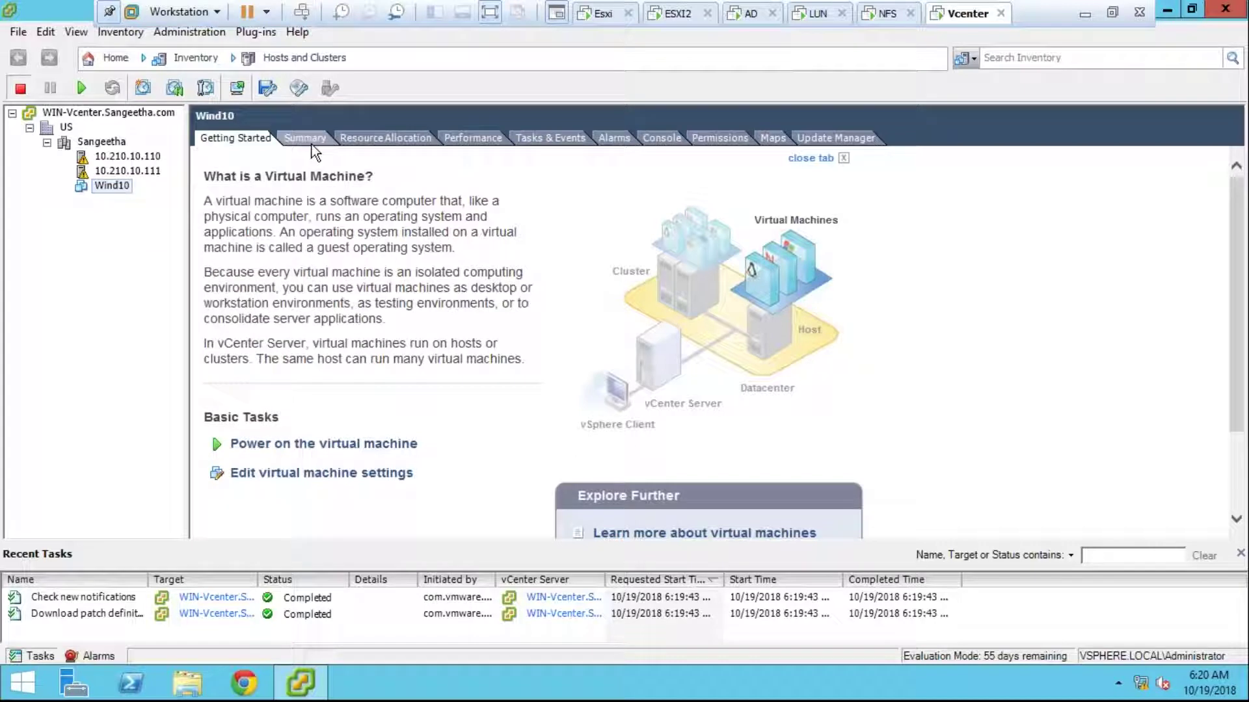
Step: Open the Clone wizard for the Wind10 virtual machine from its Summary view
left_click(311, 139)
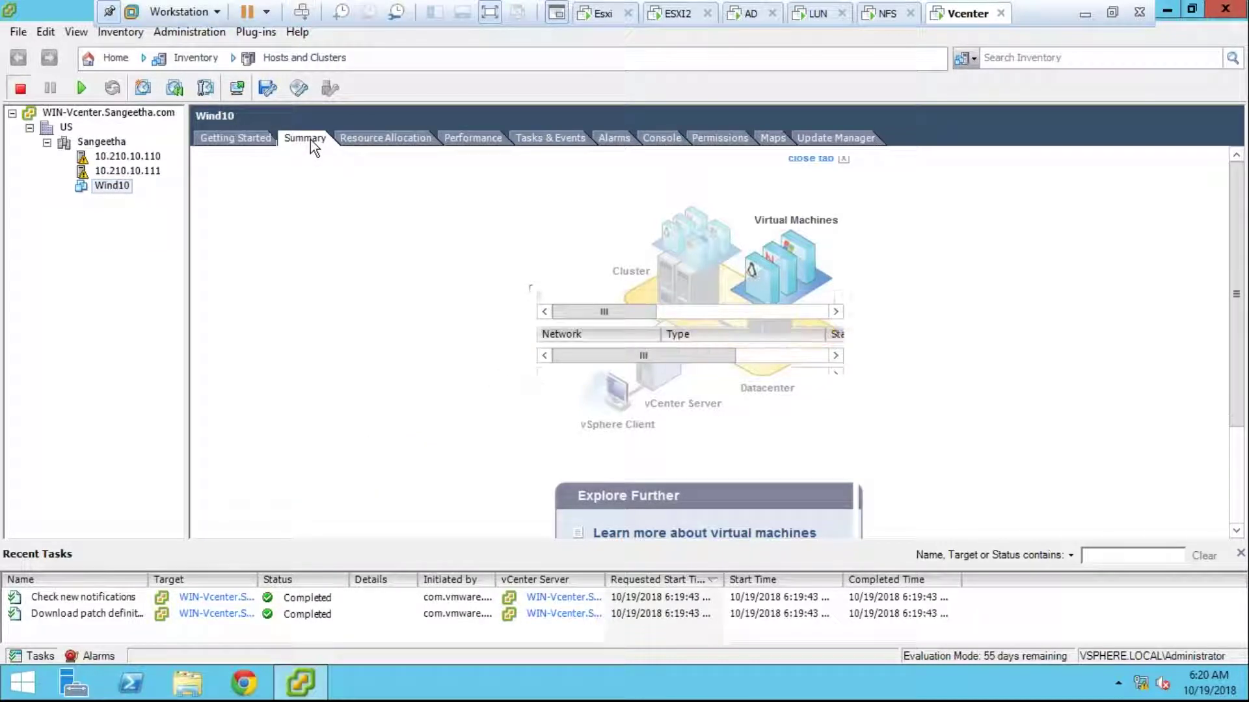
right_click(100, 186)
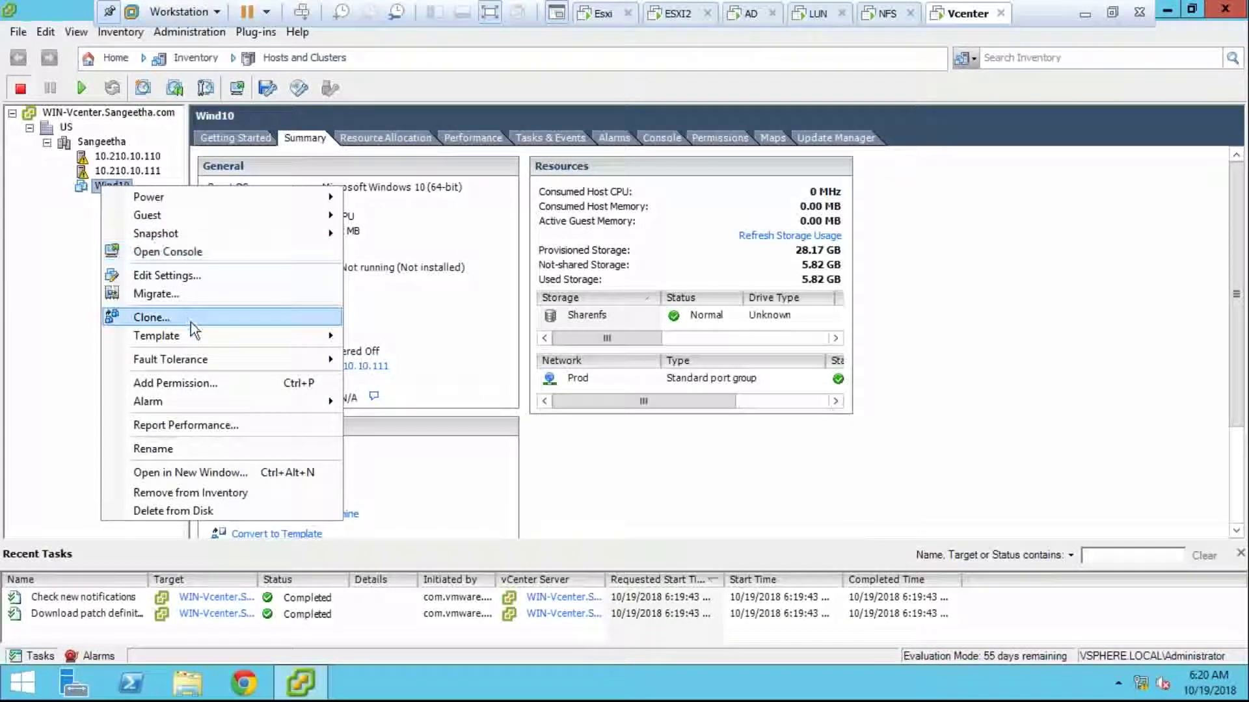
left_click(189, 322)
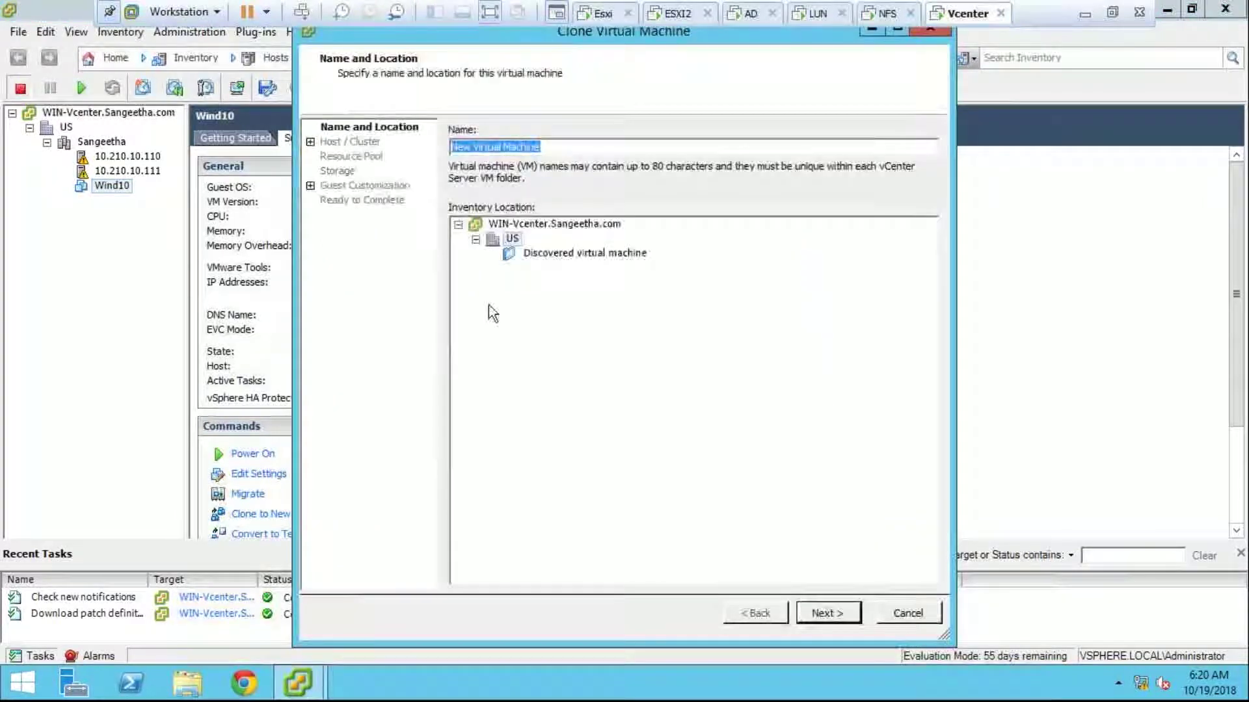
Step: Name the clone Clonevm and put it in the Discovered virtual machine folder
key("BackSpace")
type("Clonevm")
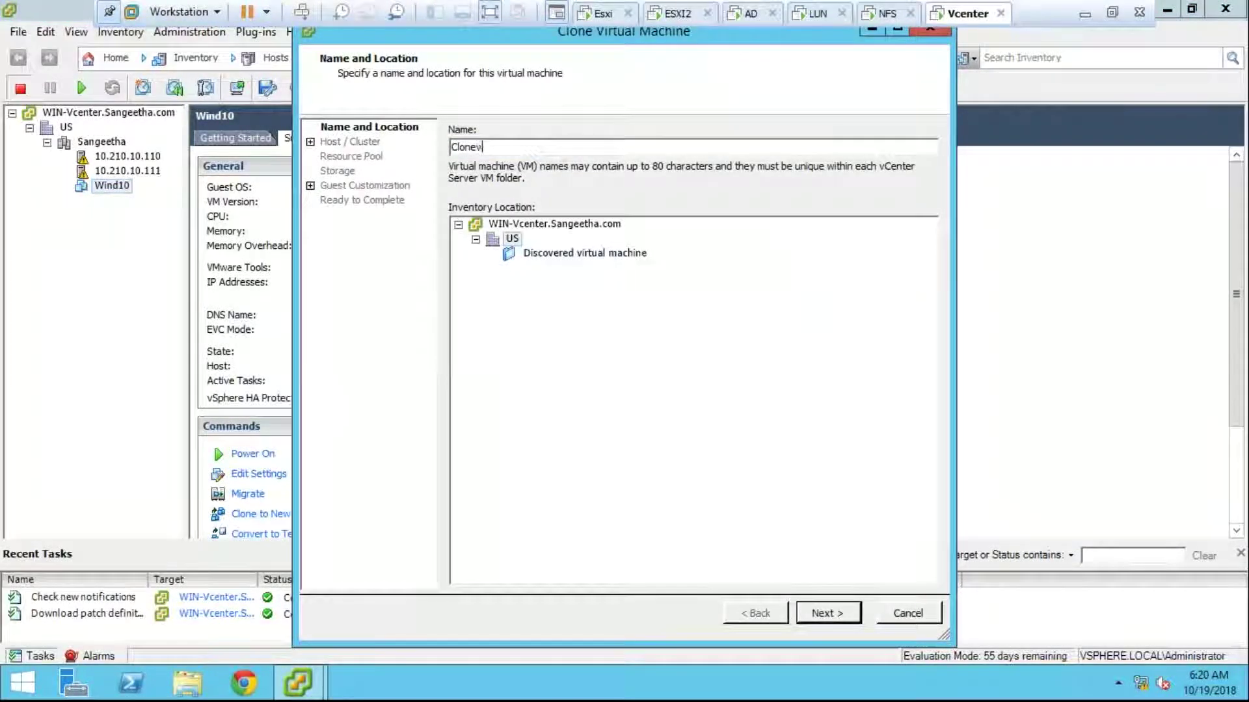
left_click(563, 252)
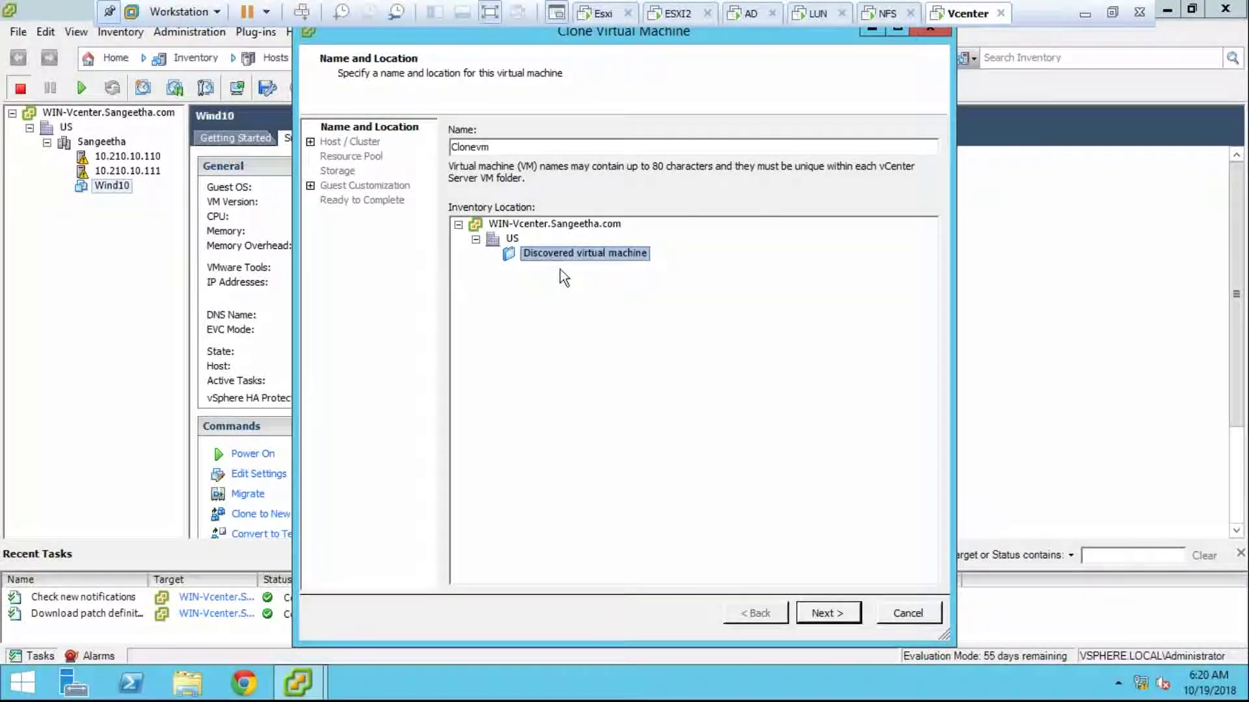
left_click(824, 618)
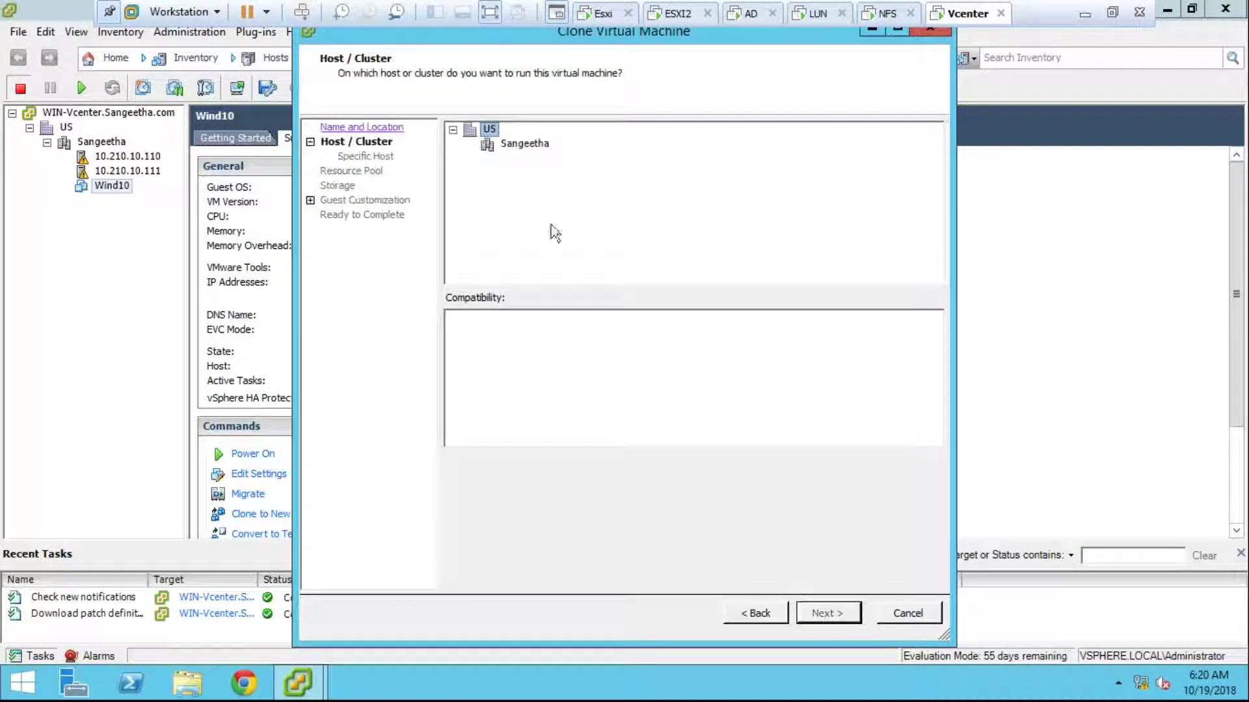
Step: Place the clone on host Sangeetha and store it on the Lun datastore
left_click(520, 151)
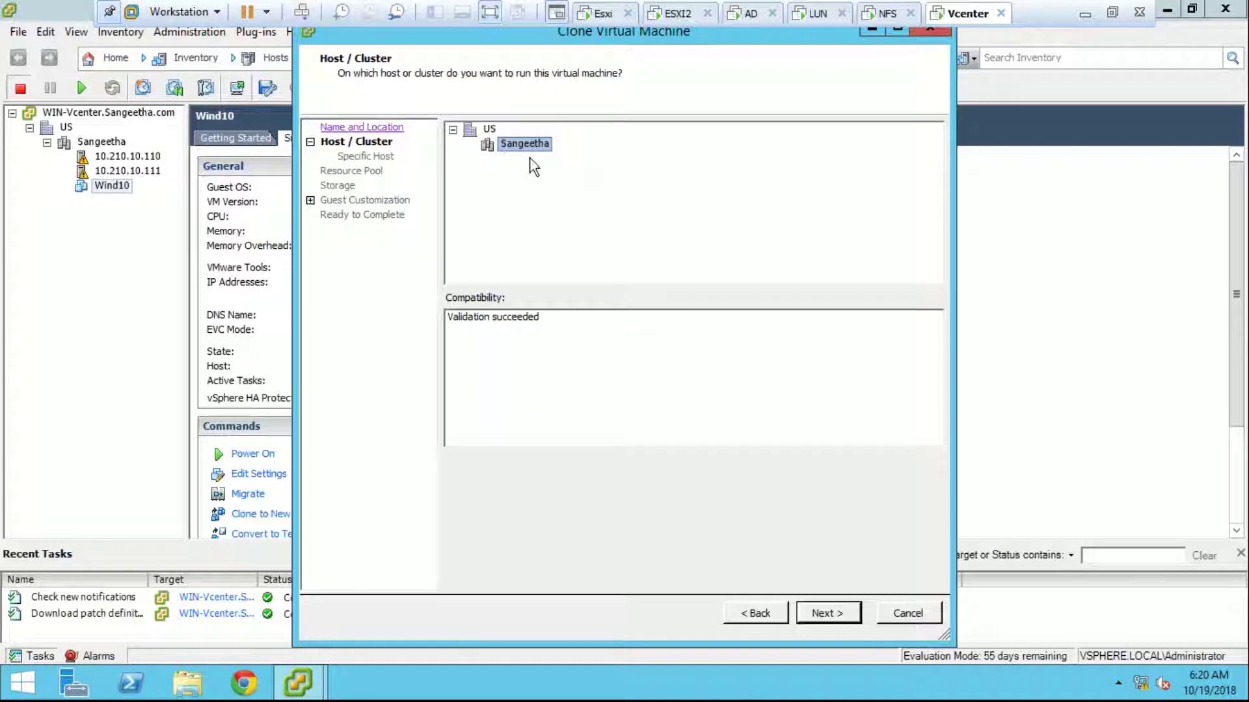
left_click(807, 618)
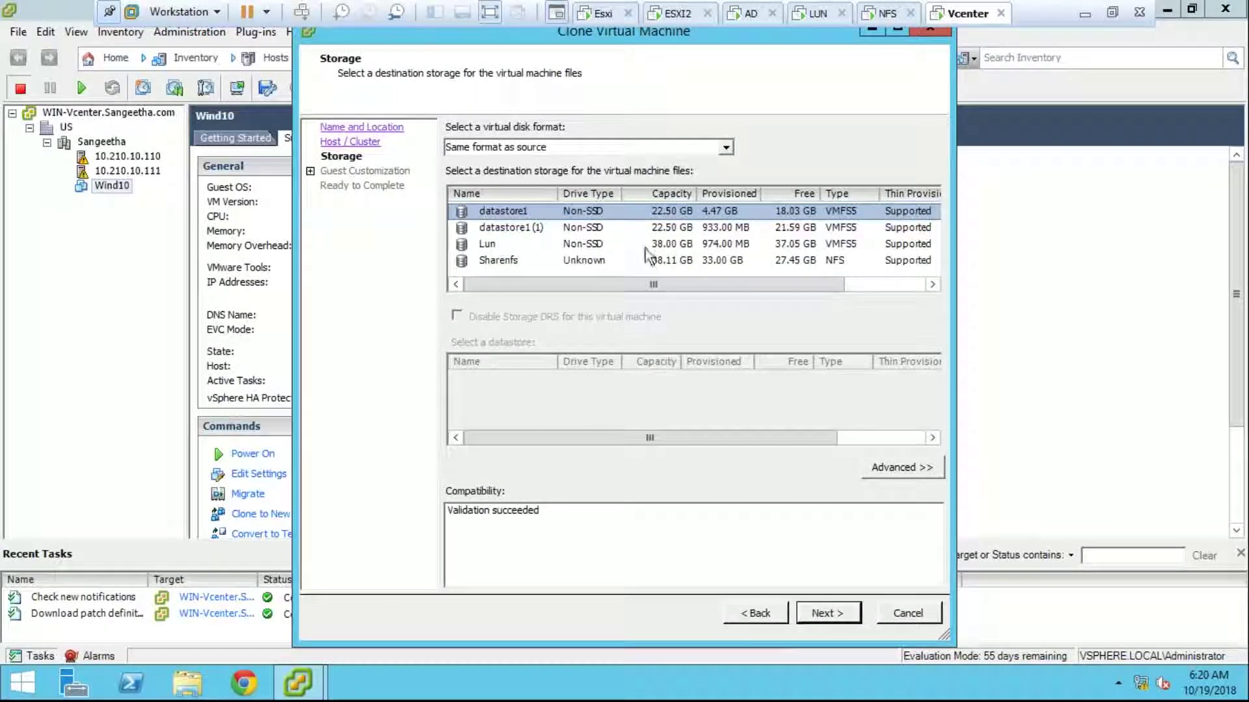
left_click(645, 246)
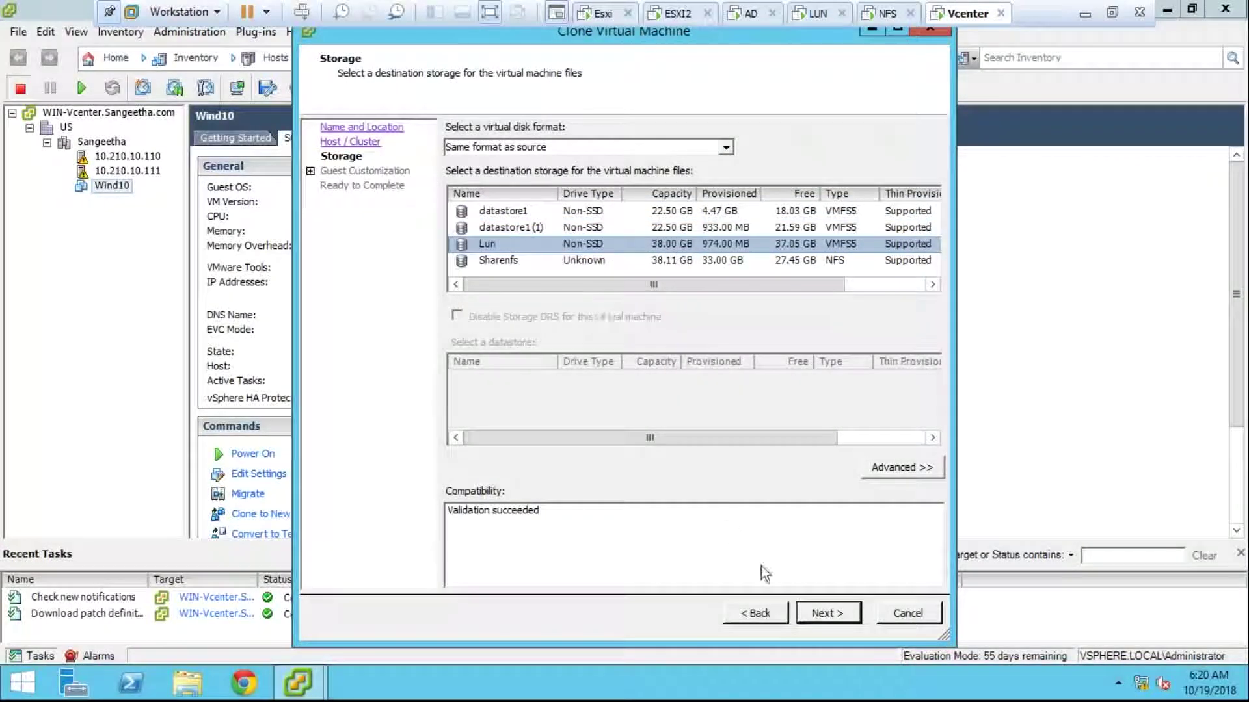
left_click(817, 614)
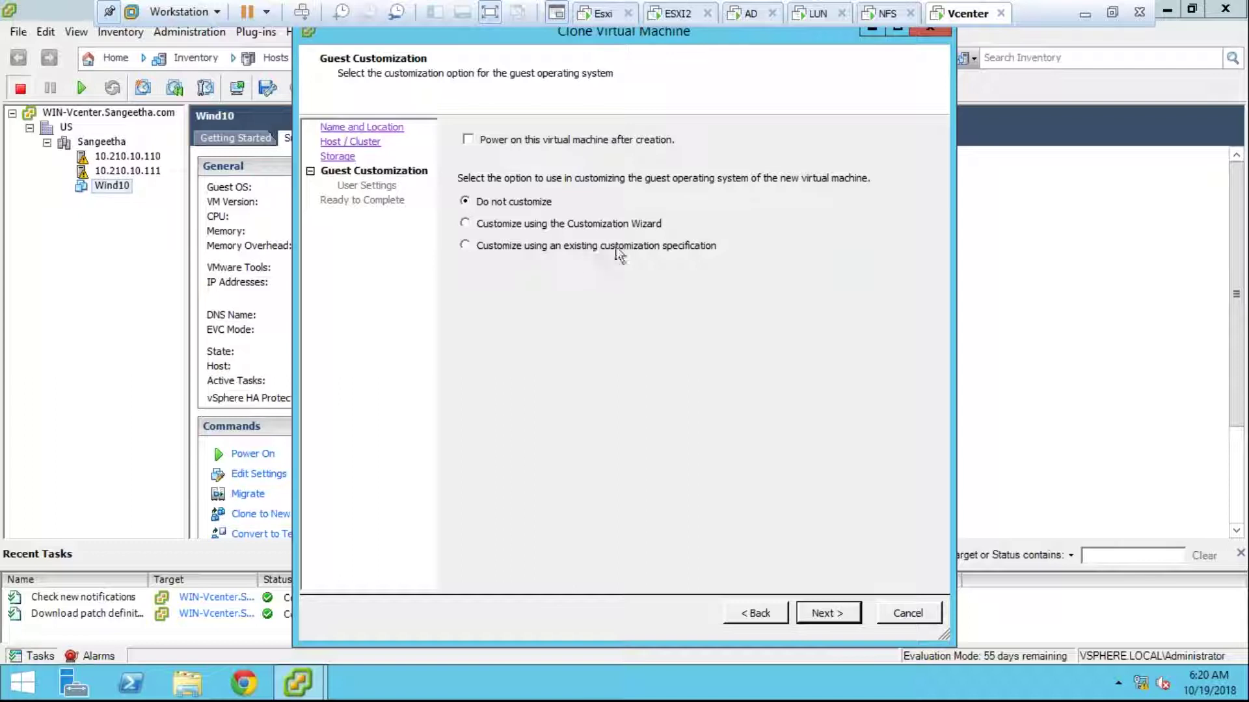
Step: Try the customization options, then settle on Do not customize and advance to Ready to Complete
left_click(653, 247)
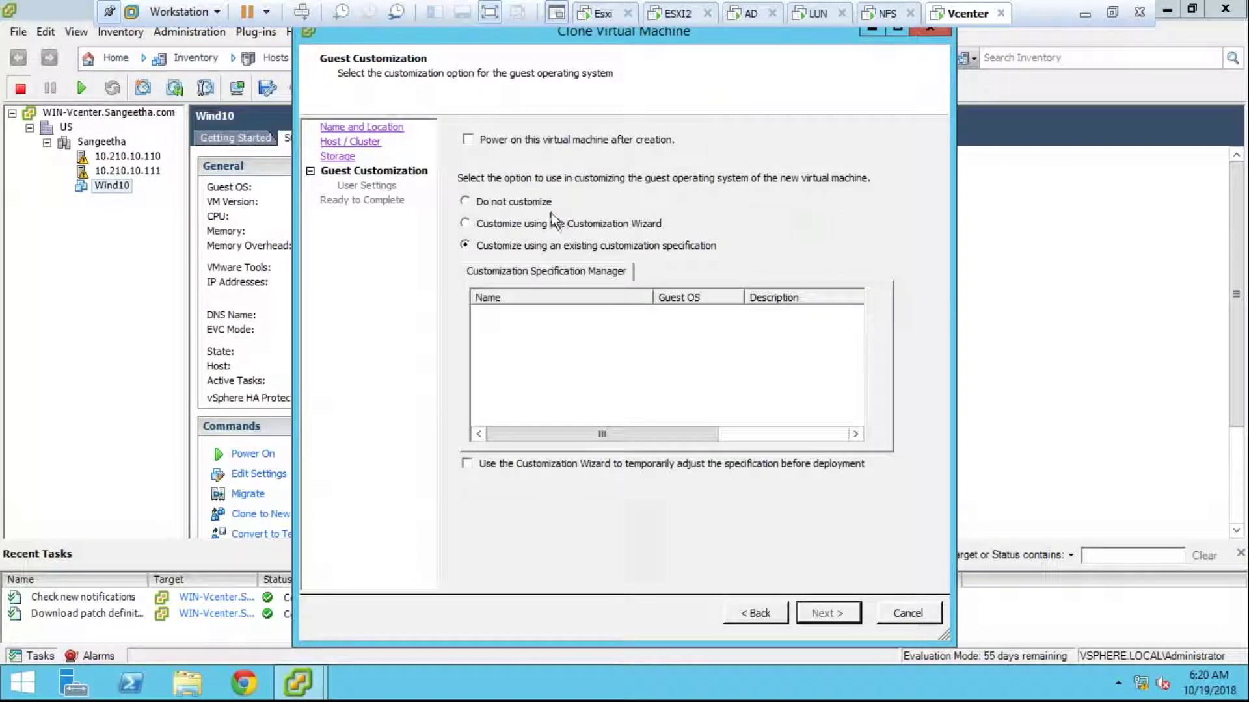
left_click(535, 207)
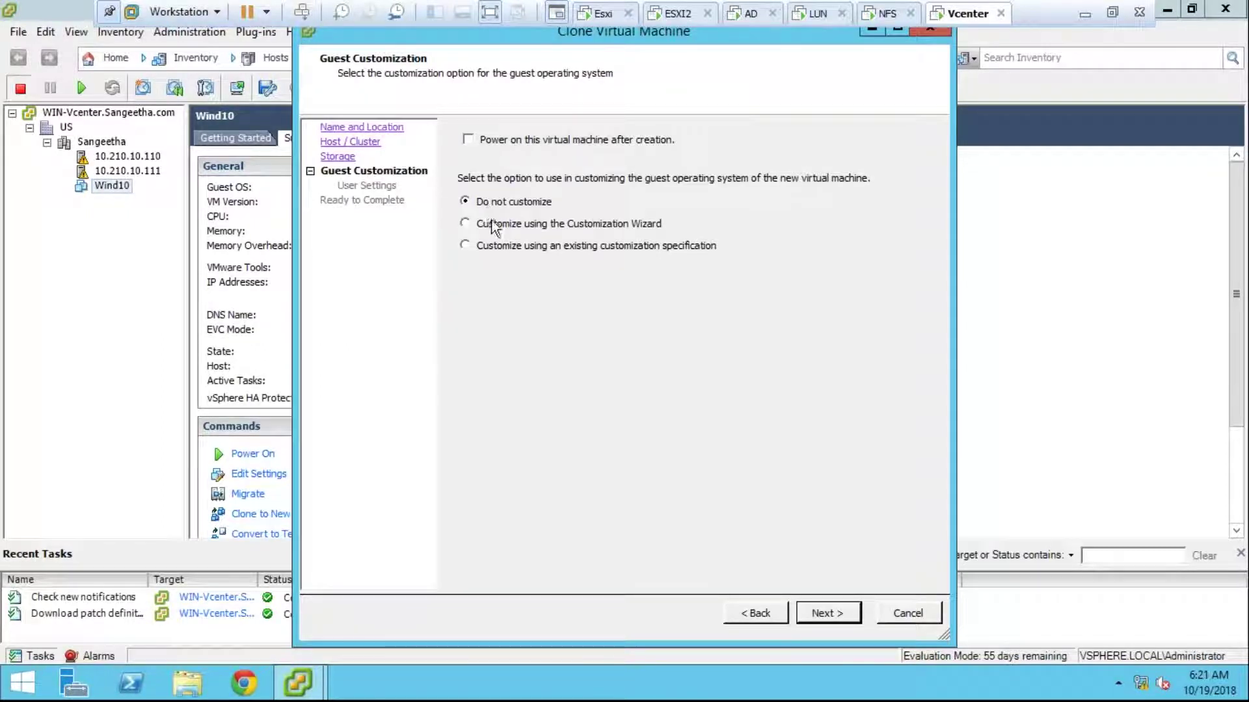
left_click(477, 227)
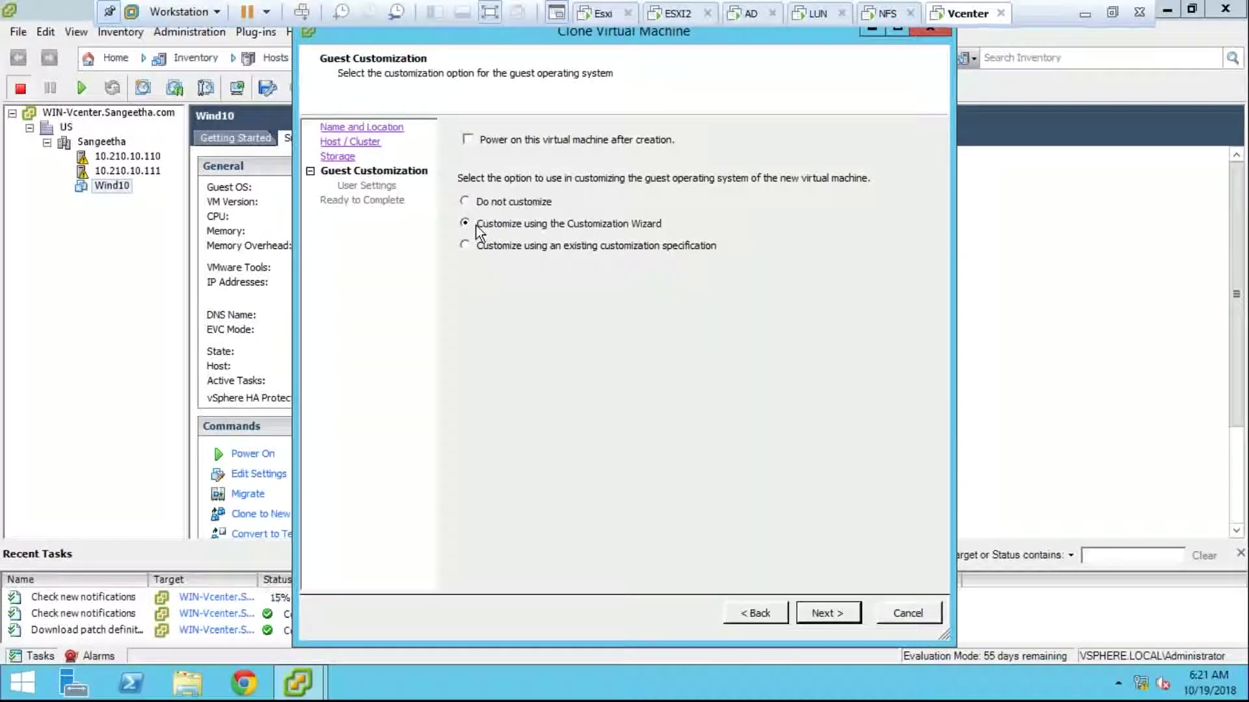
left_click(800, 614)
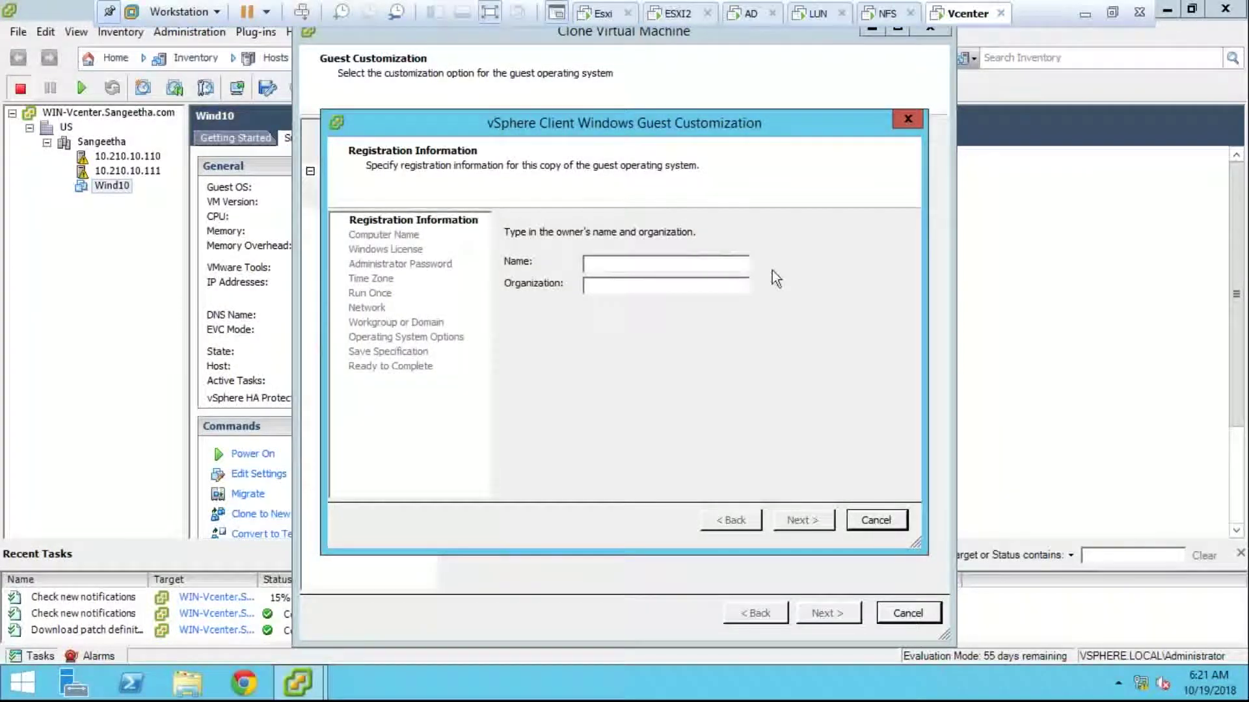
left_click(875, 521)
left_click(538, 245)
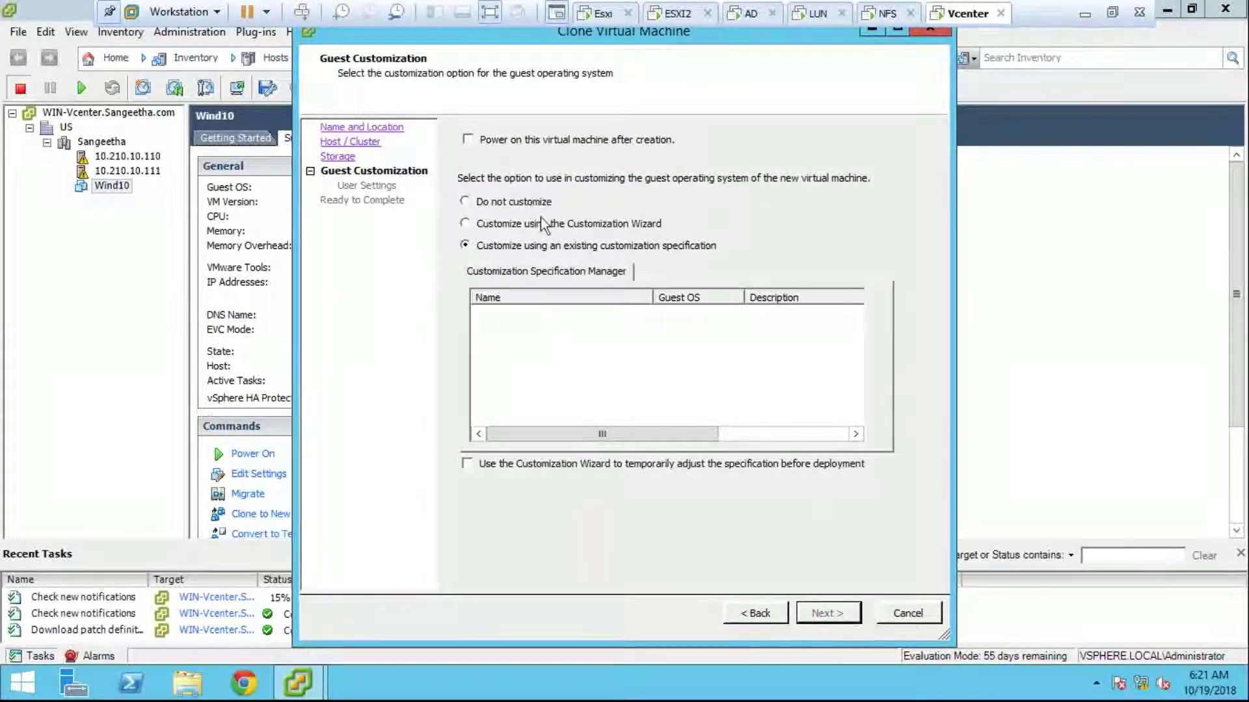
left_click(554, 227)
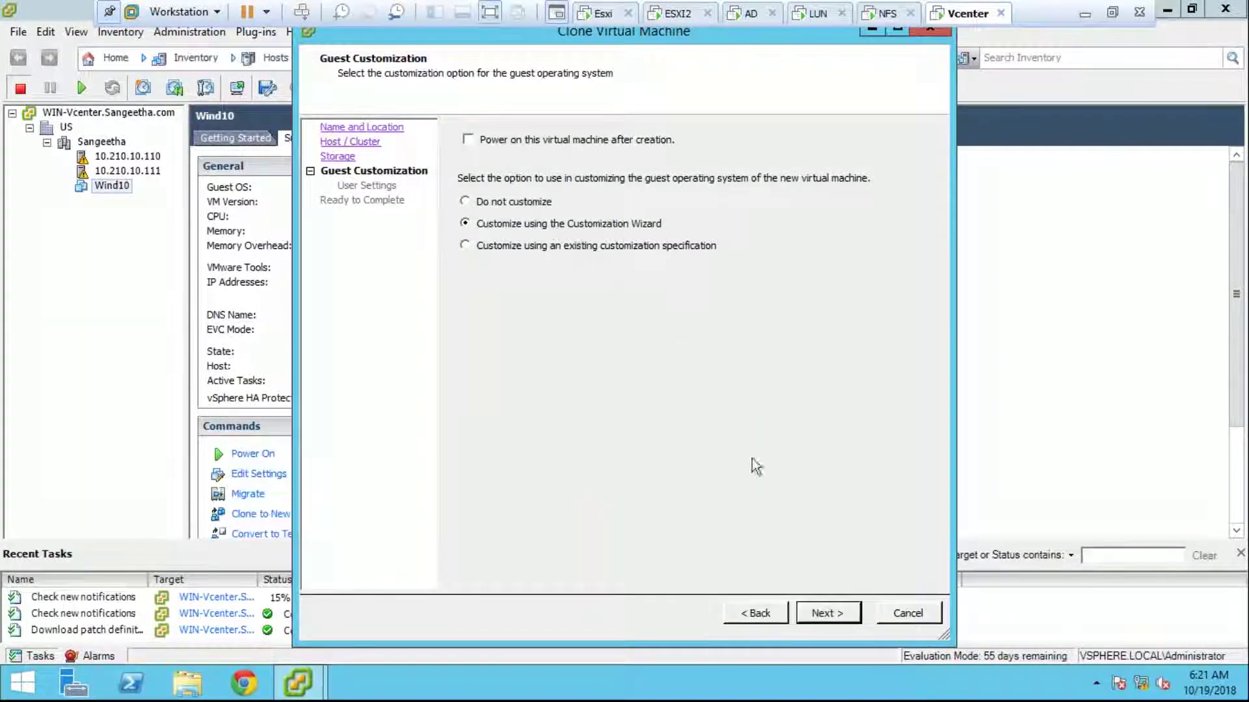
left_click(802, 619)
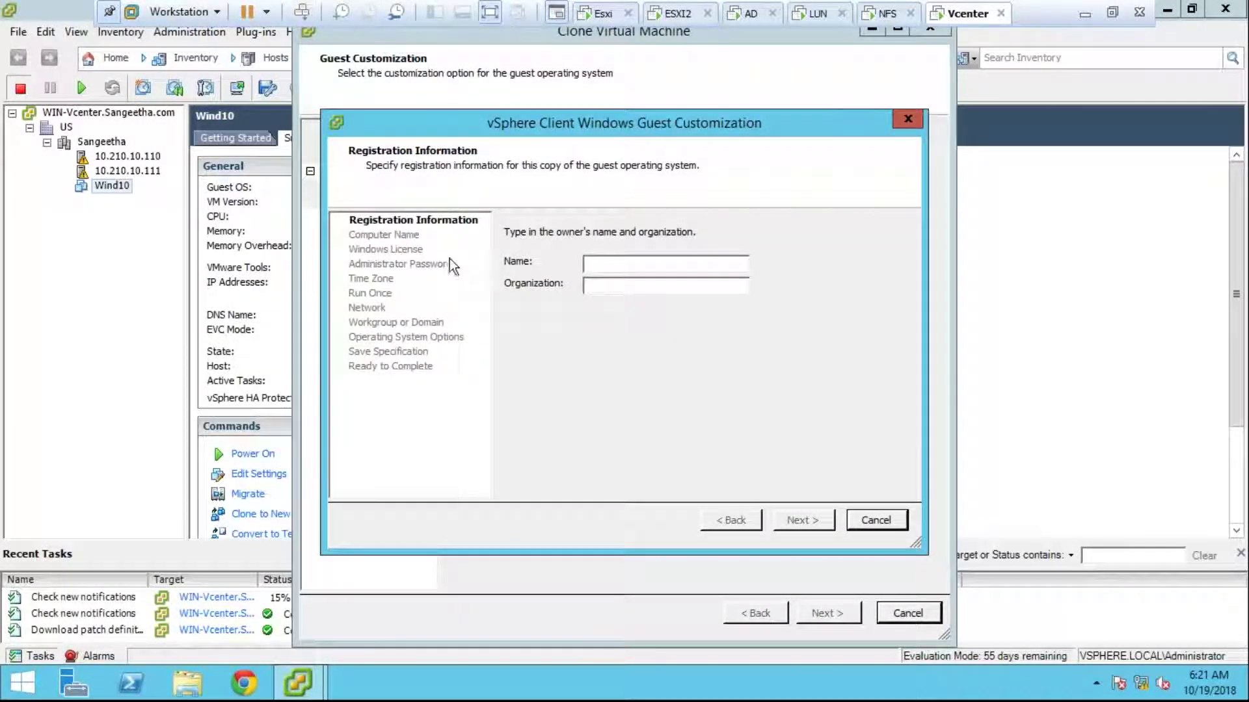
left_click(890, 521)
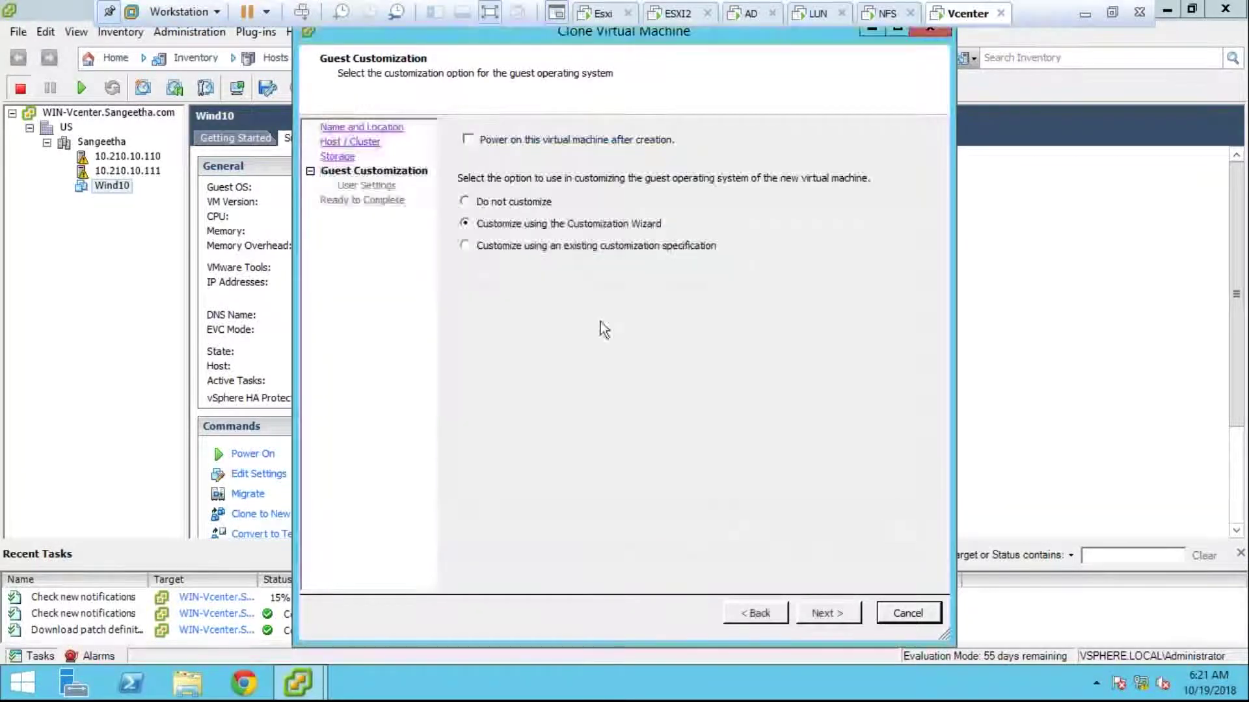
left_click(523, 203)
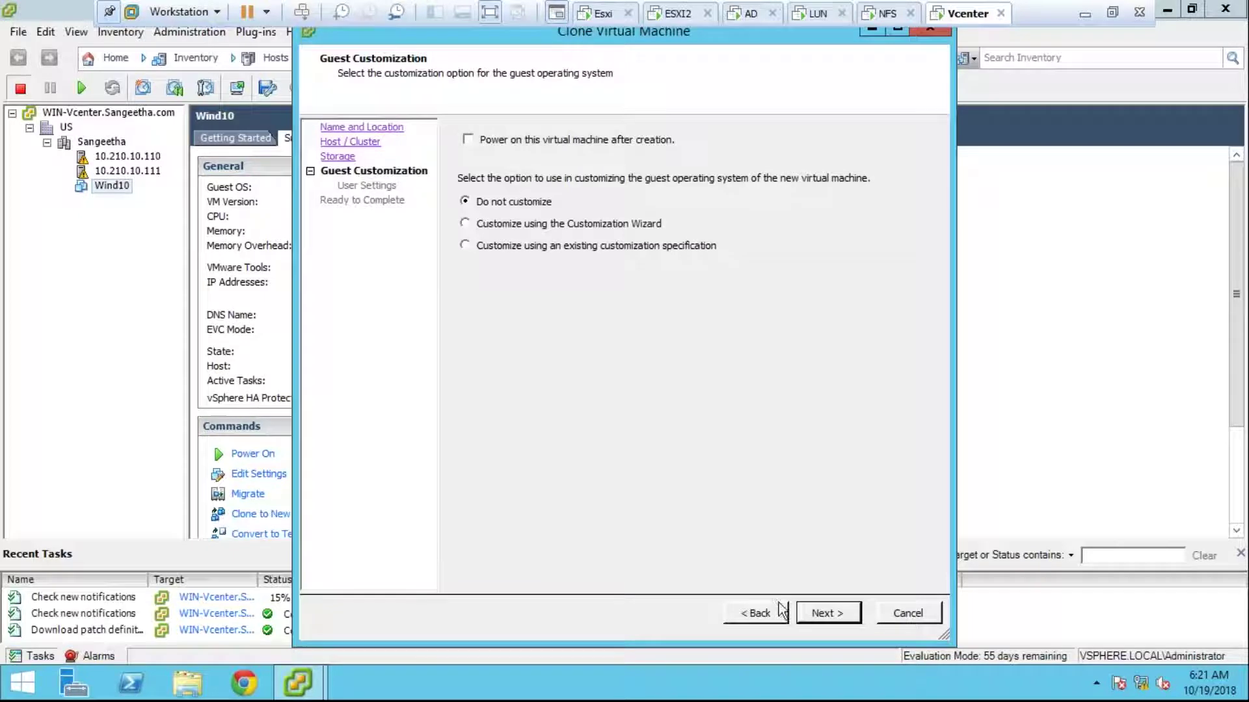
left_click(824, 615)
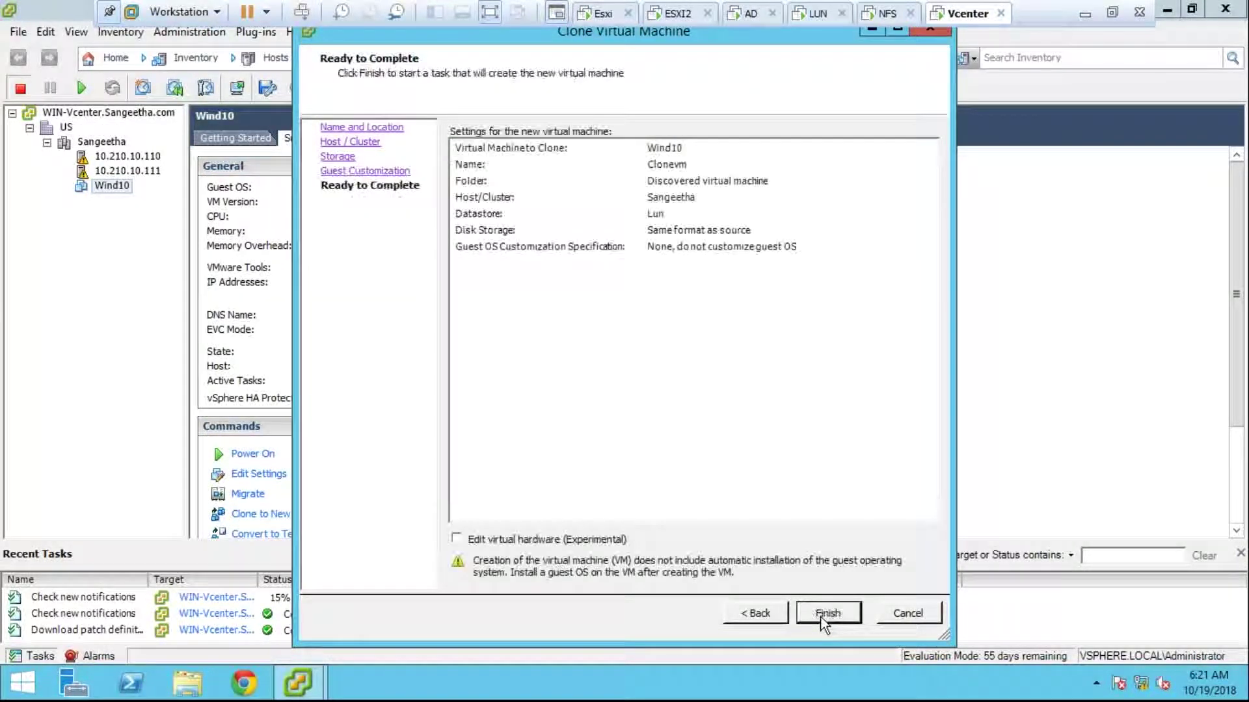
Step: Finish the Clonevm clone, widen the task Details column, and select host 10.210.10.110
left_click(824, 614)
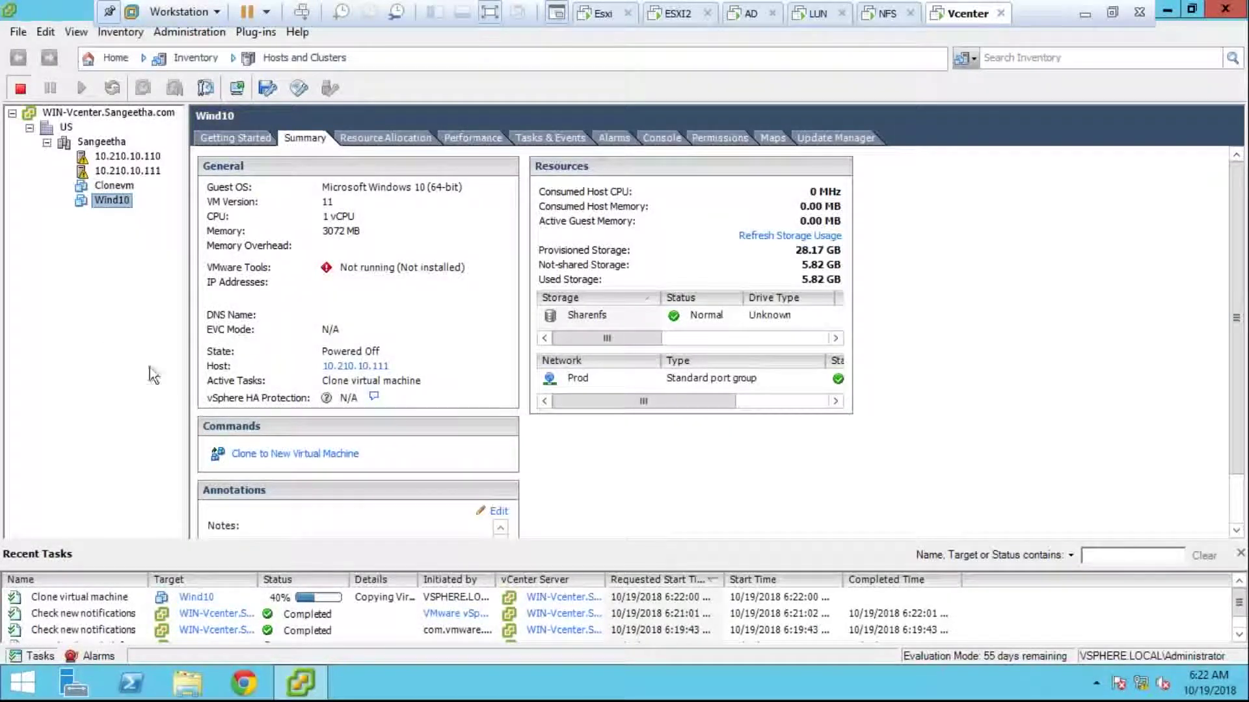
left_click_drag(417, 579, 506, 580)
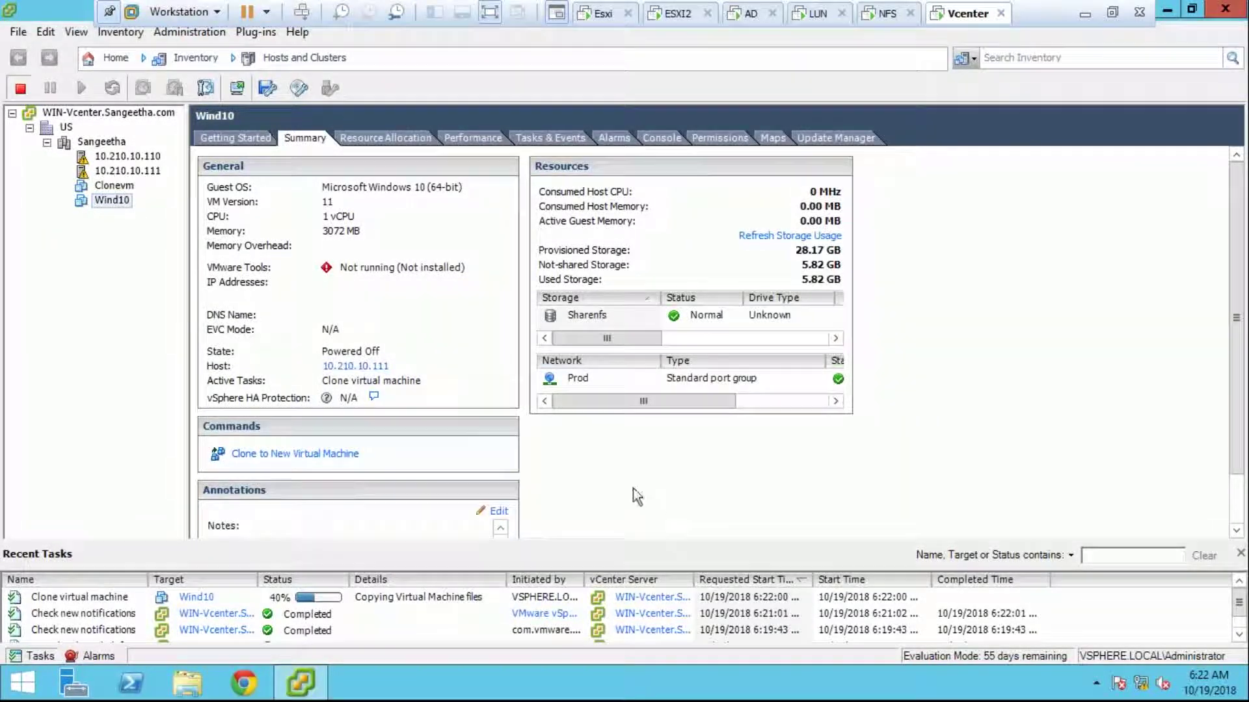
left_click(111, 200)
left_click(128, 157)
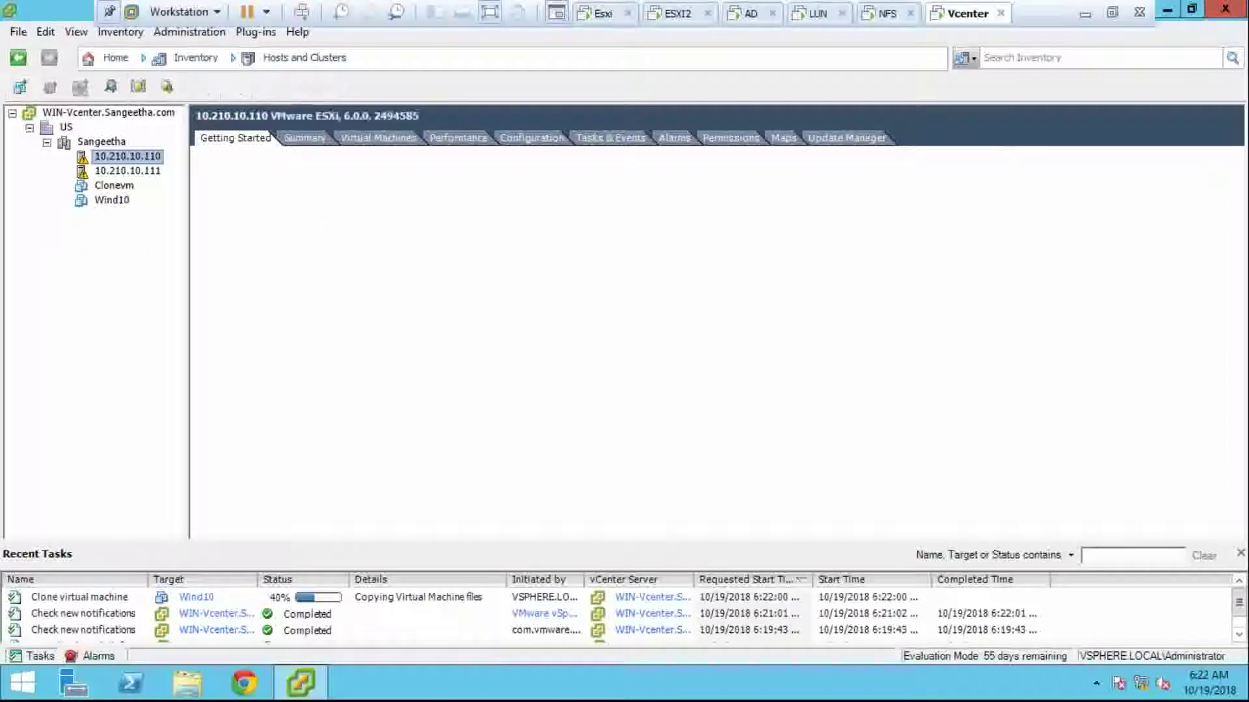
Step: Show host 10.210.10.110's Networking configuration with vSwitch0 and its VLAN1110, Prod and VM Network port groups
left_click(532, 138)
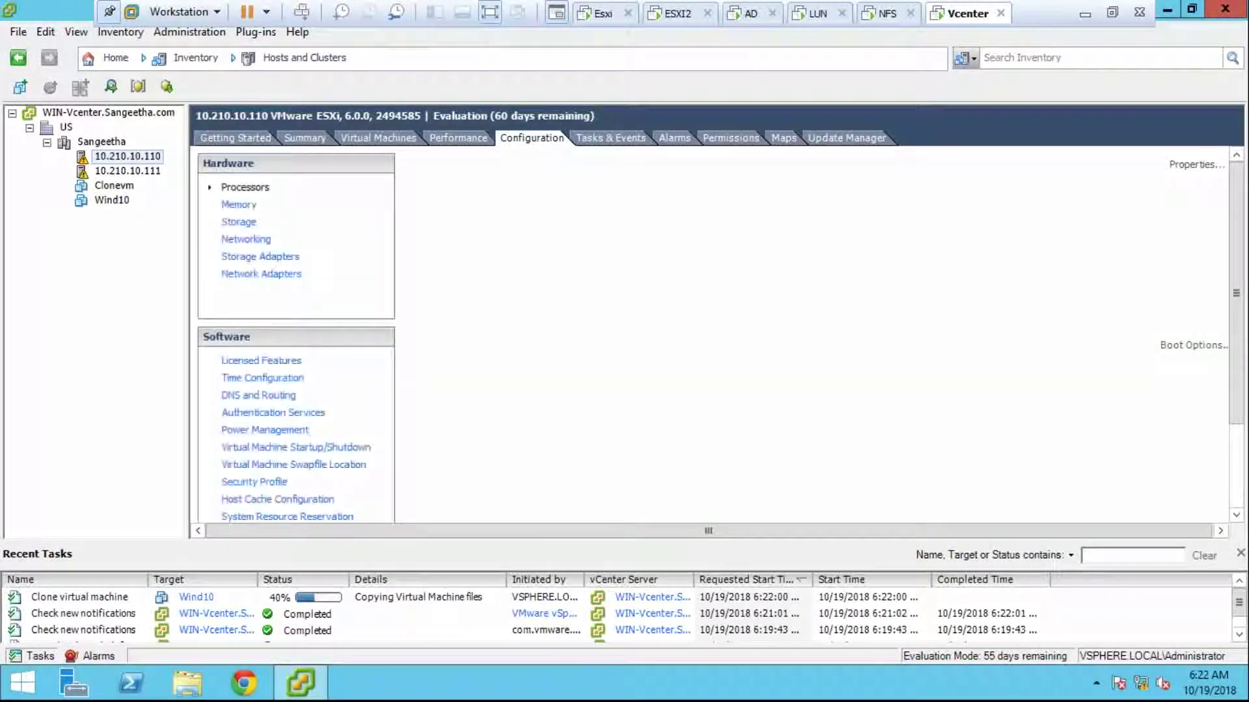
left_click(276, 240)
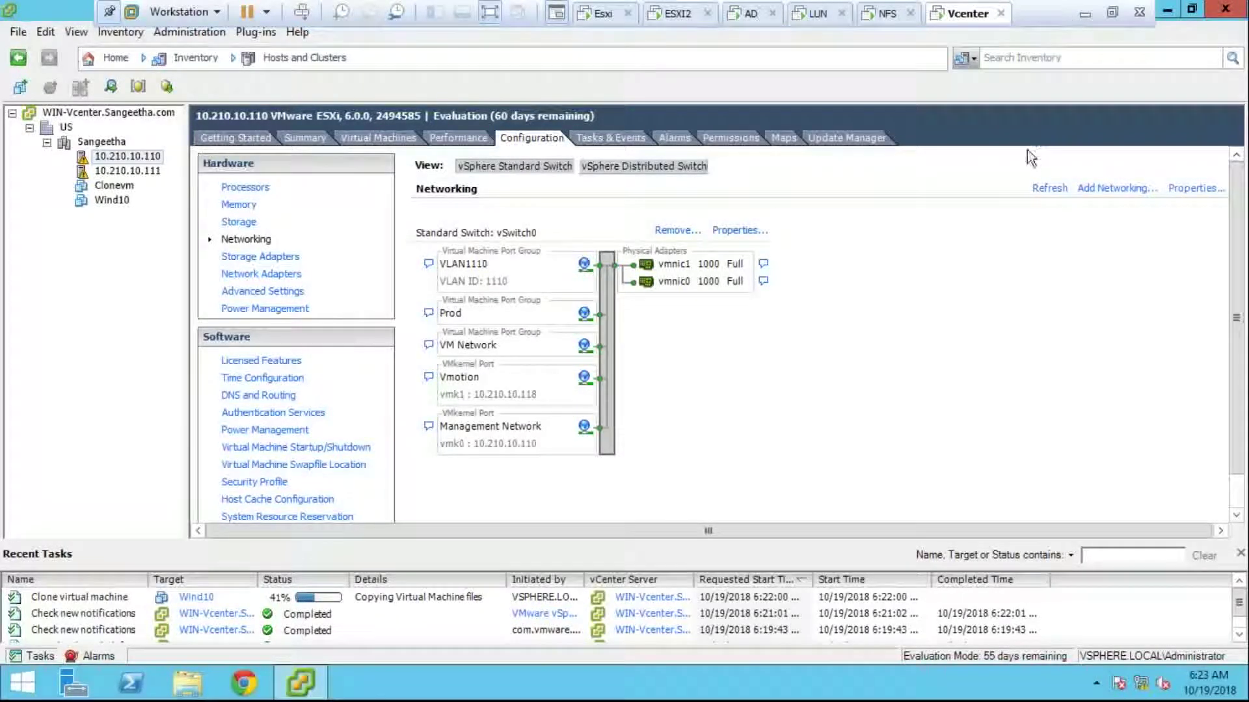
Step: Add a virtual machine port group VLAN1115 with VLAN ID 1115 to vSwitch0
left_click(733, 231)
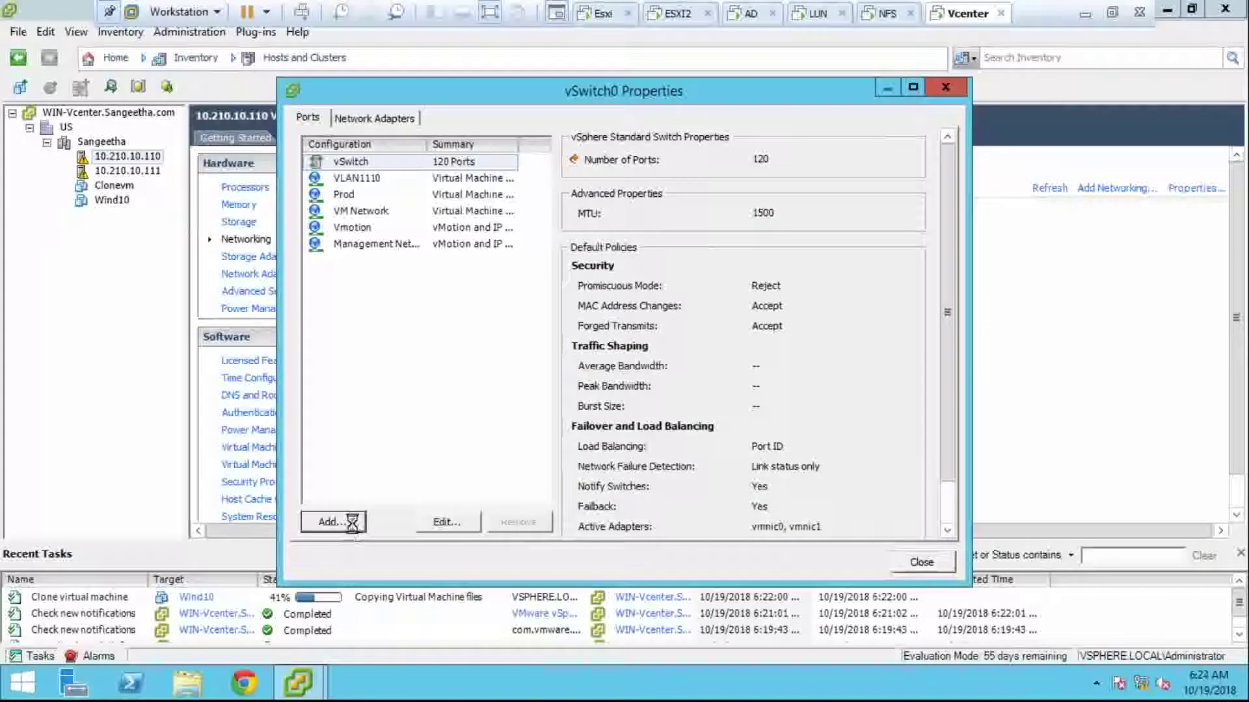
left_click(352, 522)
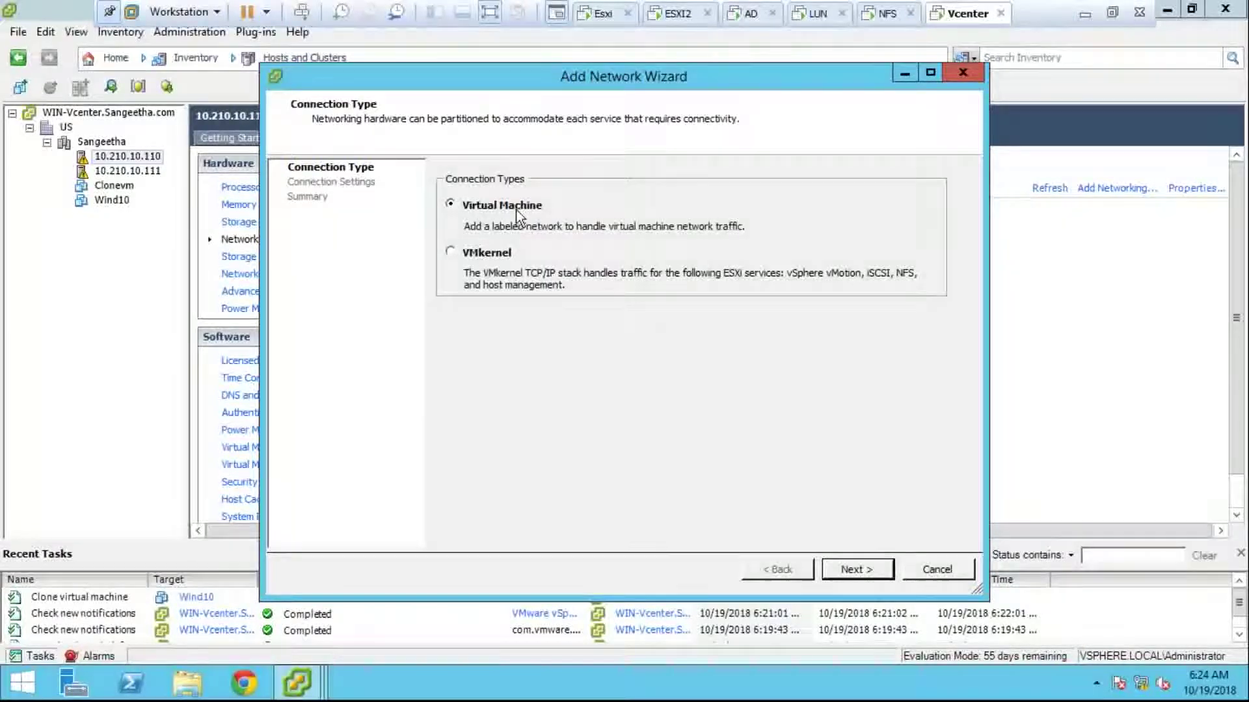
left_click(845, 565)
type("VLAN1115")
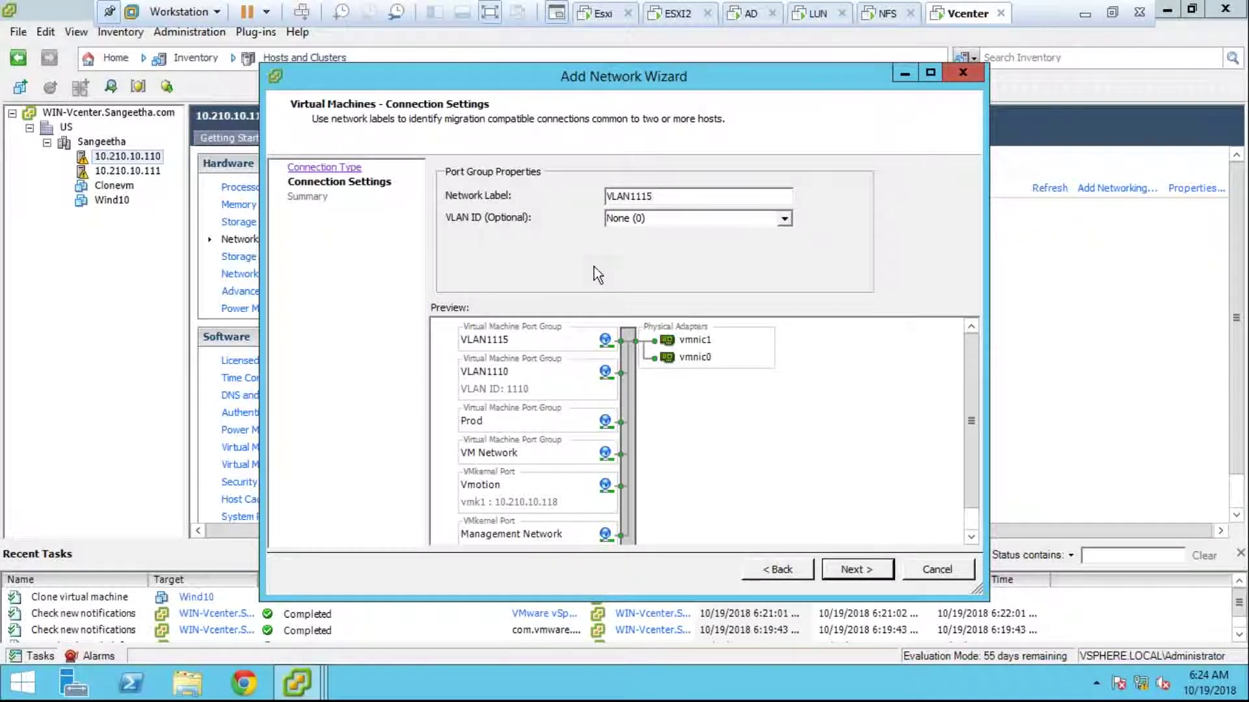
left_click(676, 218)
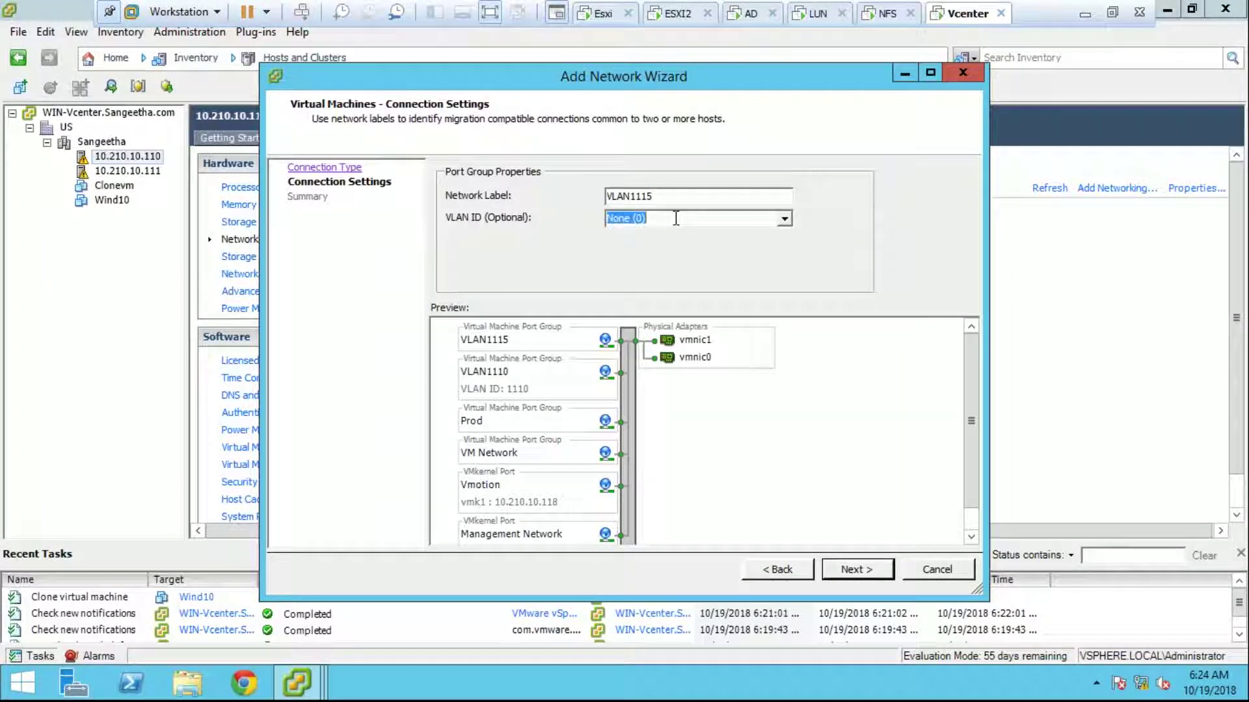
type("1115")
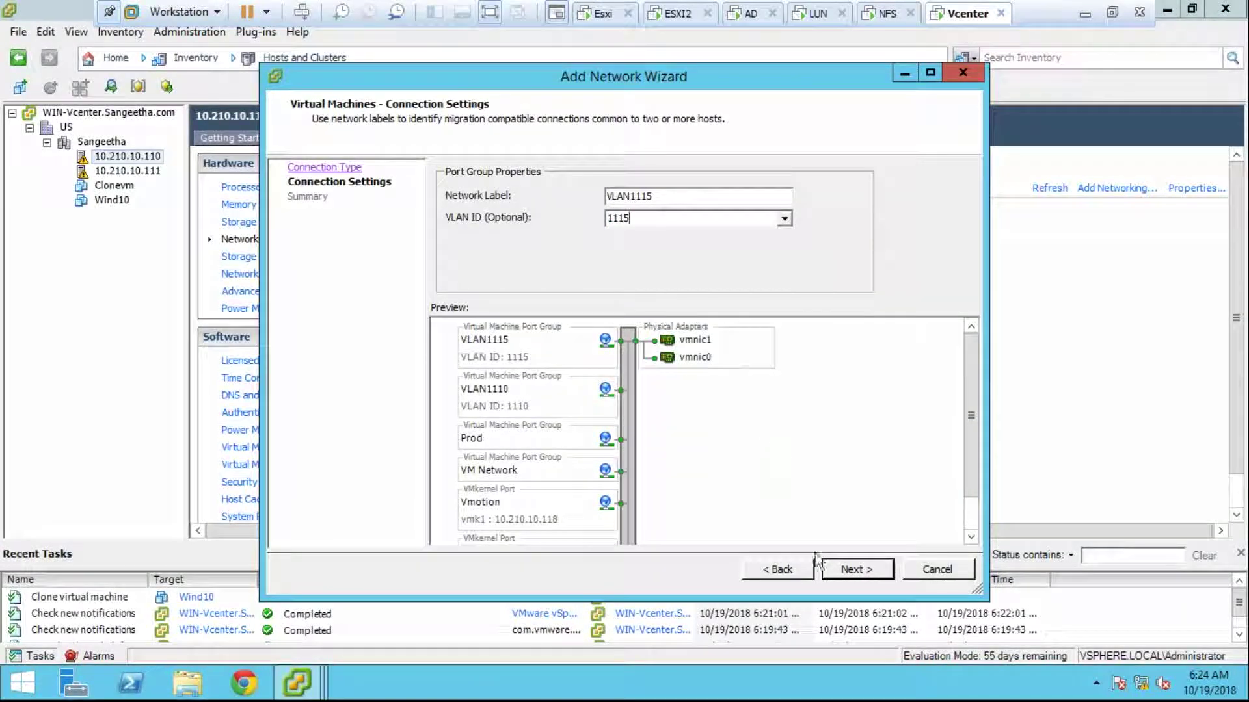
left_click(833, 576)
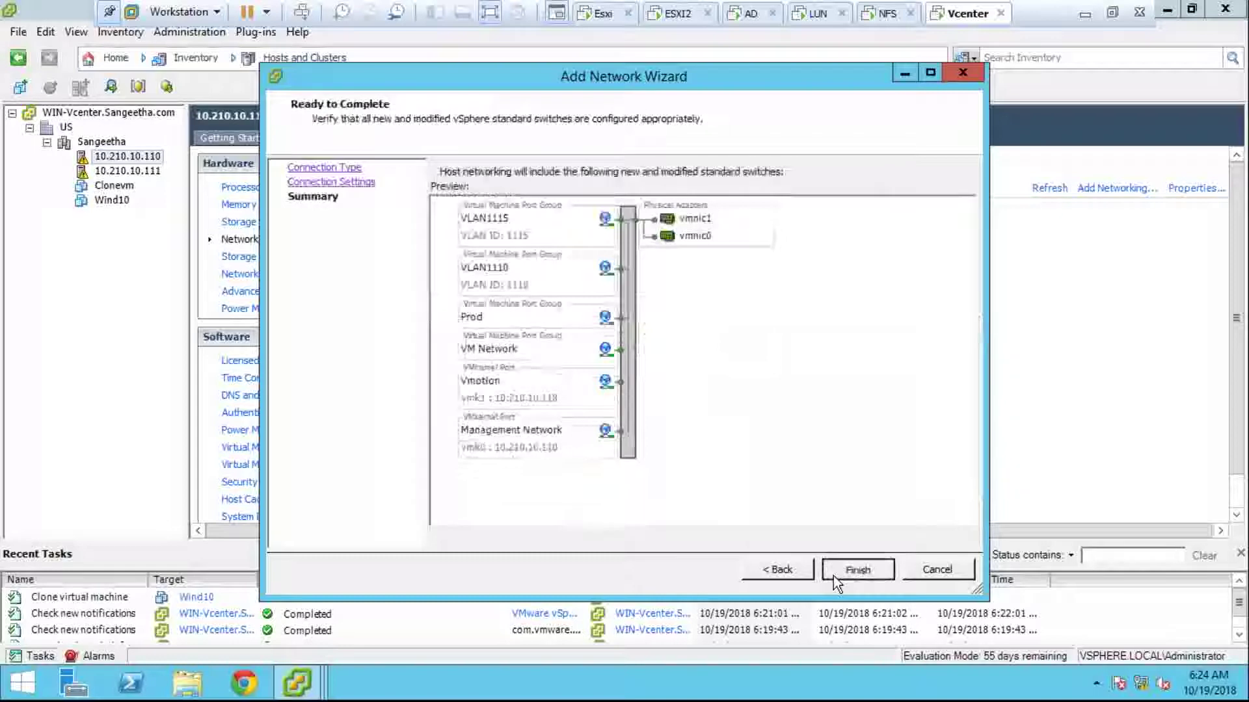
left_click(833, 576)
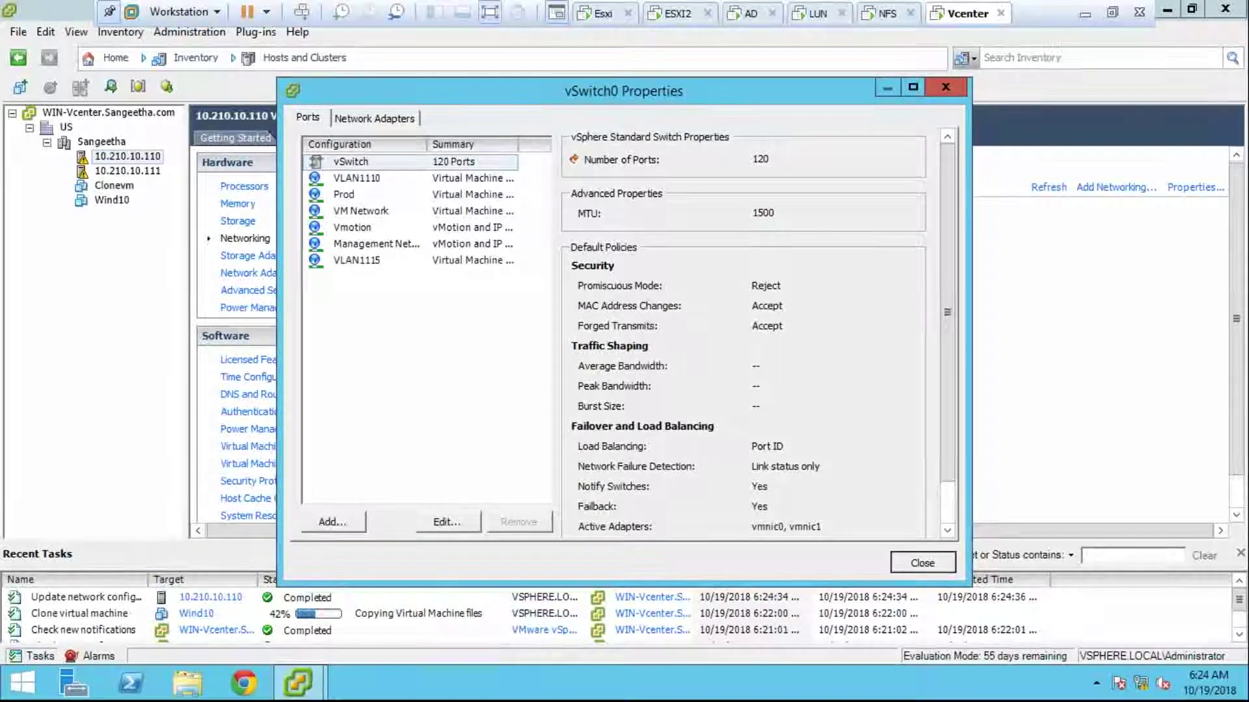
Step: Close the vSwitch0 properties and open the Esxi virtual machine's settings
key("Return")
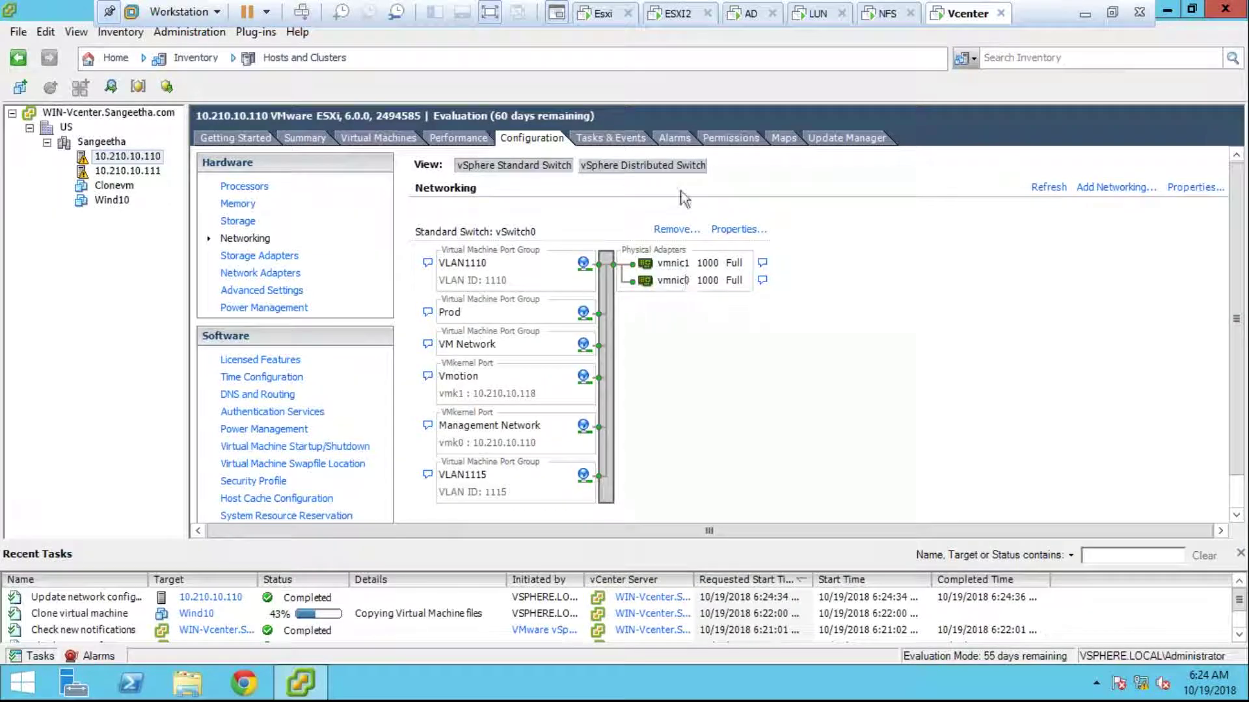
left_click(593, 16)
right_click(592, 18)
left_click(618, 254)
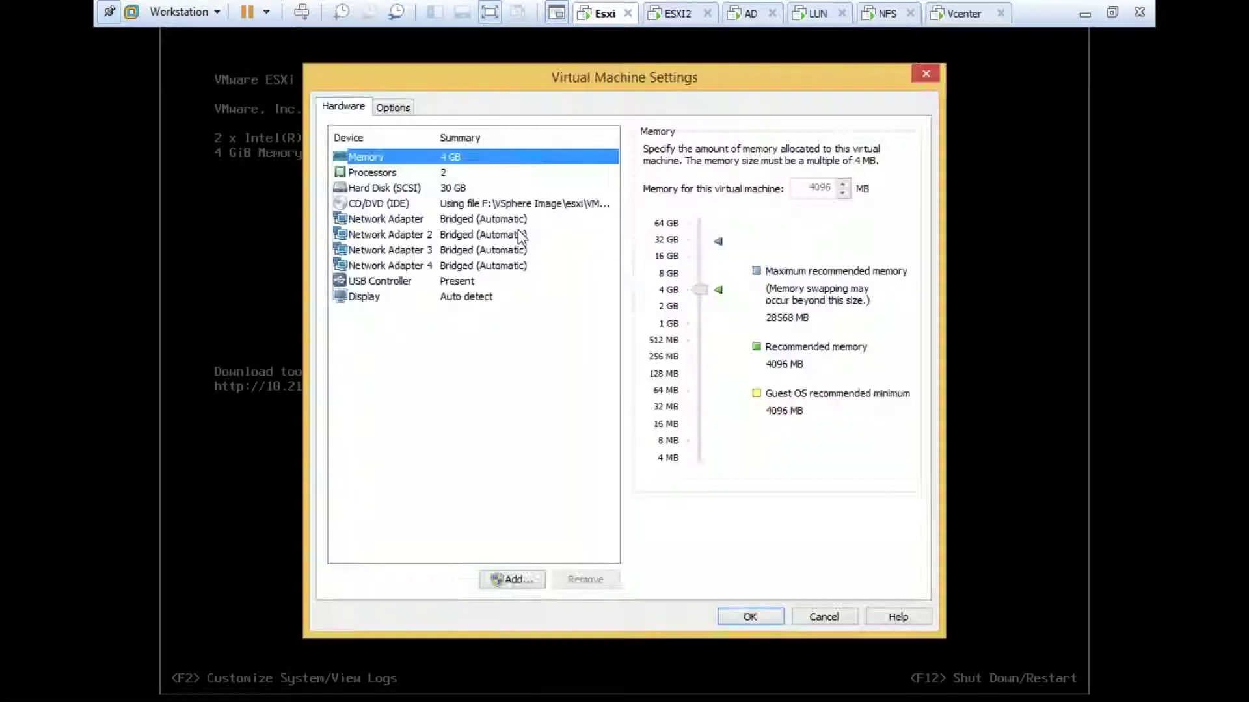
Step: Inspect Network Adapters 1–3 in the Esxi VM's settings, then close them
left_click(519, 235)
left_click(517, 250)
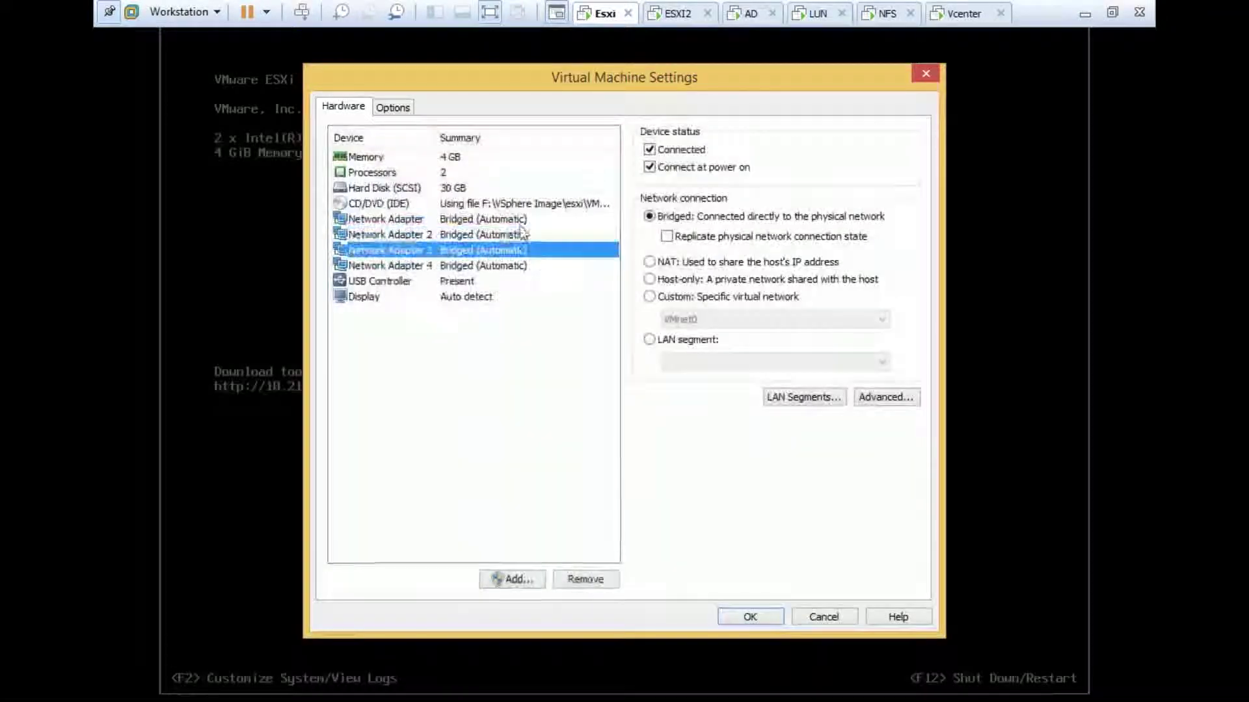
left_click(517, 219)
left_click(923, 72)
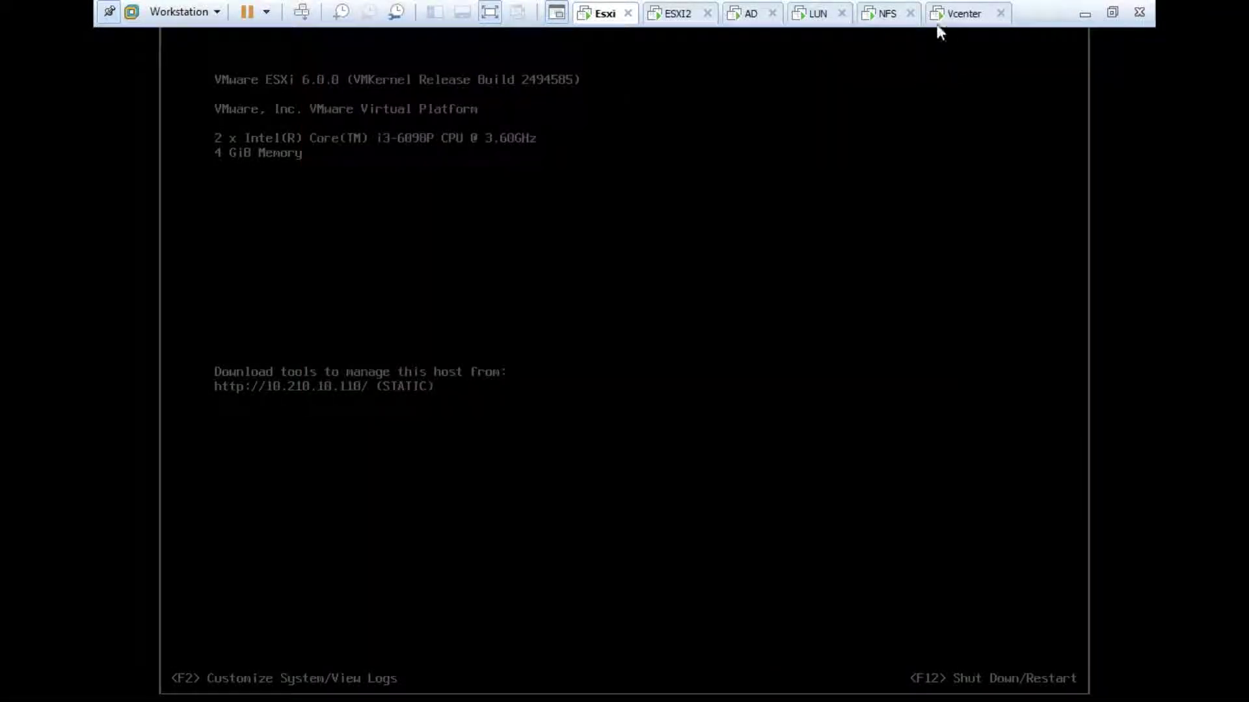
left_click(938, 23)
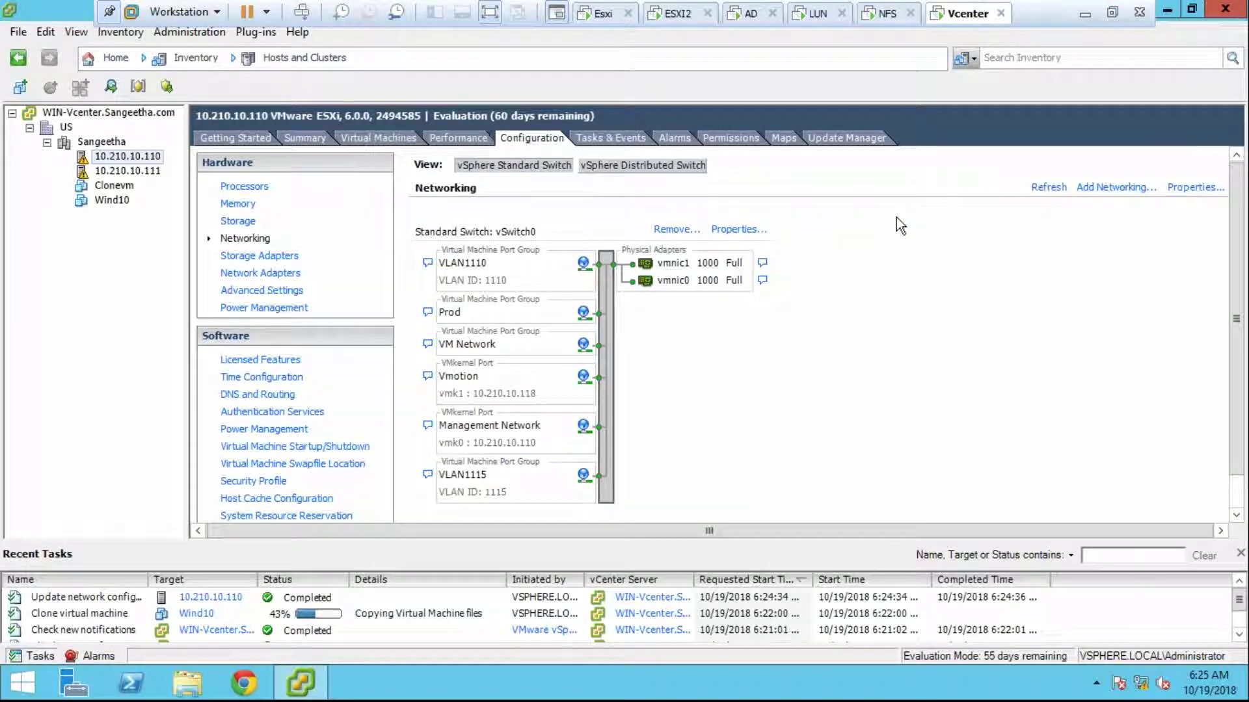
Step: Check all four bridged network adapters in the ESXI2 VM's settings
left_click(676, 14)
right_click(674, 16)
left_click(727, 260)
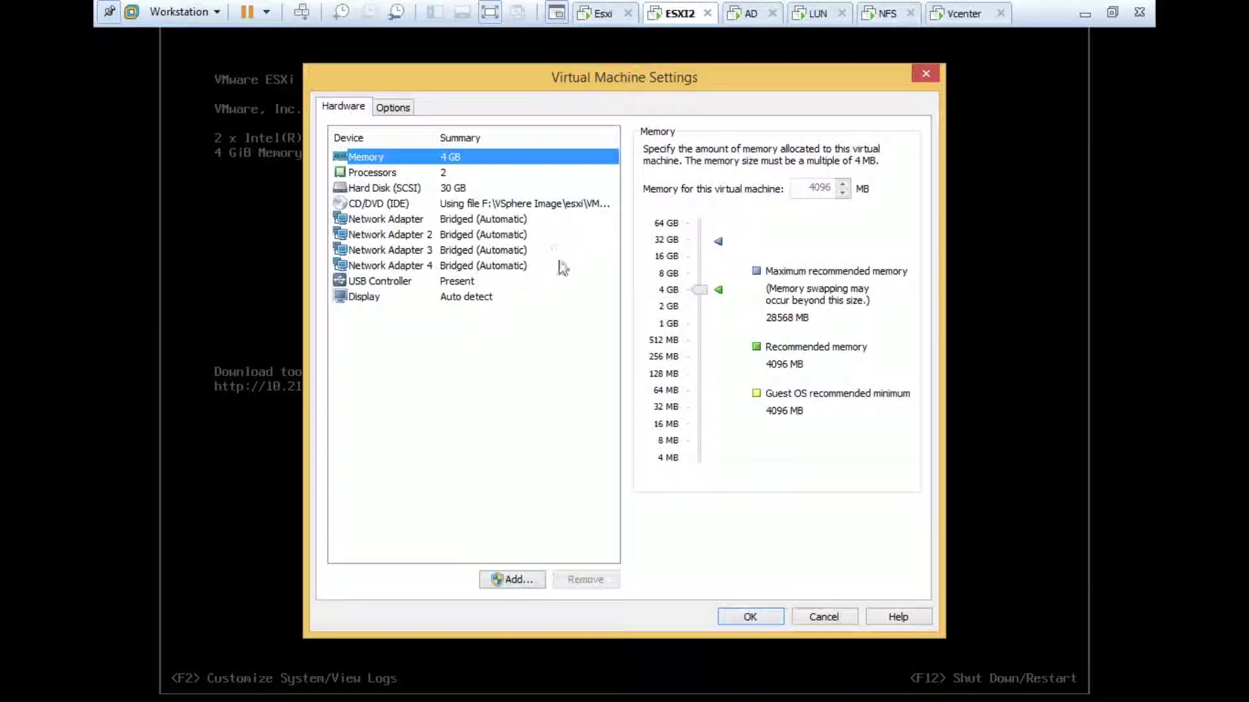
left_click(538, 235)
left_click(540, 220)
left_click(549, 251)
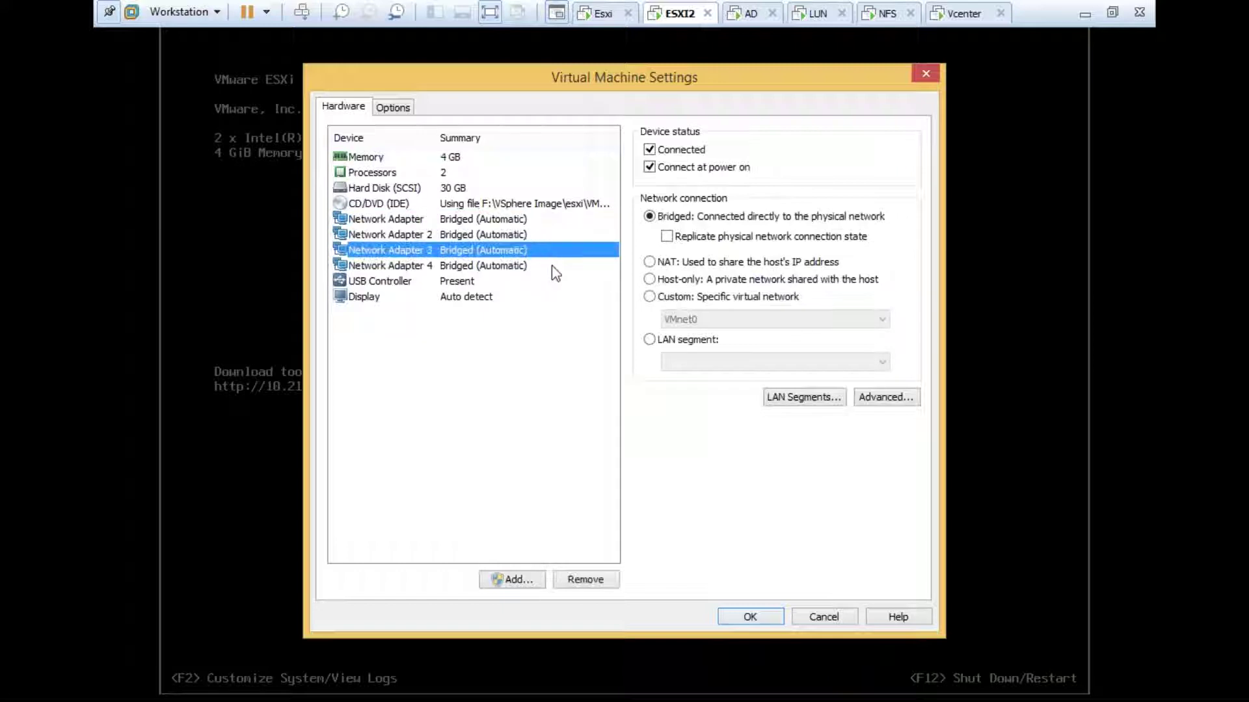
left_click(553, 266)
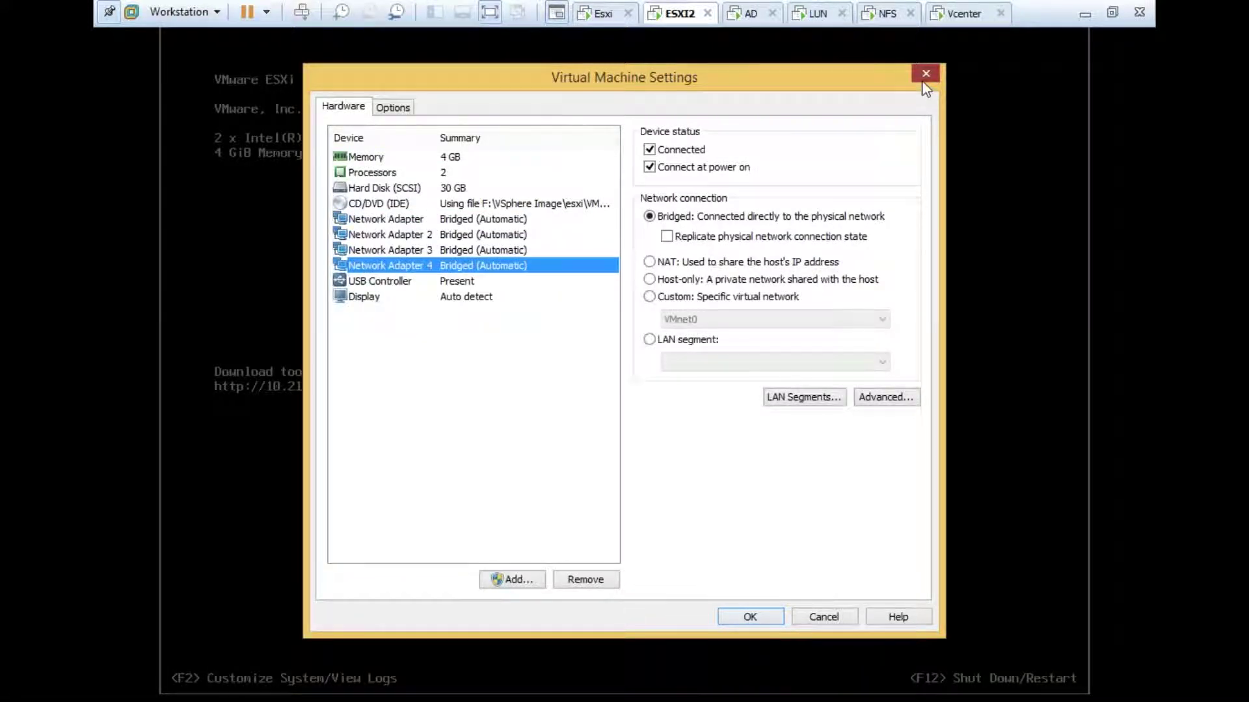
left_click(924, 74)
Step: On host 10.210.10.111, add physical adapter vmnic1 to vSwitch0 alongside vmnic0
left_click(600, 15)
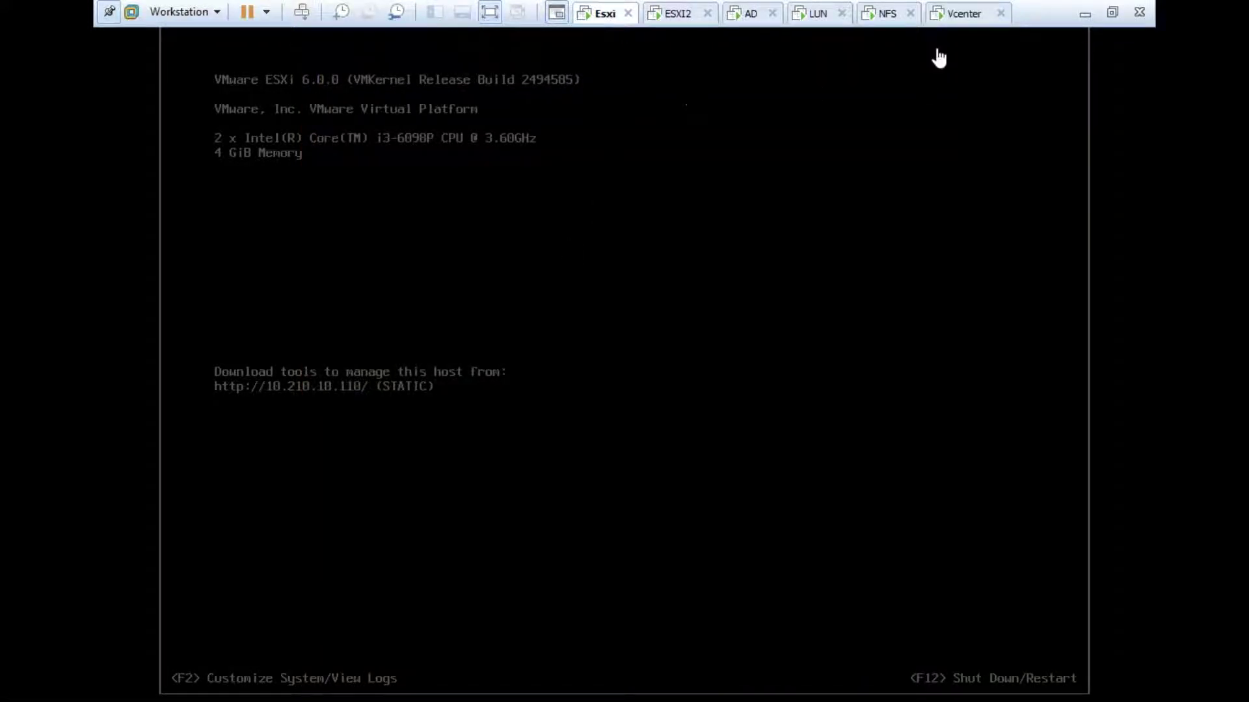
left_click(947, 14)
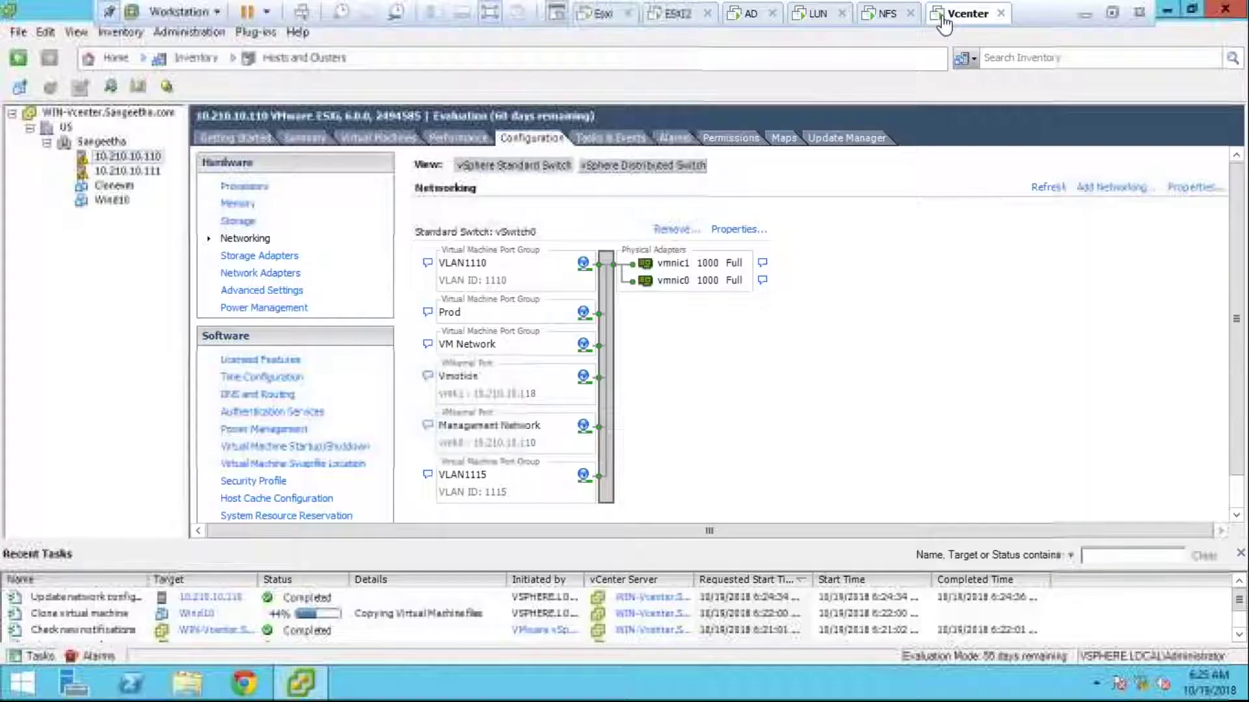
left_click(158, 172)
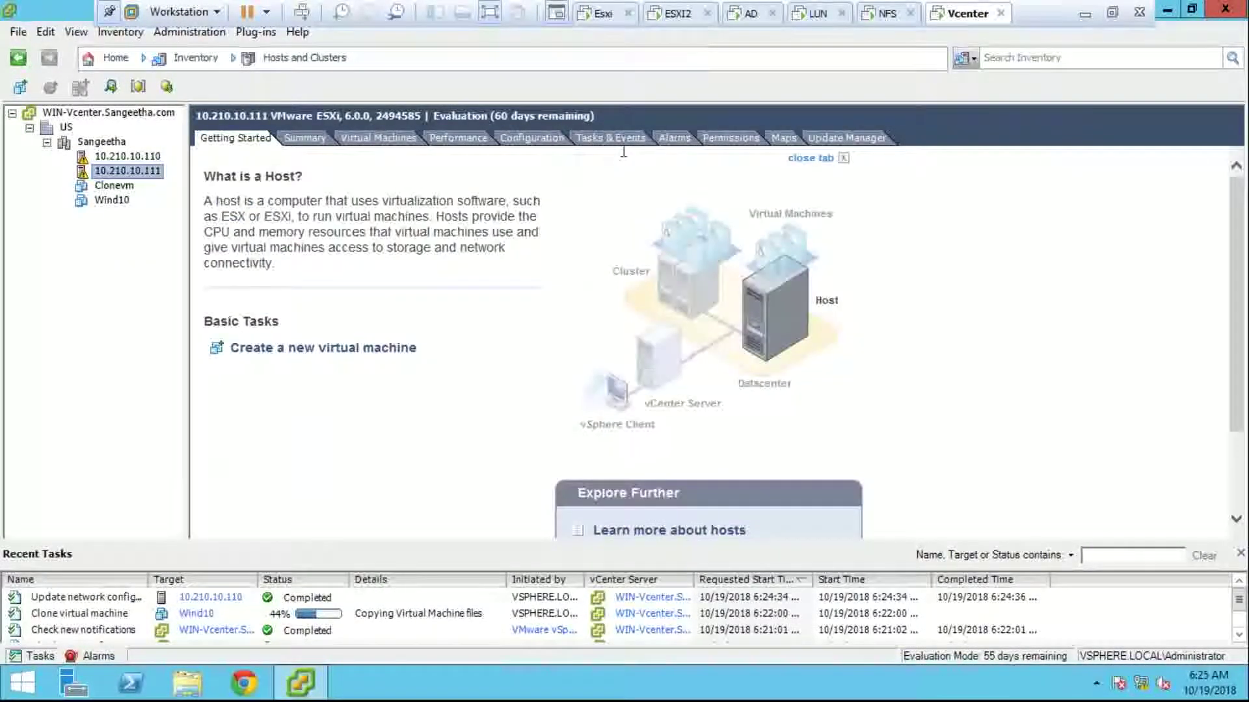
left_click(551, 144)
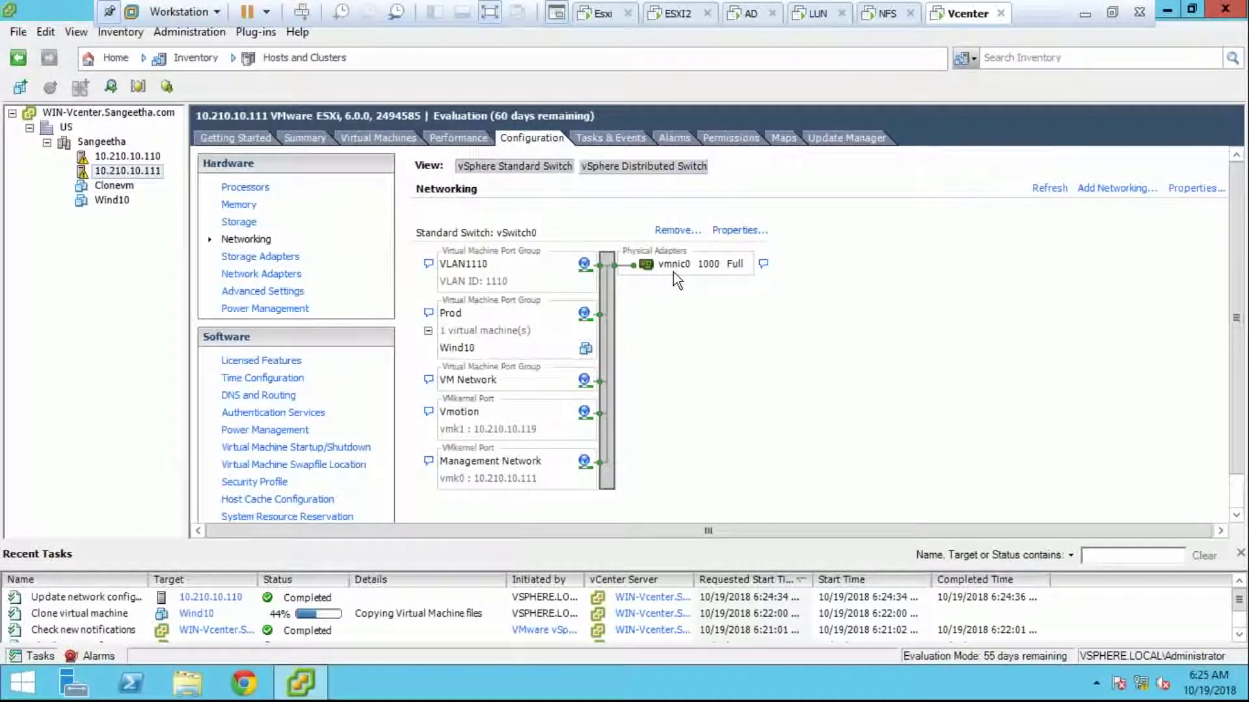
left_click(734, 229)
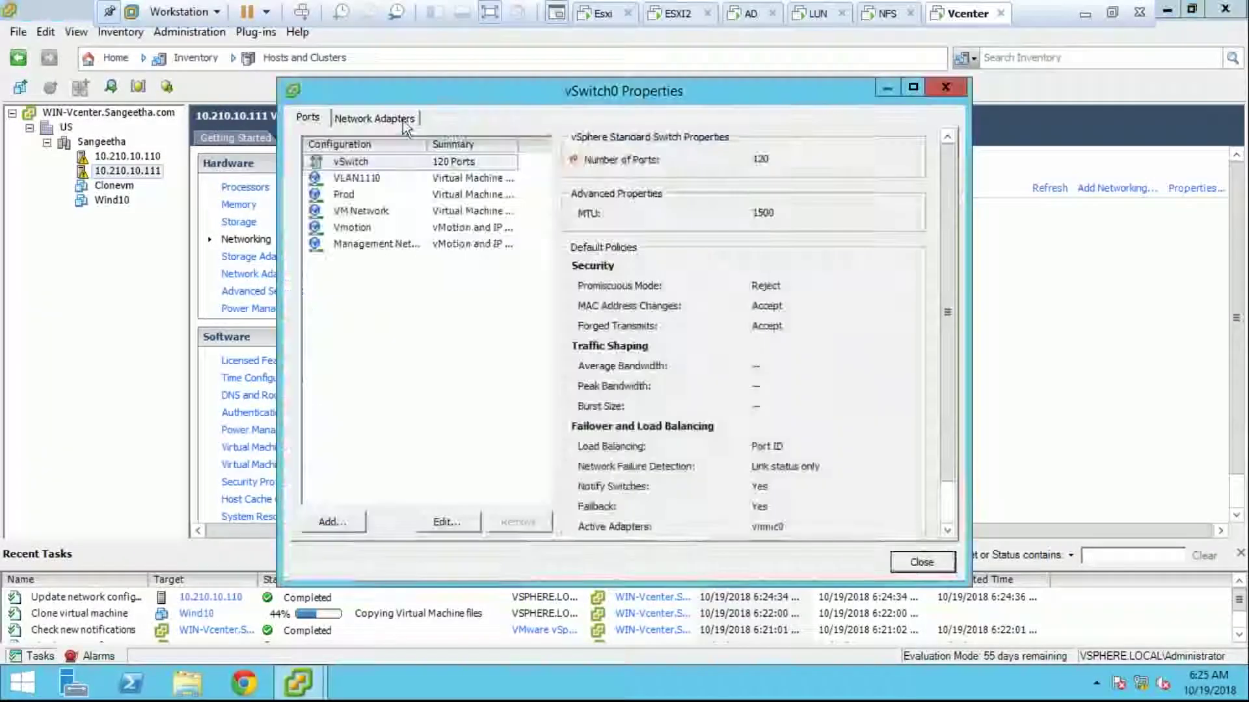
left_click(374, 117)
left_click(332, 522)
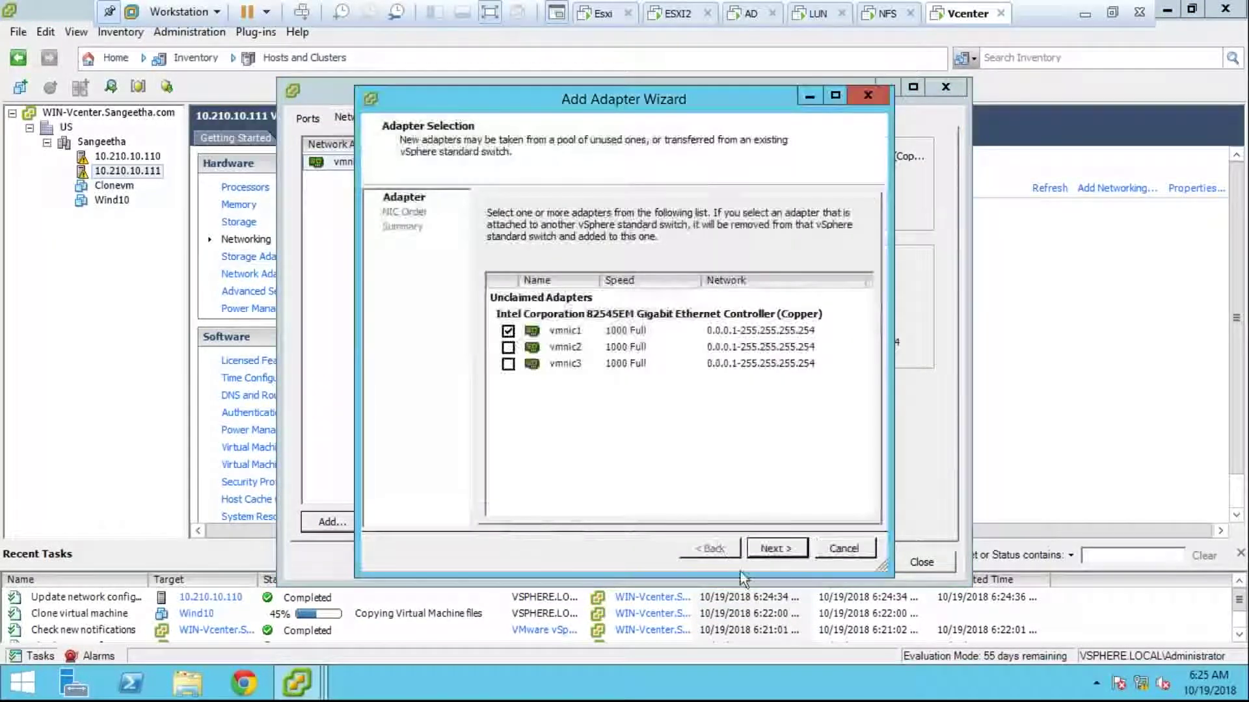
left_click(756, 551)
left_click(753, 549)
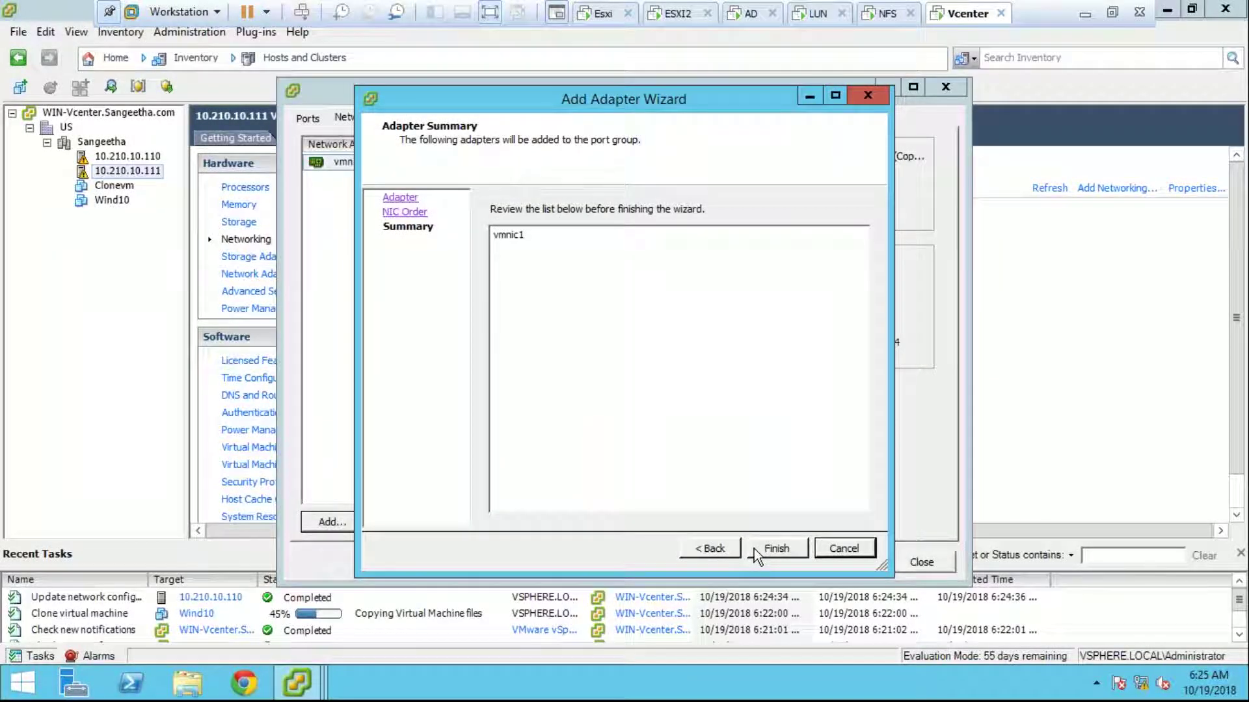
left_click(755, 548)
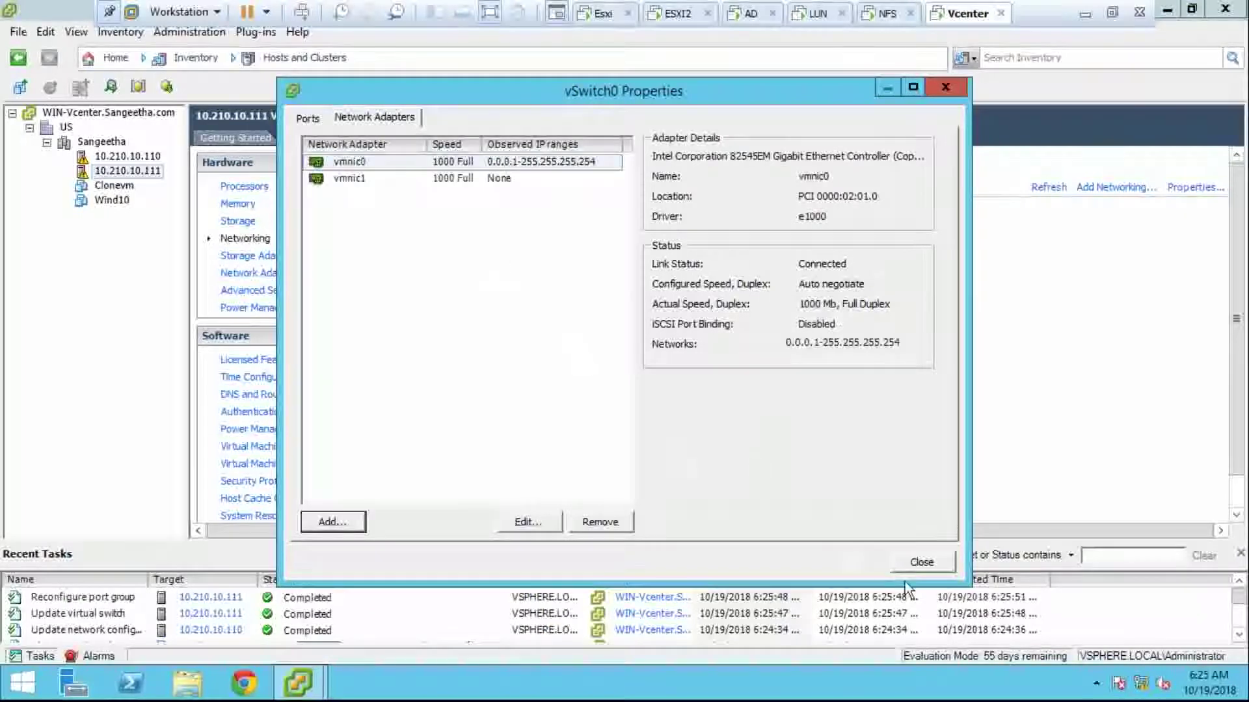
left_click(937, 563)
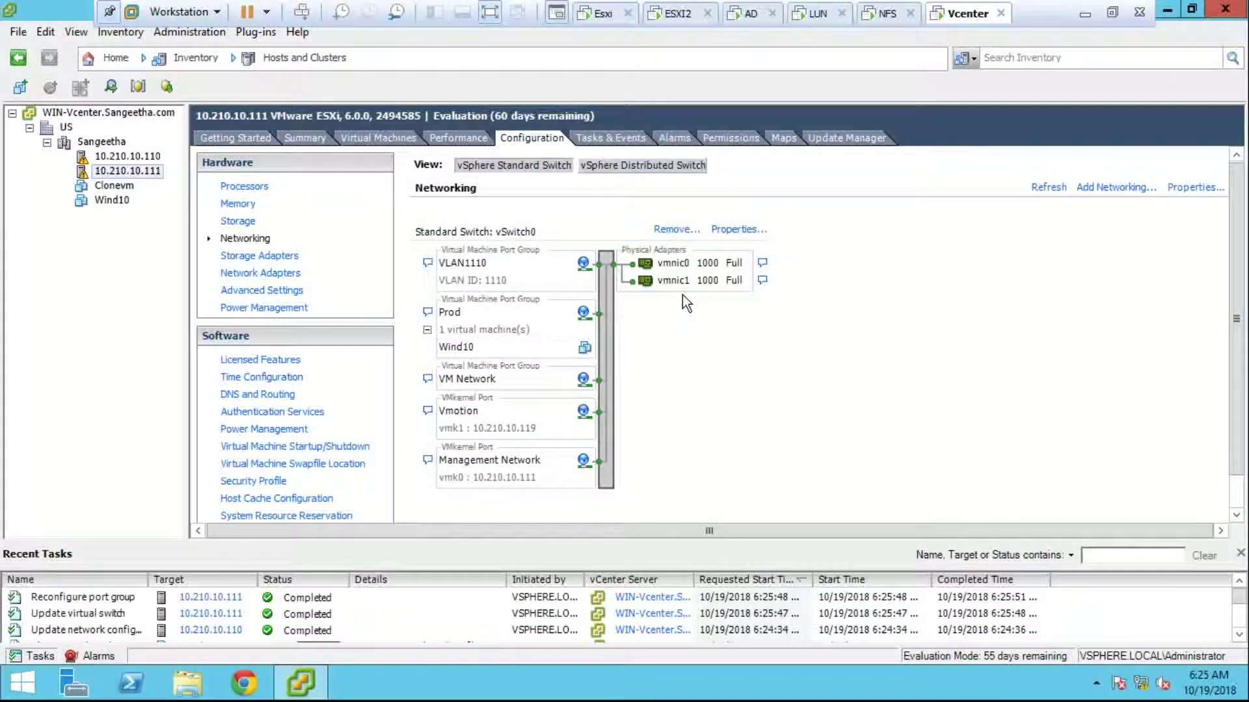
left_click(1239, 635)
left_click(1238, 635)
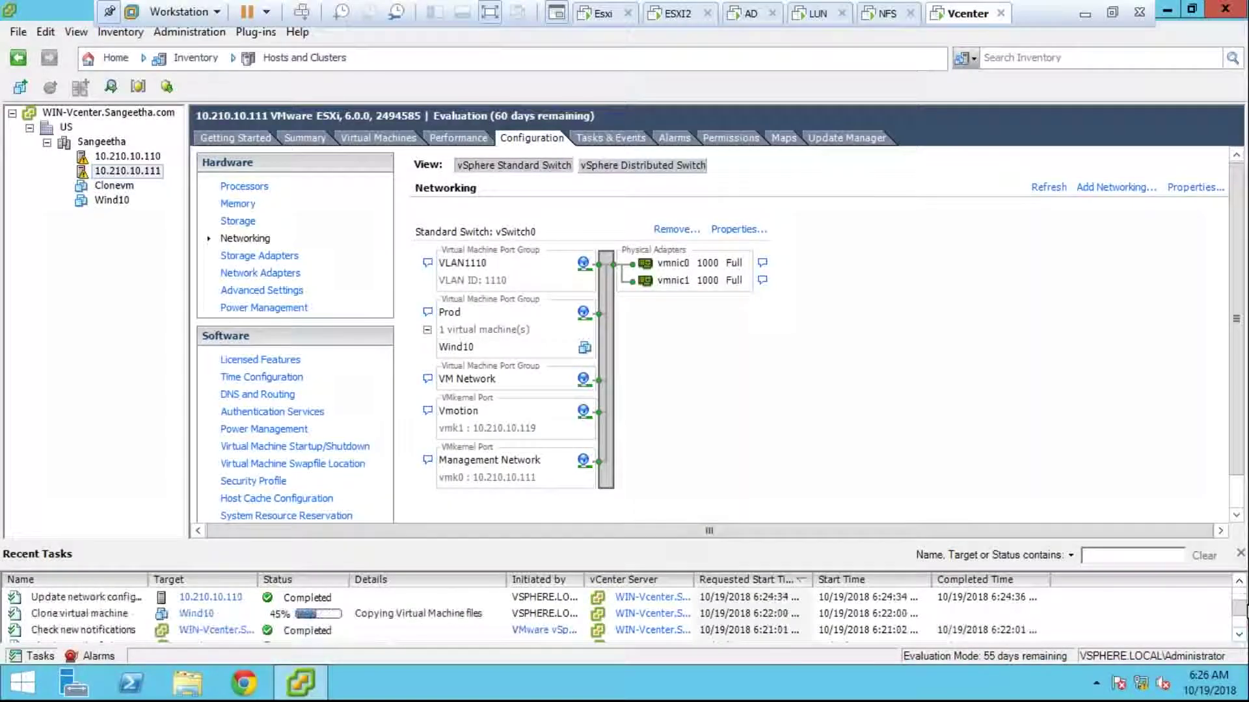
left_click_drag(1239, 608, 1239, 593)
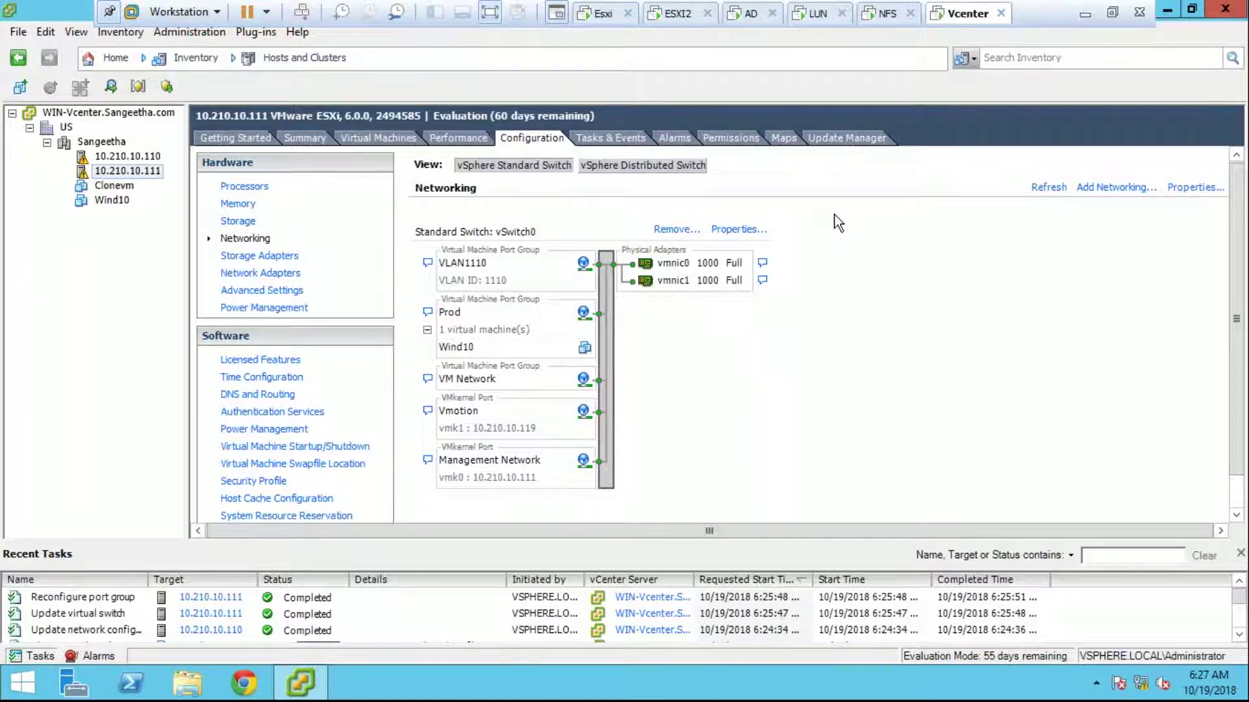
left_click(608, 15)
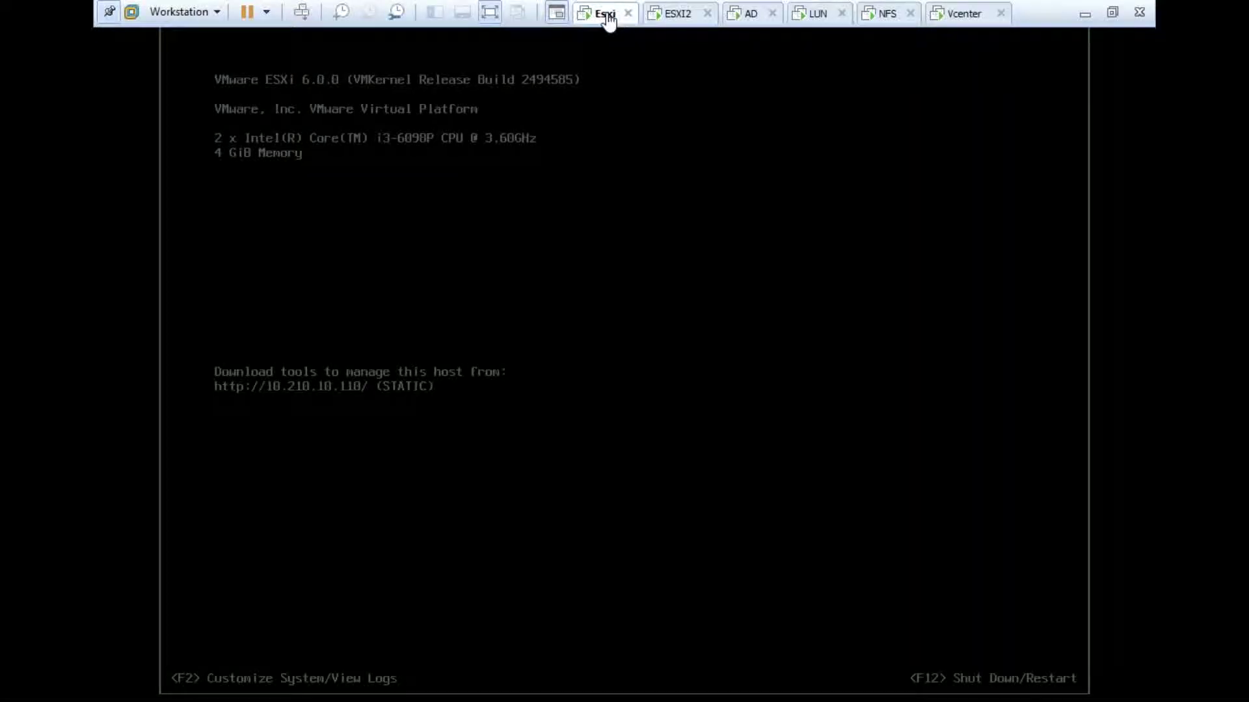
left_click(934, 15)
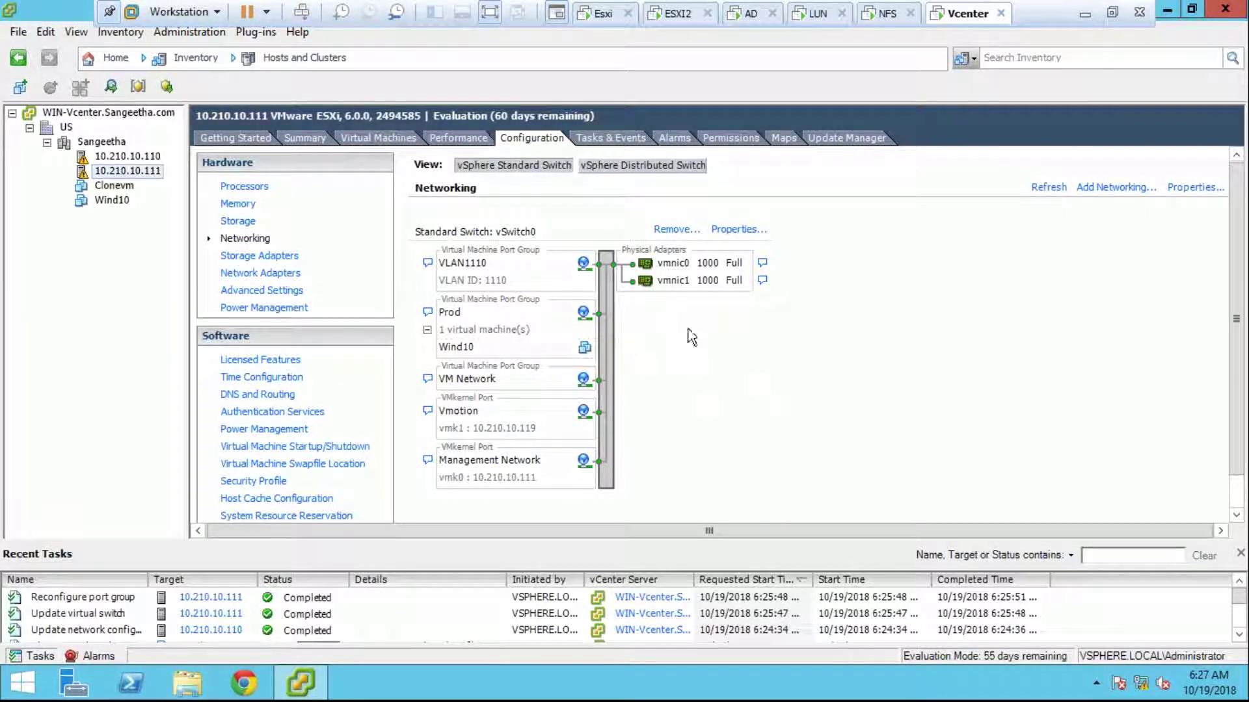
left_click(1236, 639)
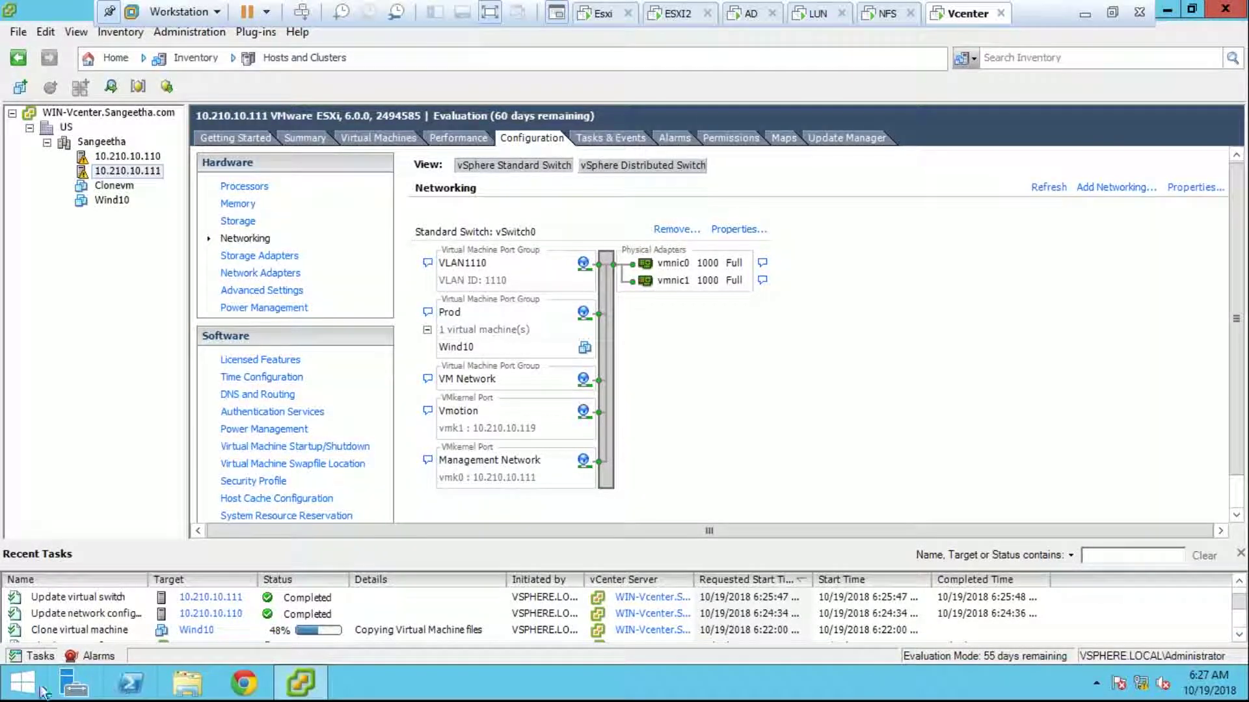
Step: Launch Paint via mspaint and draw a tall rectangle on the canvas
left_click(35, 681)
type("r")
type("MSP")
type("AINT")
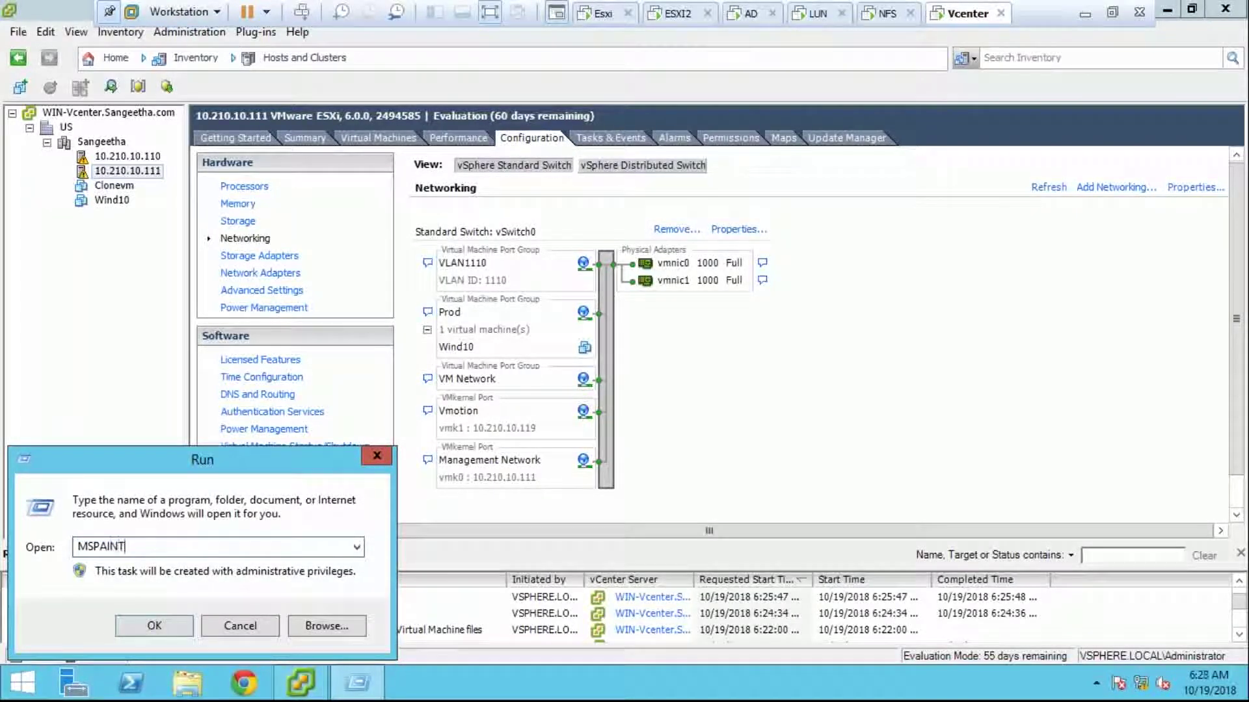
key("Return")
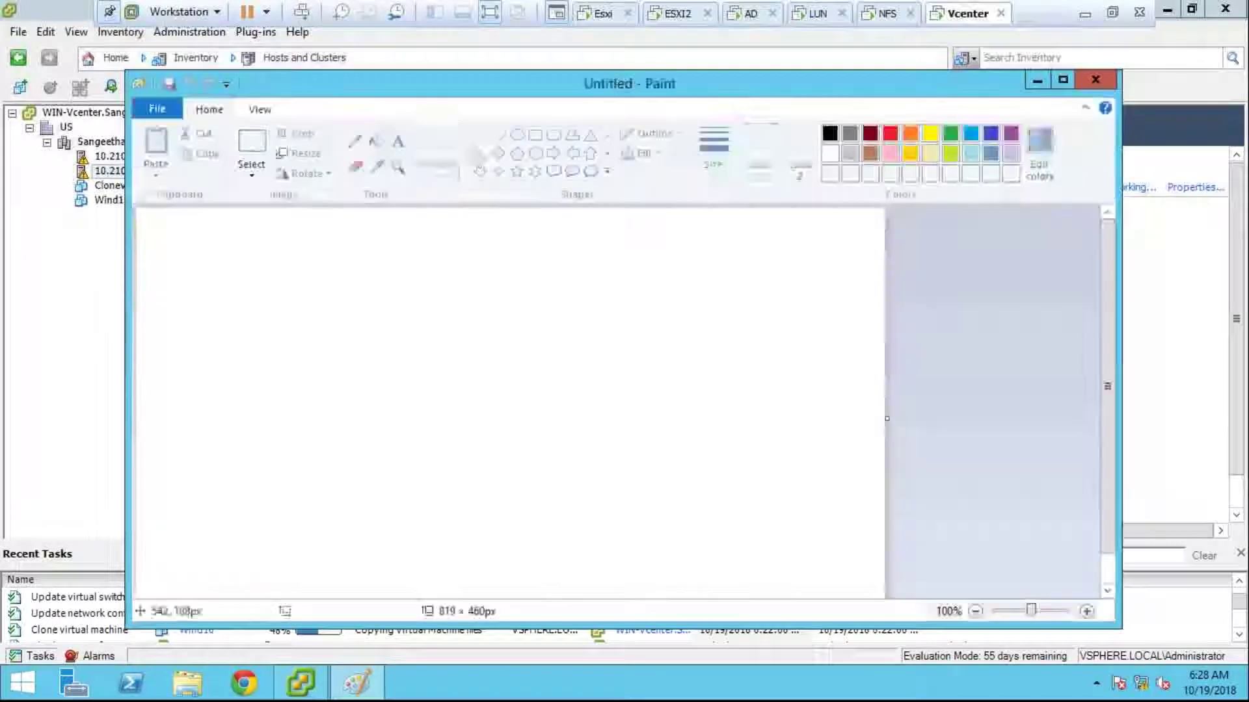
mouse_move(415, 282)
left_mouse_down()
mouse_move(427, 479)
mouse_move(466, 488)
left_mouse_up()
Step: Draw short lines off the rectangle's right side, undoing a stray line above it
left_click(480, 135)
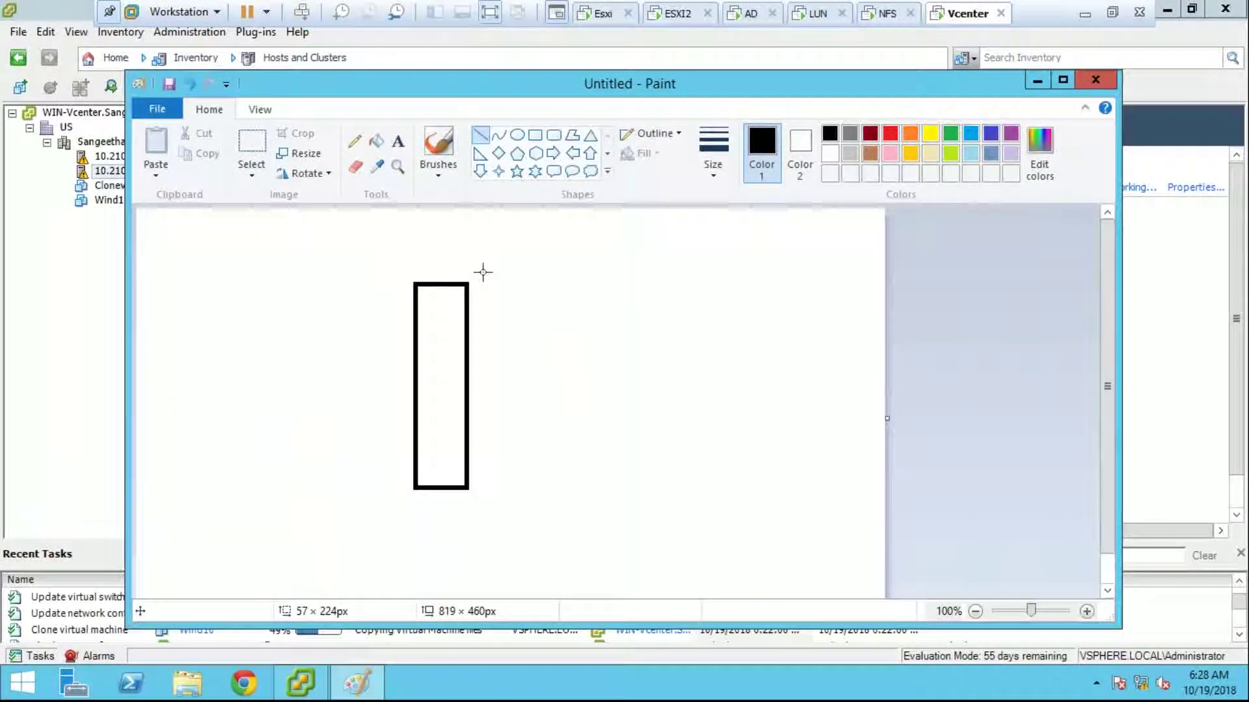
mouse_move(469, 303)
left_mouse_down()
mouse_move(501, 304)
mouse_move(505, 342)
left_mouse_up()
left_click_drag(473, 359, 510, 354)
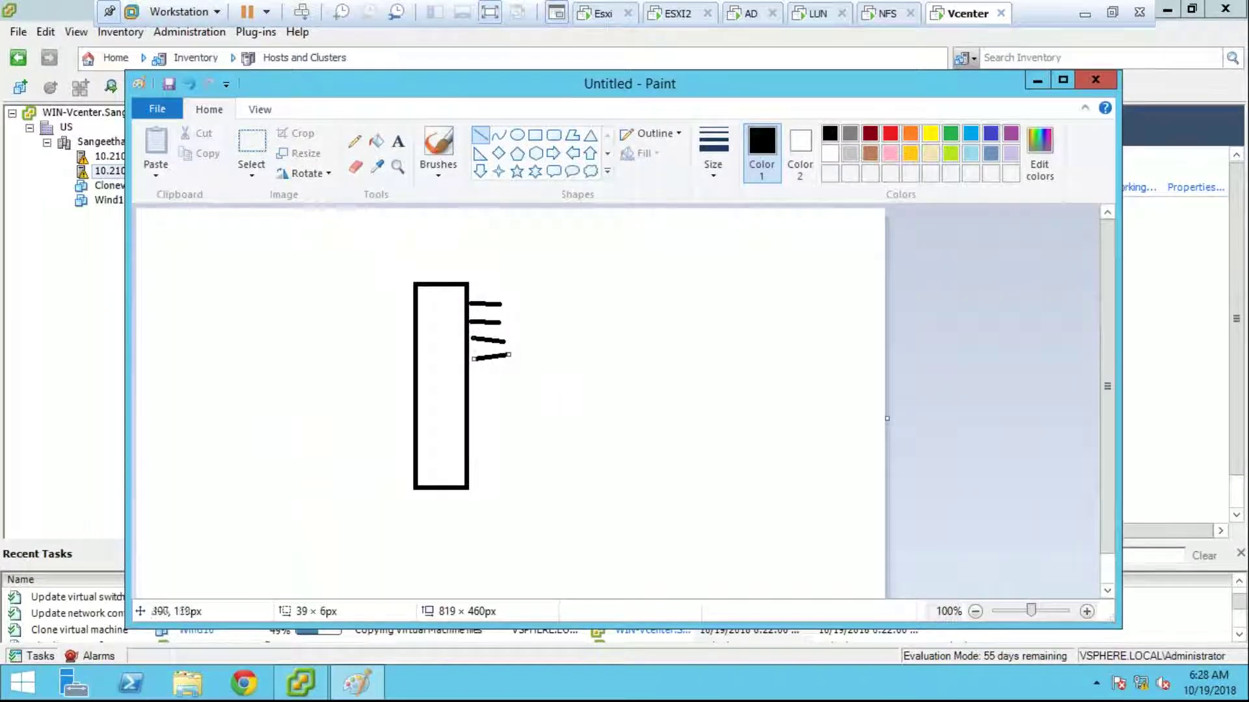
mouse_move(492, 239)
left_mouse_down()
mouse_move(532, 282)
mouse_move(571, 281)
mouse_move(557, 241)
left_mouse_up()
key("ctrl+z")
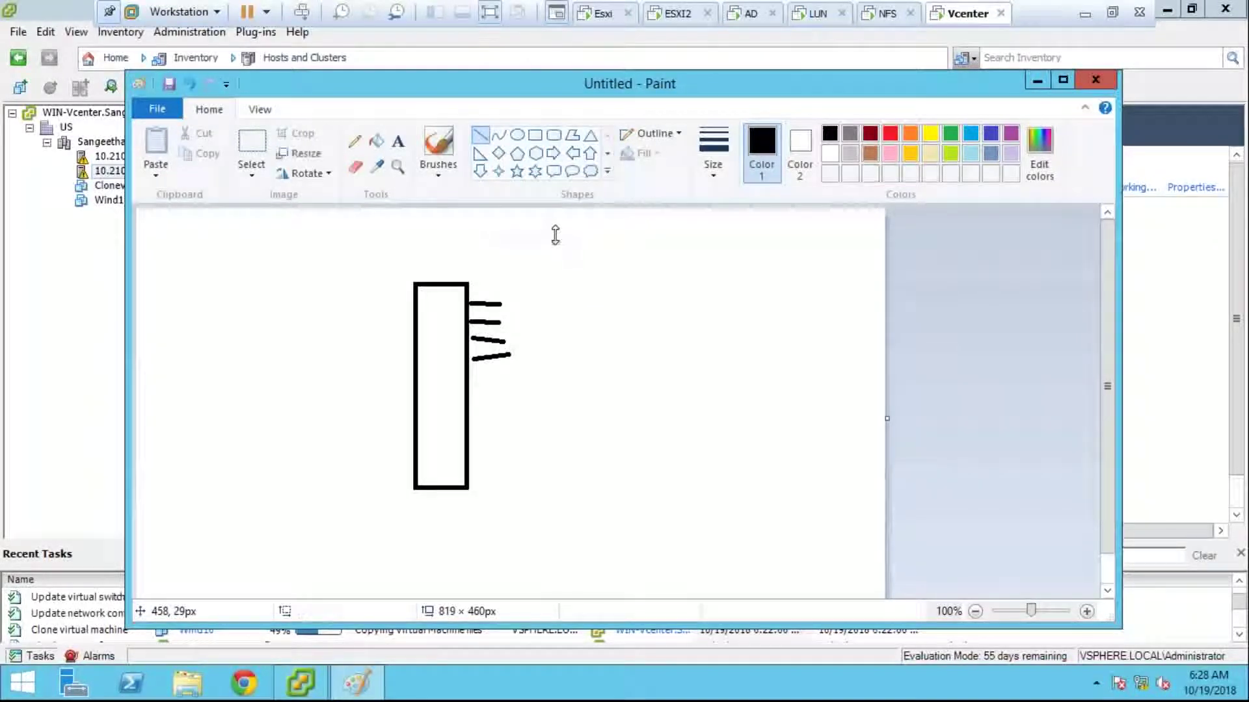
Step: Mark out text boxes above the lines and at the canvas top-left
left_click(397, 140)
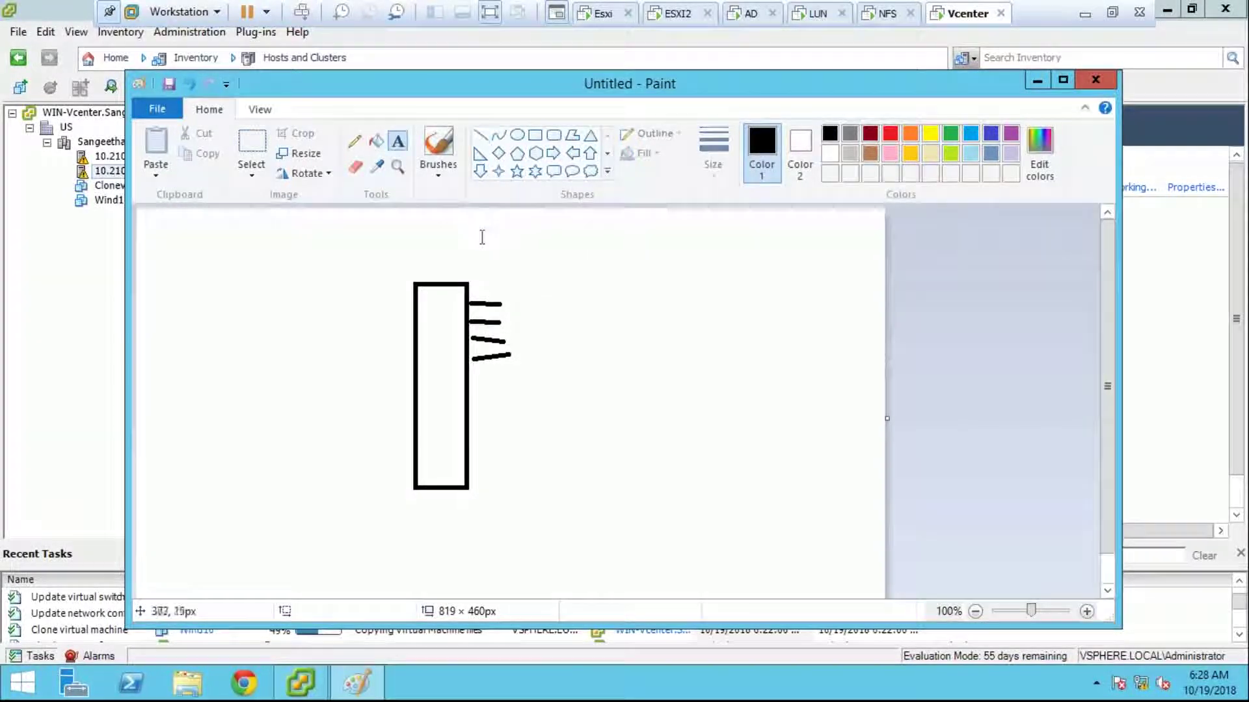
left_click(482, 240)
left_click_drag(593, 277, 610, 278)
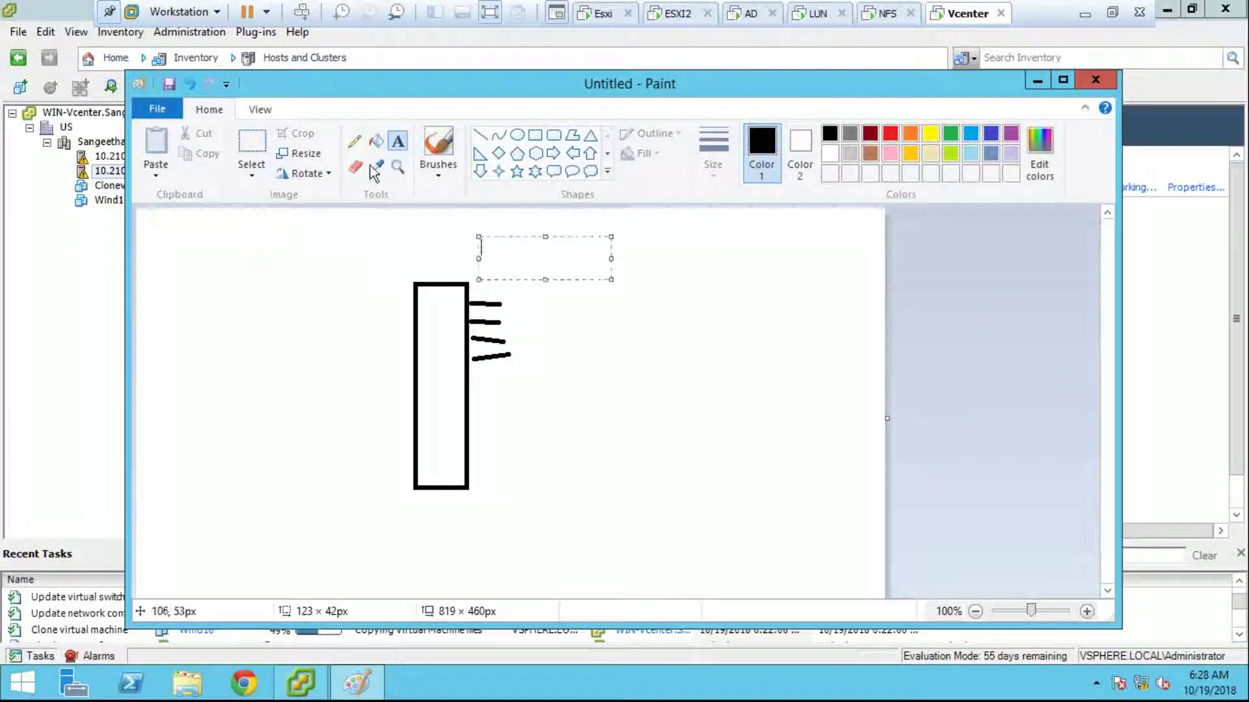
left_click(209, 110)
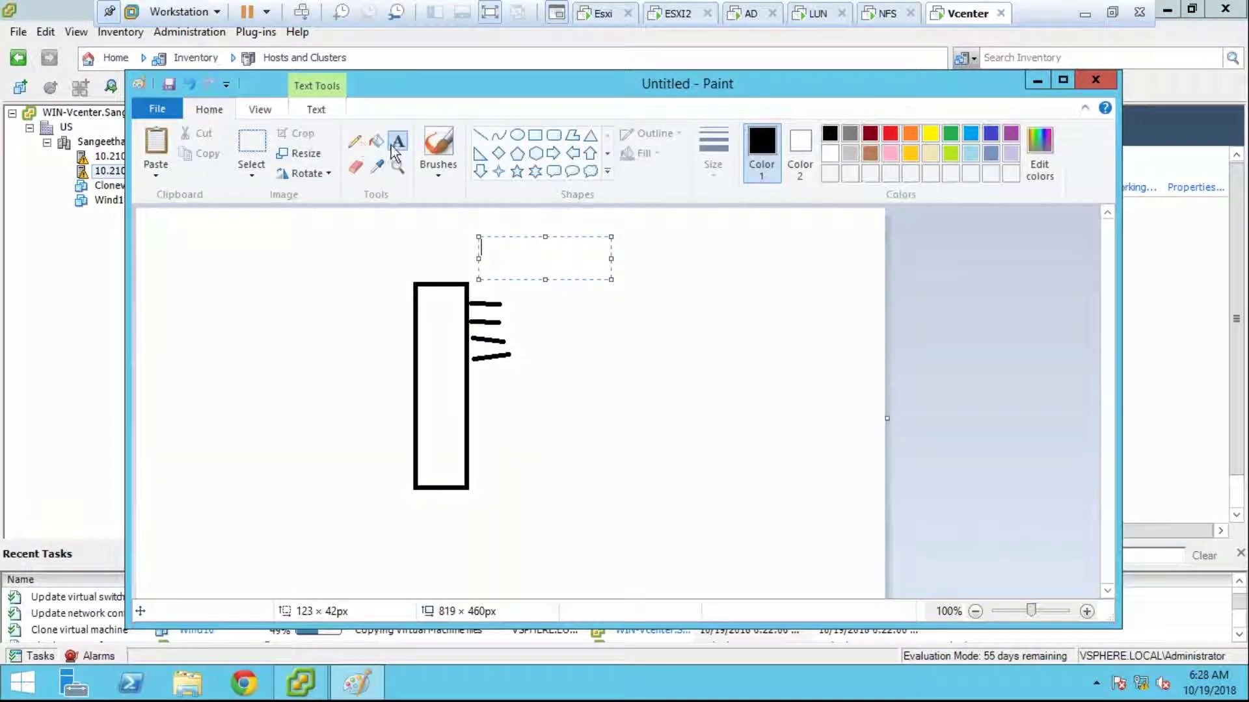
left_click_drag(225, 249, 361, 286)
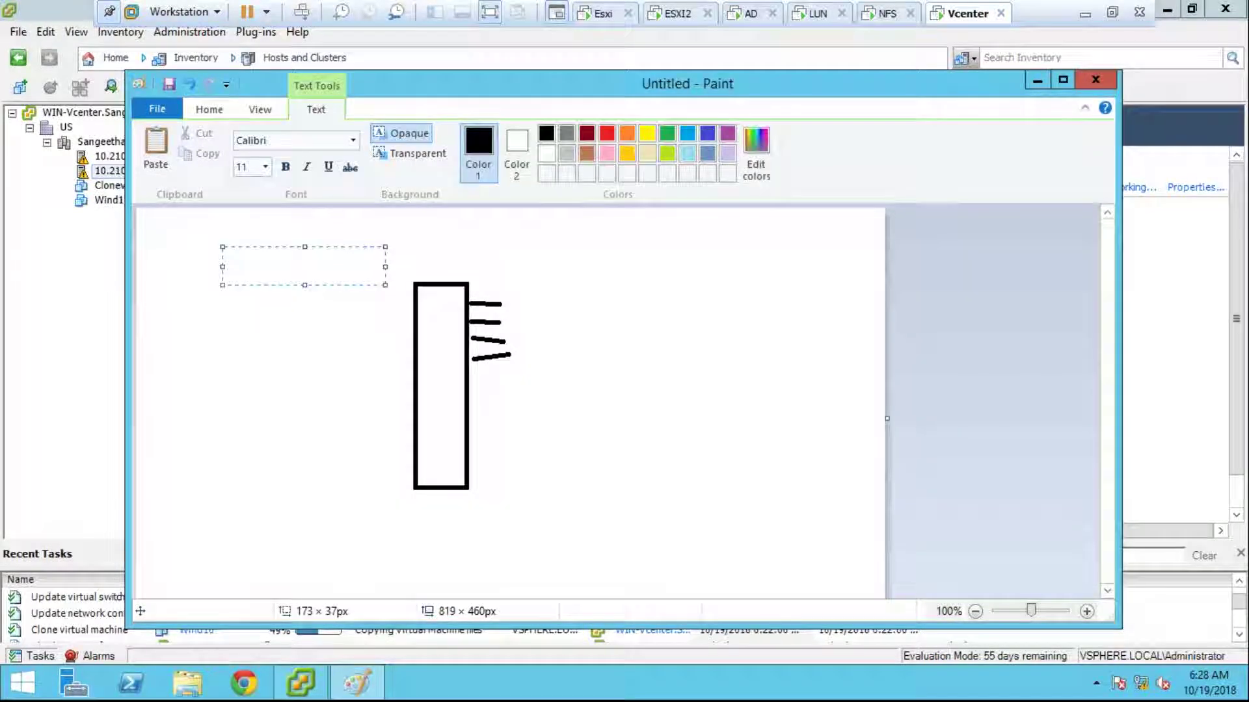
Step: Add the 'Virtual' label on the left and 'Physical' on the right
type("Virtual")
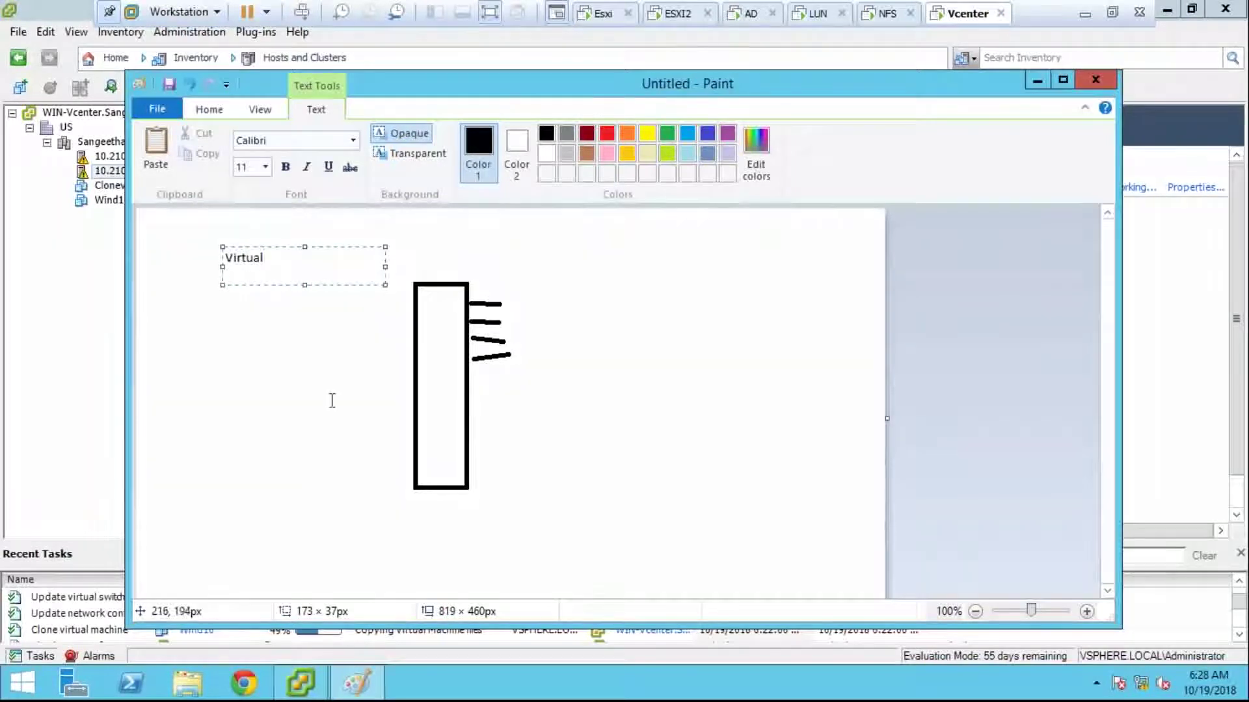
left_click(218, 114)
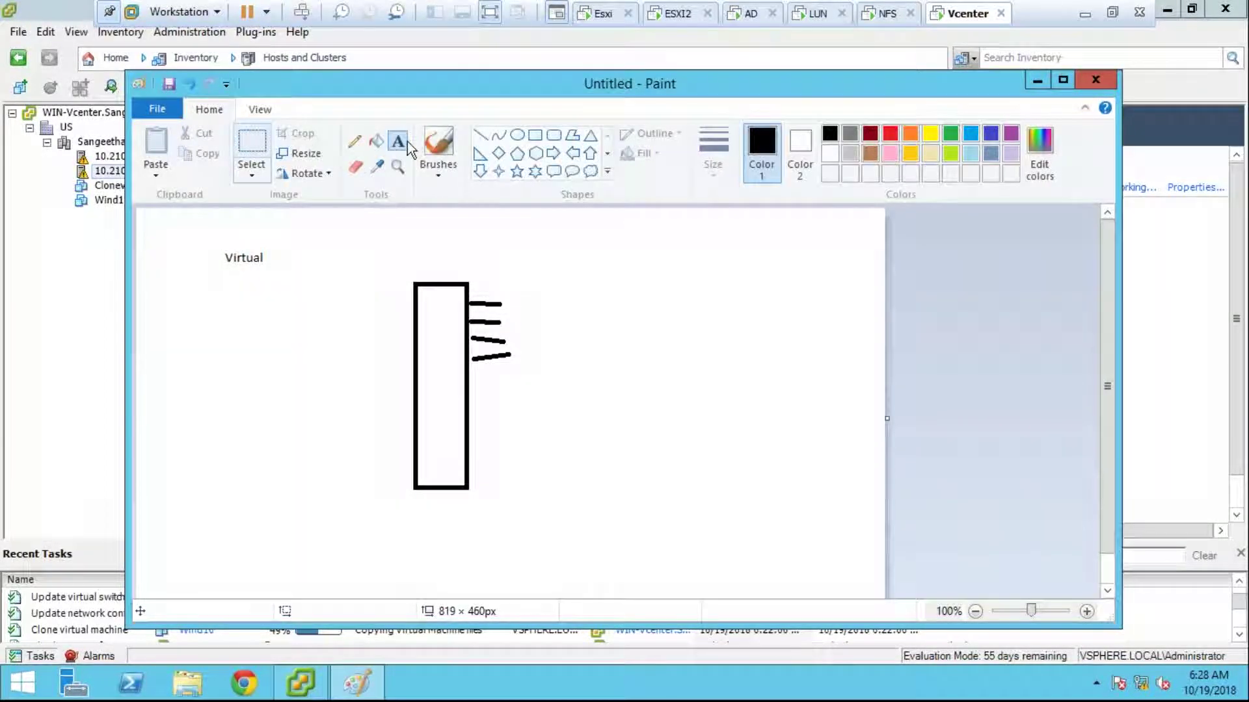
left_click_drag(522, 241, 635, 273)
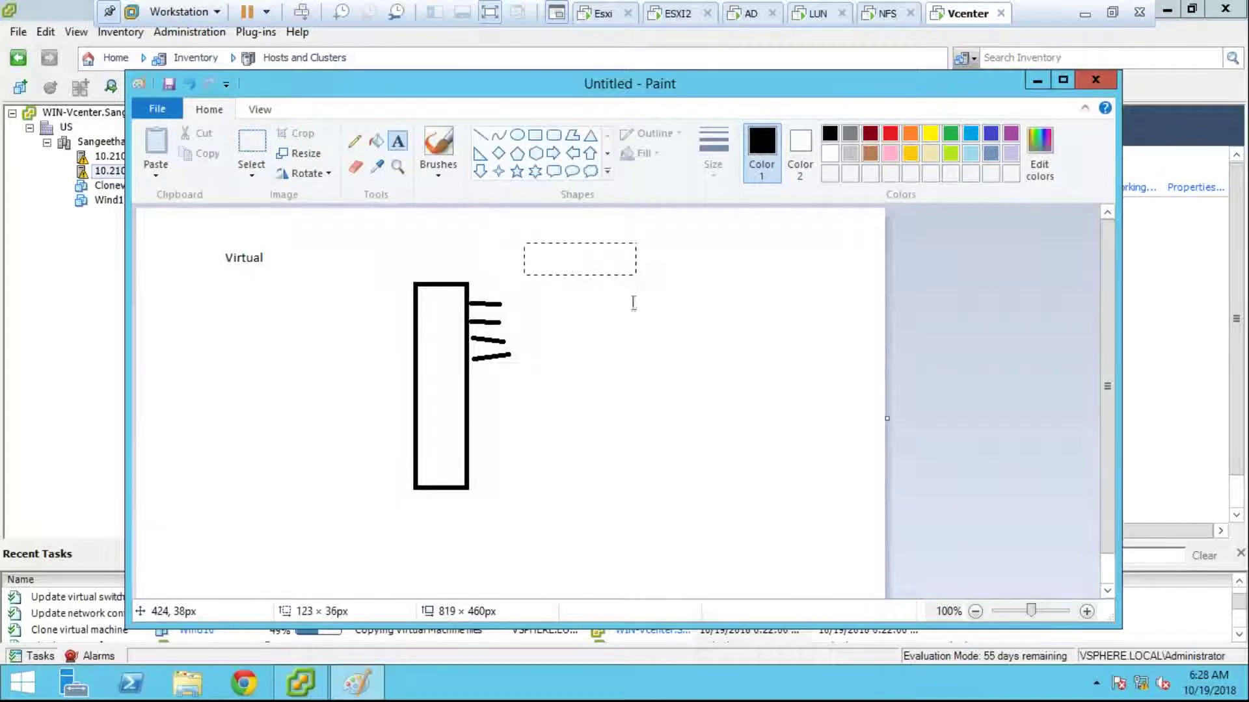
type("Physical")
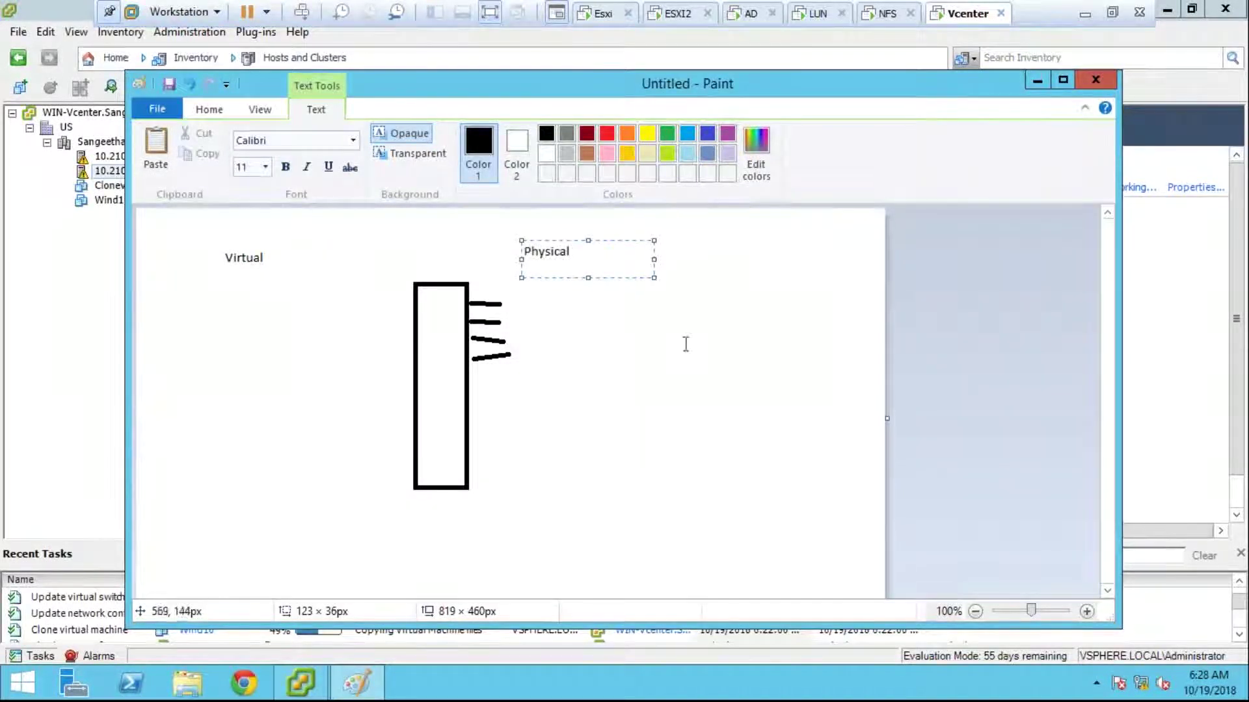
left_click(609, 303)
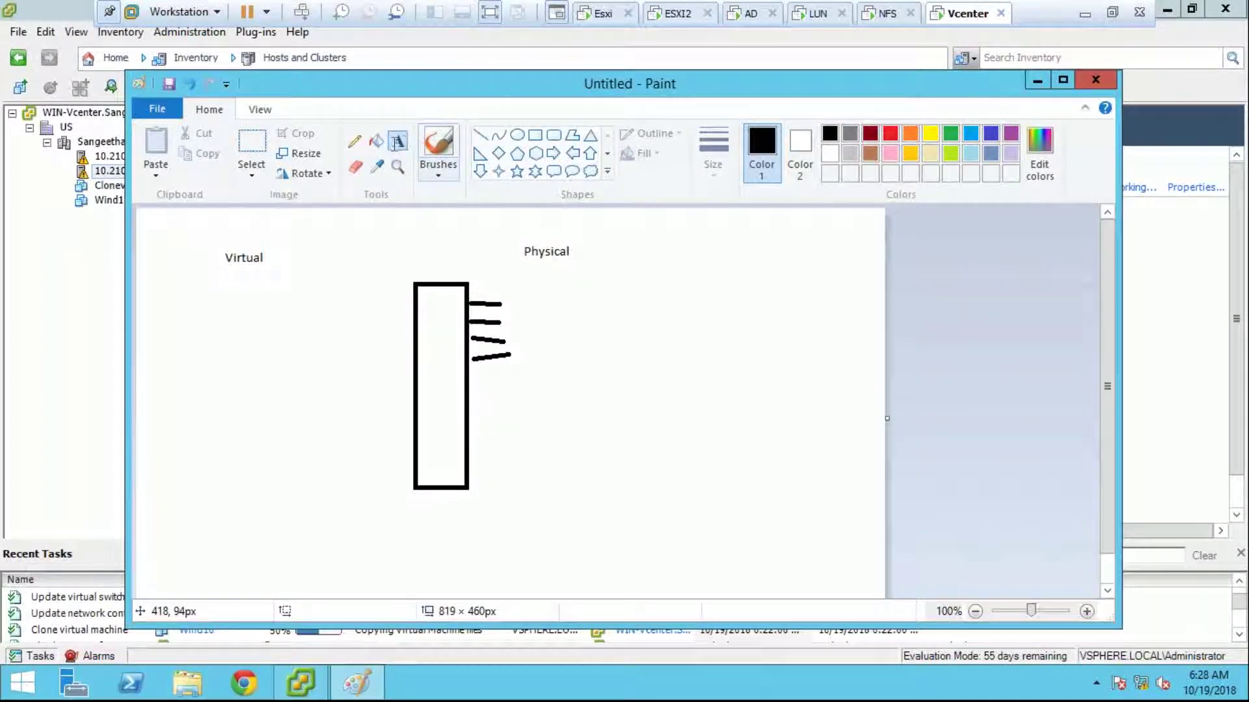
Step: Label the top two lines vmnic0 and vmnic1
left_click_drag(502, 290, 570, 314)
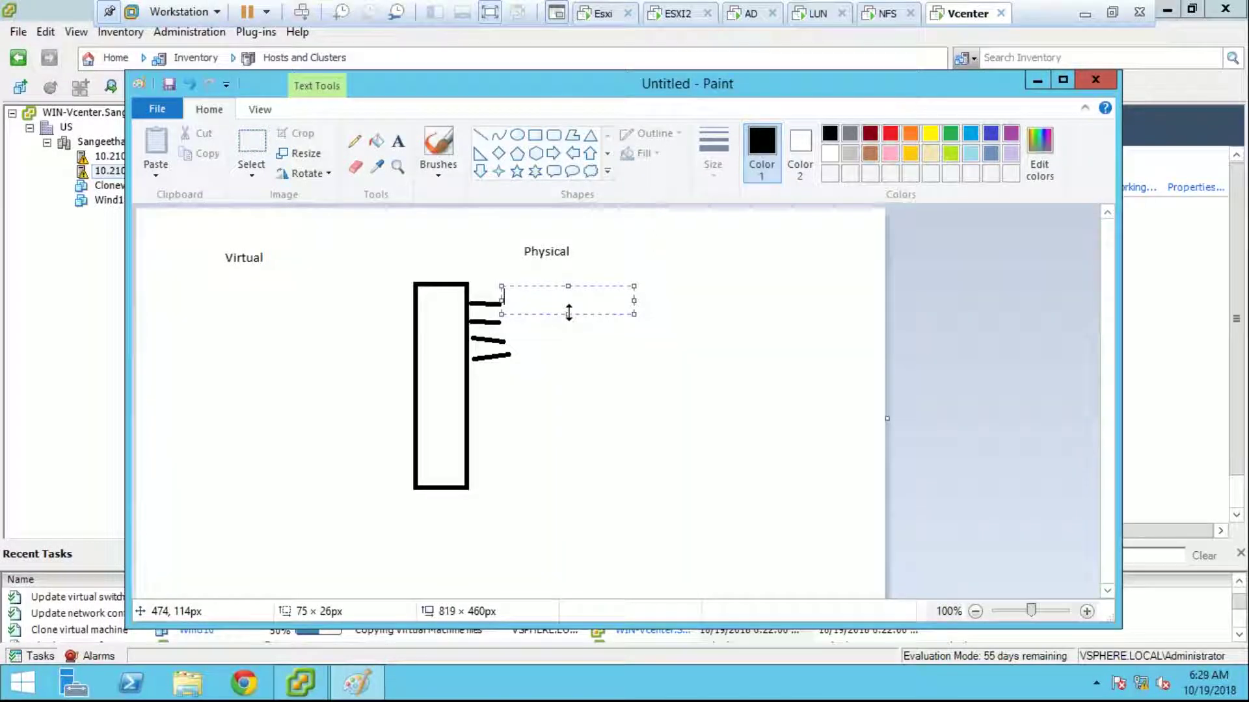
type("vmnic0")
left_click(513, 317)
left_click_drag(507, 318, 637, 335)
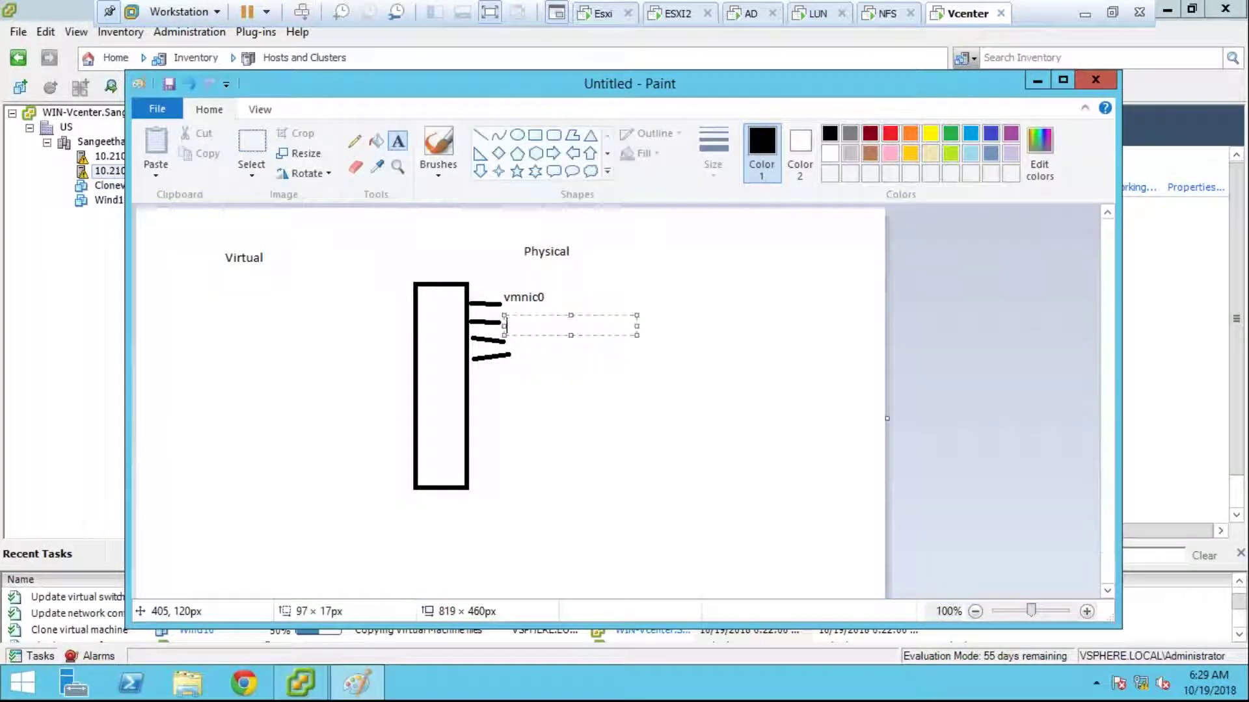
type("vmnic1")
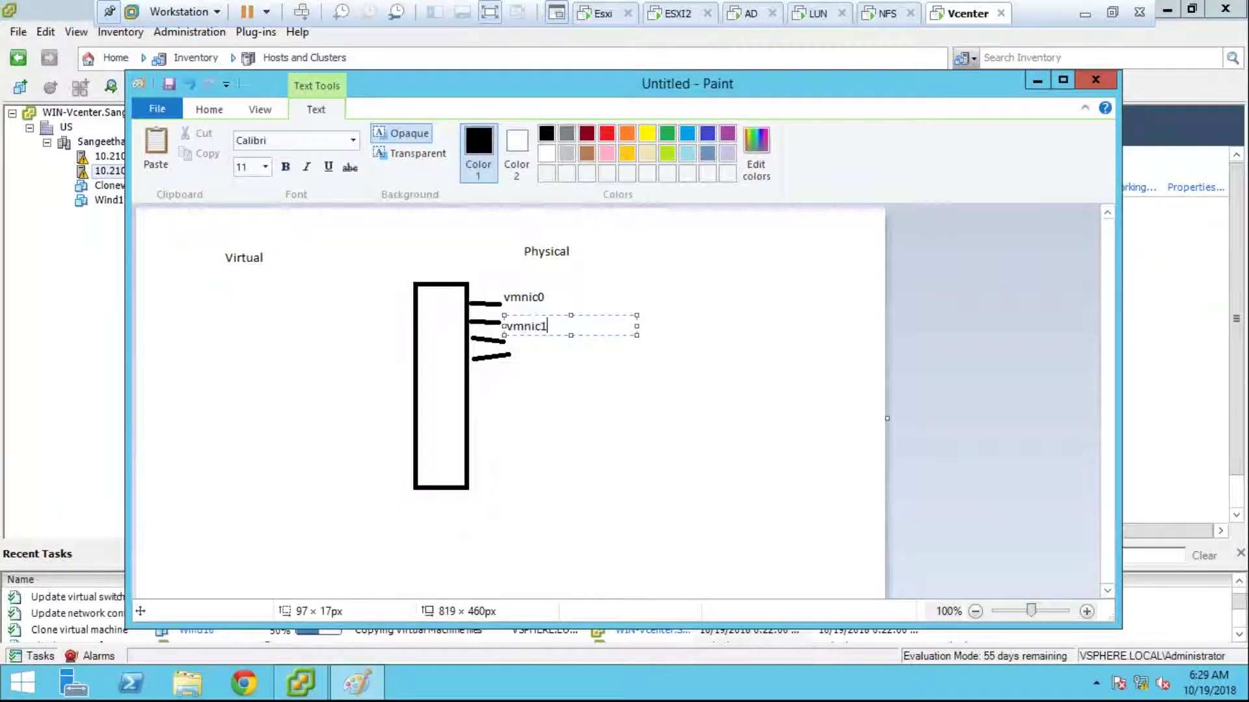
left_click(530, 348)
Step: Label the third and fourth lines vmnic2 and vmnic3
left_click_drag(516, 338, 573, 353)
type("vmnic3")
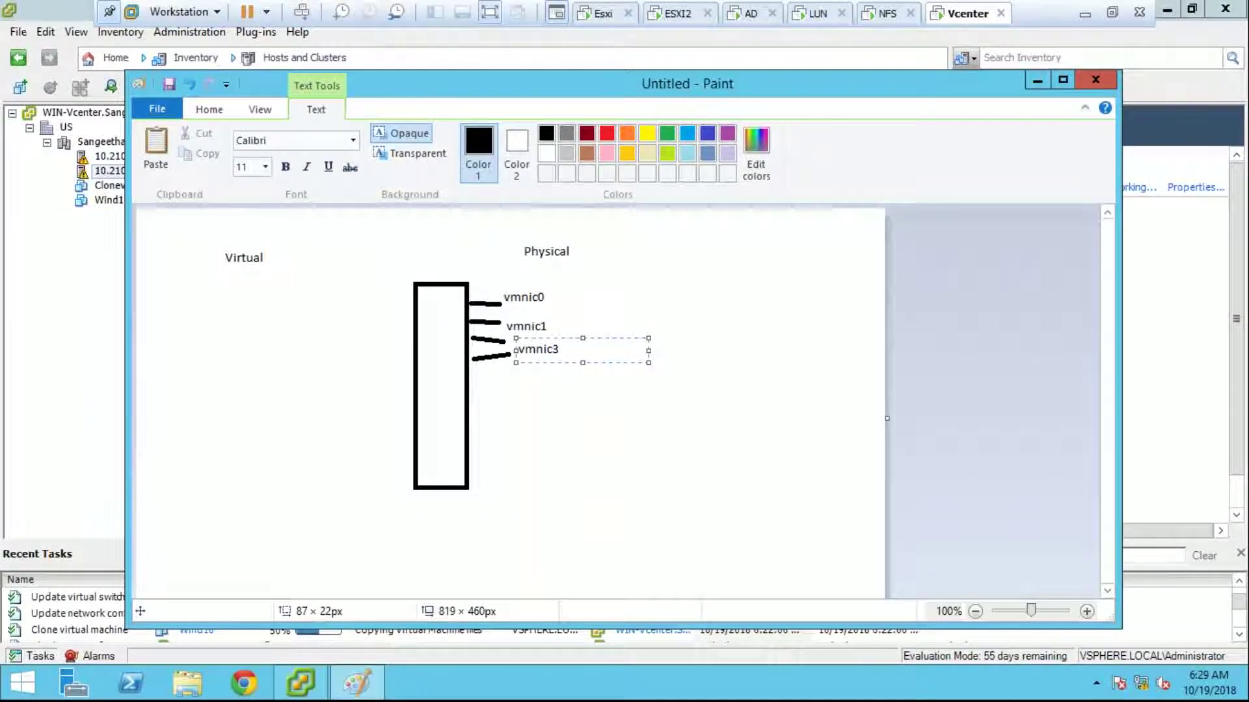
key("BackSpace")
type("2")
left_click(516, 366)
left_click(515, 361)
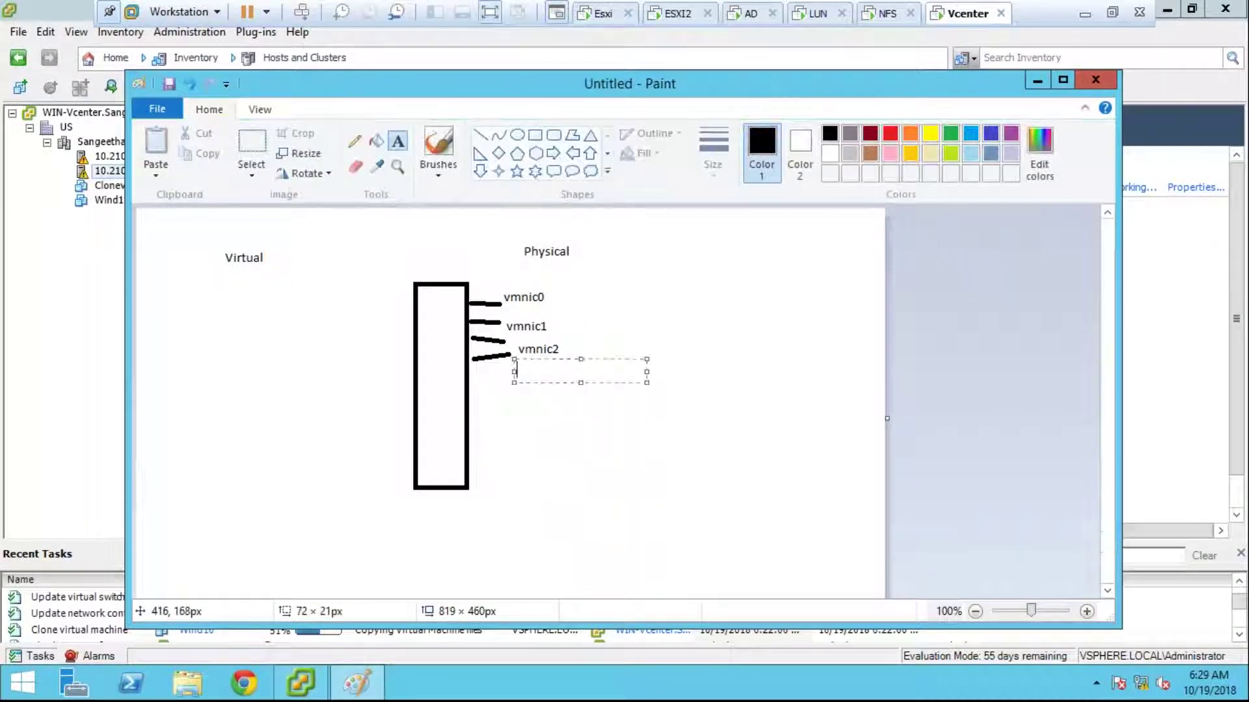
type("vmnic3")
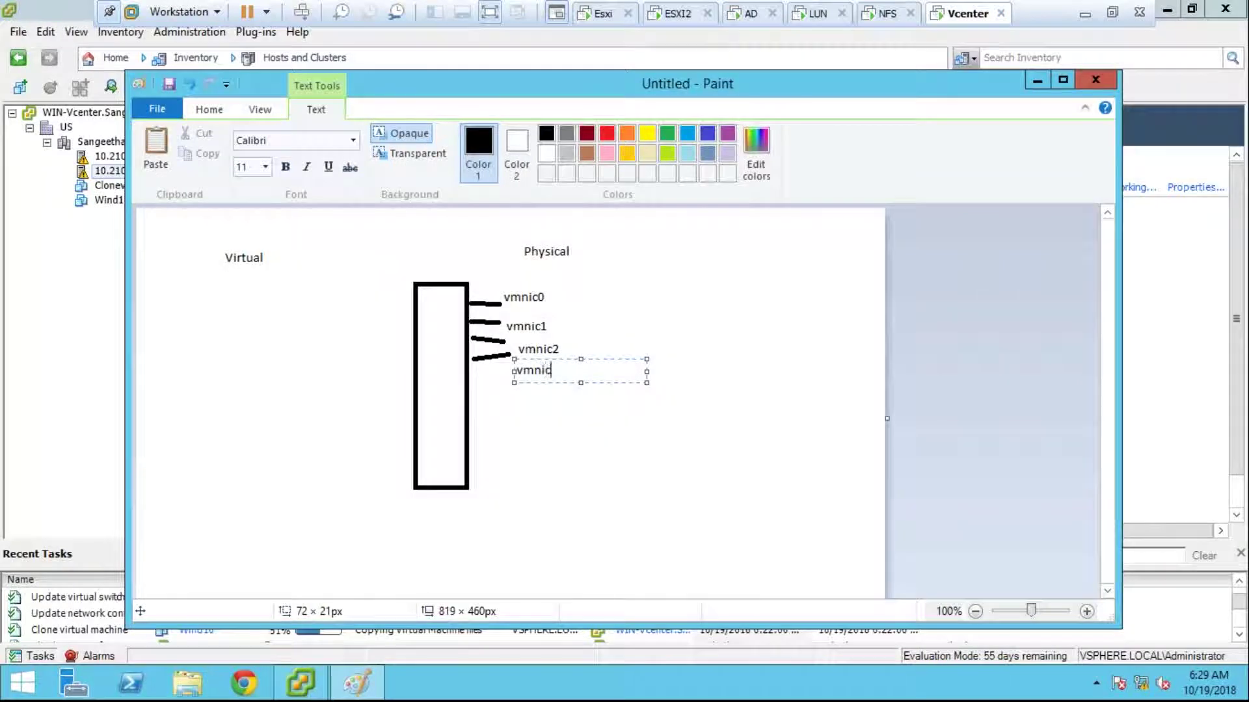
key("Return")
left_click(560, 443)
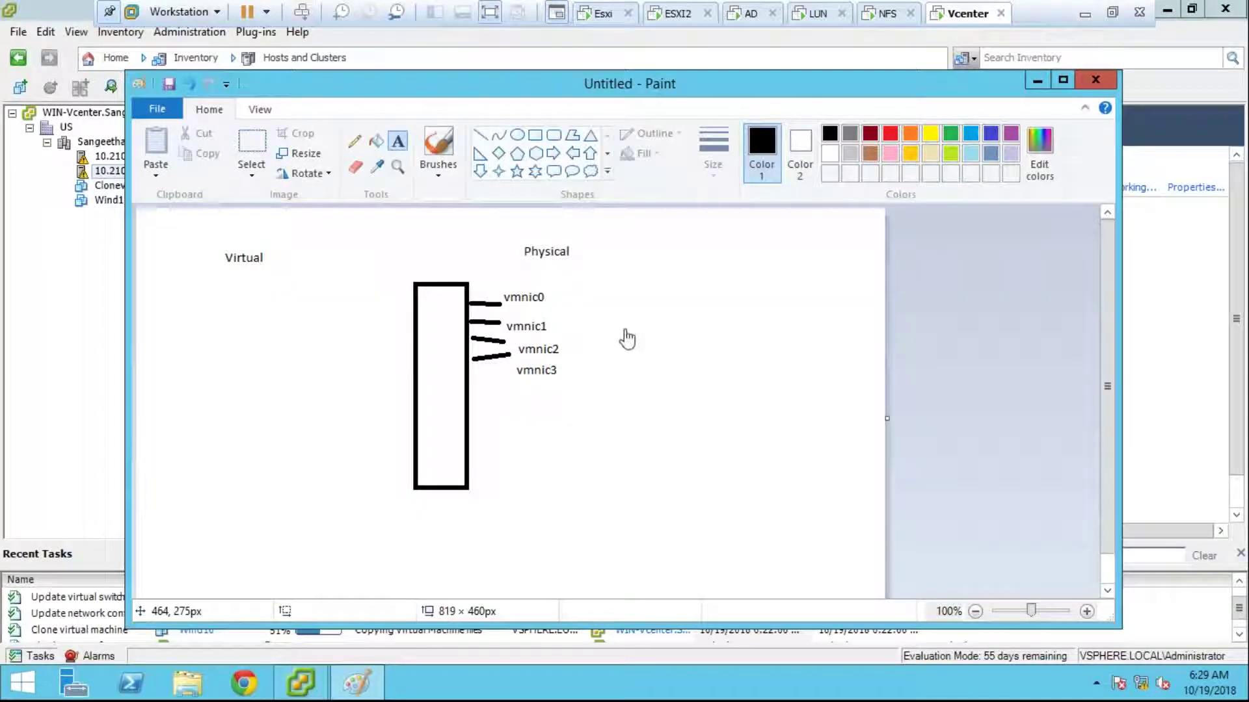
Step: Log in to the console of ESXi host 10.210.10.110
left_click(605, 16)
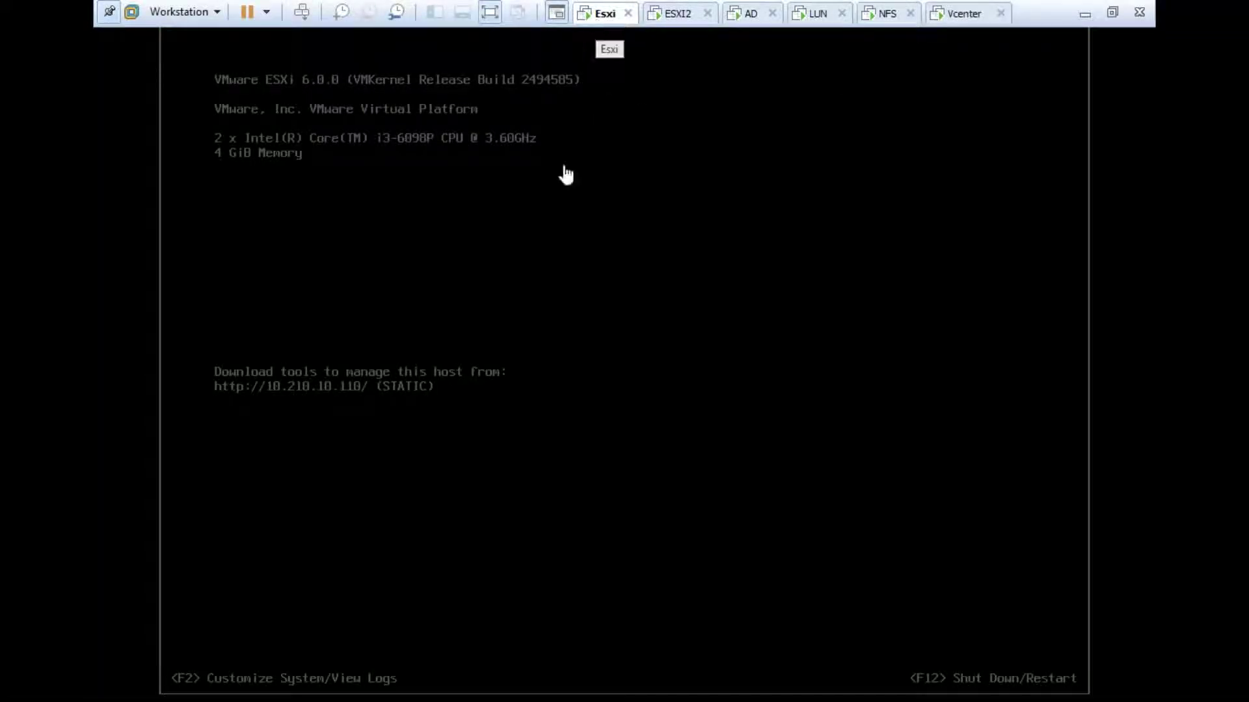
key("F2")
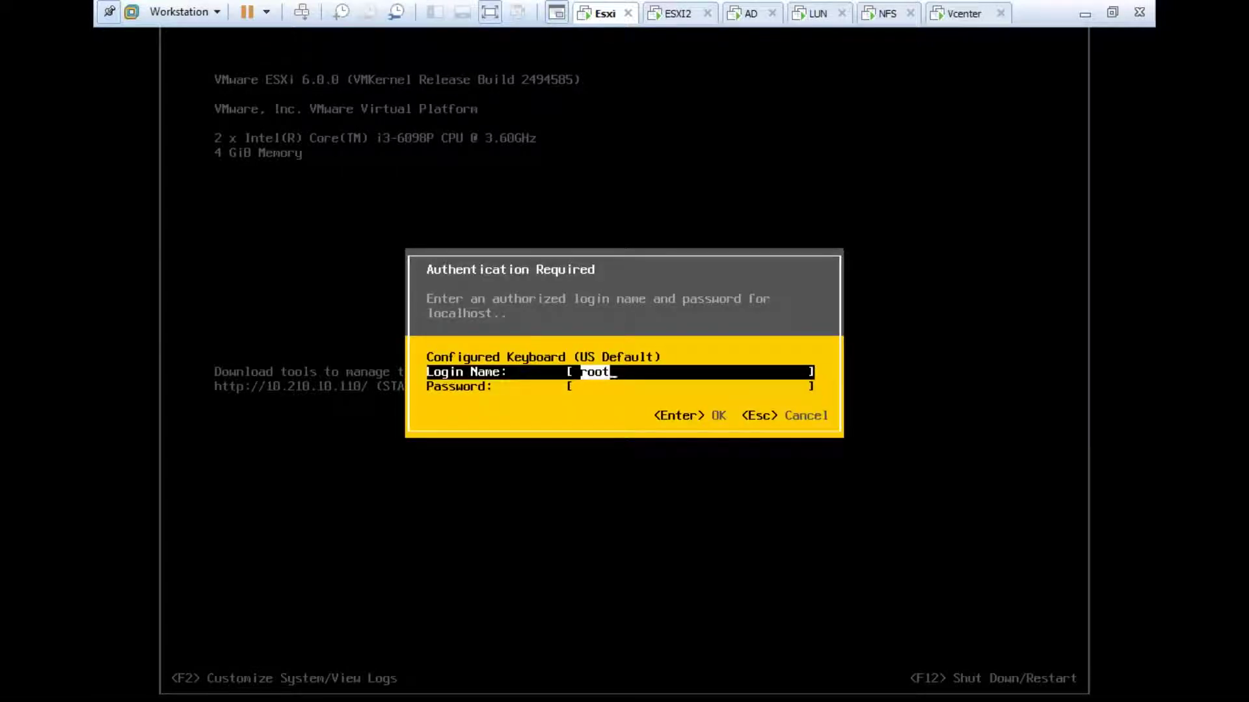
key("Tab")
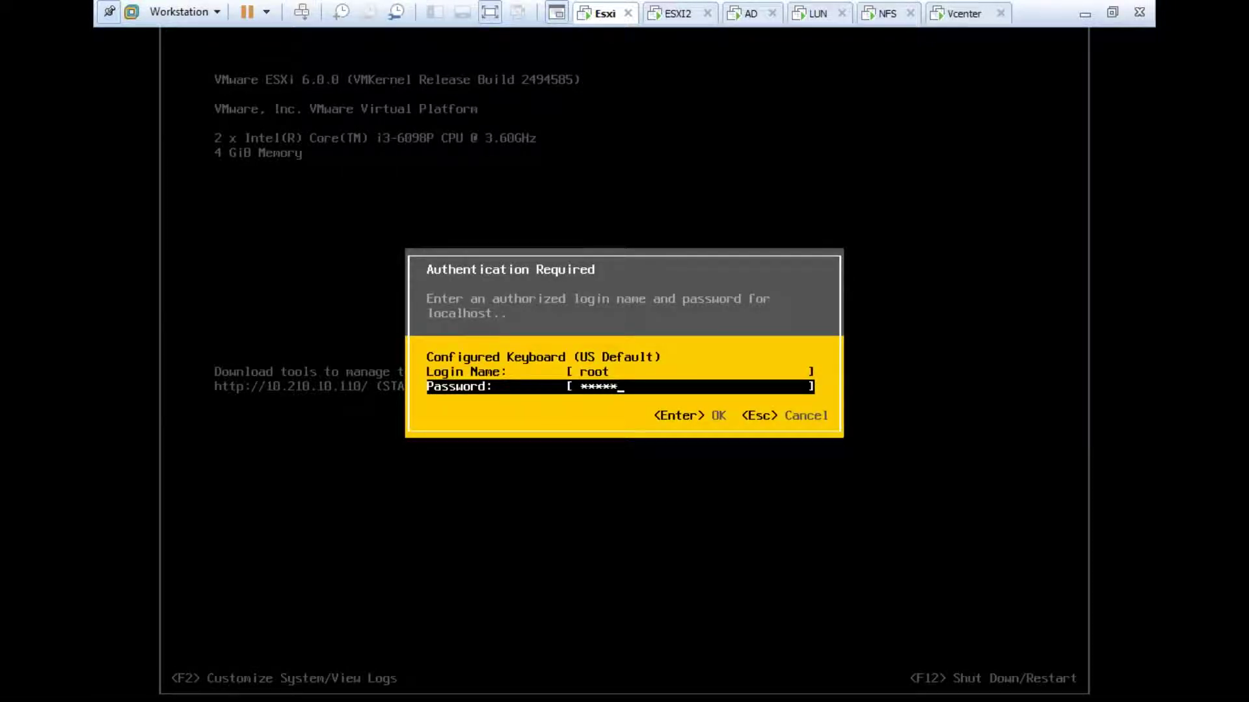
key("Return")
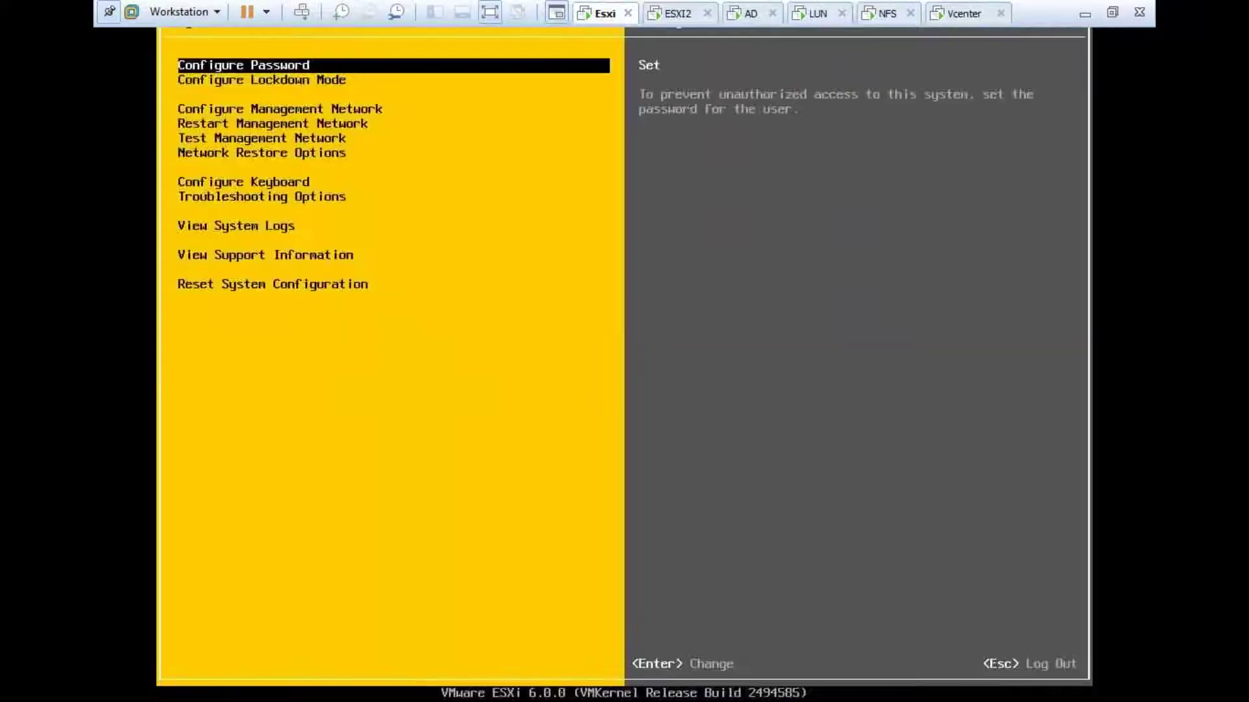
Step: Review the management network adapters (vmnic0, vmnic1), then exit to the main screen
key("Down")
key("Down")
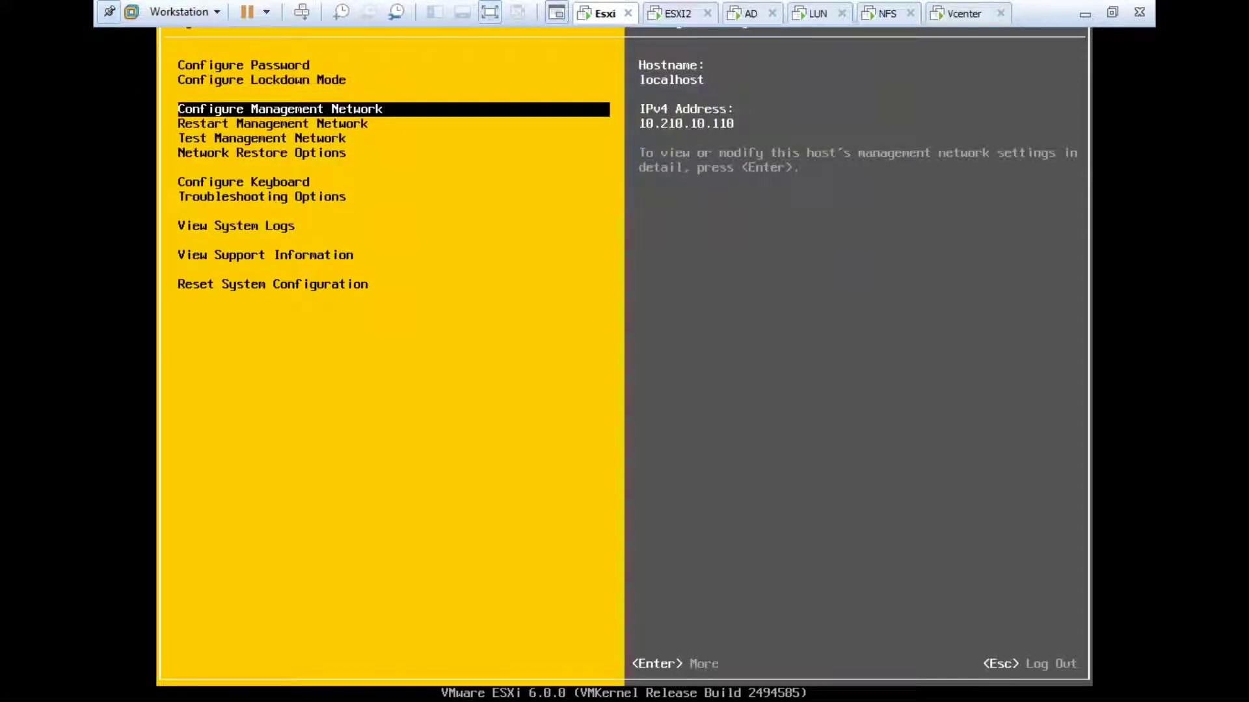
key("Return")
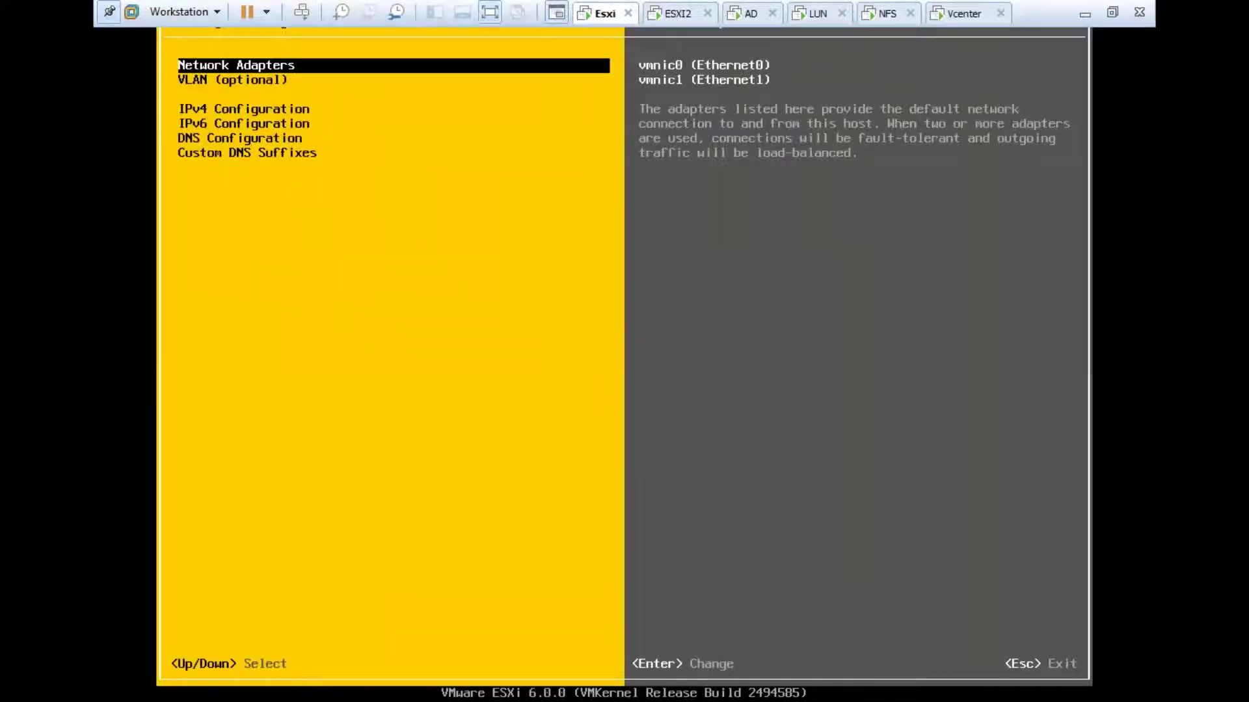
key("Return")
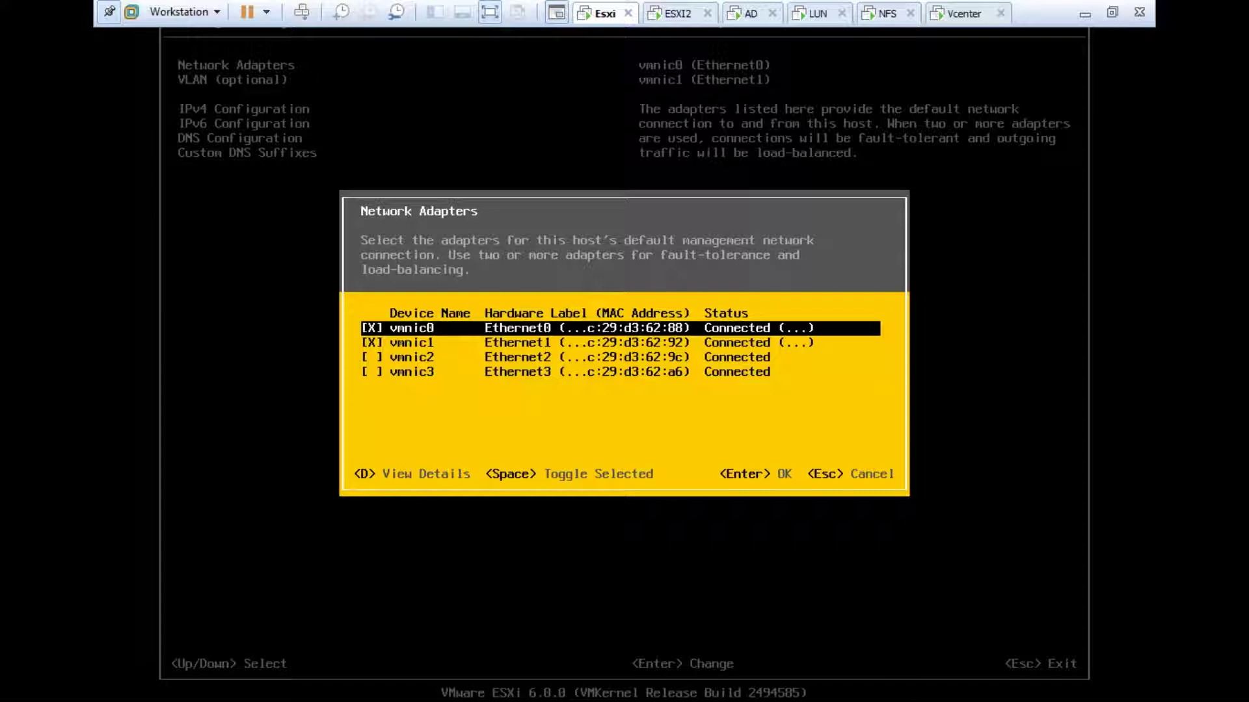
key("Return")
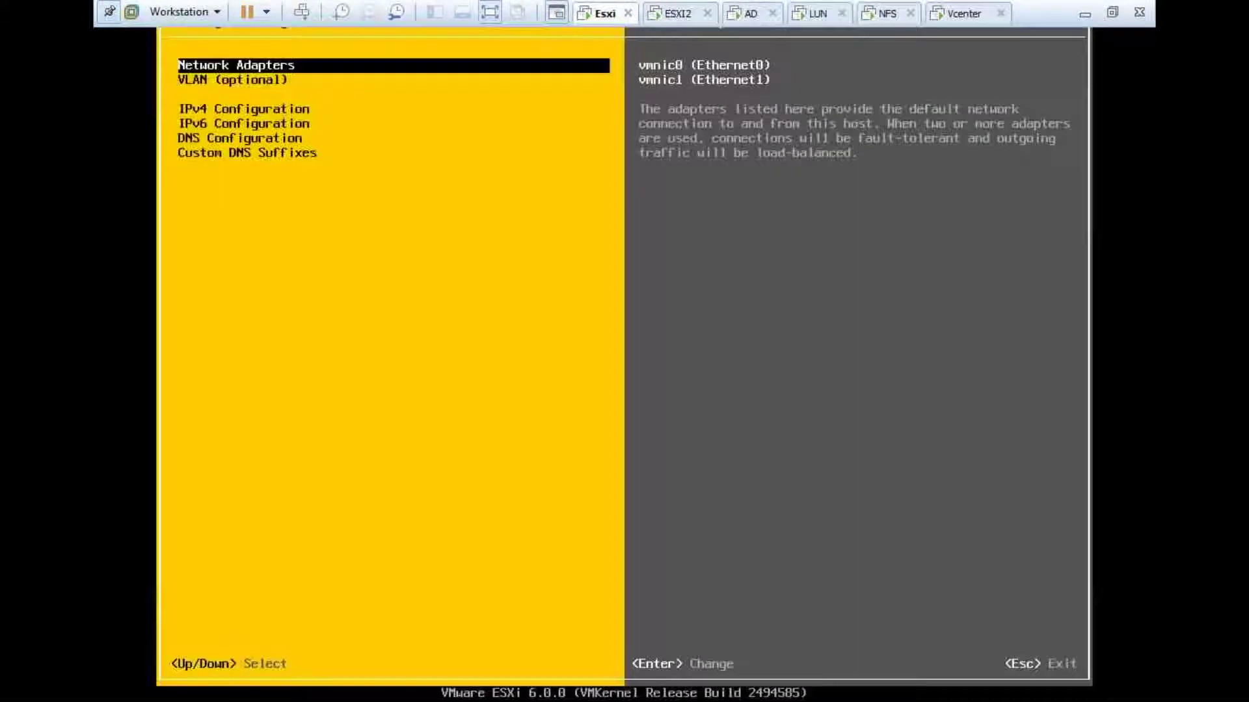
key("Escape")
key("Escape")
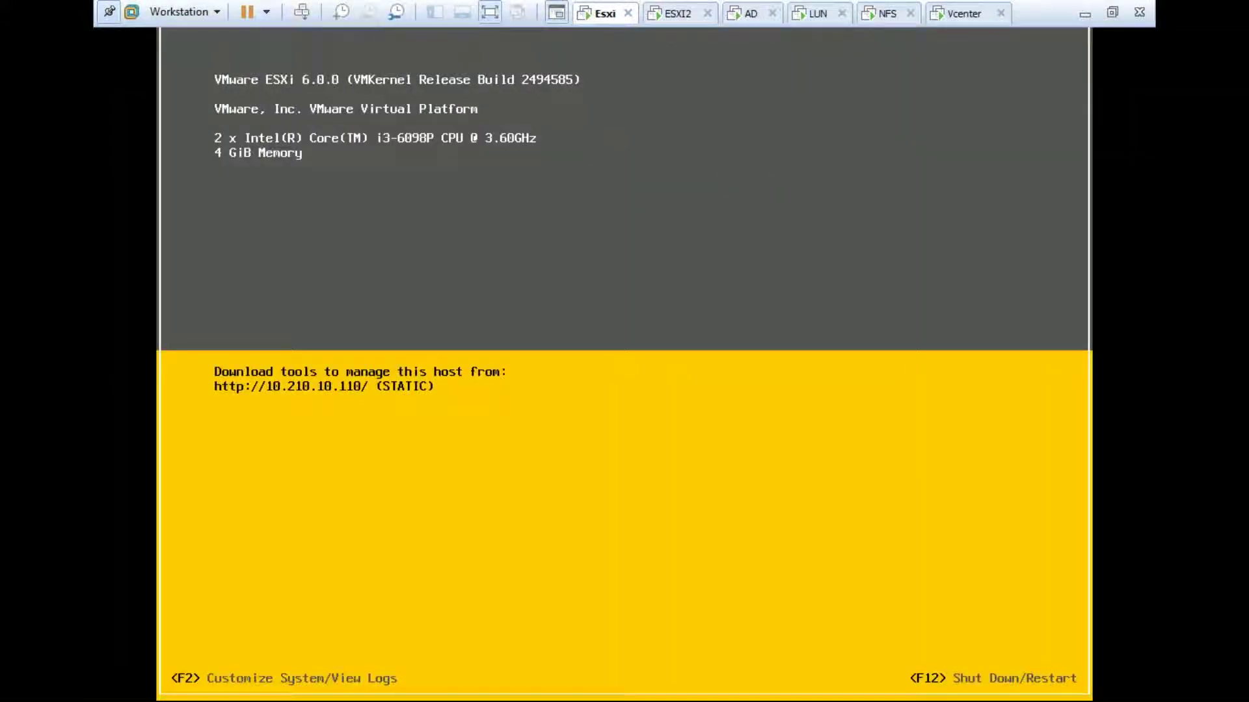
Step: Switch to the Vcenter VM, hide Paint, and open vSwitch0 properties on host 10.210.10.111
left_click(935, 17)
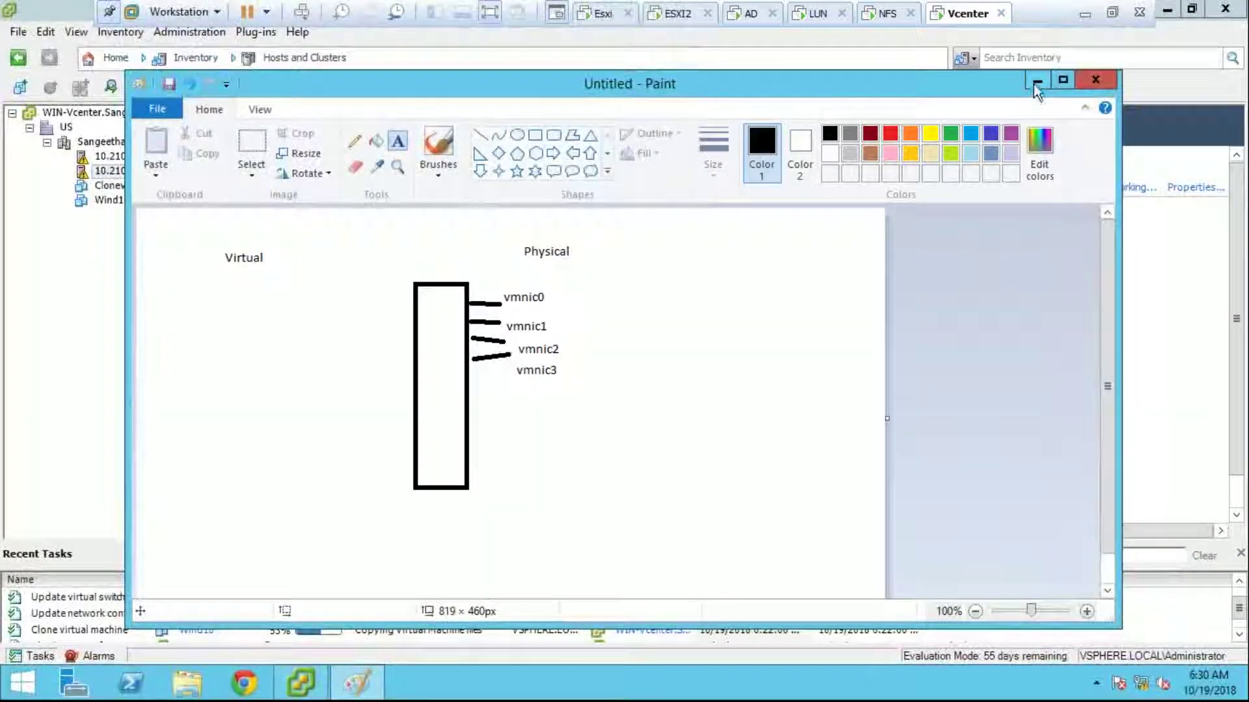
left_click(1036, 80)
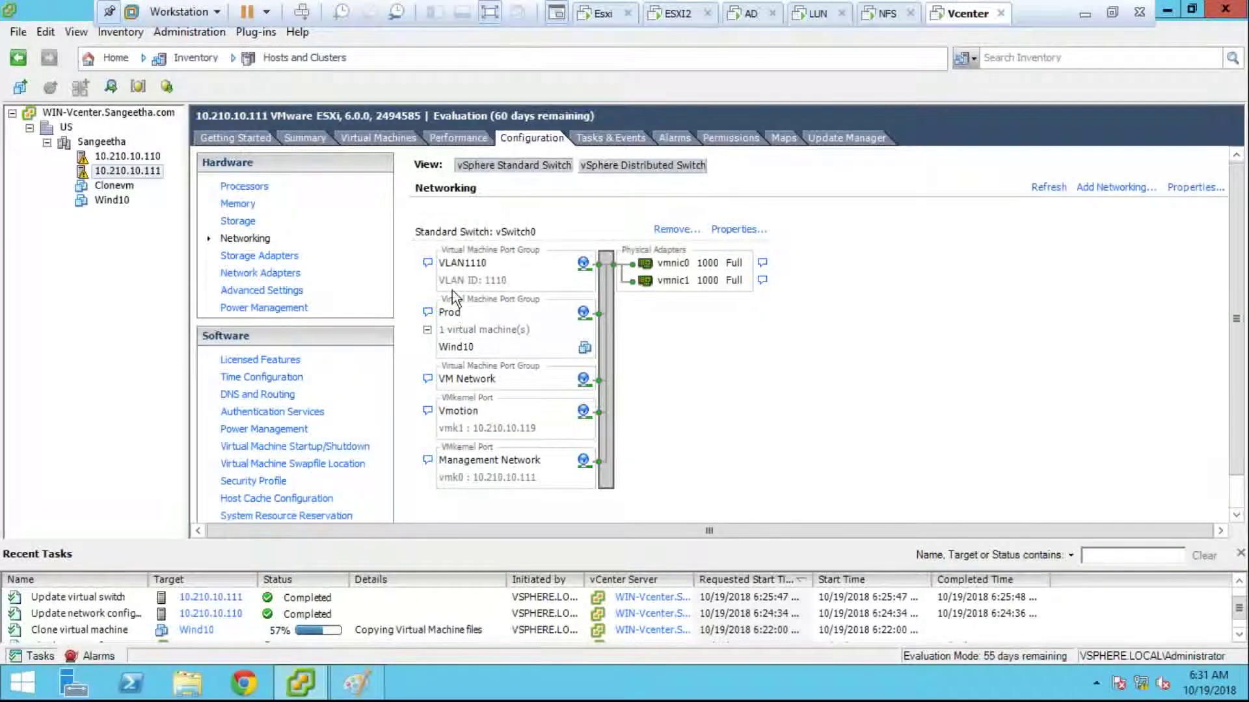
left_click(724, 231)
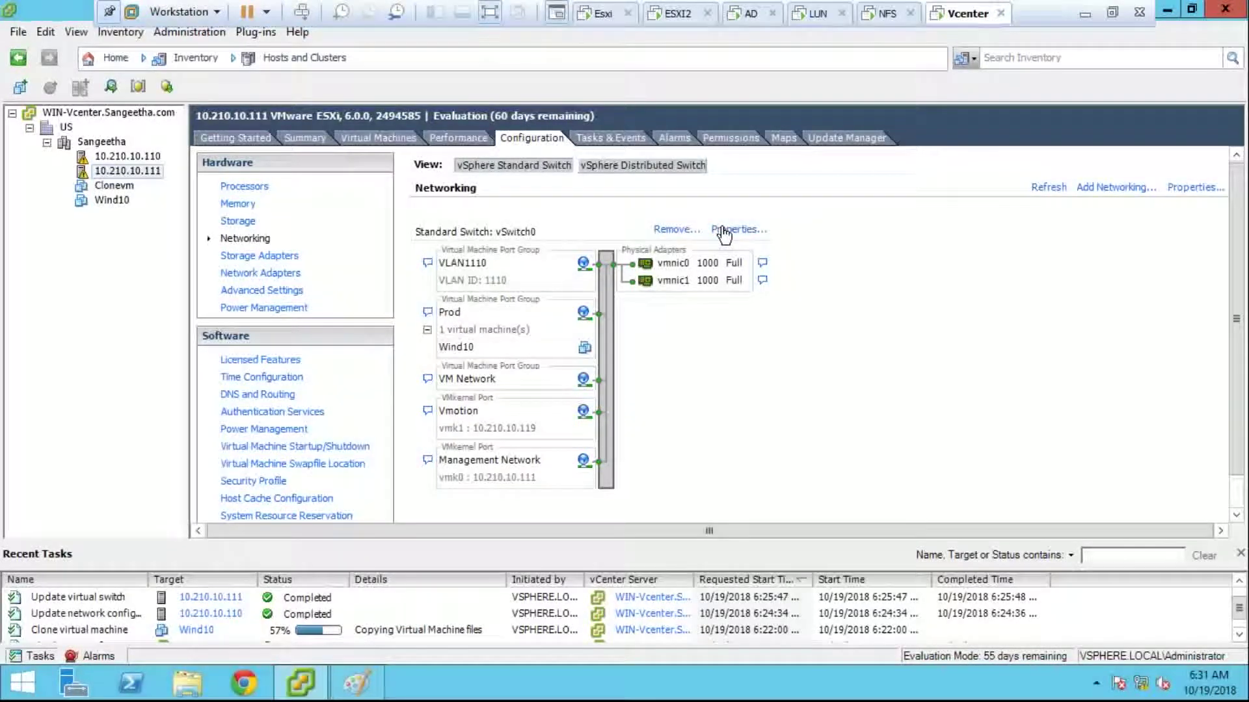
Step: Close the vSwitch0 Properties dialog
left_click(943, 88)
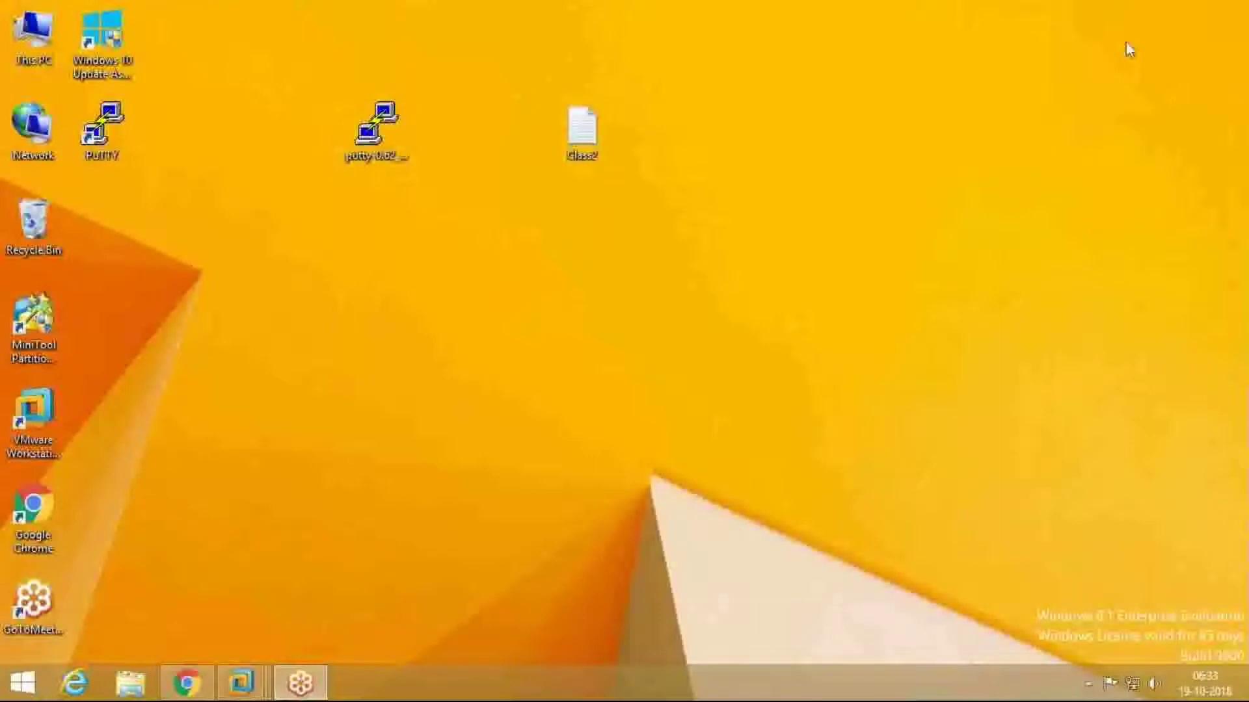
Step: Refresh the desktop and launch Notepad from the Run box
right_click(339, 288)
left_click(365, 338)
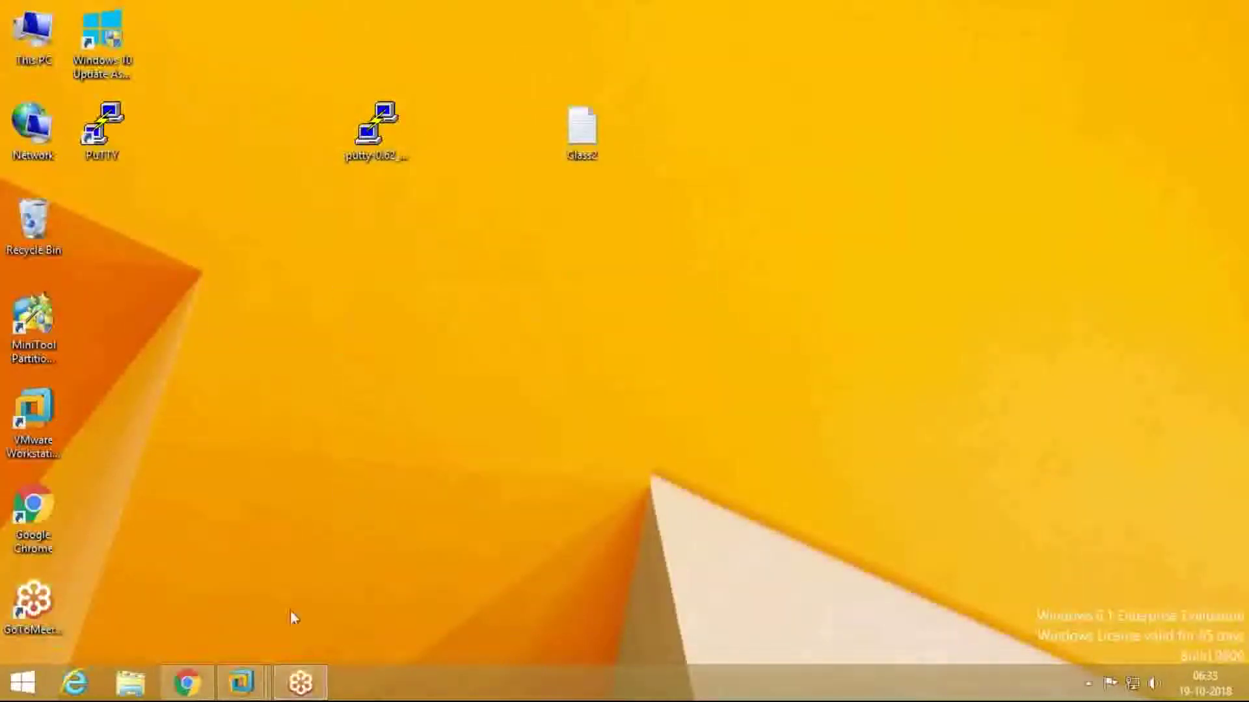
right_click(17, 695)
left_click(55, 629)
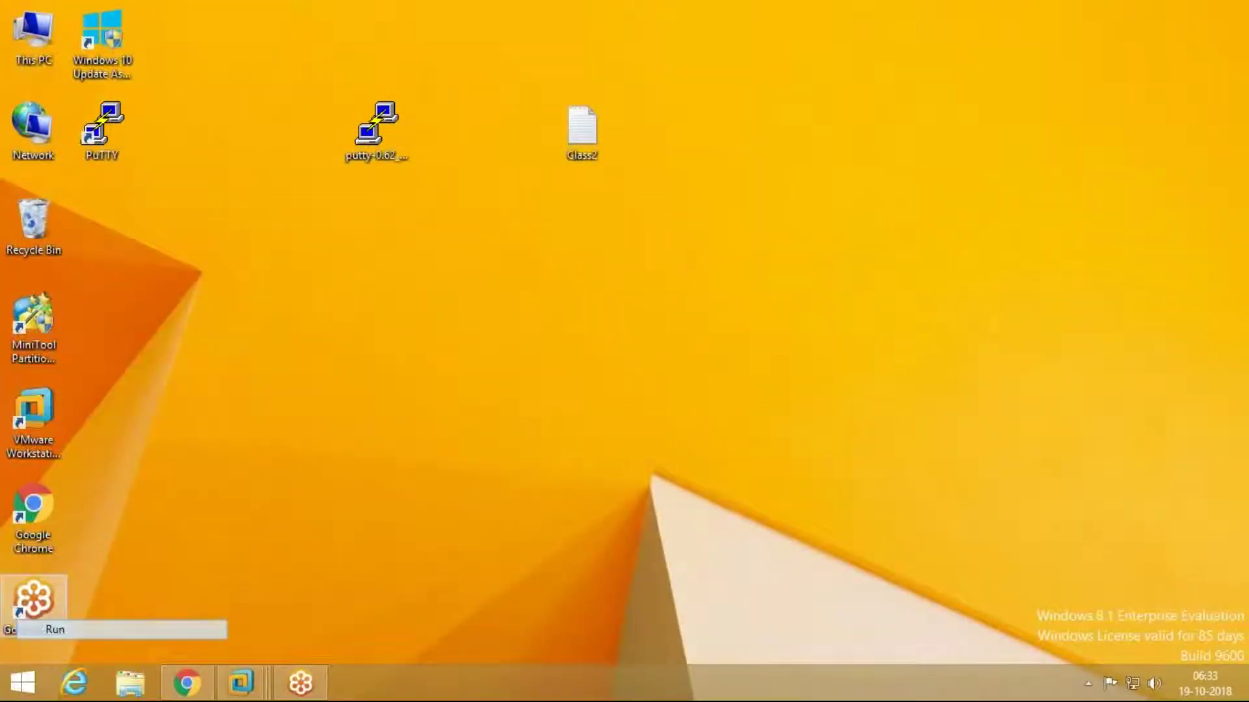
type("notepad")
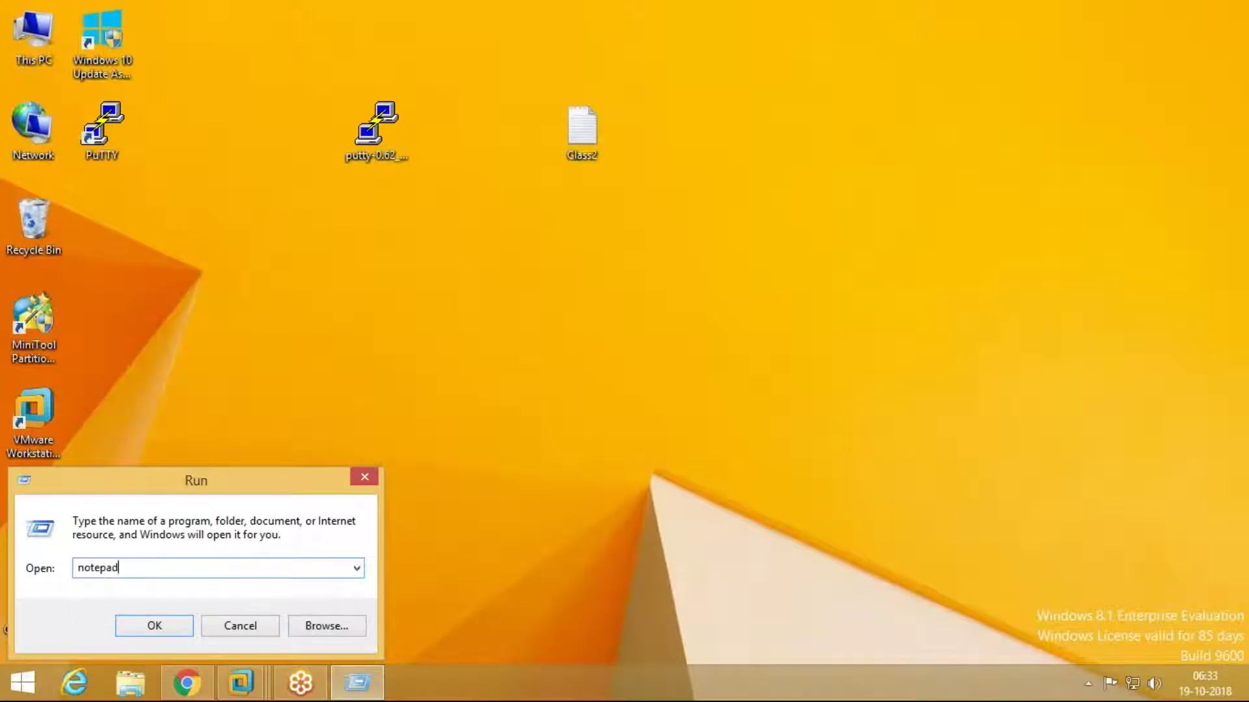
key("Return")
Step: List Port binding, Port mirroring, netflow, Network vmotion and PVLAN on separate lines
type("Port bindingP")
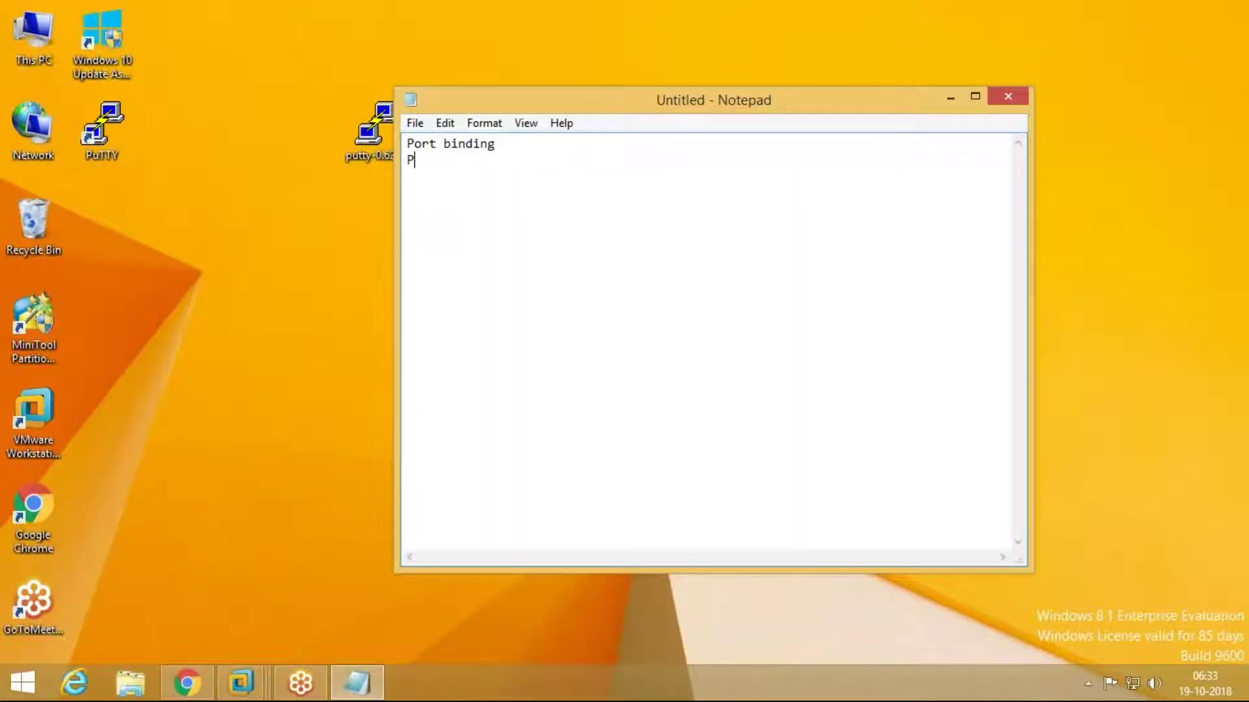
type("ort mirro")
key("BackSpace")
type("oring")
key("Return")
type("netflow")
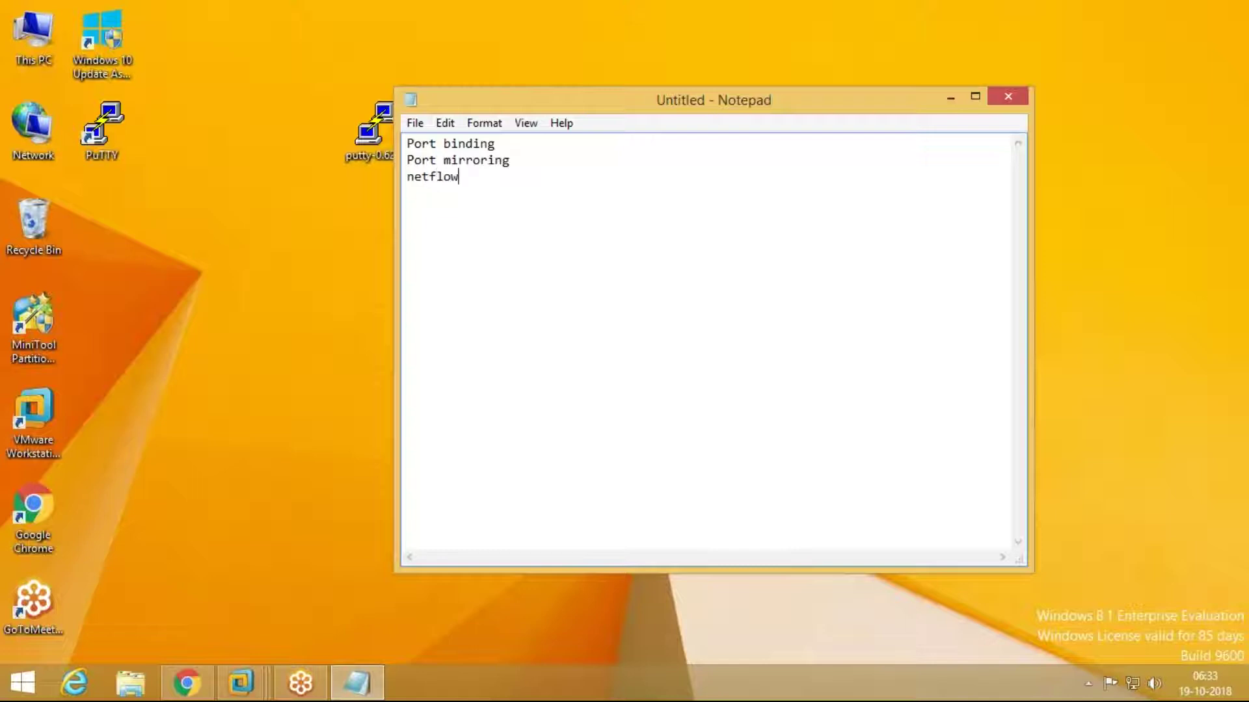
key("Return")
type("Network vmotion")
key("Return")
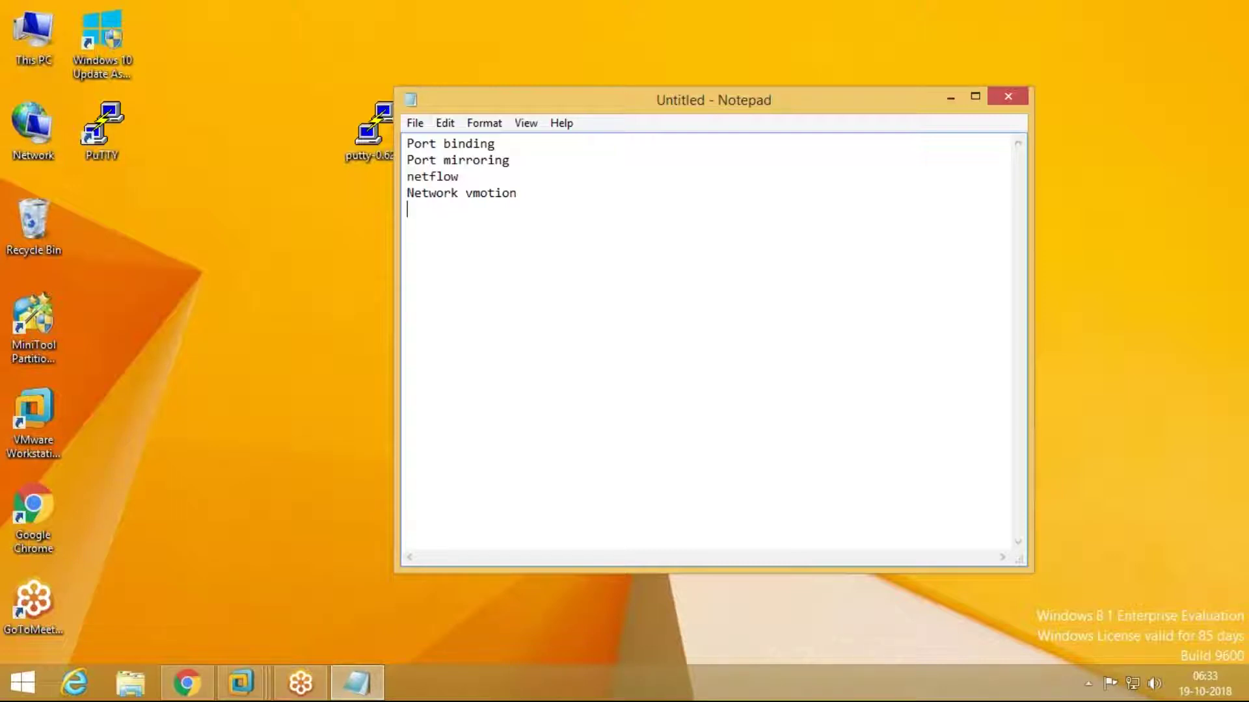
type("PVLAN")
Step: Save the note as DVSWITCH
left_click_drag(459, 222, 389, 141)
left_click(415, 122)
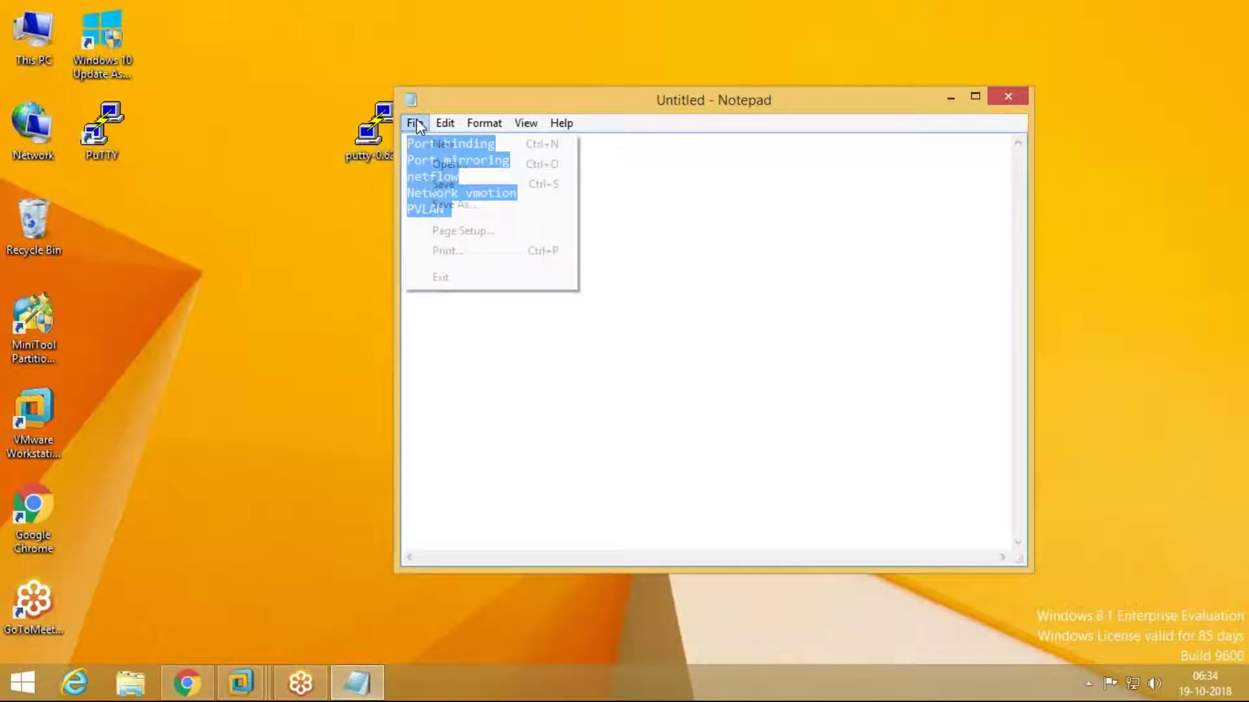
left_click(439, 205)
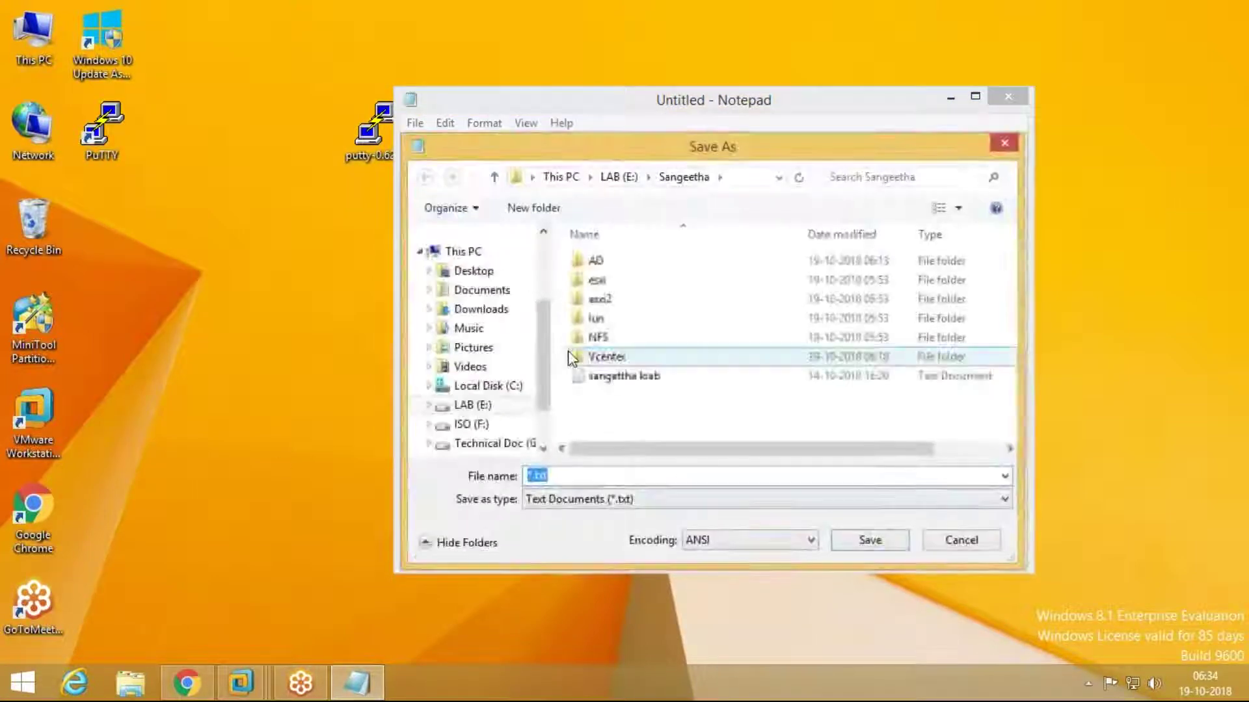
type("DVSWITCH")
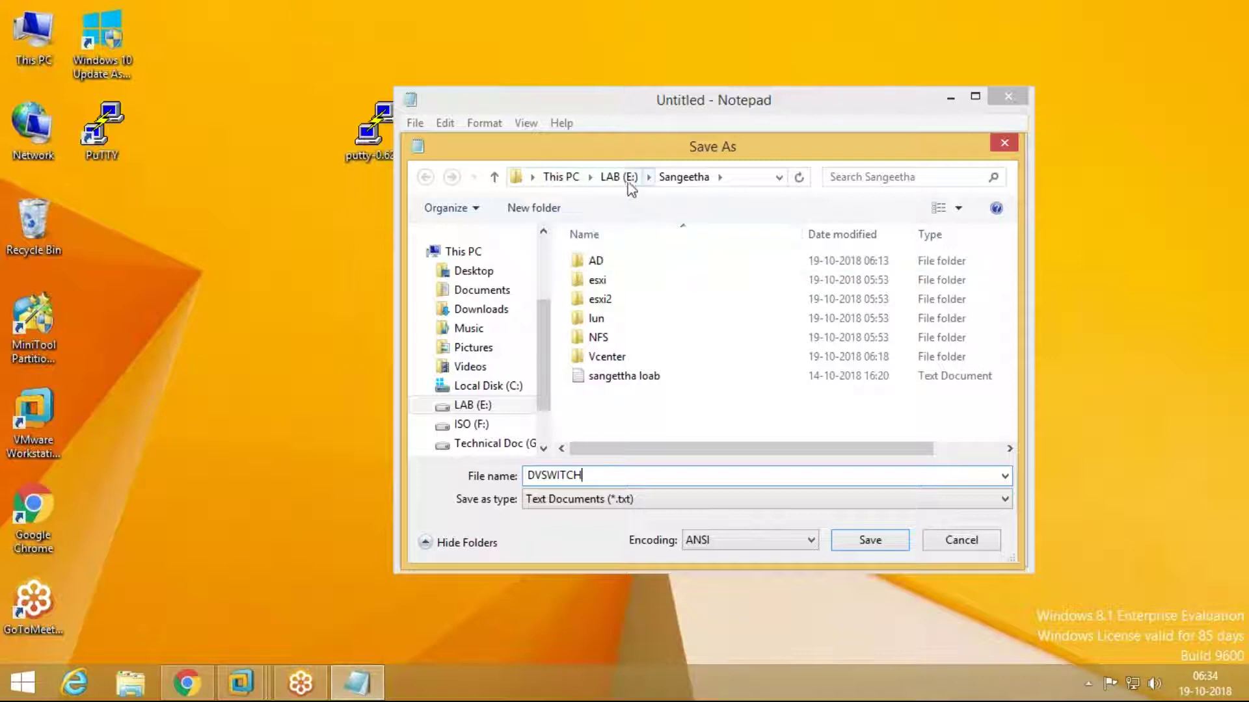
left_click(877, 548)
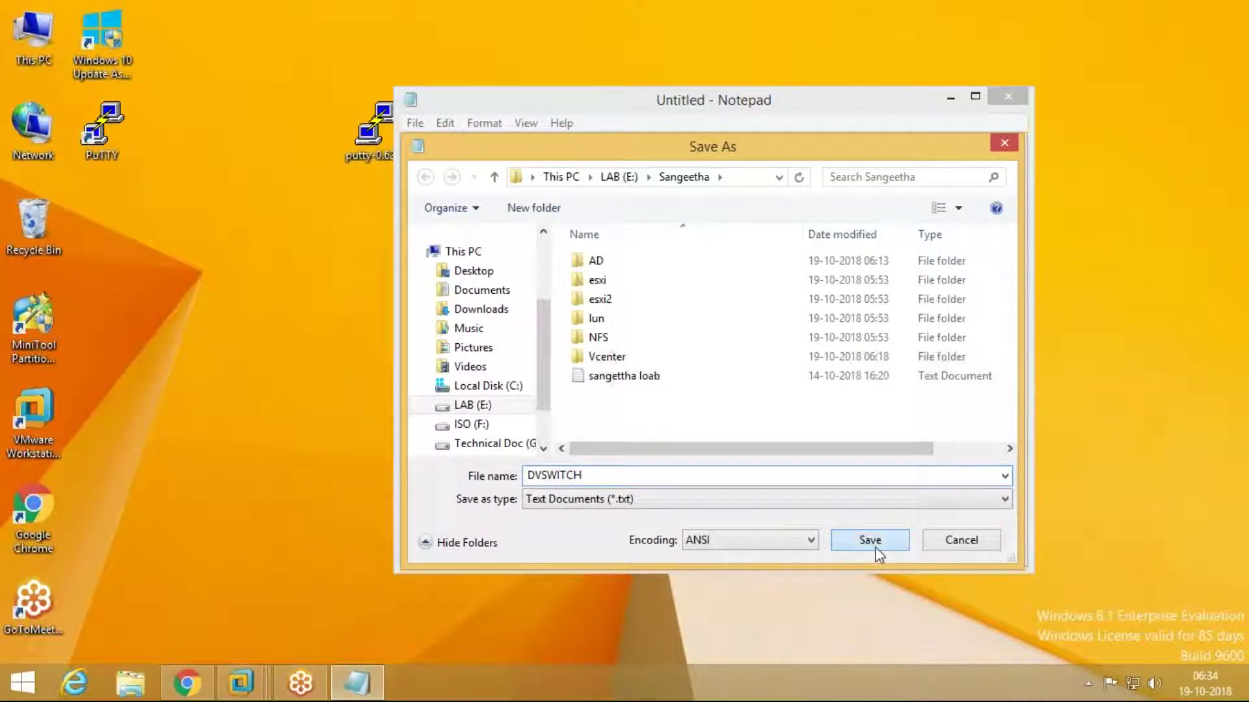
Step: Select and then clear the five-line list text in the note
left_click(484, 222)
left_click_drag(484, 222, 406, 142)
left_click(557, 256)
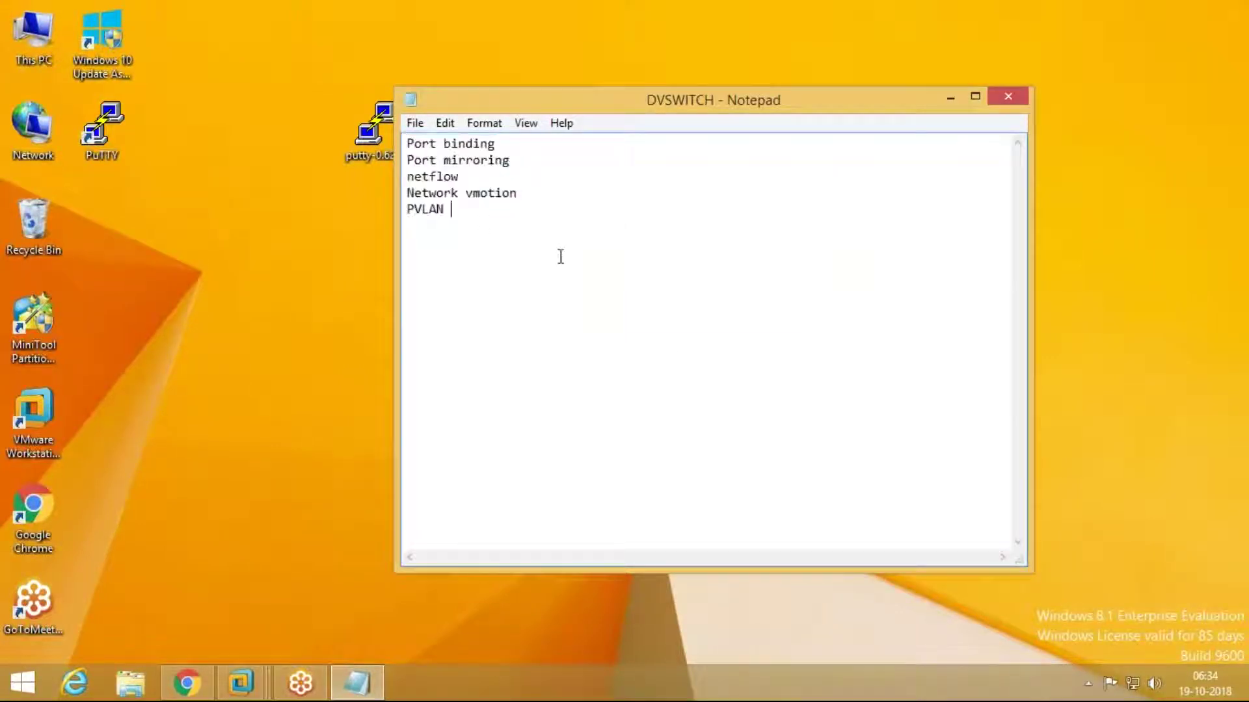
left_click_drag(468, 209, 416, 145)
left_click_drag(468, 211, 496, 212)
left_click(626, 229)
Step: Minimize the DVSWITCH note and bring up the Vcenter VM console from the Workstation taskbar
left_click(950, 98)
mouse_move(241, 687)
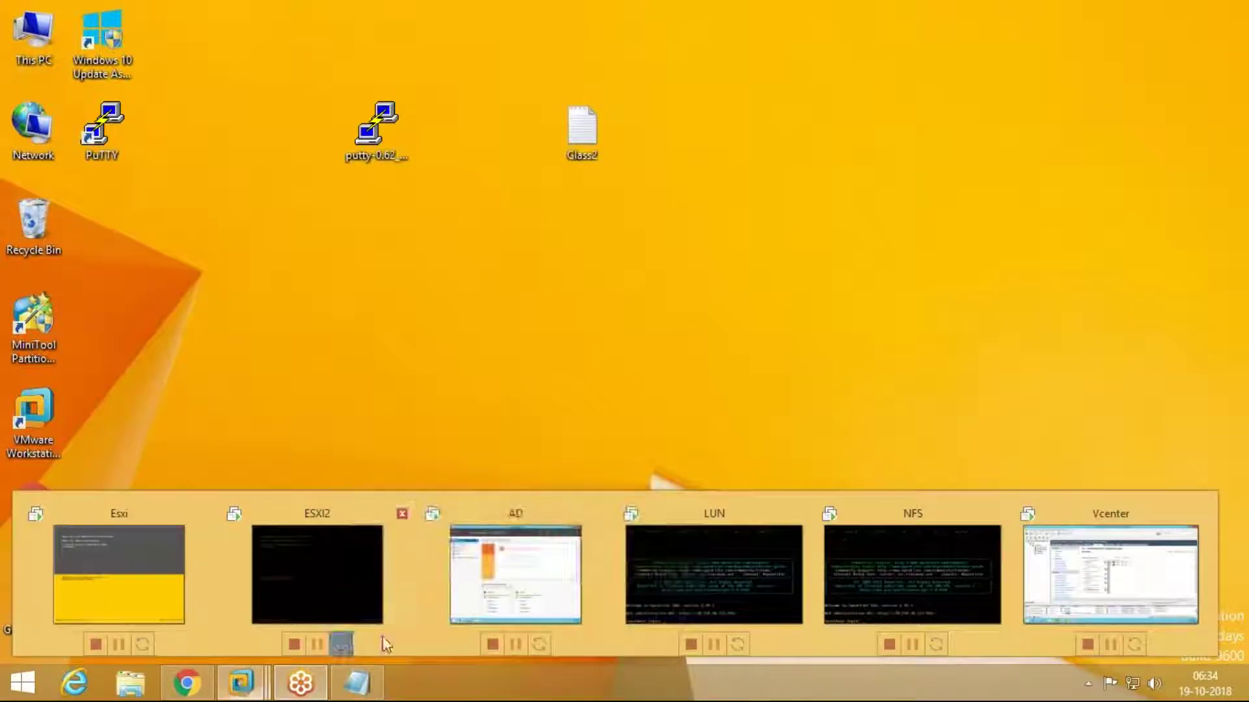
mouse_move(417, 625)
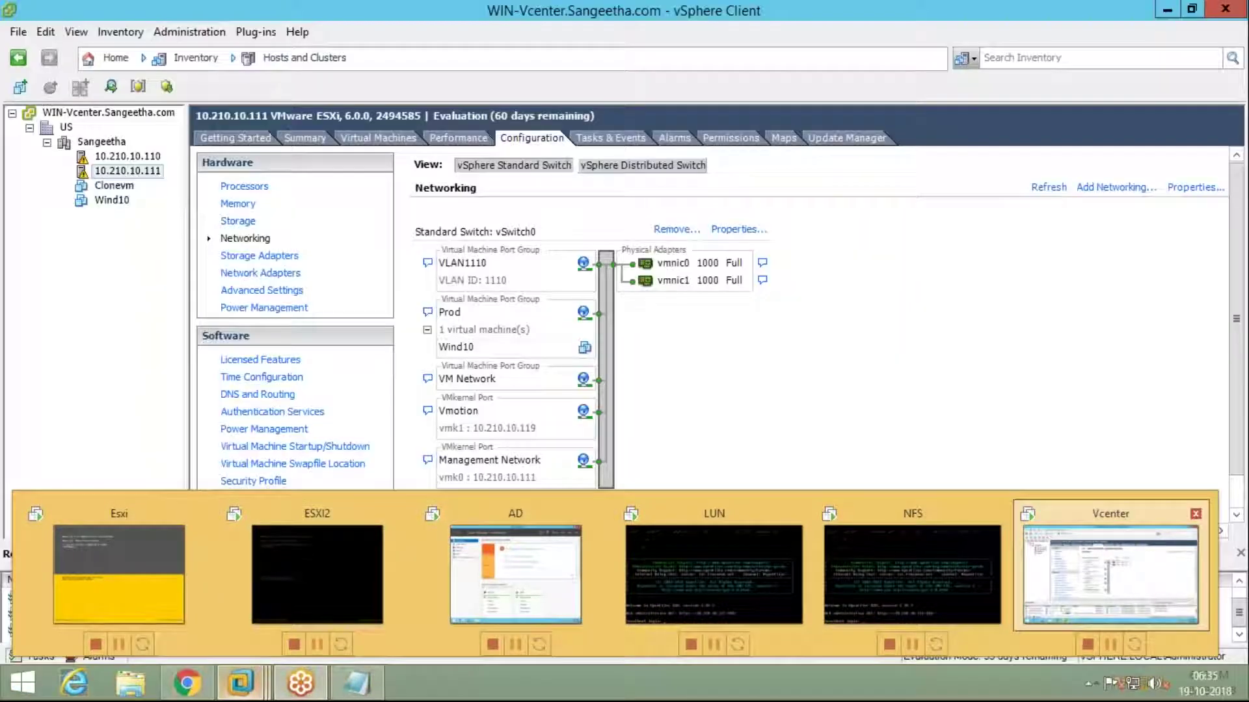
left_click(1110, 575)
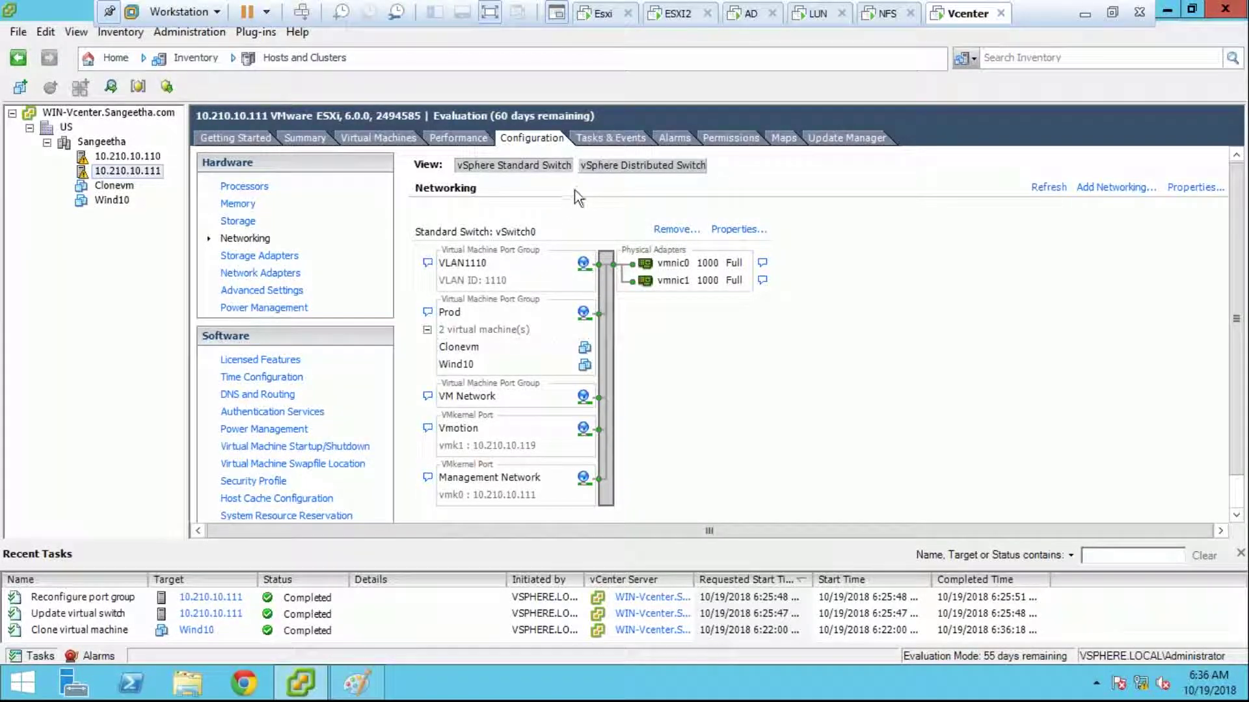
Step: In the Networking view, create version 6.0.0 distributed switch 'Internal' under US, adding hosts later
left_click(273, 58)
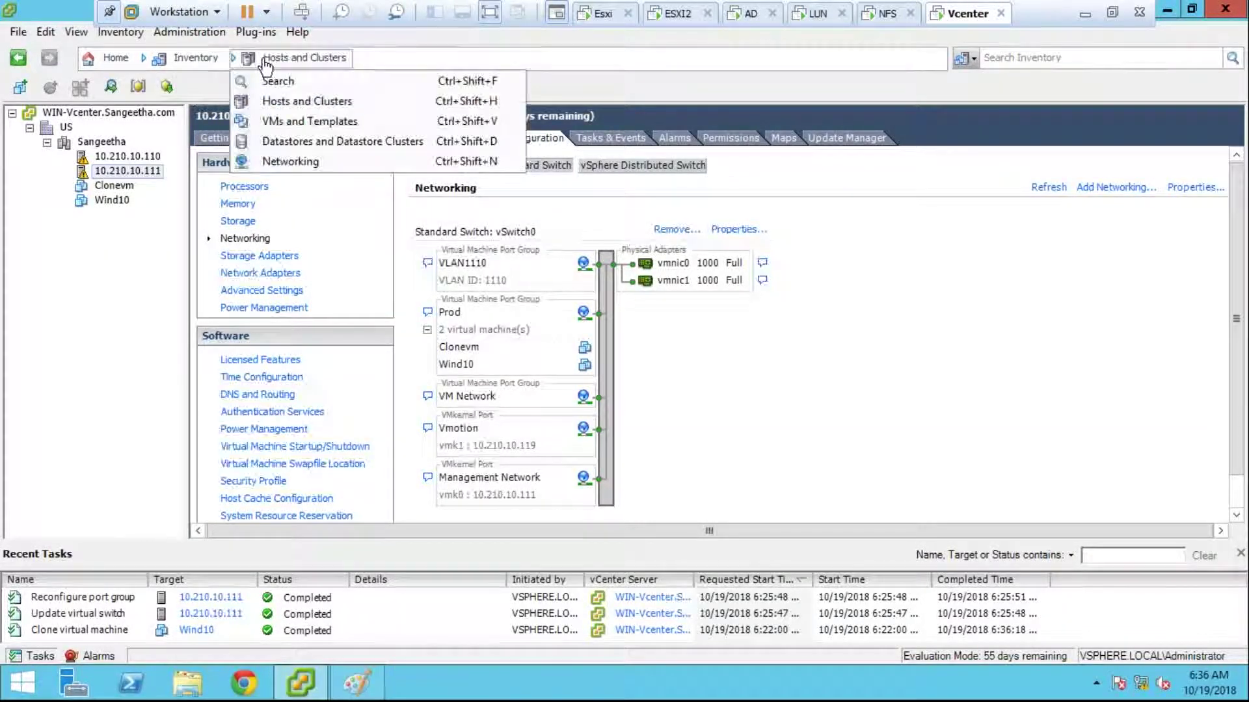
left_click(286, 162)
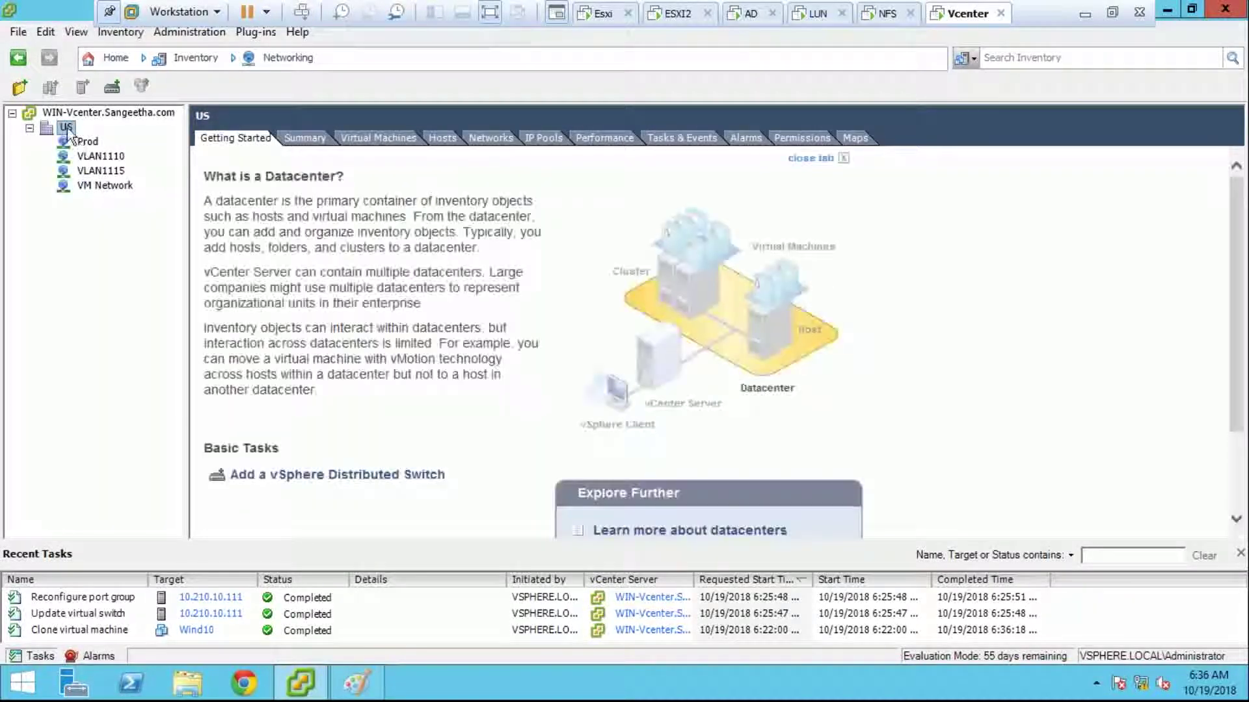
right_click(66, 127)
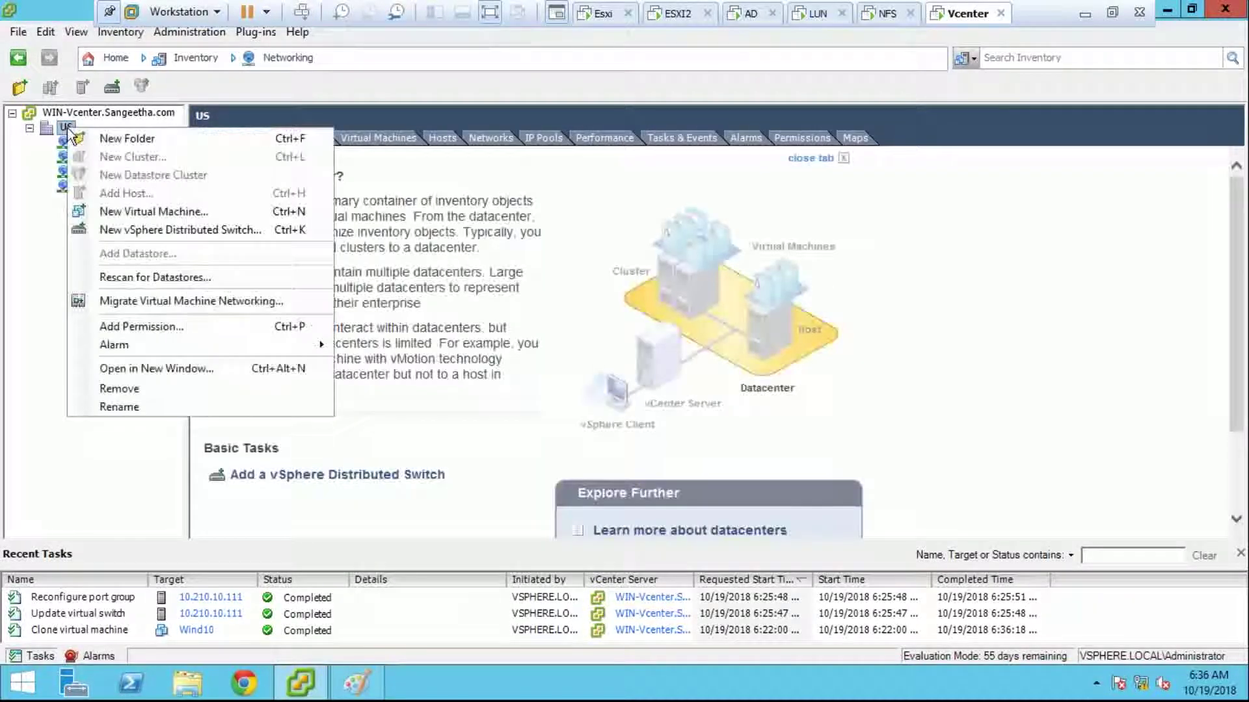
left_click(130, 229)
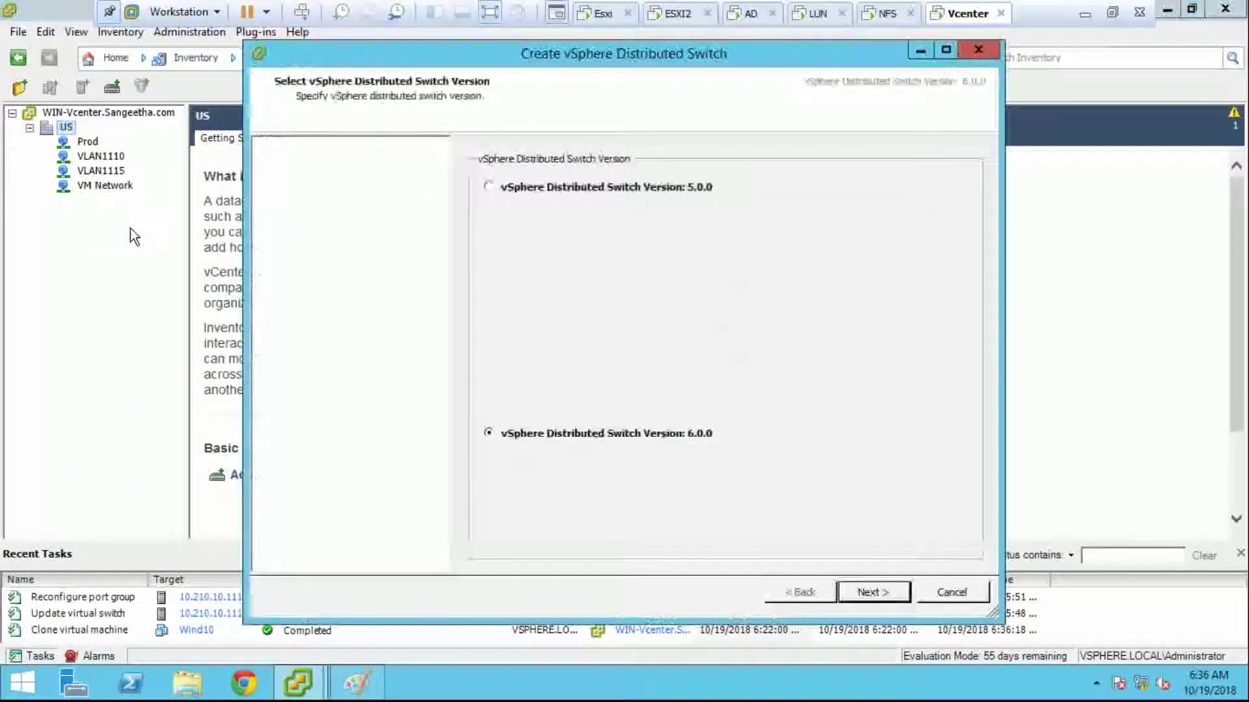
left_click(861, 594)
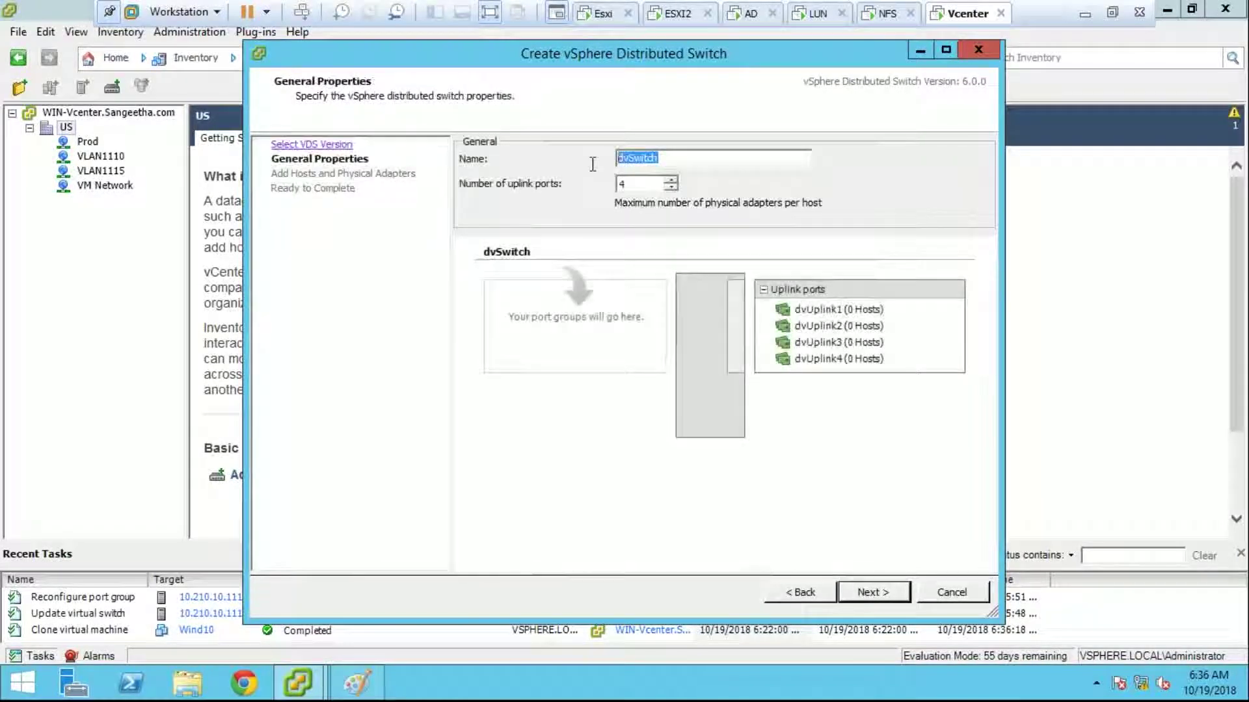
key("BackSpace")
type("Internal")
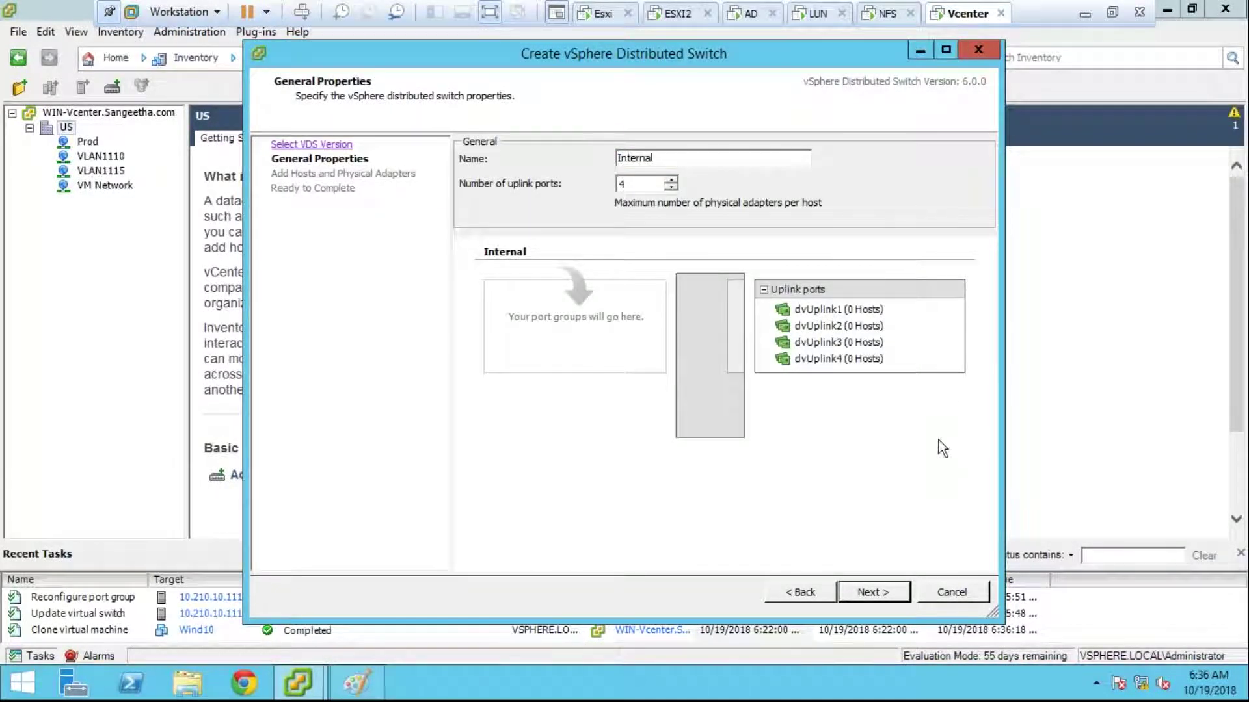
left_click(871, 592)
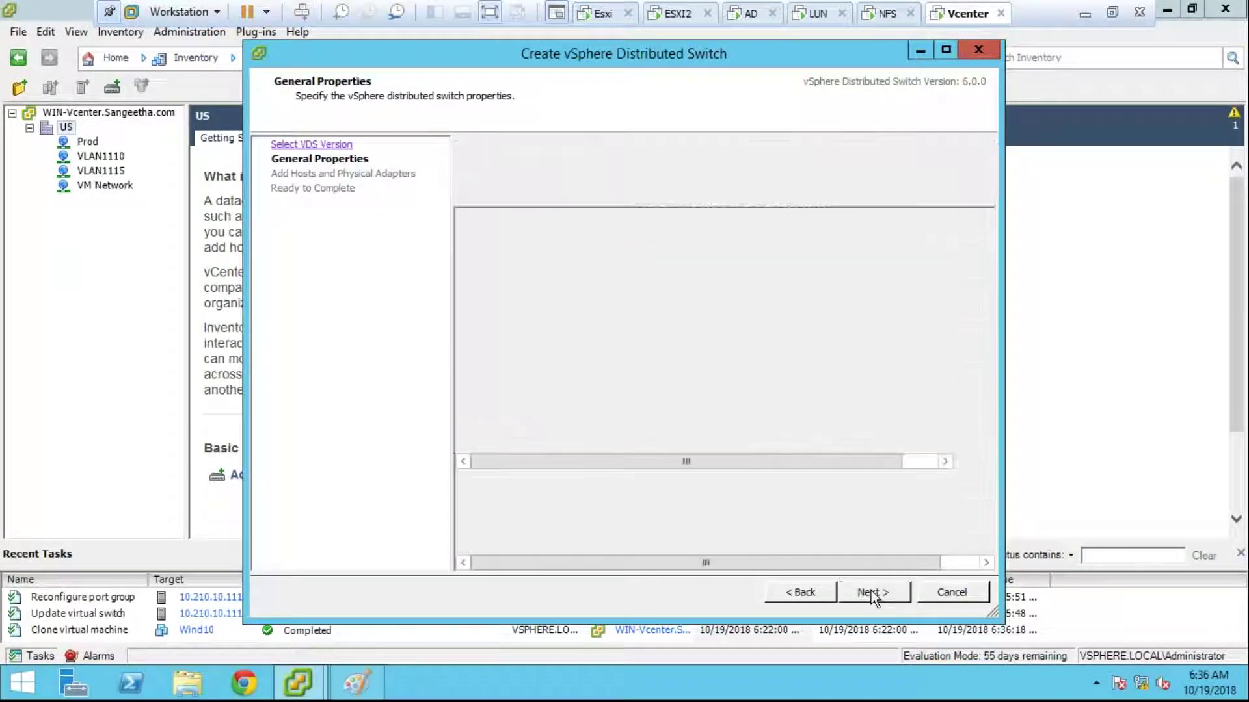
left_click(507, 180)
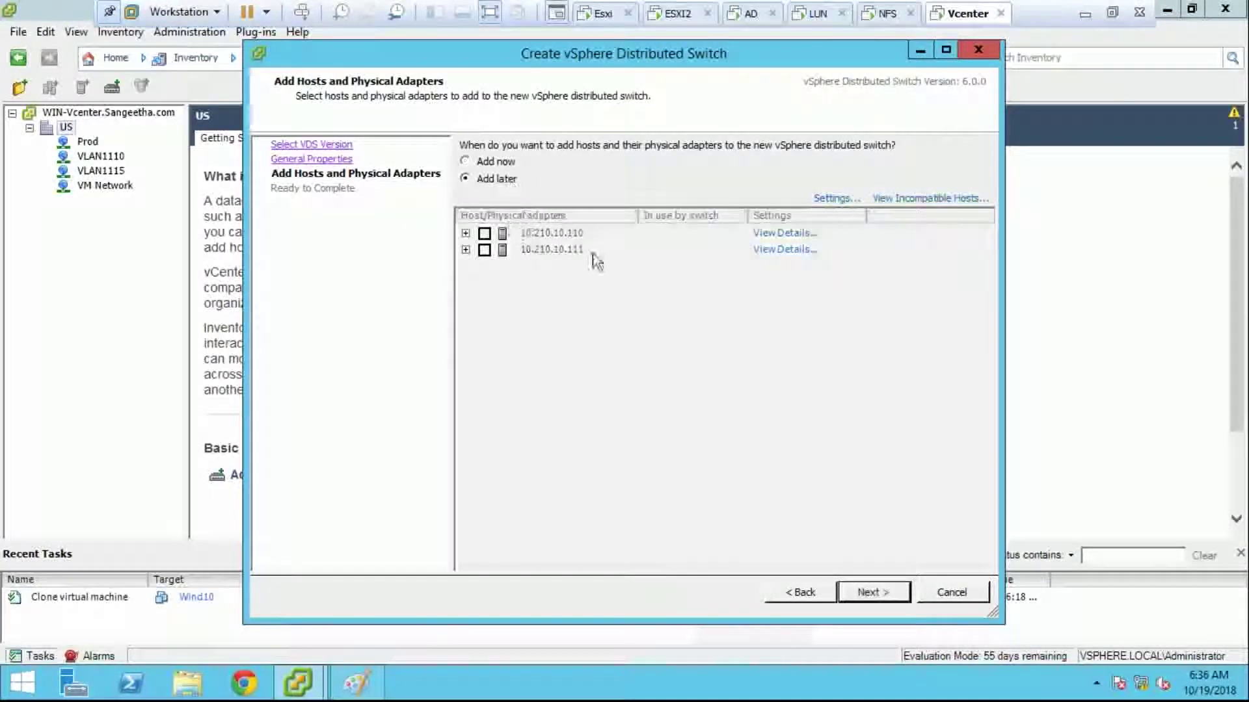
left_click(879, 591)
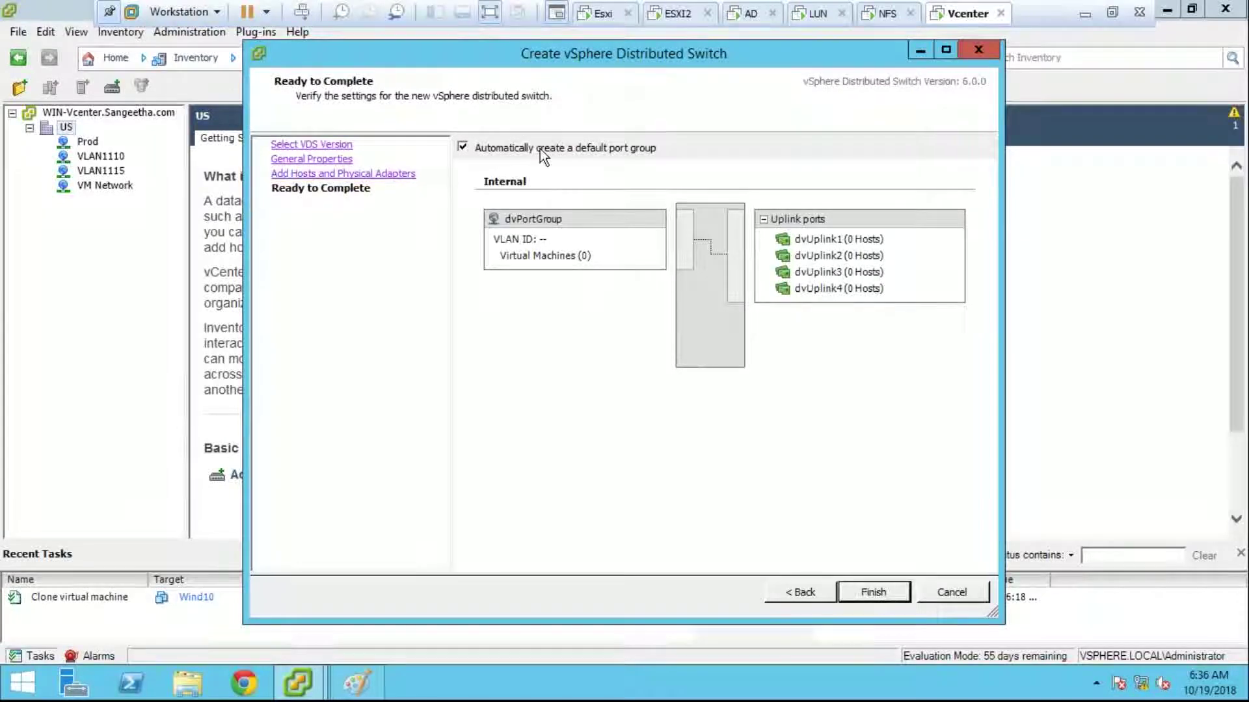
left_click(878, 602)
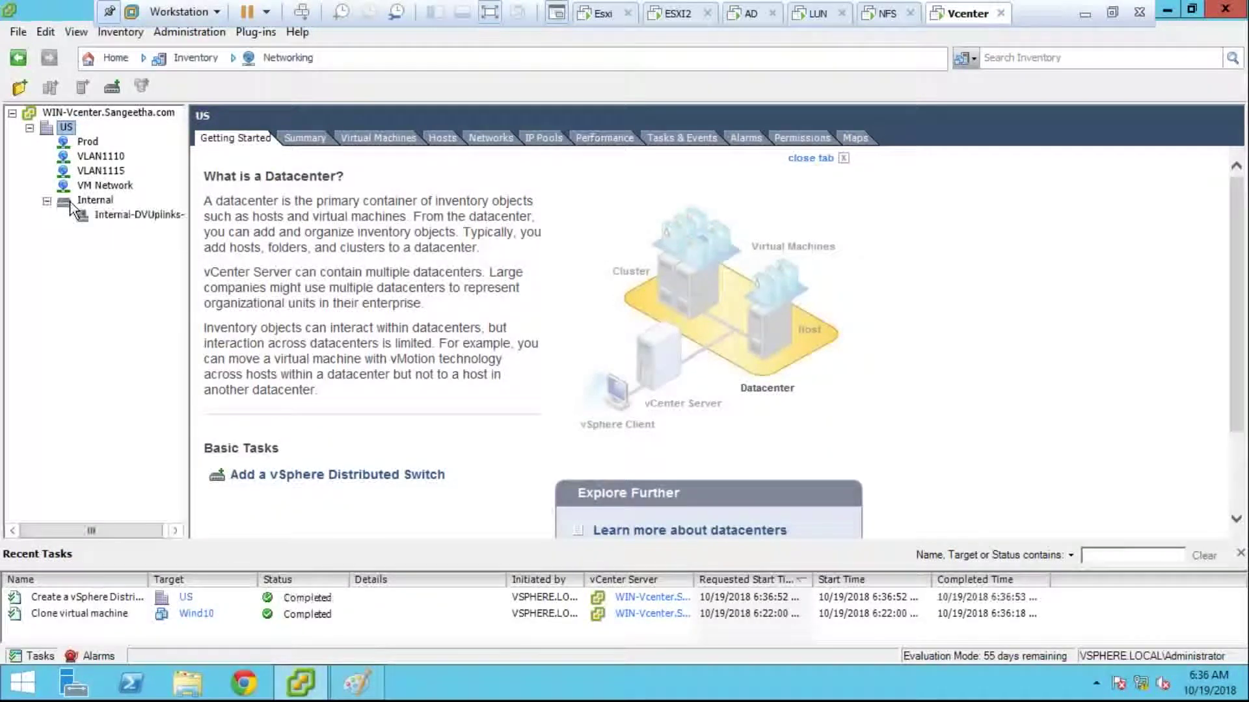
Step: Open the Internal switch's Hosts view and start adding hosts to it
left_click(71, 202)
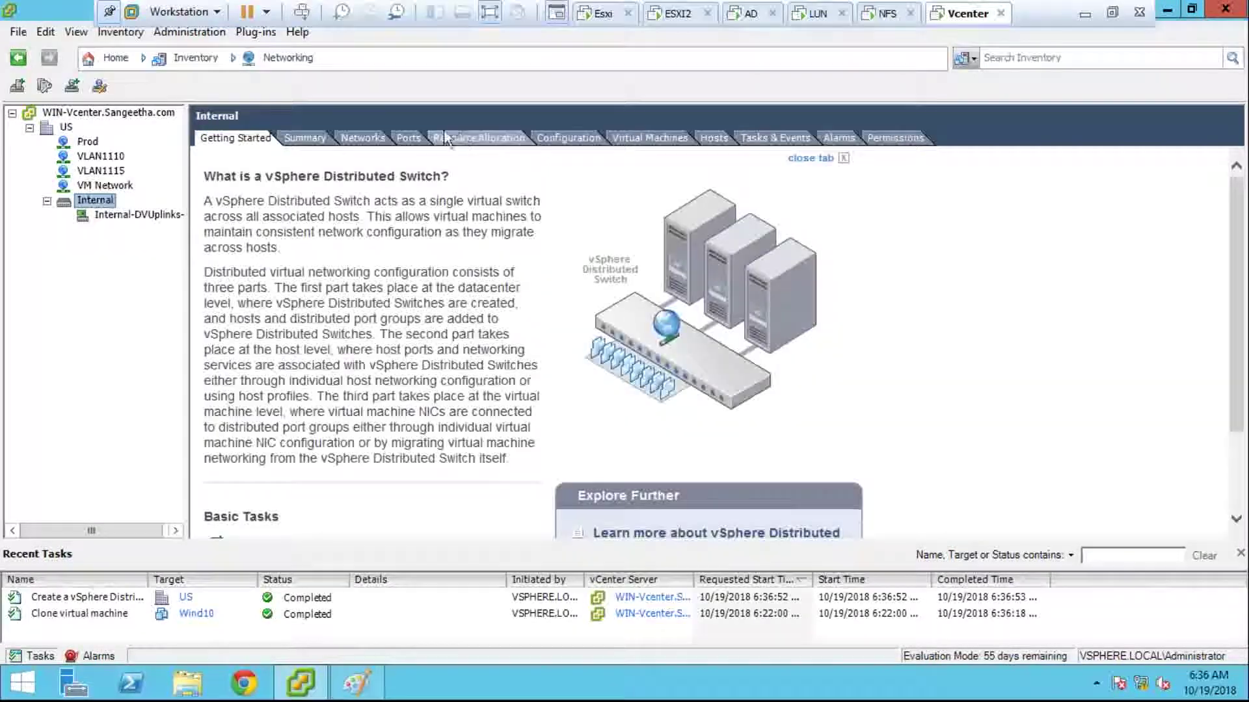
left_click(408, 137)
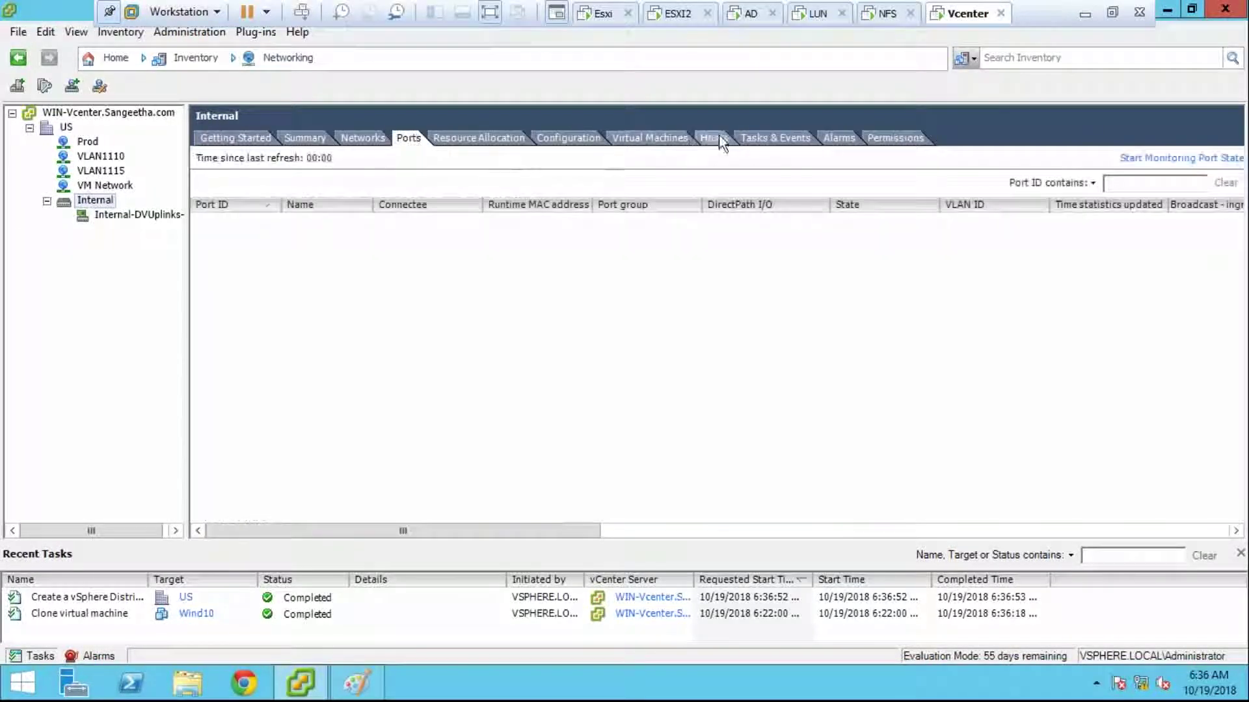
left_click(718, 138)
right_click(560, 261)
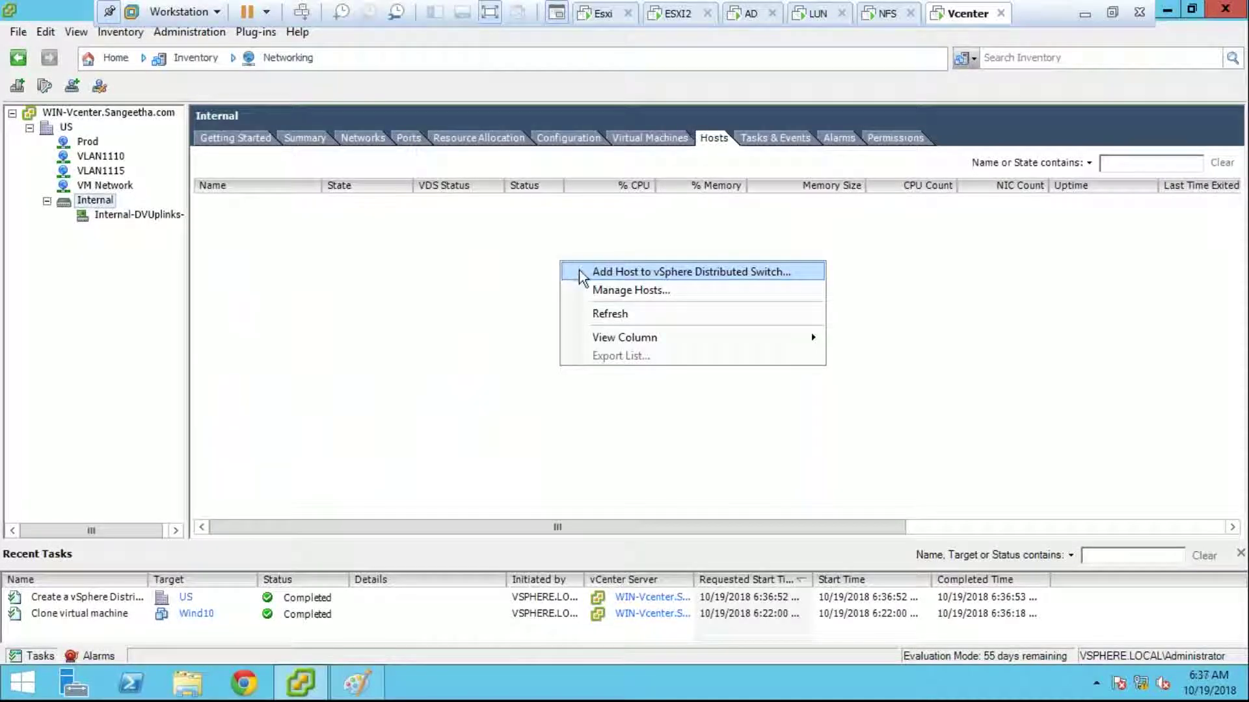
left_click(579, 270)
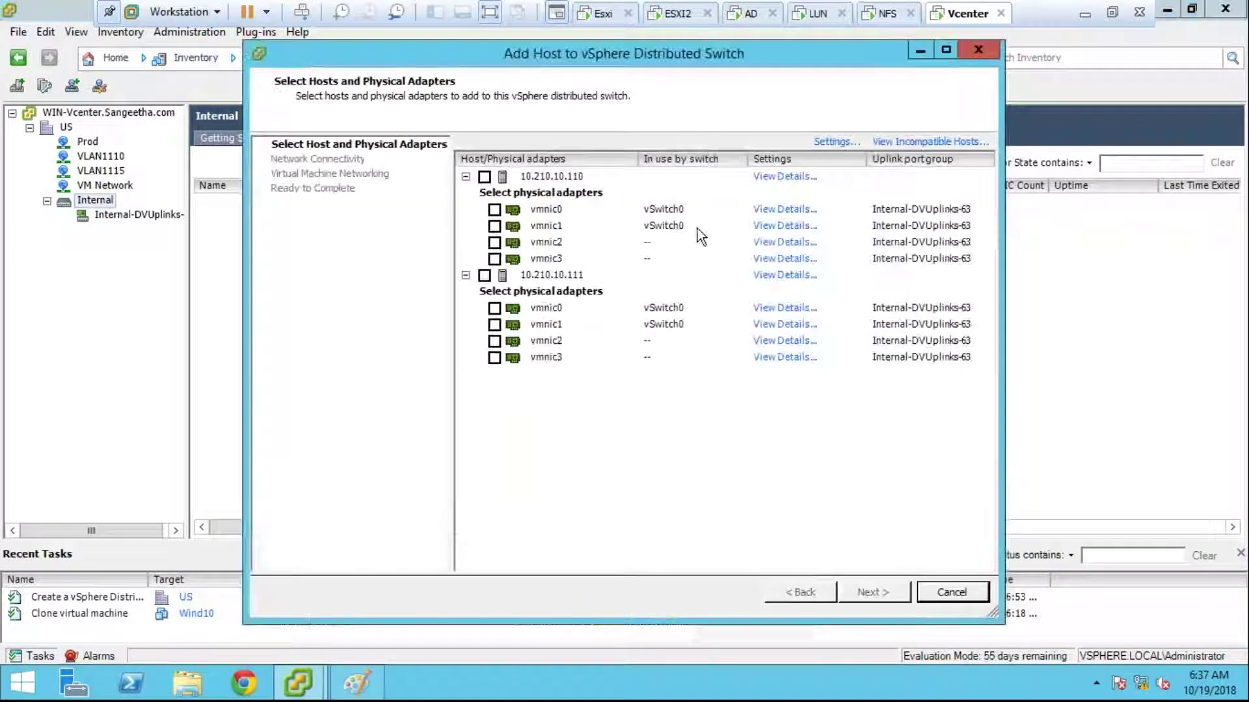
Step: Add hosts 10.210.10.110 and 10.210.10.111 with vmnic2 and vmnic3 as uplinks, skipping migrations
left_click(494, 242)
left_click(494, 258)
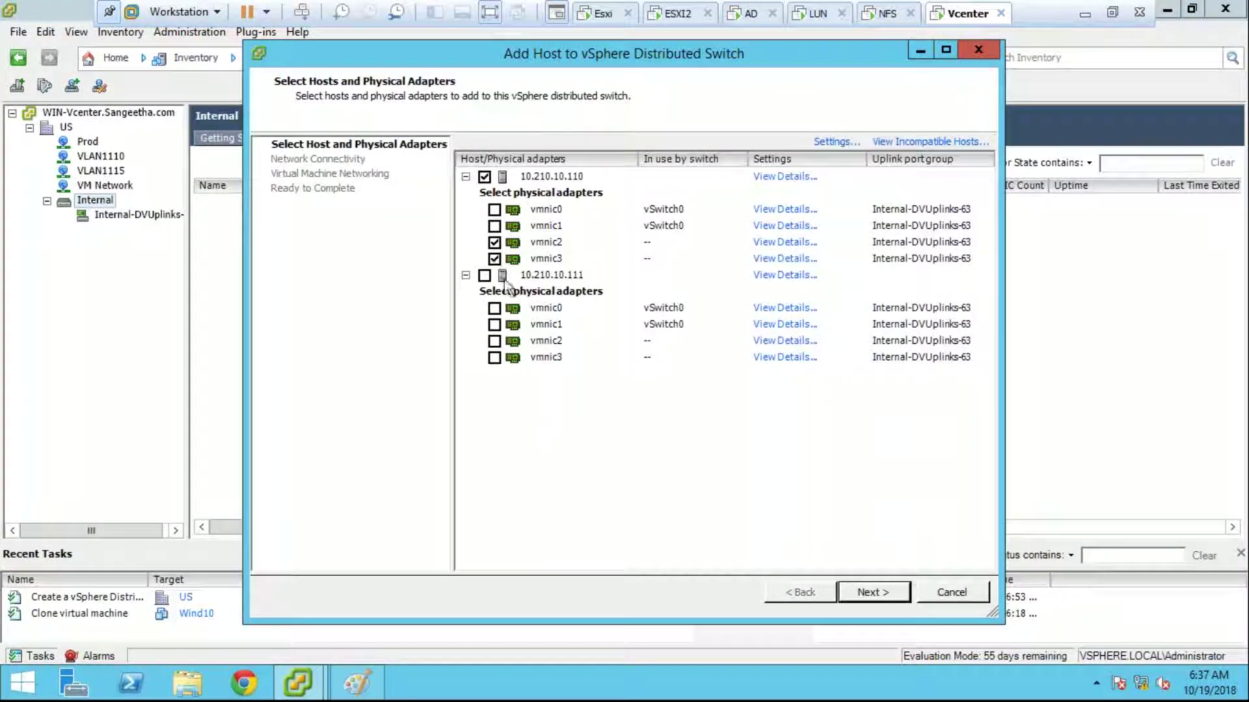
left_click(495, 341)
left_click(494, 357)
left_click(855, 591)
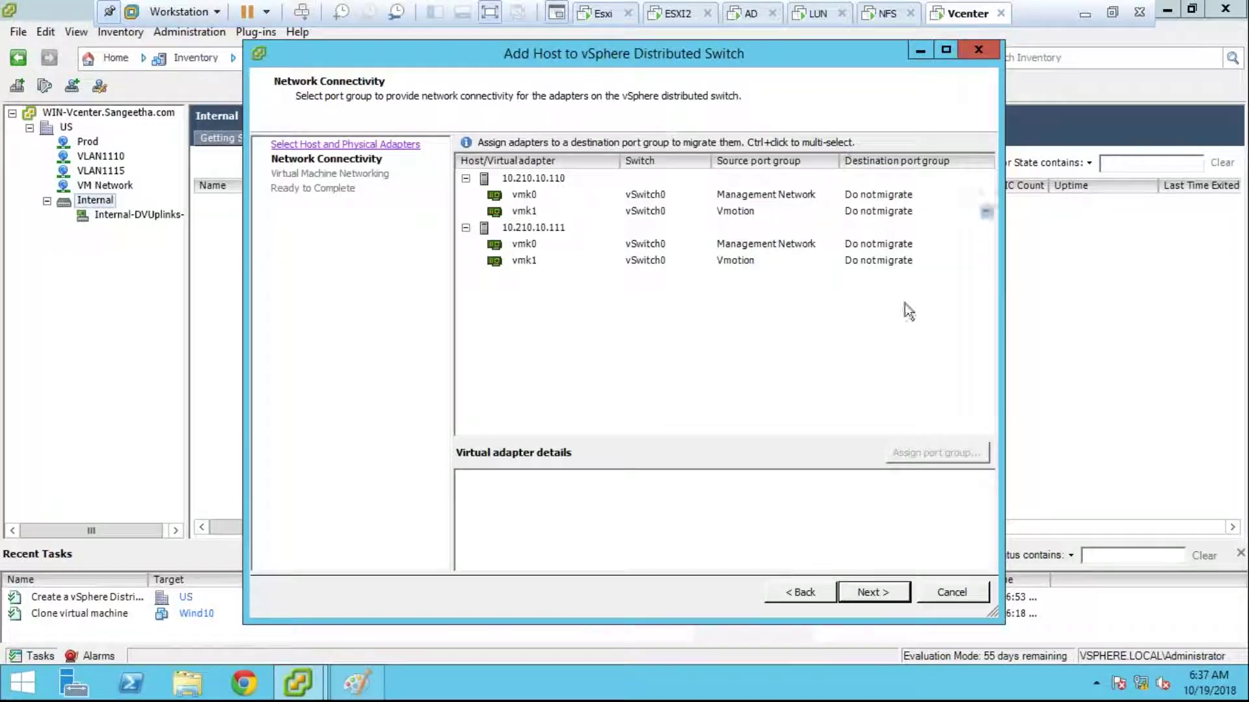
left_click(907, 593)
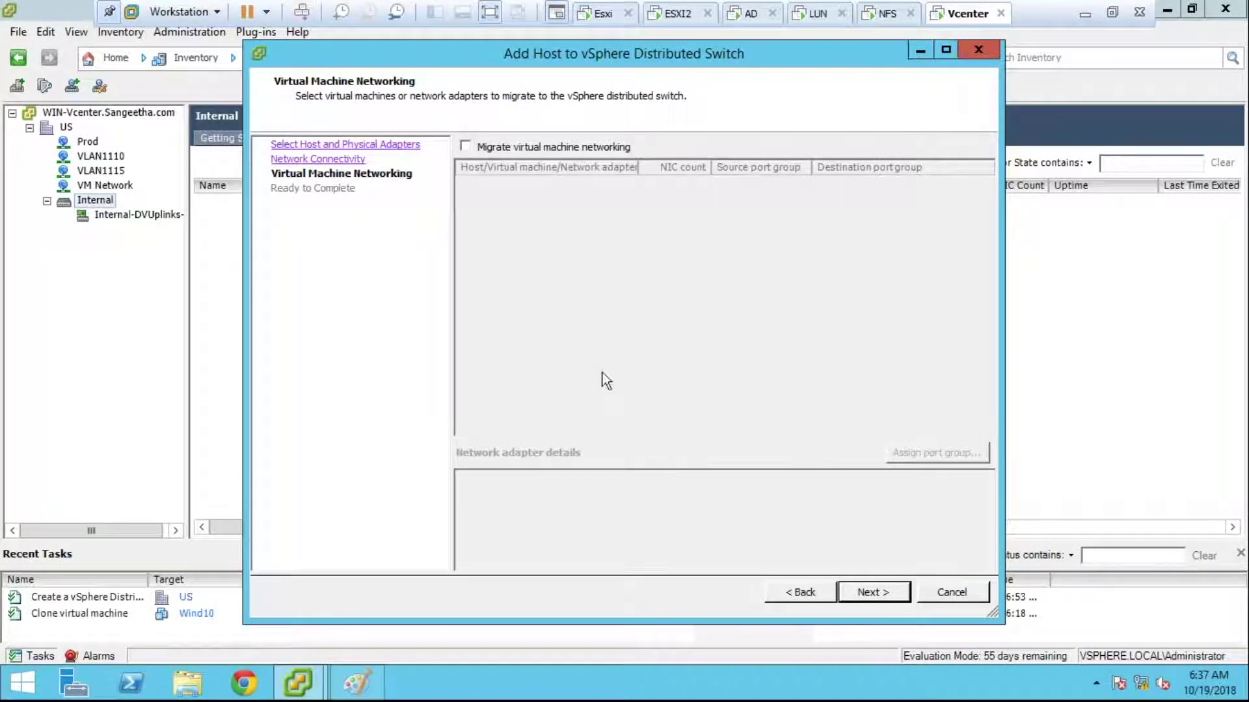
left_click(875, 590)
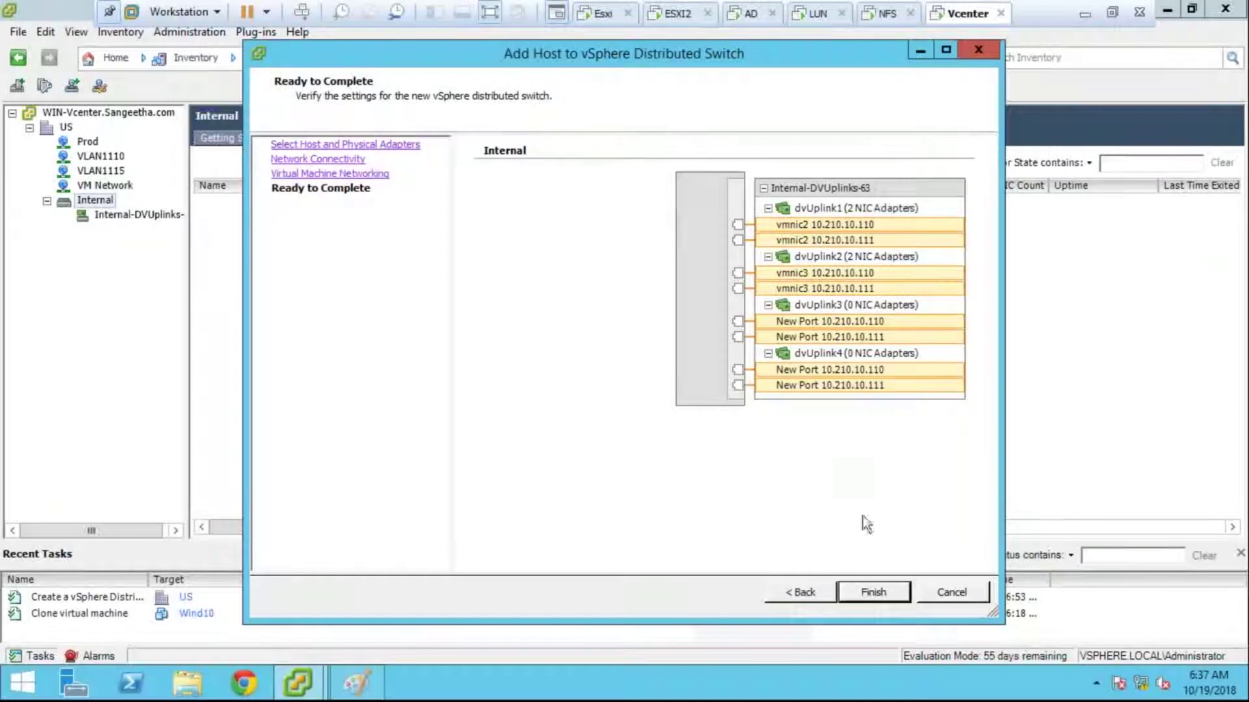
left_click(873, 591)
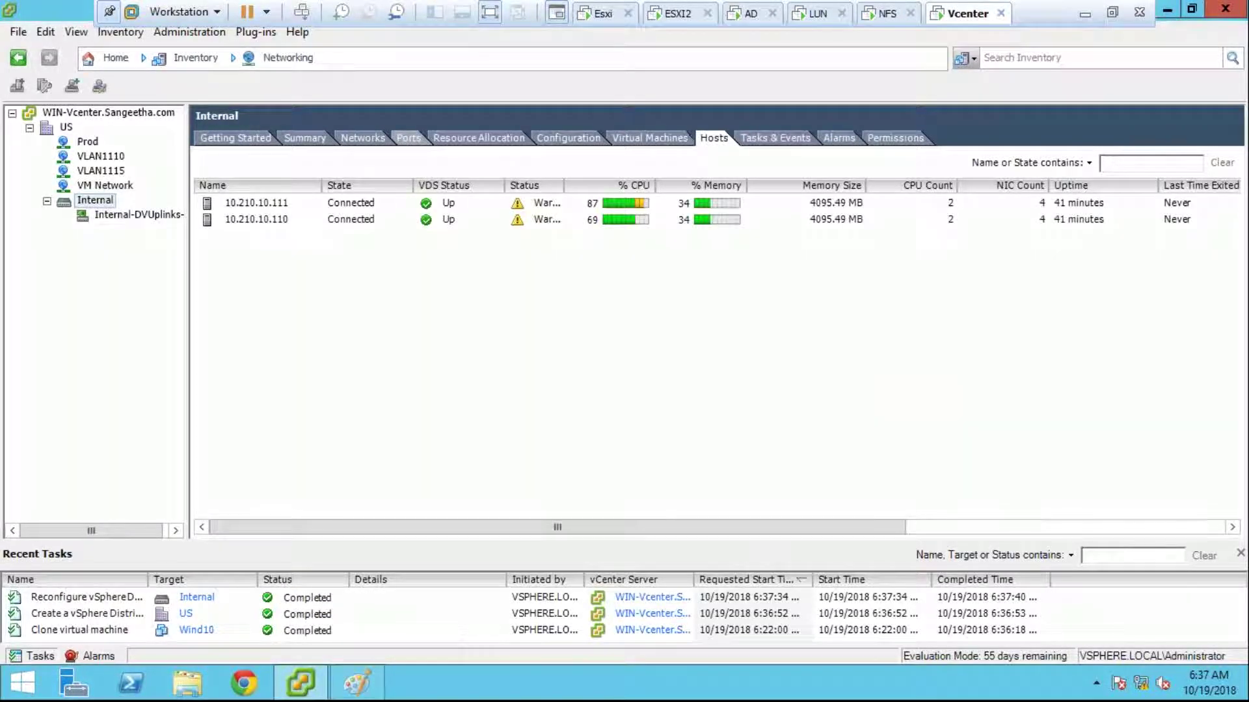
Step: Verify uplink ports are up and each host shows vmnic2/vmnic3 on dvUplink1 and dvUplink2
left_click(409, 138)
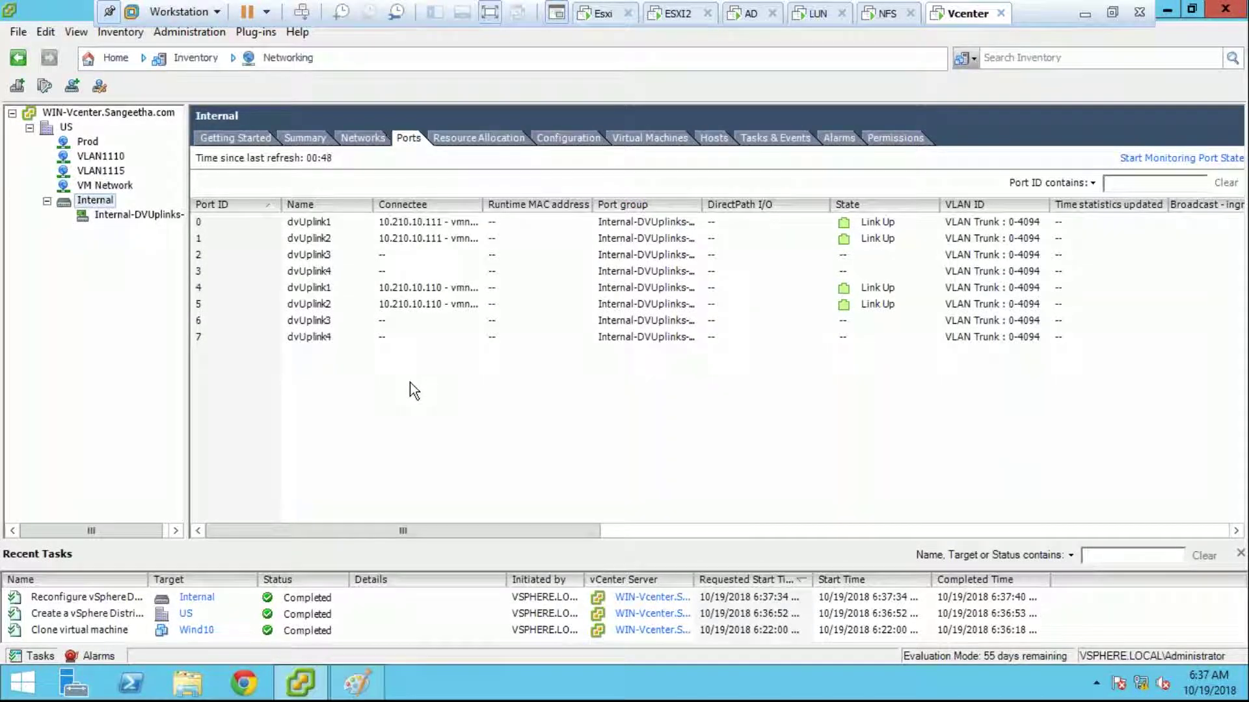
left_click(120, 60)
left_click(156, 124)
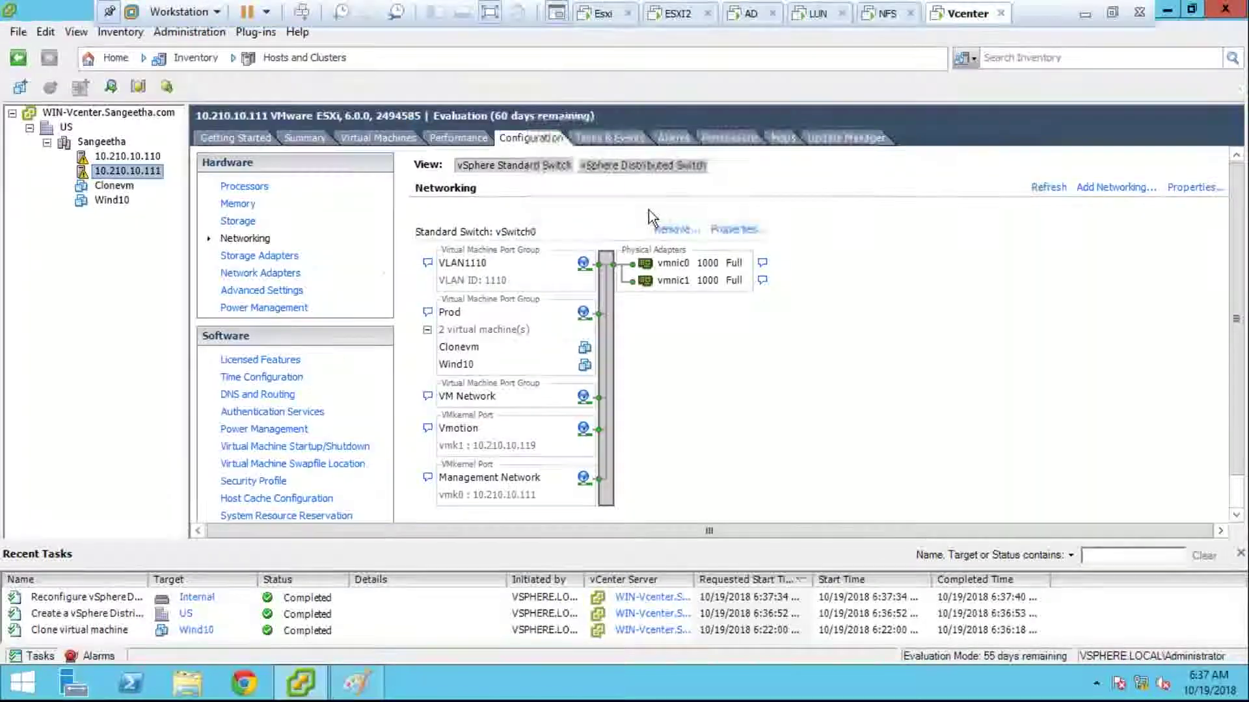
left_click(645, 163)
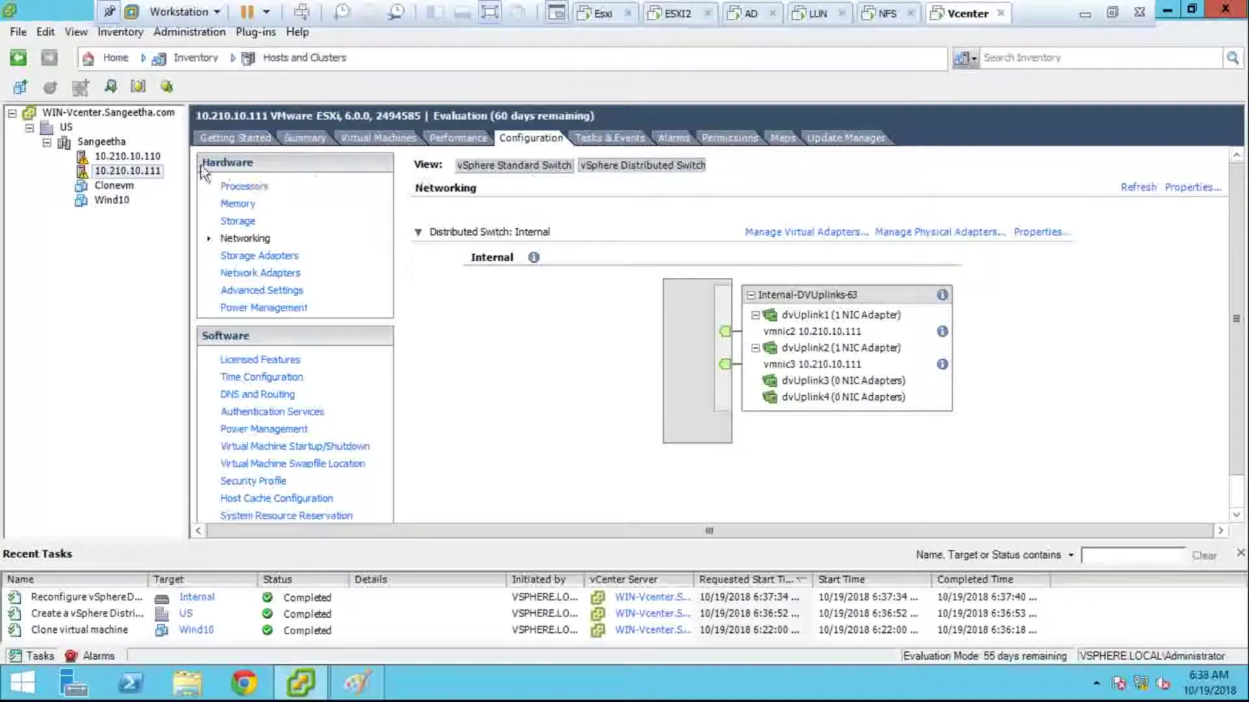
left_click(141, 158)
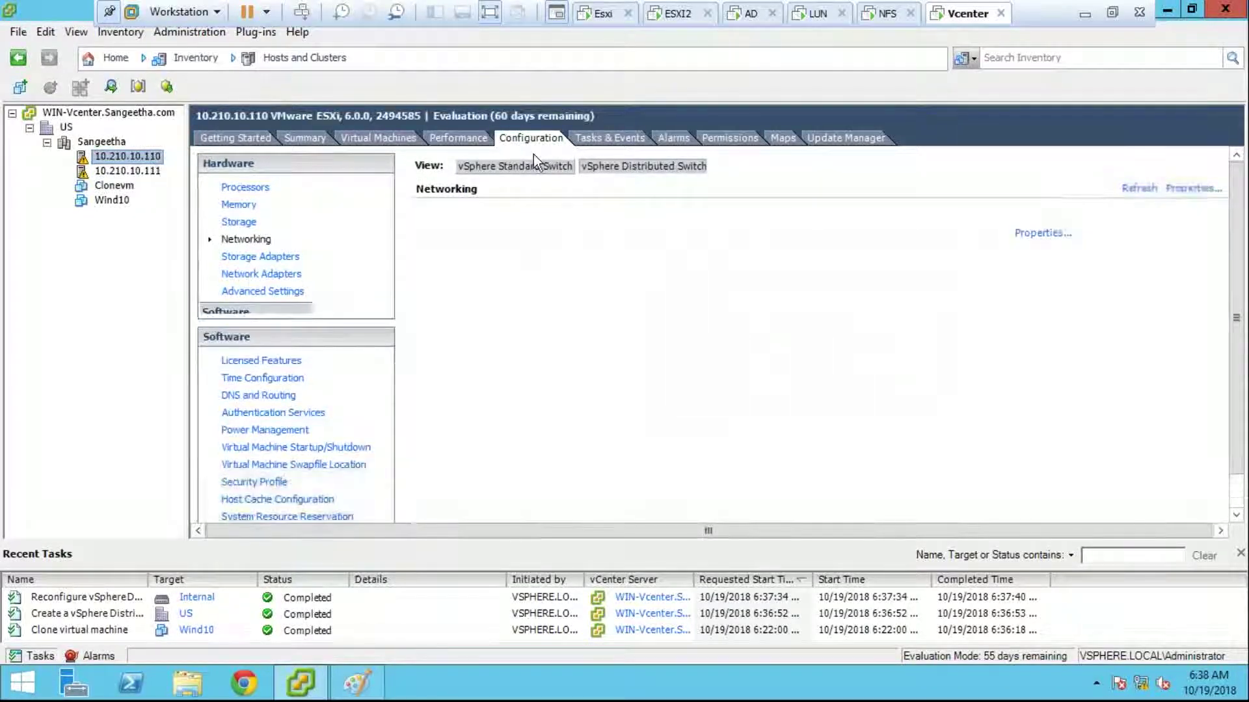
left_click(757, 317)
left_click(756, 349)
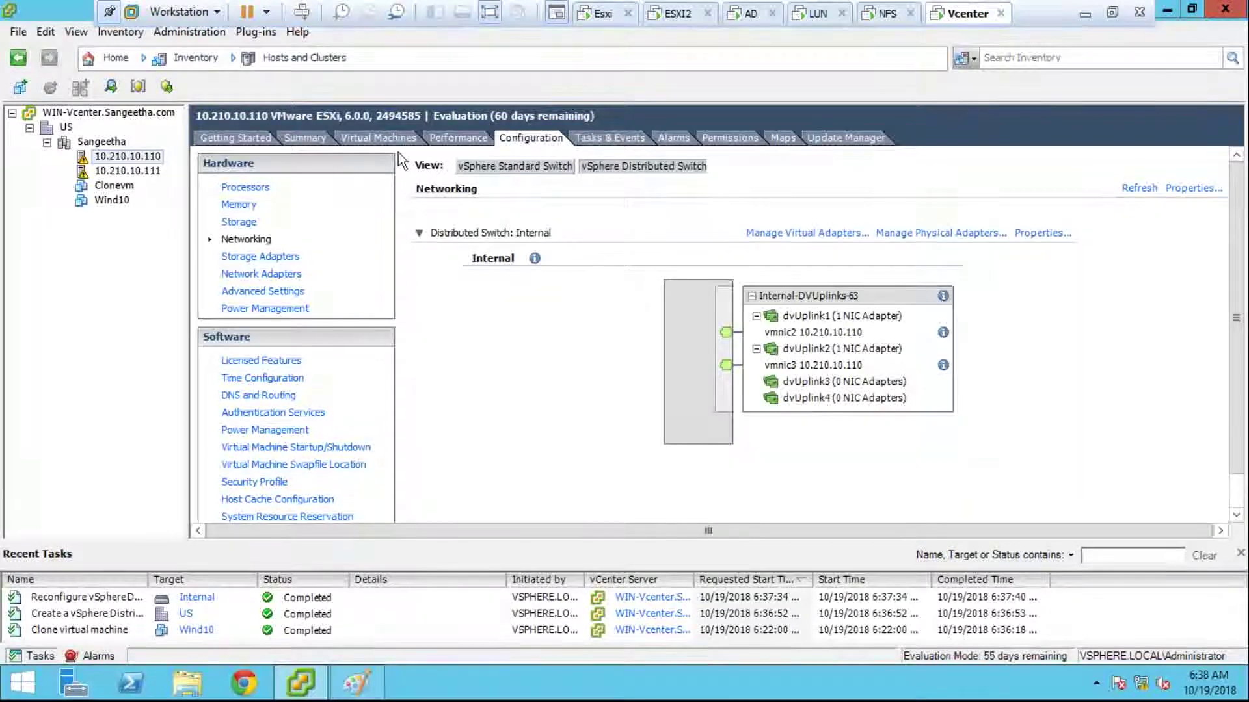
left_click(149, 174)
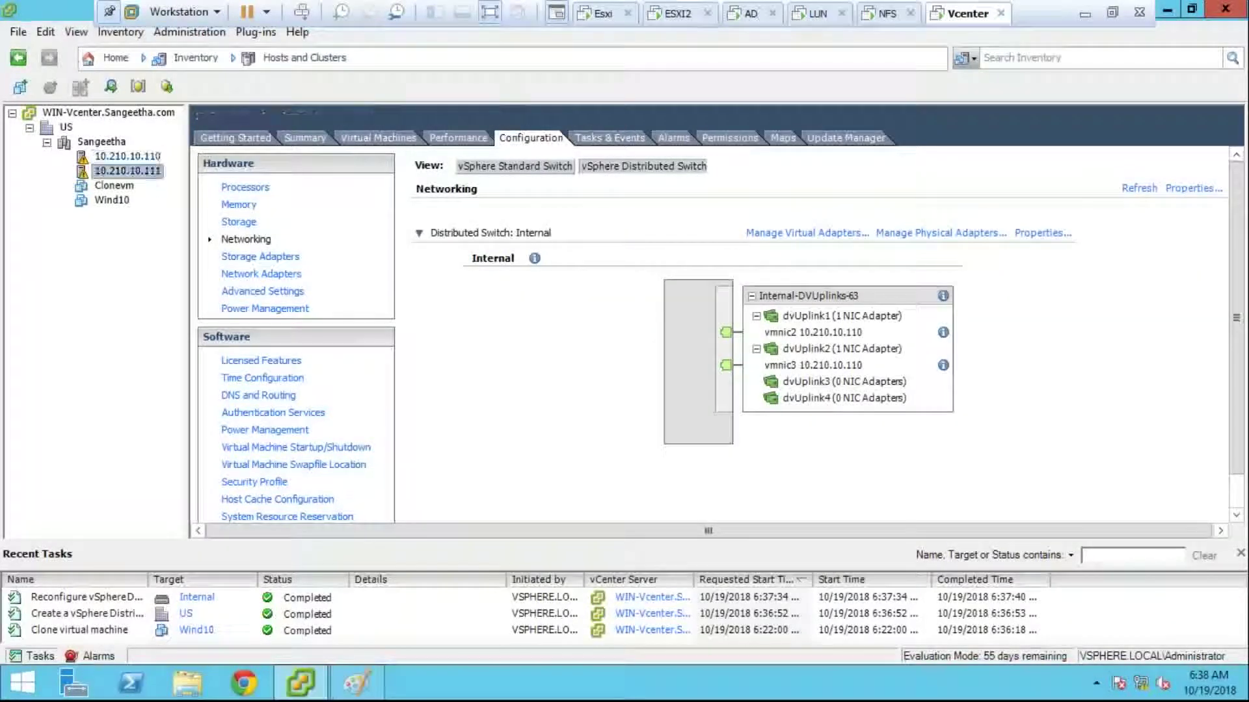
left_click(756, 315)
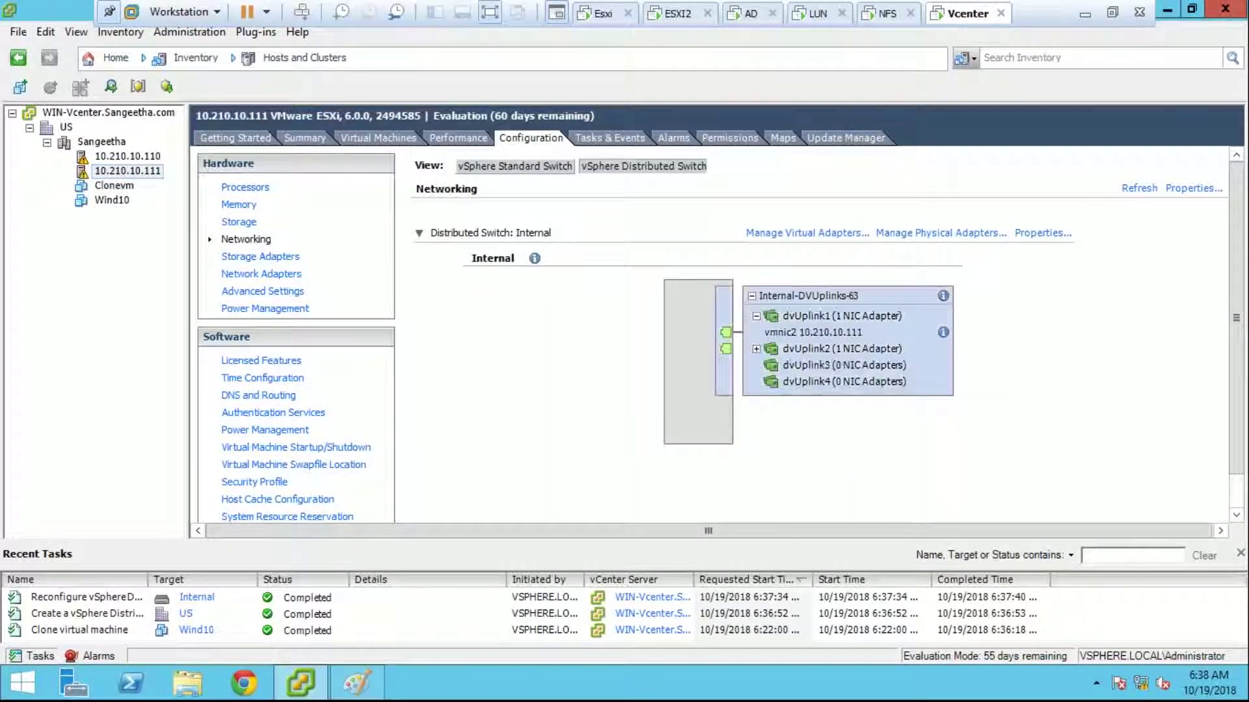
left_click(757, 350)
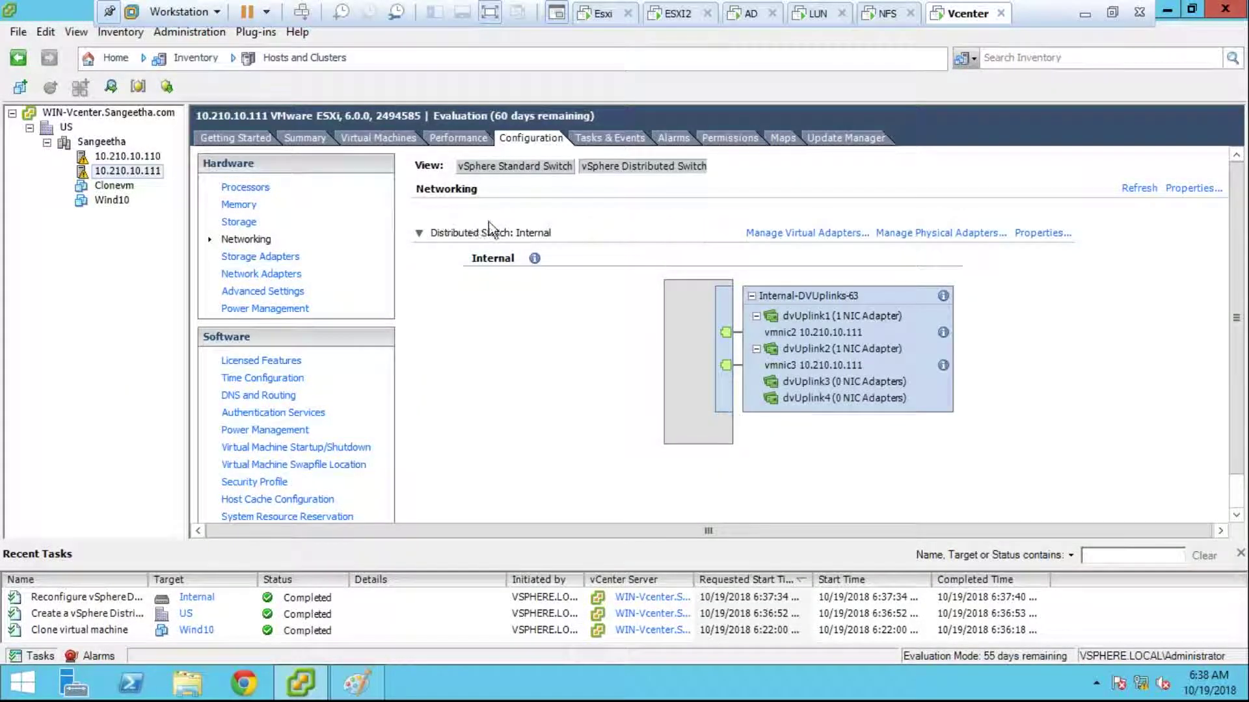
Step: Revisit the Internal switch's actions in Networking, then return to Hosts and Clusters
left_click(296, 59)
left_click(290, 162)
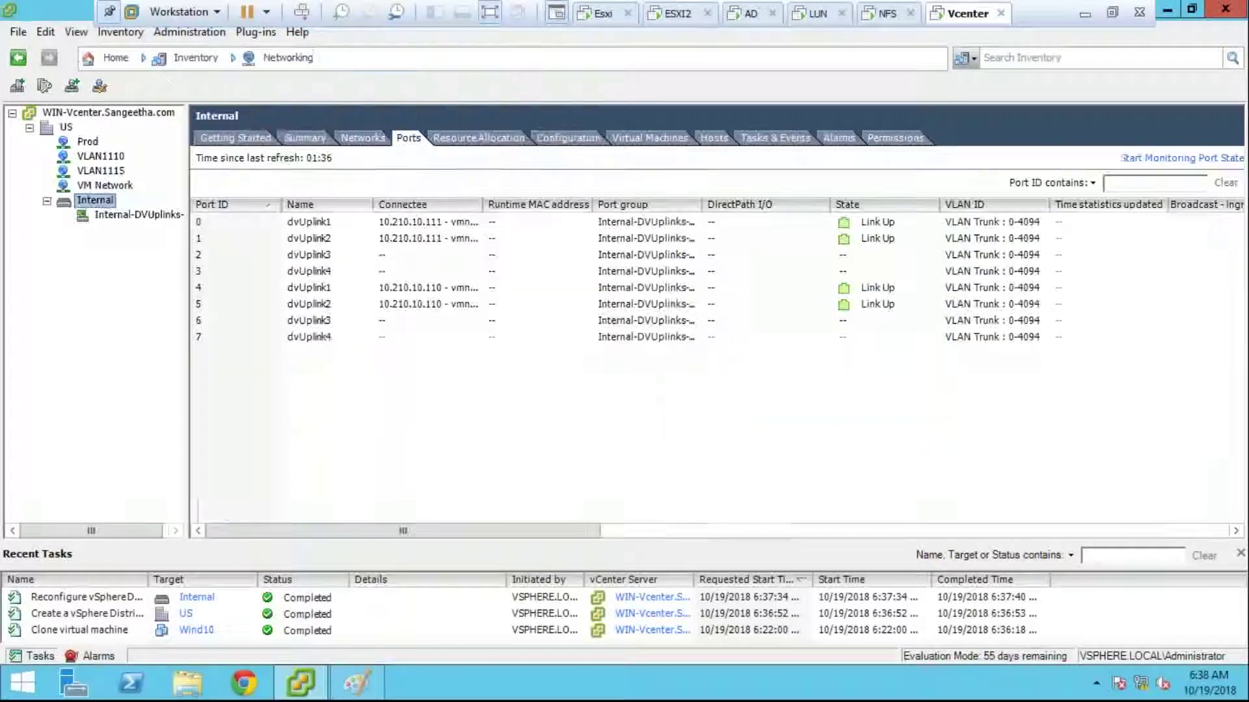
right_click(92, 203)
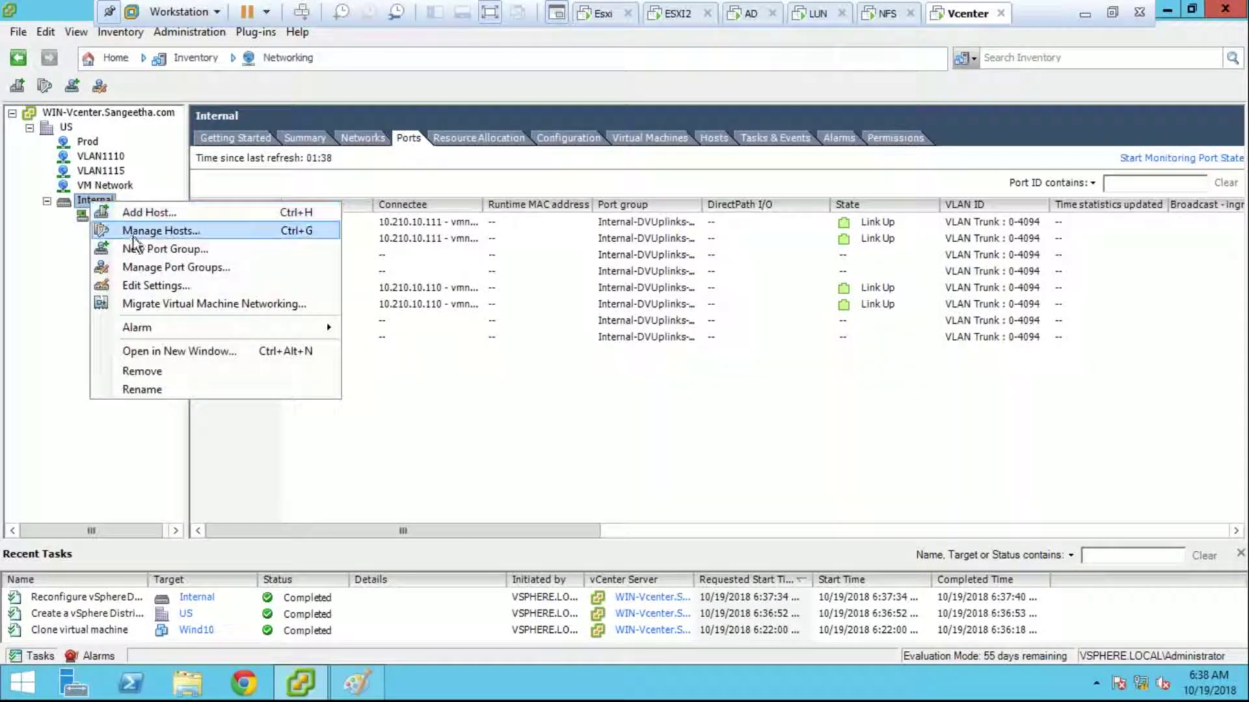
left_click(96, 173)
left_click(115, 57)
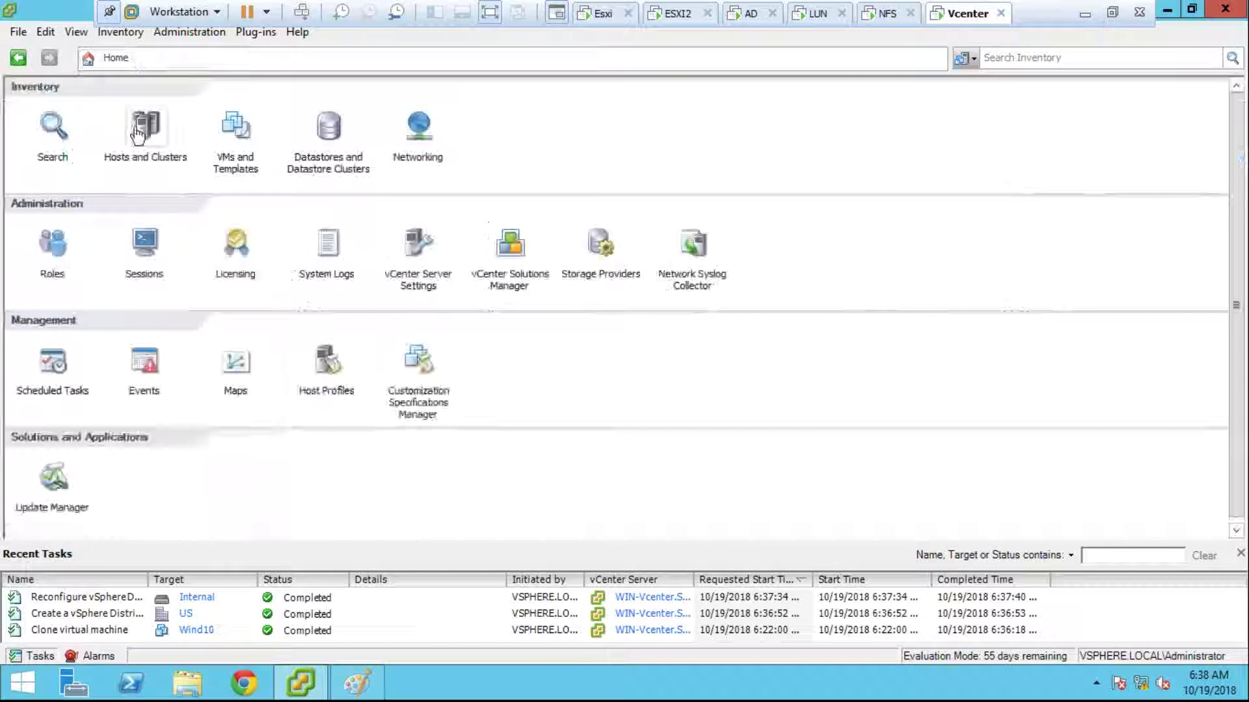
left_click(161, 143)
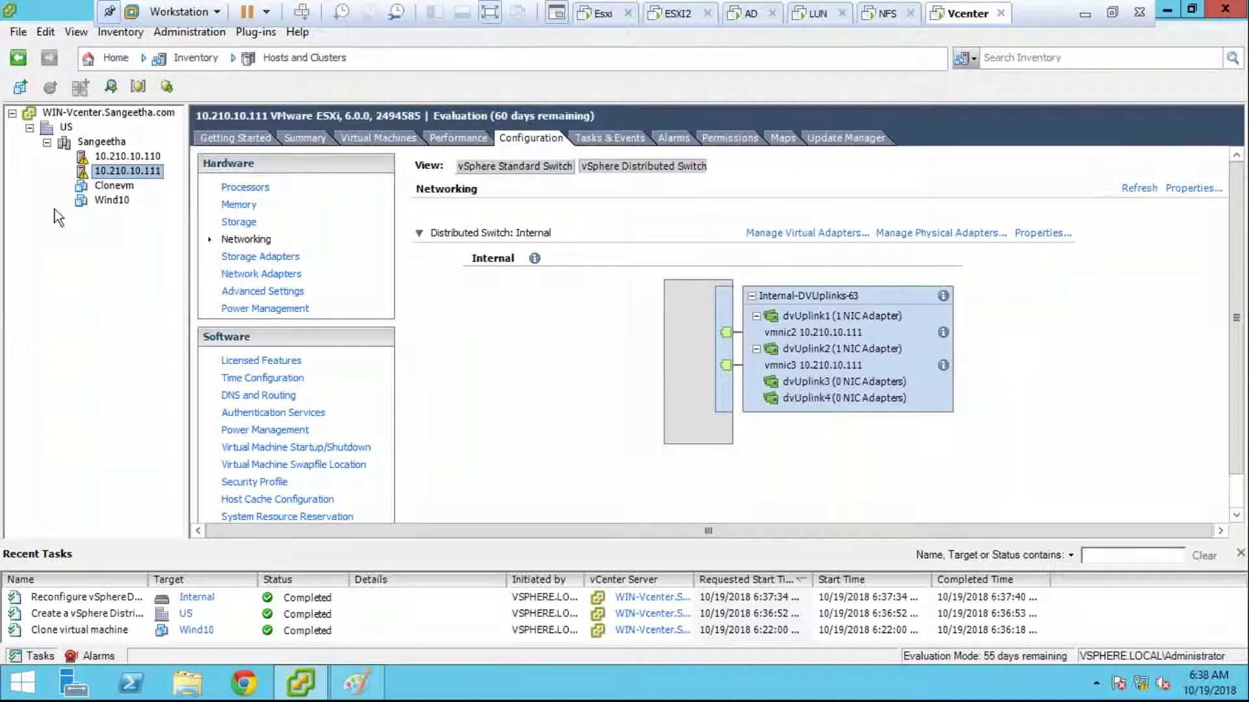
Step: Open Clonevm's settings, dismiss the restricted settings warning, and close without changes
left_click(102, 200)
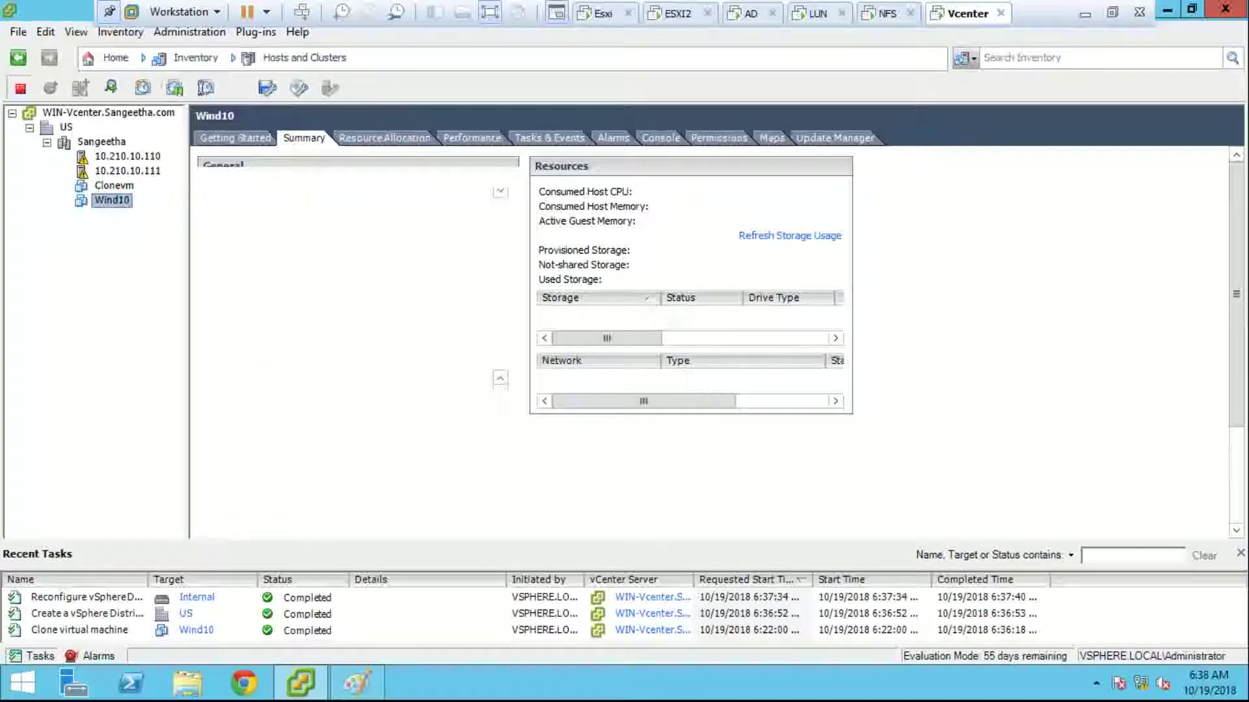
left_click(100, 188)
right_click(101, 188)
left_click(269, 274)
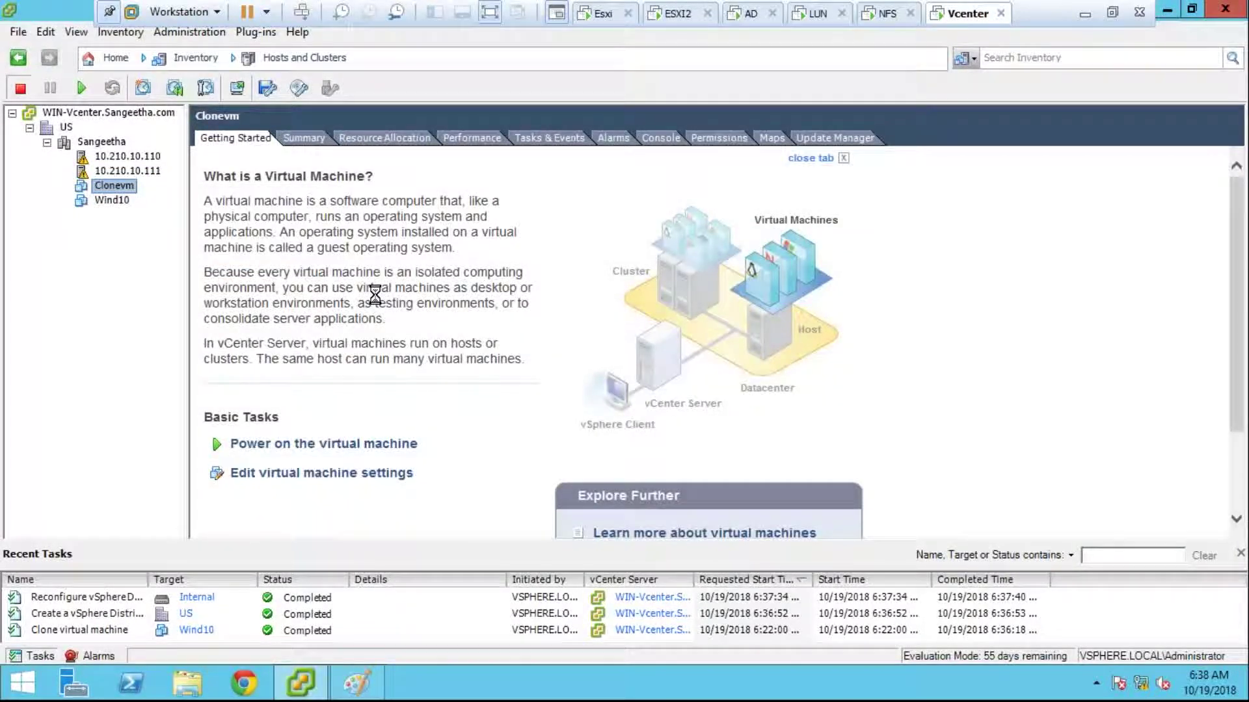
left_click(629, 408)
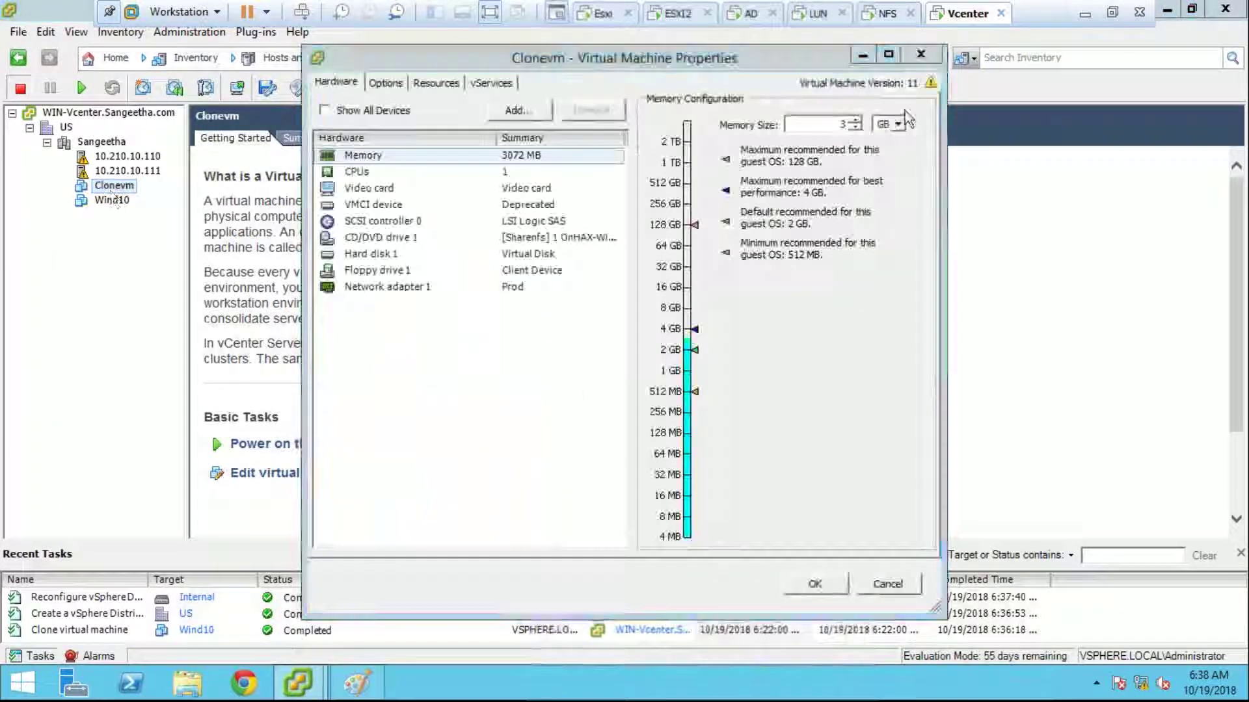
left_click(918, 58)
Step: Start a Clone to Template of Clonevm named 'cemplate' on Sangeetha, then cancel it
right_click(114, 187)
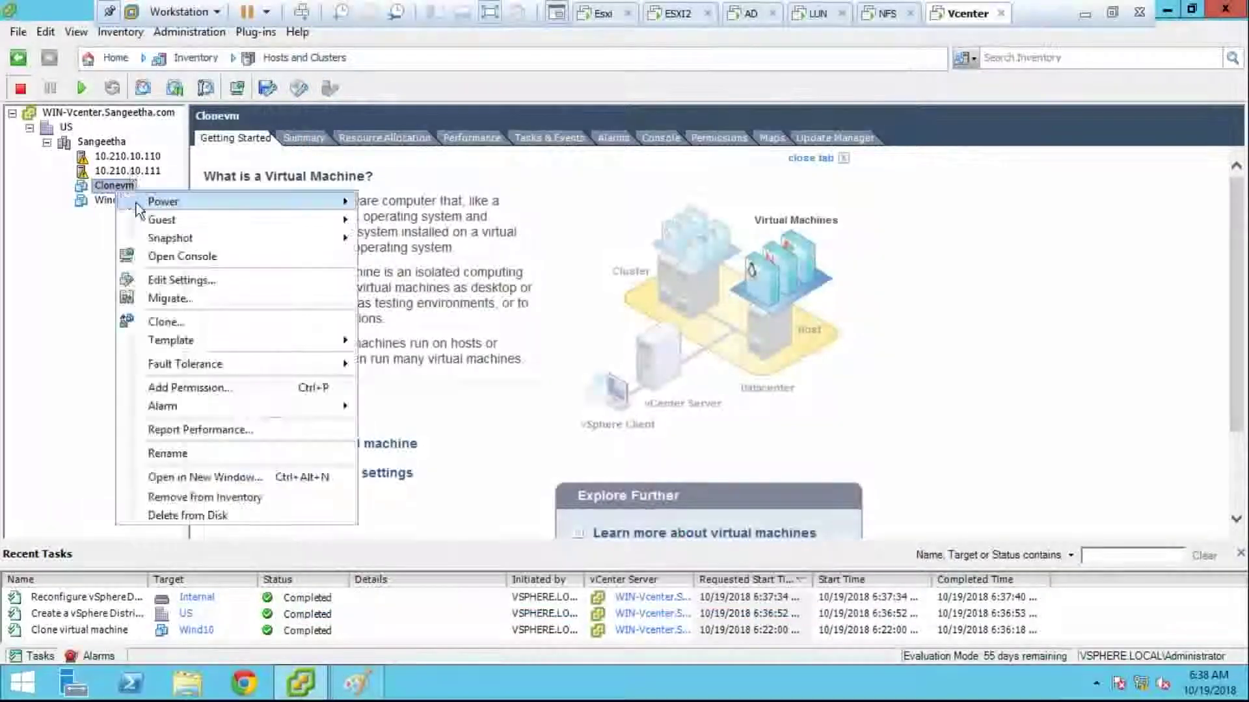
mouse_move(283, 350)
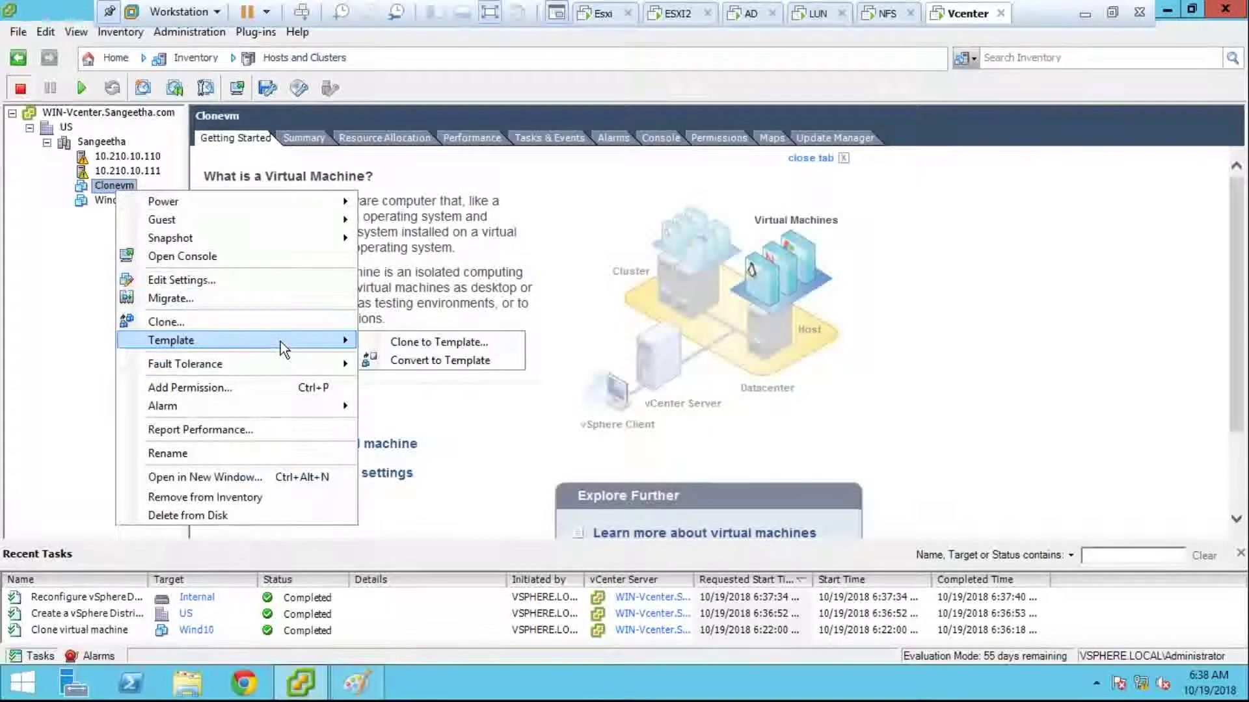
left_click(434, 342)
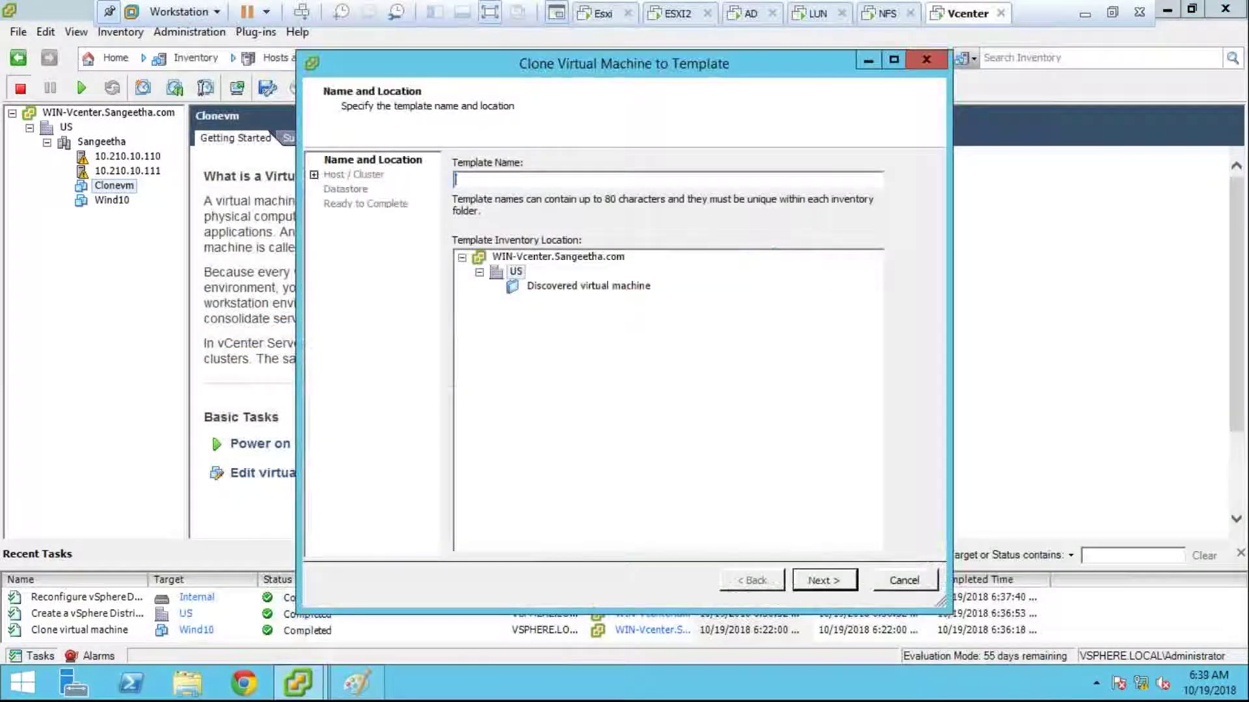
type("cemplate")
left_click(825, 580)
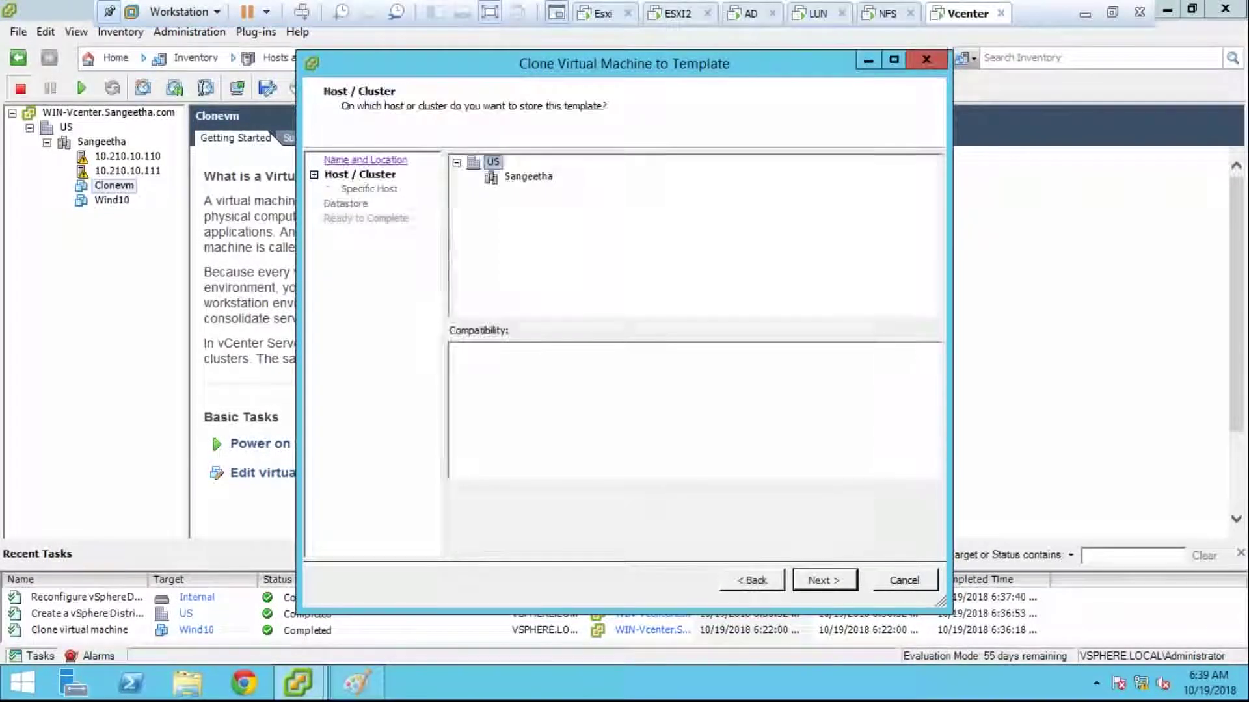
left_click(529, 180)
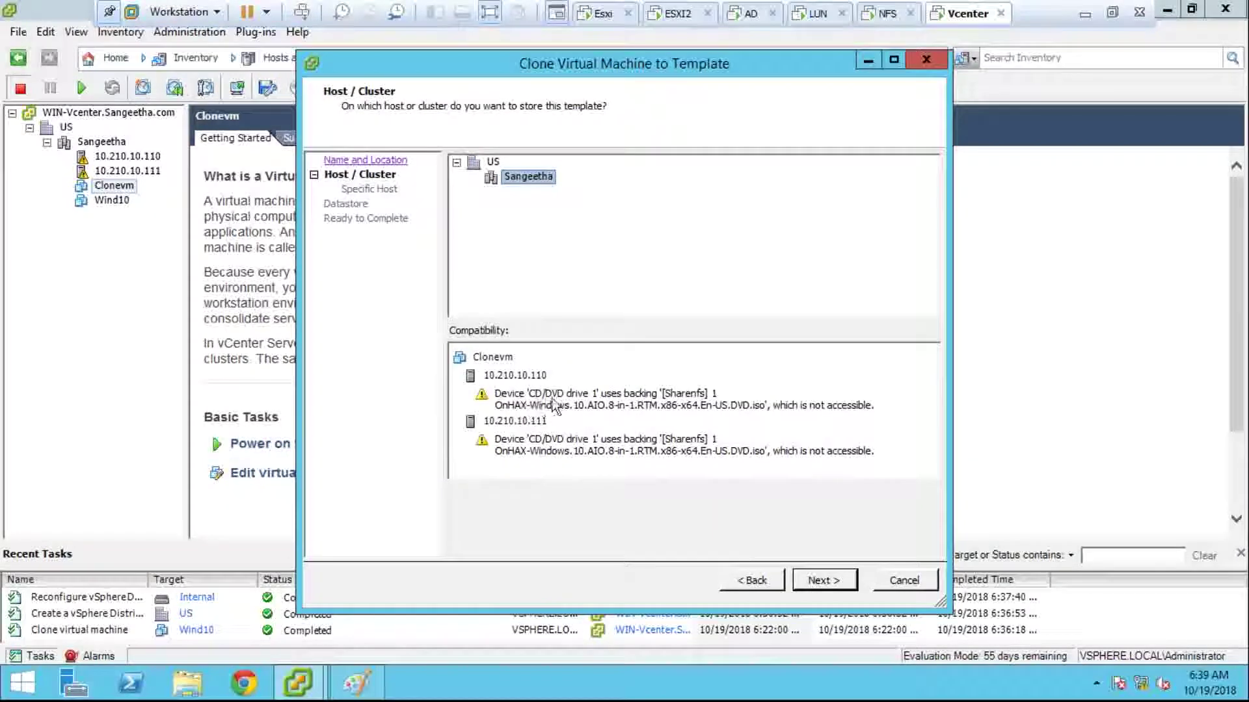
left_click(826, 584)
left_click(737, 582)
left_click(887, 580)
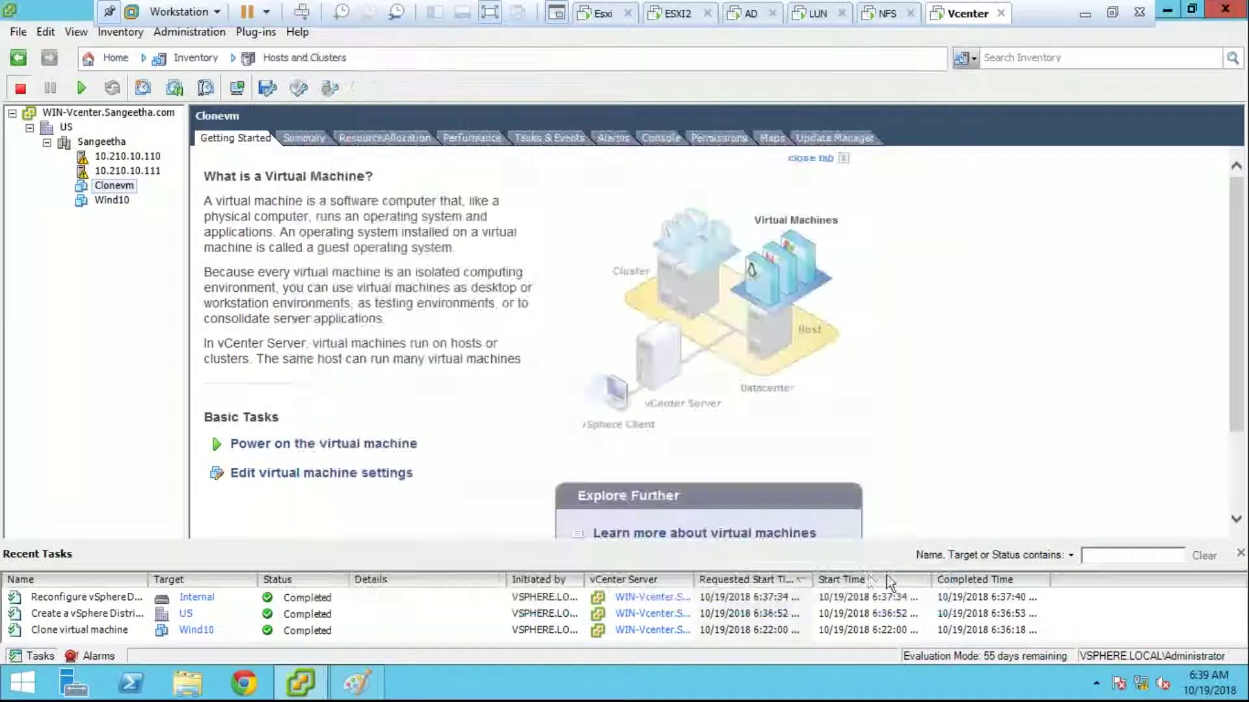
Step: Set Clonevm's CD/DVD drive 1 to Client Device and apply the change
right_click(118, 178)
left_click(215, 271)
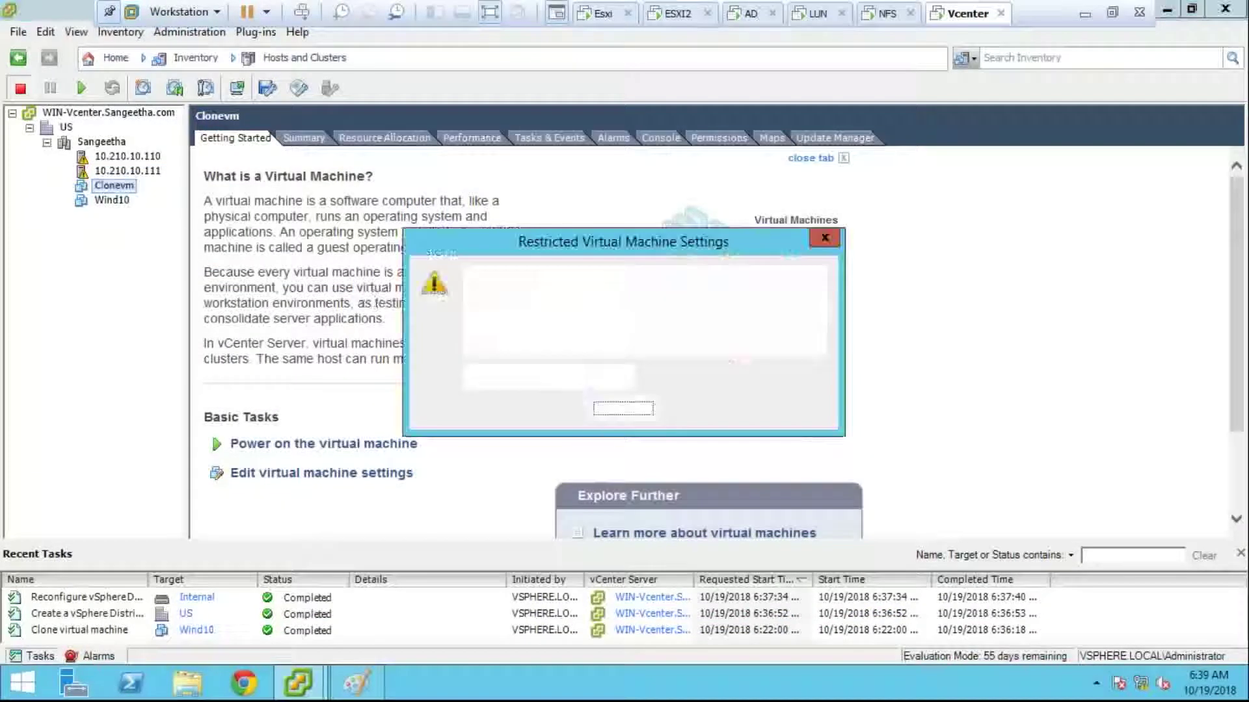
left_click(594, 408)
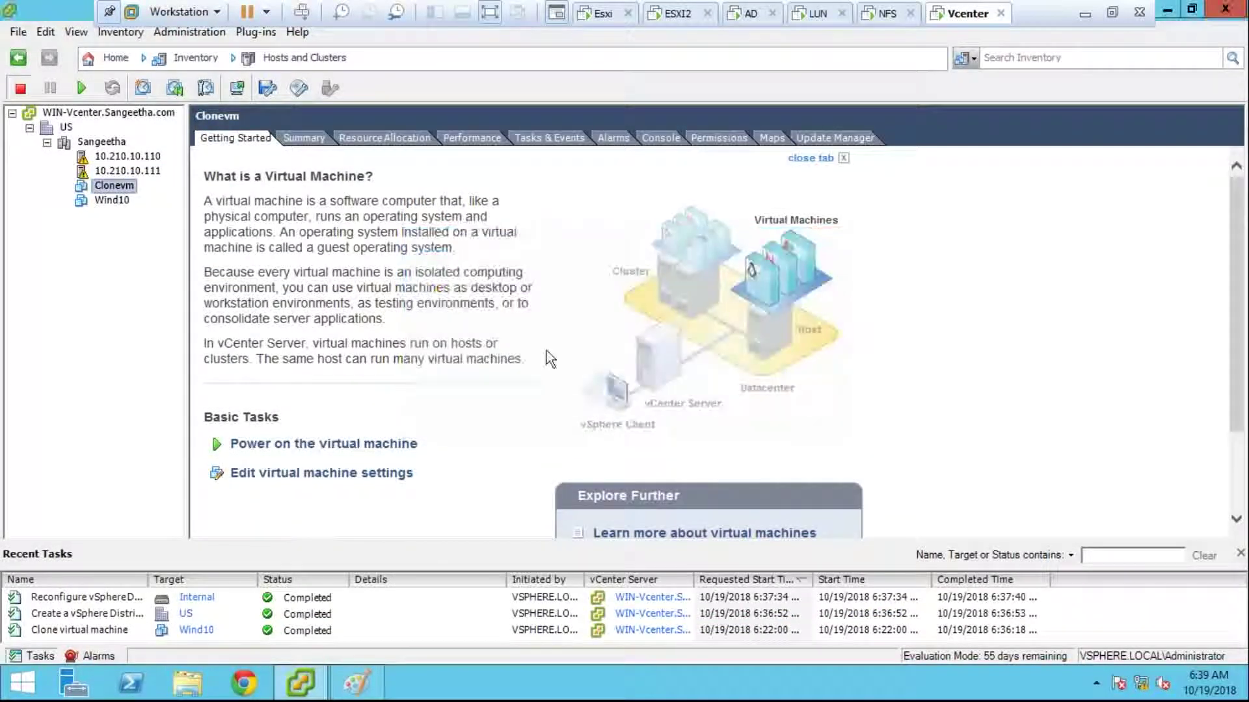
left_click(397, 237)
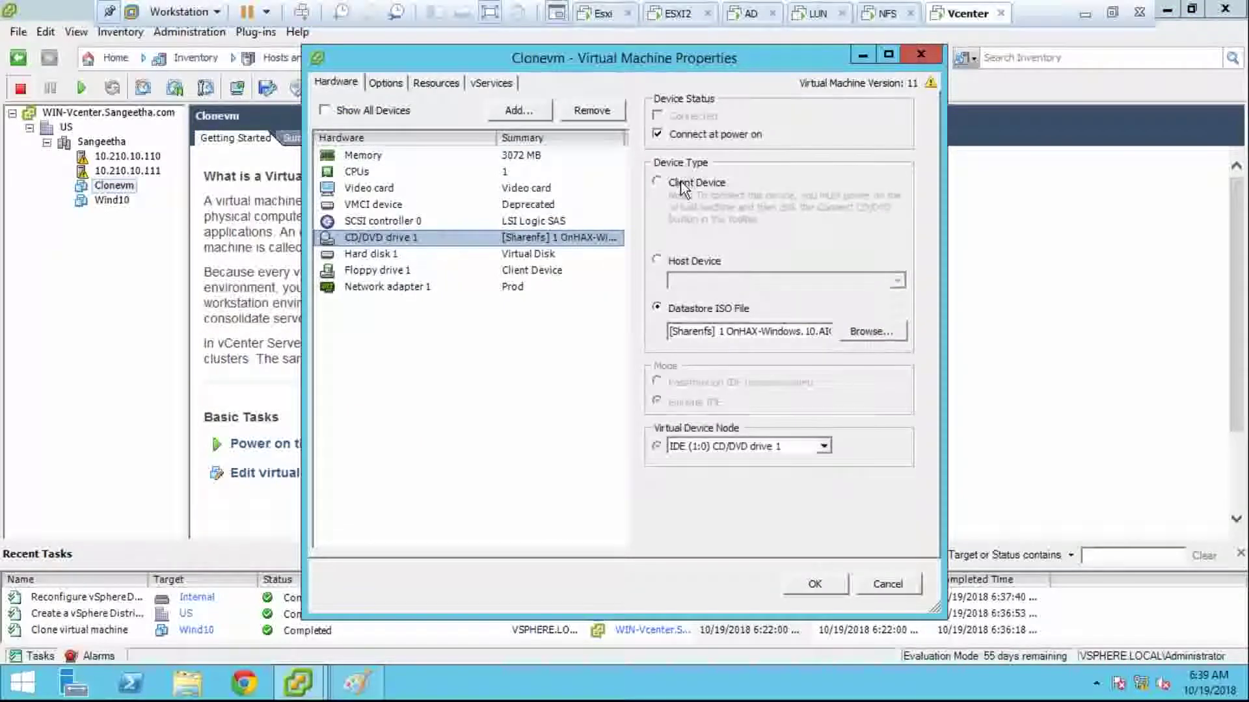
left_click(679, 185)
left_click(815, 584)
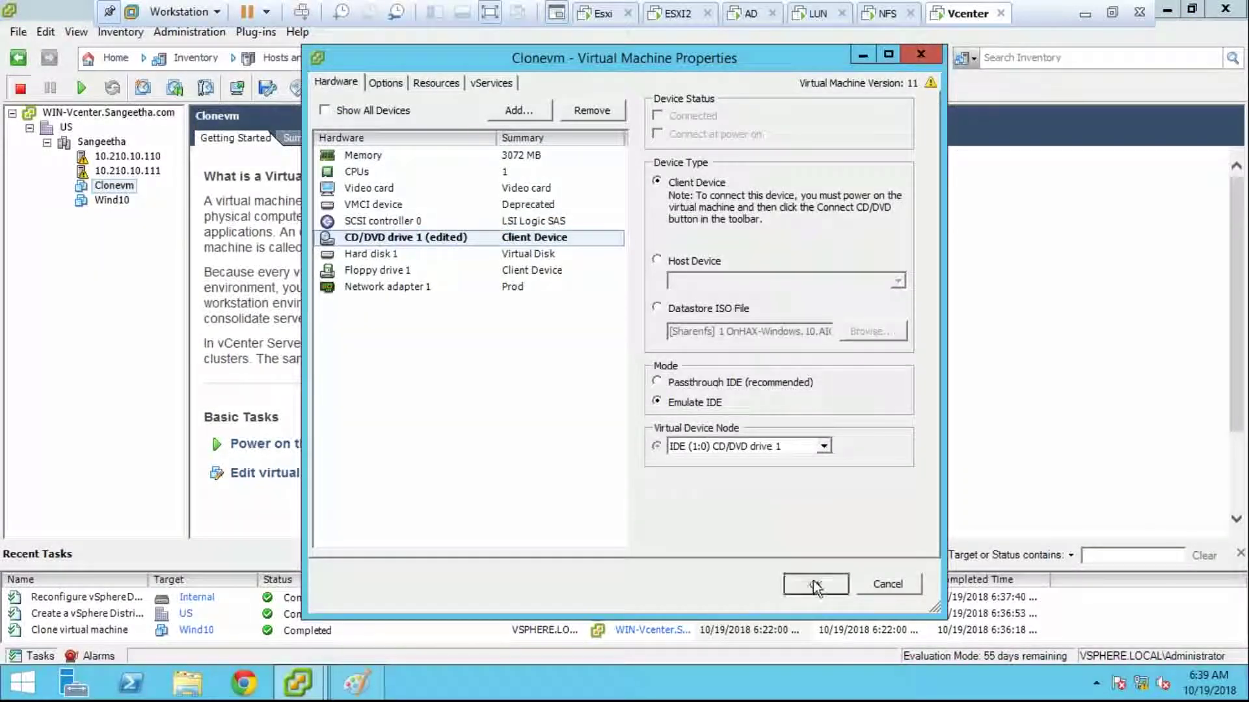
right_click(121, 189)
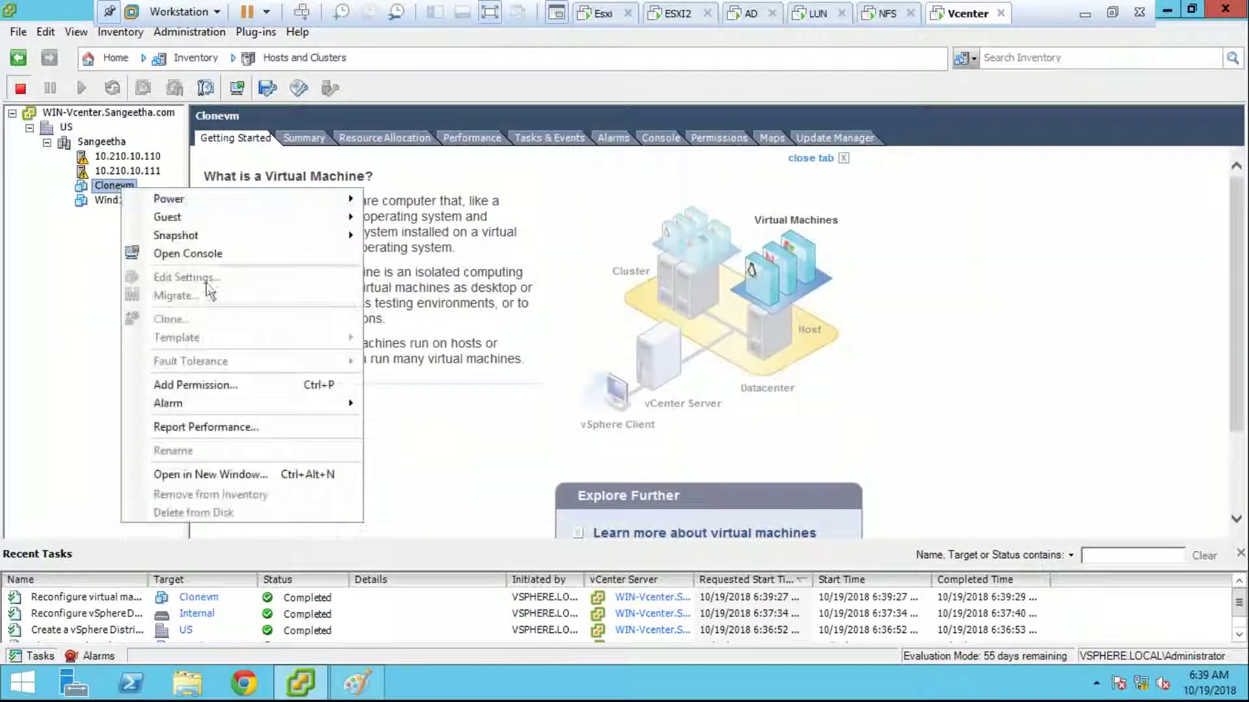
Step: Start cloning Clonevm to a template named 'template' in the Discovered virtual machine folder
left_click(481, 357)
right_click(121, 188)
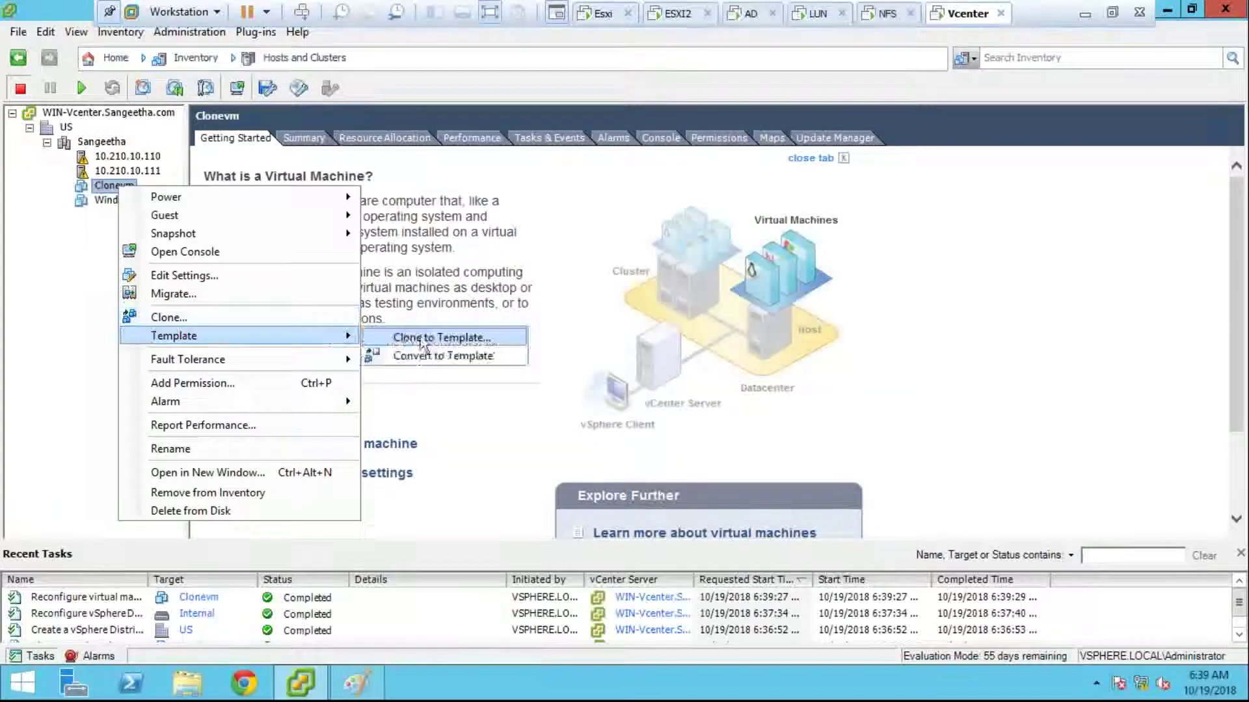
left_click(575, 372)
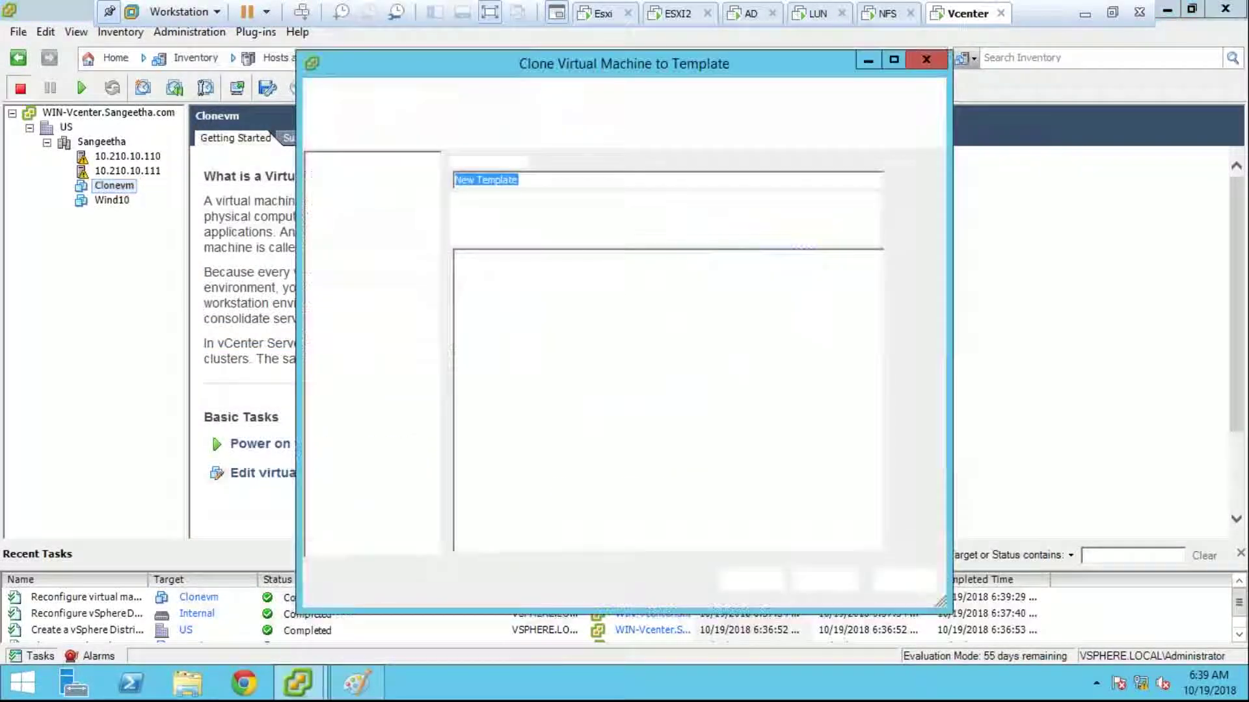
type("tempalte")
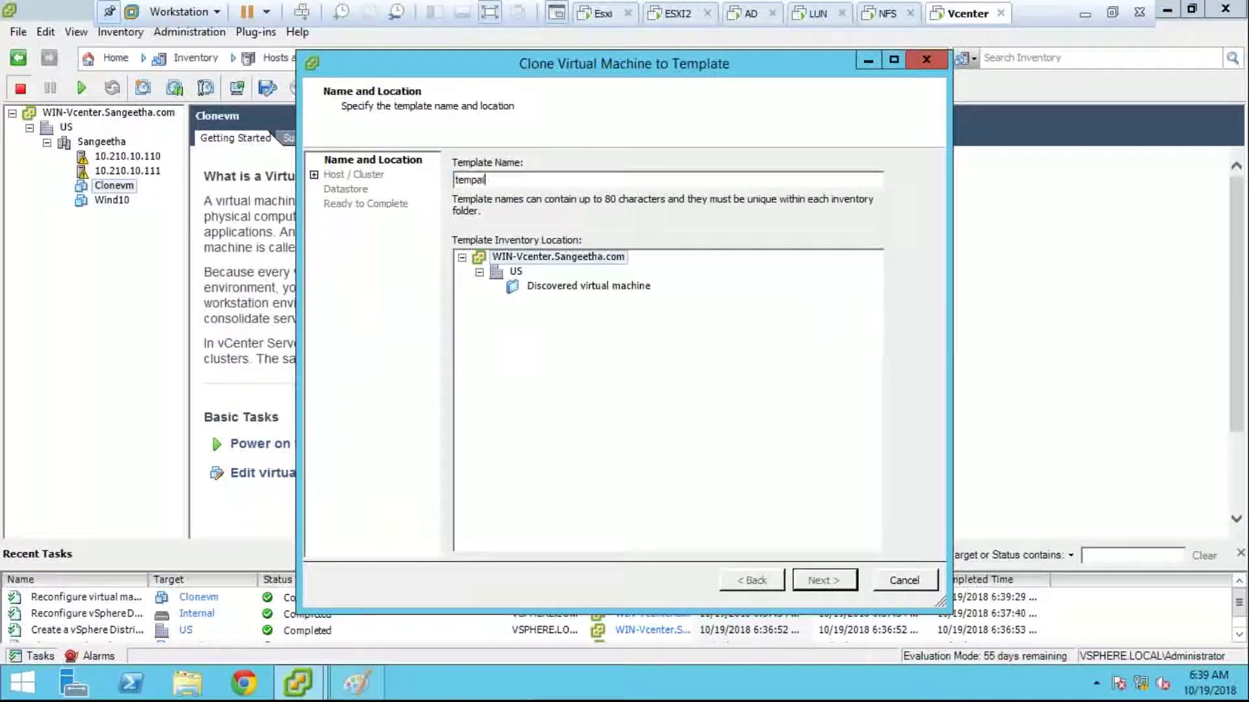
key("BackSpace")
key("BackSpace")
key("BackSpace")
type("late")
left_click(618, 287)
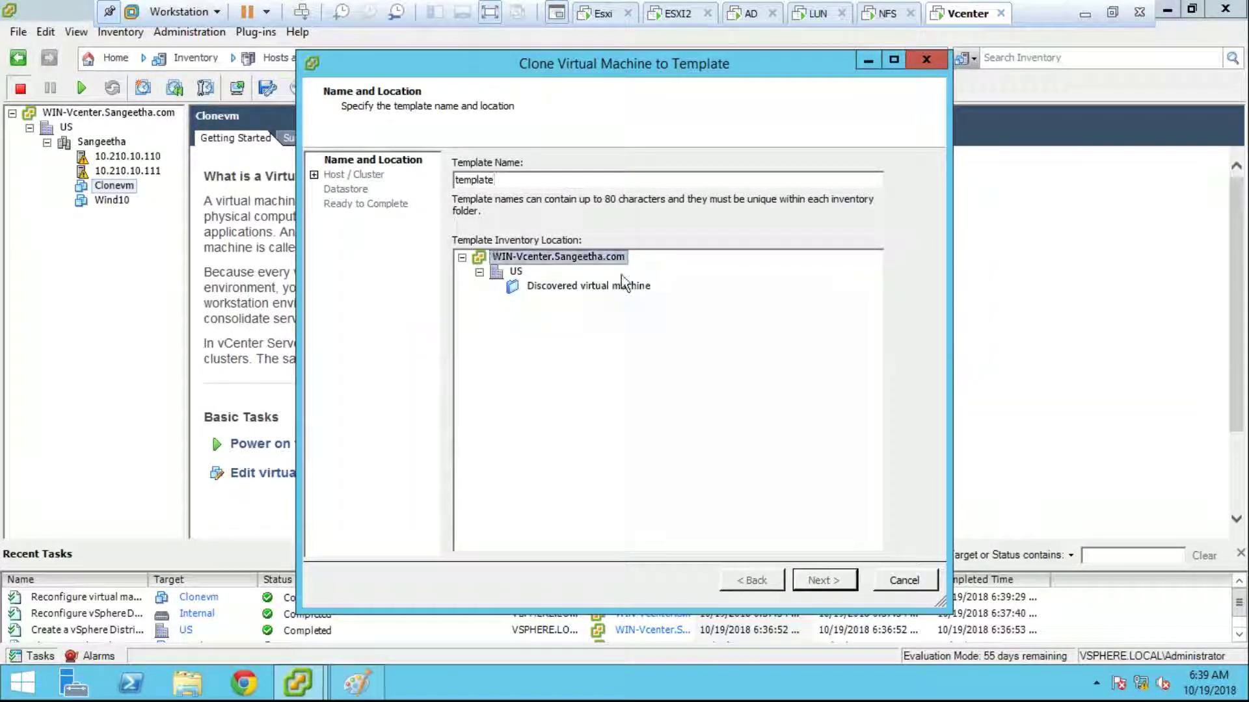
left_click(826, 581)
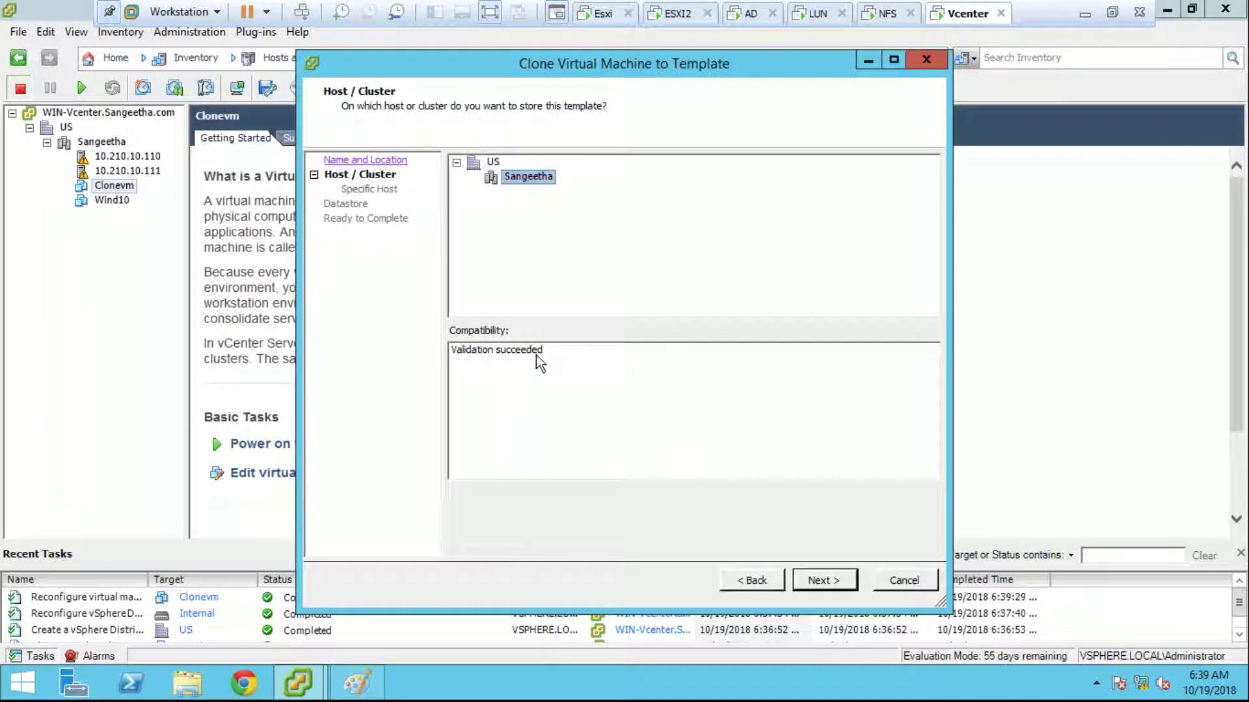
Step: Place the template on the Lun datastore and finish the wizard
left_click(826, 581)
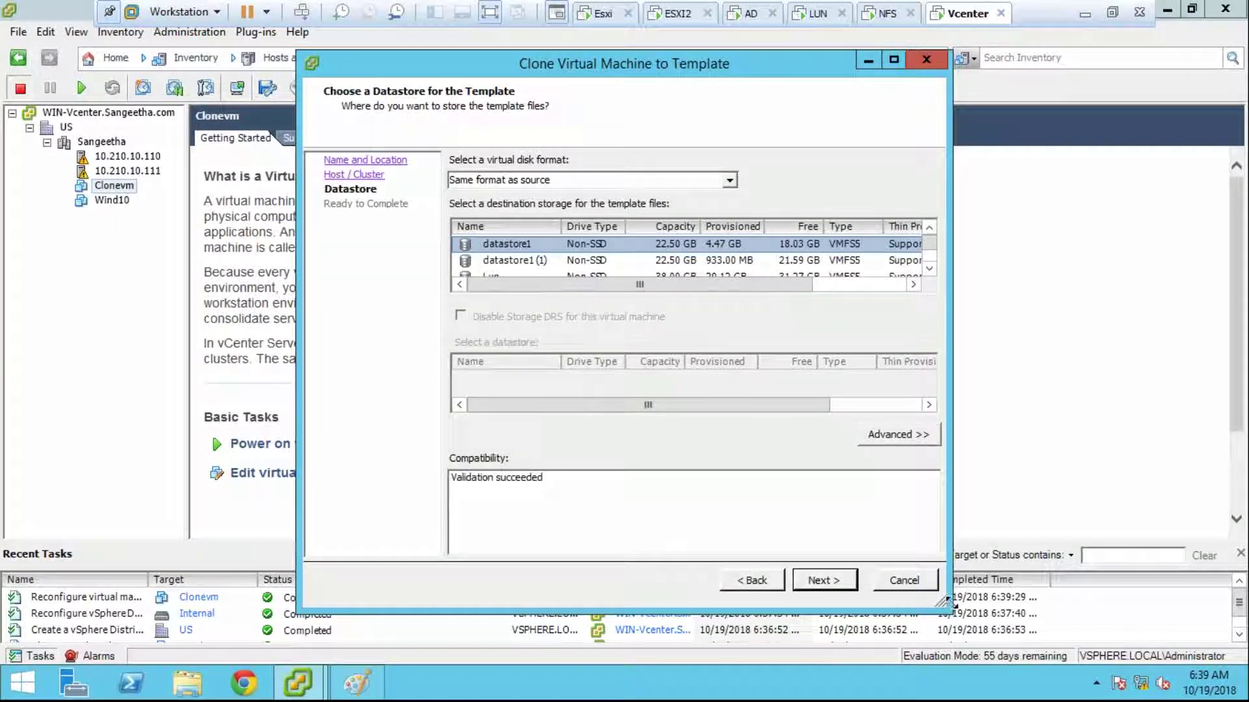
left_click_drag(949, 601, 1133, 621)
scroll(793, 280, "down", 1)
left_click(791, 261)
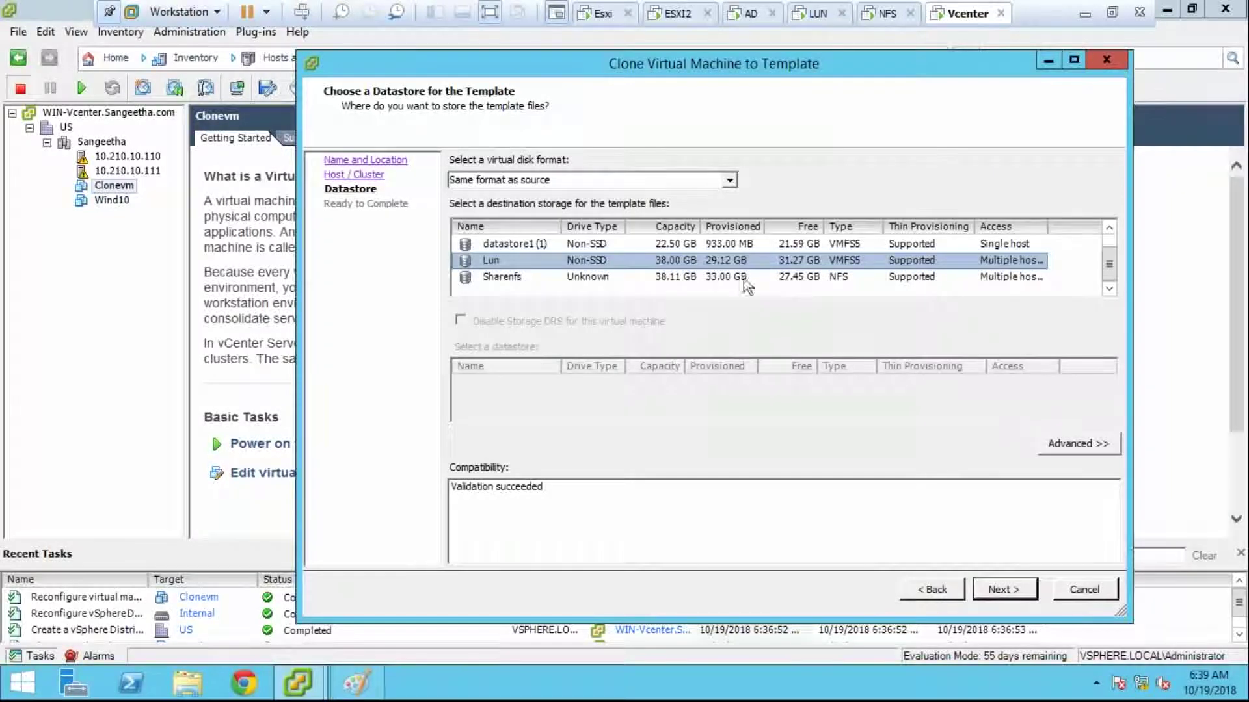
left_click(1001, 589)
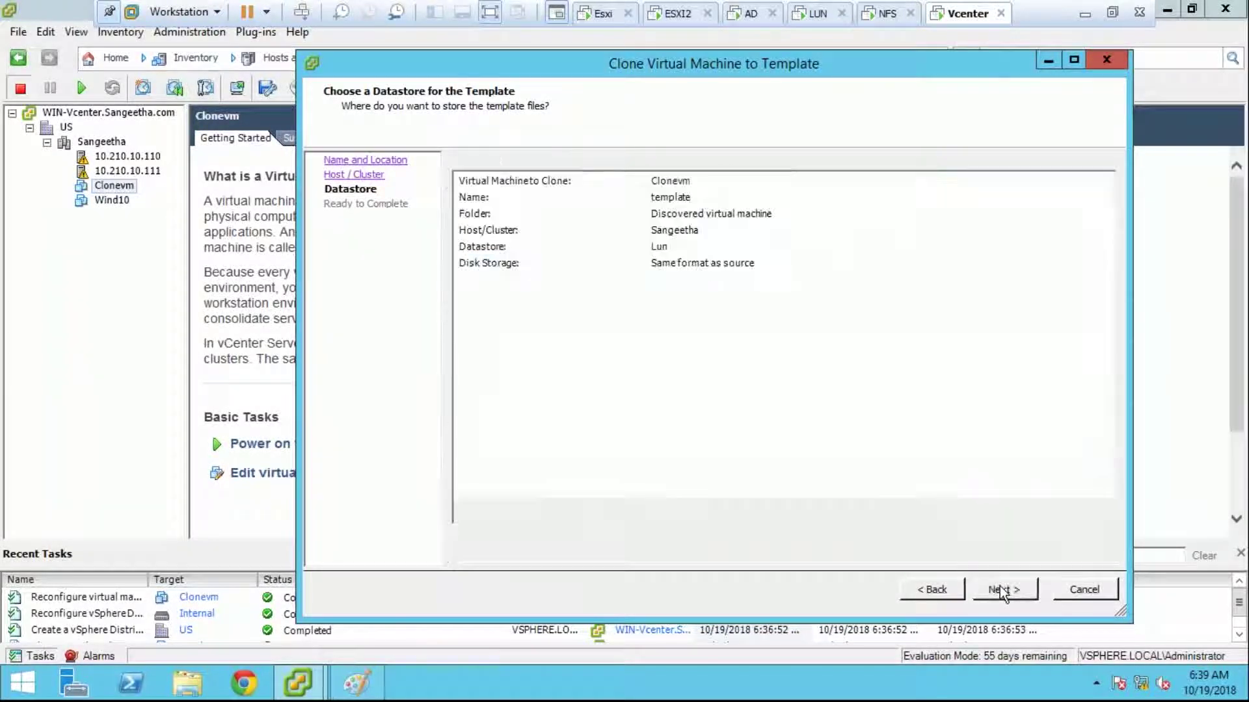
left_click(1001, 588)
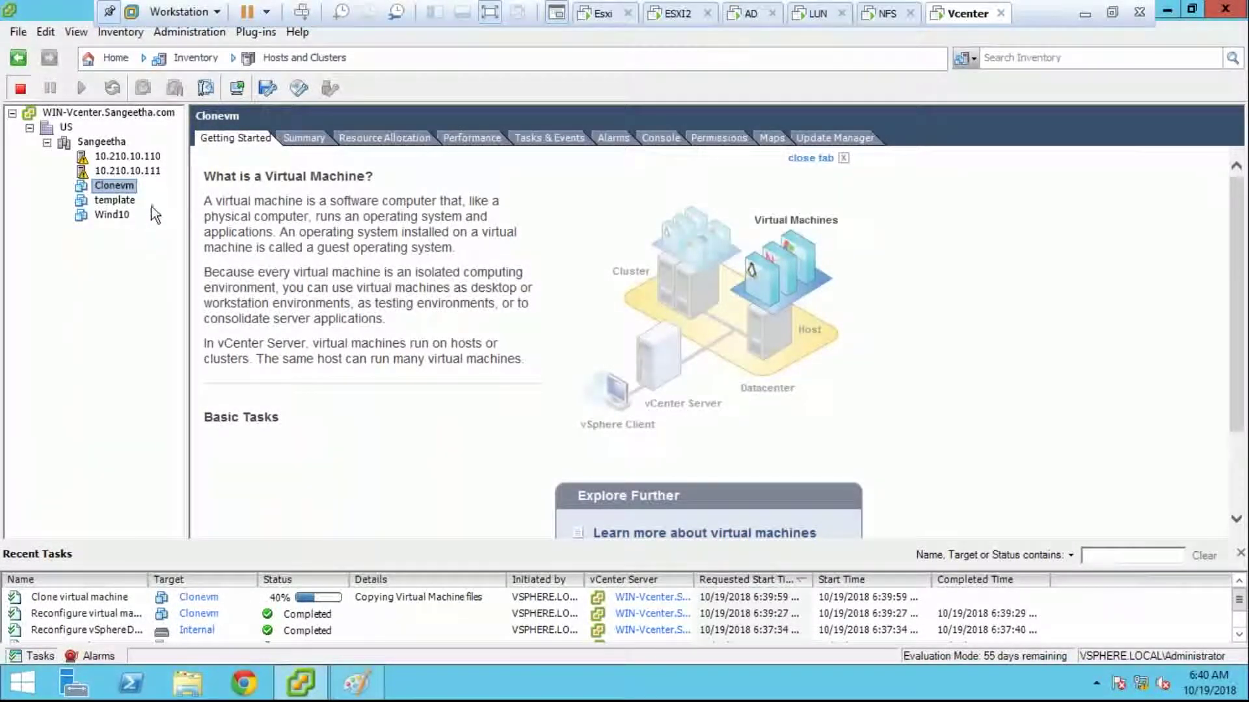
Step: Glance at the Paint network diagram, then return to the Vcenter virtual machine view
left_click(358, 683)
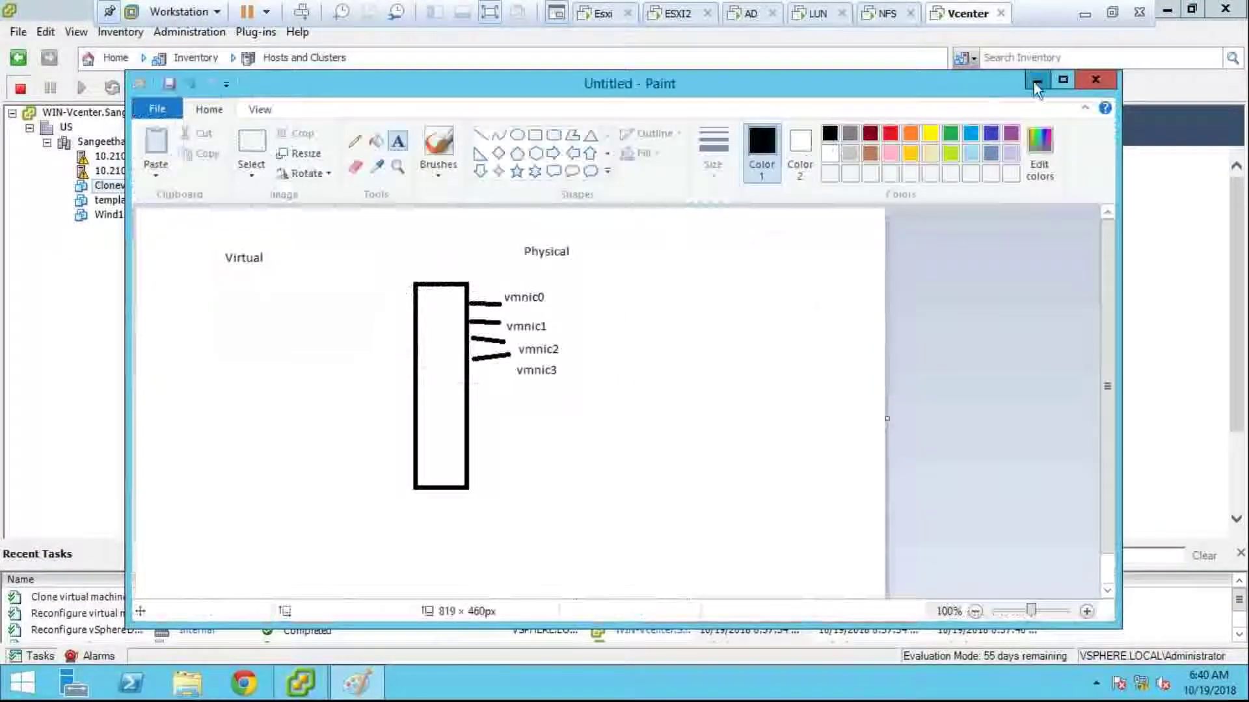
left_click(1038, 79)
left_click(1085, 13)
mouse_move(241, 683)
left_click(1109, 573)
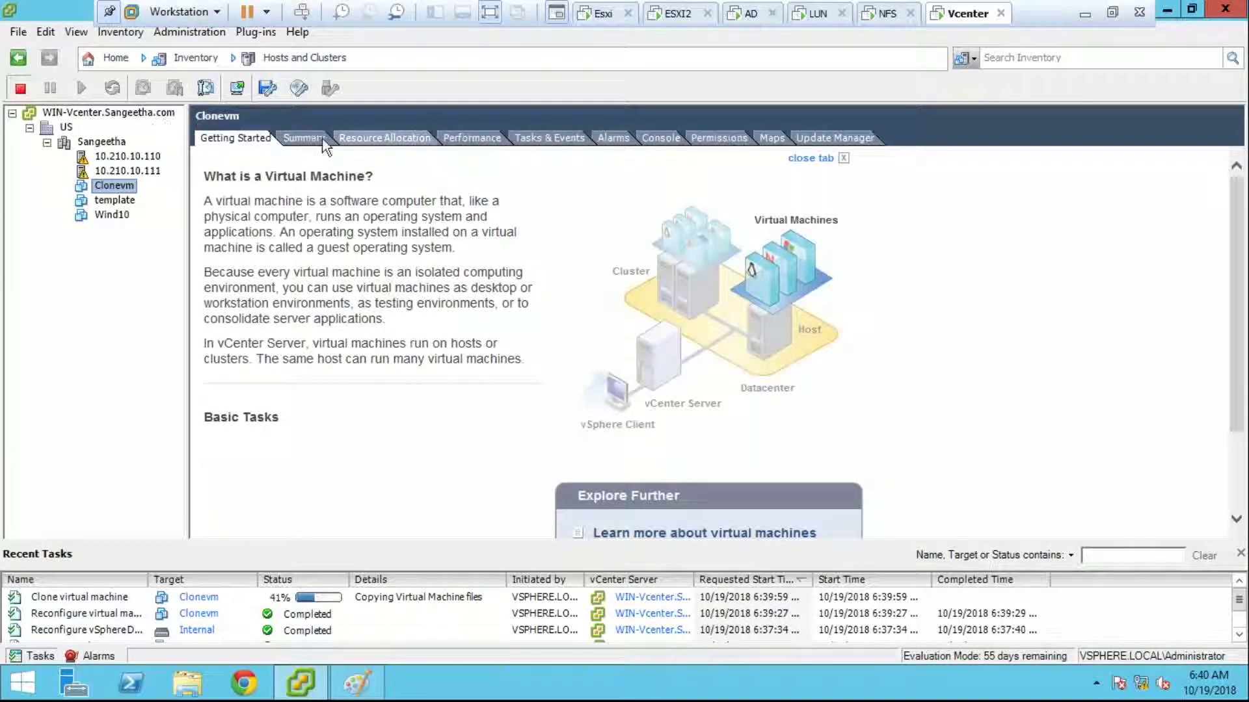
Step: In Networking inventory, widen Port group to confirm Internal's uplinks show Link Up, then go Home
left_click(232, 57)
left_click(296, 159)
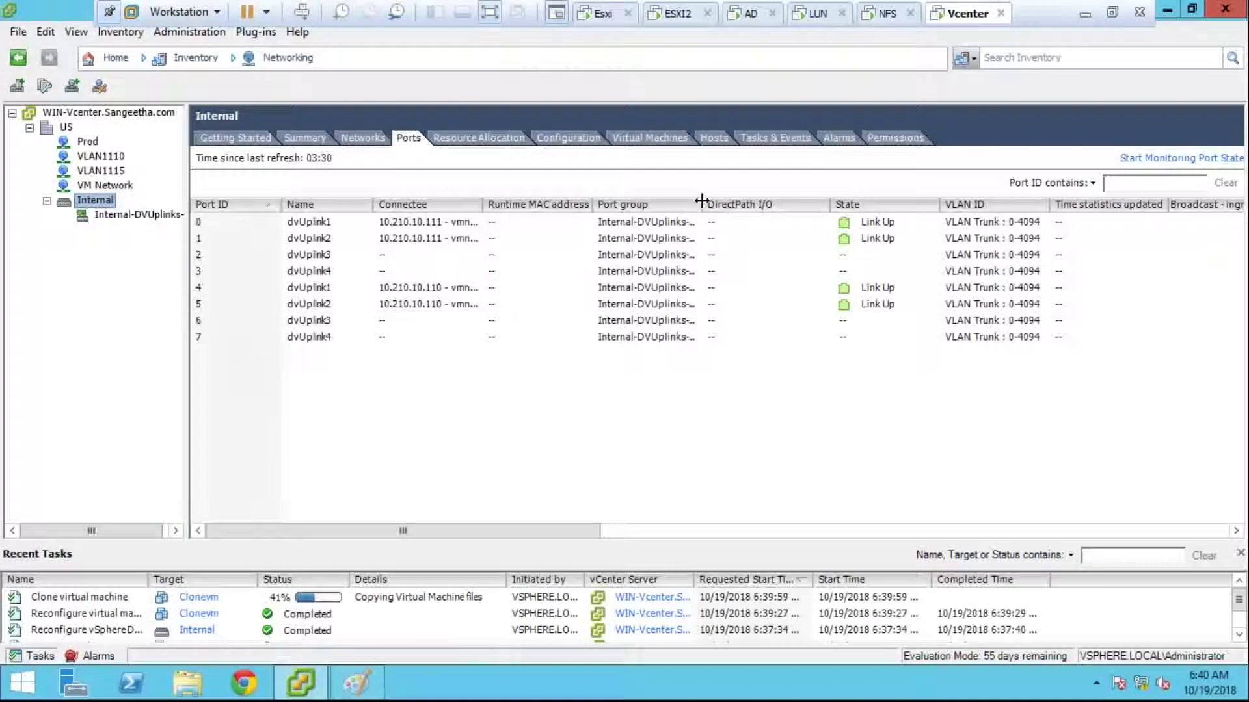
left_click_drag(702, 201, 718, 201)
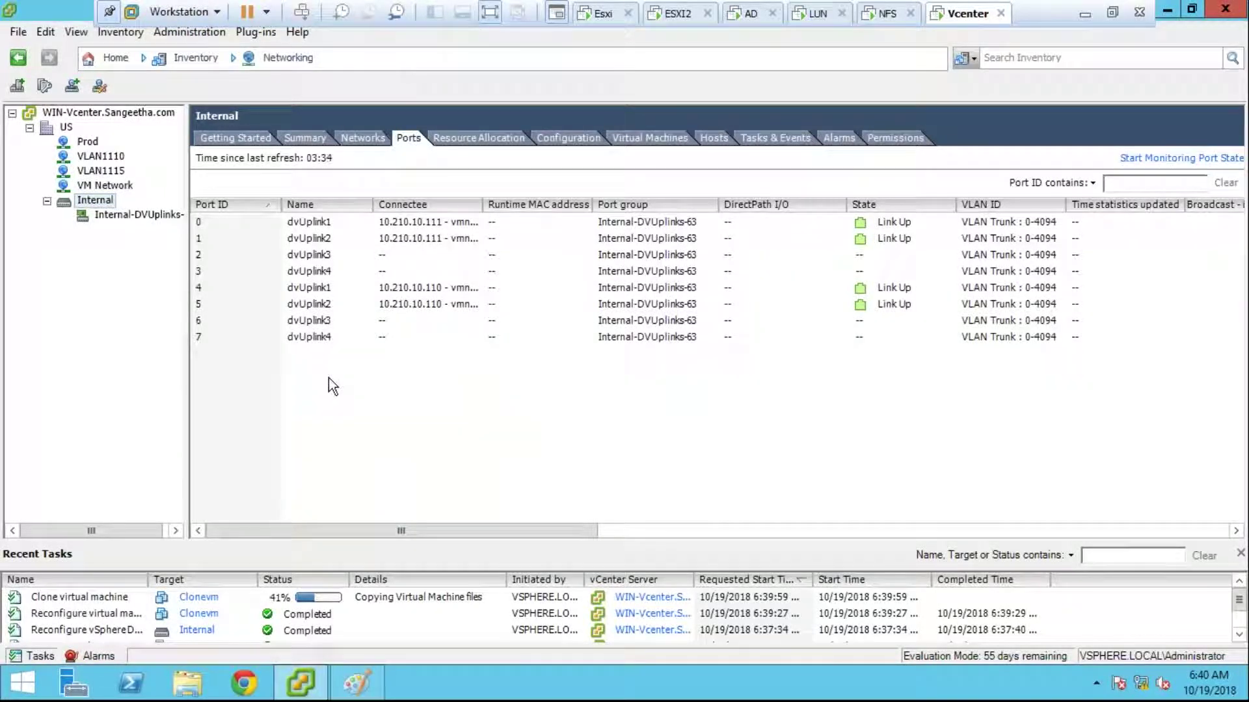
left_click(103, 60)
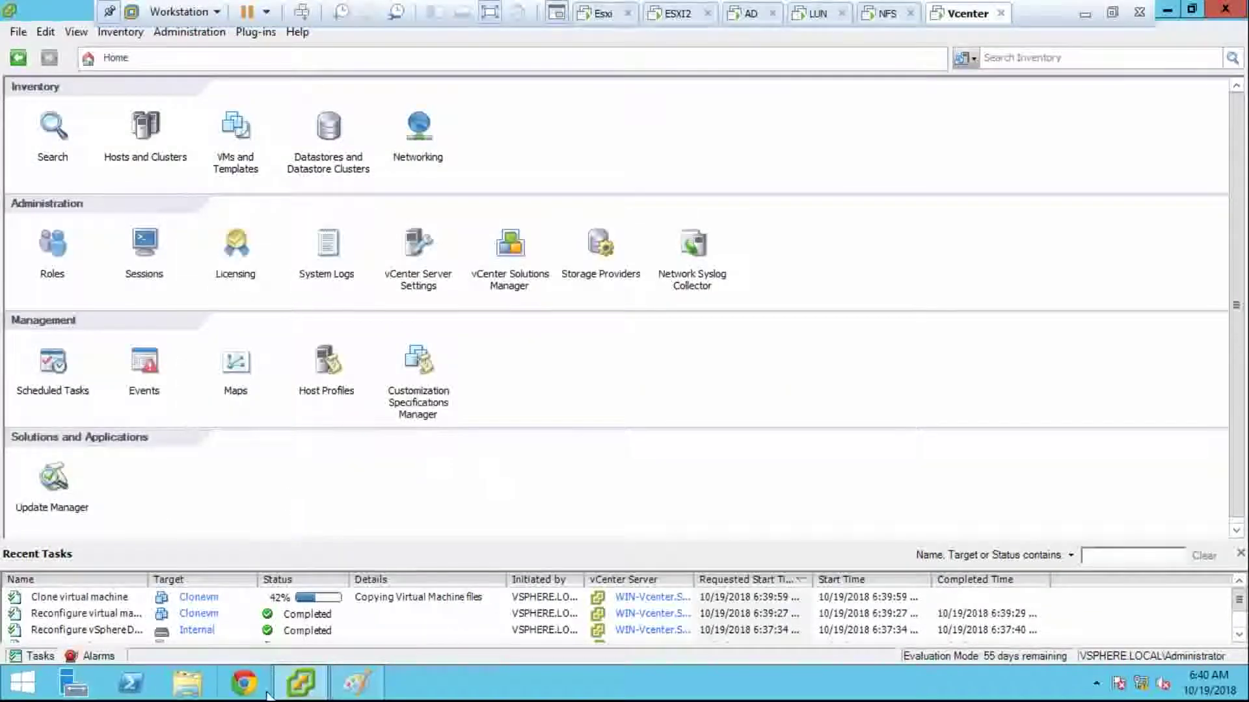
left_click(311, 692)
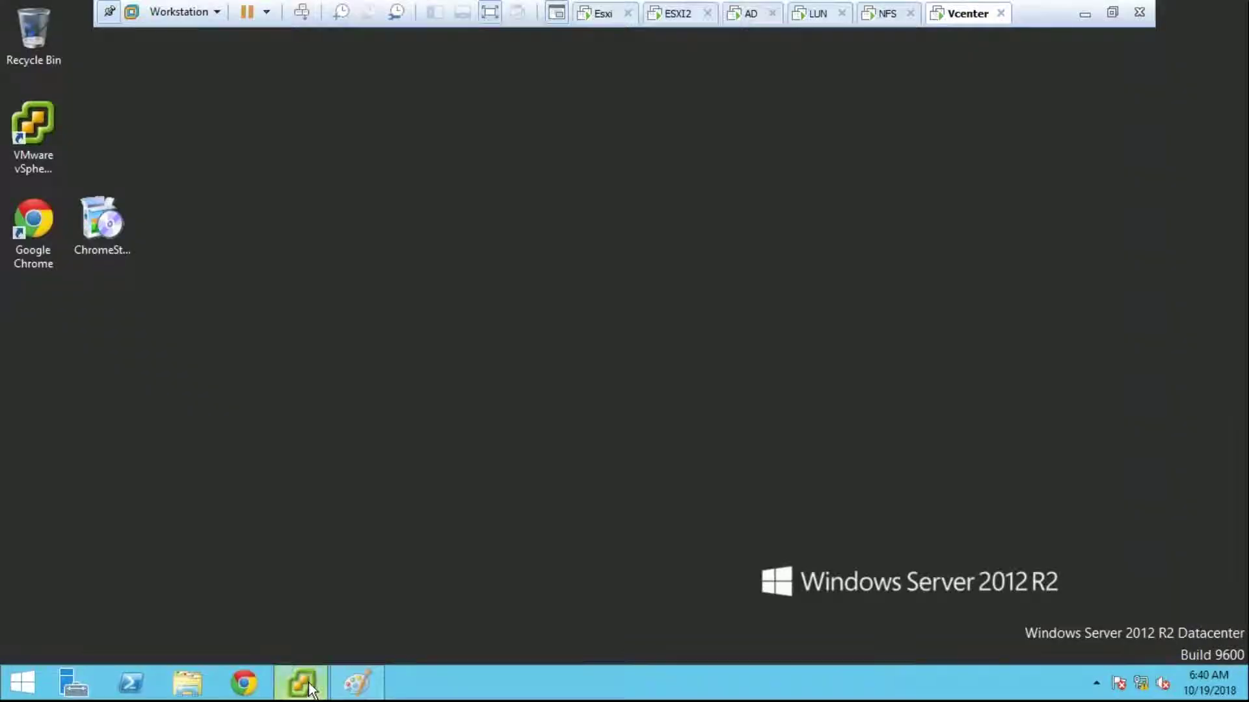
left_click(313, 688)
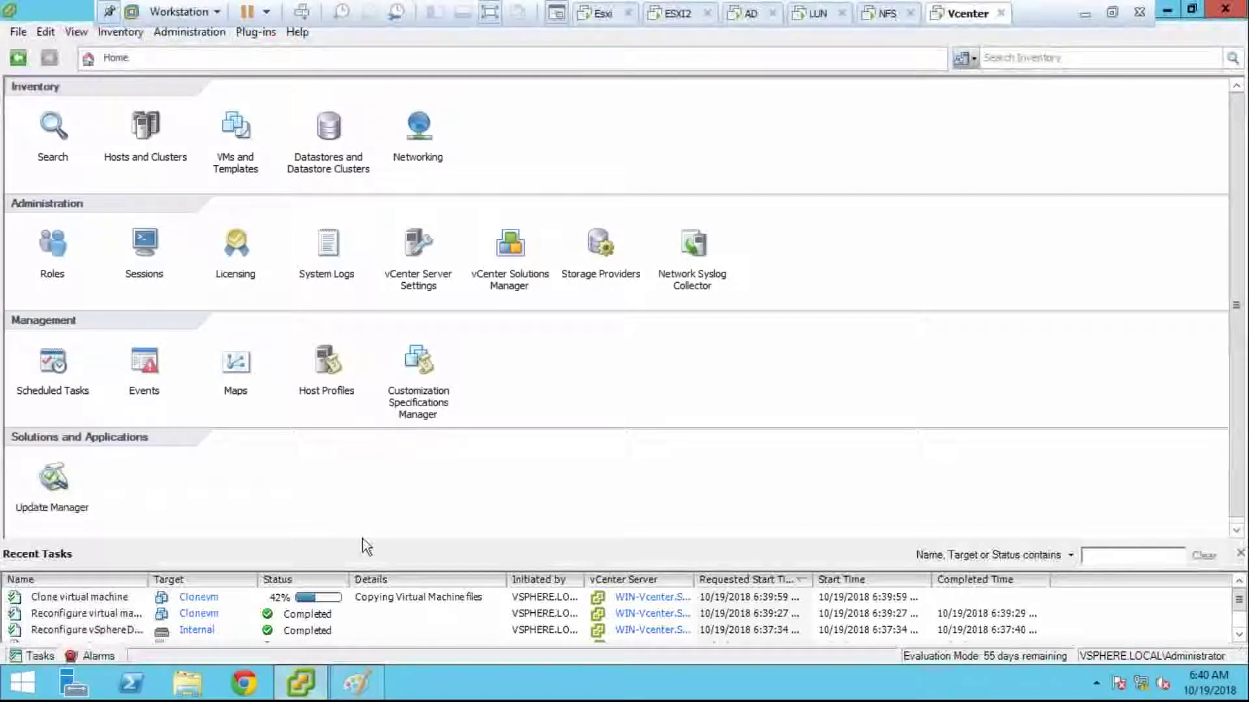
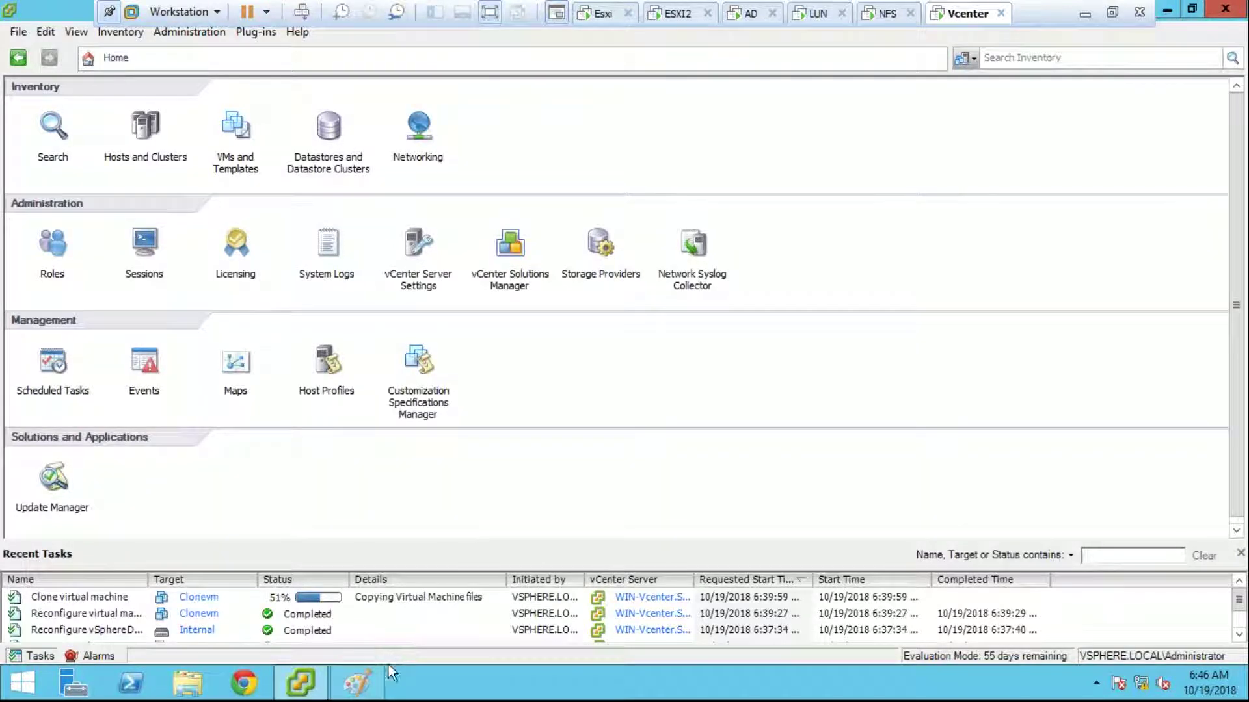
Step: Toggle Paint and the vSphere Client from the taskbar, then bring the vSphere Client back
left_click(342, 691)
left_click(342, 691)
left_click(291, 694)
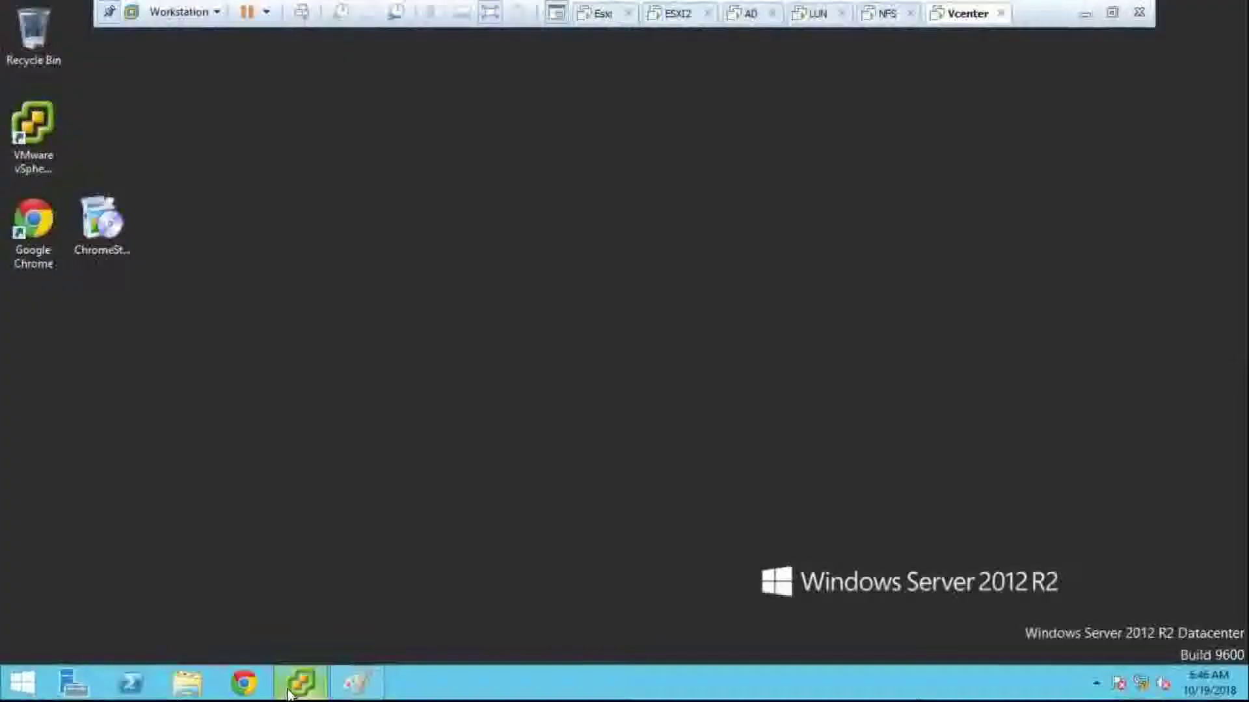
left_click(291, 694)
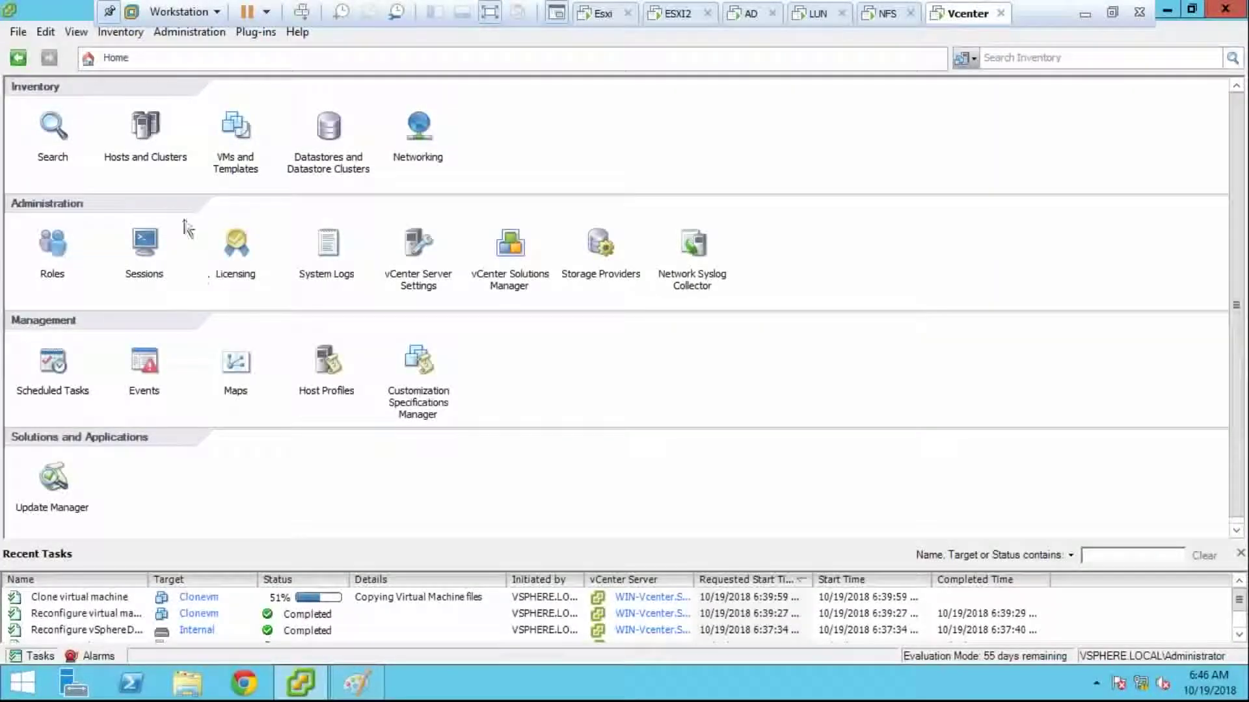
Step: Browse VMs and Templates under the US datacenter, then return to Hosts and Clusters showing Clonevm
left_click(145, 126)
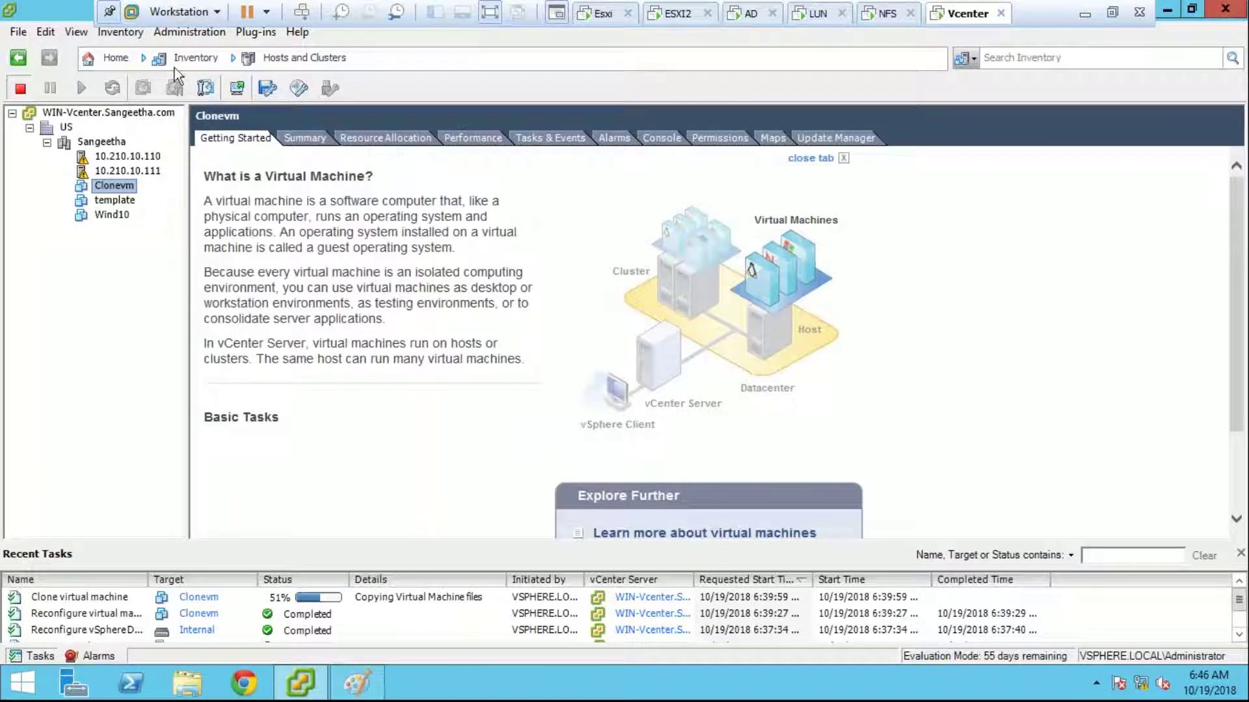
left_click(286, 58)
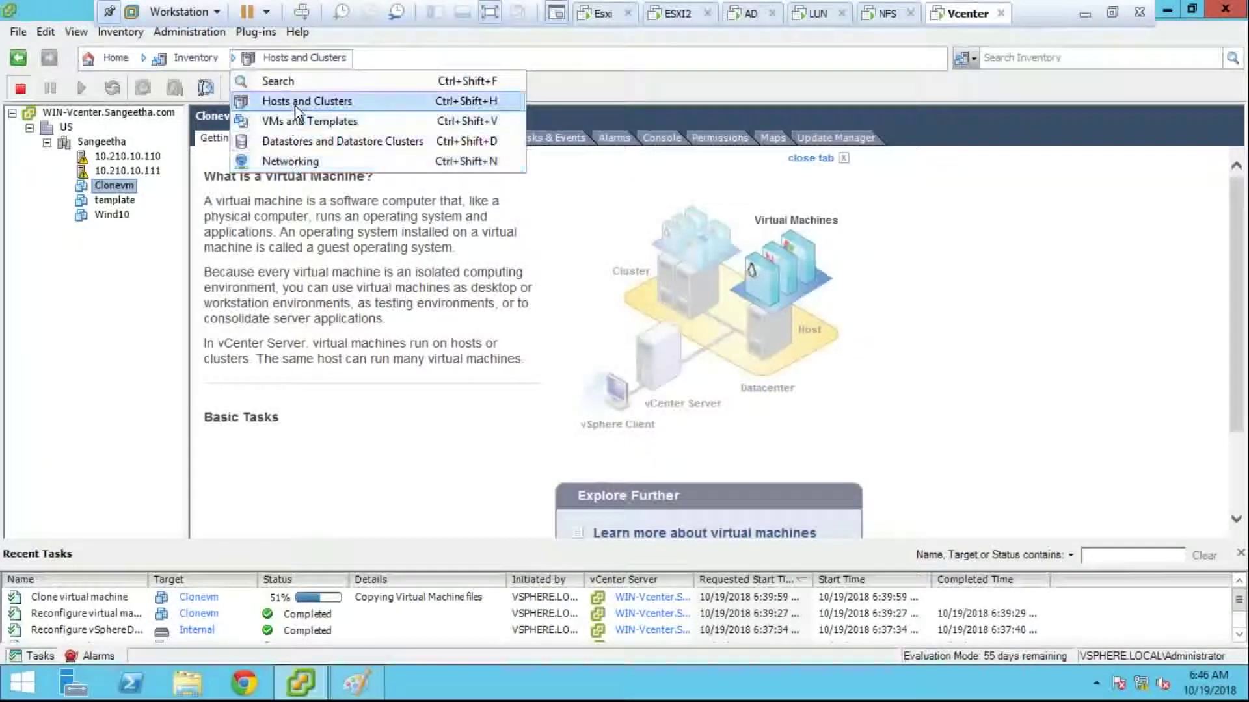
left_click(303, 121)
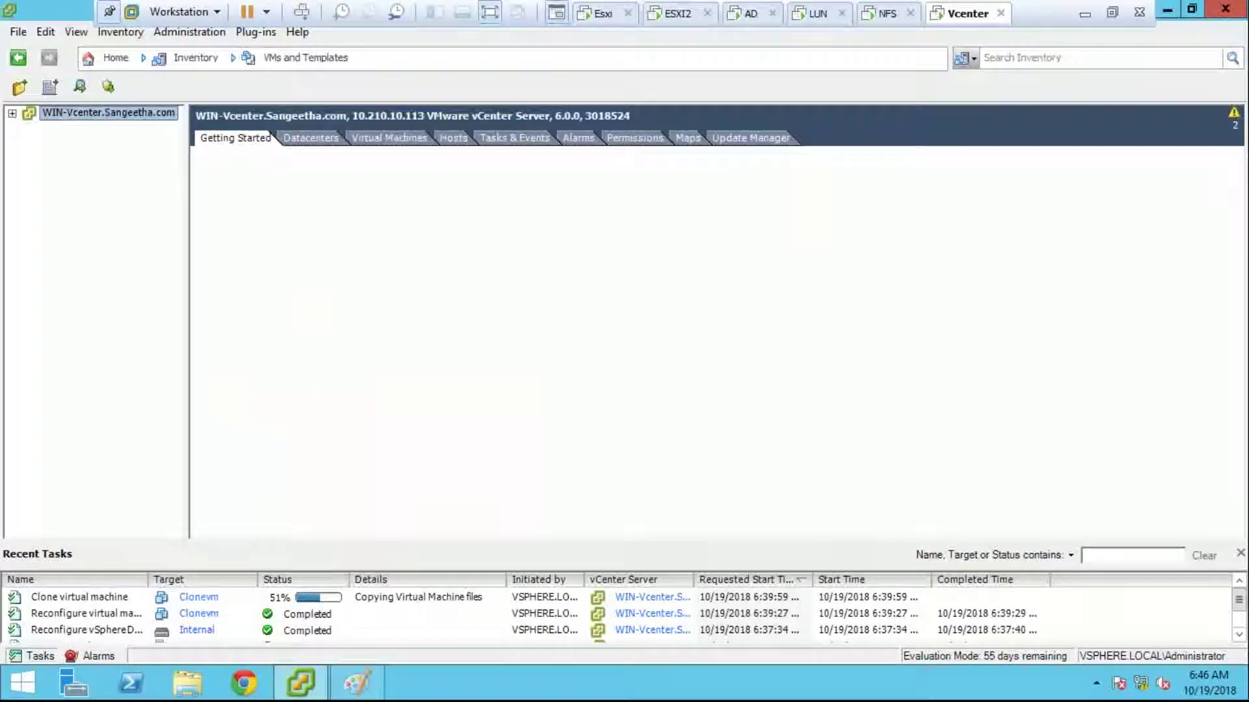
double_click(46, 128)
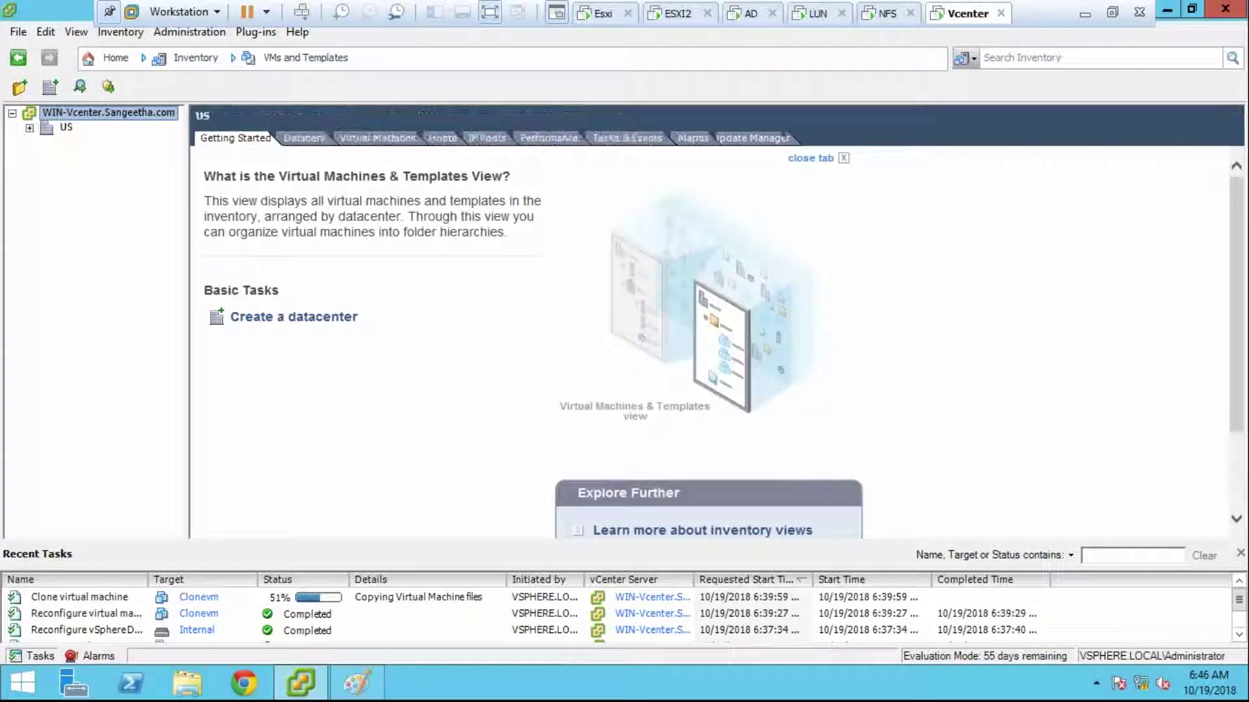
left_click(46, 142)
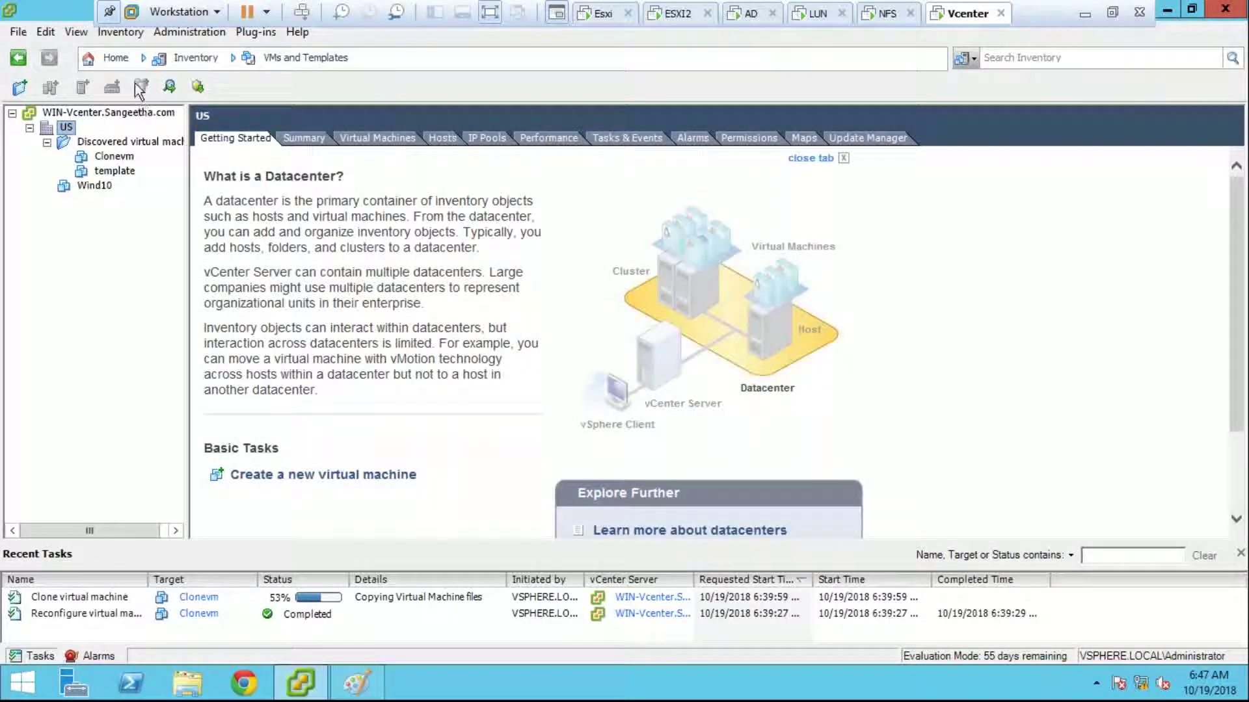
left_click(116, 57)
left_click(145, 128)
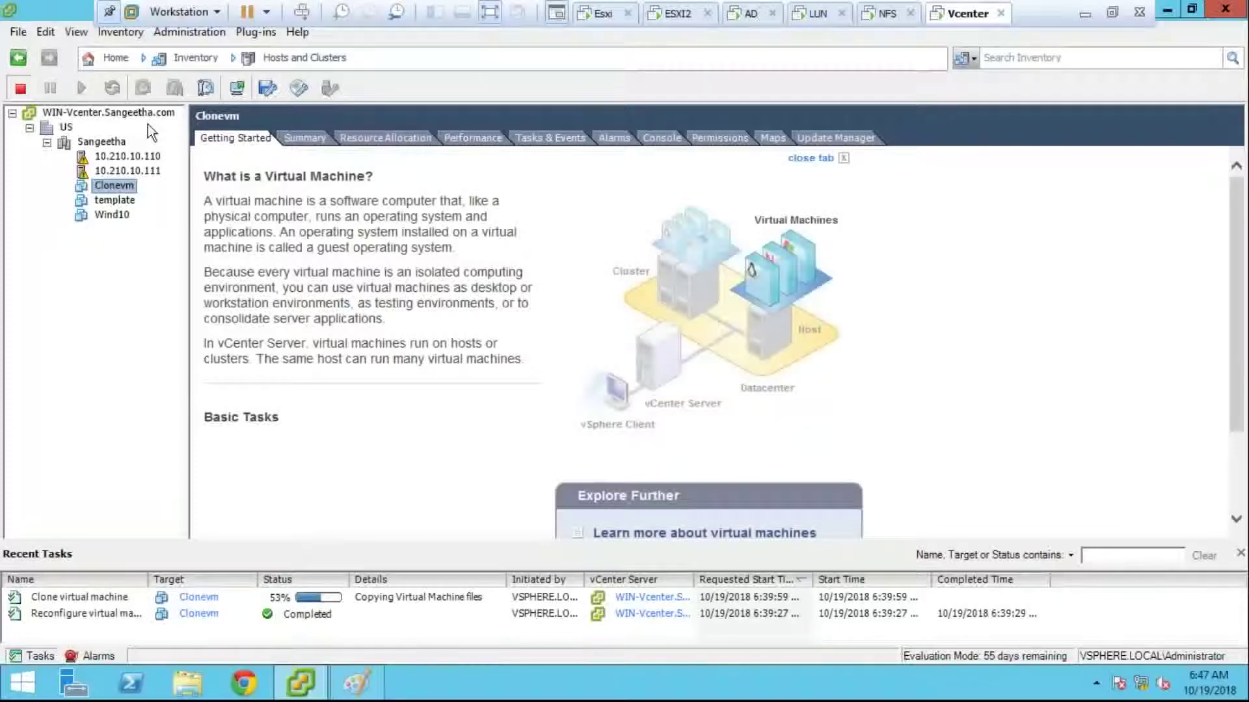
Step: Restore the vSphere Client, return to Home, and select the Clone virtual machine task
left_click(305, 683)
left_click(307, 683)
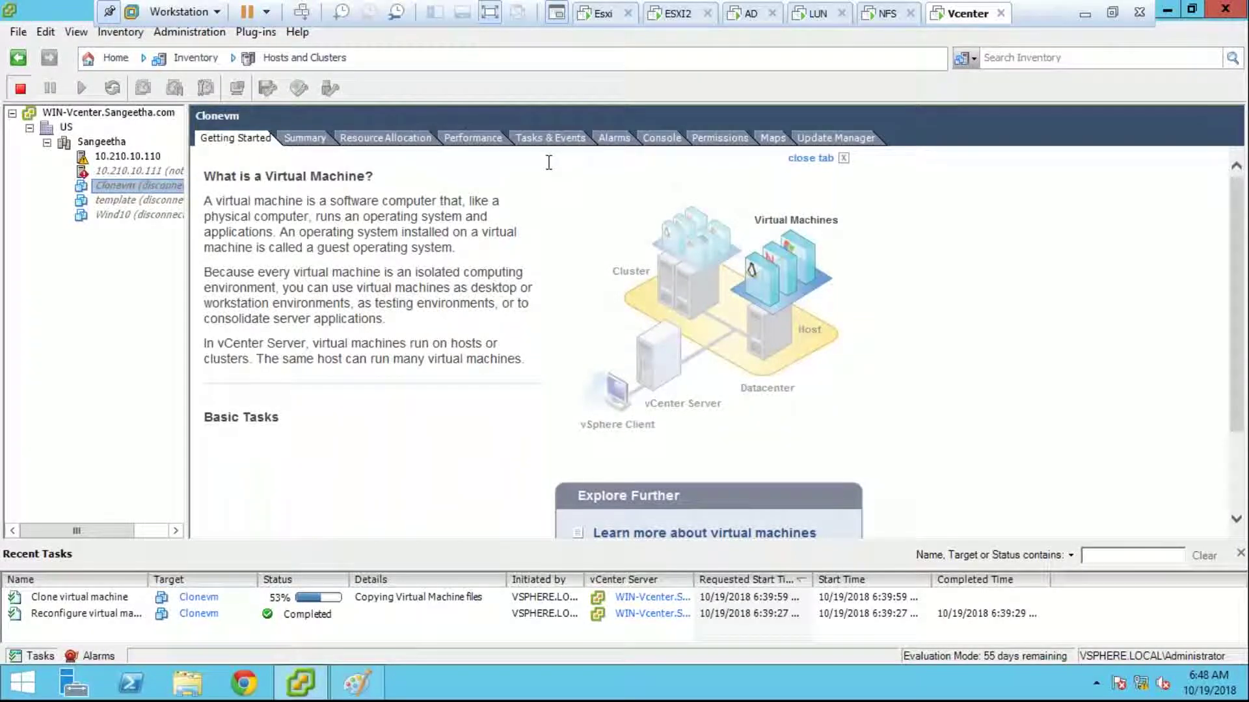
left_click(115, 58)
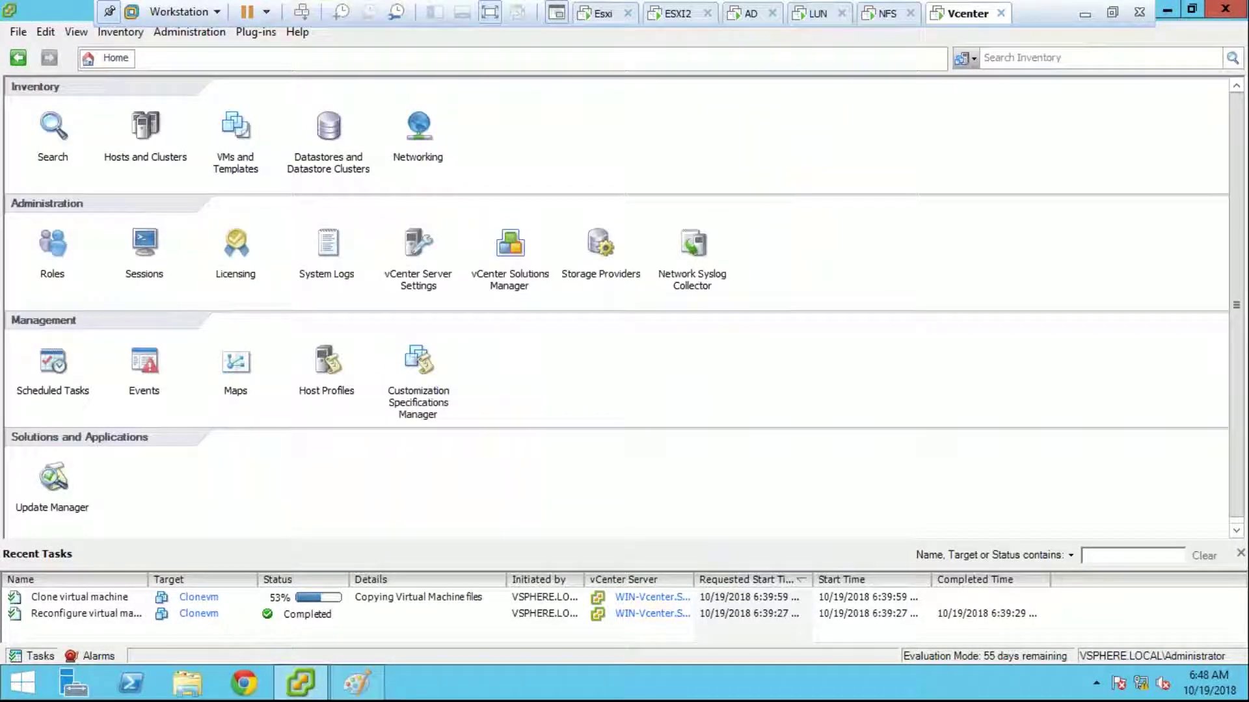
left_click(266, 596)
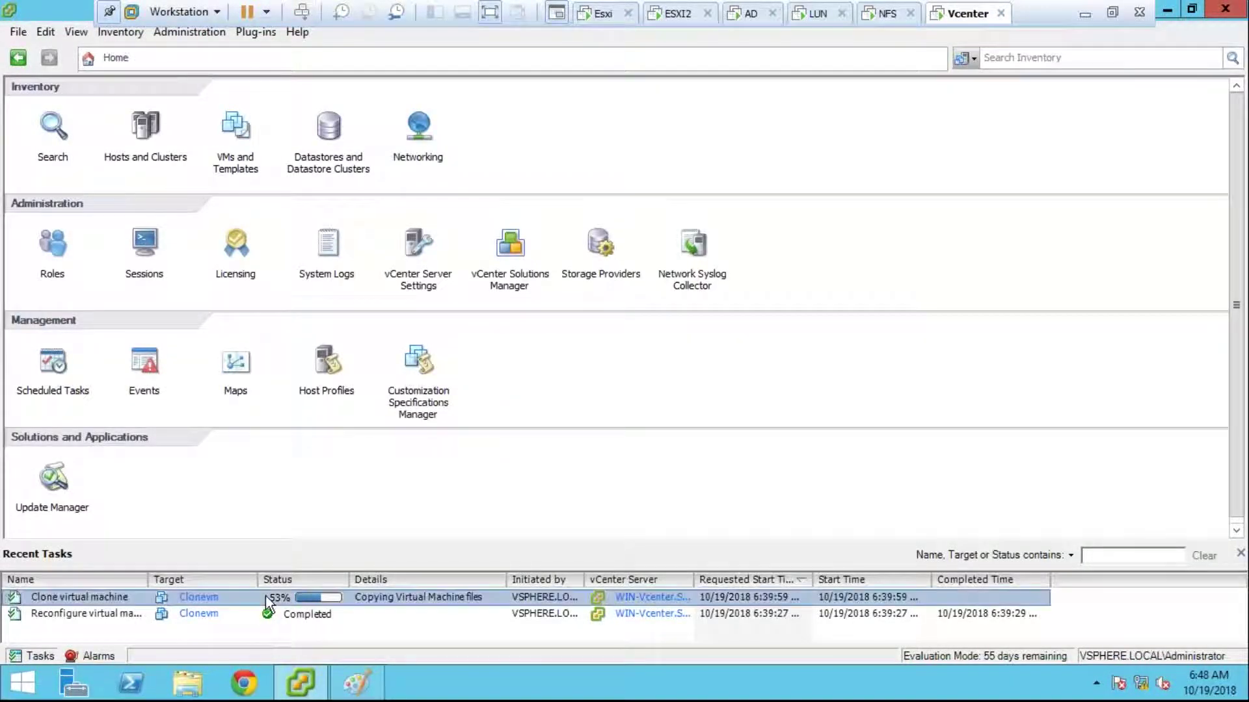
Step: Cancel the stalled Clone virtual machine task for Clonevm
right_click(265, 596)
left_click(291, 606)
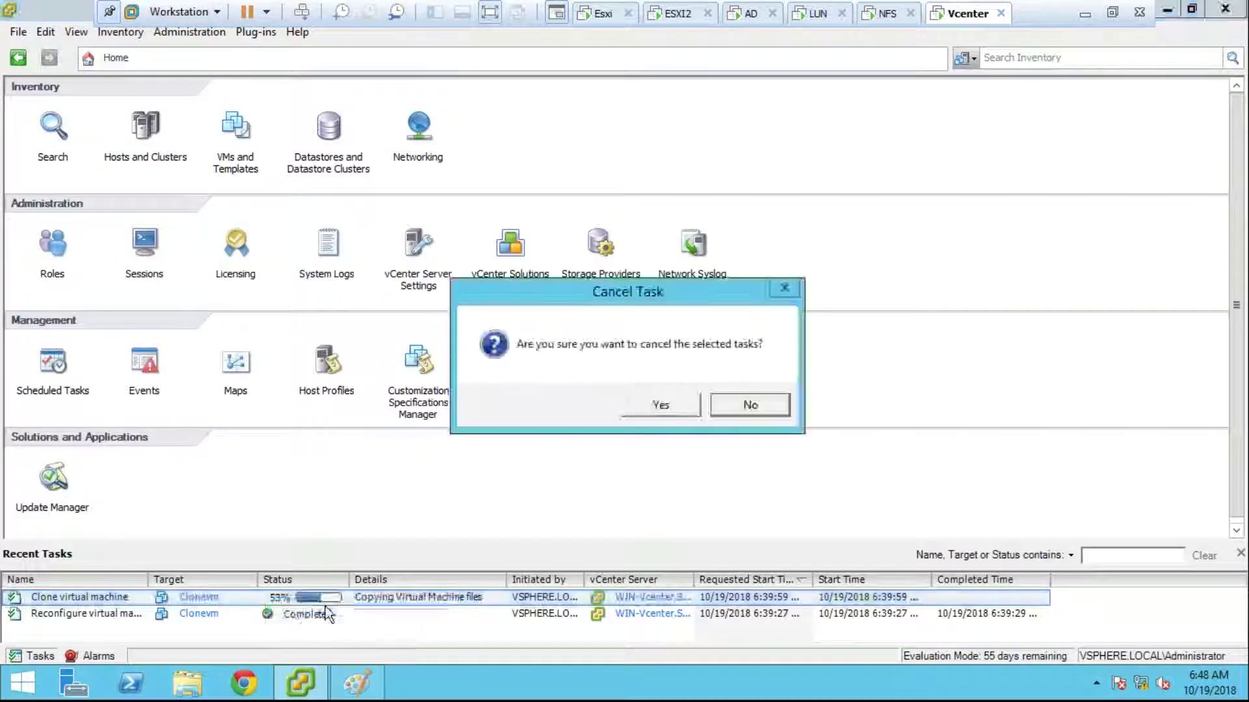
left_click(628, 403)
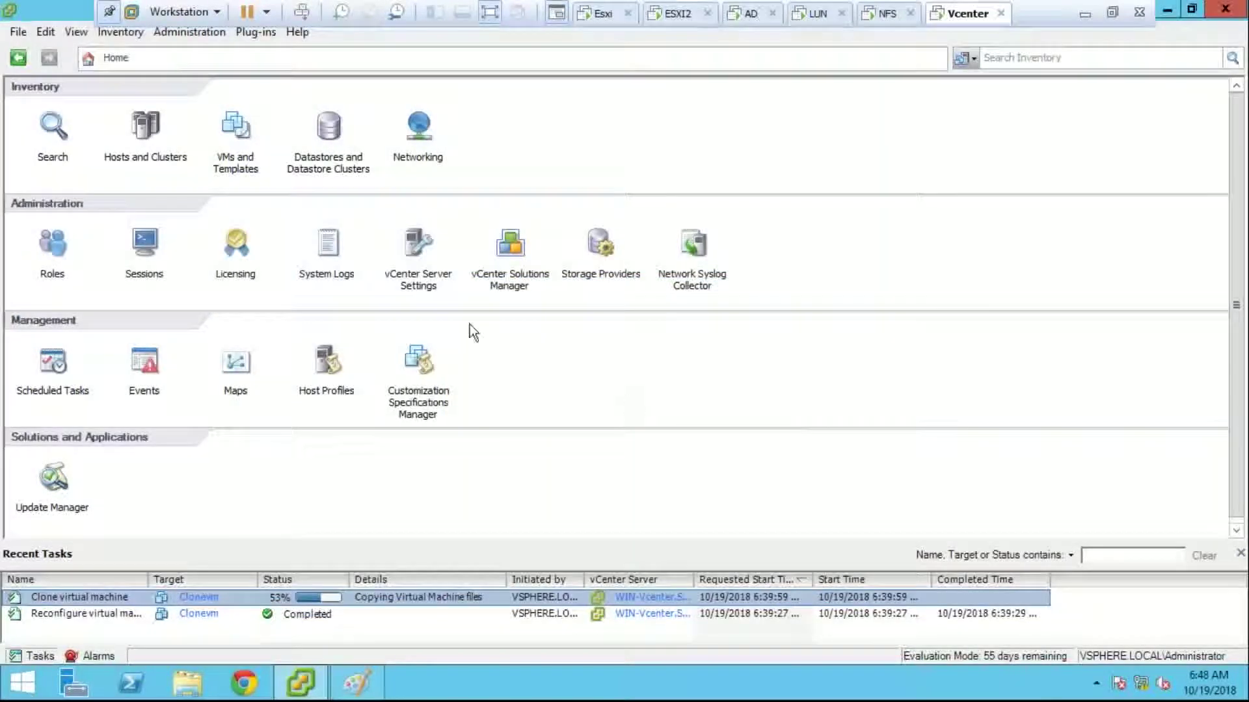
Step: In Hosts and Clusters, start reconnecting host 10.210.10.111
left_click(144, 132)
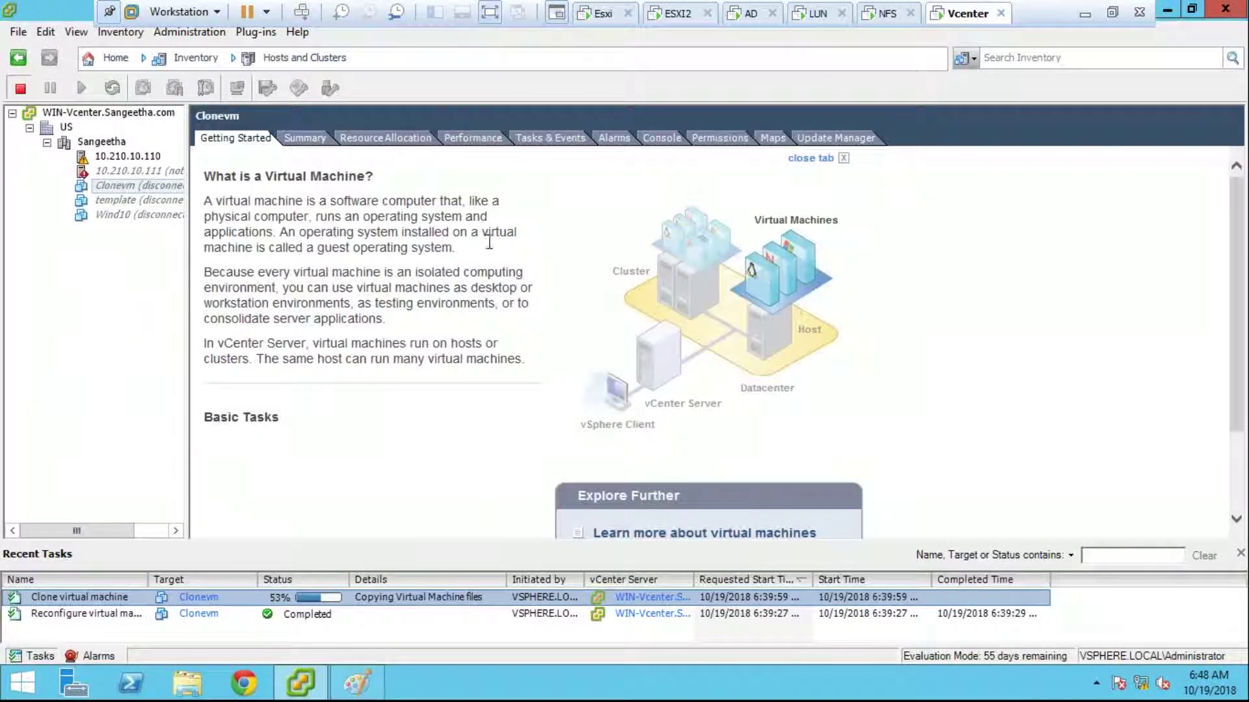
left_click(116, 58)
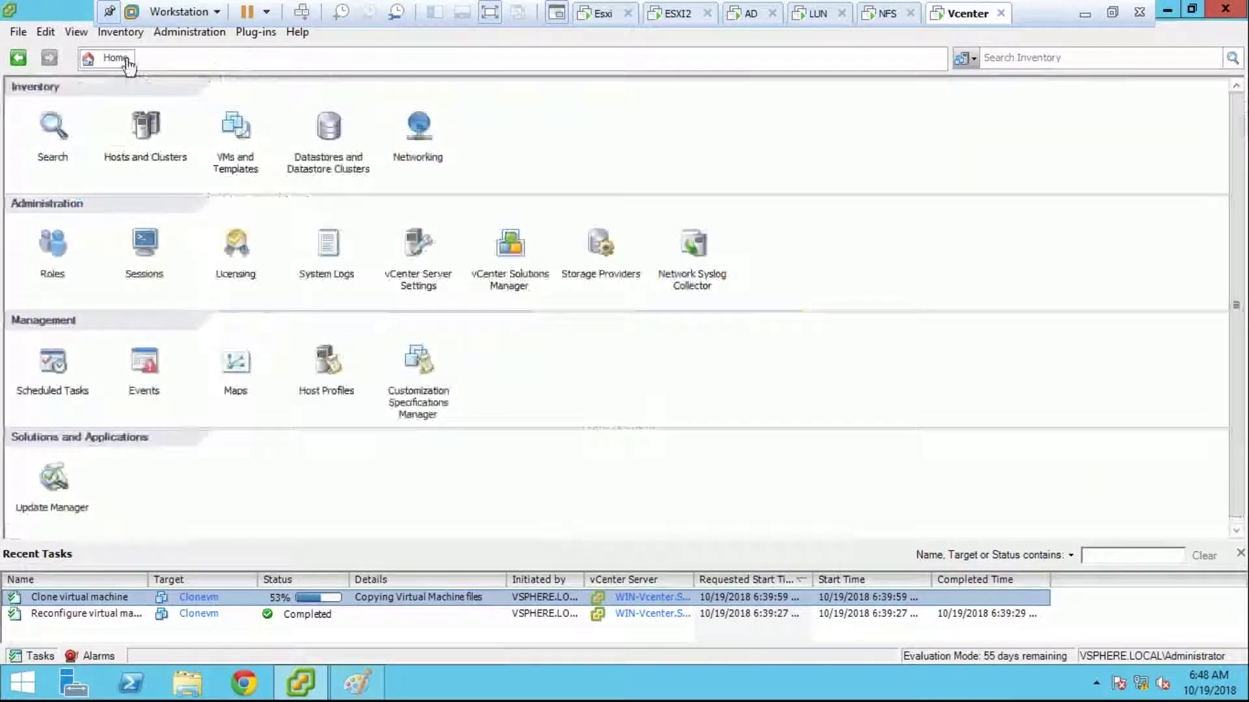
left_click(145, 130)
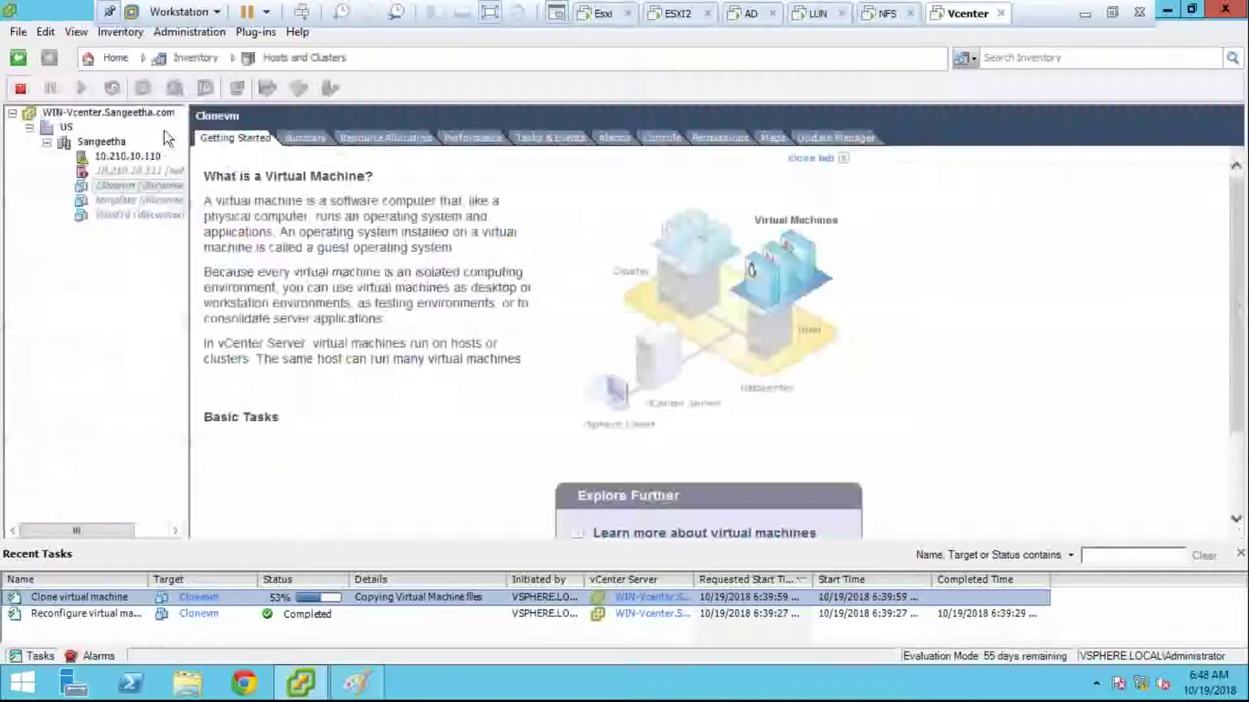
right_click(161, 170)
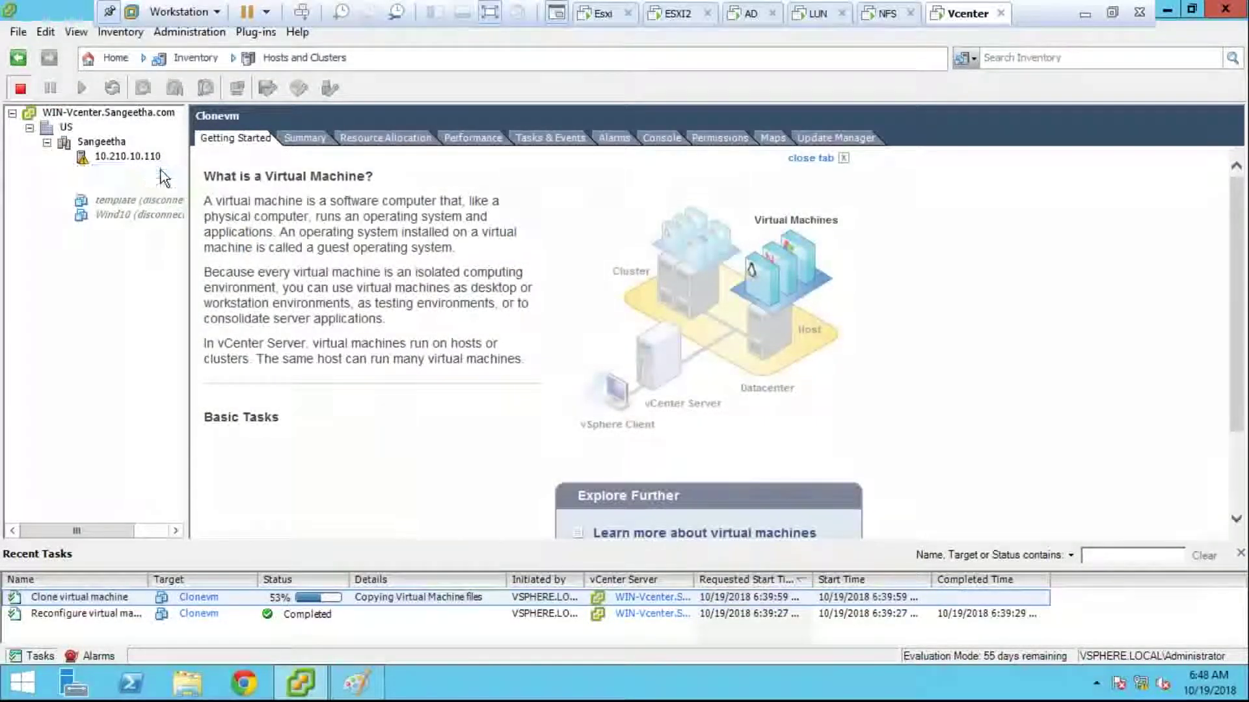
left_click(364, 241)
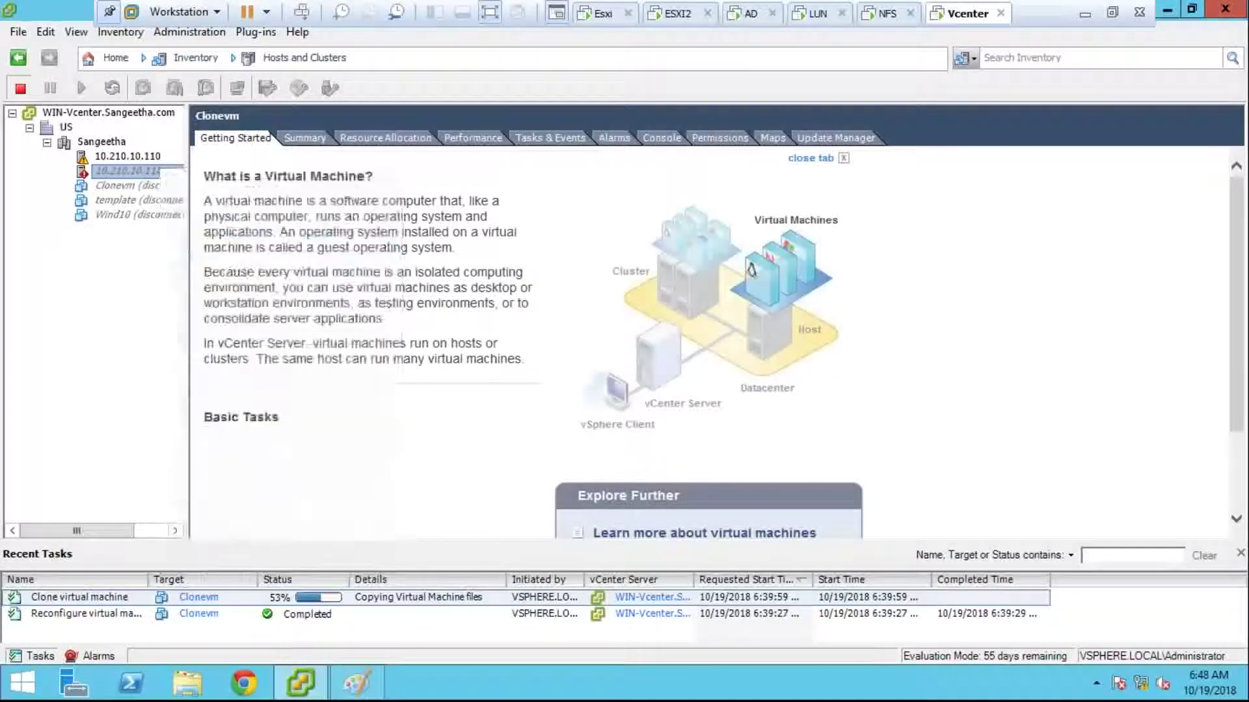
left_click(689, 426)
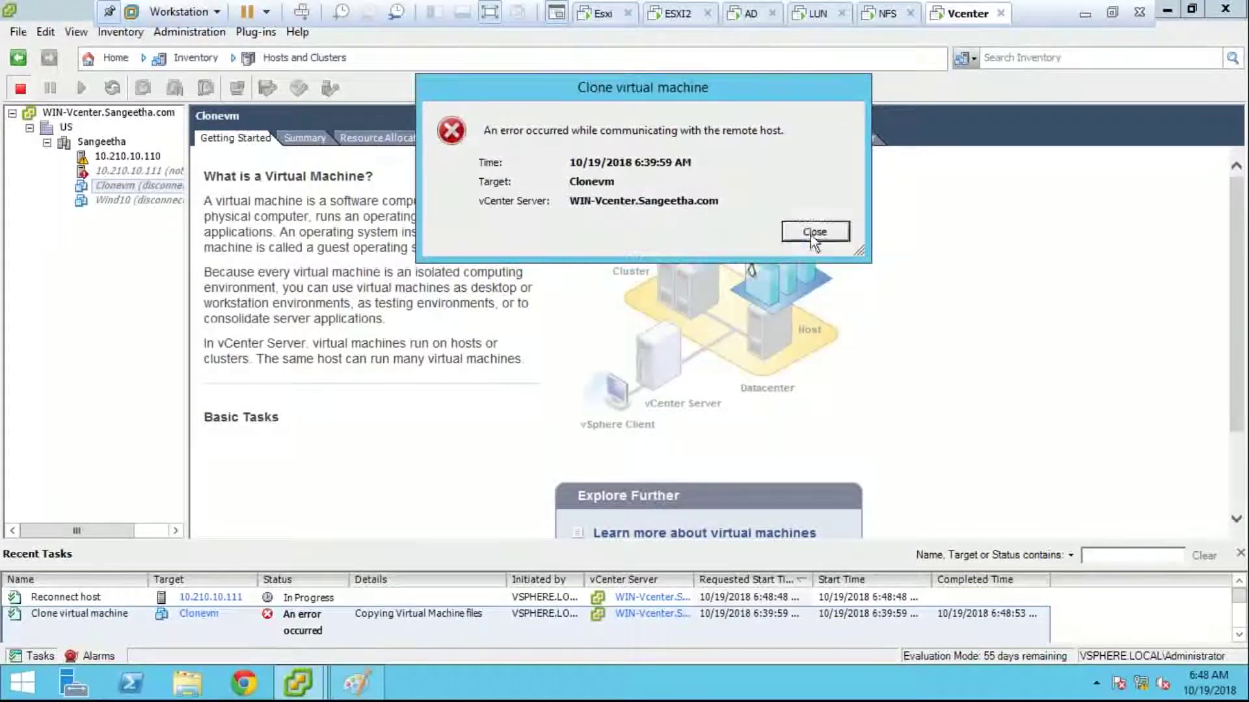
Step: Close the clone error and view host 10.210.10.111's networking configuration in Hosts and Clusters
left_click(814, 232)
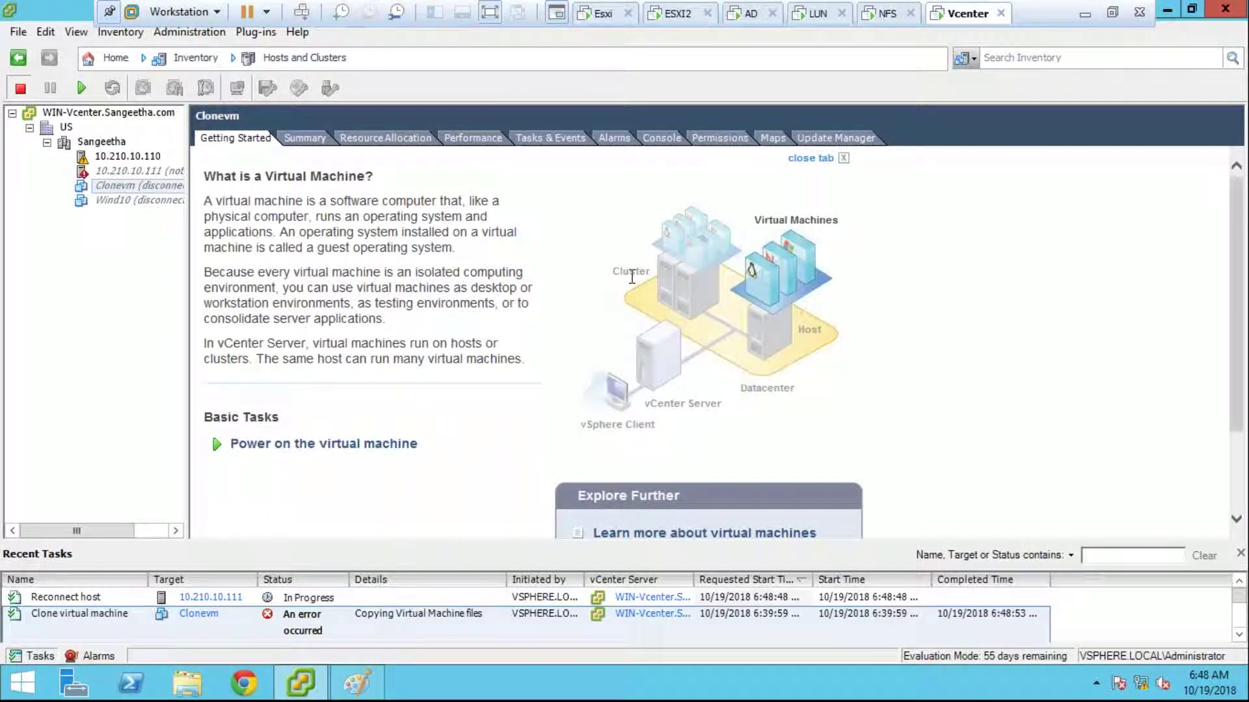
left_click(116, 58)
left_click(153, 124)
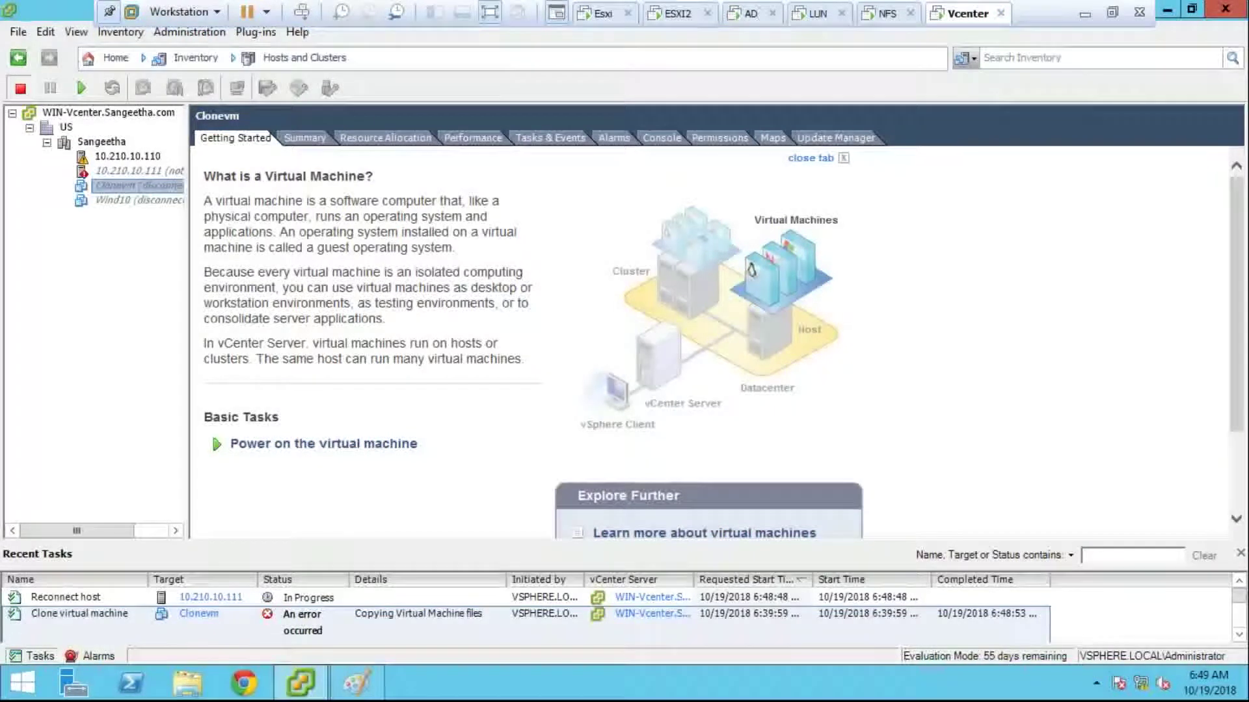
left_click(149, 169)
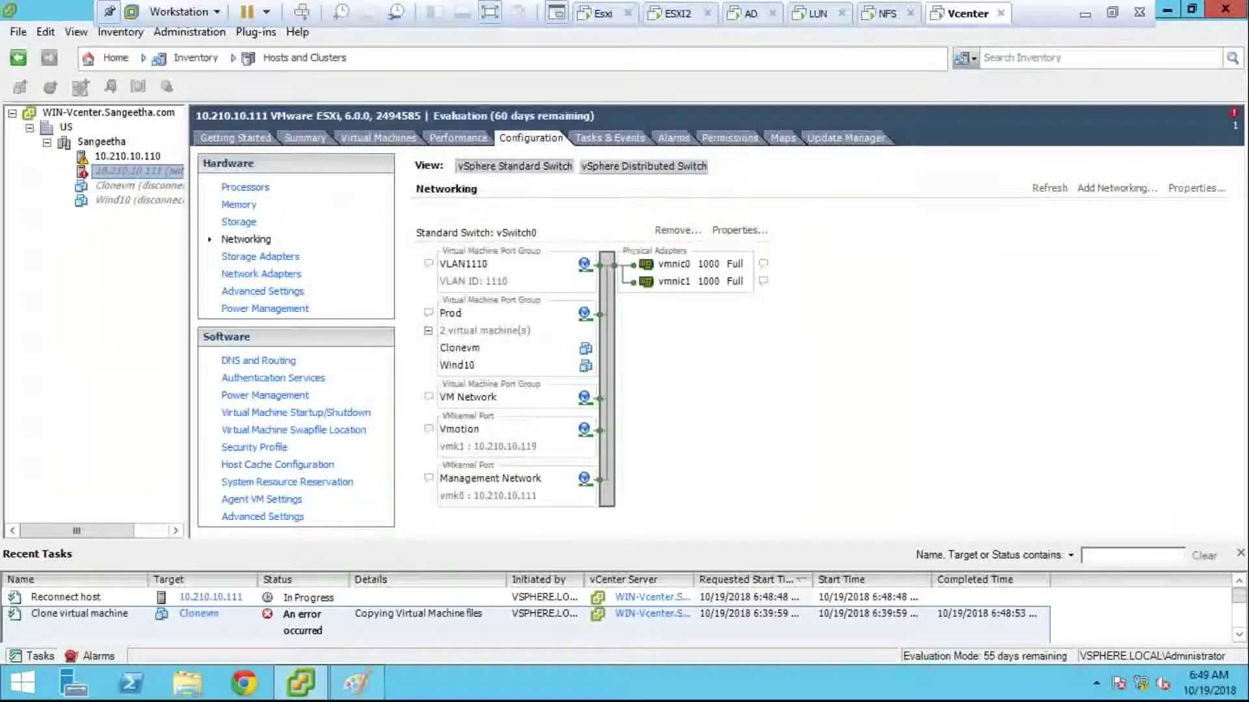
Step: Retry connecting host 10.210.10.111, entering user root and the host password
right_click(143, 170)
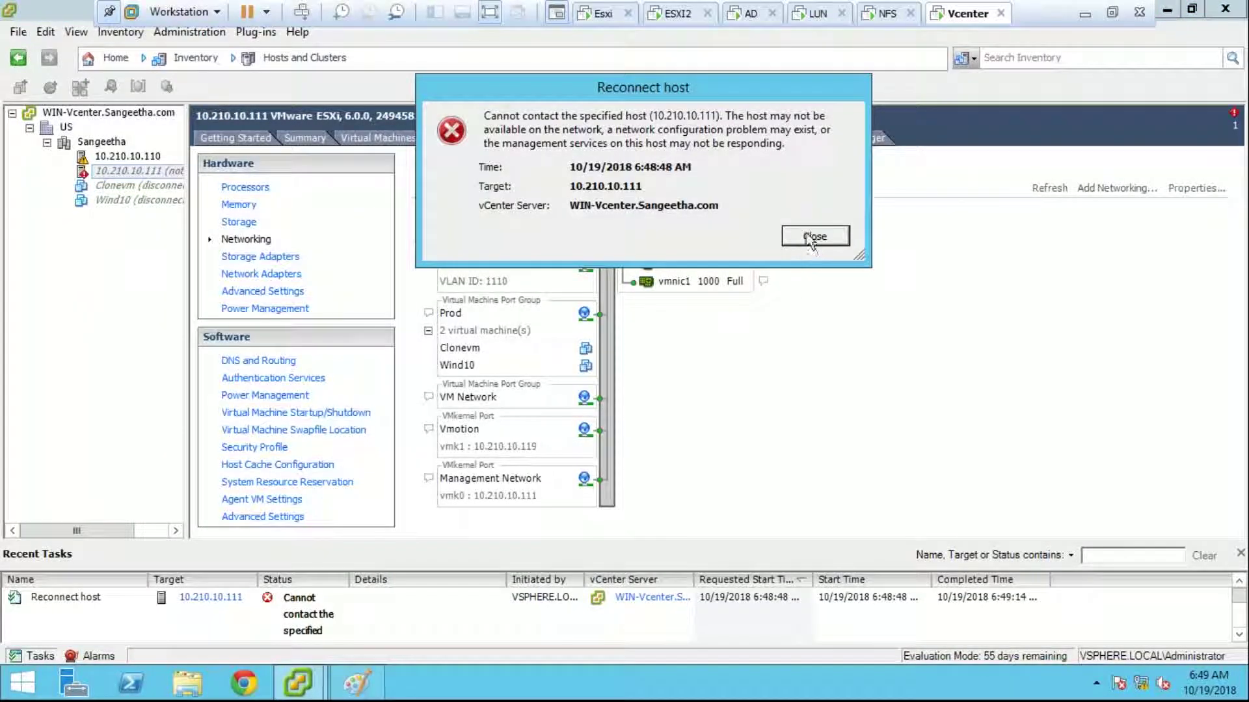
left_click(813, 236)
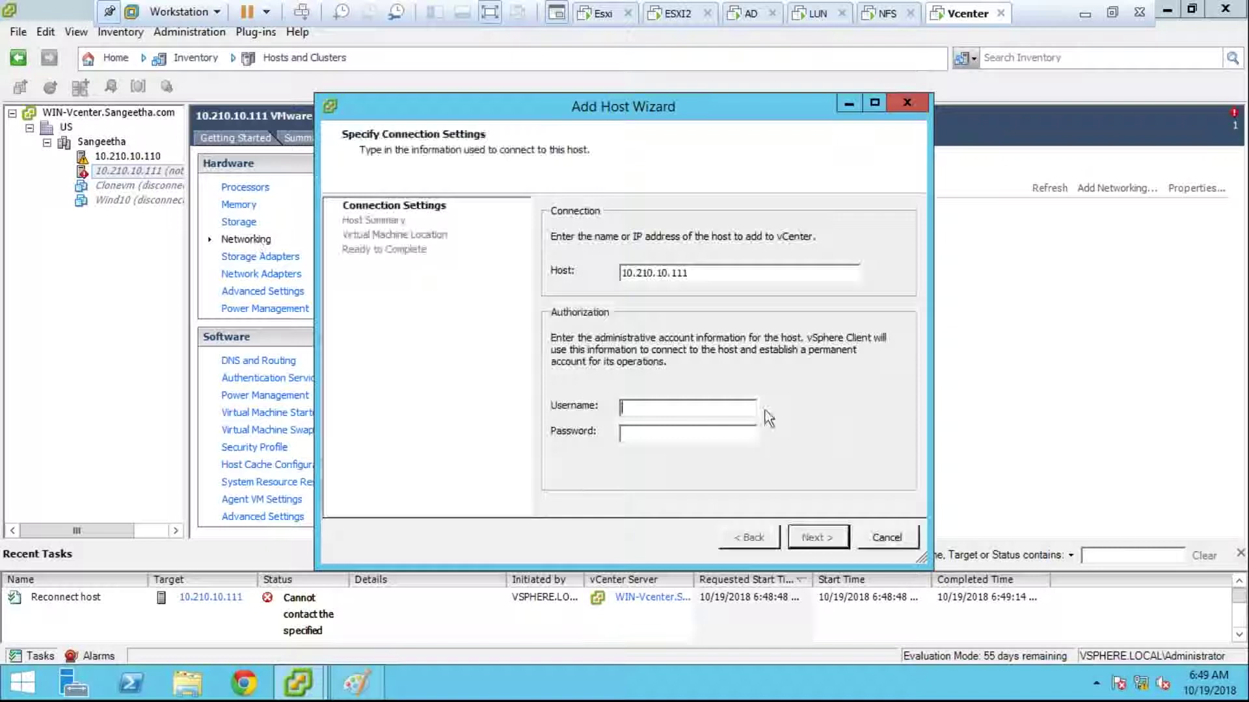
type("root")
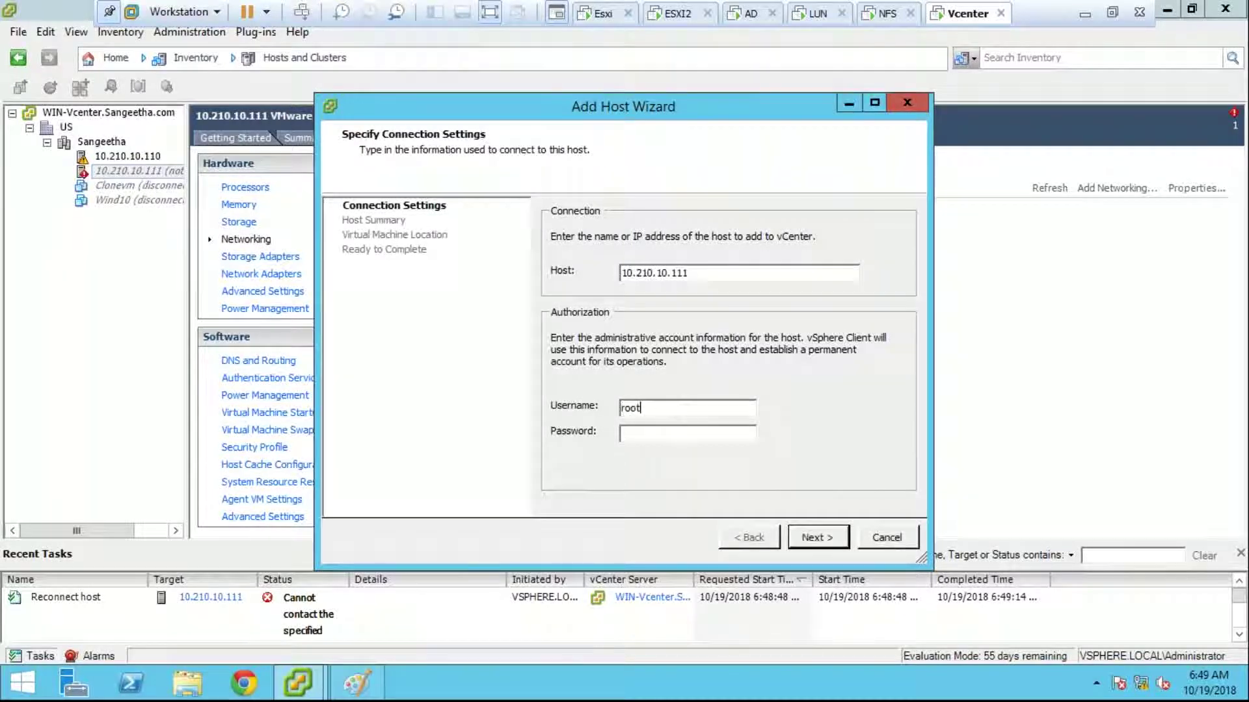
key("Tab")
type("*********")
key("Return")
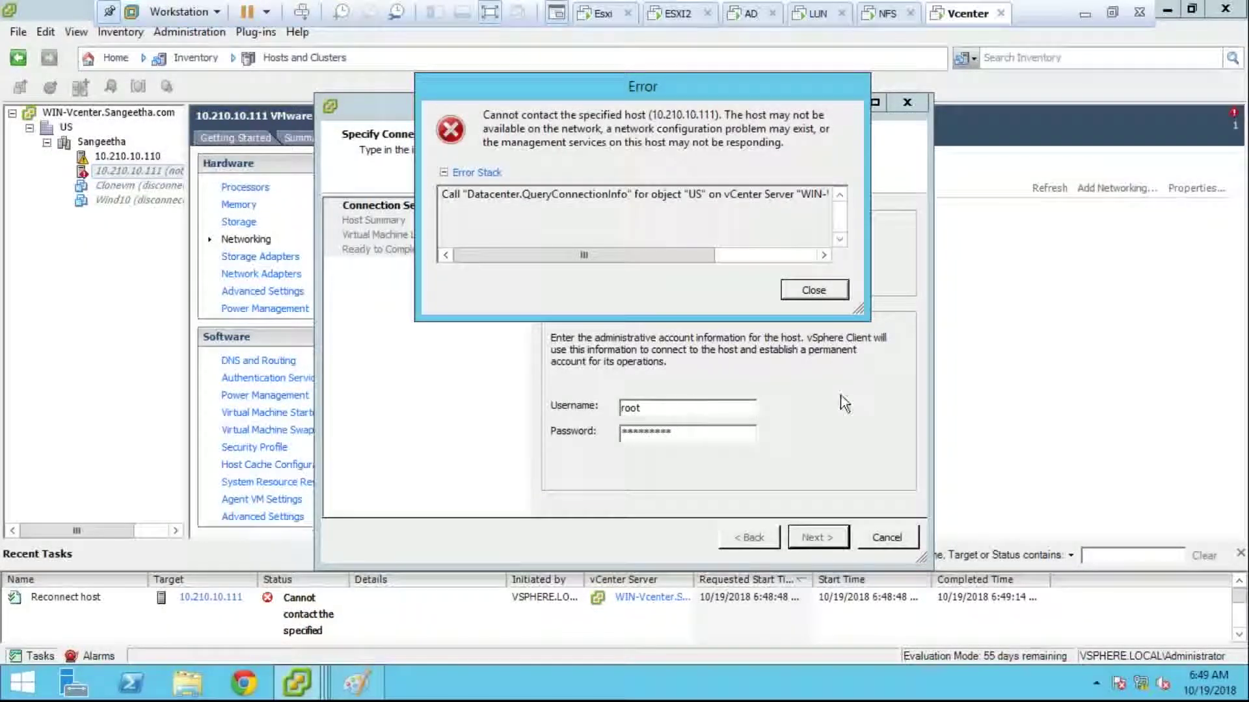
Step: Dismiss the cannot-contact-host error, close the Add Host Wizard, and exit the vSphere Client
left_click(813, 294)
left_click(838, 538)
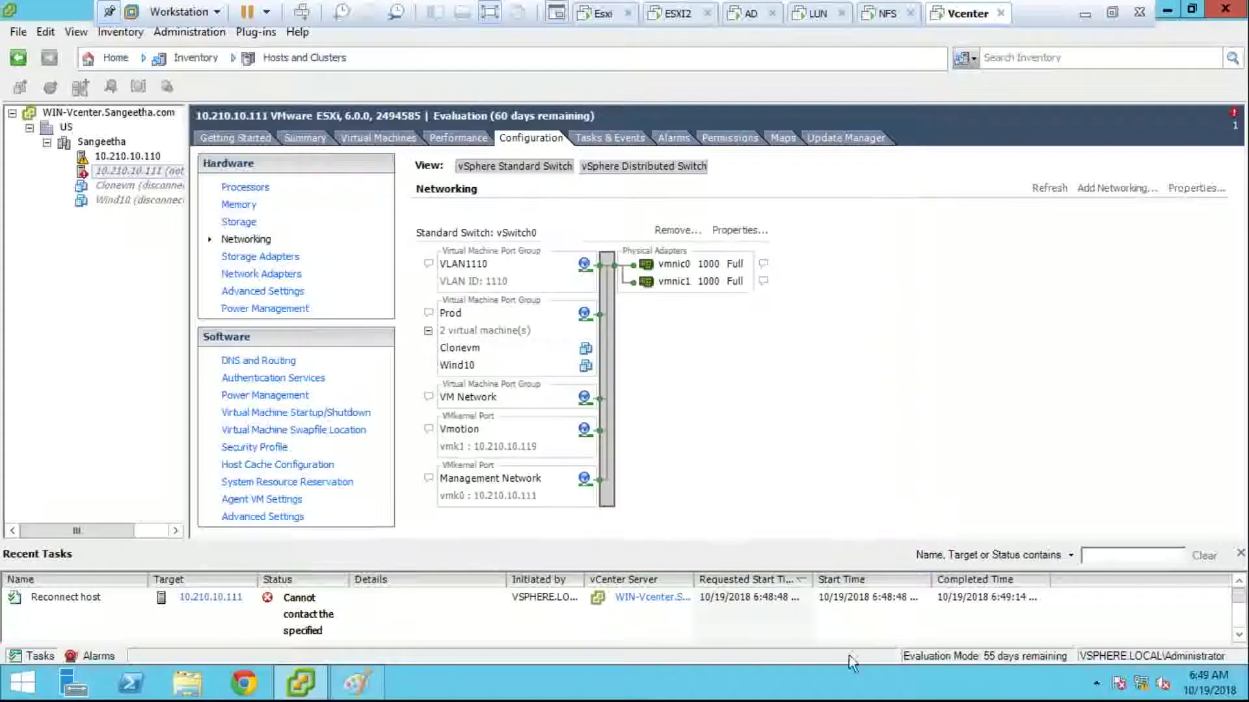
left_click(1211, 17)
Step: Refresh the desktop and relaunch the vSphere Client
right_click(498, 161)
left_click(514, 206)
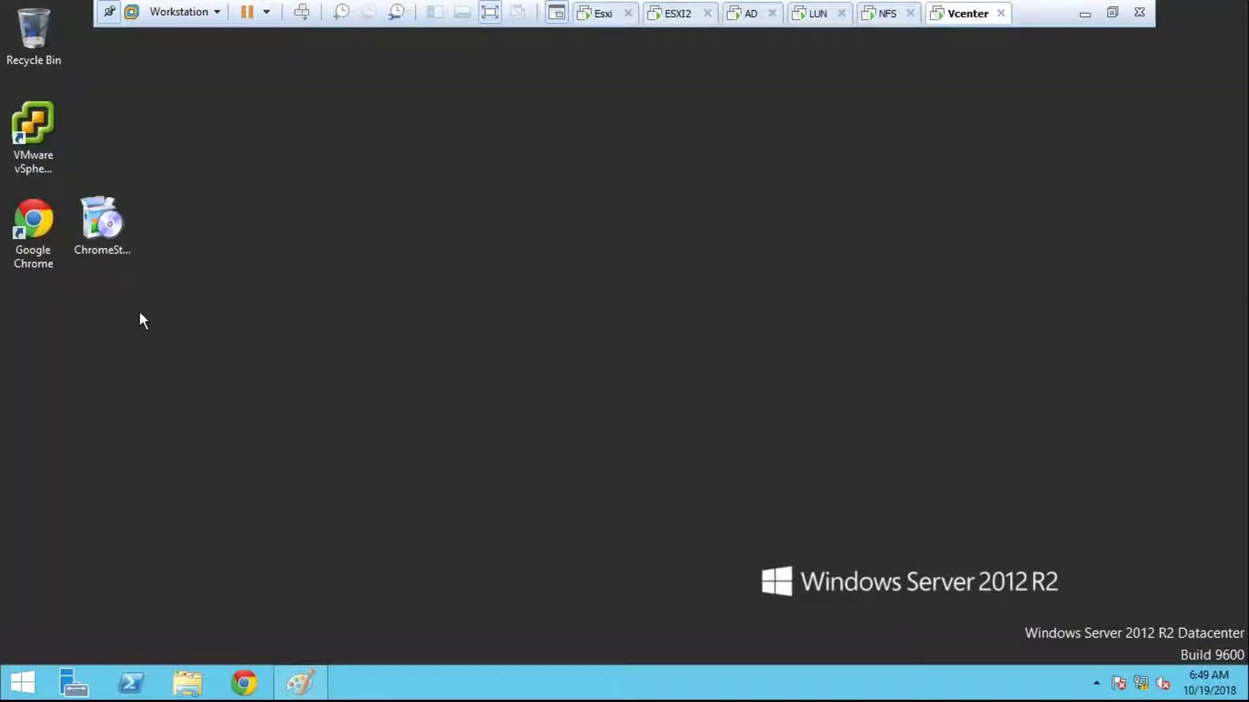
double_click(33, 140)
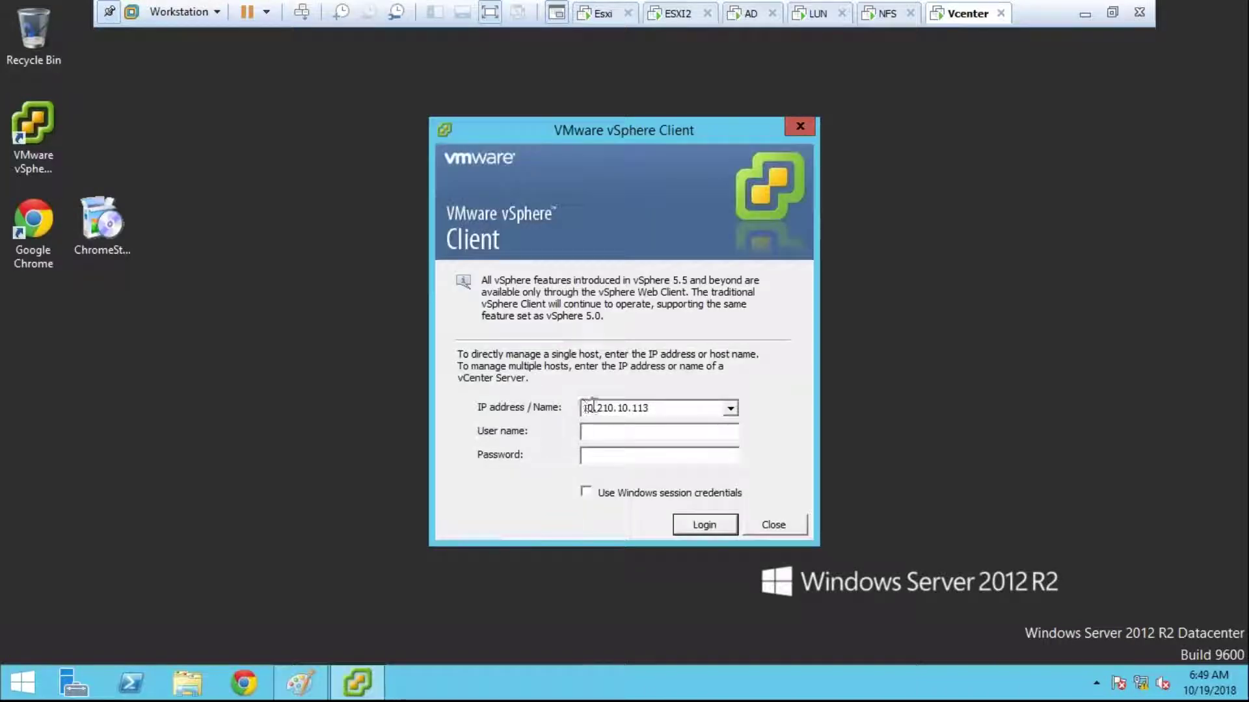
Step: Open the Windows services console via Run, review the services list, and close it
right_click(13, 682)
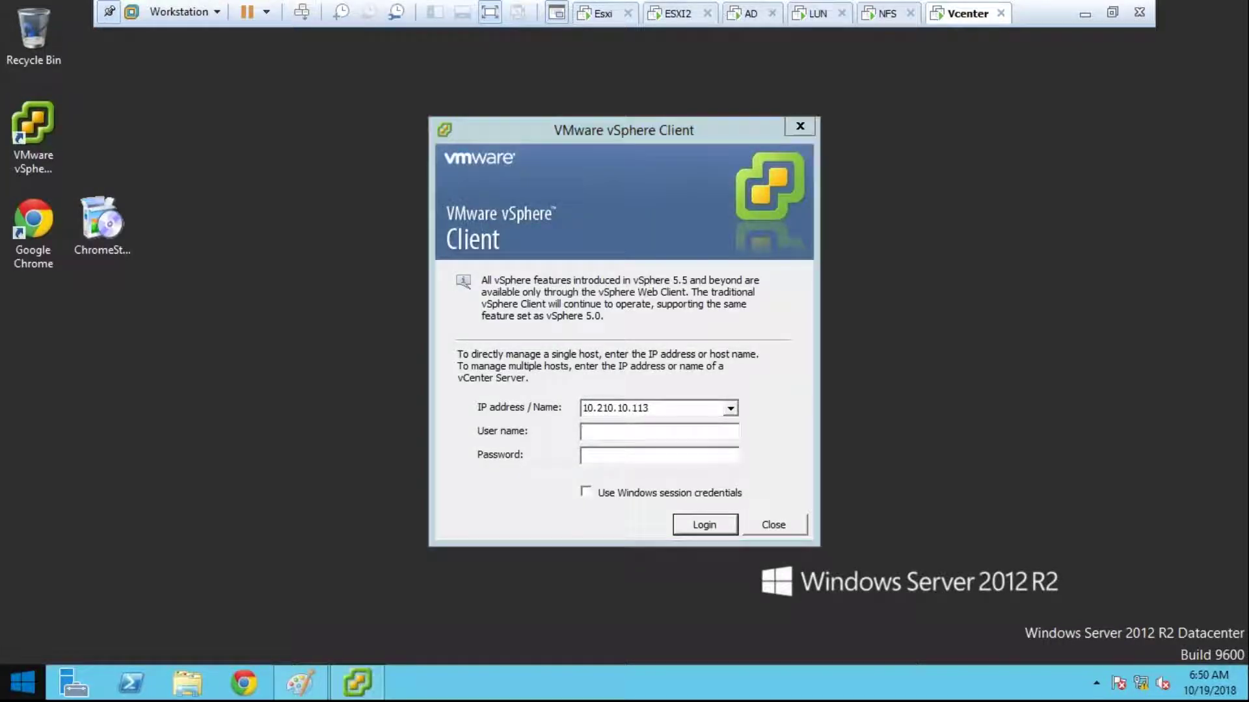
left_click(56, 646)
type("ser")
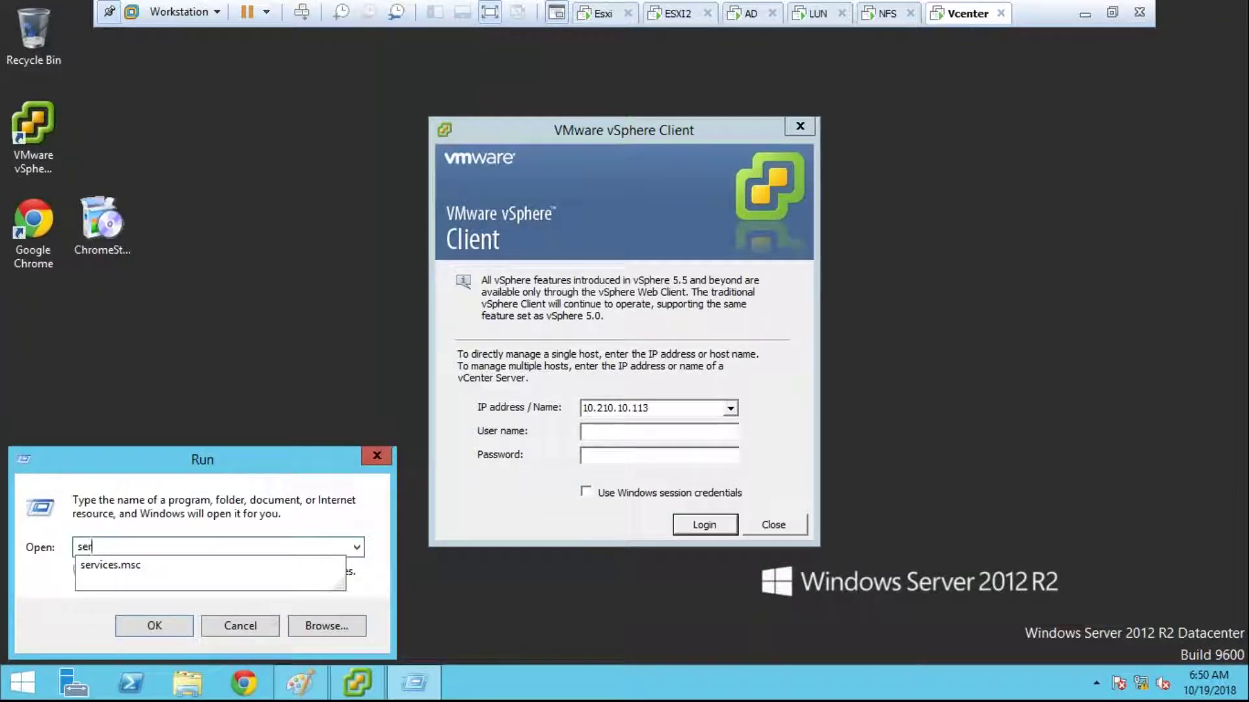
key("Escape")
key("Escape")
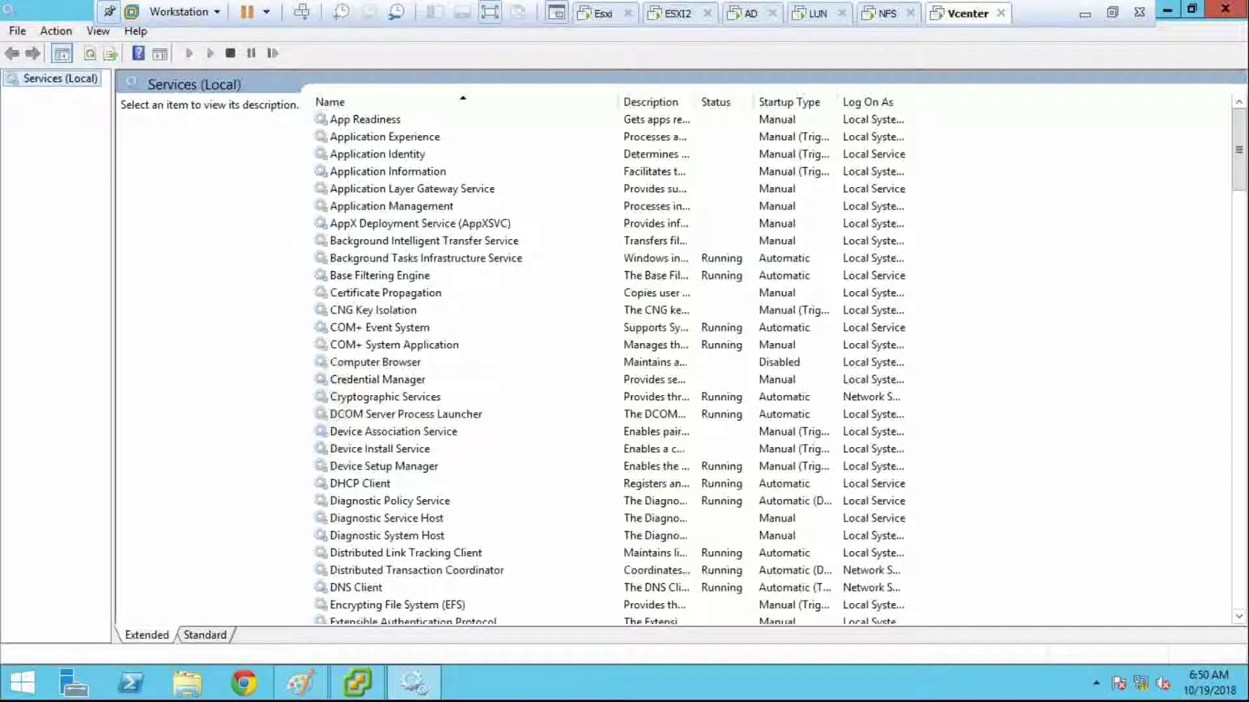
left_click(785, 432)
scroll(786, 439, "down", 6)
scroll(785, 439, "down", 20)
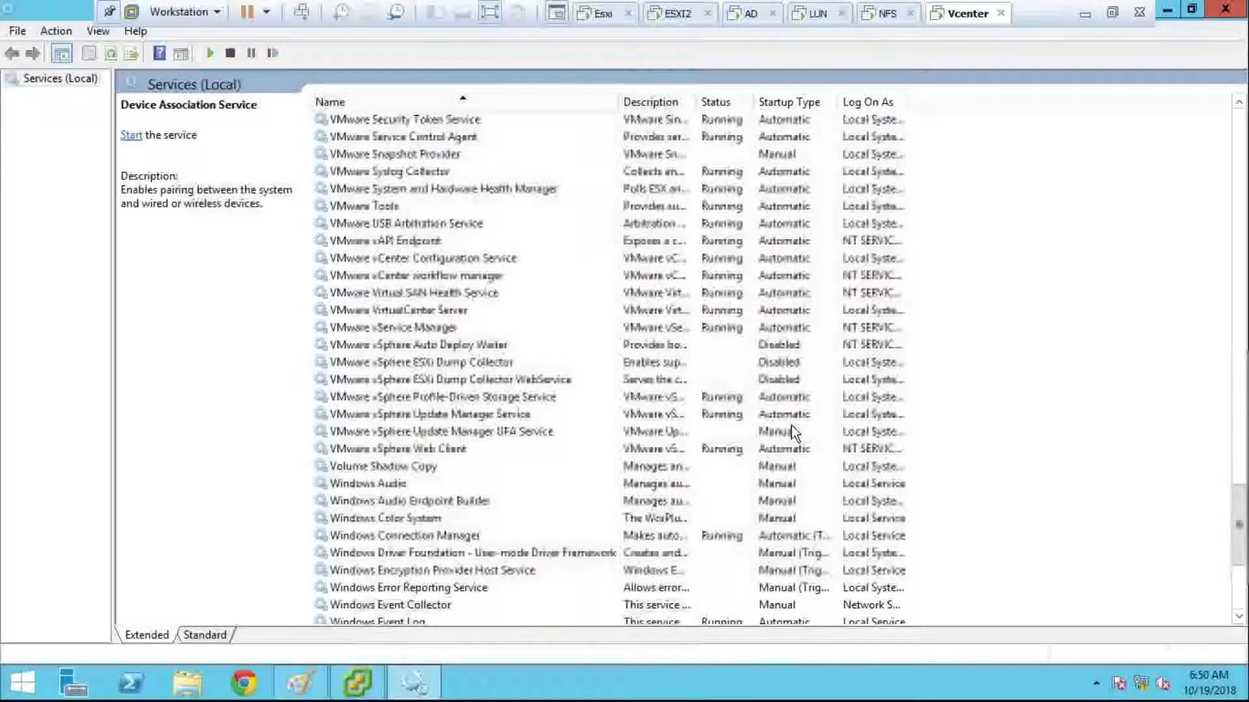
left_click(1225, 8)
Step: Log in to vCenter 10.210.10.113 with the vSphere administrator account and password
left_click(652, 433)
type("adm")
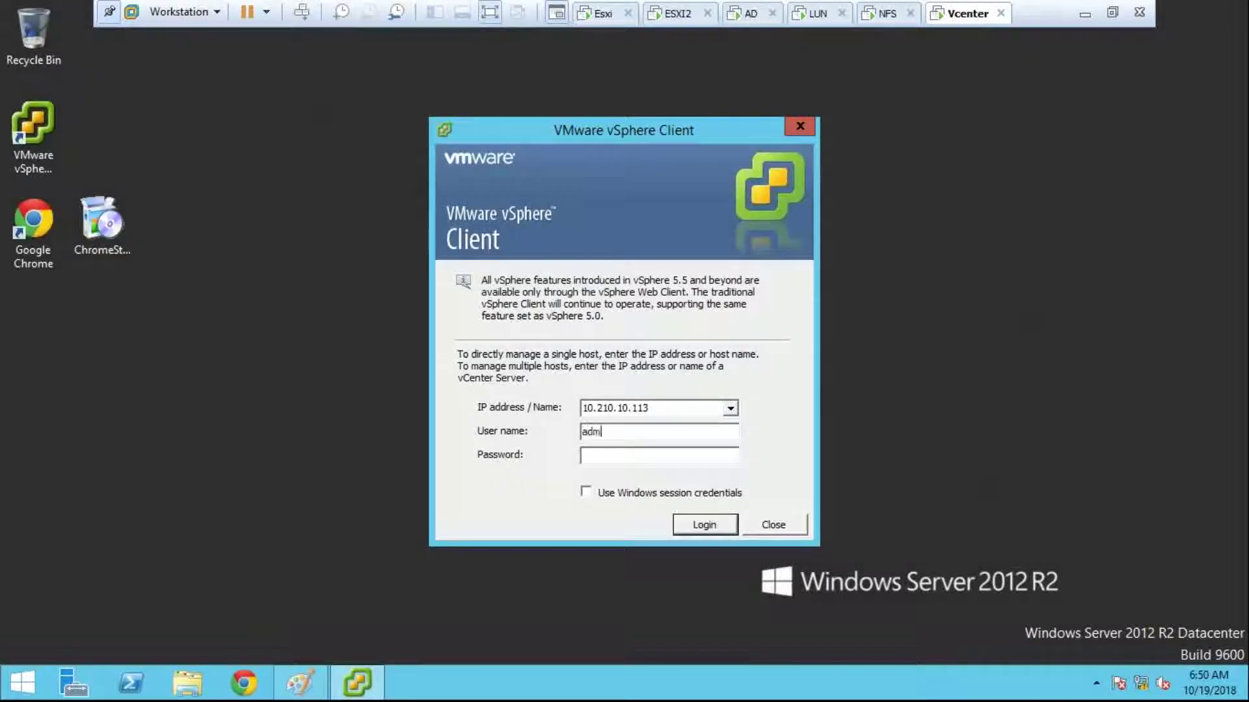
type("inistra")
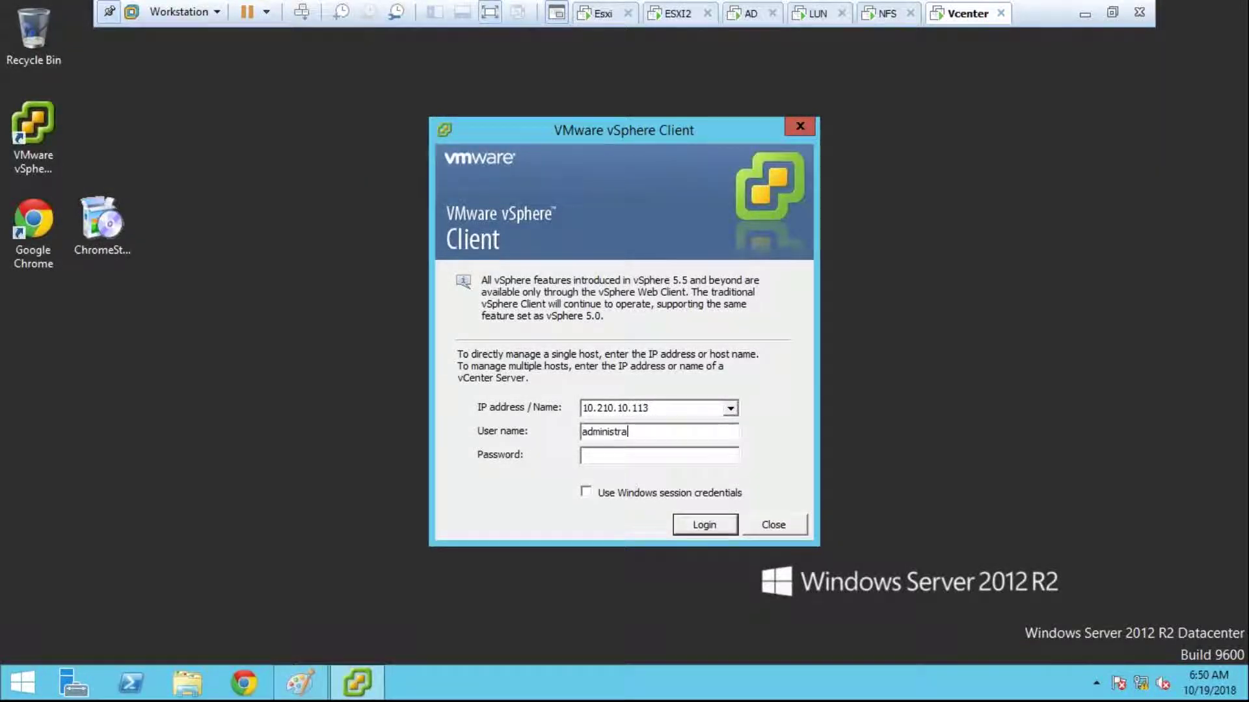
type("tor@")
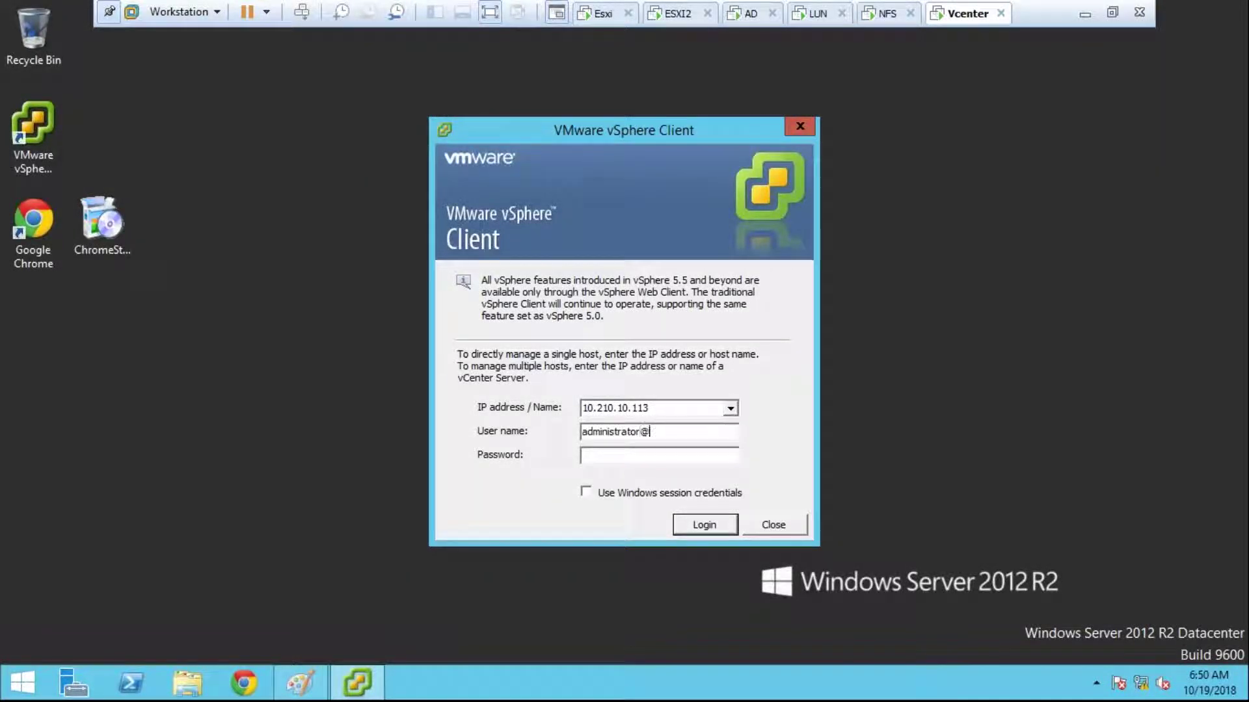
type("vsphere.local")
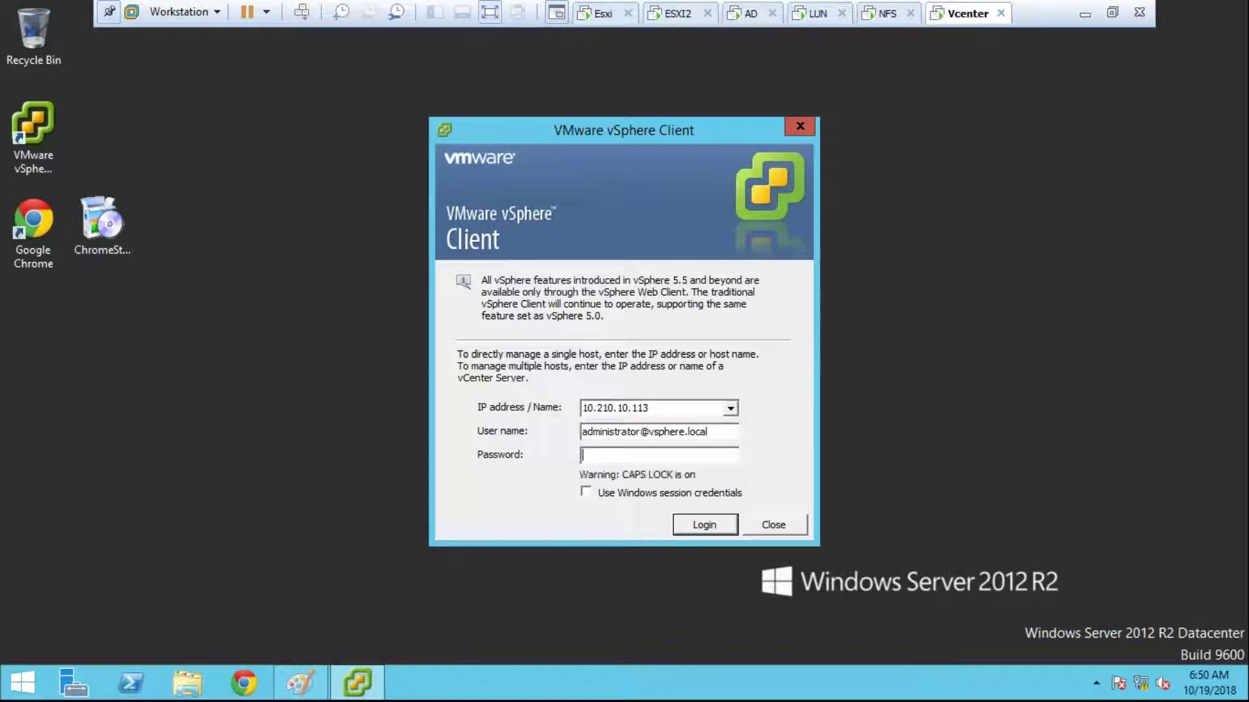
key("Caps_Lock")
type("**********")
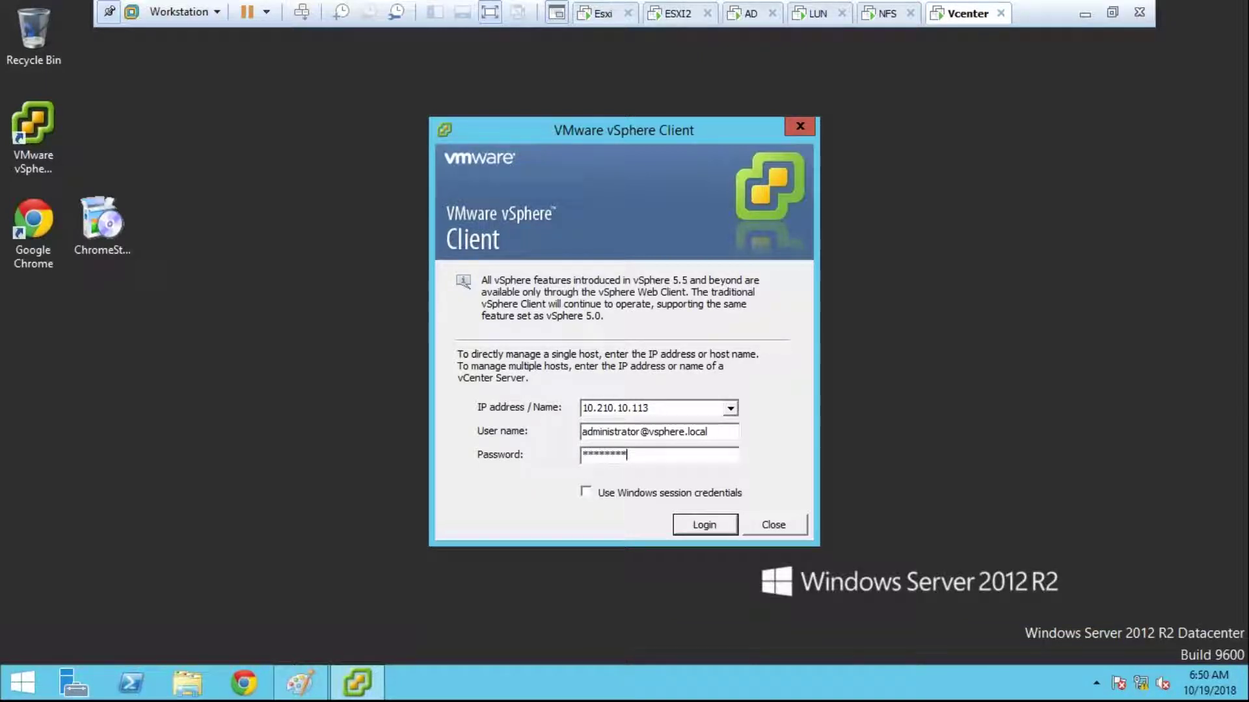
key("Return")
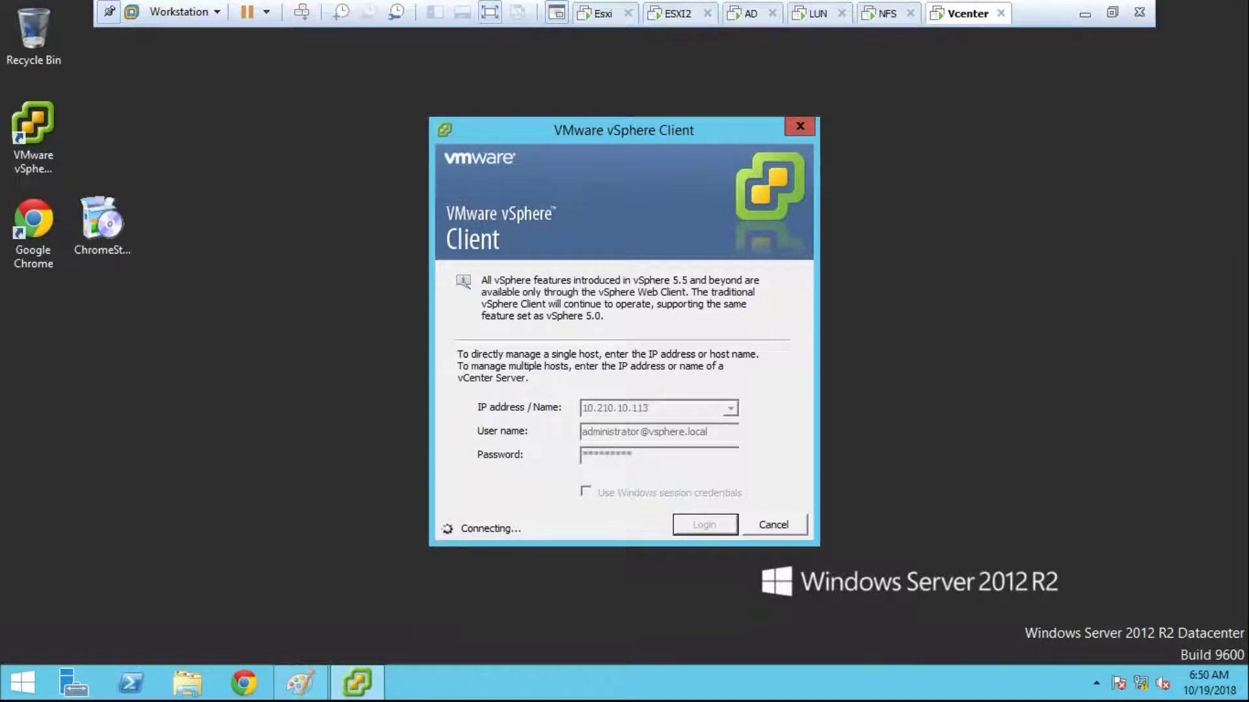
left_click(692, 18)
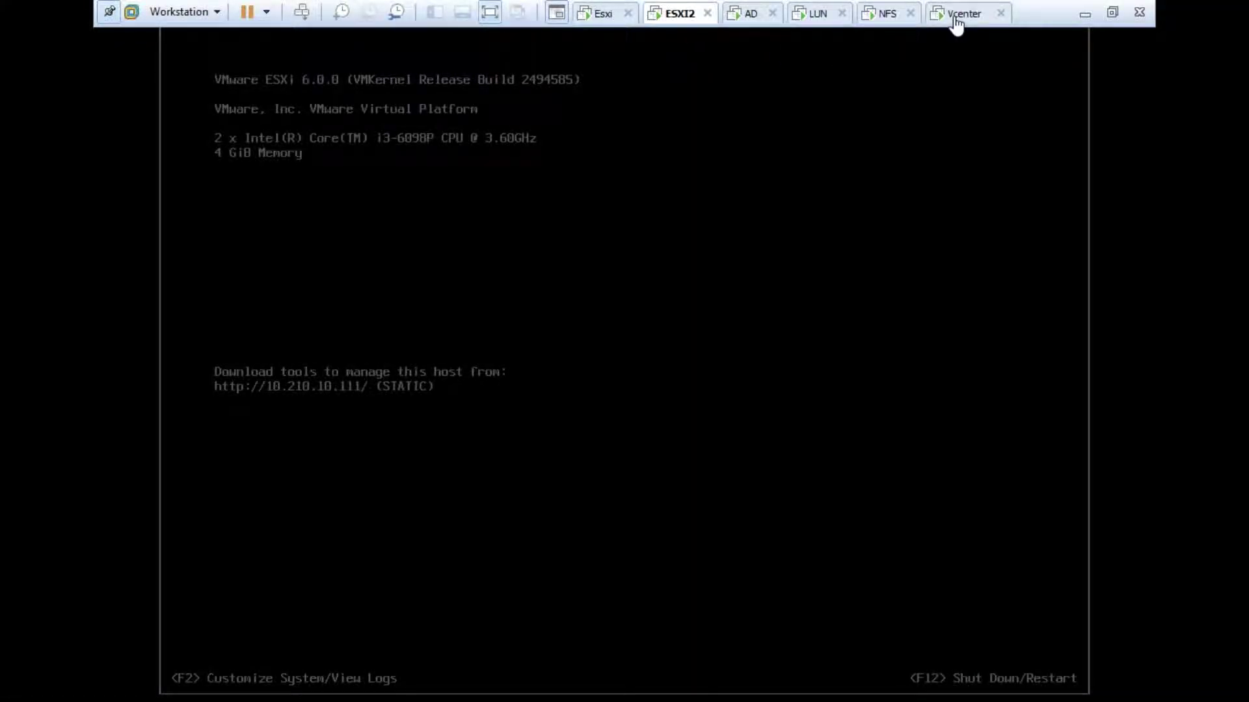
Step: Switch back to the Vcenter virtual machine tab in VMware Workstation
left_click(956, 19)
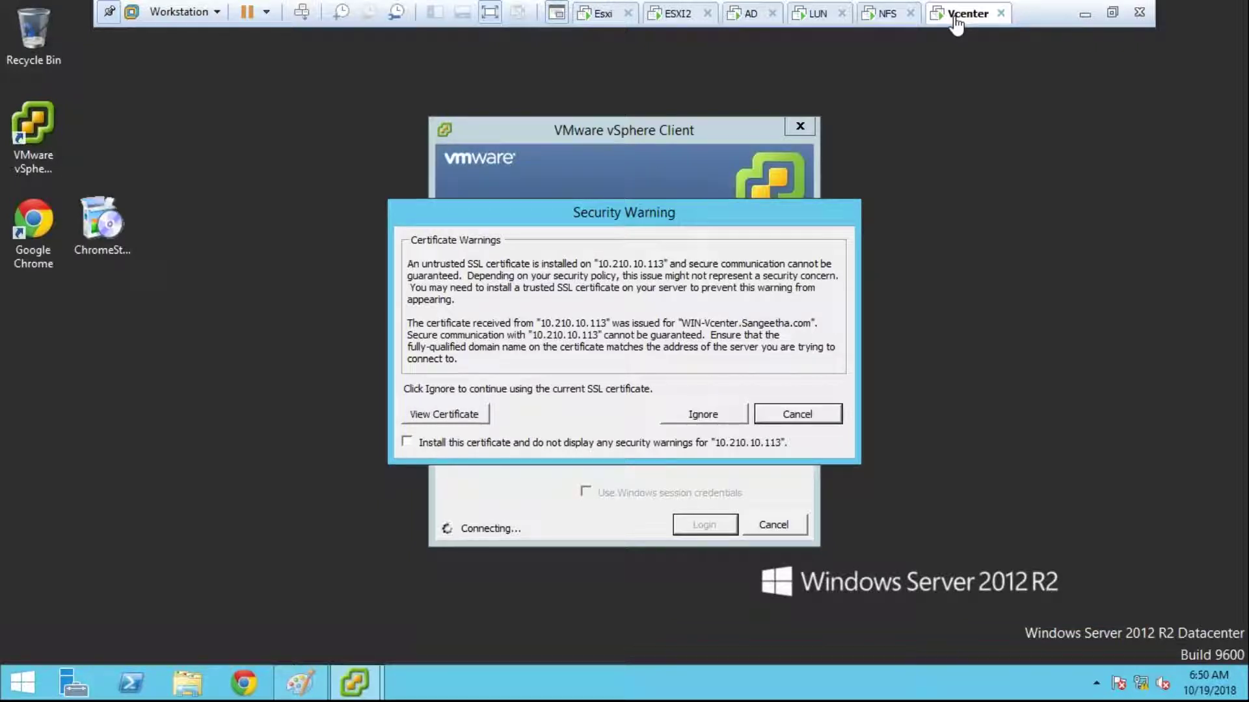
Step: Accept the untrusted certificate, re-enter the password, and log in, dismissing the evaluation notice
left_click(740, 416)
left_click(790, 419)
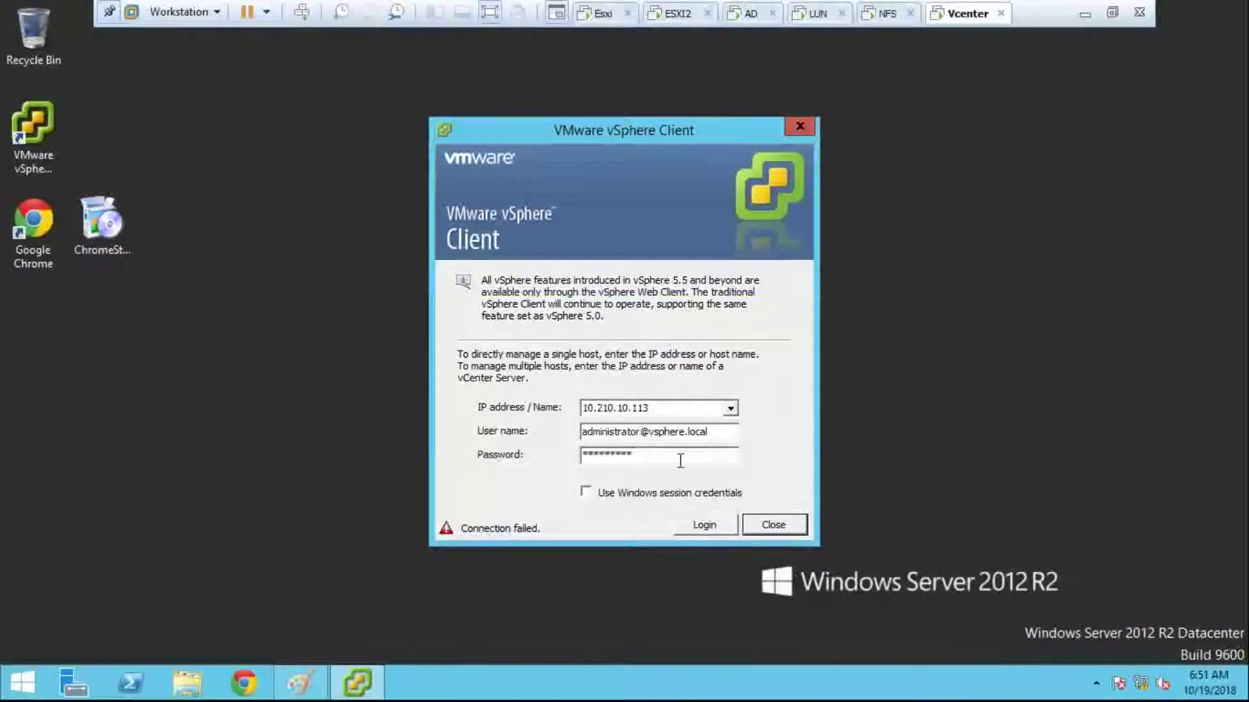
key("Caps_Lock")
type("*")
key("Caps_Lock")
type("********")
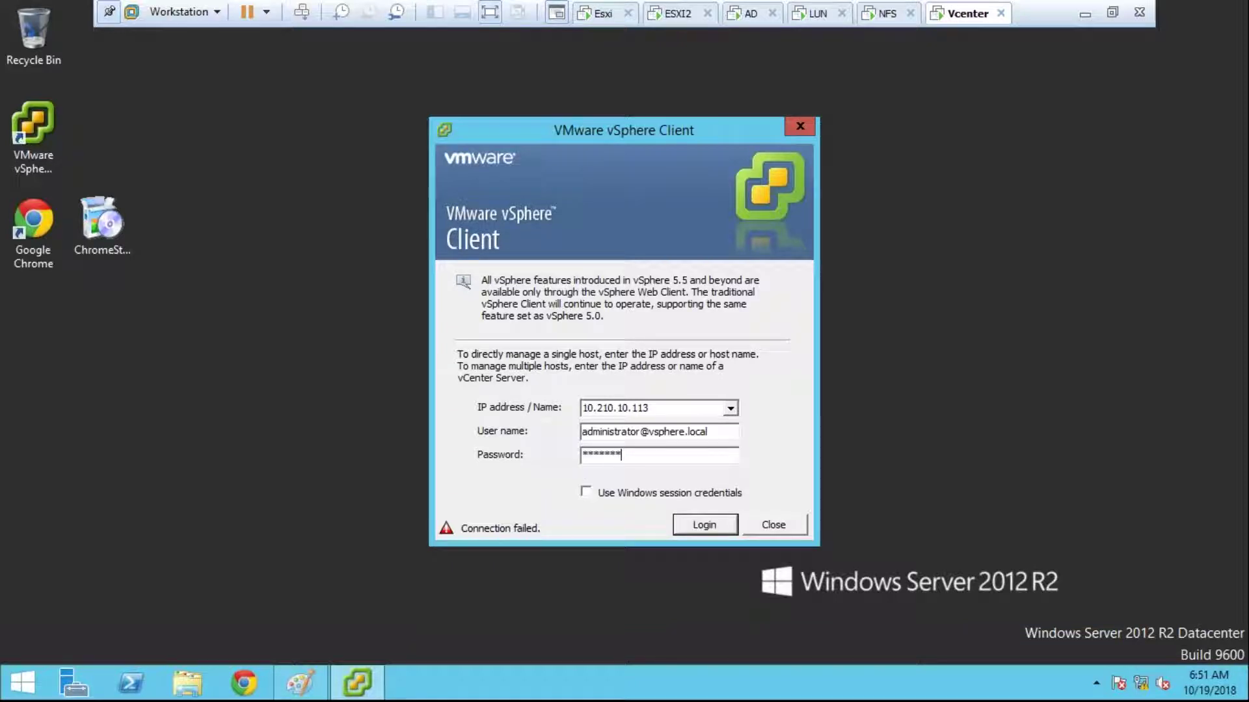
left_click(708, 525)
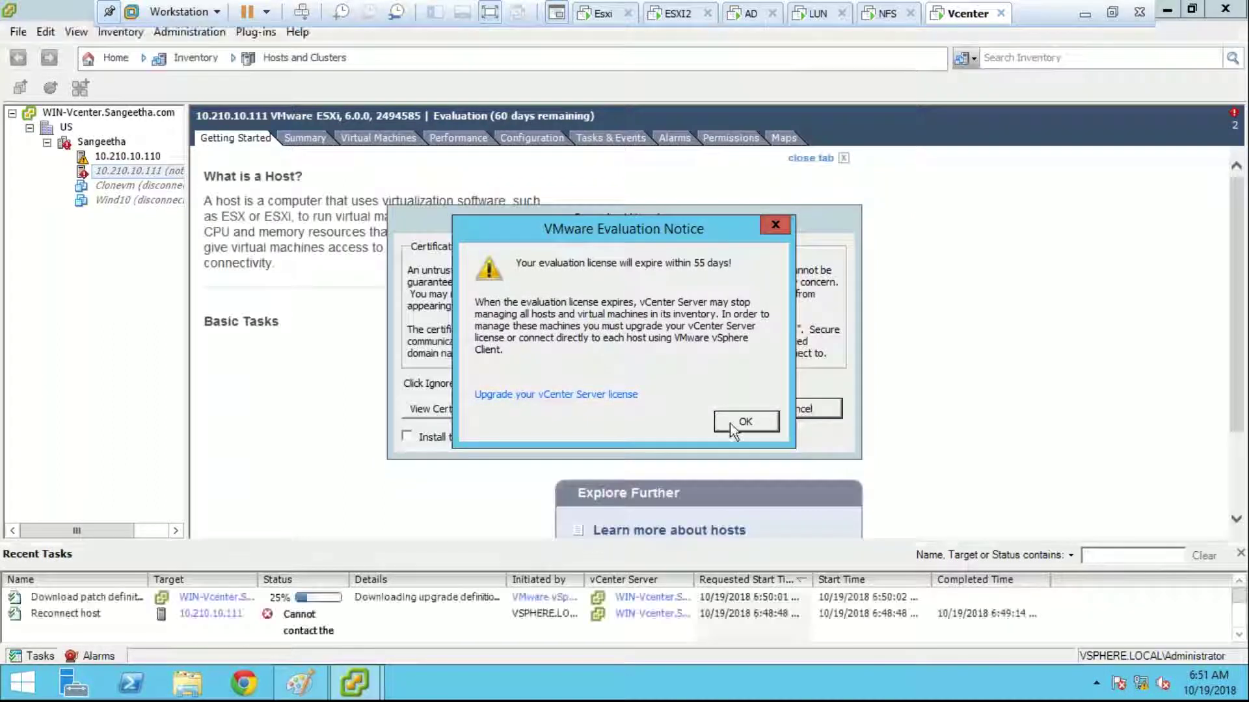
left_click(730, 423)
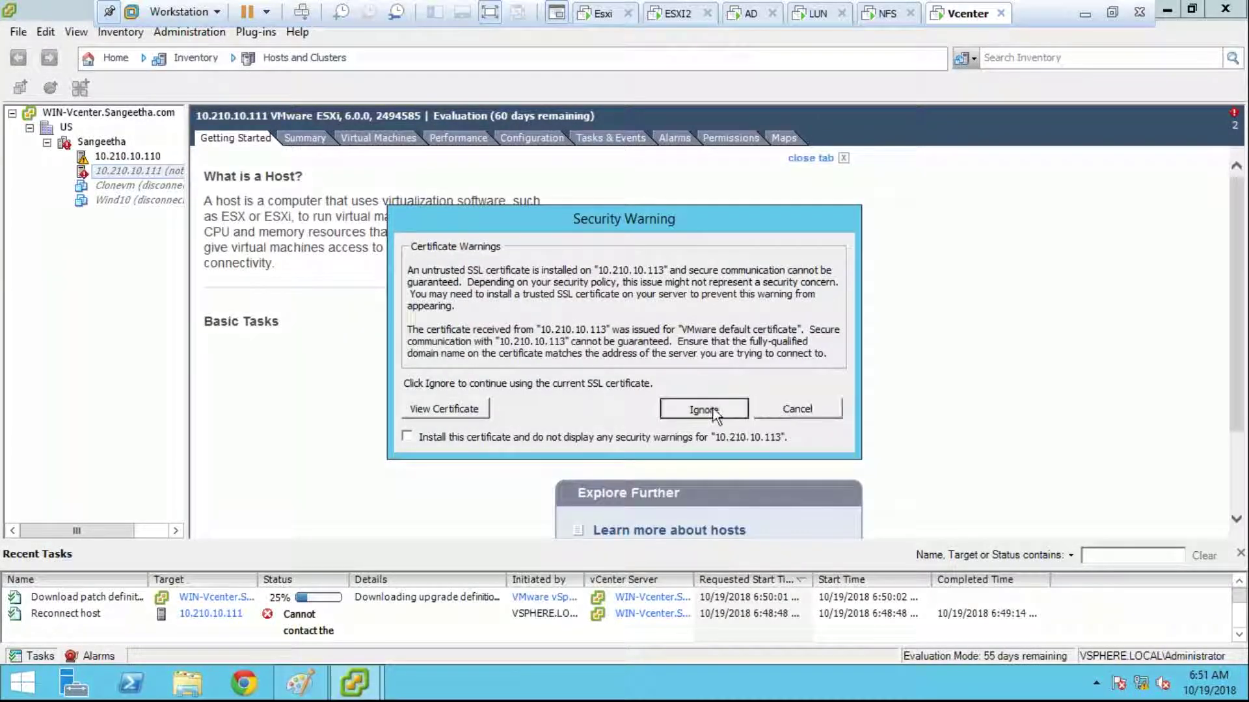
left_click(716, 412)
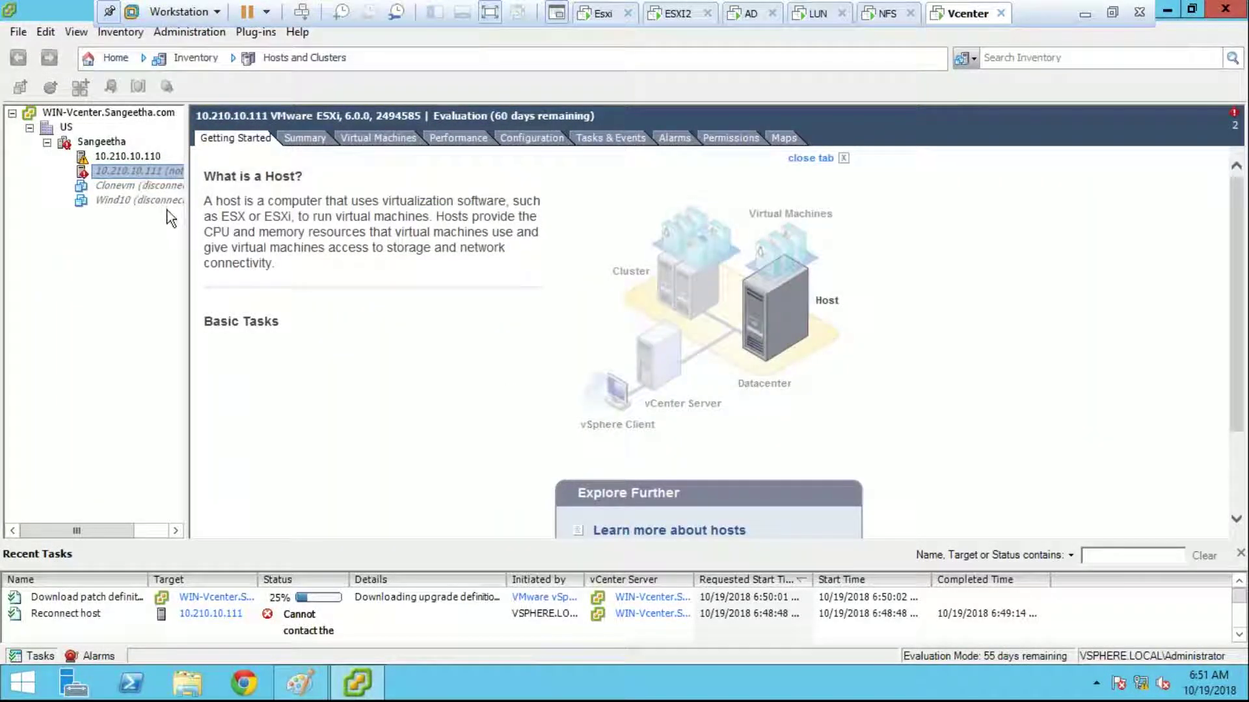
Step: Reconnect host 10.210.10.111 and close the resulting cannot-contact-host error
right_click(159, 171)
left_click(236, 264)
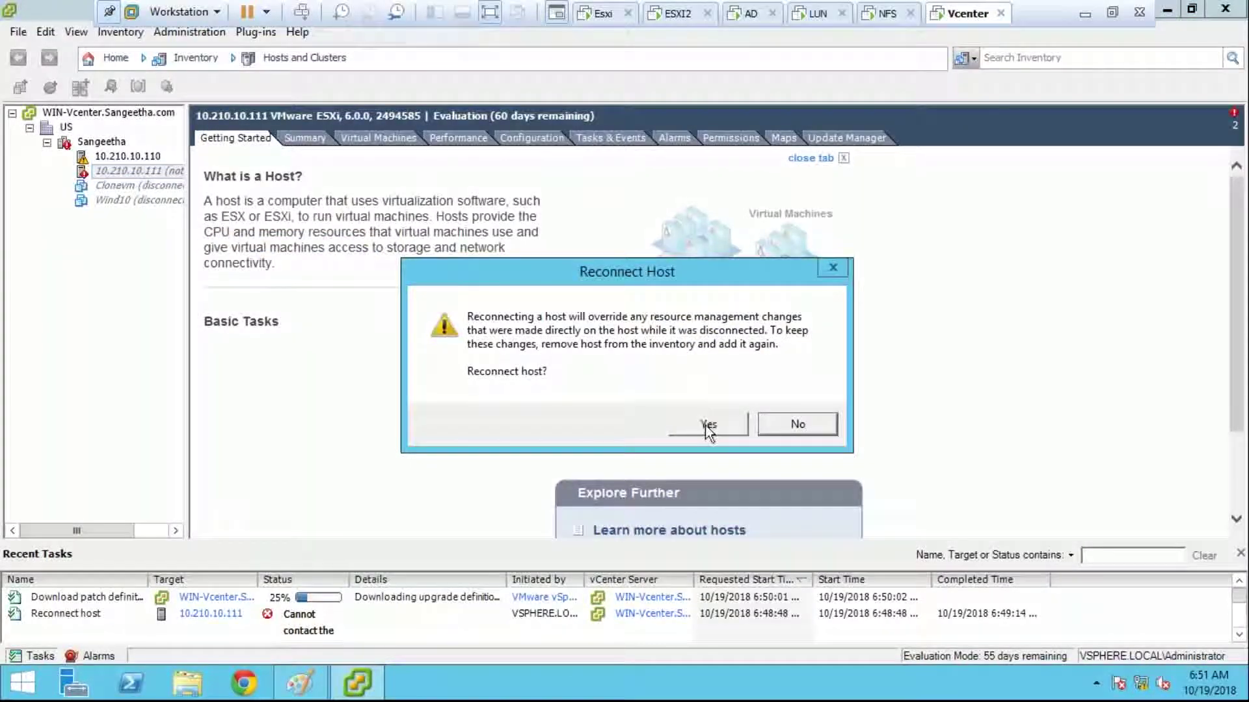
left_click(706, 425)
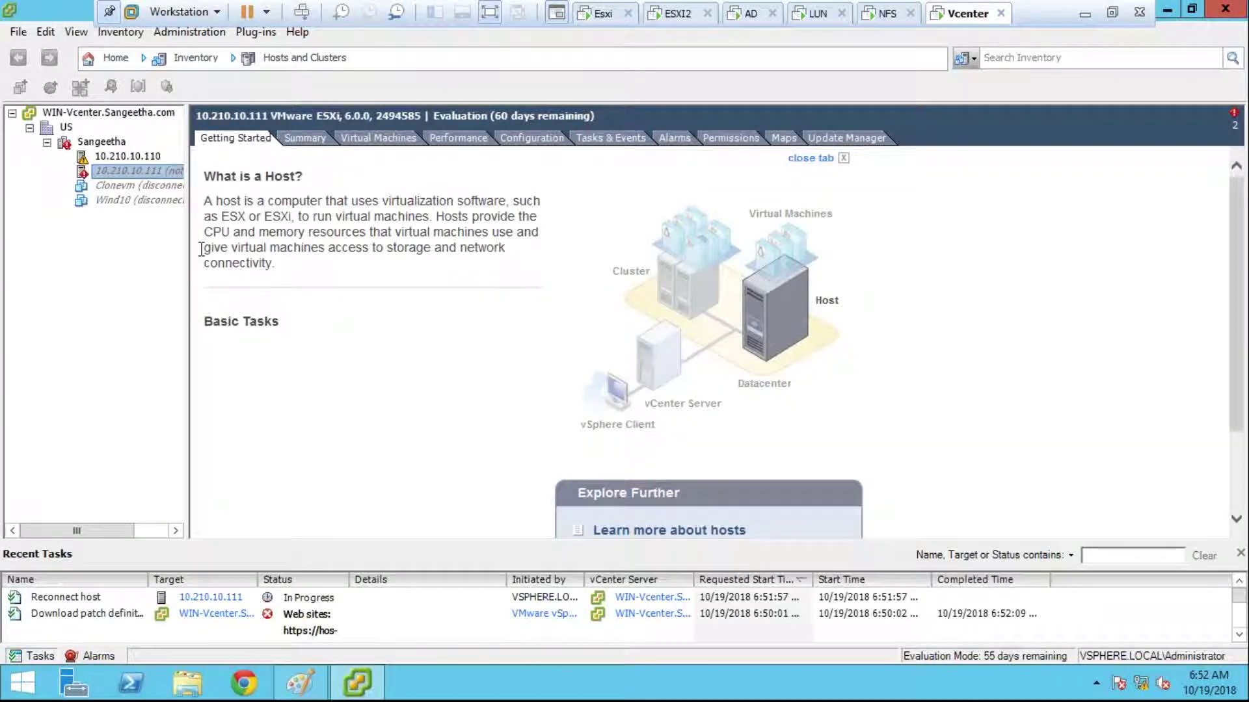
left_click(100, 66)
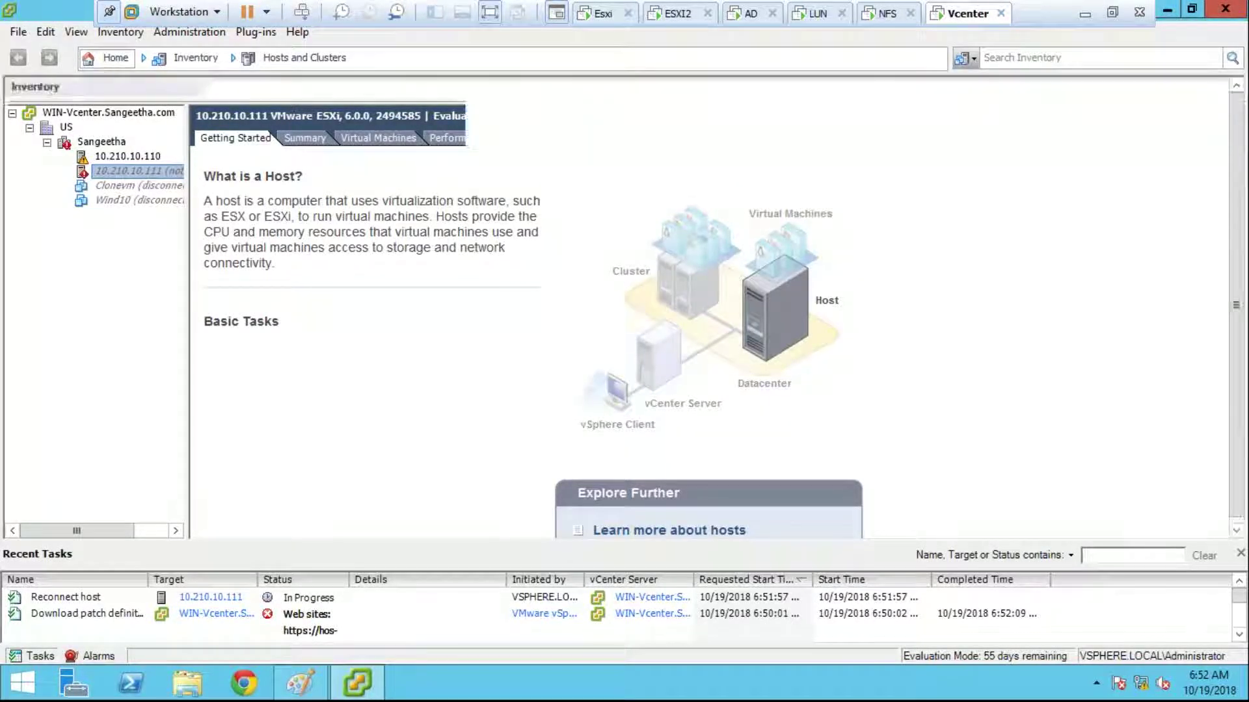
left_click(148, 130)
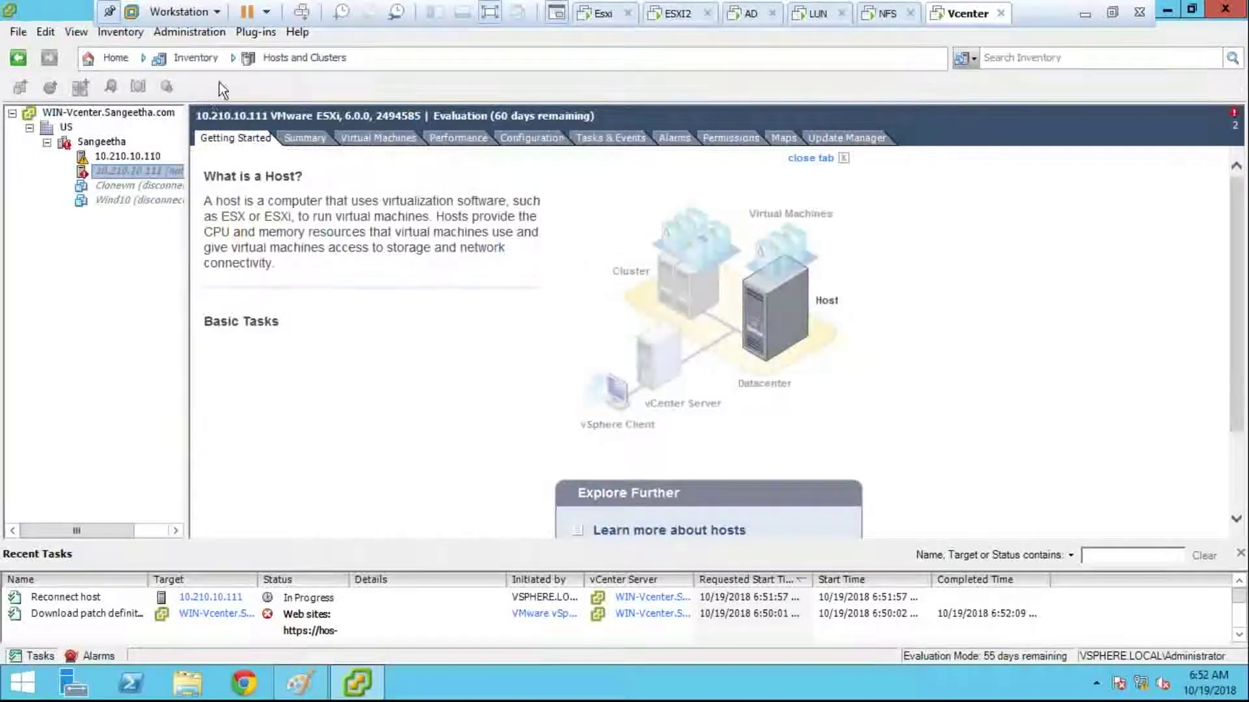
left_click(291, 58)
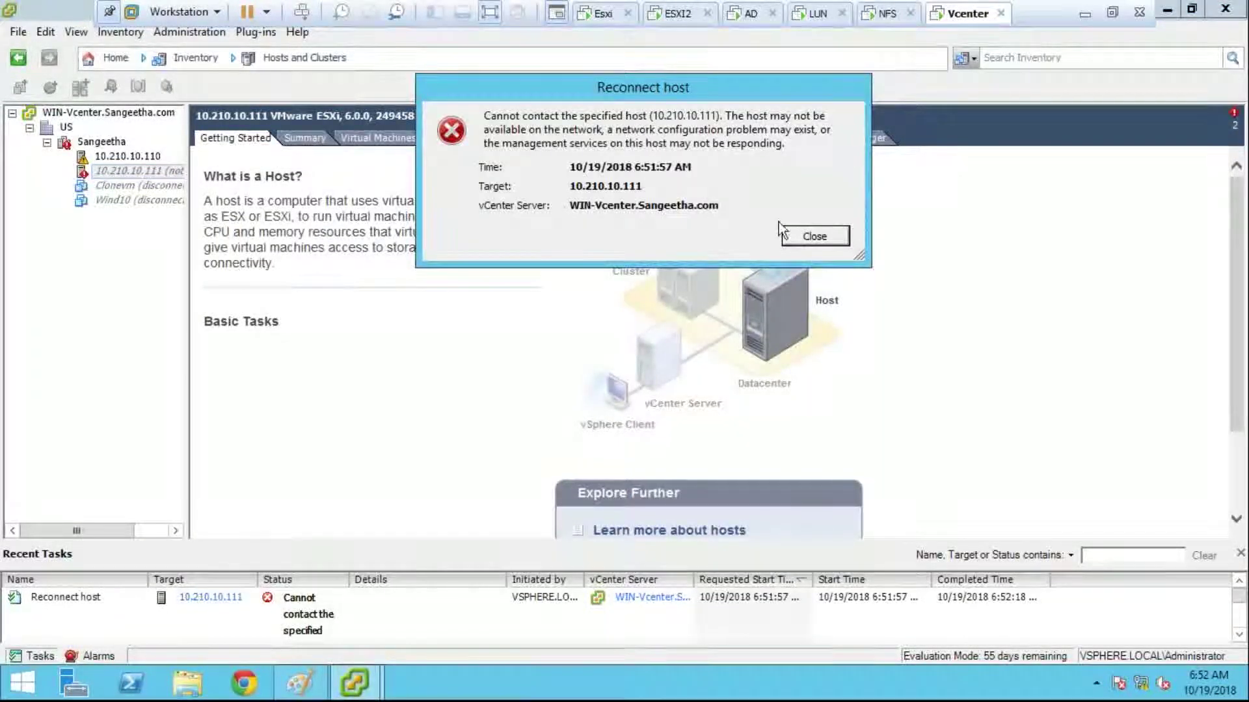
left_click(790, 235)
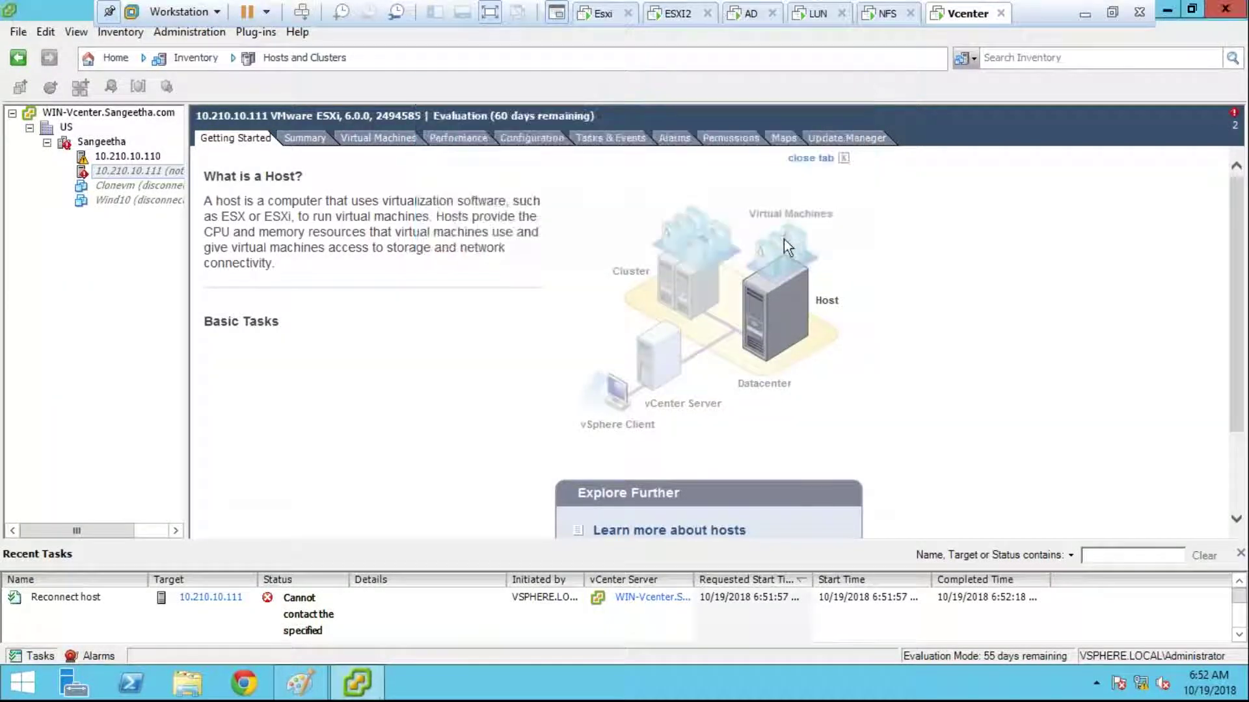
Step: Enter user root and the host password for 10.210.10.111, then start cancelling the stalled attempt
left_click(642, 410)
type("root")
key("Tab")
type("*********")
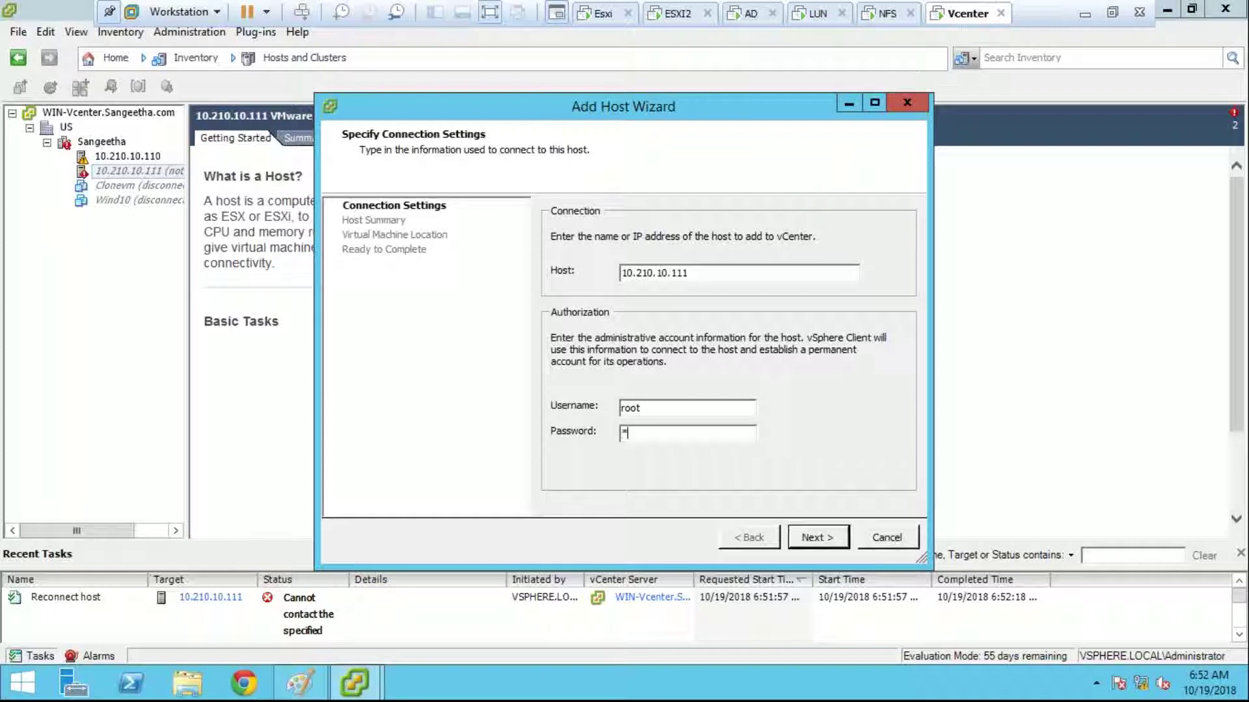
key("Return")
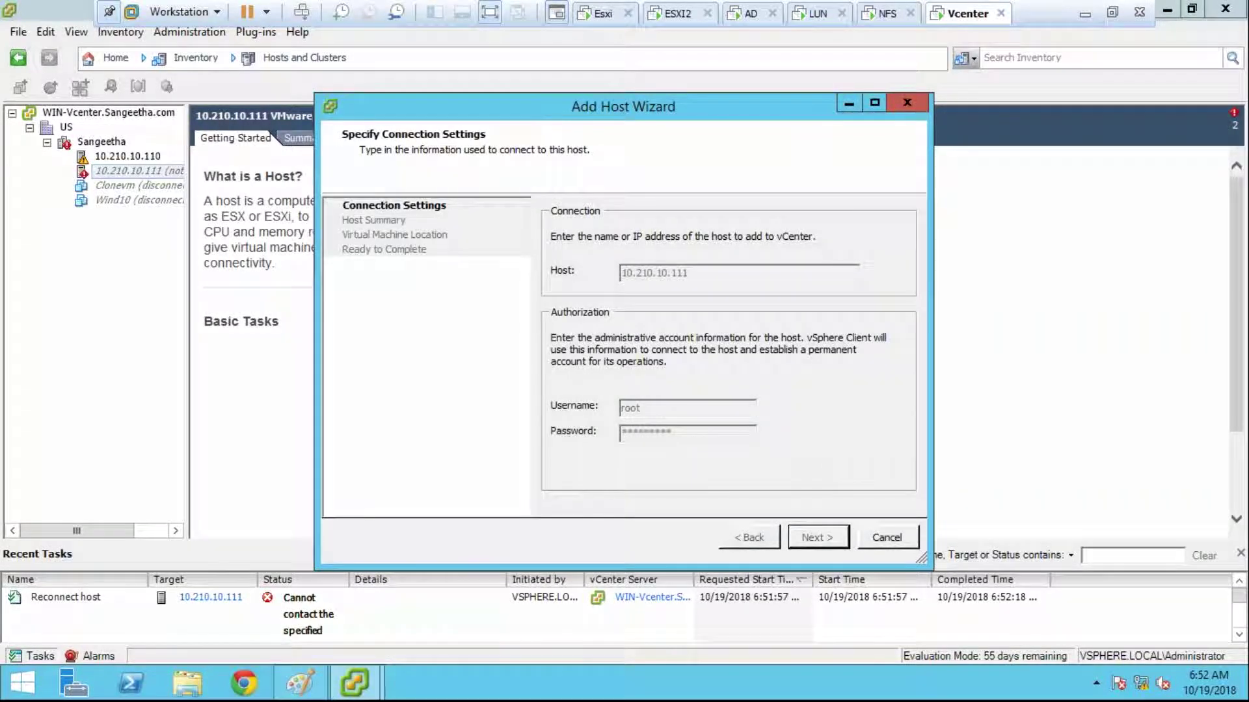
left_click(873, 541)
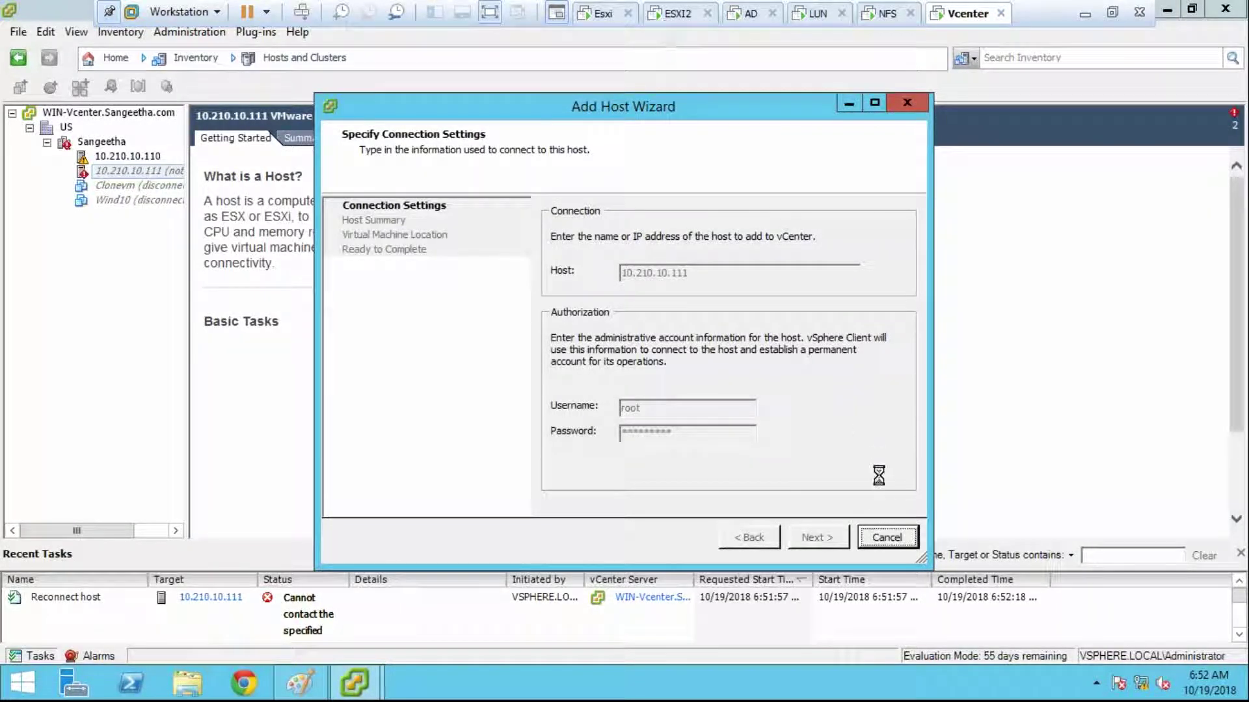
Step: Cancel the add-host wizard, reset the ESXI2 virtual machine, and return to the Vcenter tab
left_click(887, 538)
left_click(655, 16)
right_click(656, 17)
mouse_move(748, 48)
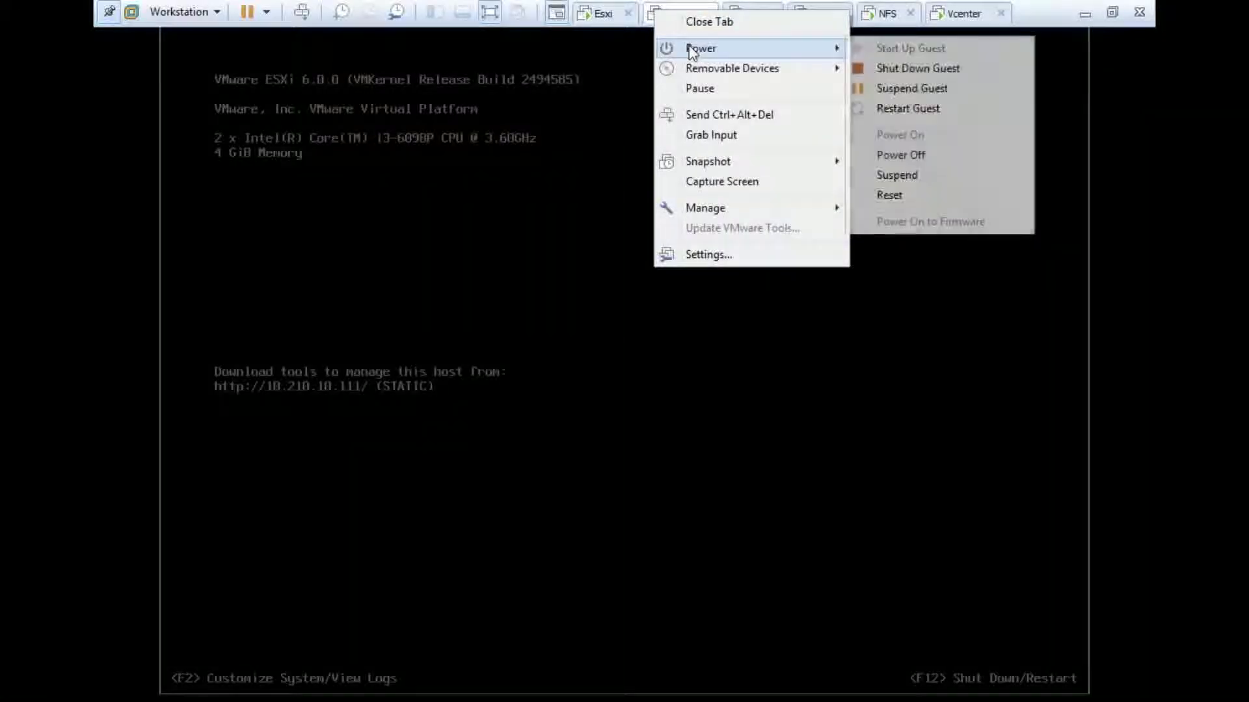
left_click(973, 204)
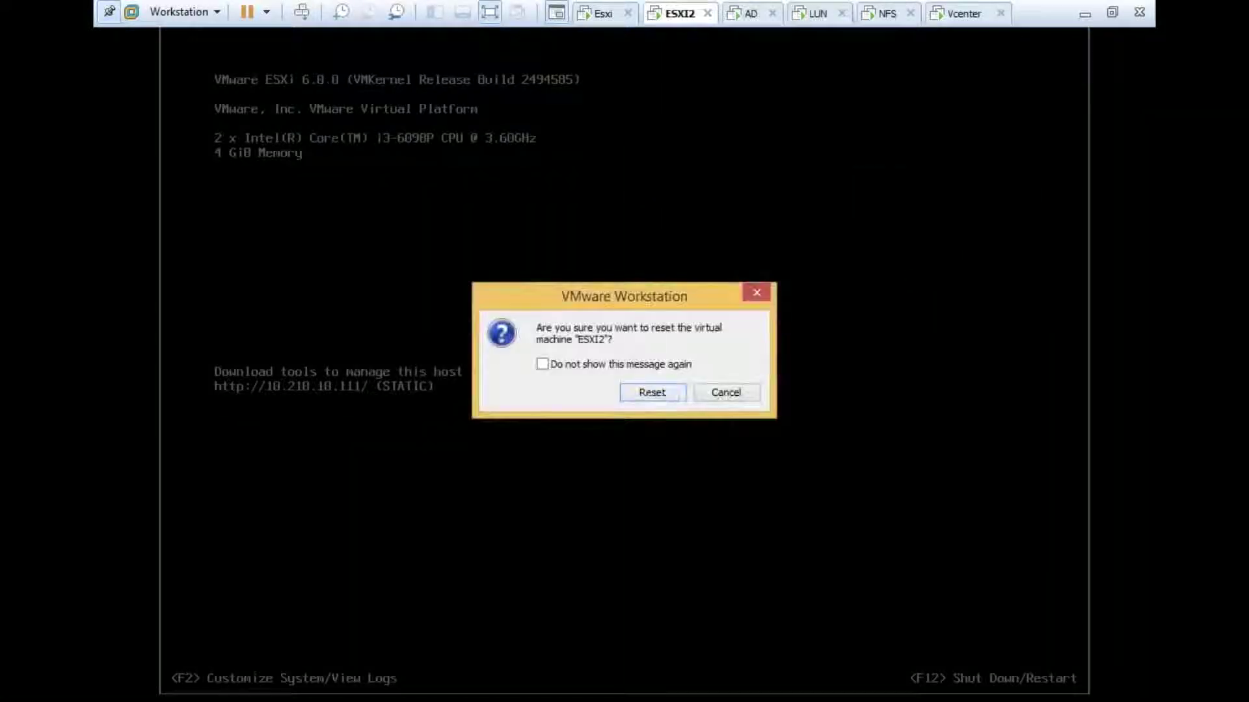
left_click(654, 392)
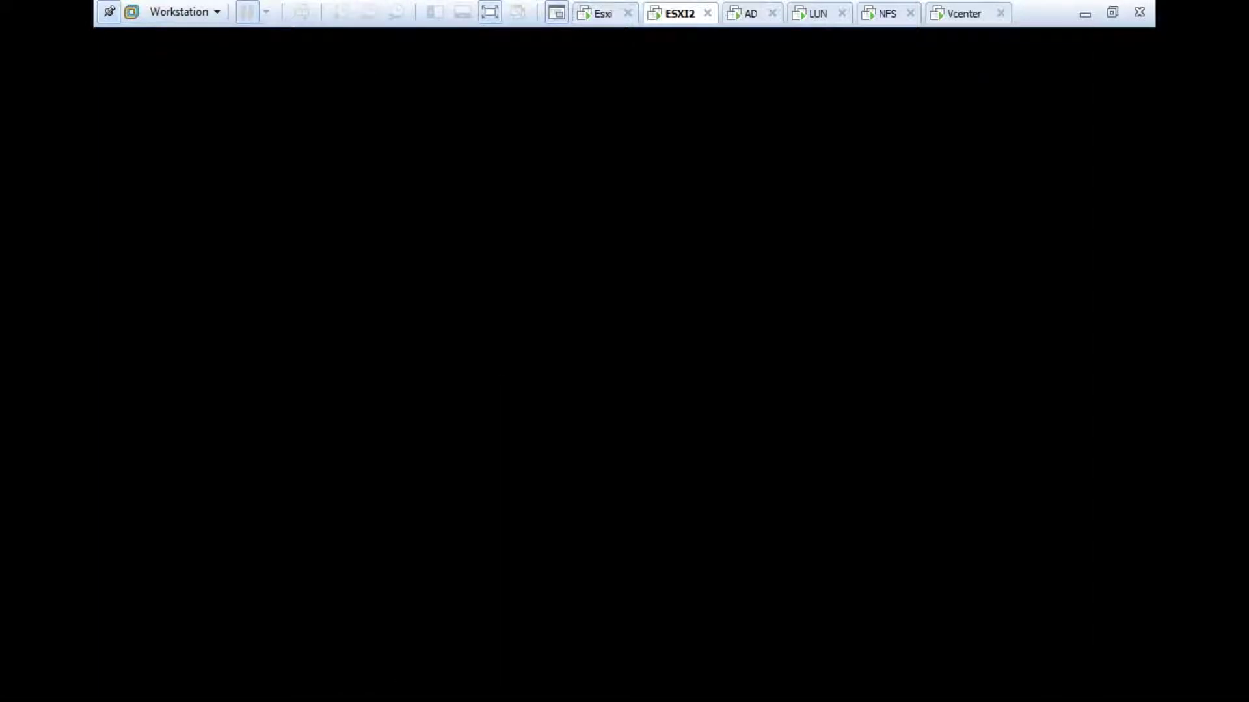
left_click(741, 451)
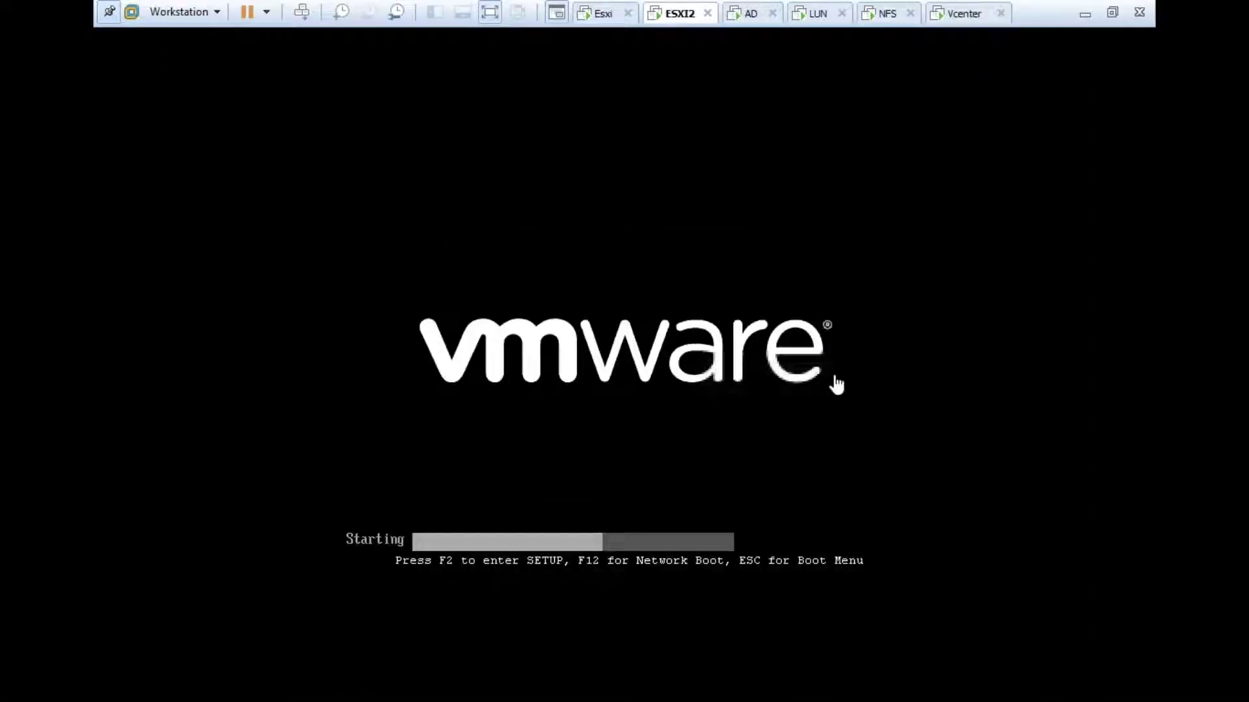
left_click(961, 14)
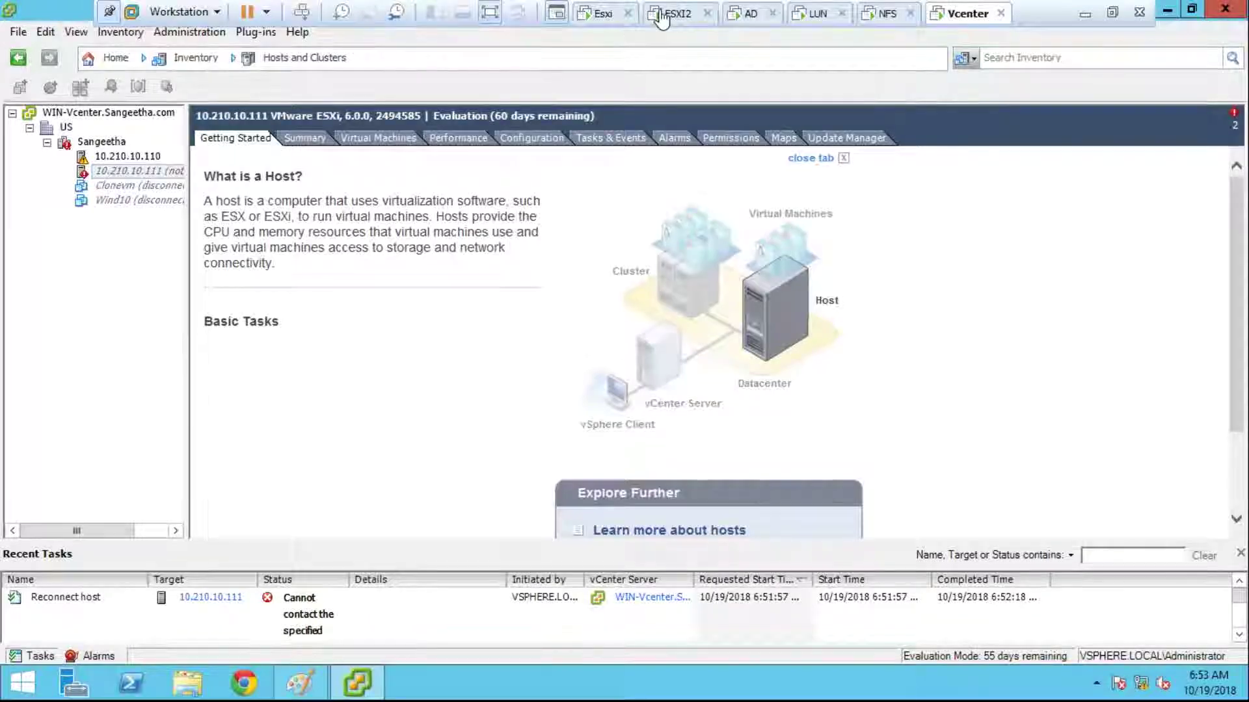
left_click(662, 13)
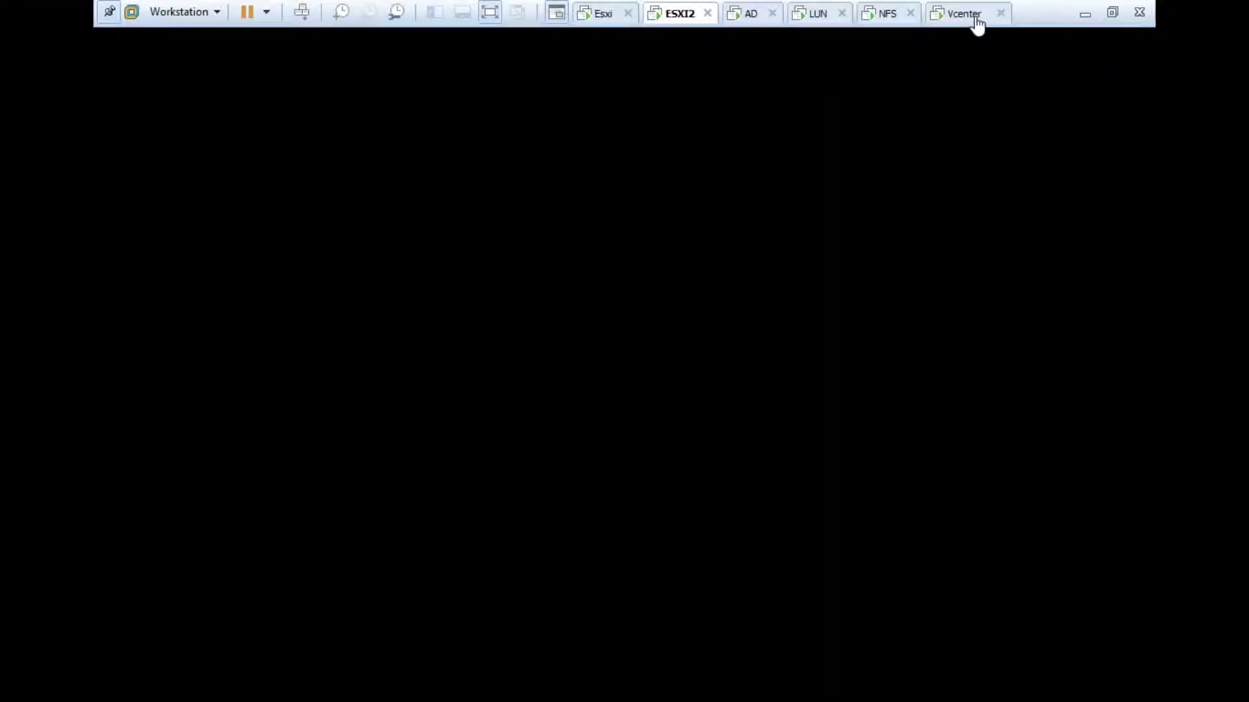
left_click(970, 17)
left_click(114, 58)
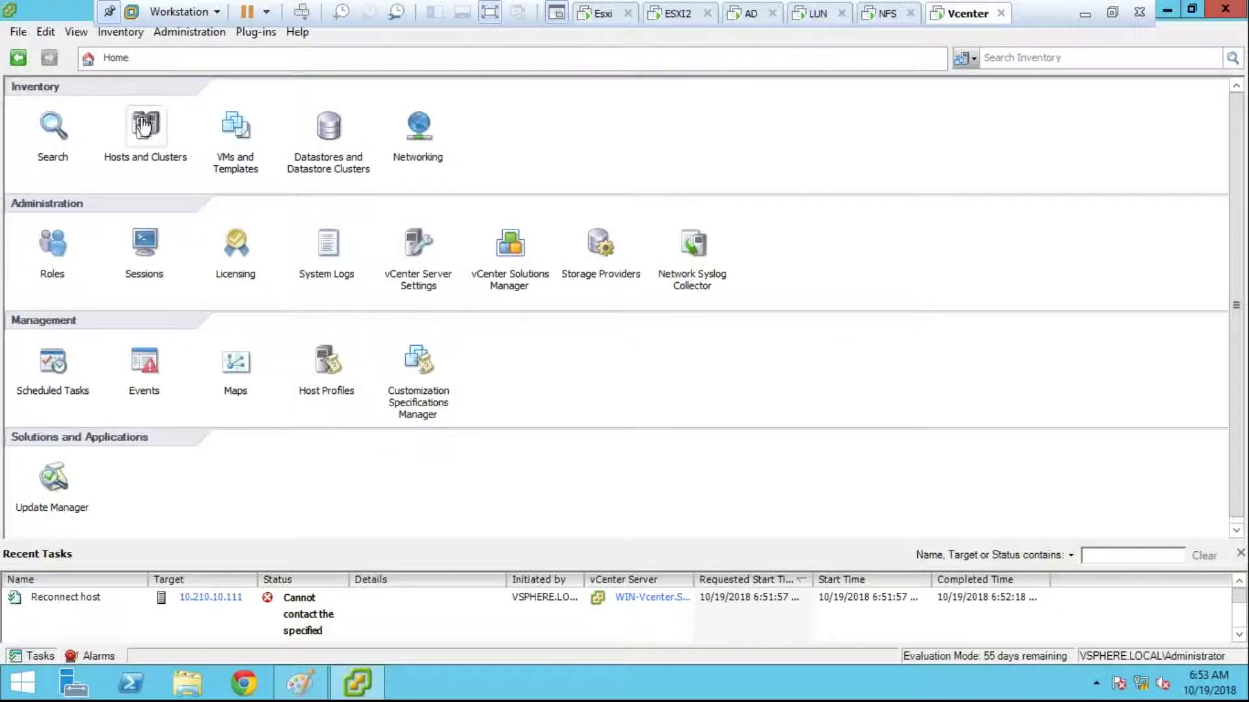
left_click(145, 127)
right_click(139, 173)
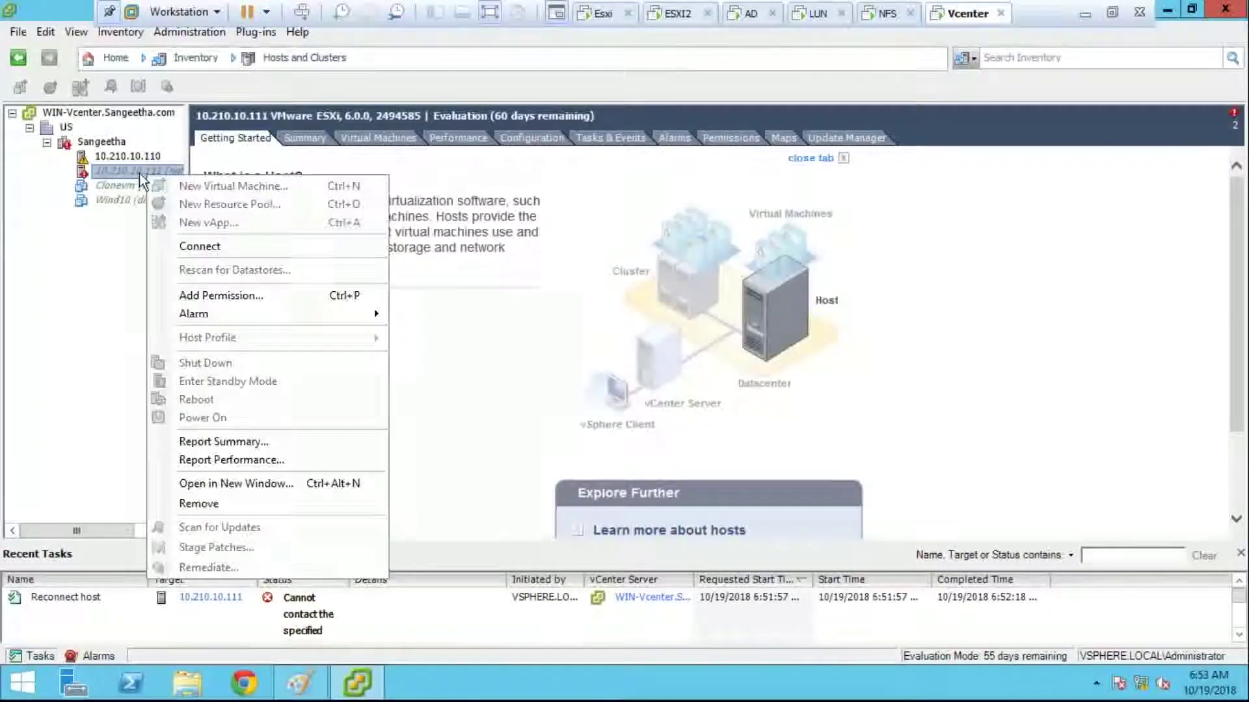
key("Escape")
left_click(139, 174)
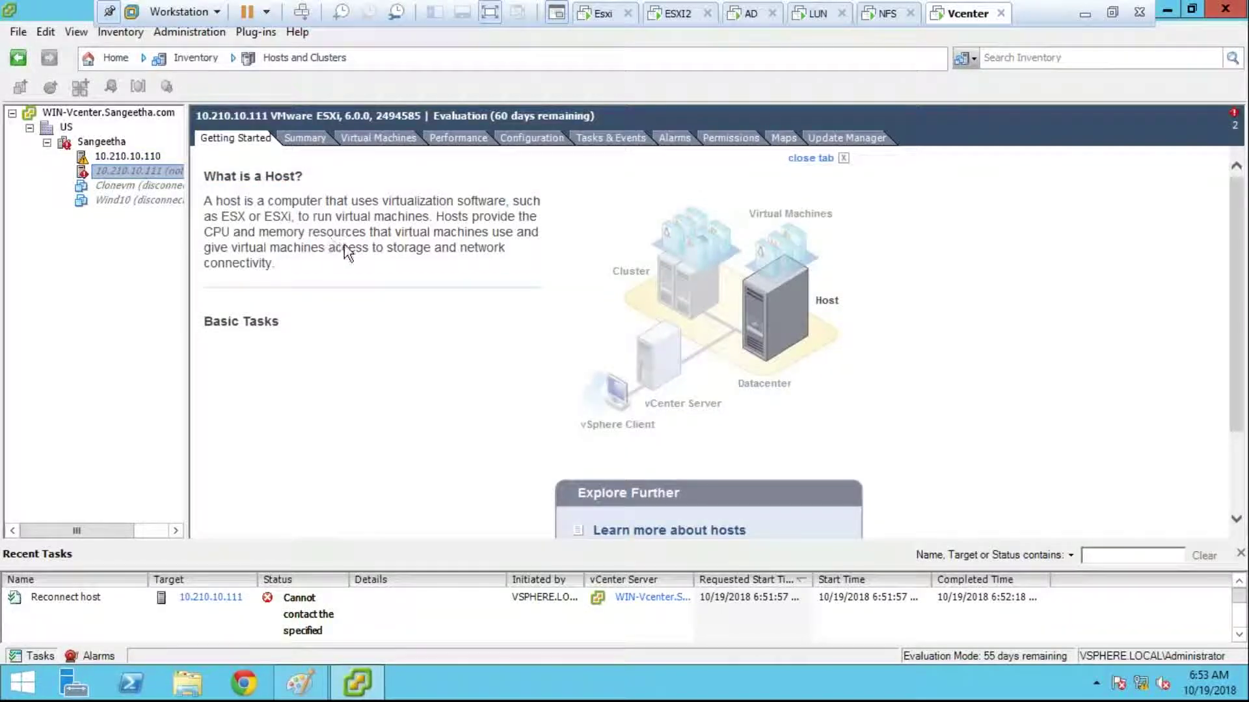
key("ctrl+n")
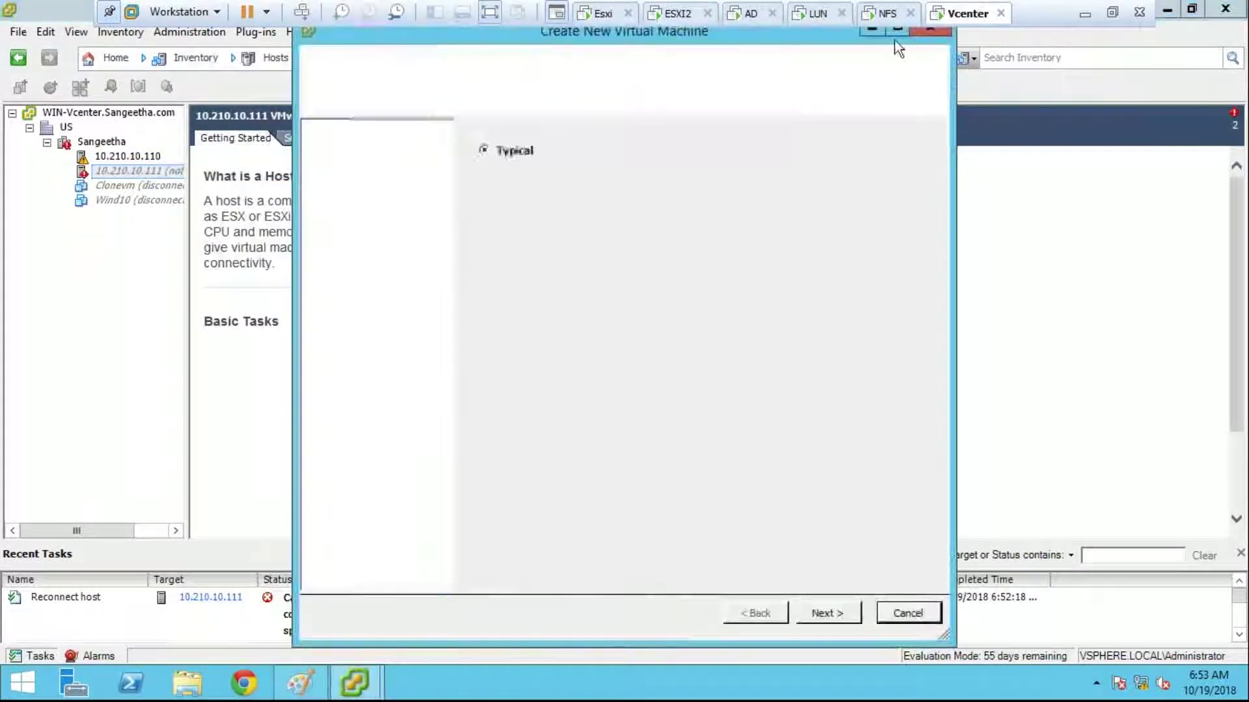
left_click(929, 31)
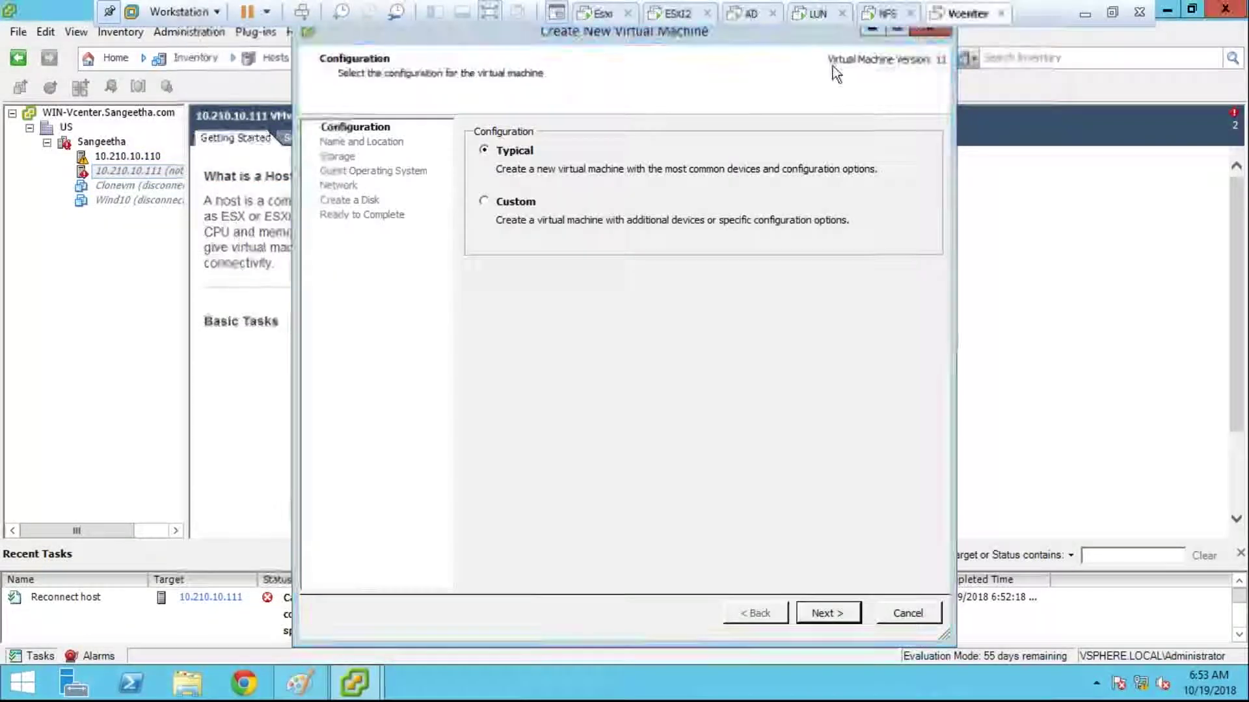
right_click(134, 167)
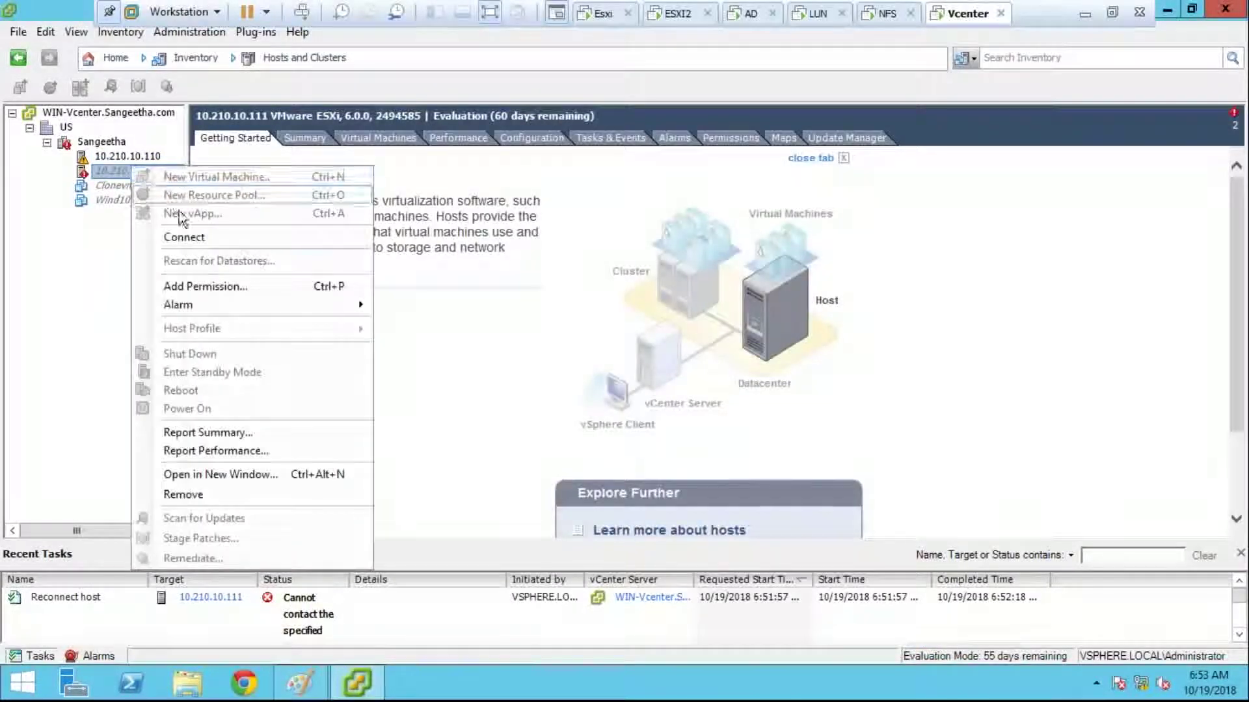
left_click(673, 20)
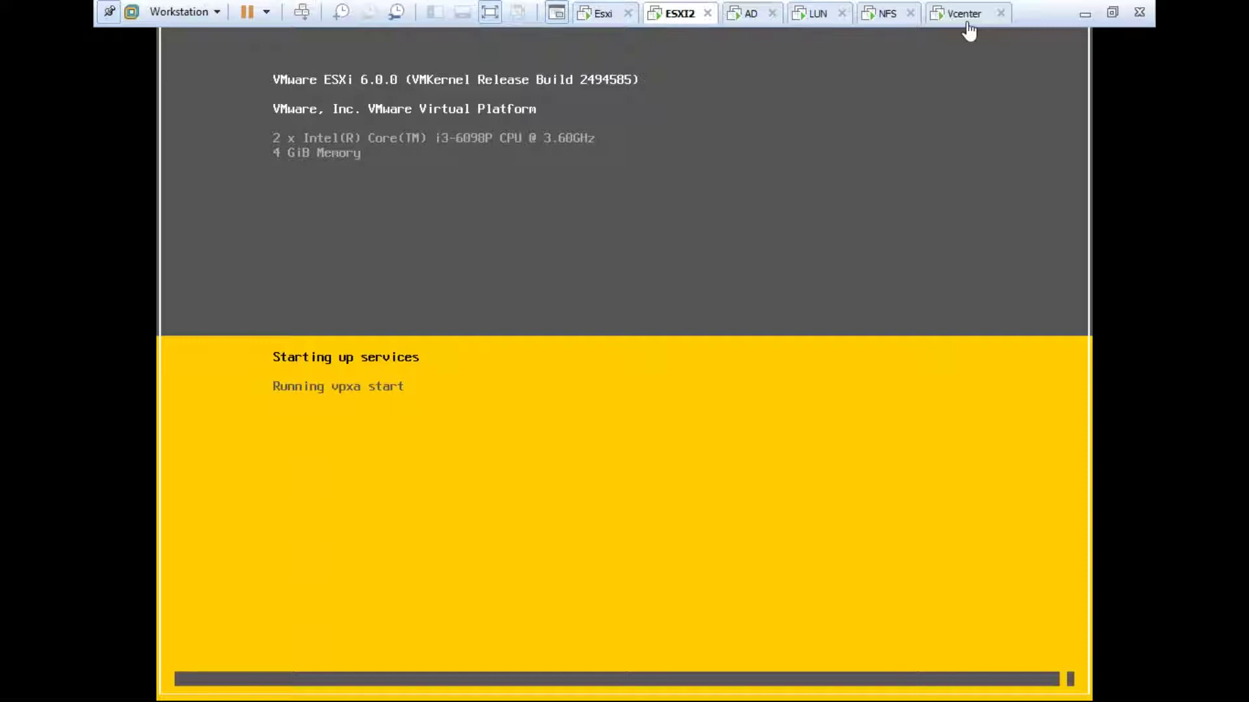
left_click(967, 19)
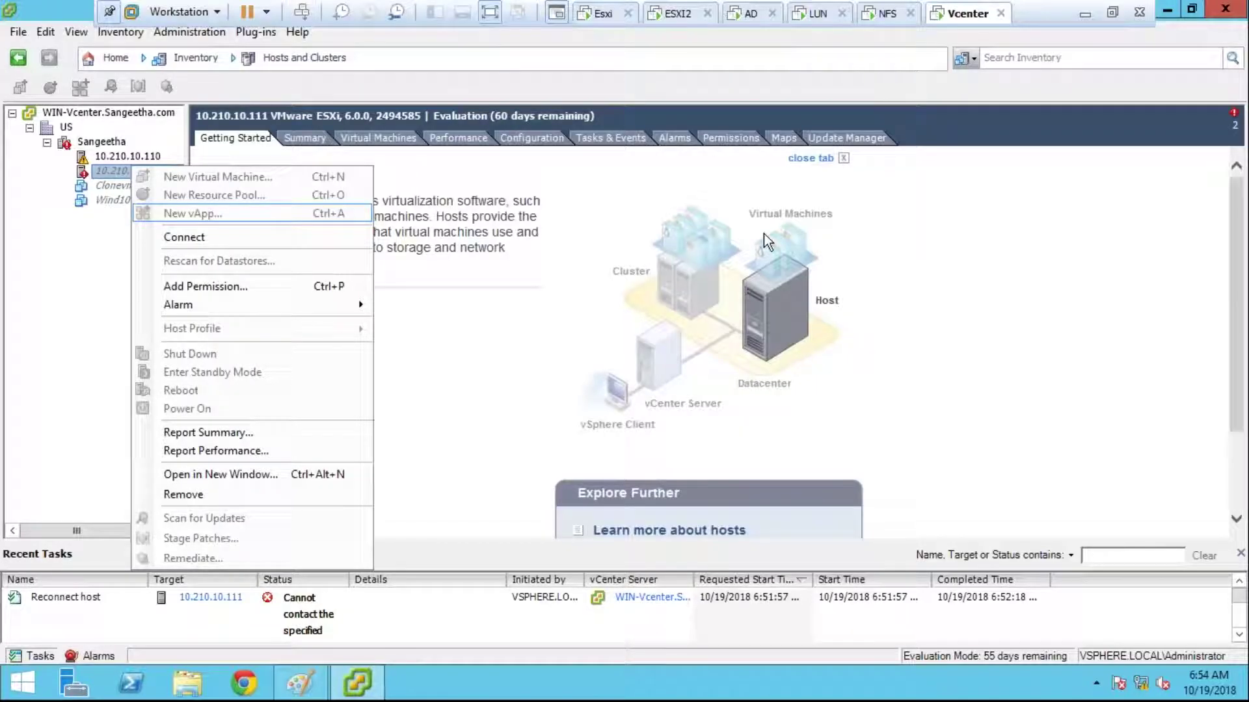
key("Escape")
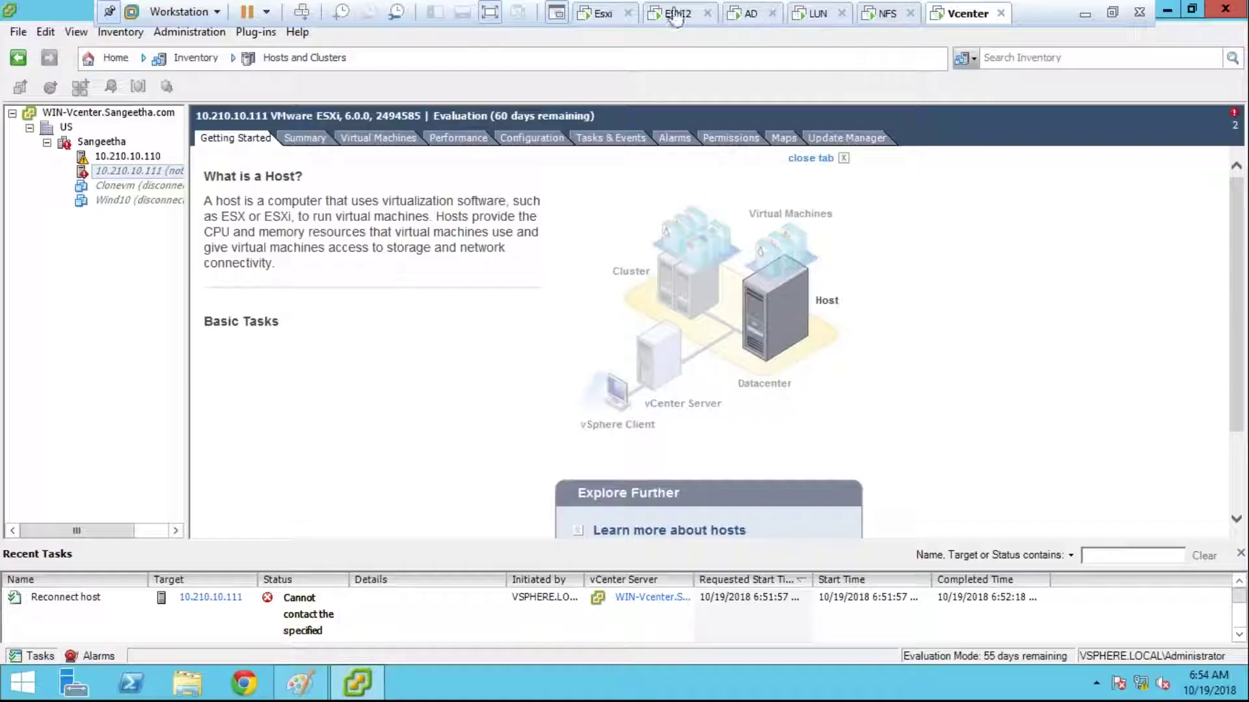
left_click(674, 14)
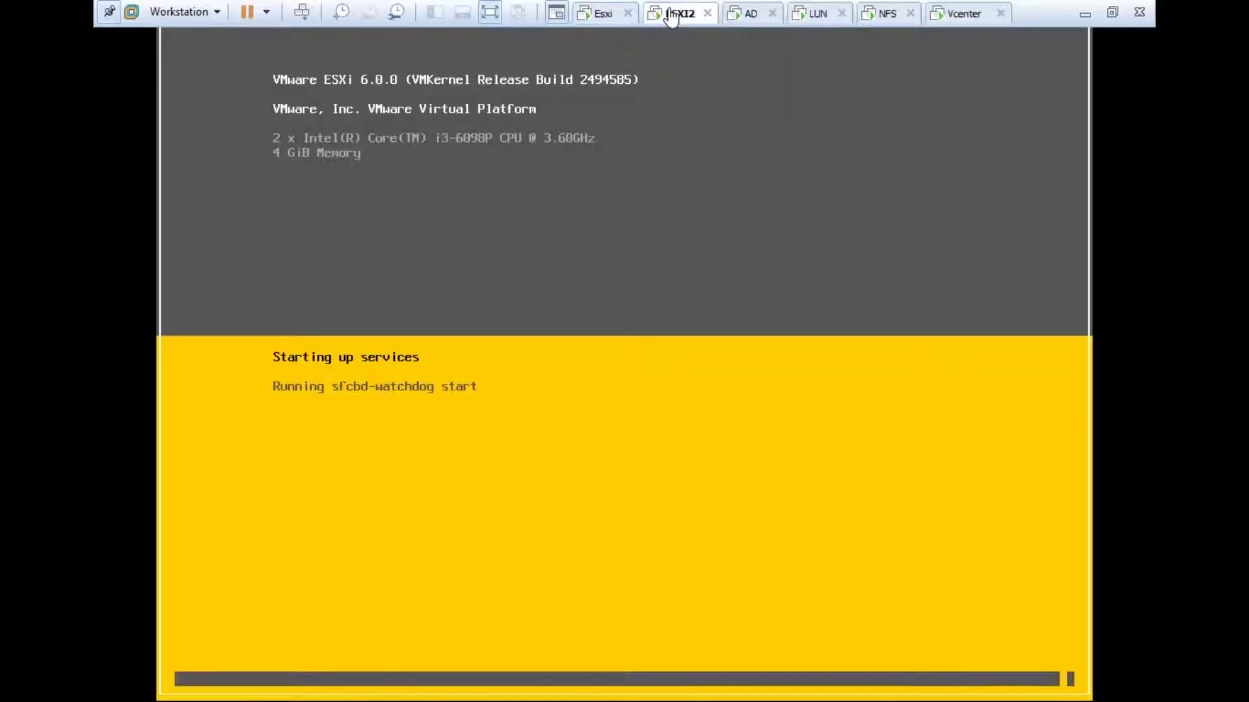
left_click(945, 17)
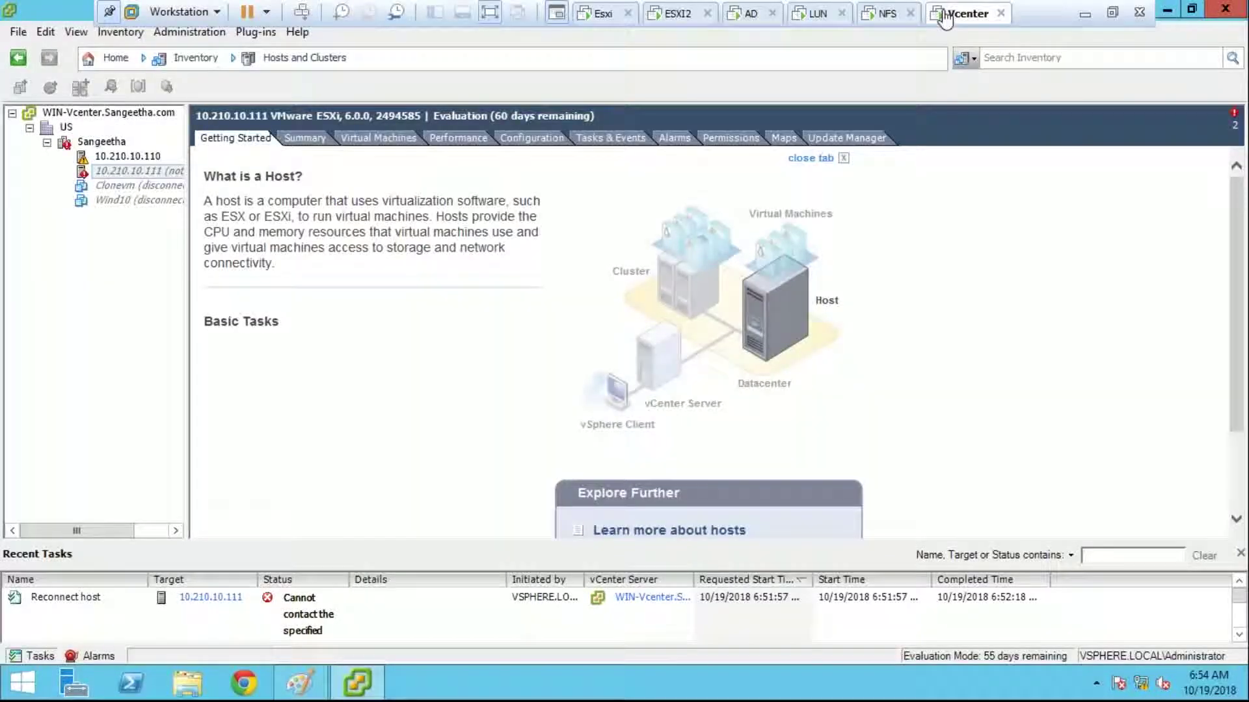
left_click(683, 18)
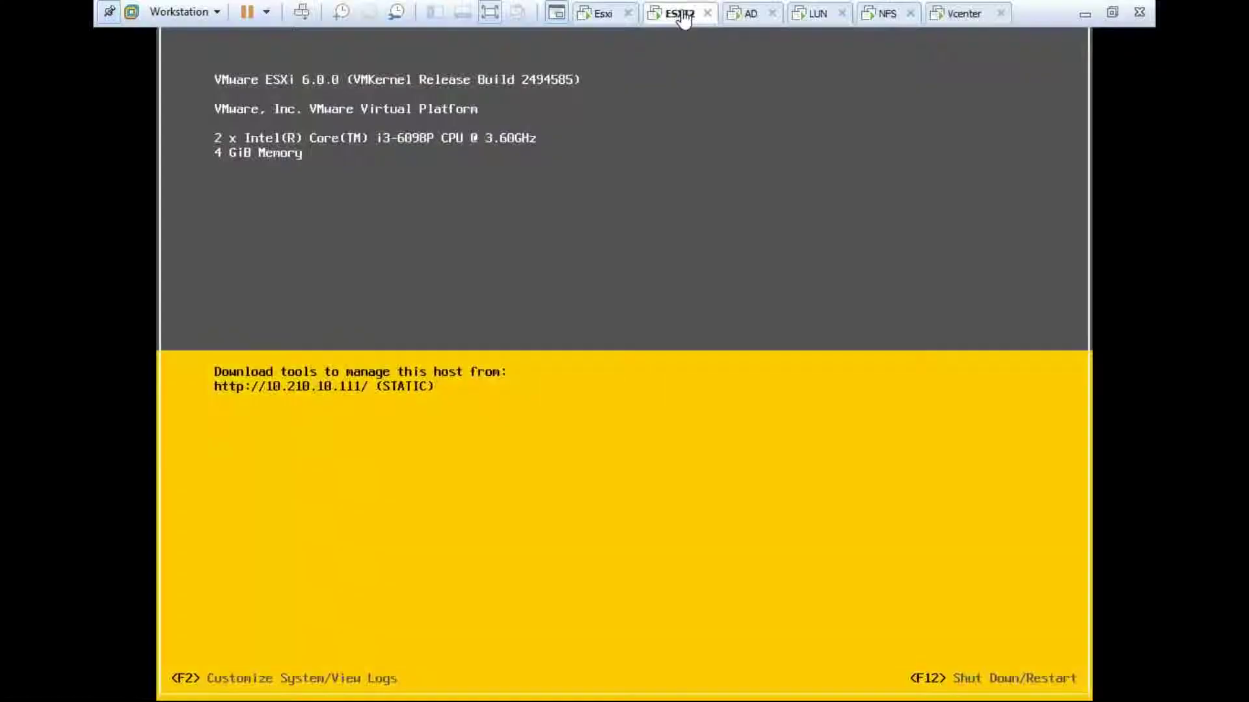
left_click(944, 25)
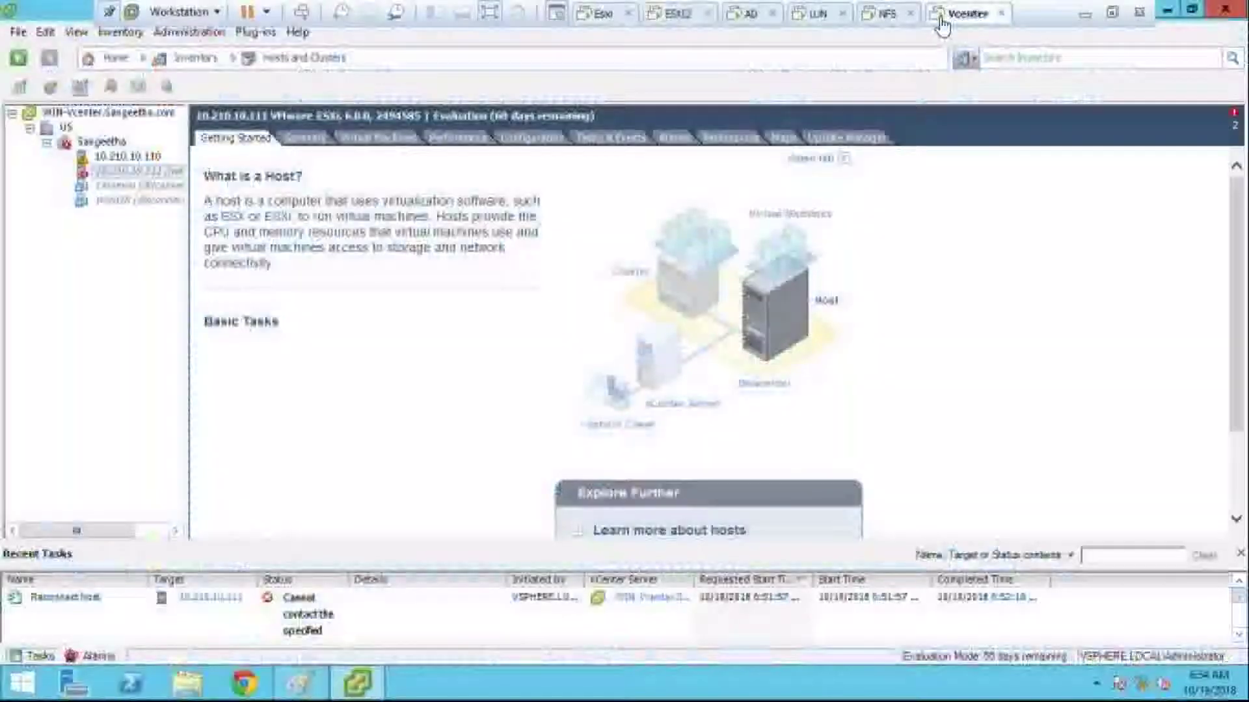
Step: Reconnect host 10.210.10.111, dismissing the error and cancelling the Add Host Wizard, then select Wind10
right_click(163, 171)
left_click(217, 248)
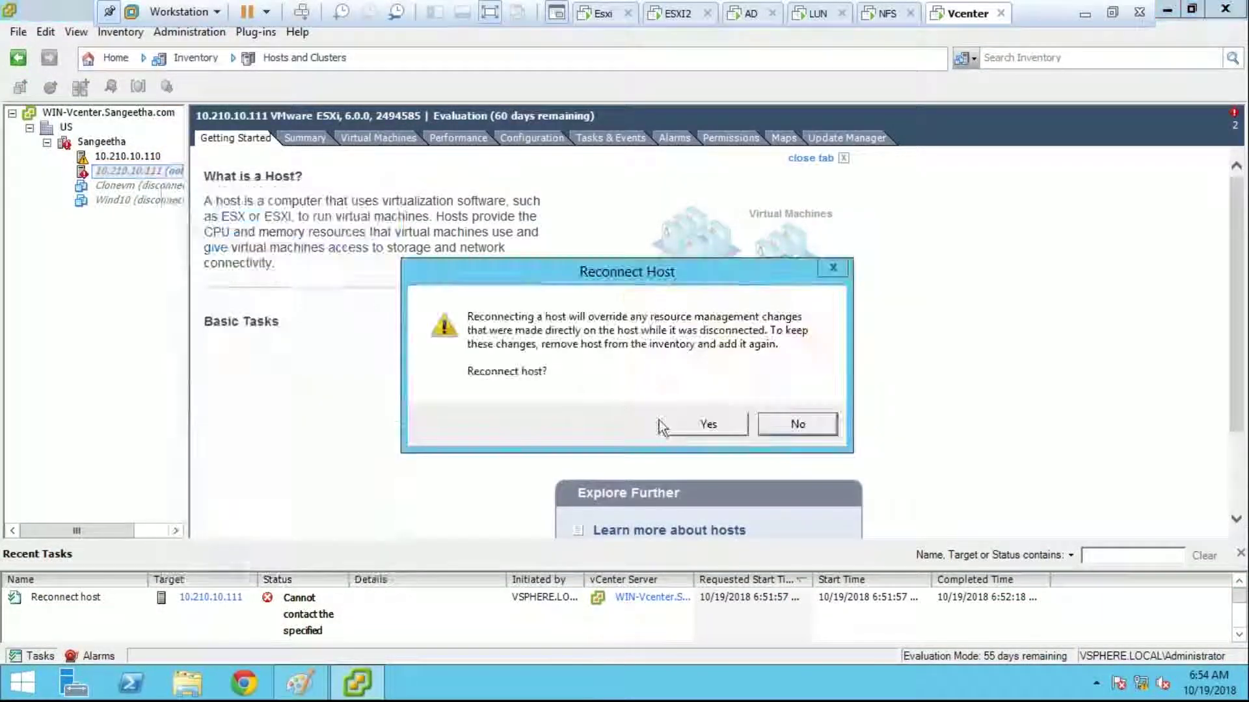
left_click(688, 423)
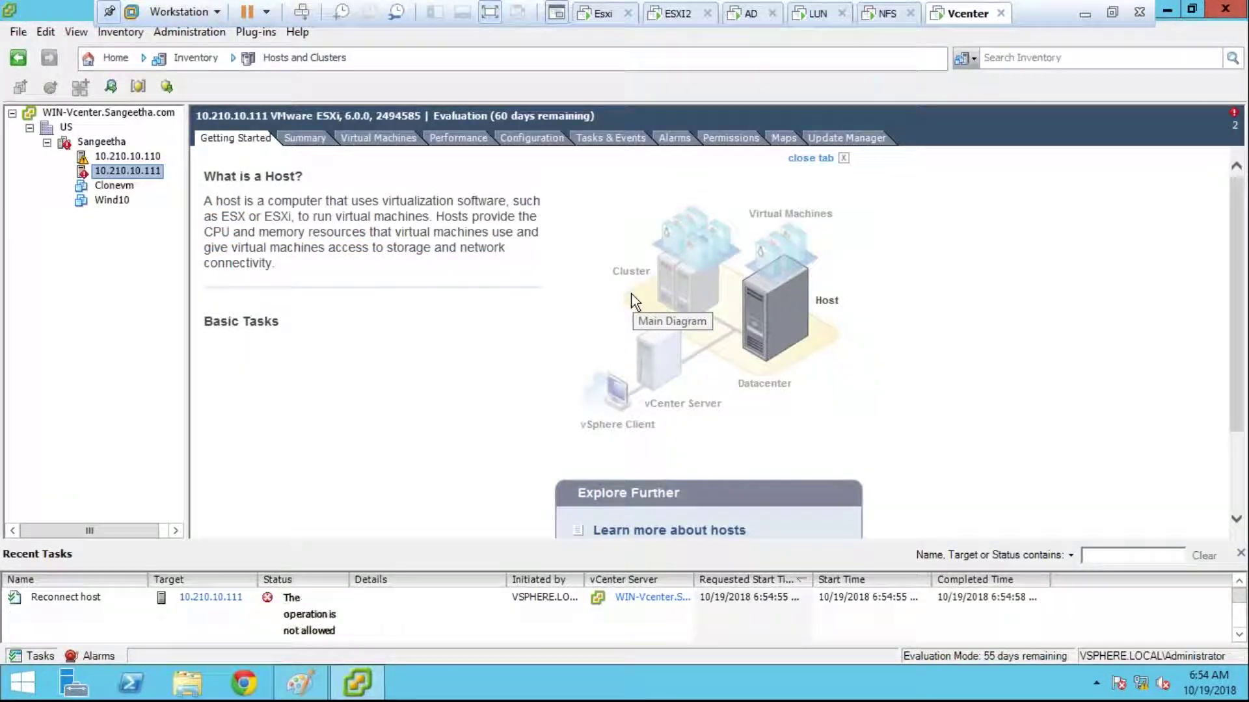
left_click(806, 232)
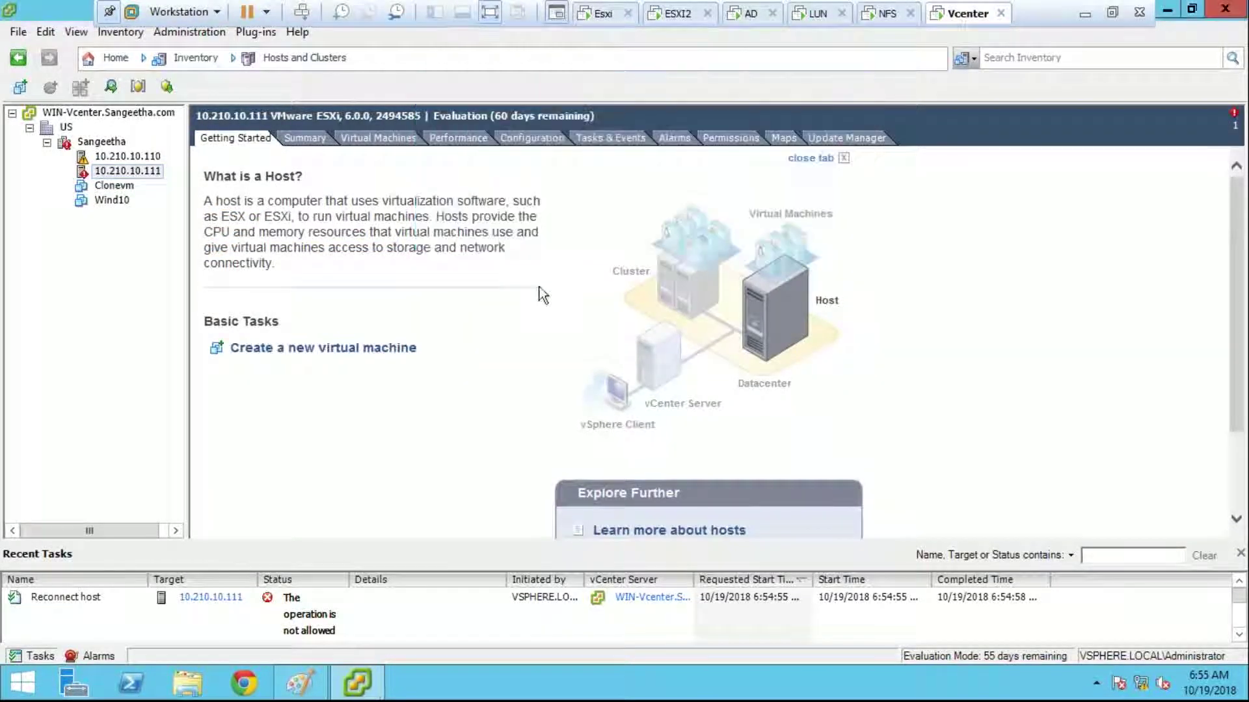
left_click(886, 539)
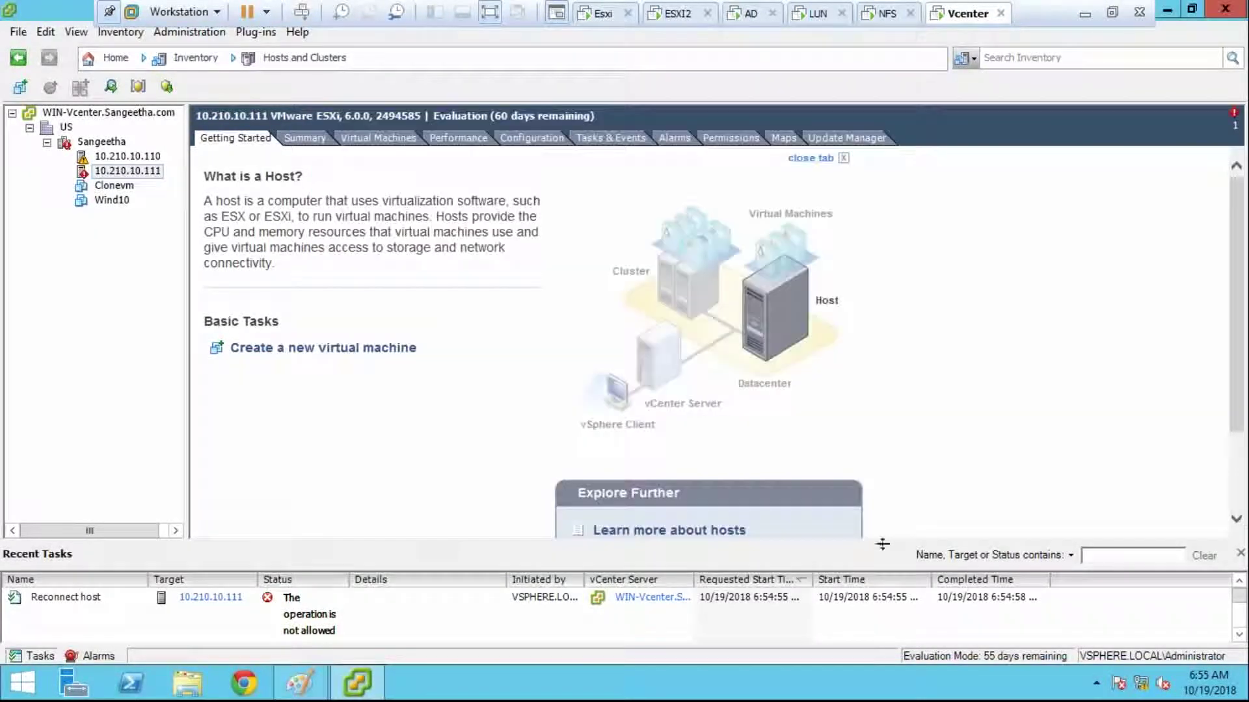
left_click(119, 201)
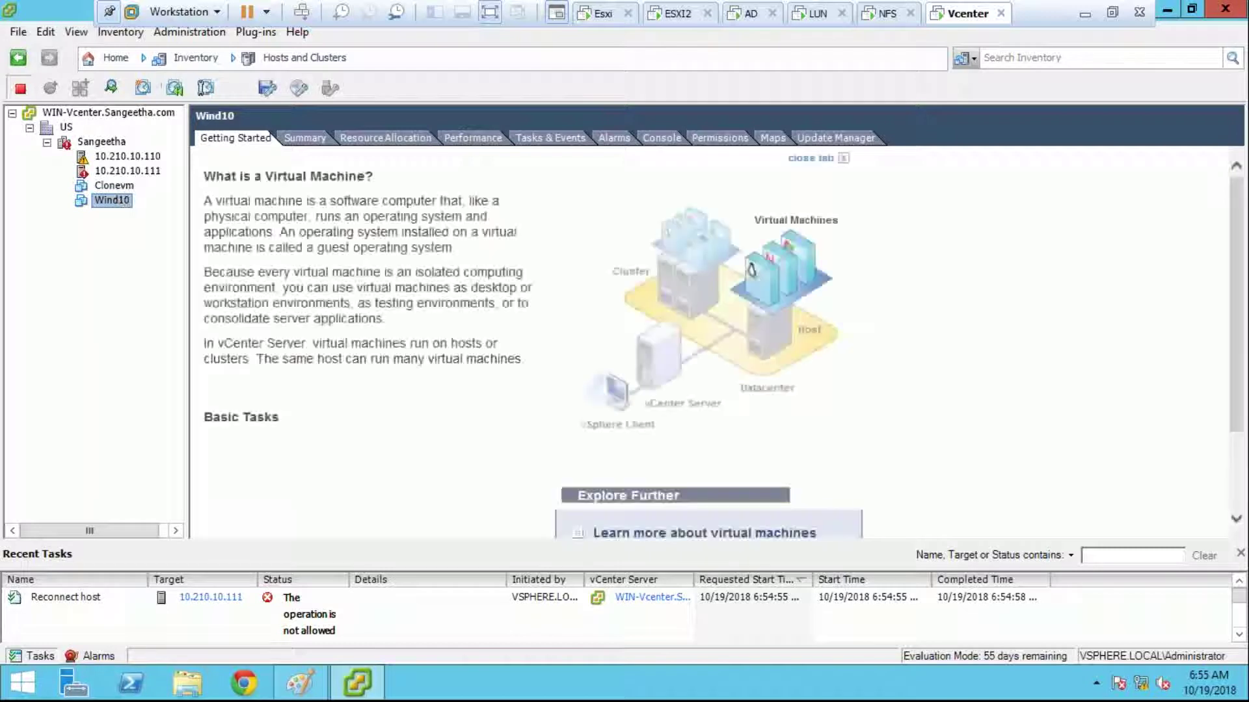
right_click(115, 186)
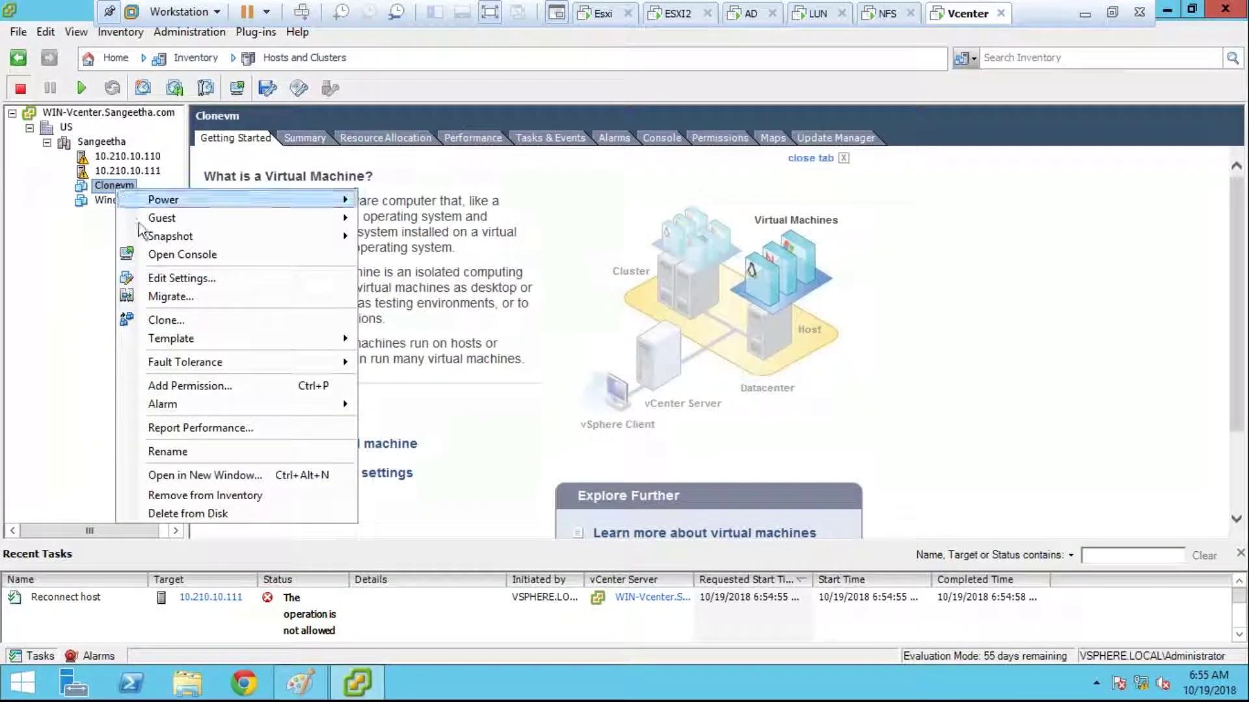
Step: Convert Clonevm to a template, then find it in the VMs and Templates inventory and bring up its actions
mouse_move(205, 348)
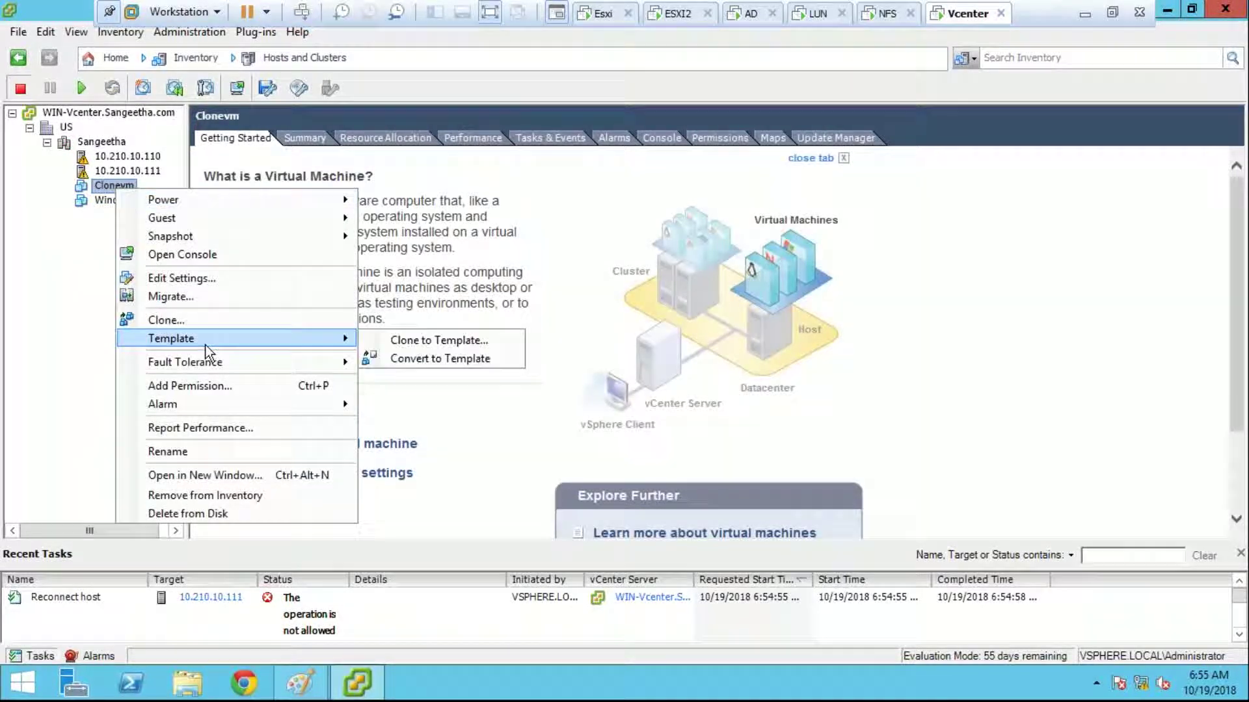
left_click(396, 358)
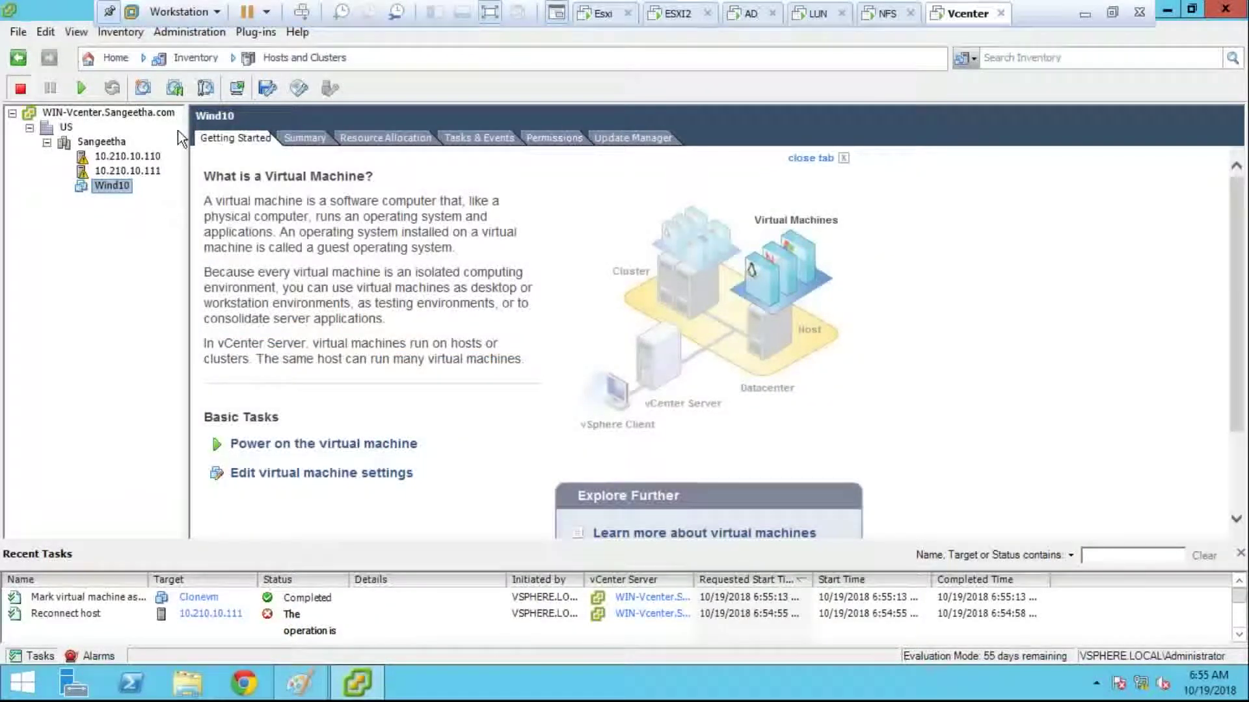
left_click(255, 59)
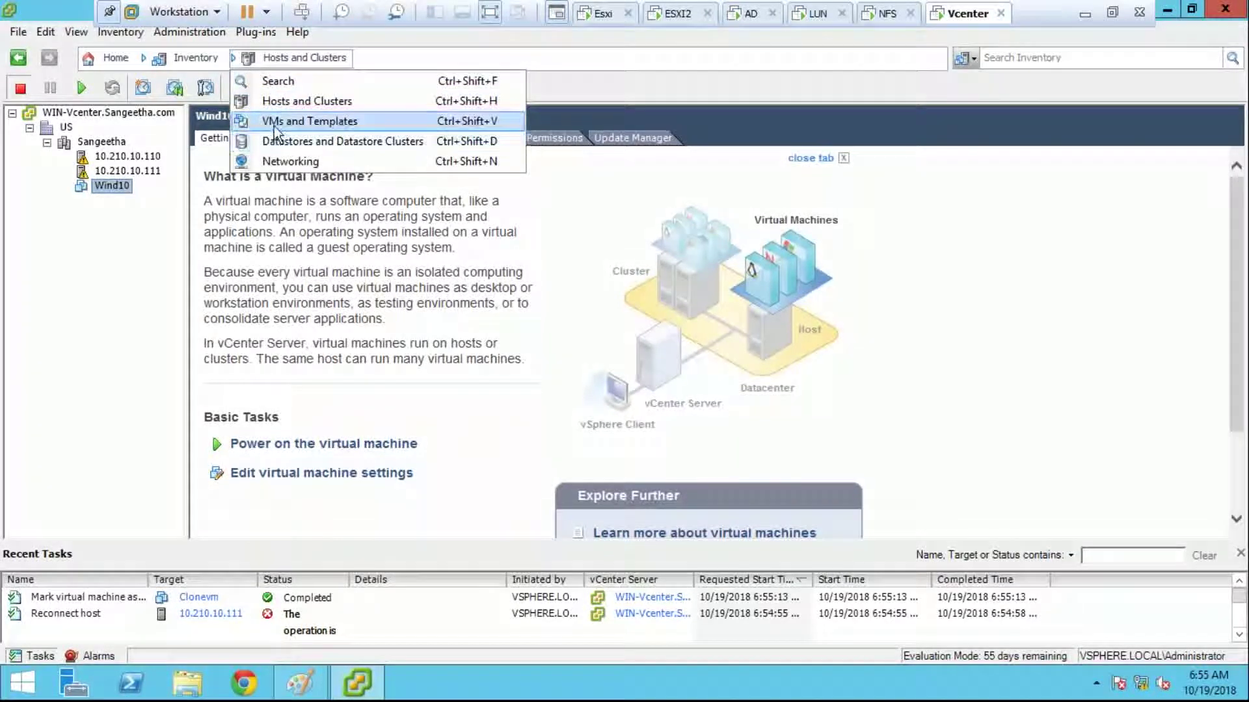
left_click(275, 121)
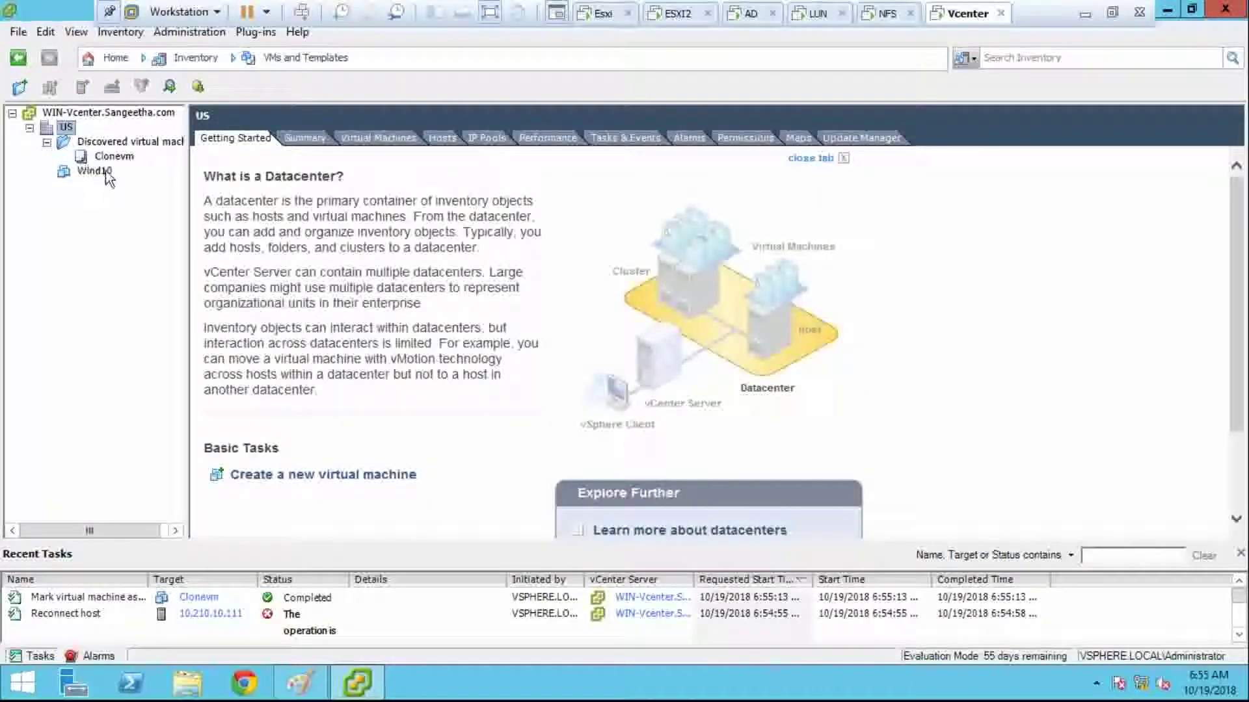
left_click(121, 158)
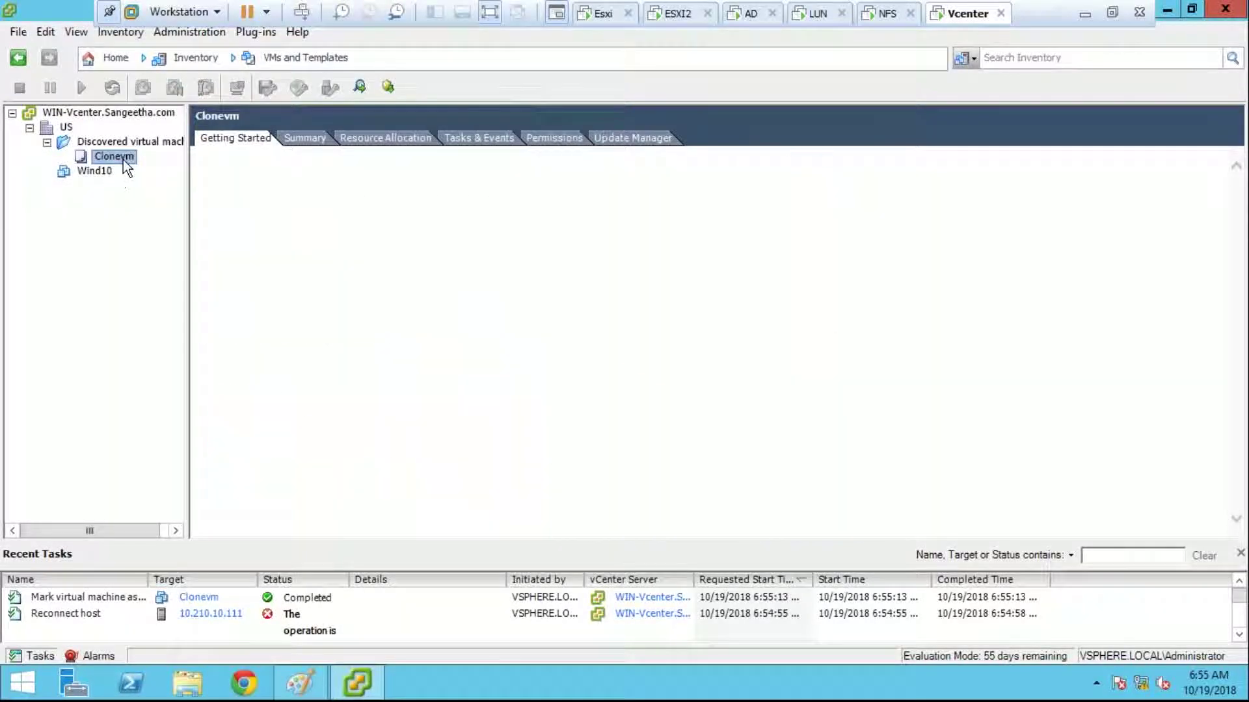
right_click(122, 160)
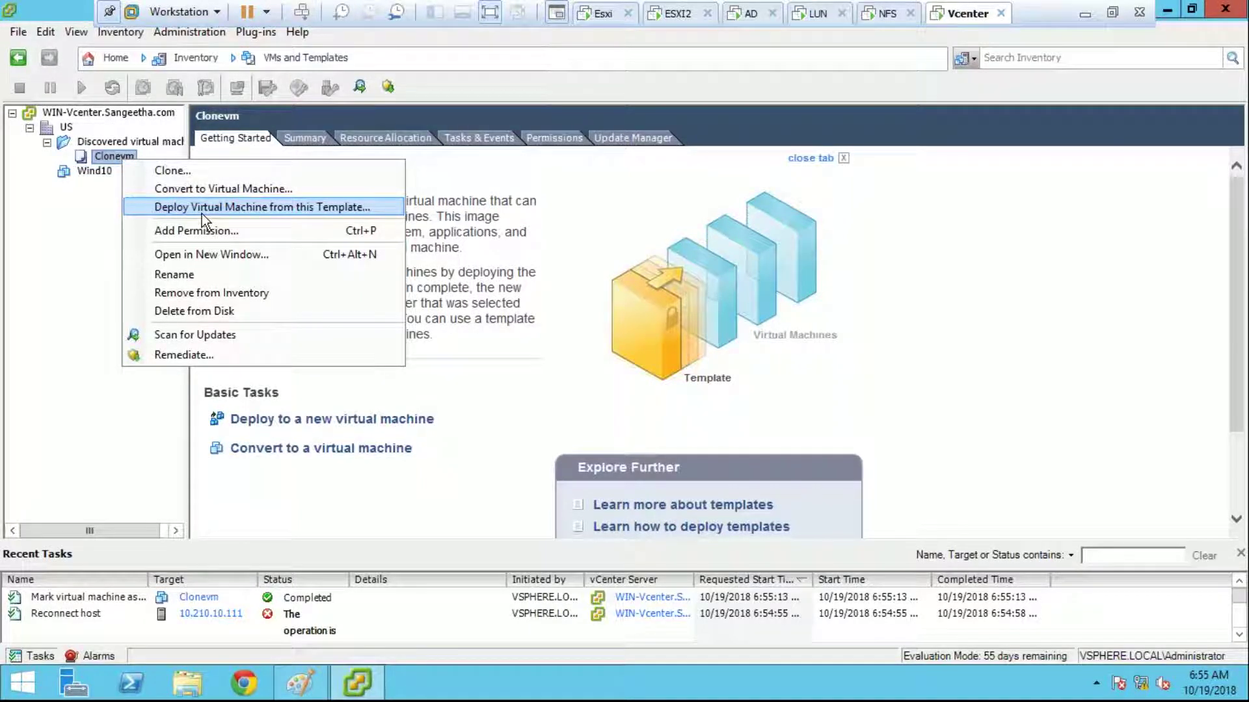
Step: Start deploying from the Clonevm template, naming the new VM clone1 in the Discovered virtual machine folder
left_click(201, 213)
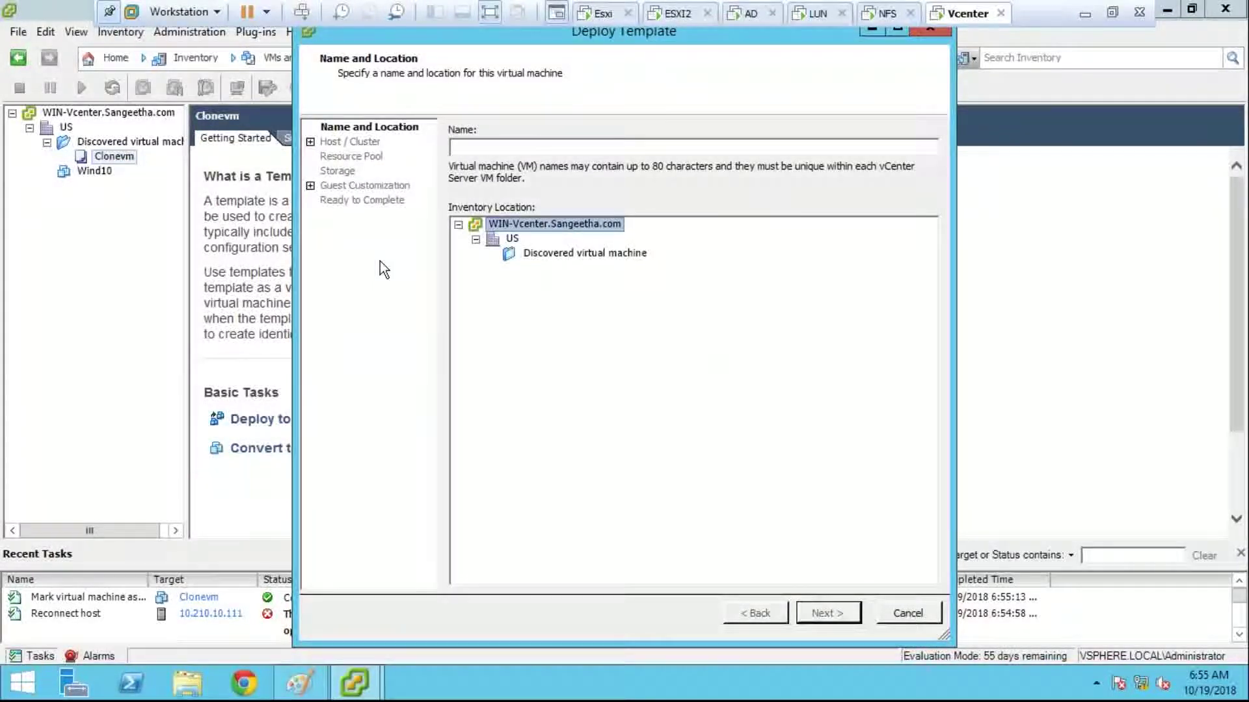
left_click(498, 152)
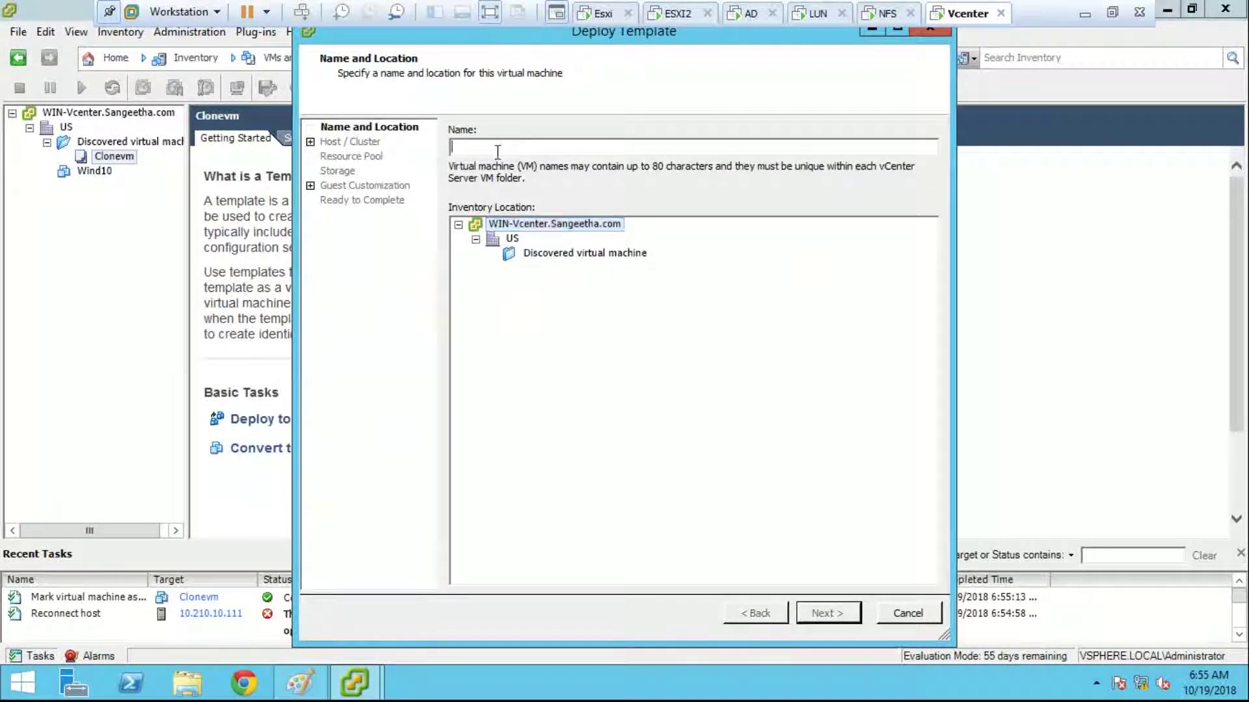
type("don")
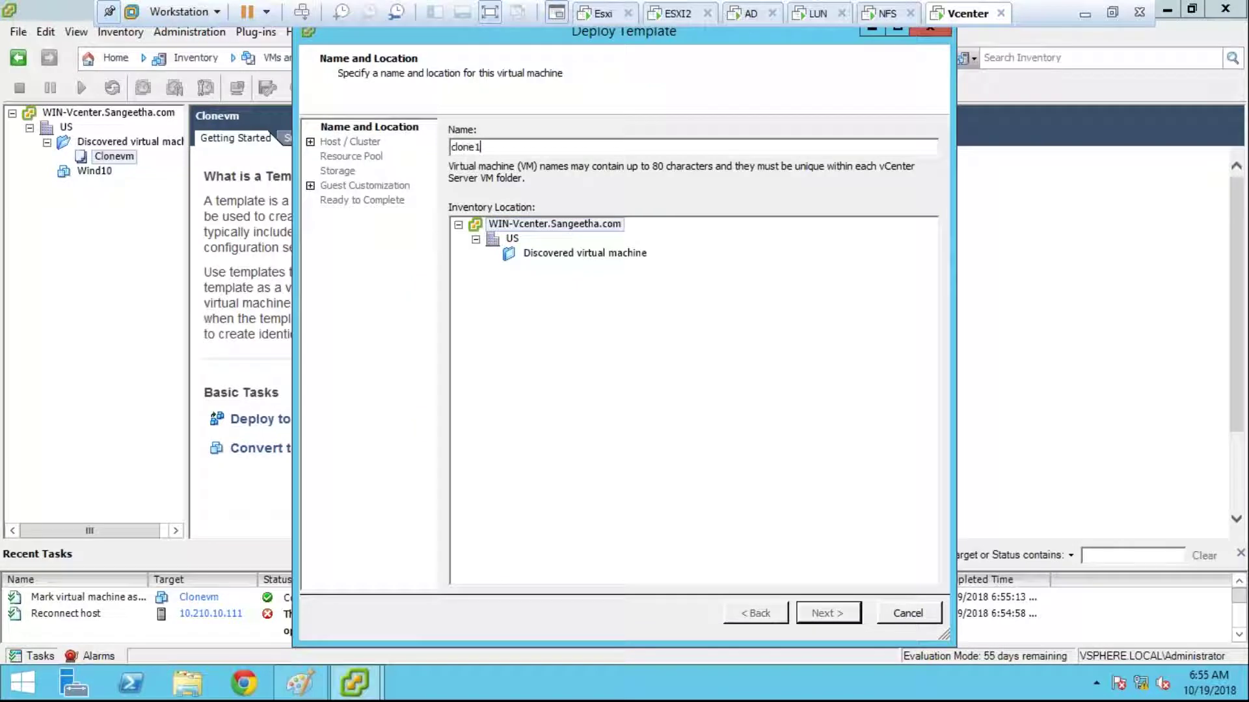
left_click(550, 254)
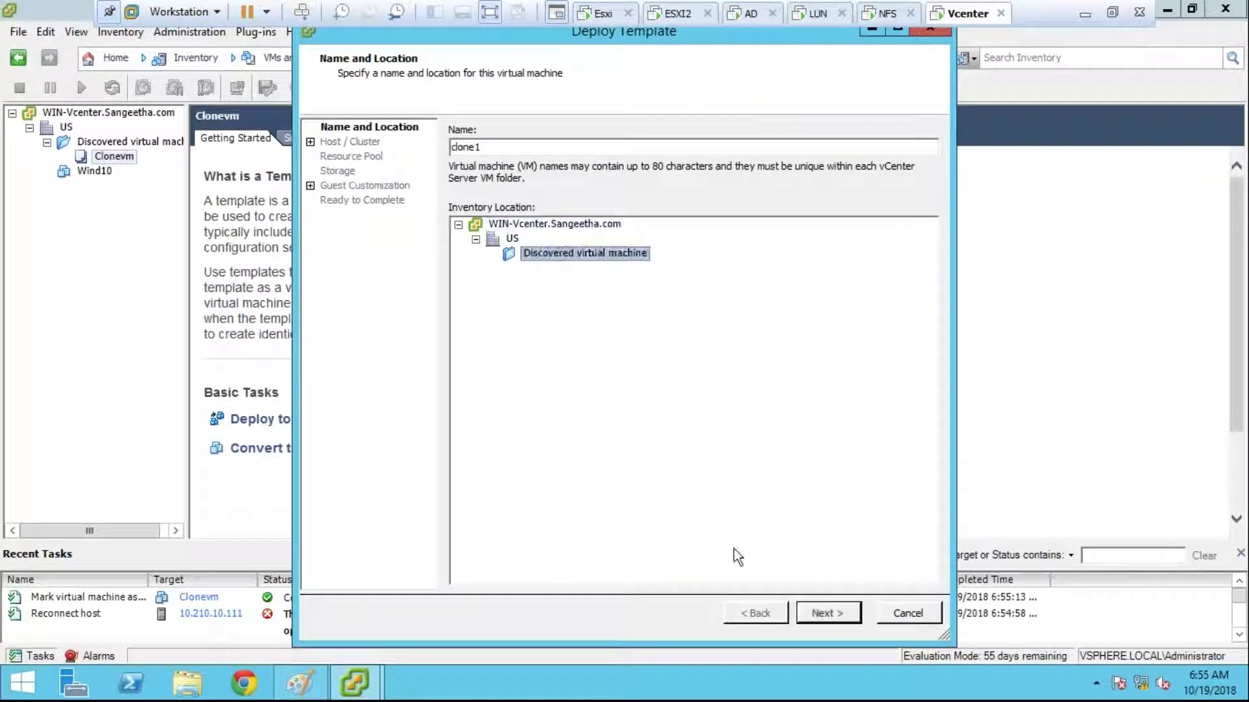
left_click(821, 615)
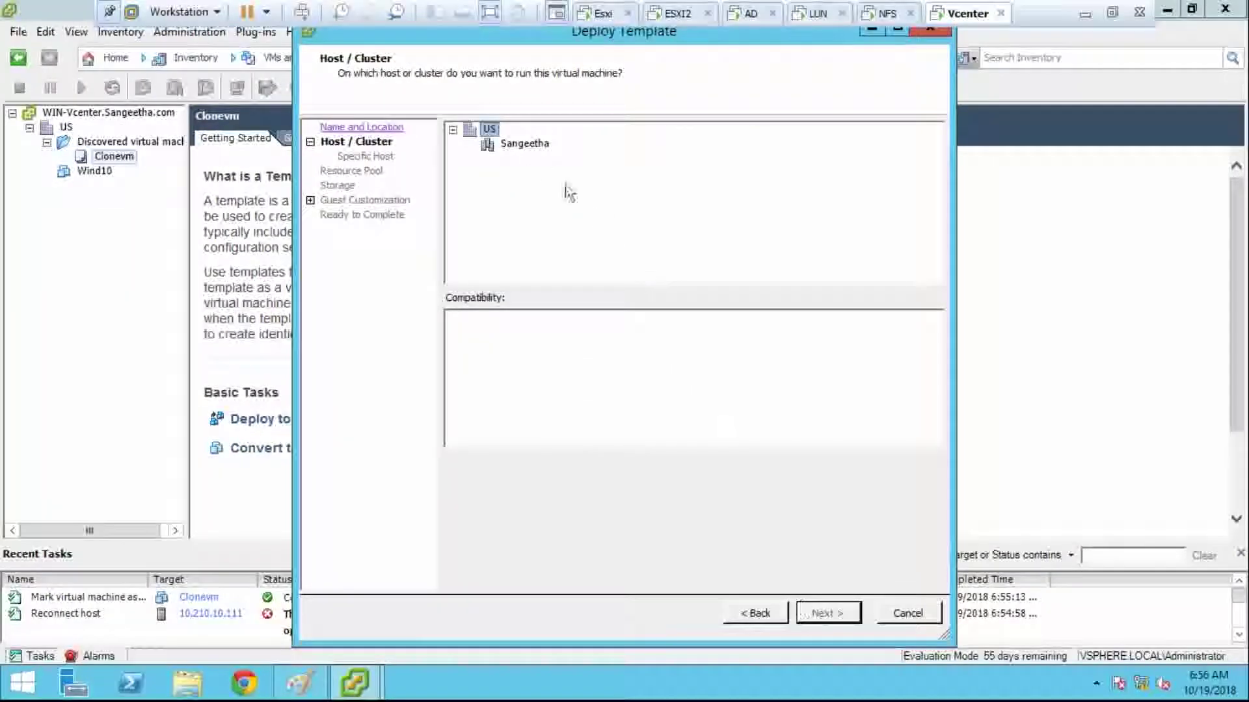
Step: Place clone1 on host Sangeetha and the Sharenfs datastore, skip customization, and finish the deployment
left_click(526, 144)
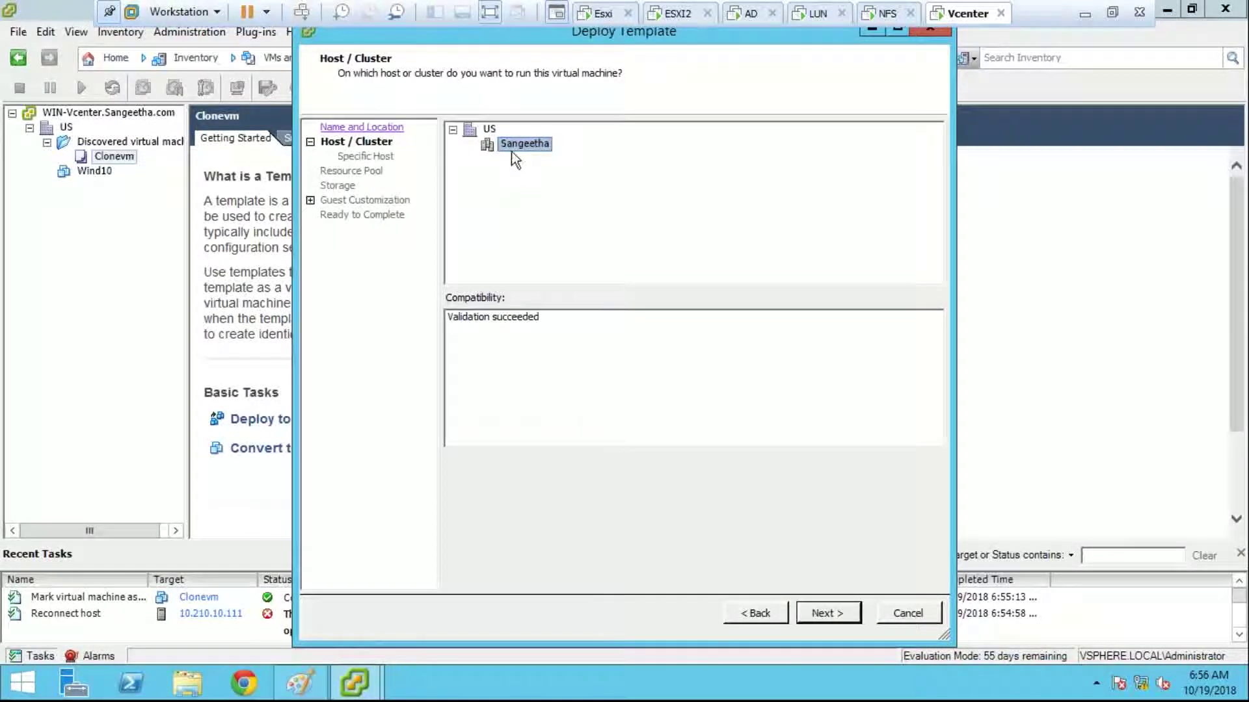
left_click(820, 614)
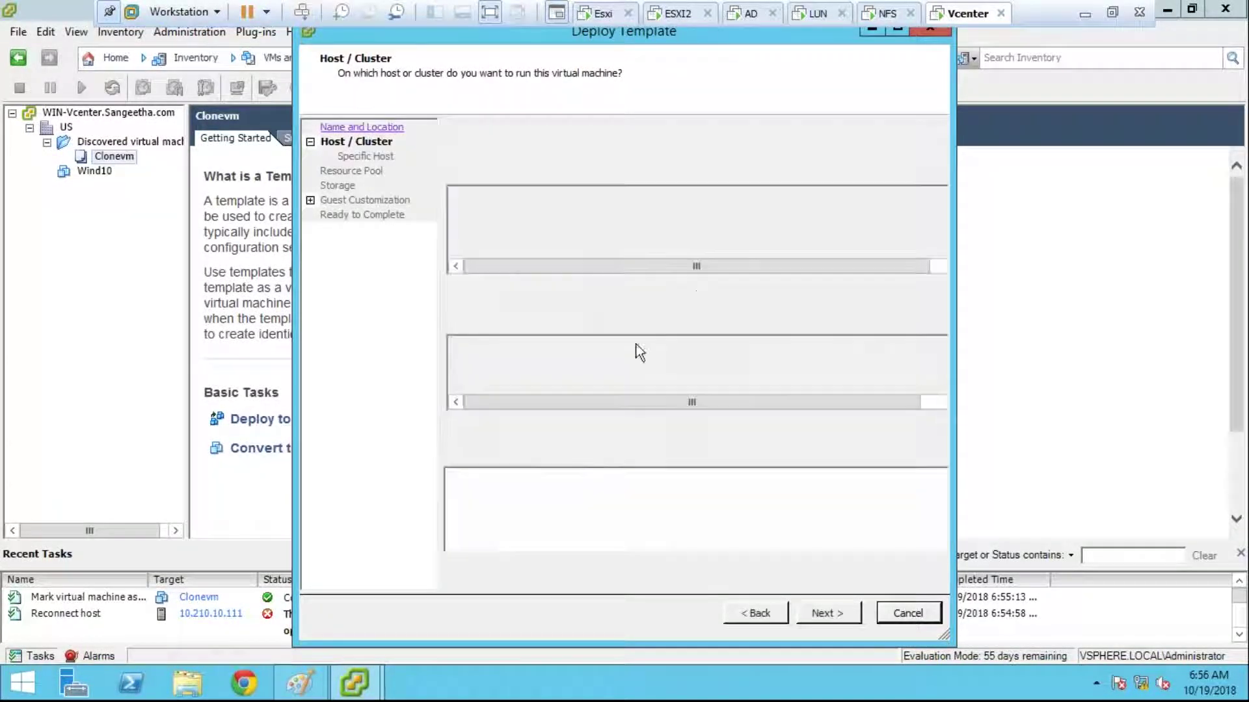
left_click(859, 261)
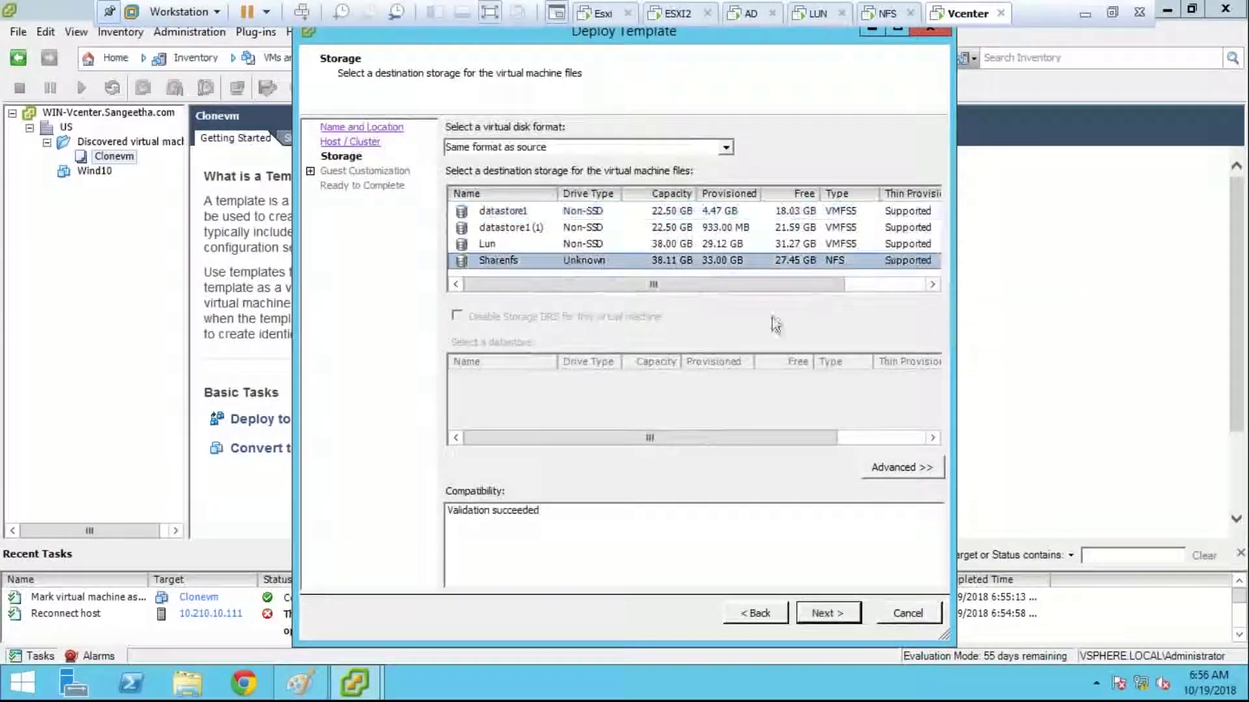
left_click(816, 614)
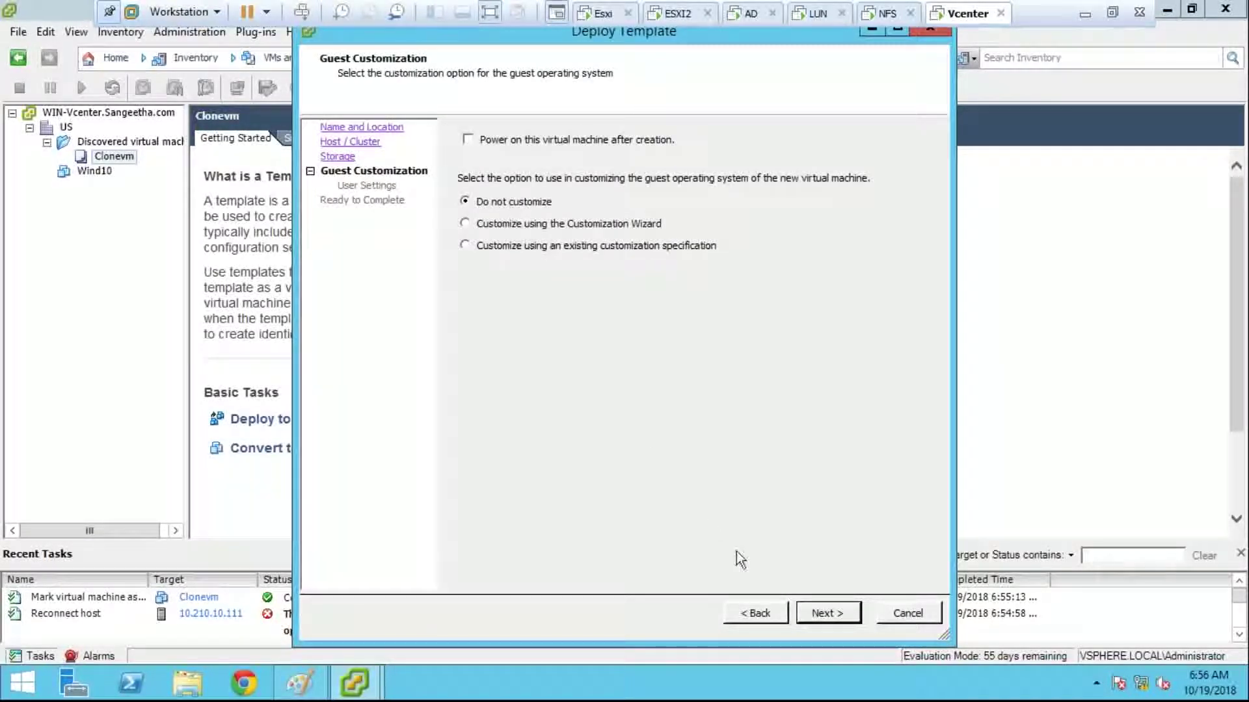
left_click(806, 612)
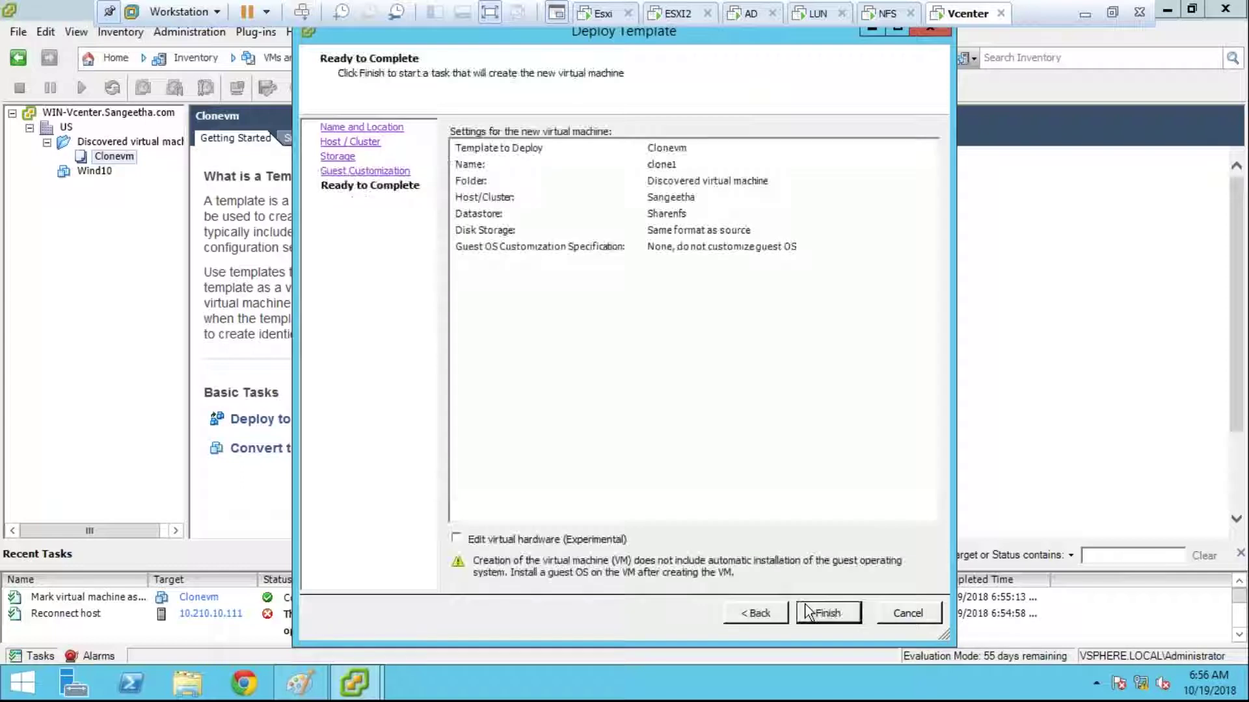
left_click(806, 612)
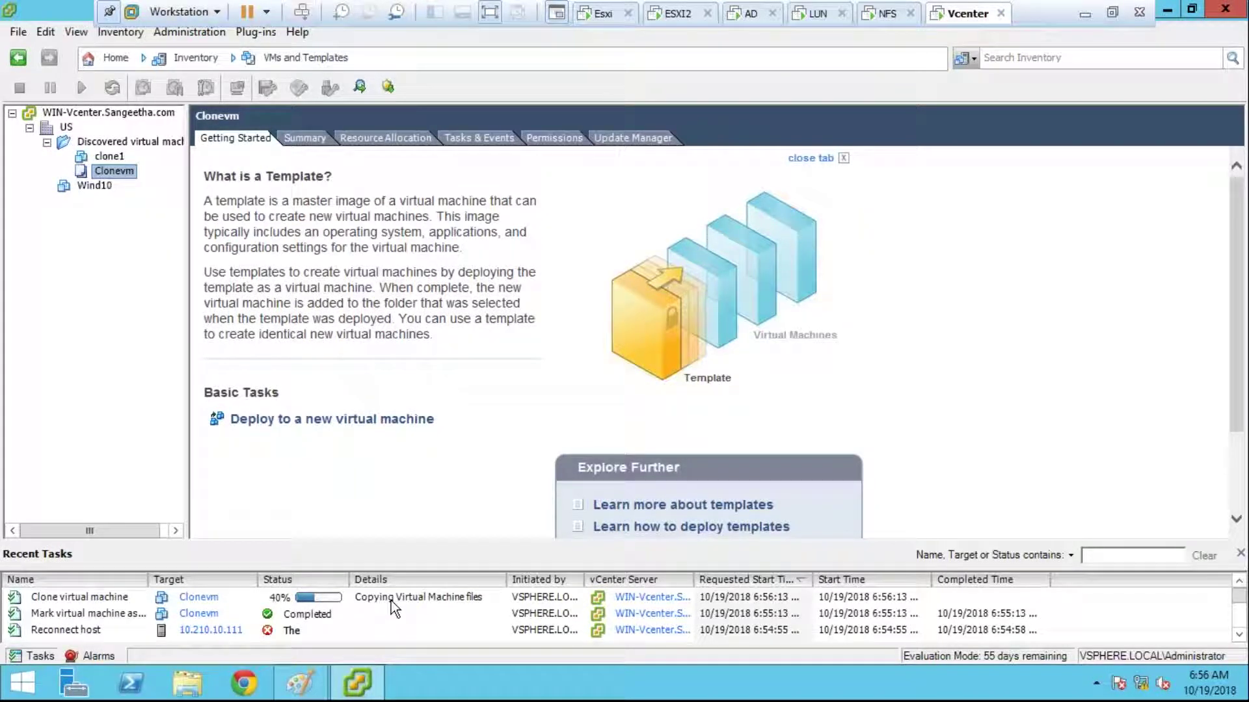
Step: Go back to Home and open Hosts and Clusters to watch clone1's copy task
left_click(110, 67)
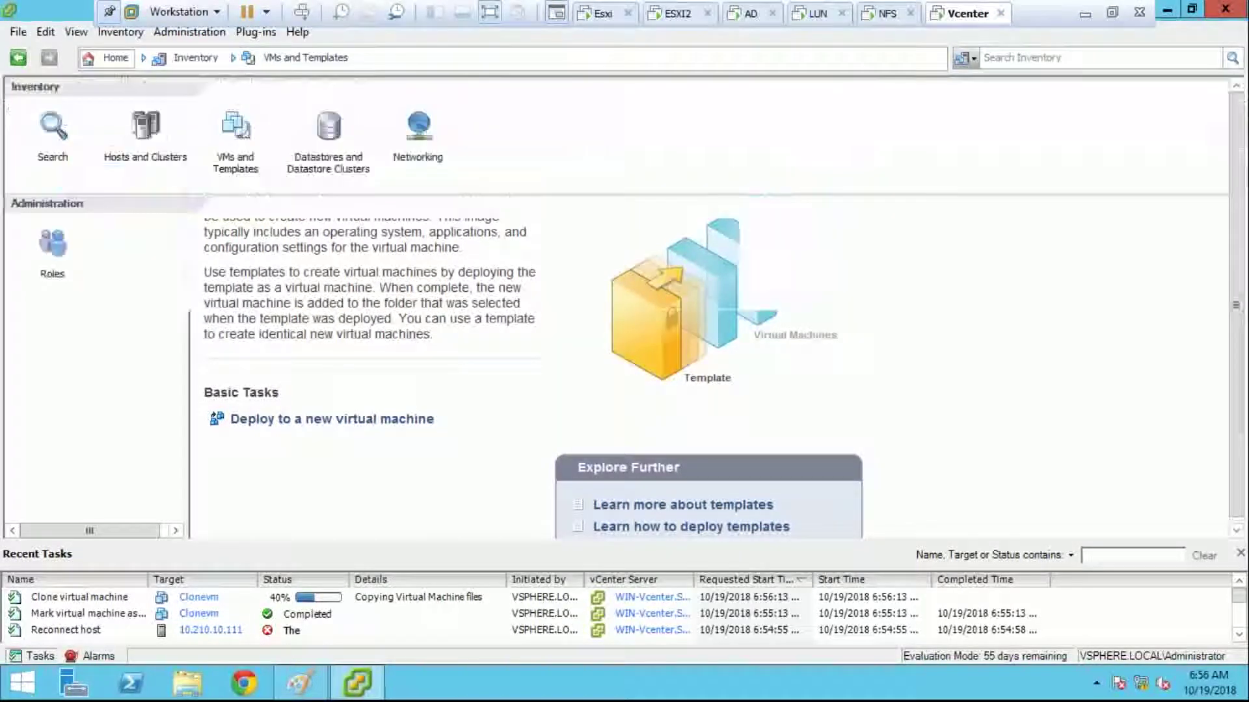
left_click(157, 130)
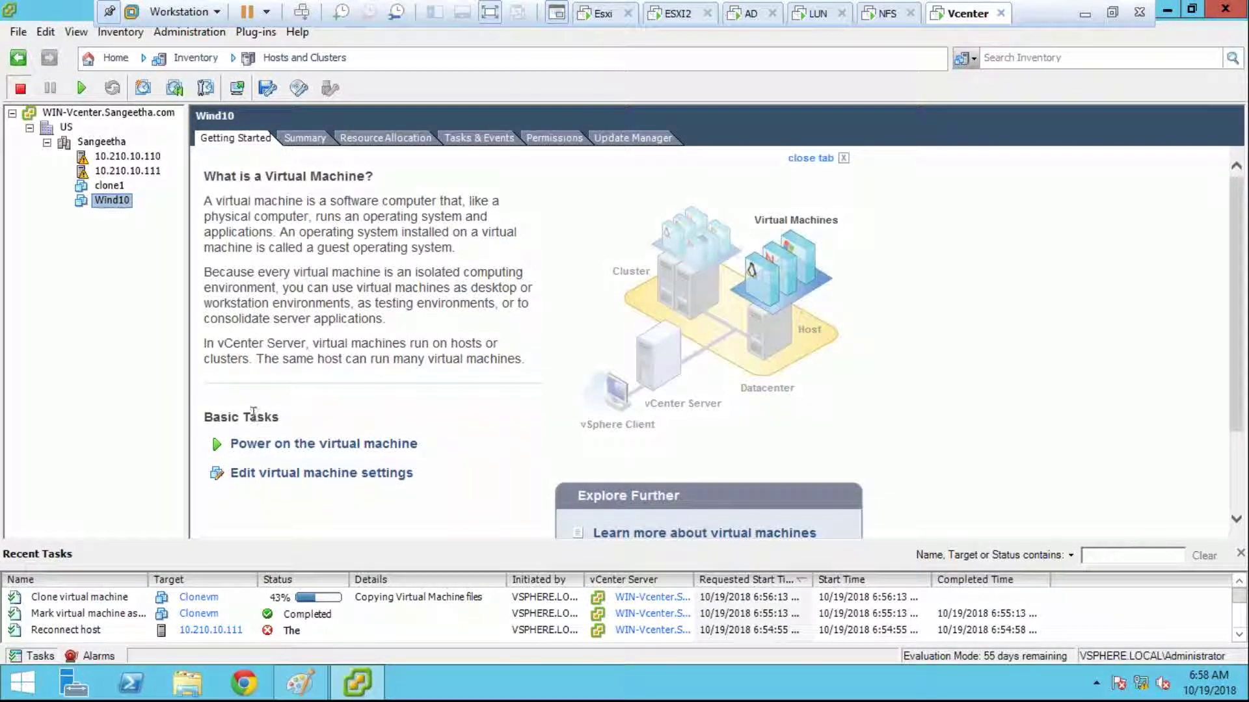
Step: Minimize vSphere Client, leave the VM's full-screen view, and minimize Workstation to reach the host desktop
left_click(112, 57)
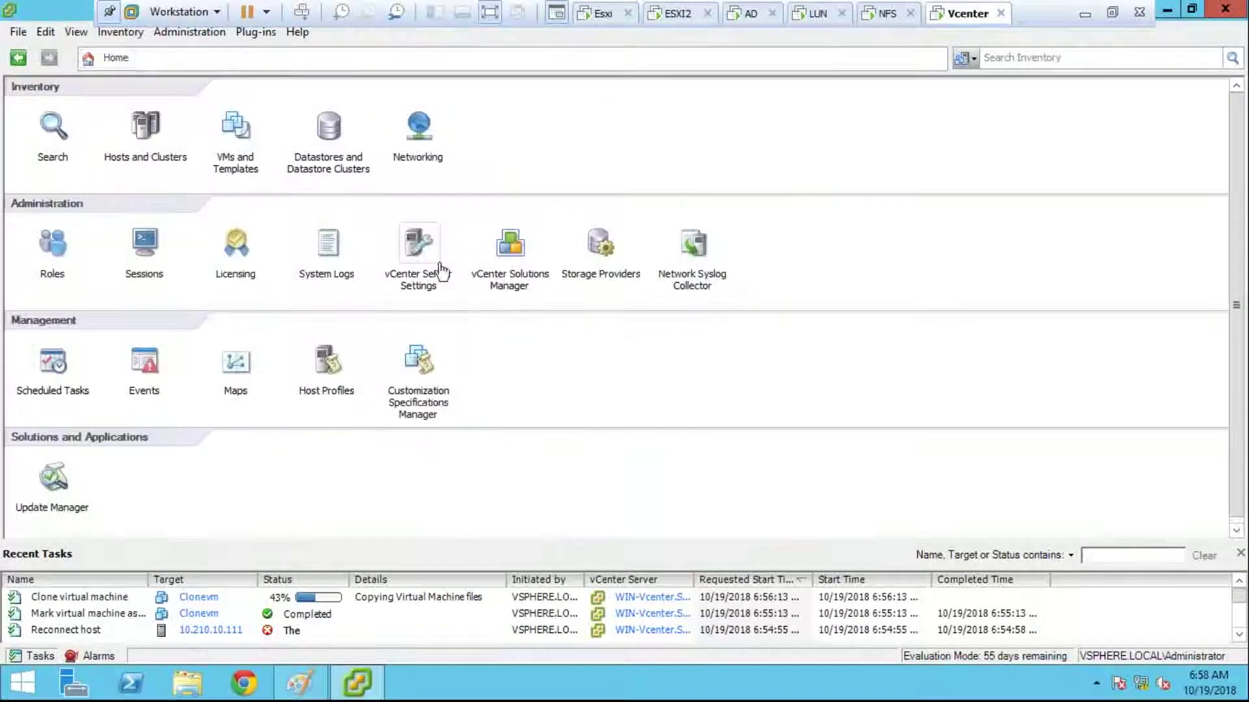
left_click(1170, 9)
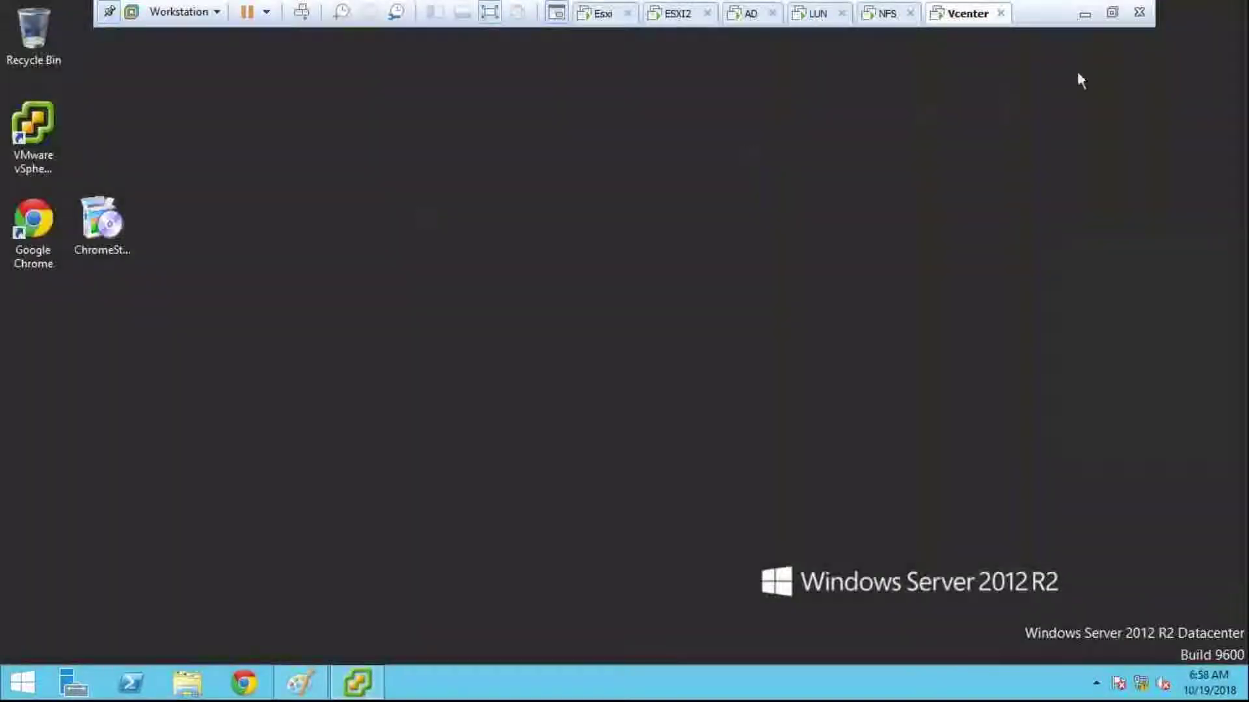
left_click(1111, 12)
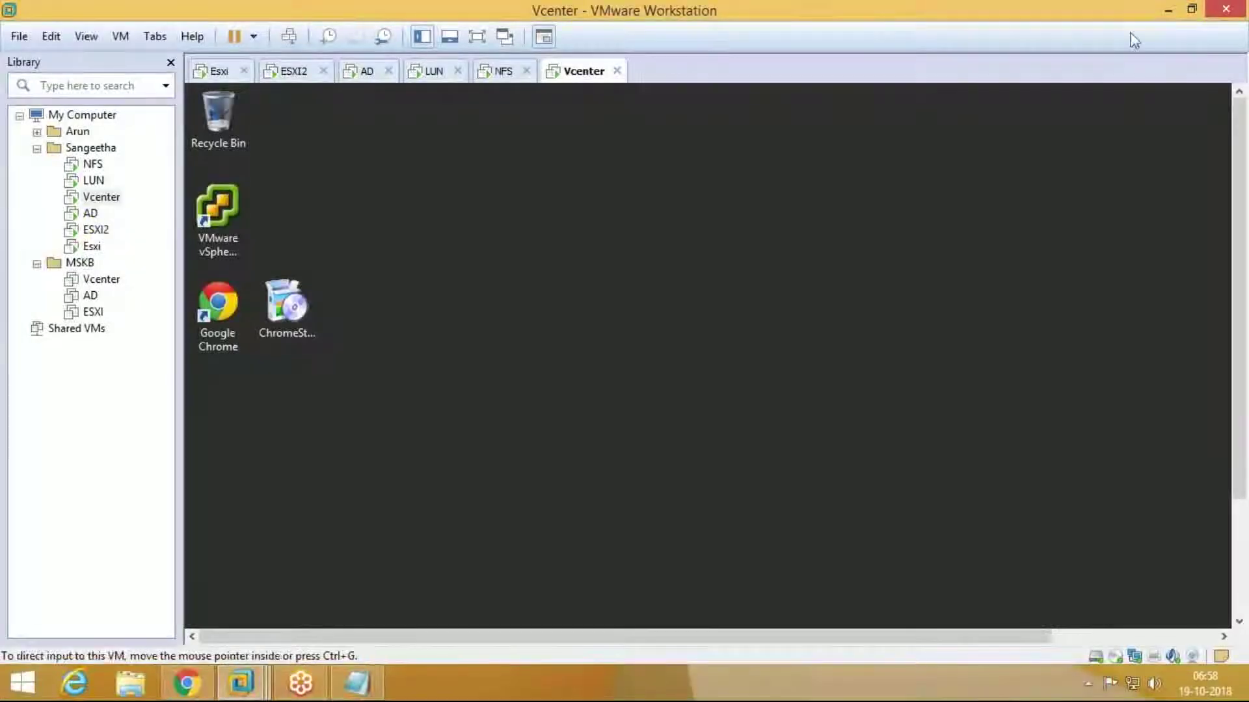
left_click(1167, 11)
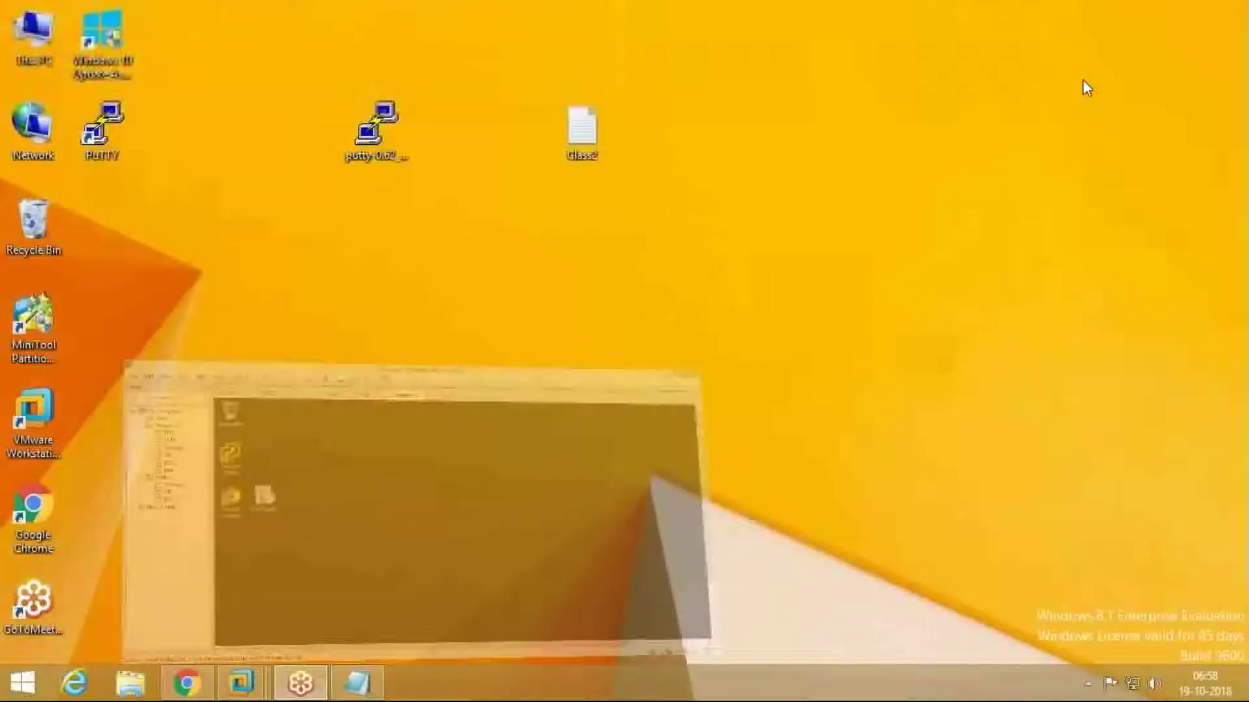
Step: Refresh the host desktop twice, then bring the Chrome window back
right_click(428, 328)
left_click(455, 373)
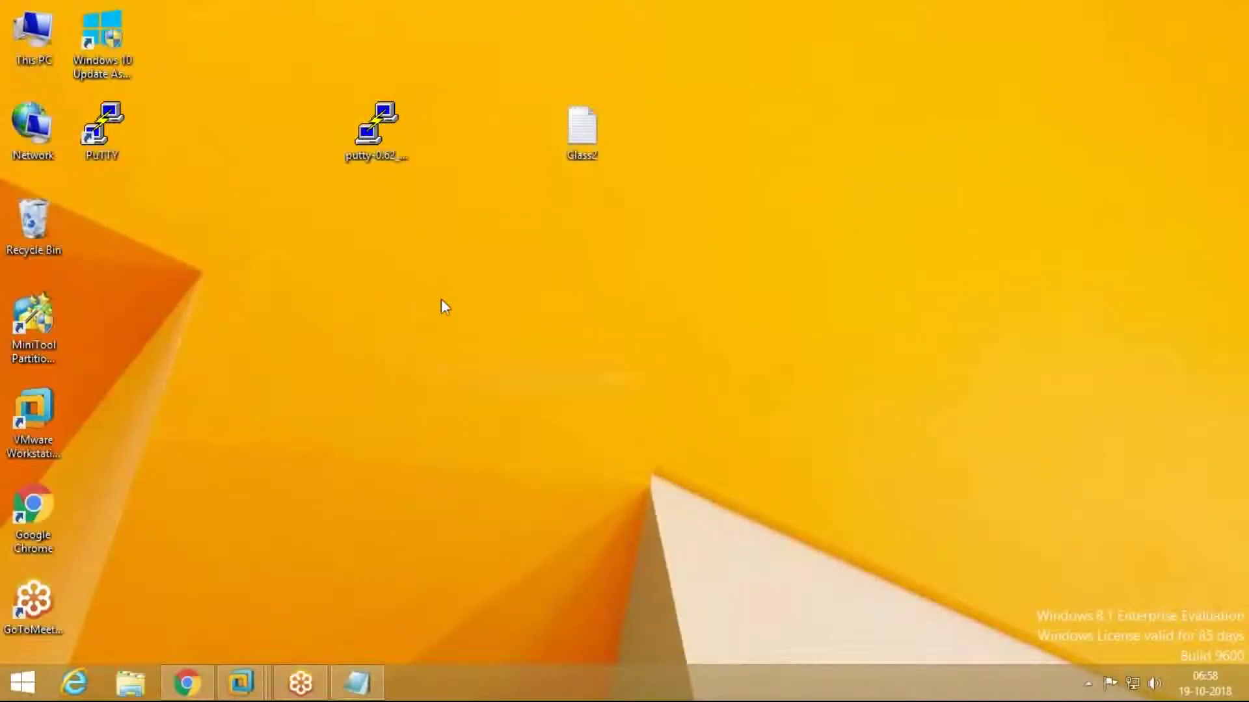
right_click(435, 231)
left_click(468, 277)
left_click(186, 681)
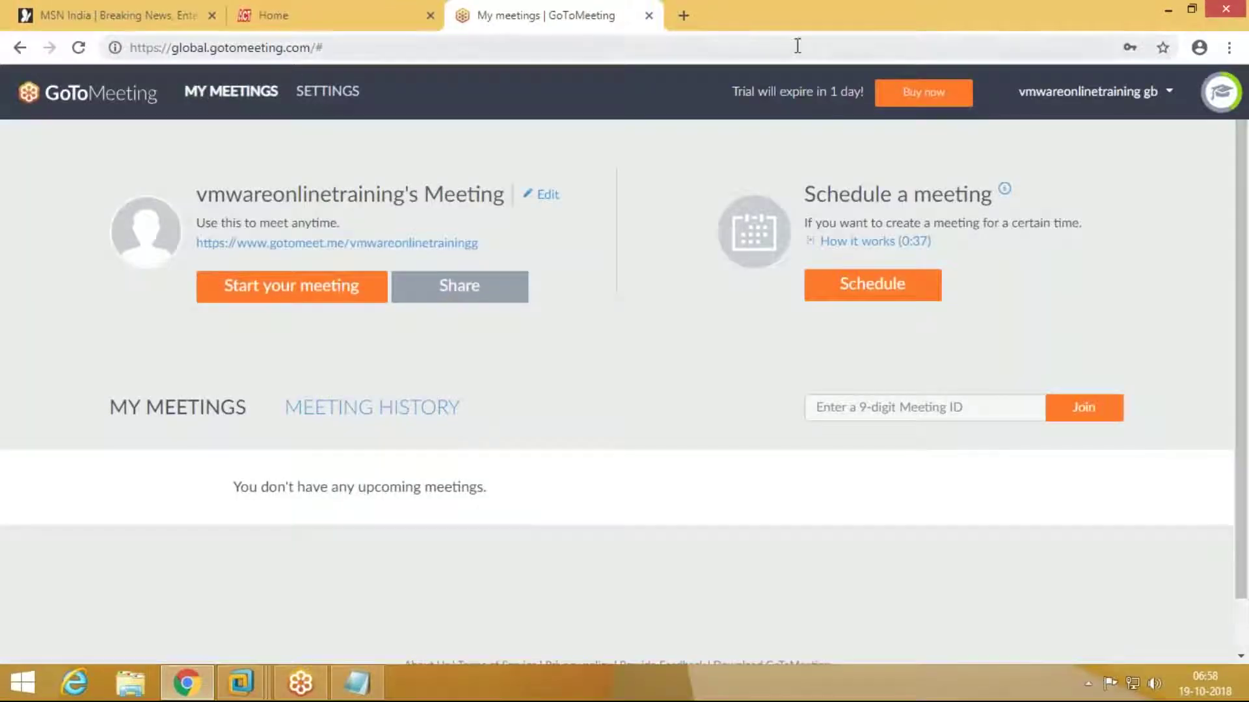
Step: Load gmail.com in a new Chrome tab
left_click(683, 15)
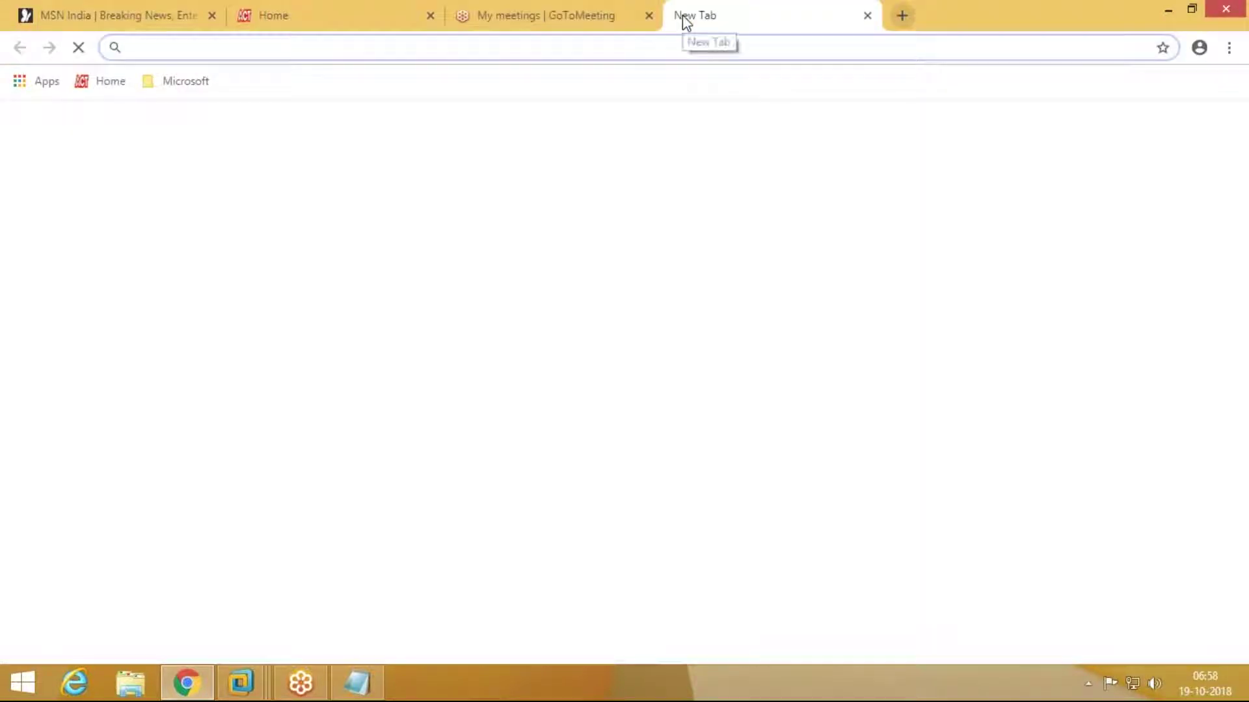
type("GMI")
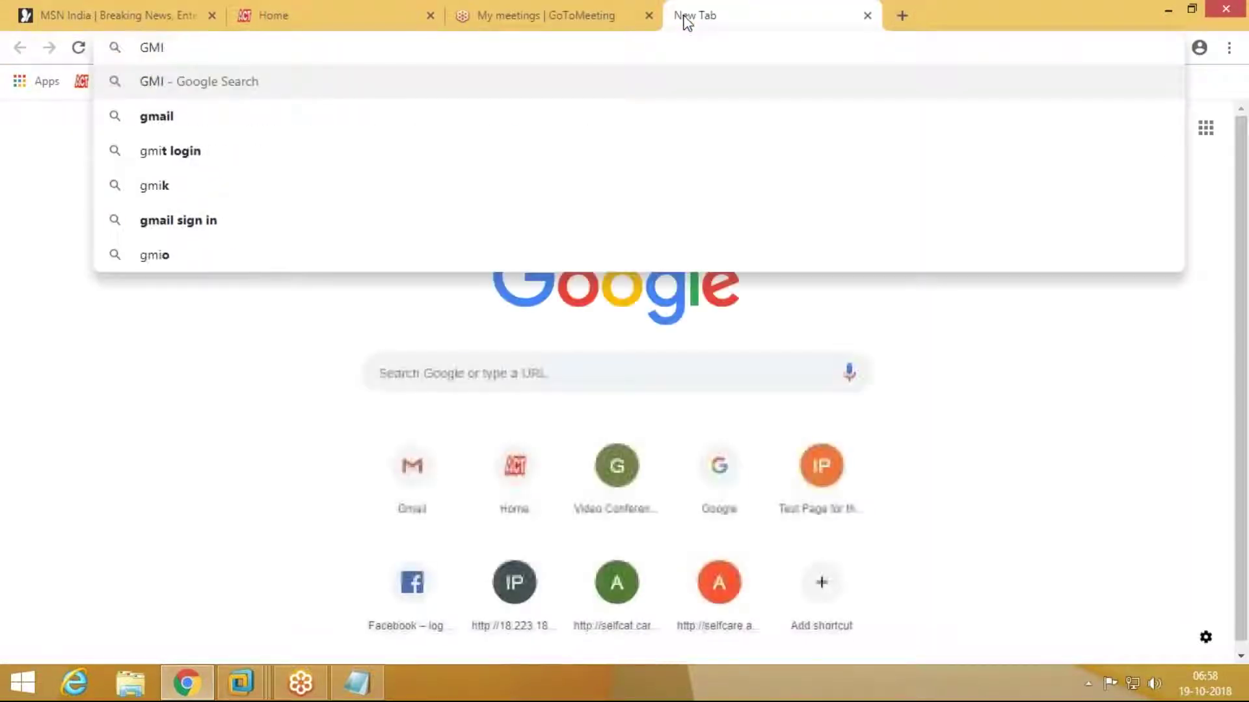
key("BackSpace")
type("AIL.COM")
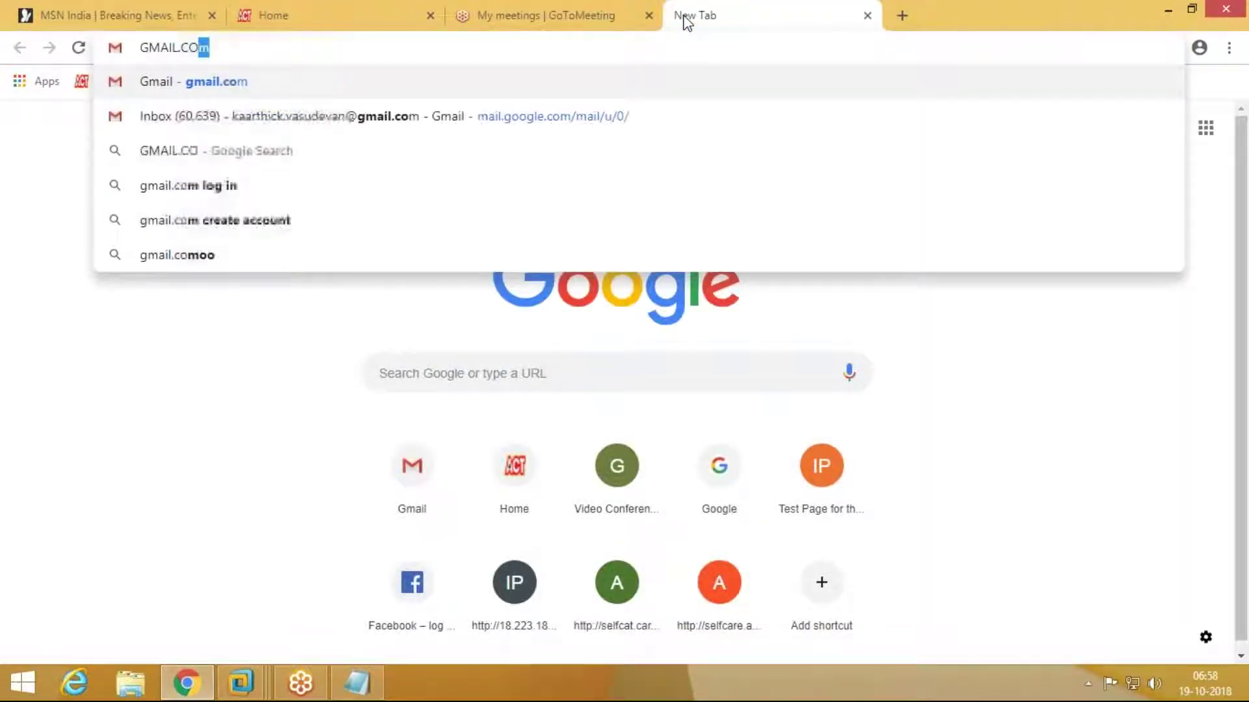
key("Return")
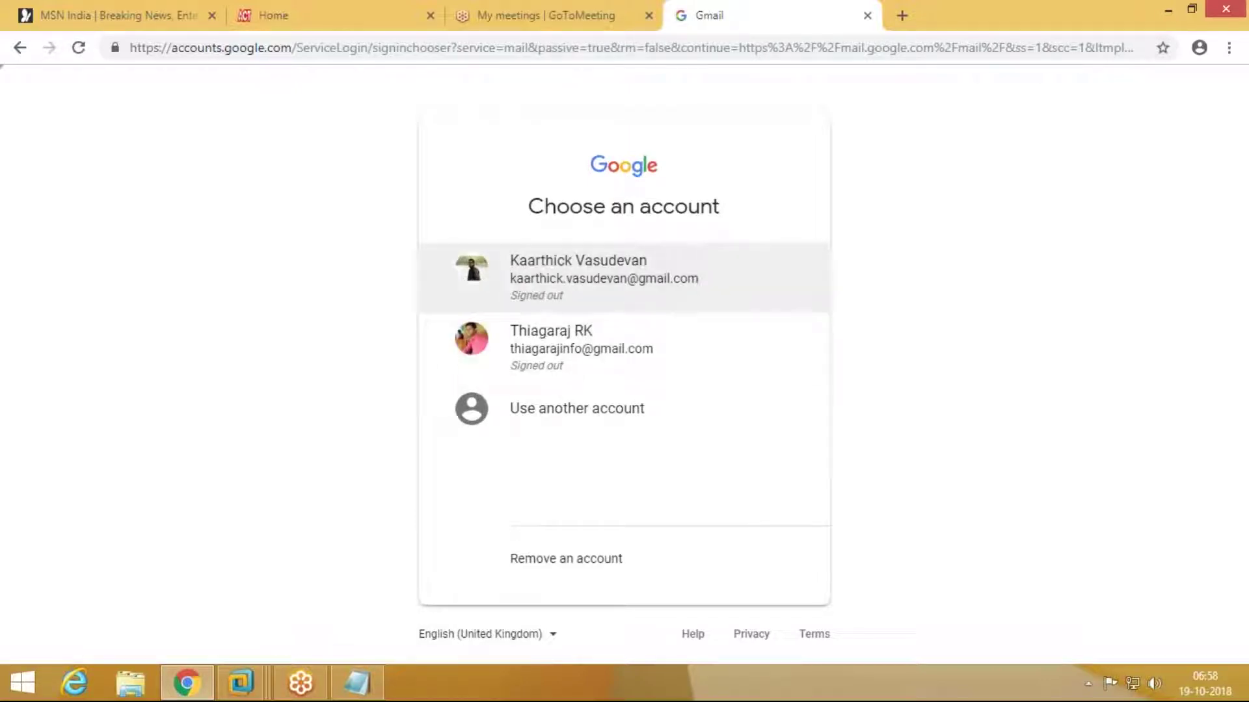
Step: Sign in with the saved Google account by entering the account password
left_click(573, 277)
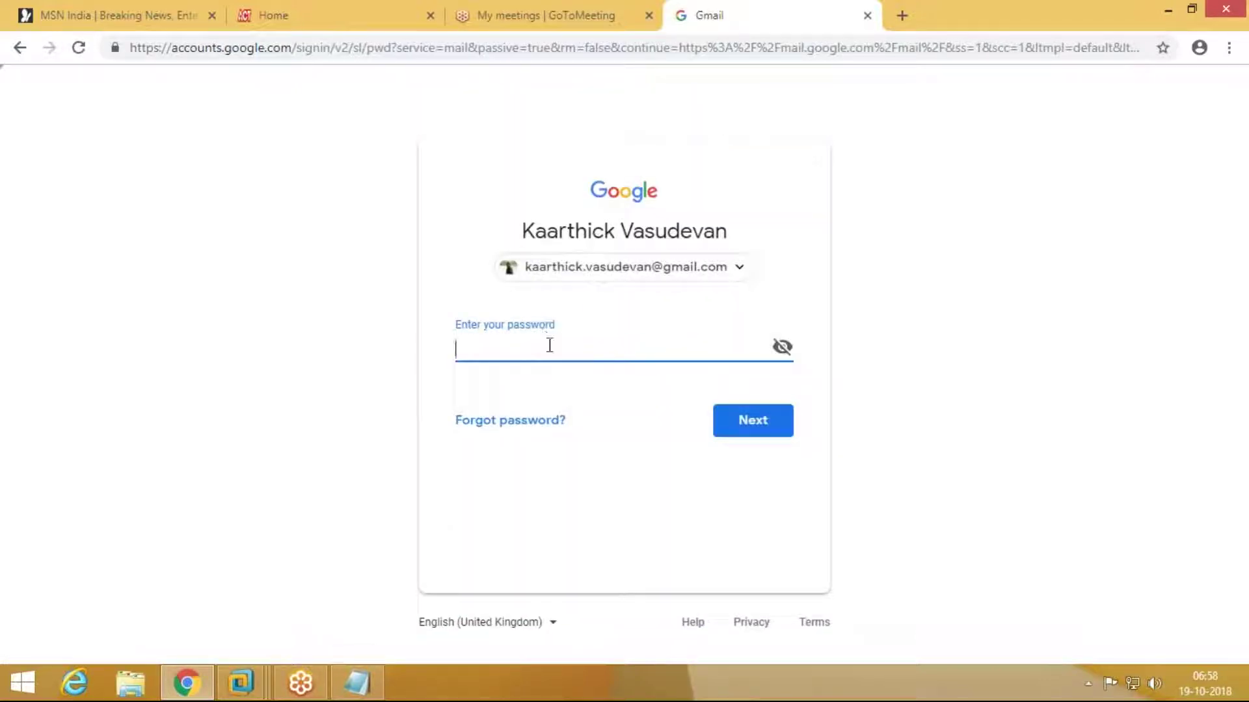
type("abc")
key("BackSpace")
key("BackSpace")
key("BackSpace")
type("***************")
key("BackSpace")
key("BackSpace")
key("BackSpace")
key("BackSpace")
key("BackSpace")
key("BackSpace")
key("BackSpace")
key("BackSpace")
key("BackSpace")
key("BackSpace")
key("BackSpace")
key("BackSpace")
key("BackSpace")
key("BackSpace")
key("BackSpace")
type("**************")
key("Return")
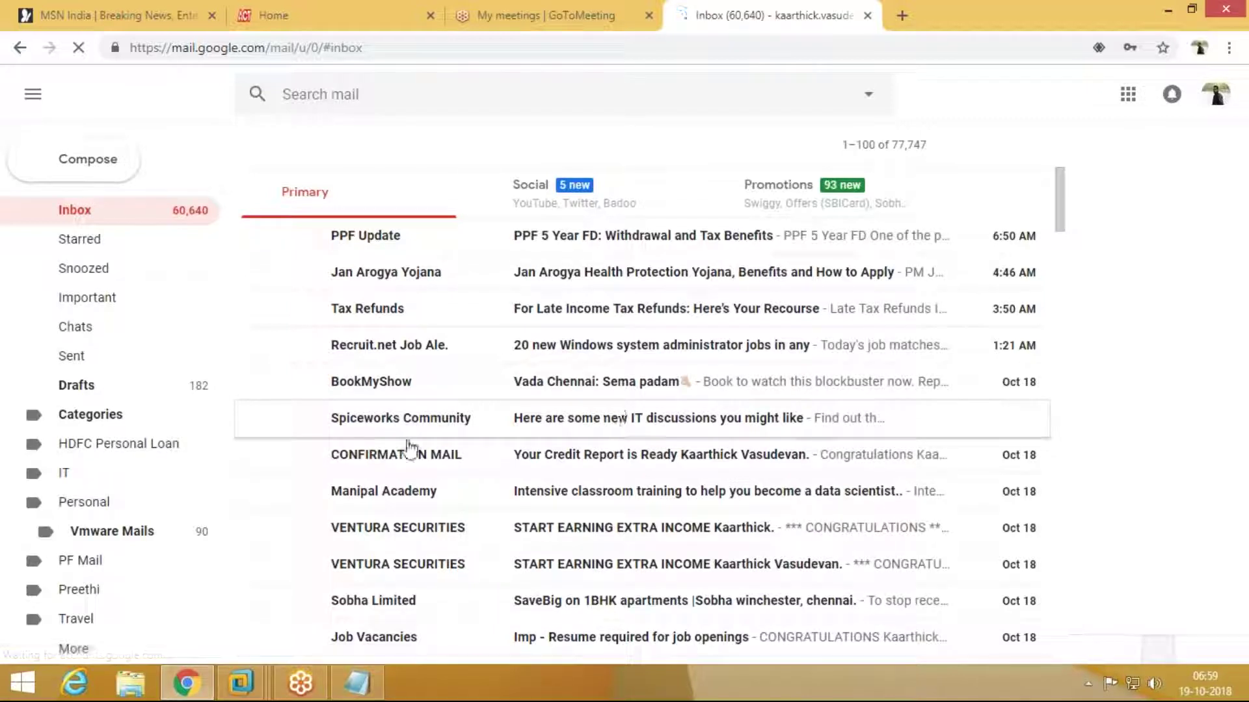
Step: Open the Sent folder and the Course Details email
left_click(106, 369)
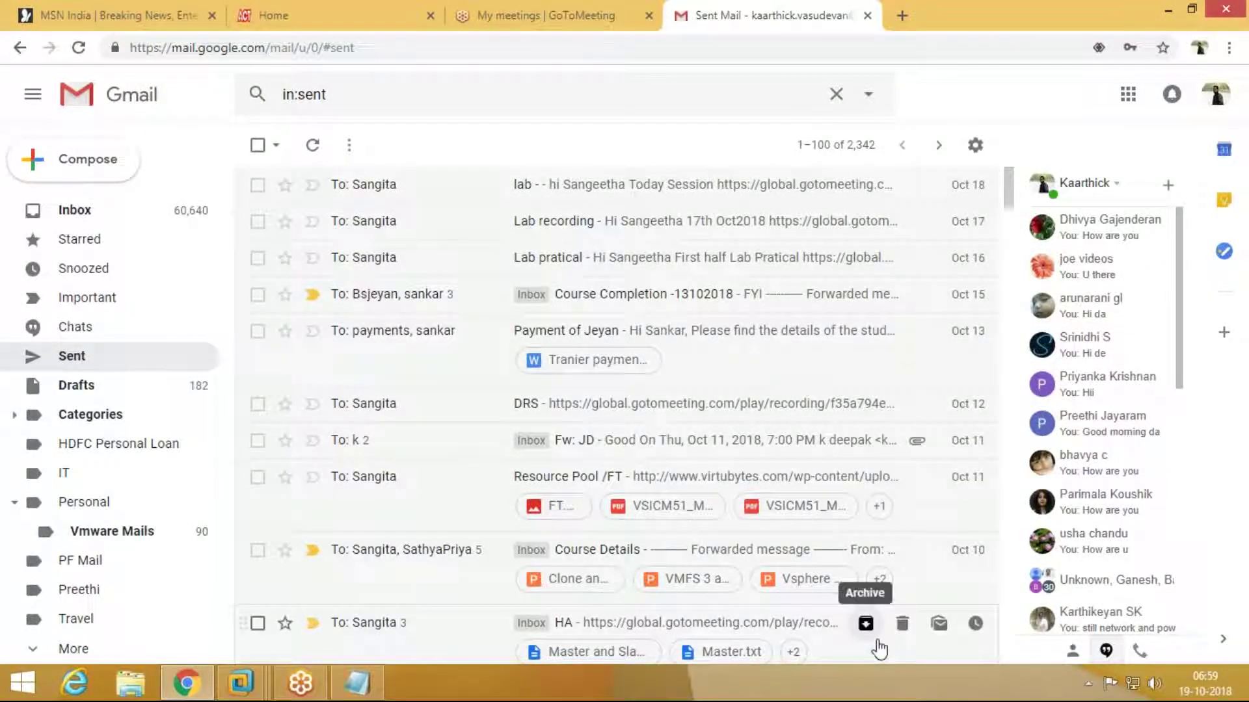
scroll(707, 421, "down", 1)
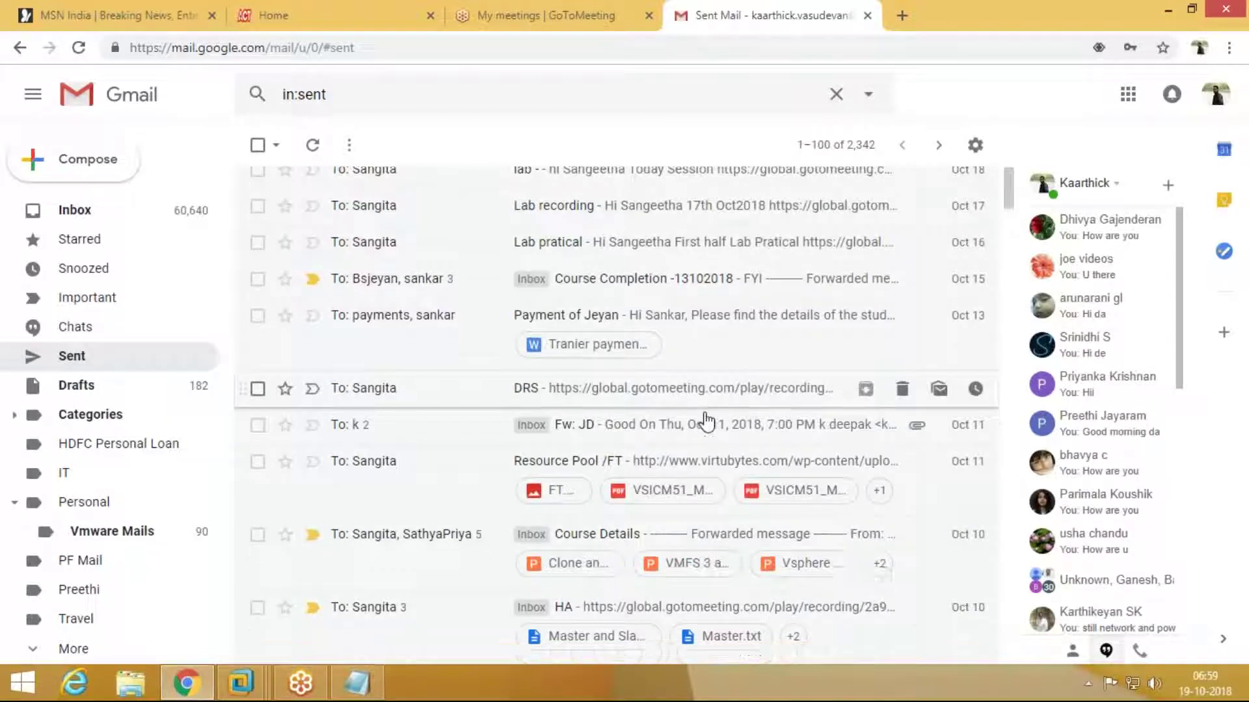
scroll(707, 421, "down", 1)
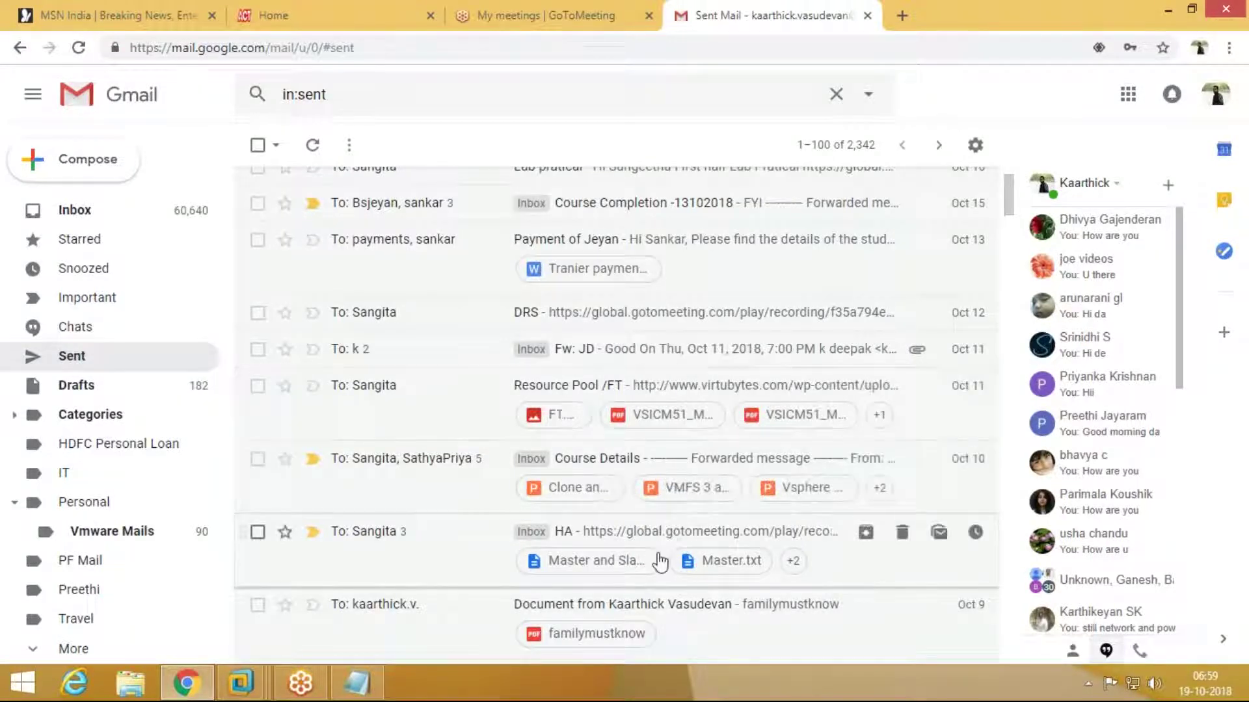
left_click(444, 466)
Step: Collapse and re-expand the first message, then scroll down to its five attachments
scroll(460, 446, "down", 8)
scroll(553, 352, "down", 4)
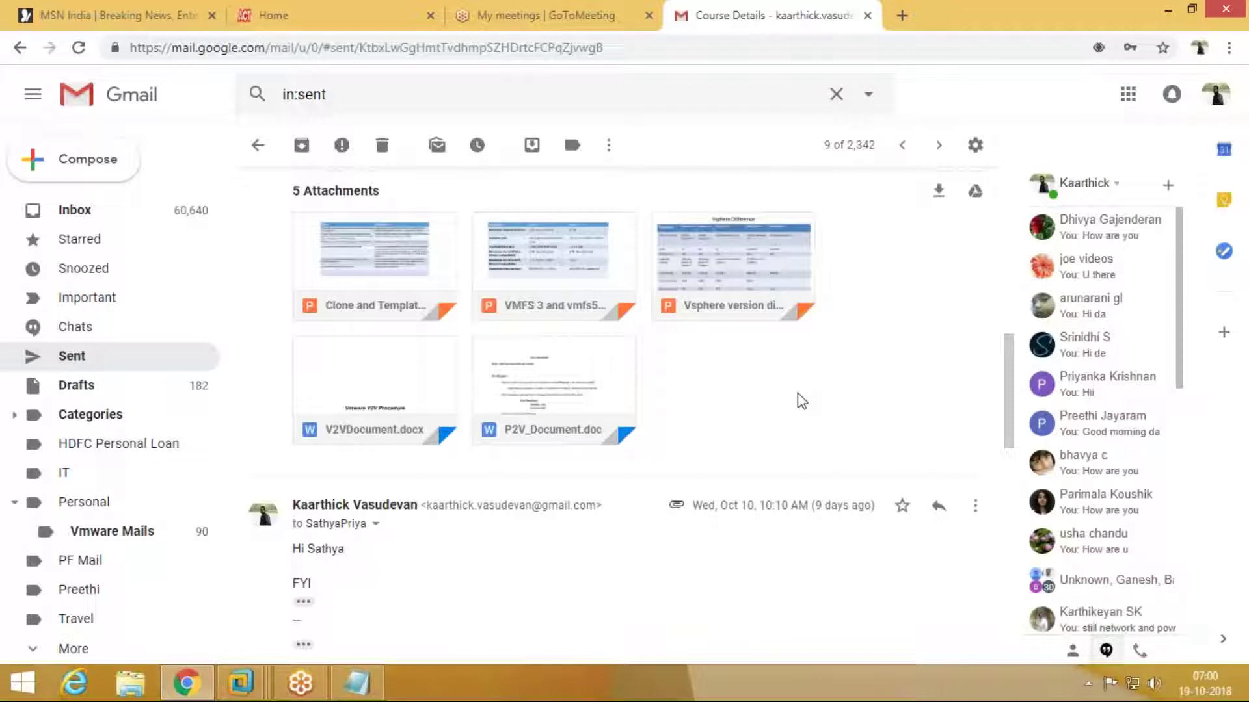
scroll(801, 402, "up", 10)
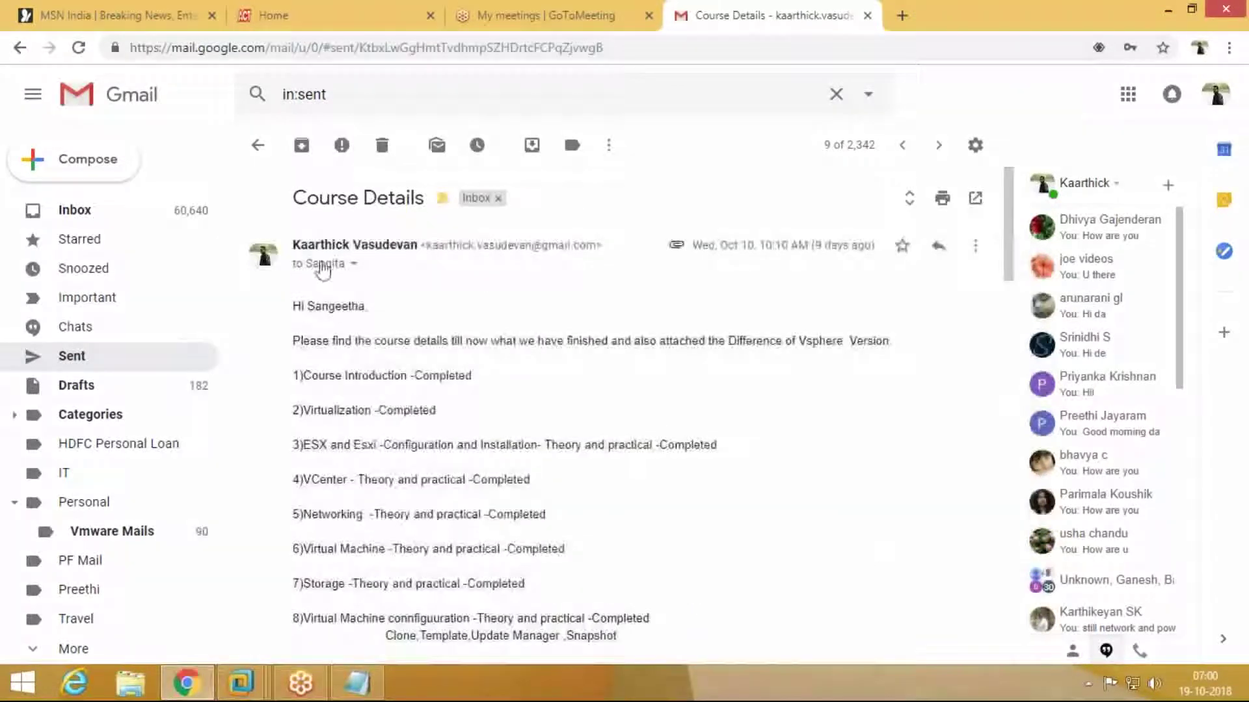
left_click(325, 268)
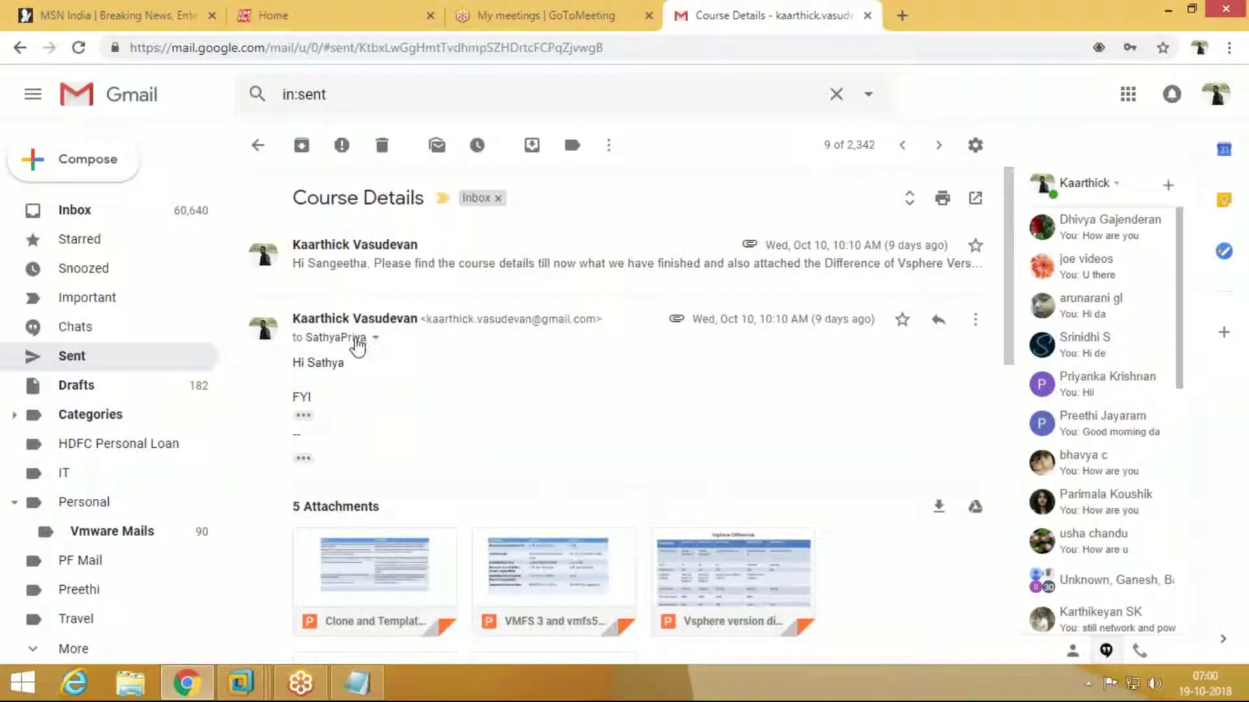
left_click(367, 264)
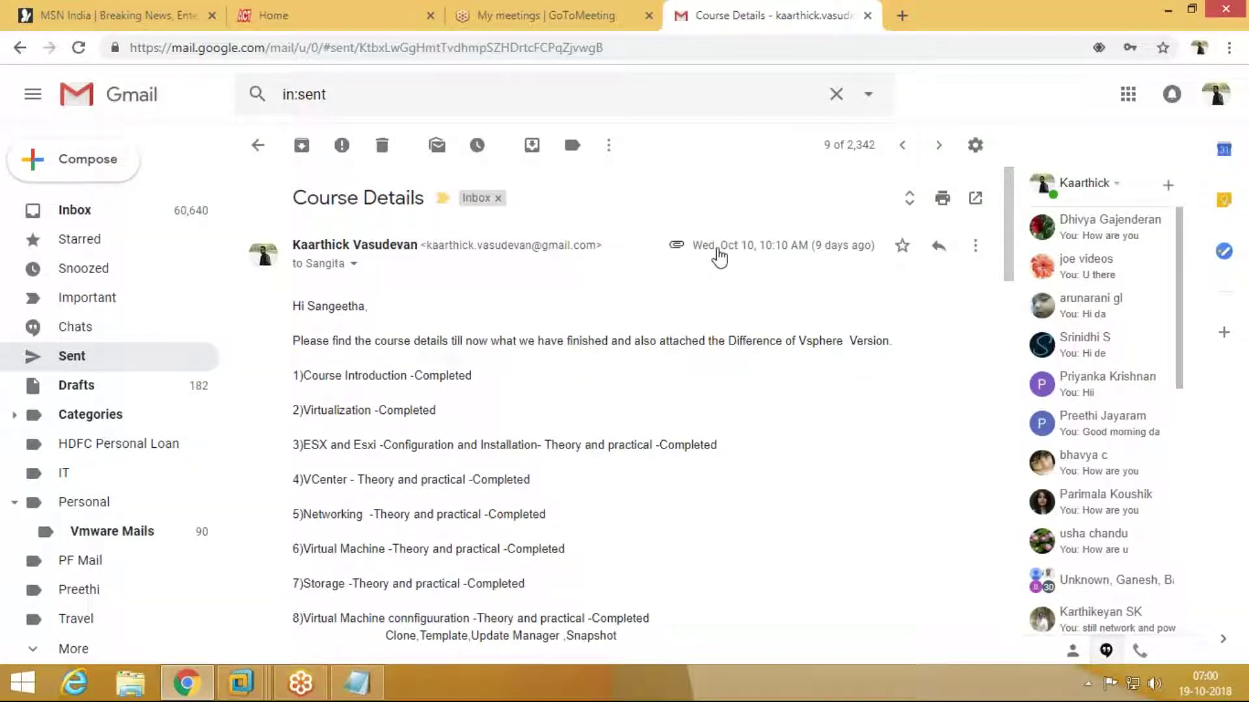
scroll(681, 385, "down", 2)
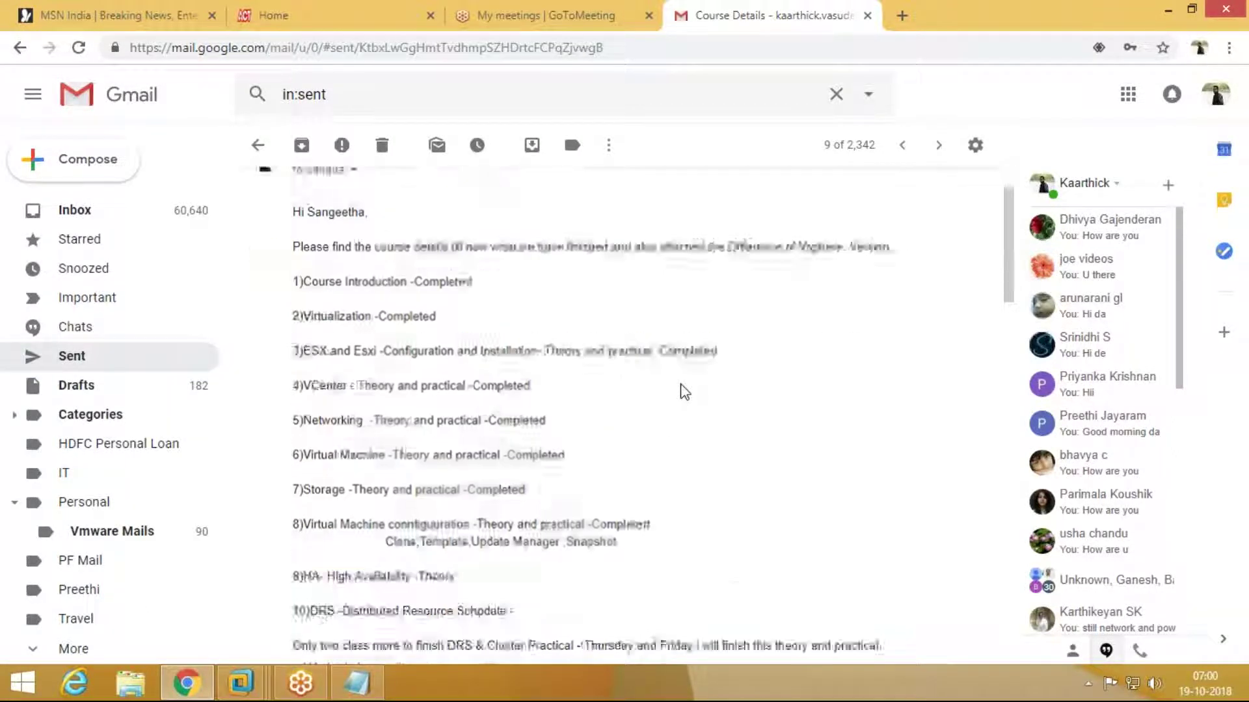
scroll(684, 391, "down", 6)
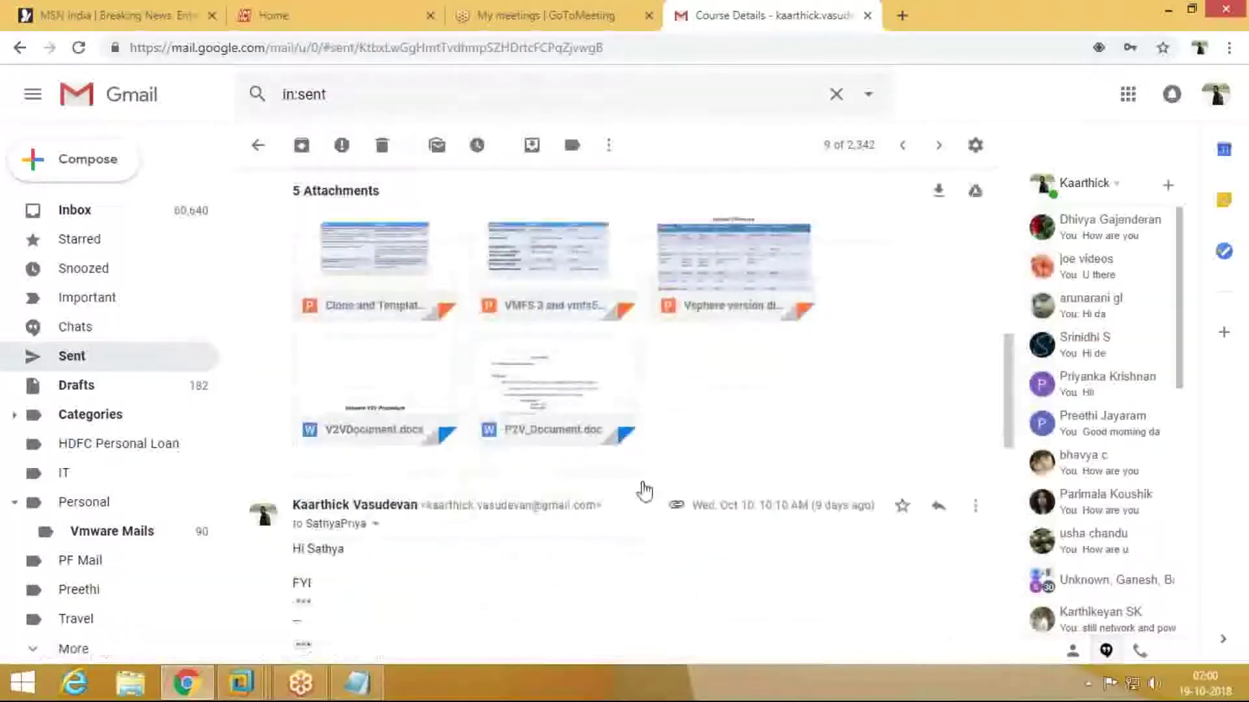
Step: Preview P2V_Document.doc, highlighting the Vcenter -443 port entry and scrolling through all 12 pages
left_click(571, 389)
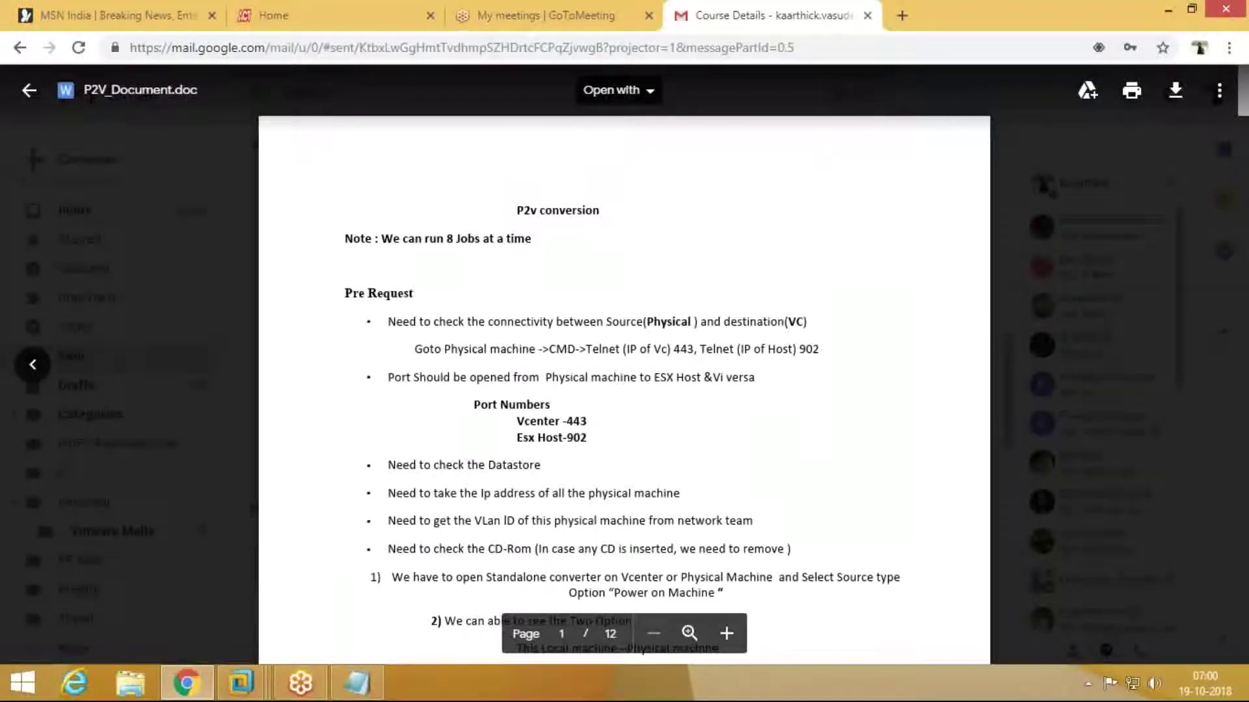
left_click_drag(516, 420, 606, 420)
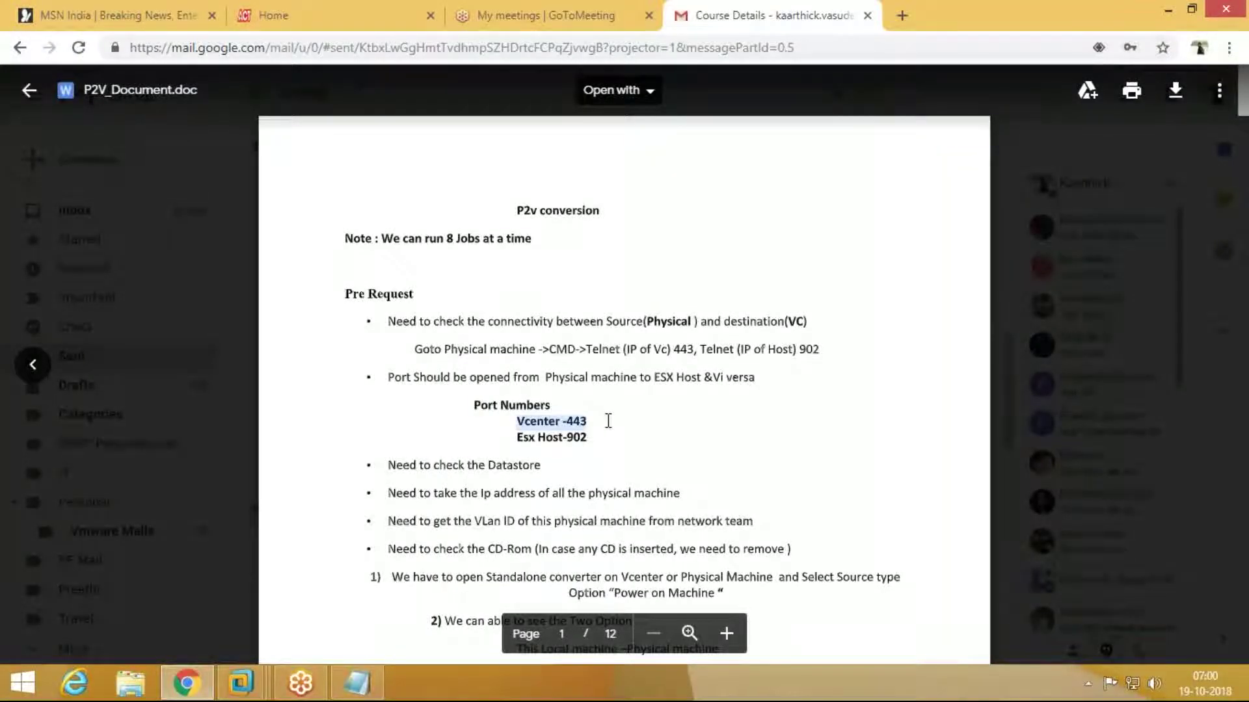
scroll(608, 421, "down", 3)
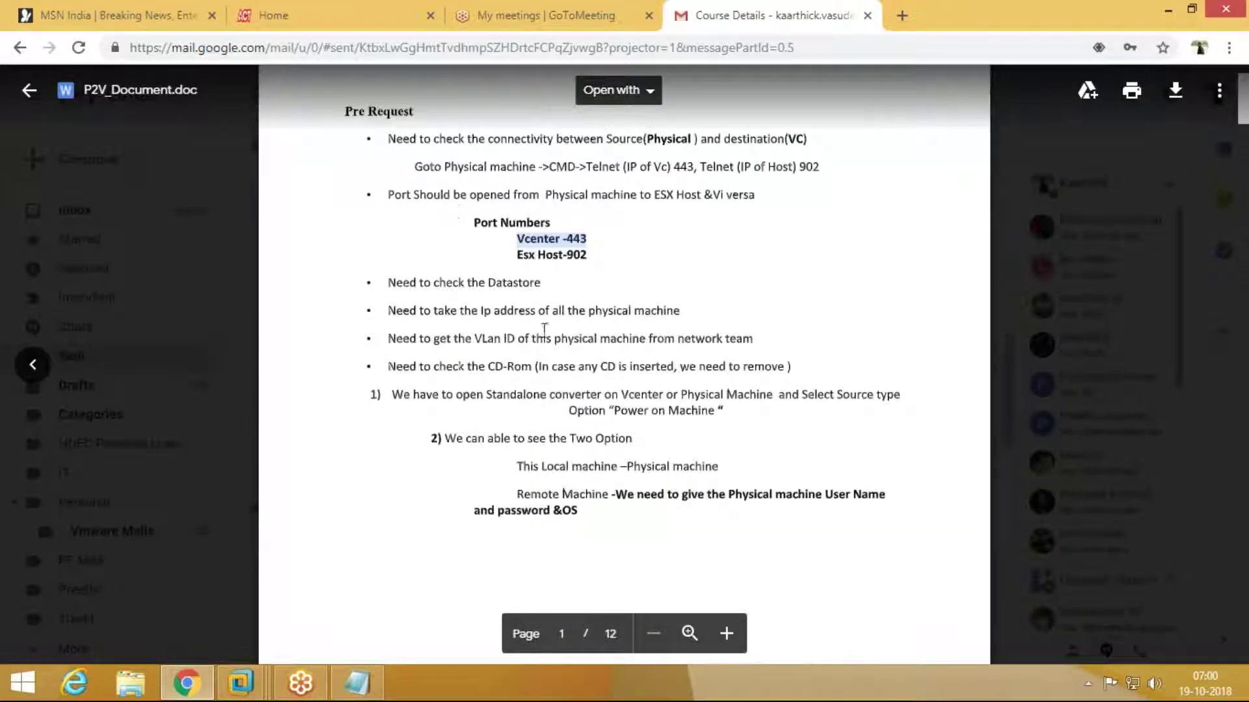
scroll(644, 418, "down", 10)
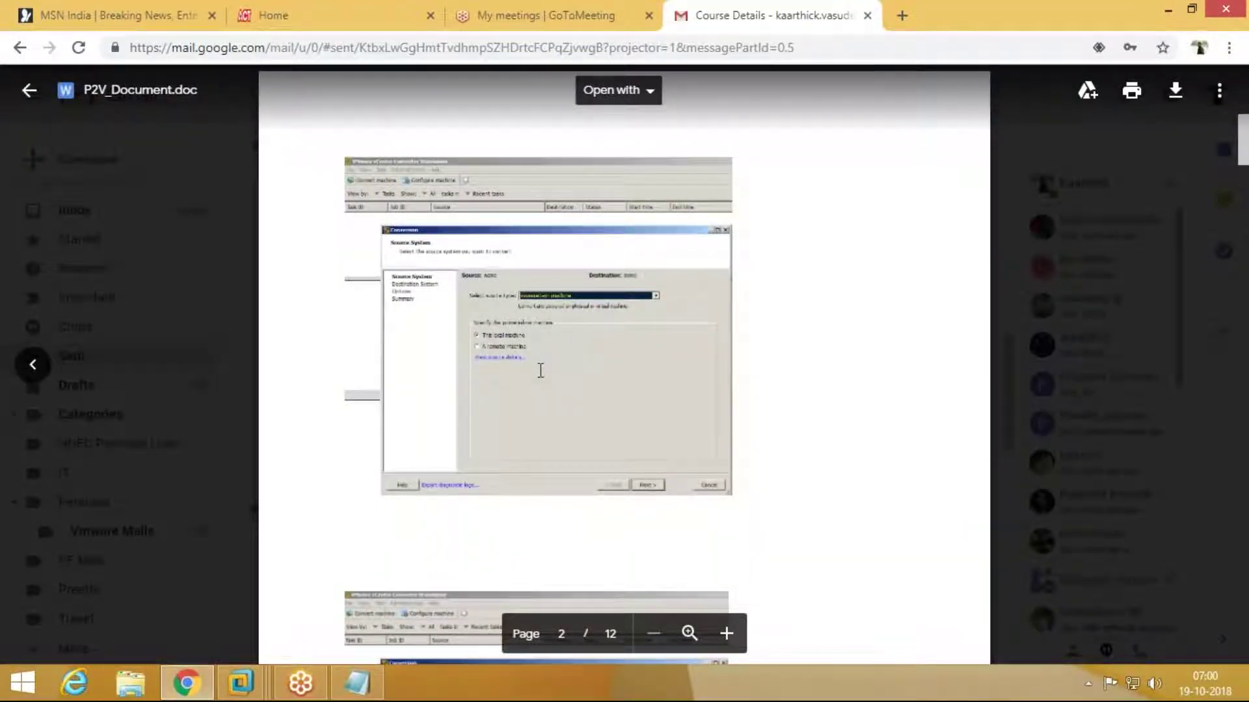
scroll(540, 370, "down", 8)
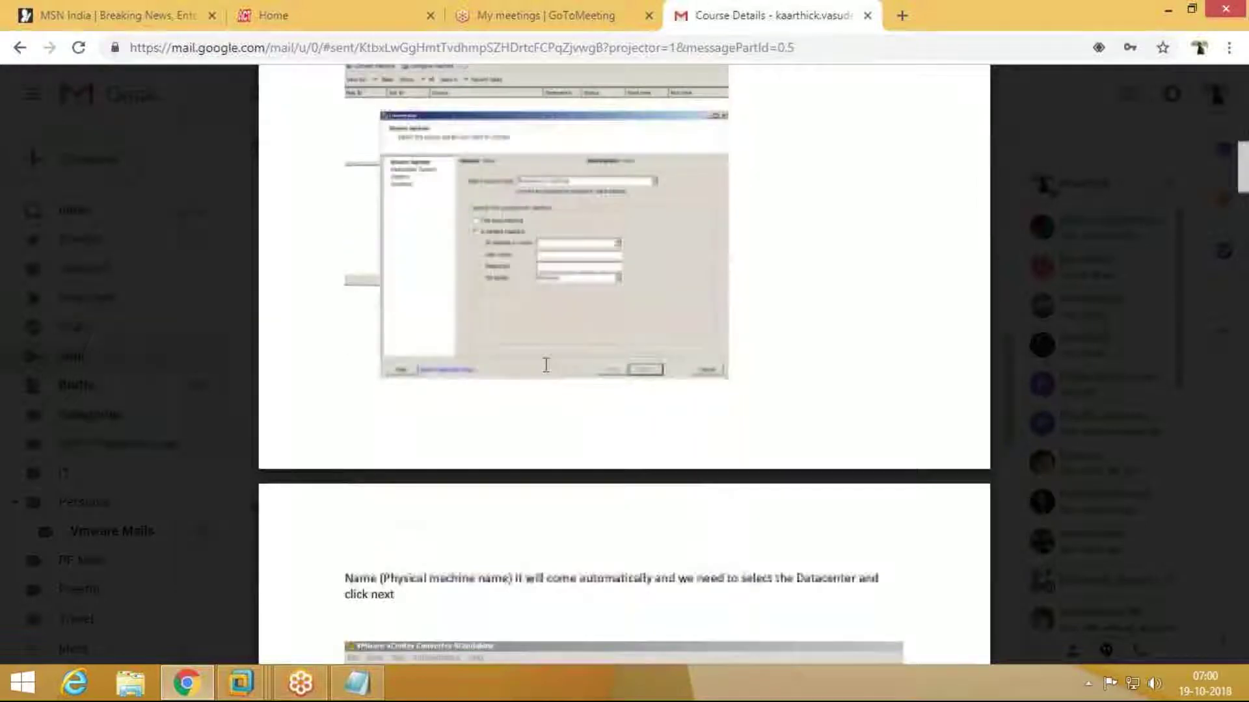
scroll(546, 365, "down", 9)
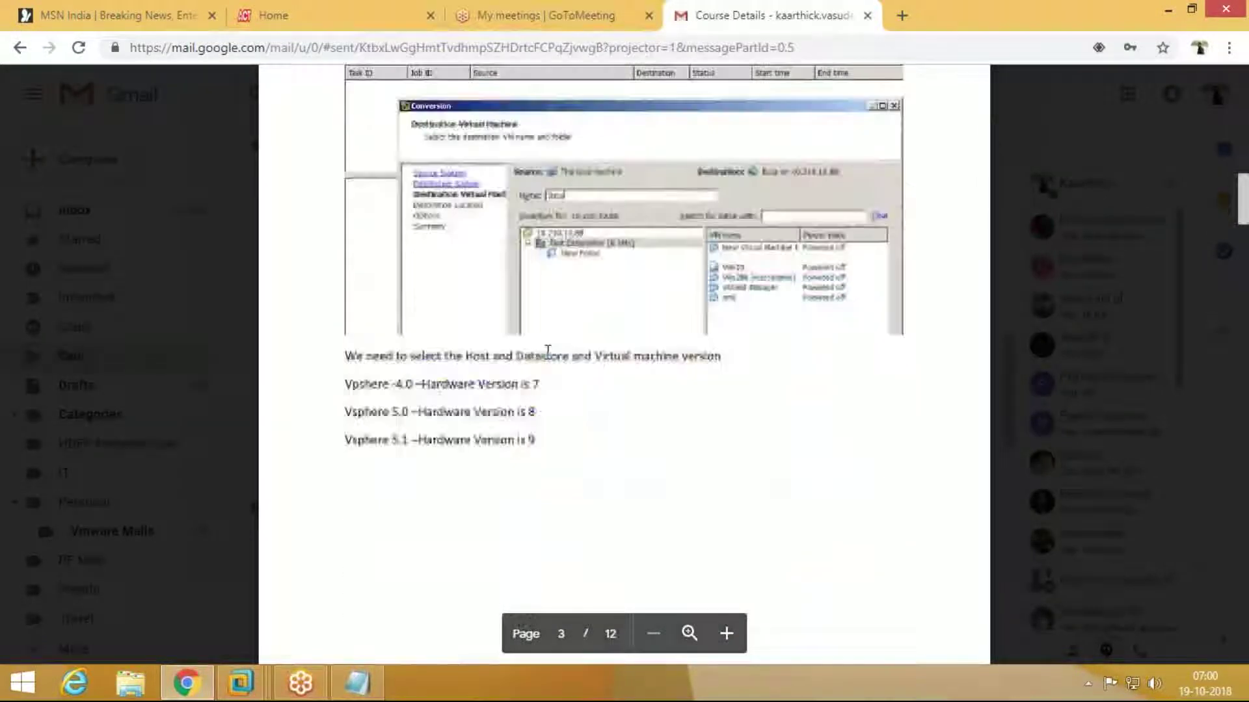
scroll(548, 351, "down", 8)
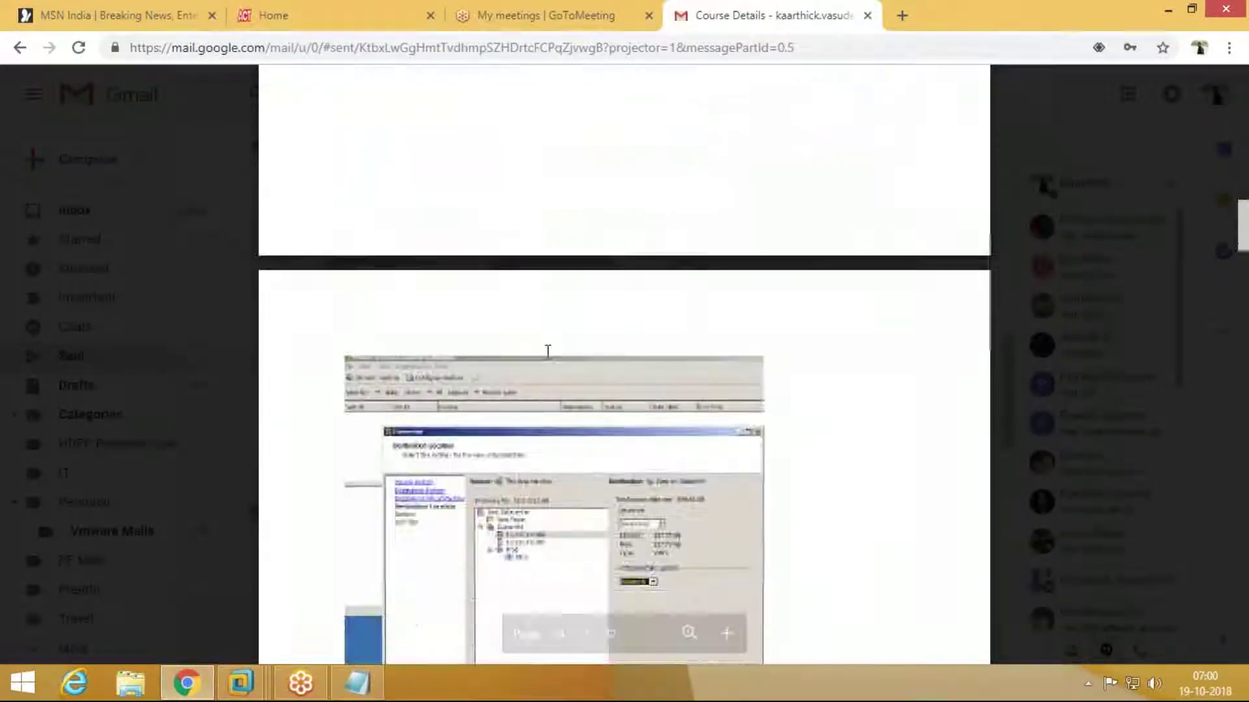
scroll(547, 351, "down", 3)
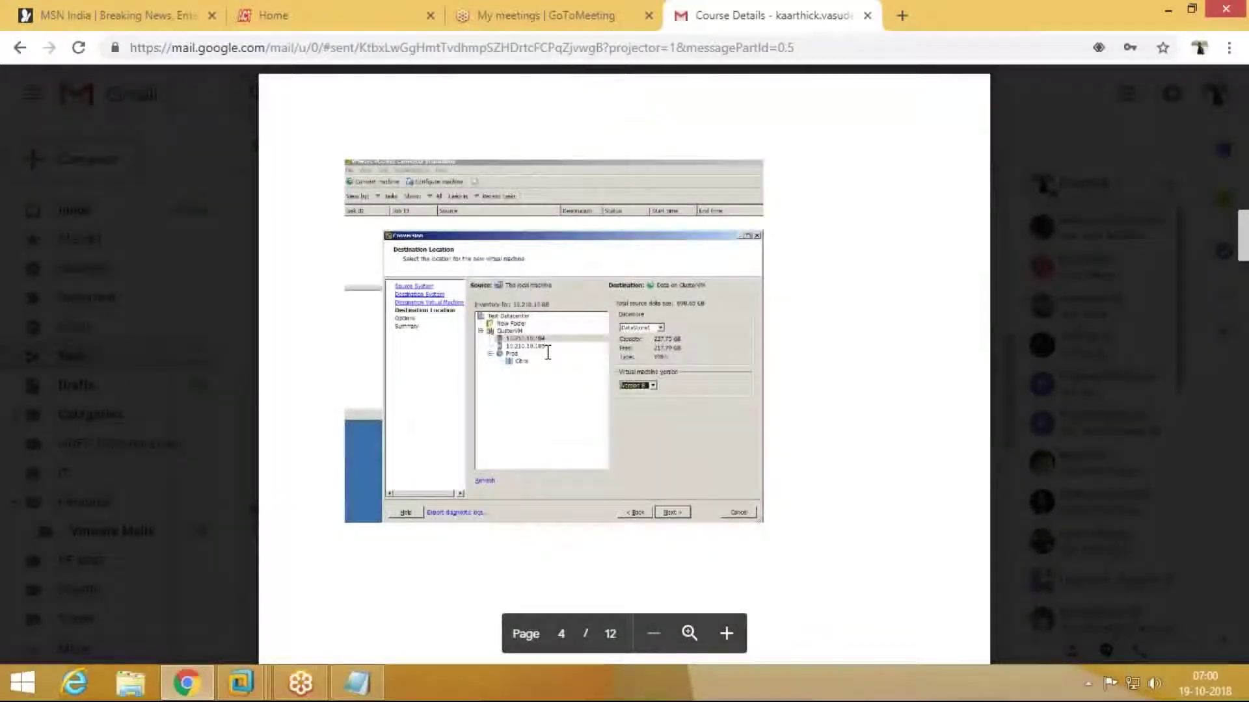
scroll(547, 352, "down", 15)
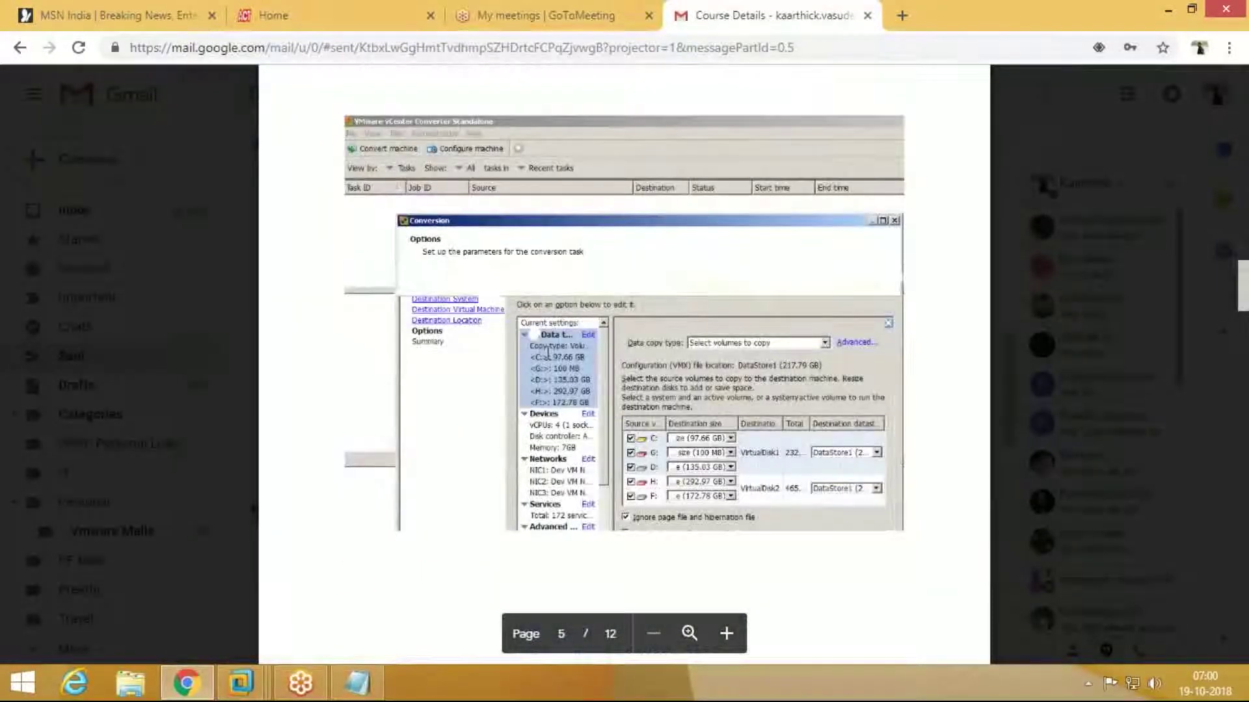
scroll(547, 355, "down", 10)
scroll(548, 355, "down", 12)
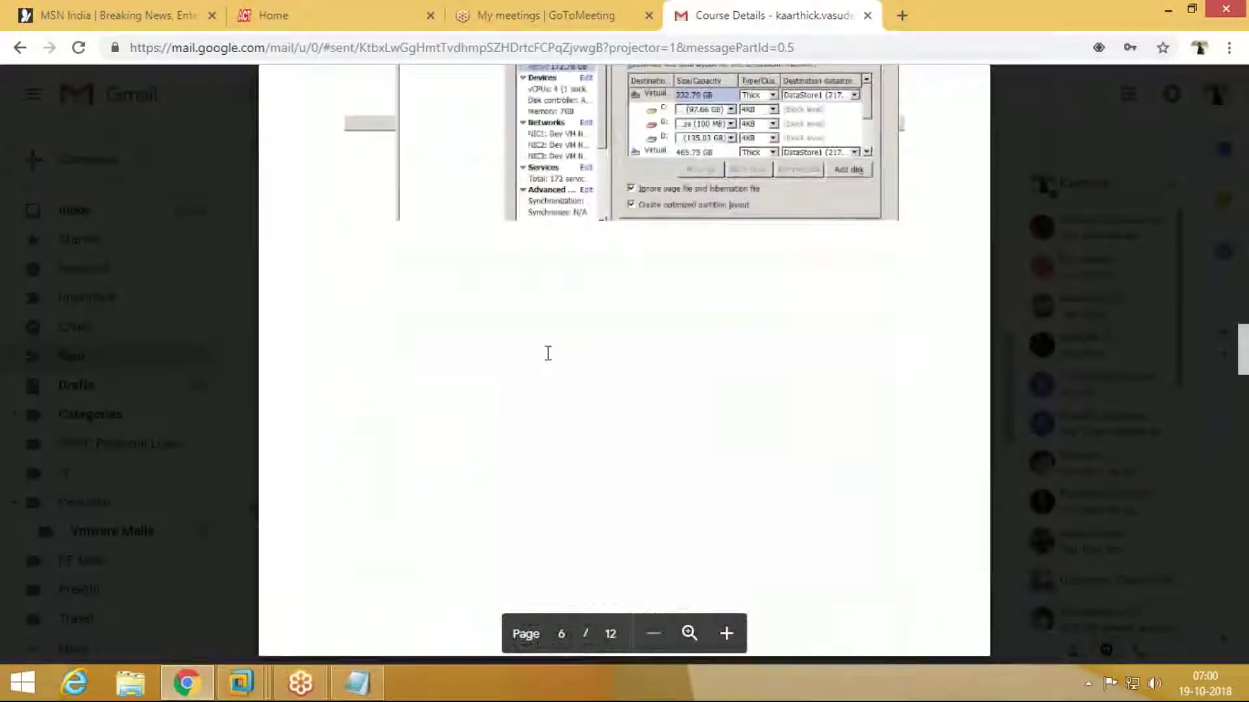
scroll(548, 354, "down", 20)
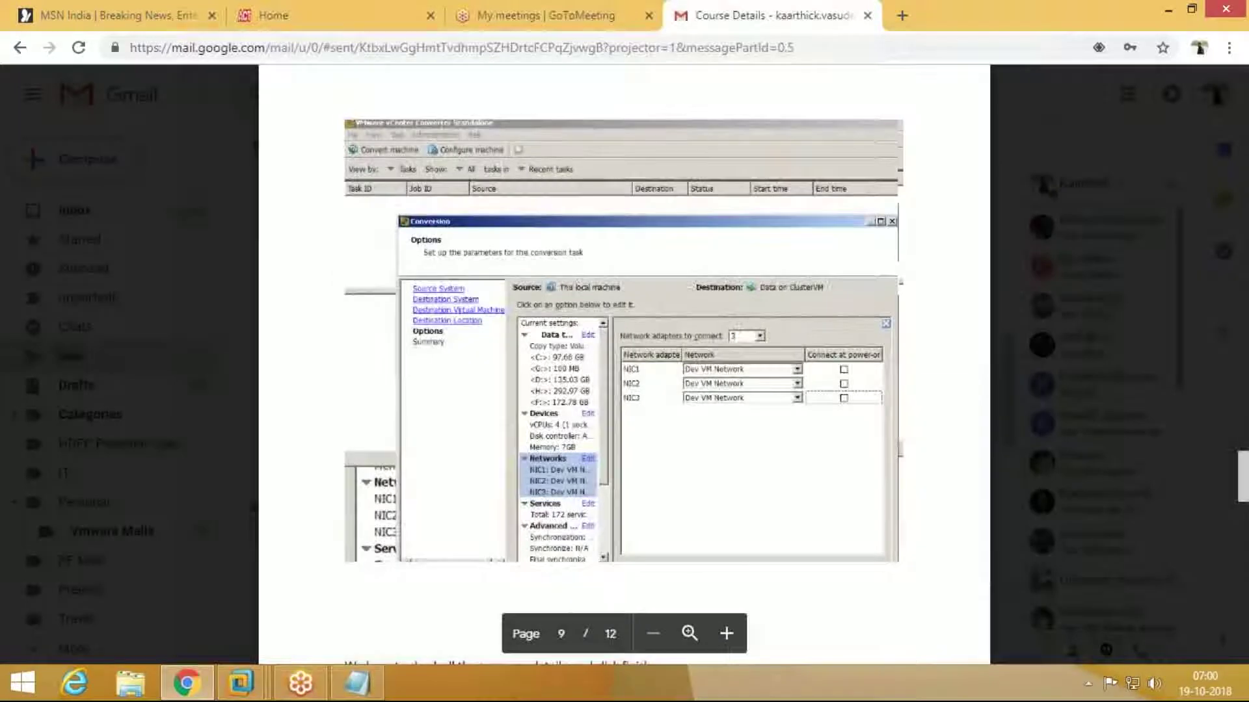
scroll(548, 354, "down", 12)
scroll(548, 354, "down", 4)
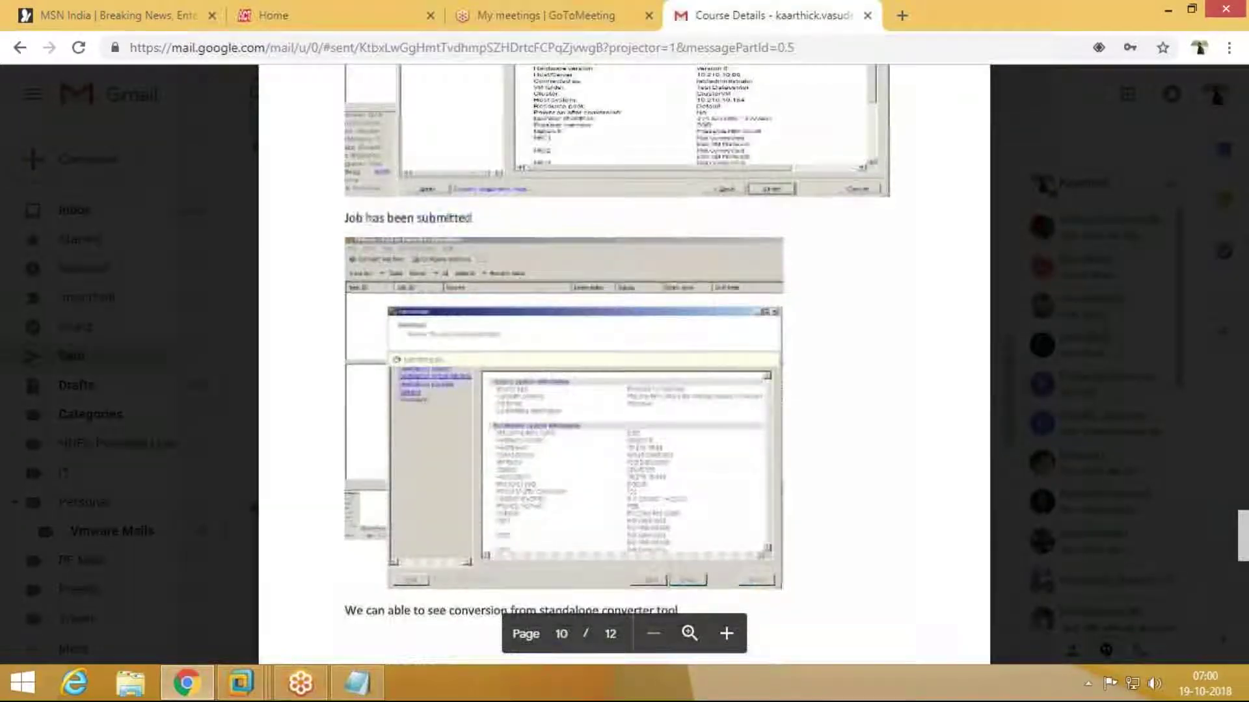
scroll(547, 354, "down", 20)
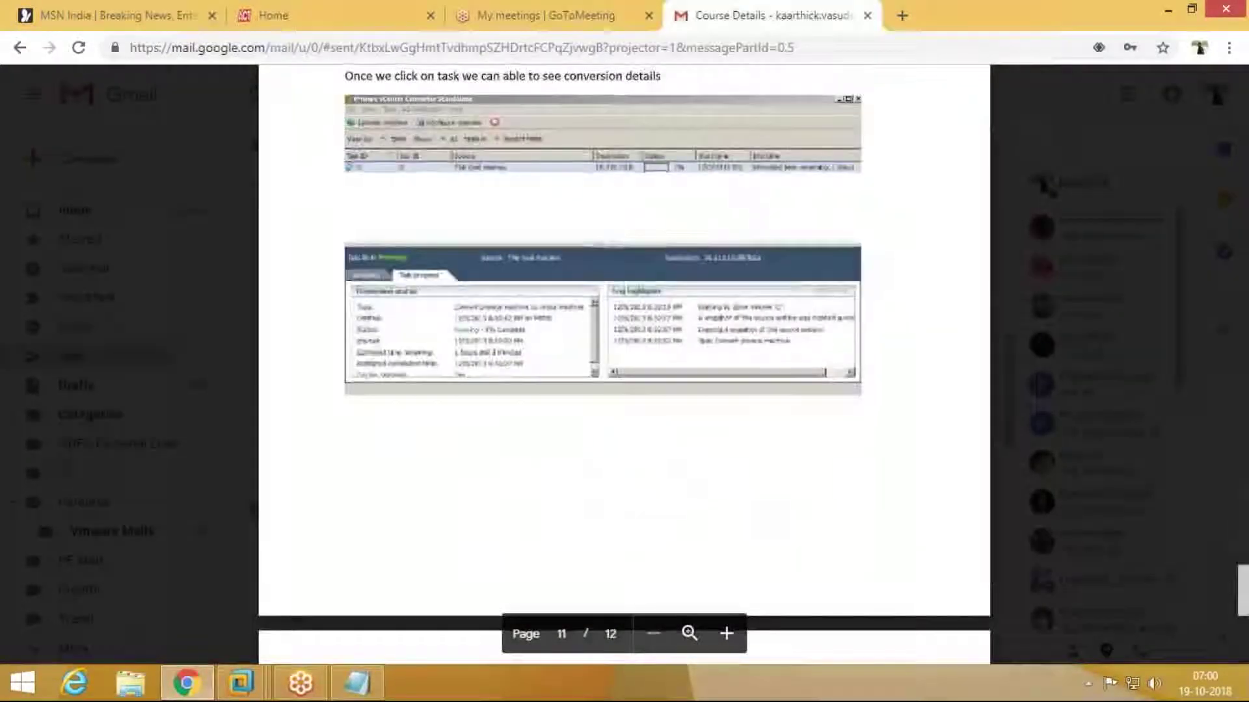
scroll(548, 355, "down", 15)
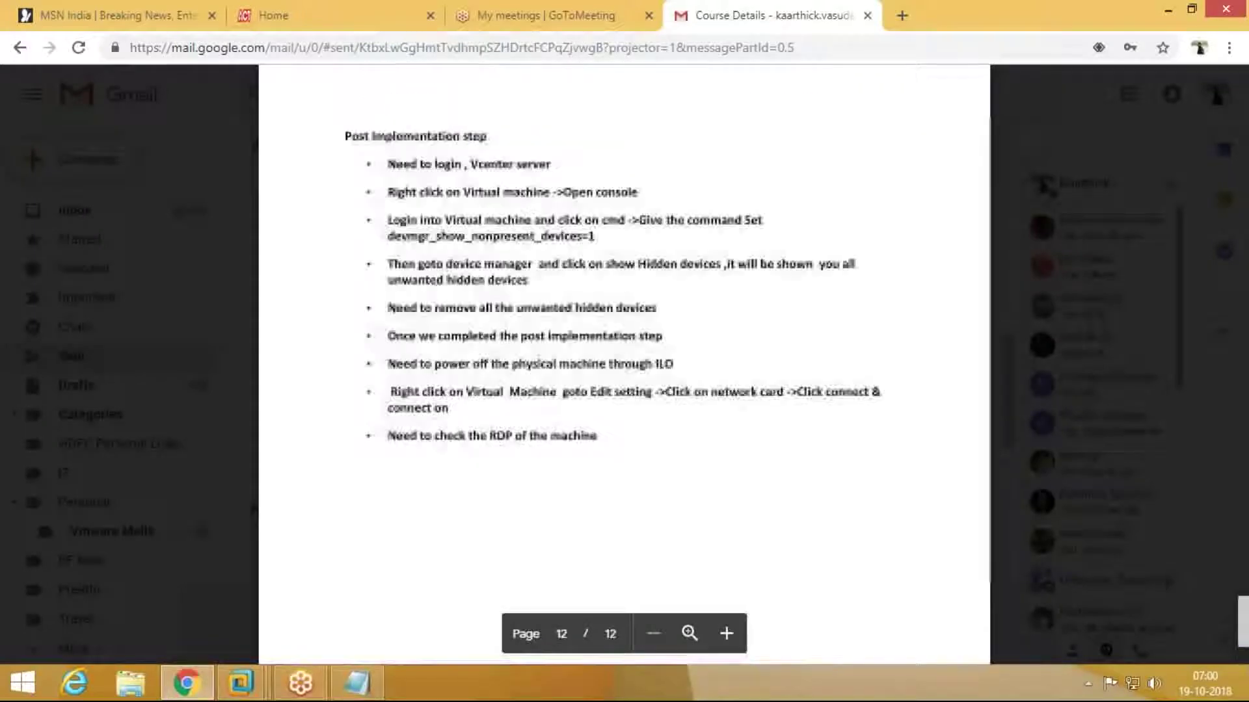
scroll(624, 365, "up", 1)
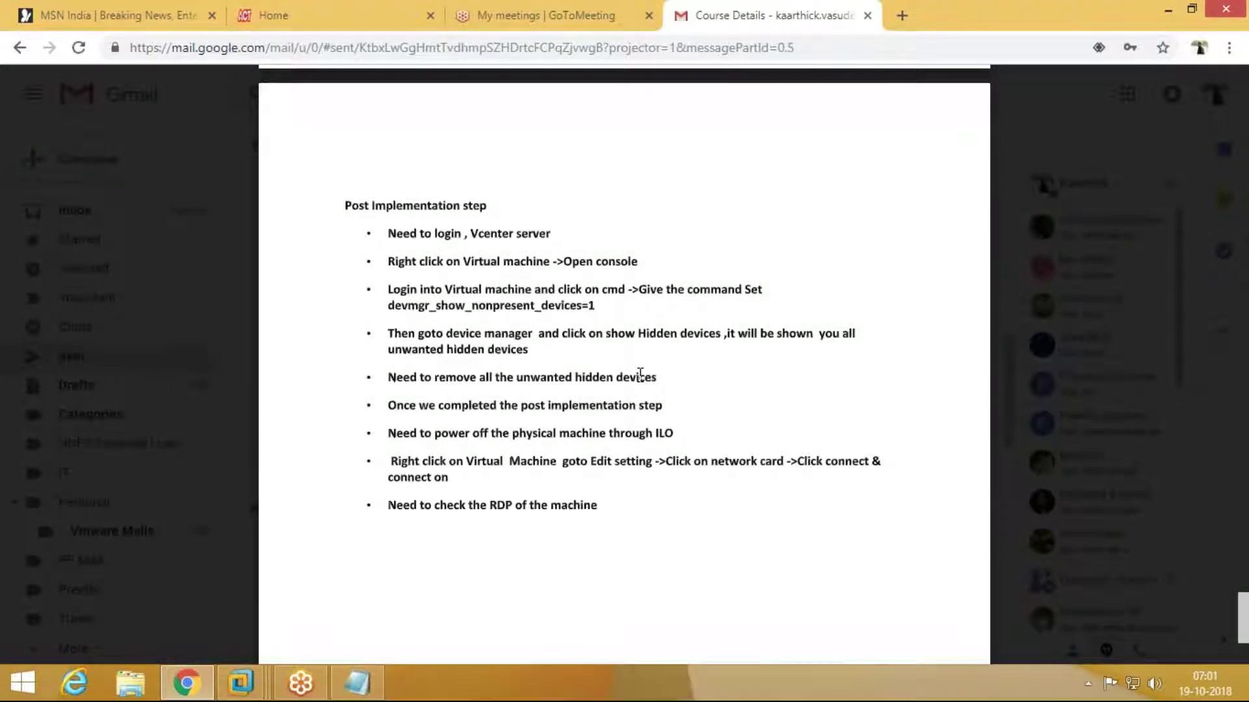
Step: Close the document preview and return to the Sent mail list
key("Escape")
mouse_move(369, 377)
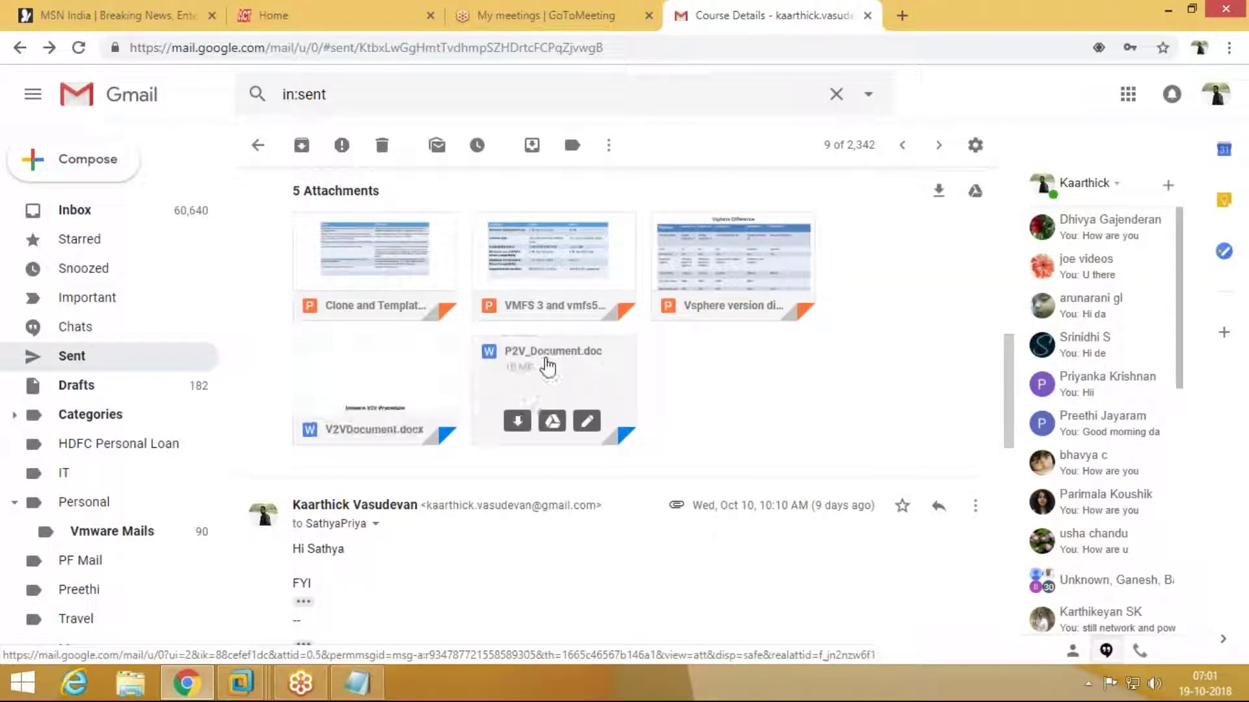
mouse_move(357, 238)
mouse_move(632, 250)
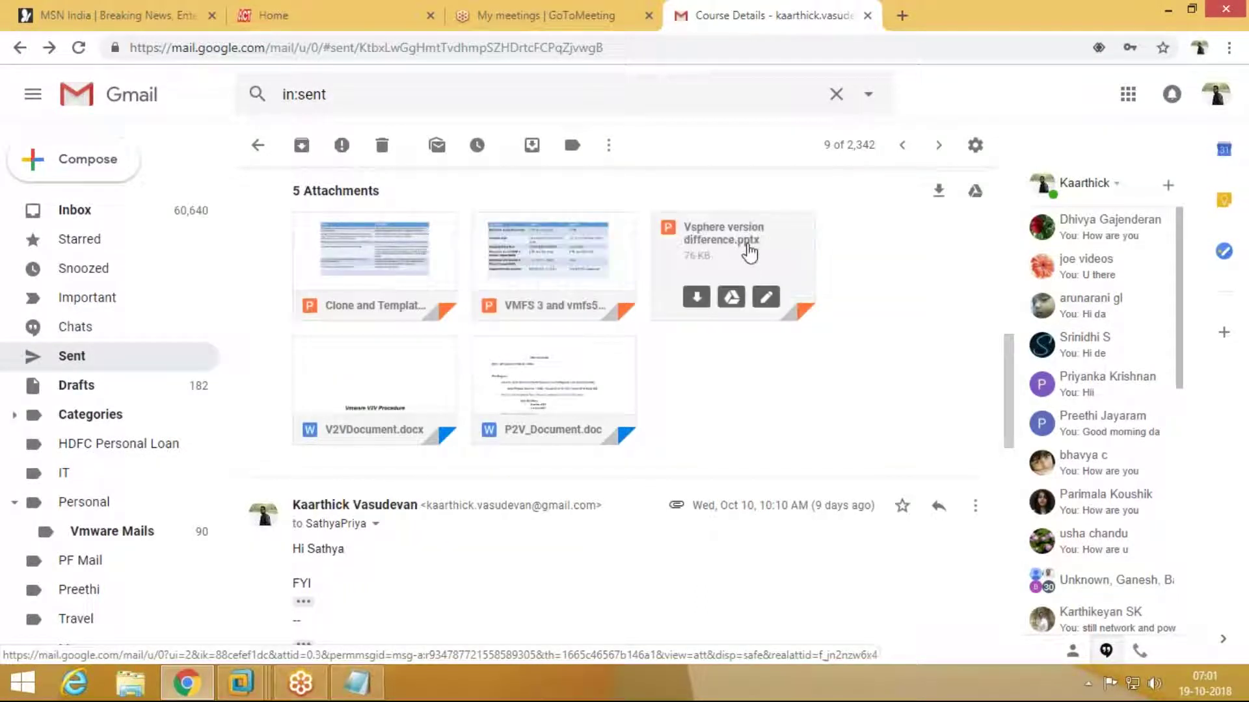
mouse_move(759, 266)
scroll(798, 257, "up", 3)
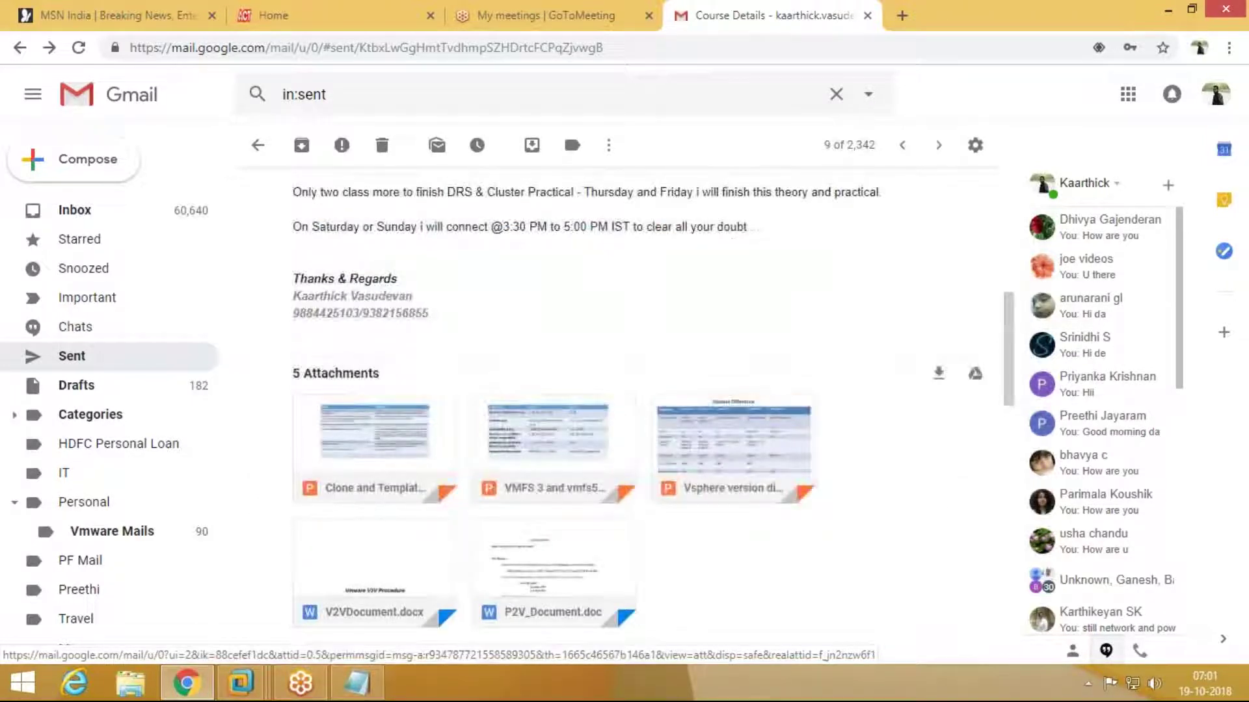
left_click(162, 366)
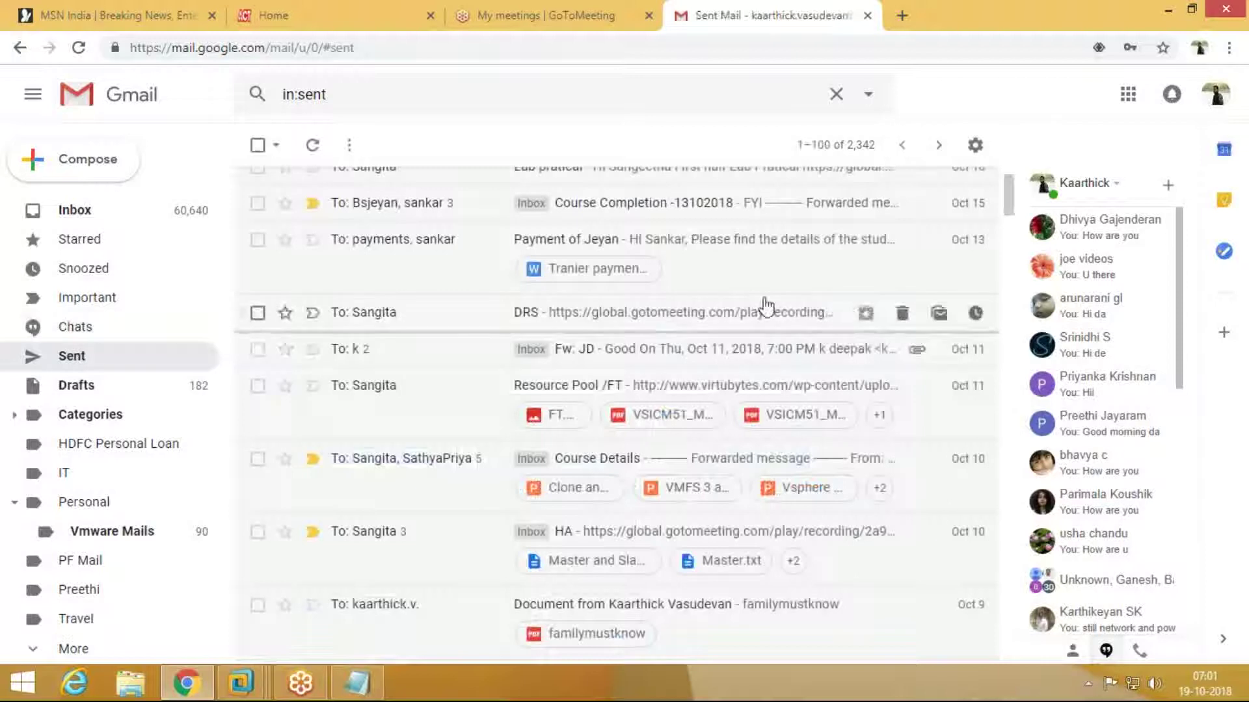
Step: Open a new browser tab, then open File Explorer on This PC
scroll(767, 306, "up", 2)
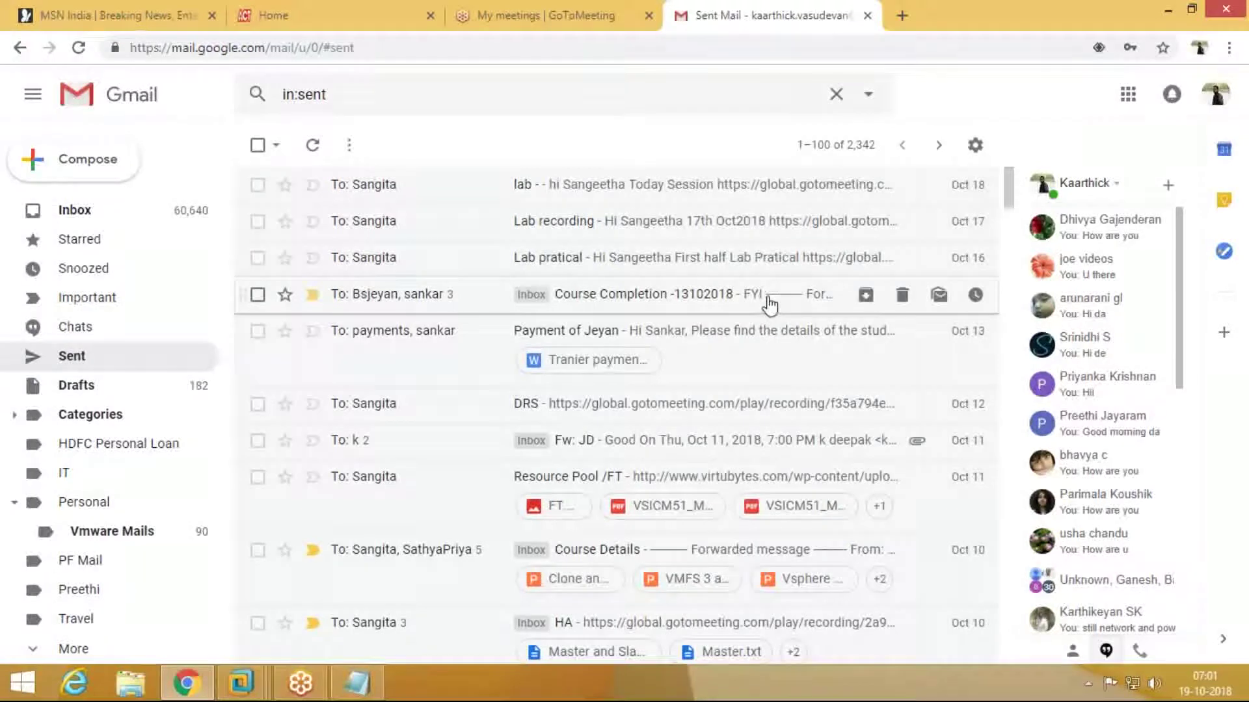
left_click(1229, 48)
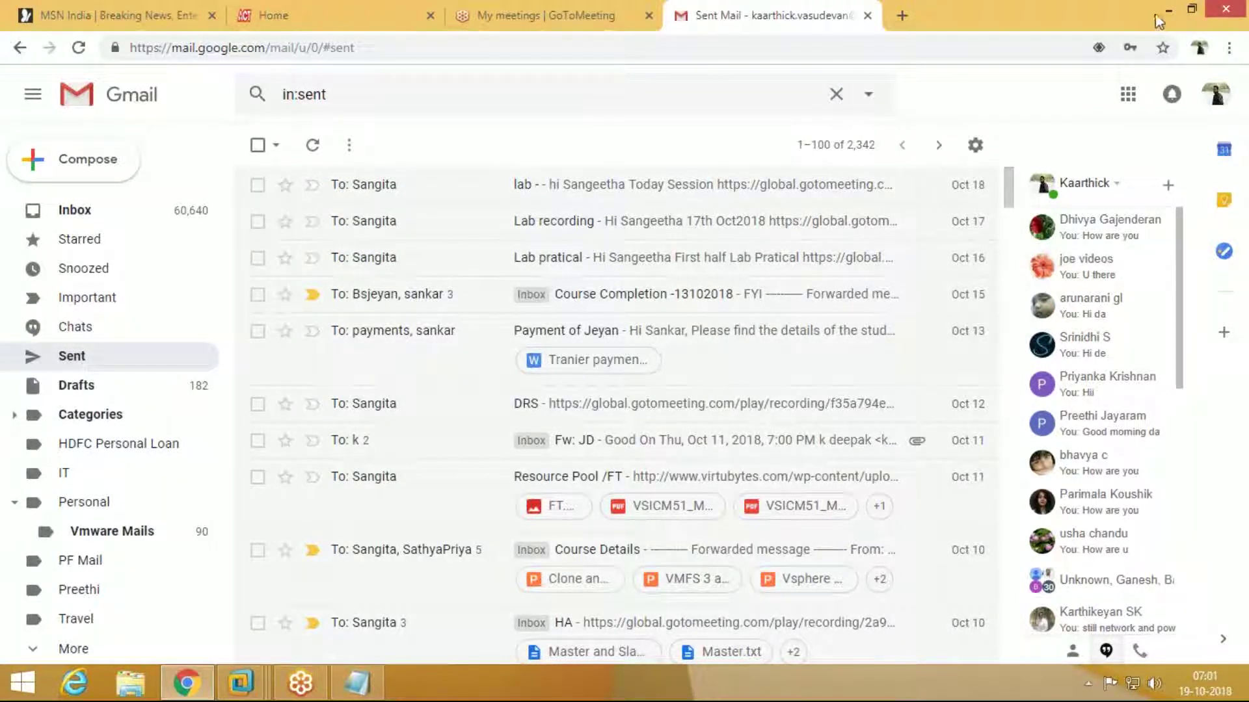
left_click(904, 15)
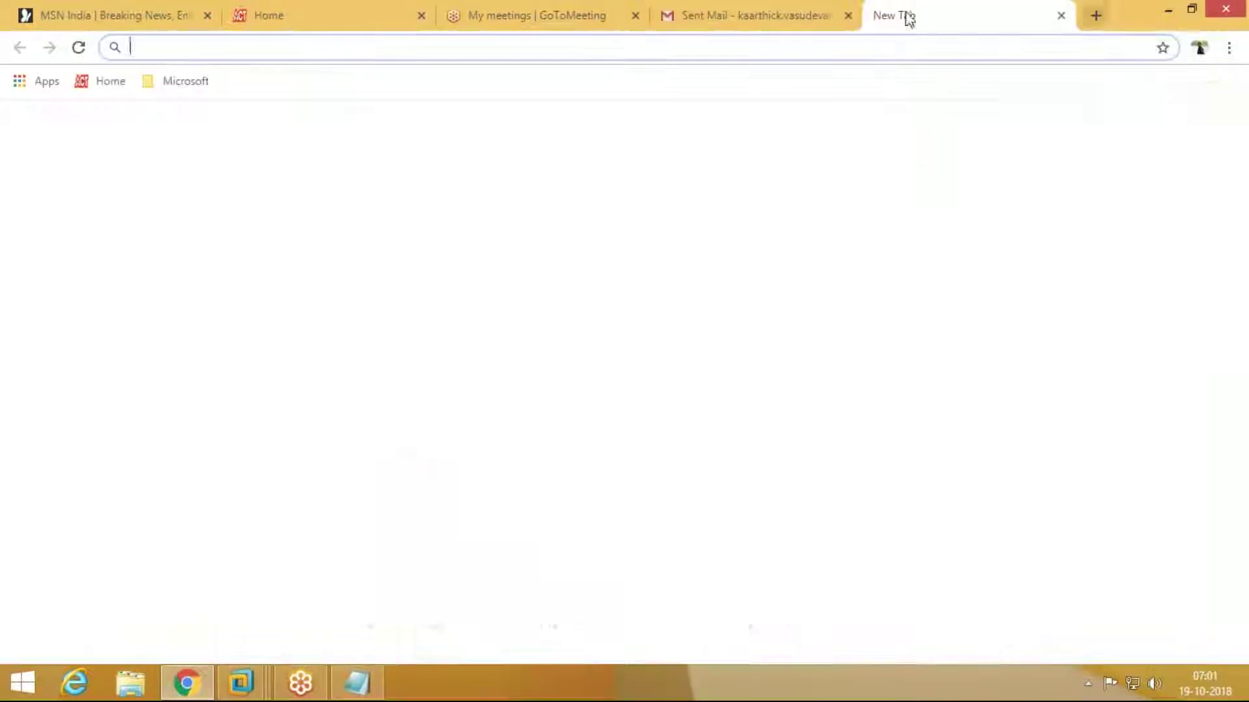
type("gmail.com")
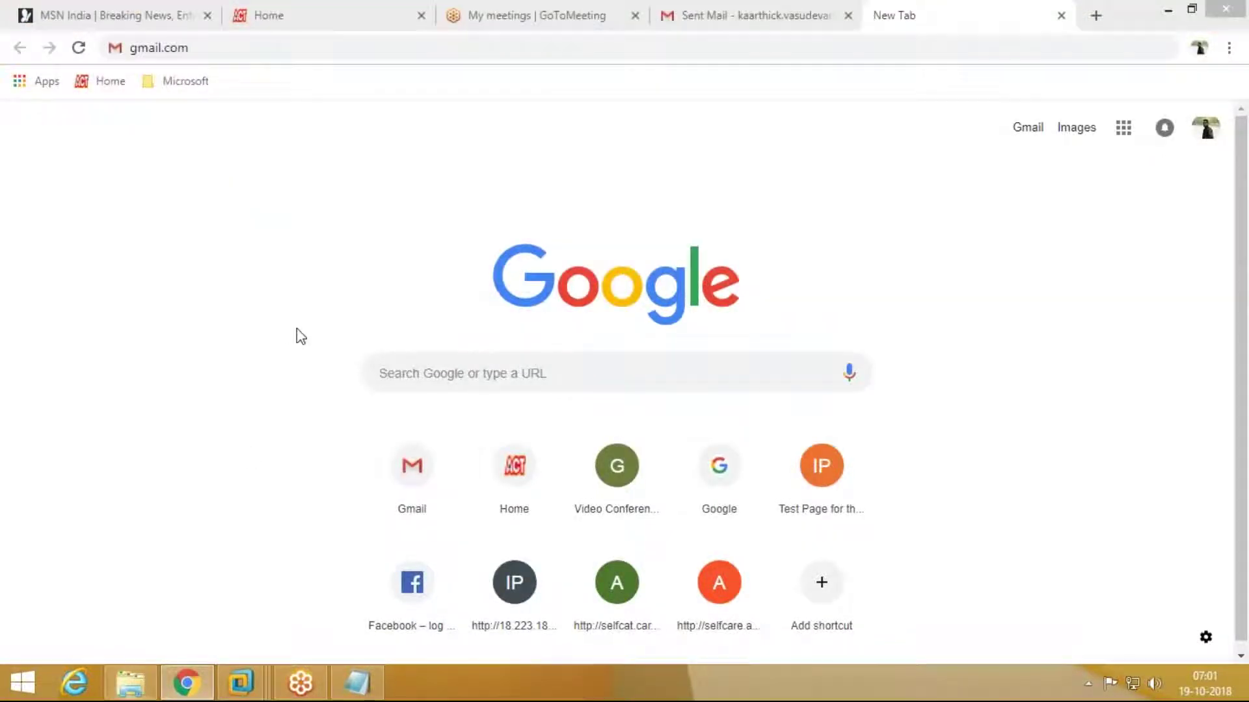
key("super+e")
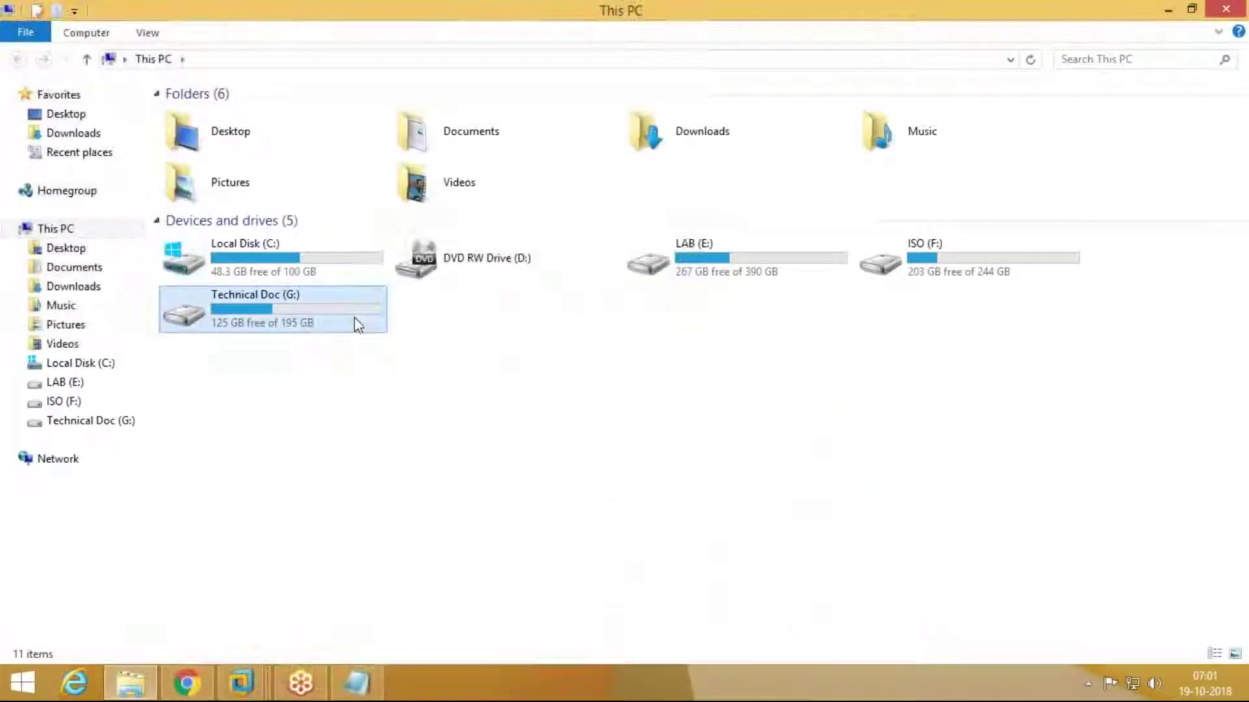
Step: Browse from This PC to ISO (F:) > VSphere Image and run VMware-converter-en-6.0.0-2716716
double_click(357, 323)
left_click(162, 59)
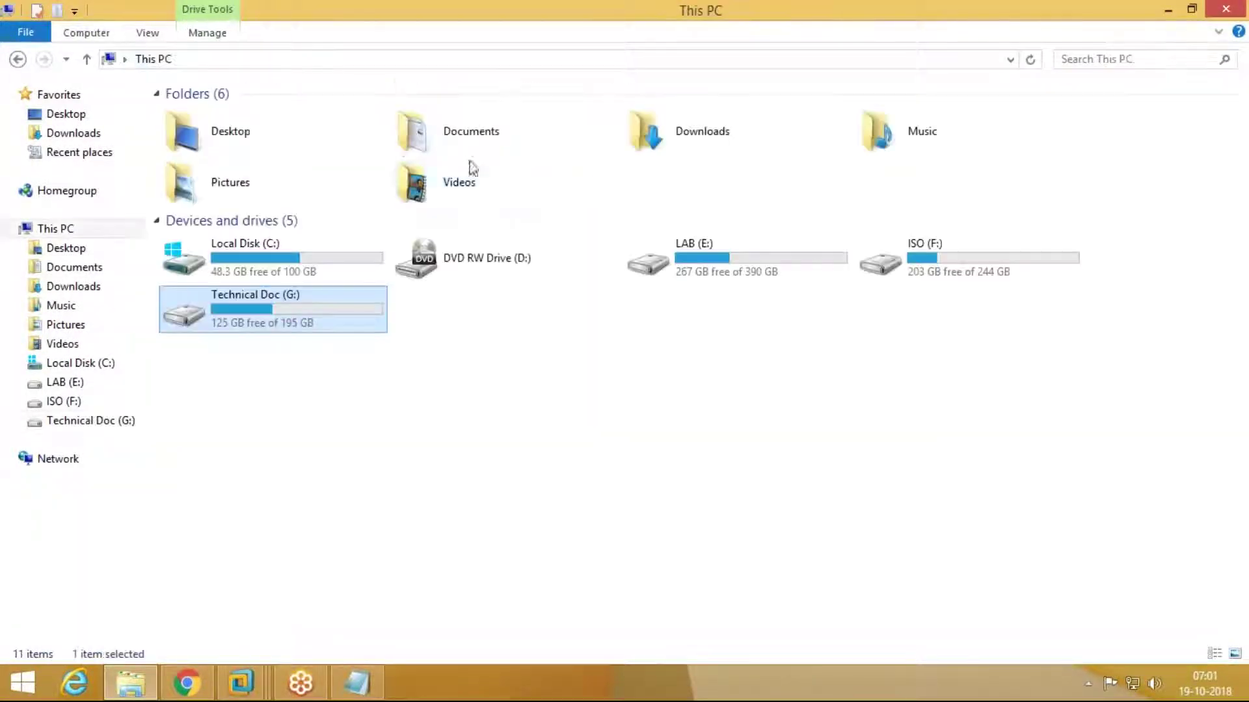
double_click(898, 255)
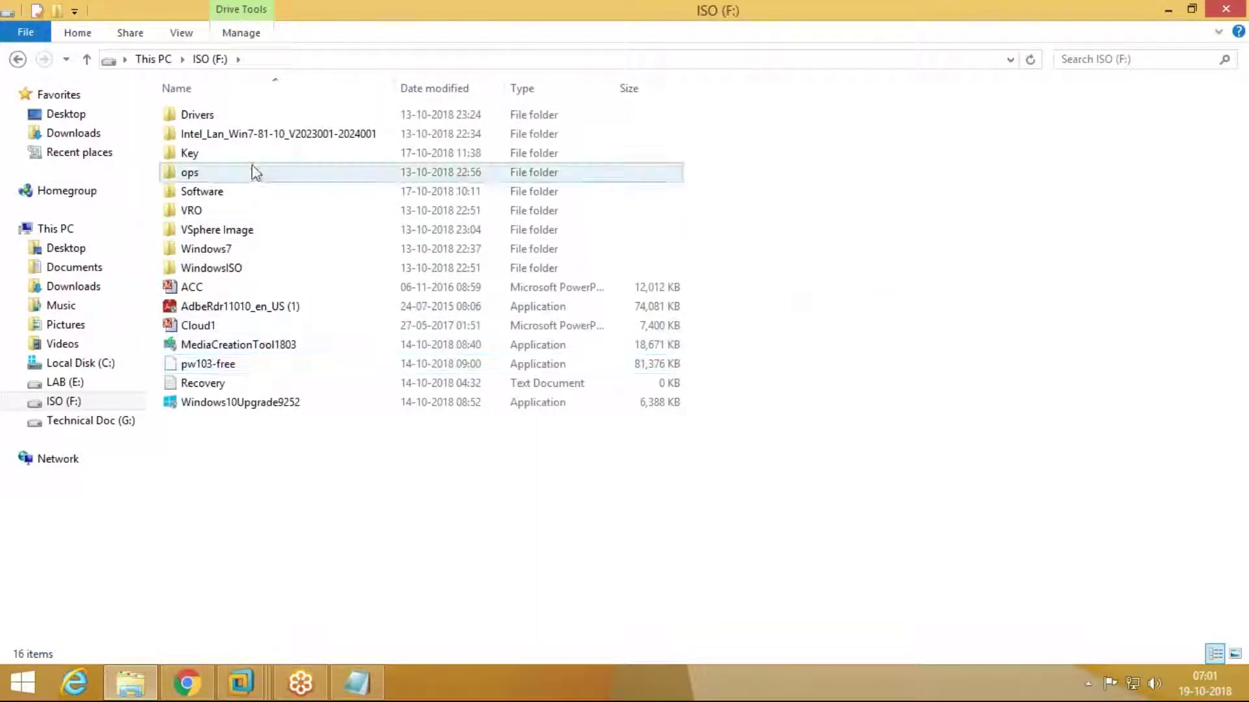
double_click(244, 232)
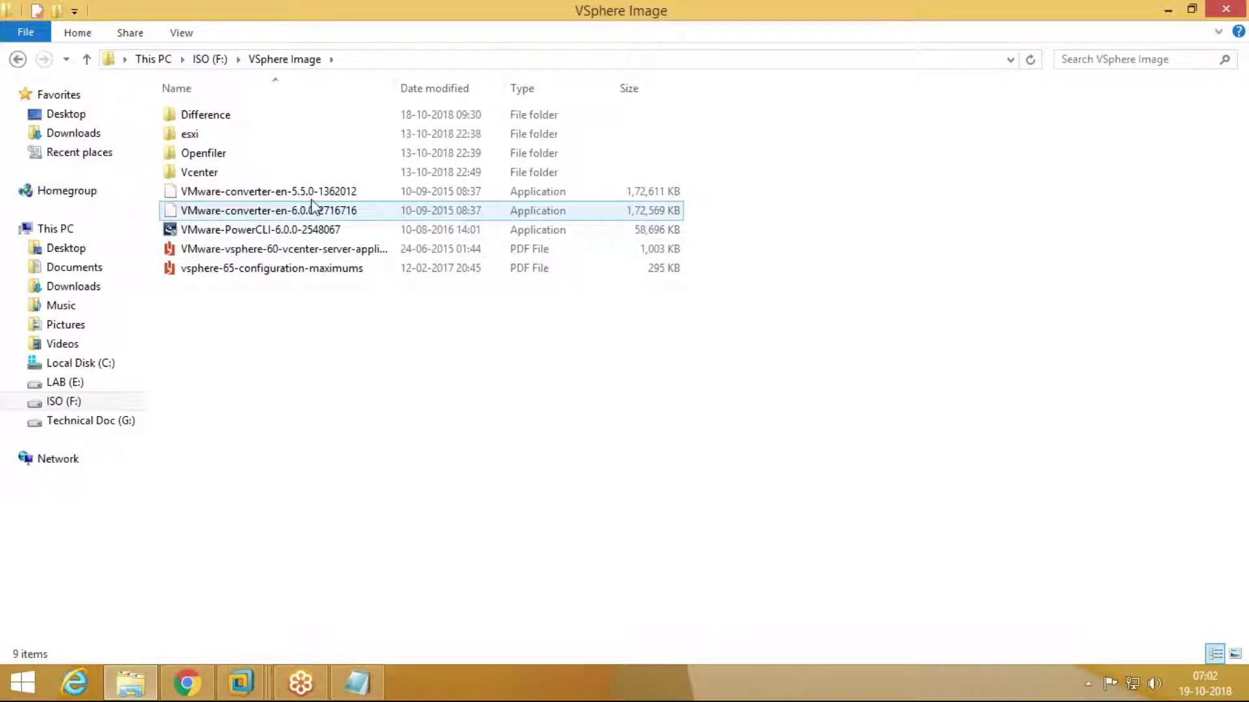
left_click(318, 213)
double_click(319, 213)
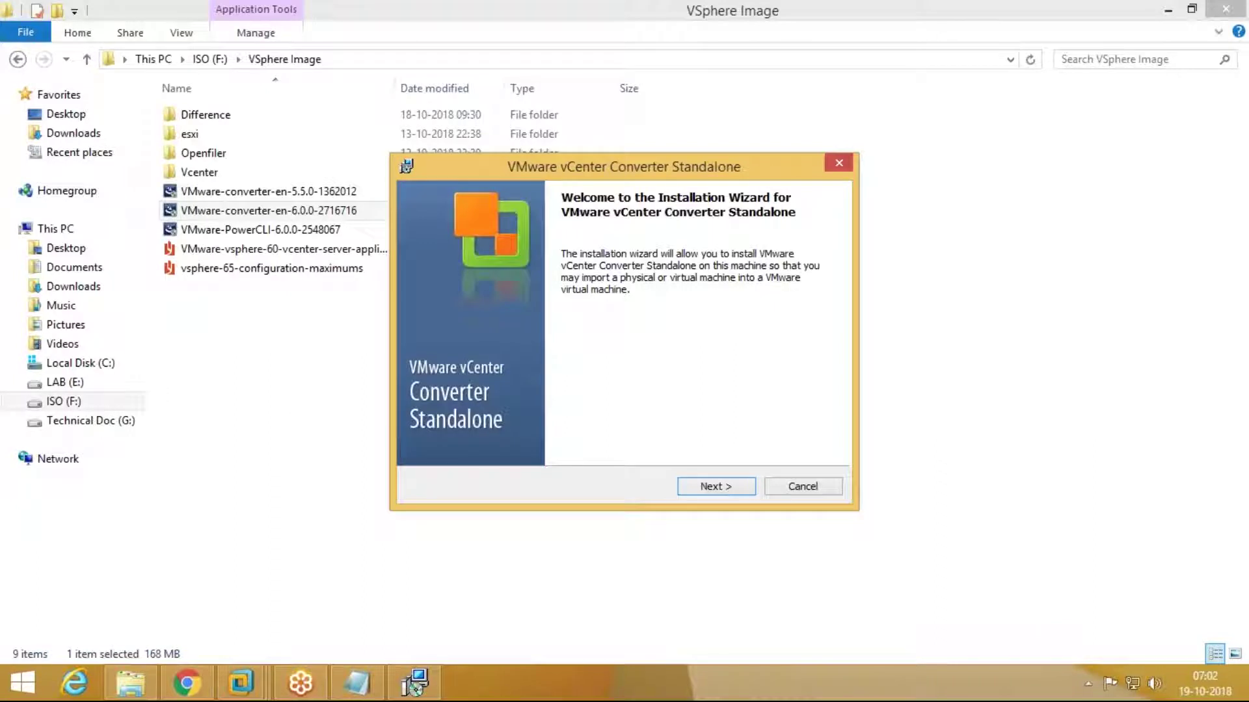
Step: Accept the license, keep the default folder and setup type, start installing, then bring Chrome forward
left_click(714, 494)
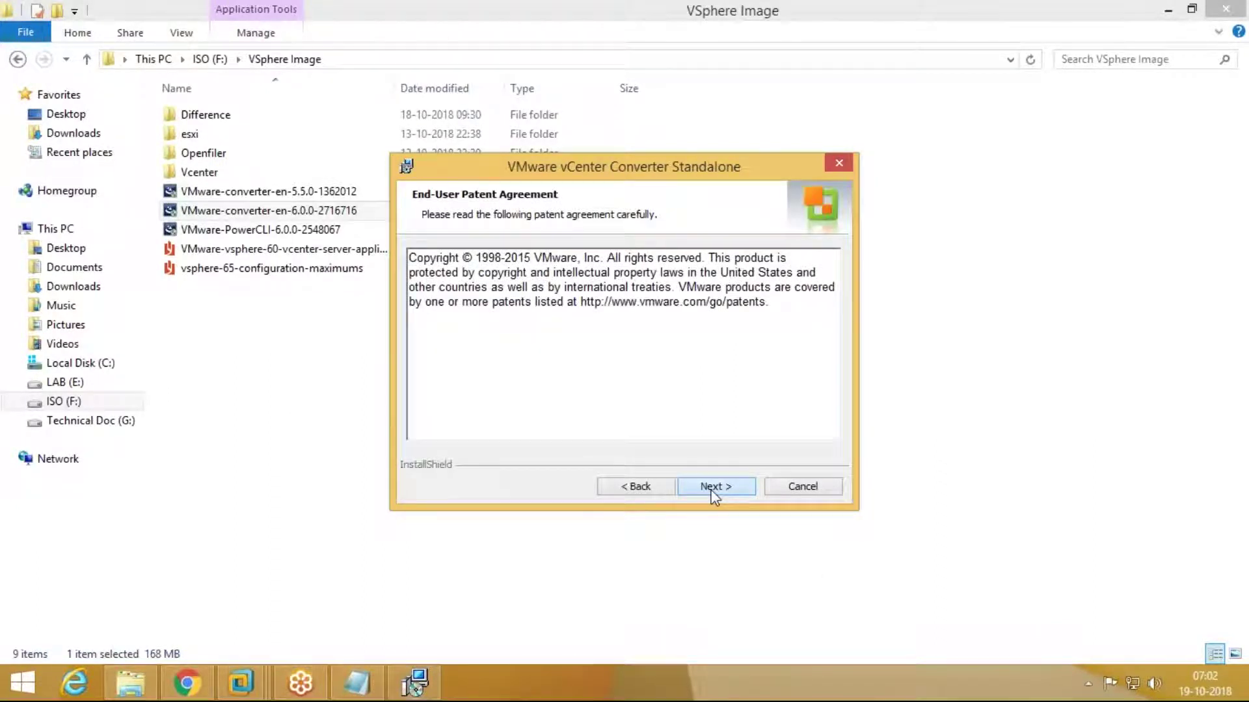
left_click(714, 496)
left_click(611, 423)
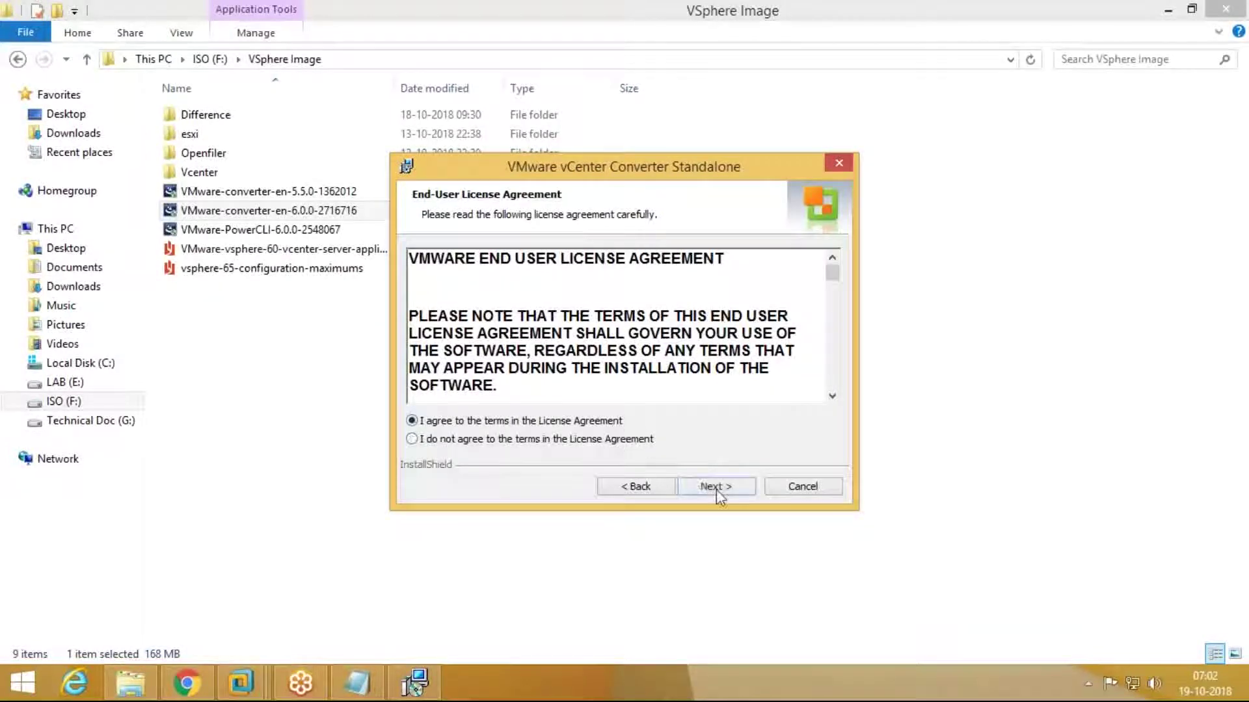
left_click(716, 489)
left_click(717, 489)
left_click(716, 489)
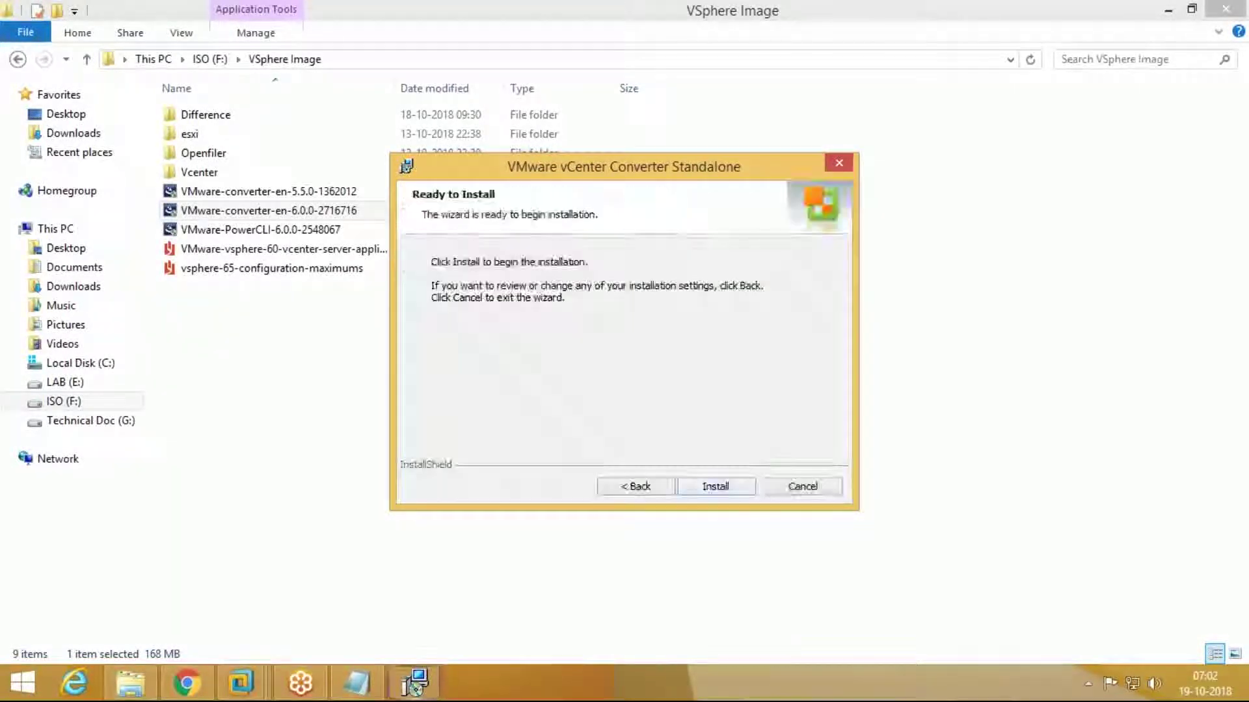
left_click(716, 487)
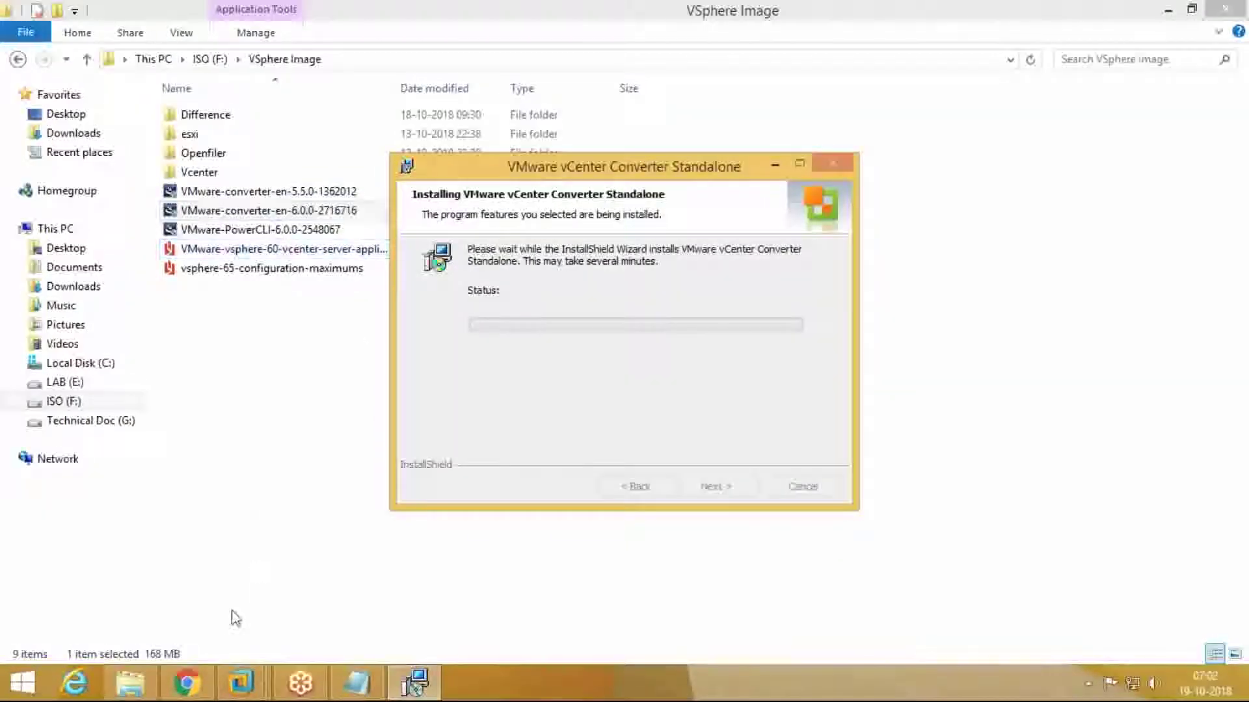
left_click(211, 684)
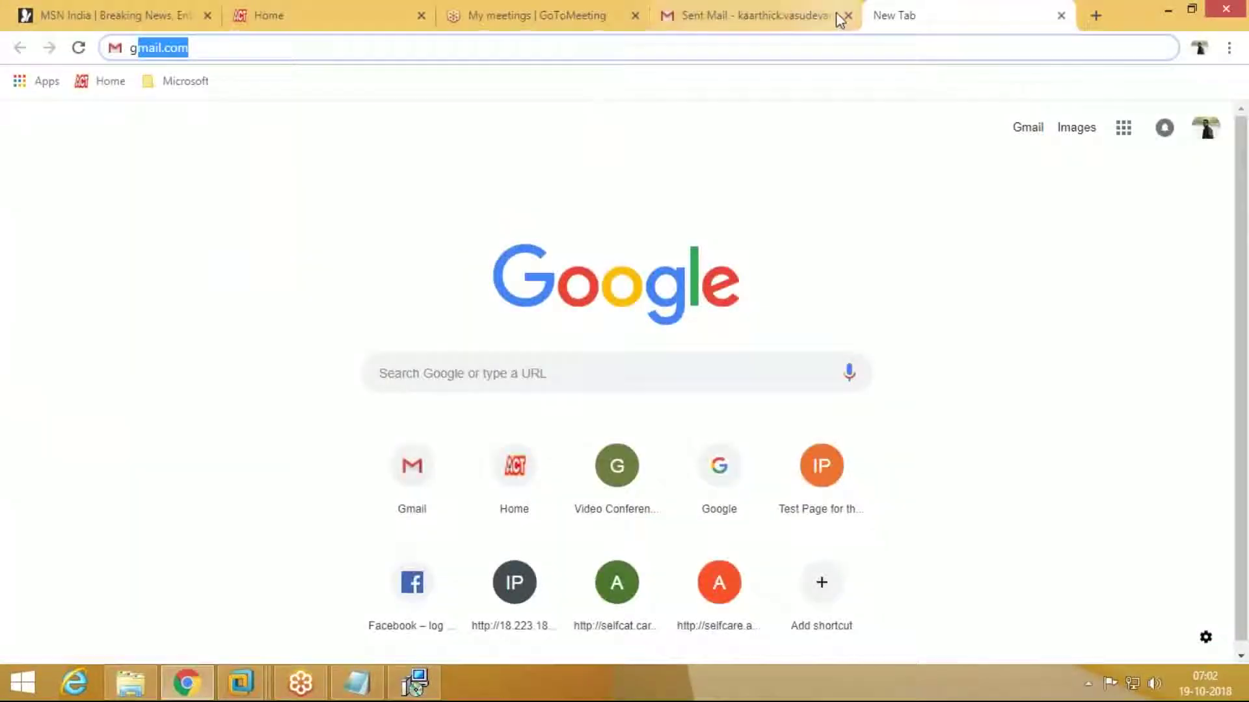
Step: Open Google Drive in a new tab from the Gmail apps grid
left_click(817, 18)
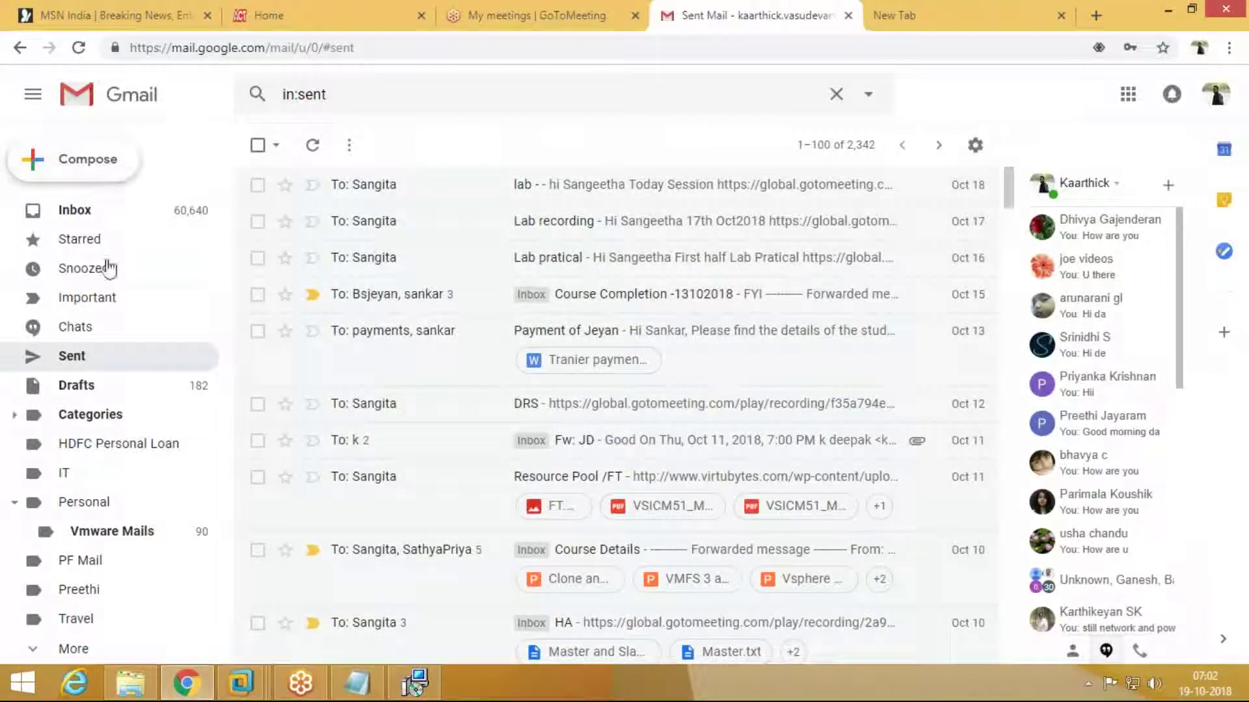
left_click(1170, 104)
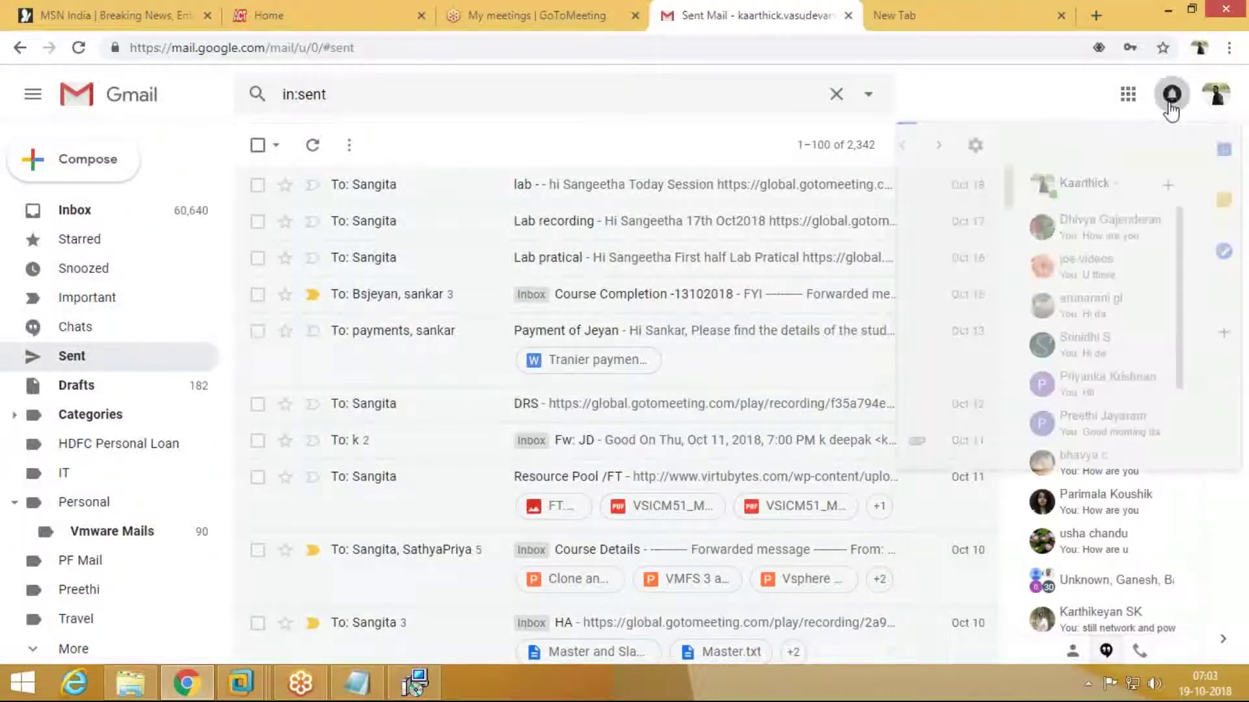
left_click(1130, 97)
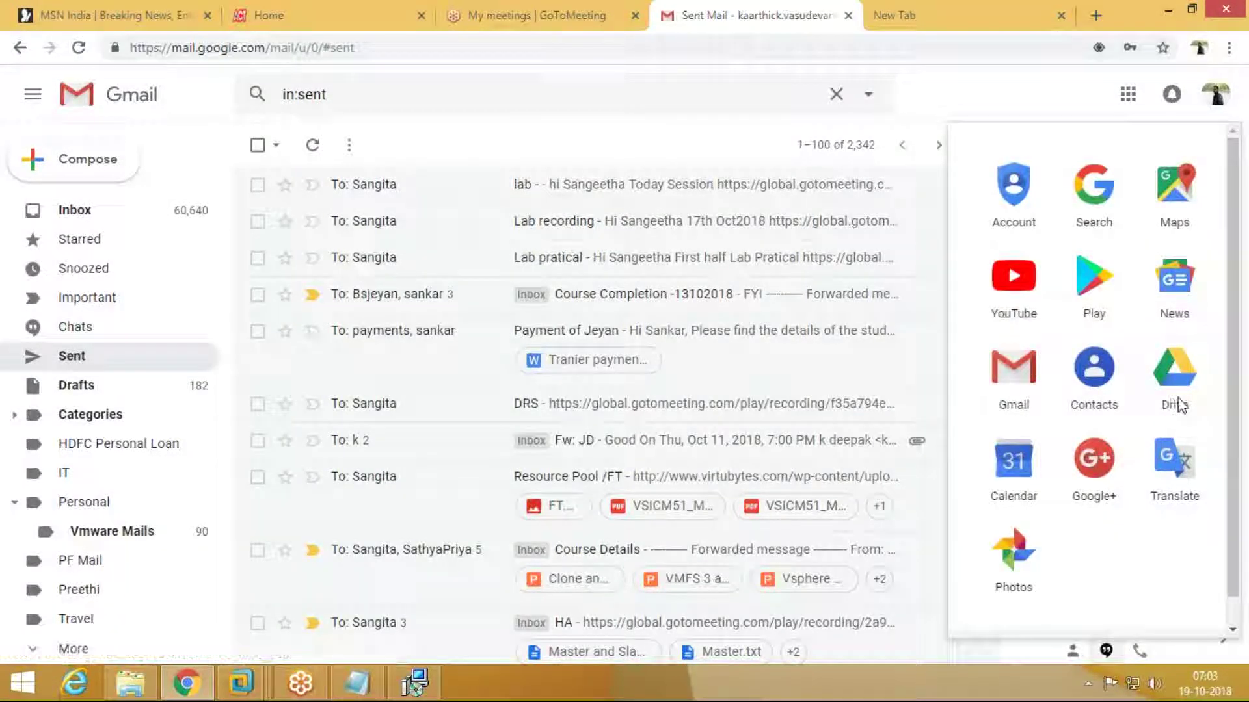
left_click(1175, 400)
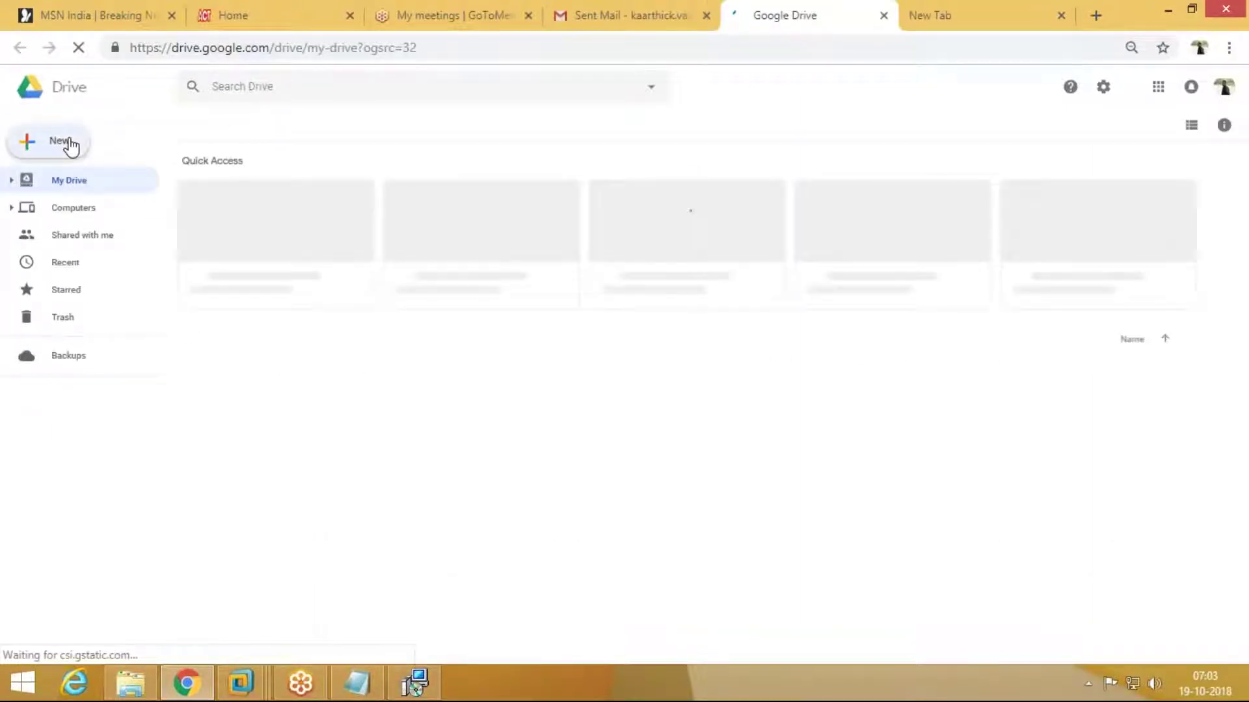
Step: Try the Drive New menu, close it, and dismiss the notifications prompt
left_click(70, 145)
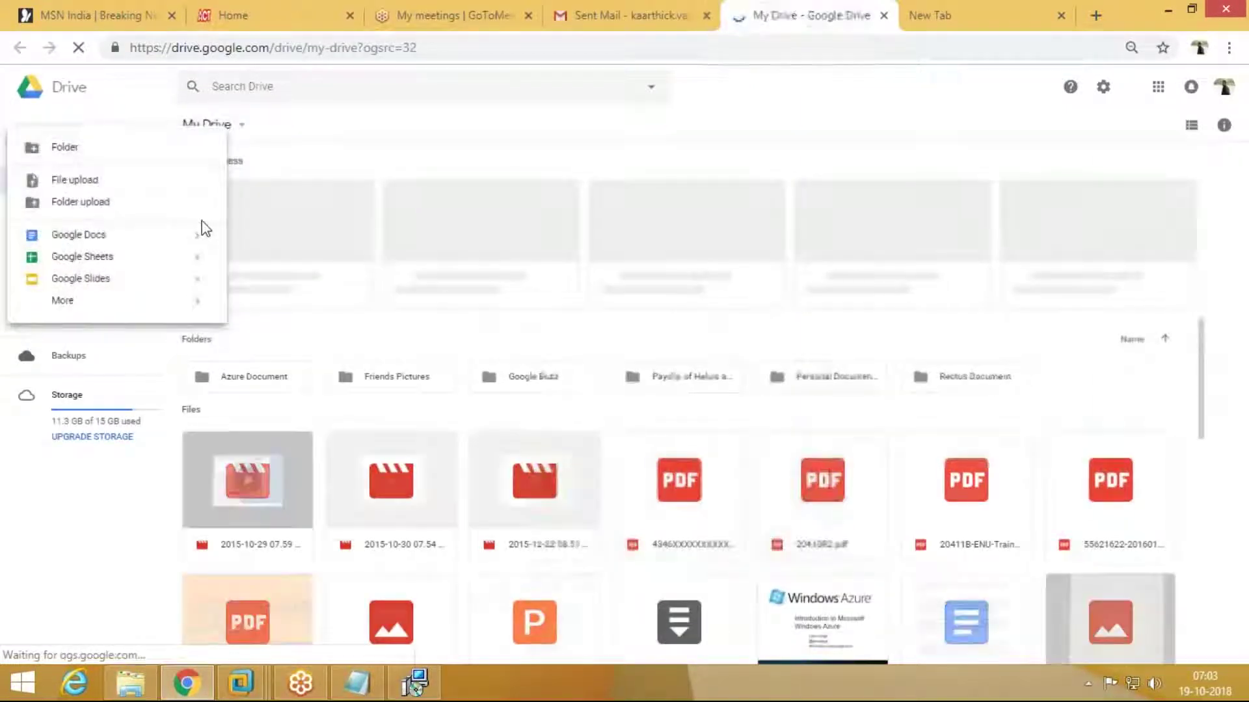
left_click(262, 186)
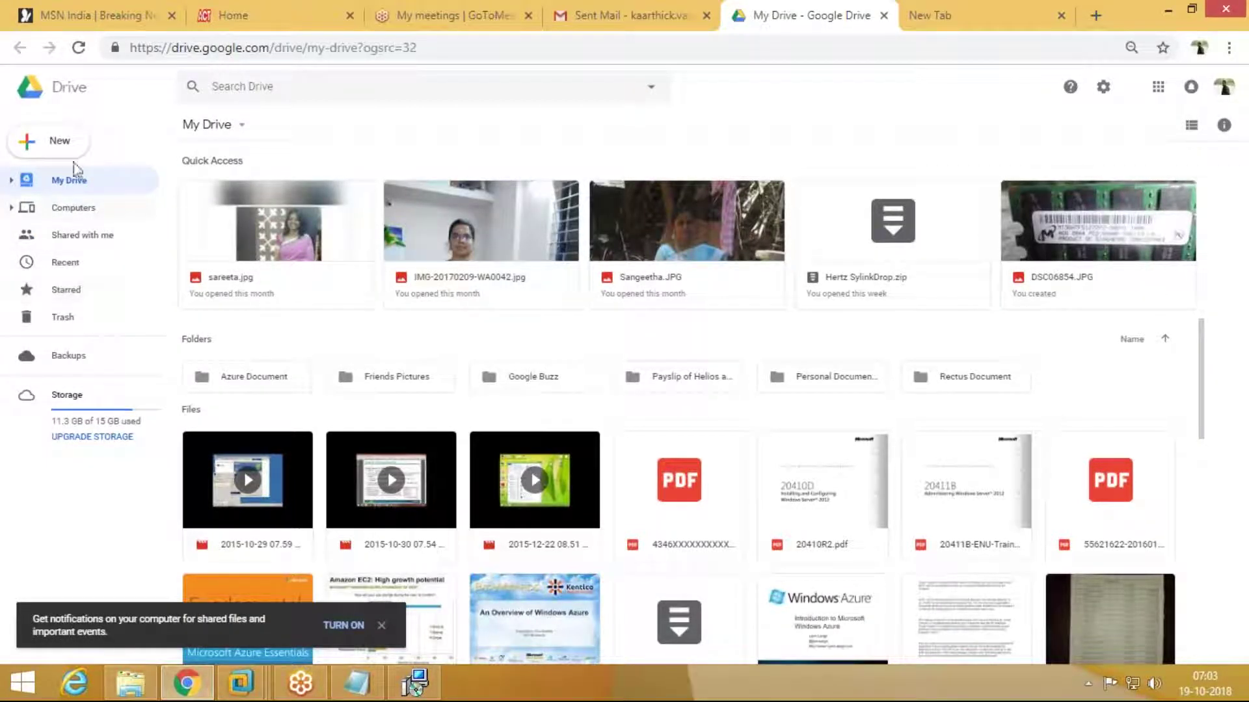
left_click(65, 143)
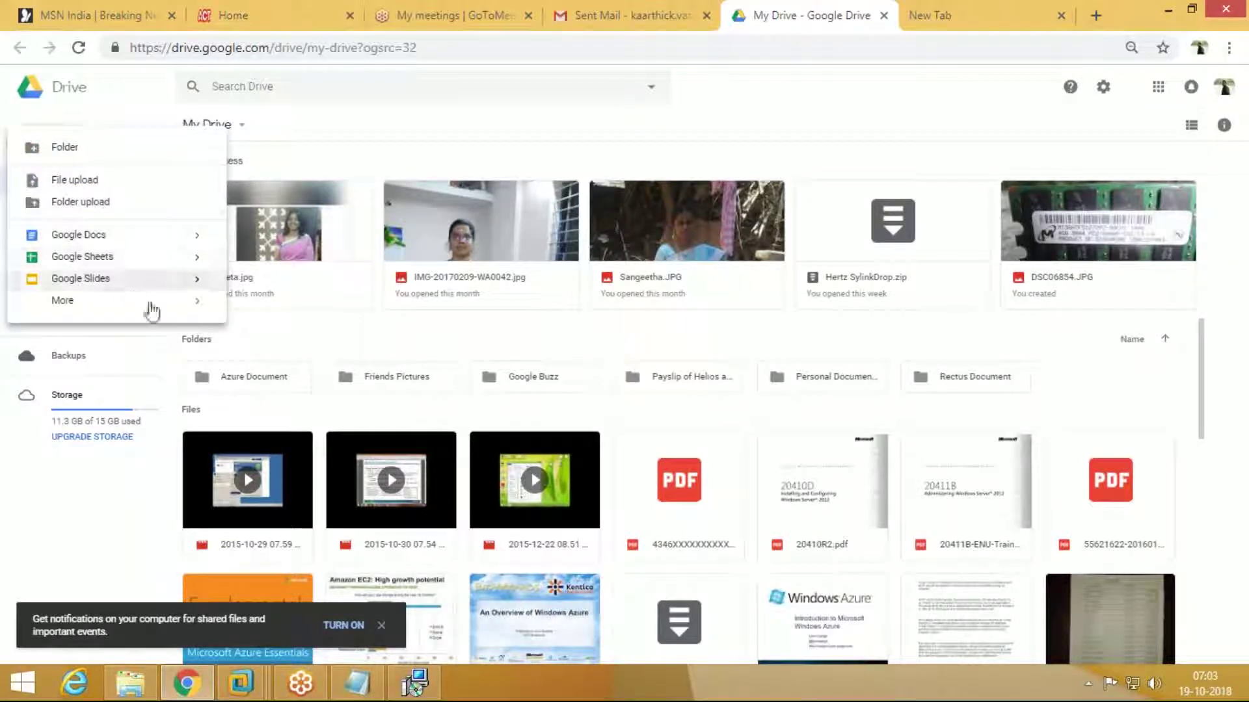
left_click(927, 134)
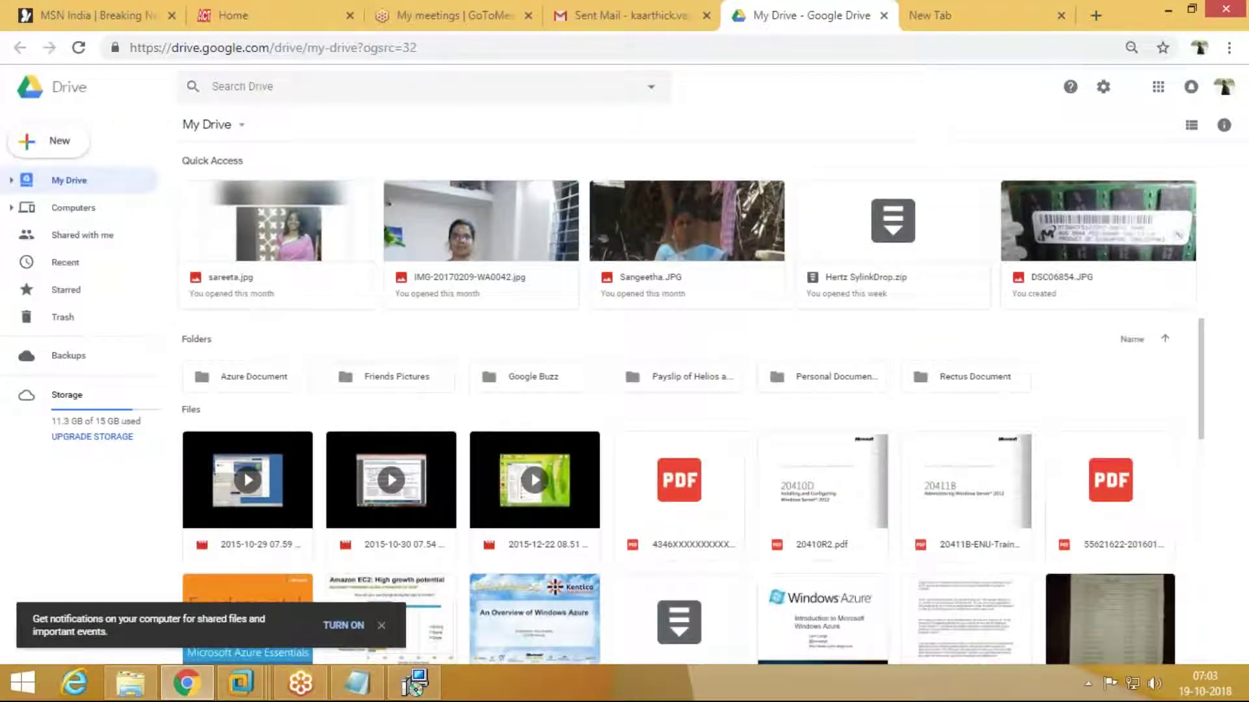
left_click(381, 626)
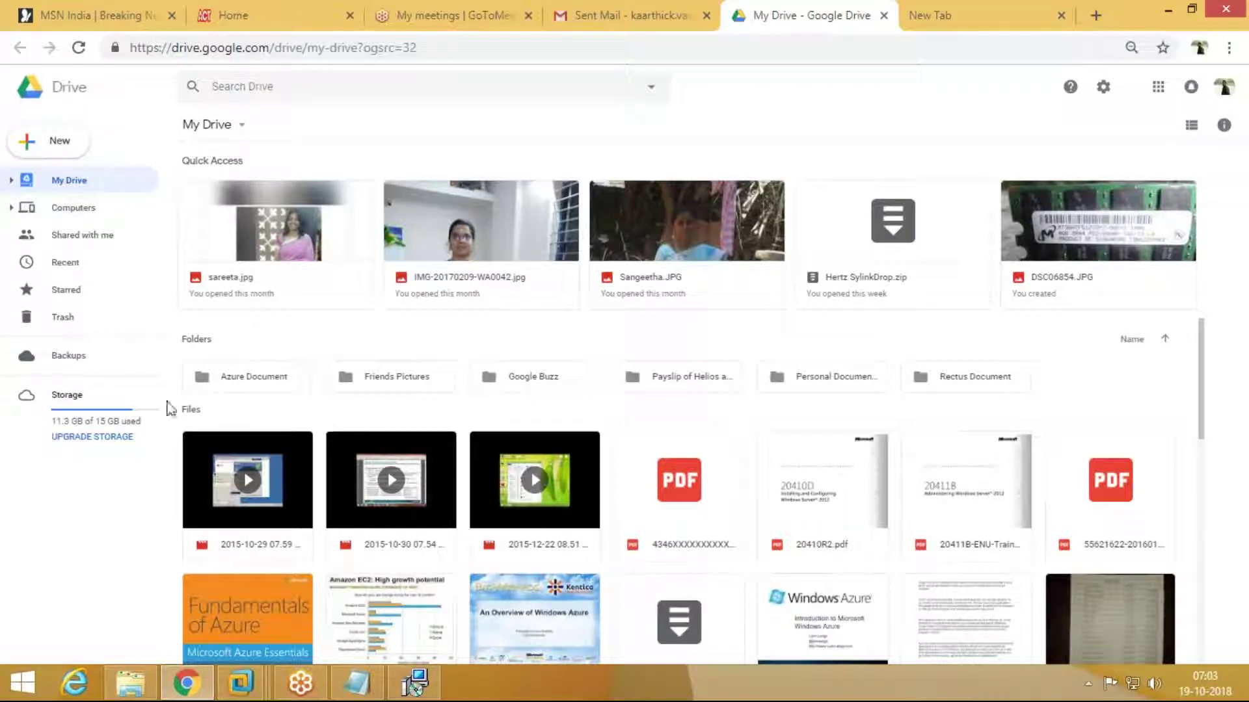
Step: Upload VMware-converter-en-6.0.0-2716716.exe from ISO (F:)\VSphere Image to My Drive
left_click(65, 145)
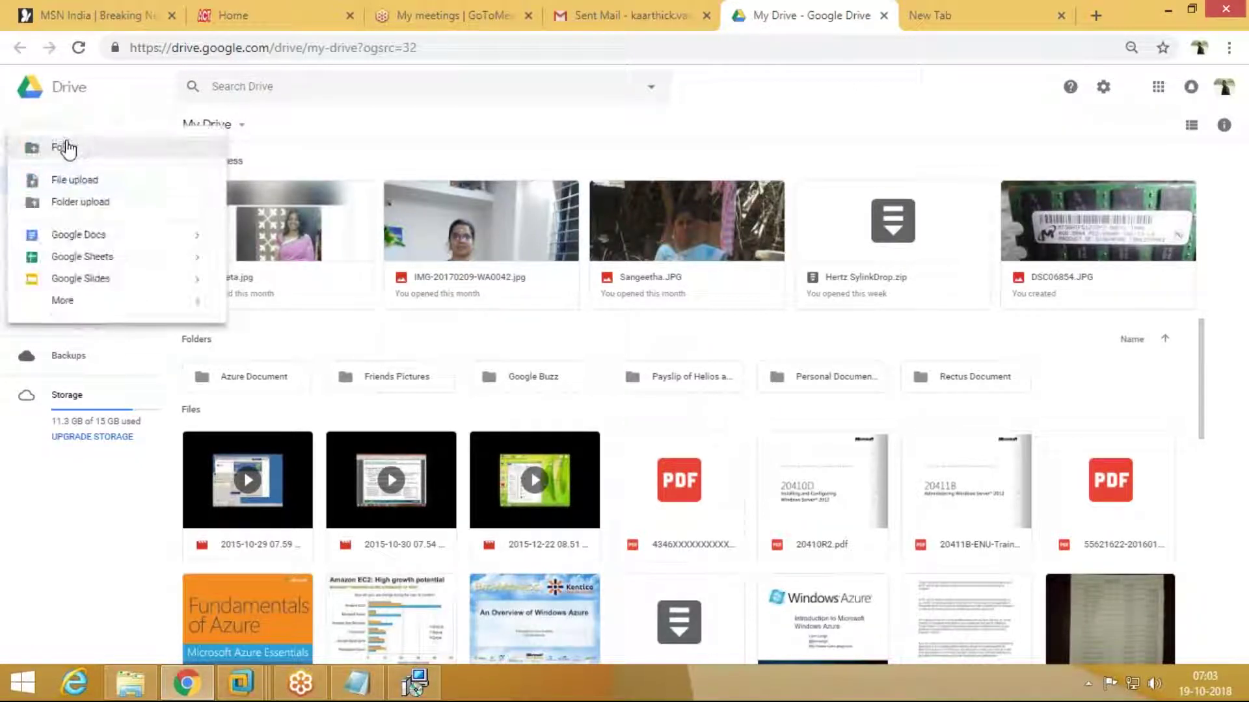
left_click(156, 189)
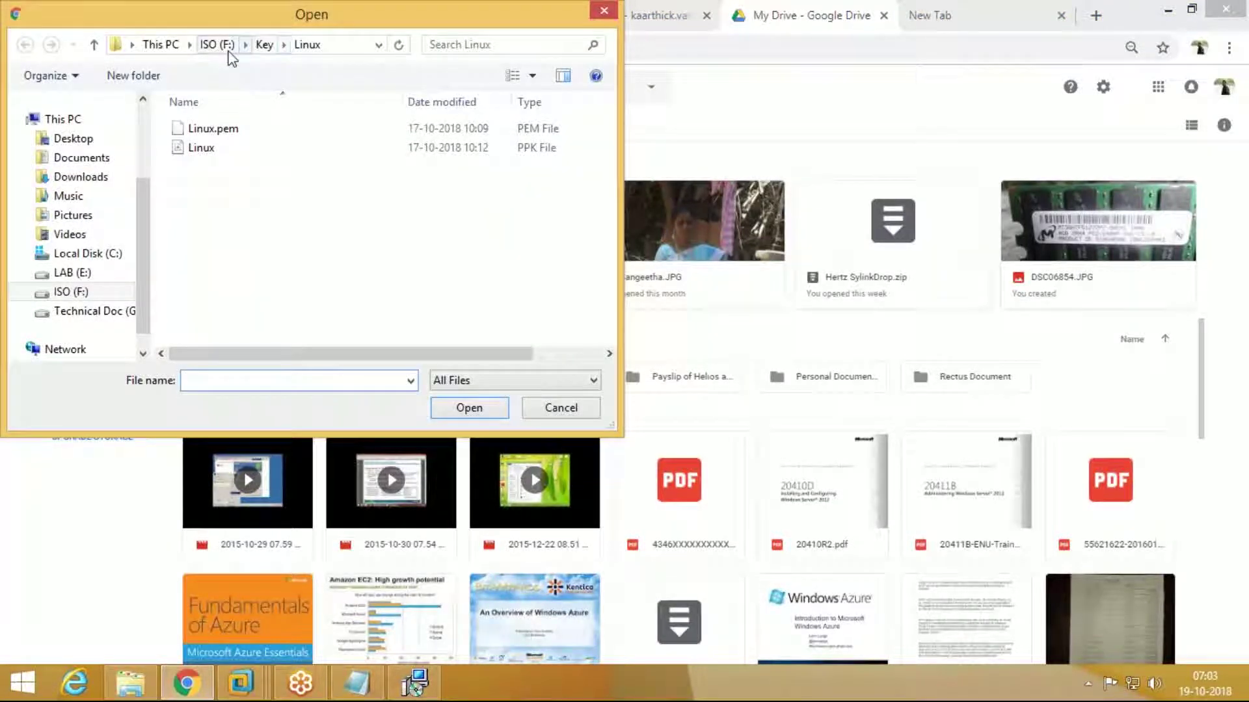
left_click(218, 45)
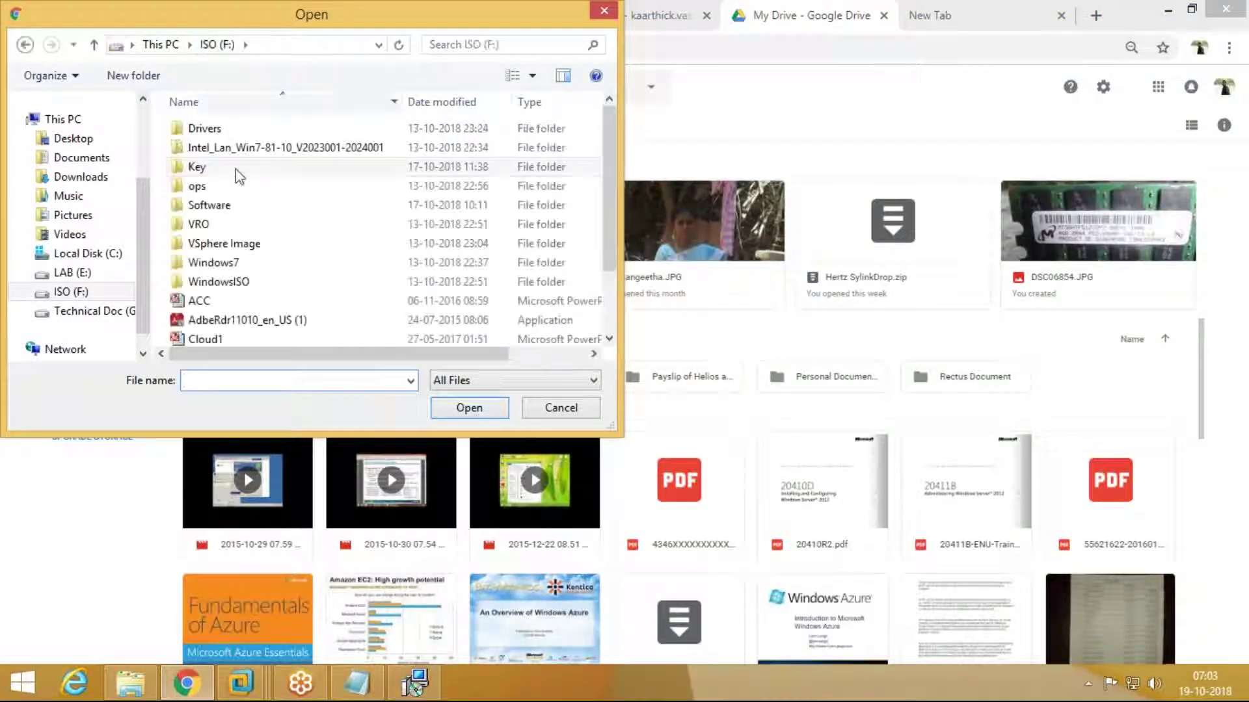
double_click(246, 251)
double_click(279, 225)
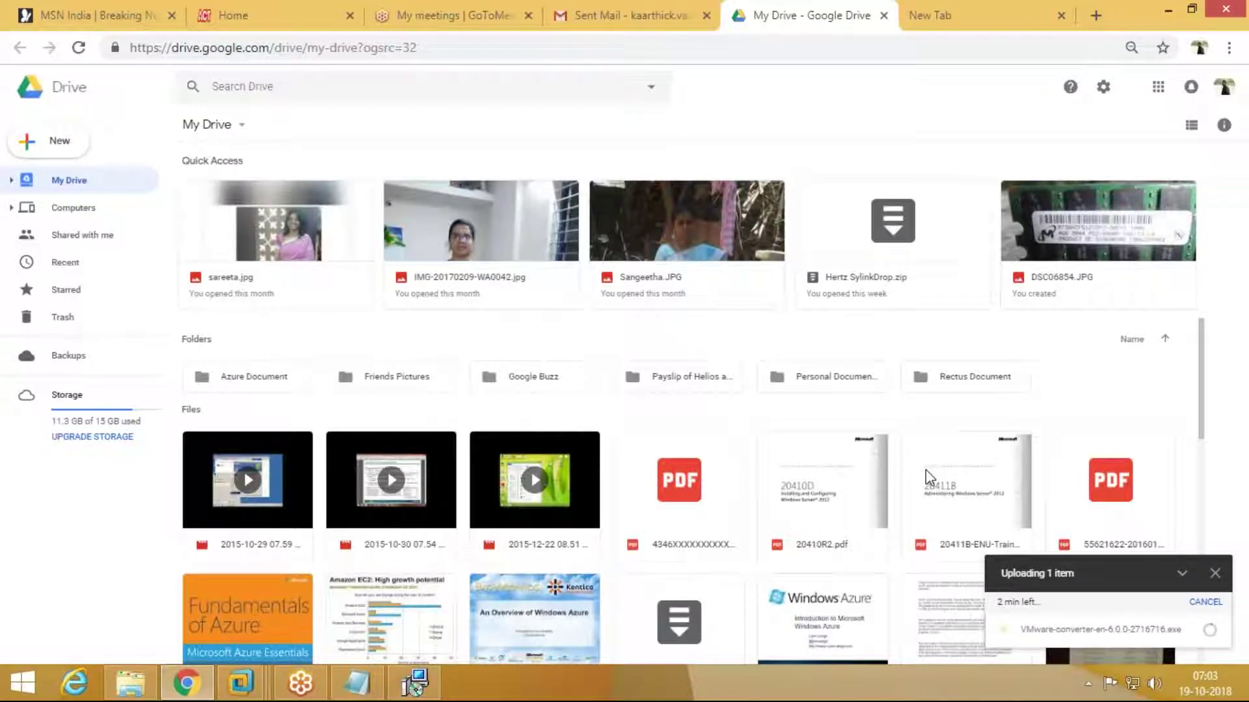
left_click(416, 683)
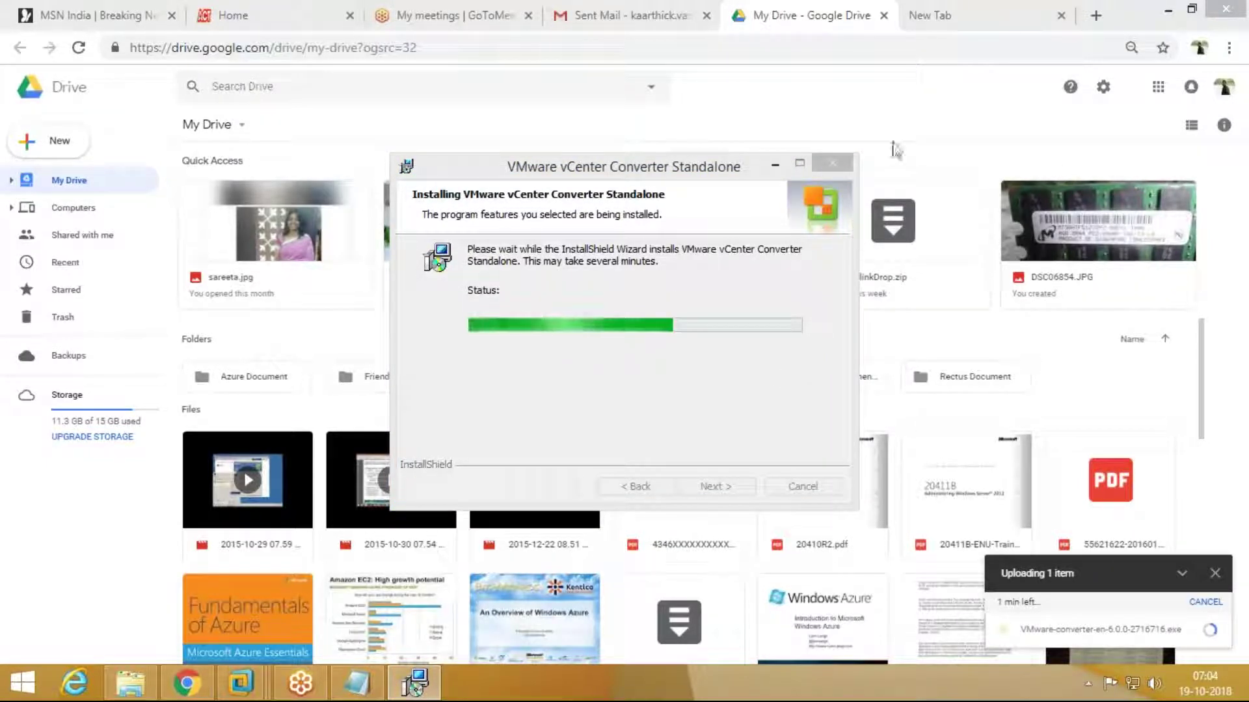
Step: Switch Chrome to the Home tab showing the ACT Fibernet self-care page
left_click(223, 9)
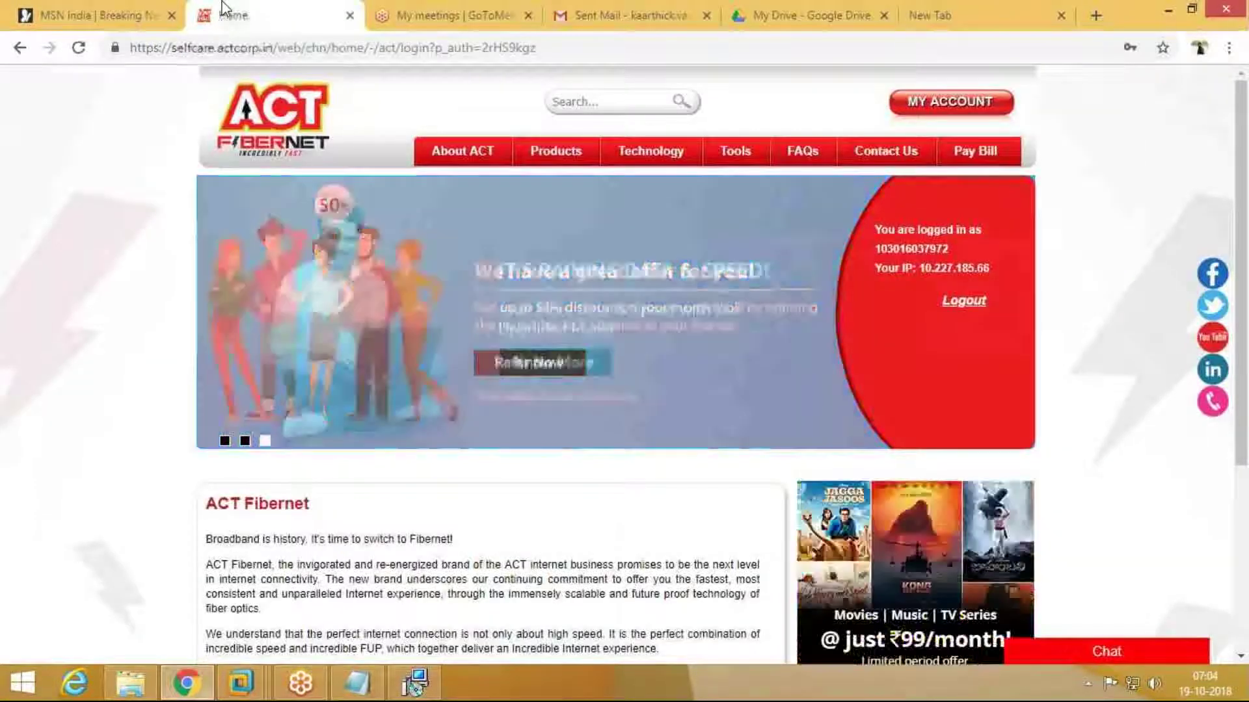
Step: Close the stray MSN India browser tab
left_click(448, 15)
left_click(120, 14)
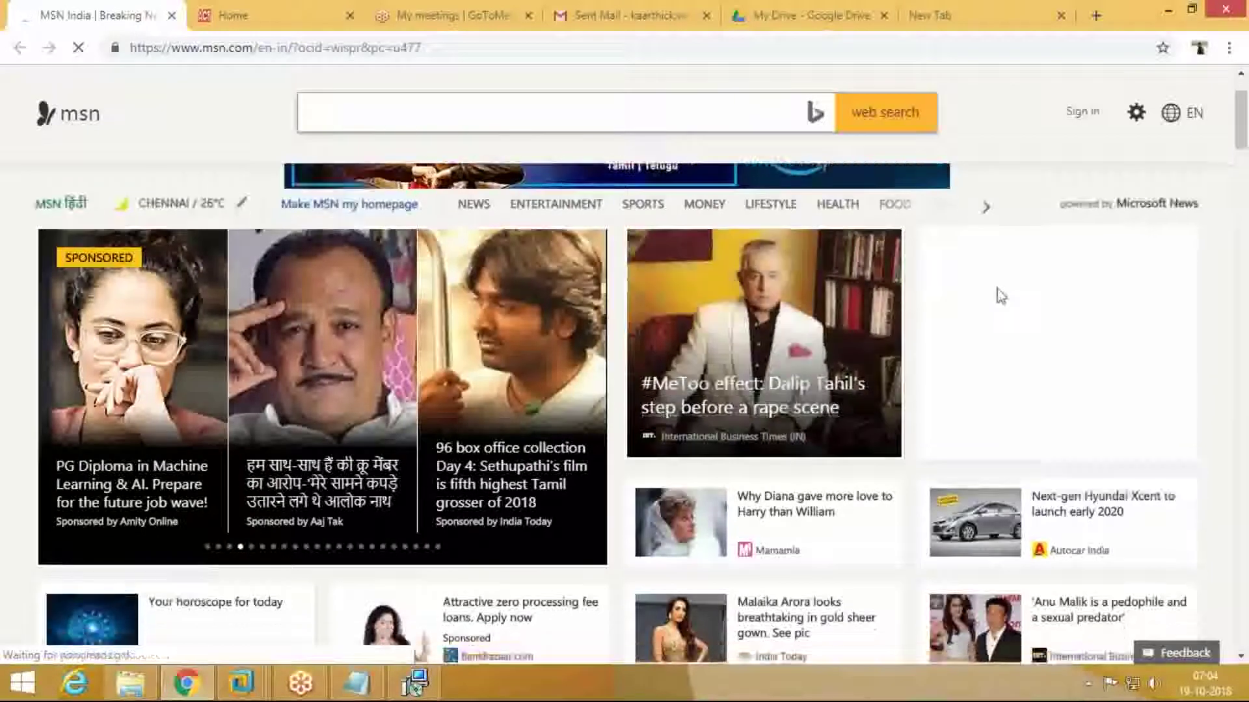
scroll(999, 296, "down", 5)
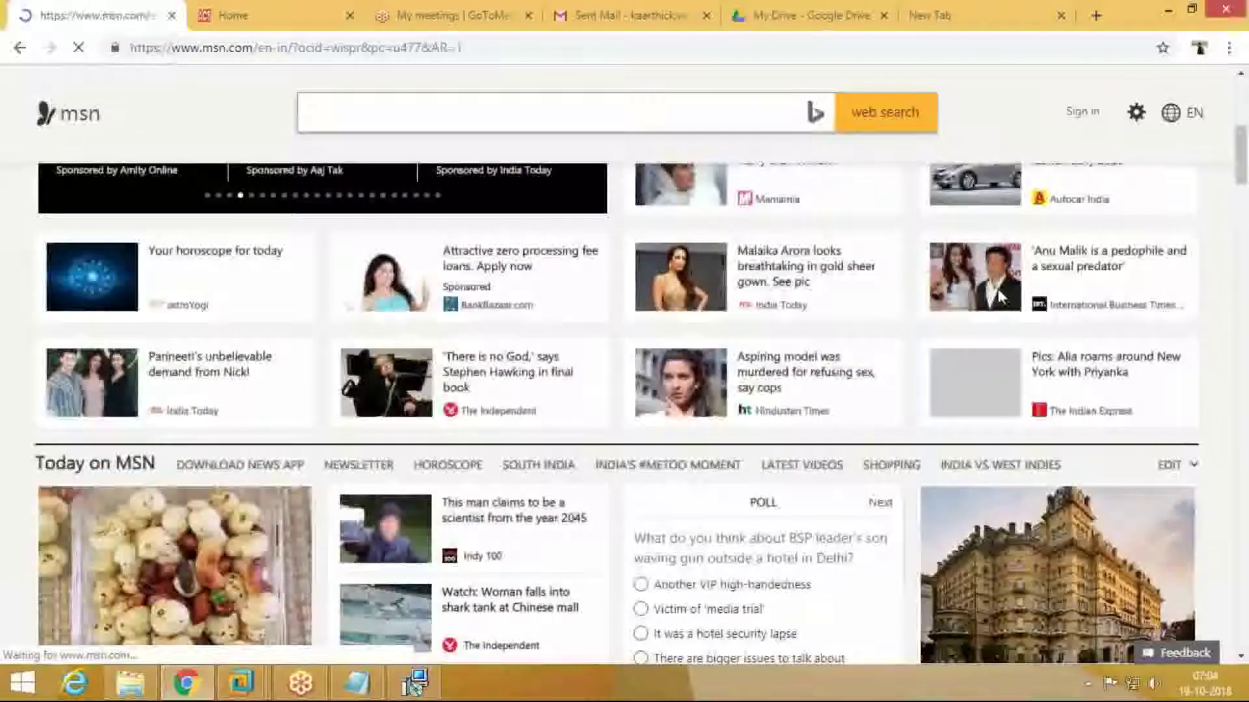
left_click(172, 14)
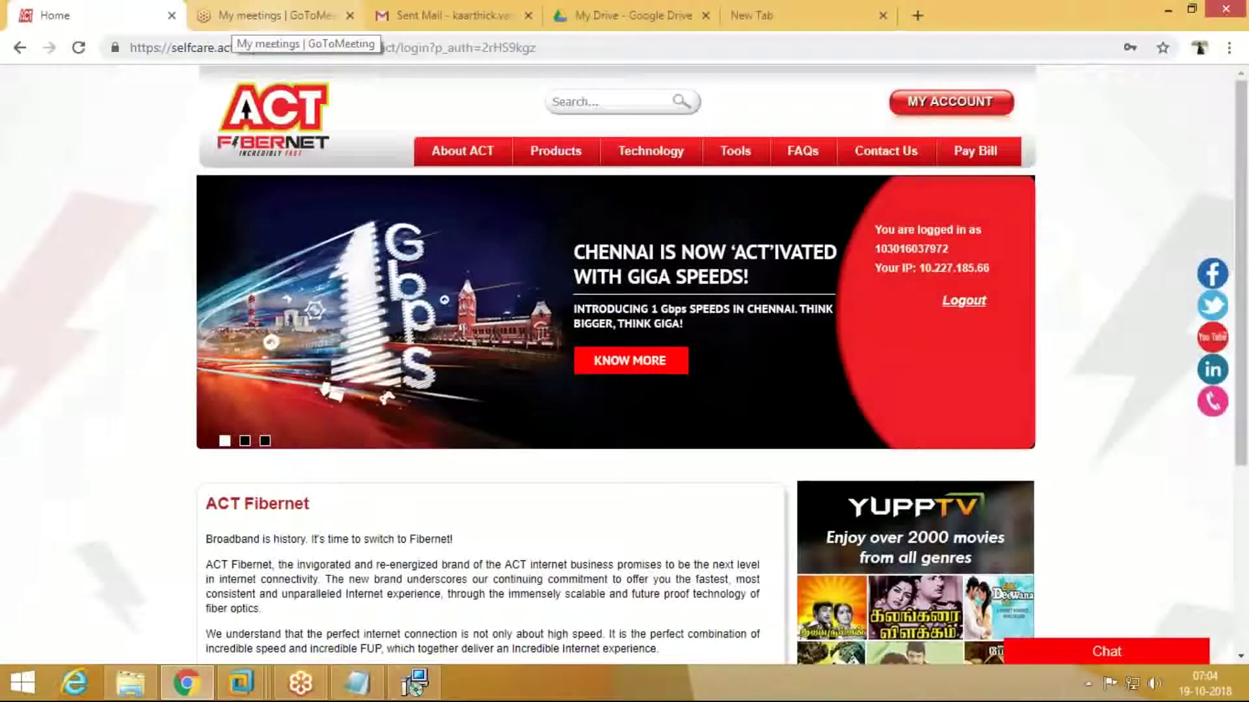
Step: View the Vcenter VM full screen in Workstation, then minimize back to the host
left_click(406, 683)
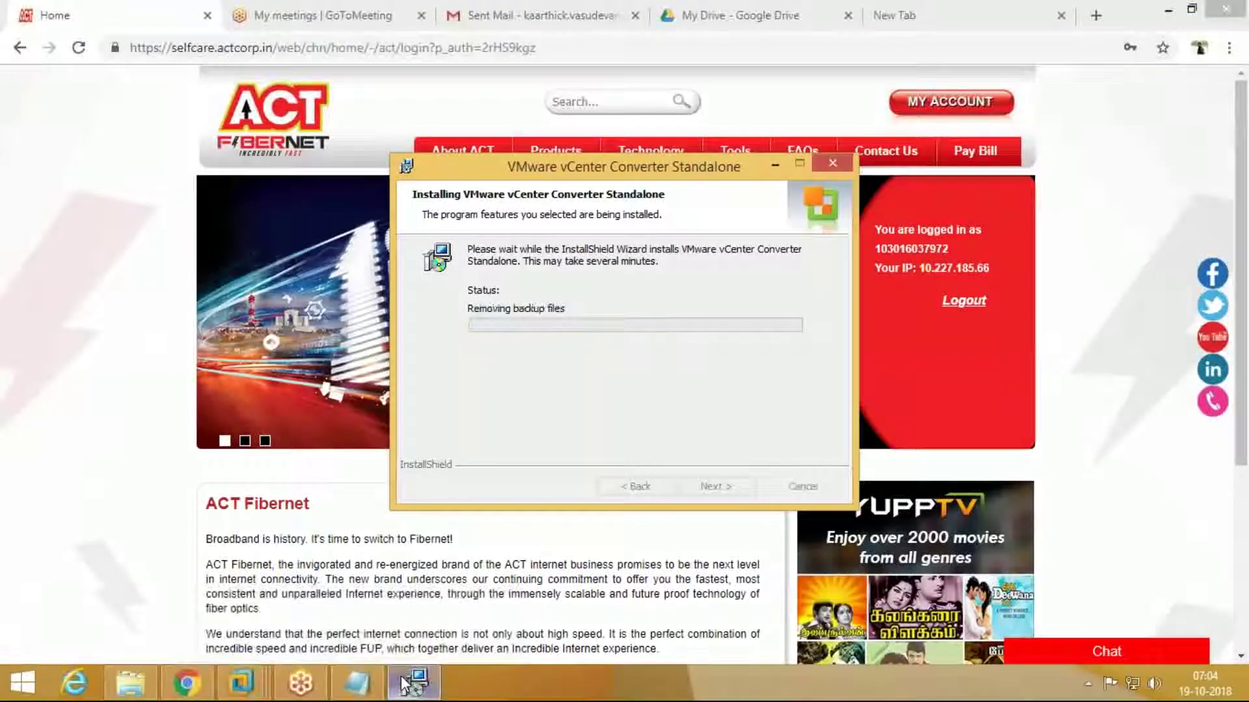
left_click(240, 683)
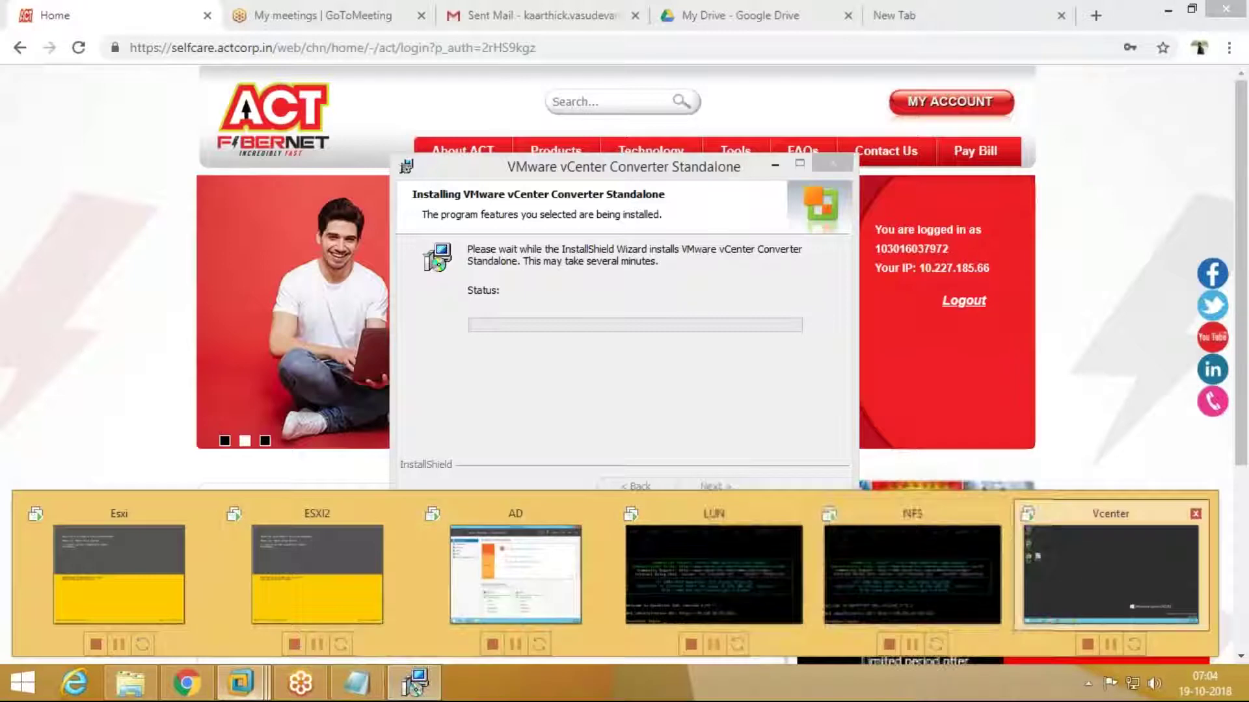
left_click(1110, 575)
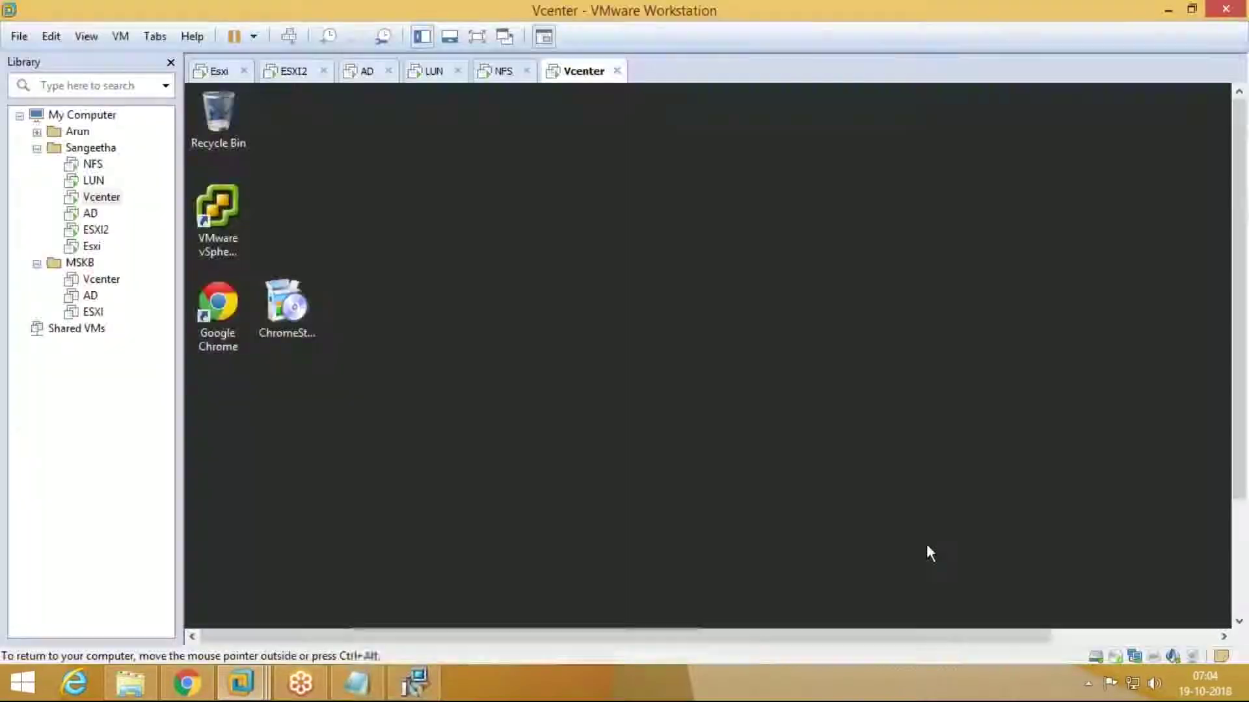
left_click(477, 38)
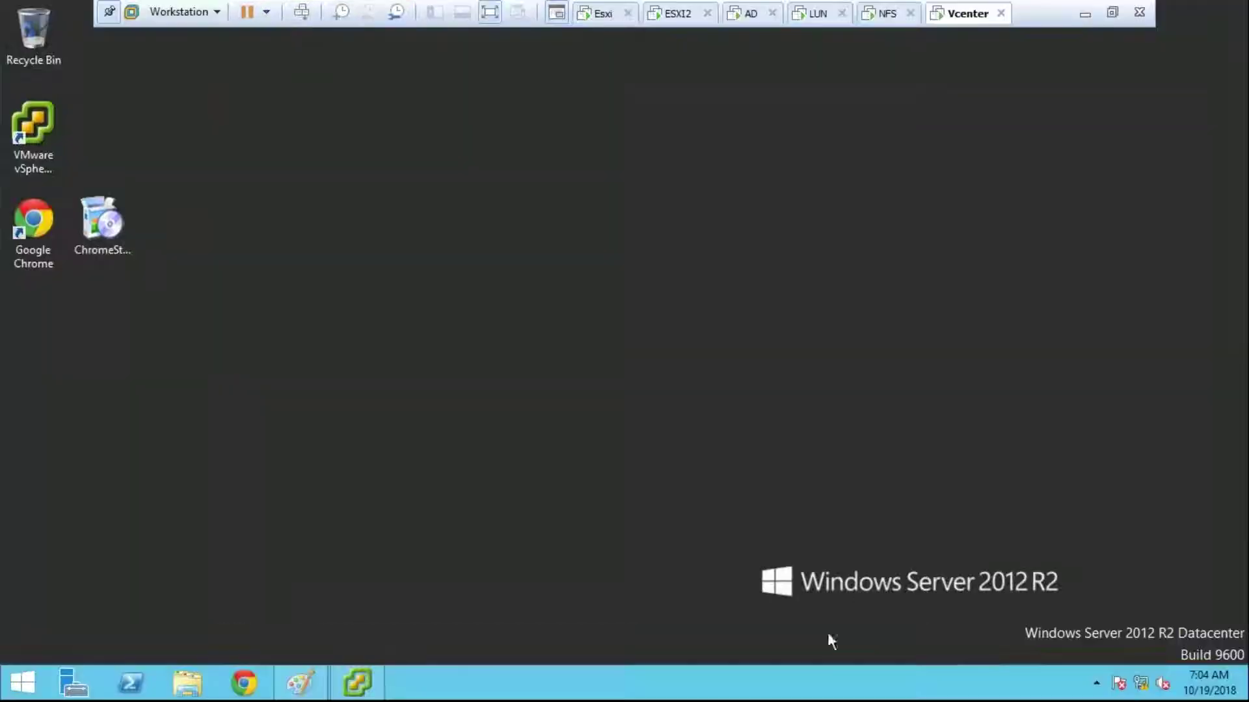
left_click(1084, 13)
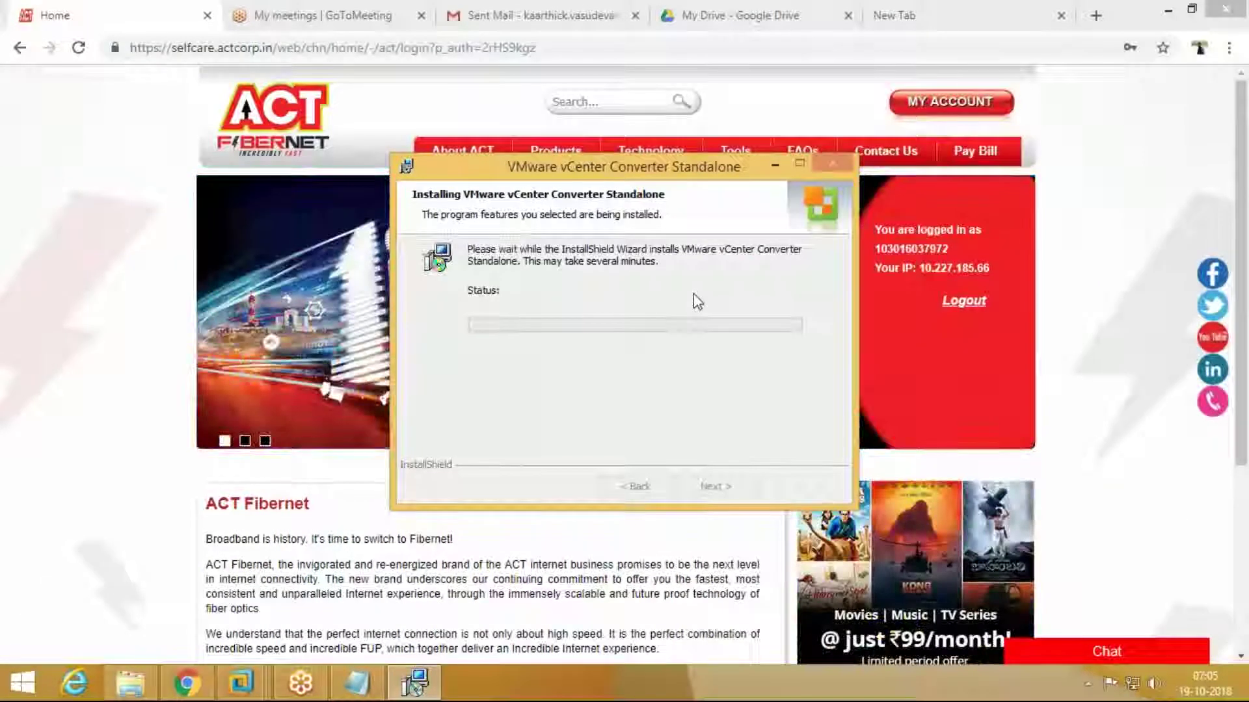
Step: Finish the completed Converter installation with Run Converter left checked
left_click(818, 23)
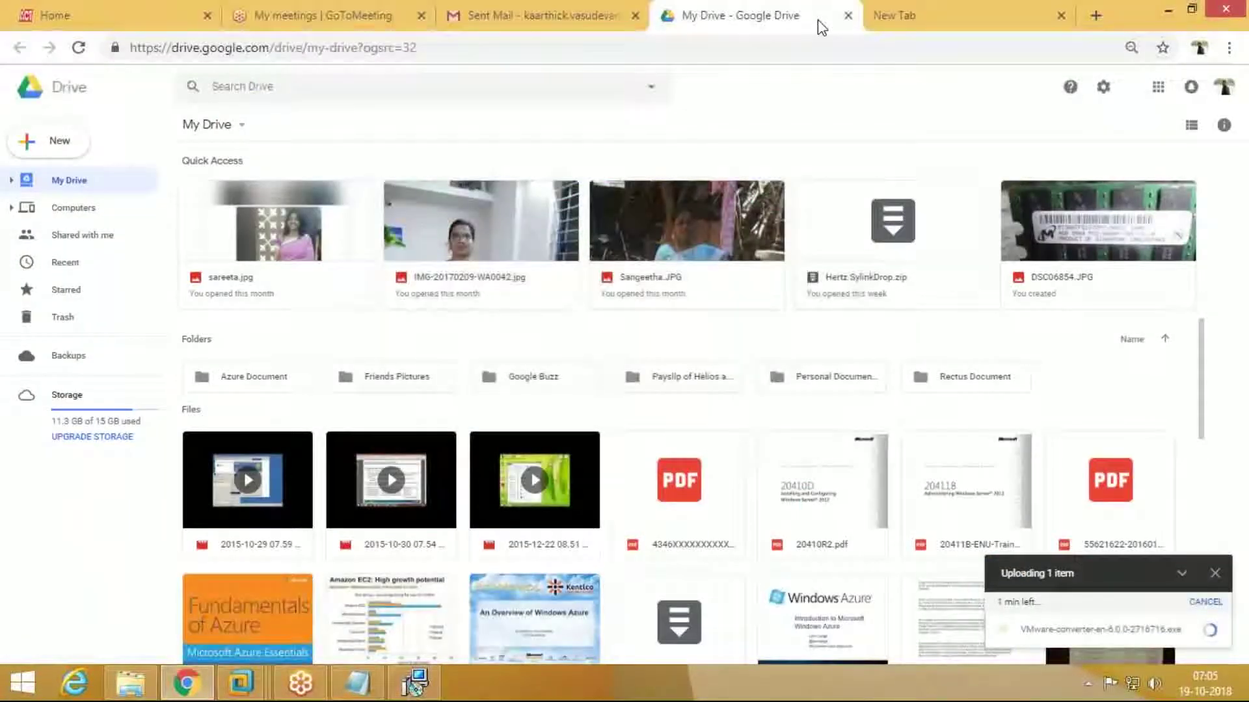
left_click(365, 21)
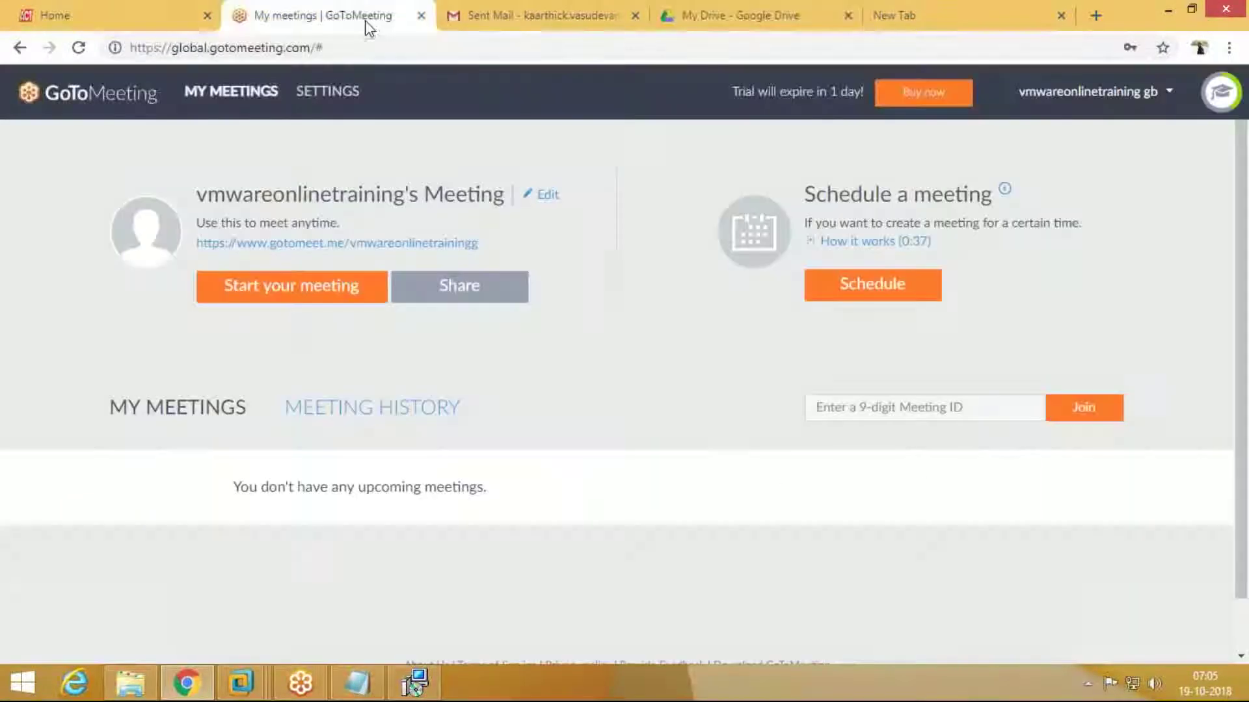
left_click(416, 684)
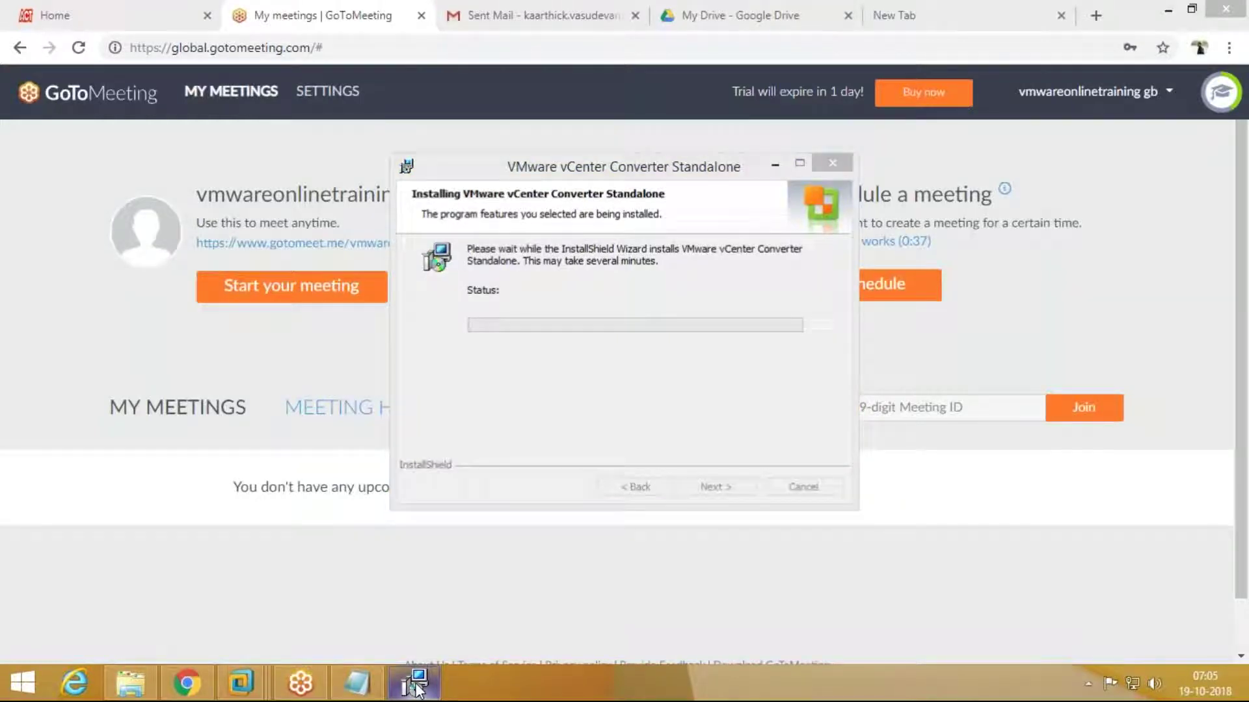
mouse_move(417, 686)
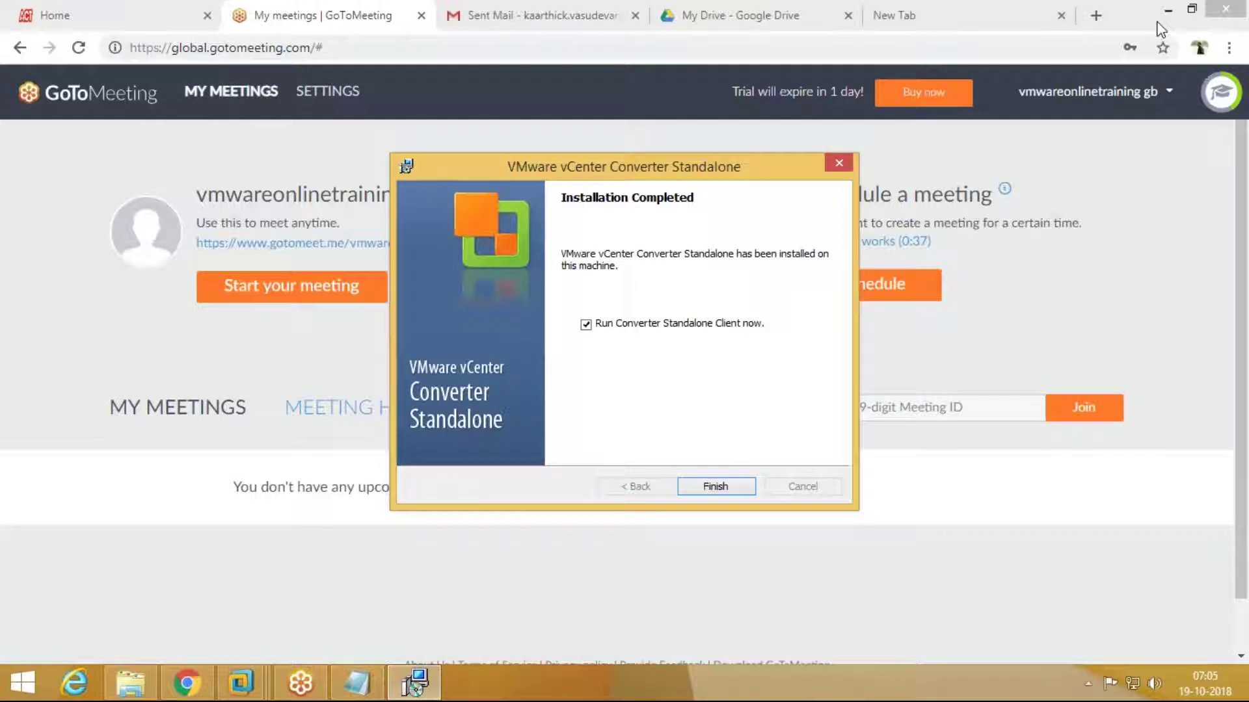
key("Return")
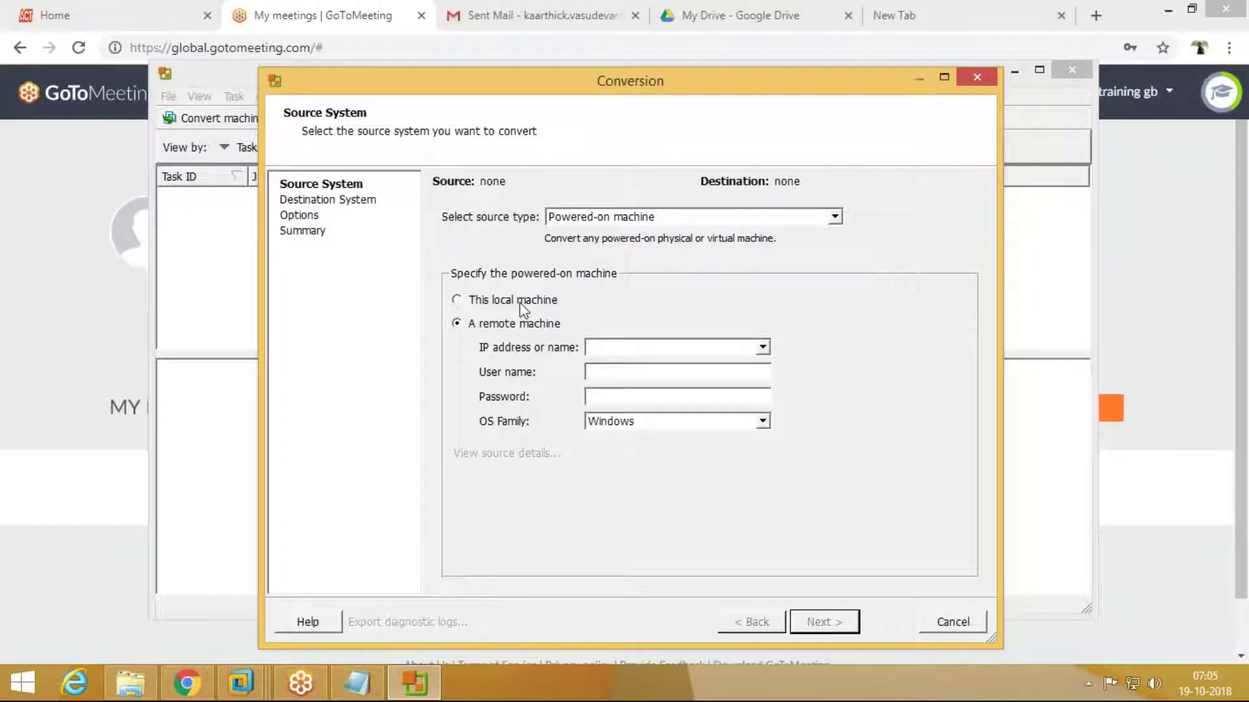
Step: Set the source to a remote Windows machine and begin typing its IP, 10.210
left_click(521, 303)
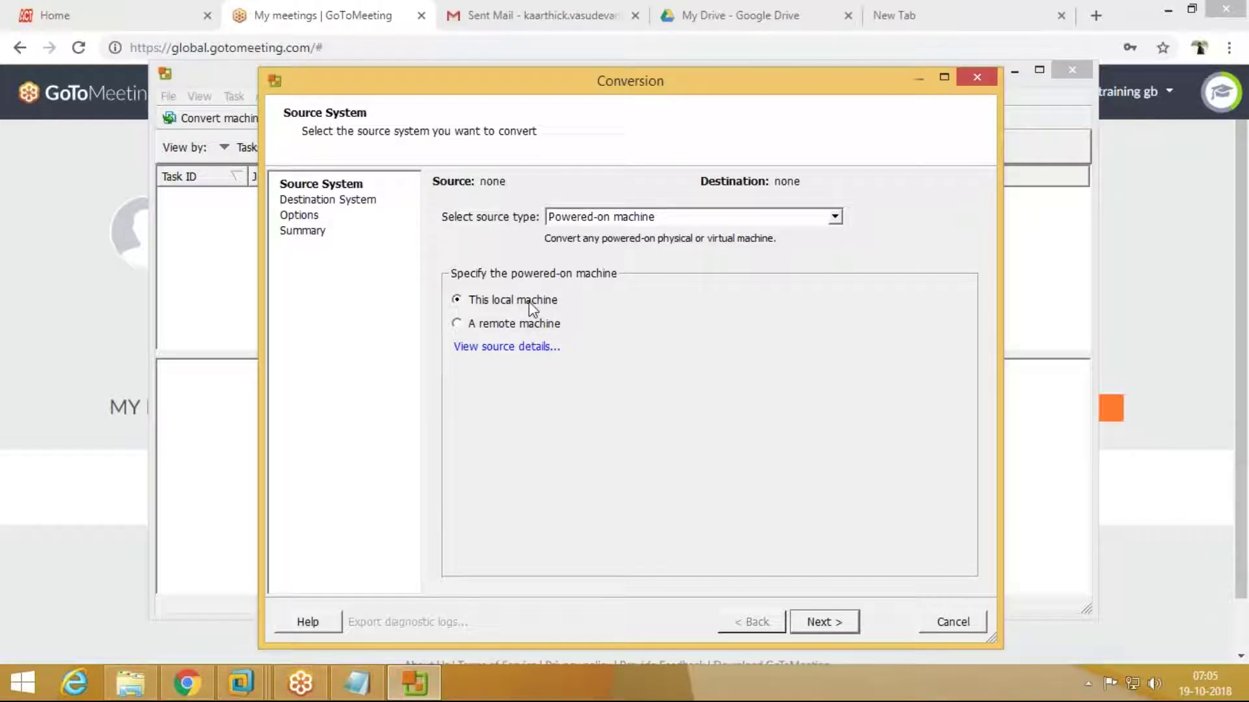
left_click(533, 325)
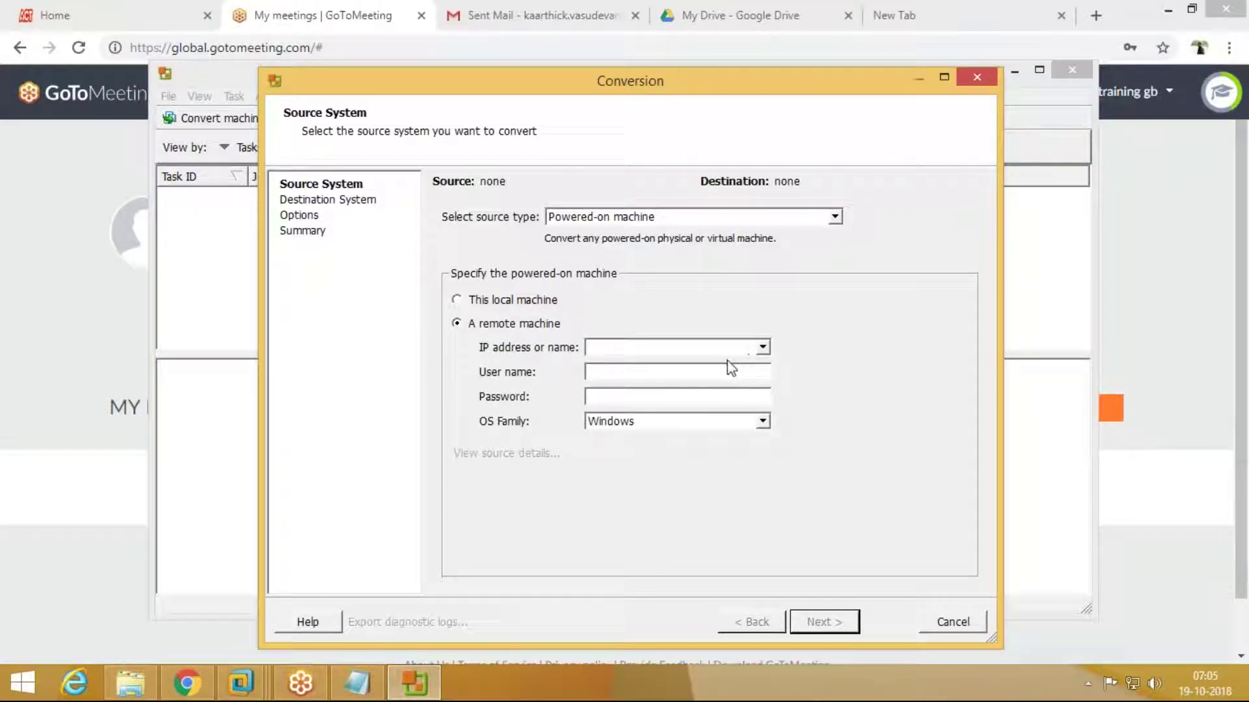
left_click(629, 352)
left_click(621, 422)
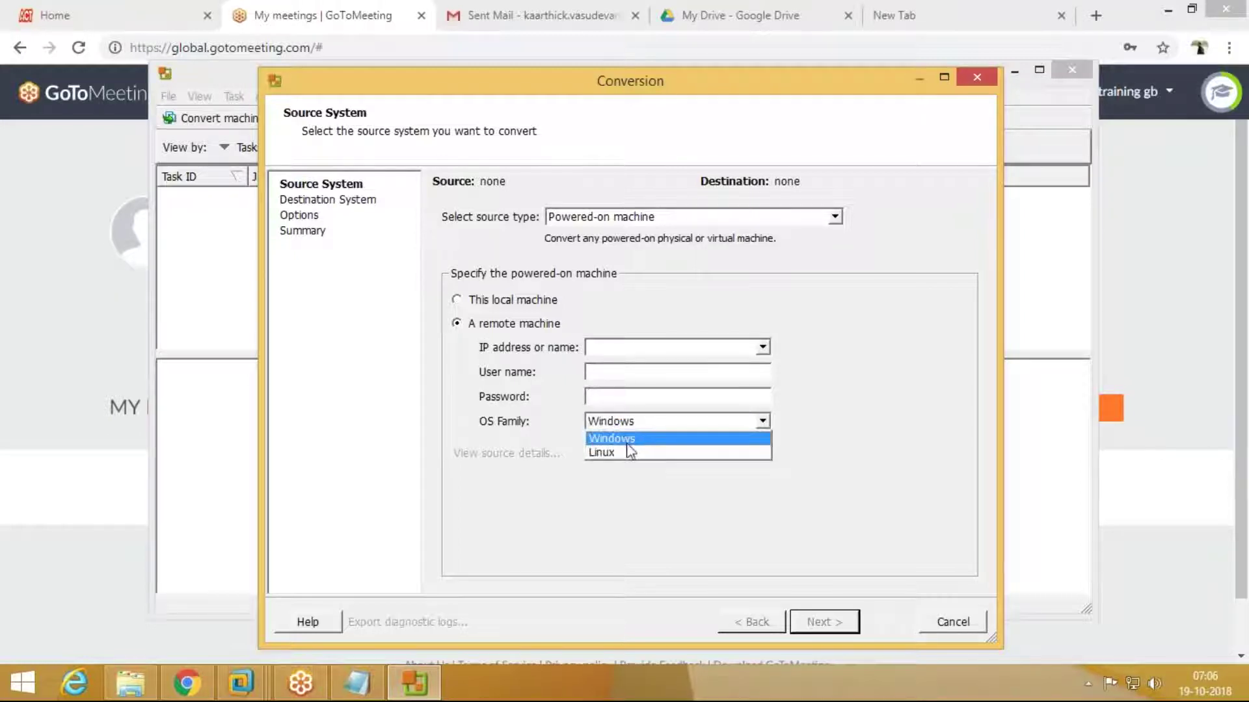
left_click(626, 441)
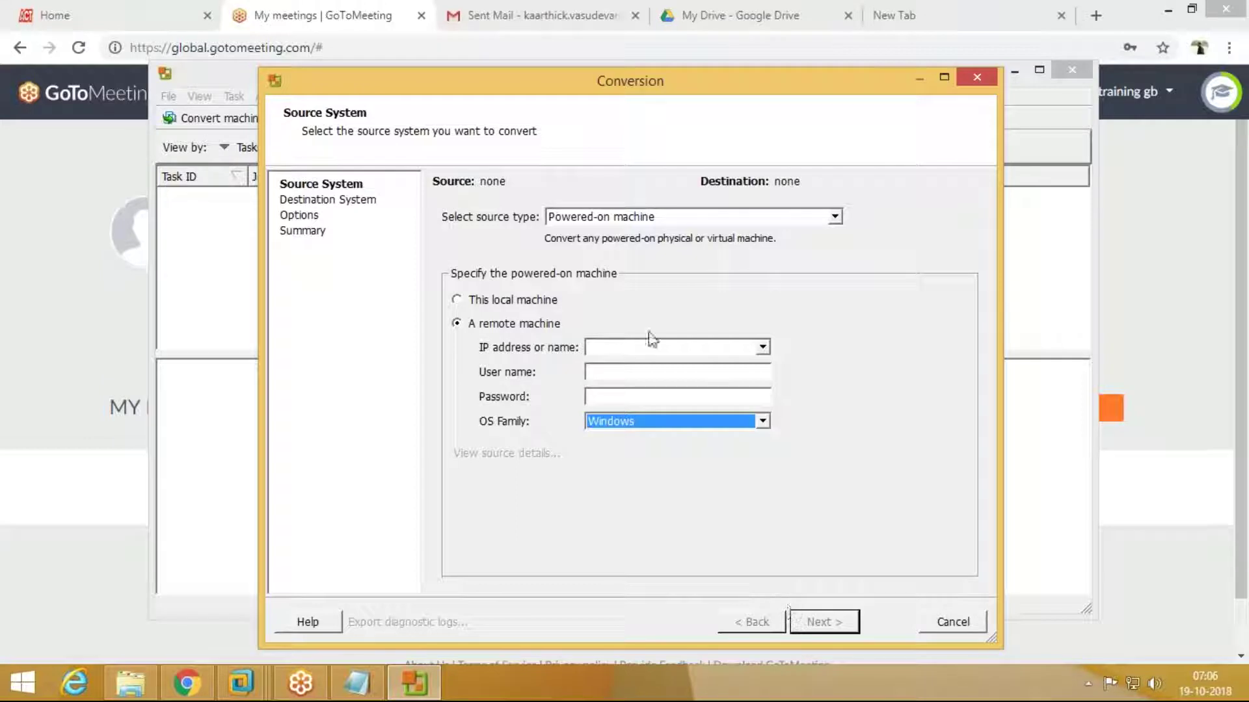
left_click(628, 349)
type("10.210.10.")
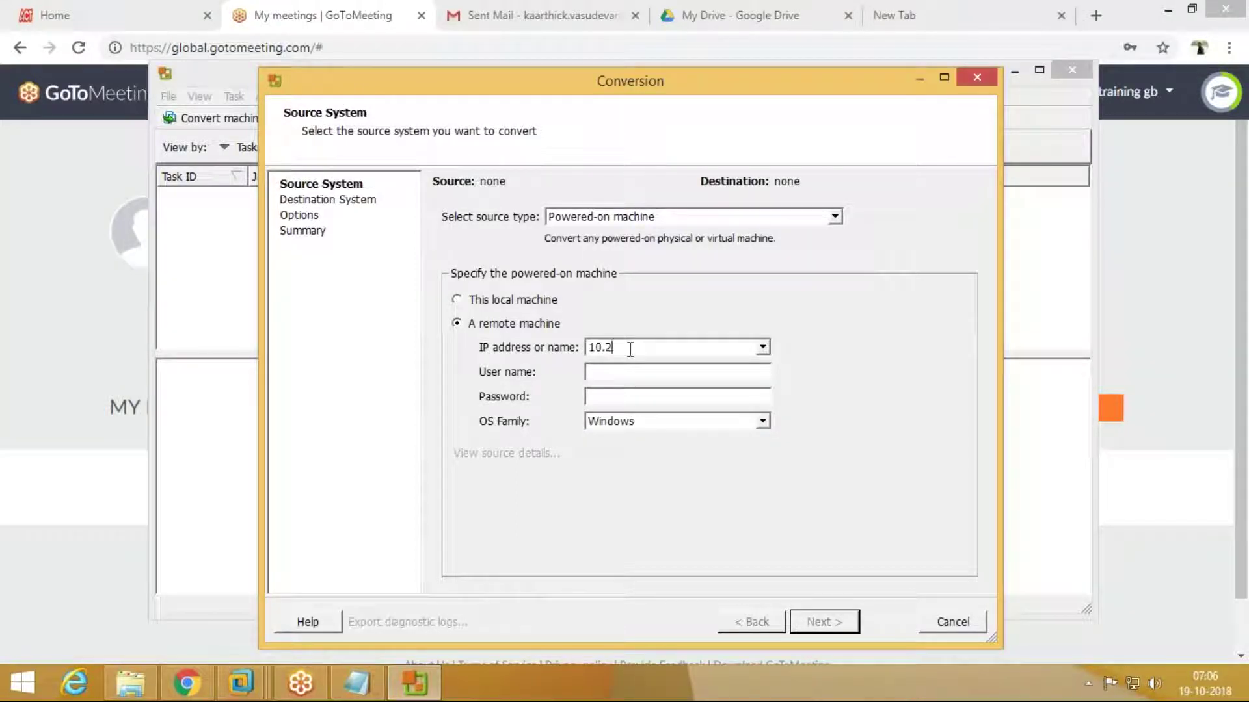
Step: Read the Ethernet IPv4 address 192.168.0.100, then start retyping the wizard's IP field
left_click(1169, 10)
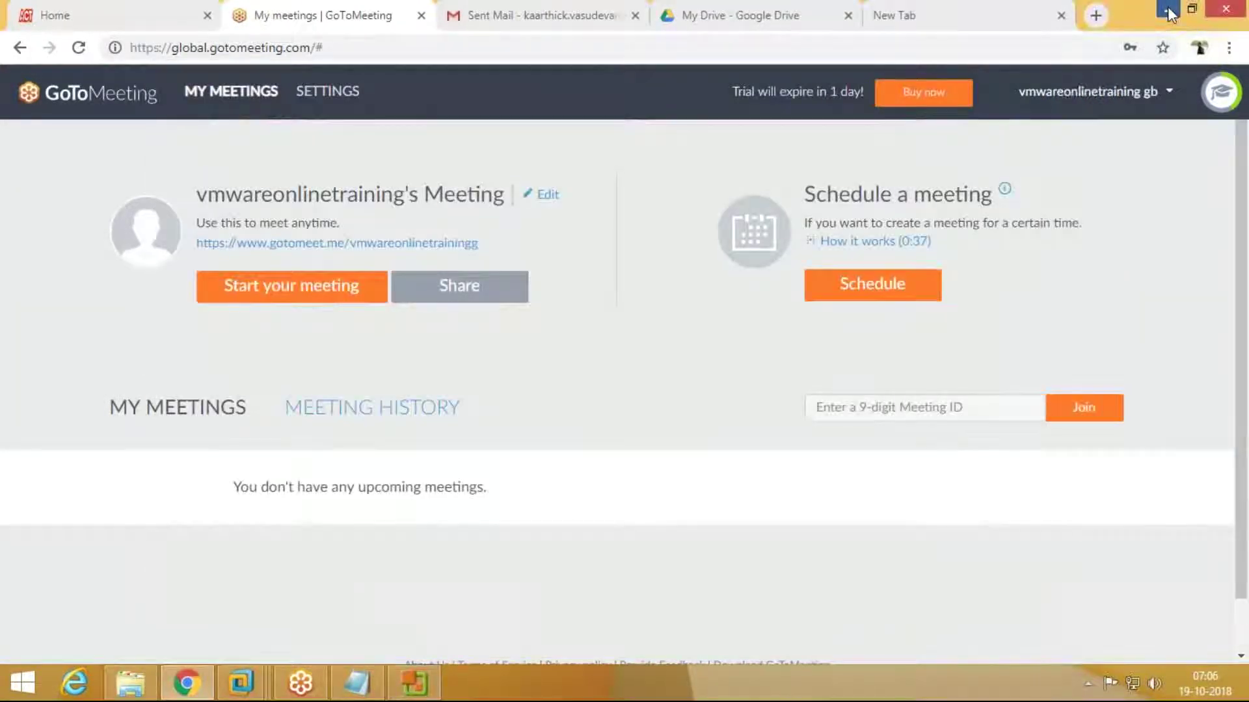
left_click(358, 683)
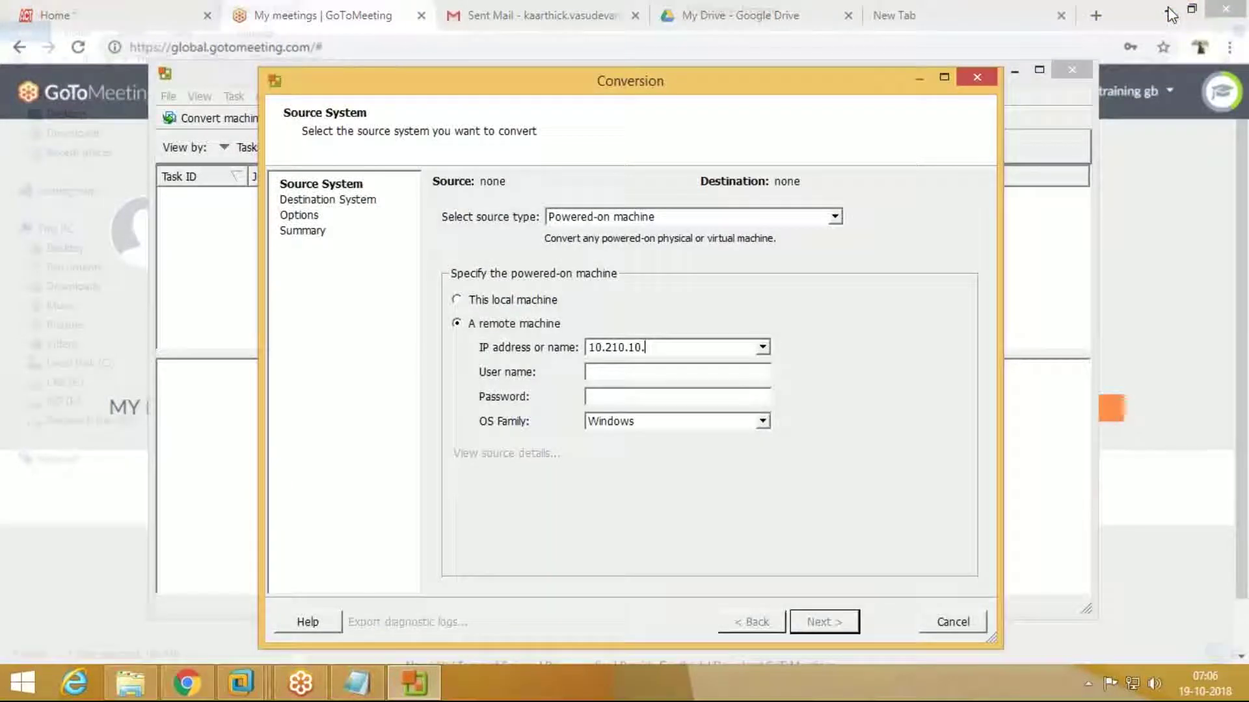
mouse_move(241, 681)
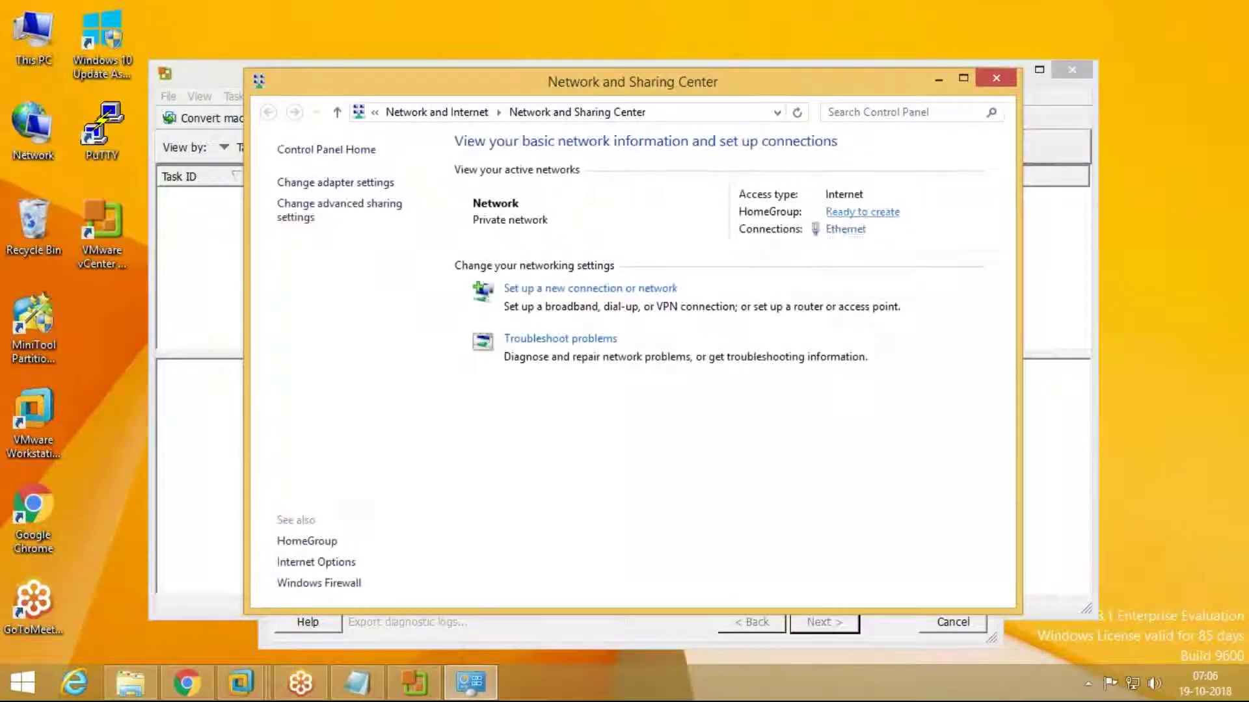
left_click(845, 232)
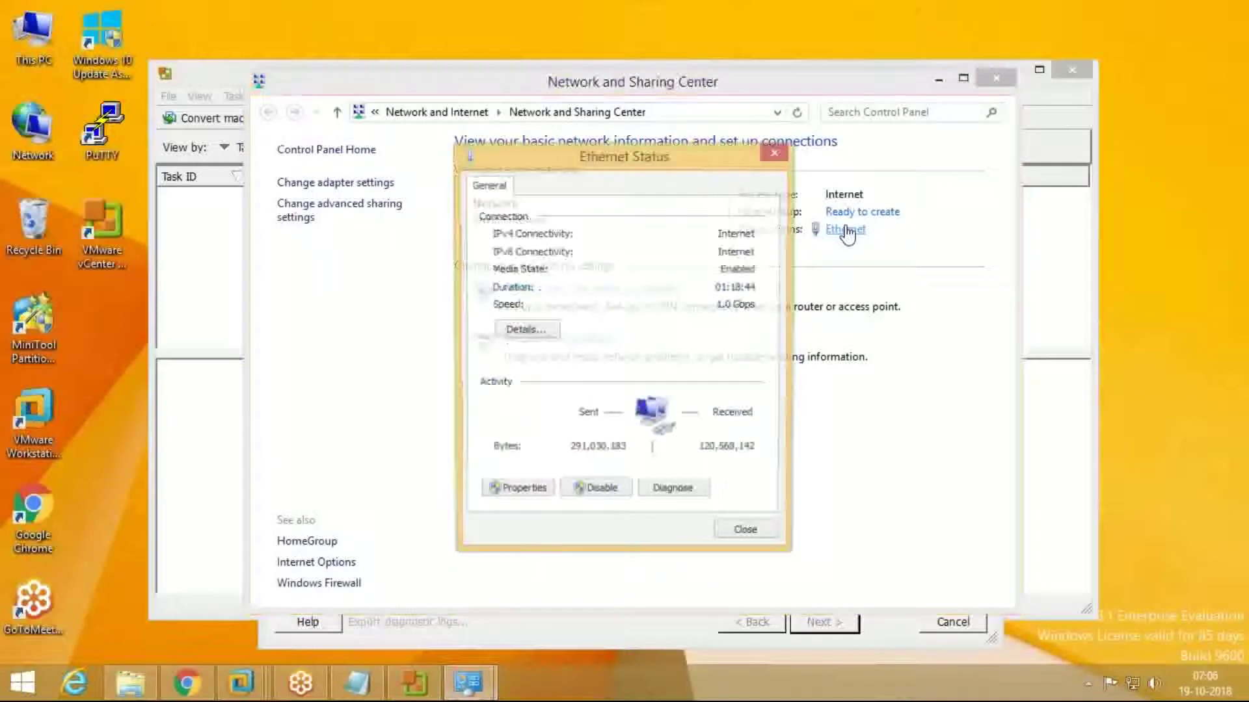
left_click(516, 328)
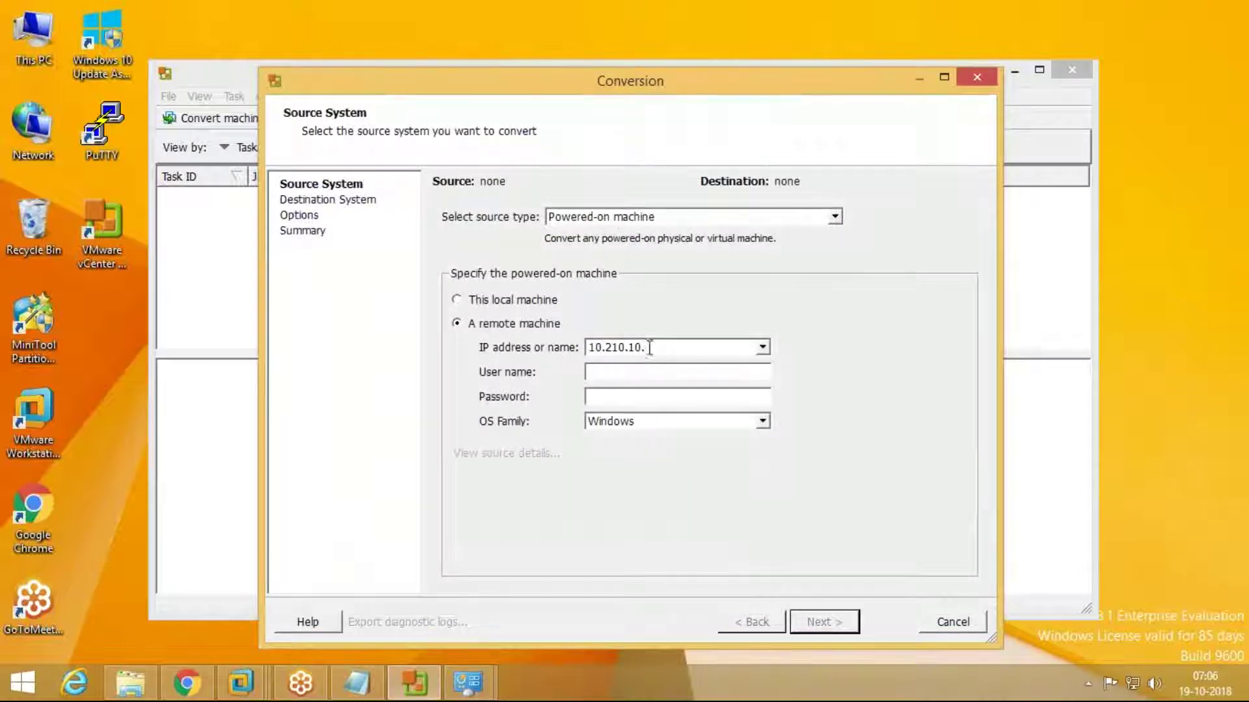
left_click_drag(647, 348, 504, 347)
type("192.1")
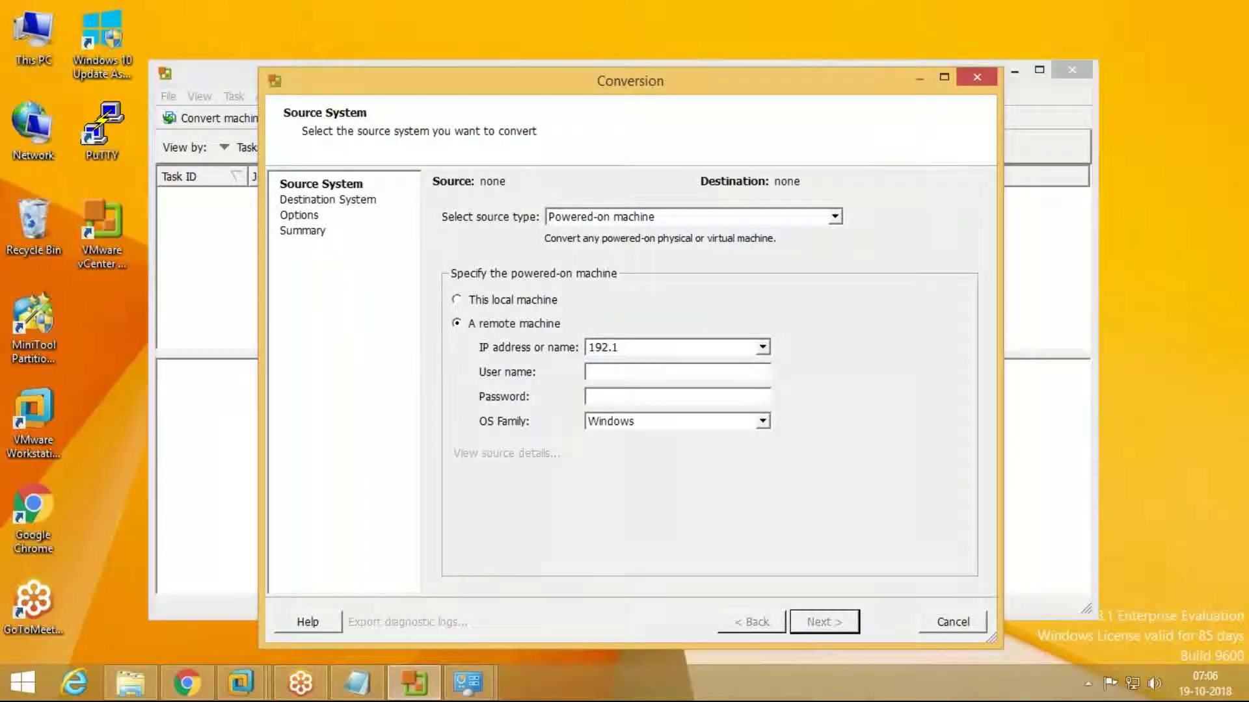
Step: Use This local machine as source and enter destination server 10.210.10
left_click(532, 306)
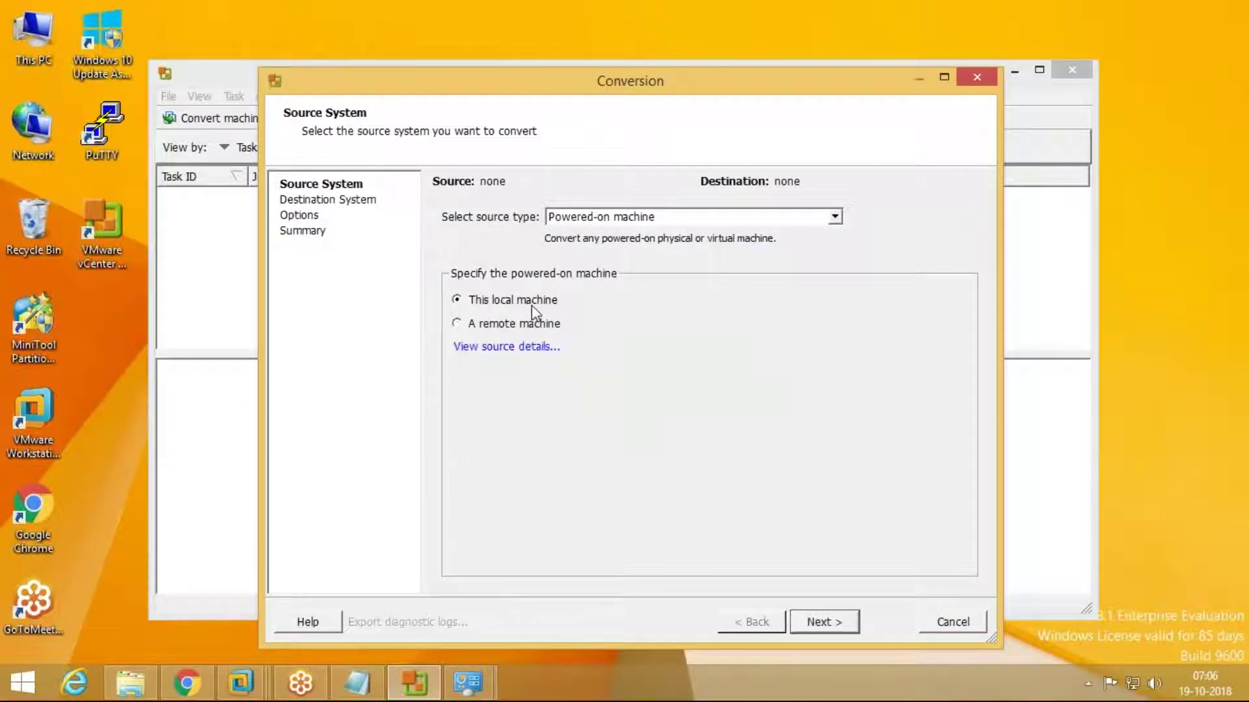
left_click(816, 623)
left_click(821, 622)
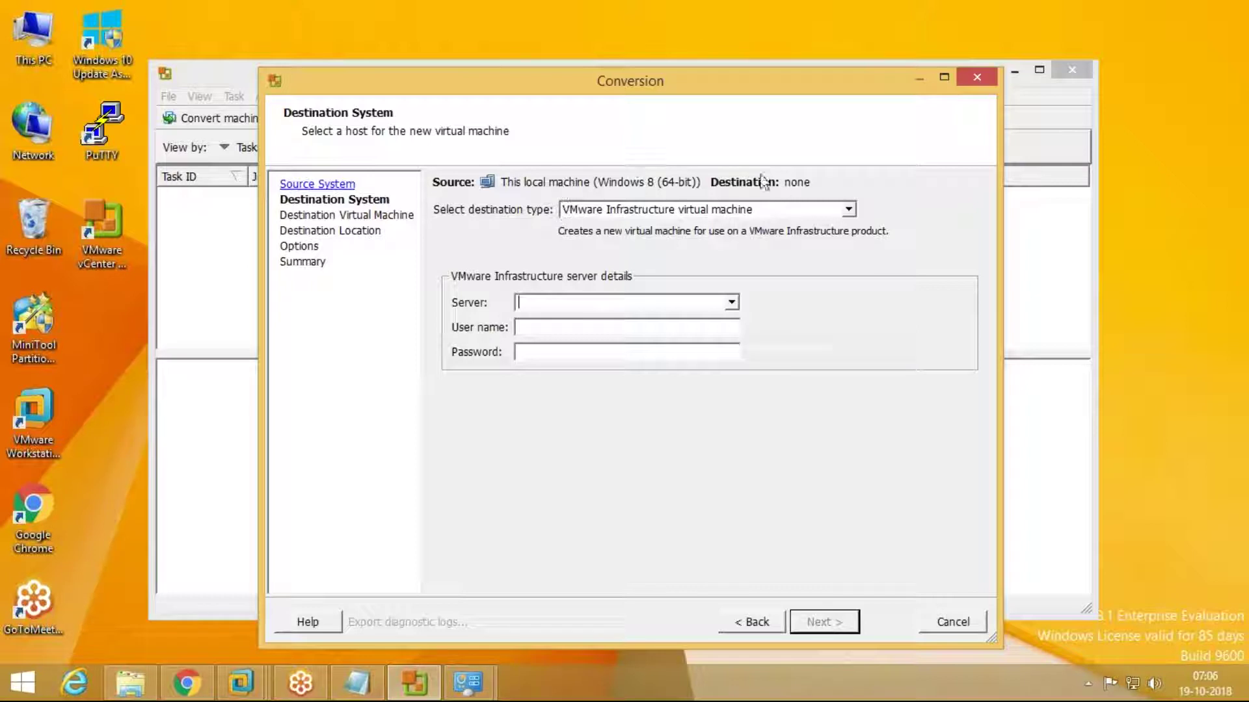
type("0.210.10.11")
left_click(260, 680)
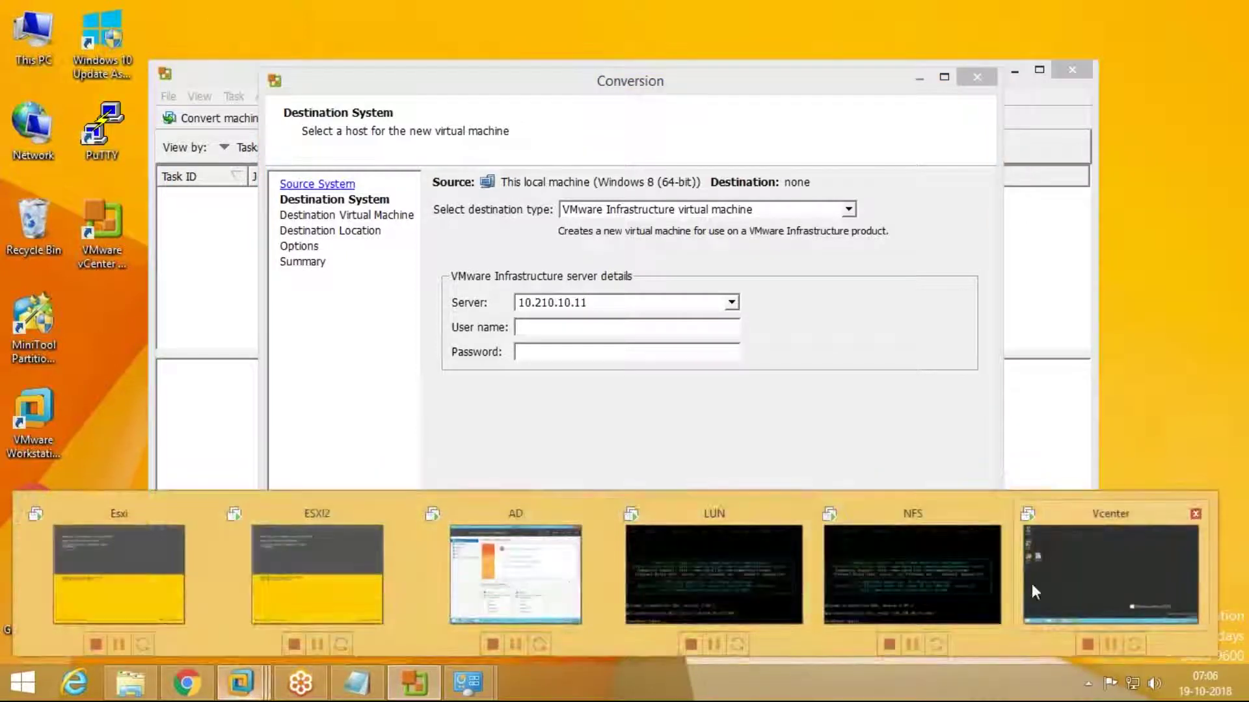
Step: Check the Vcenter VM's Ethernet0 connection details, then close them and minimize
left_click(1033, 584)
right_click(1142, 688)
left_click(838, 420)
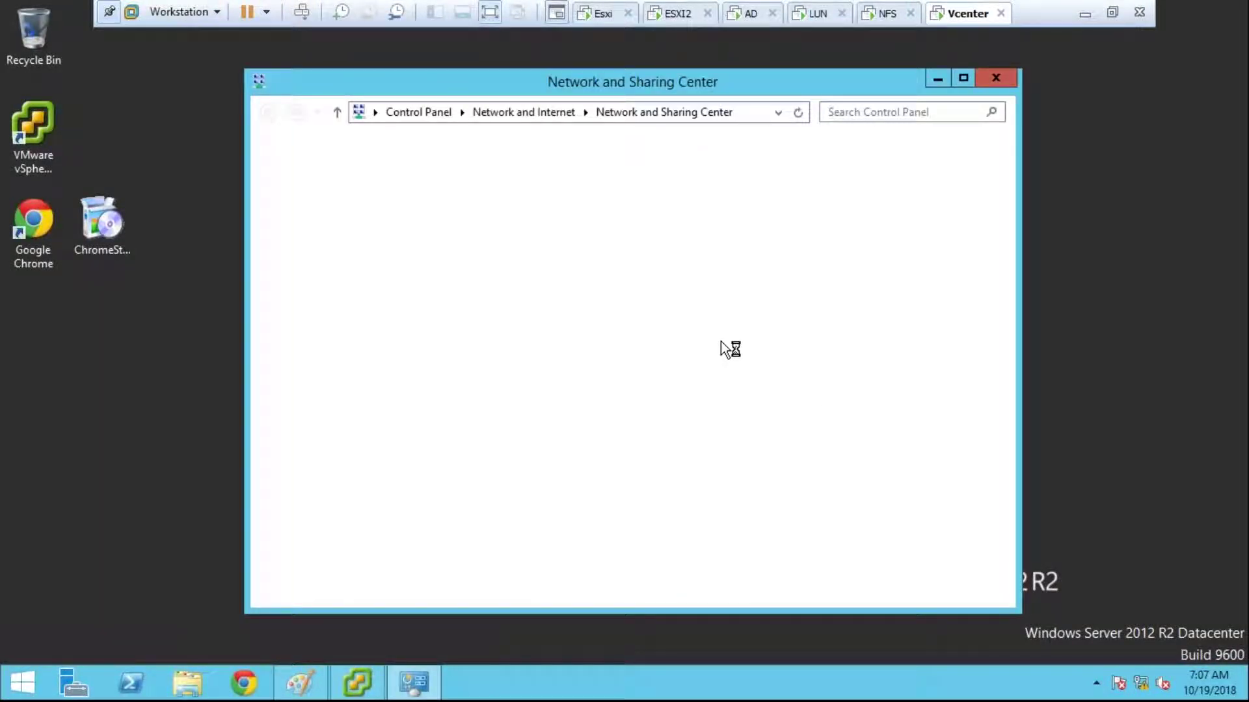
left_click(839, 220)
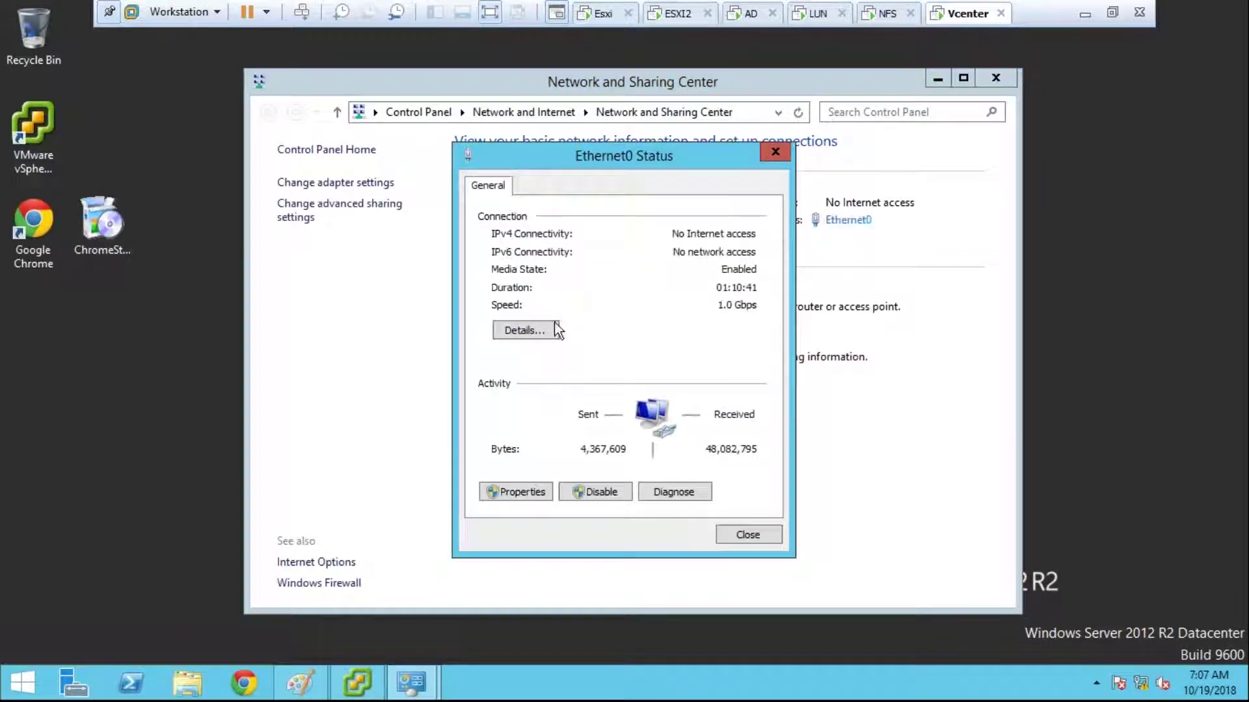
left_click(553, 329)
left_click(780, 183)
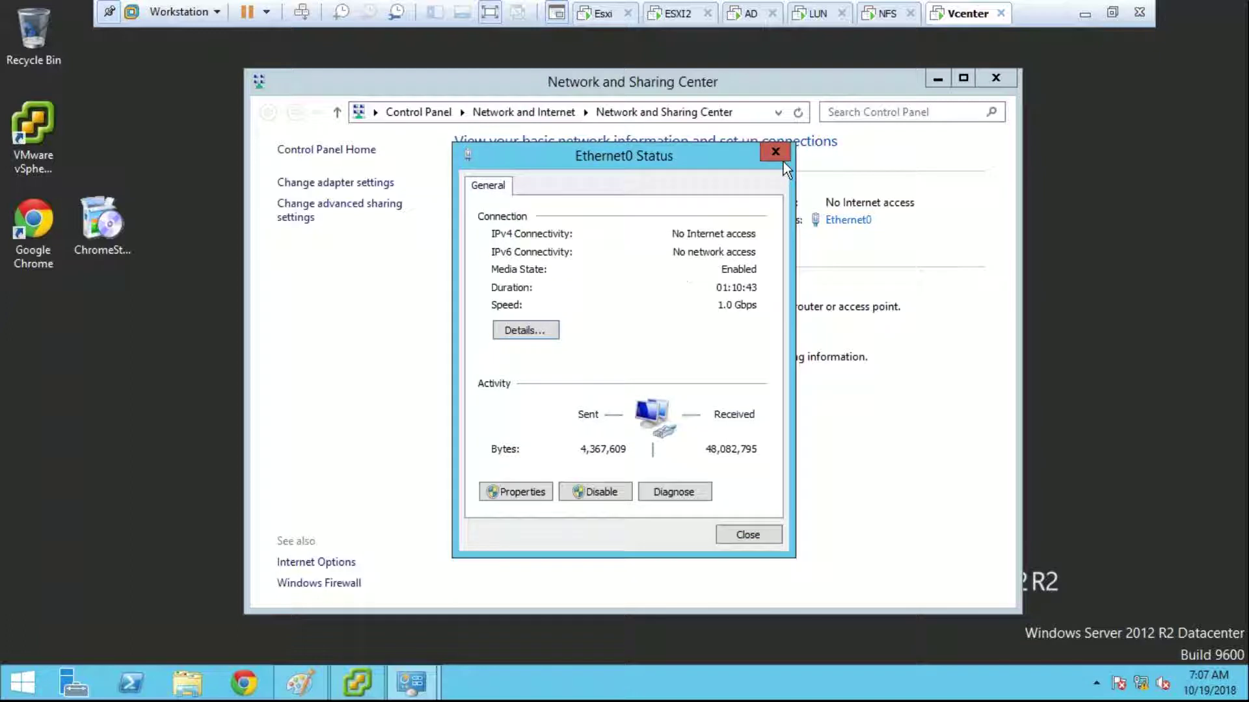
left_click(776, 153)
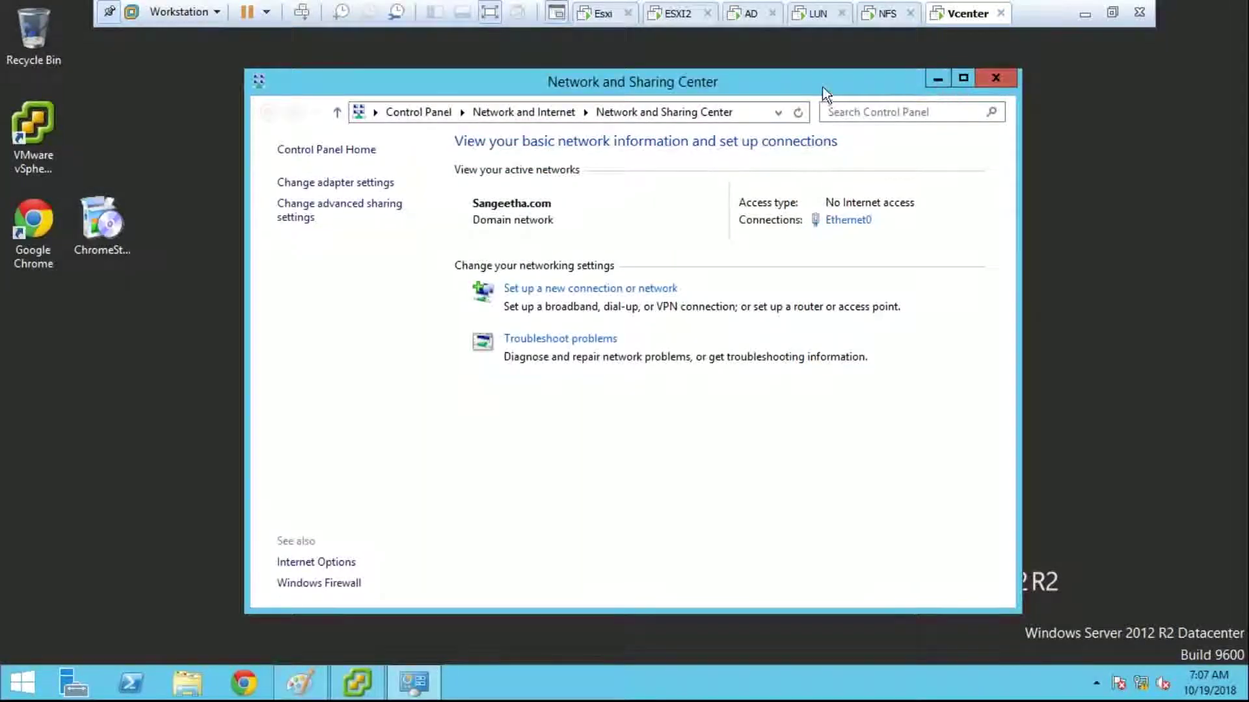
left_click(937, 79)
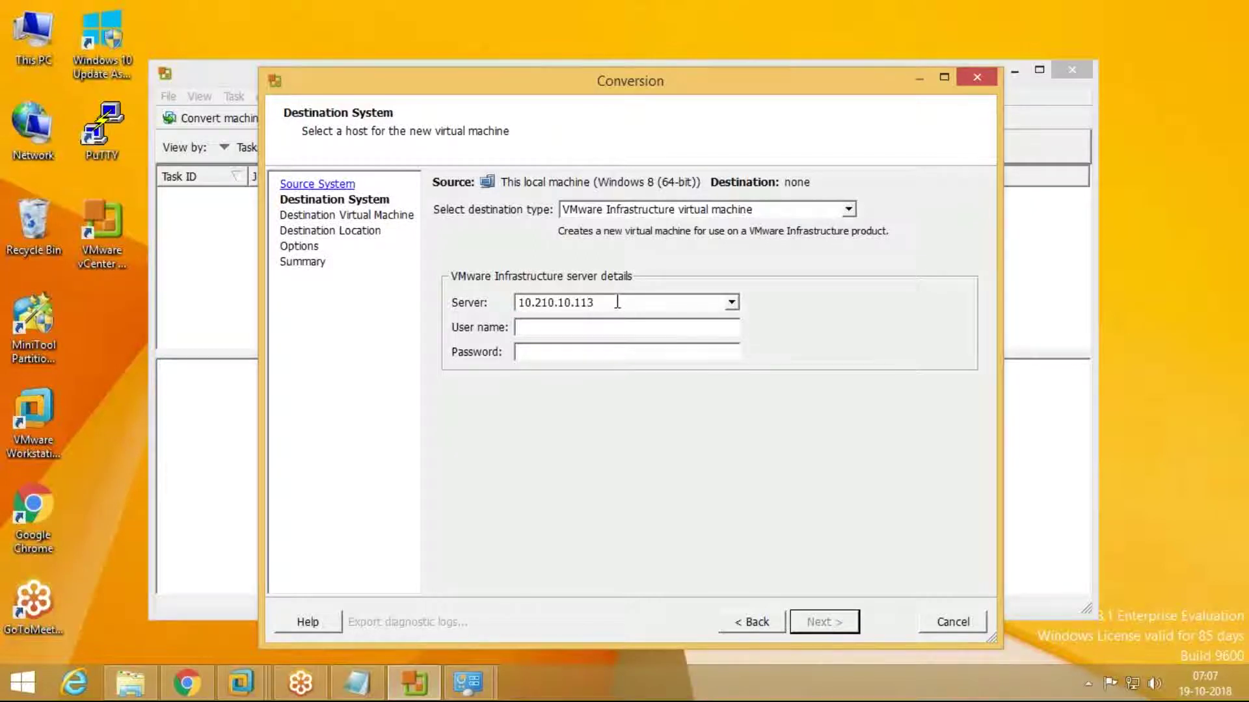
Step: Enter the domain administrator user name and password and connect to 10.210.10.113
left_click(603, 327)
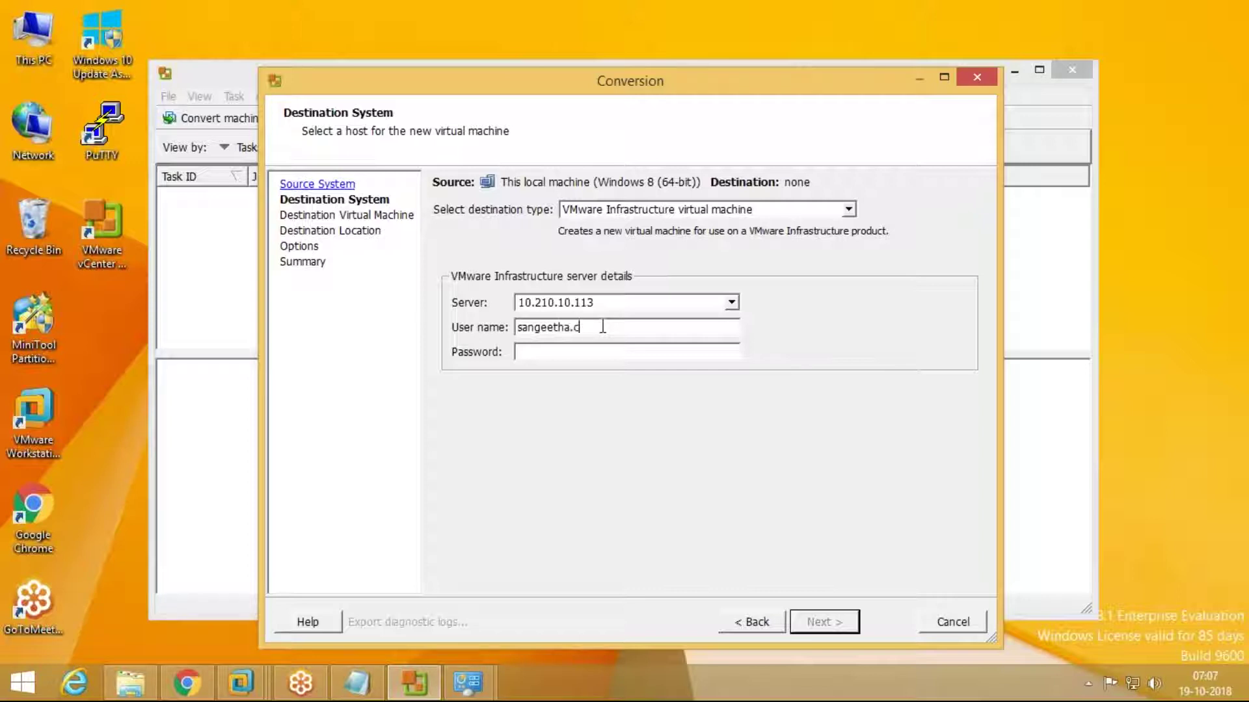
type("sangeetha.com\\admin*******")
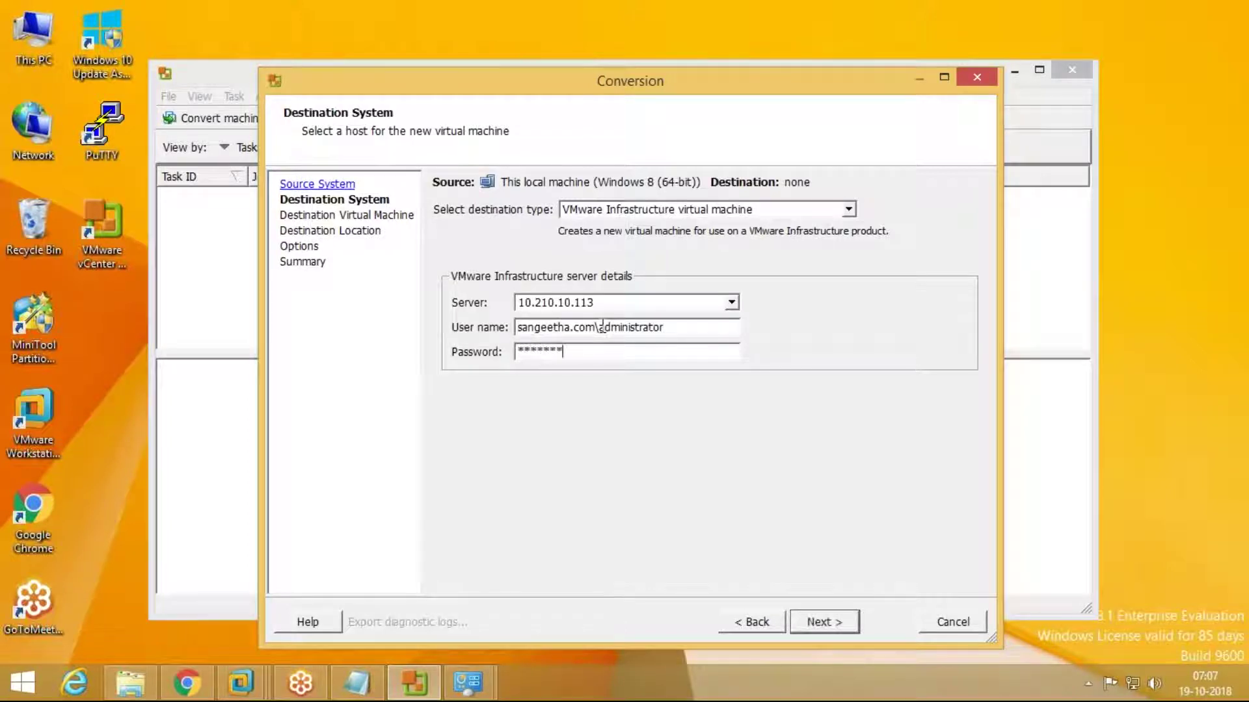
type("**")
key("Return")
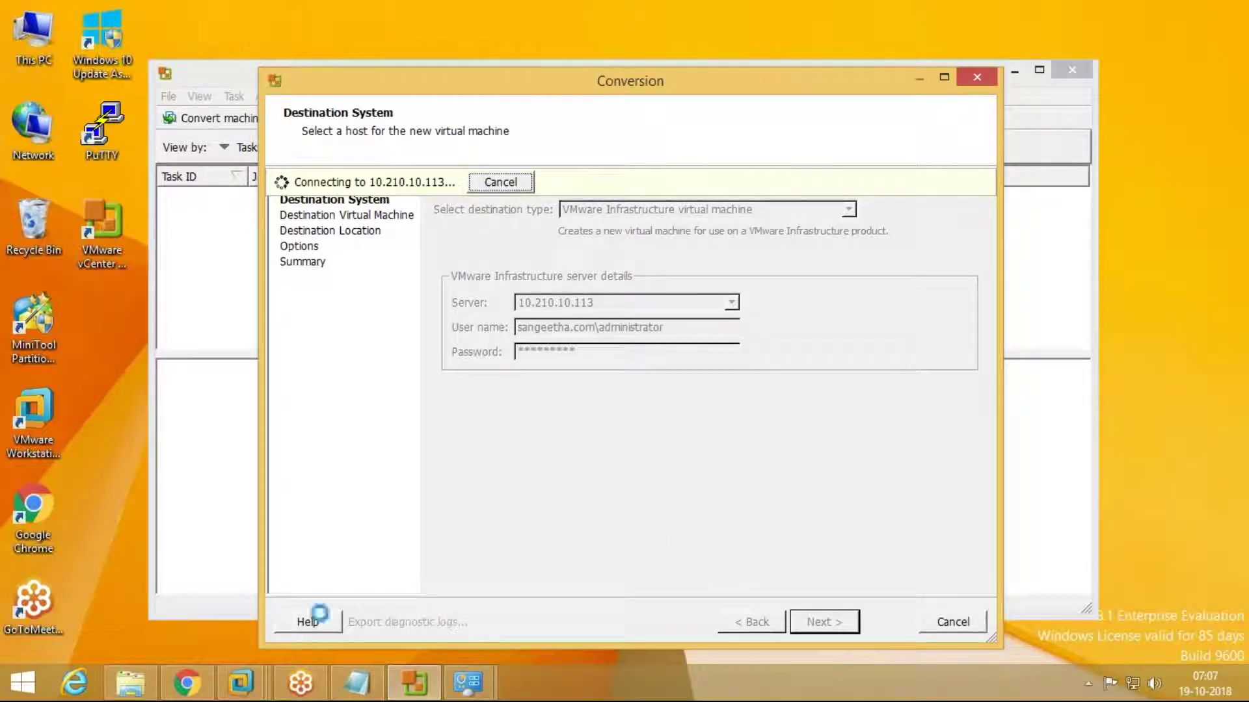
left_click(201, 692)
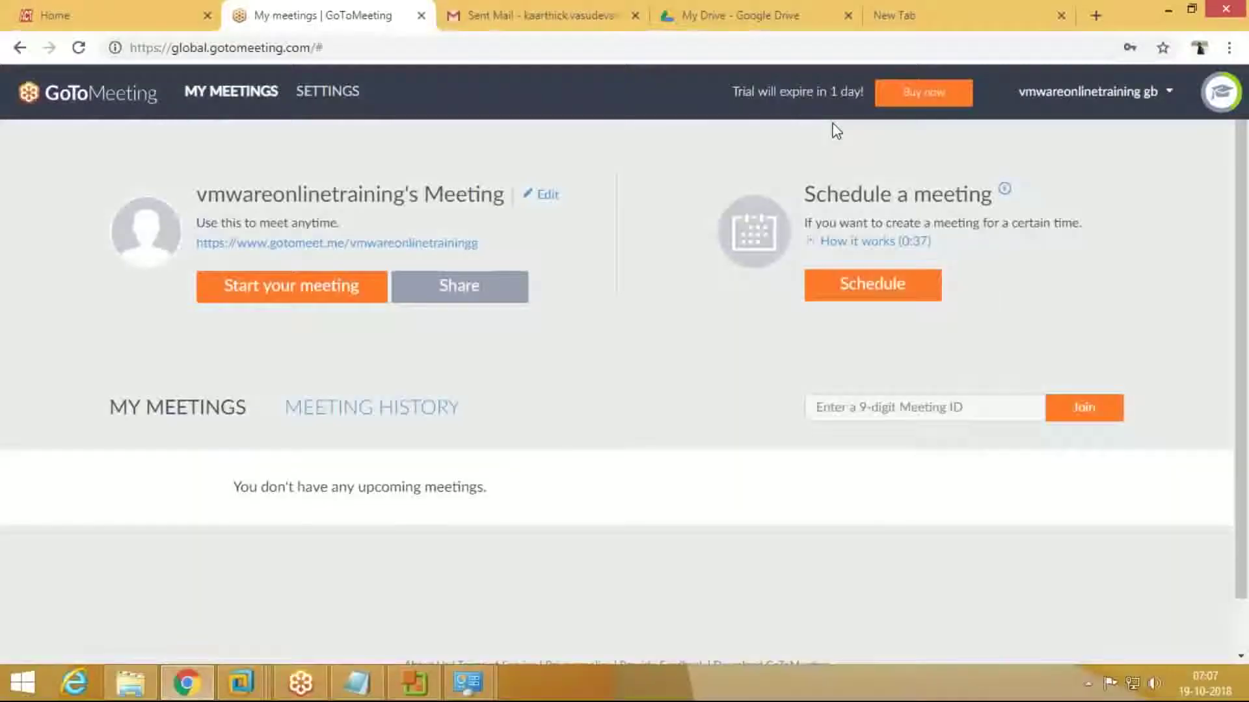
Step: Preview the uploaded converter installer in Drive and request its Drive URL
left_click(754, 16)
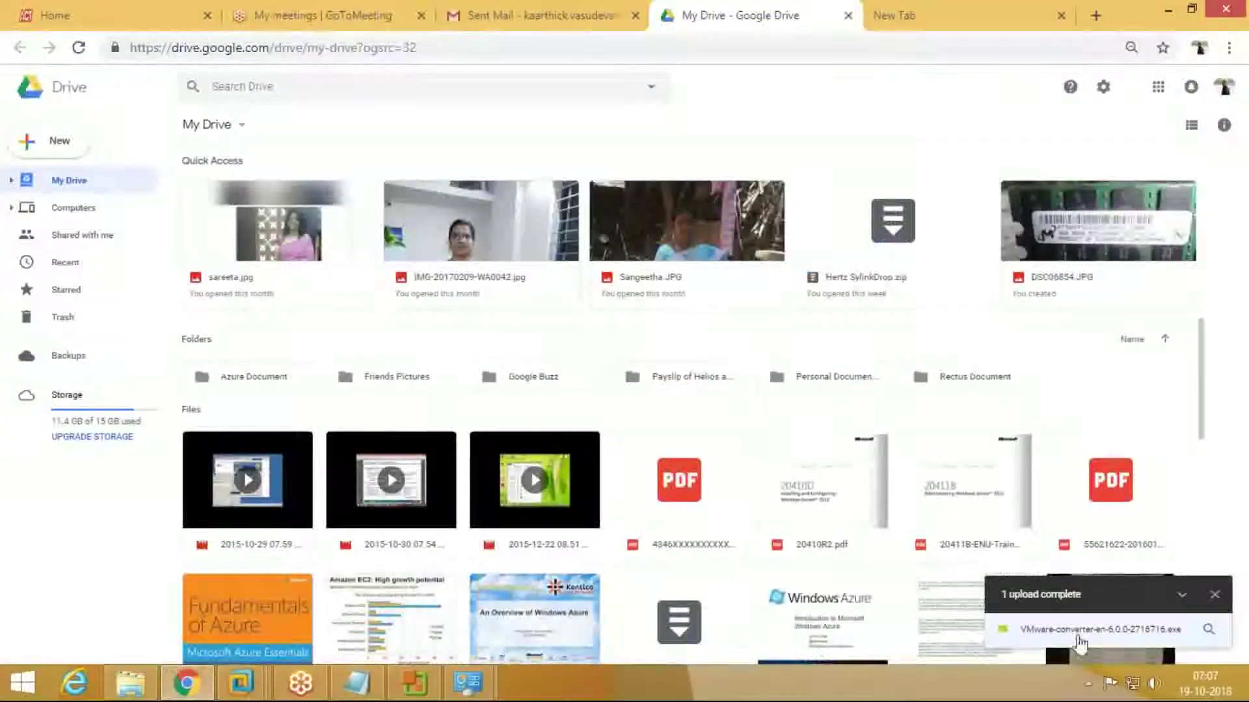
left_click(1182, 594)
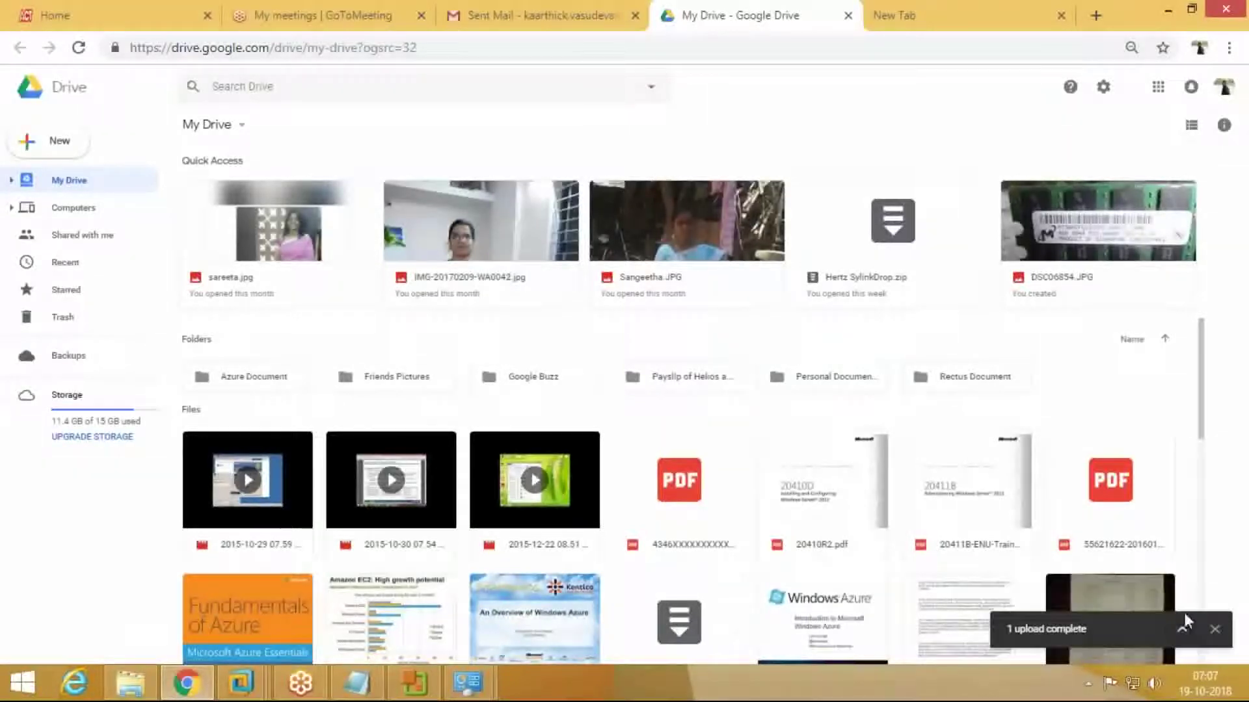
left_click(1181, 631)
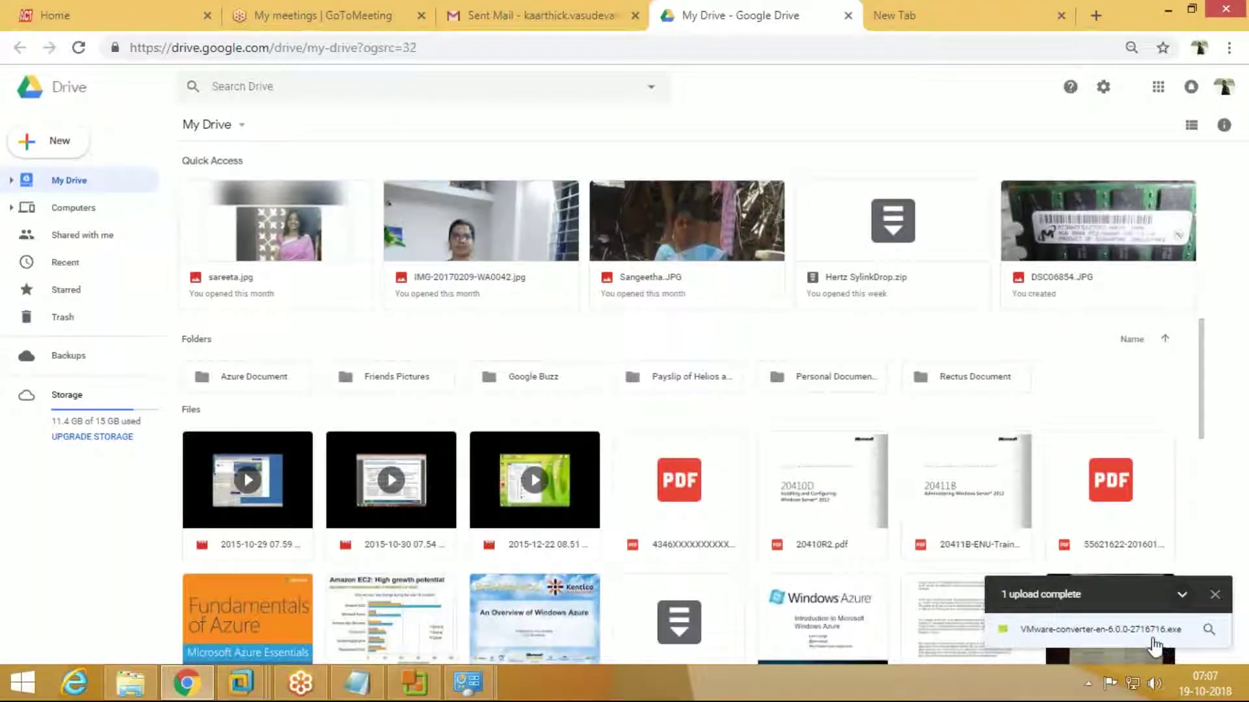
left_click(1152, 629)
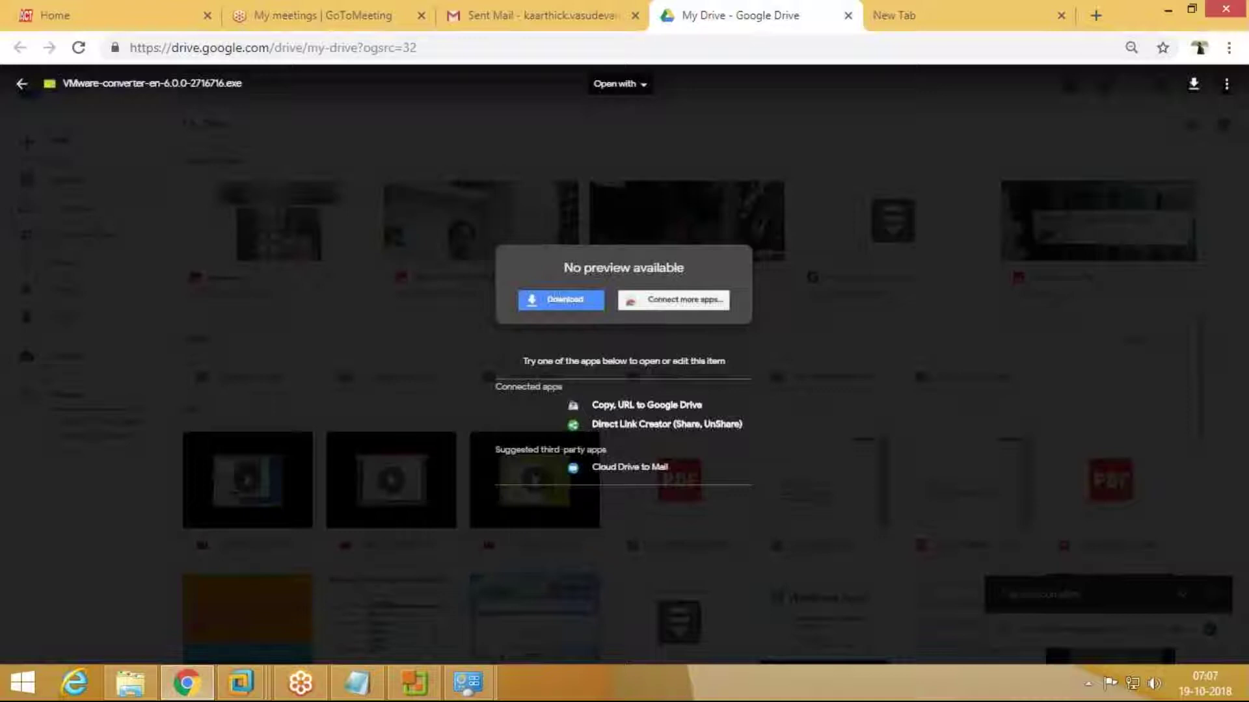
left_click(685, 518)
left_click(1145, 630)
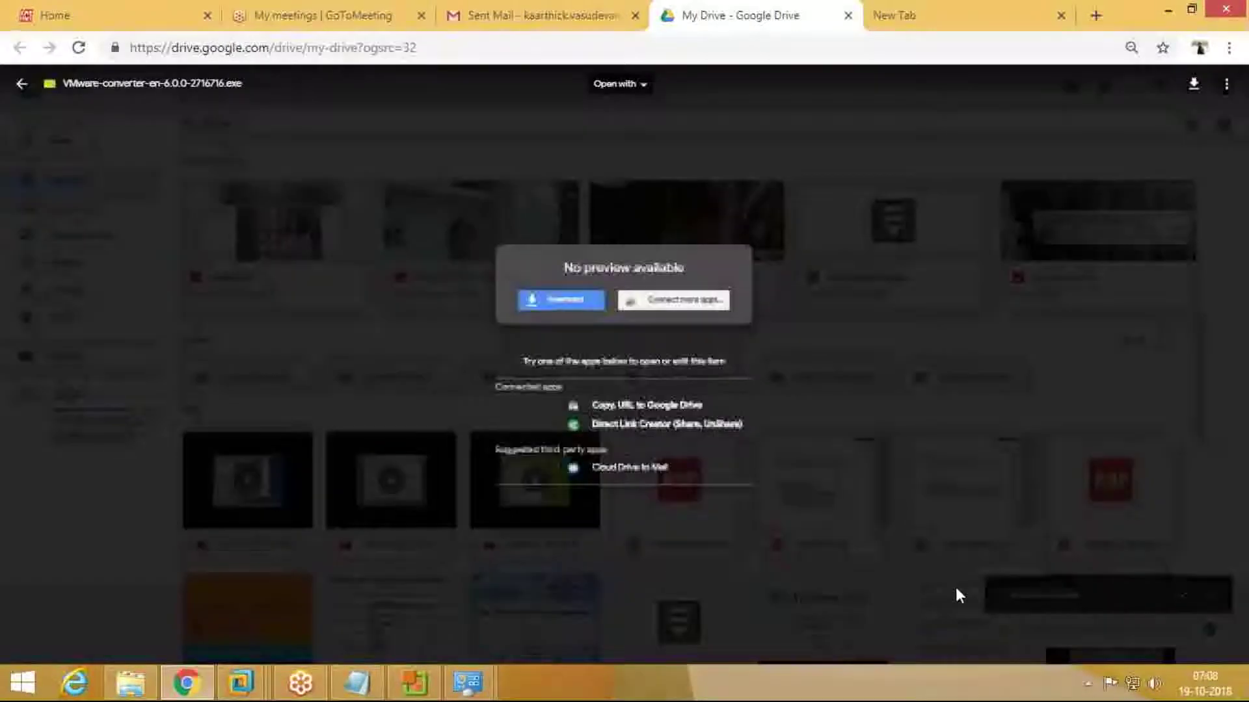
left_click(668, 406)
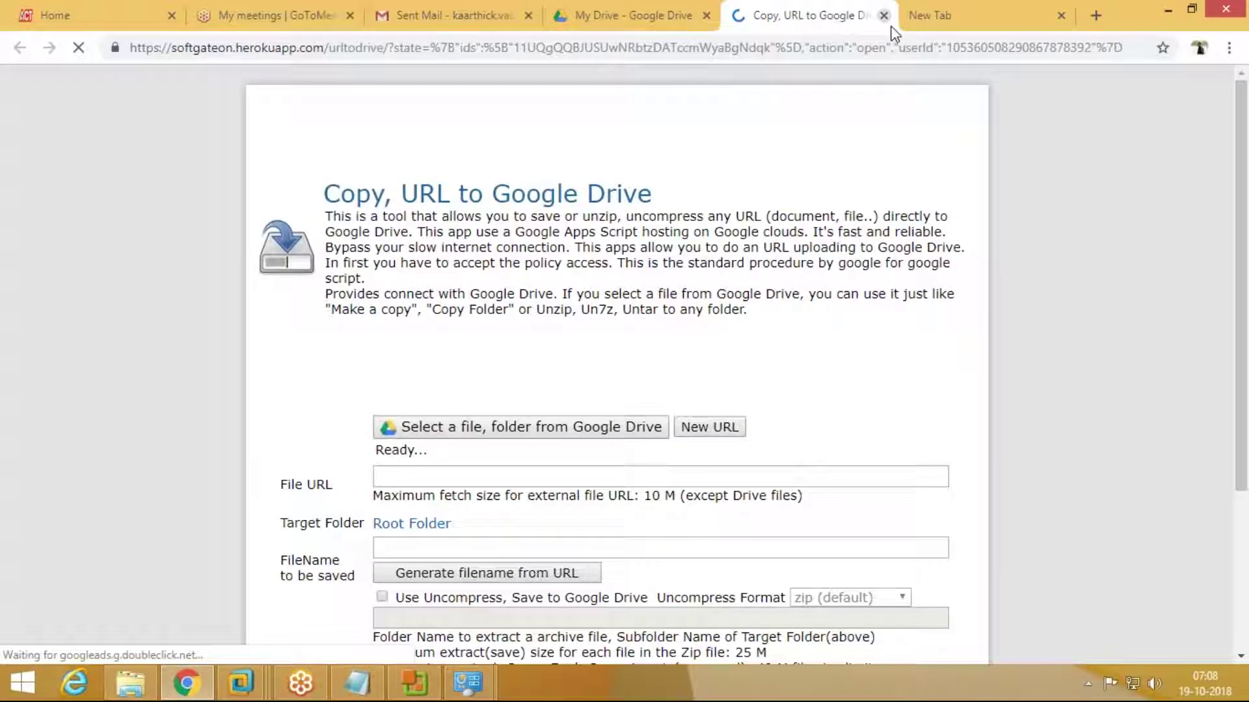
Step: Close the URL page and preview, expand My Drive, and reload the page
left_click(883, 15)
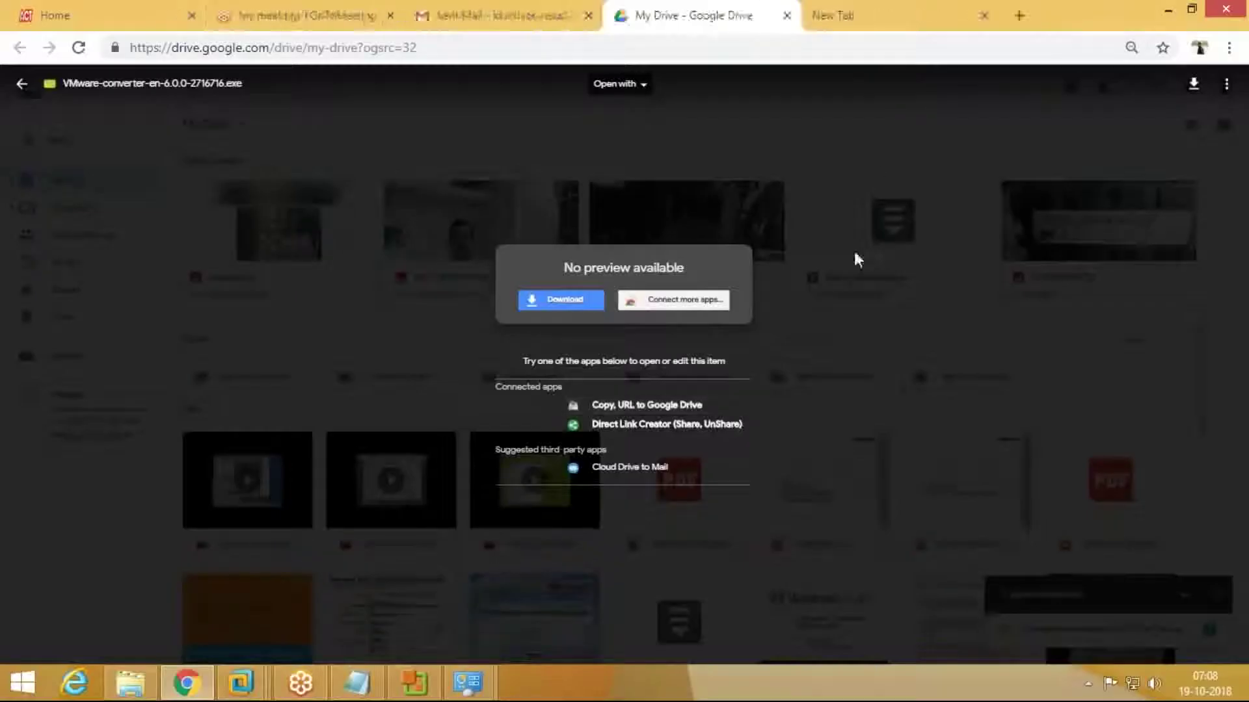
left_click(577, 158)
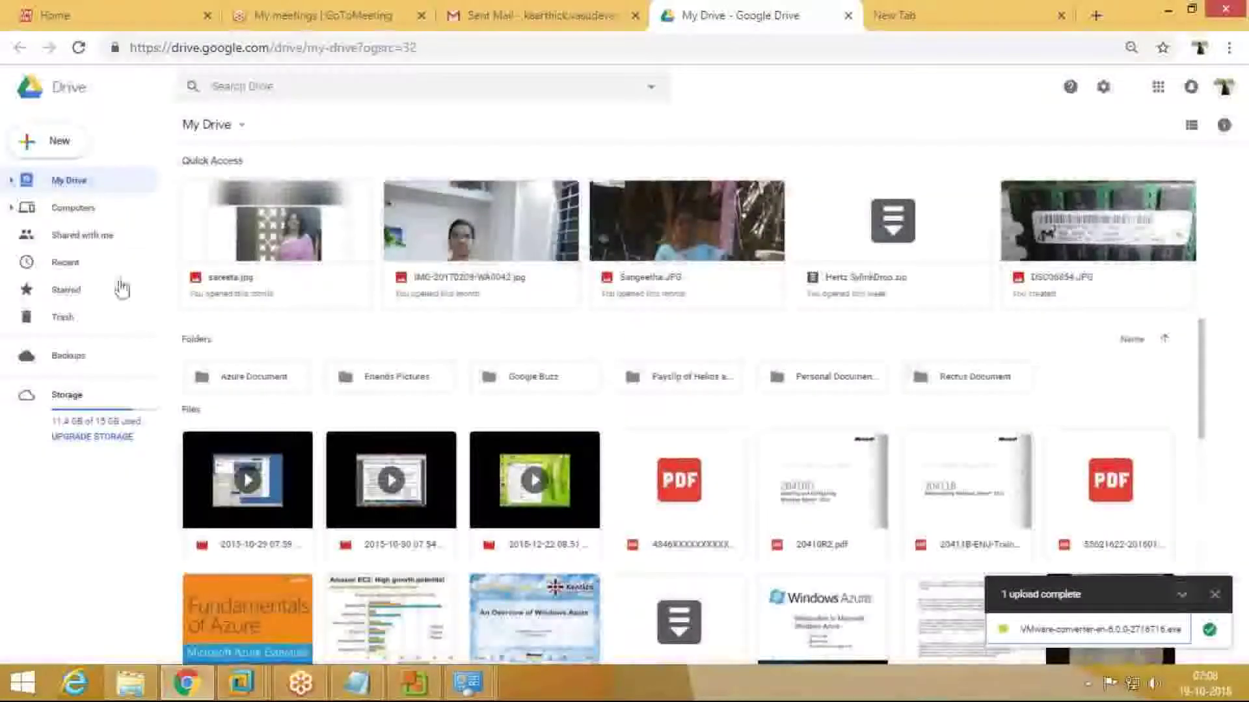
left_click(12, 181)
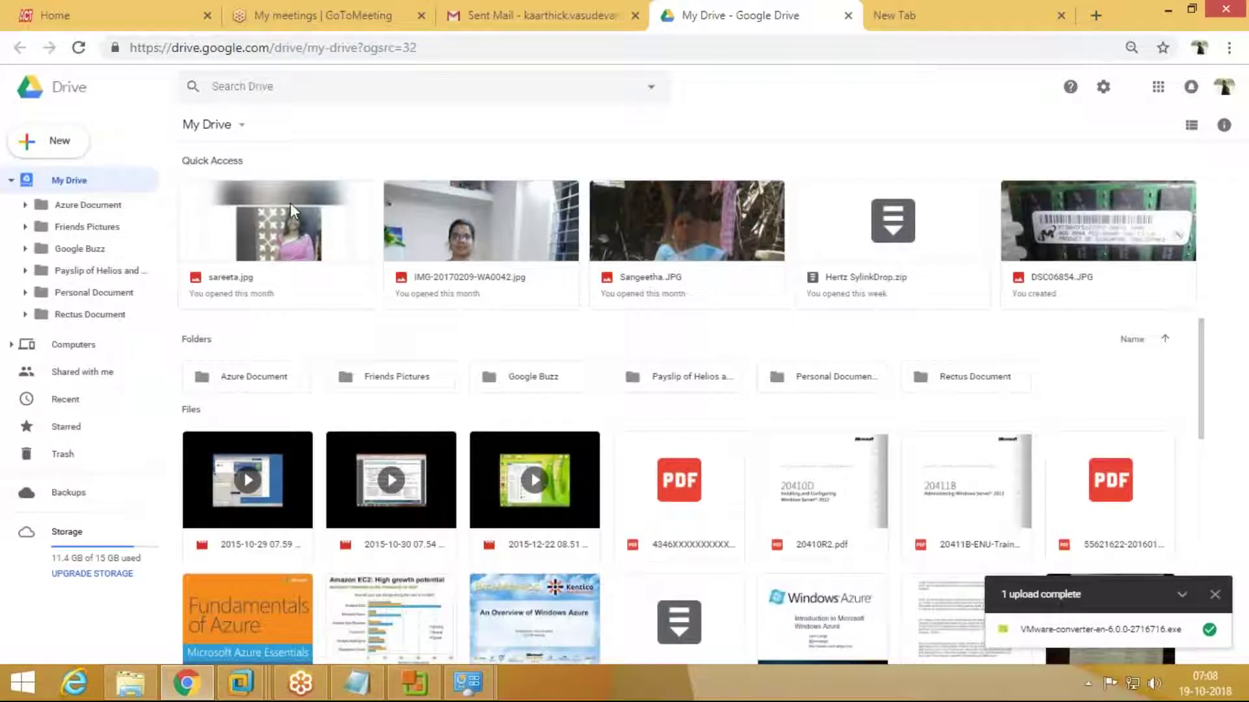
left_click(208, 125)
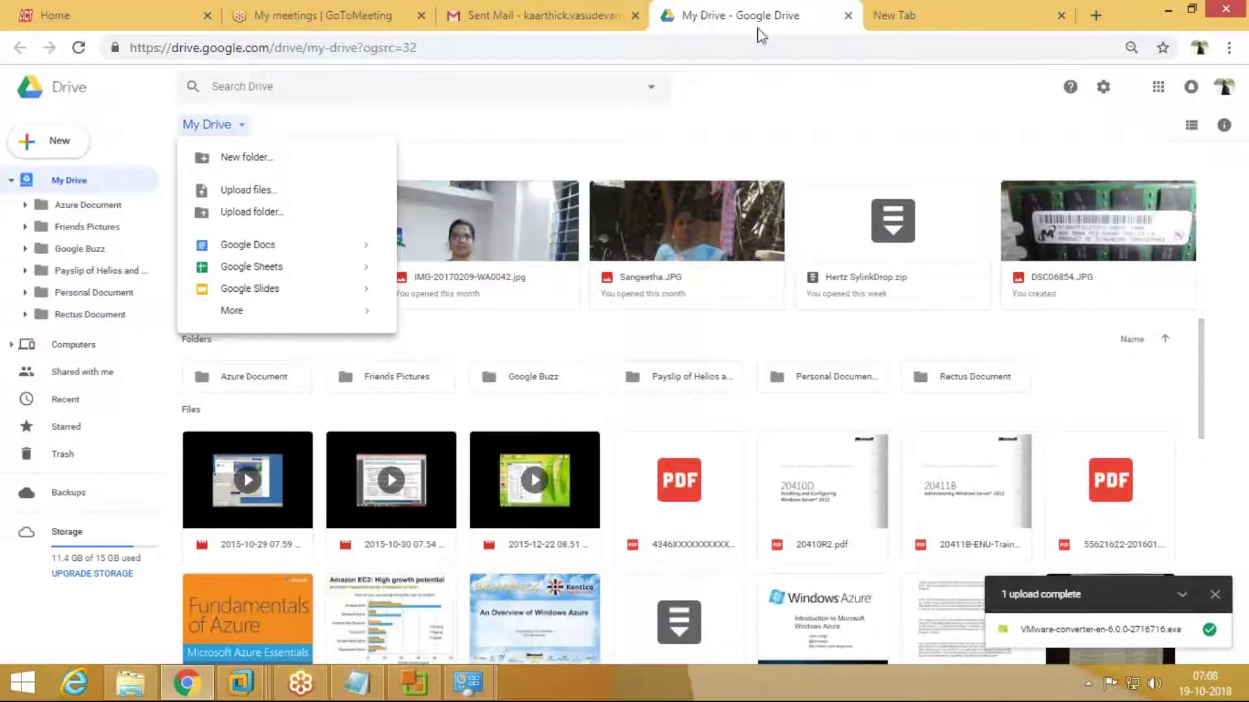
left_click(754, 29)
left_click(78, 48)
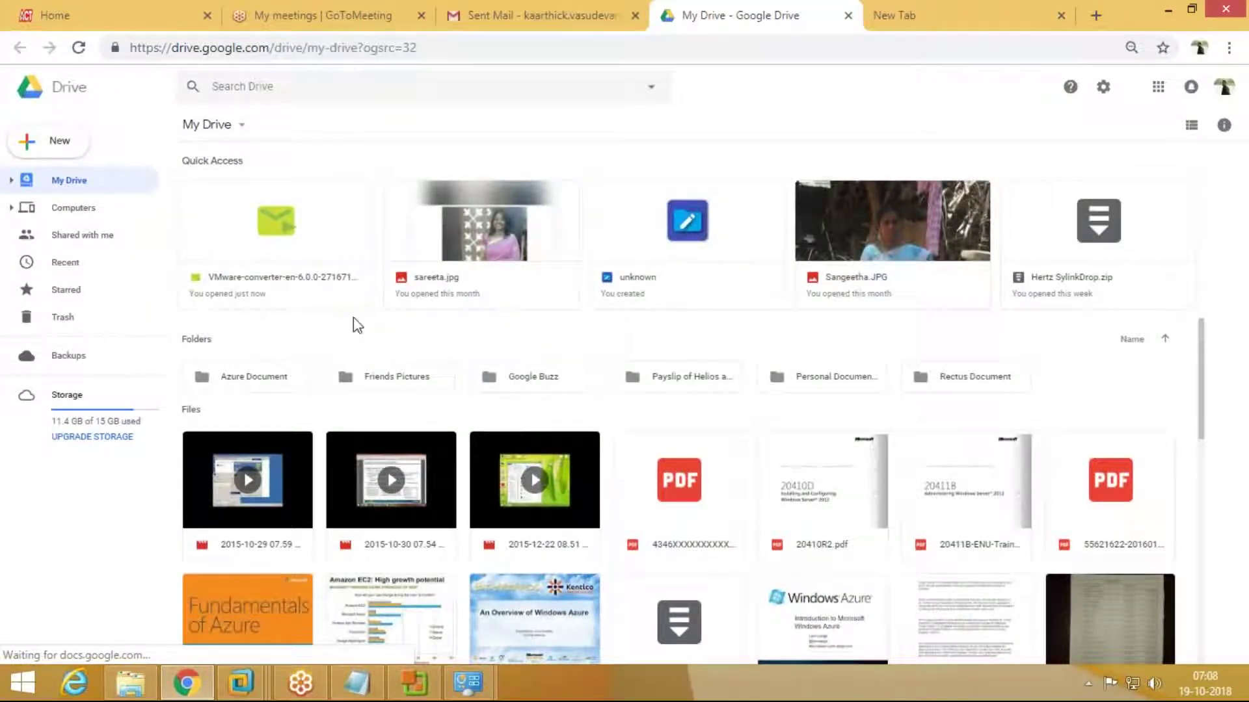
Step: Share the VMware converter installer with a suggested contact, then close the Google Drive tab
right_click(319, 292)
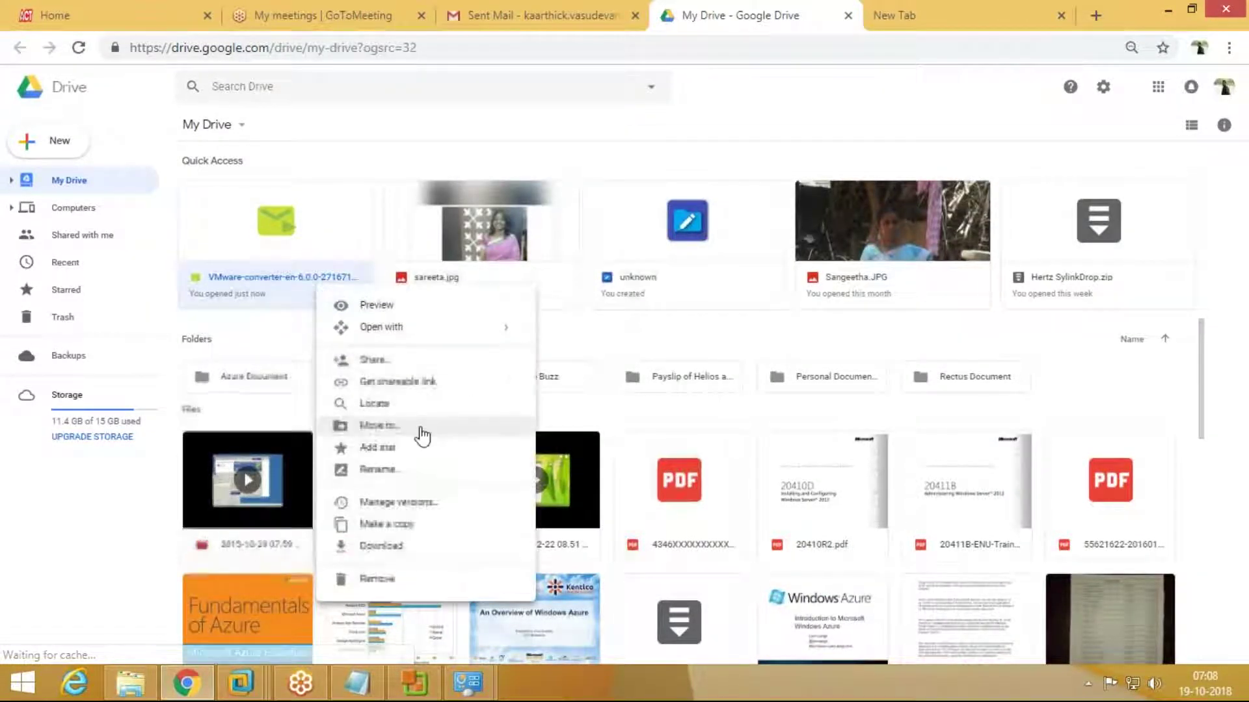
left_click(403, 368)
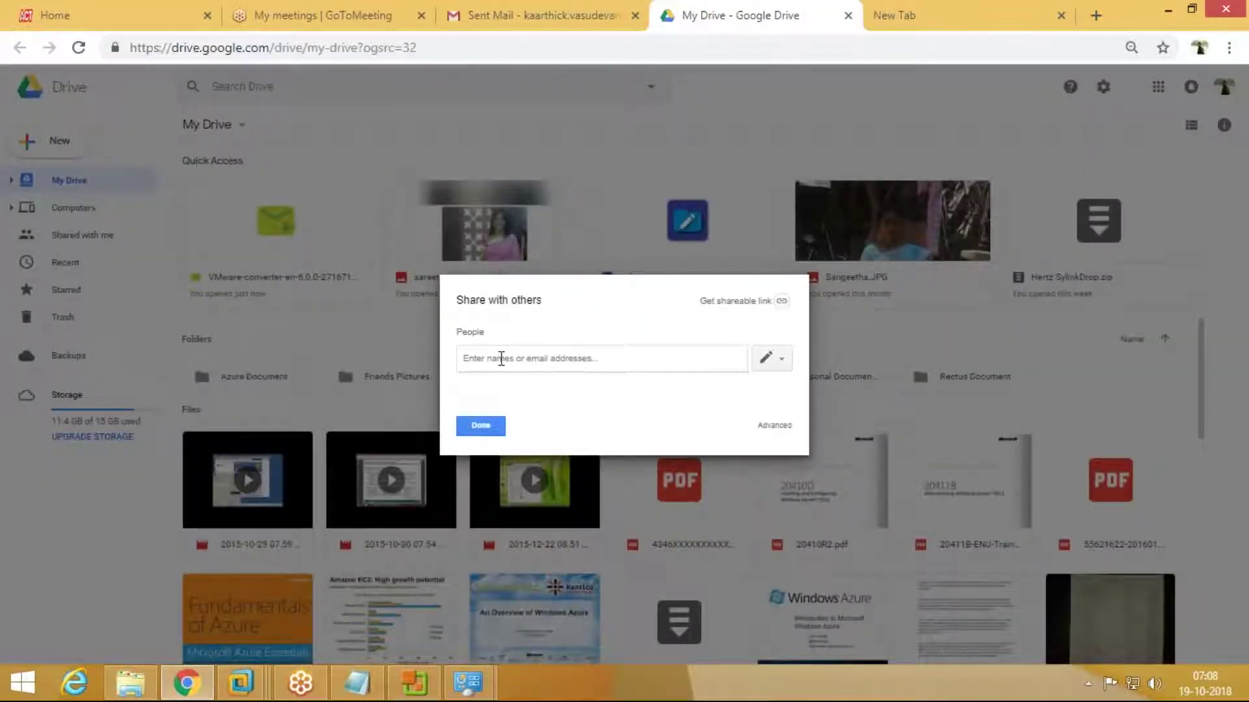
type("sang")
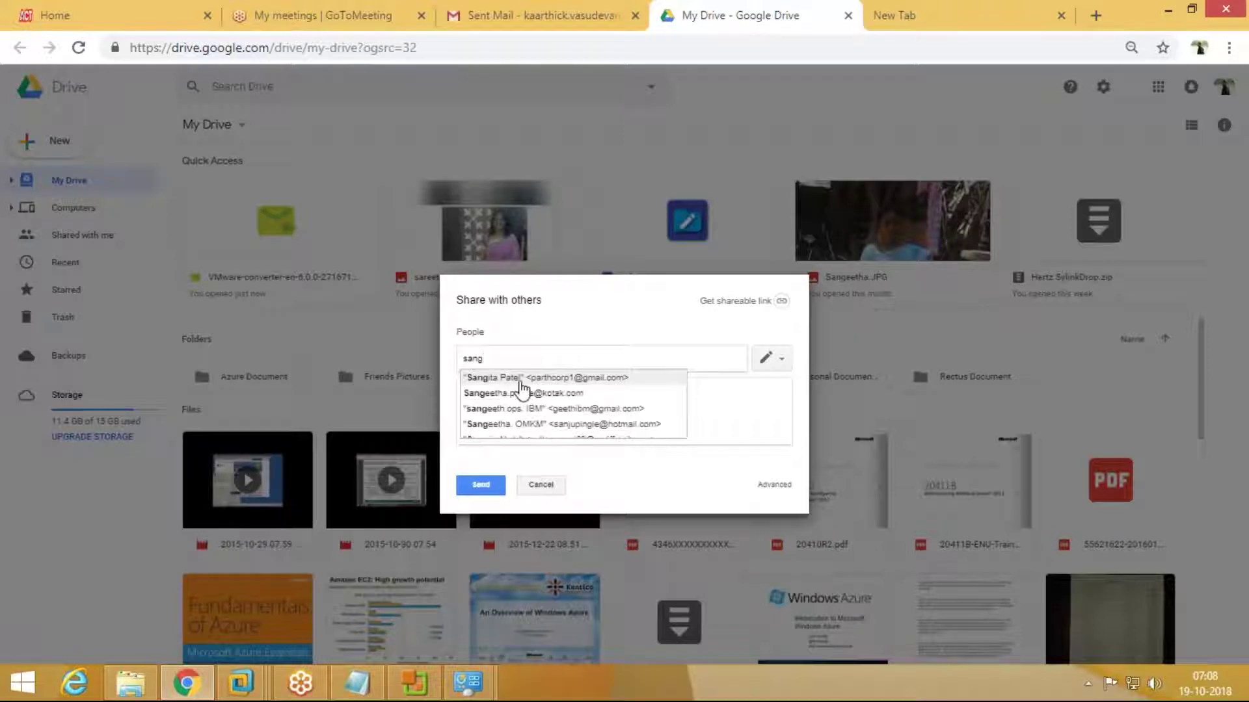
left_click(519, 383)
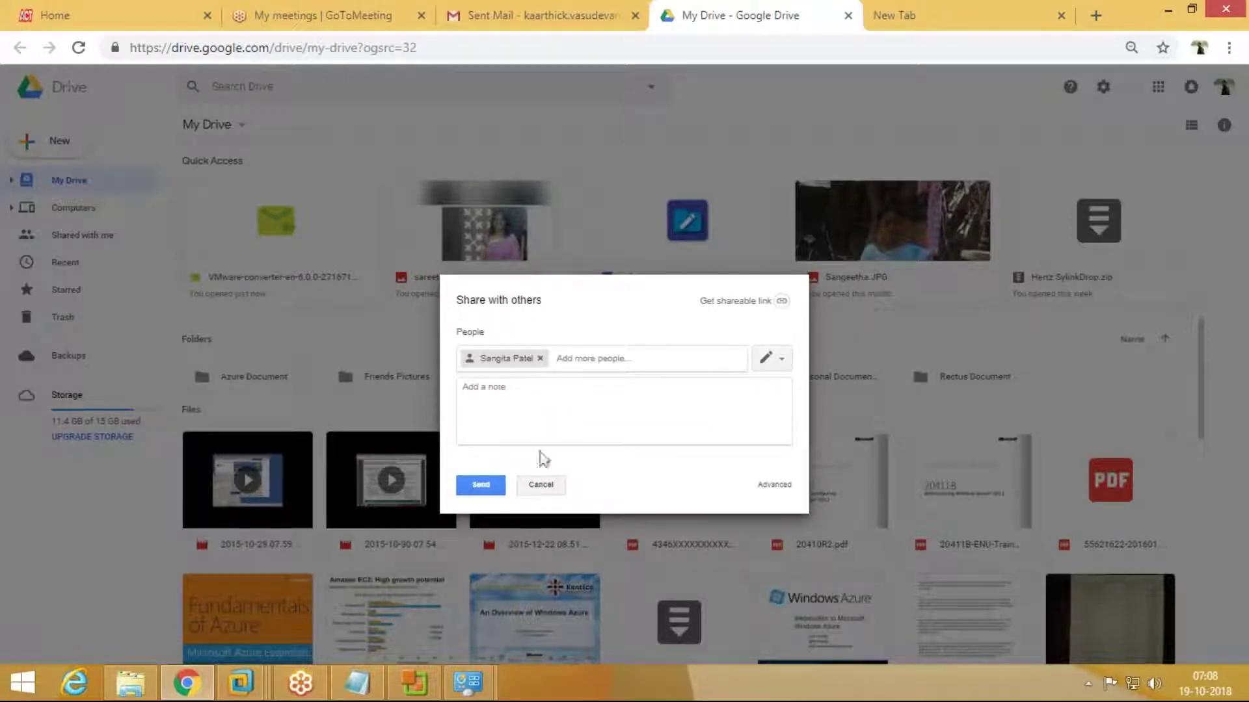
left_click(483, 490)
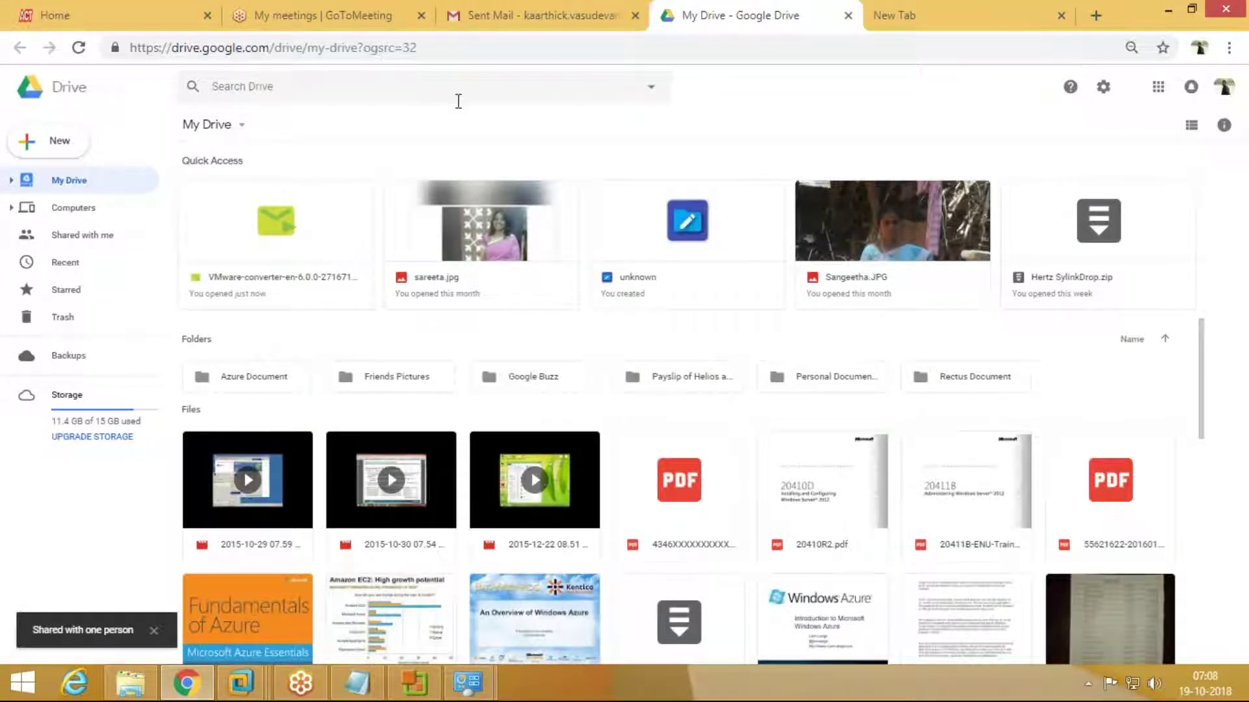
left_click(848, 16)
type("gmail.com")
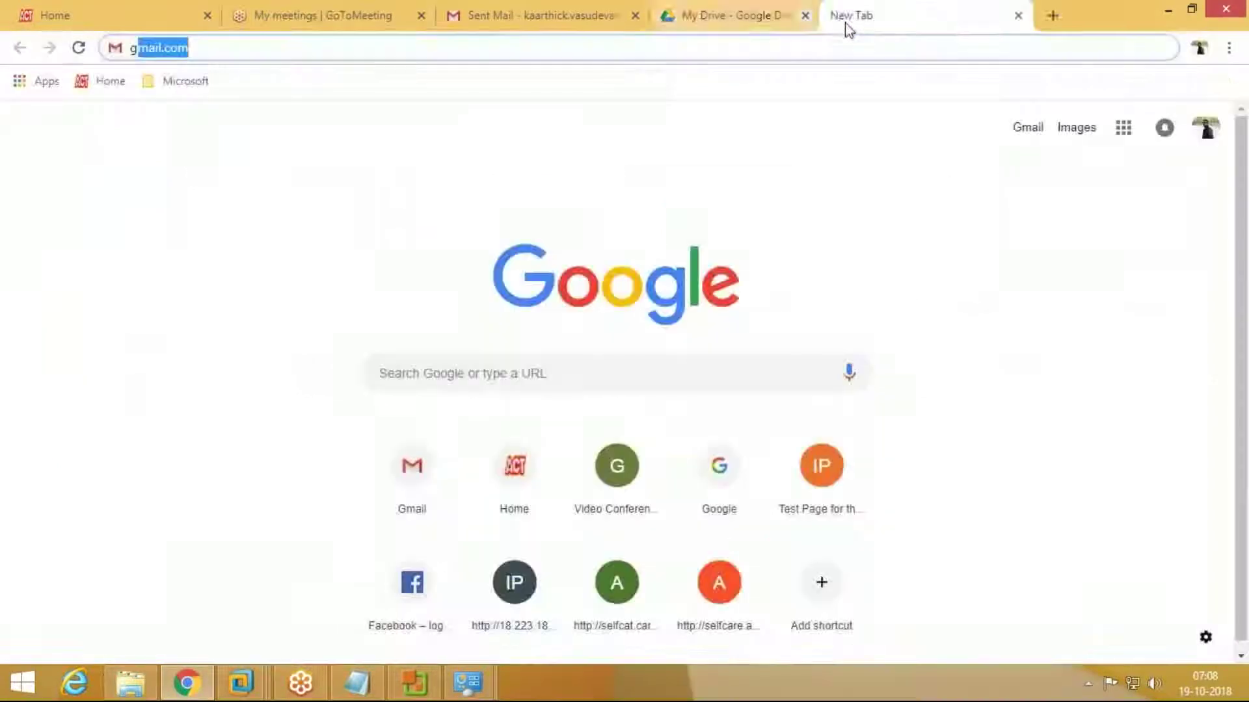
Step: Strip the domain prefix so the user name is just administrator, and retry connecting to 10.210.10.113
left_click(1170, 9)
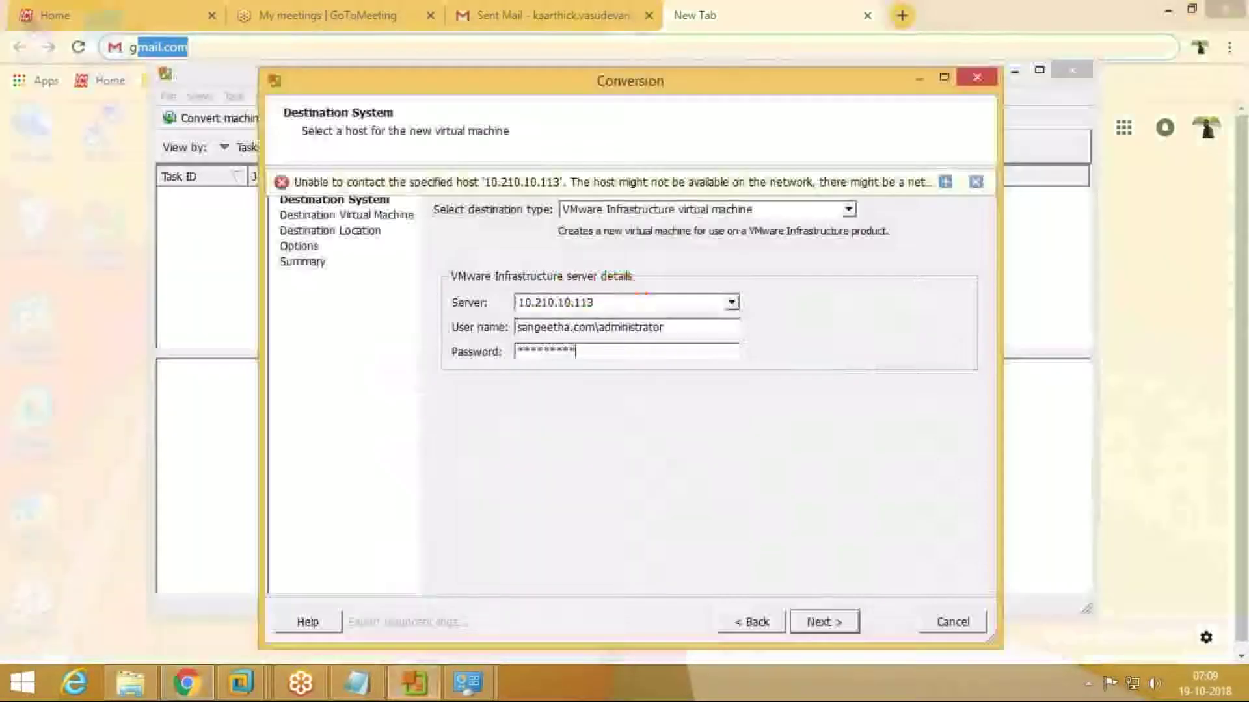
left_click(945, 183)
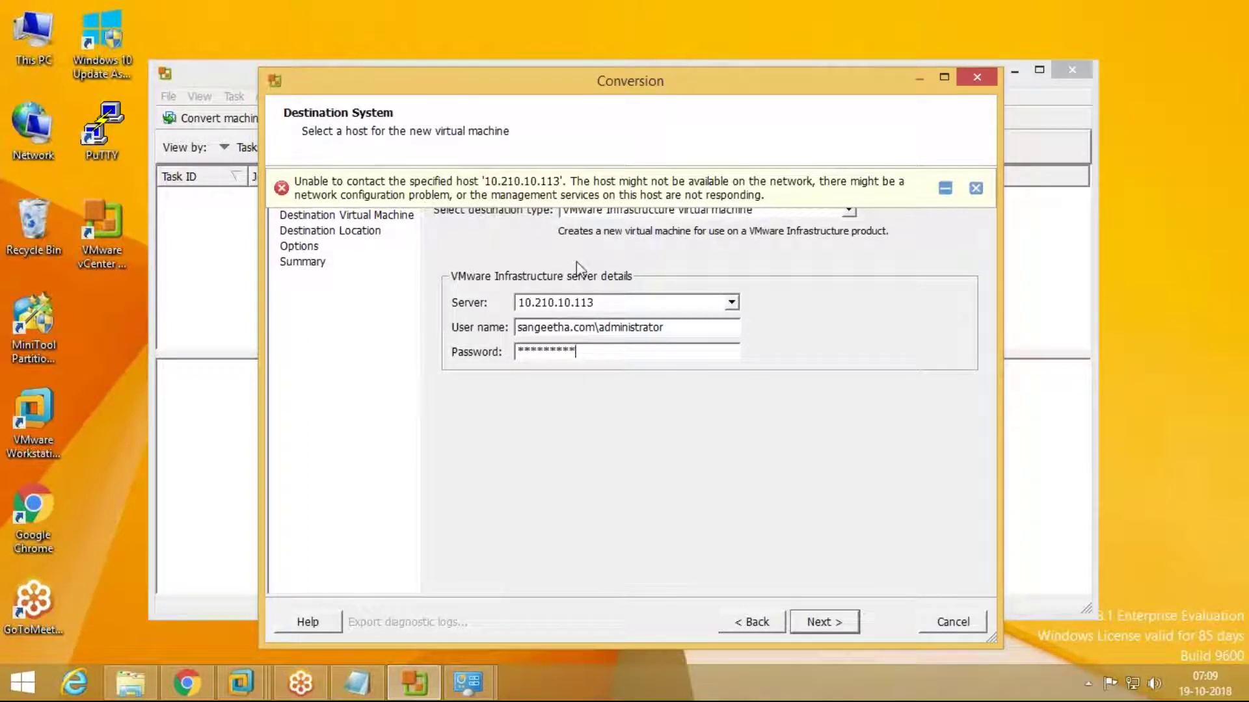
left_click_drag(594, 327, 496, 332)
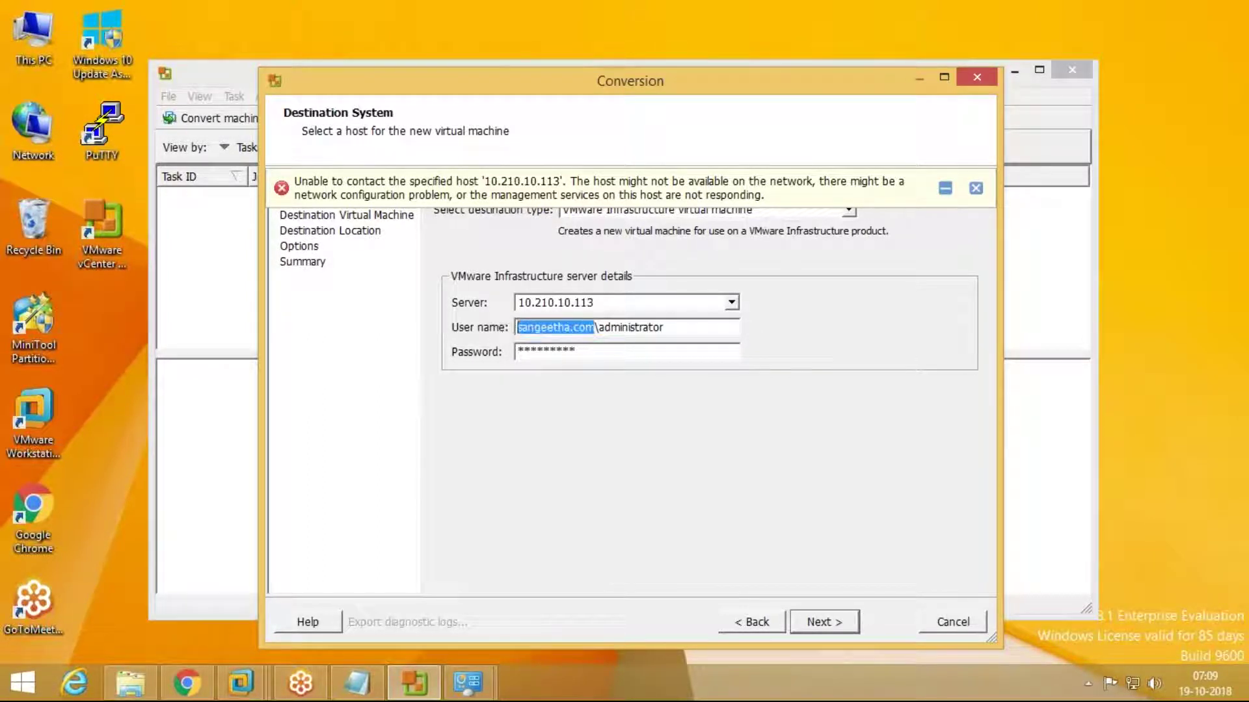
key("BackSpace")
key("Delete")
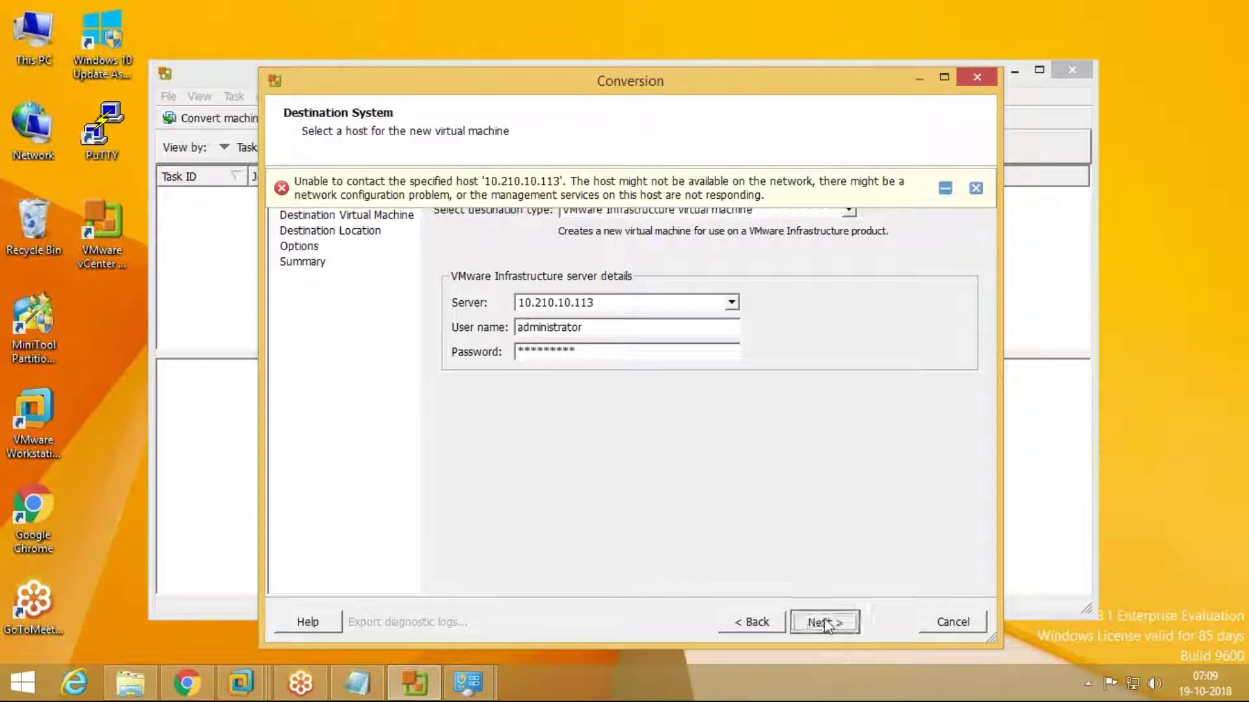
left_click(824, 623)
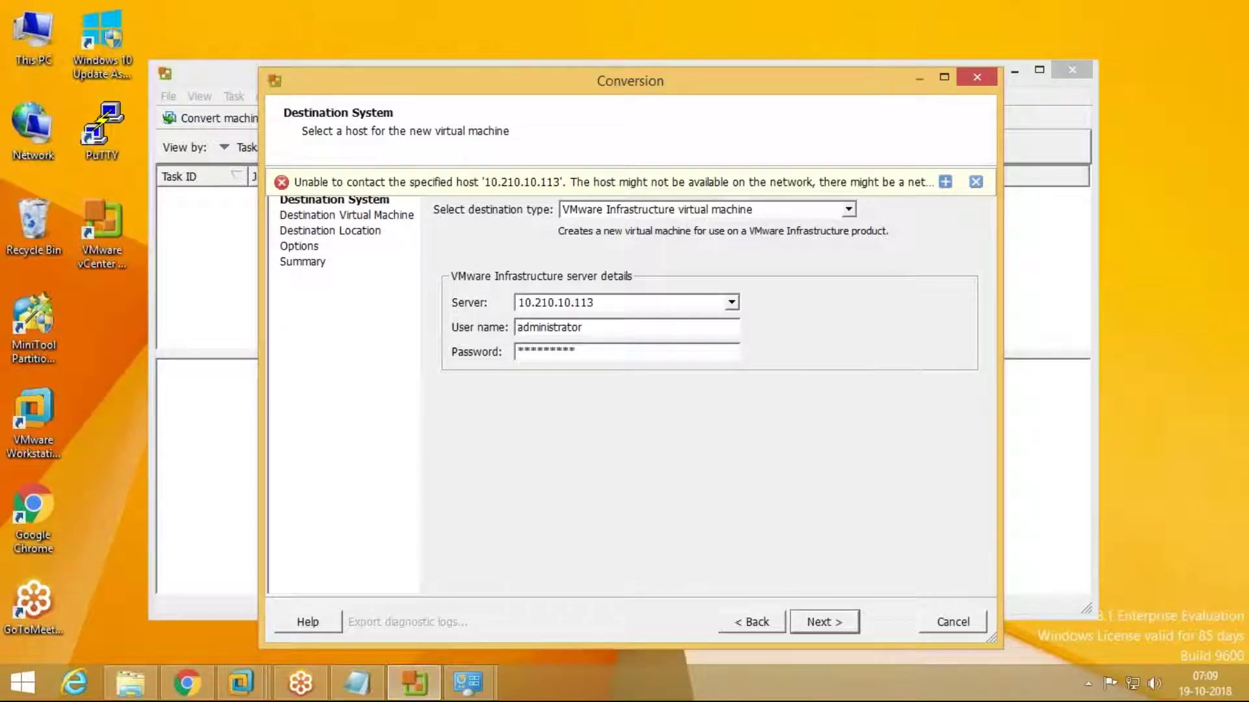
right_click(23, 681)
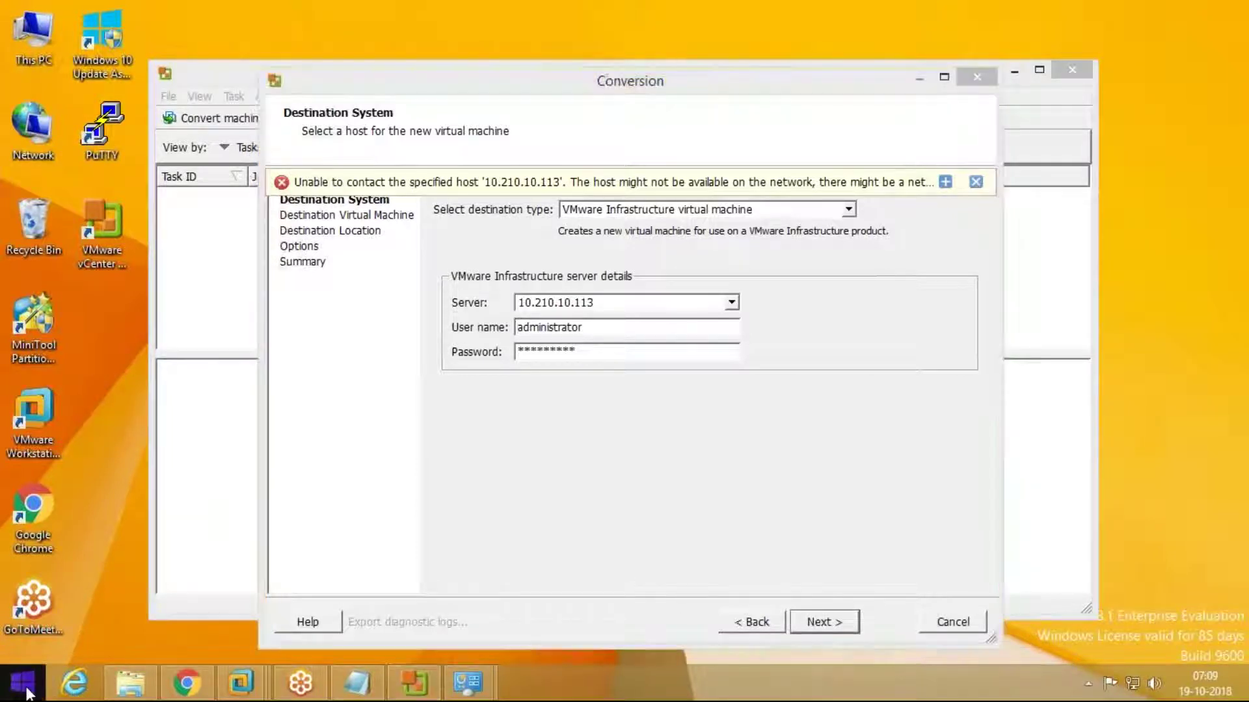
left_click(104, 629)
Step: Launch cmd from Run, ping 10.210.10.113 with no replies, and close the prompt
type("=c")
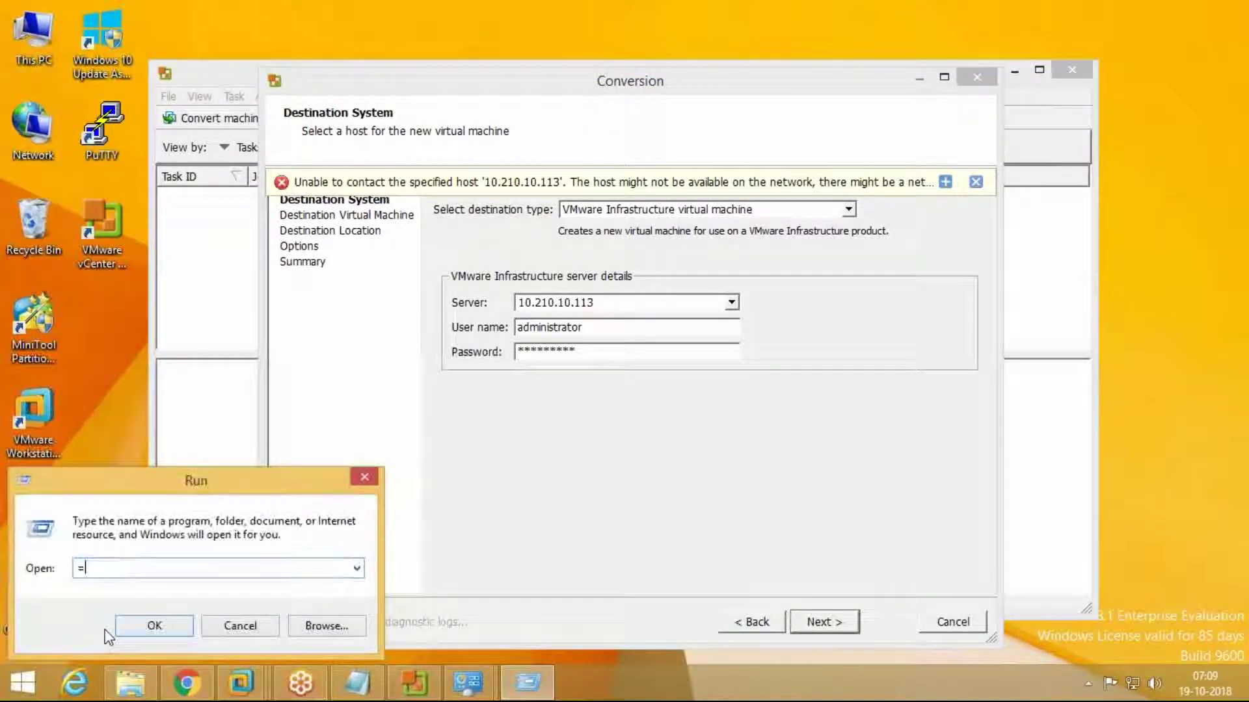
key("BackSpace")
key("BackSpace")
type("cmd")
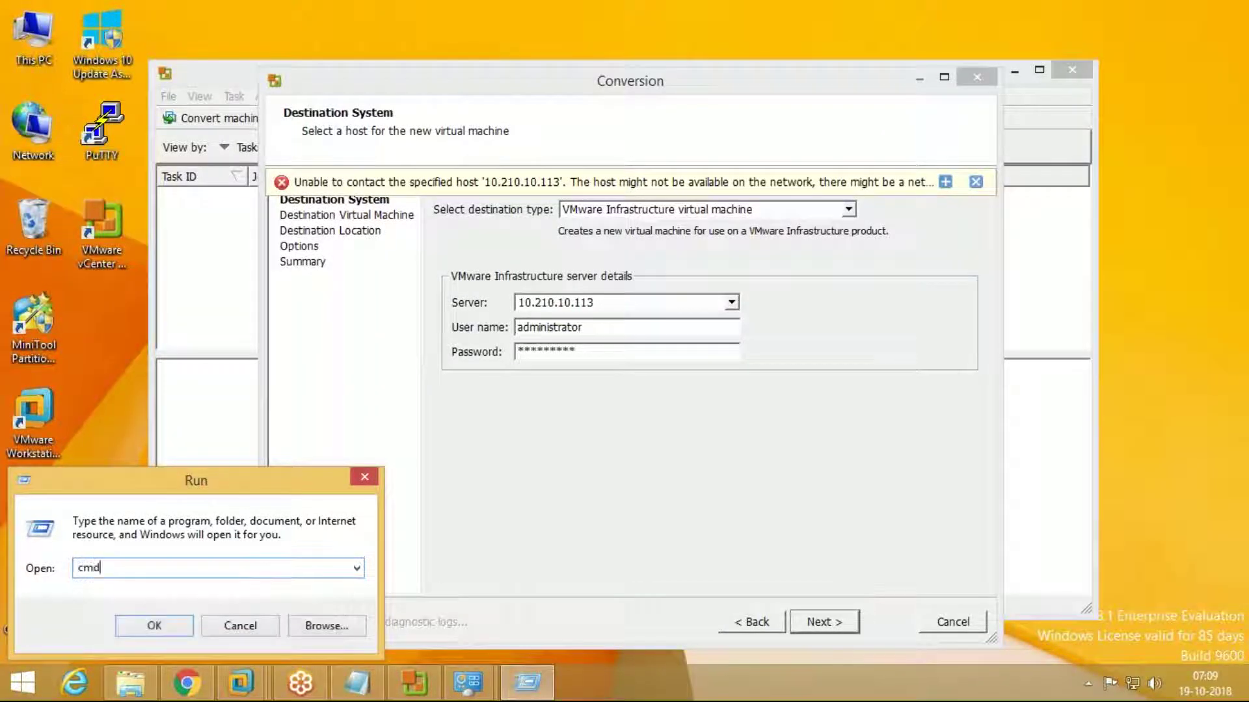
key("Return")
type("ping")
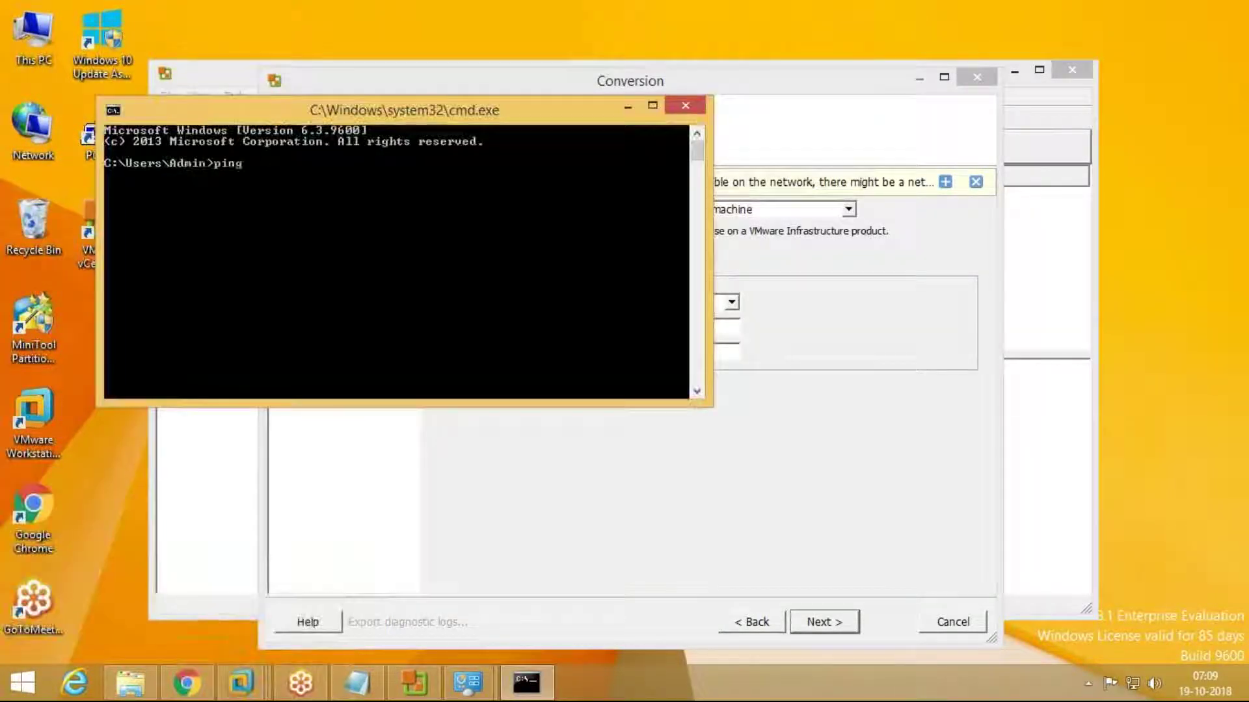
type(" 10.210.10.113")
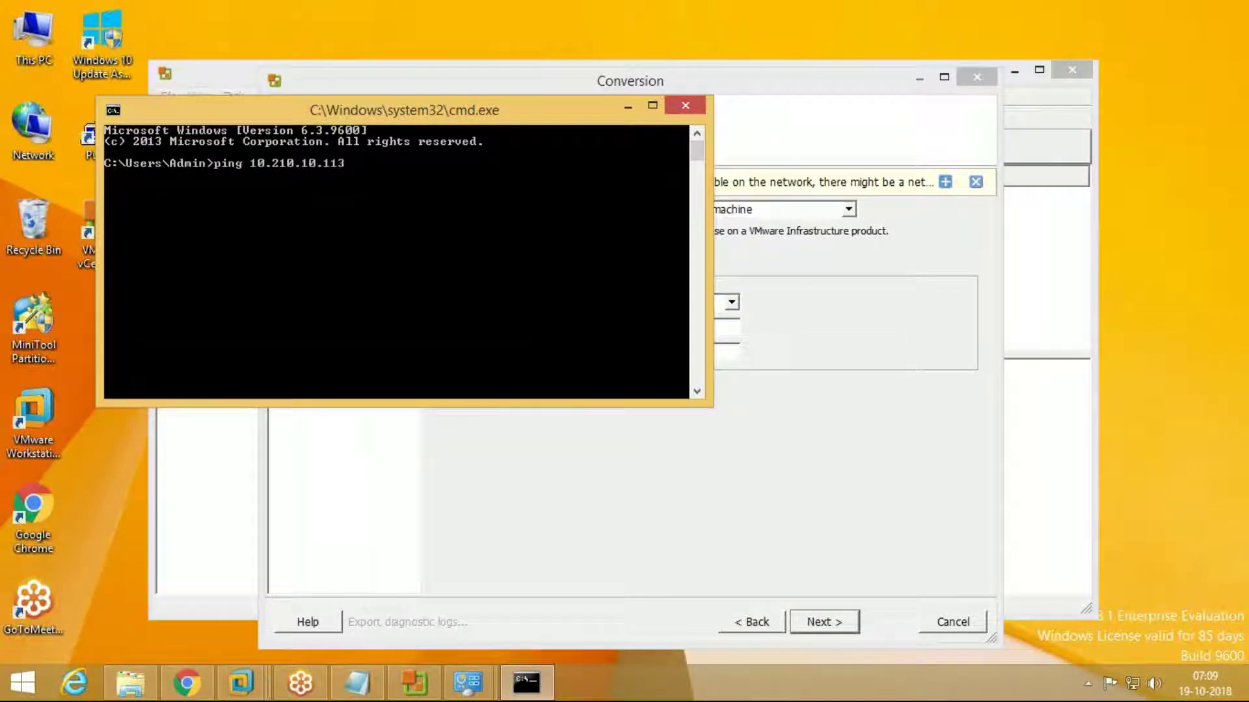
key("Return")
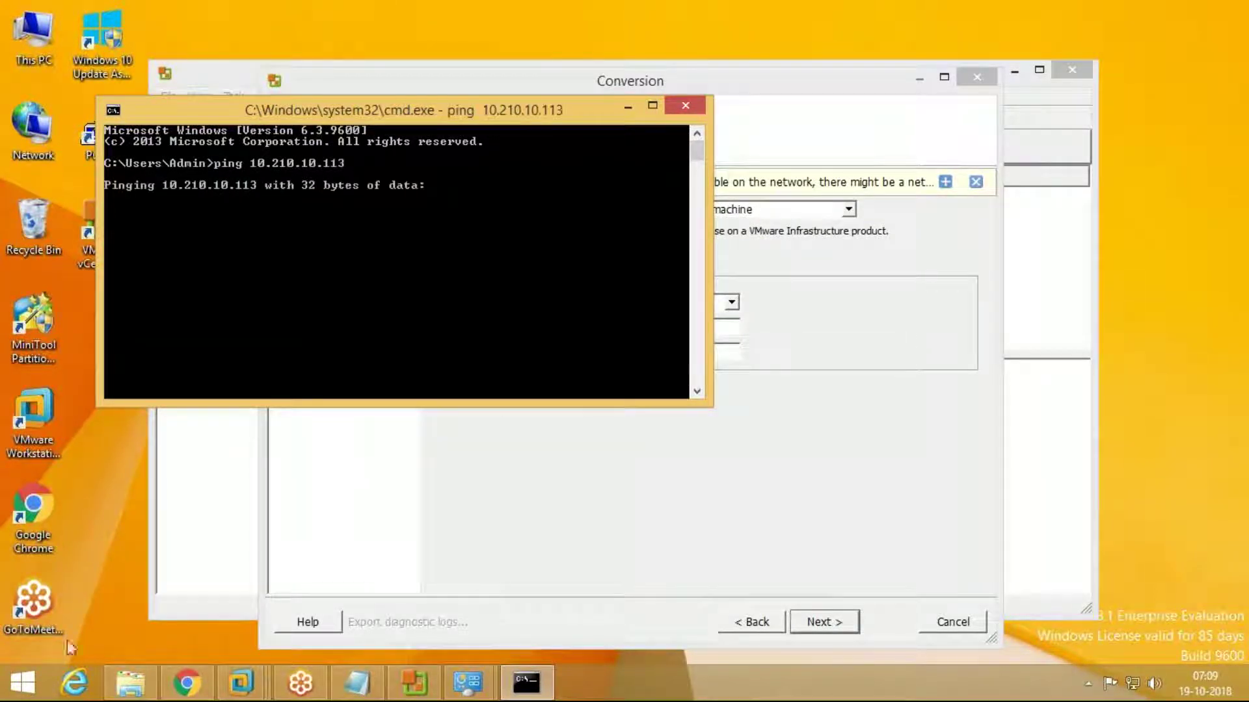
left_click(693, 113)
Step: Switch to the Vcenter VM and browse its Network location
mouse_move(240, 683)
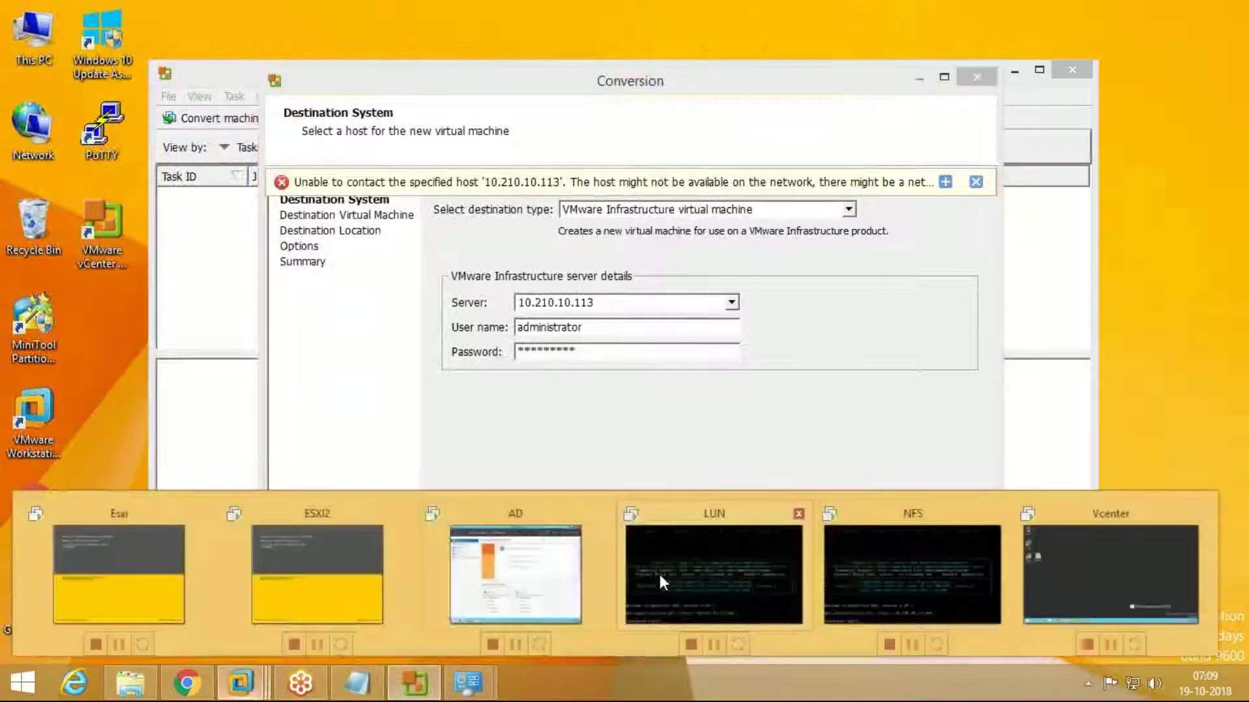
left_click(1048, 571)
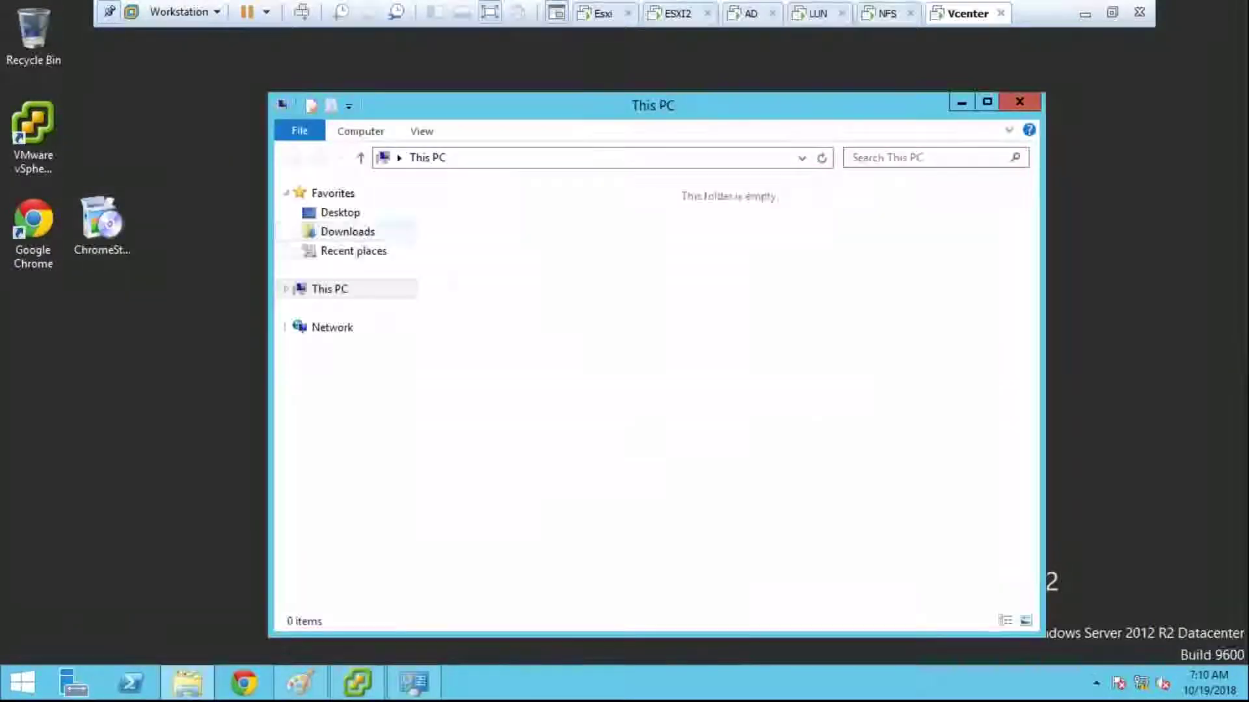
left_click(379, 332)
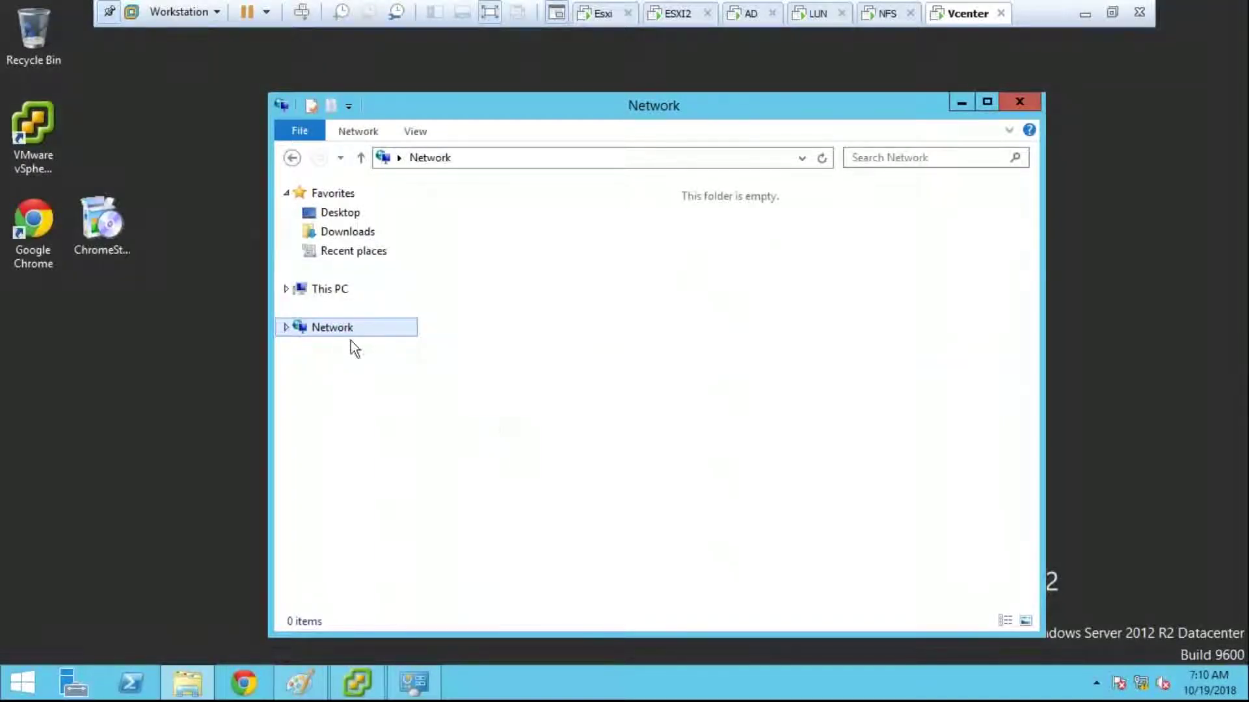
Step: Enable shared folders until next power off in the Vcenter VM's option settings
right_click(966, 14)
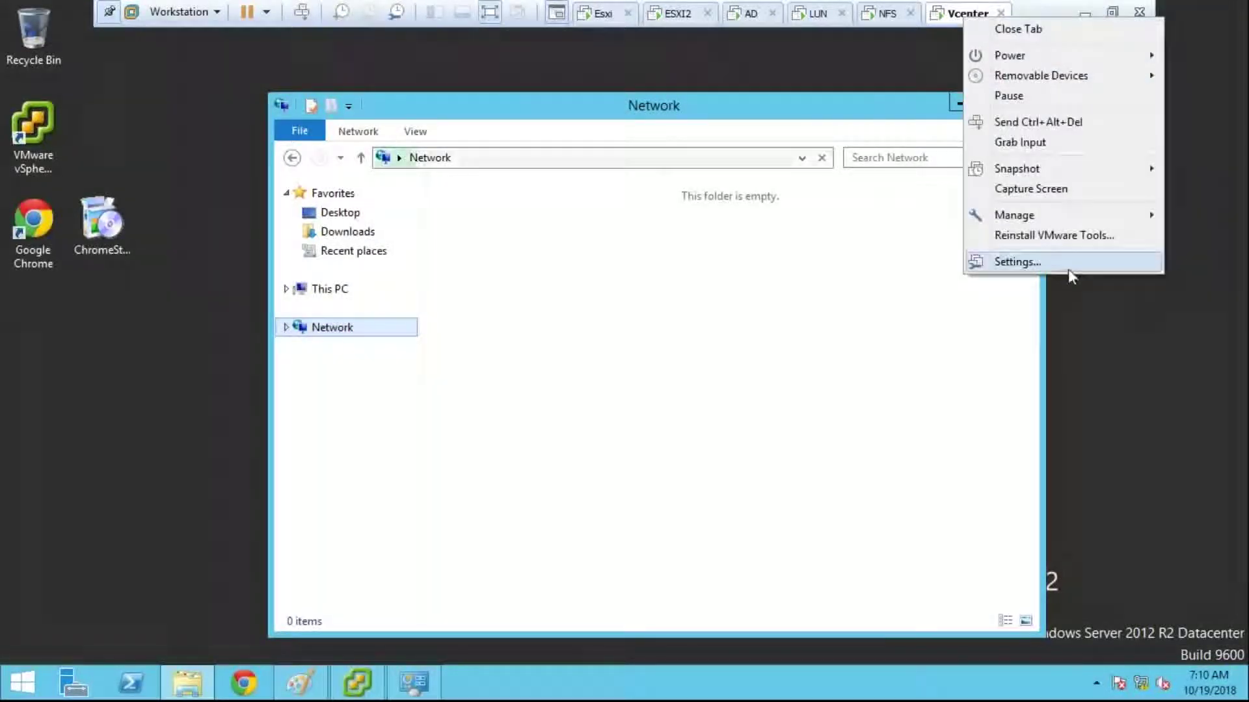
left_click(1066, 267)
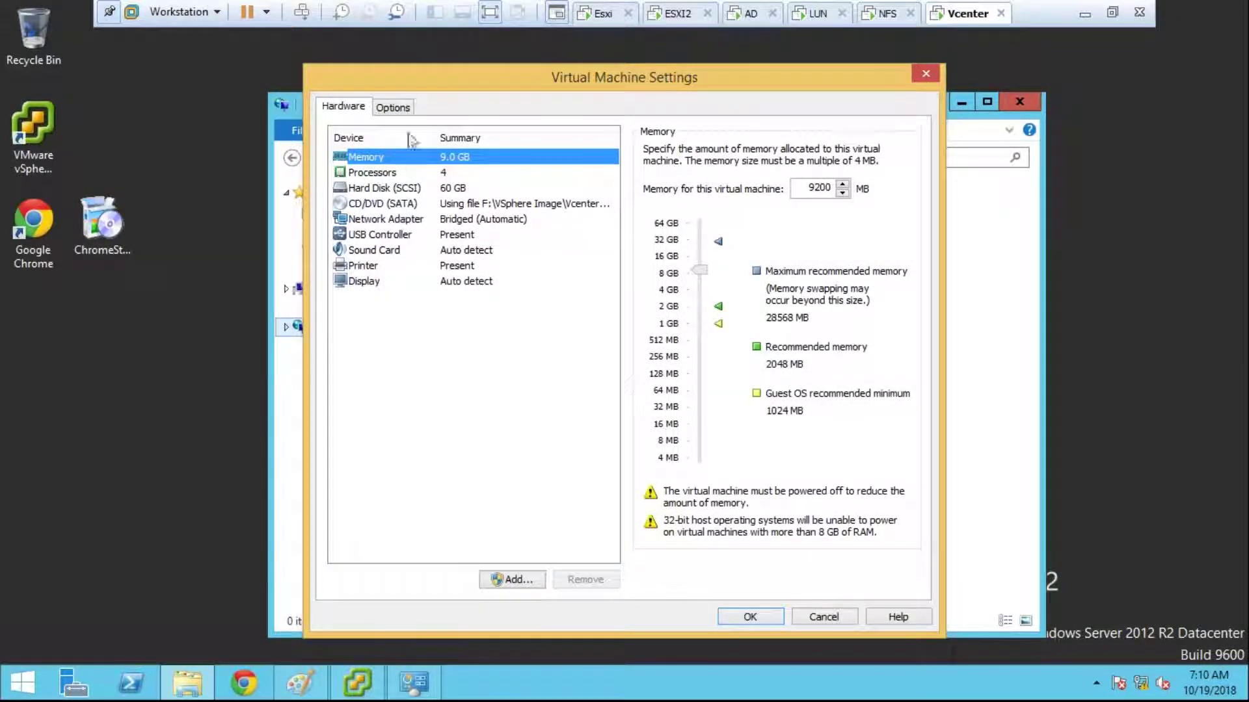
left_click(393, 108)
left_click(403, 188)
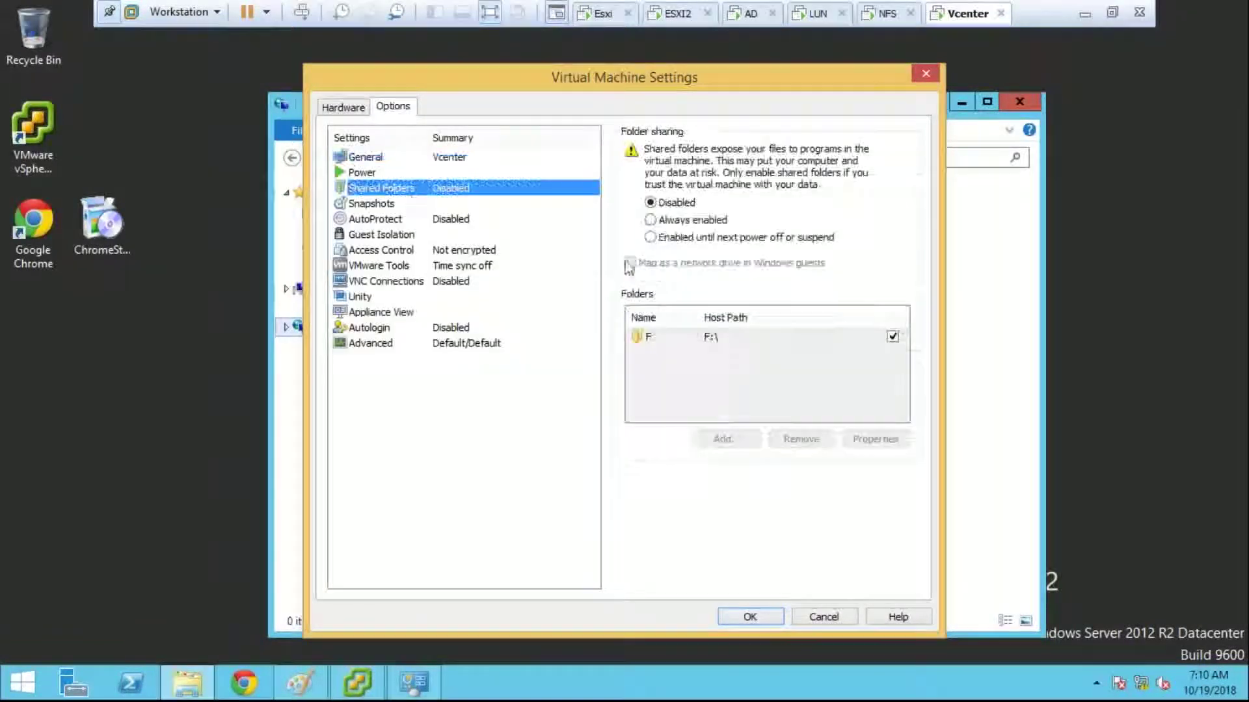
left_click(669, 237)
left_click(749, 617)
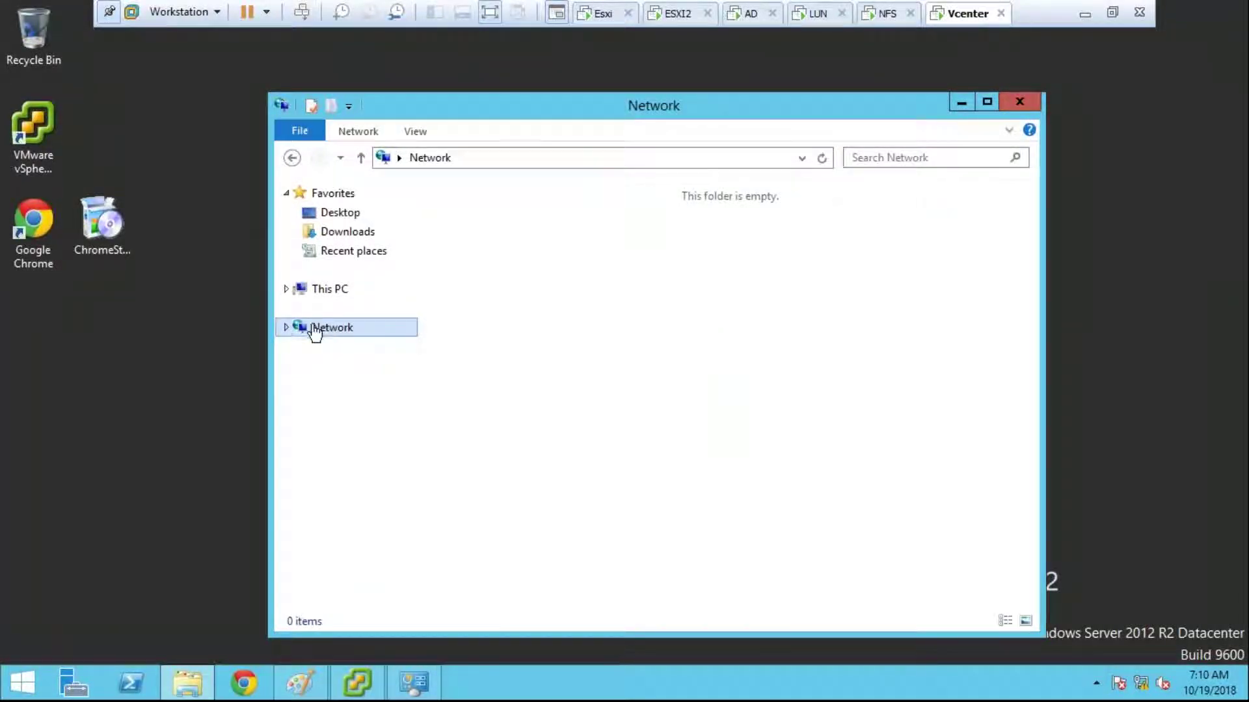
Step: Open the WindowsISO location from This PC in the VM, then minimize Explorer and the VM
left_click(286, 328)
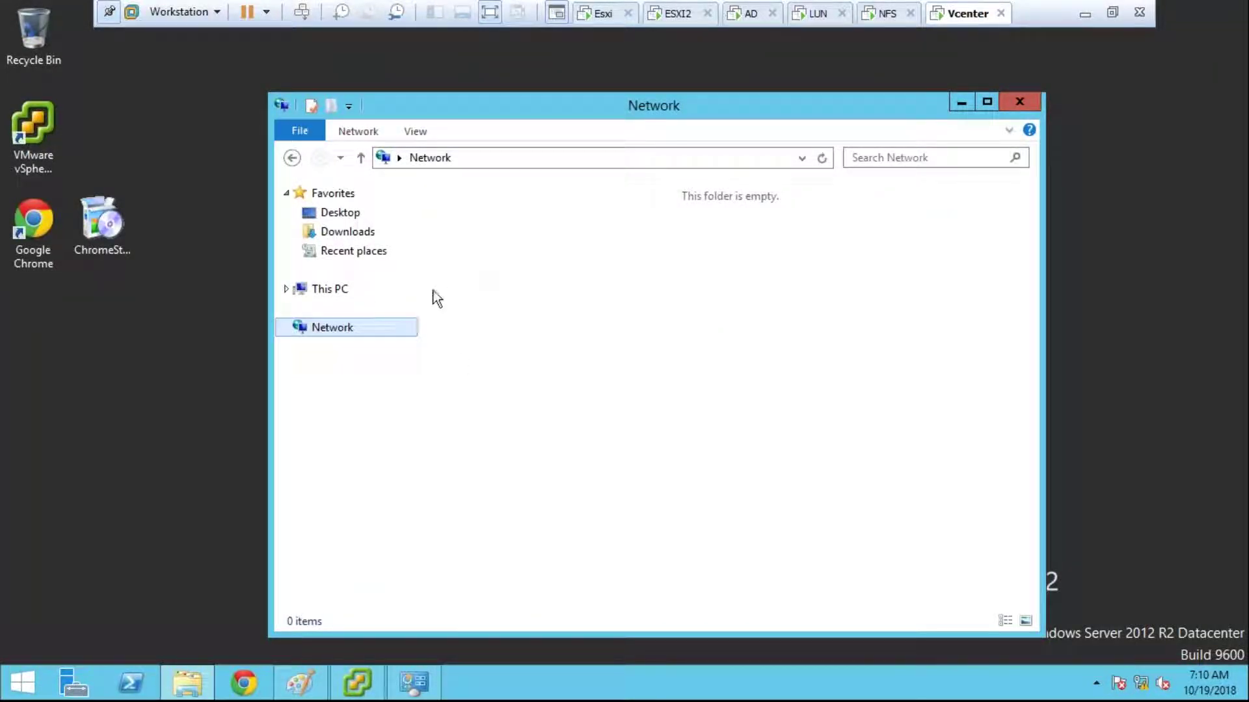
left_click(354, 290)
double_click(517, 474)
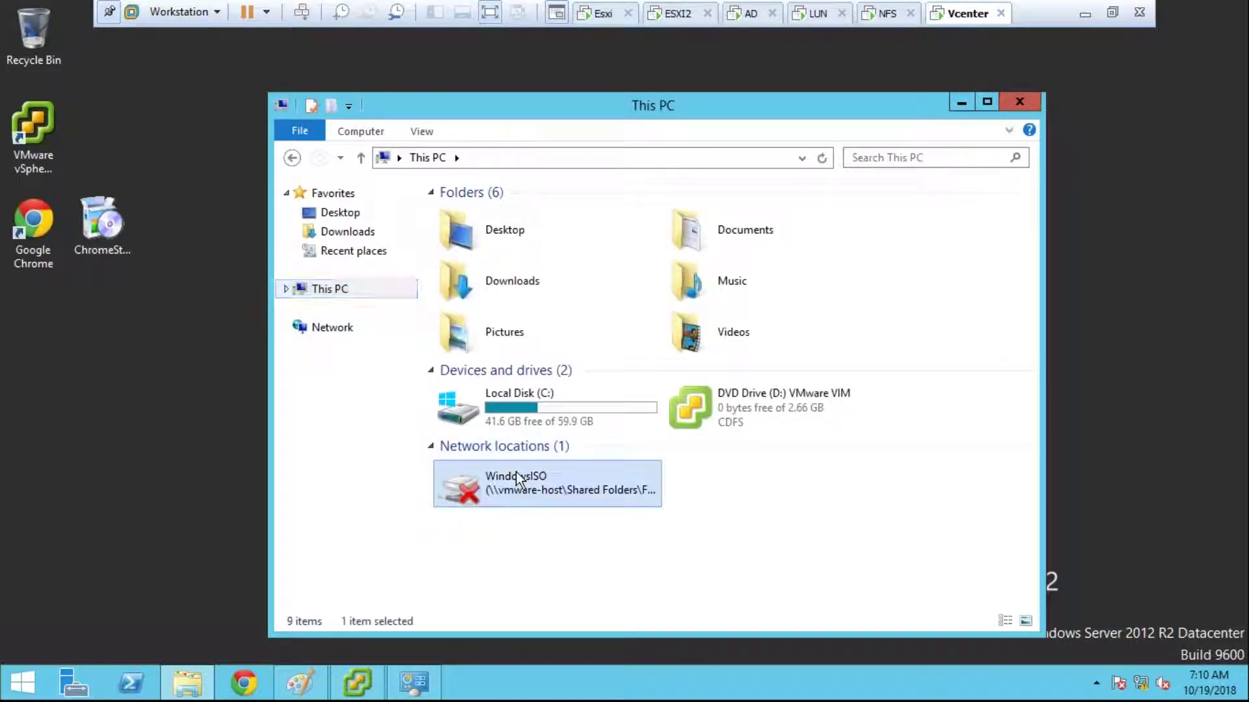
left_click(436, 158)
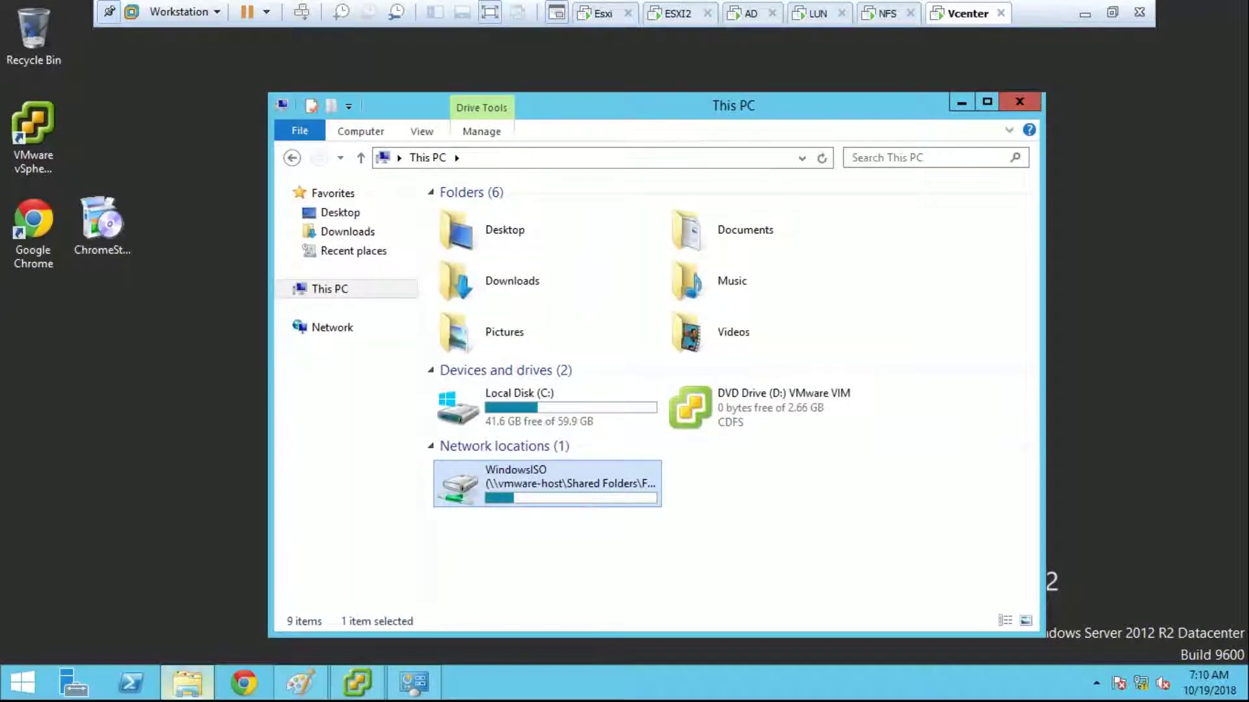
left_click(191, 687)
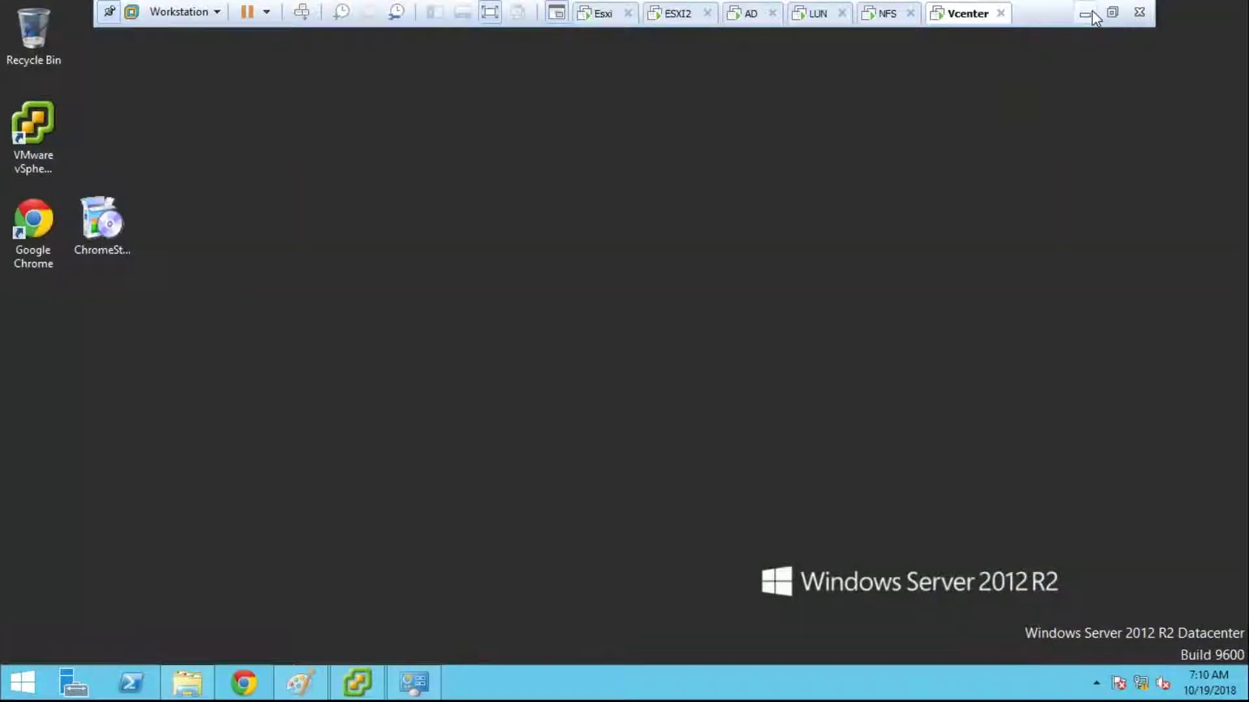
left_click(1088, 14)
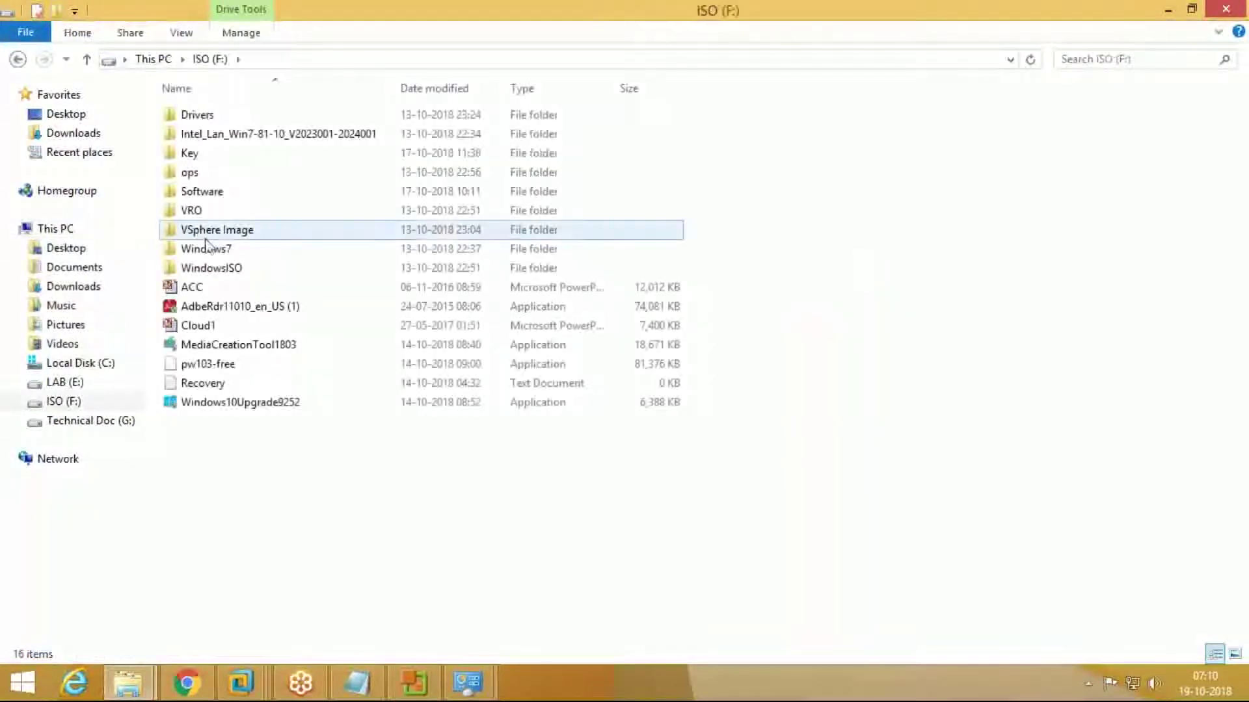
Step: Copy VMware-converter-en-6.0.0-2716716 from ISO (F:) > VSphere Image into ISO (F:) > WindowsISO
double_click(206, 232)
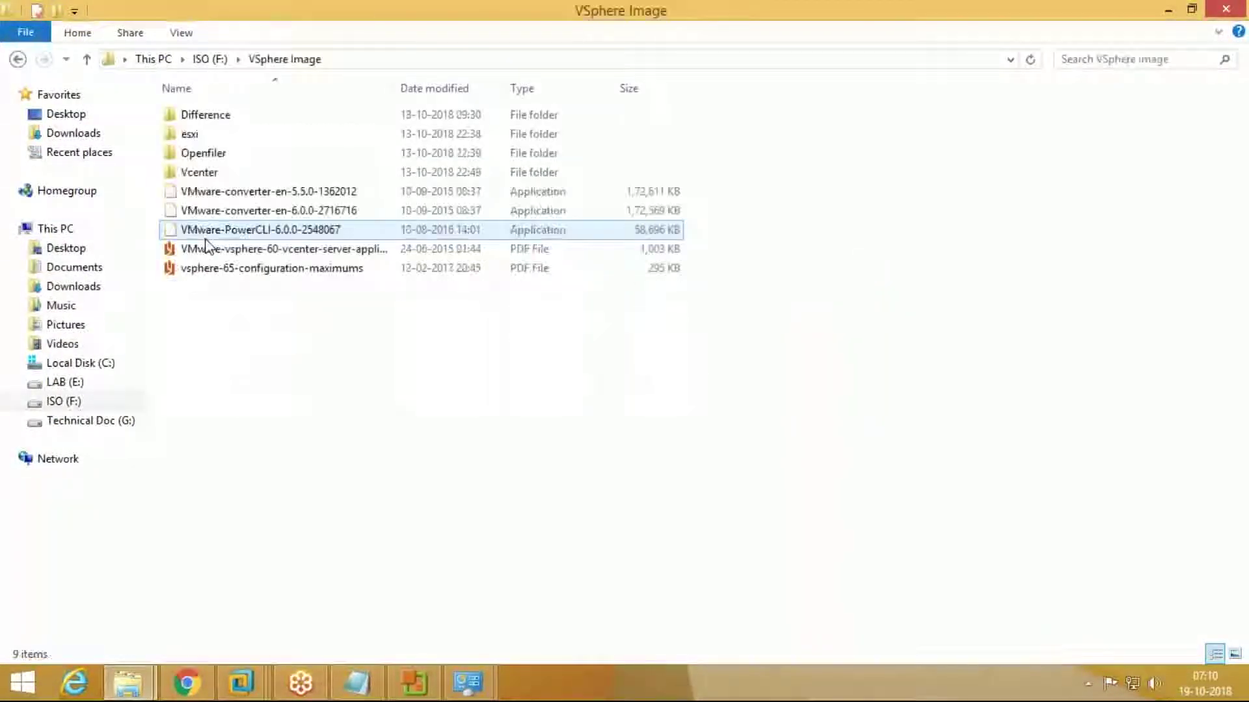
left_click(284, 219)
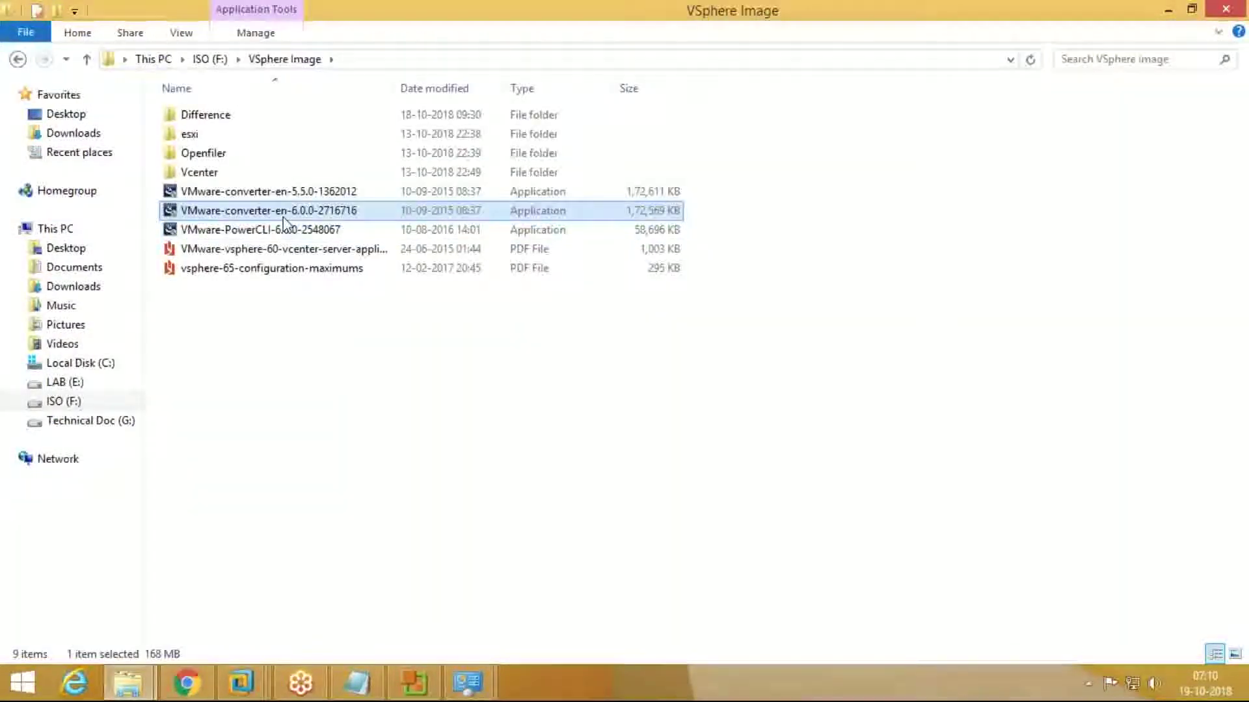
left_click(198, 60)
double_click(240, 268)
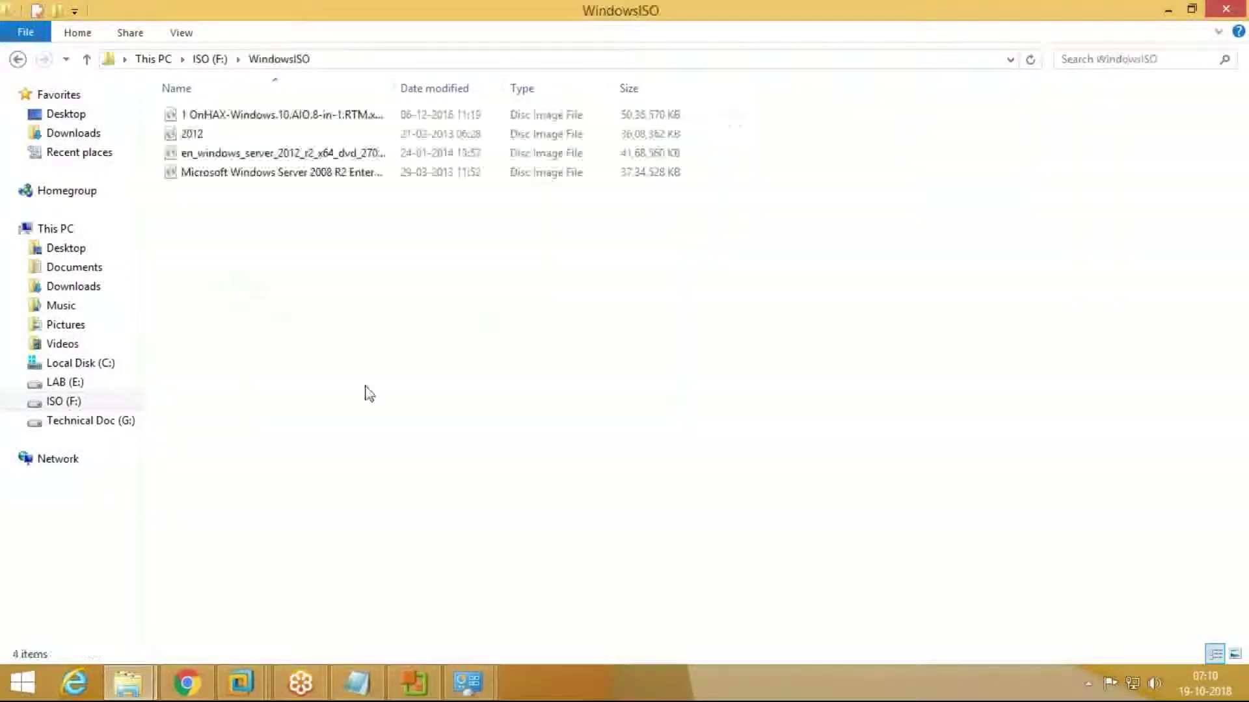
key("ctrl+v")
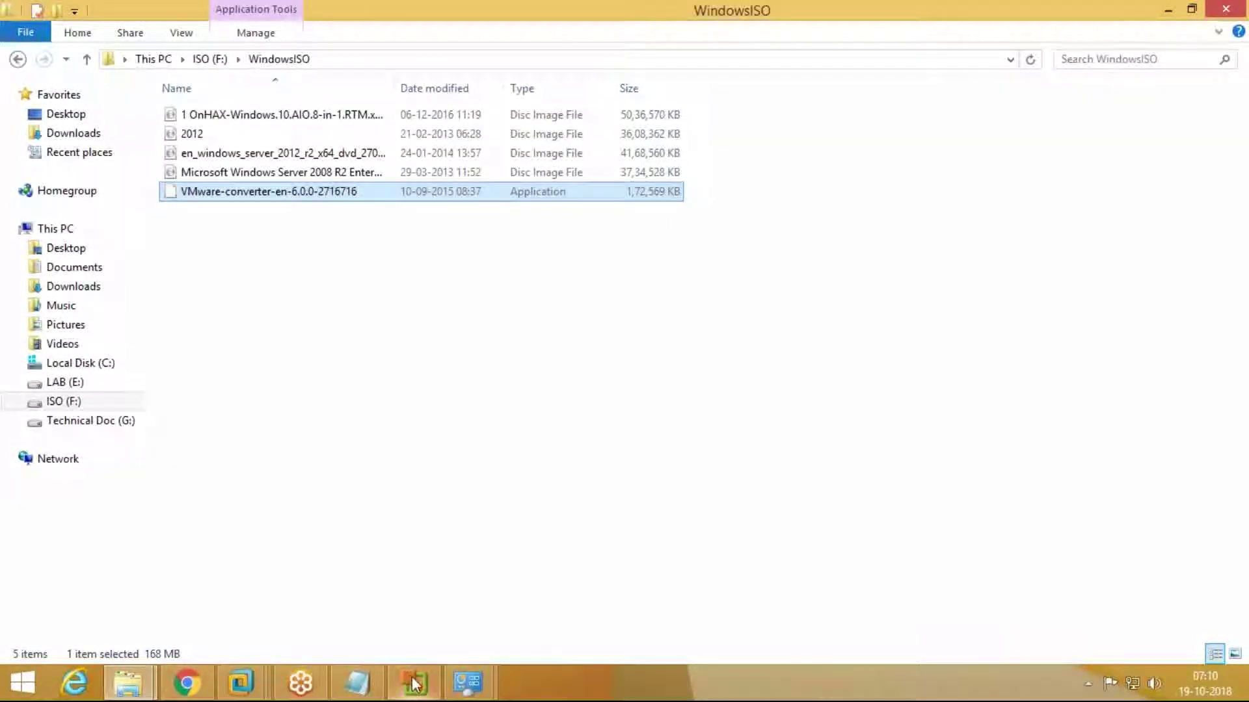
Step: Cancel the Converter's Conversion wizard and restore the Vcenter VM to full screen
left_click(414, 683)
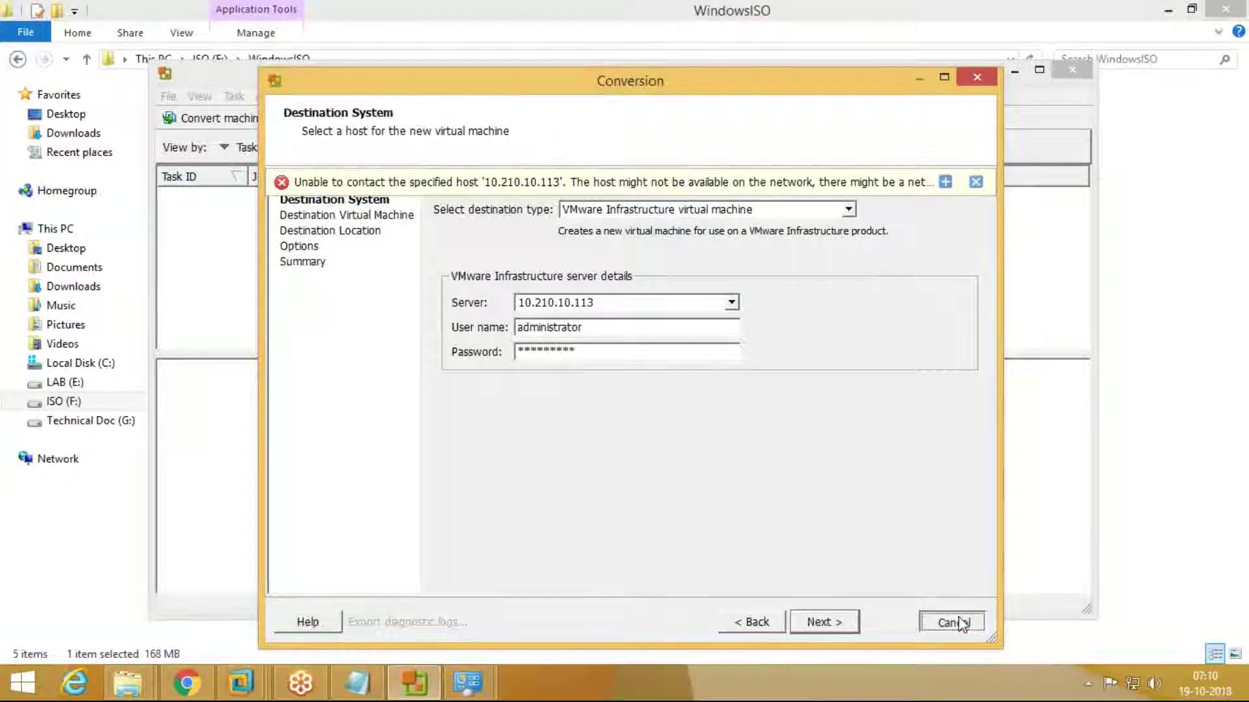
left_click(961, 624)
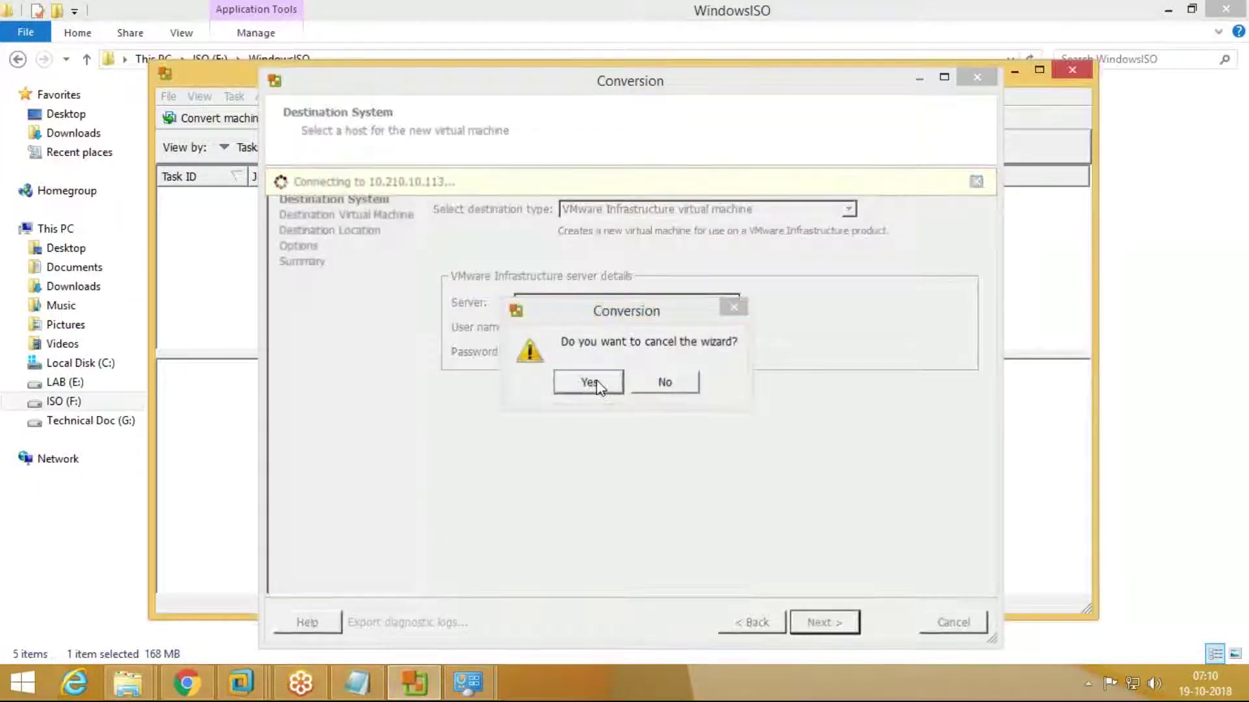
left_click(599, 388)
left_click(252, 685)
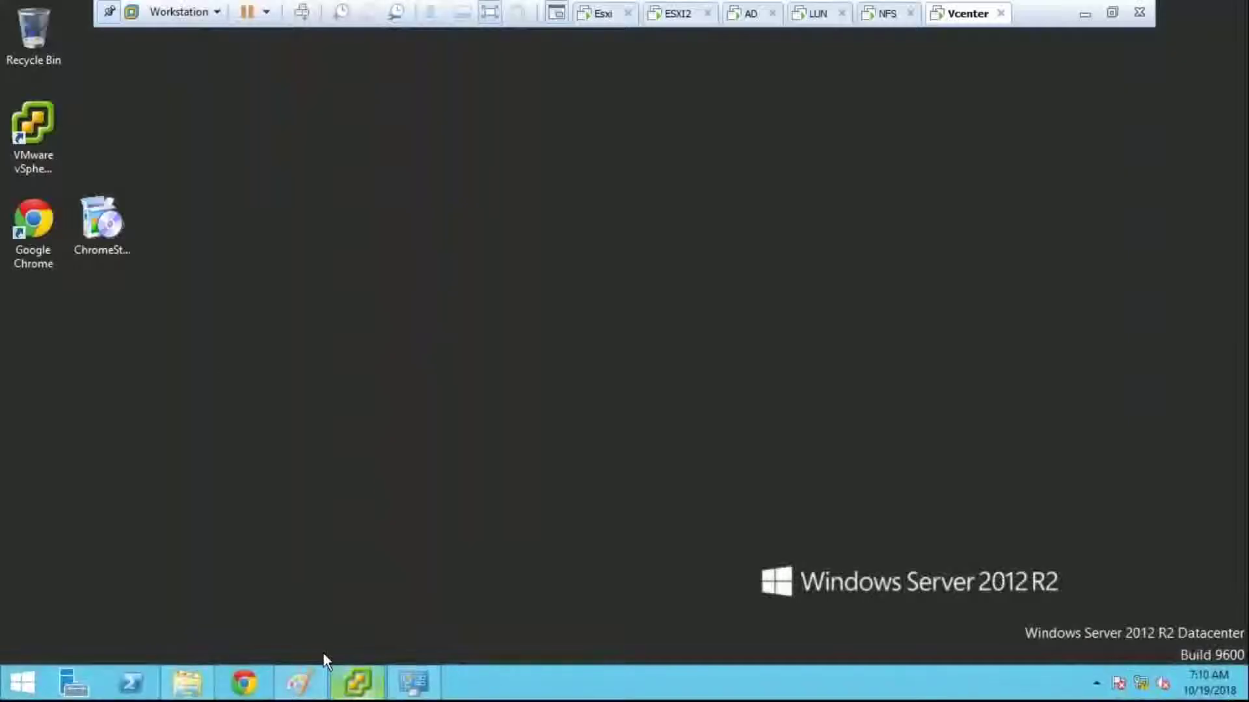
Step: Copy the VMware-converter installer from the WindowsISO drive inside the VM
left_click(187, 682)
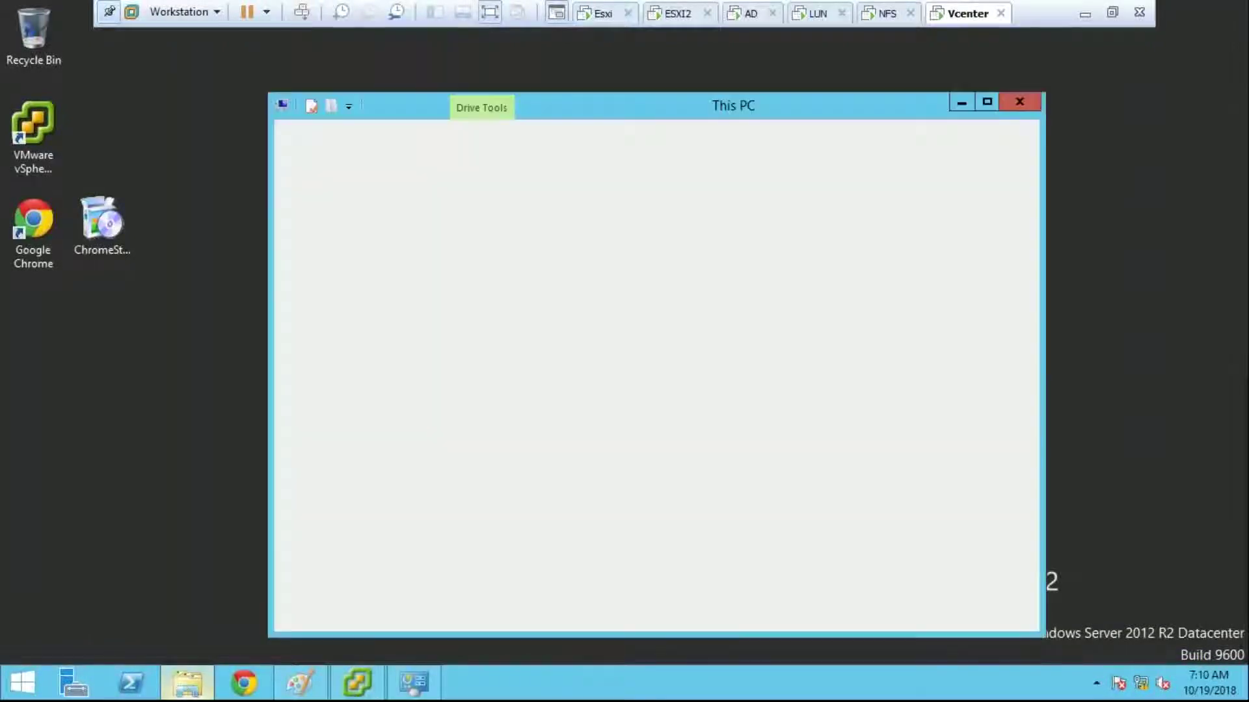
double_click(589, 467)
left_click(505, 290)
right_click(504, 290)
left_click(544, 446)
Step: Paste the installer onto the VM desktop and launch it
left_click(190, 339)
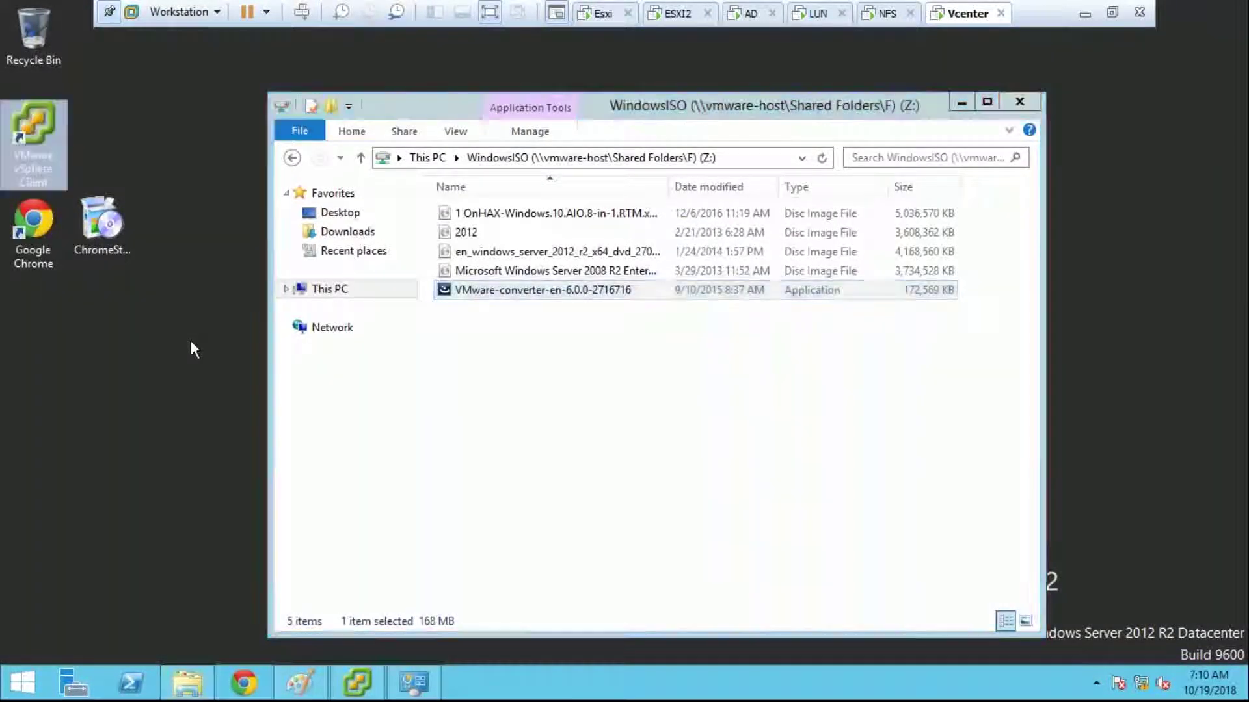
left_click(1019, 102)
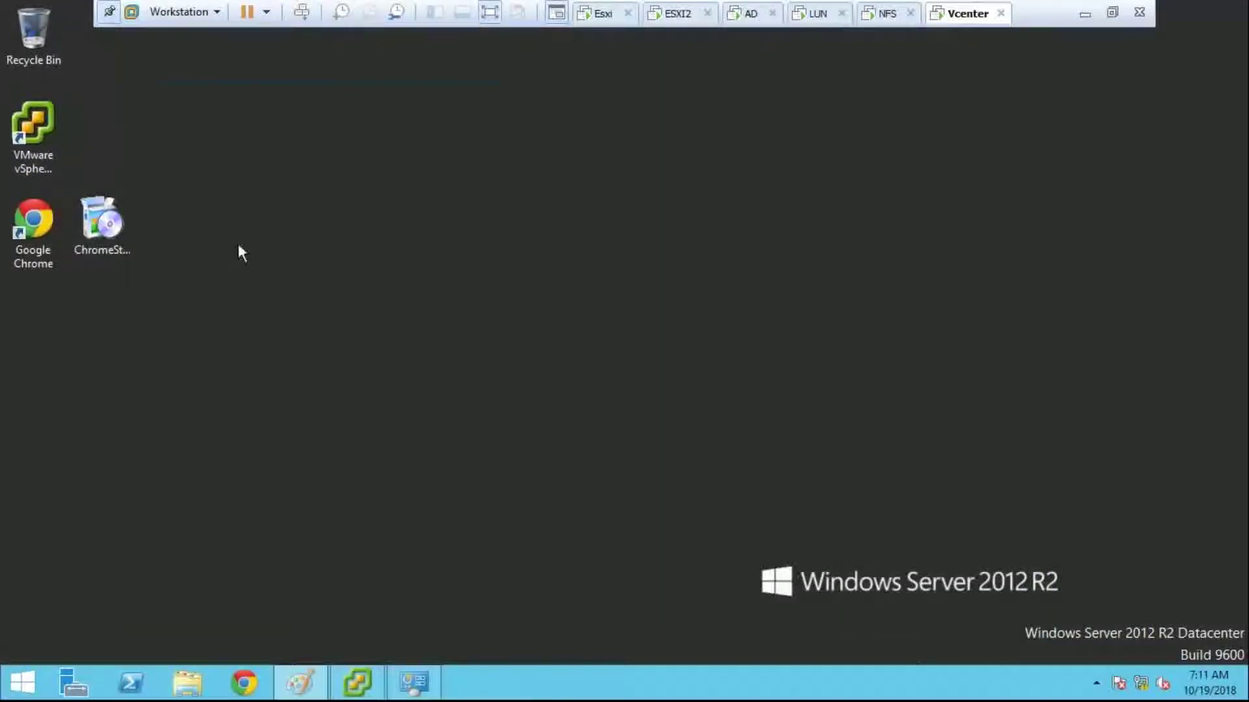
key("ctrl+v")
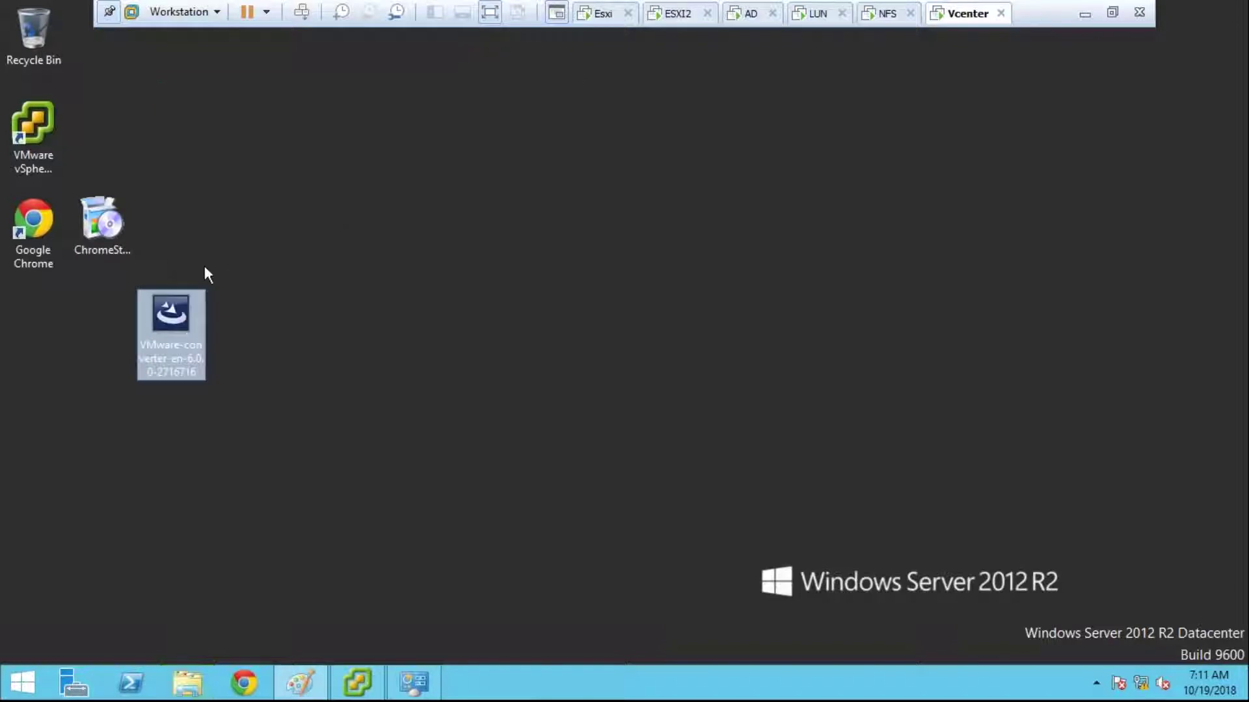
double_click(194, 323)
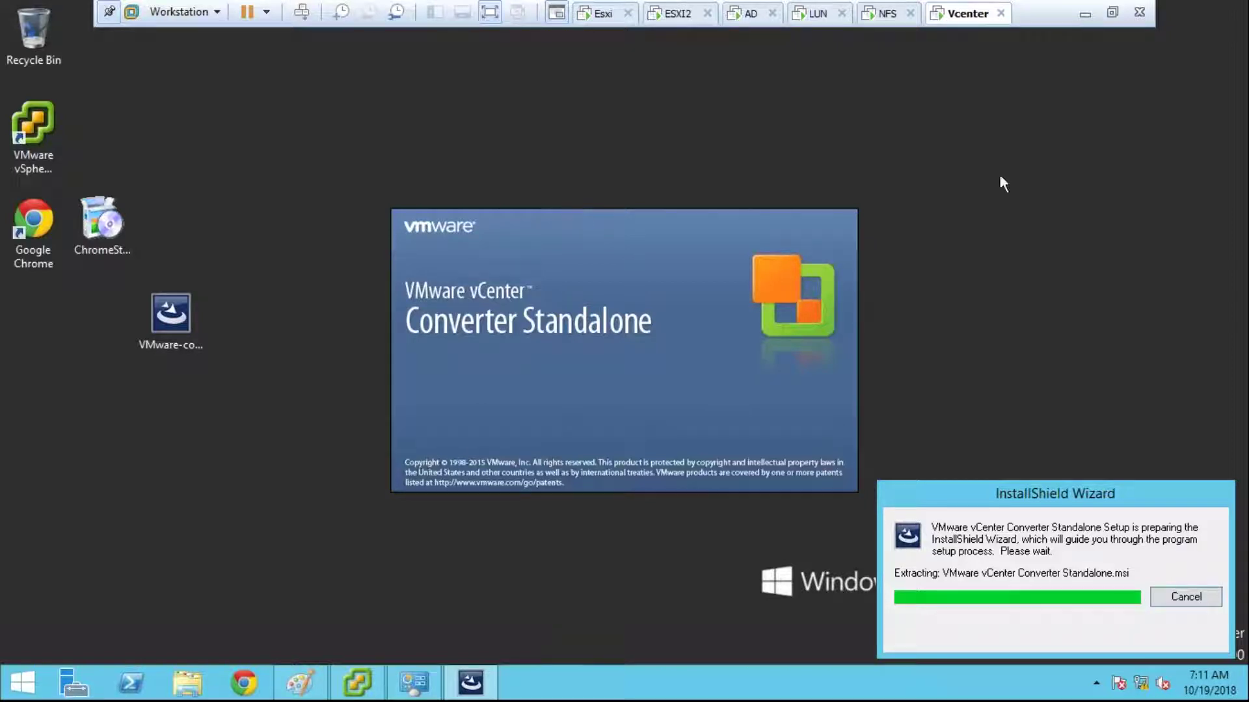
Step: Close the host's Explorer, vCenter Converter and Network and Sharing Center windows
left_click(1087, 15)
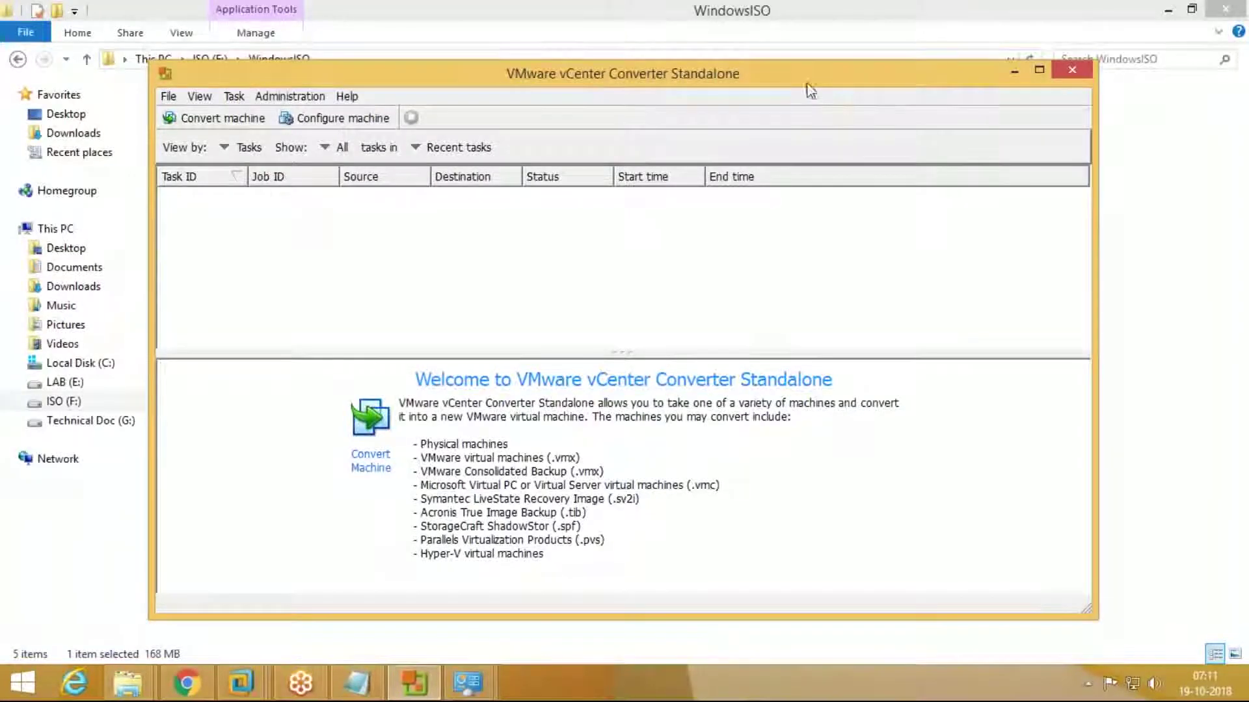
left_click(740, 41)
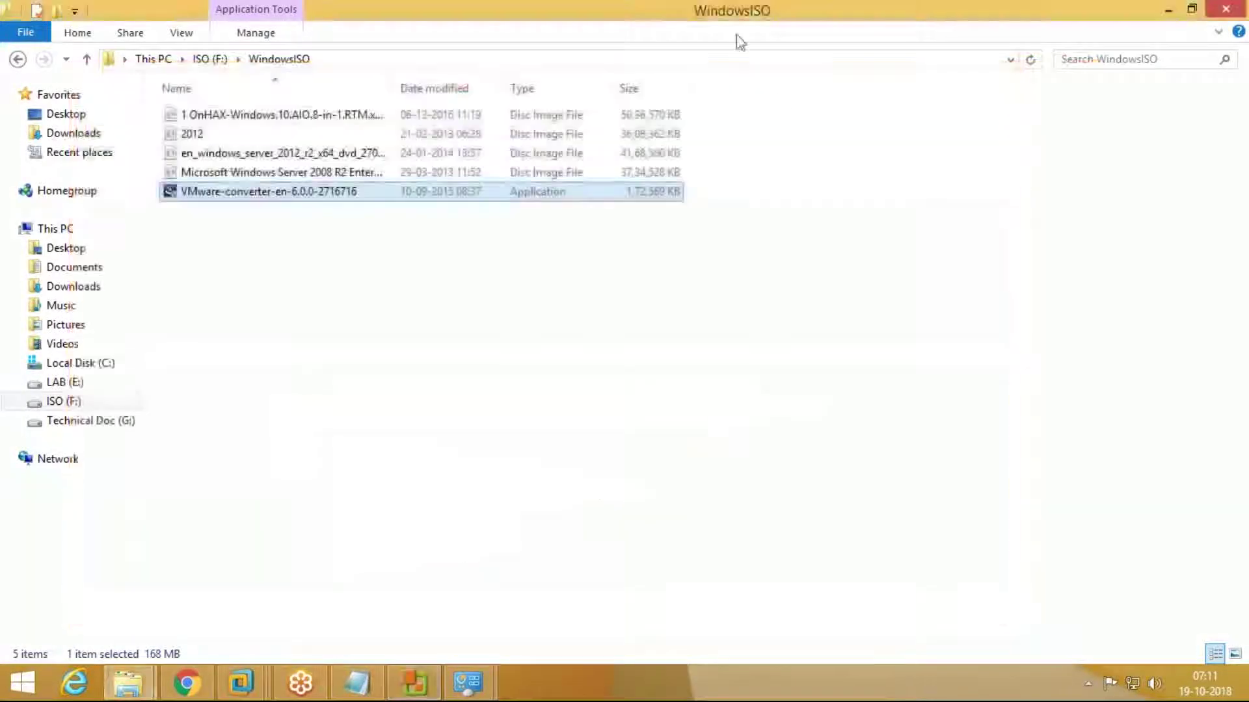
right_click(786, 9)
left_click(826, 118)
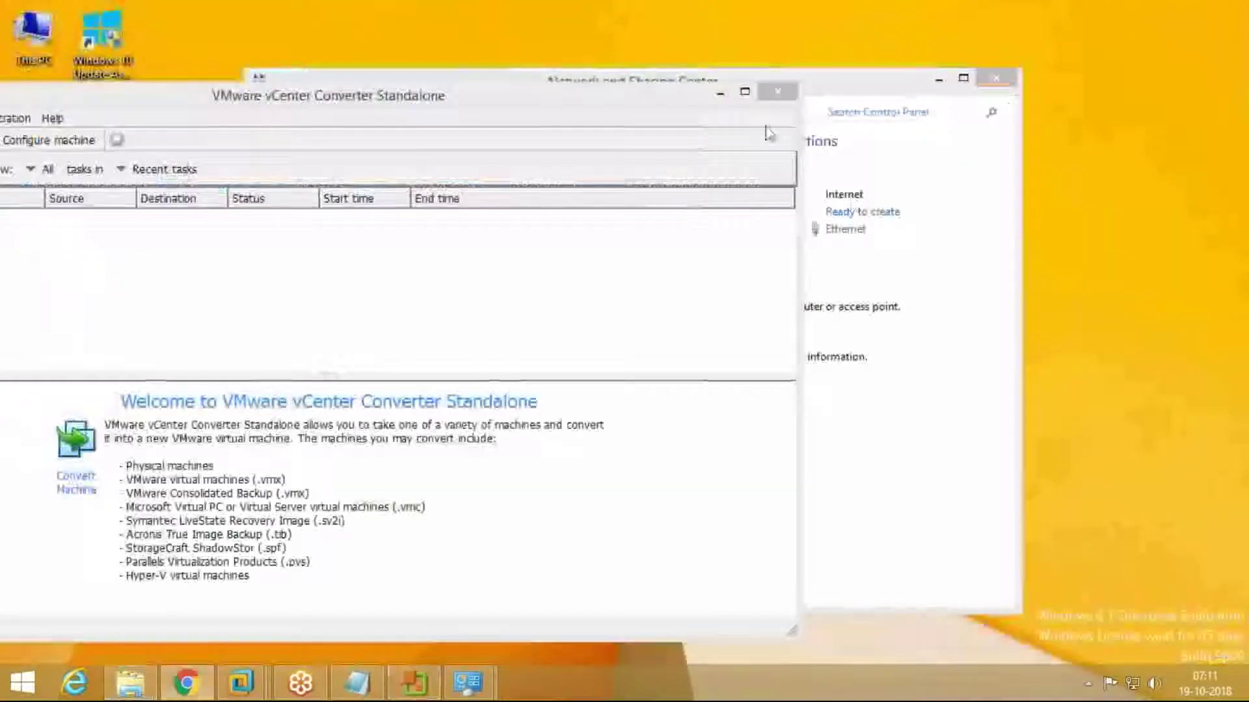
left_click(778, 95)
right_click(748, 85)
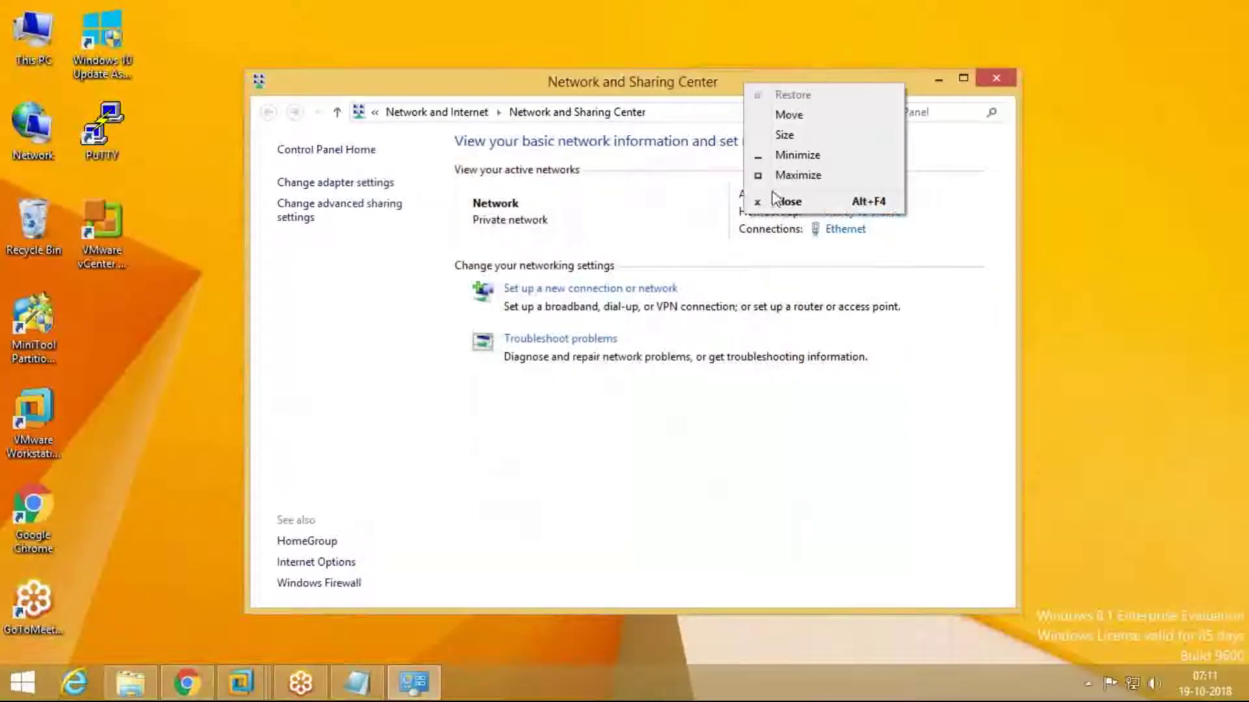
left_click(777, 201)
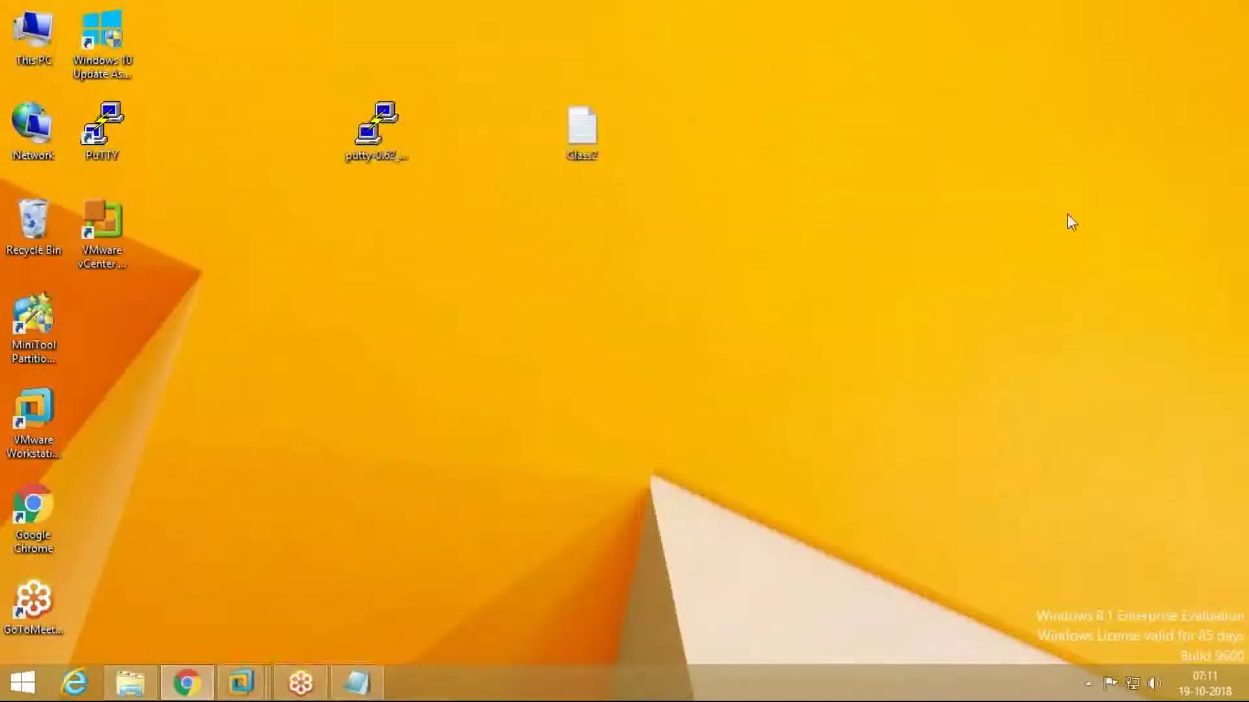
Step: Return to the Vcenter VM, refresh its desktop and minimize Network and Sharing Center
mouse_move(241, 683)
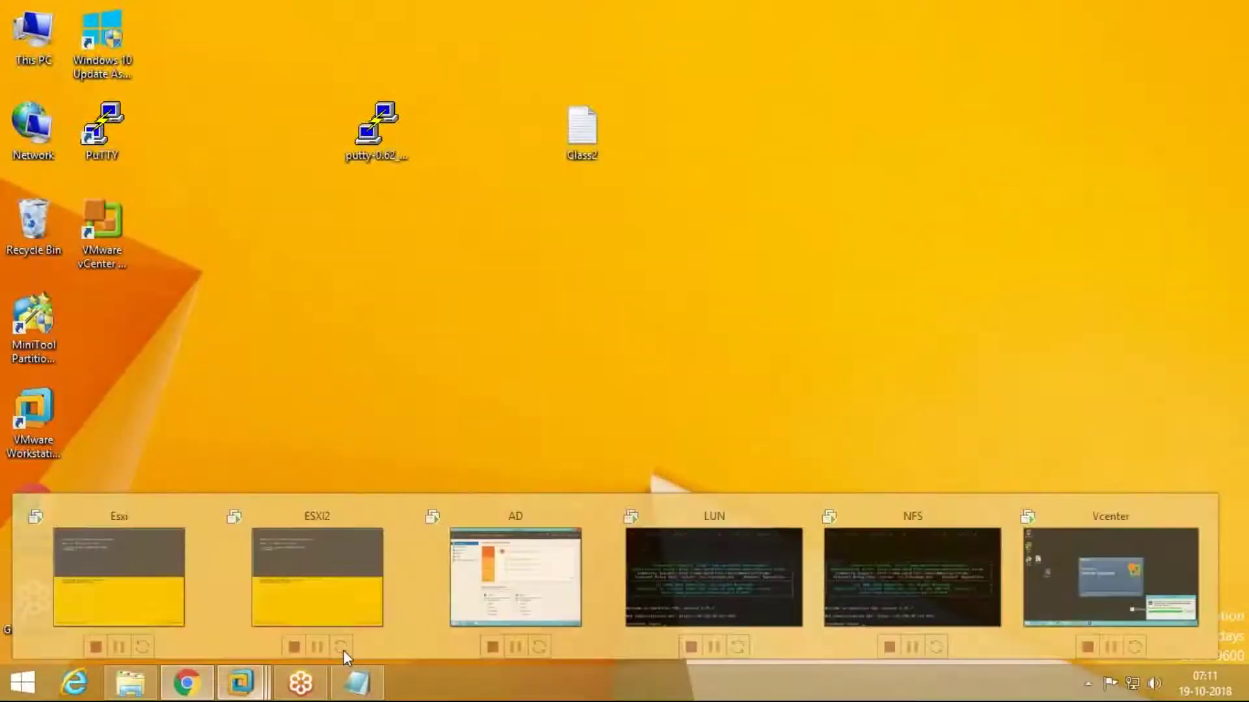
left_click(1110, 577)
right_click(402, 129)
left_click(422, 176)
left_click(415, 689)
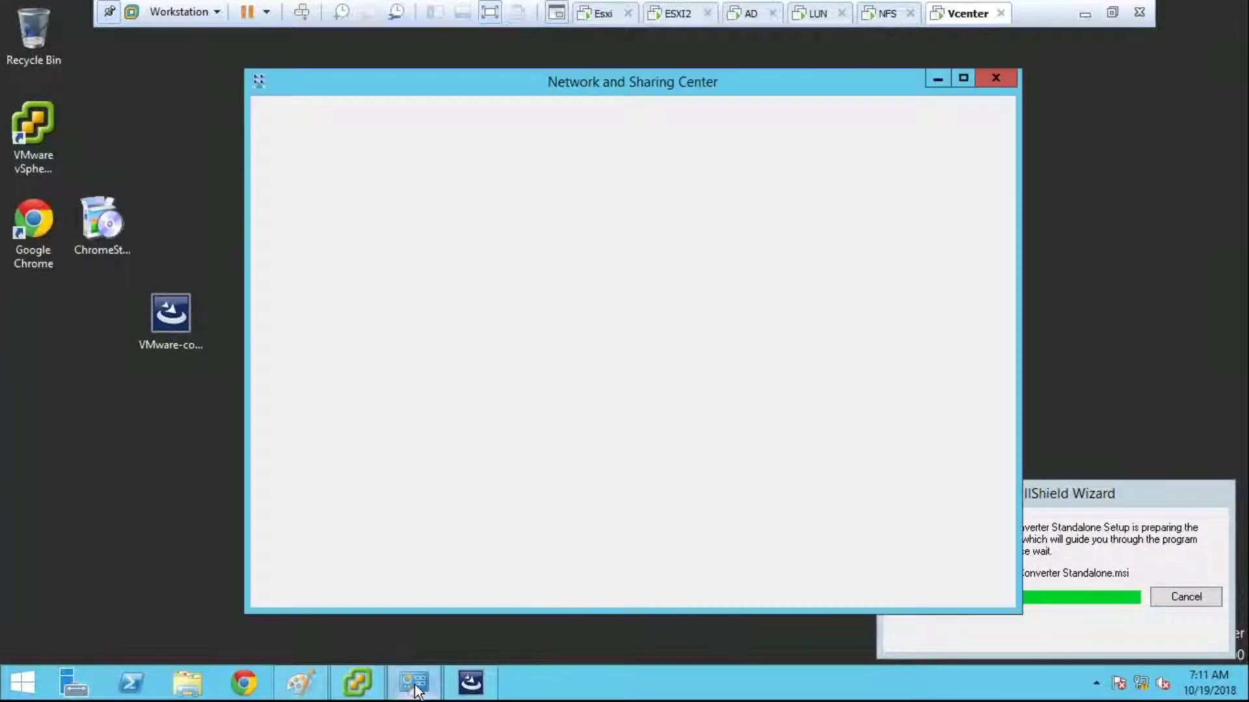
left_click(1007, 81)
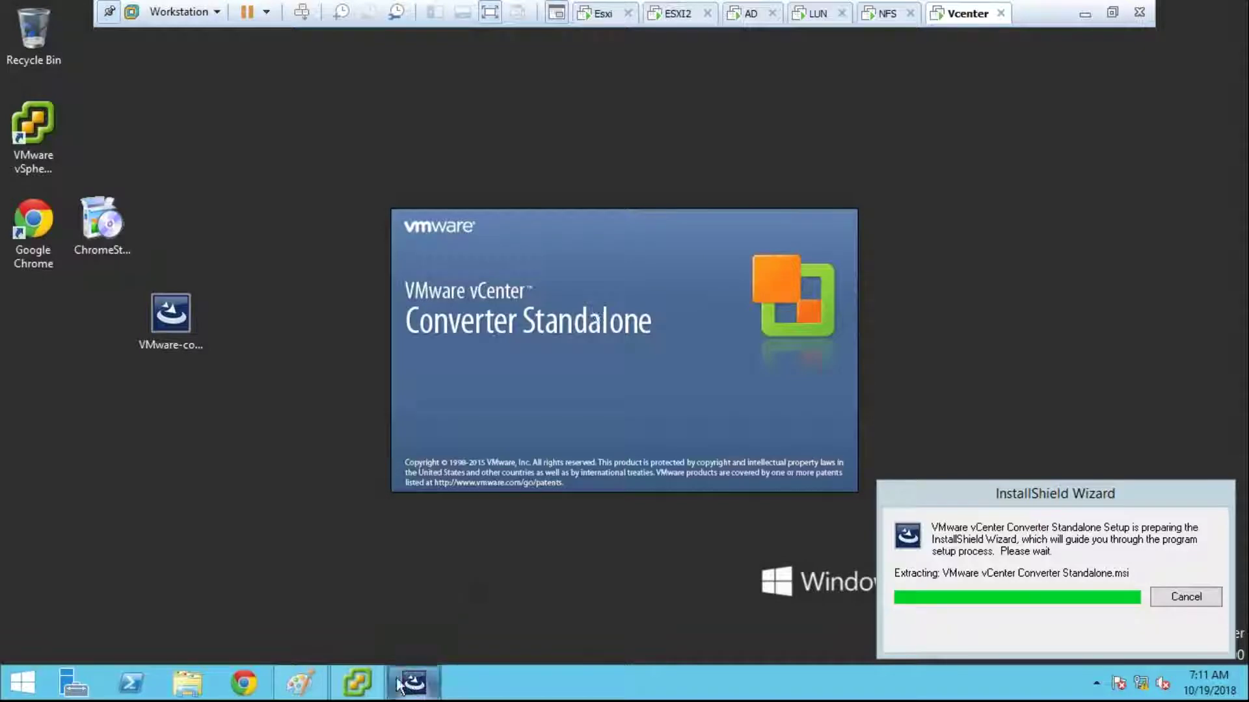
Step: Accept the license, keep default destination folder and setup type, and start installing Converter Standalone
mouse_move(382, 687)
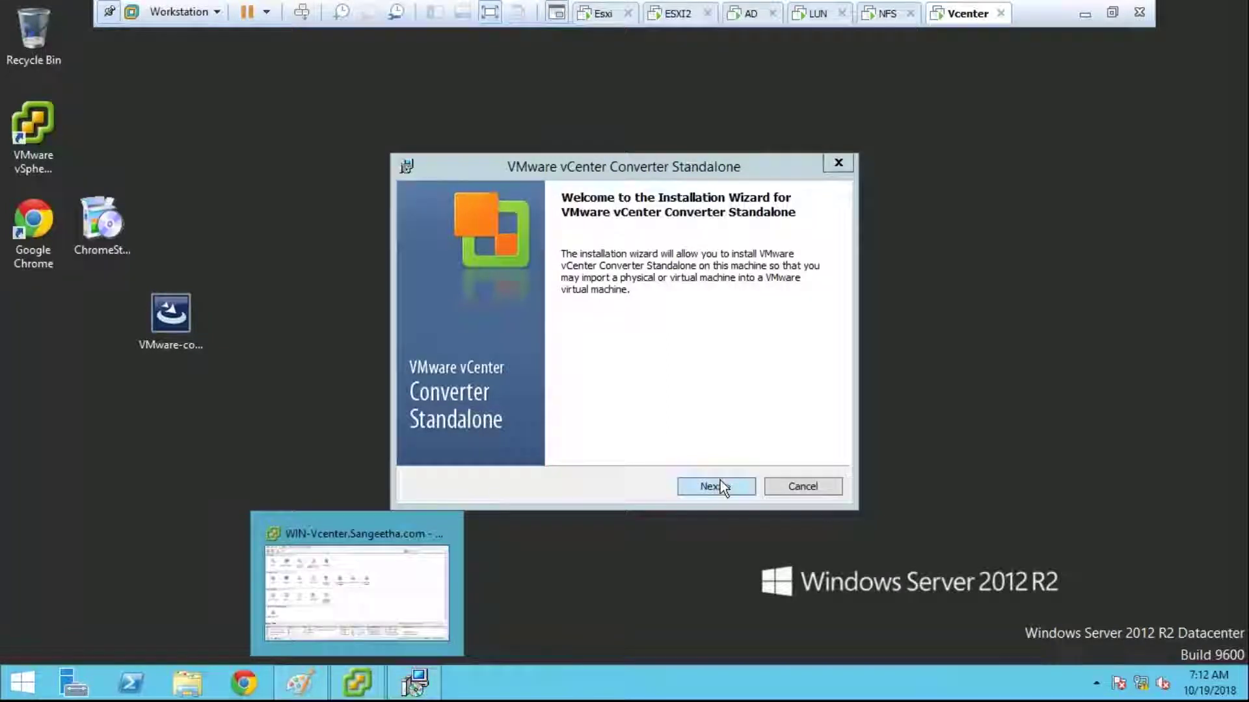
left_click(720, 480)
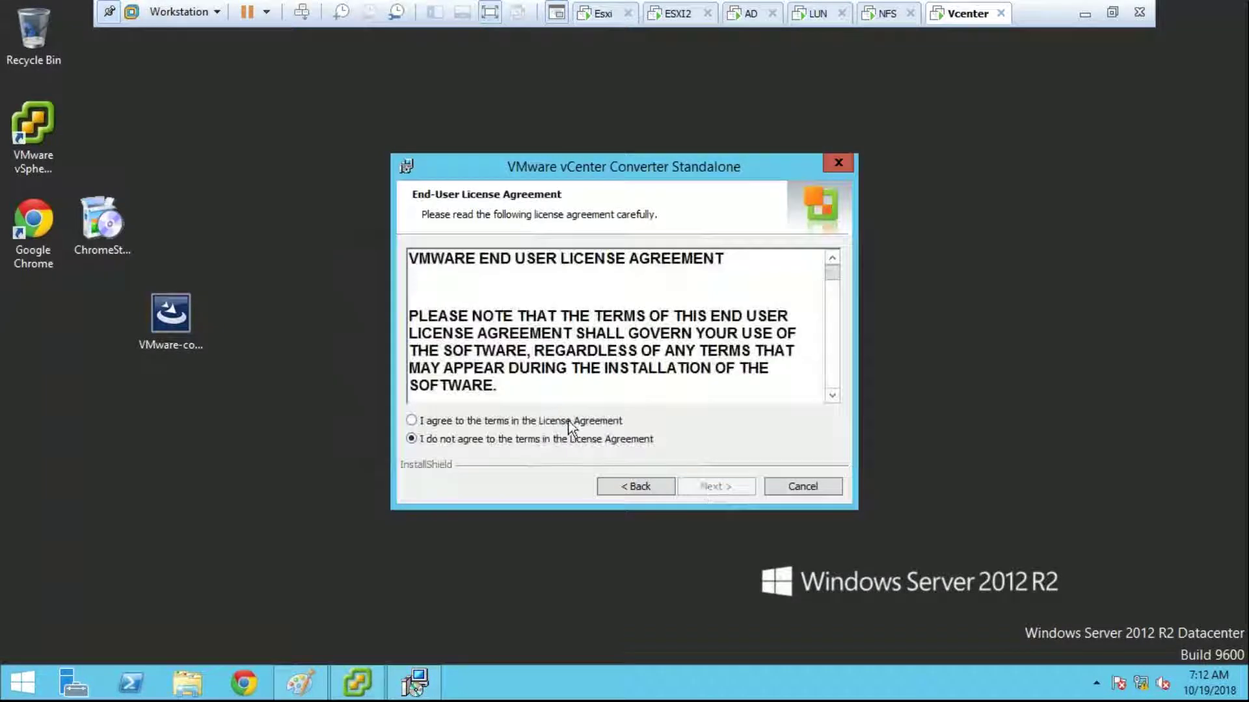
left_click(569, 422)
left_click(714, 484)
left_click(714, 485)
left_click(714, 485)
left_click(715, 486)
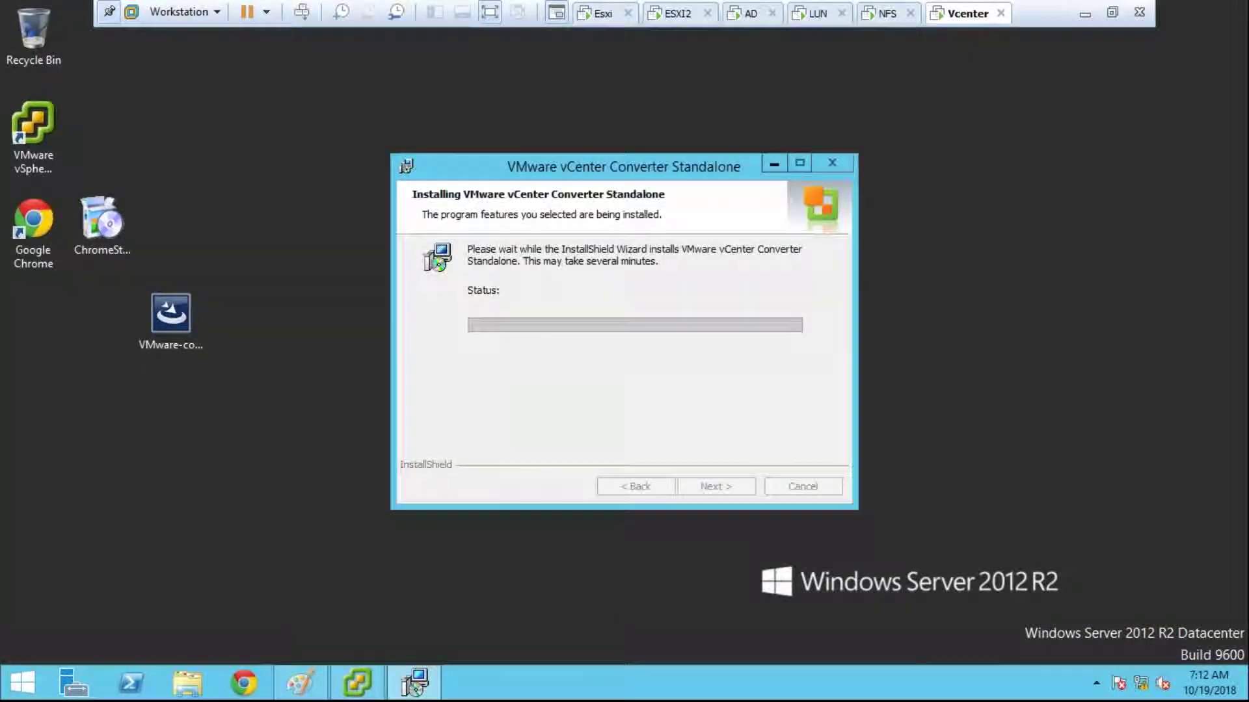
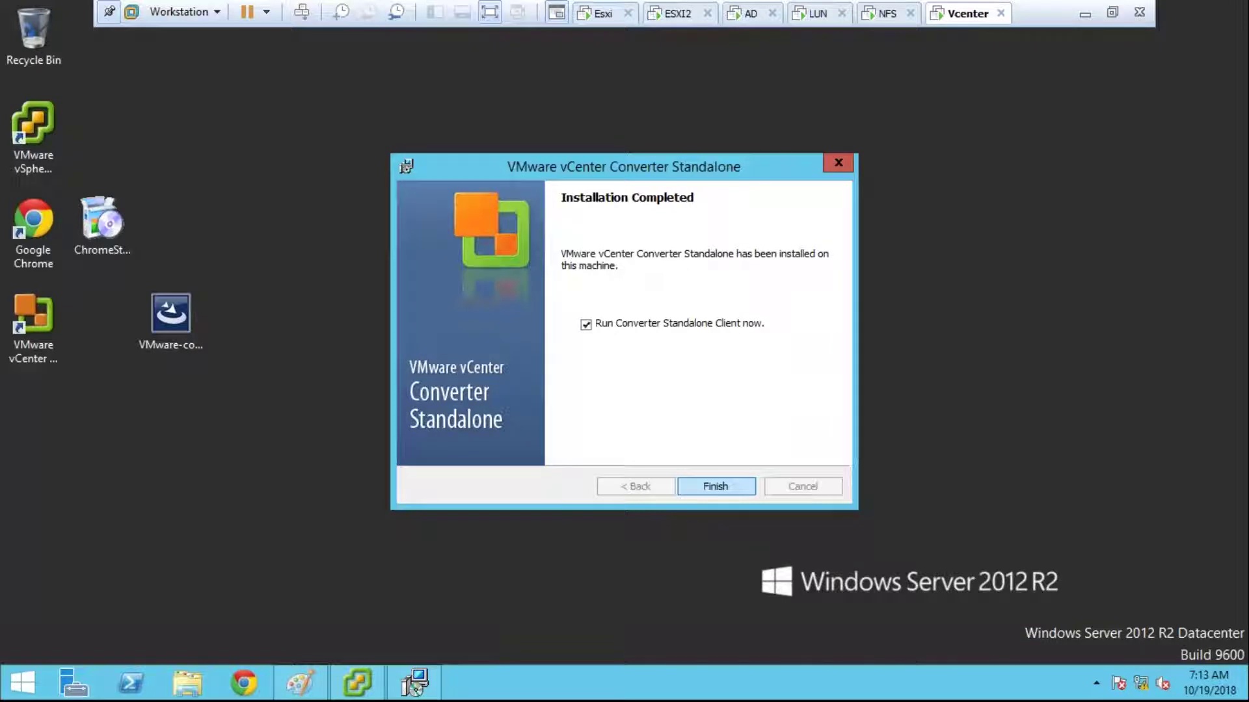
Step: Finish the Converter Standalone install, launch the client and start a new machine conversion
left_click(715, 486)
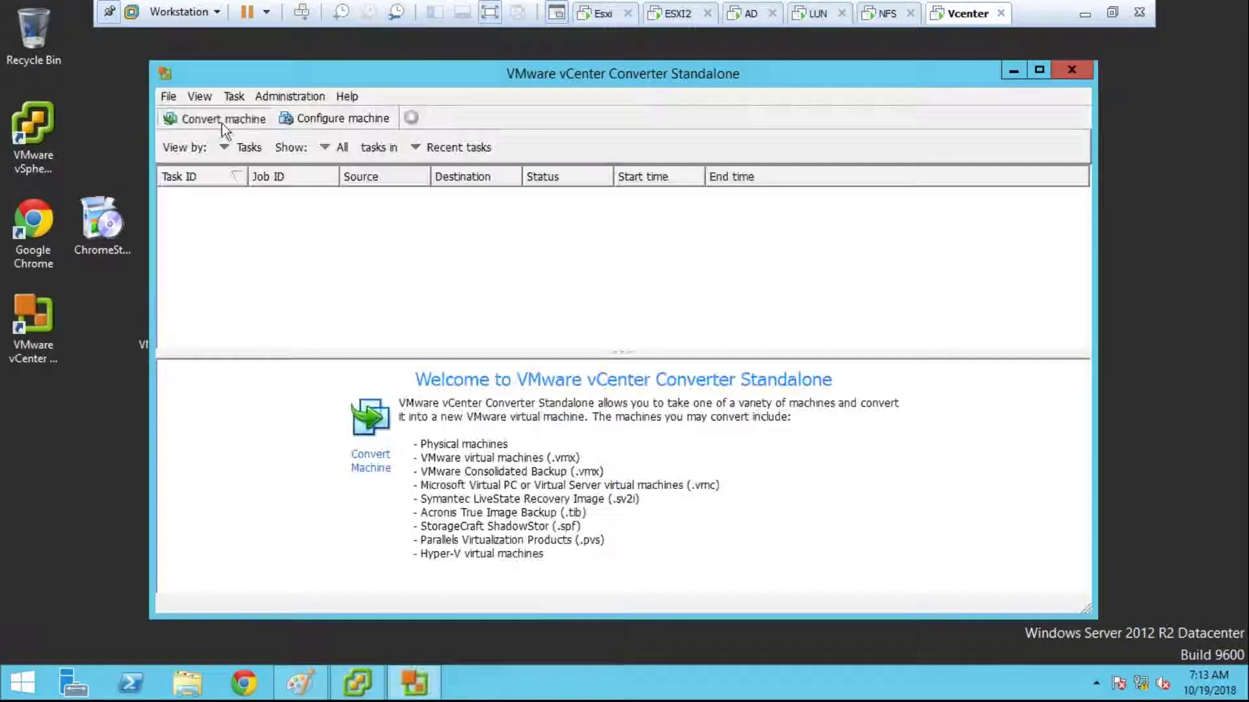
left_click(218, 120)
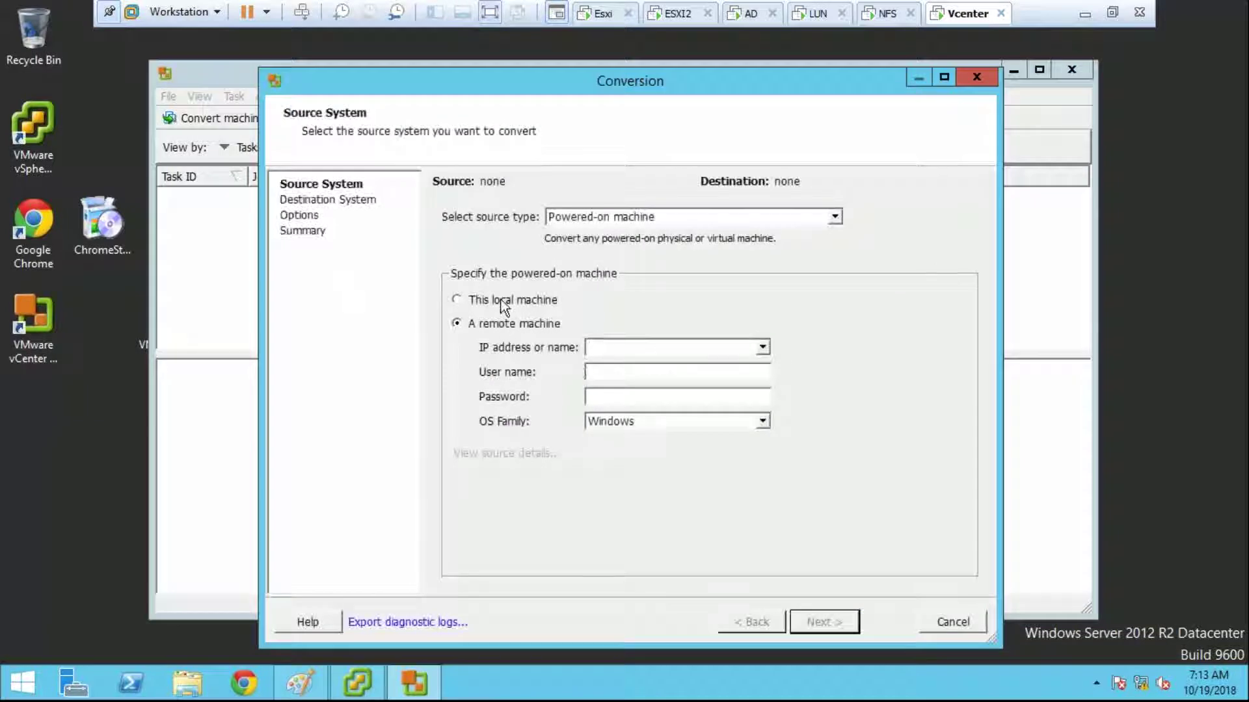
Step: Convert this local machine, targeting destination server 10.210.10.113 as user administrator
left_click(502, 301)
left_click(825, 622)
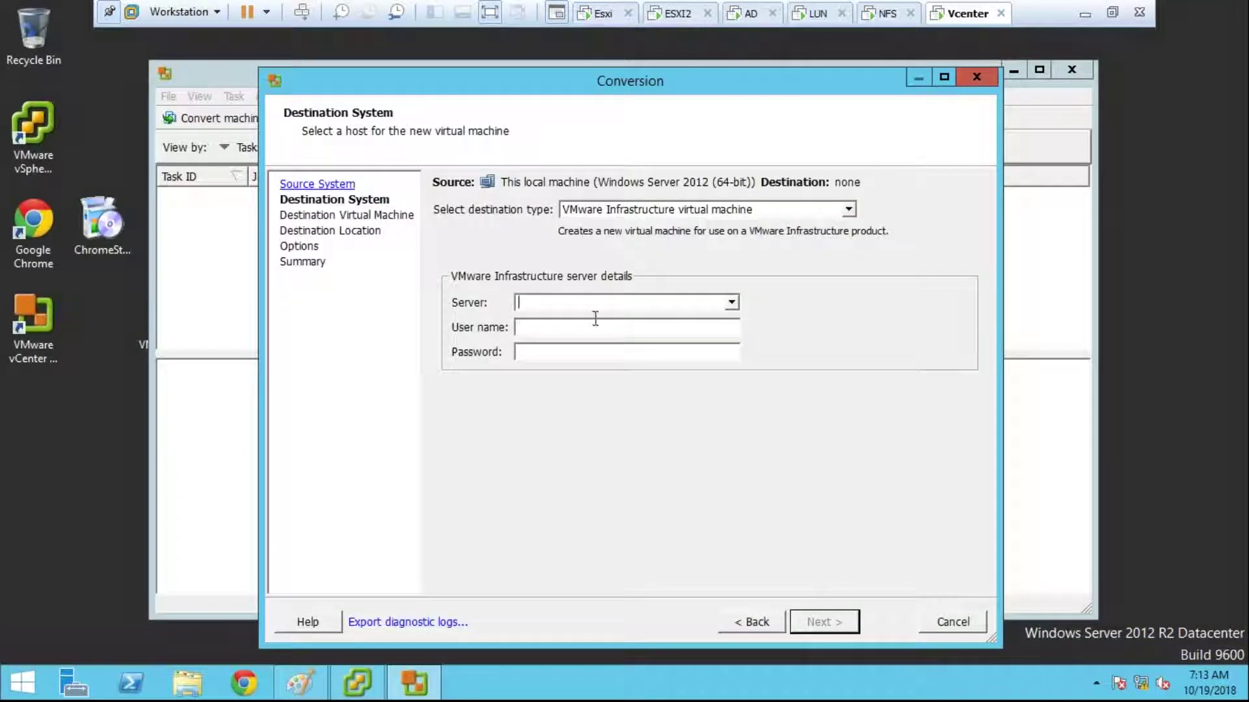
type("10.210.10.")
type("10")
type("adm")
type("inistrato")
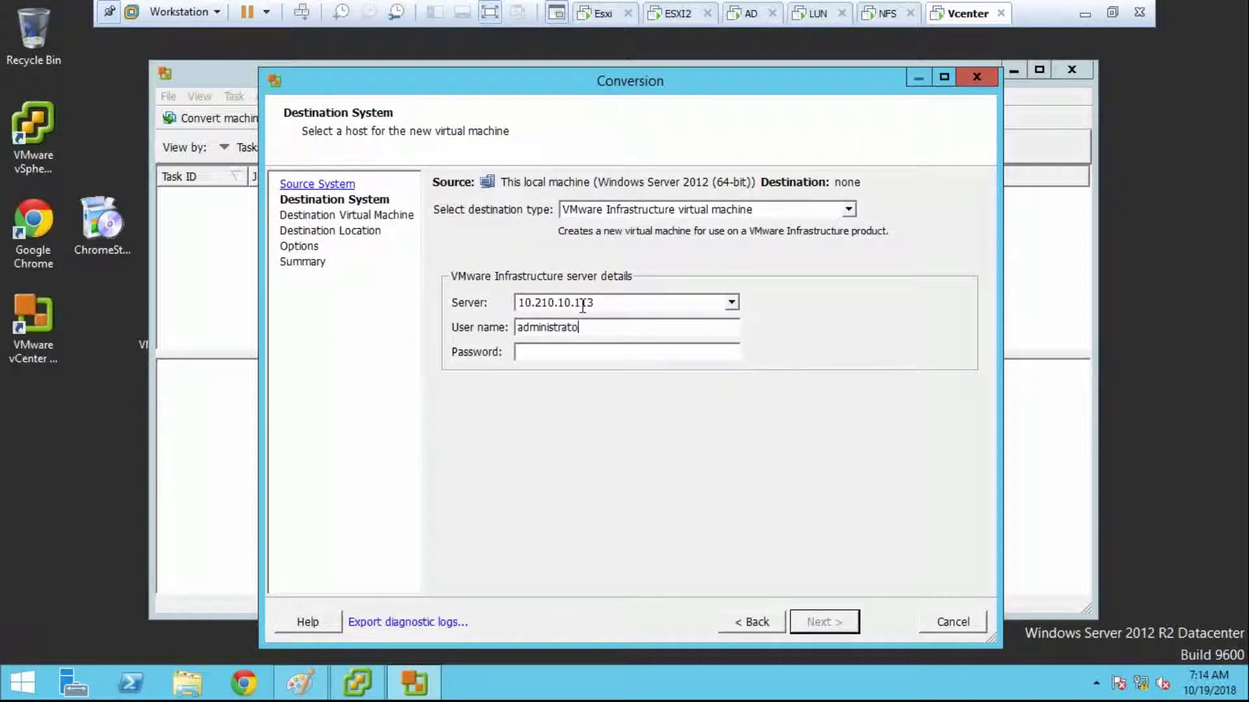
Step: Enter the administrator password, submit the login and ignore the certificate warning
key("Tab")
type("*****")
key("BackSpace")
key("BackSpace")
key("BackSpace")
key("BackSpace")
key("BackSpace")
type("****")
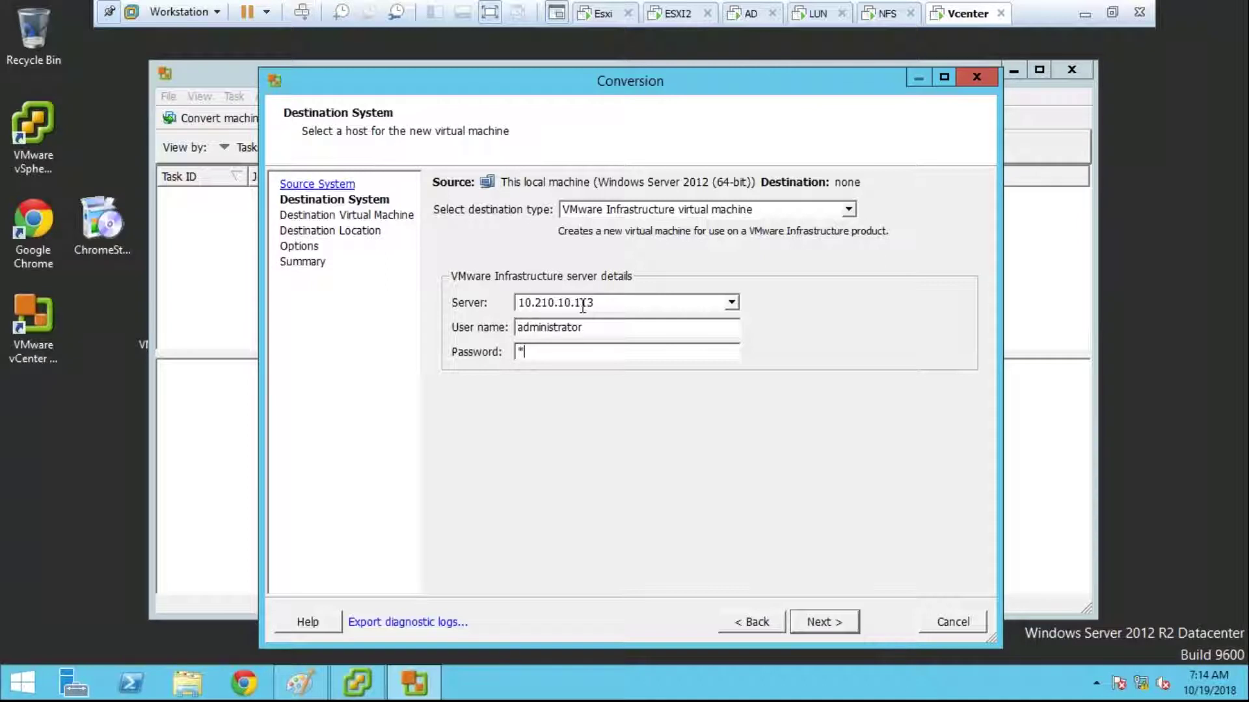
type("****")
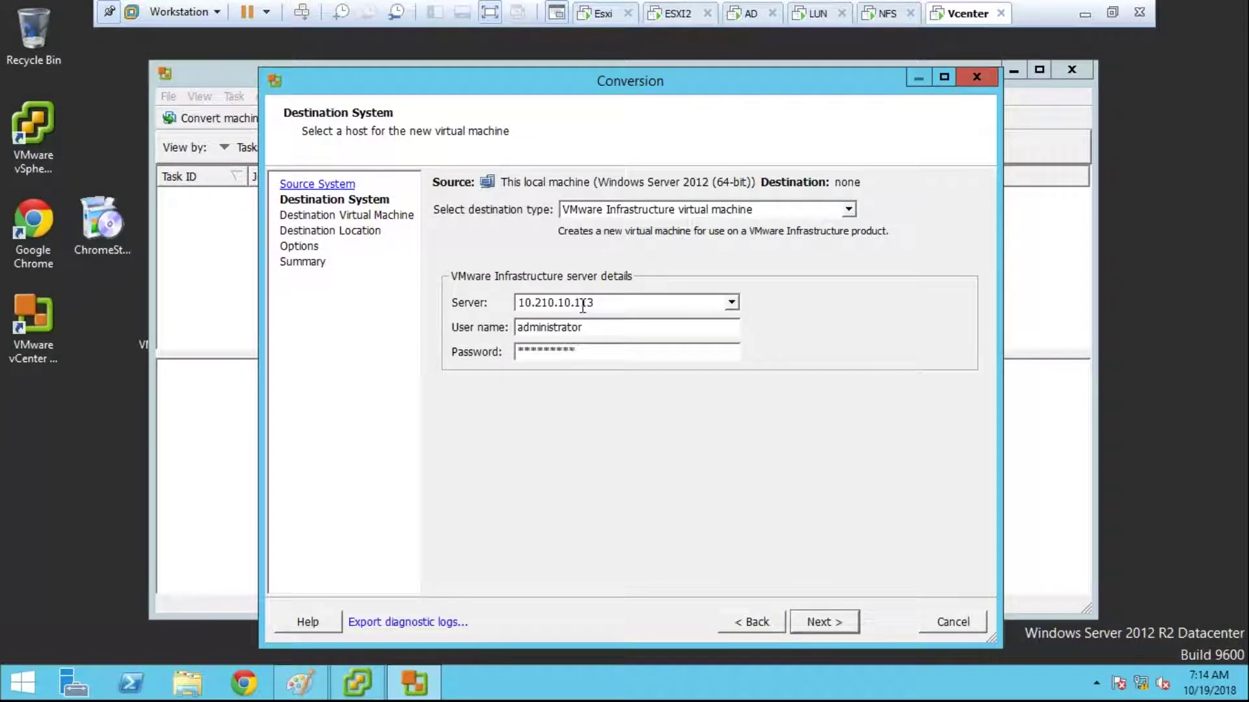
left_click(839, 620)
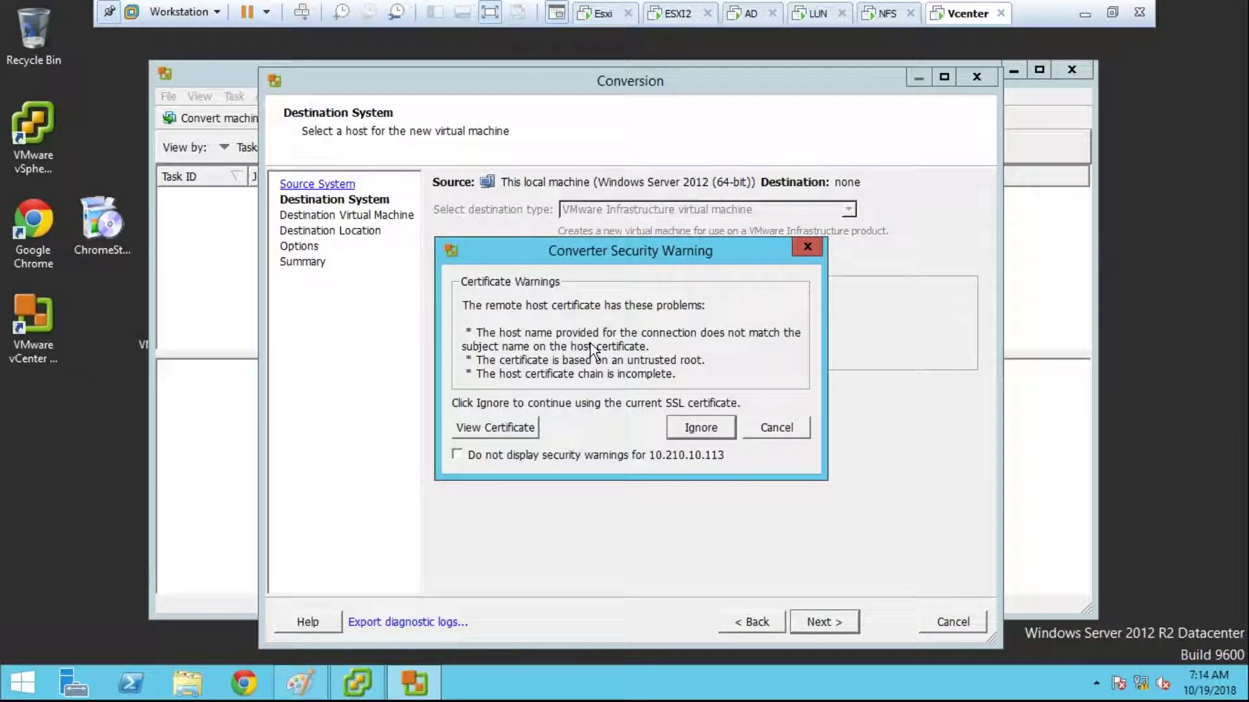
left_click(685, 432)
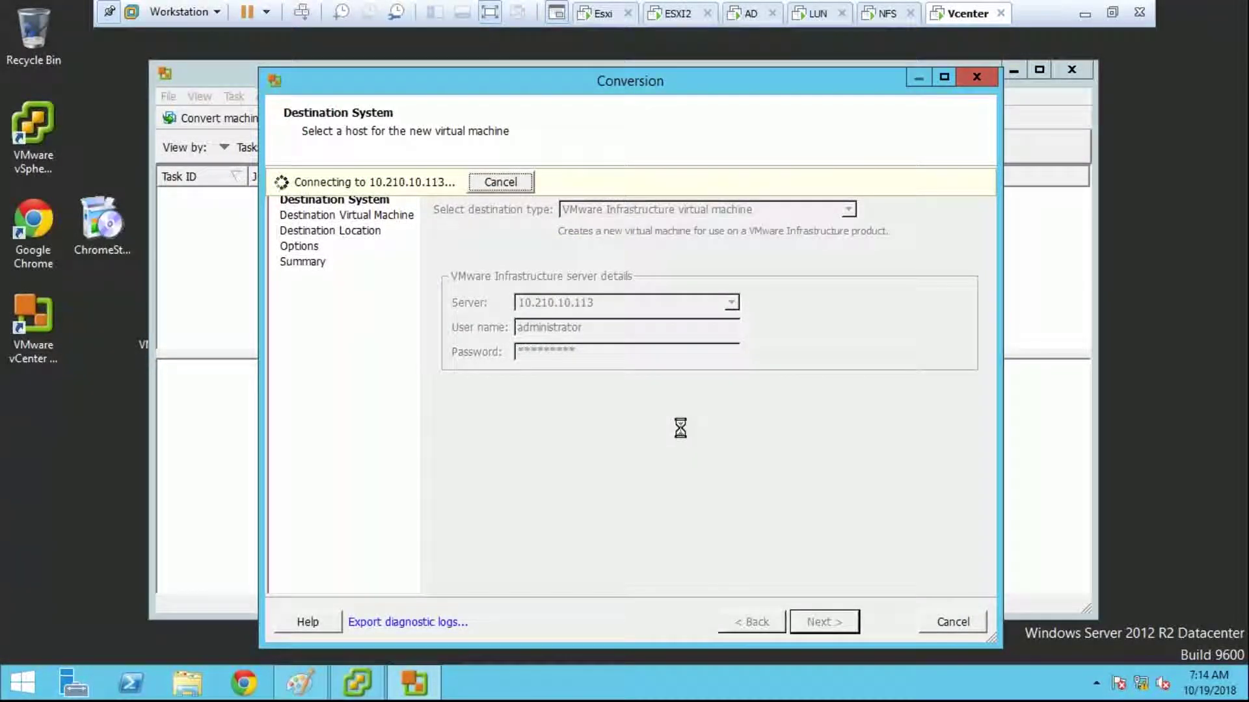
left_click_drag(604, 351, 485, 351)
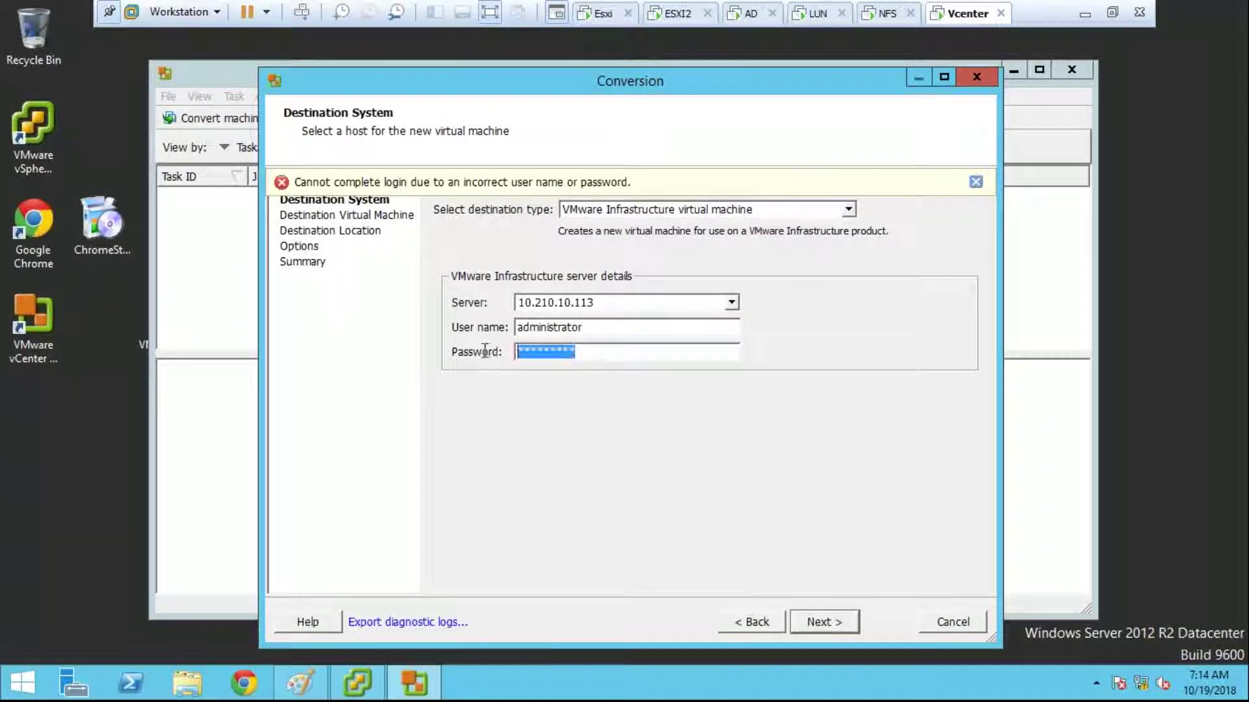
Step: Retype the password and user name 'administrator', then retry the login
type("******")
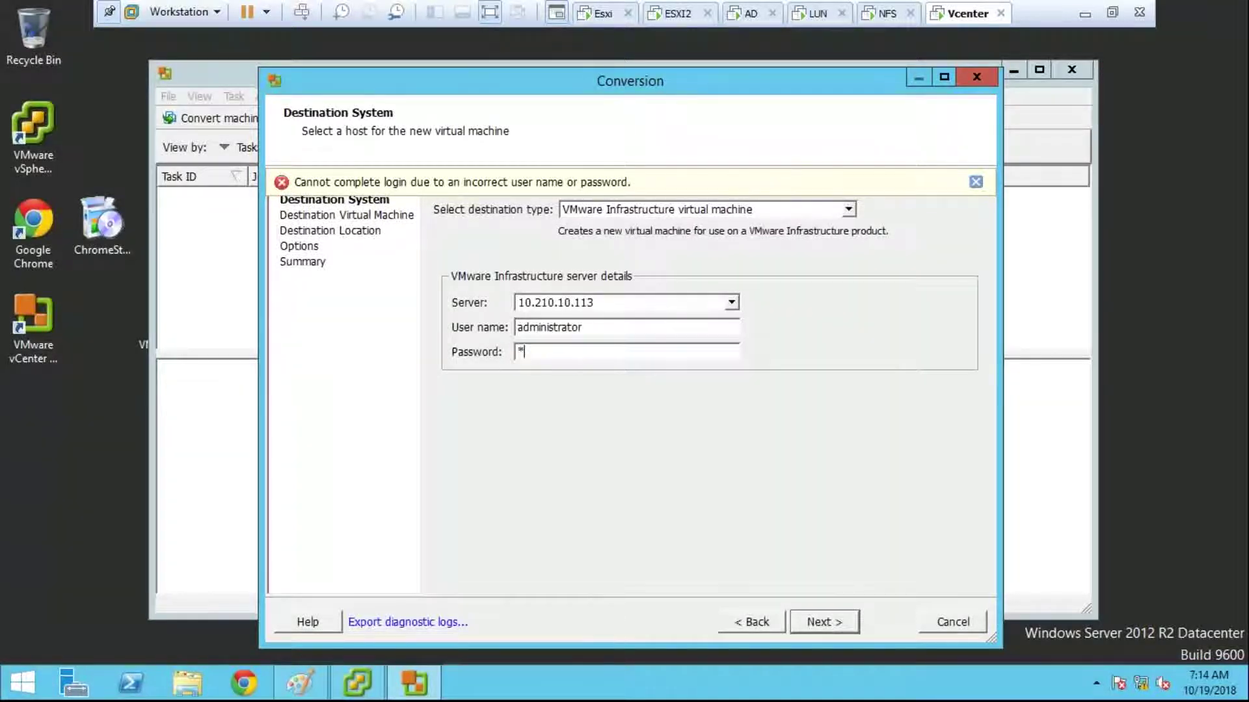
type("**")
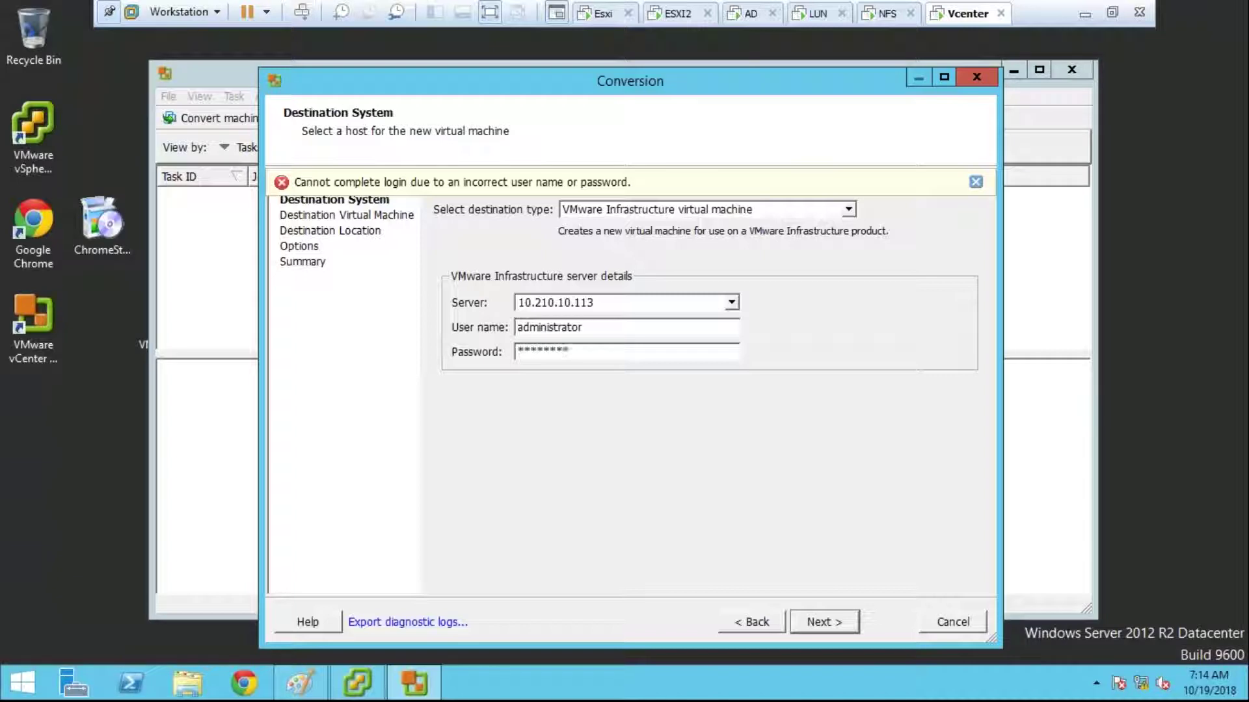
double_click(563, 332)
type("administrator")
key("Return")
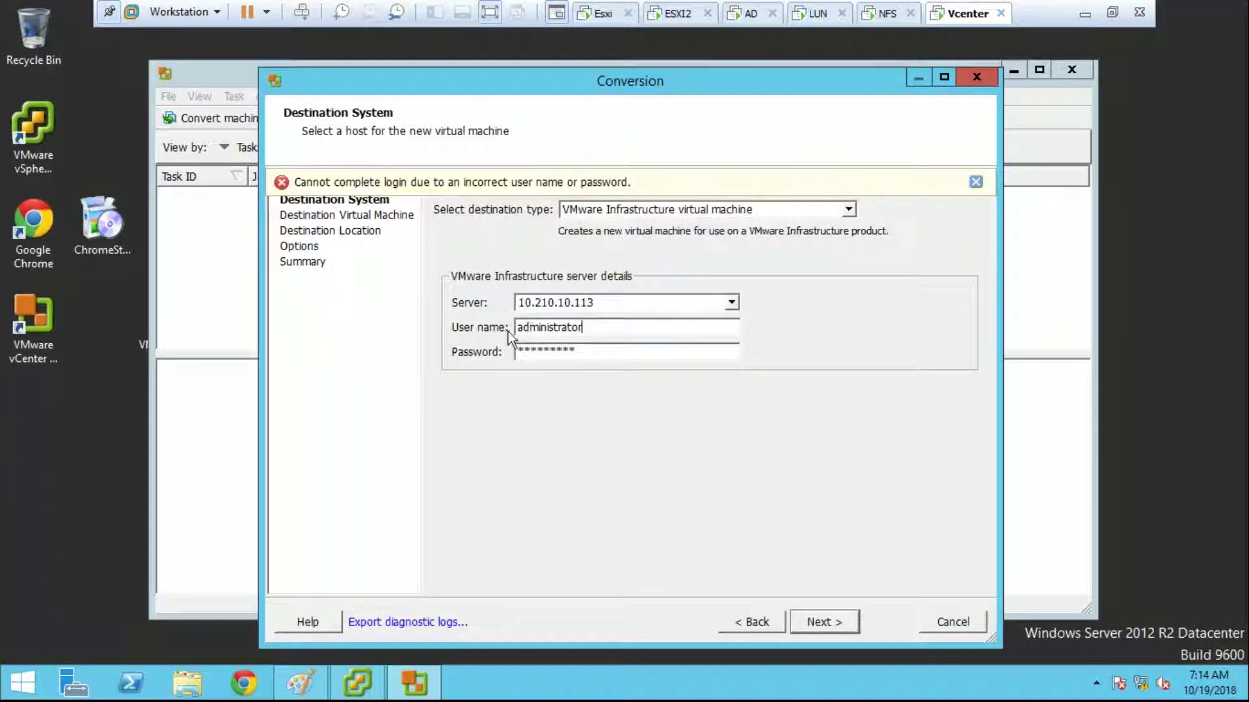
Step: Retry the login with a domain-prefixed administrator user name
key("Home")
type("sa")
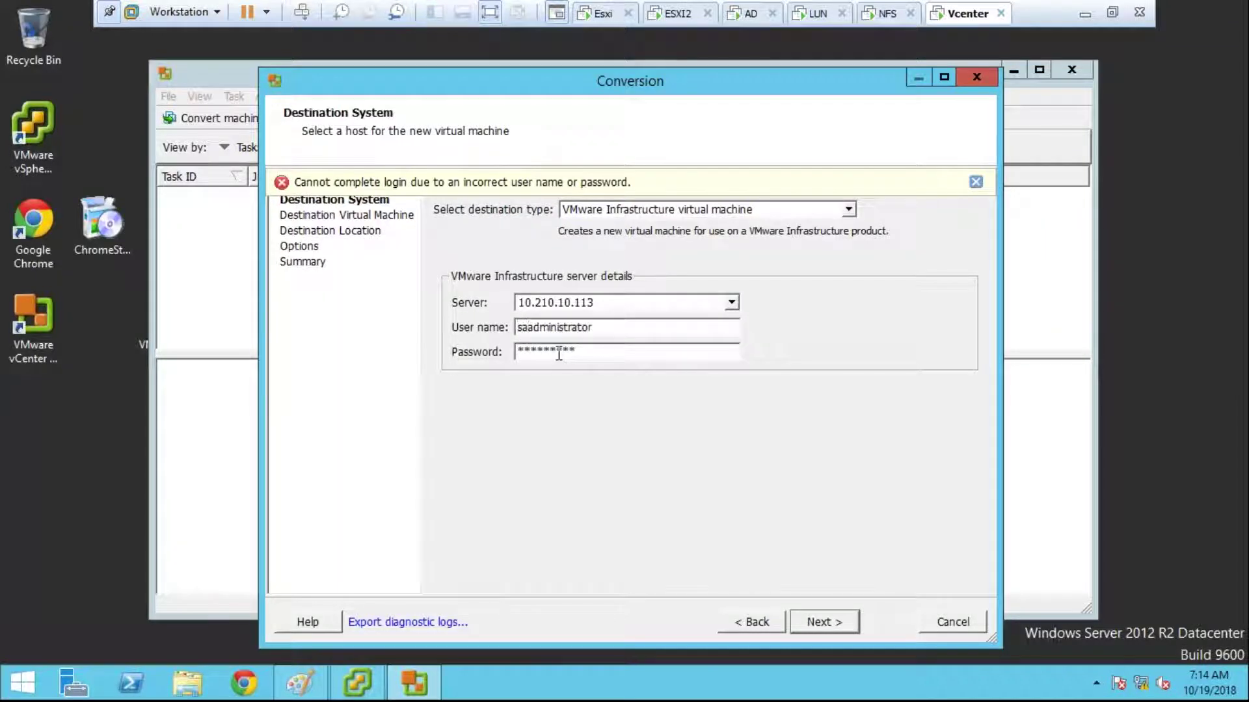
type("ngeetha")
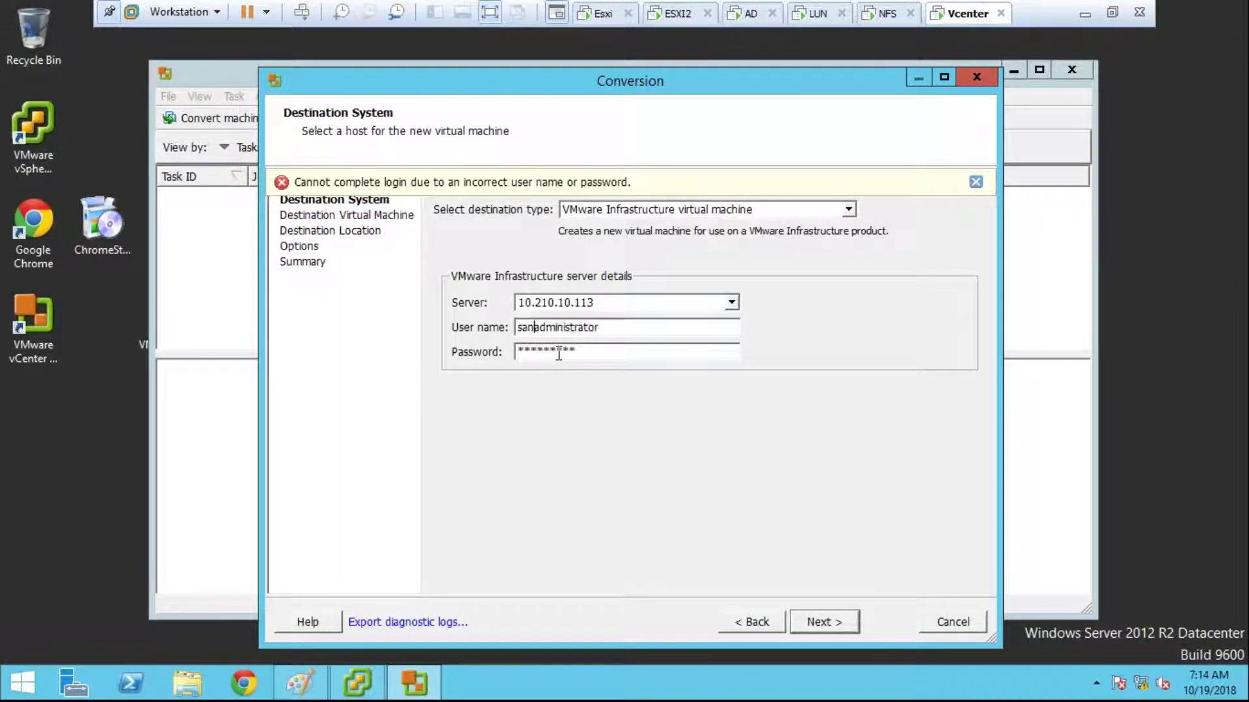
type(".com\\")
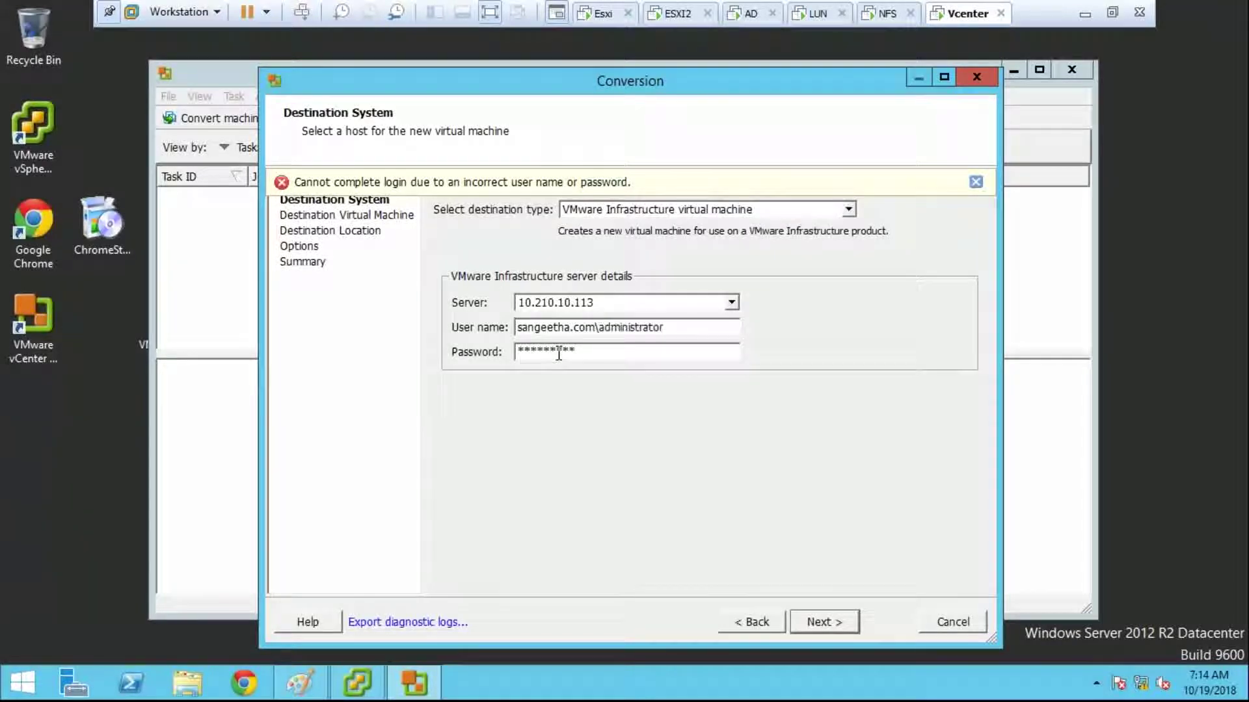
key("Return")
left_click(21, 685)
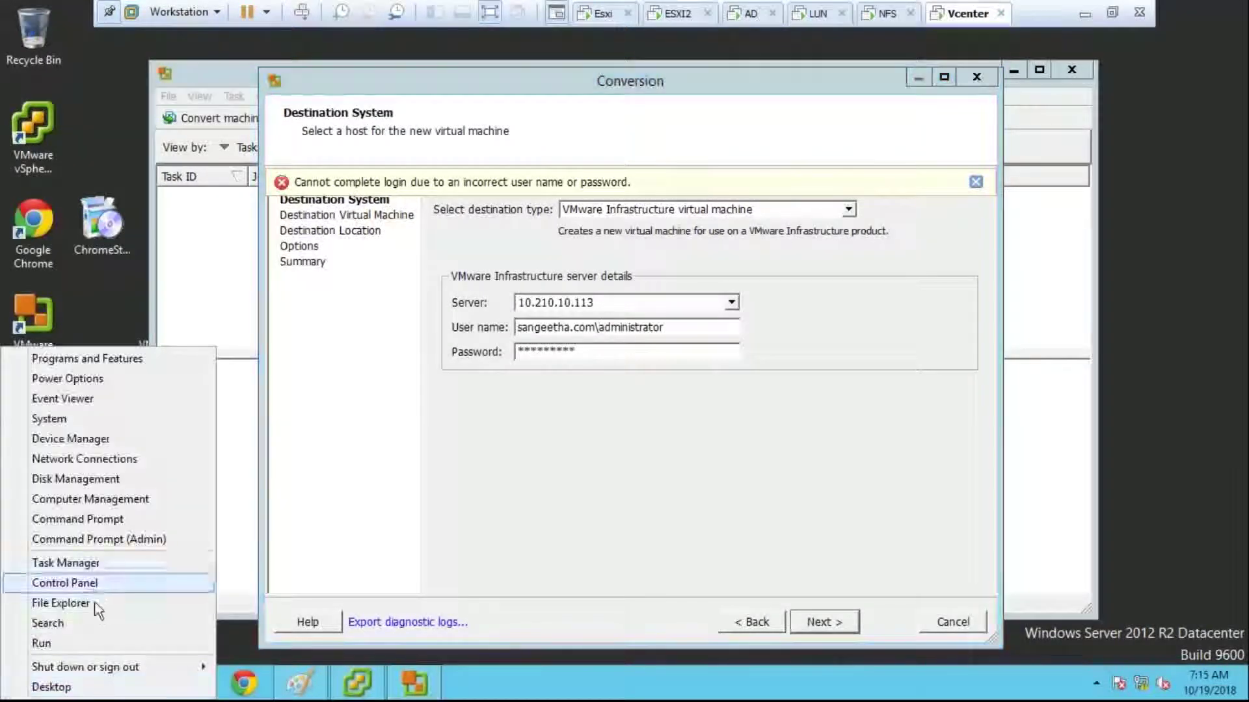
mouse_move(115, 664)
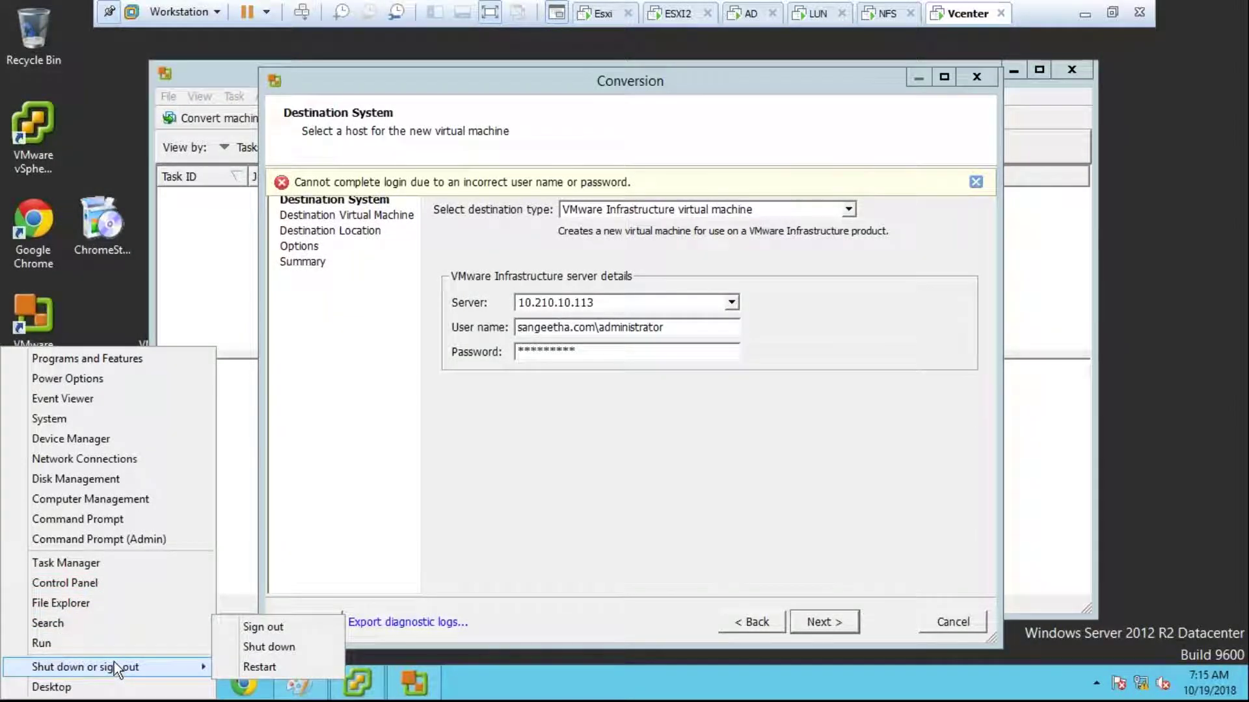
left_click(368, 506)
Step: Retry with plain 'administrator' and a newly entered password
left_click_drag(667, 327, 475, 356)
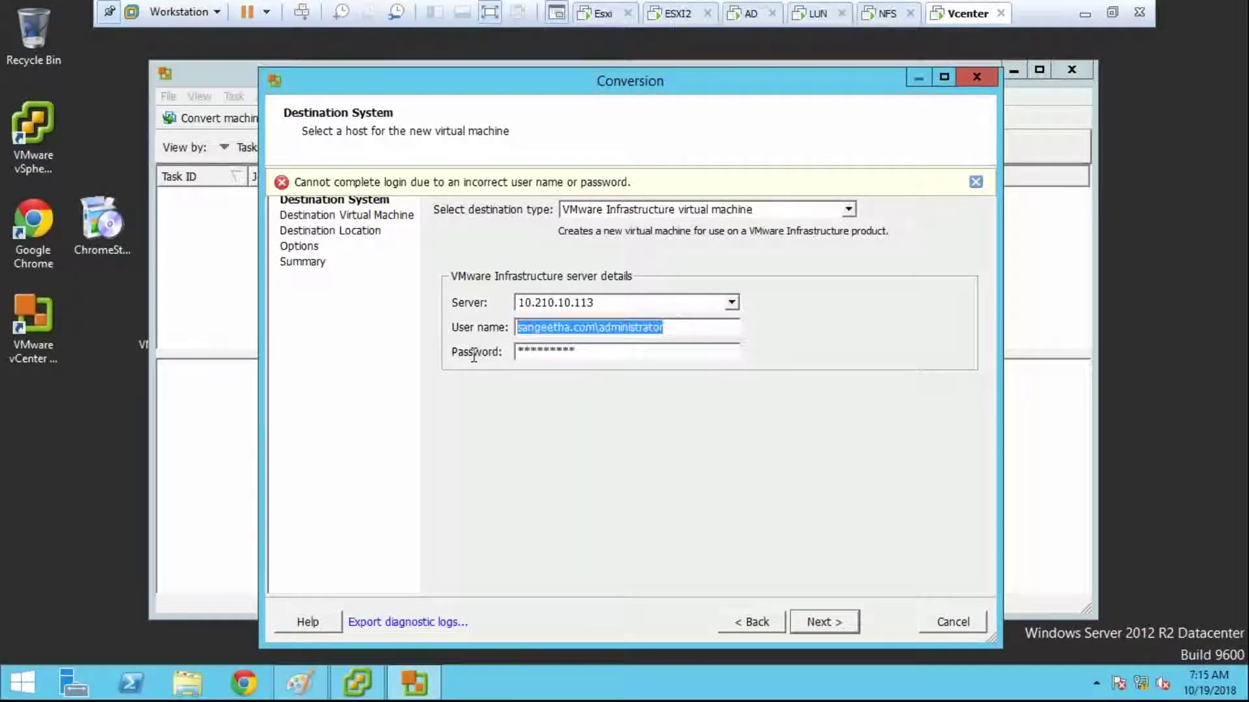
type("administrator")
key("Tab")
type("********")
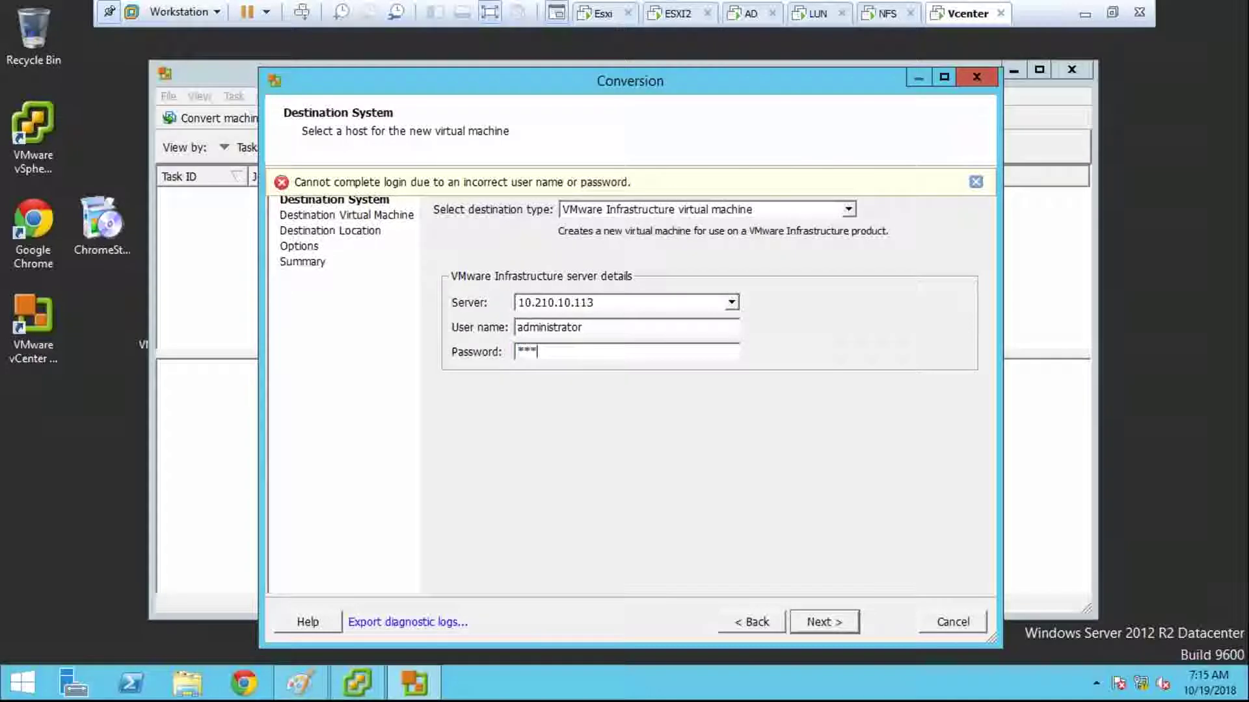
key("Return")
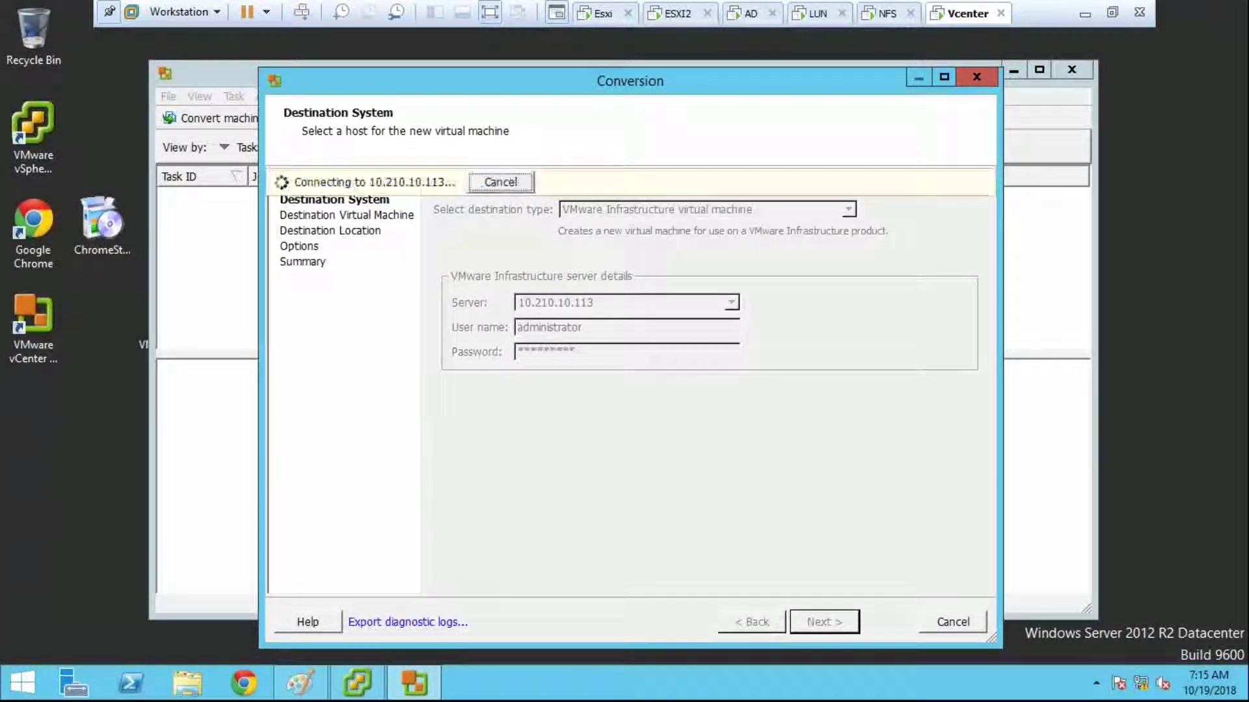
right_click(23, 683)
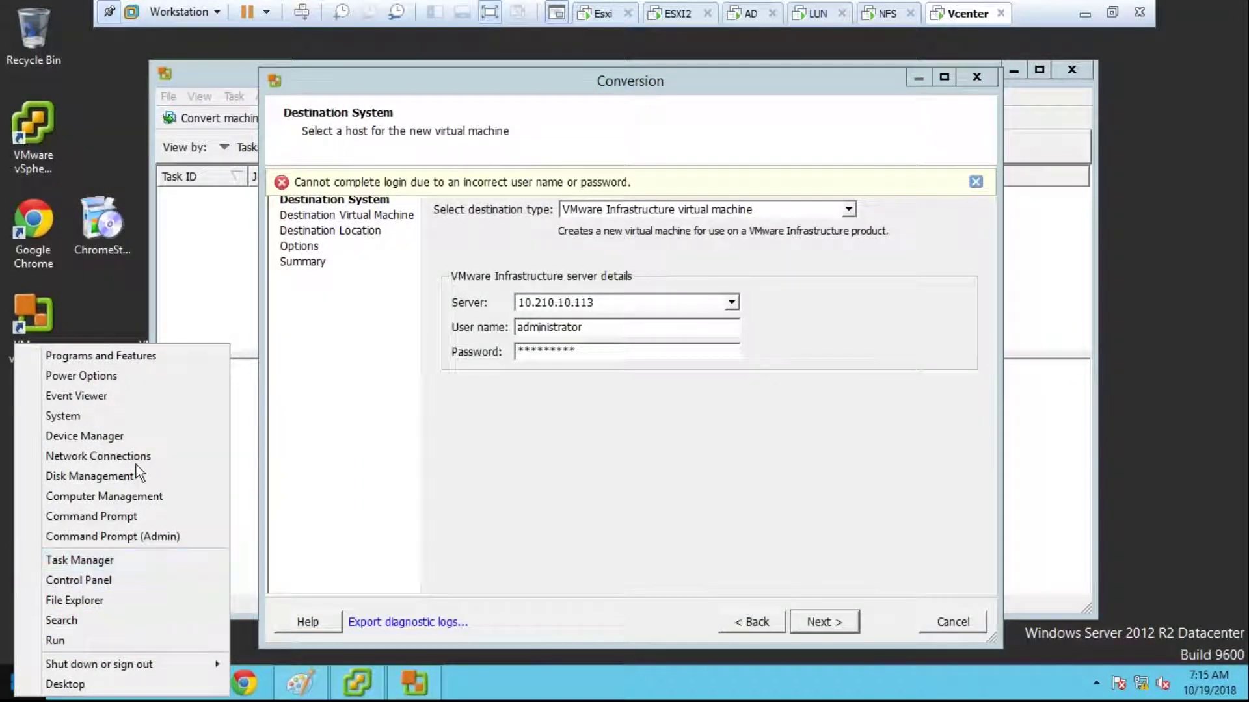
Step: In Computer Management's Local Users and Groups, choose Set Password for Administrator
left_click(135, 484)
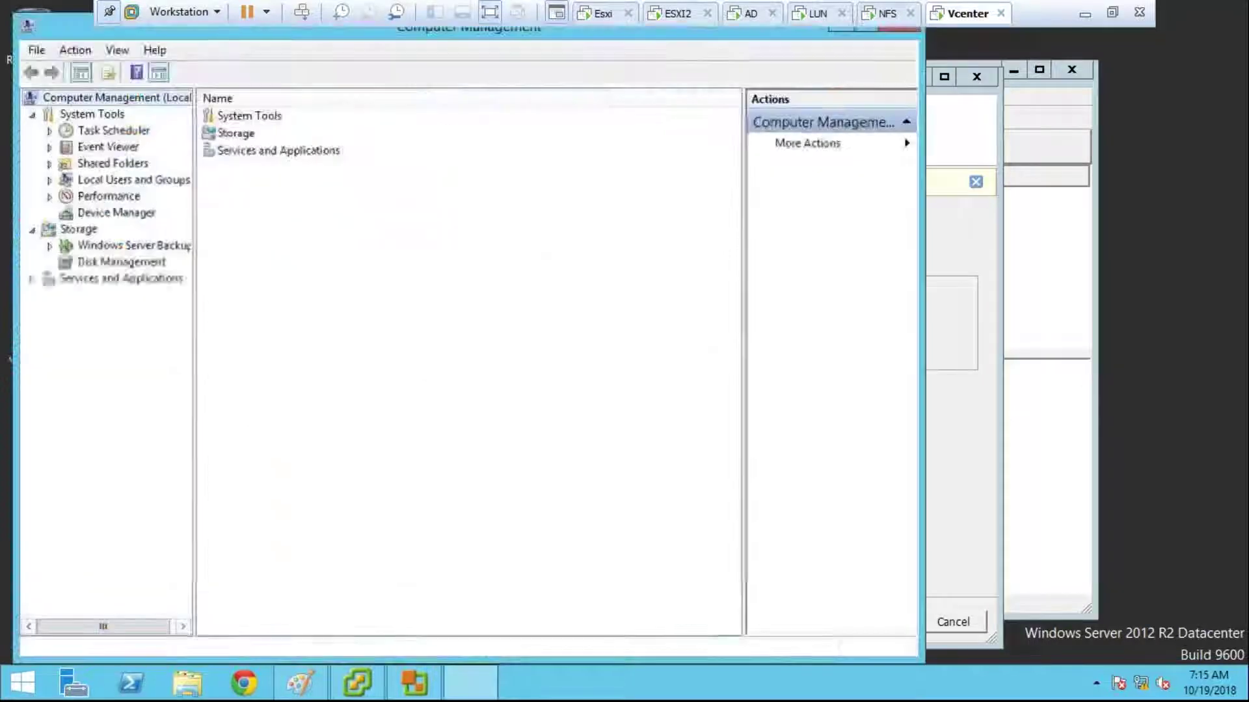
left_click(97, 181)
double_click(244, 118)
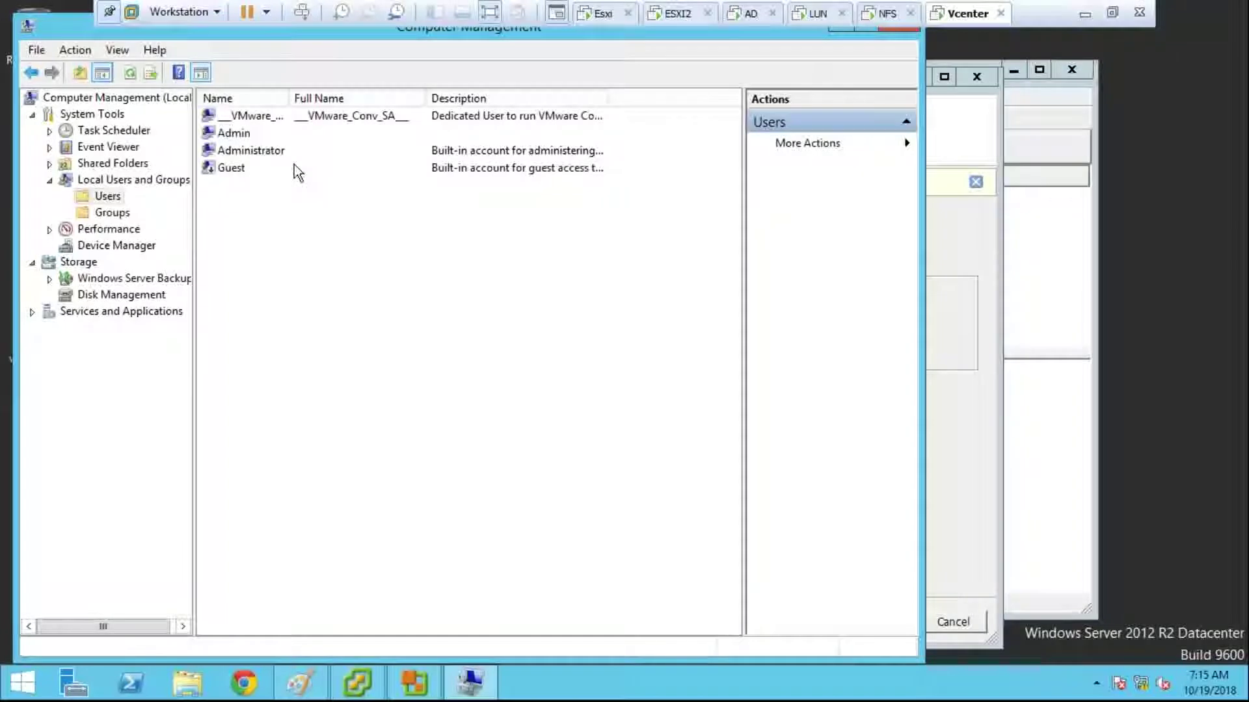
right_click(291, 151)
left_click(351, 167)
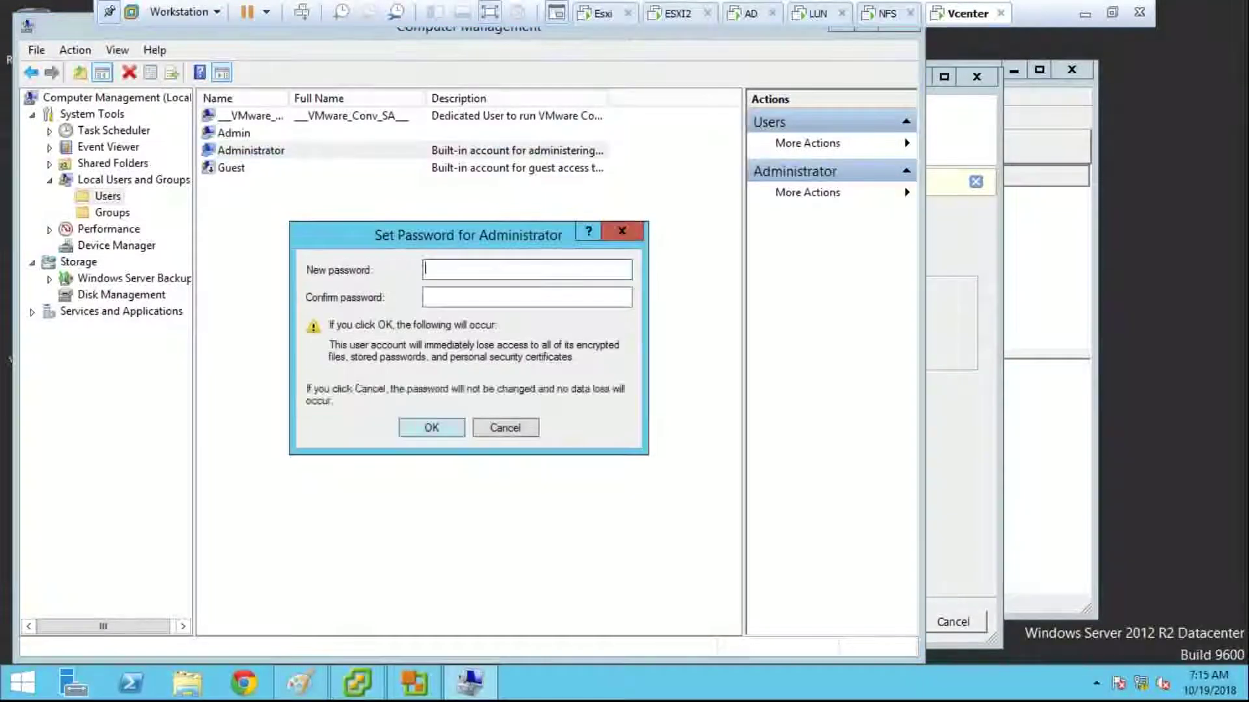
Step: Enter and confirm the new Administrator password, close Computer Management, and retry the Converter login
type("P")
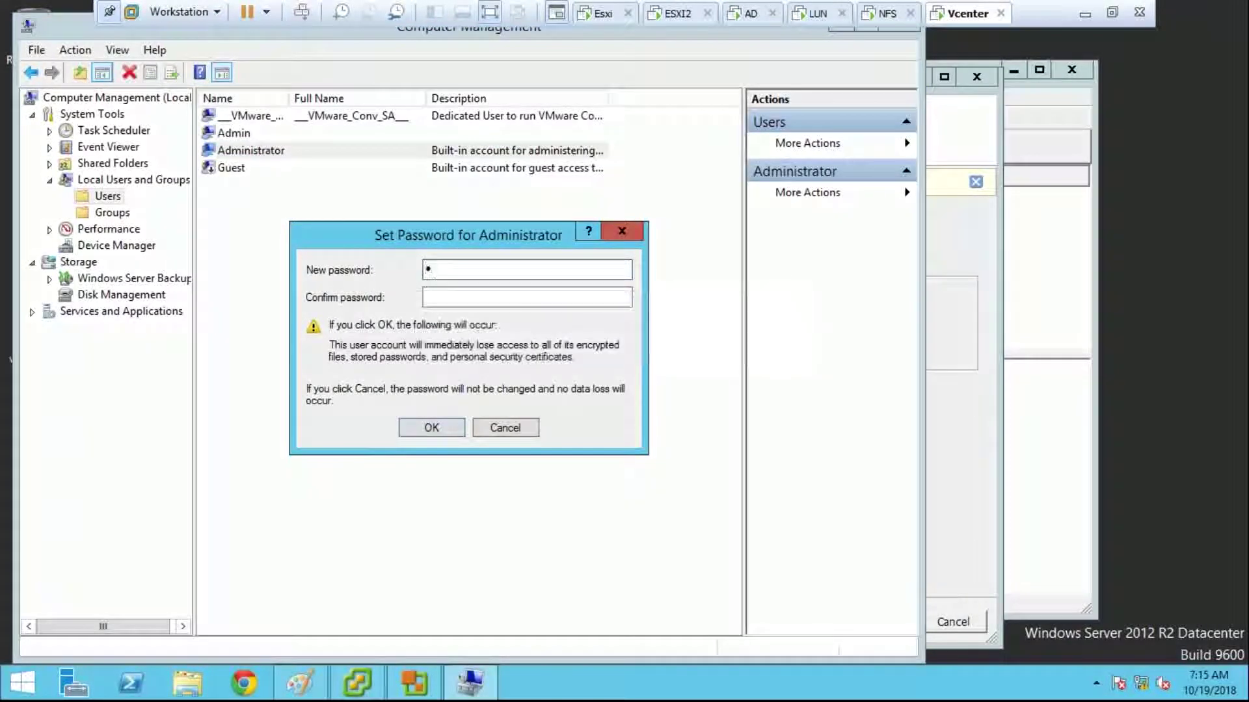
type("assword1")
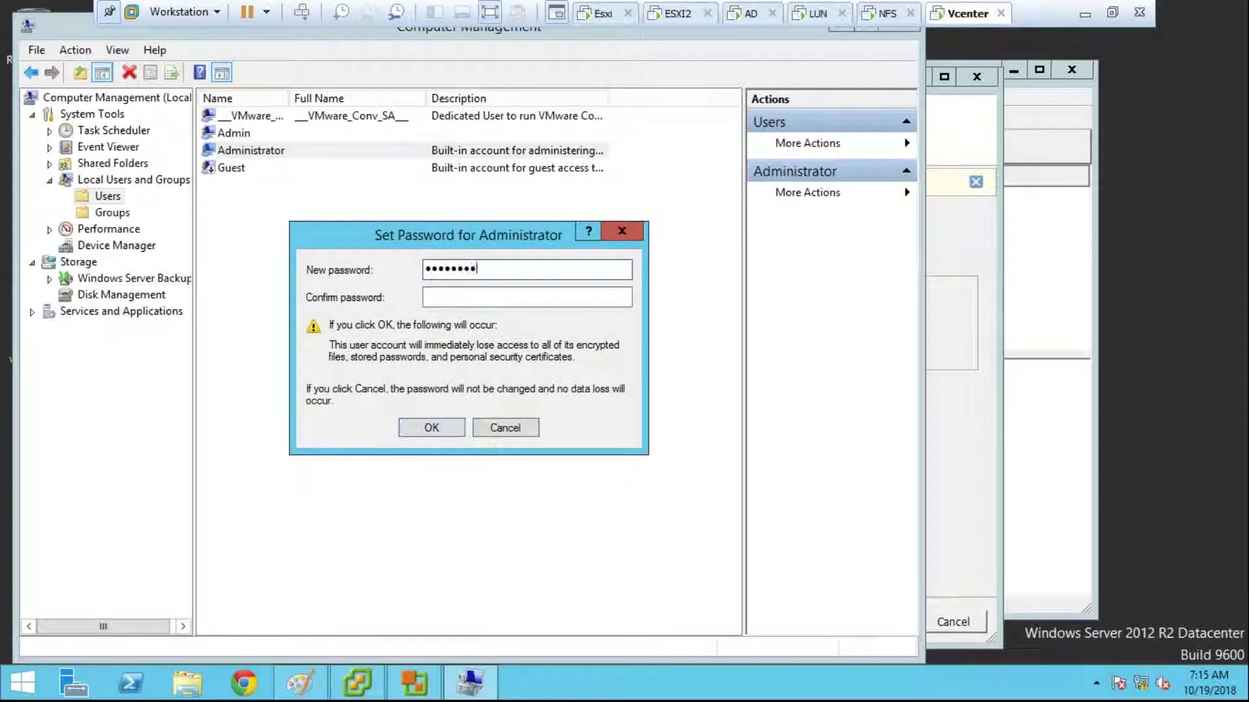
key("Tab")
type("Pass")
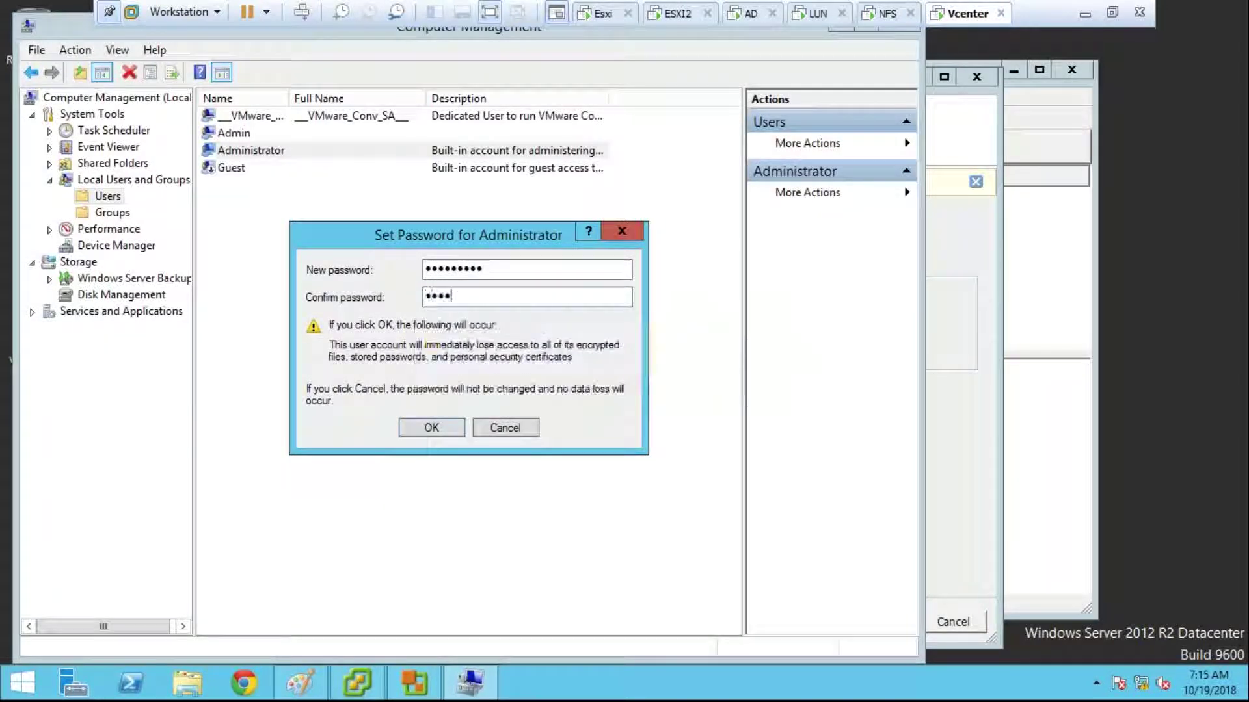
key("BackSpace")
key("BackSpace")
key("BackSpace")
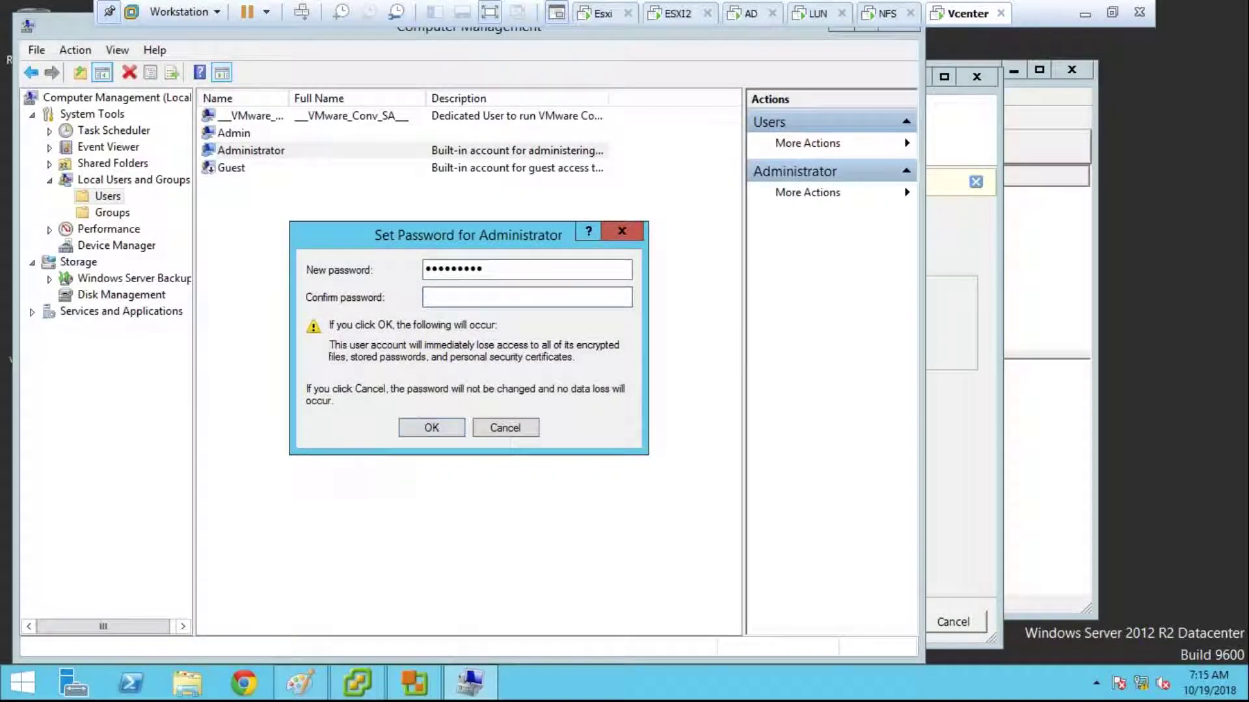
type("assword1!")
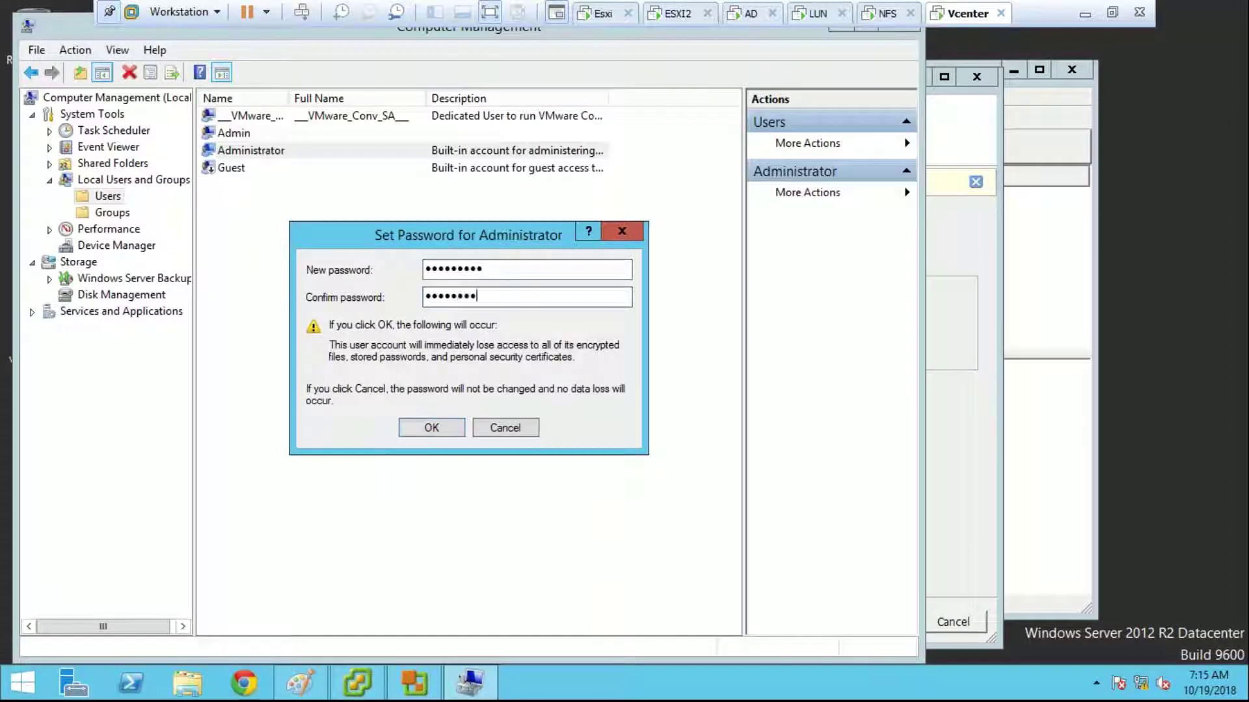
key("Return")
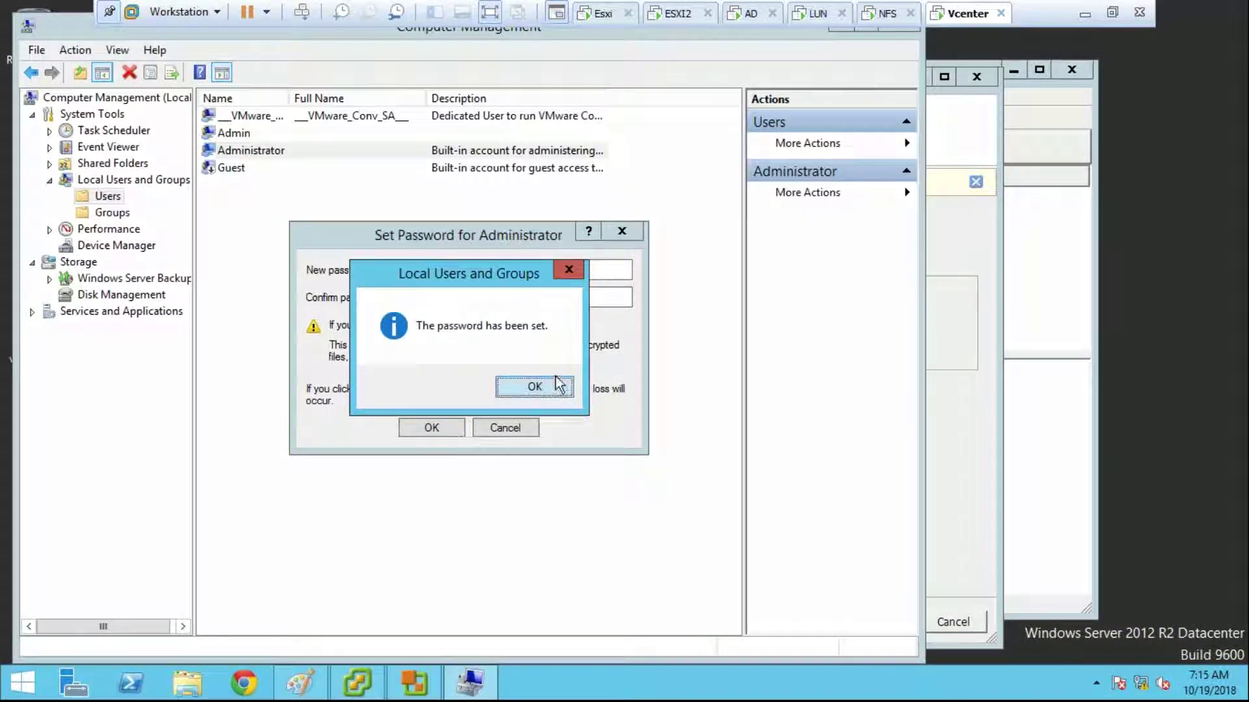
left_click(556, 385)
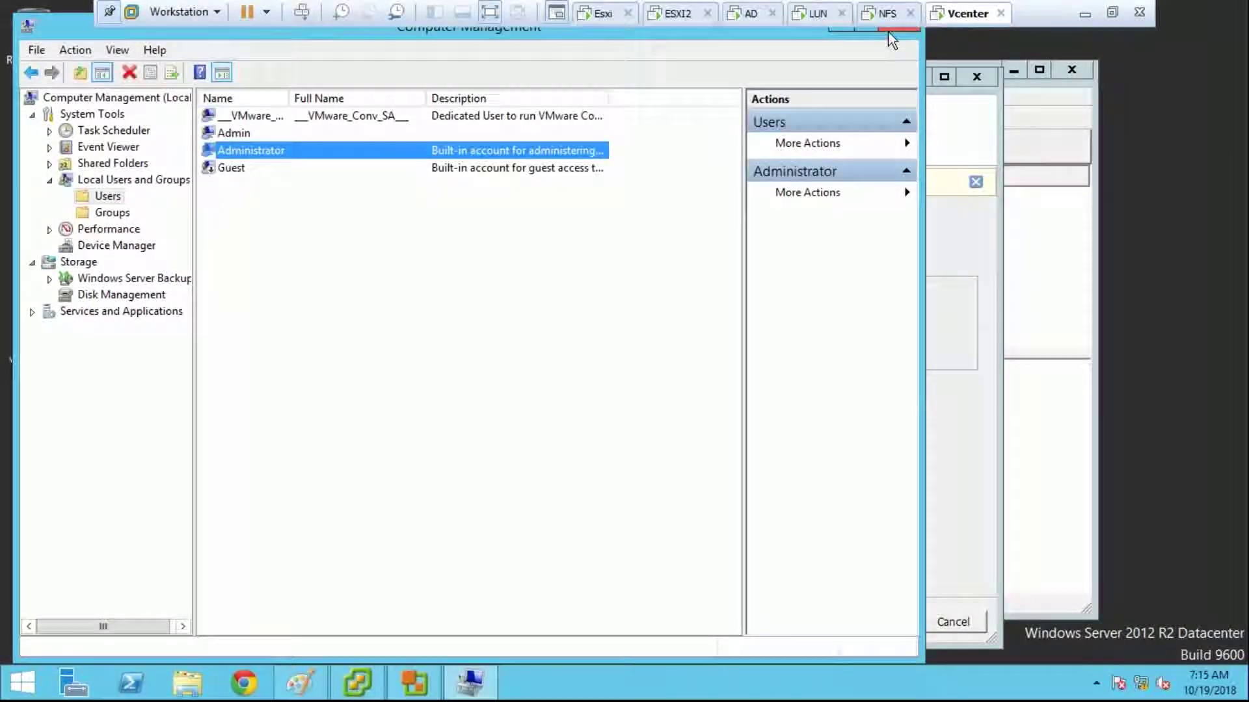
left_click(896, 28)
left_click(809, 621)
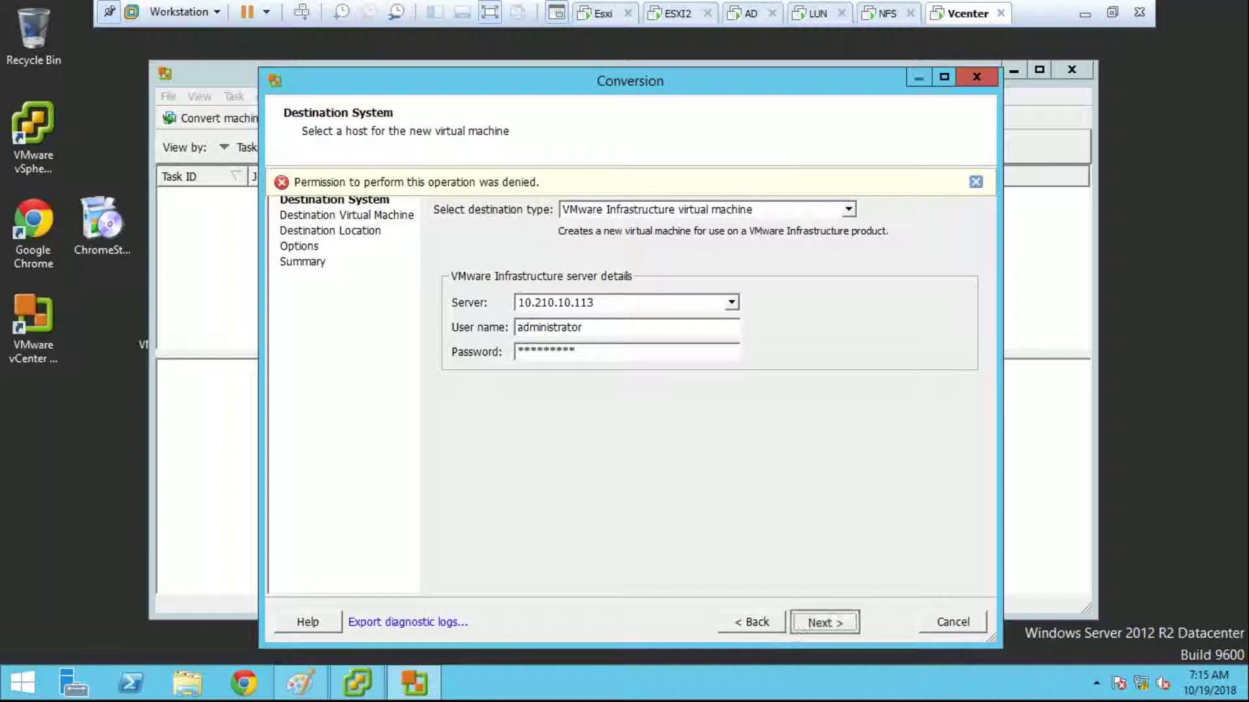
Step: Retry the destination connection, cancel the conversion wizard, and minimize the vSphere Client
left_click(771, 621)
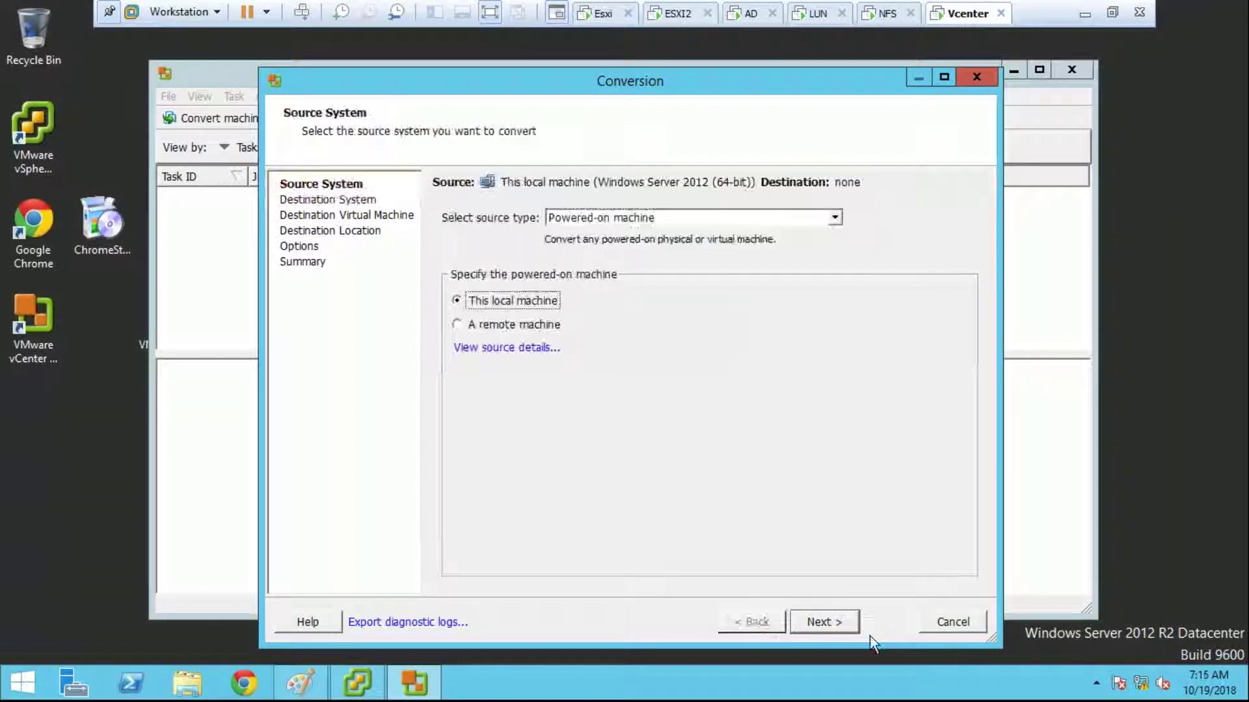
left_click(839, 624)
left_click(839, 626)
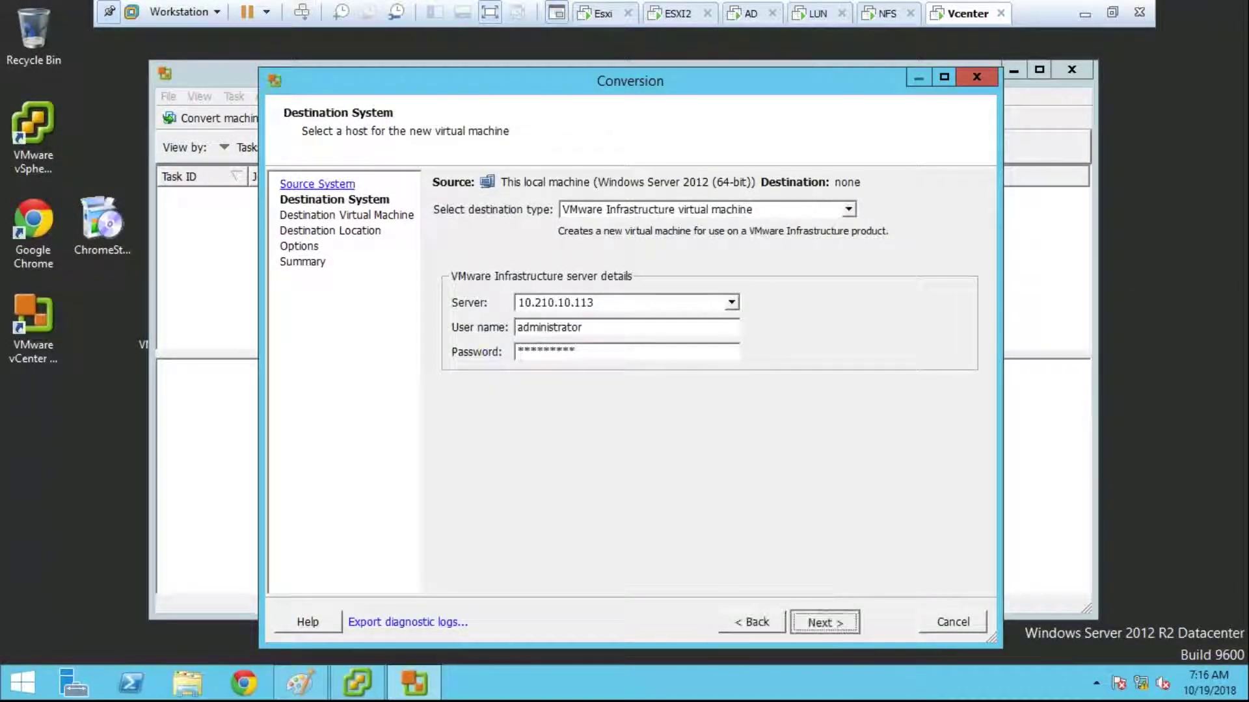
left_click(922, 624)
left_click(594, 387)
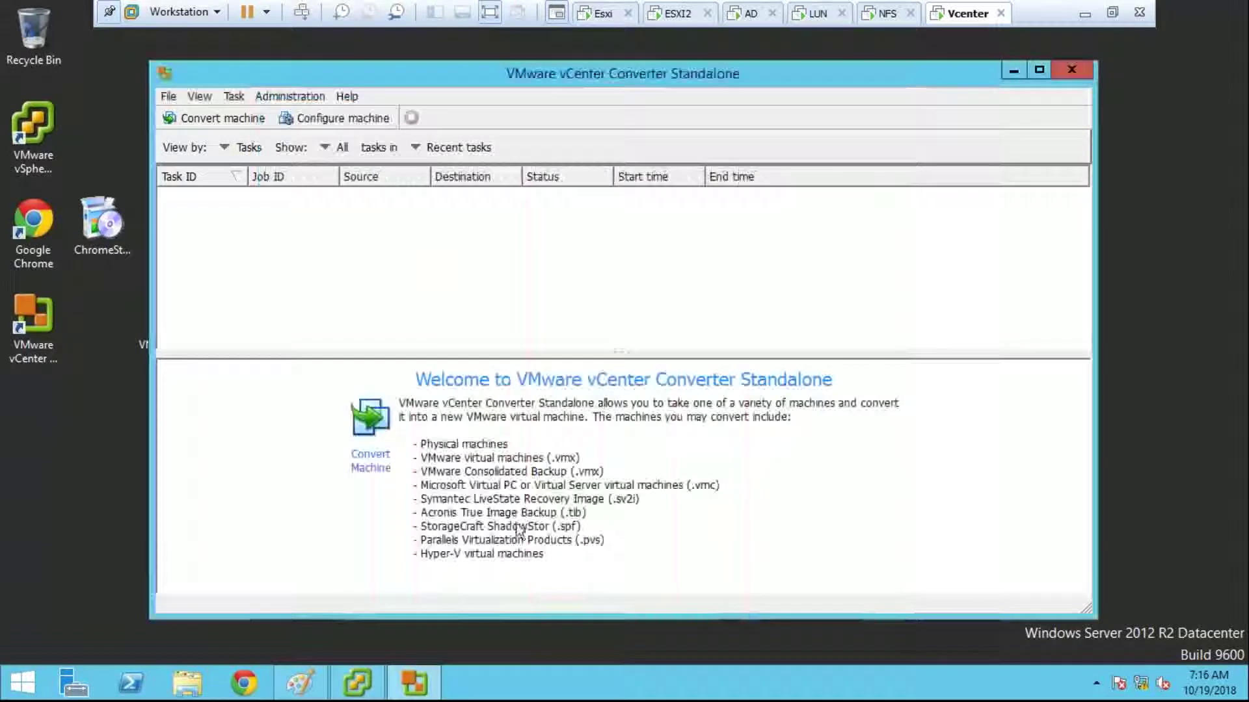
left_click(363, 692)
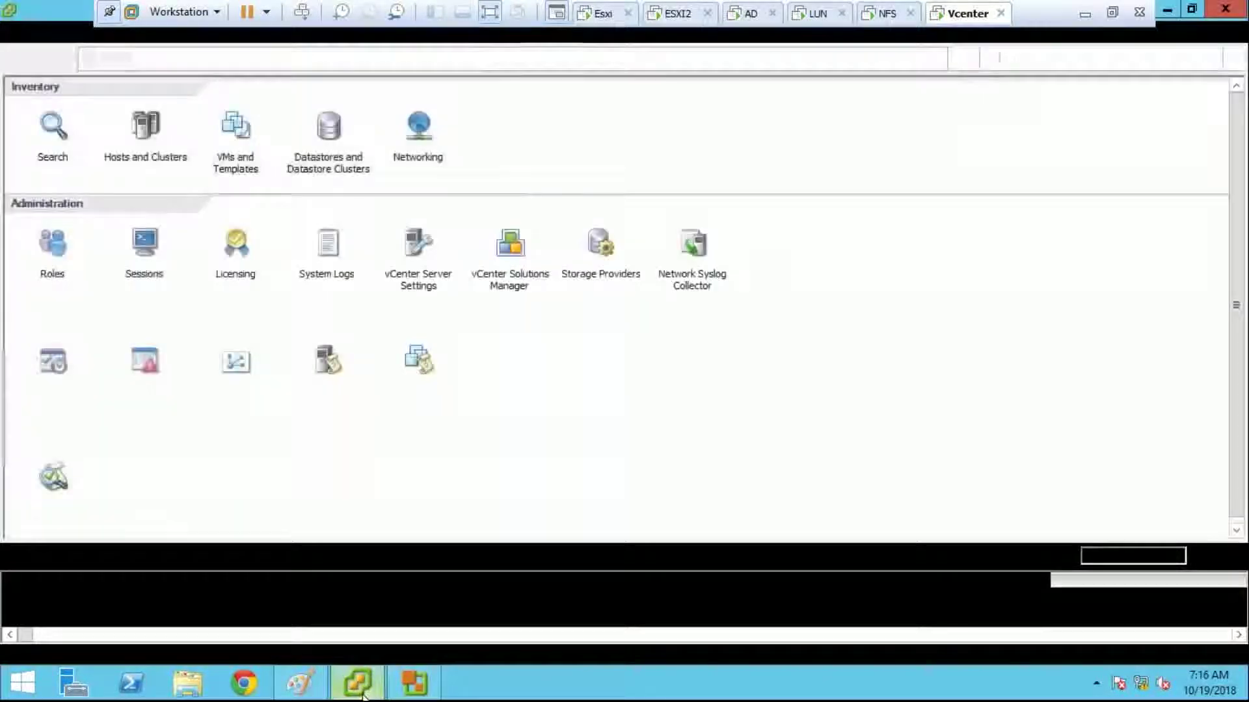
left_click(363, 692)
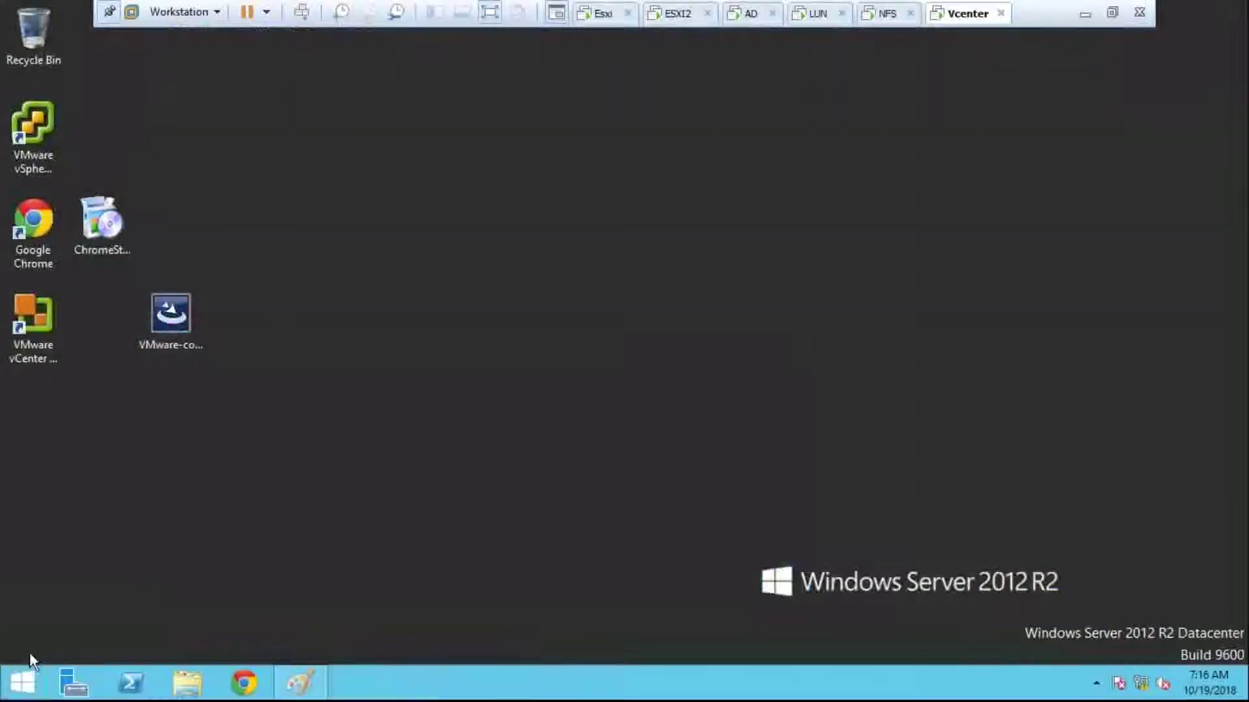
Step: Sign out of Windows despite the open Paint app, then send Ctrl+Alt+Del to the Vcenter VM
right_click(23, 682)
mouse_move(206, 658)
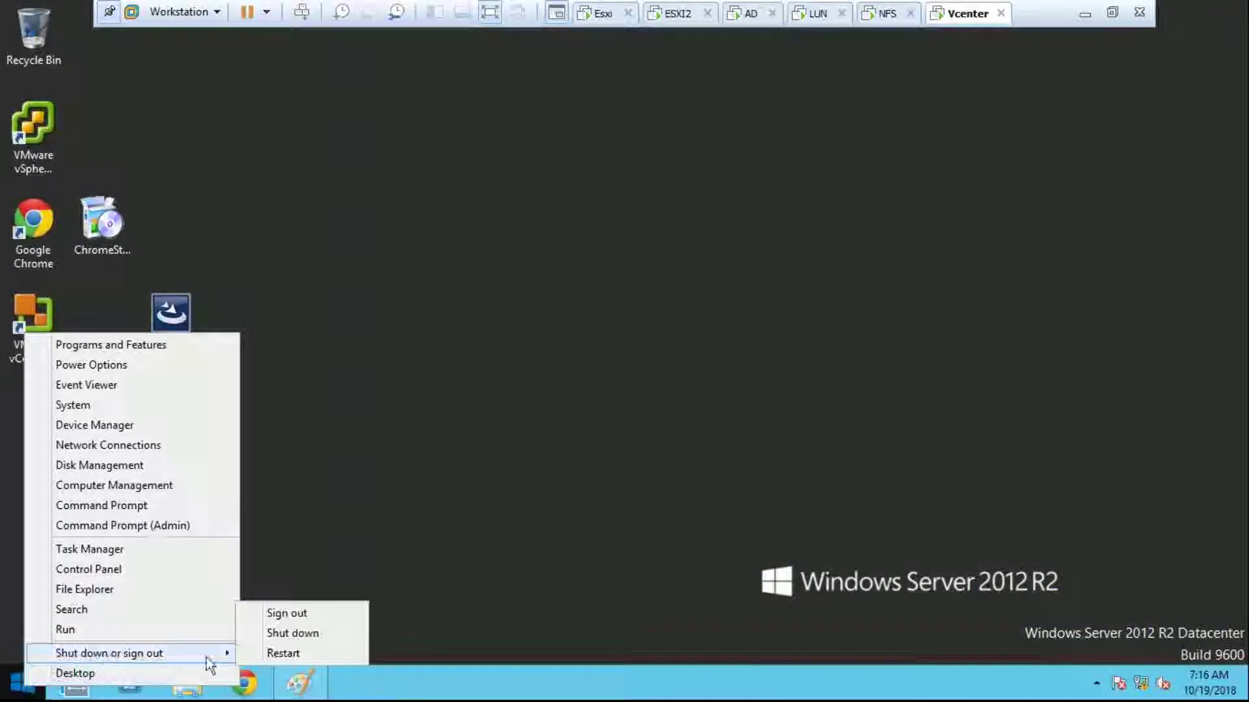
left_click(294, 615)
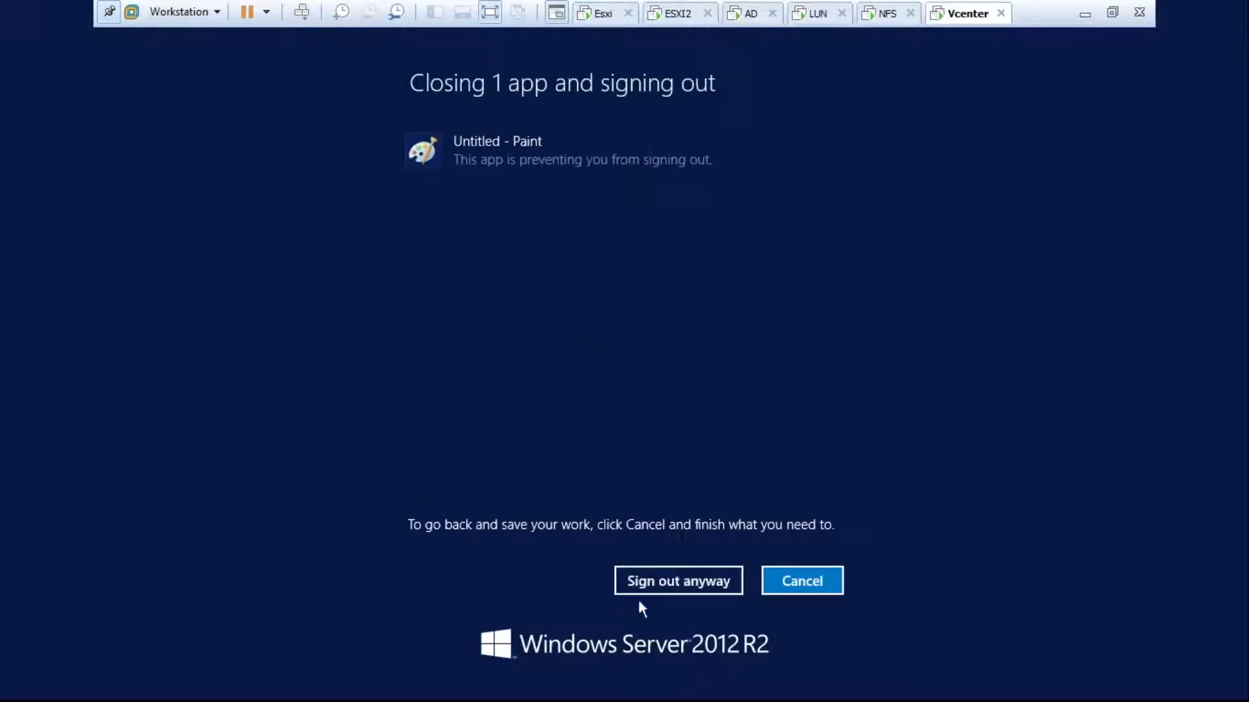
left_click(680, 586)
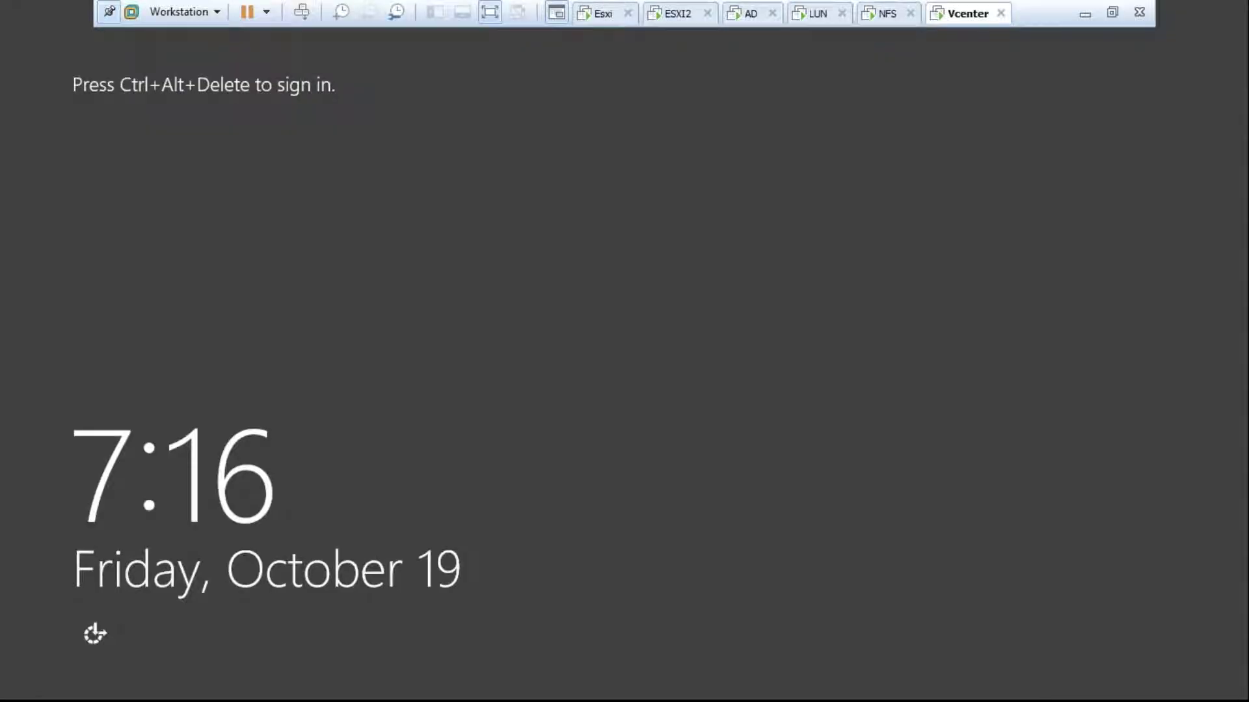
right_click(936, 14)
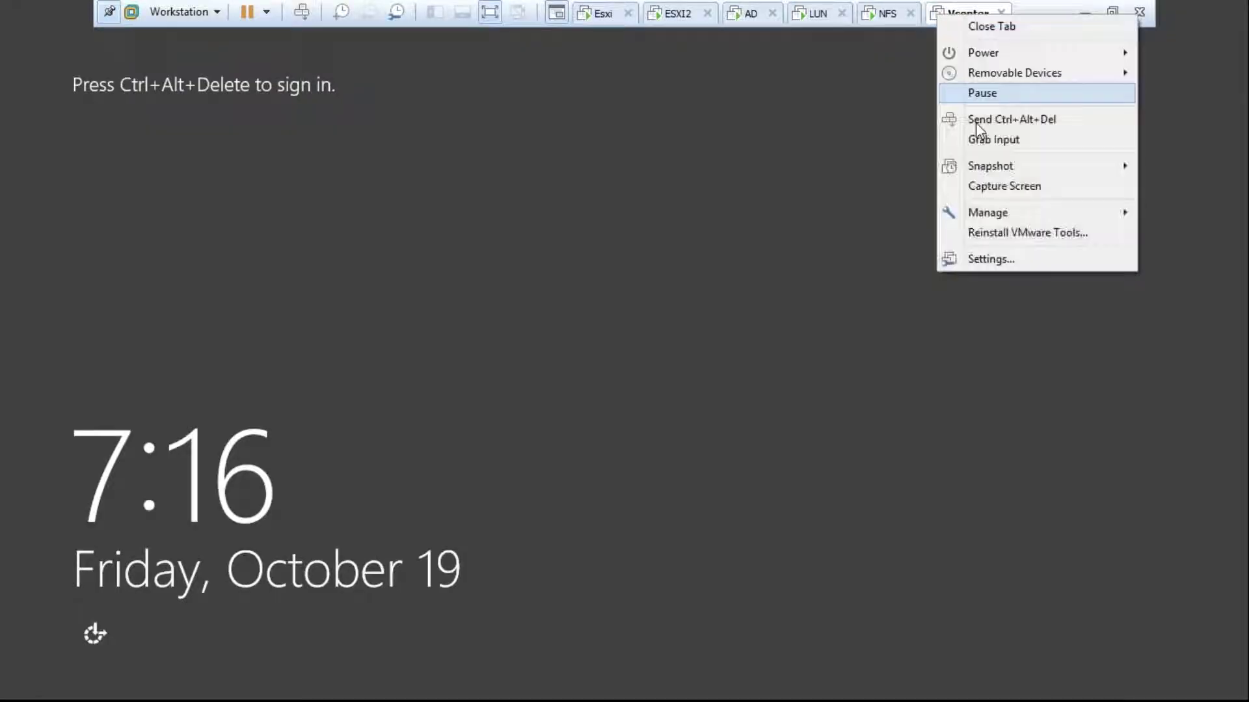
left_click(976, 121)
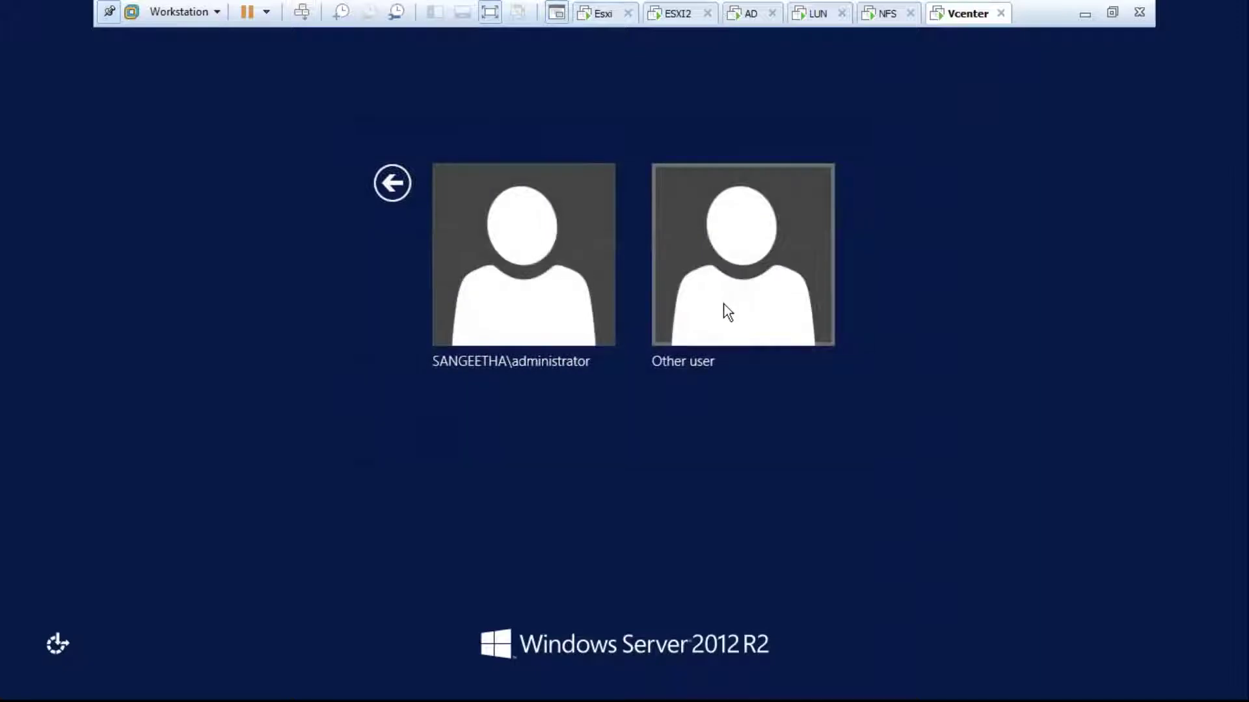
Step: Sign in as Other user 'administrator' with the account password
left_click(676, 310)
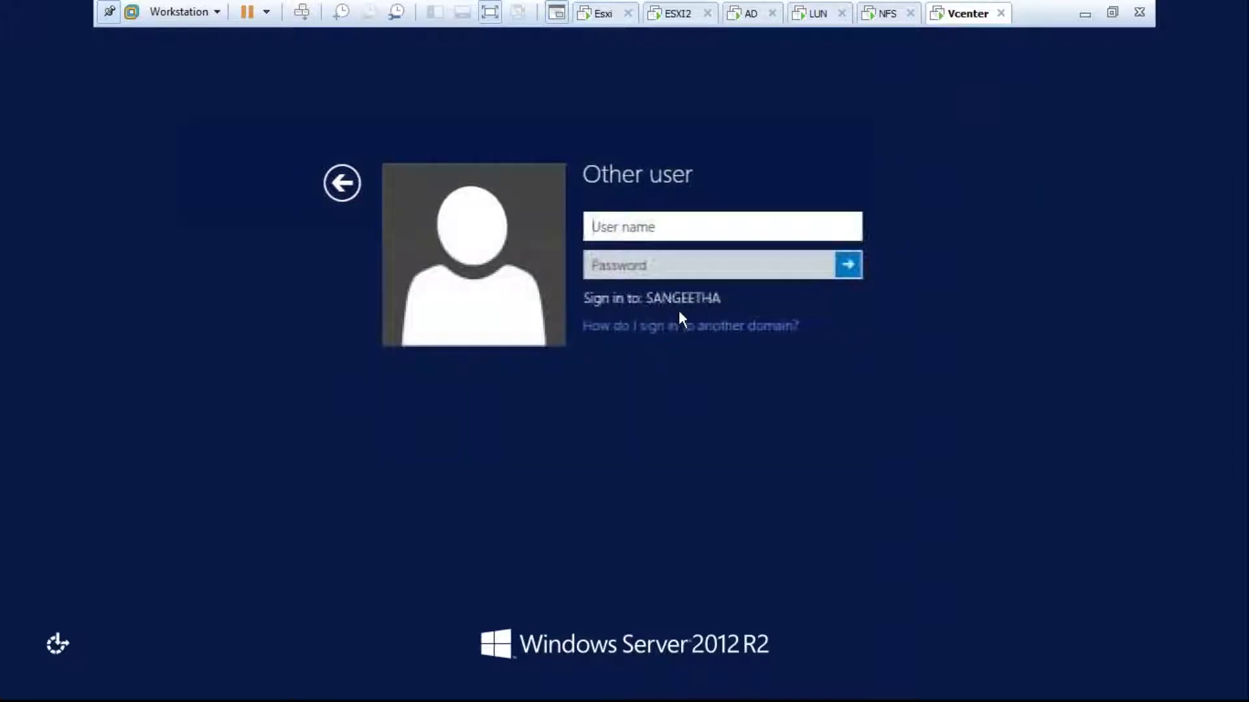
type("administra")
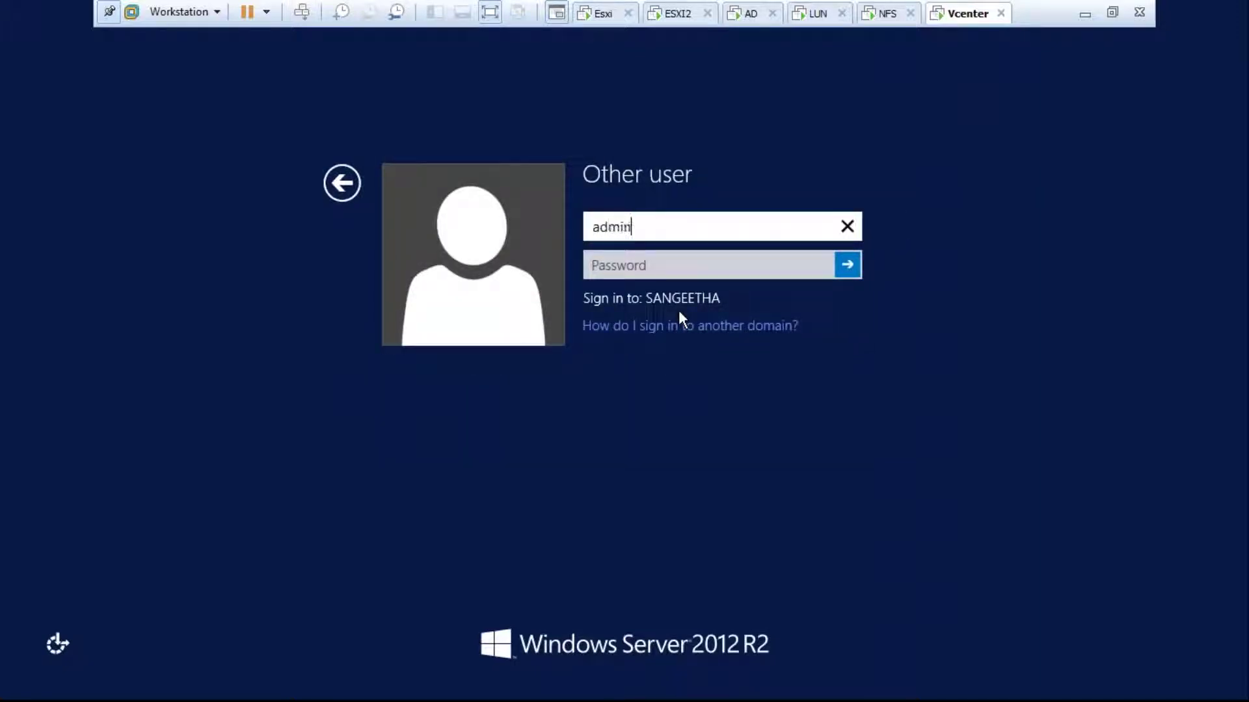
type("tor")
key("Tab")
key("Caps_Lock")
type("••••••")
key("Return")
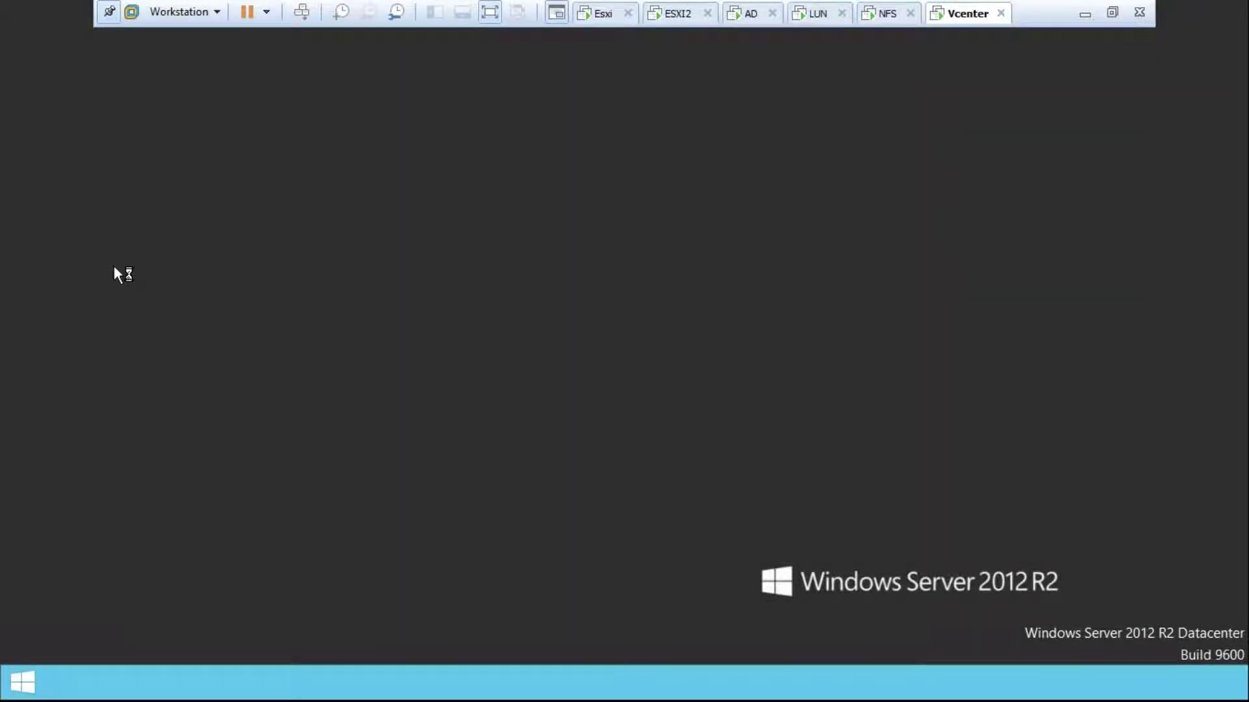
Step: Launch vCenter Converter from its desktop shortcut with Run as administrator
right_click(68, 139)
left_click(41, 143)
right_click(40, 143)
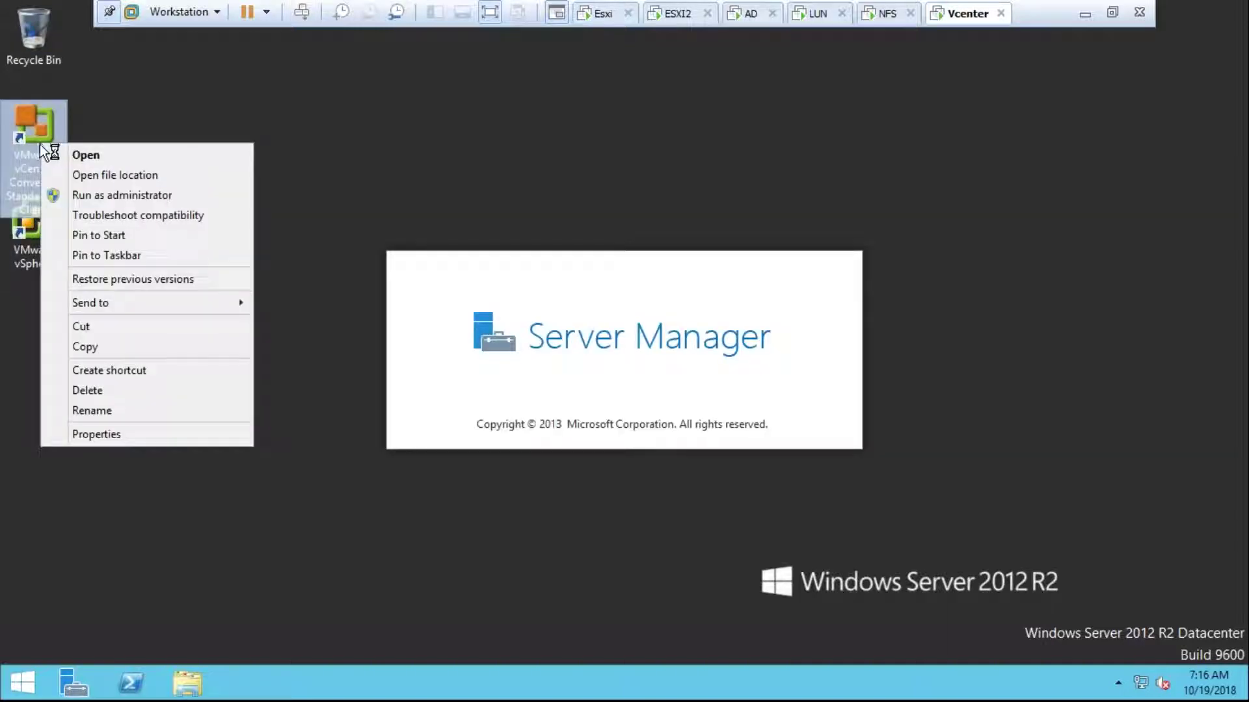
left_click(102, 195)
right_click(663, 155)
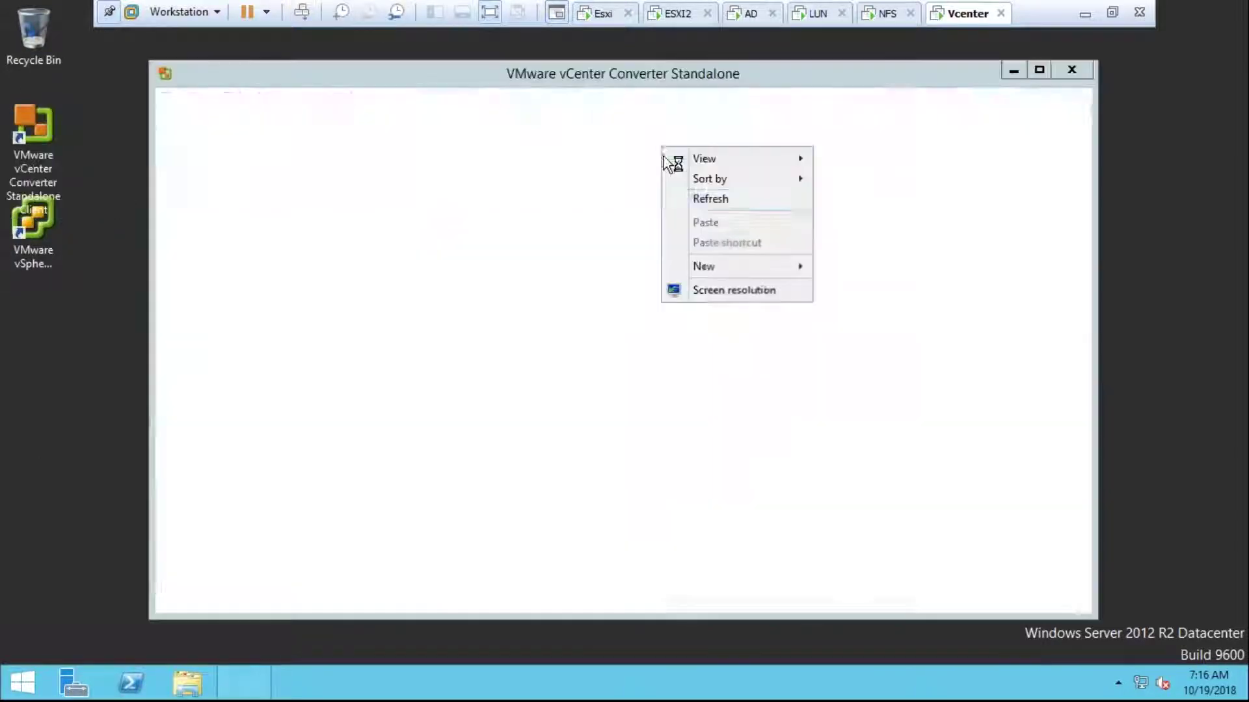
left_click(249, 125)
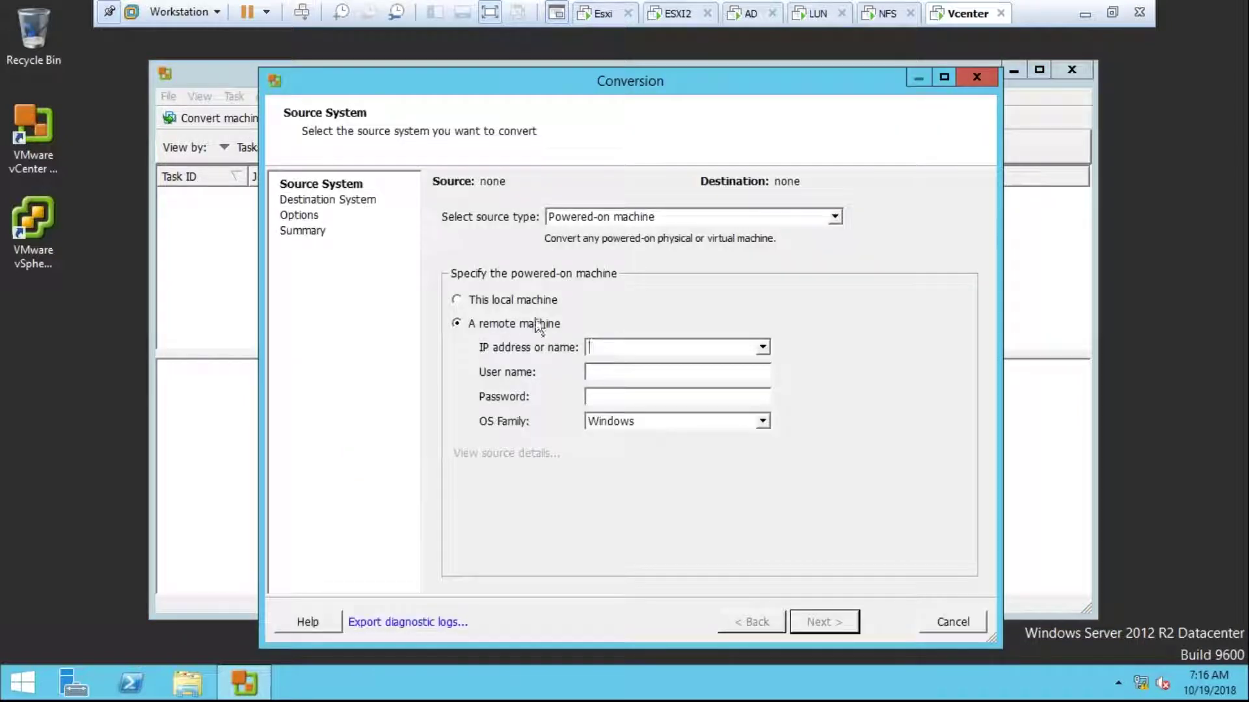
Step: Start a local machine conversion and postpone the VMware Tools log-off
left_click(494, 300)
left_click(821, 622)
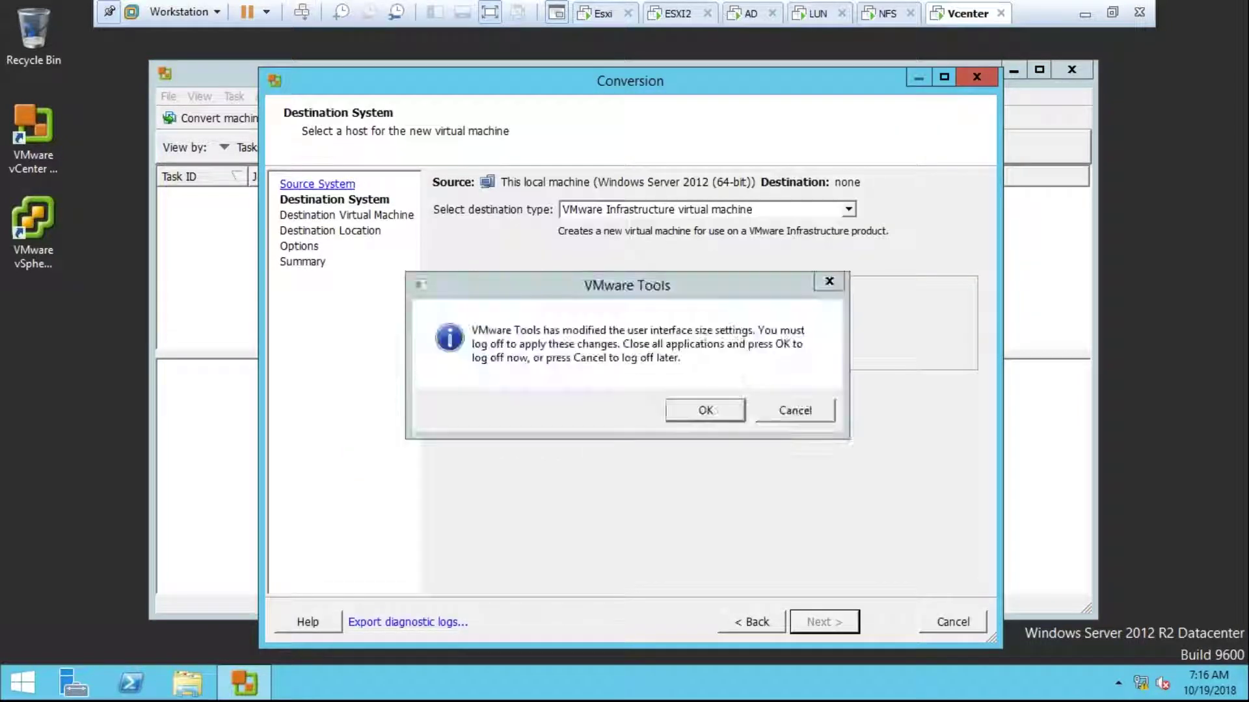
left_click(795, 411)
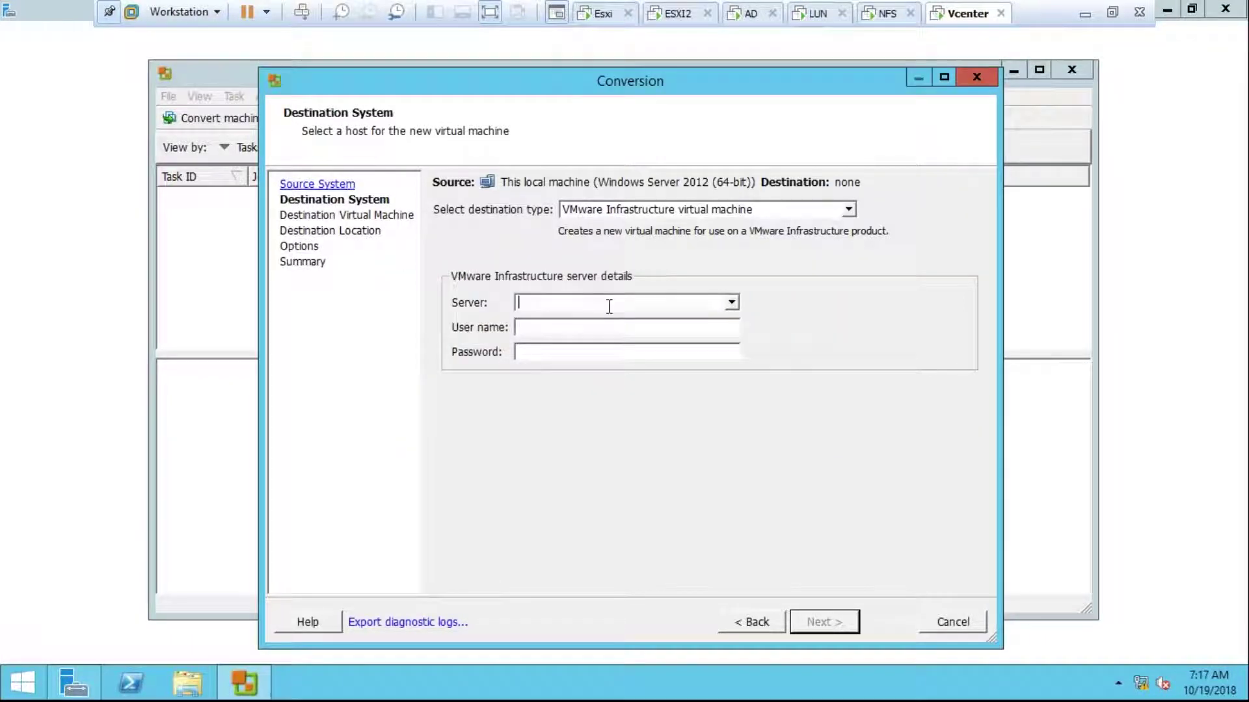
Step: Log in to destination 10.210.10.113 as administrator, ignore the certificate warning, then cancel the wizard
type("10.210.10.")
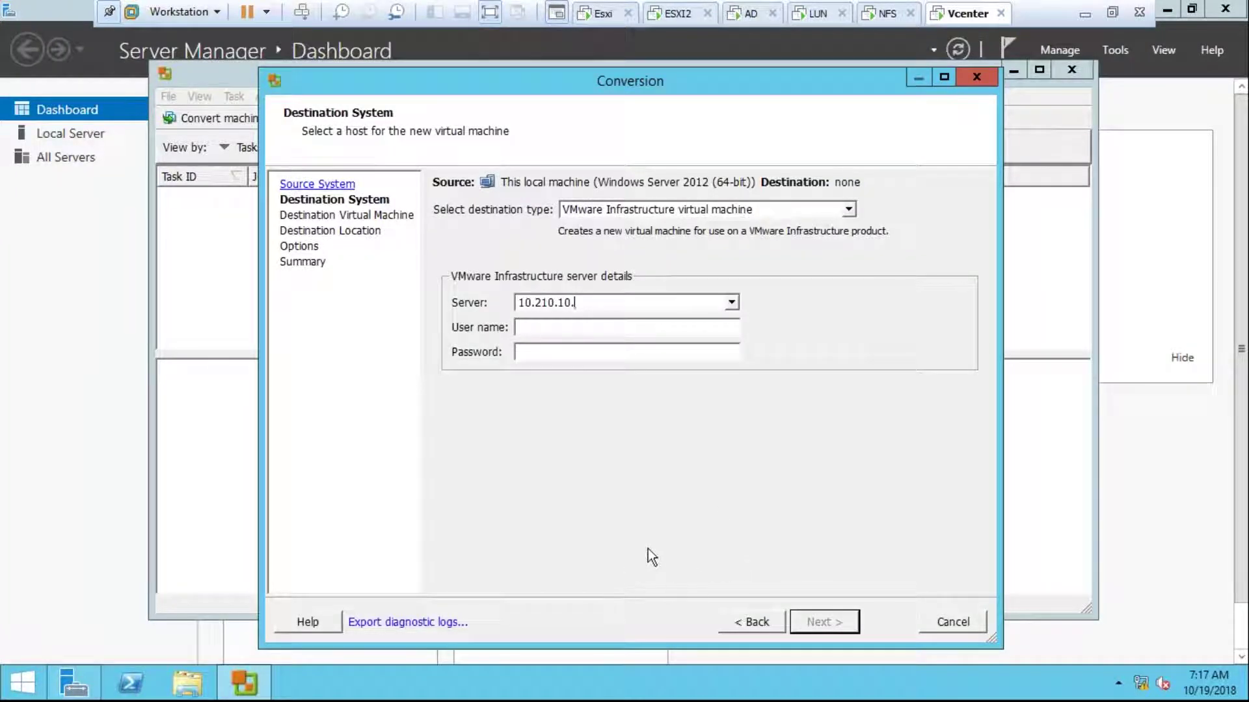
type("113")
key("Tab")
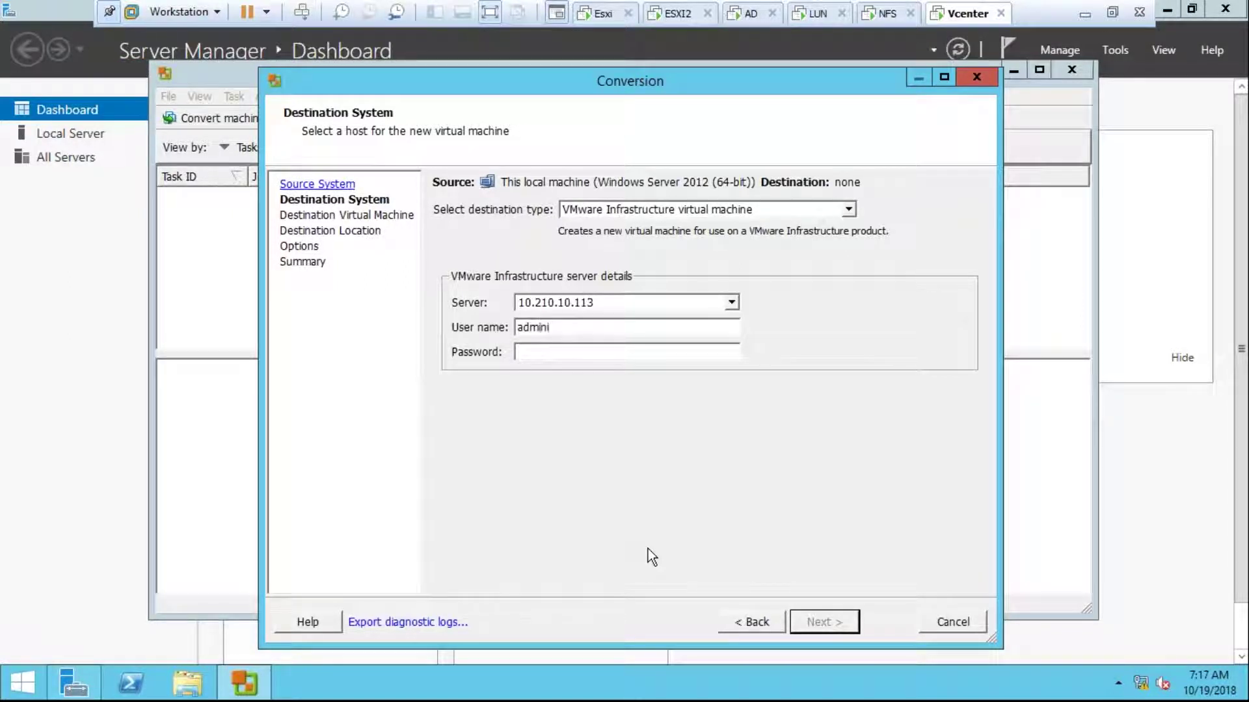
type("administrator")
type("*********")
type("*")
key("Return")
left_click(690, 422)
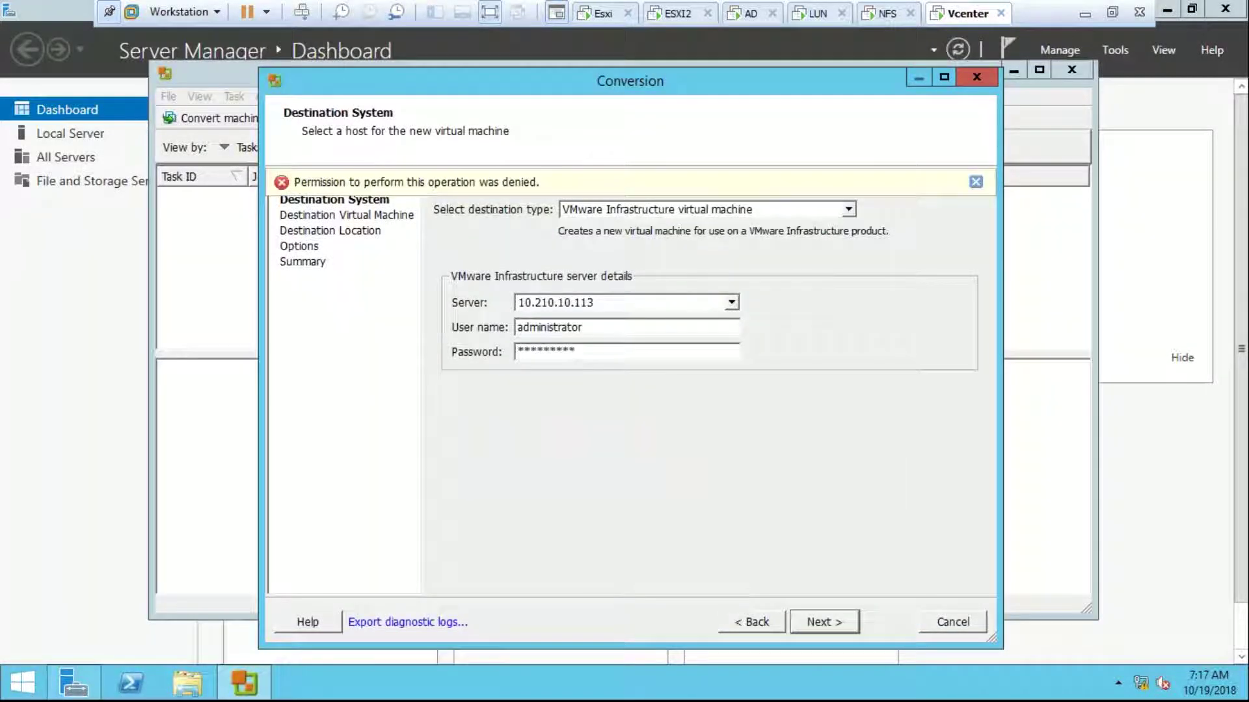
left_click(939, 629)
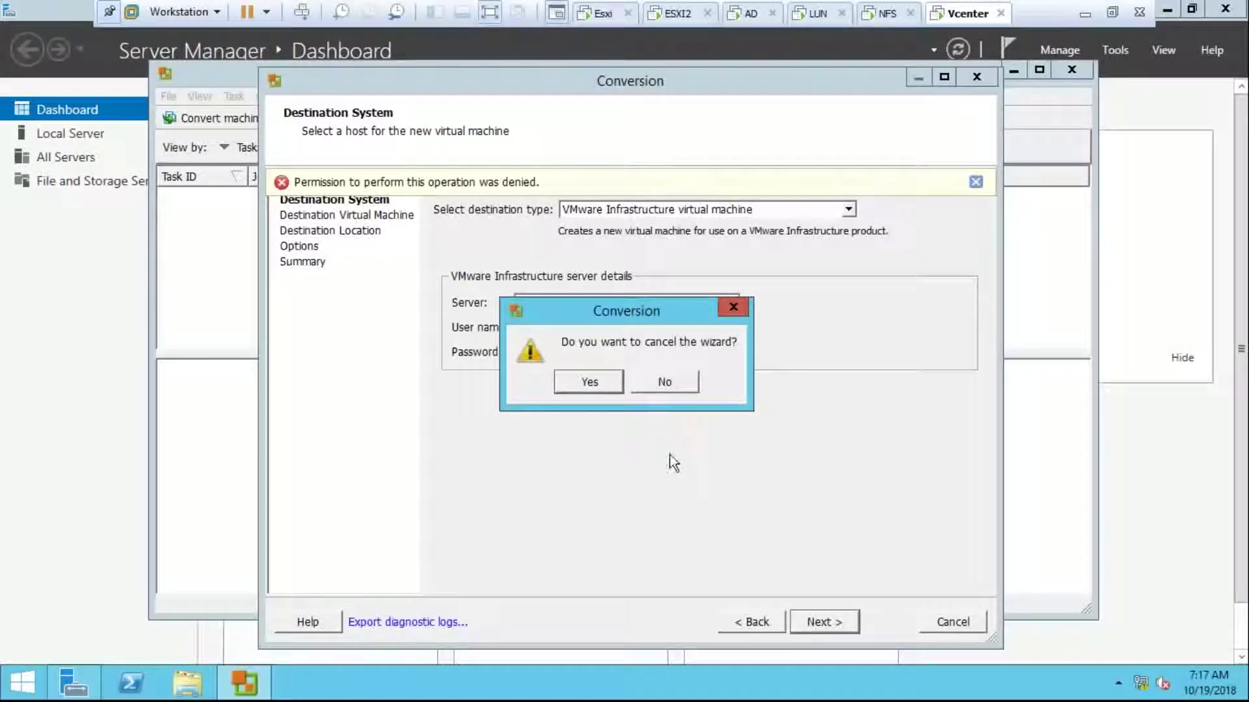
left_click(605, 389)
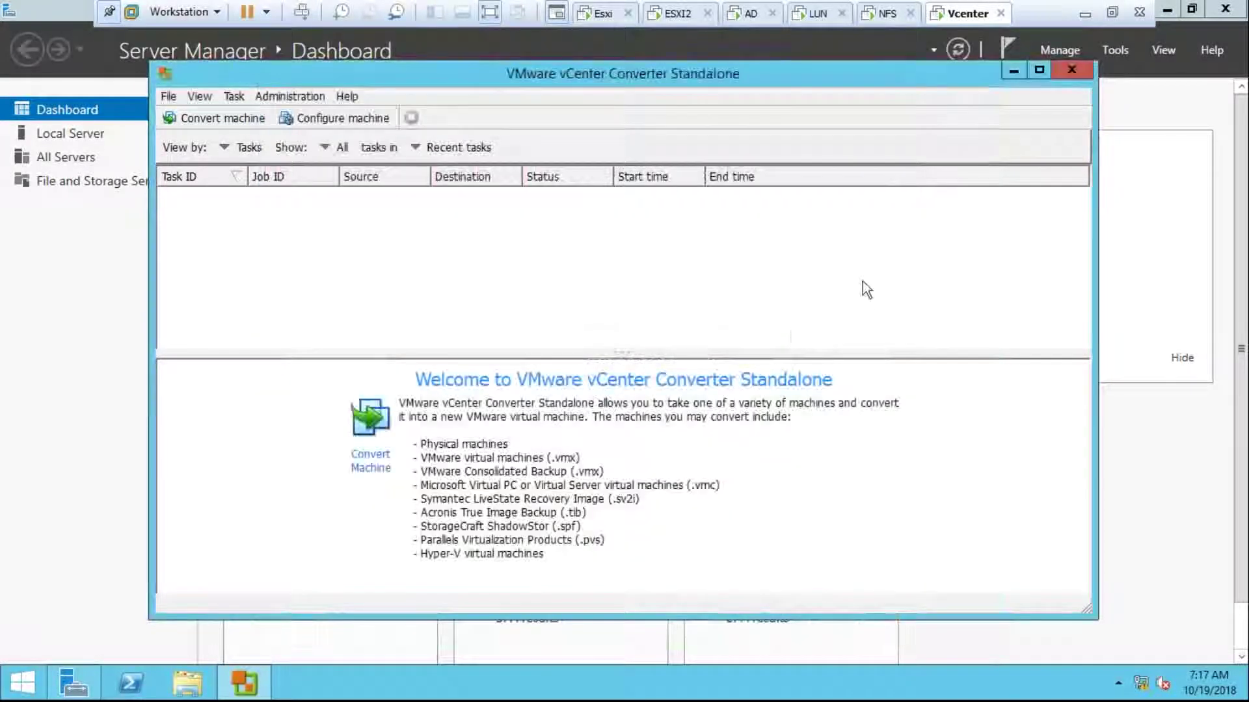
Step: On the host, run Converter as administrator and submit destination 10.210.10.113 with domain administrator credentials
left_click(1012, 69)
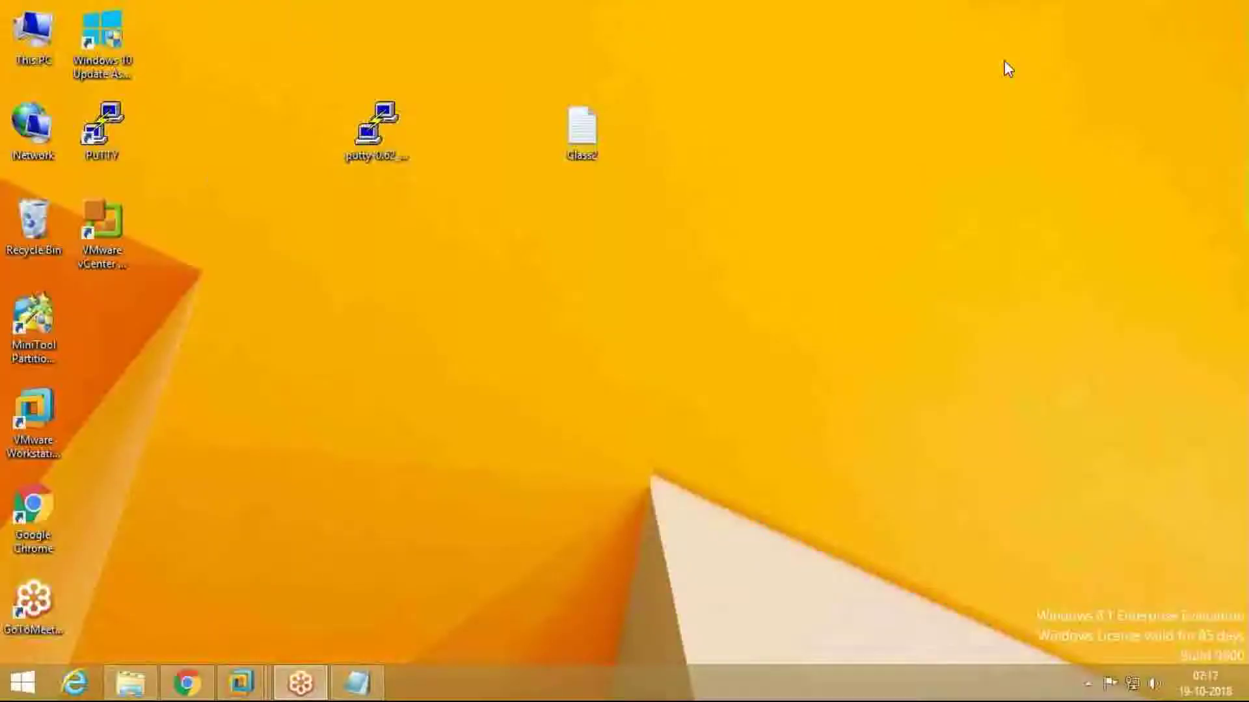
right_click(115, 235)
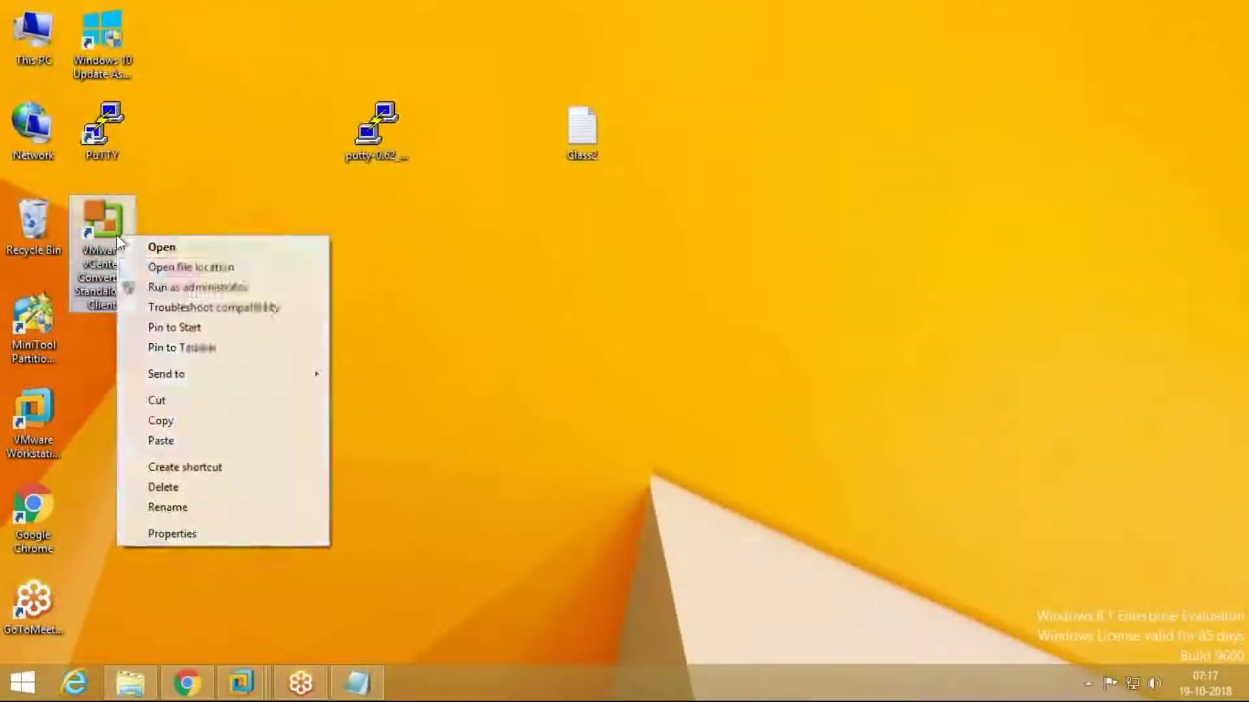
left_click(183, 287)
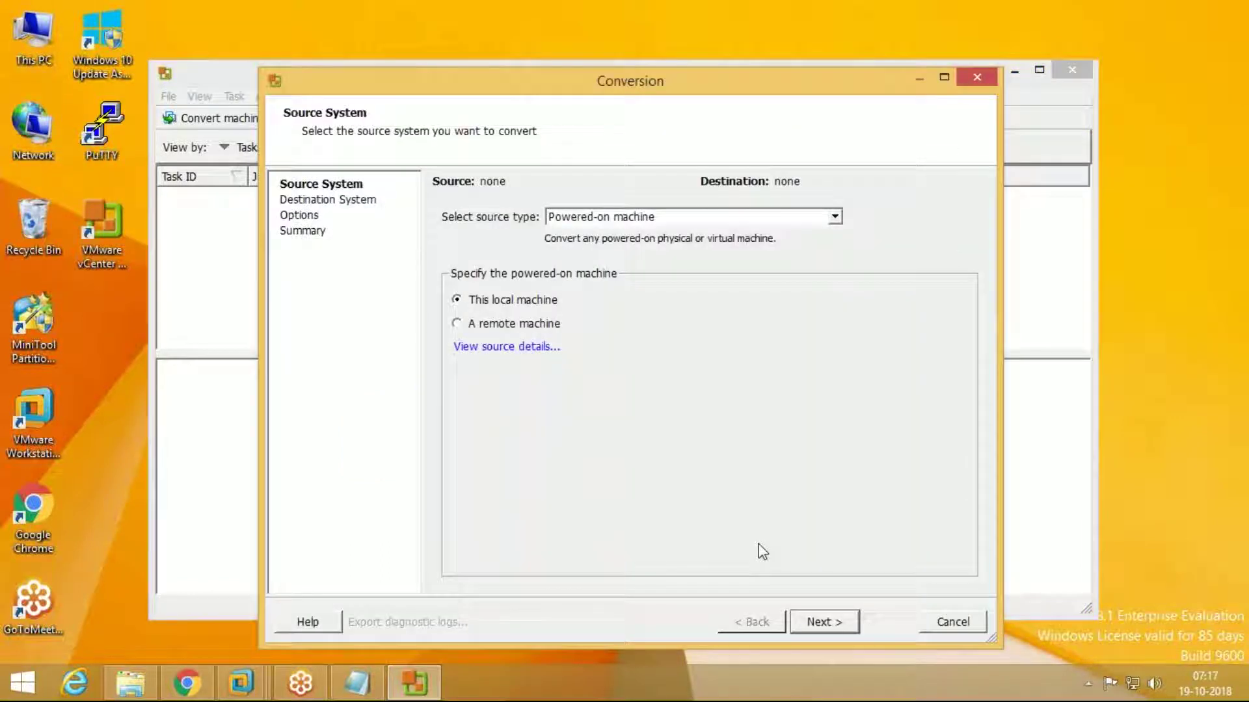
key("Return")
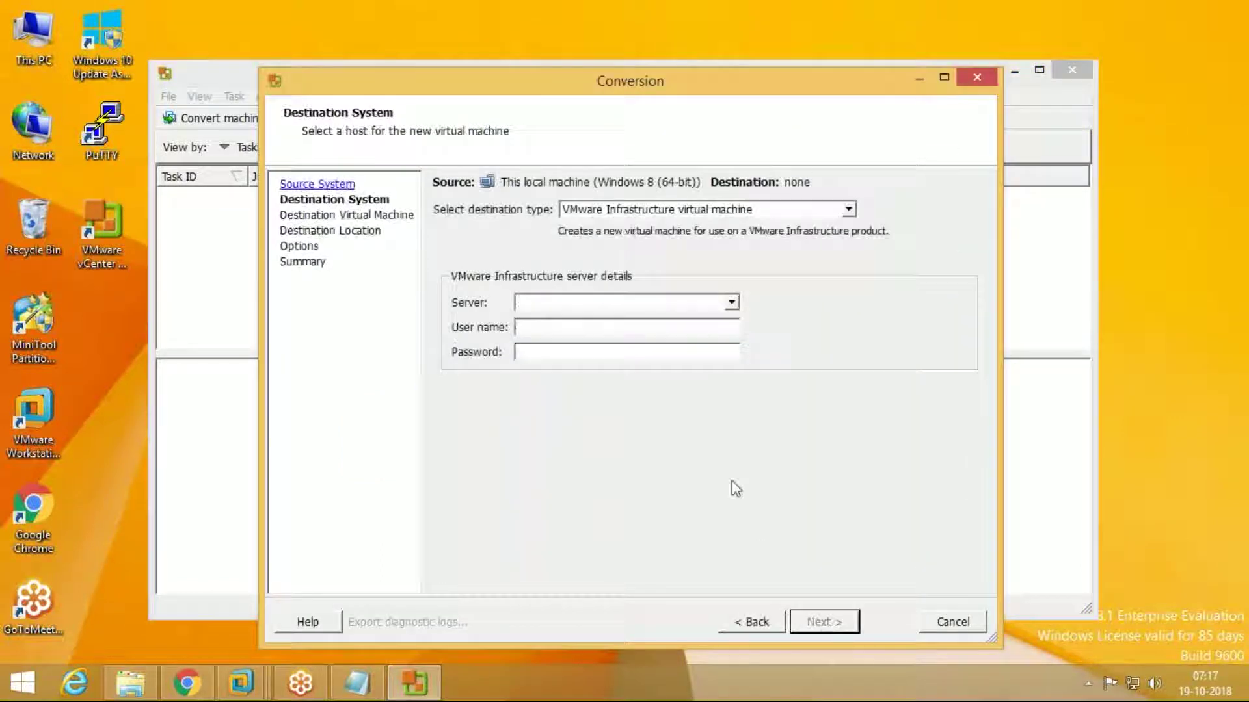
type("10.210.10.113")
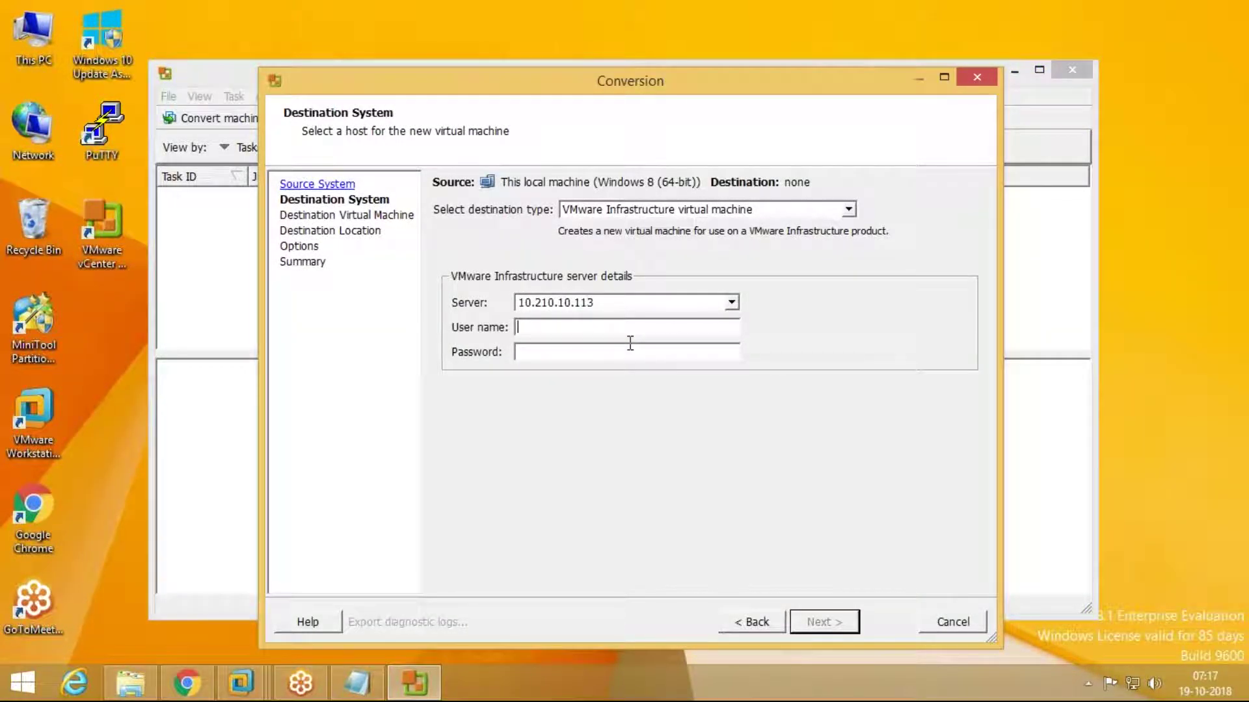
type("sangeetha.com\\administrator")
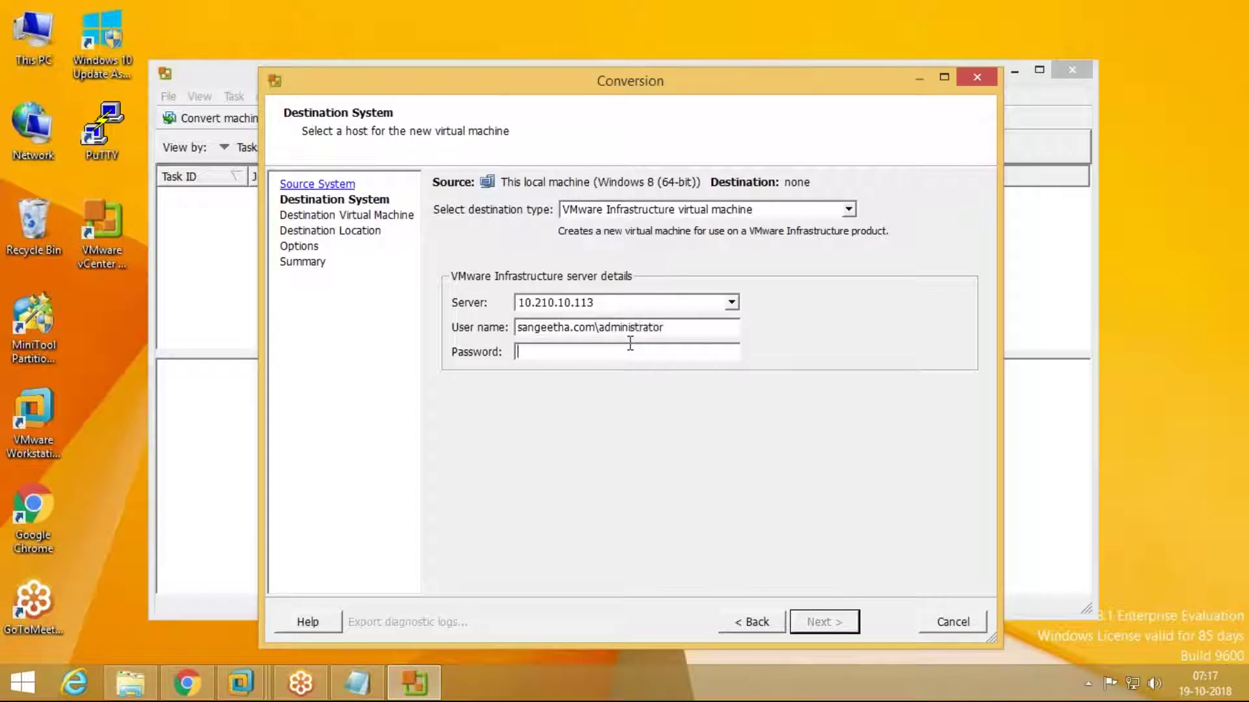
type("*******")
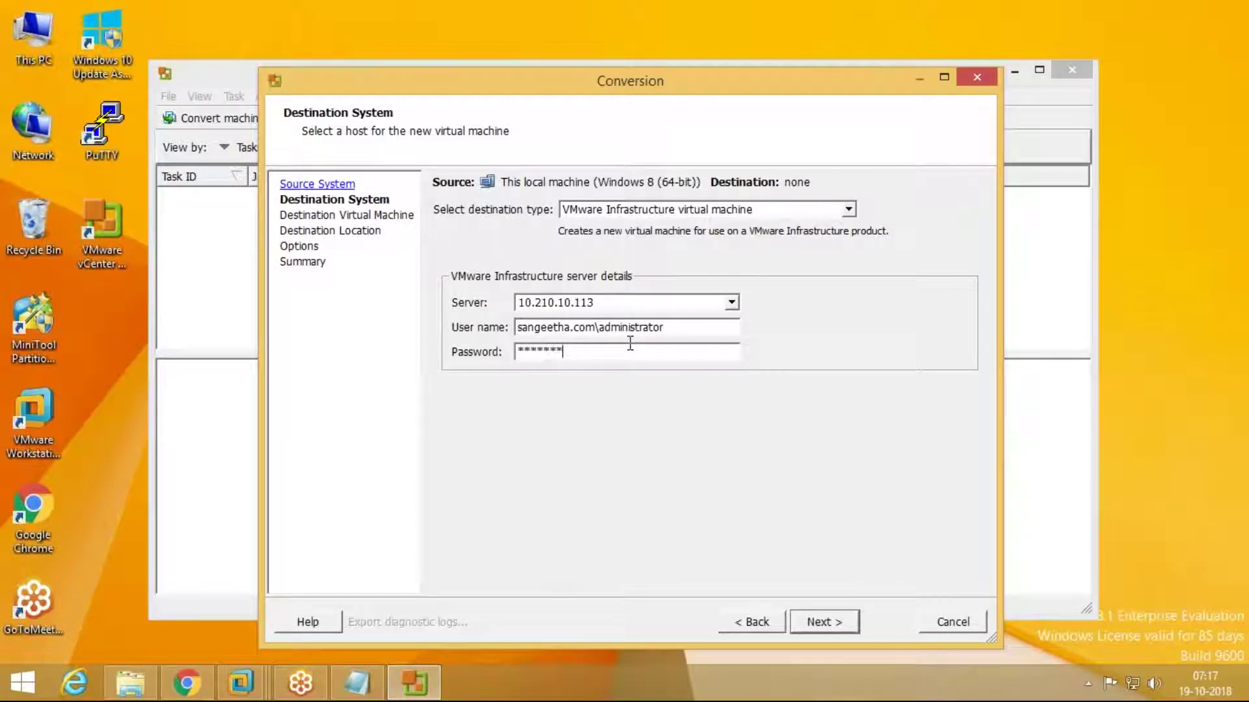
key("Return")
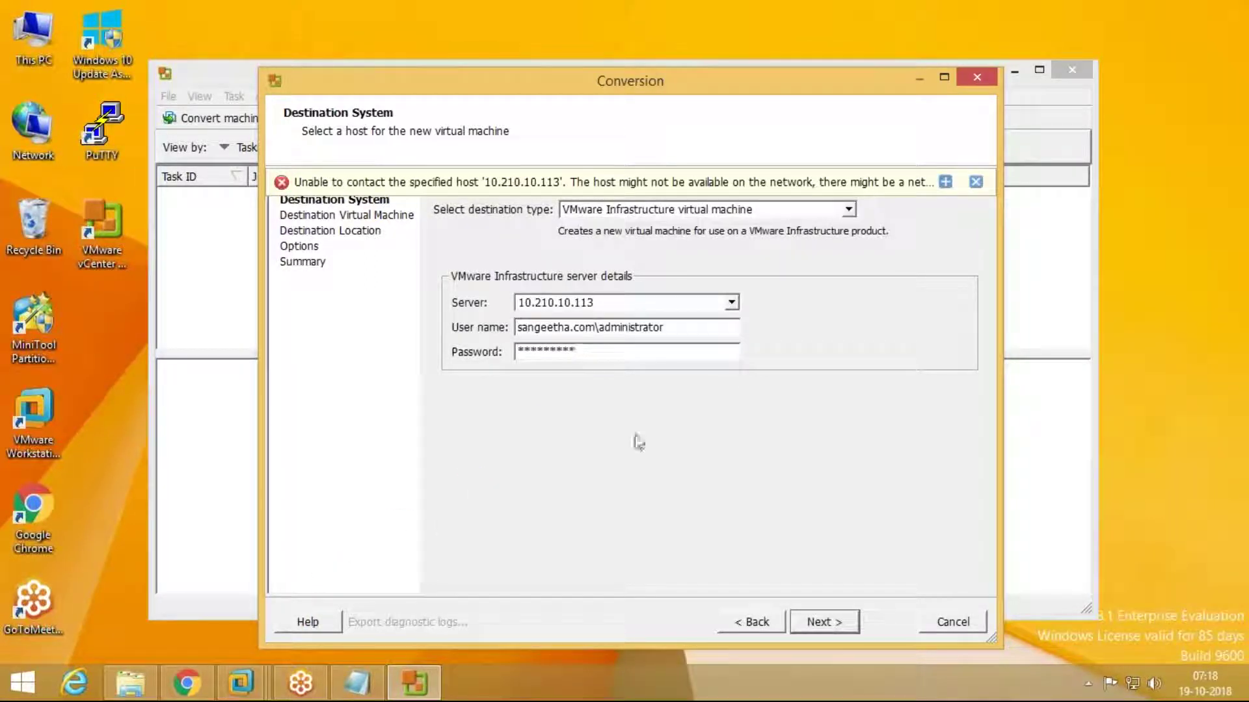
Step: Dismiss the connection error and switch to the Vcenter VM's console
left_click(945, 181)
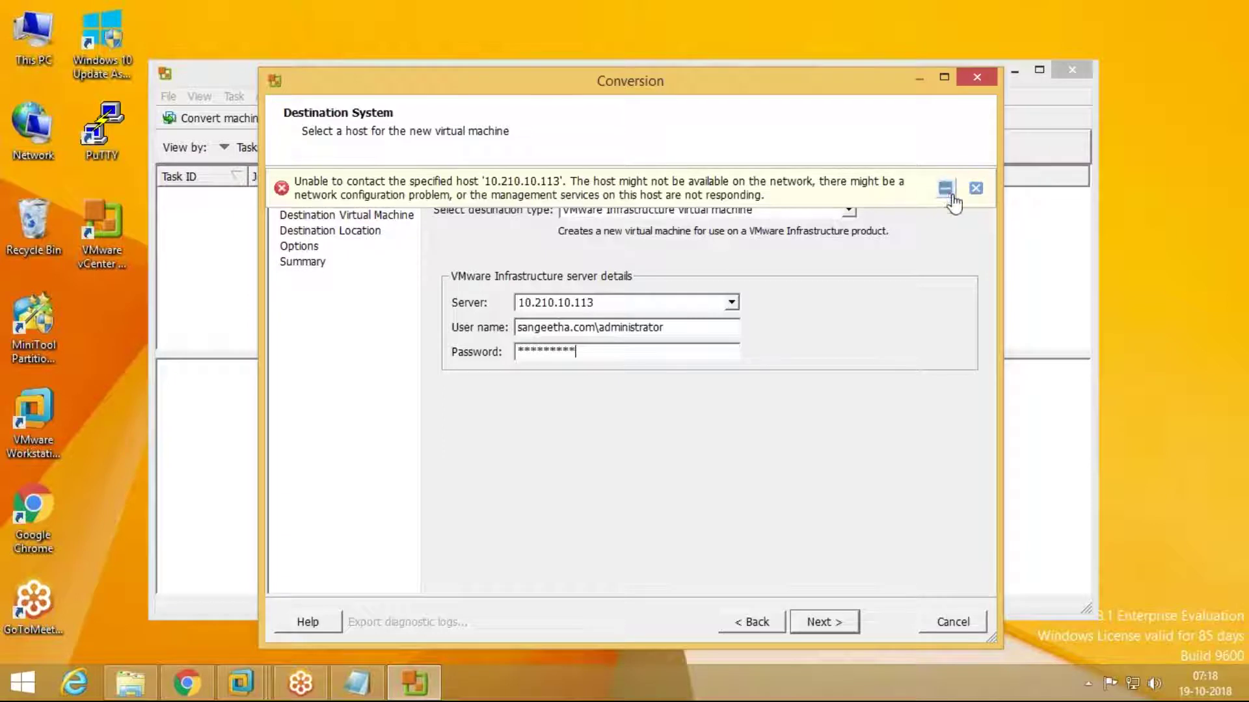
left_click(975, 189)
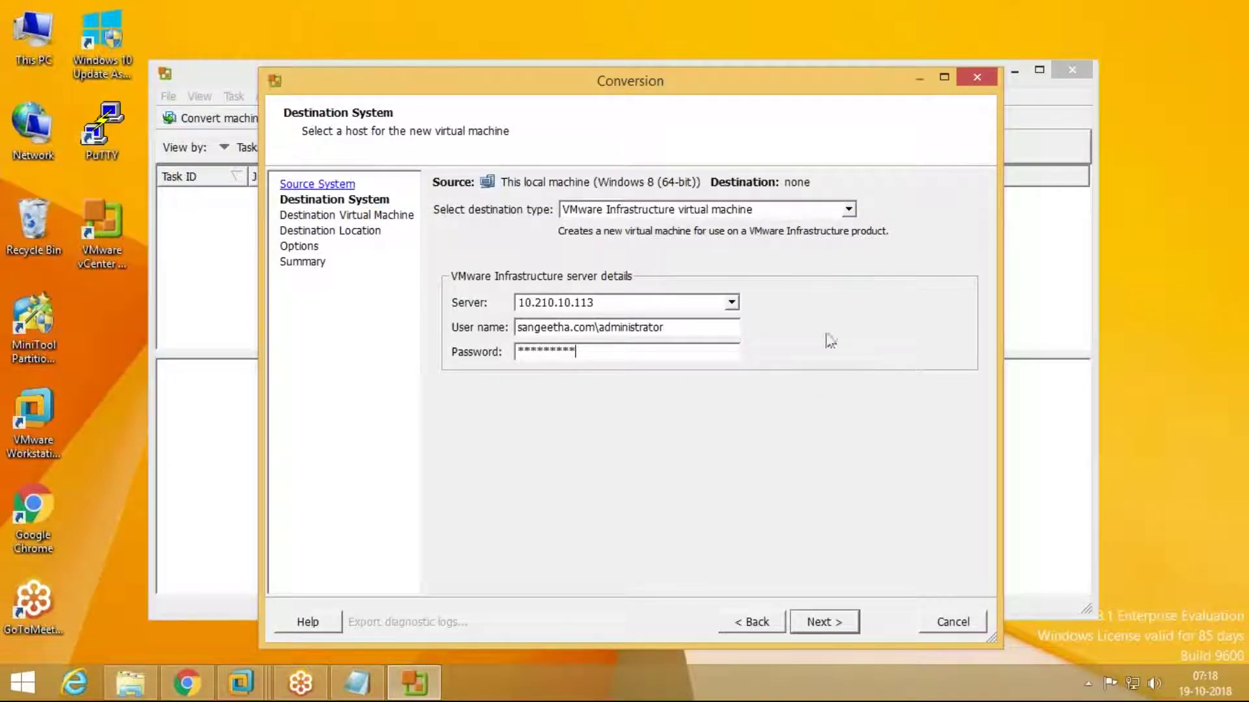
left_click(253, 692)
left_click(1017, 557)
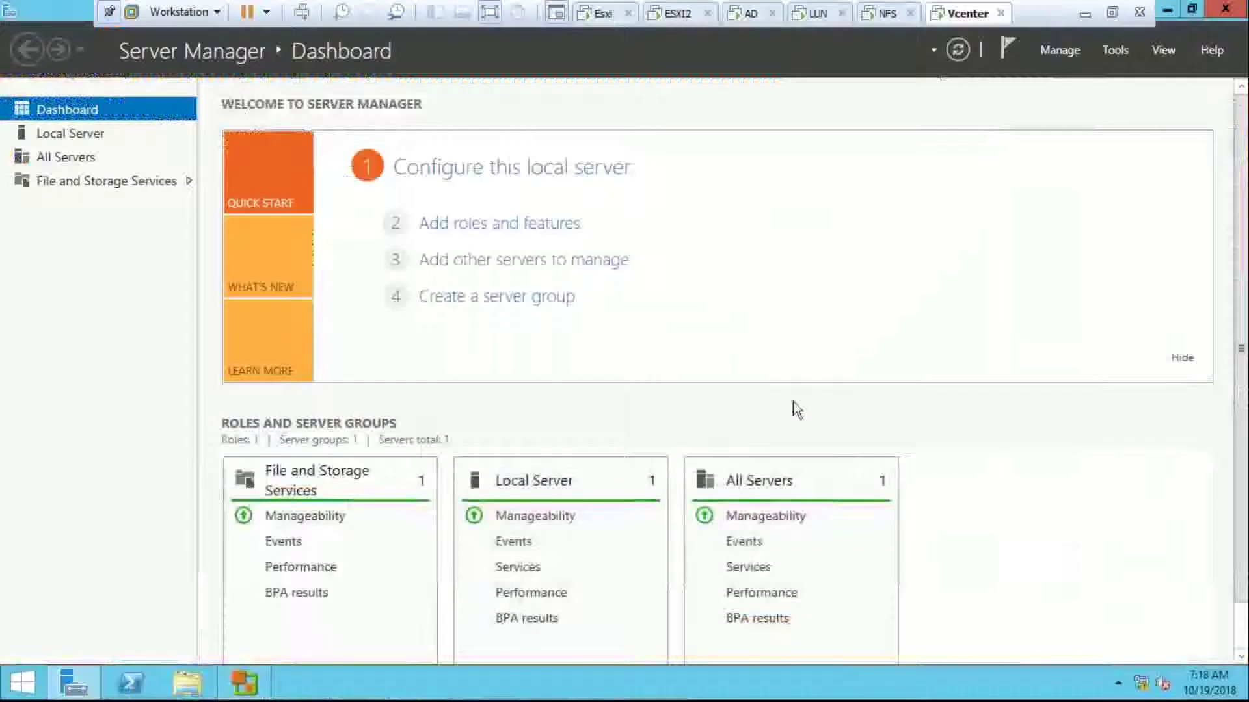
Step: Exit full screen, return to the conversion wizard and select the server address 10.210.10.113
left_click(1114, 17)
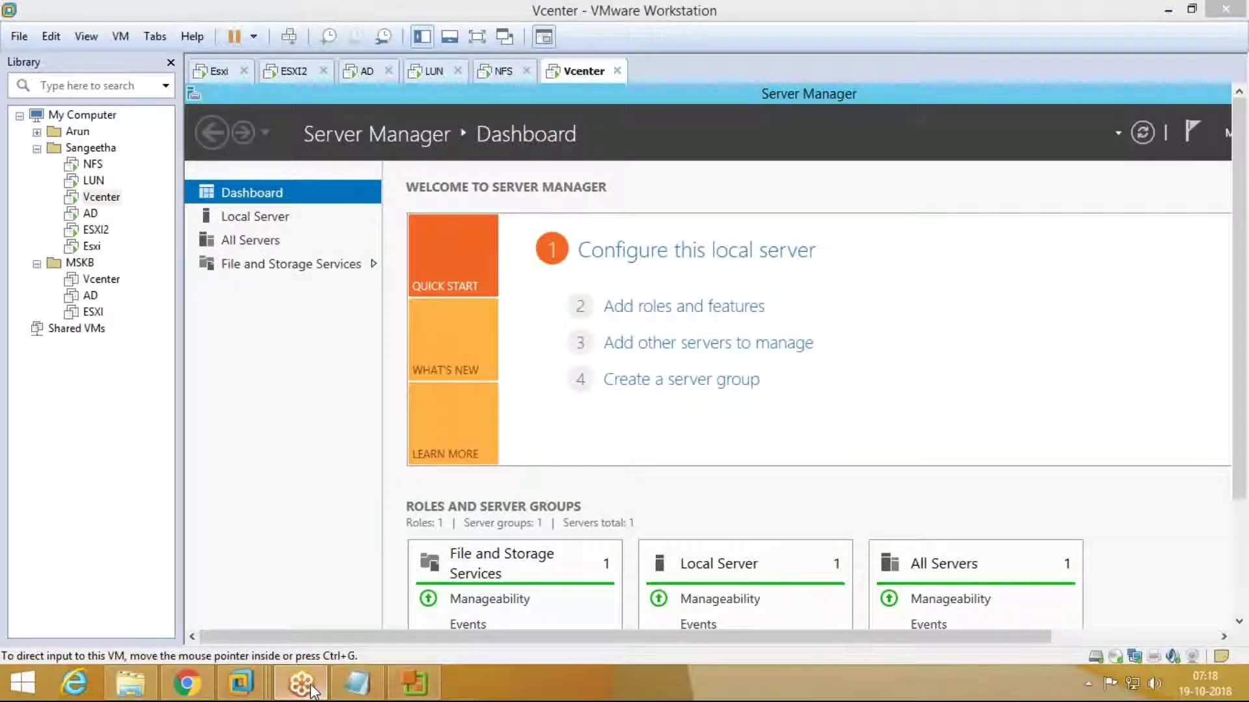
left_click(415, 683)
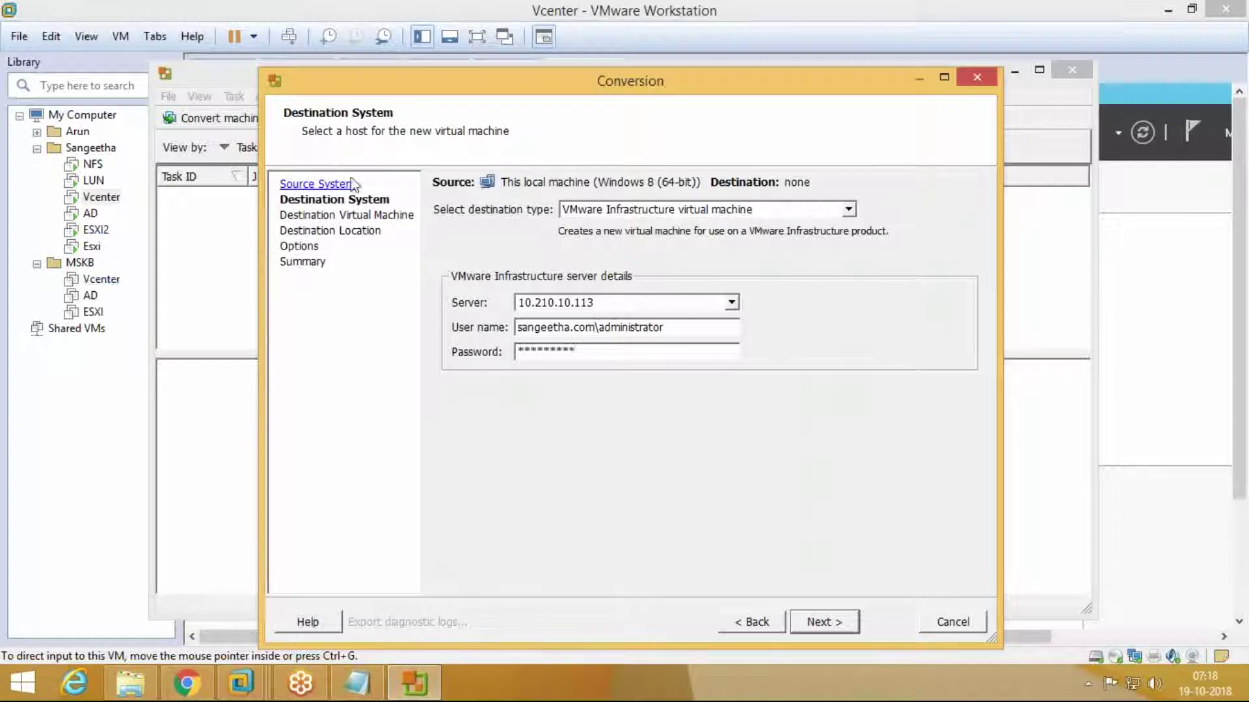
left_click(953, 622)
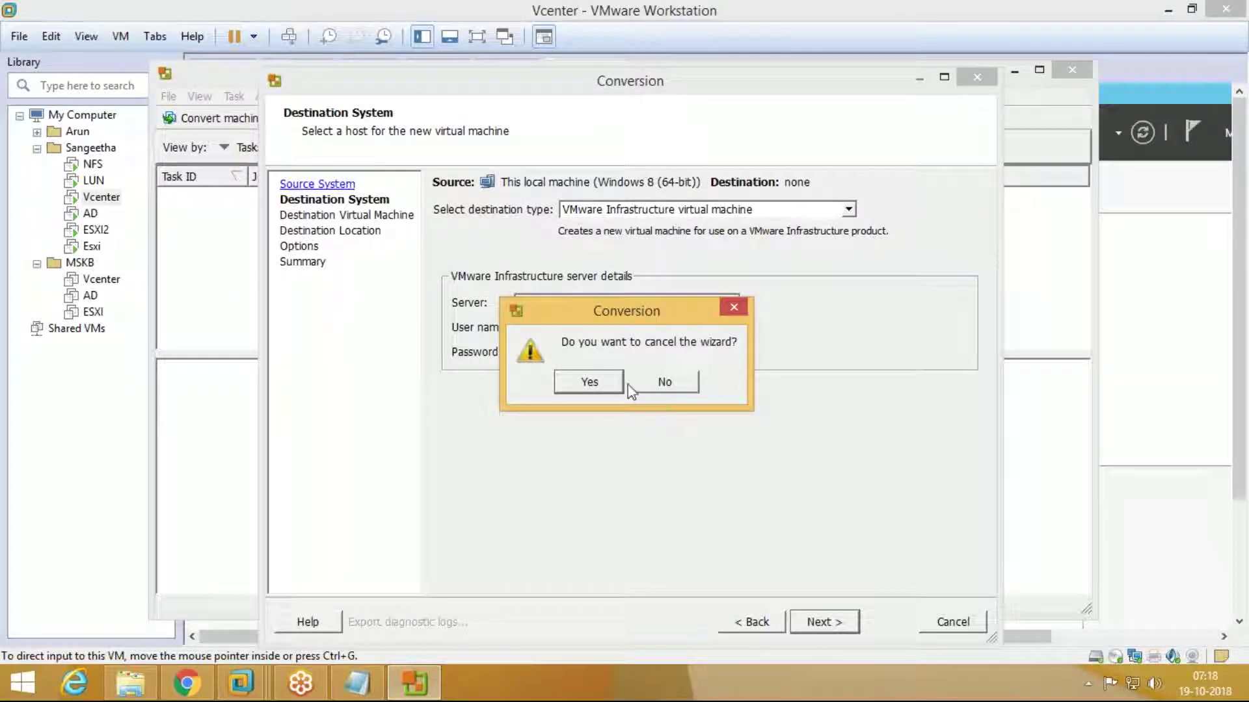
left_click(660, 382)
left_click_drag(594, 303, 496, 301)
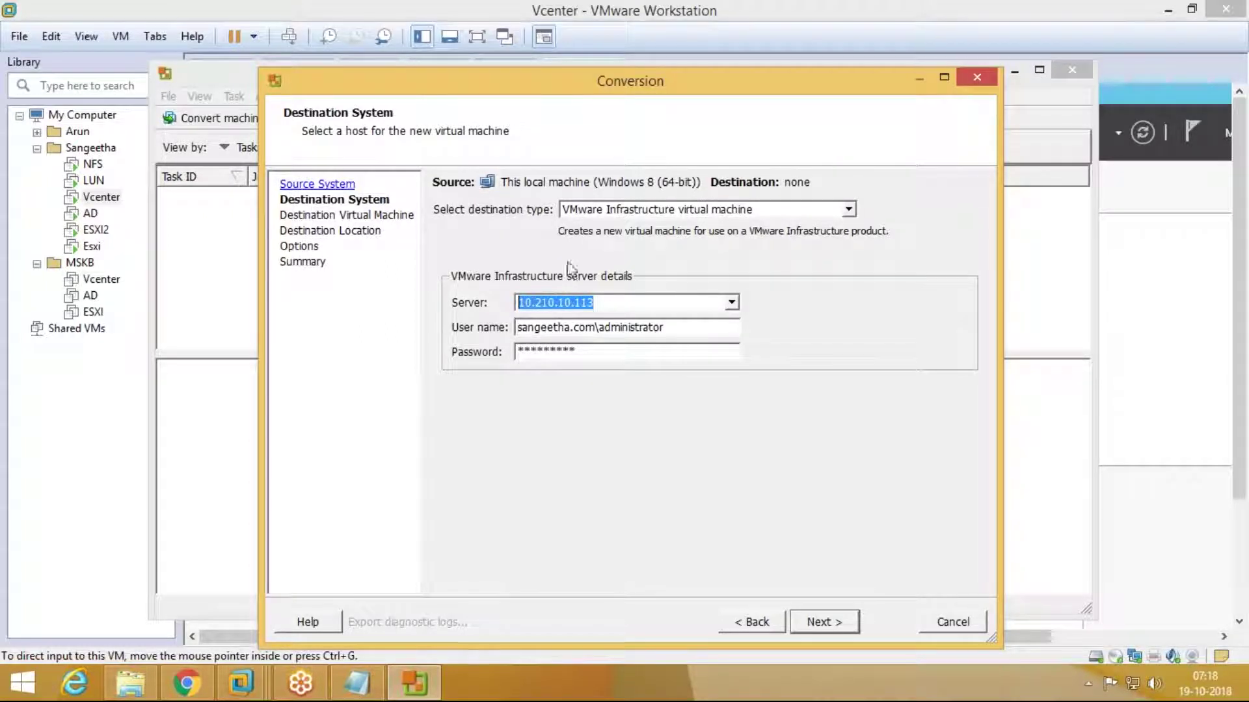
left_click_drag(590, 302, 487, 307)
Step: Cancel the conversion wizard and minimize the Converter window
left_click(951, 623)
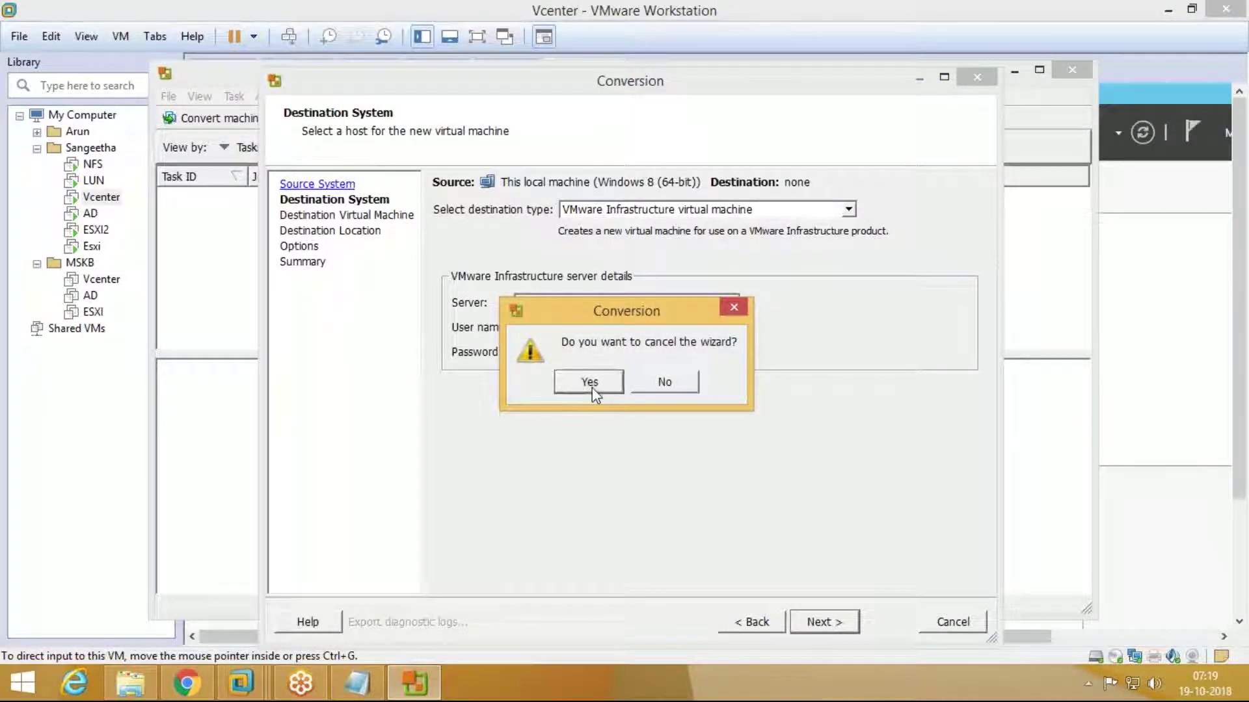
left_click(590, 383)
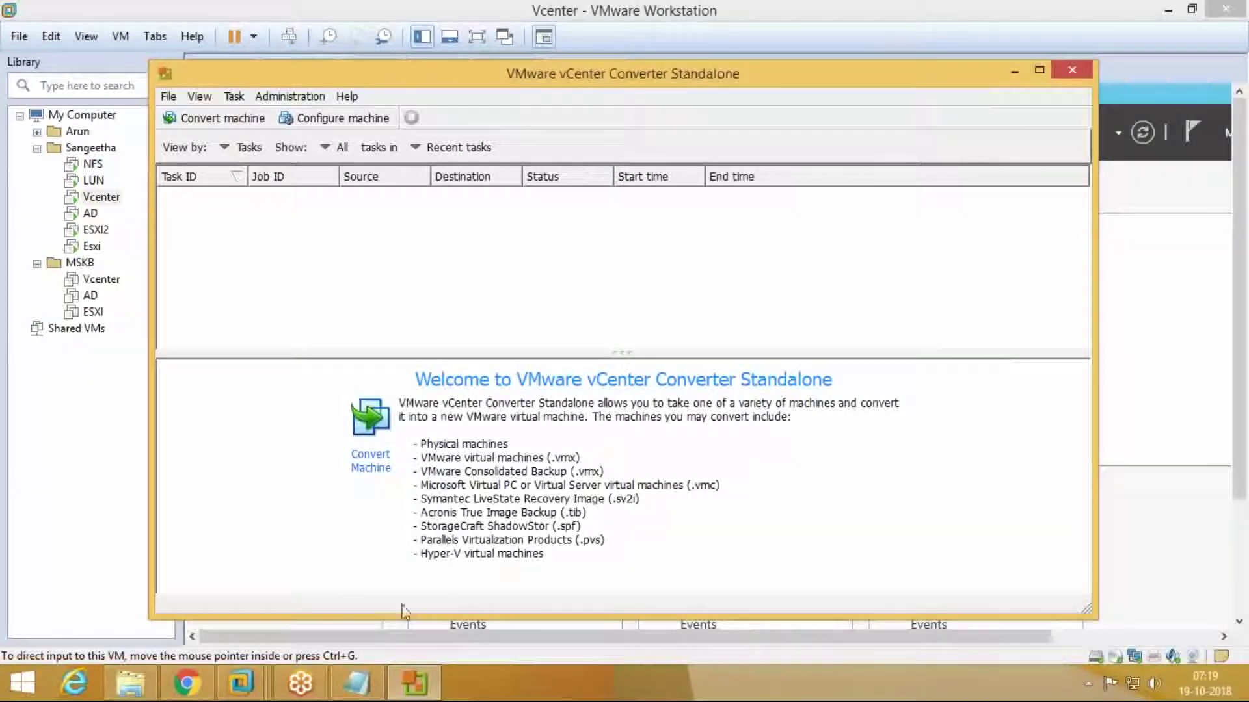
left_click(317, 694)
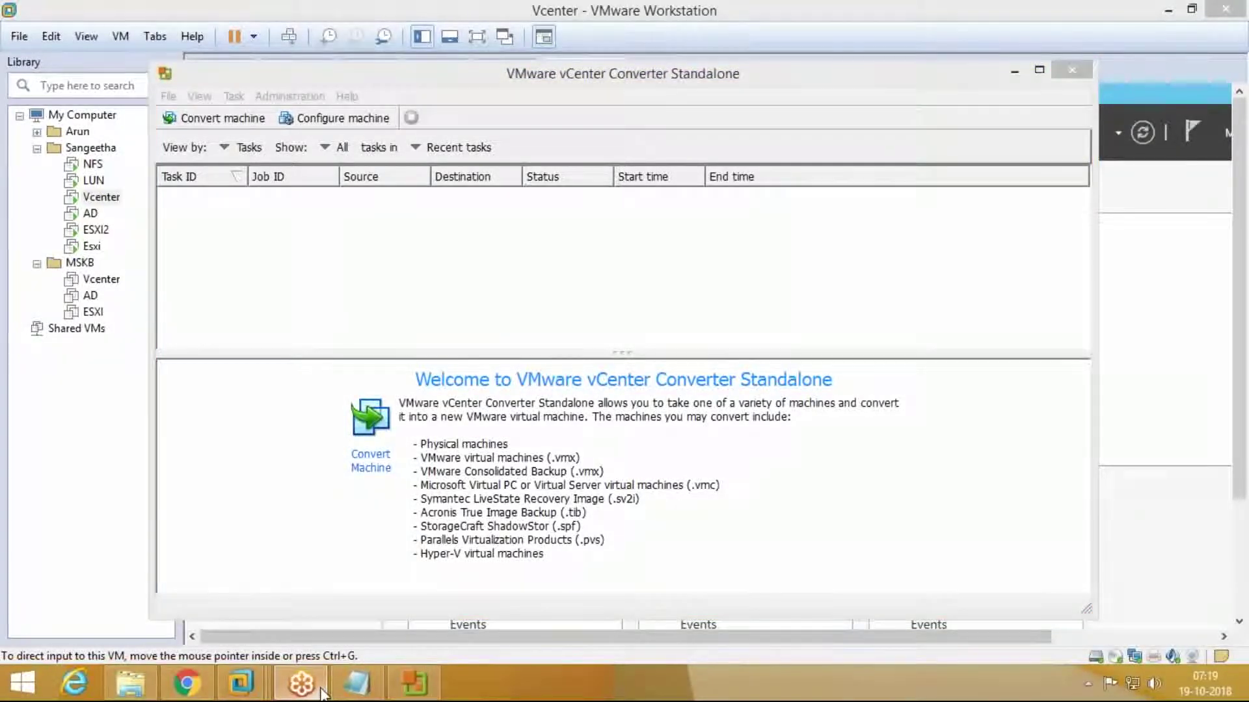
left_click(417, 684)
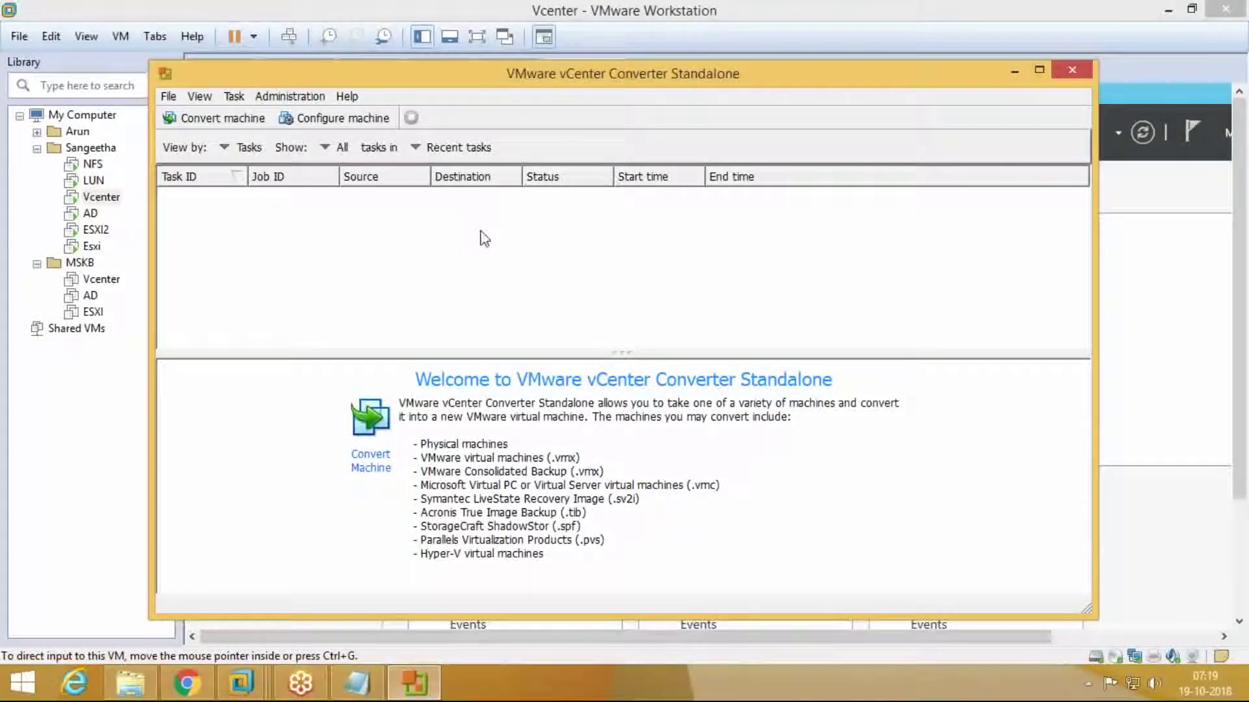
left_click(1014, 70)
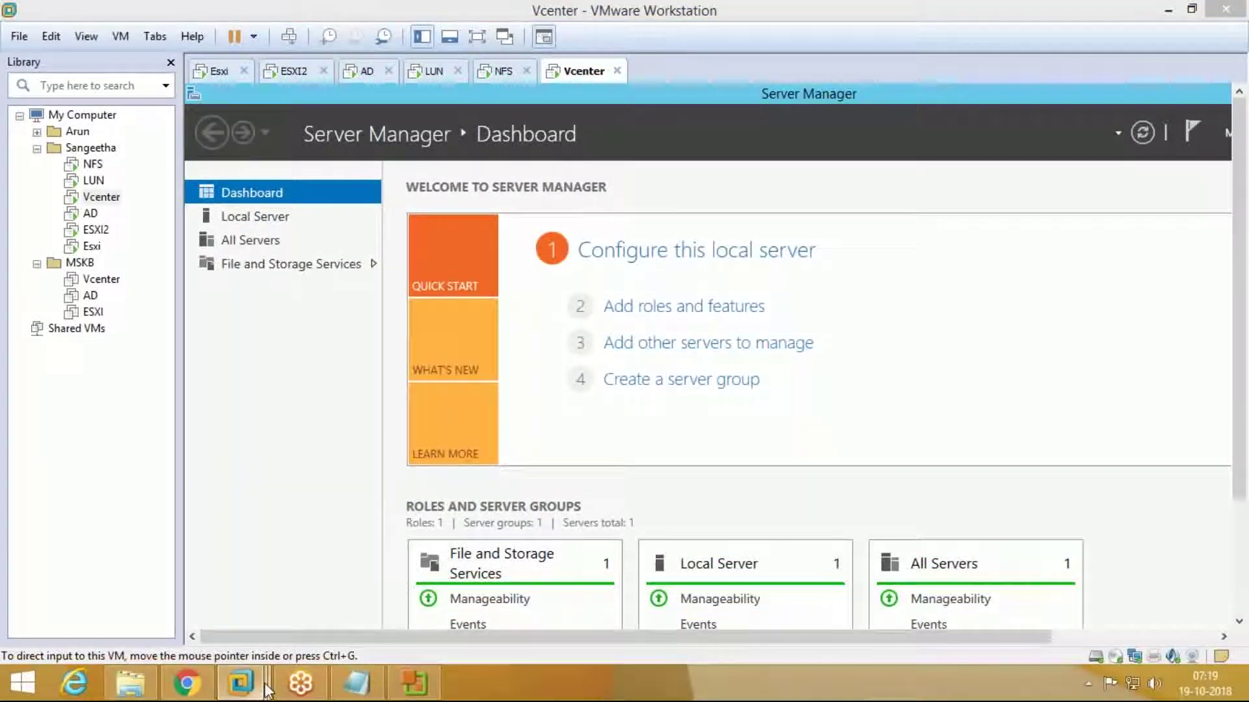
left_click(867, 459)
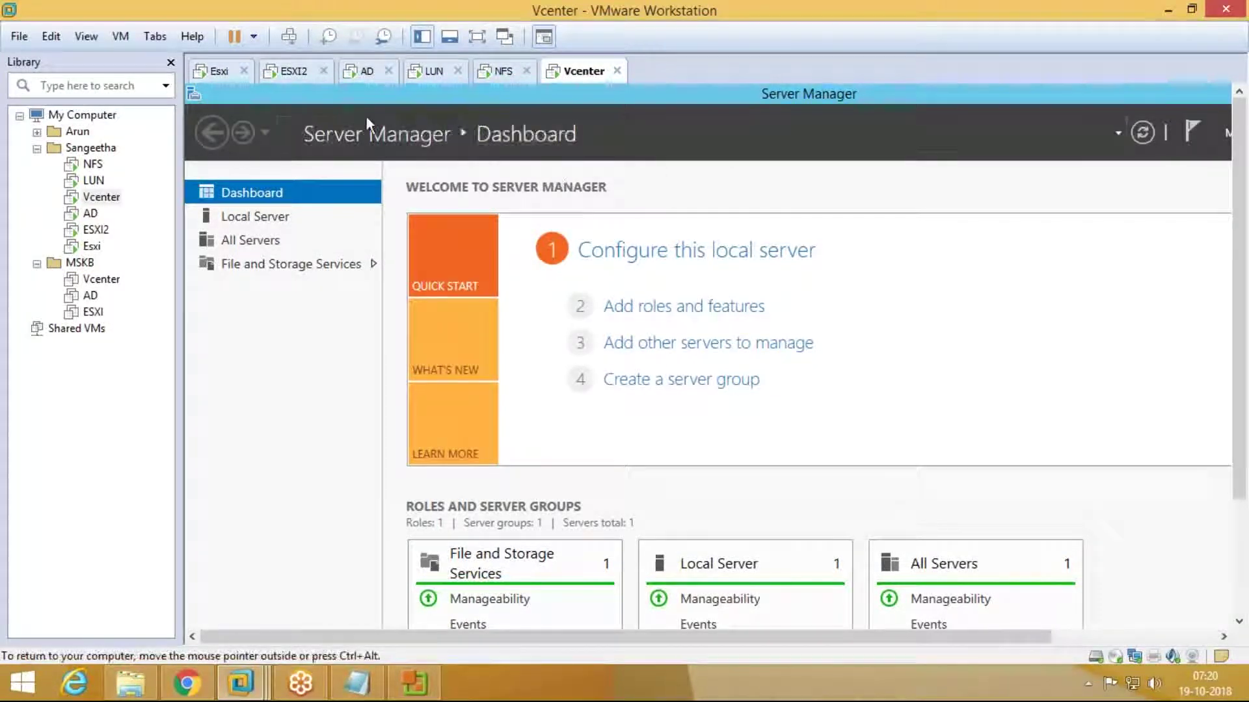
Step: Close Server Manager, start the vSphere Client with server address 10.210.10, then switch to Chrome
right_click(1105, 98)
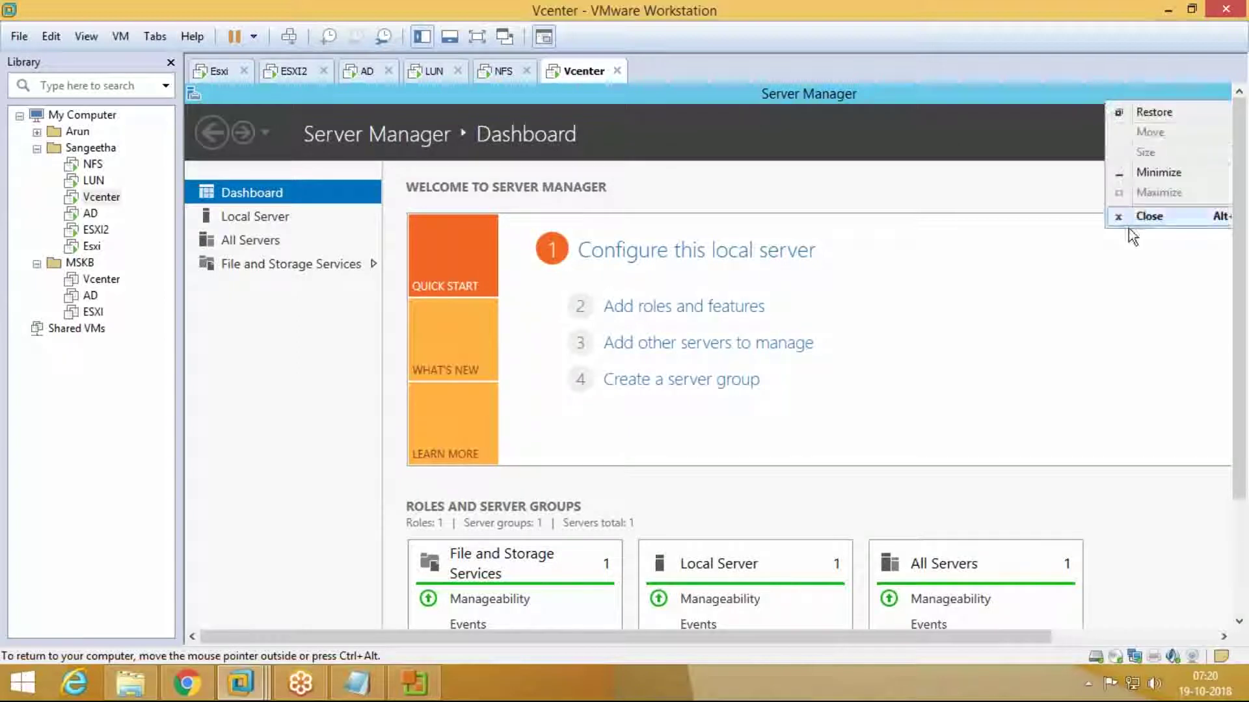
left_click(1144, 220)
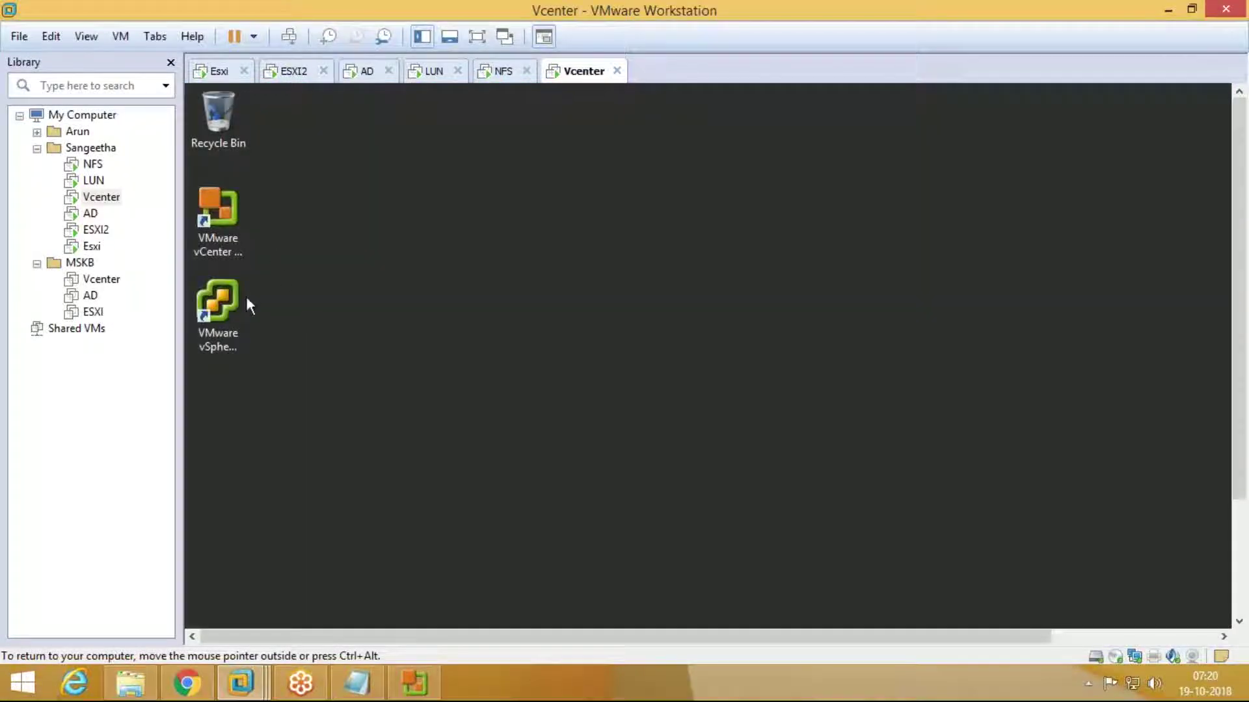
double_click(244, 307)
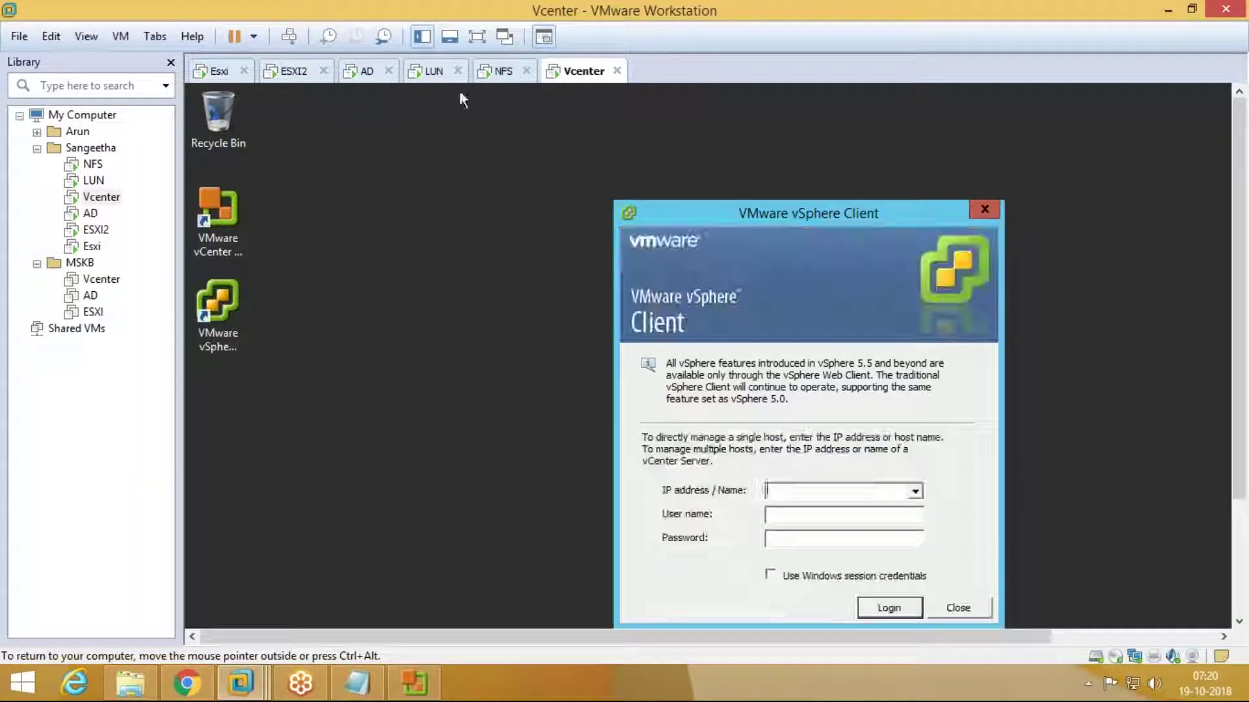
left_click(470, 39)
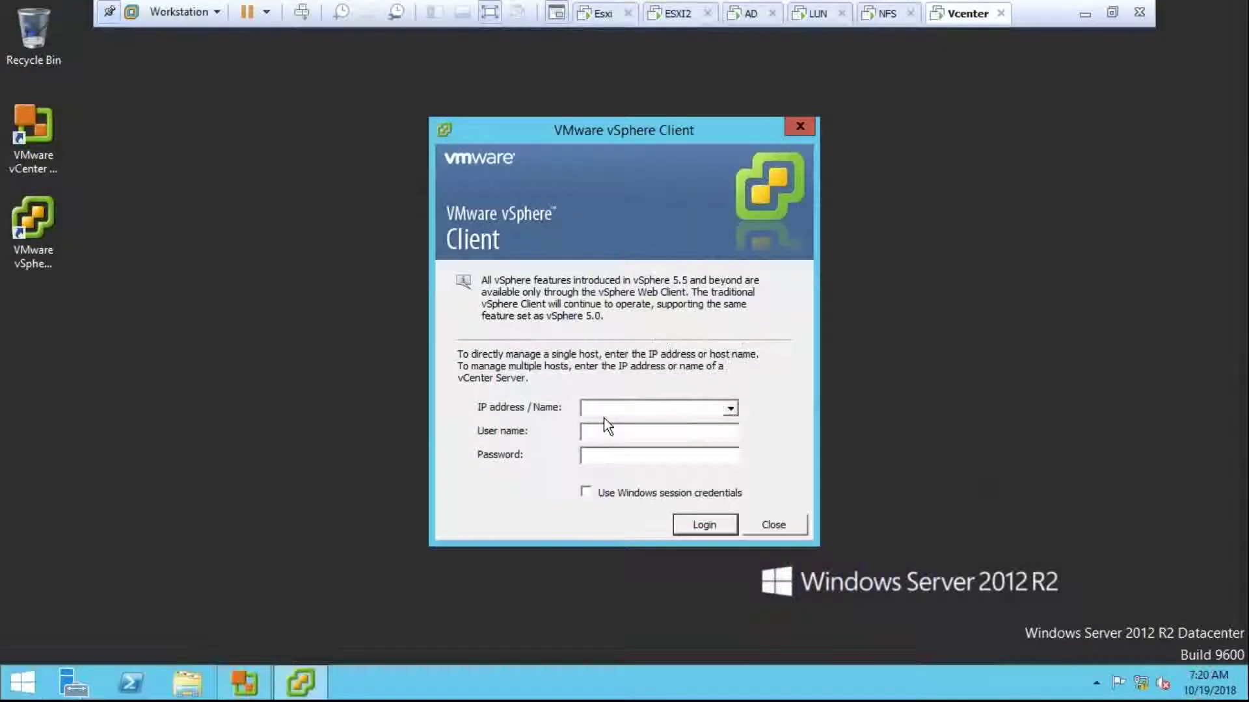
type("10.210.10")
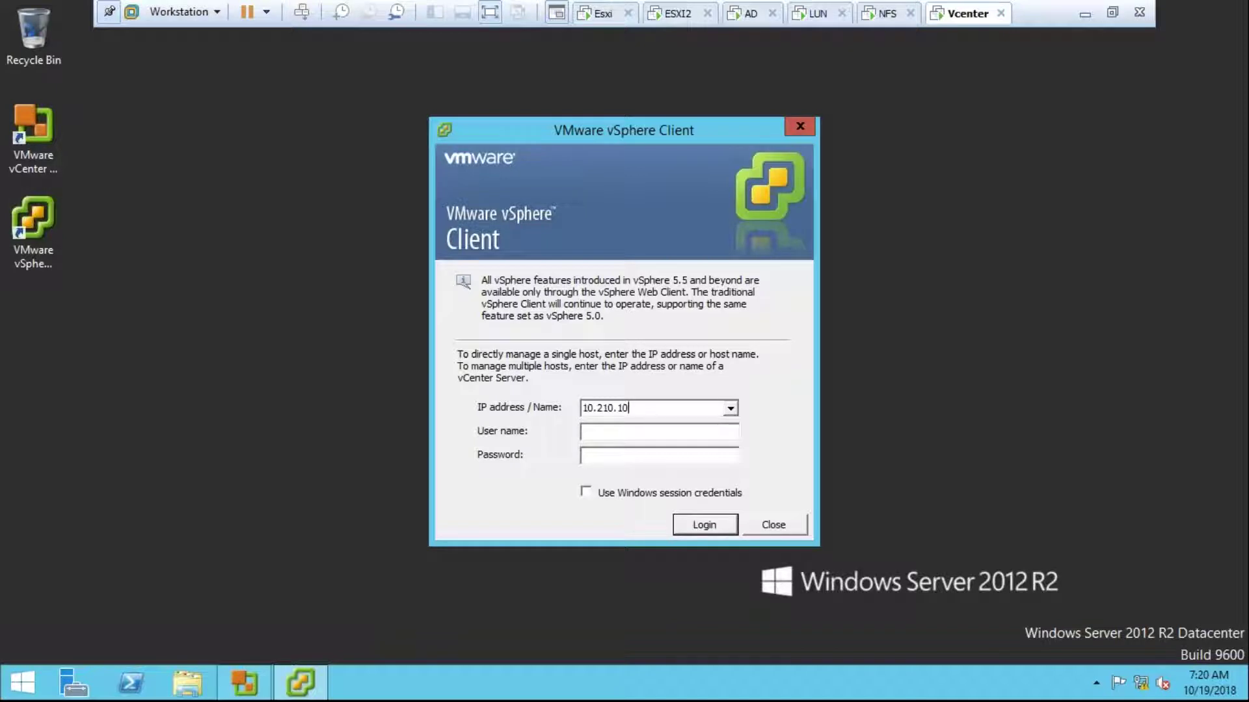
left_click(1082, 15)
left_click(187, 683)
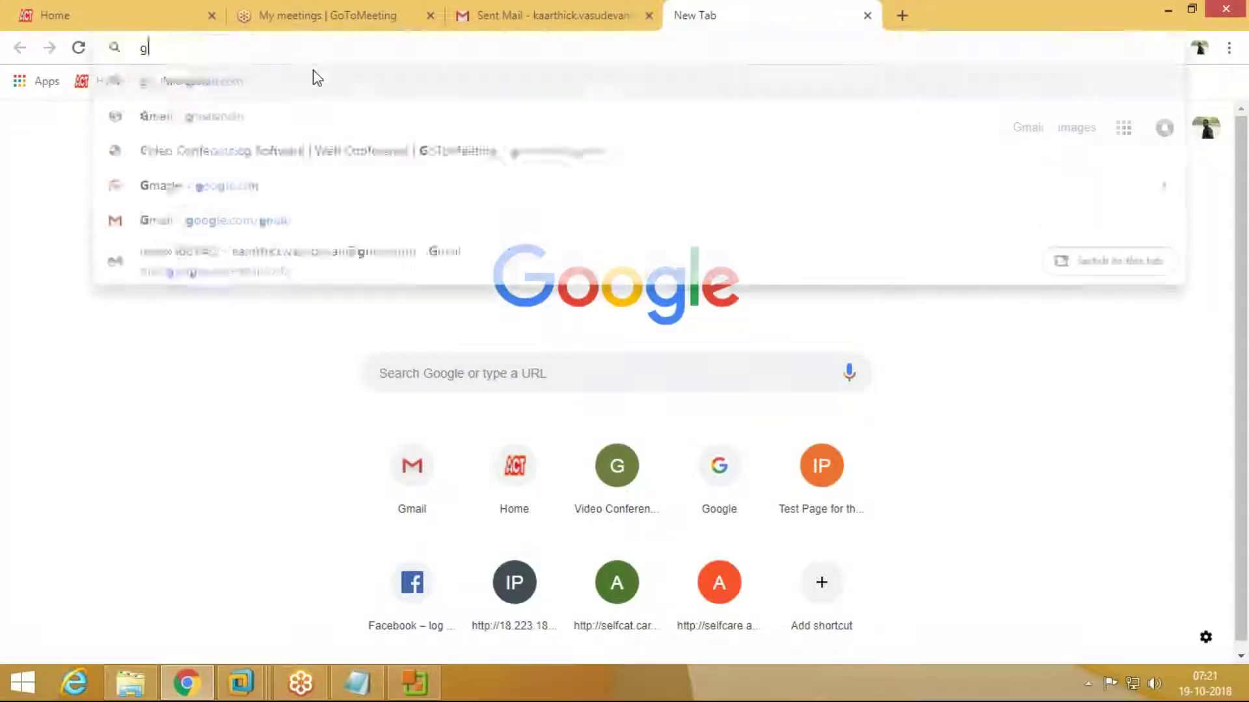
Step: Load google.com in the Chrome tab
key("F12")
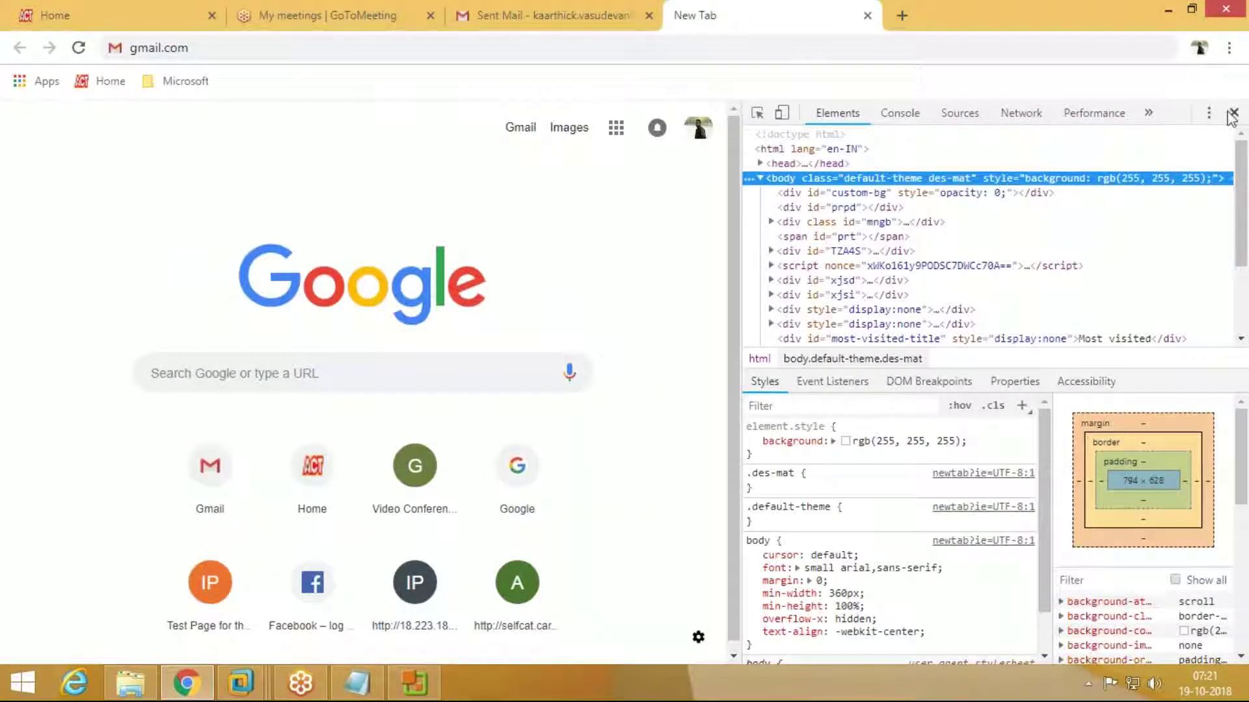
left_click(1234, 112)
left_click_drag(237, 46, 112, 52)
type("google.co")
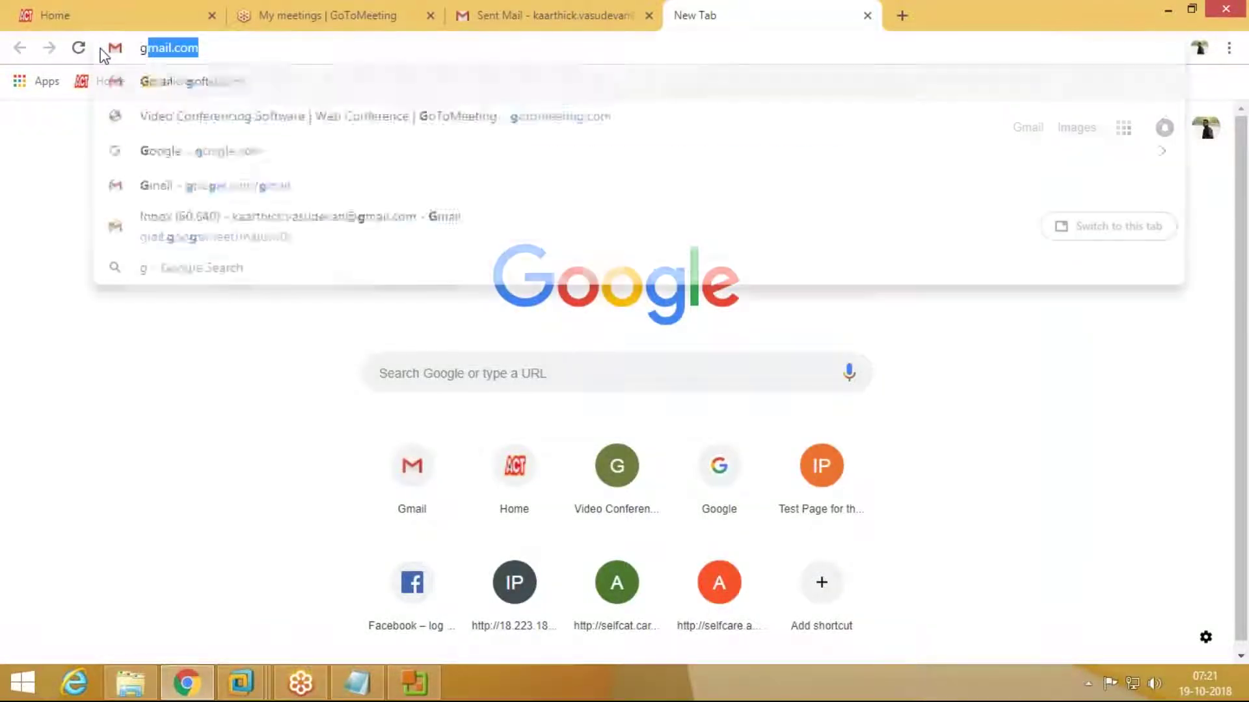
key("Return")
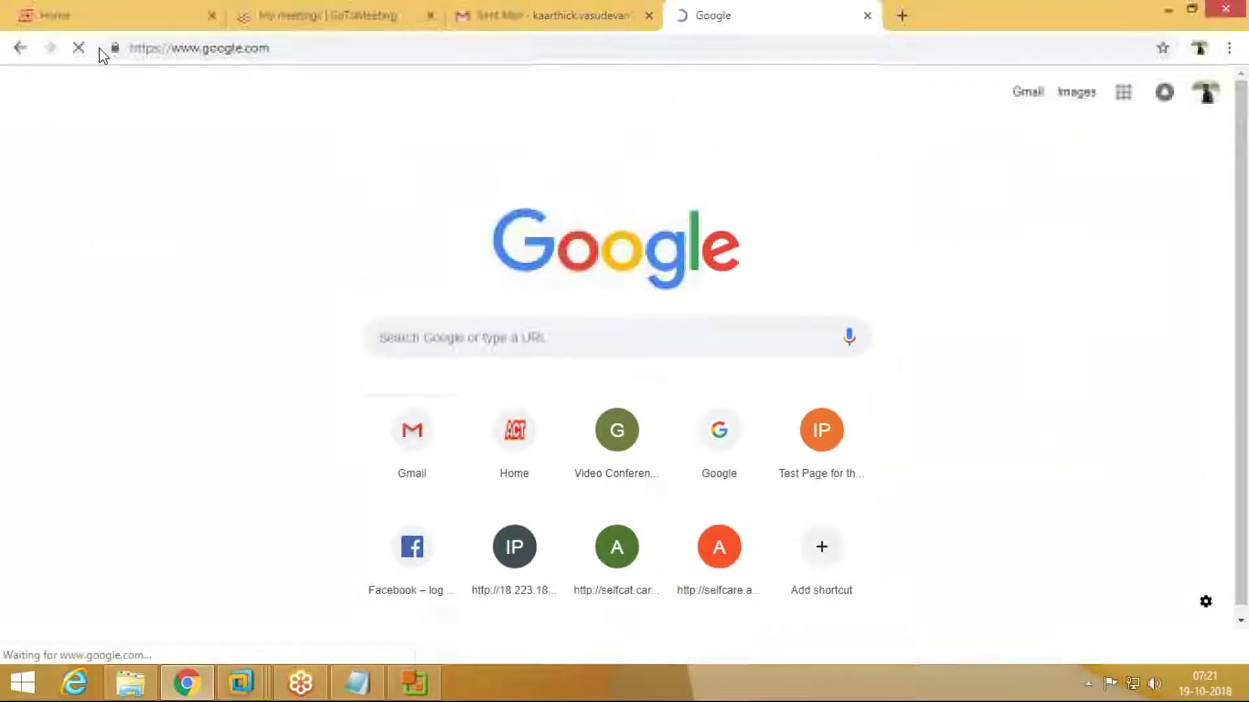
Step: Search Google for 'how plug in install in vsphere client 6.5'
type("how t")
key("BackSpace")
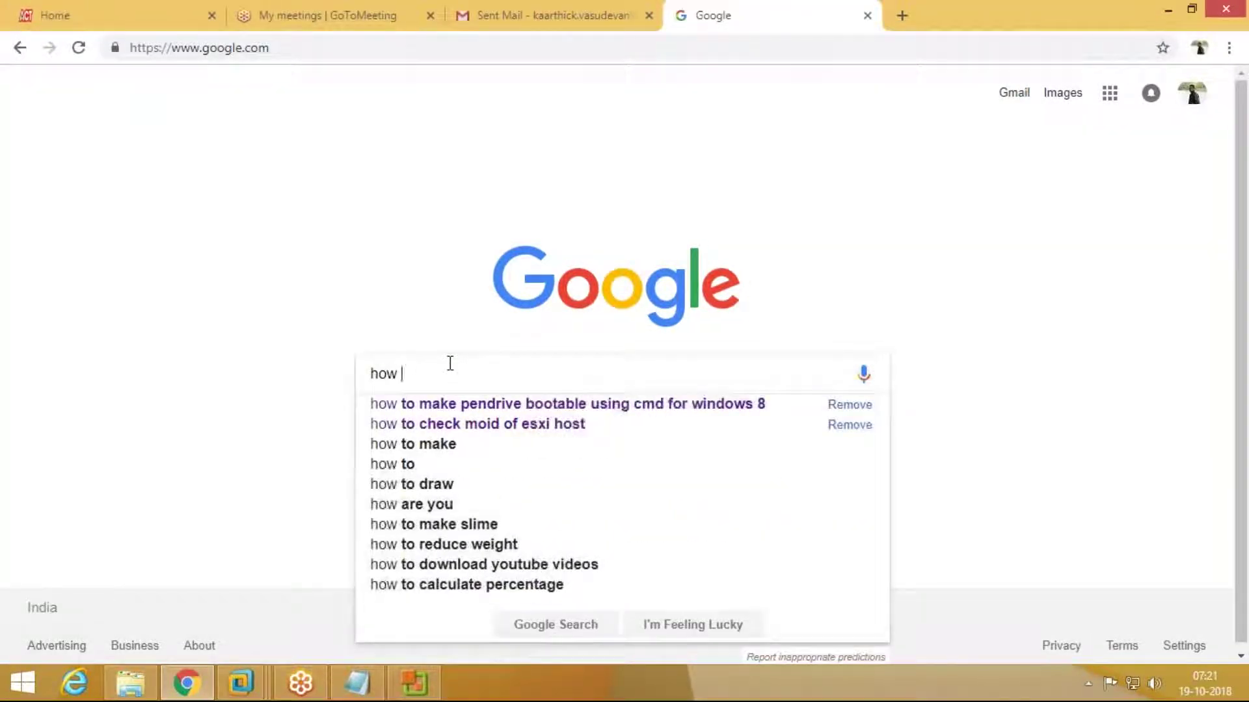
type("plu")
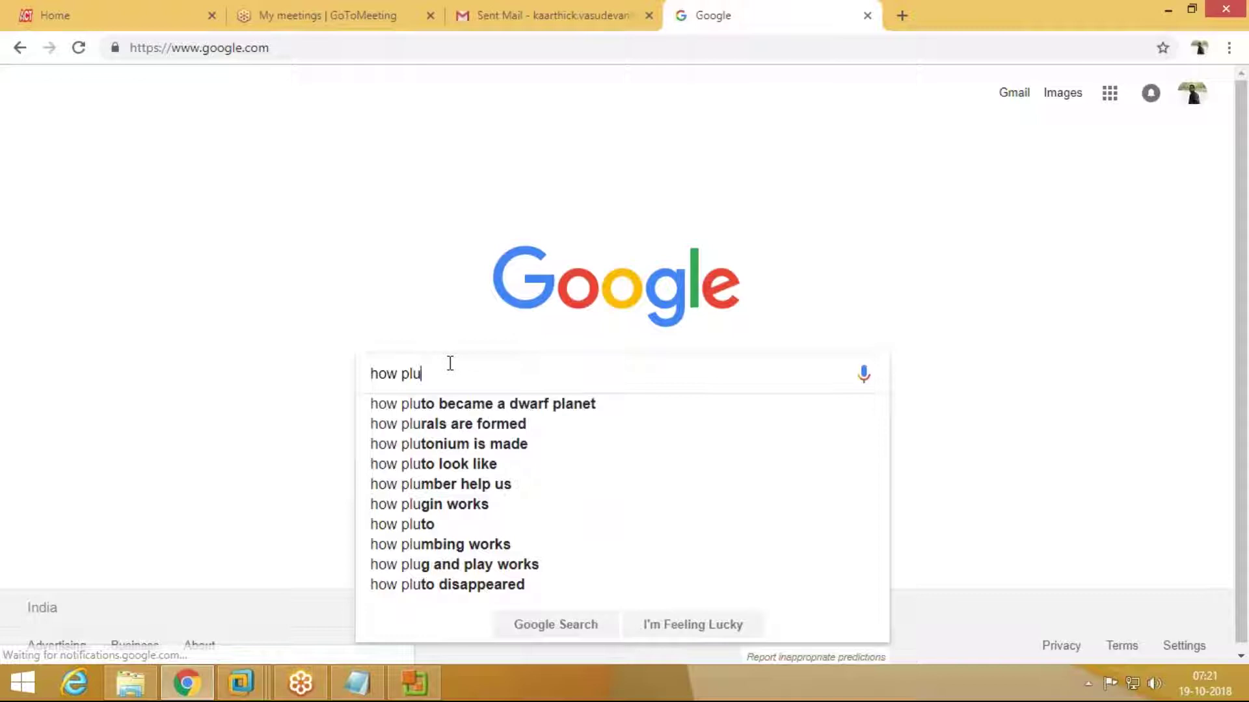
type("g in in")
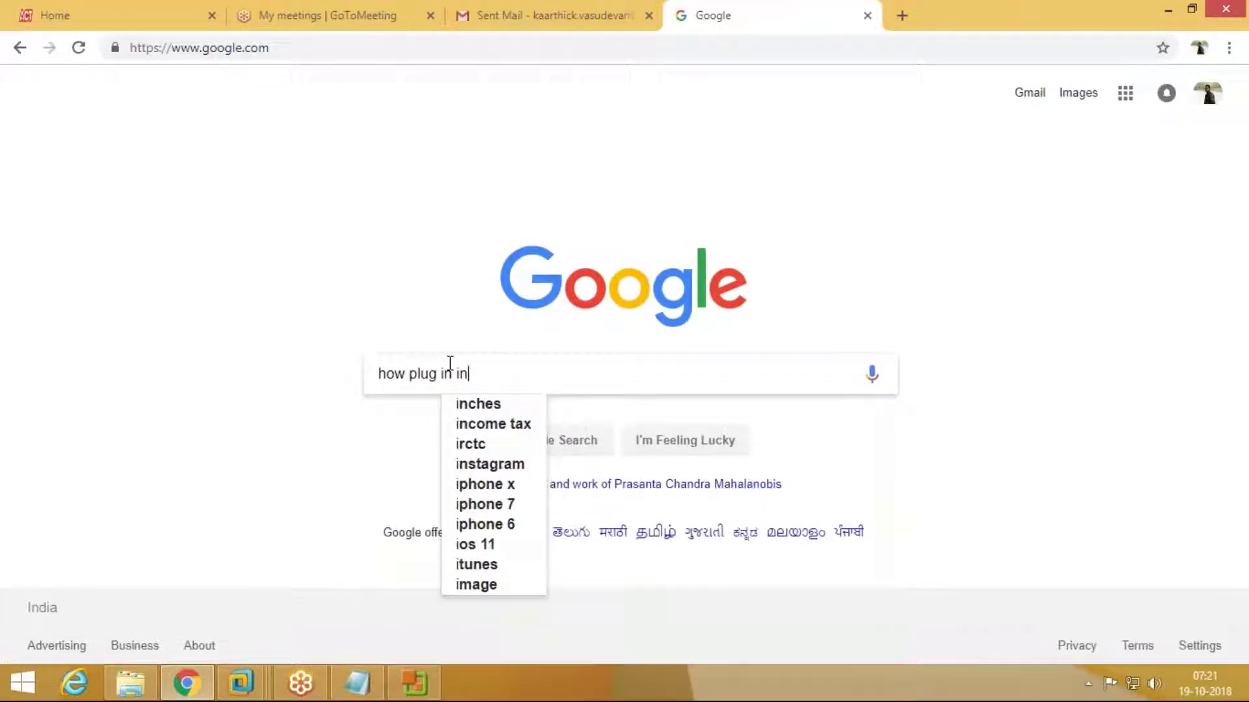
type("stall in ")
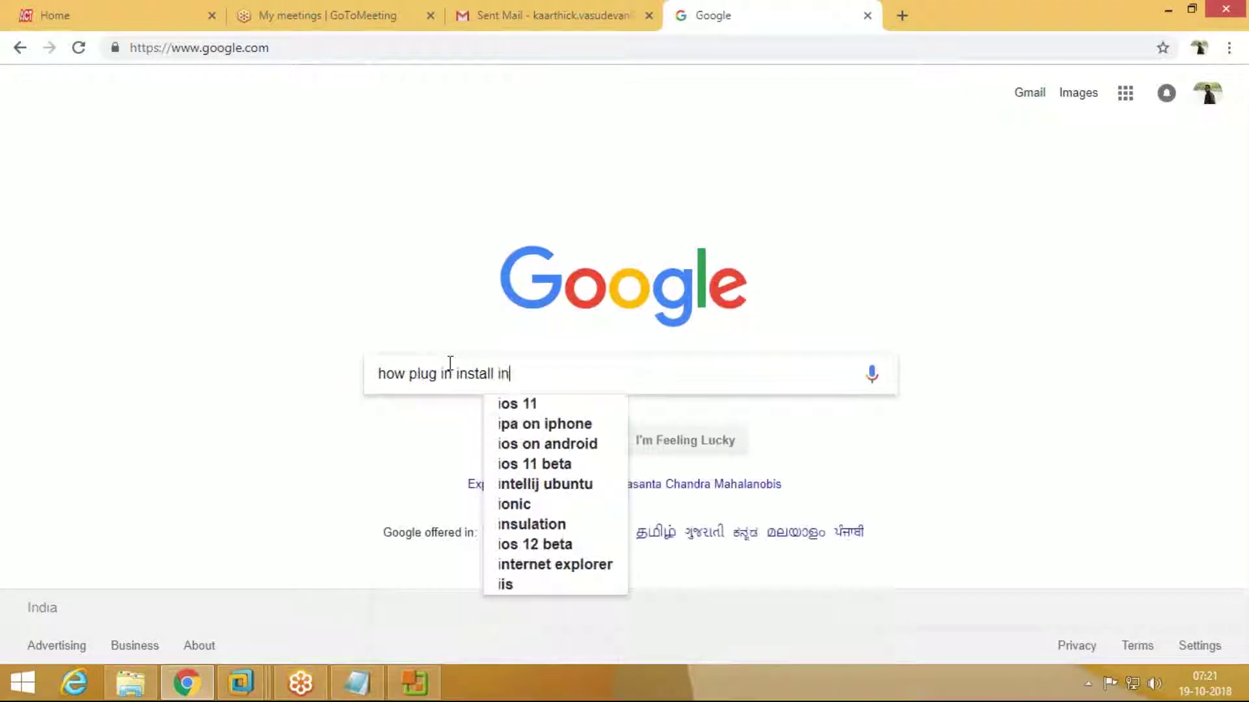
type("vsphere")
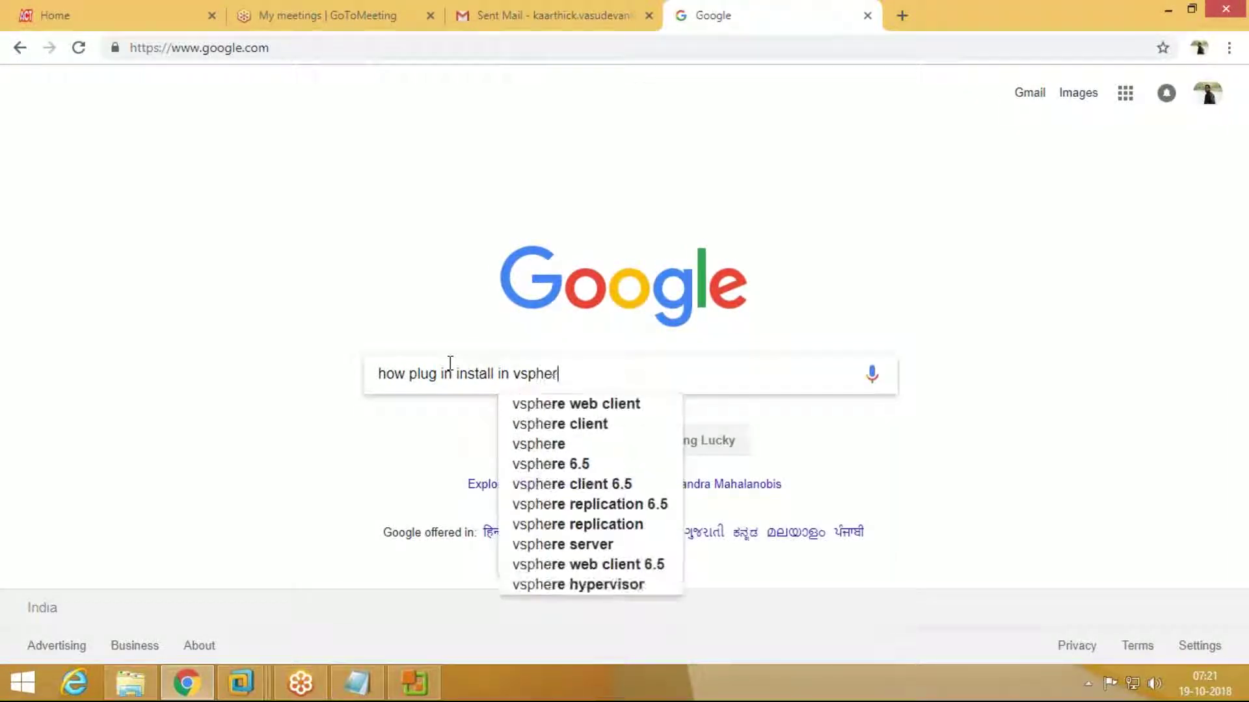
key("Down")
key("Down")
key("Down")
key("Down")
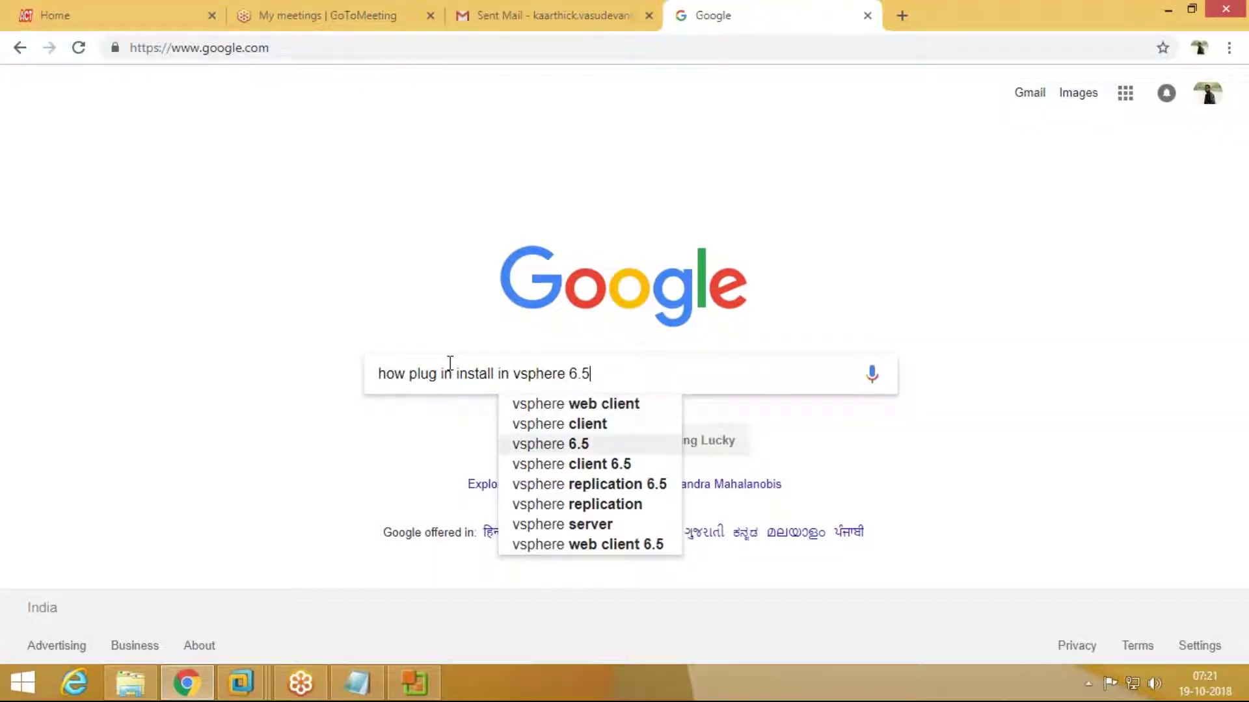
key("Return")
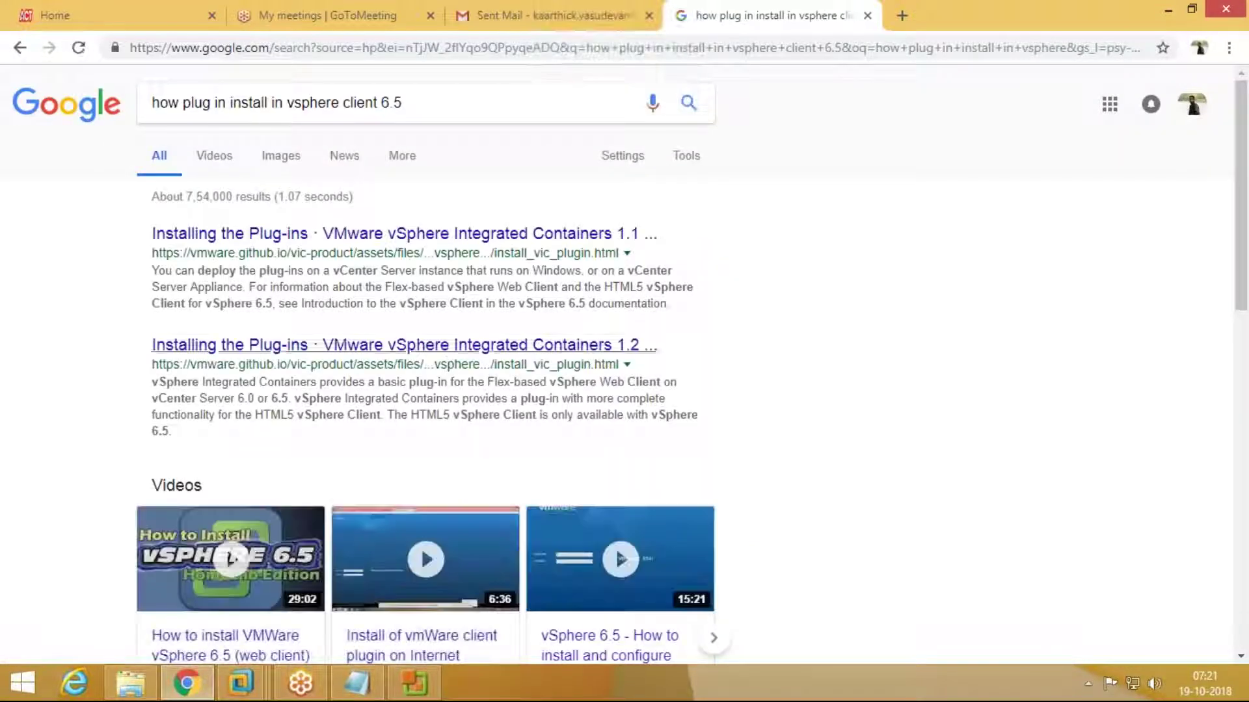
Step: Switch to the Images results for the plug-in search and browse them
left_click(281, 156)
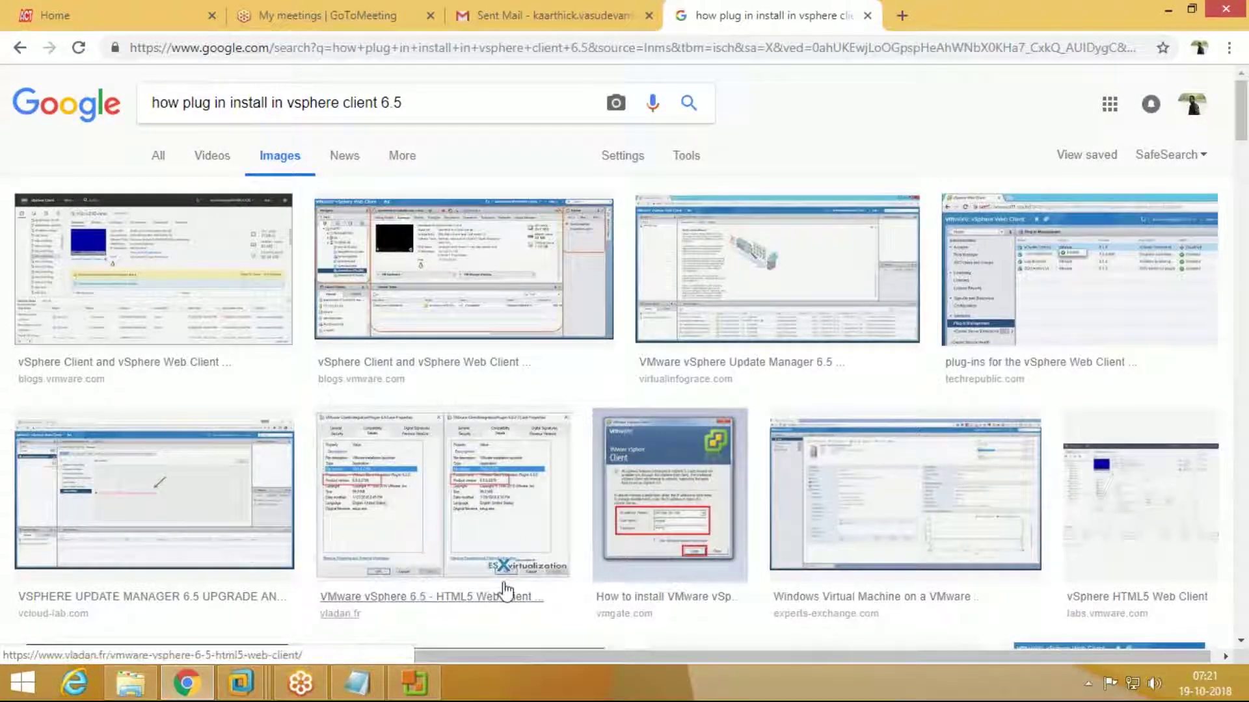
scroll(520, 552, "down", 1)
scroll(520, 551, "down", 4)
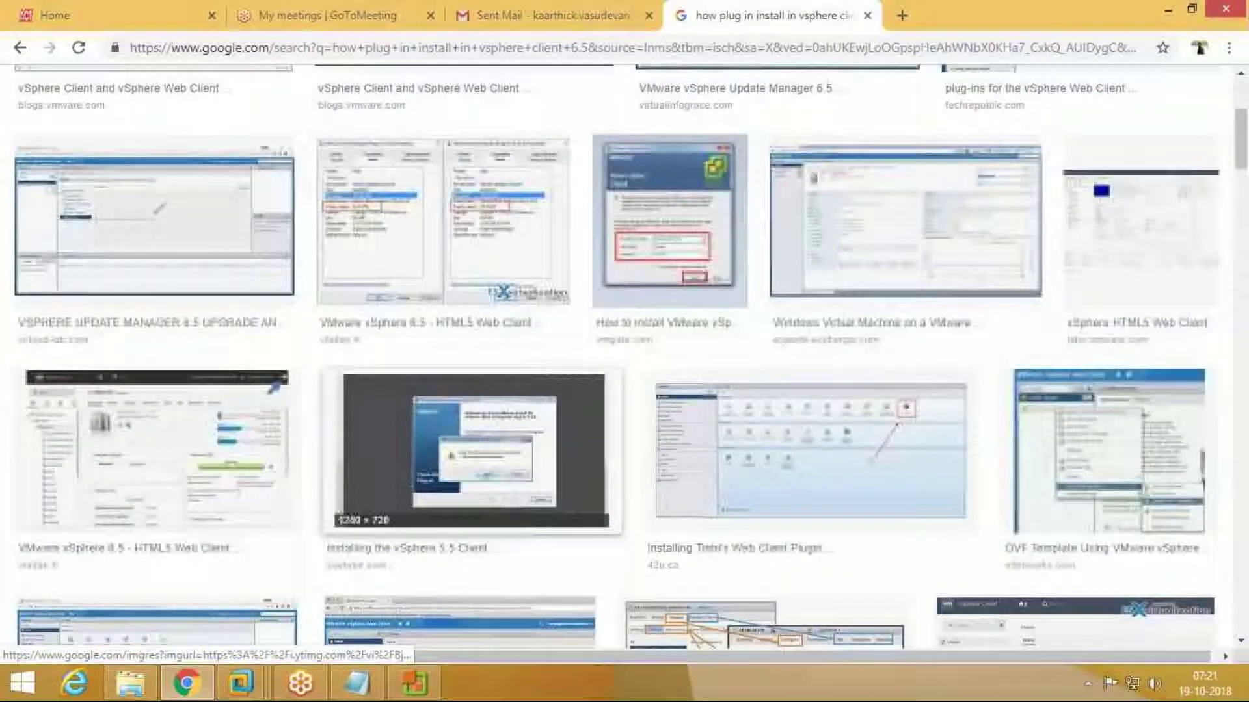
scroll(486, 476, "up", 4)
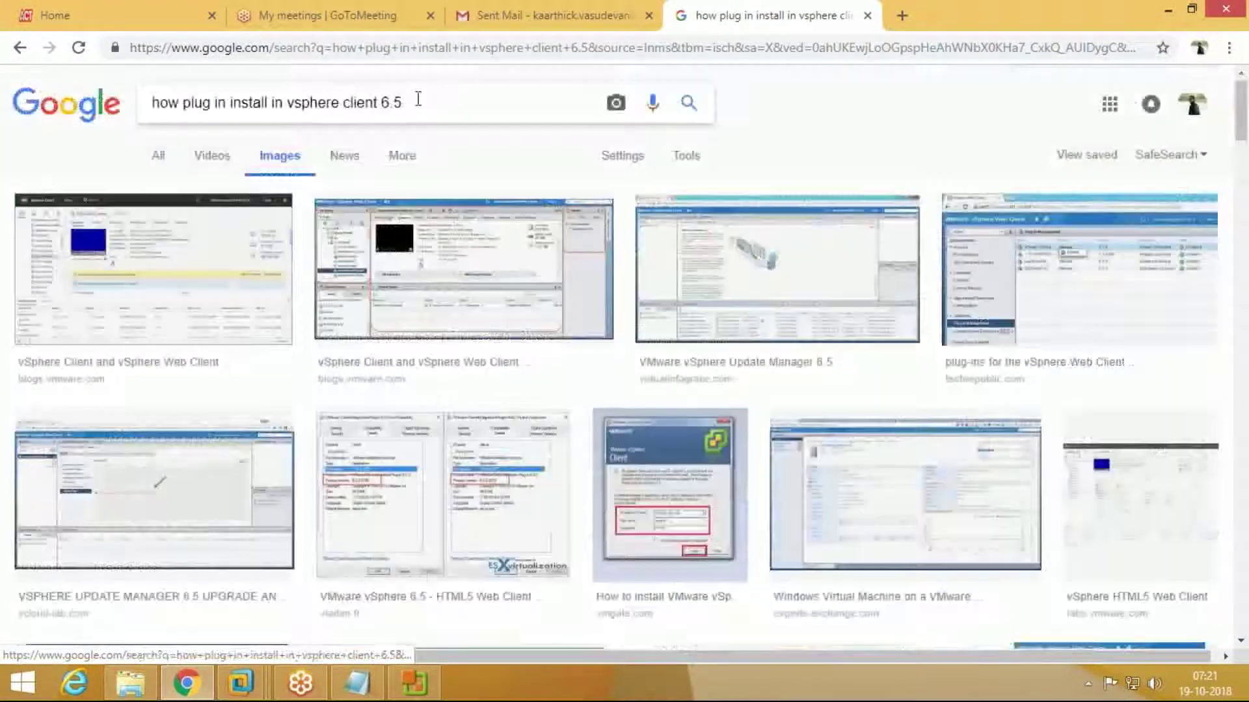
Step: Change the query's version from 6.5 to 6.0 and rerun the image search
left_click(418, 99)
key("BackSpace")
key("BackSpace")
type(".0")
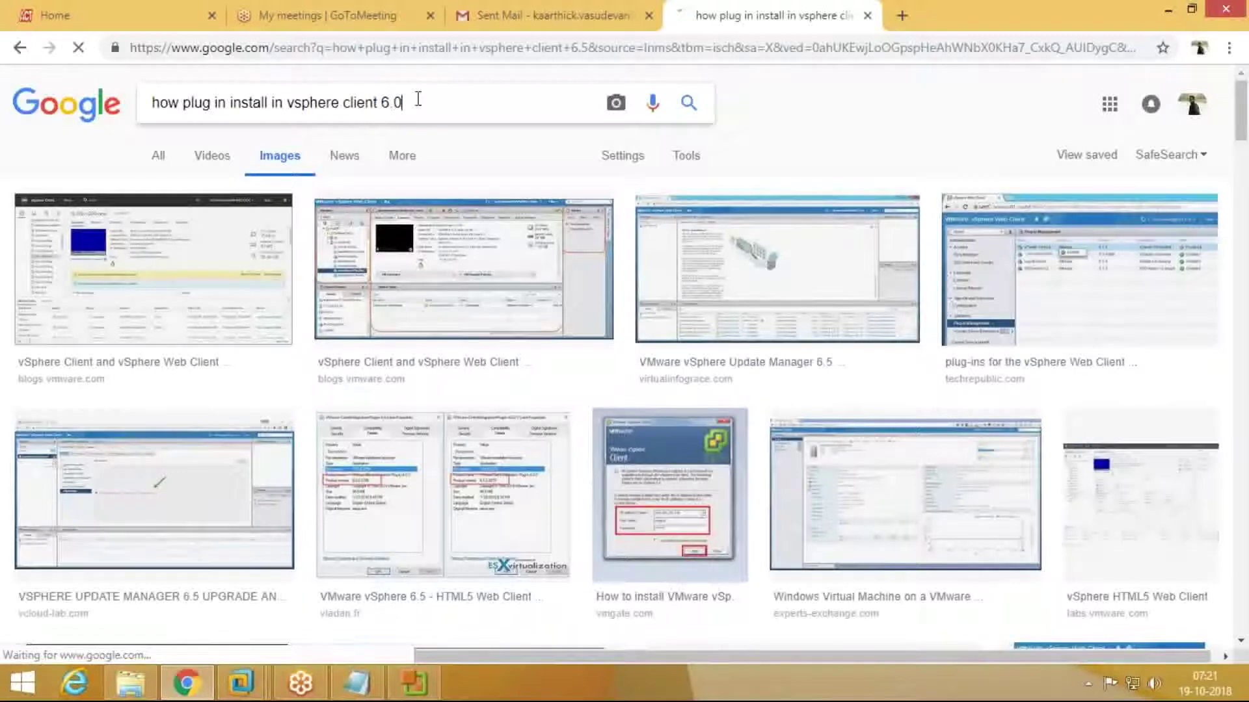
key("Return")
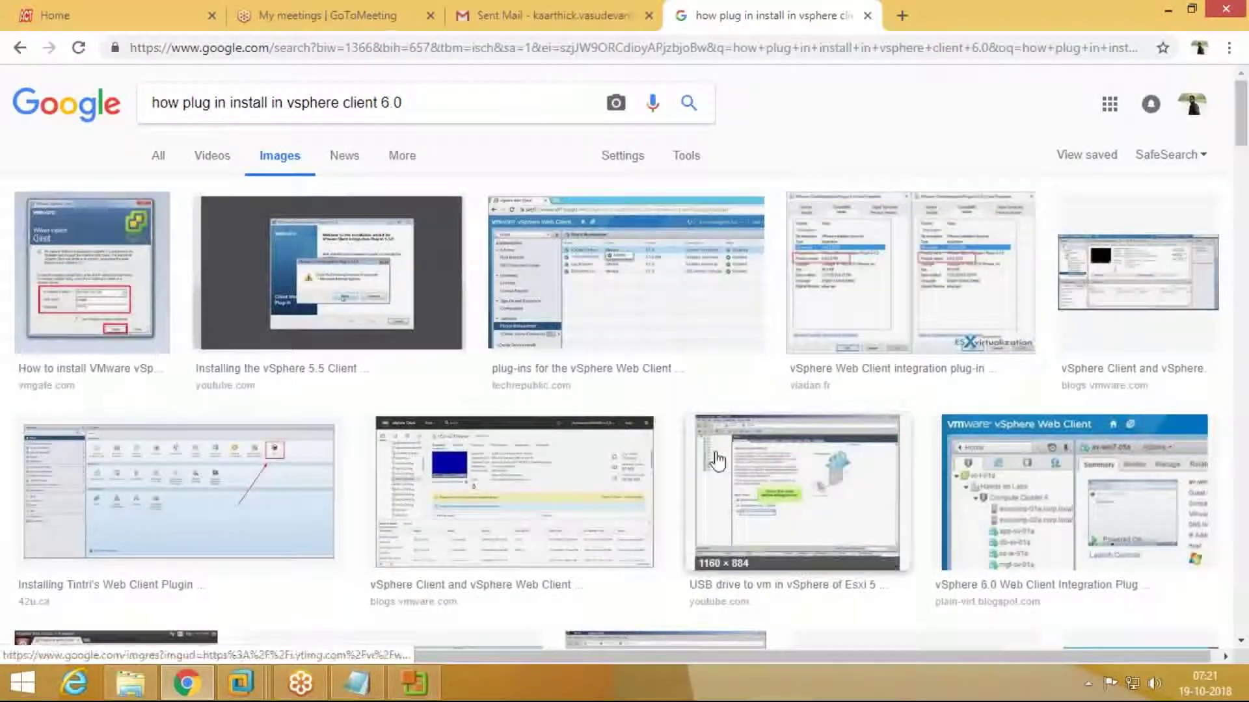
scroll(720, 460, "down", 1)
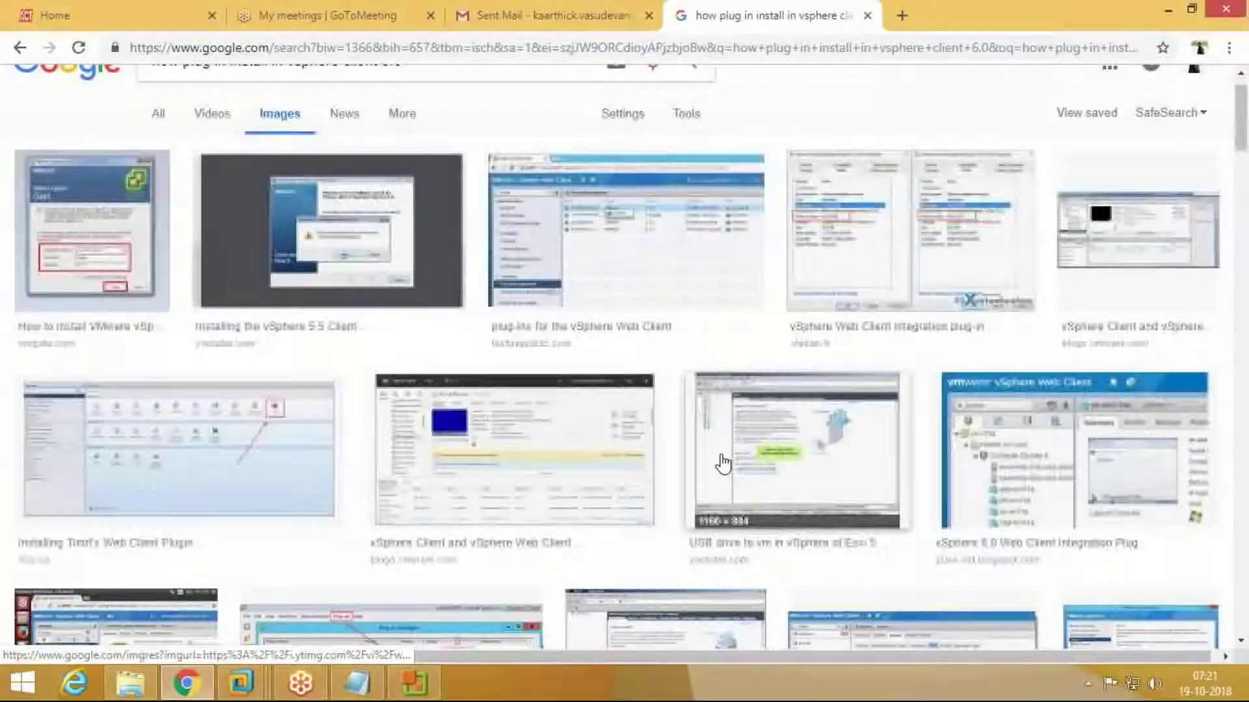
scroll(722, 462, "down", 6)
Step: Preview the VMWARE VSPHERE UPDATE MANAGER image result
left_click(430, 260)
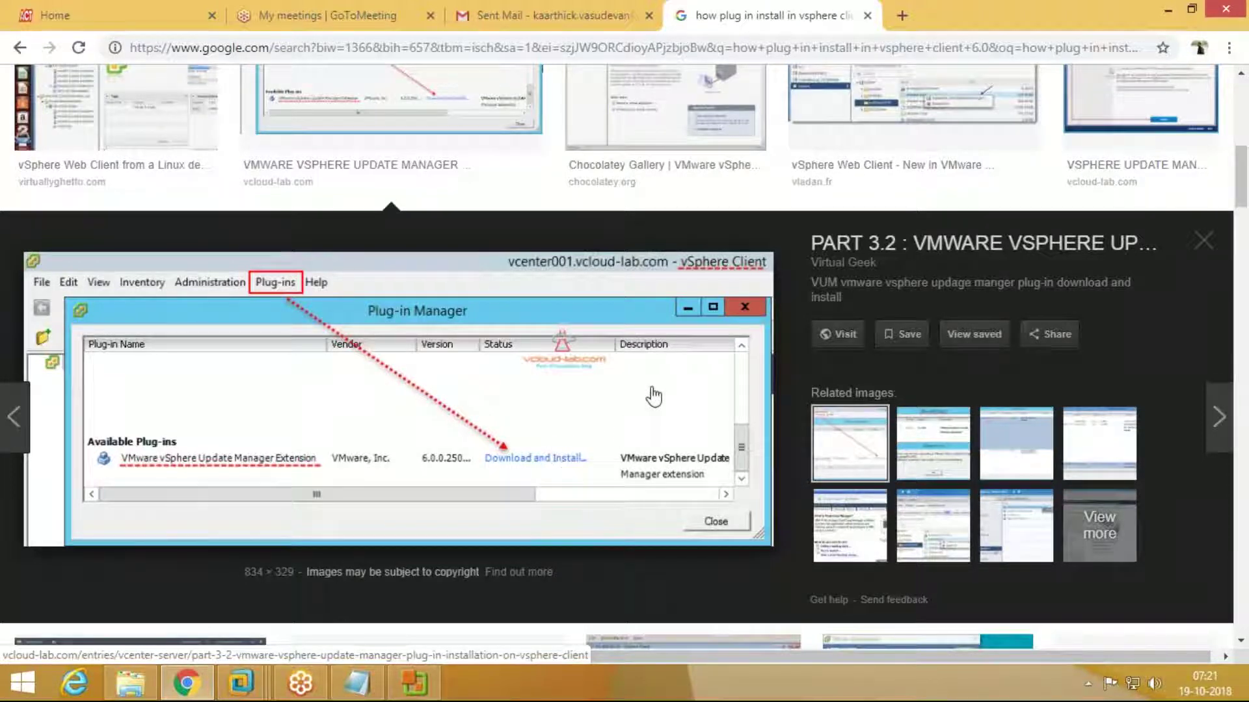
scroll(651, 419, "down", 7)
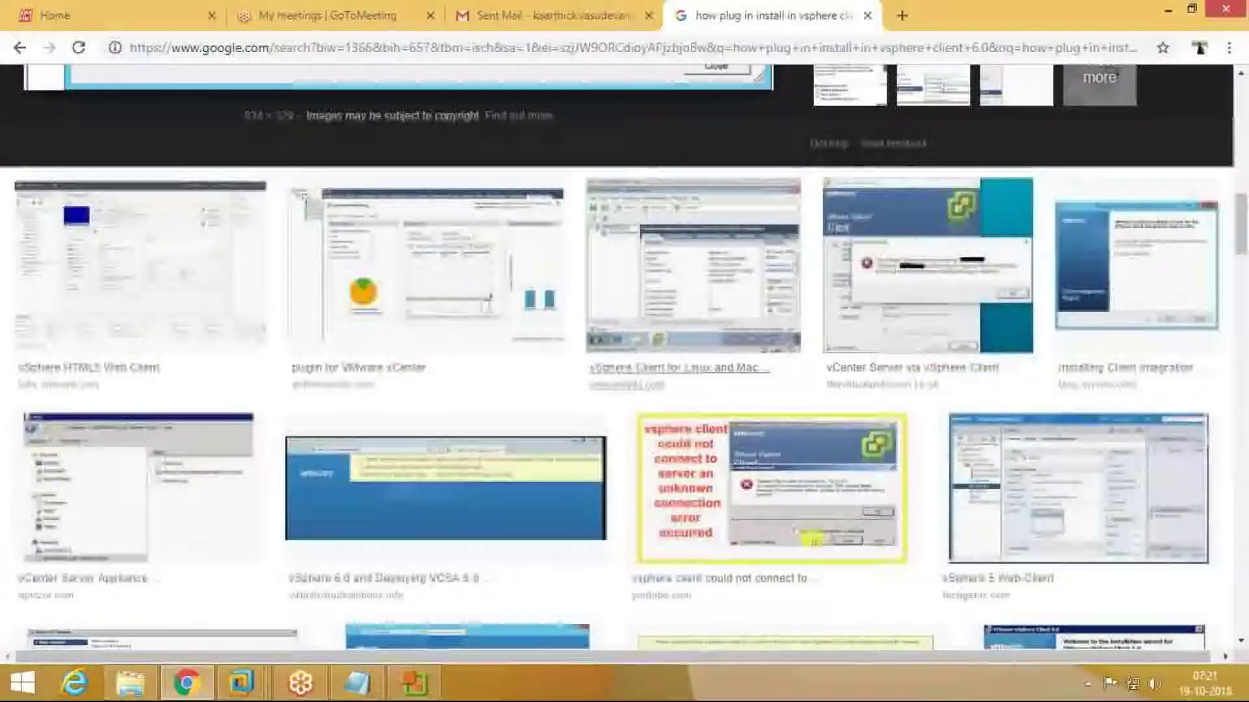
scroll(645, 380, "down", 5)
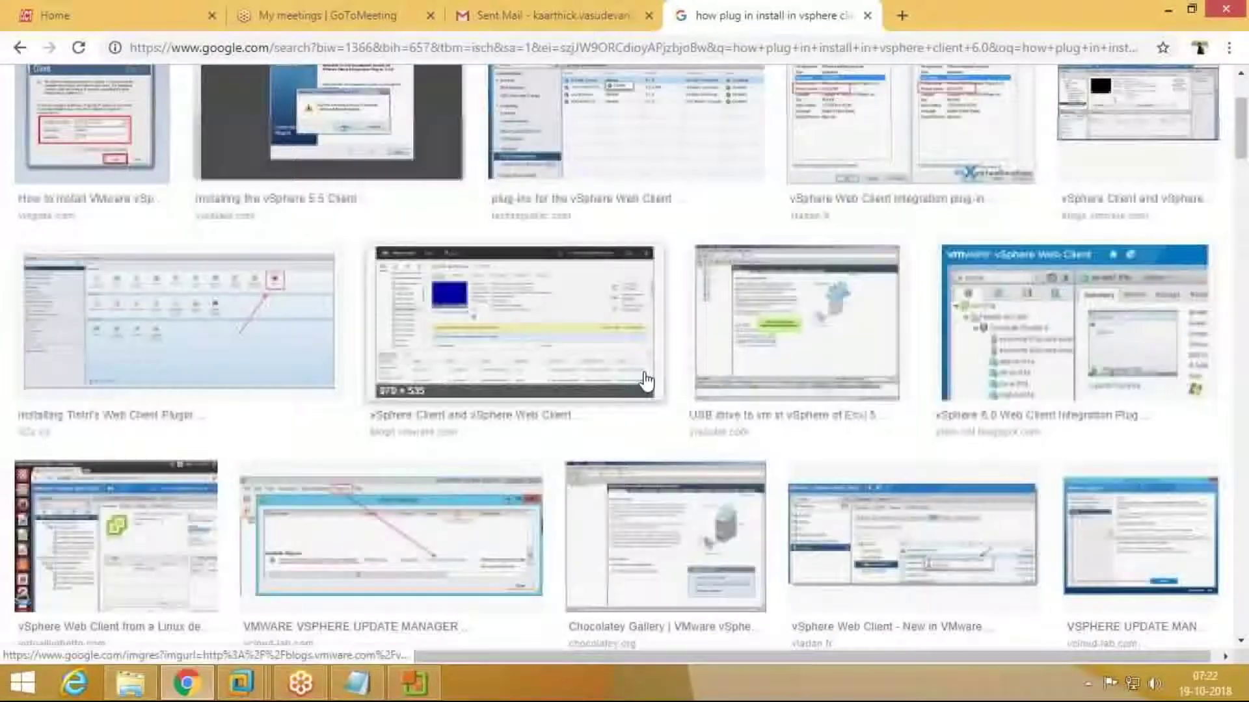
scroll(646, 380, "up", 5)
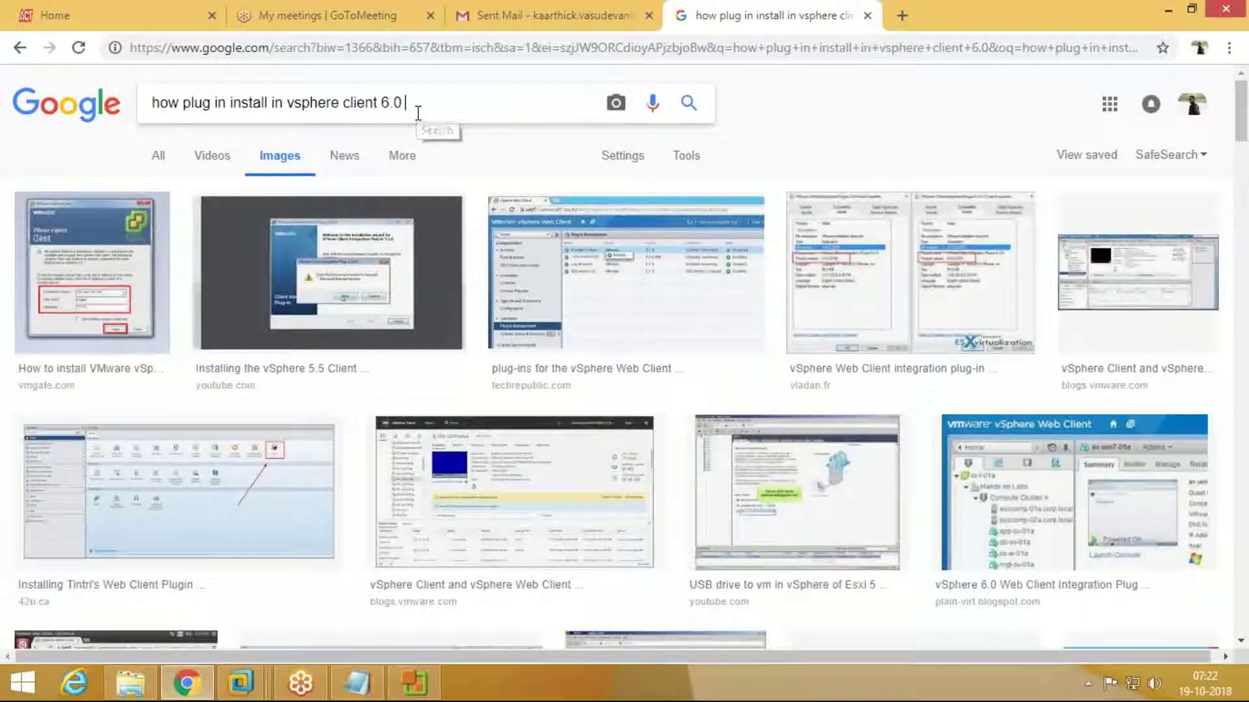
type("backup")
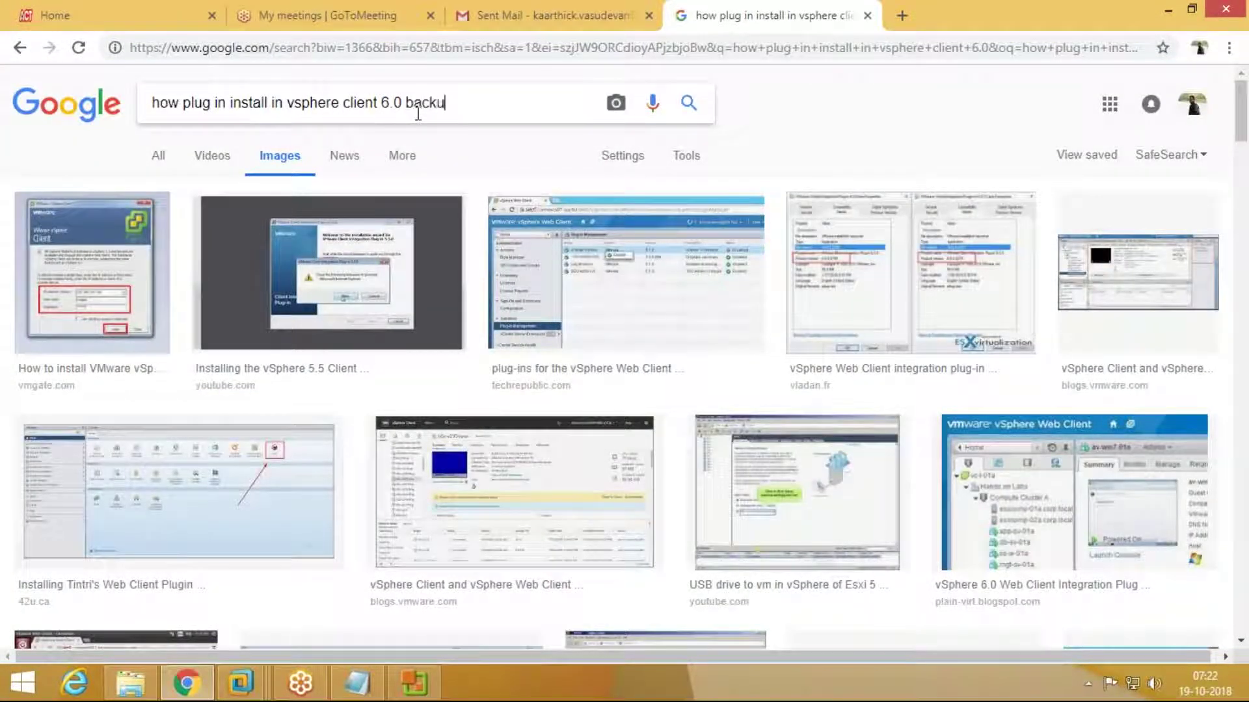
key("Return")
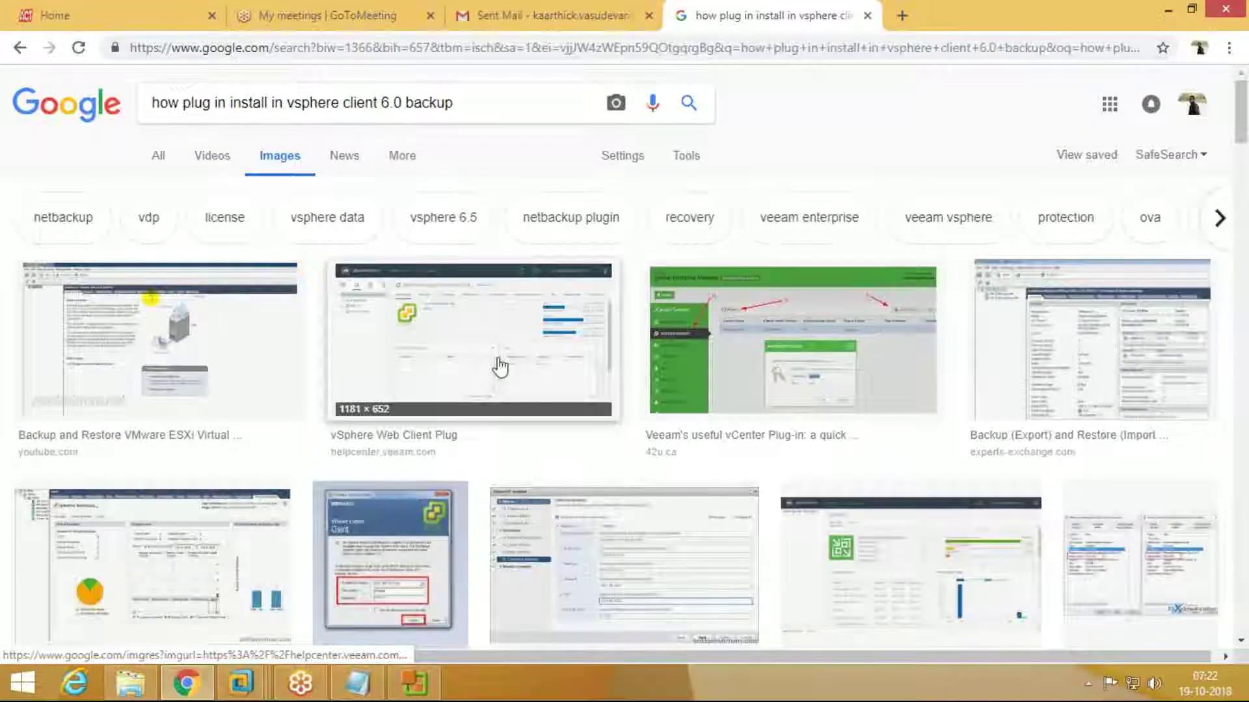
scroll(501, 367, "down", 1)
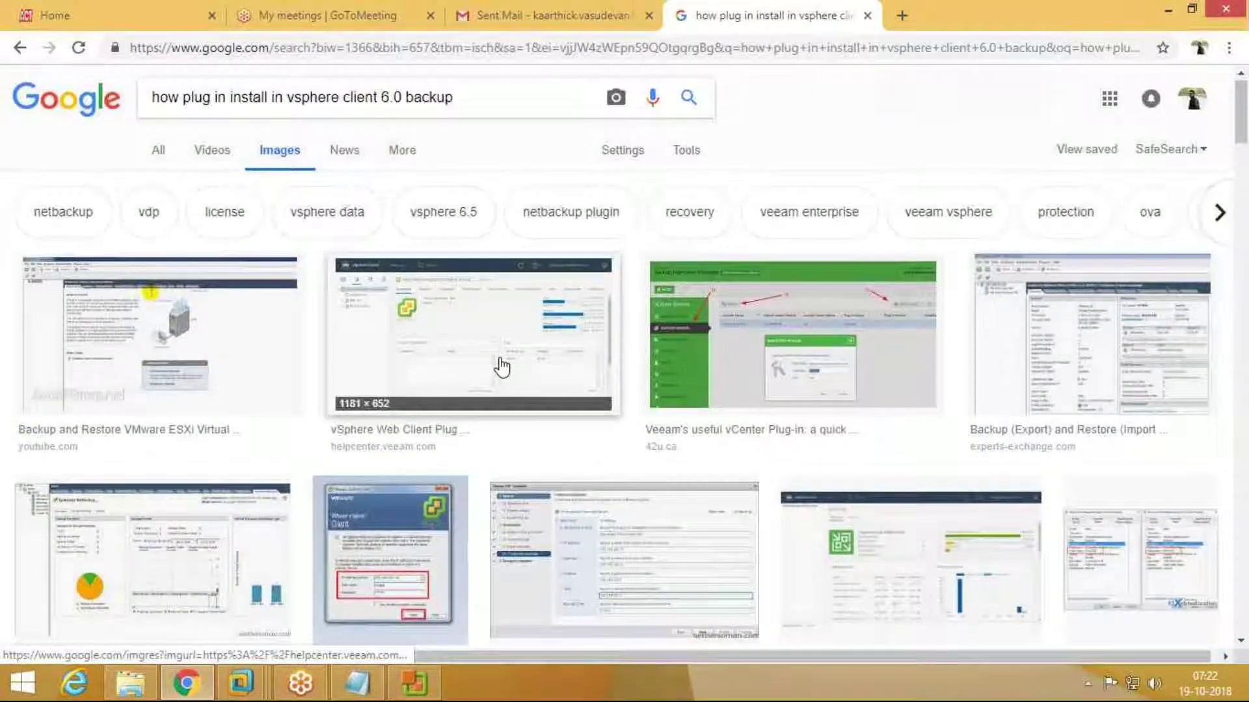
scroll(501, 367, "down", 4)
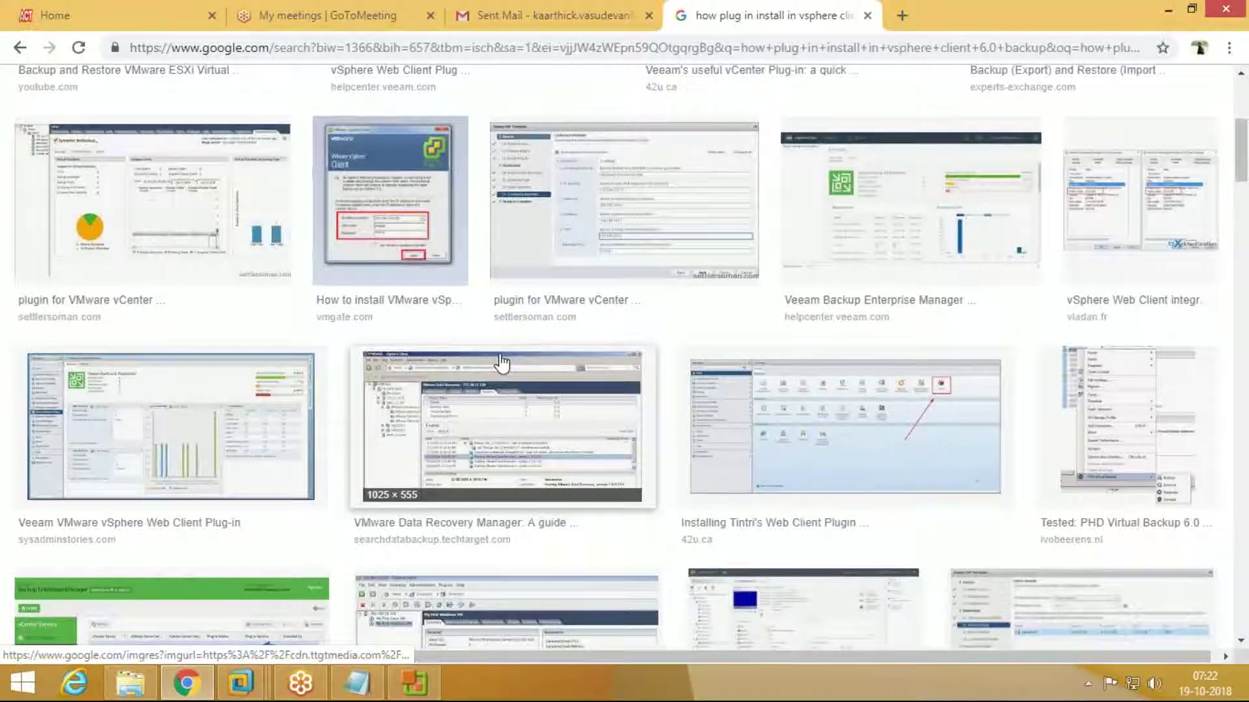
left_click(1005, 385)
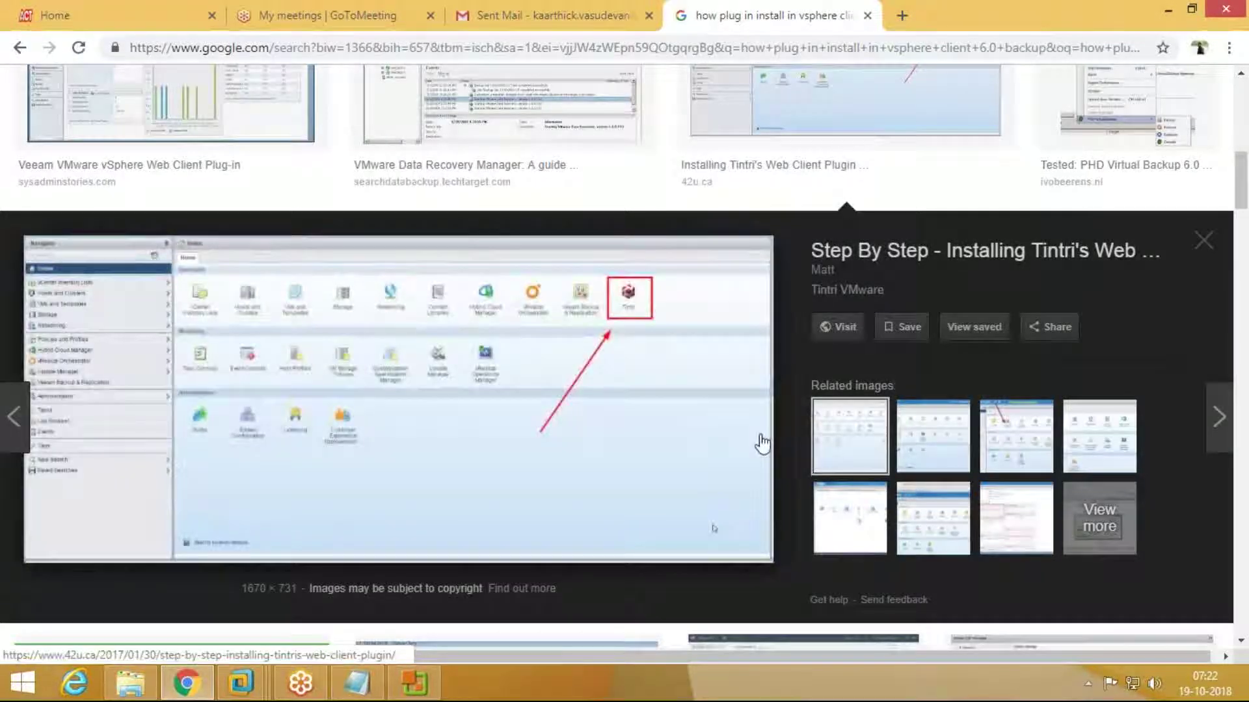
scroll(762, 428, "down", 1)
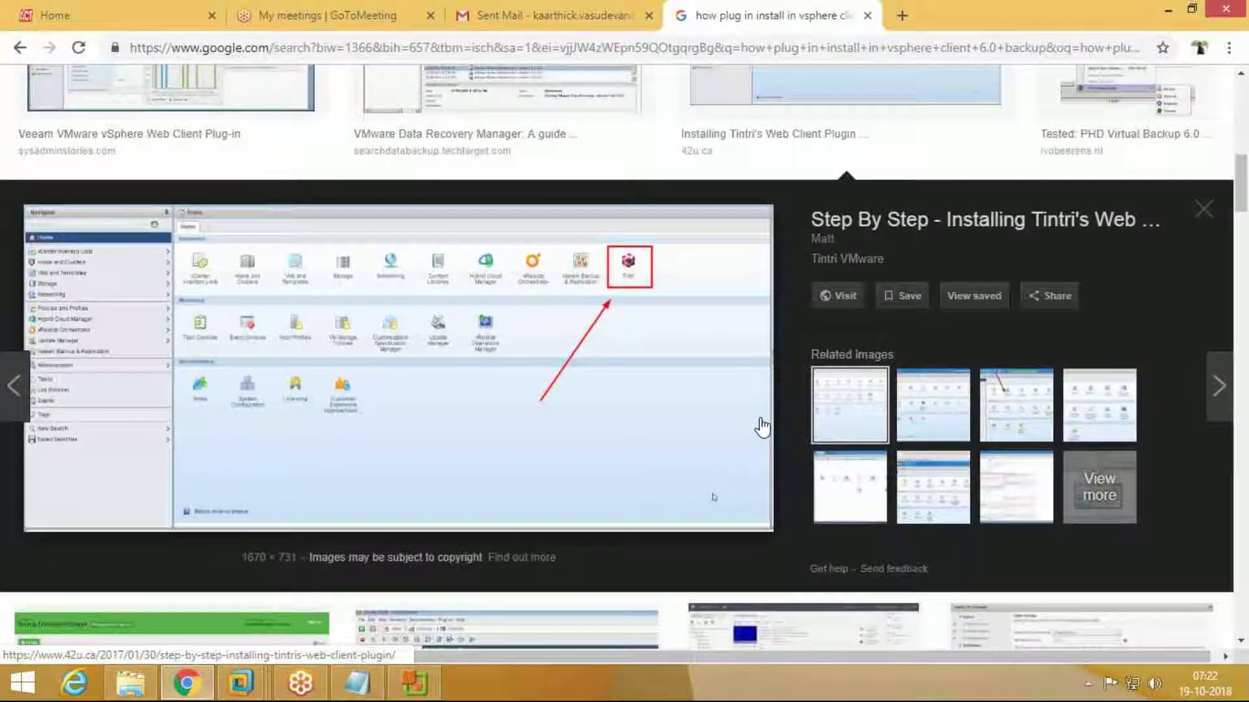
scroll(761, 419, "down", 8)
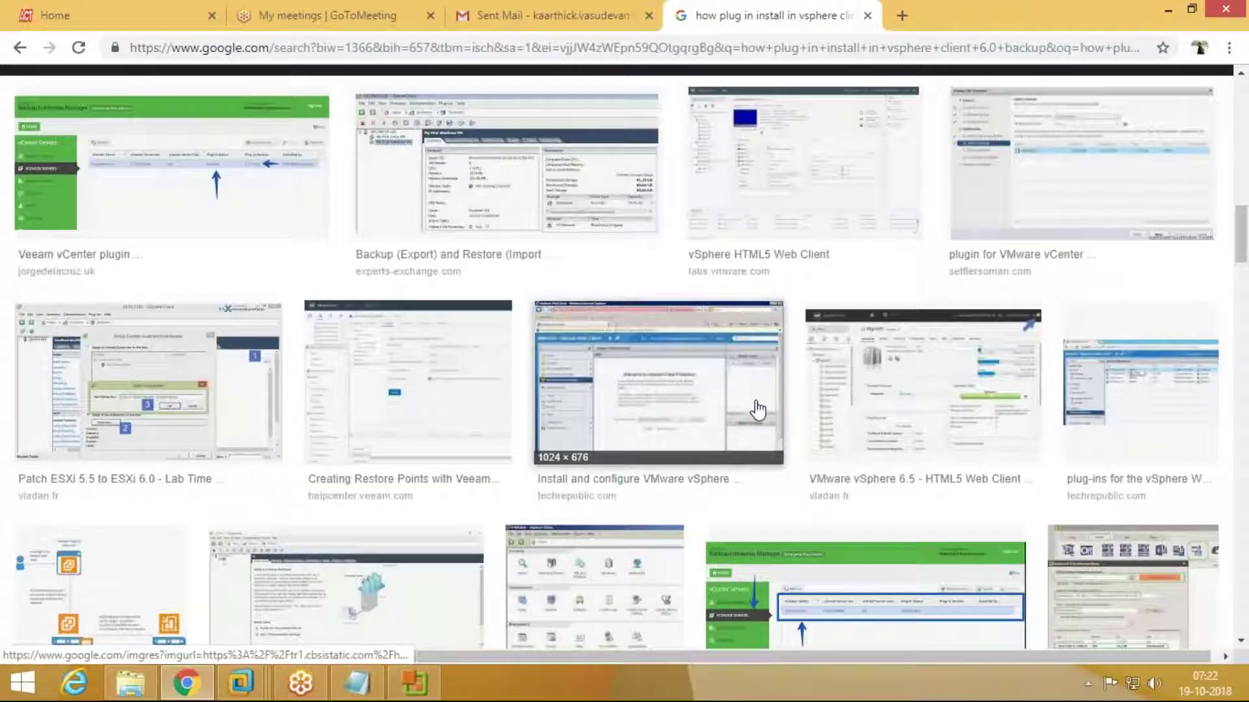
scroll(758, 410, "down", 3)
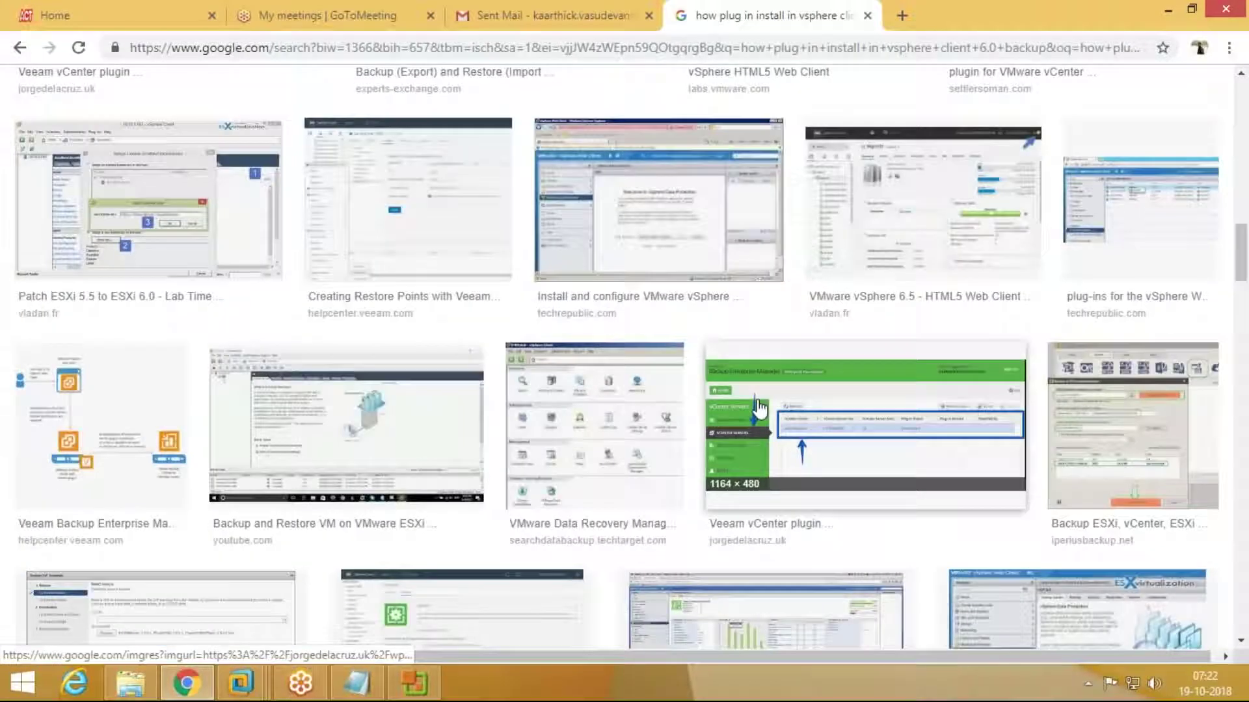
scroll(759, 409, "down", 6)
scroll(757, 404, "down", 4)
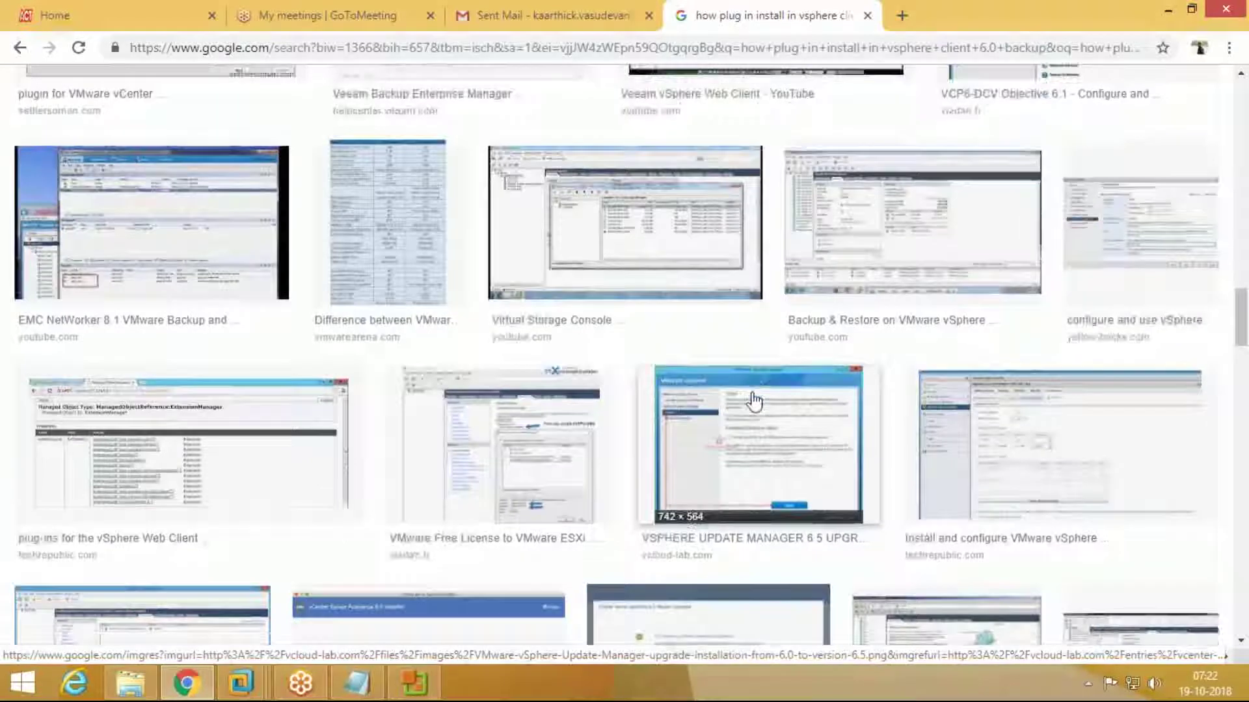
scroll(754, 401, "down", 7)
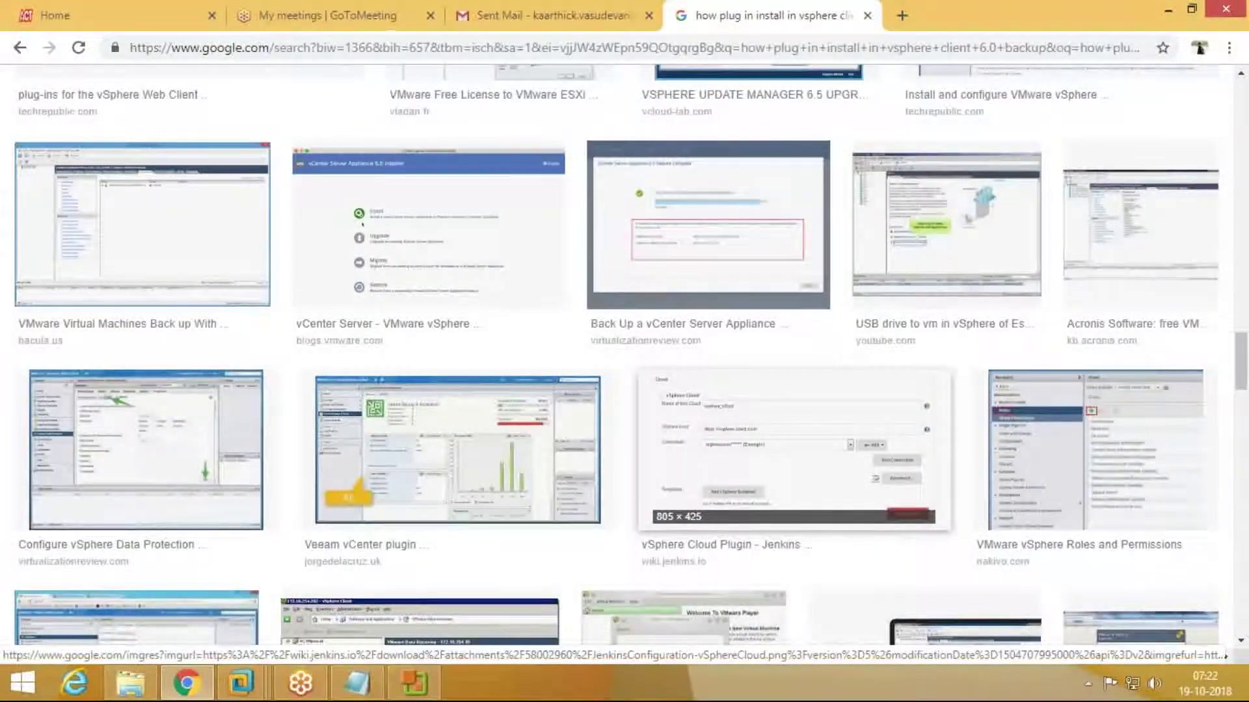
scroll(793, 449, "down", 1)
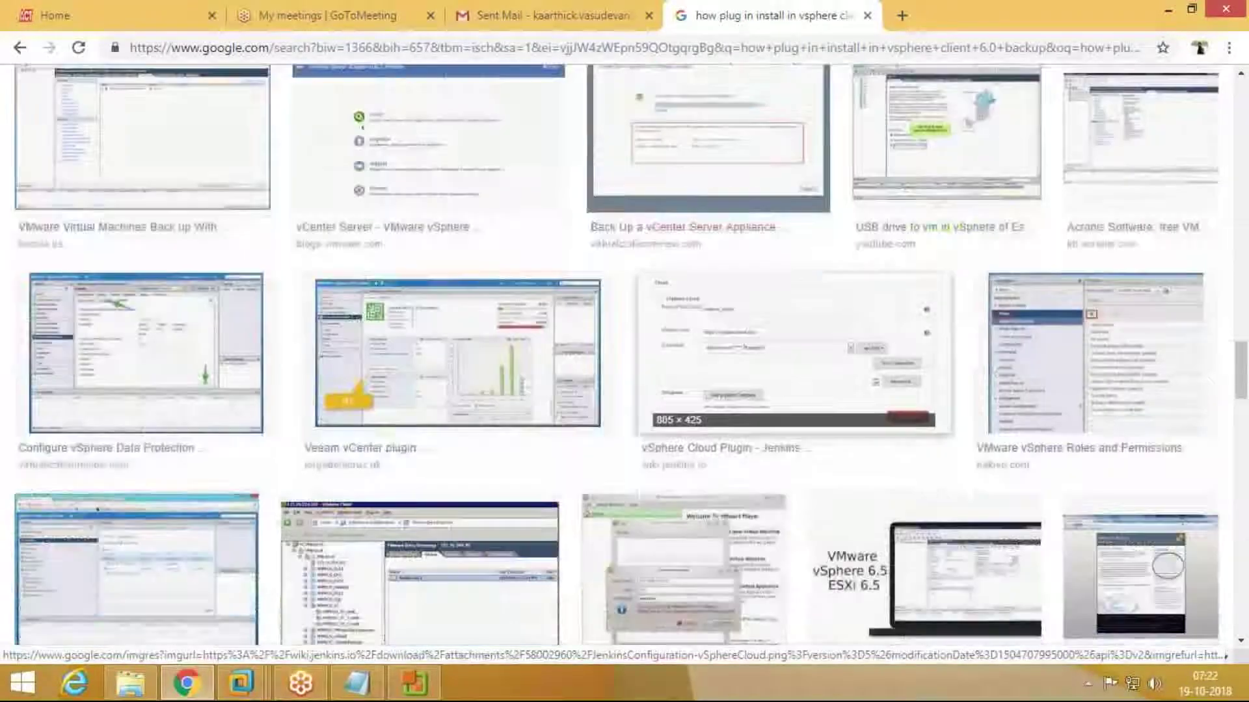
scroll(715, 416, "down", 3)
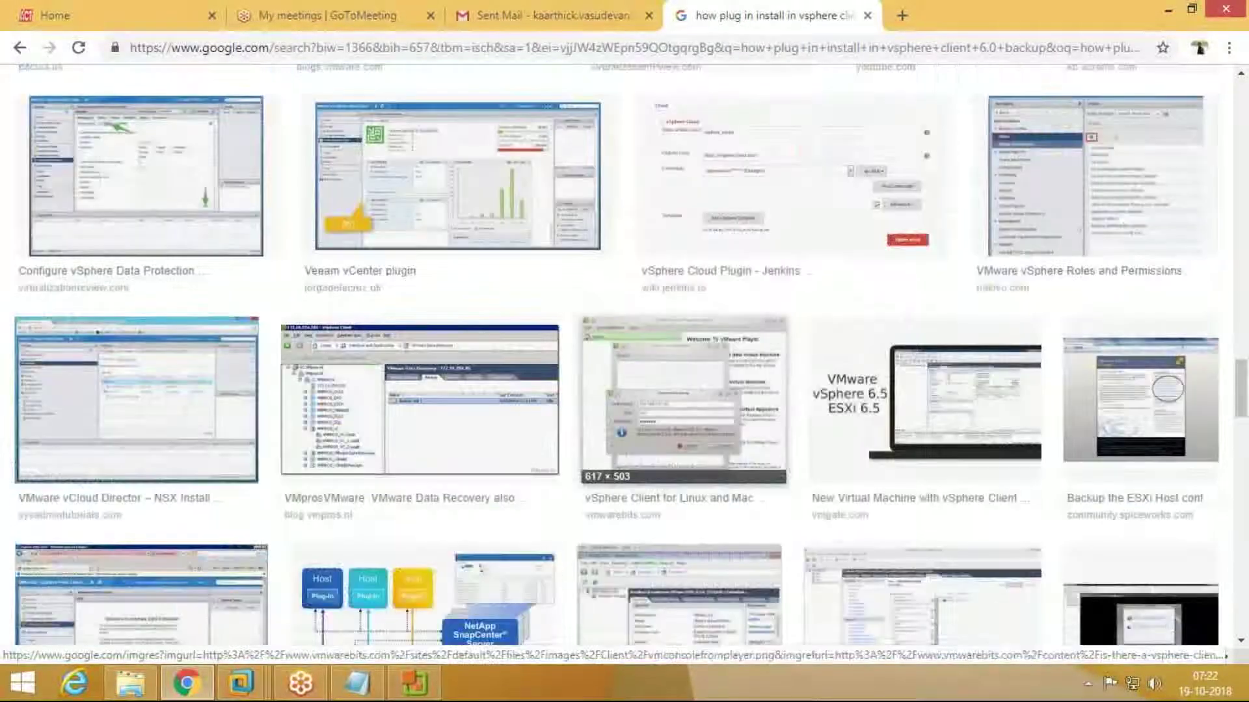
scroll(683, 403, "down", 1)
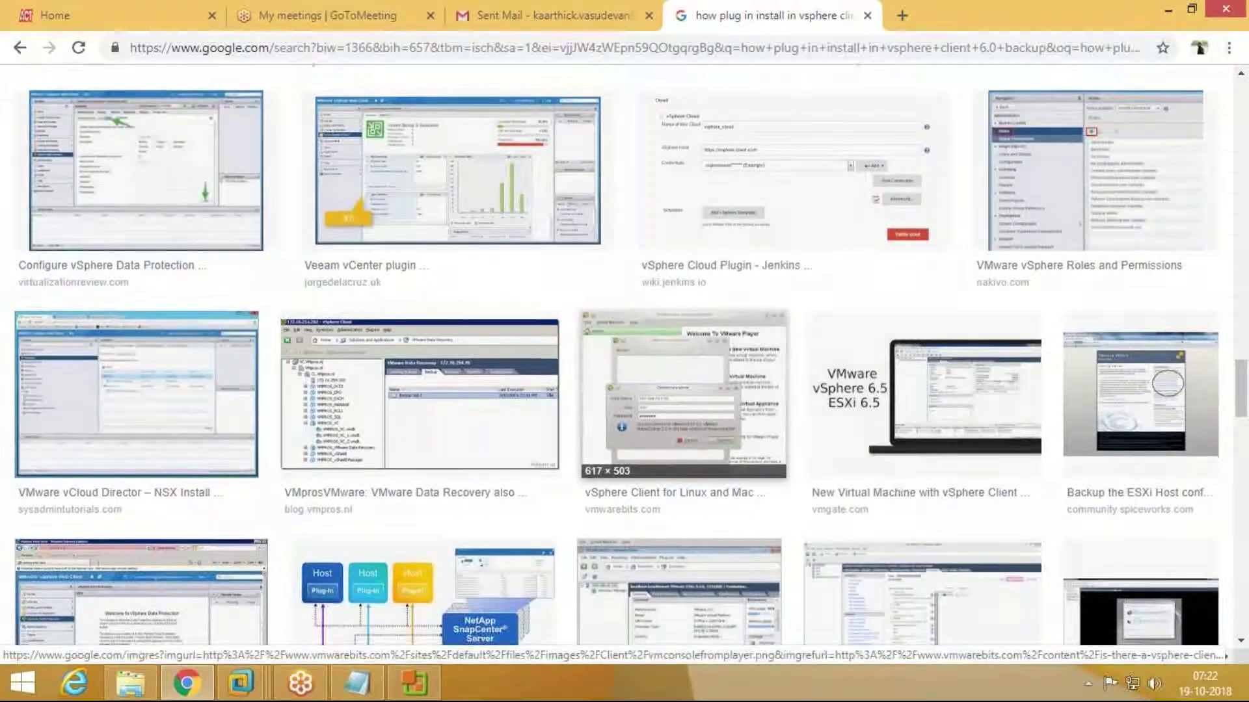
scroll(682, 390, "down", 4)
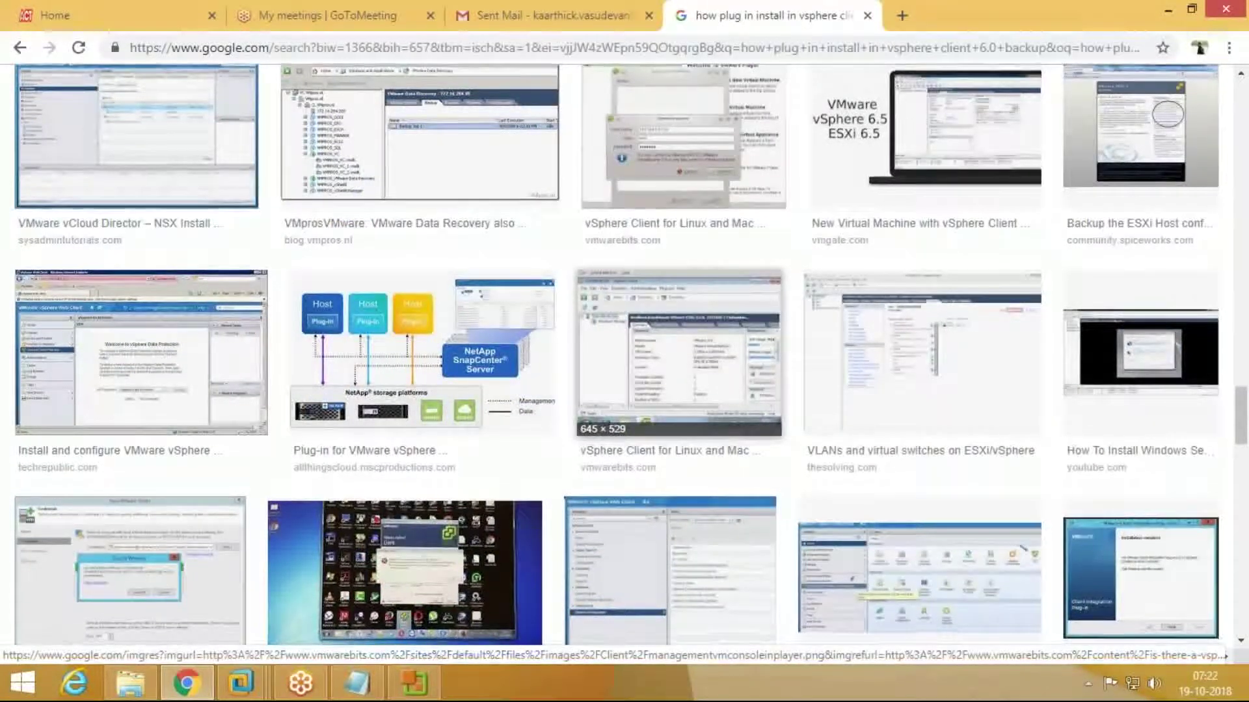
scroll(657, 401, "down", 4)
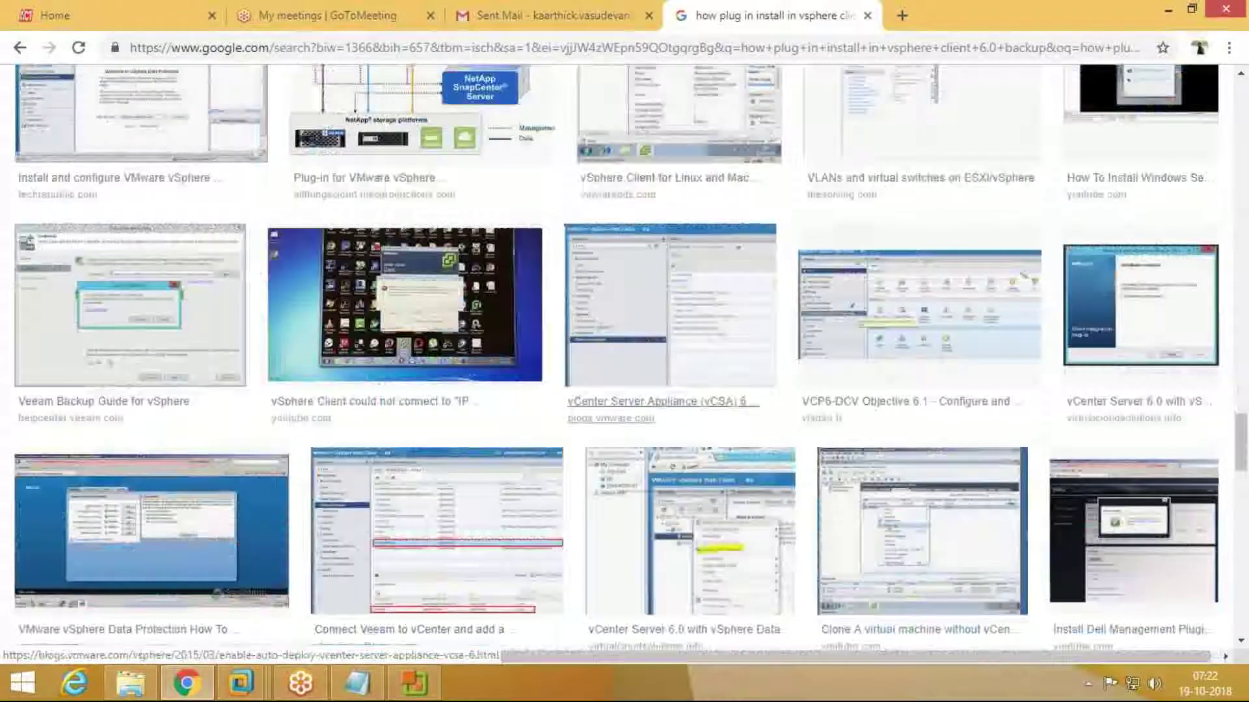
scroll(662, 454, "down", 3)
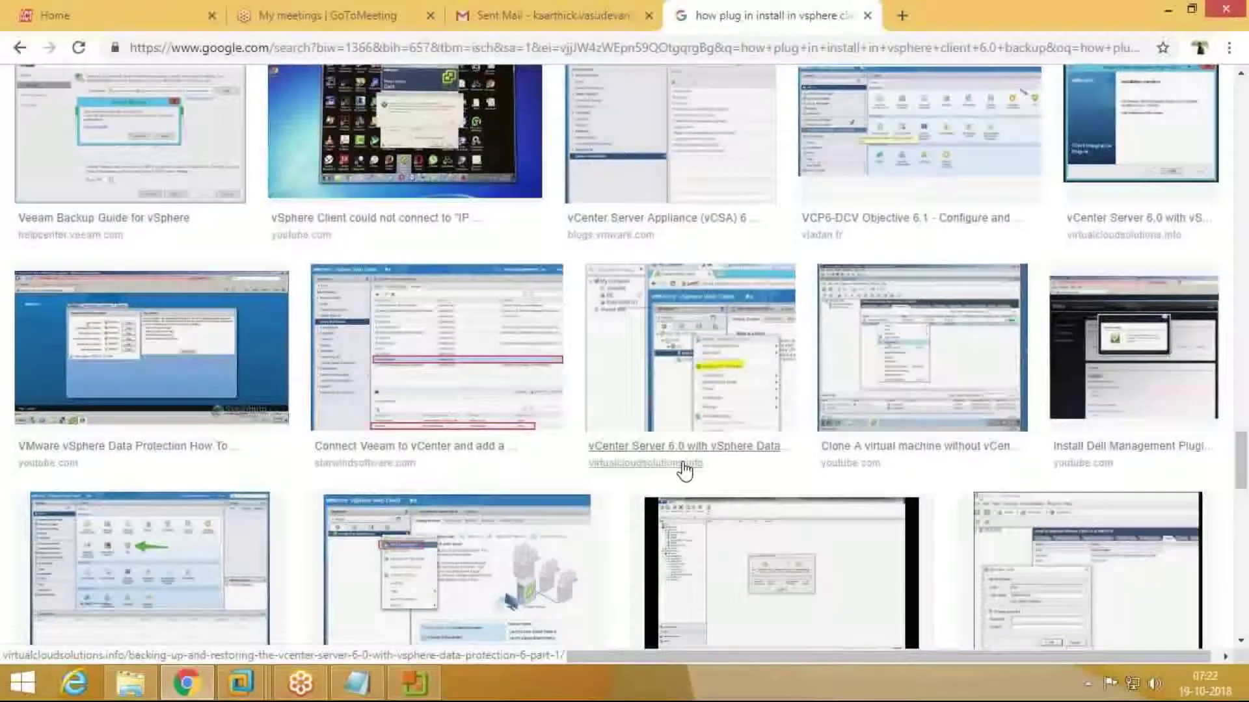
scroll(719, 404, "down", 3)
scroll(596, 417, "down", 1)
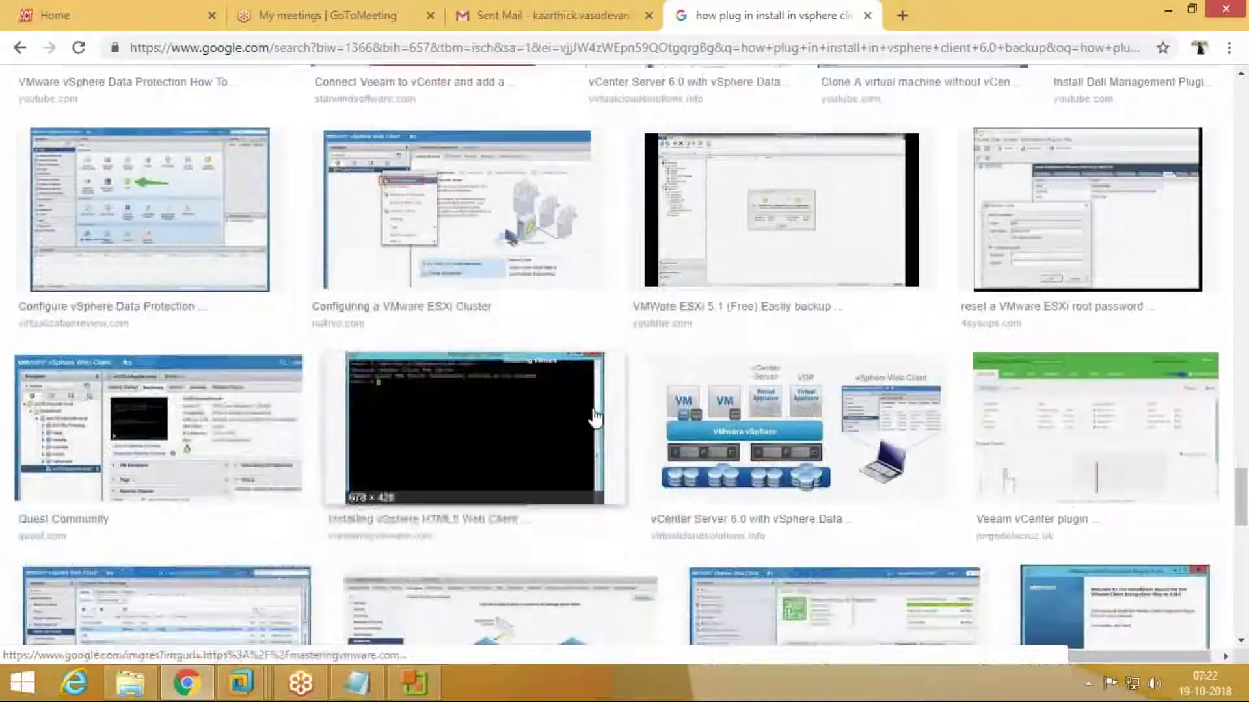
scroll(595, 416, "down", 4)
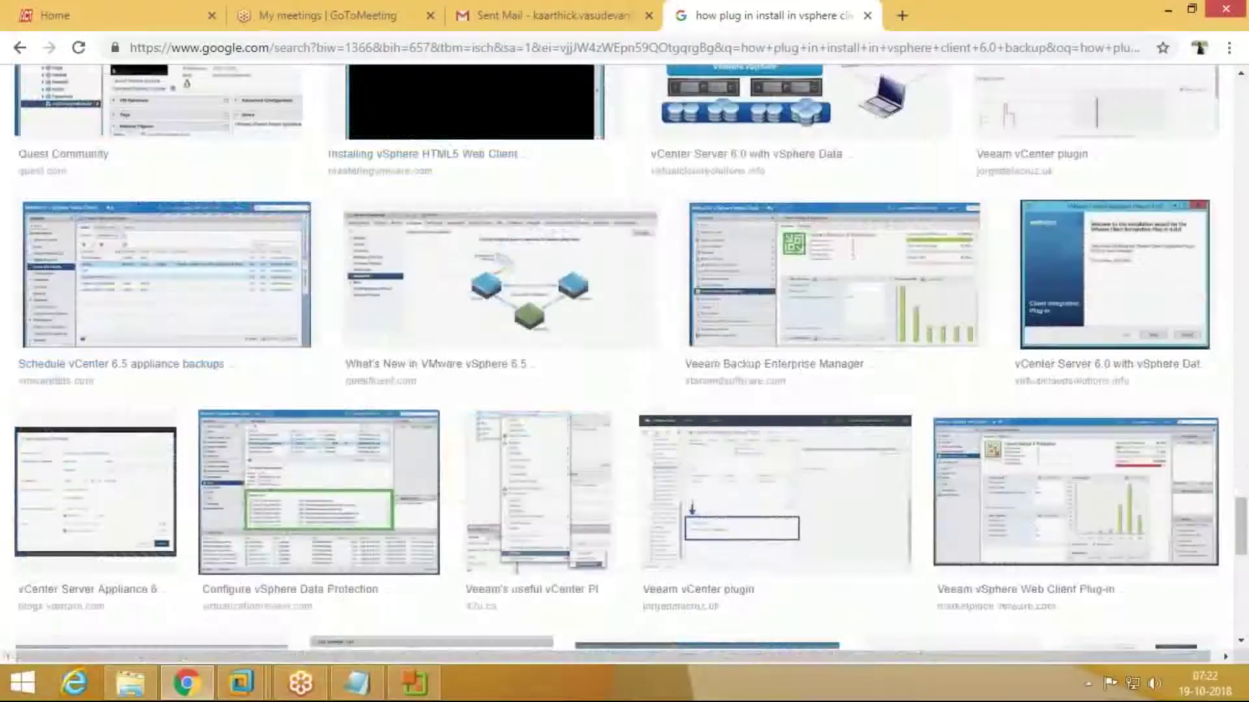
scroll(596, 417, "down", 2)
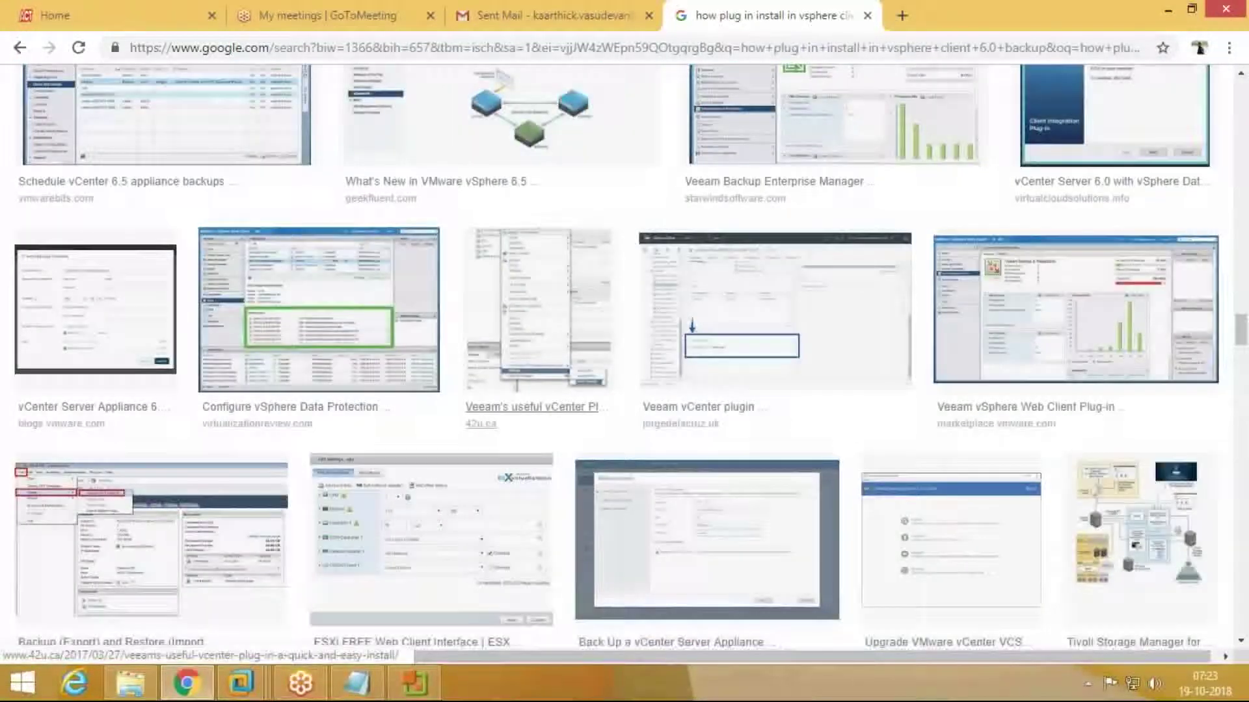
scroll(533, 406, "down", 5)
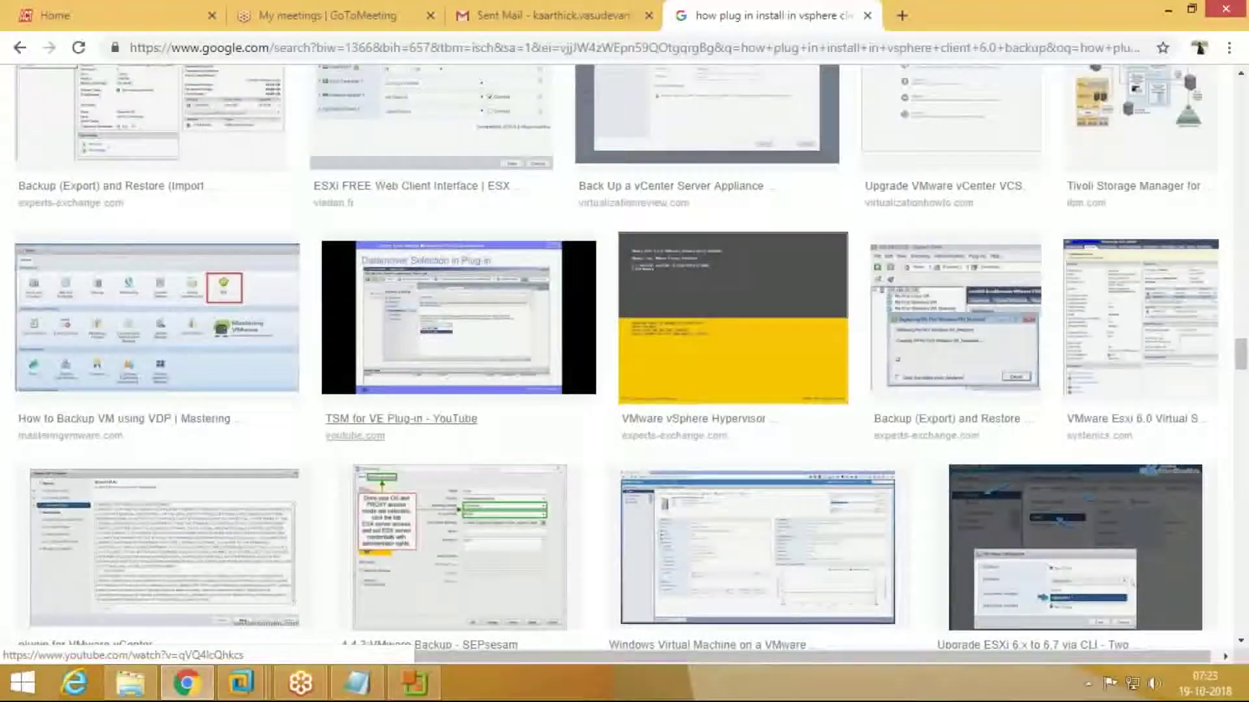
scroll(533, 407, "down", 2)
scroll(533, 407, "down", 5)
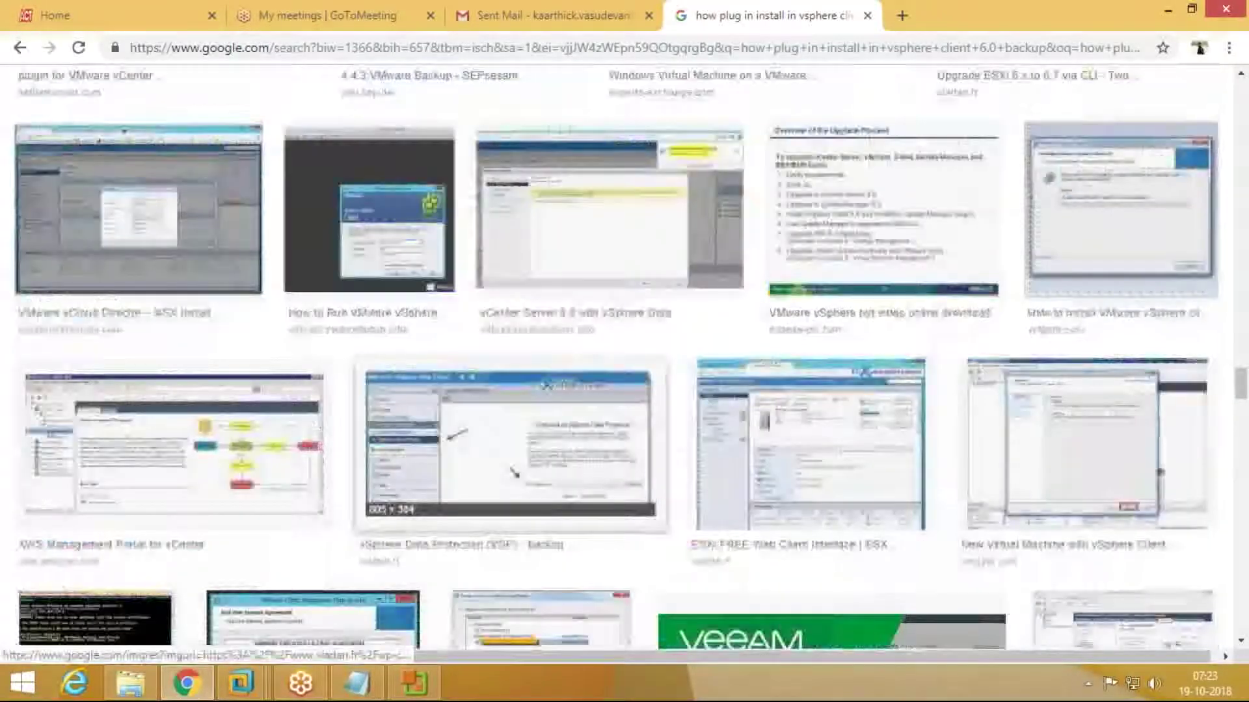
scroll(533, 406, "down", 3)
scroll(533, 406, "down", 1)
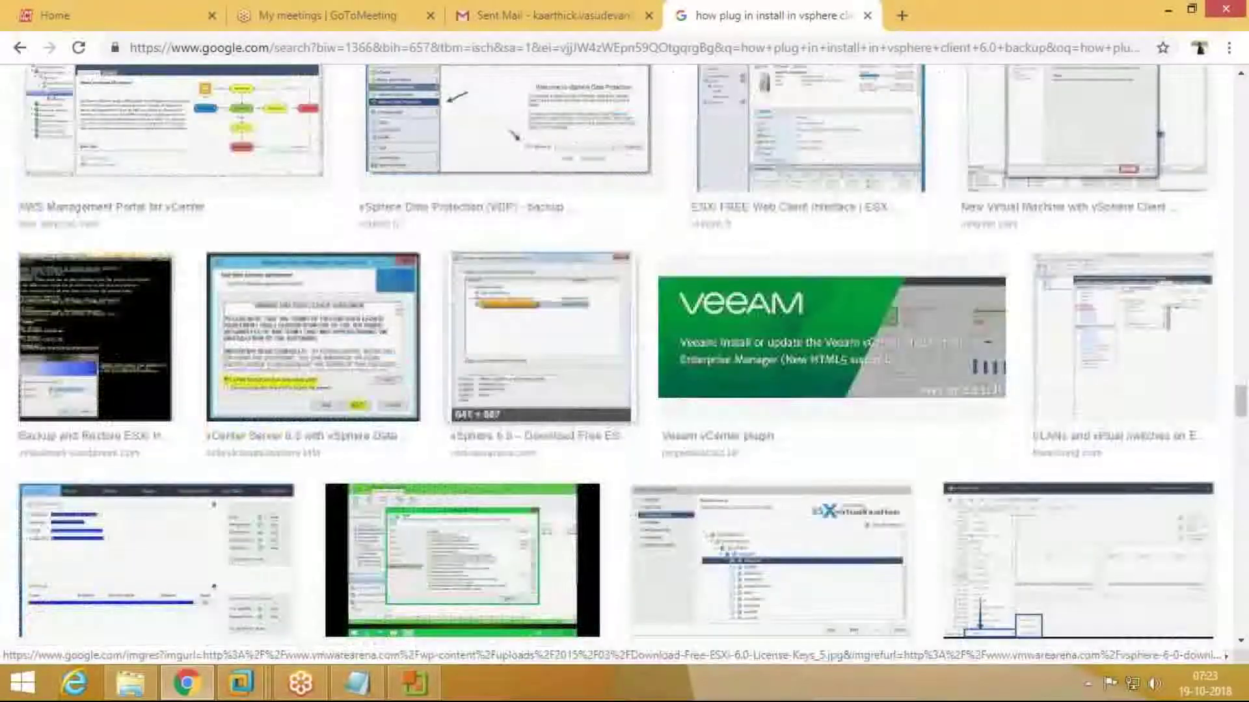
scroll(533, 406, "down", 3)
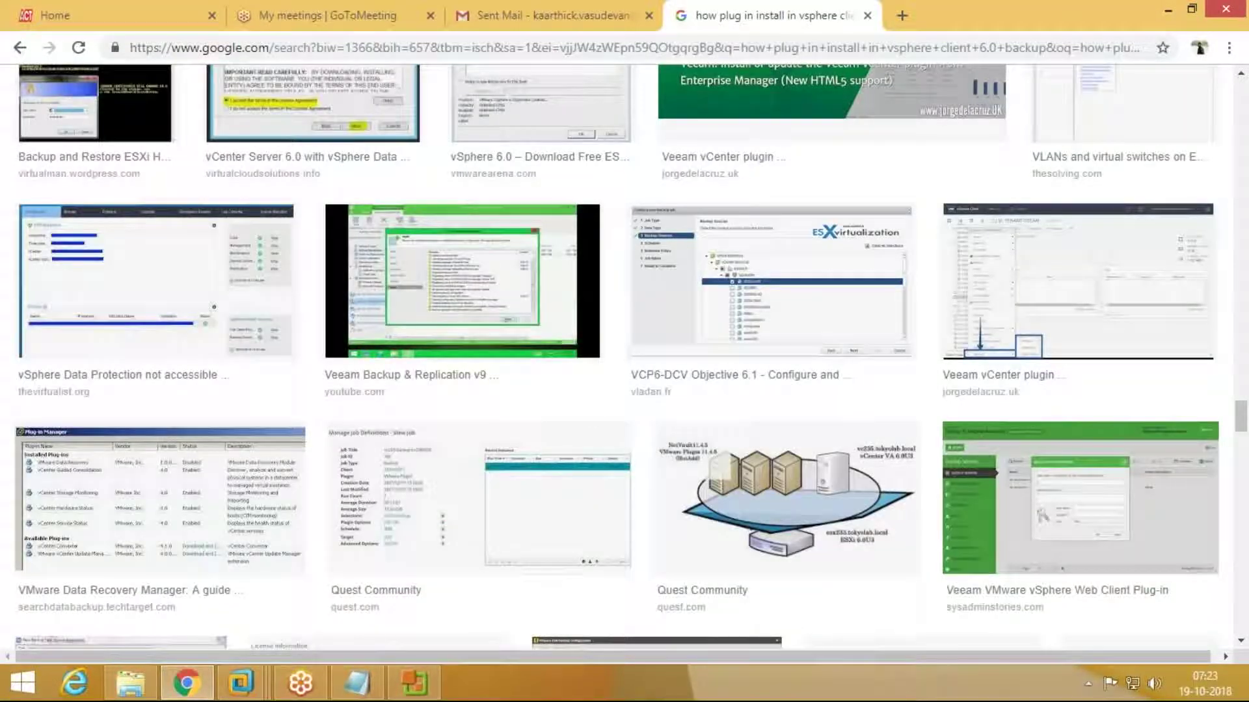
Step: Preview the VMware Data Recovery Manager image, then start a new 'how to backup' query
left_click(227, 504)
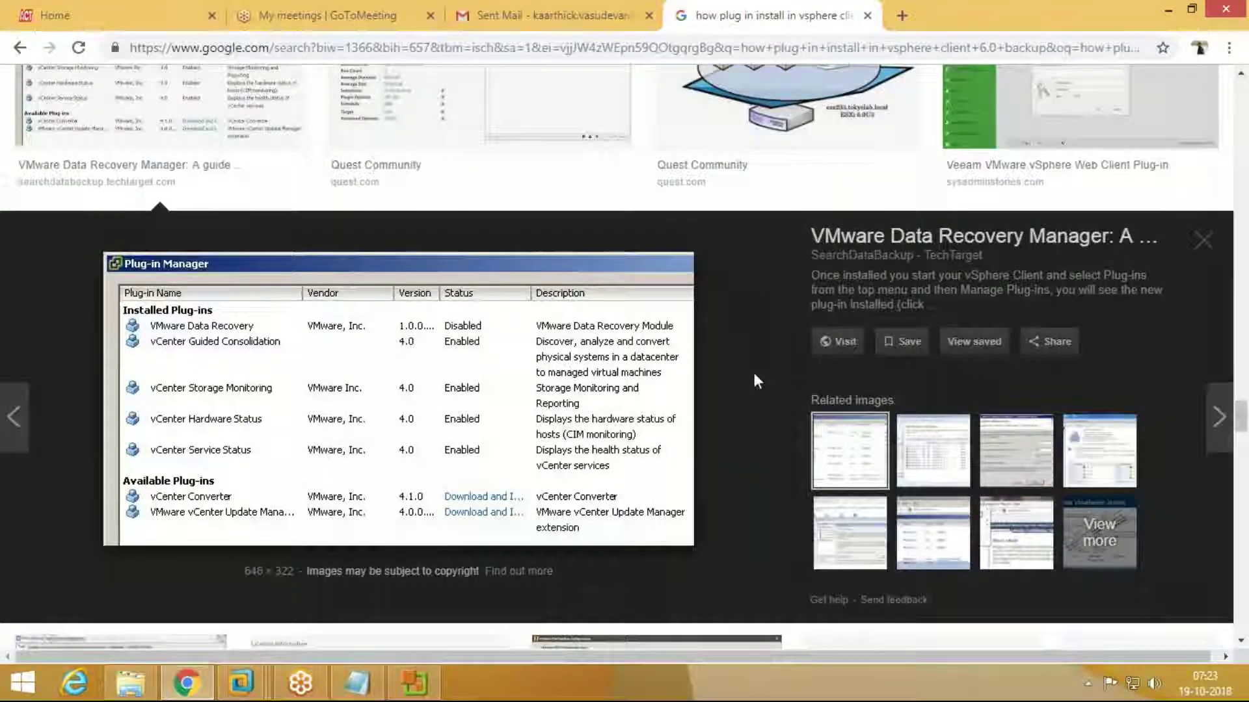
scroll(752, 373, "down", 4)
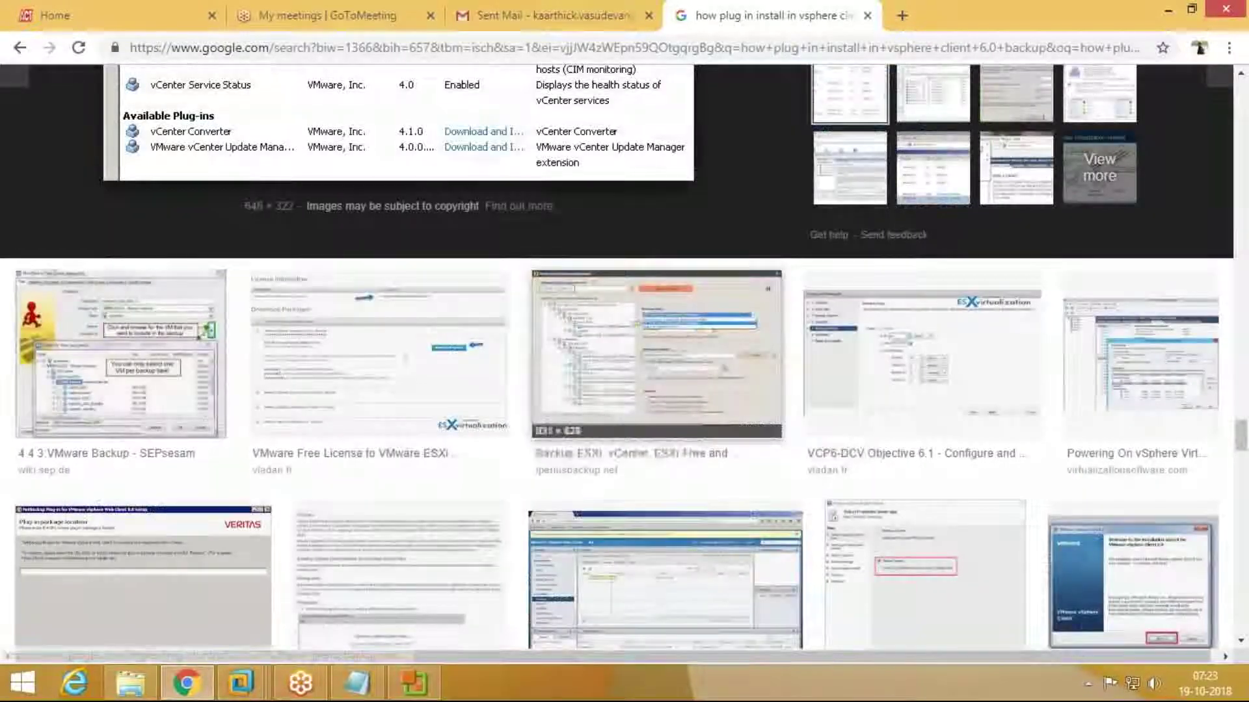
scroll(752, 373, "up", 20)
scroll(752, 372, "up", 10)
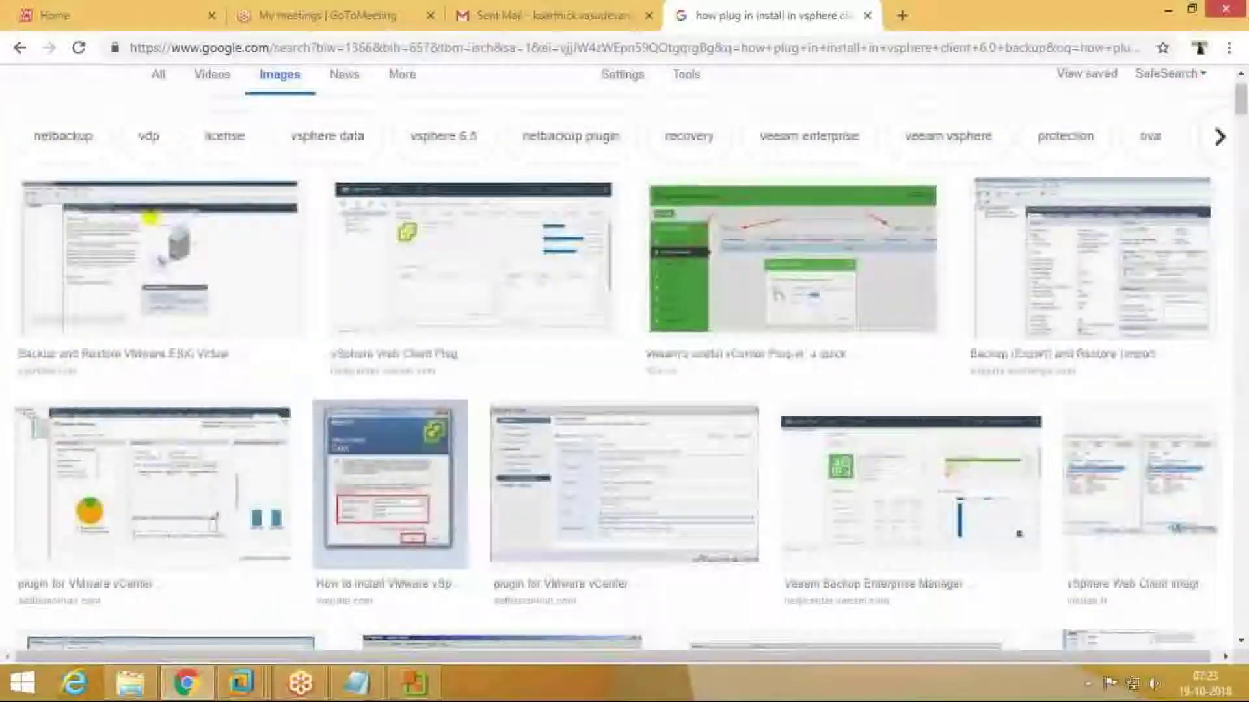
scroll(751, 373, "up", 3)
triple_click(144, 111)
type("how ")
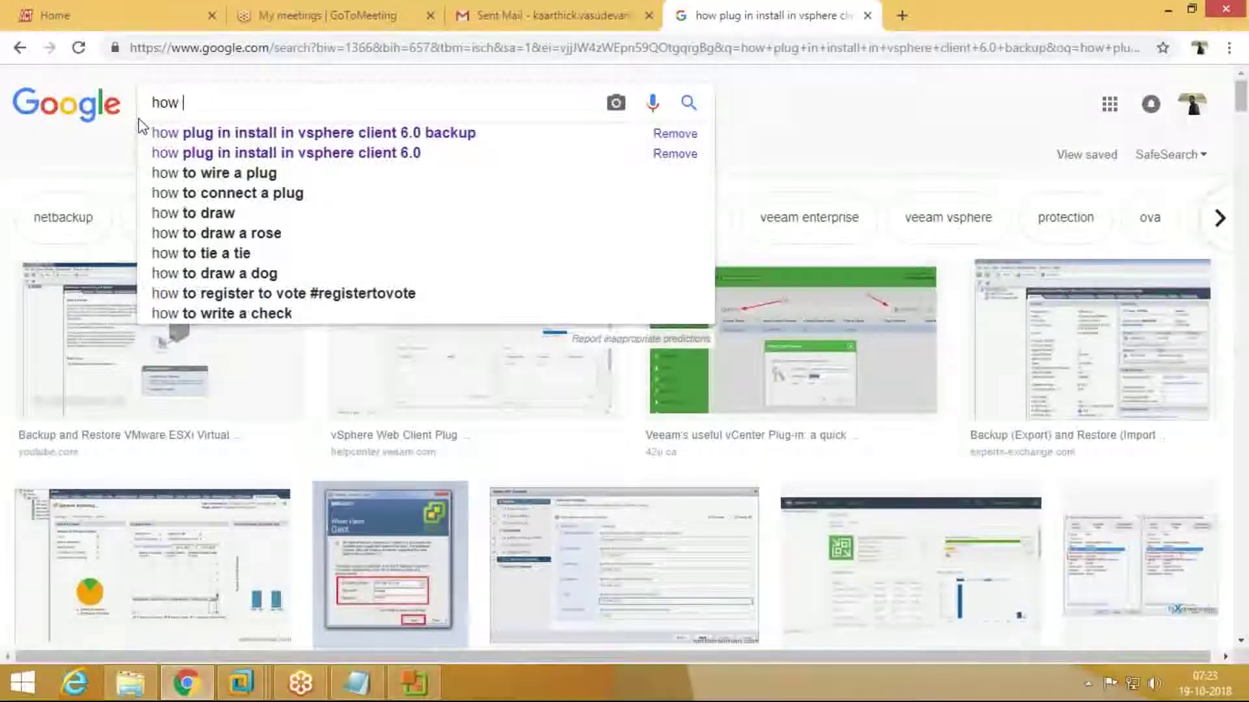
type("to ")
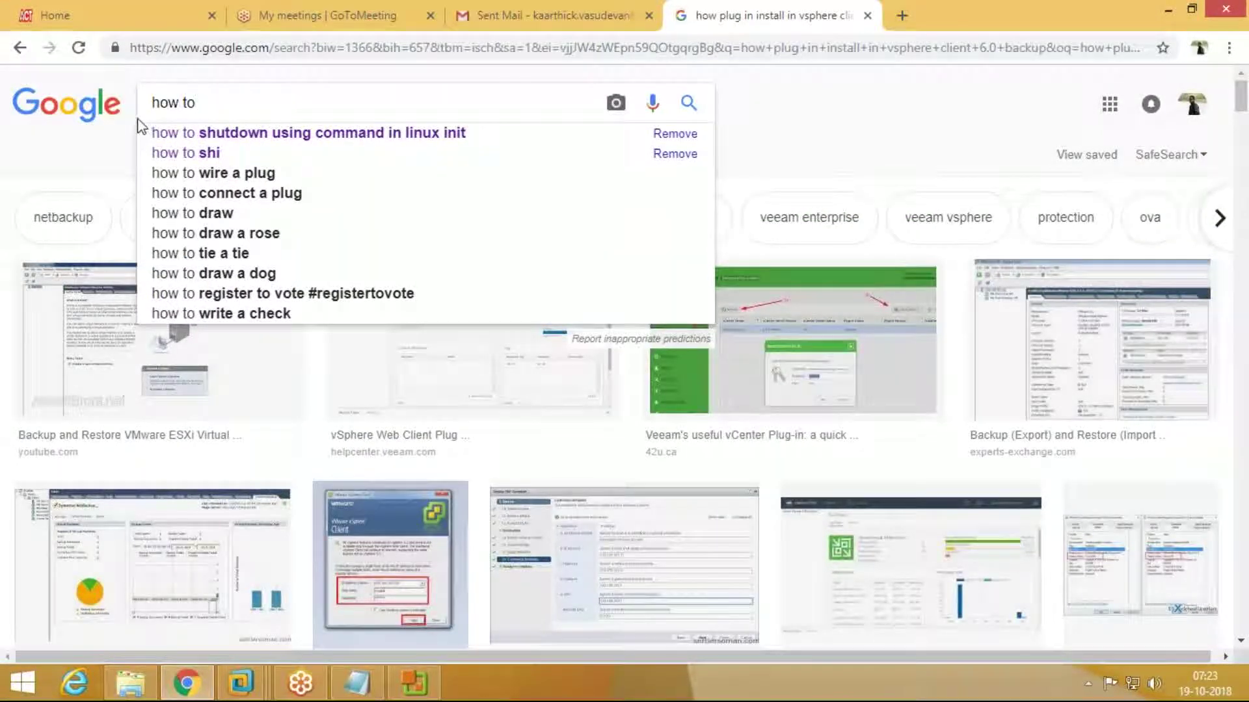
type("backup")
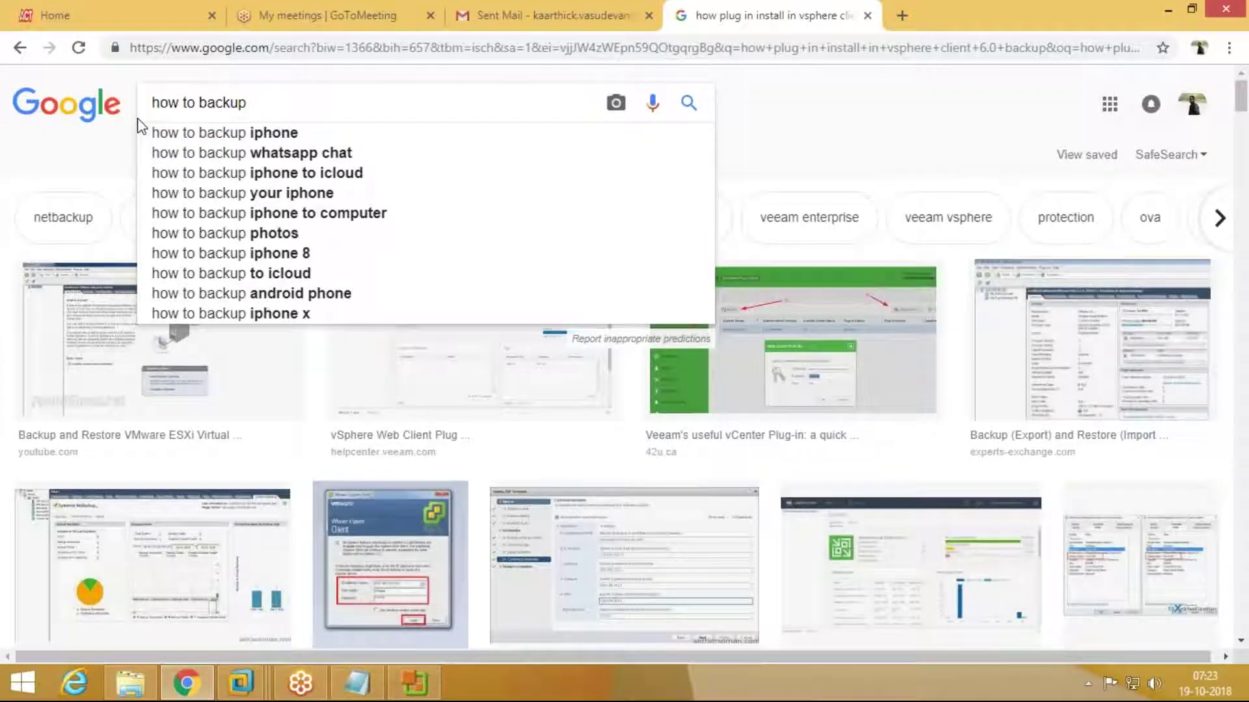
Step: Search images for 'how to restore vm from backup'
key("BackSpace")
key("BackSpace")
key("BackSpace")
key("BackSpace")
key("BackSpace")
key("BackSpace")
key("BackSpace")
key("BackSpace")
key("BackSpace")
type("ow to")
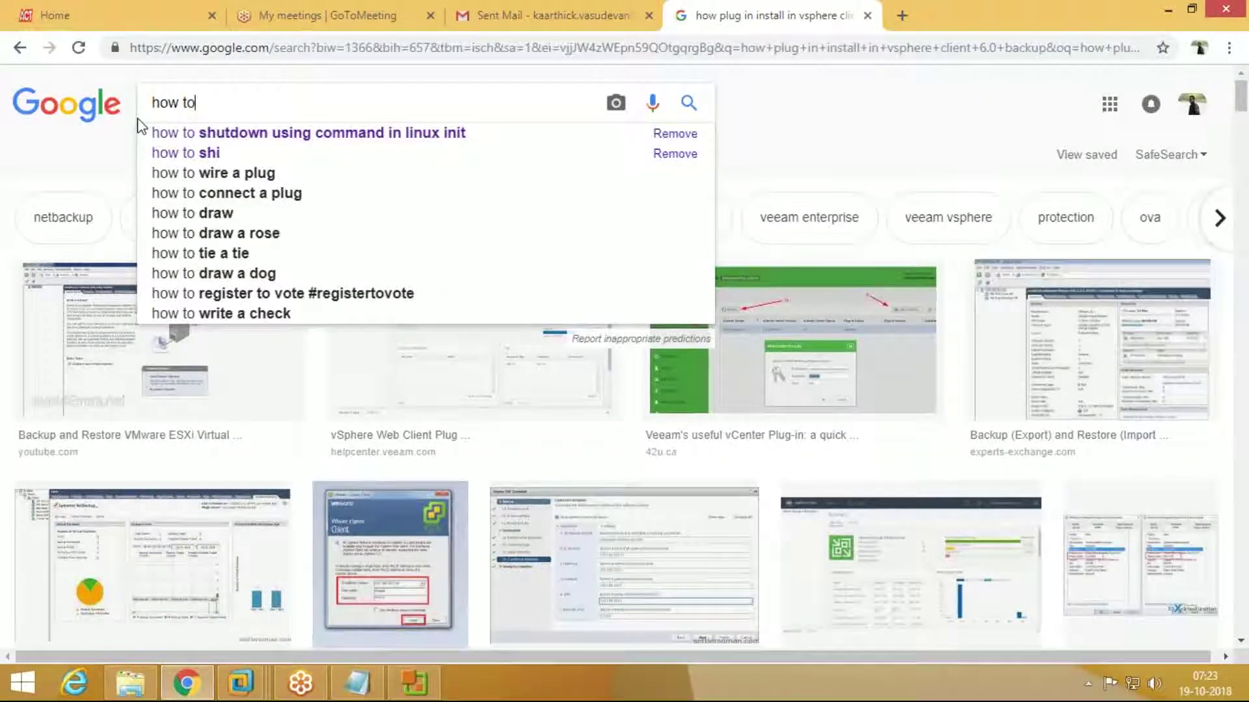
type(" vm")
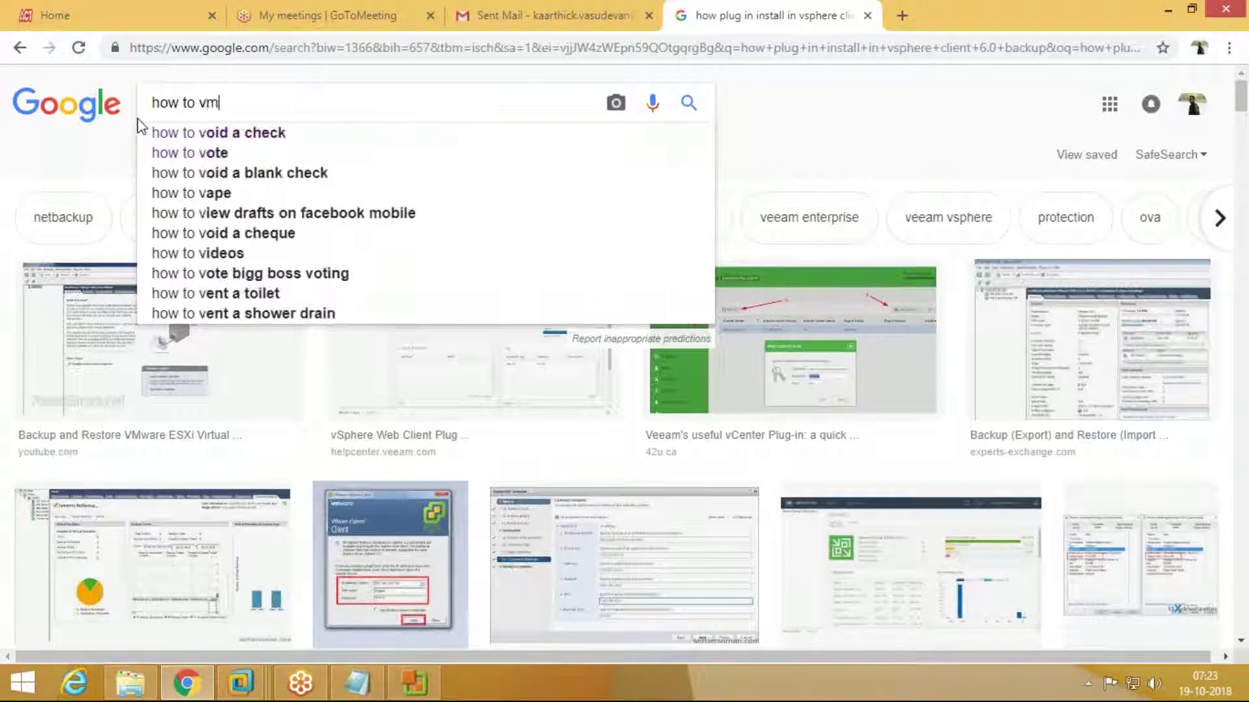
key("BackSpace")
key("BackSpace")
type("restore vm")
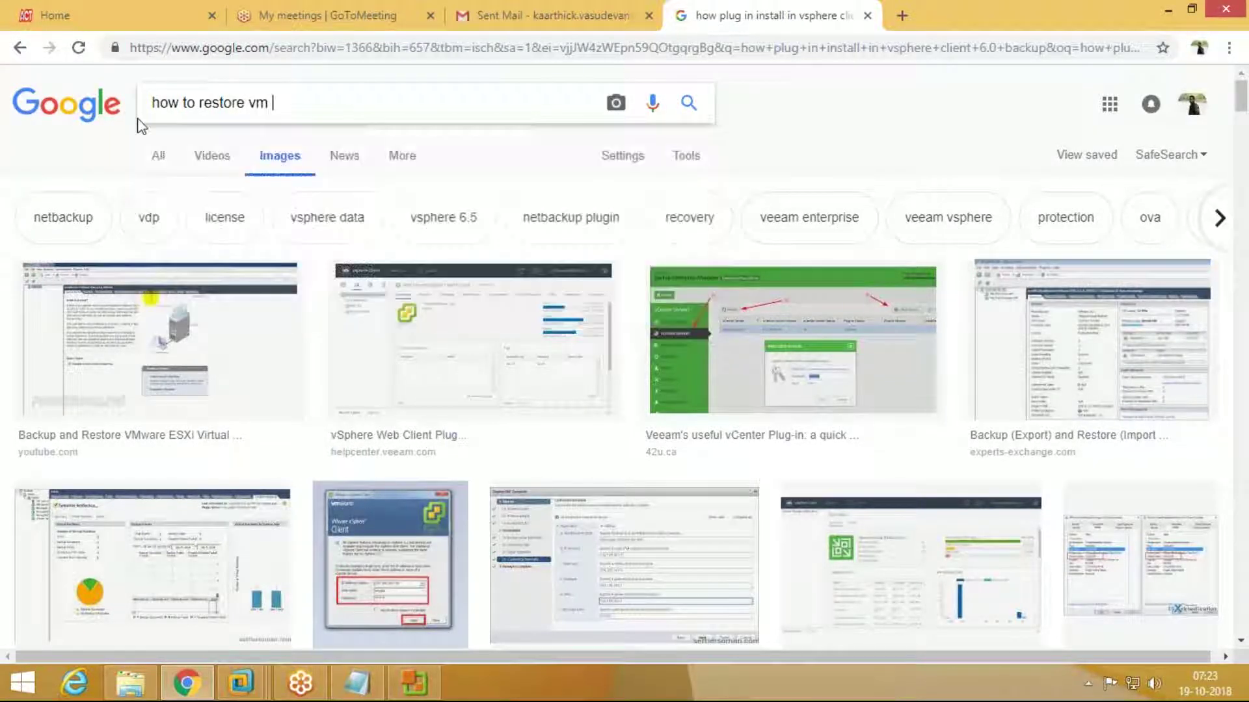
type(" from")
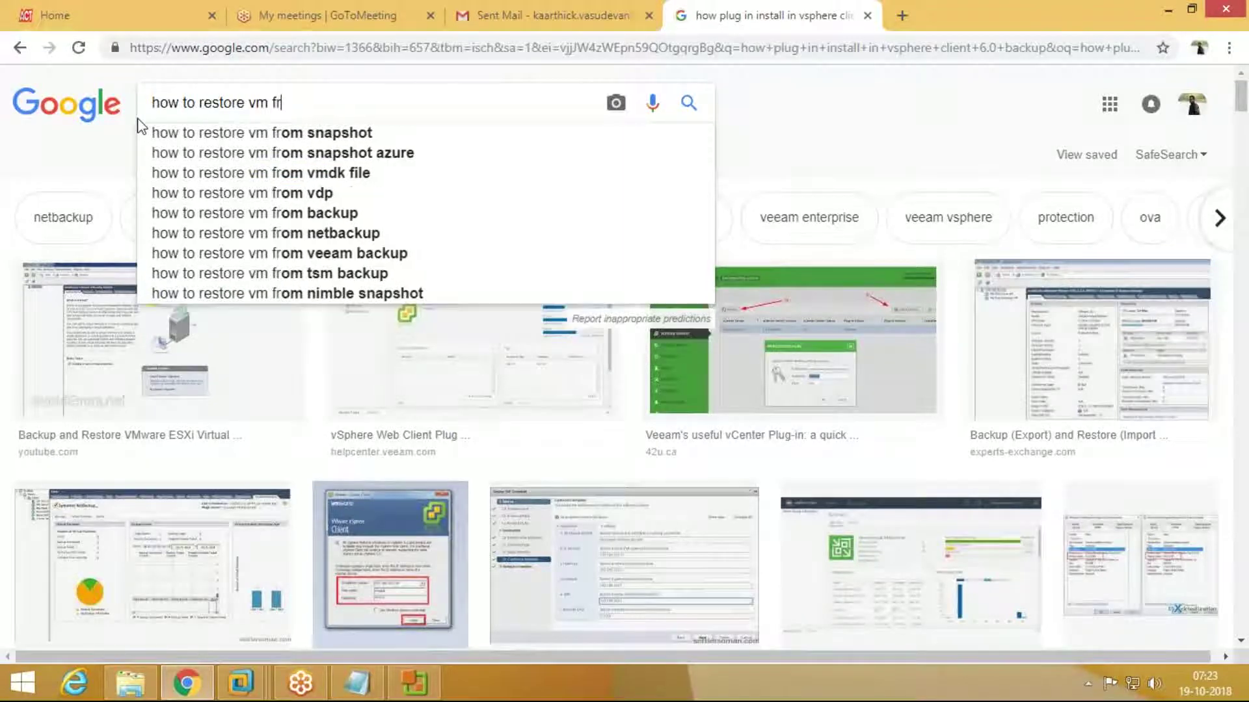
key("Down")
key("Down")
key("Down")
key("Down")
key("Down")
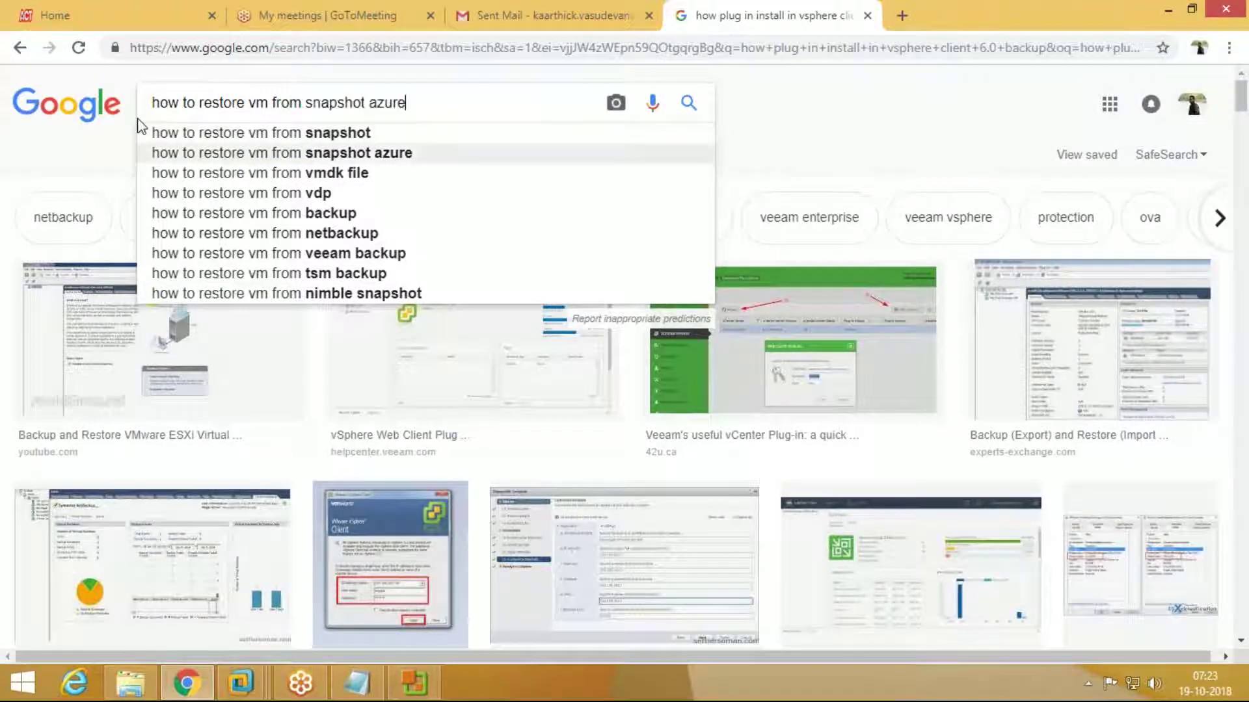
key("Return")
type("\\")
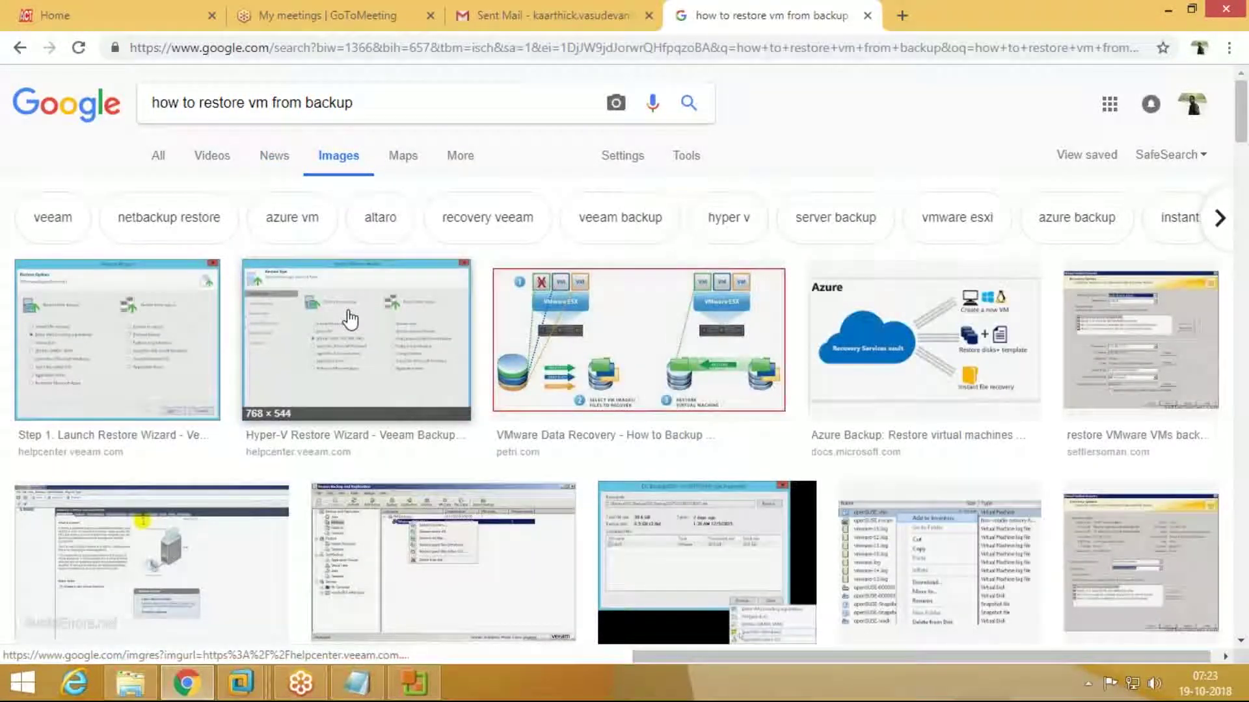
Step: Browse the restore-from-backup image results and return to the top of the page
scroll(351, 320, "down", 1)
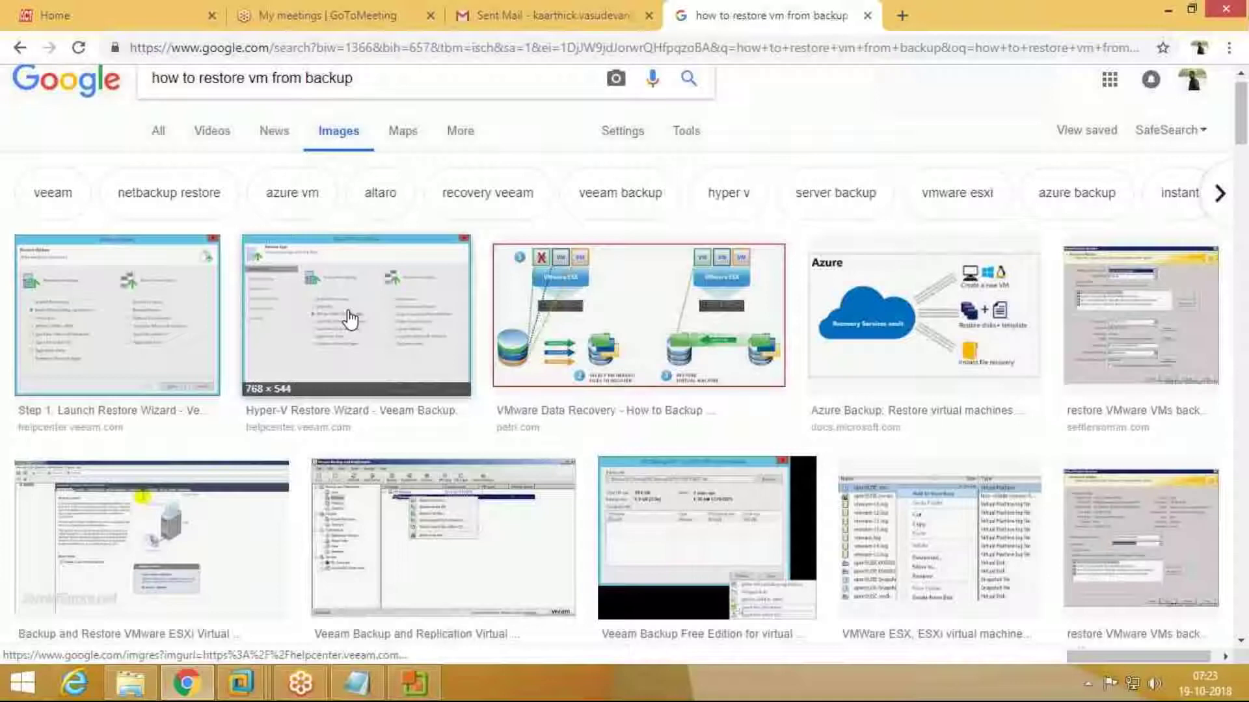
scroll(352, 320, "down", 8)
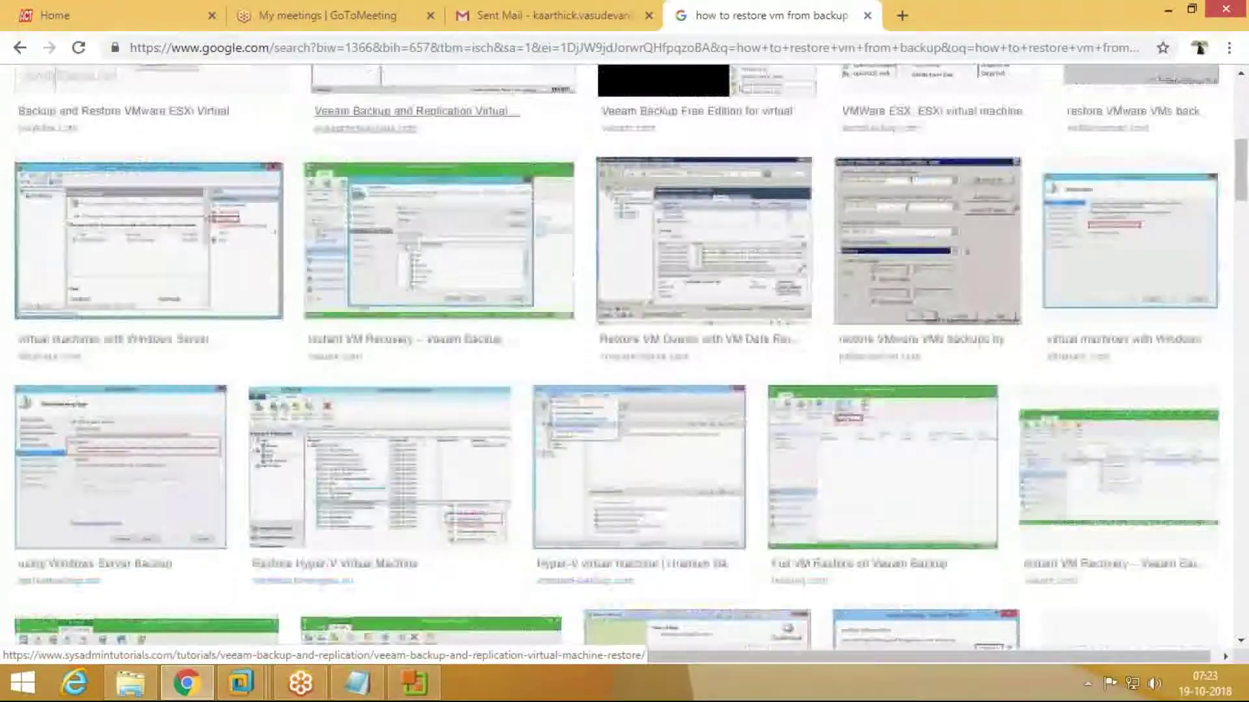
scroll(351, 318, "down", 7)
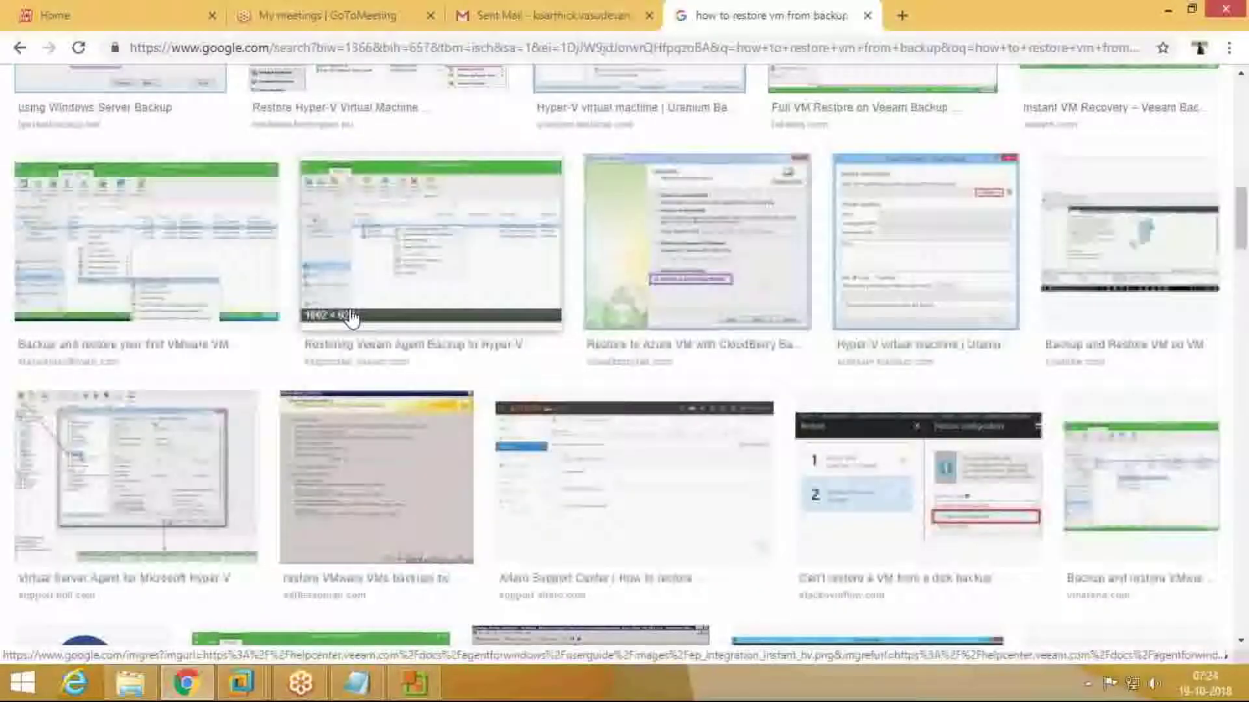
scroll(351, 316, "down", 3)
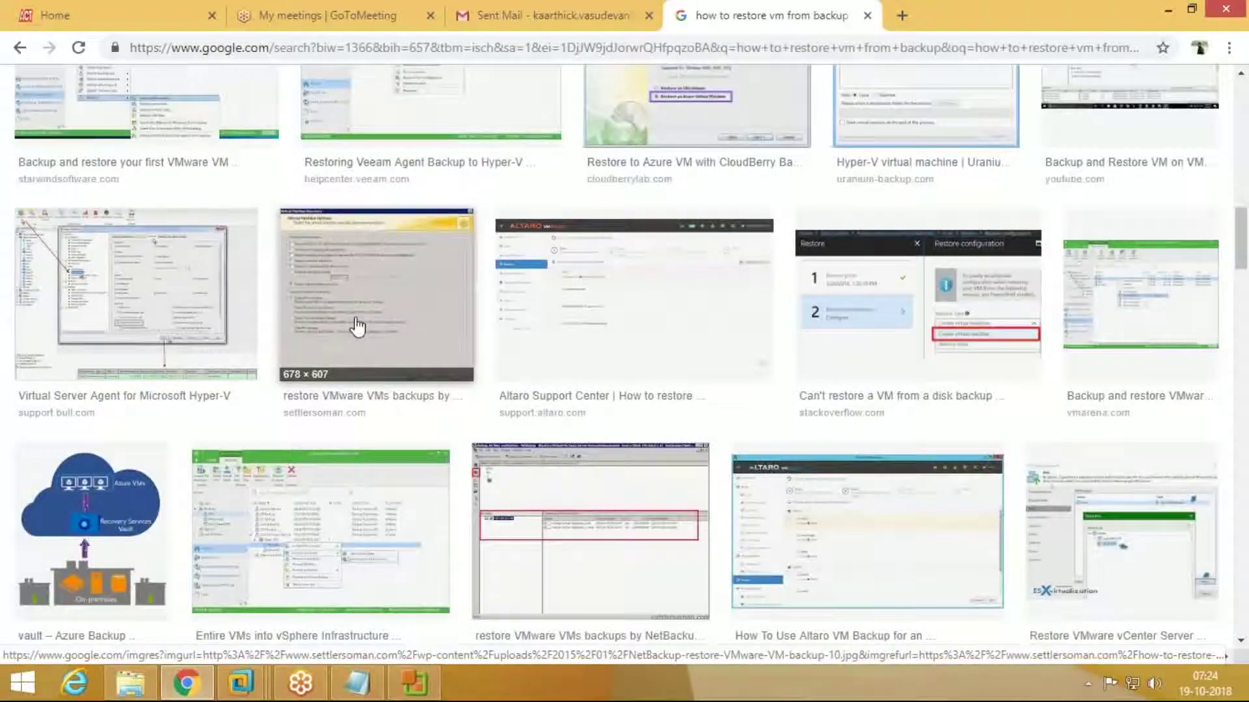
scroll(357, 326, "down", 7)
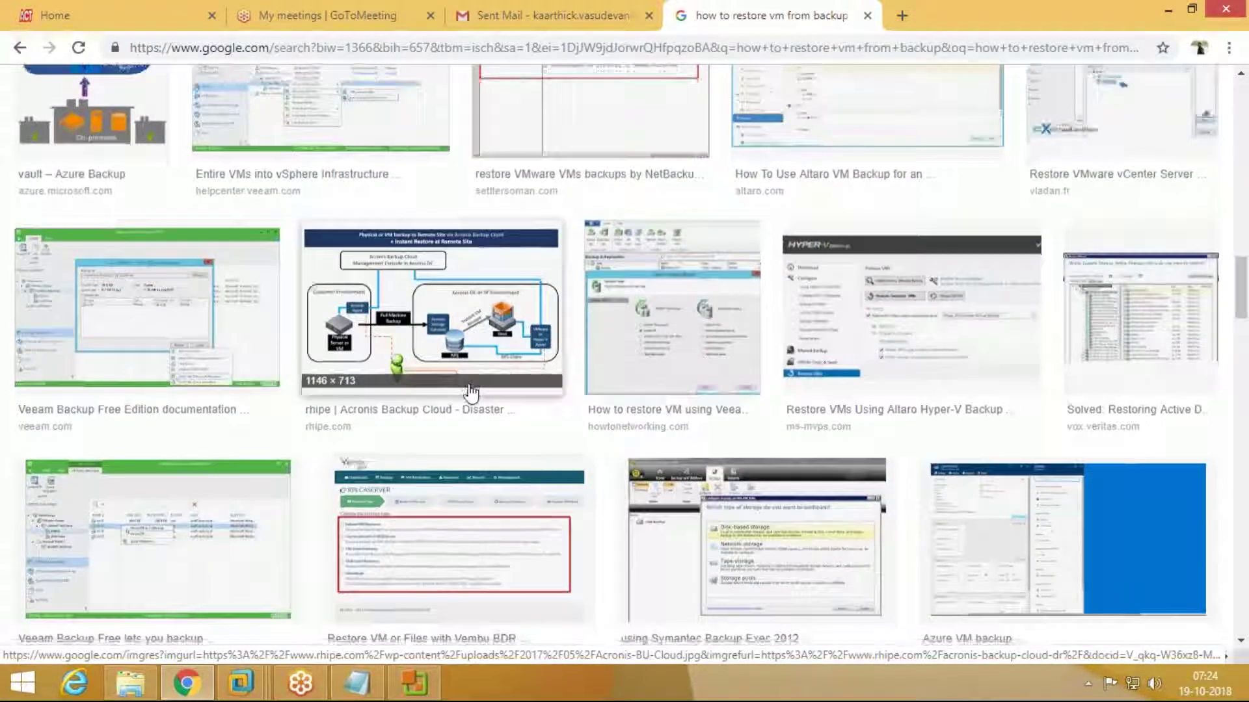
scroll(470, 392, "down", 10)
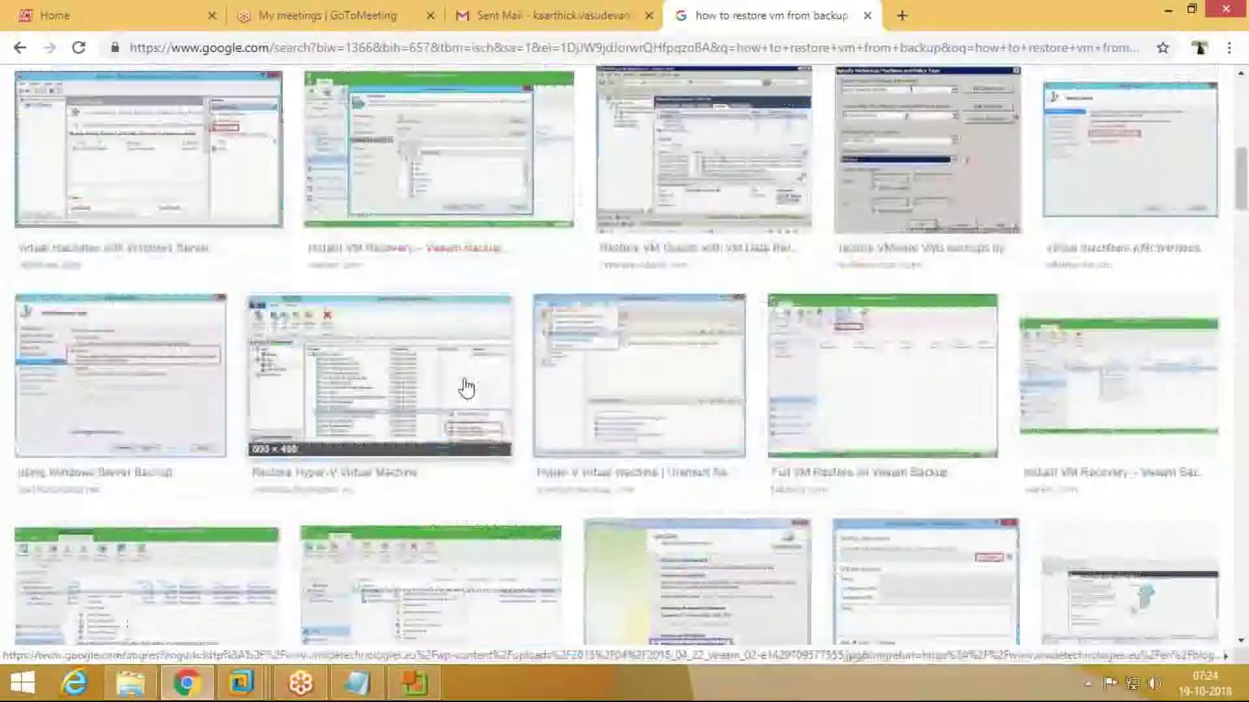
key("Home")
left_click(407, 101)
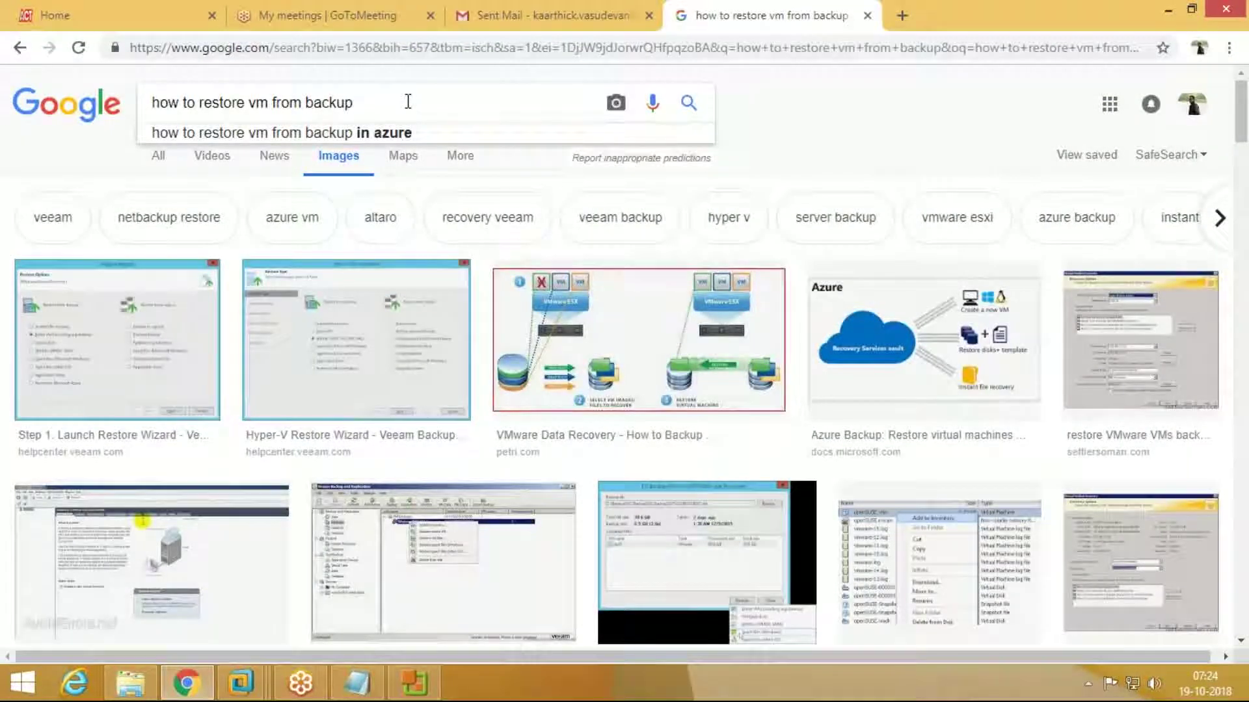
Step: Search 'in vsphere', then 'in netapp', and preview the NetApp Community restore result
type("in vsphere")
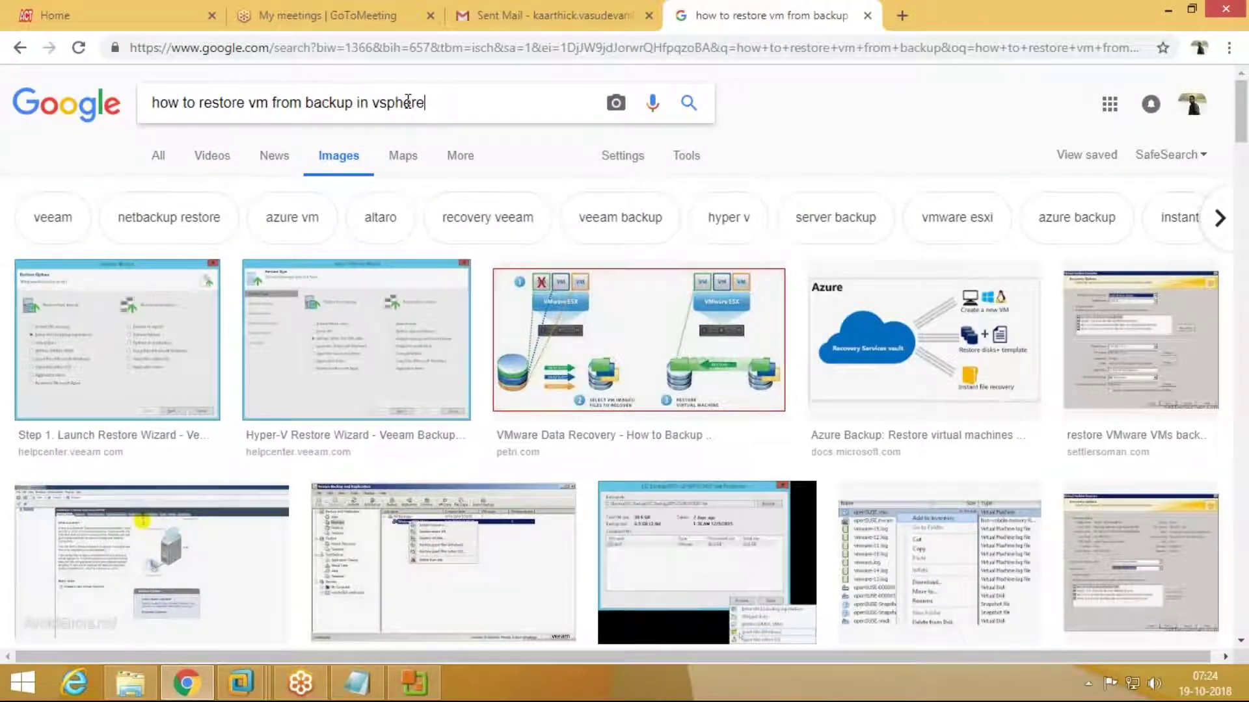
key("Return")
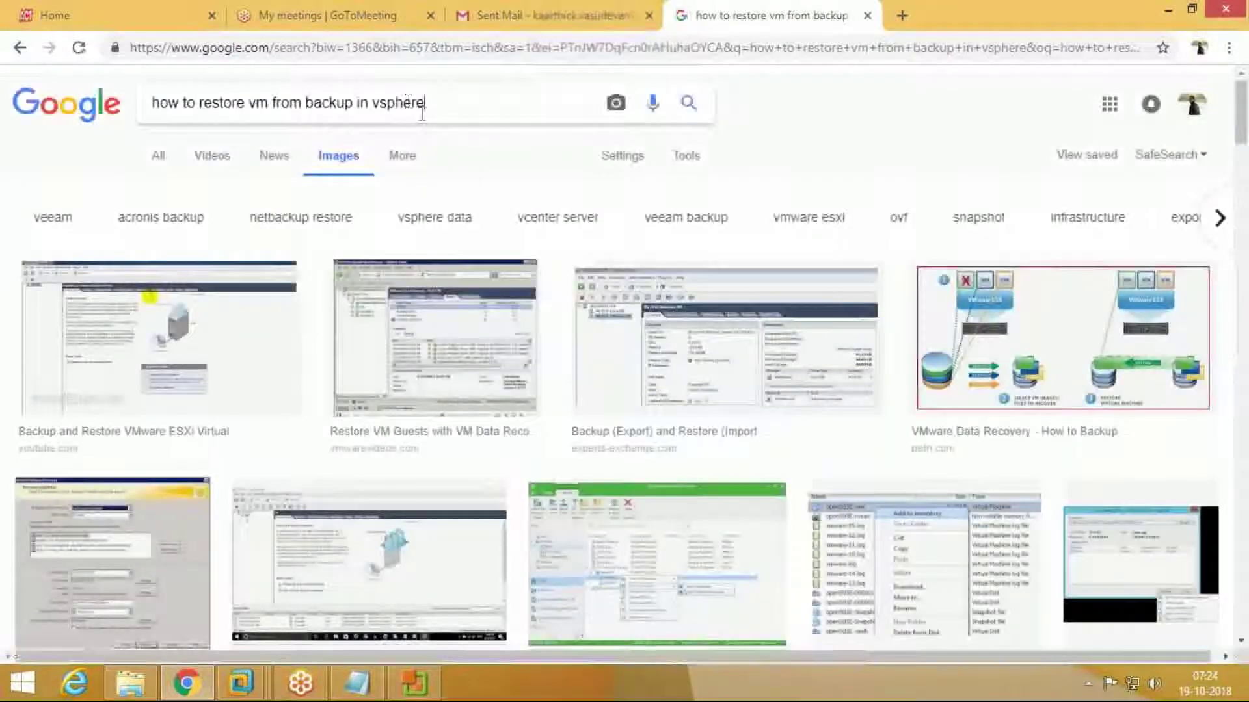
double_click(374, 106)
type("netapp")
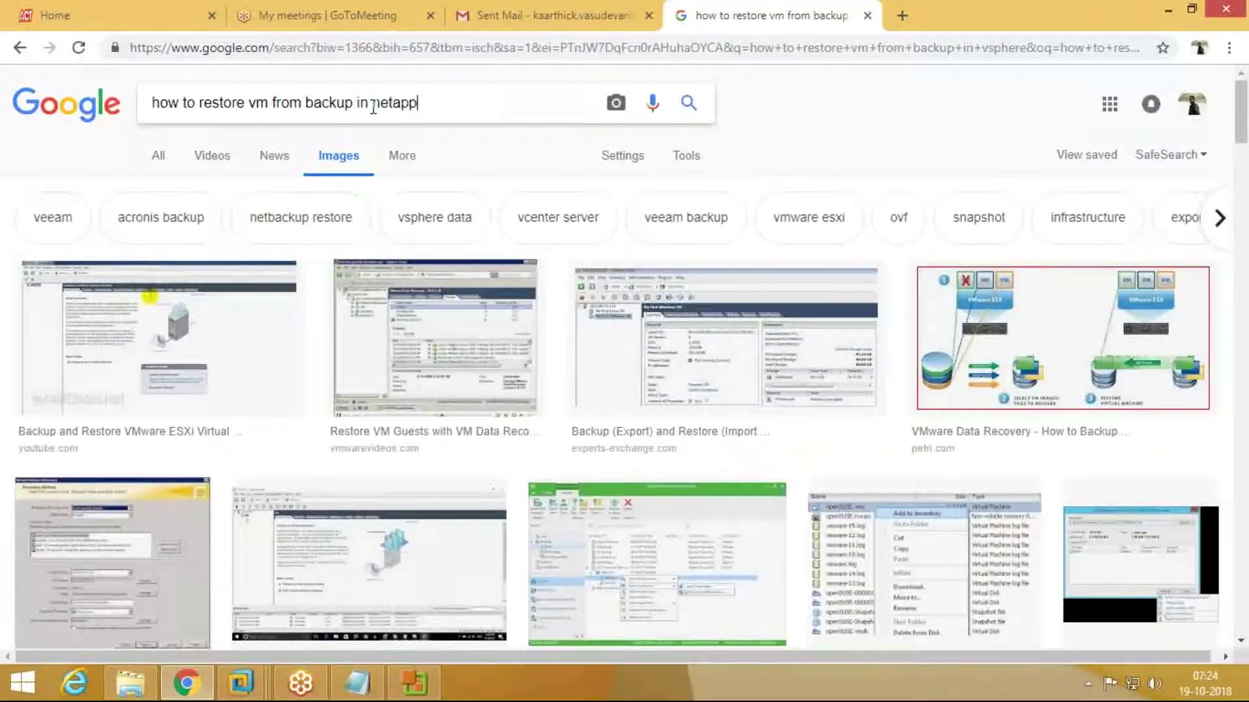
key("Return")
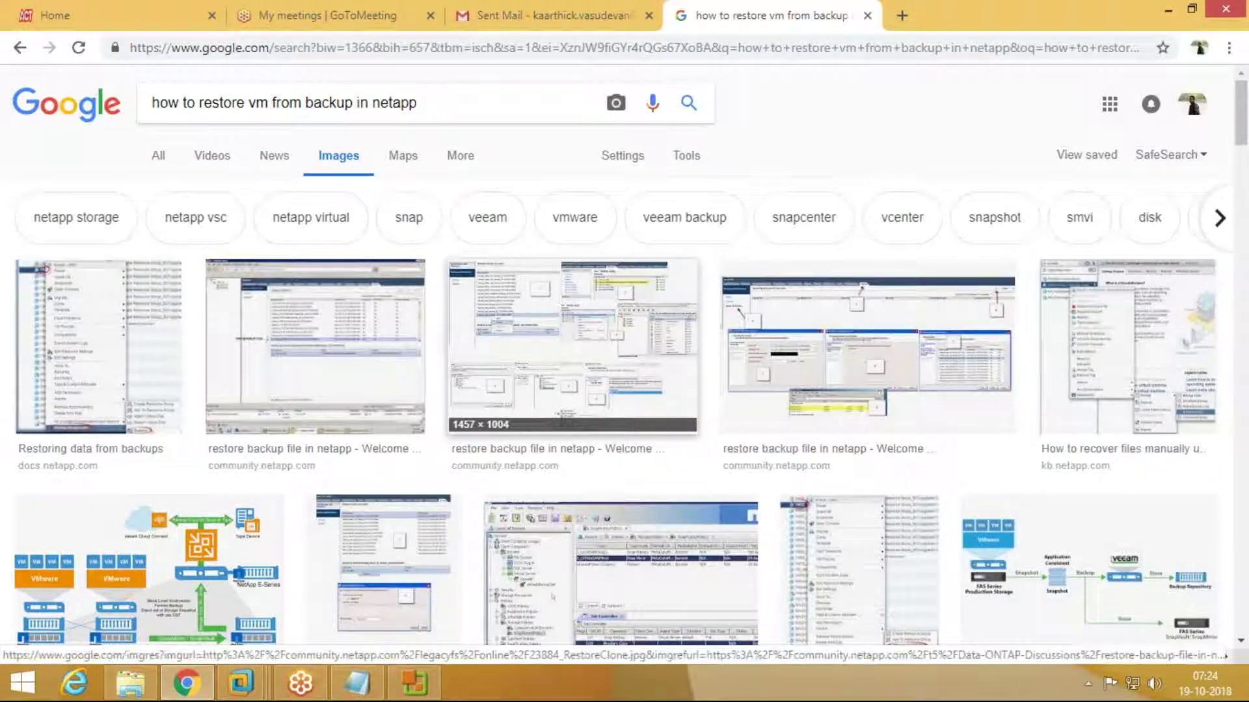
left_click(572, 344)
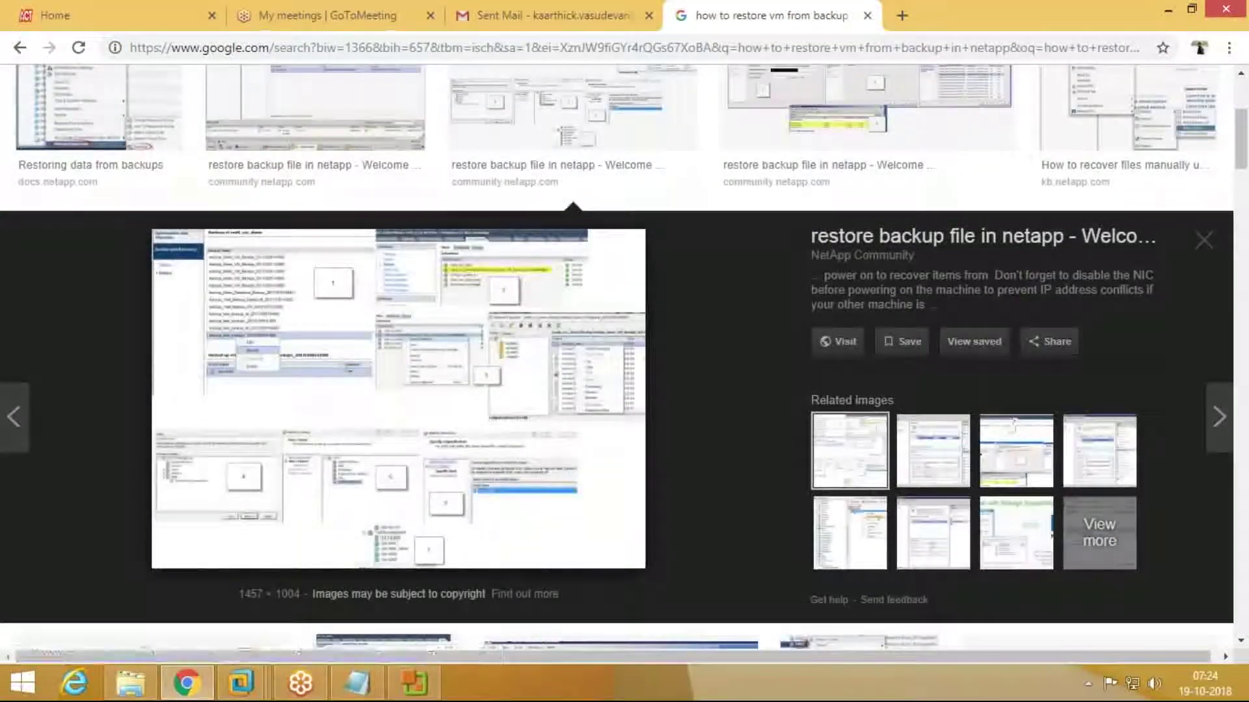
Step: Visit the NetApp Community discussion and open its restore screenshot in a new tab
left_click(546, 345)
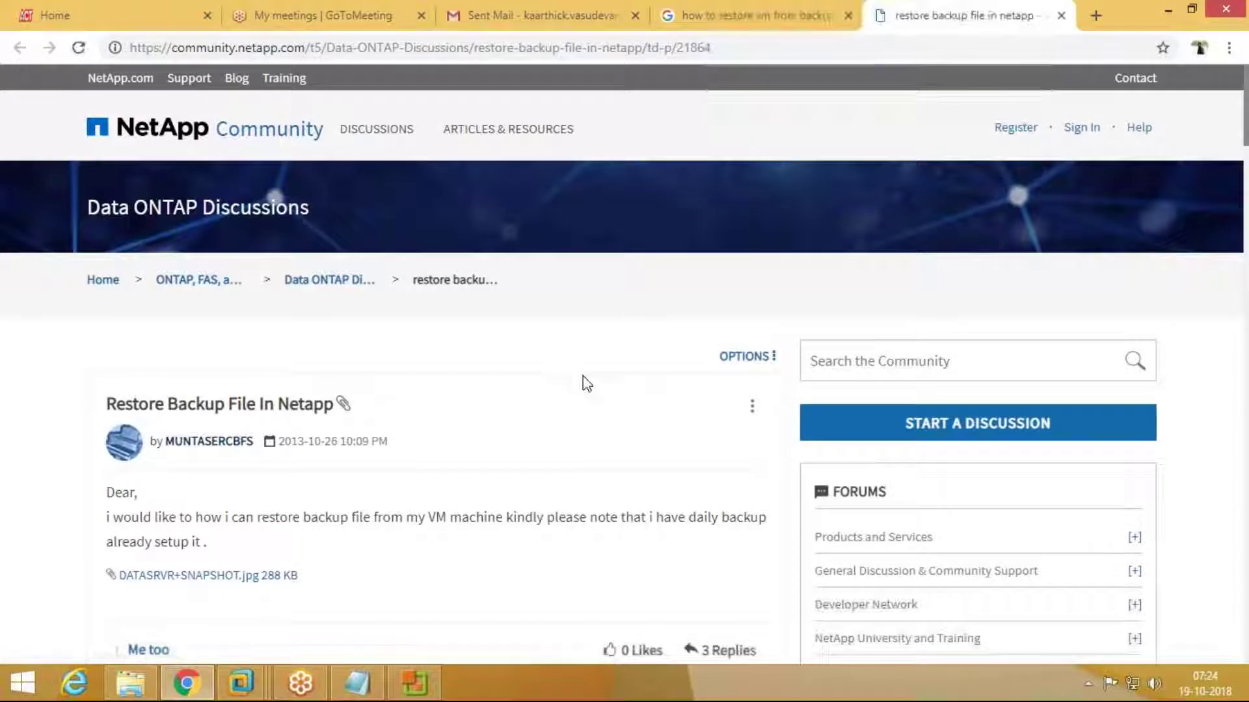
scroll(585, 381, "down", 4)
scroll(585, 383, "down", 14)
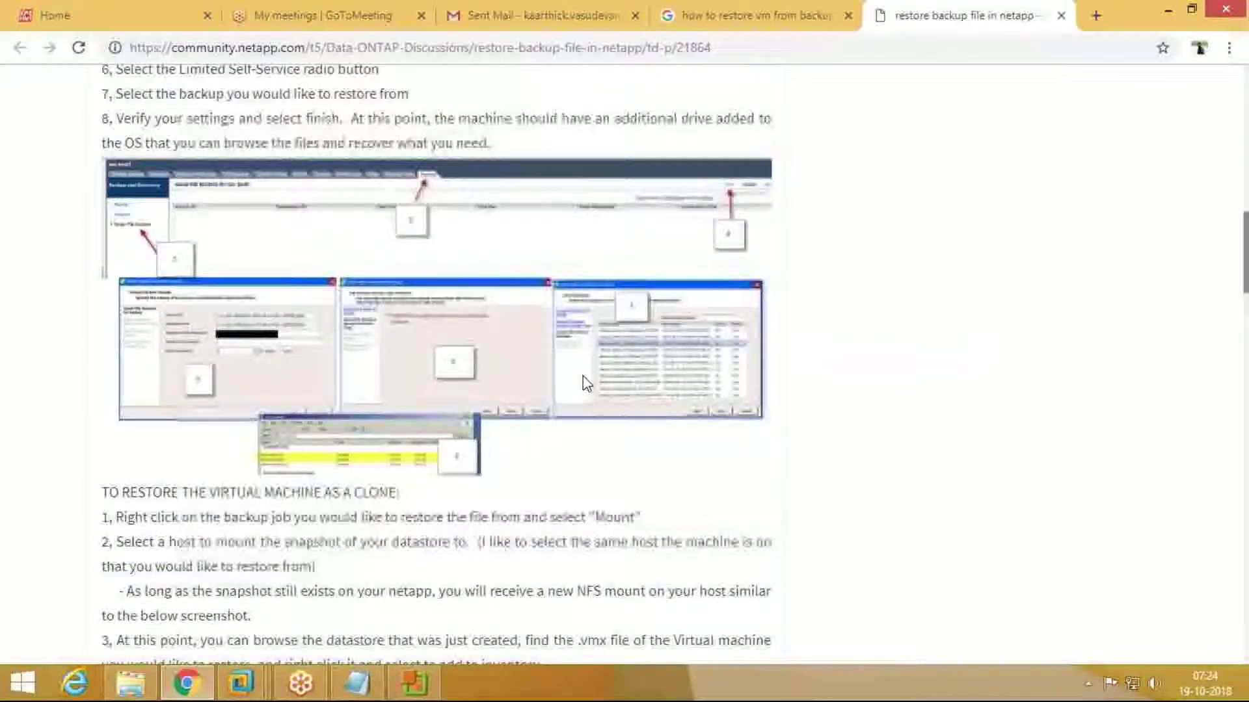
right_click(335, 183)
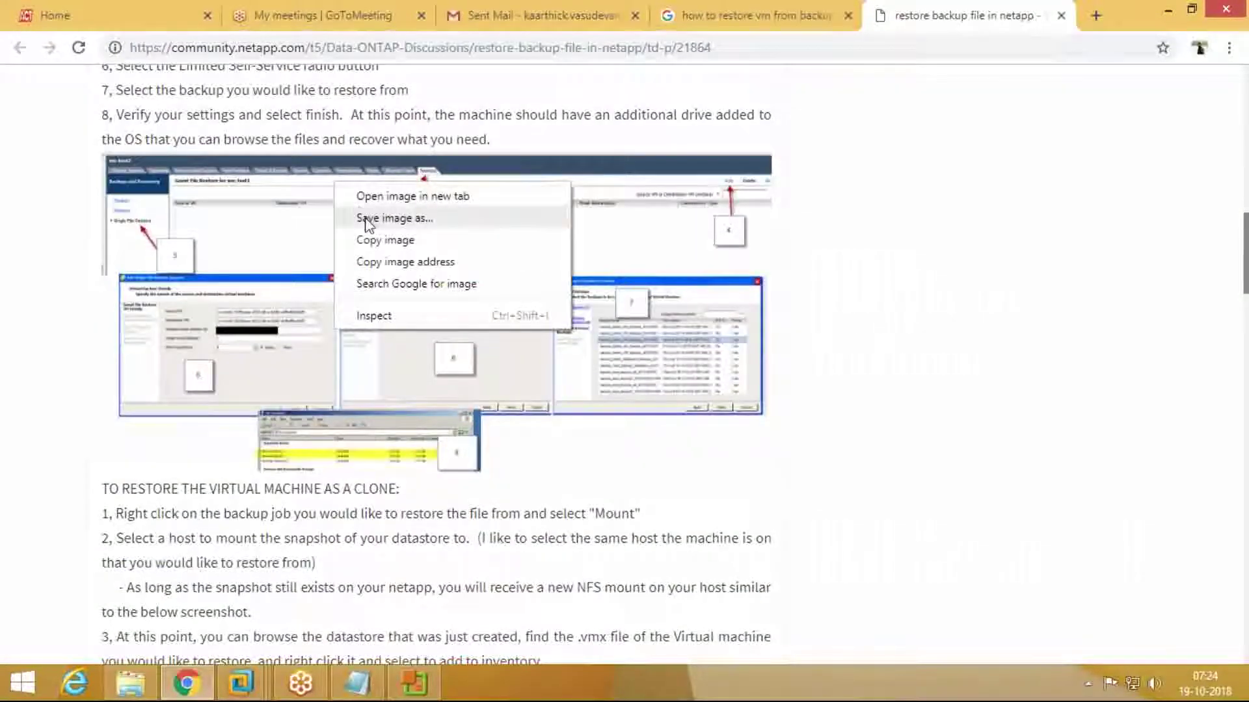
left_click(371, 196)
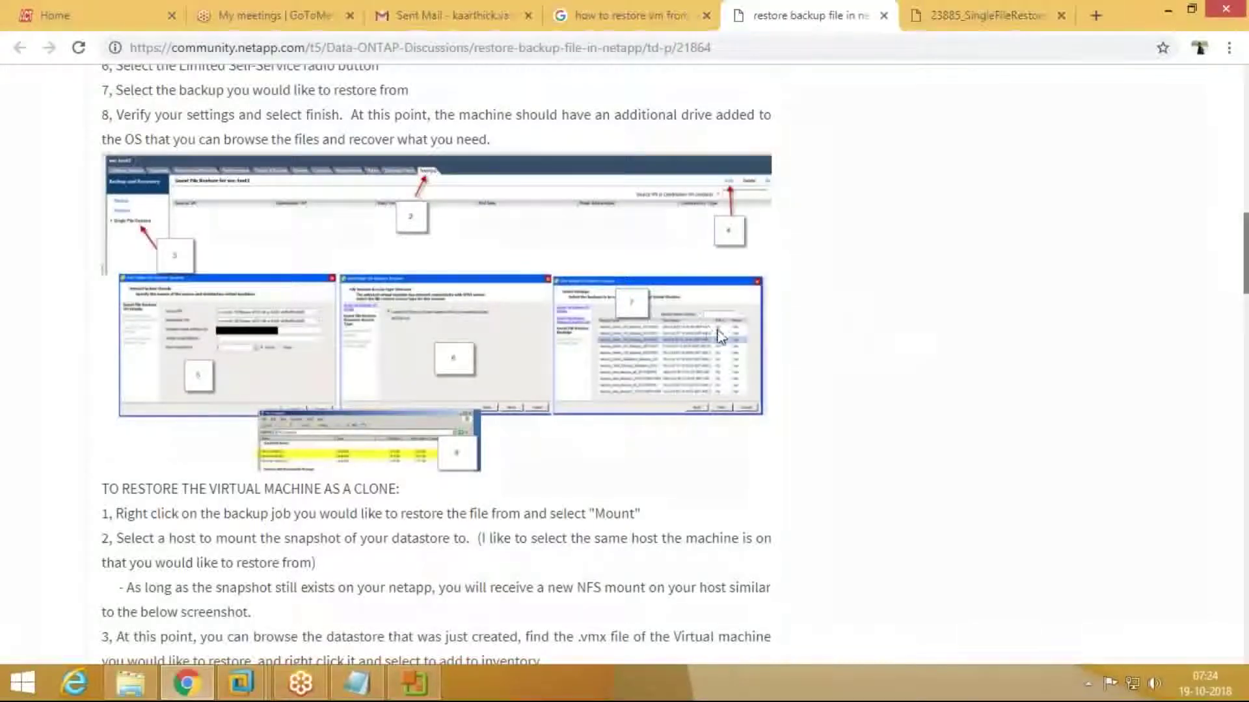
left_click(930, 24)
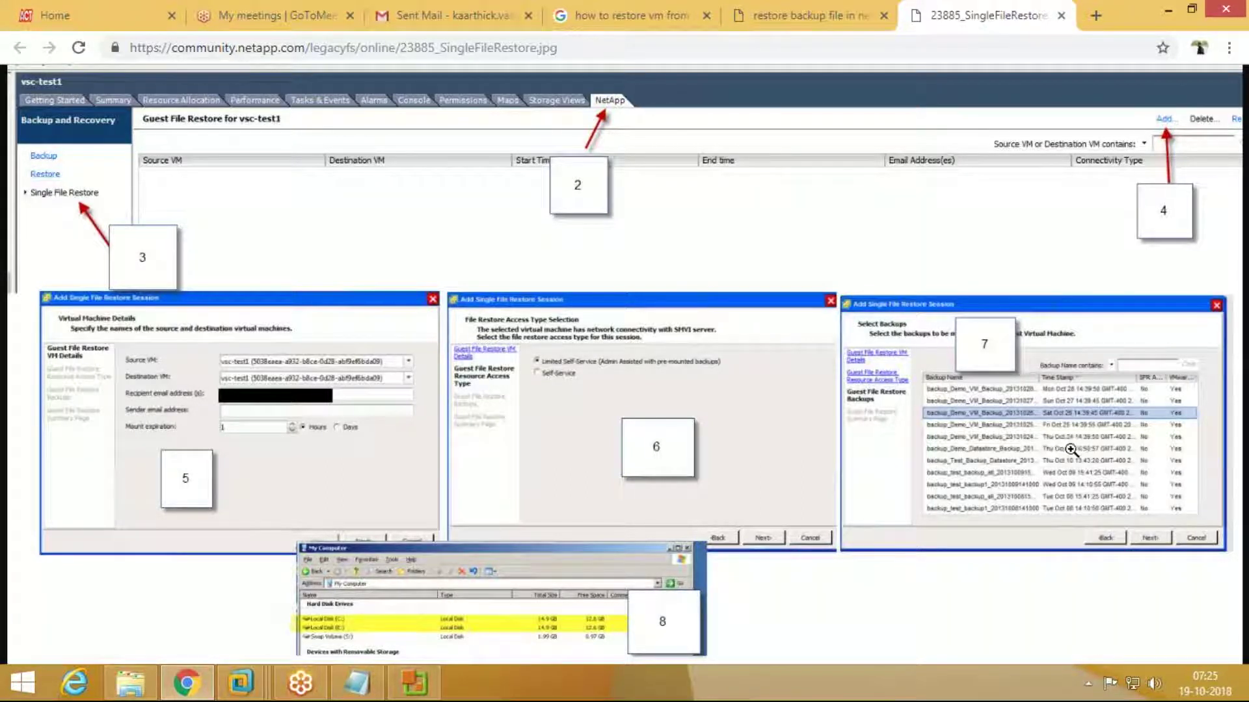
Step: Zoom SingleFileRestore.jpg to full size and pan across its numbered Guest File Restore steps
left_click(945, 553)
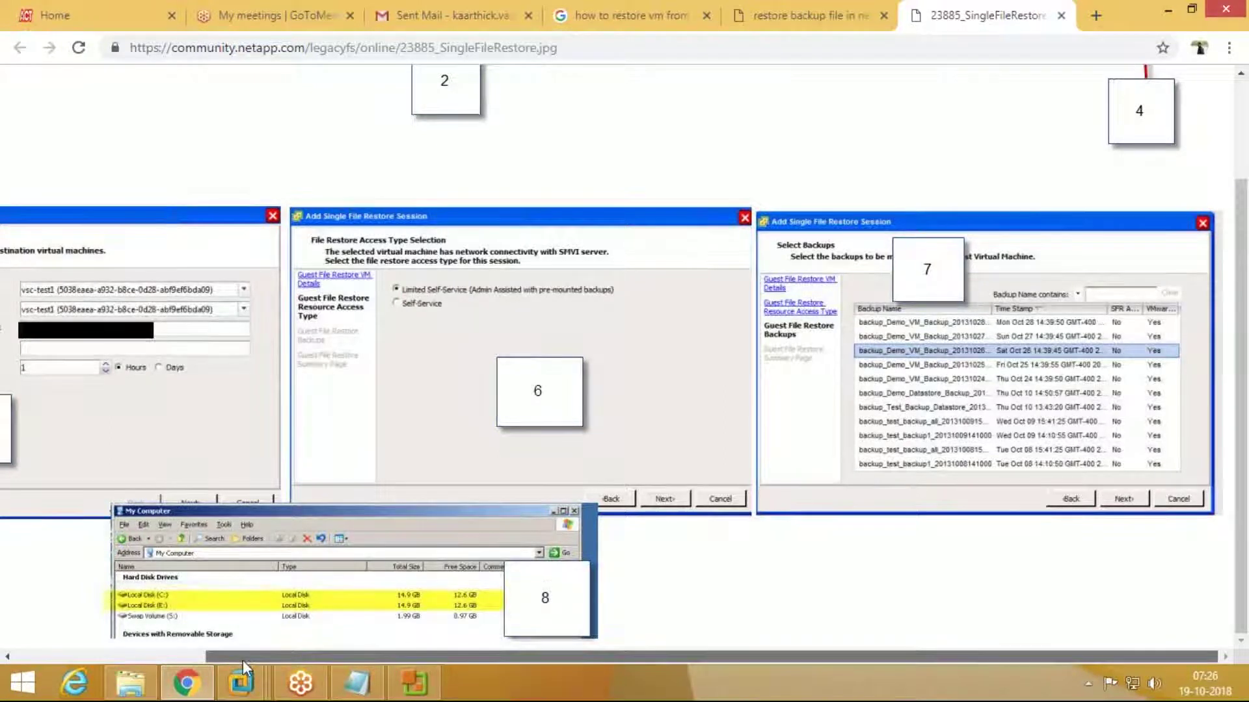
left_click_drag(243, 661, 68, 650)
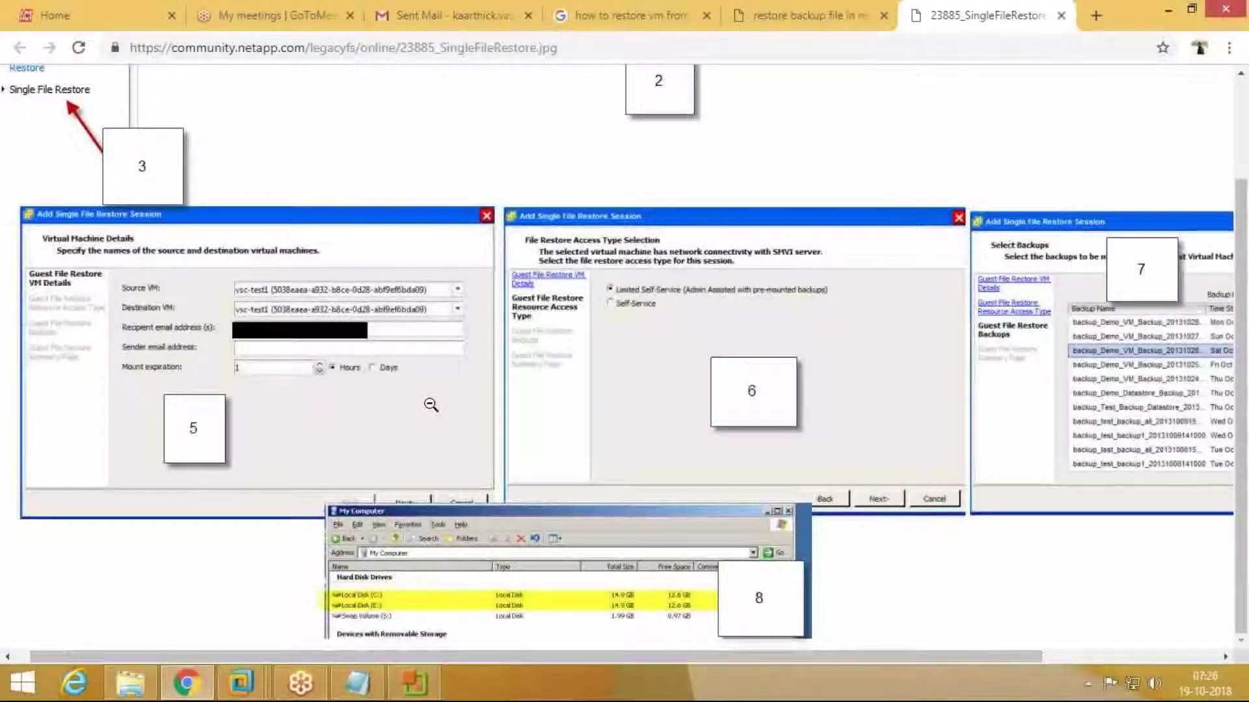
scroll(430, 405, "up", 2)
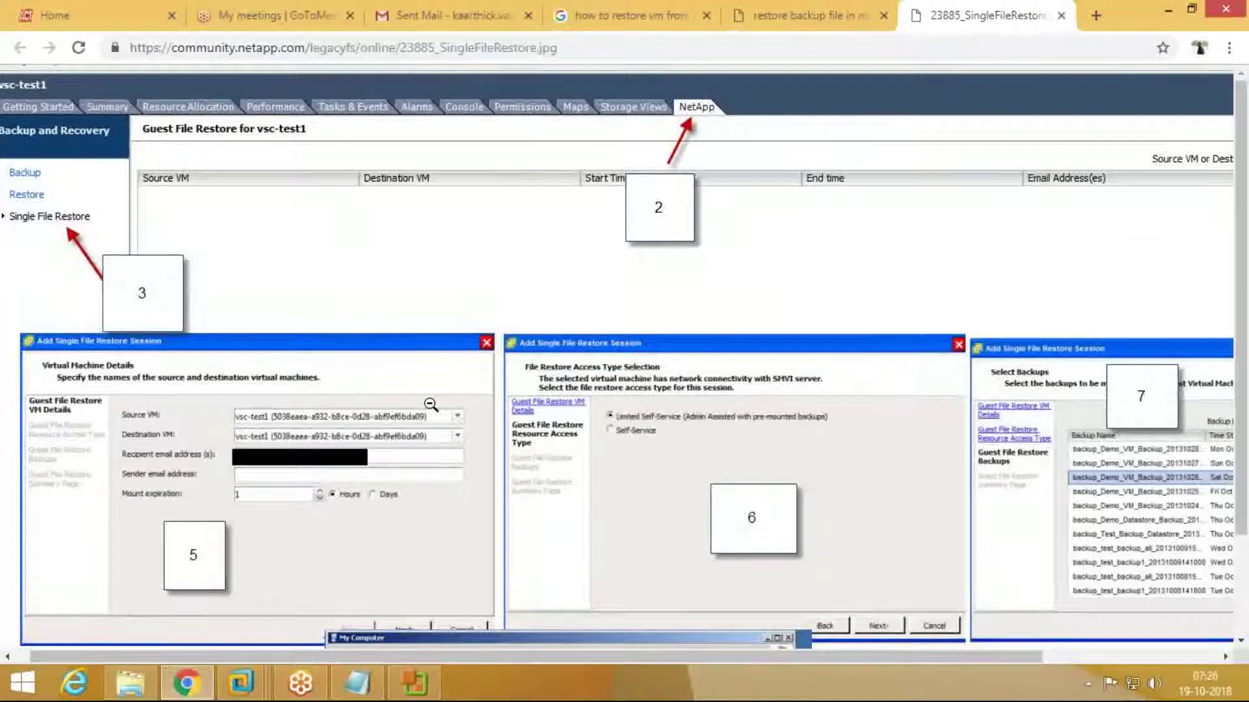
Step: Return to the Vcenter VM and complete the server address as 10.210.10.113
left_click(255, 688)
left_click(1053, 573)
type(".113")
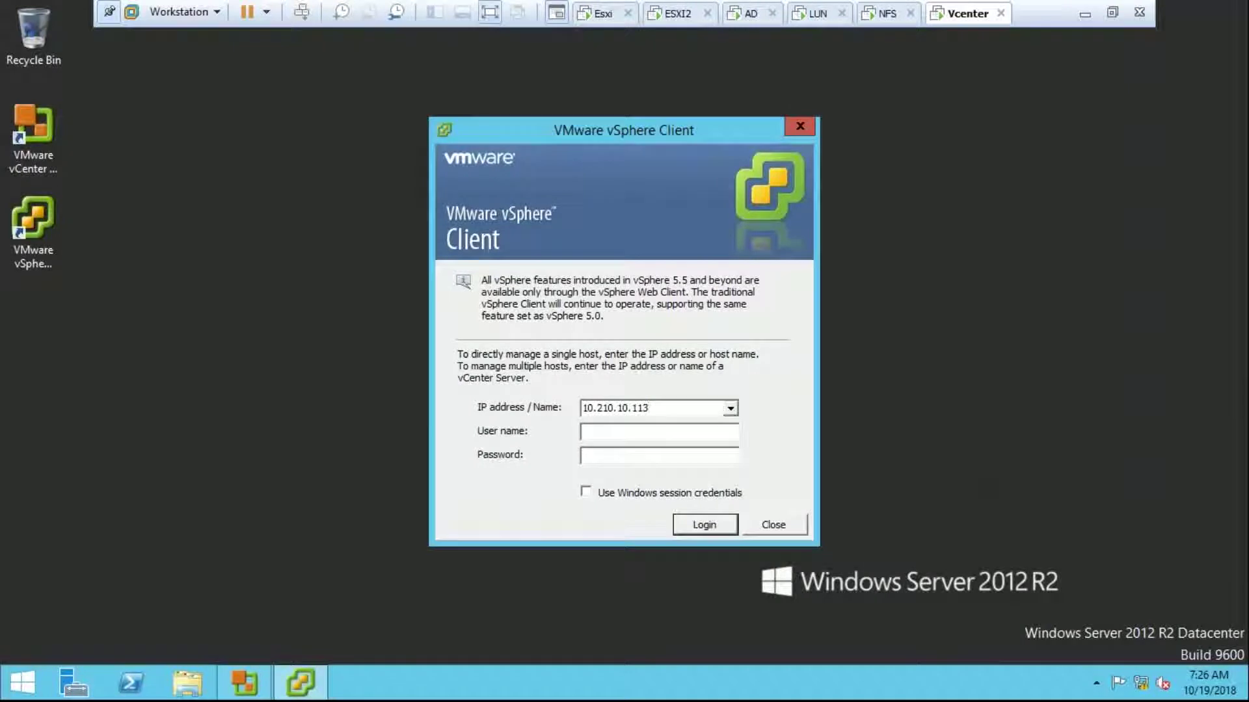
type("administr")
key("BackSpace")
key("BackSpace")
key("BackSpace")
Step: Exit full screen and move the vSphere Client login dialog up and to the left
left_click(1113, 20)
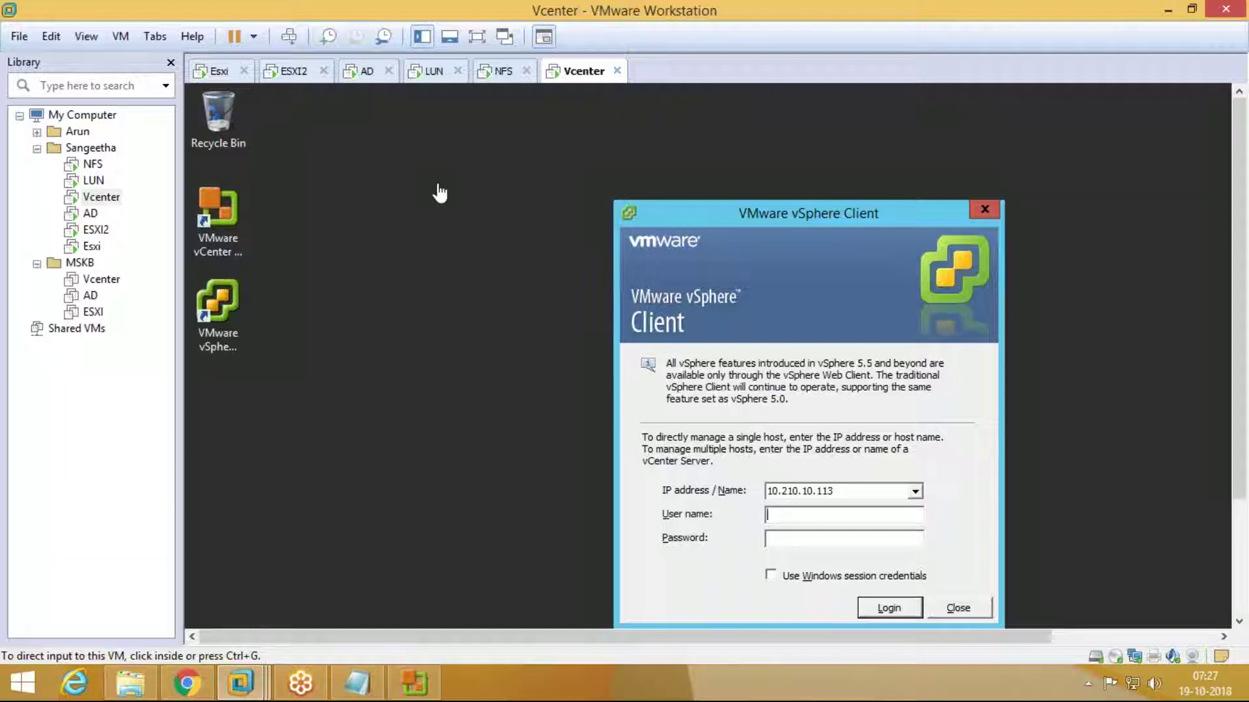
left_click(842, 508)
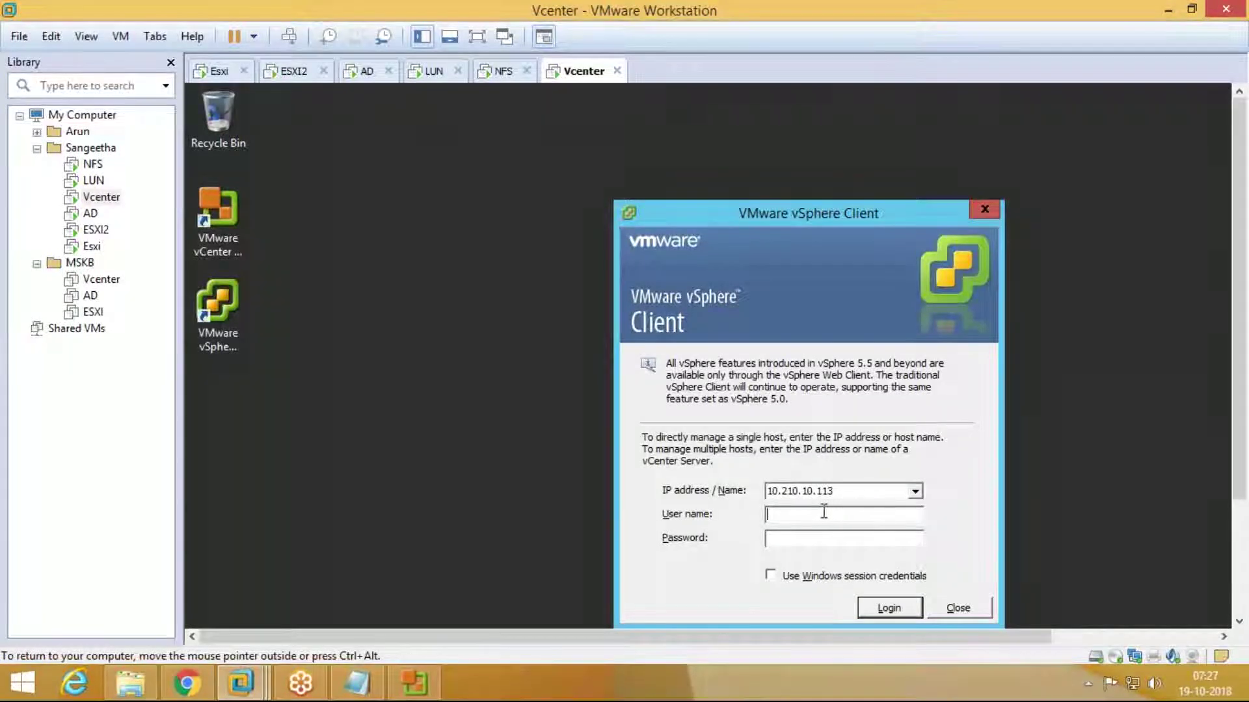
mouse_move(768, 491)
left_mouse_down()
mouse_move(856, 496)
mouse_move(761, 496)
left_mouse_up()
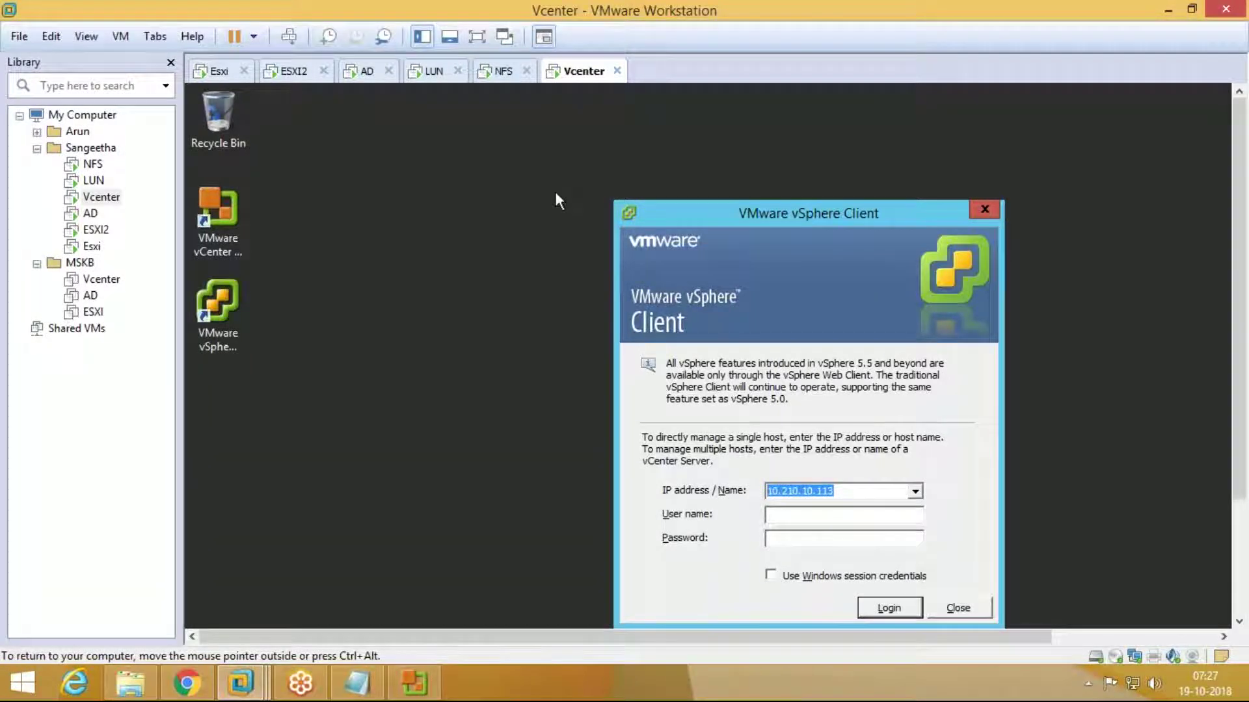
left_click_drag(818, 216, 785, 138)
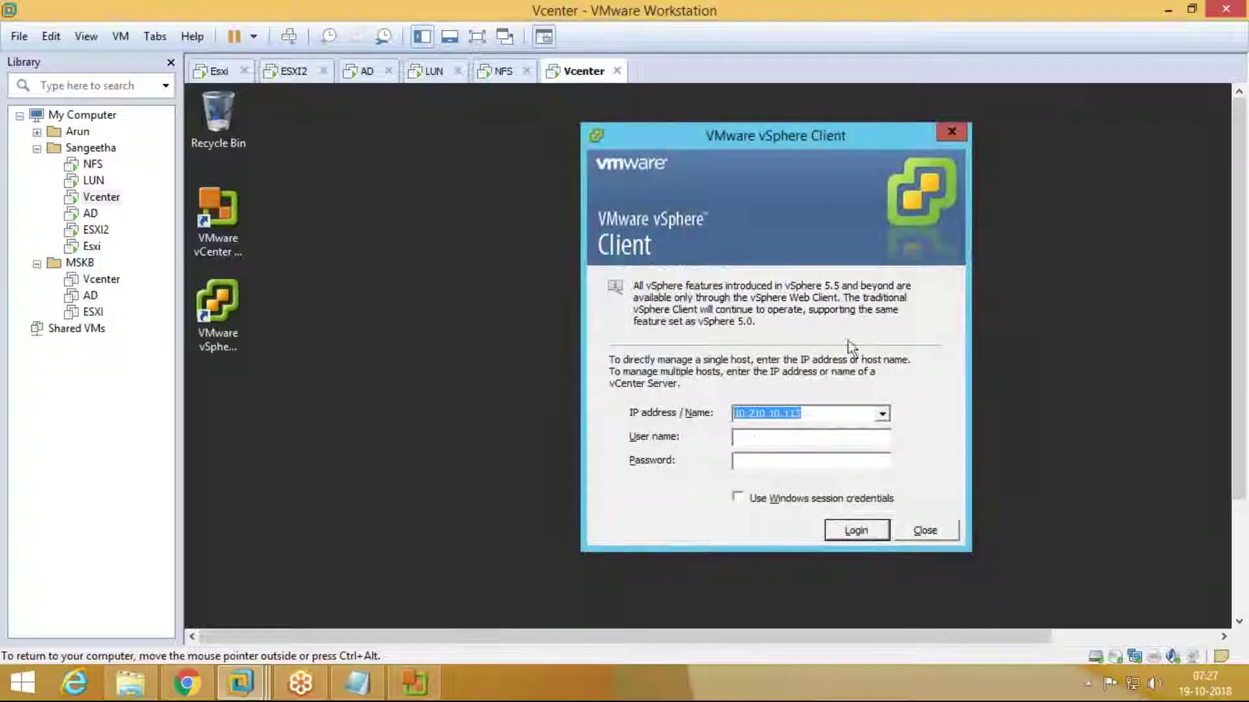
left_click(806, 435)
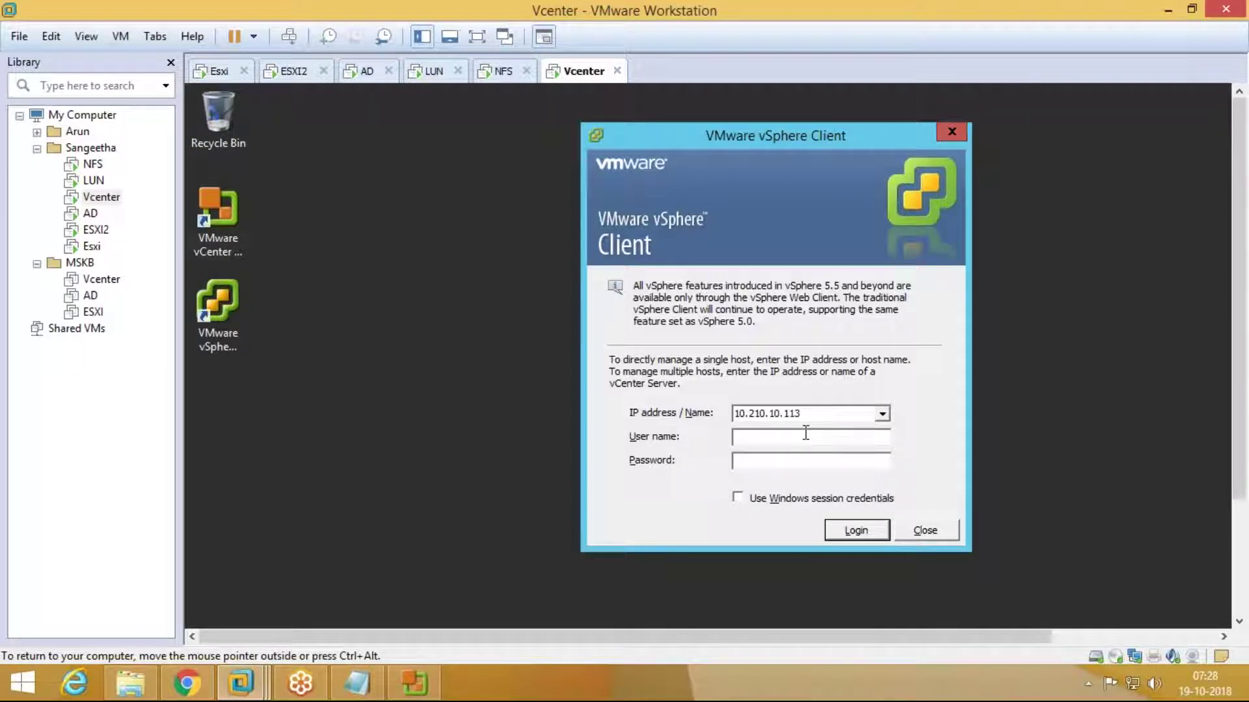
Step: Switch back to Chrome and return to the netapp Google Images results
left_click(187, 683)
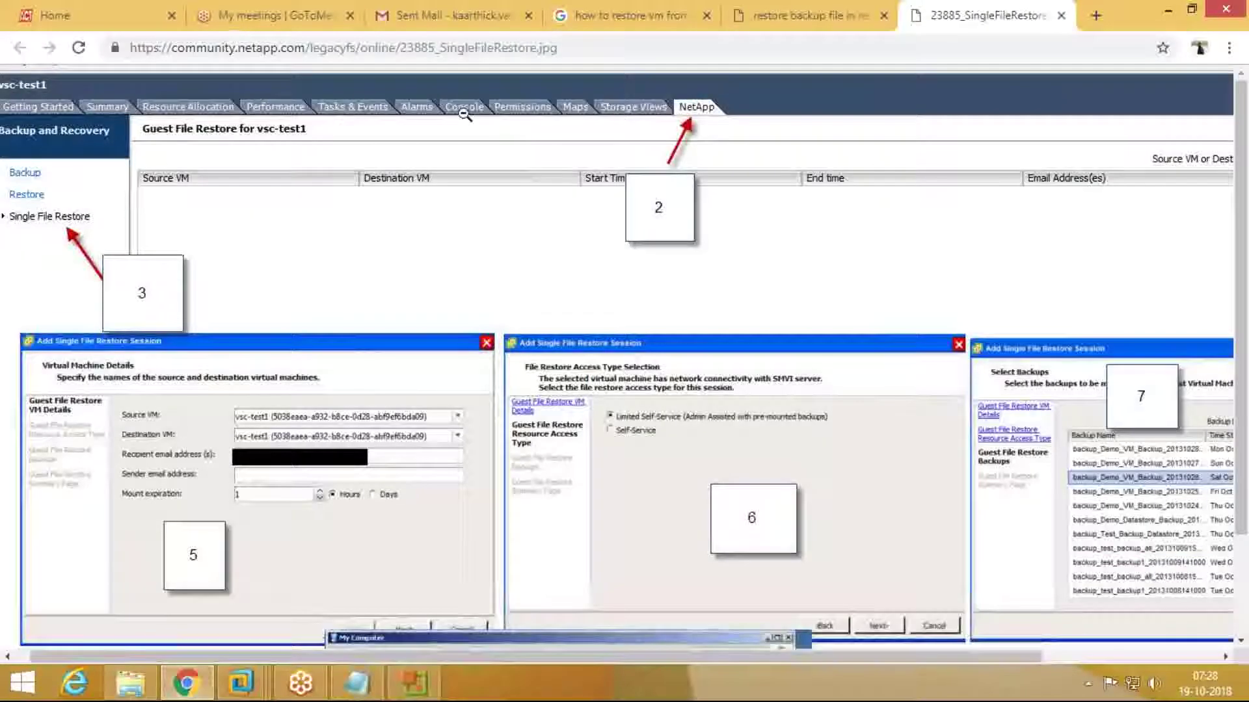
left_click(810, 15)
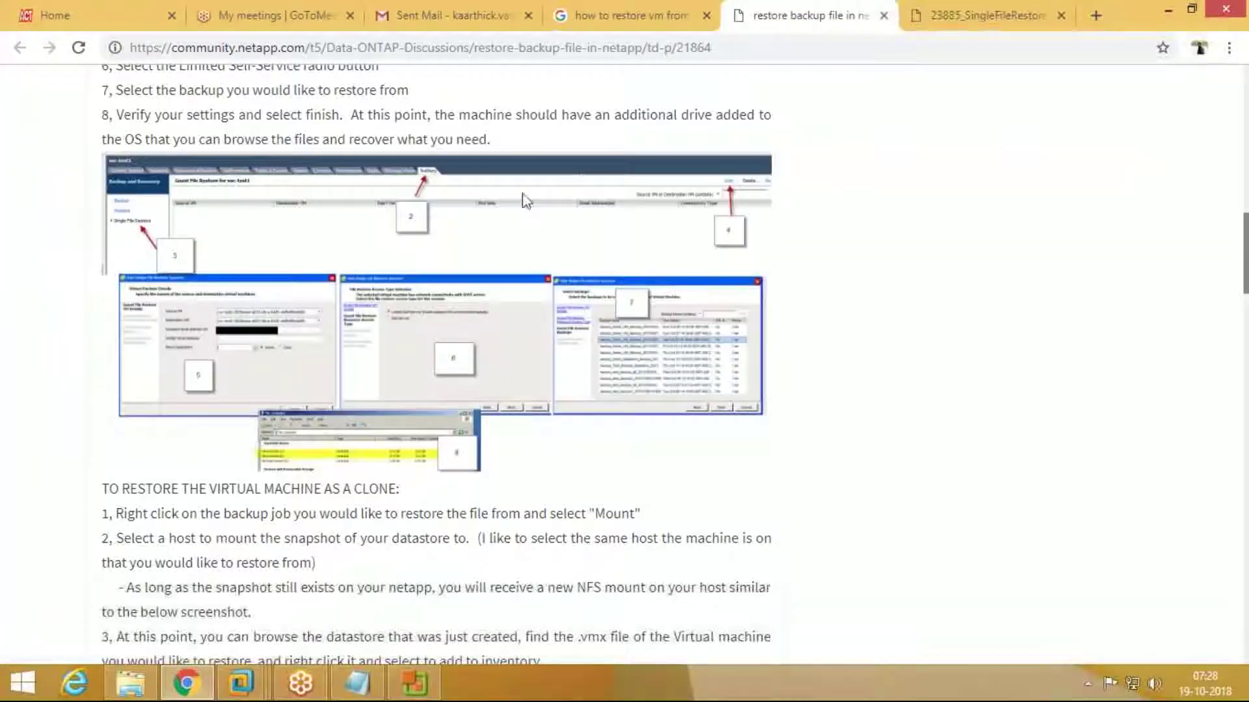
scroll(521, 193, "up", 15)
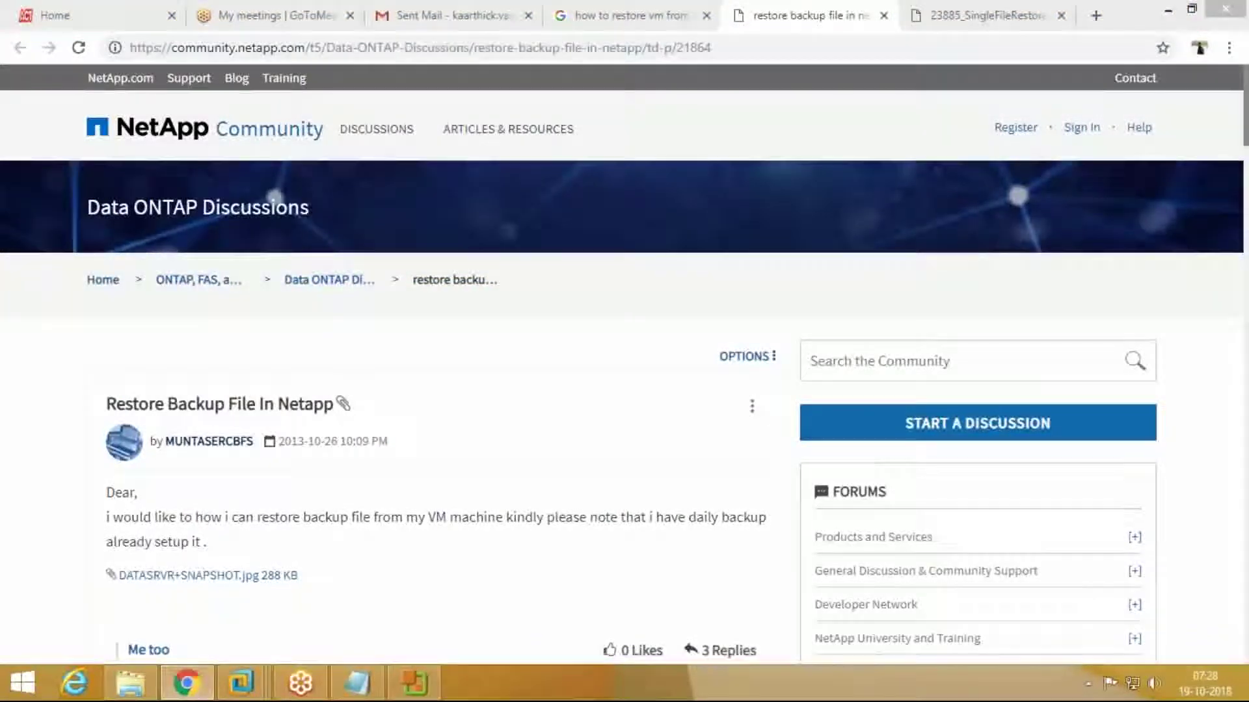
left_click(631, 15)
scroll(545, 272, "up", 3)
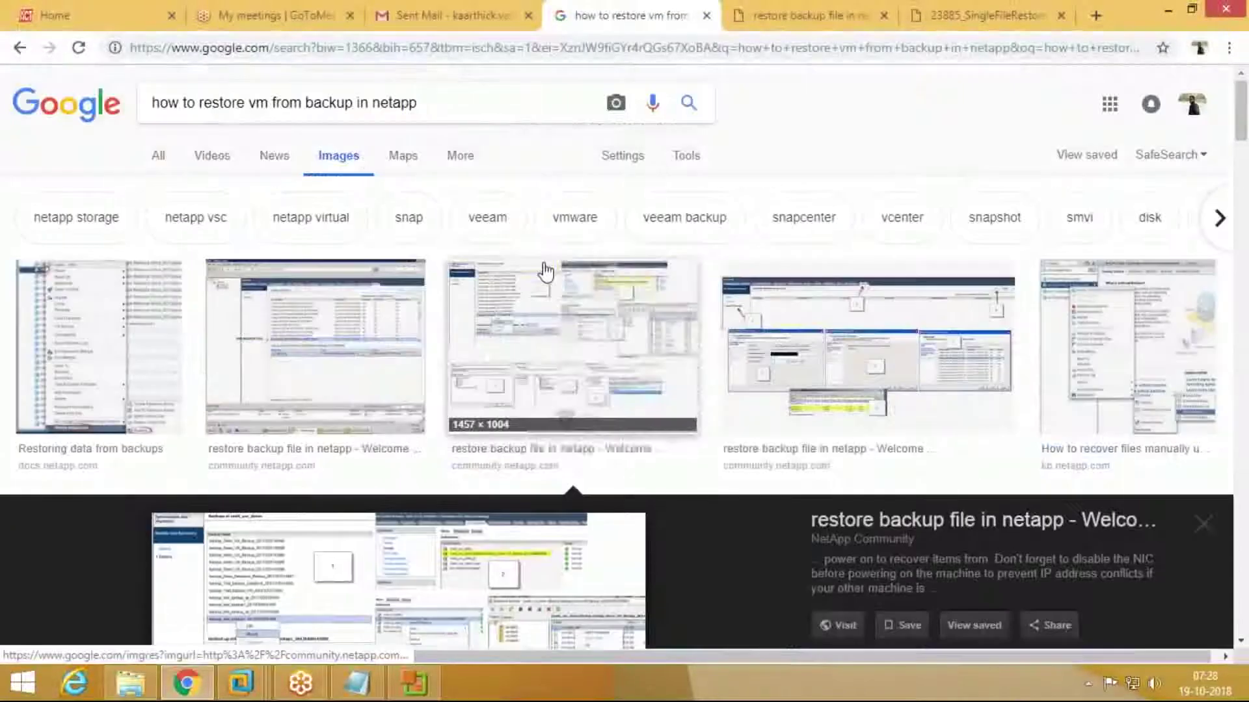
Step: Type a new query, 'how to reset the password in web'
type("how to re")
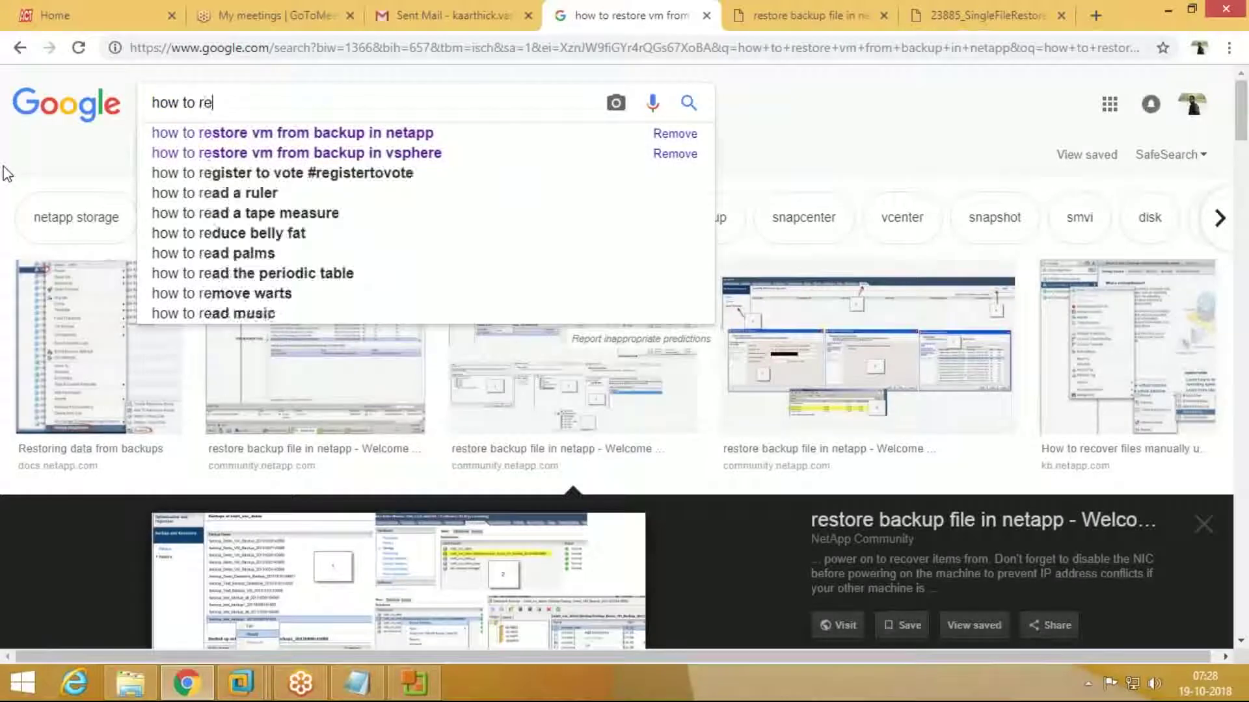
type("set tjhe")
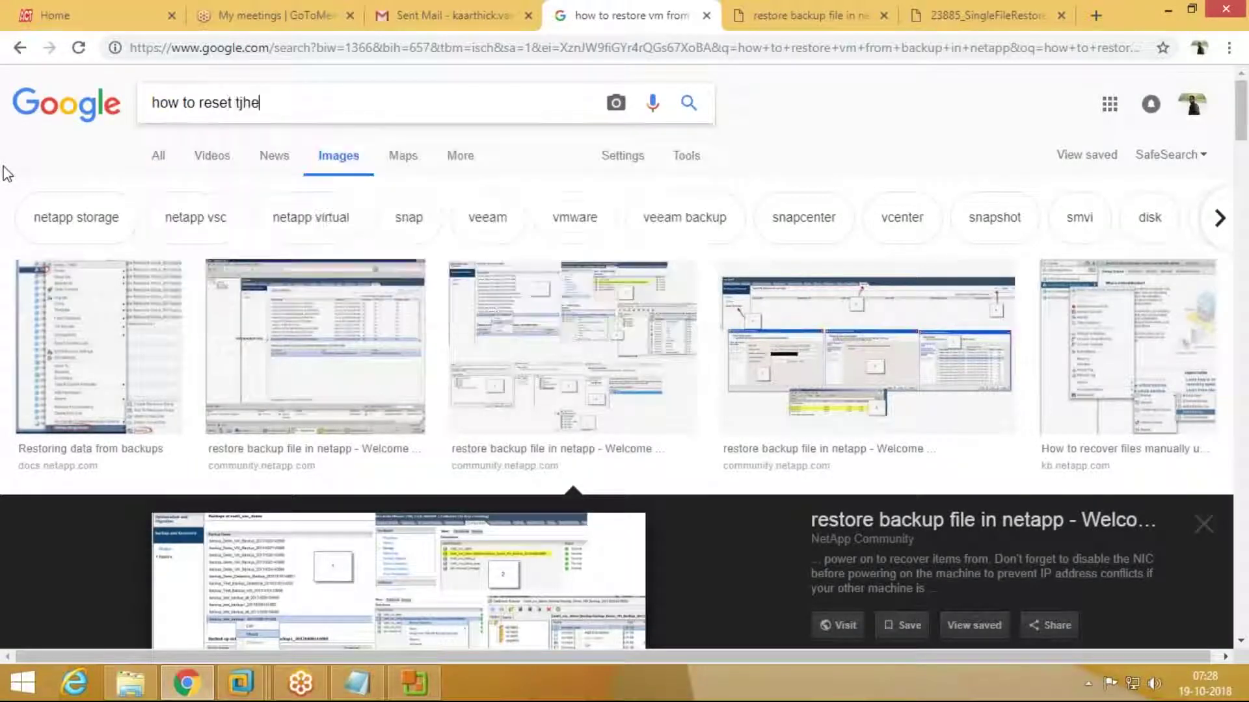
key("BackSpace")
key("BackSpace")
key("BackSpace")
type("he")
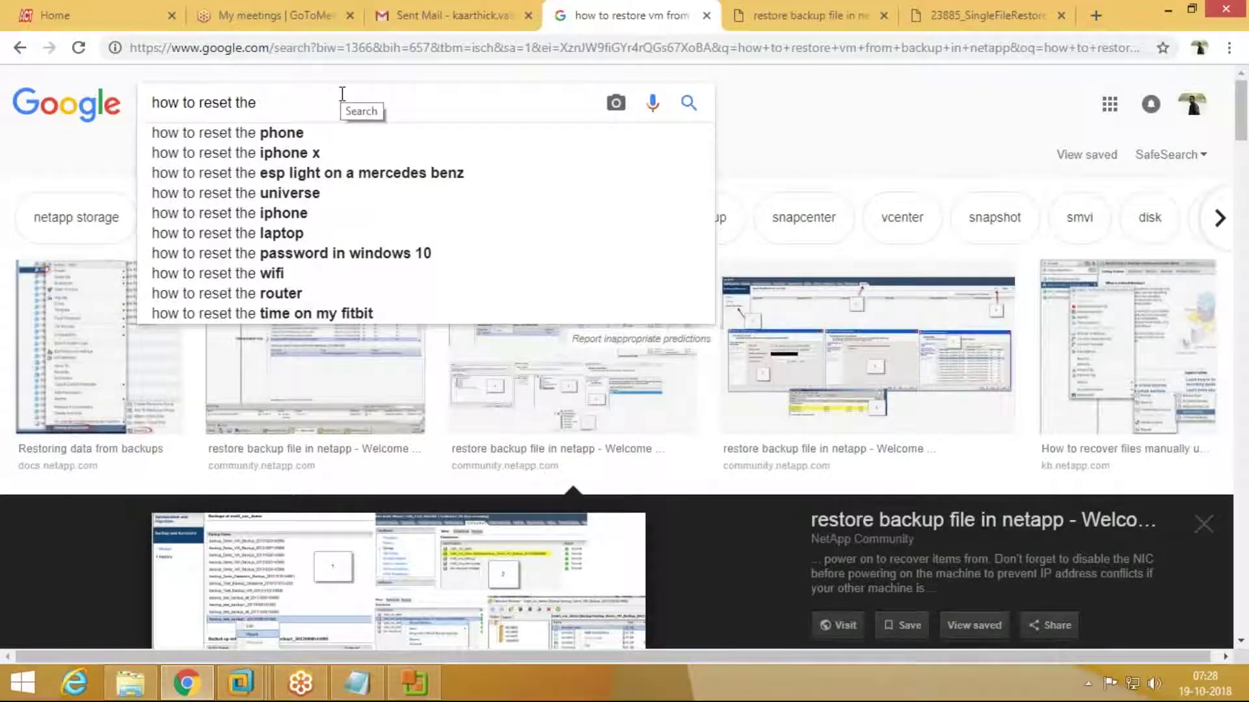
type(" passw")
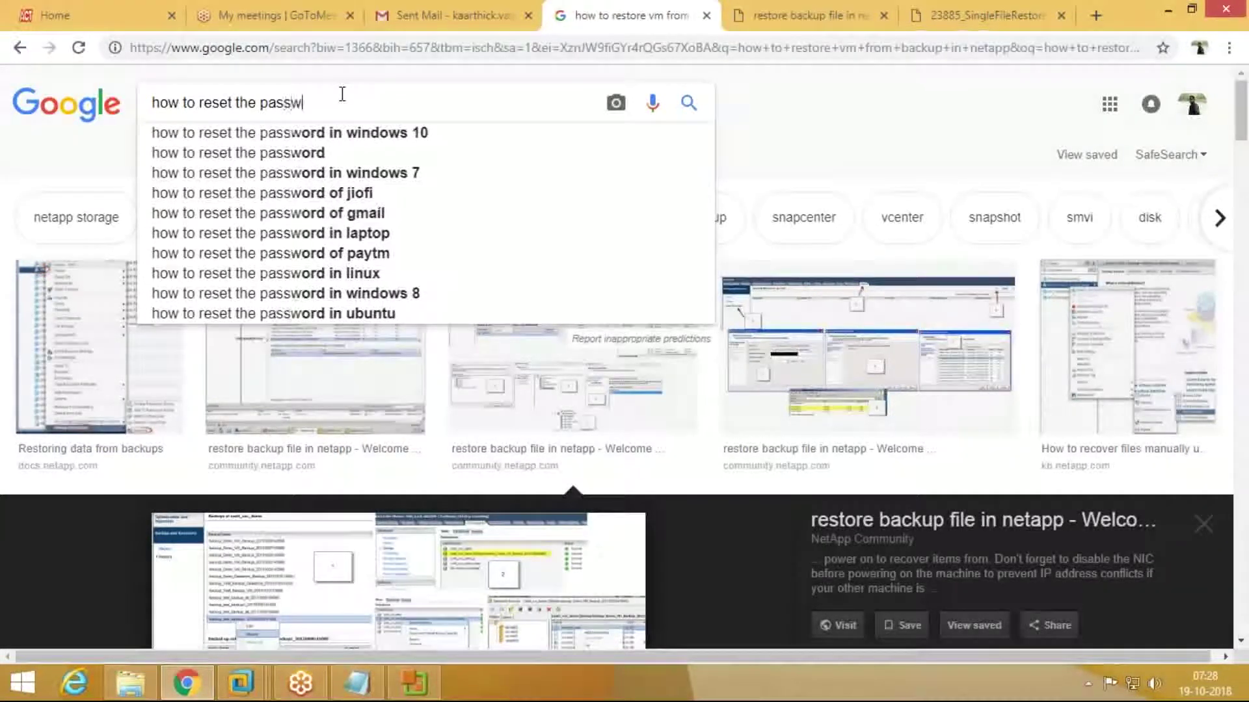
type("ord in web")
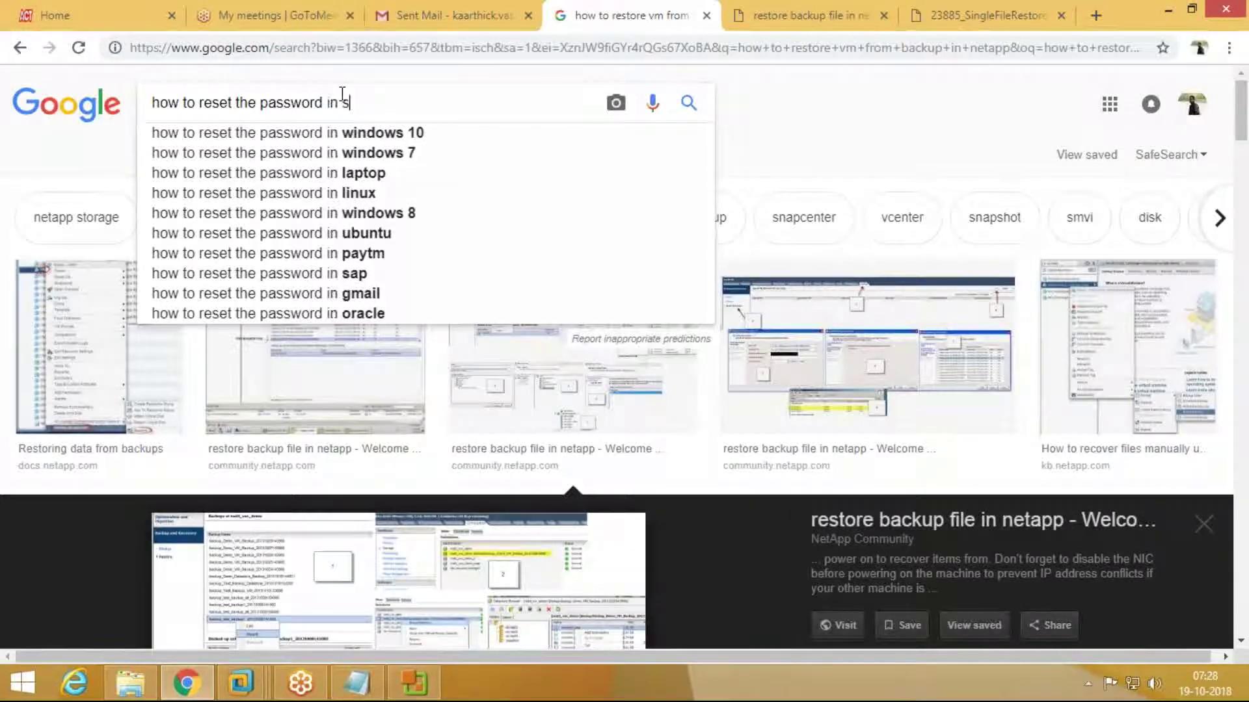
Step: Change the Google Images query to 'how to reset the password in web client' and search
key("BackSpace")
key("BackSpace")
key("BackSpace")
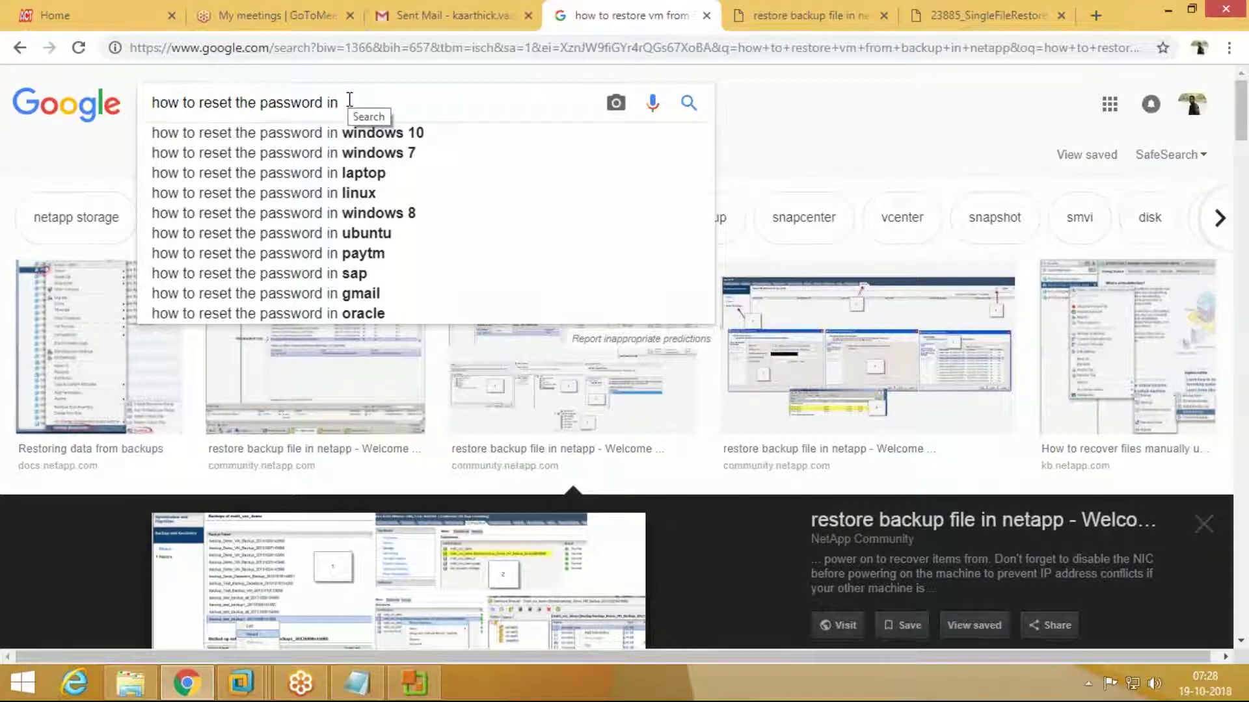
type("vspere clie")
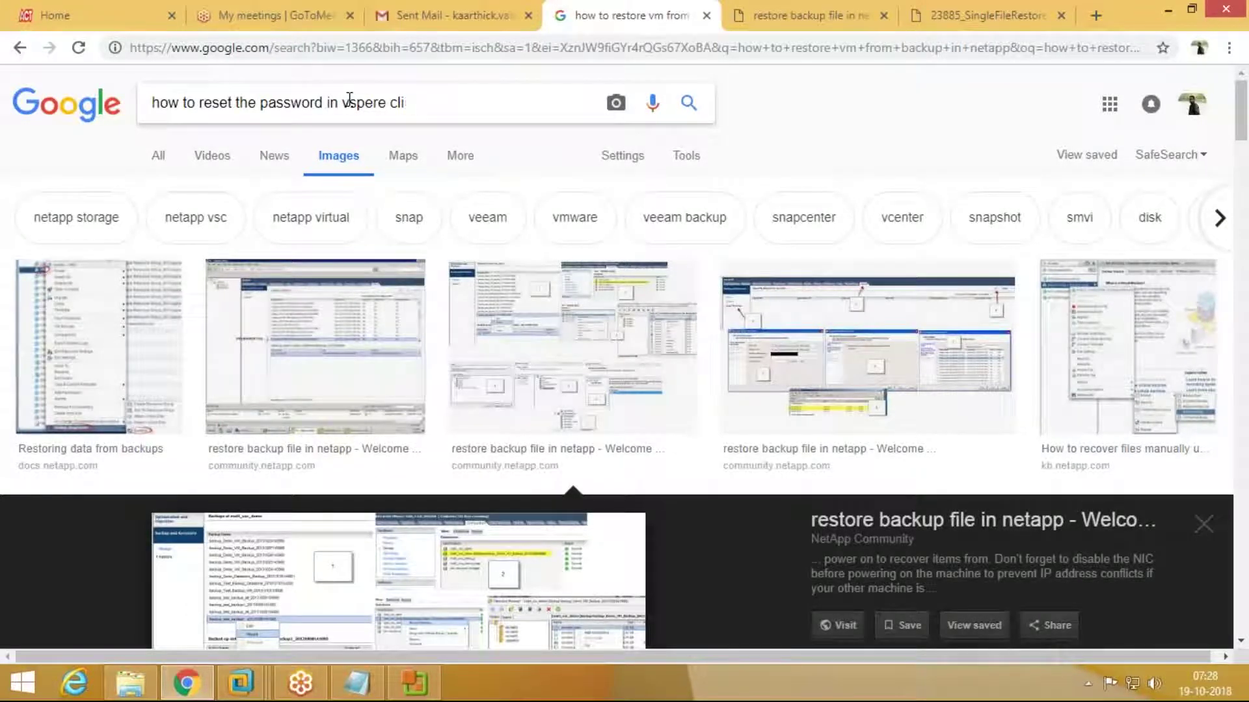
key("BackSpace")
key("BackSpace")
key("BackSpace")
key("BackSpace")
key("BackSpace")
key("BackSpace")
key("BackSpace")
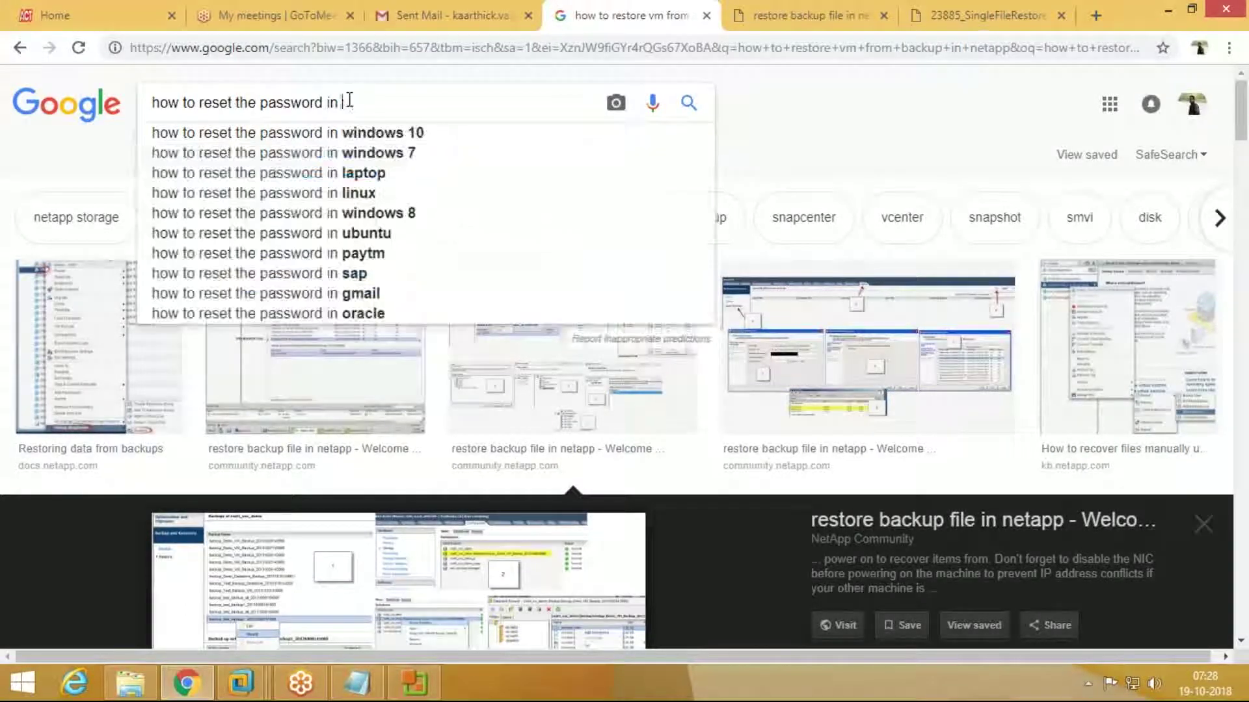
type("web client")
key("Return")
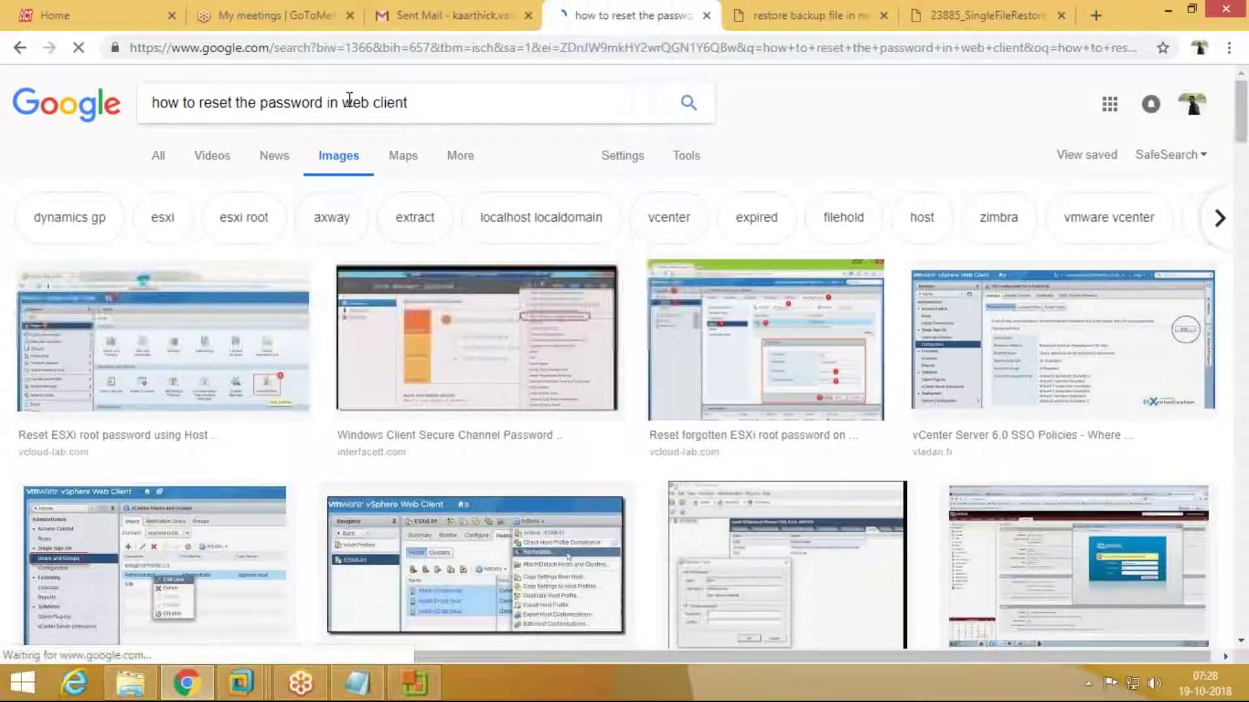
Step: Preview the vcloud-lab.com 'Reset forgotten ESXi root password' image results
left_click(253, 398)
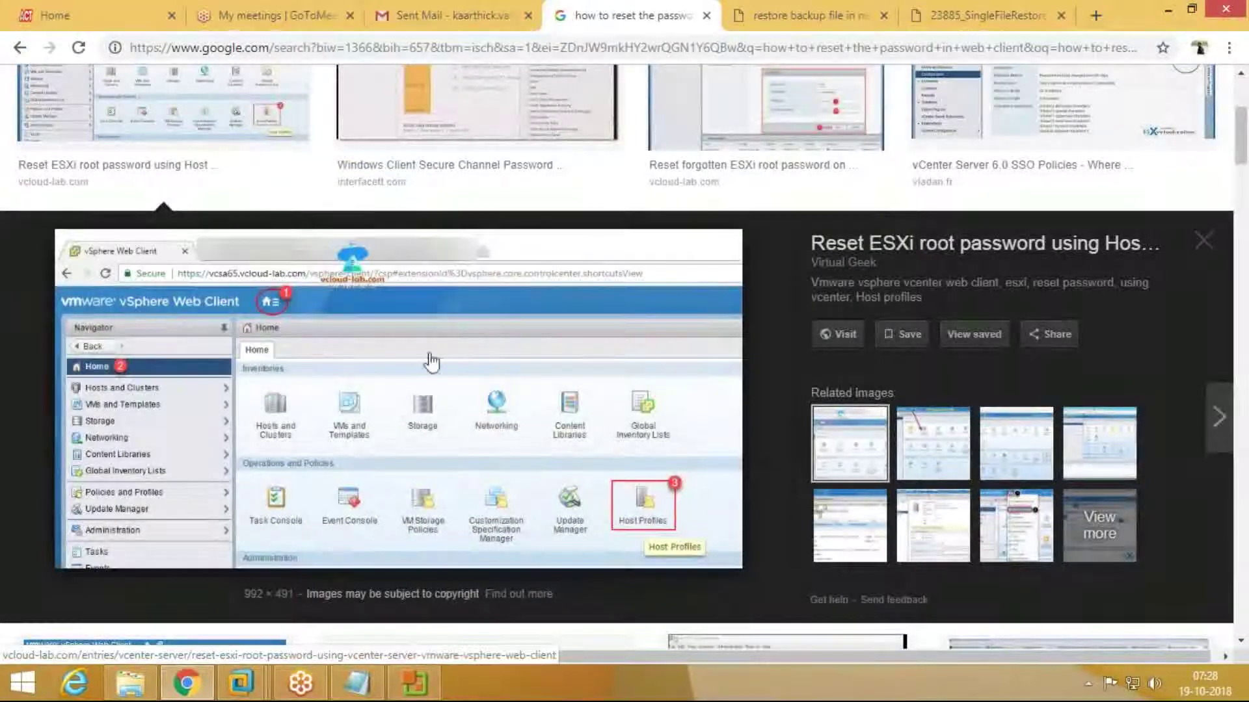
scroll(439, 318, "up", 1)
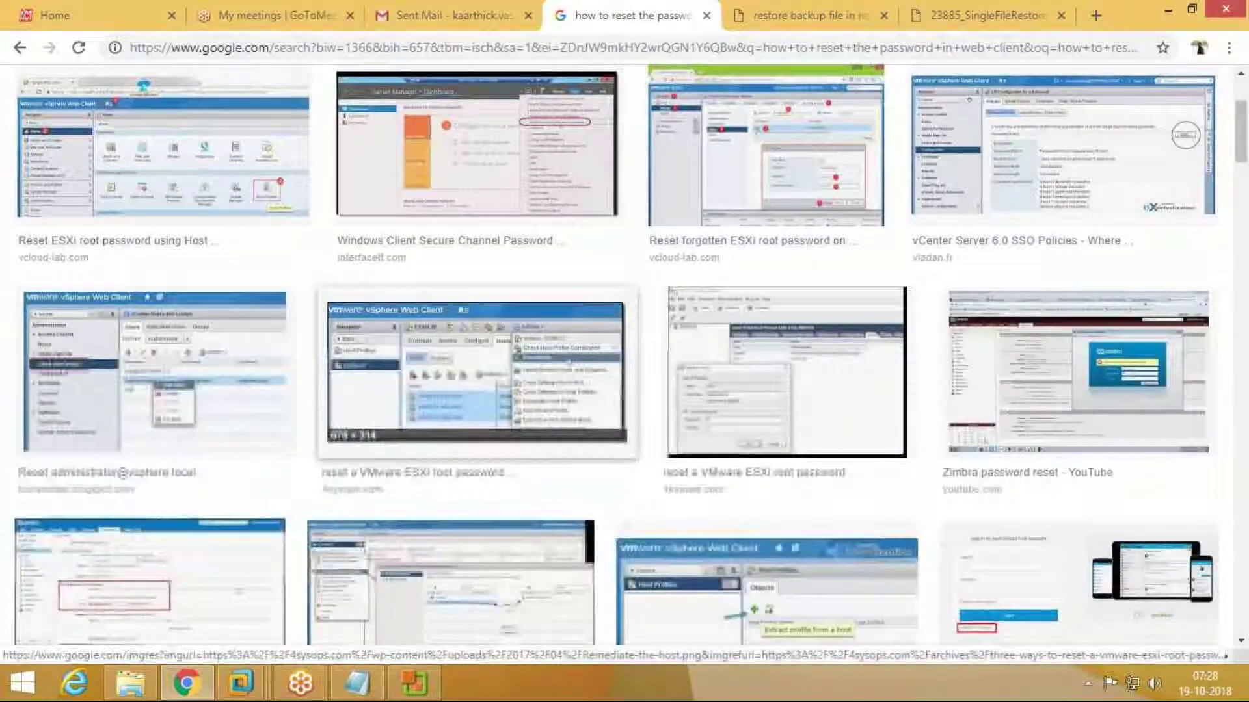
left_click(723, 195)
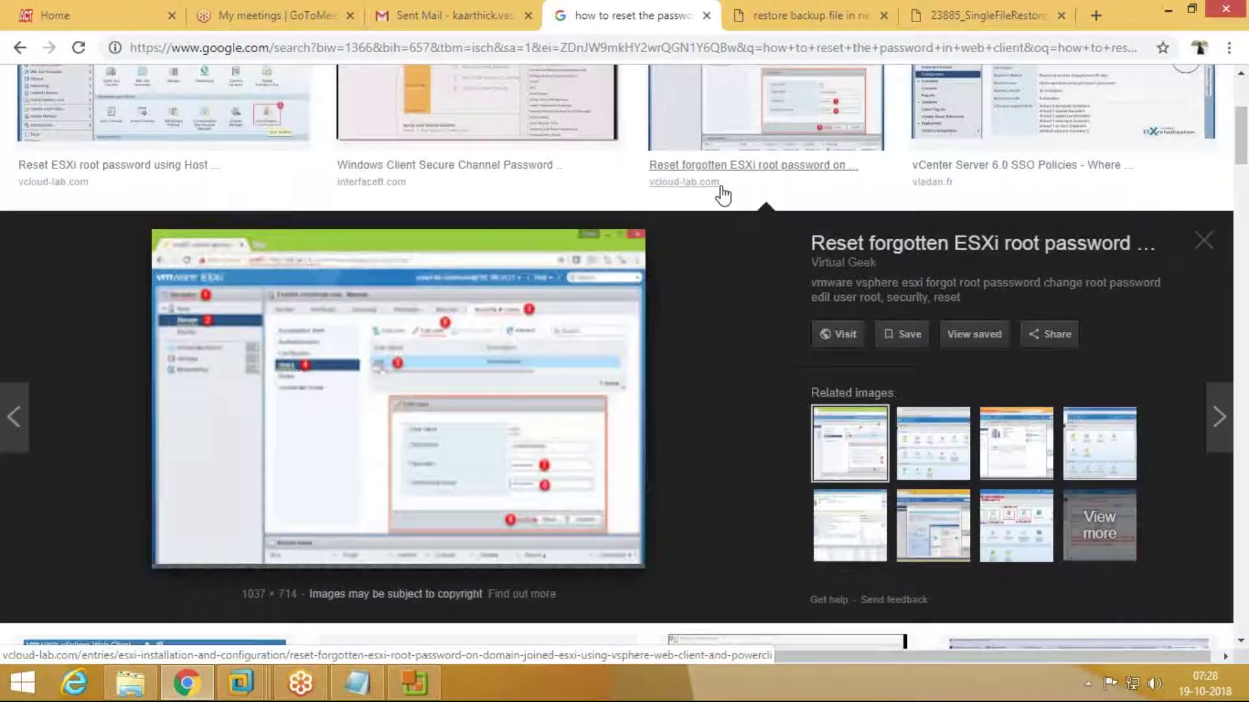
Step: Open the vcloud-lab.com forgotten ESXi root password article and scroll down to its Edit User screenshot
left_click(530, 389)
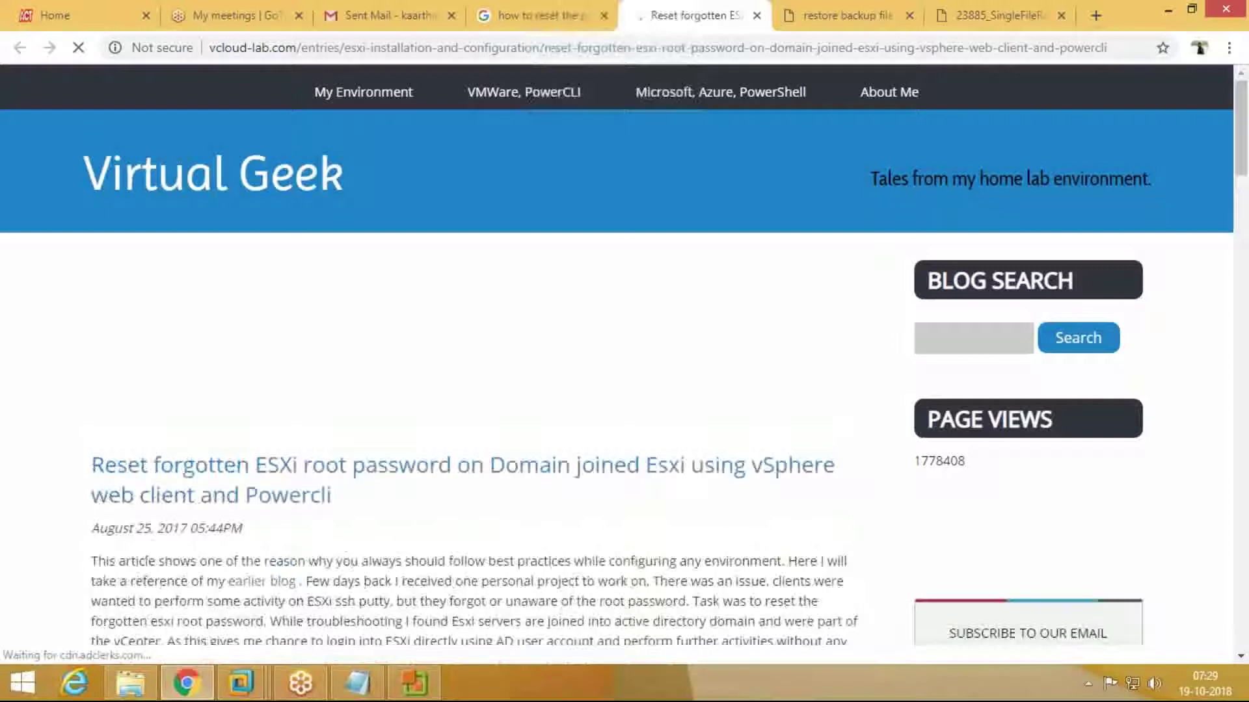
scroll(624, 351, "down", 15)
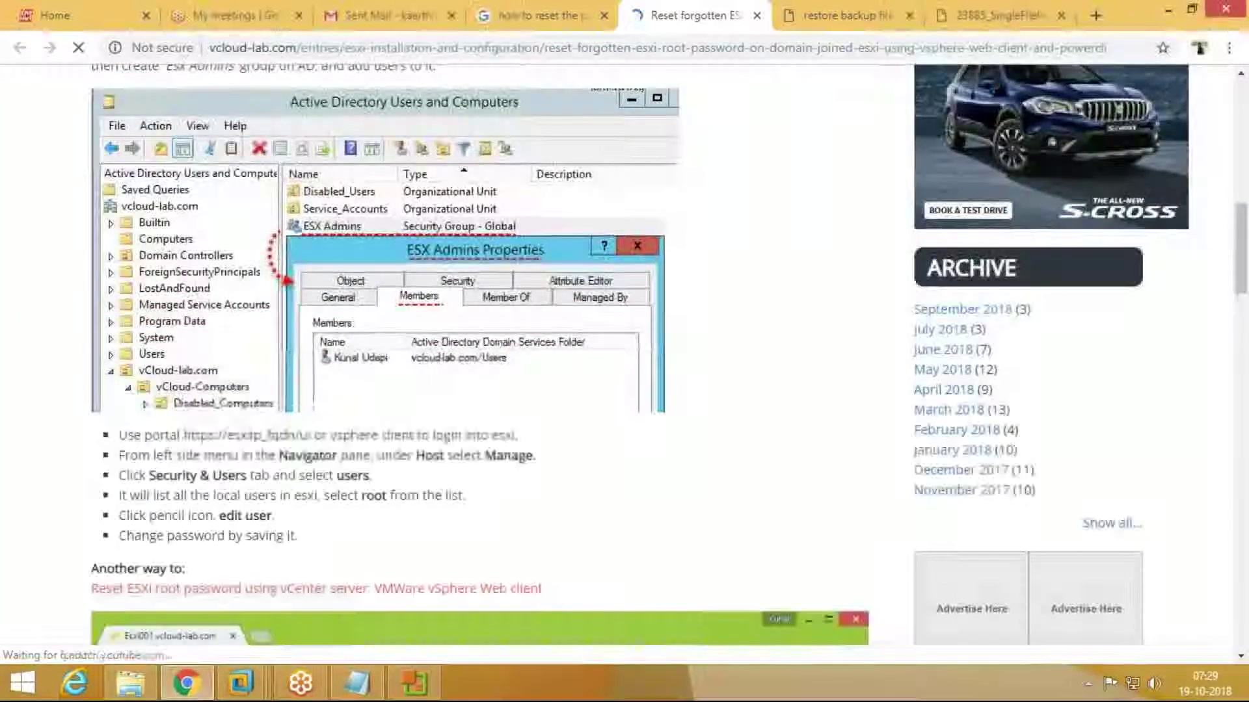
scroll(453, 559, "down", 4)
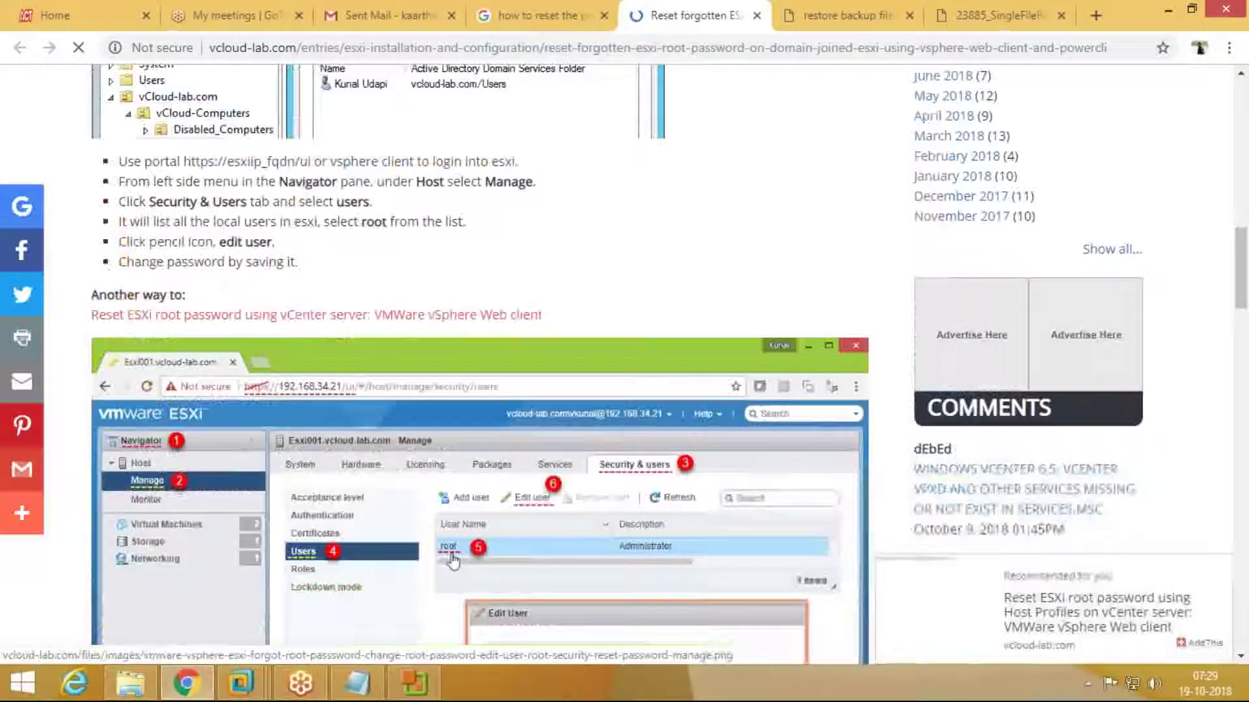
scroll(146, 241, "down", 3)
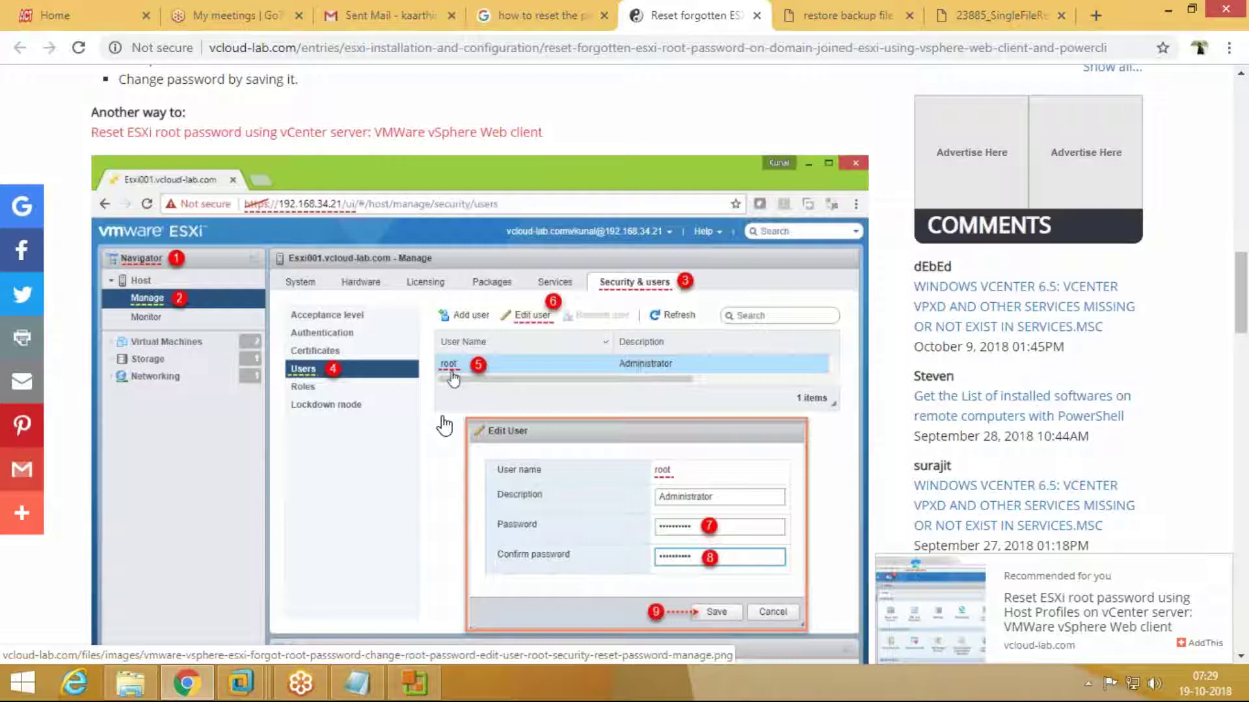
scroll(445, 426, "down", 1)
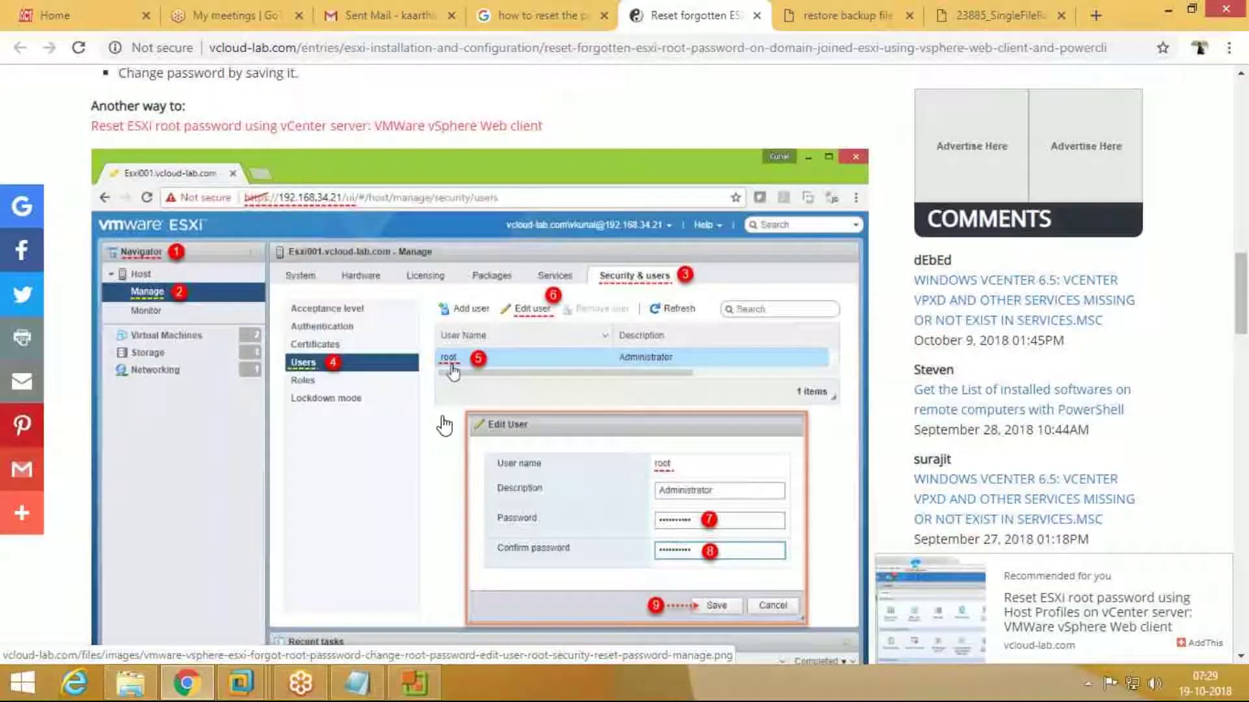
scroll(444, 426, "down", 1)
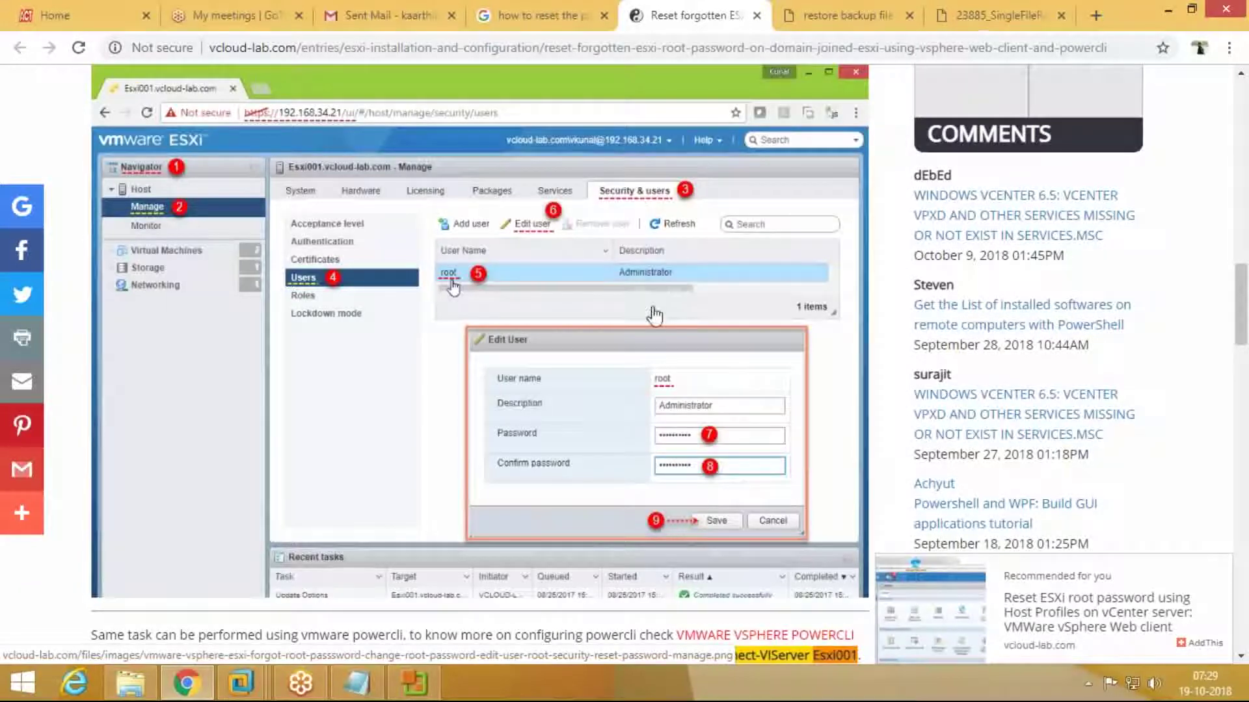
scroll(655, 315, "down", 10)
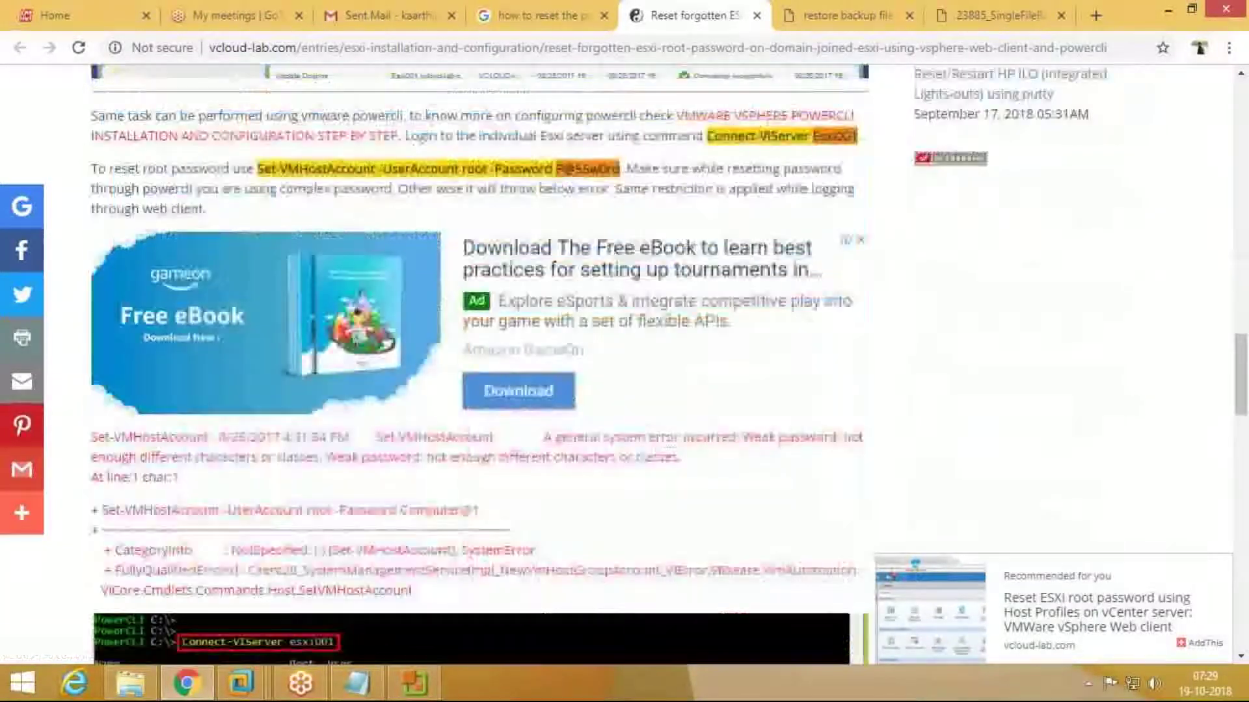
scroll(655, 315, "down", 3)
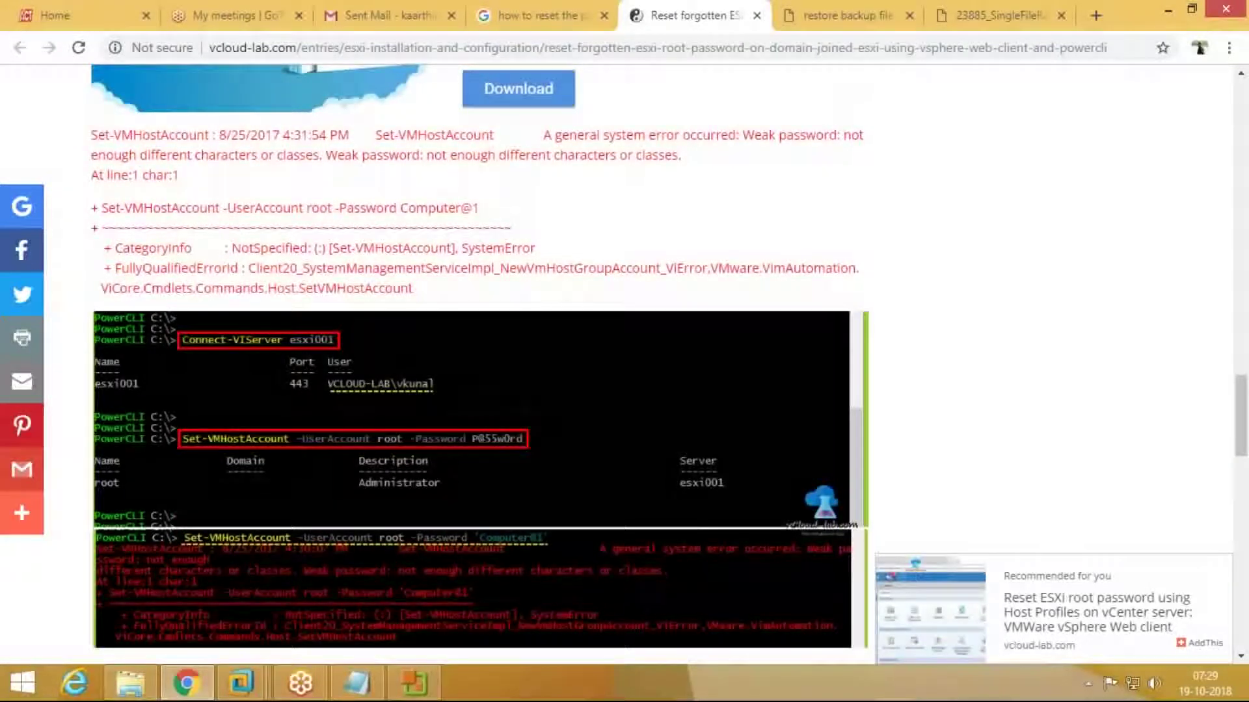
scroll(655, 315, "down", 1)
scroll(655, 316, "down", 1)
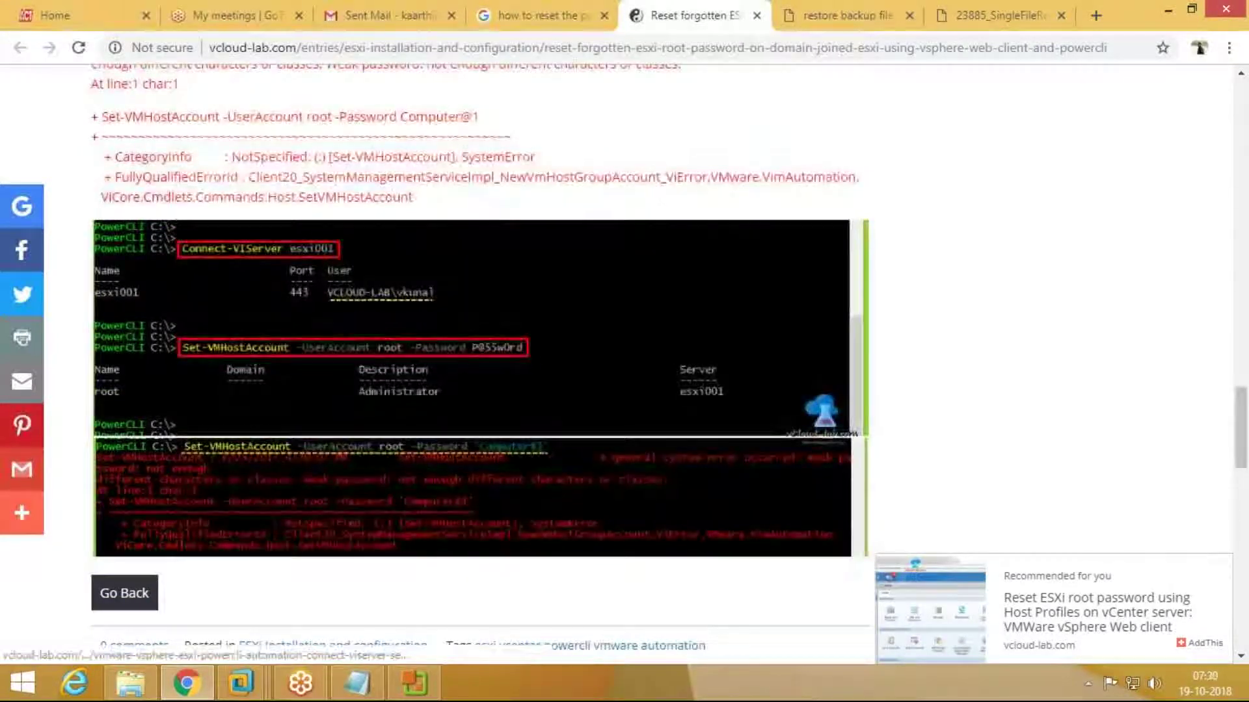
scroll(655, 315, "down", 3)
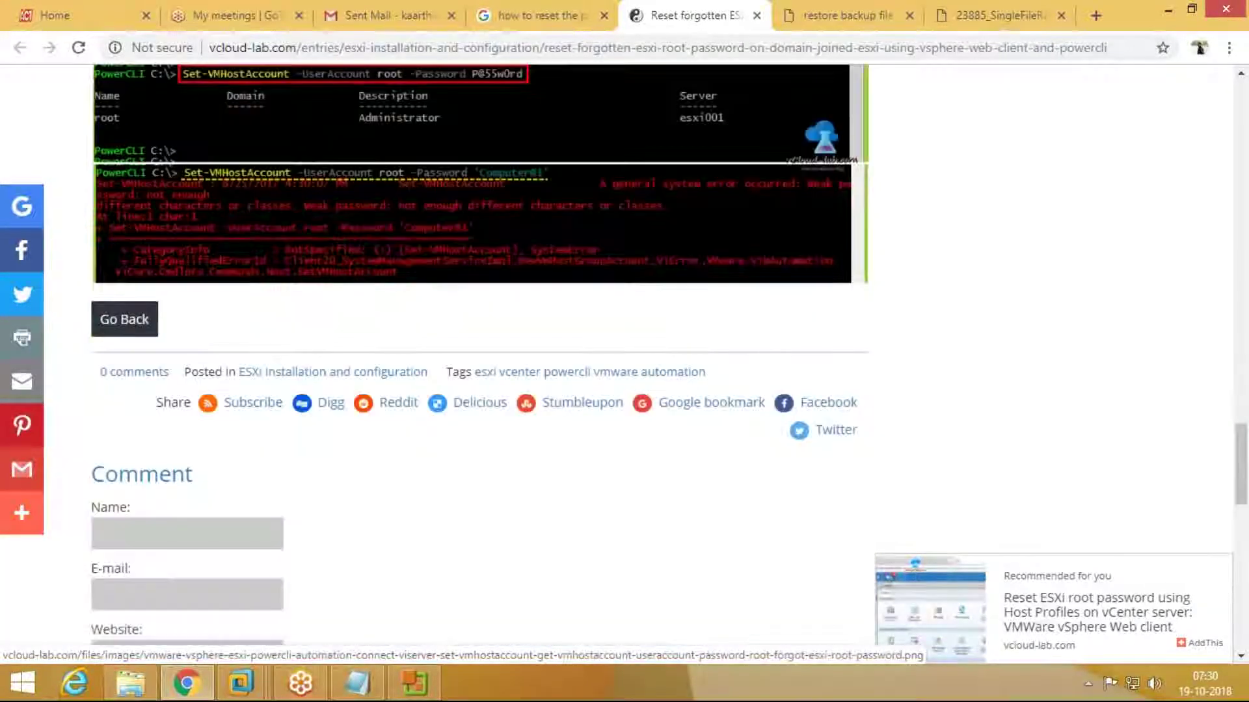
scroll(655, 316, "up", 3)
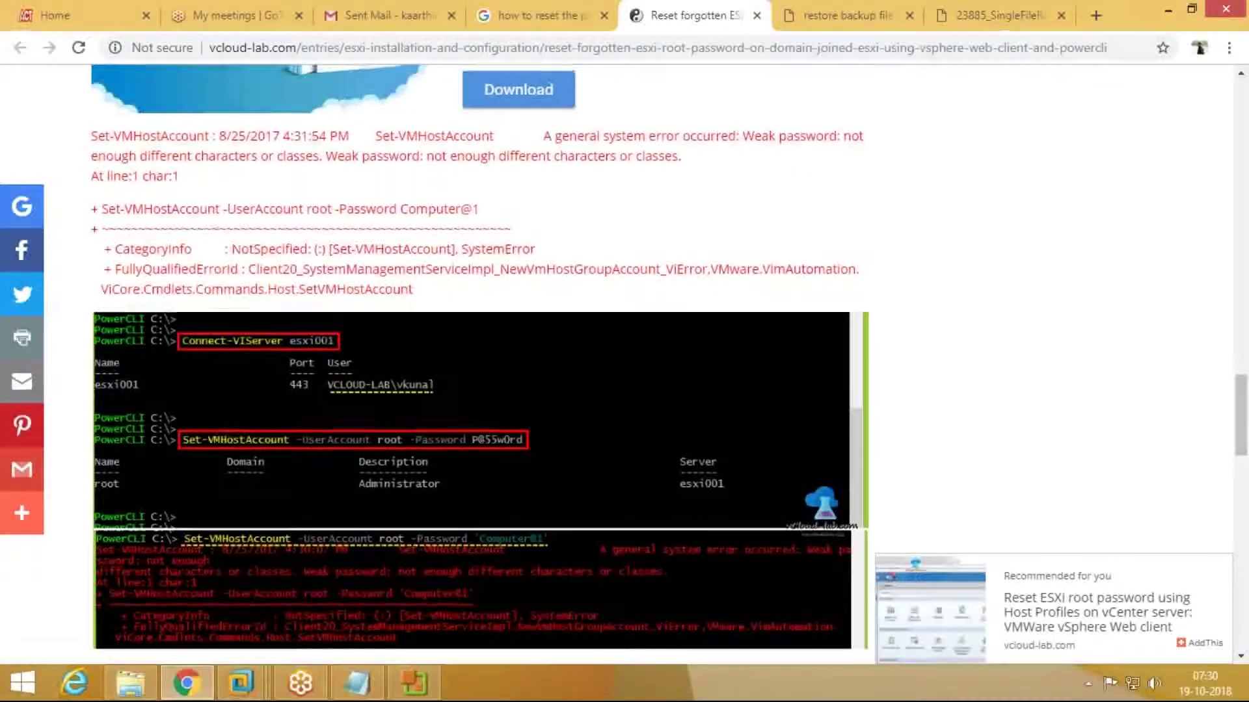
scroll(480, 364, "up", 3)
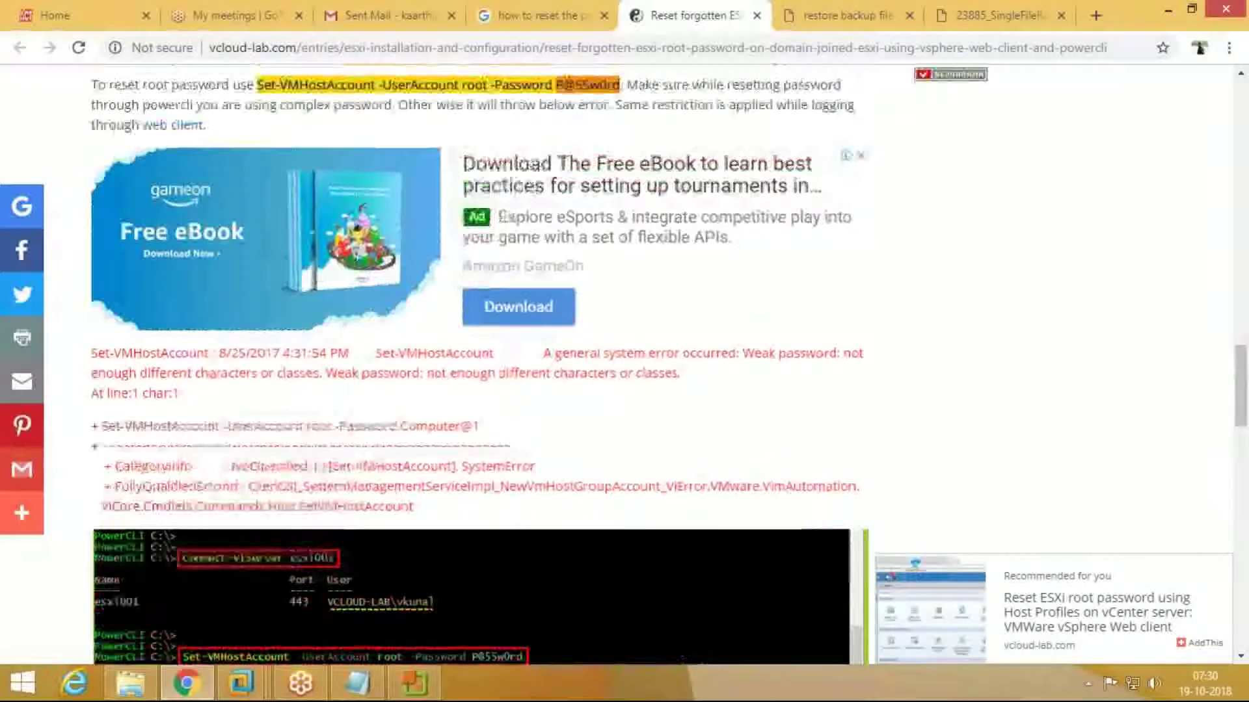
scroll(480, 364, "down", 2)
scroll(480, 365, "up", 4)
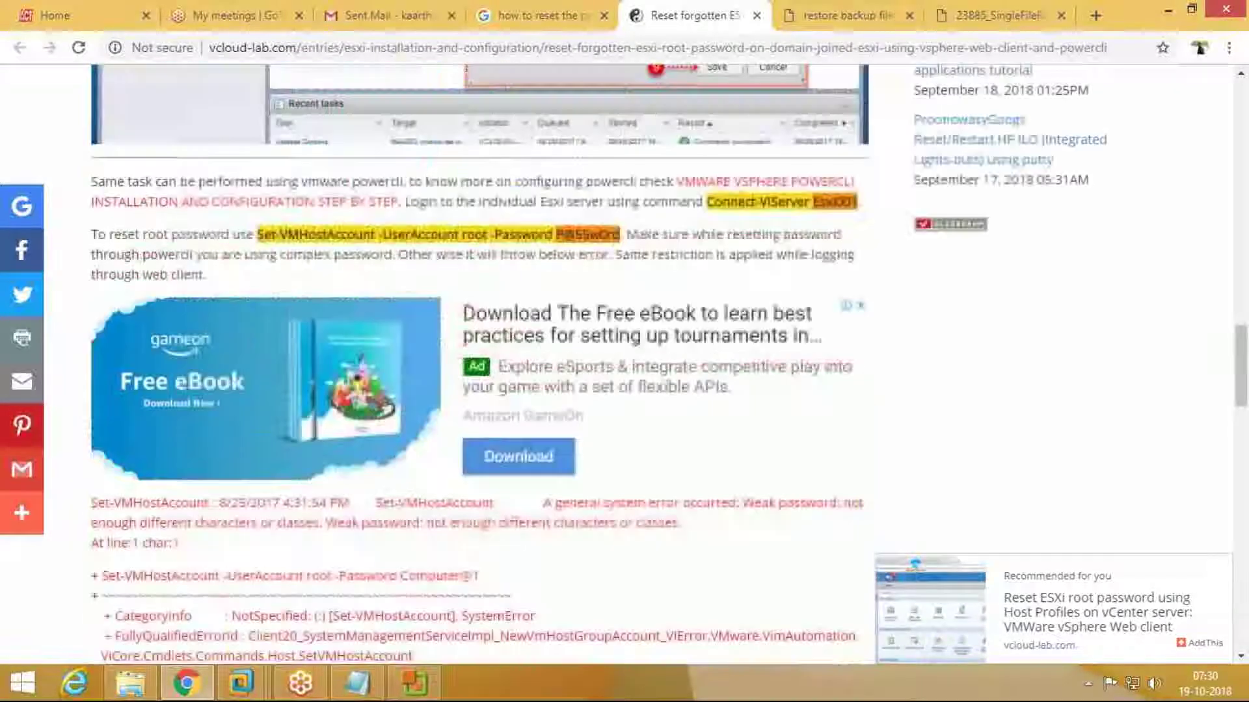
scroll(480, 364, "down", 15)
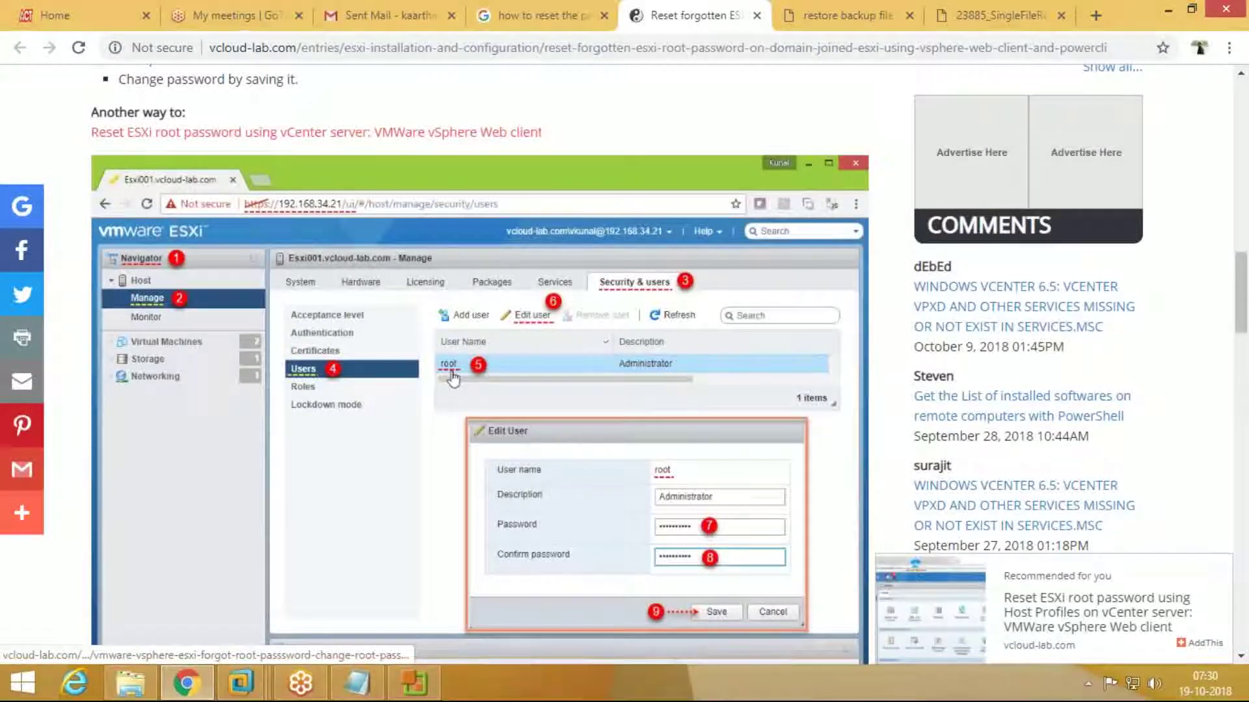
scroll(592, 322, "down", 1)
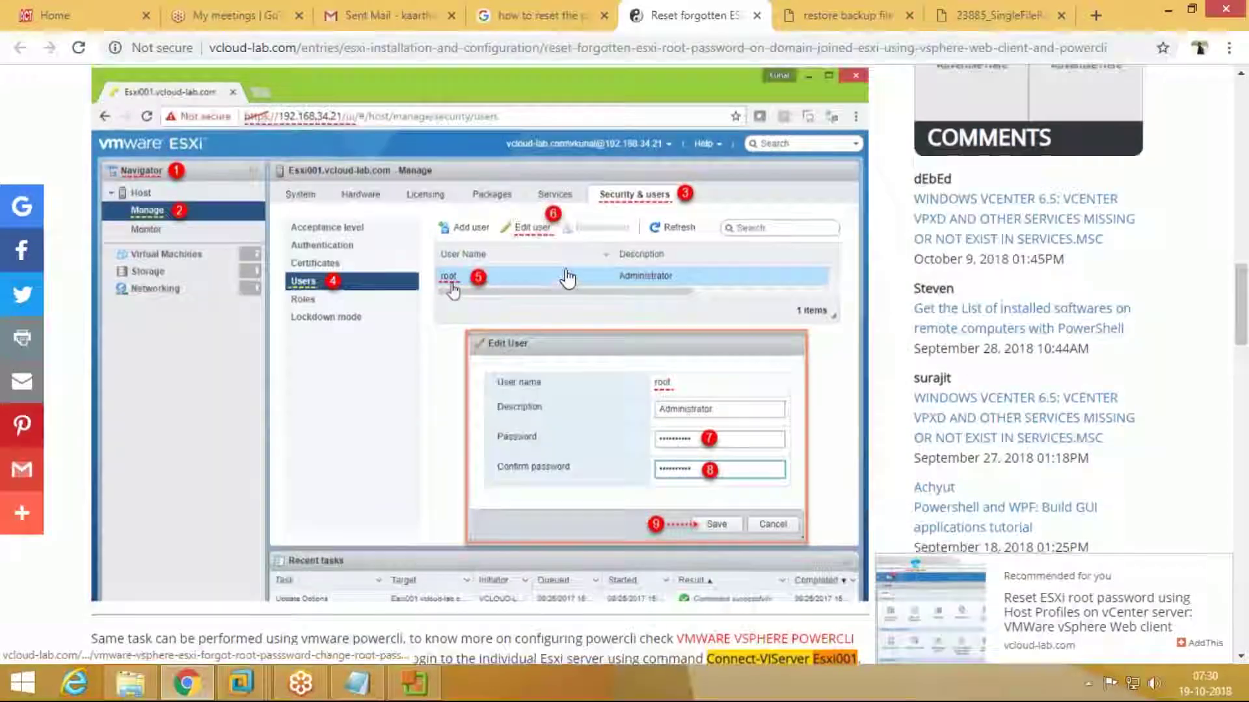
scroll(568, 279, "up", 15)
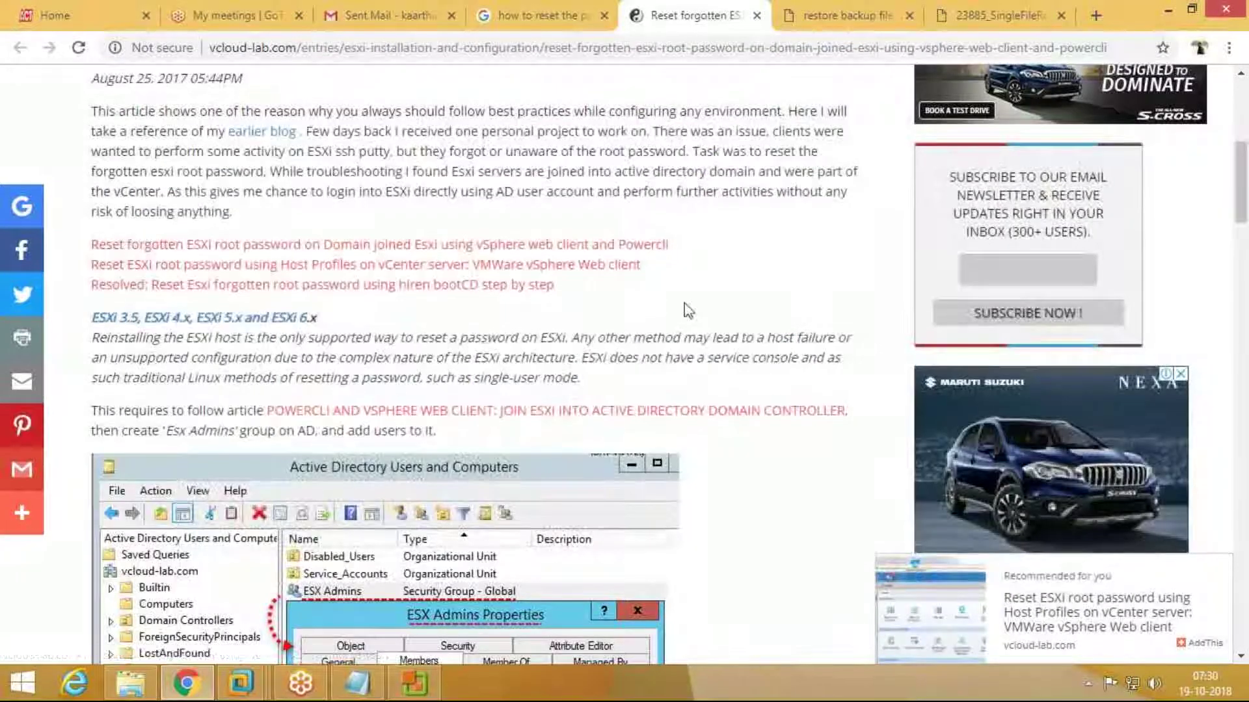
scroll(688, 310, "up", 5)
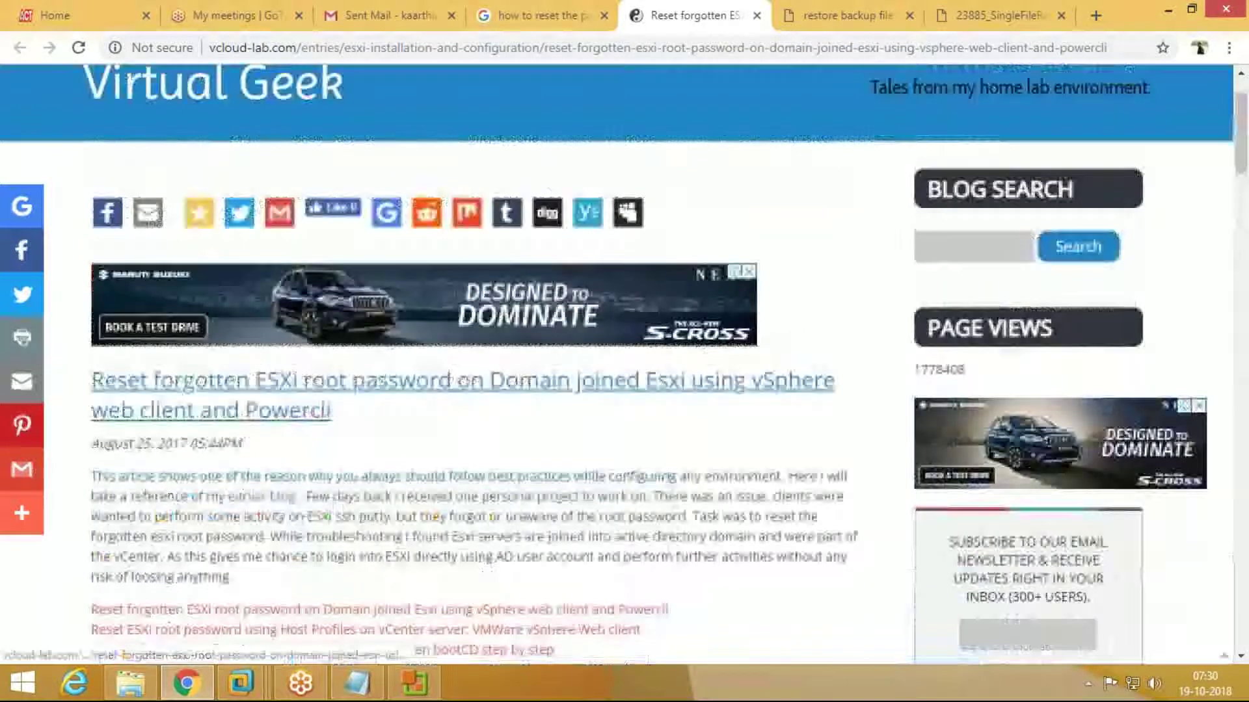
left_click(423, 689)
left_click(424, 690)
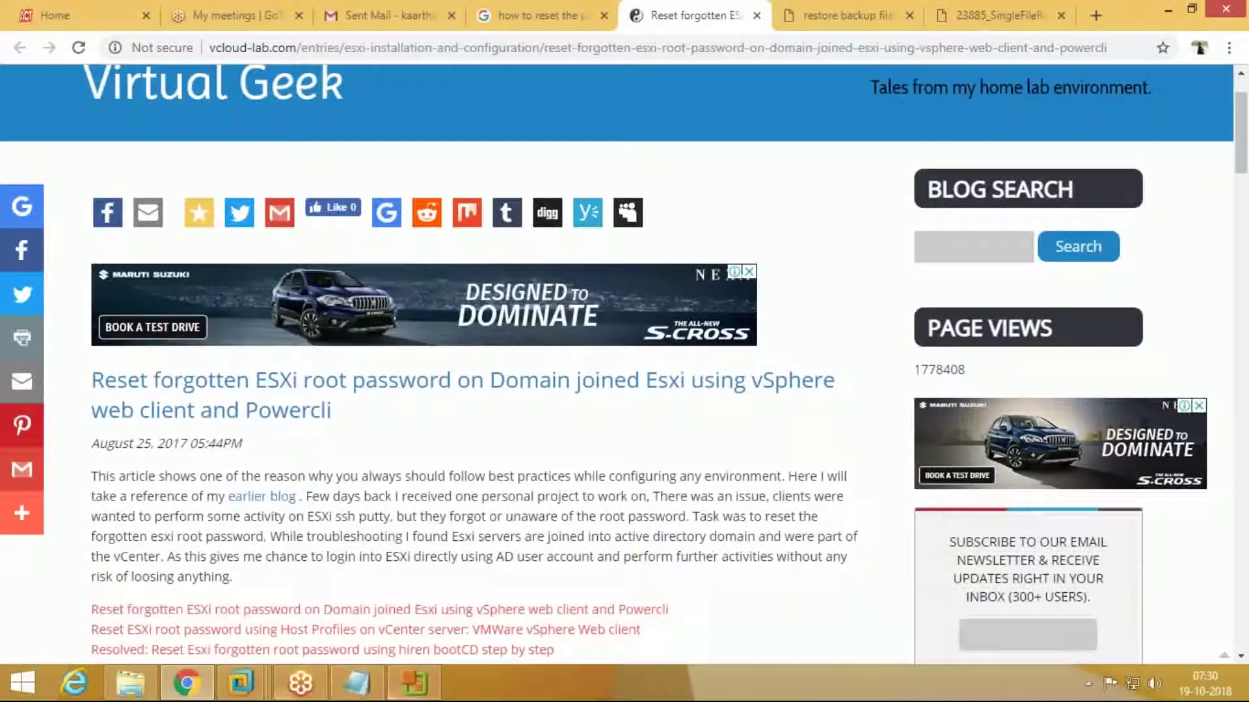
Step: In the full-screen Vcenter VM, search the installed apps for 'webcl' and launch vSphere WebClient
mouse_move(240, 682)
left_click(1106, 571)
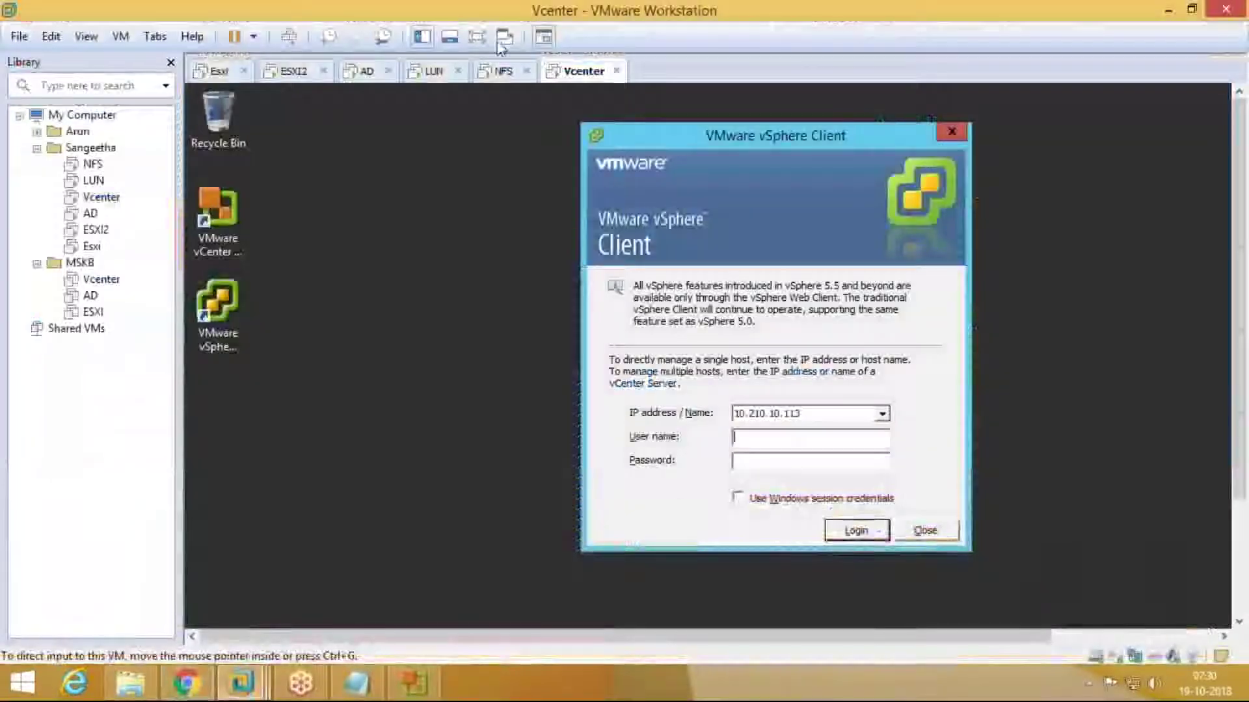
left_click(477, 36)
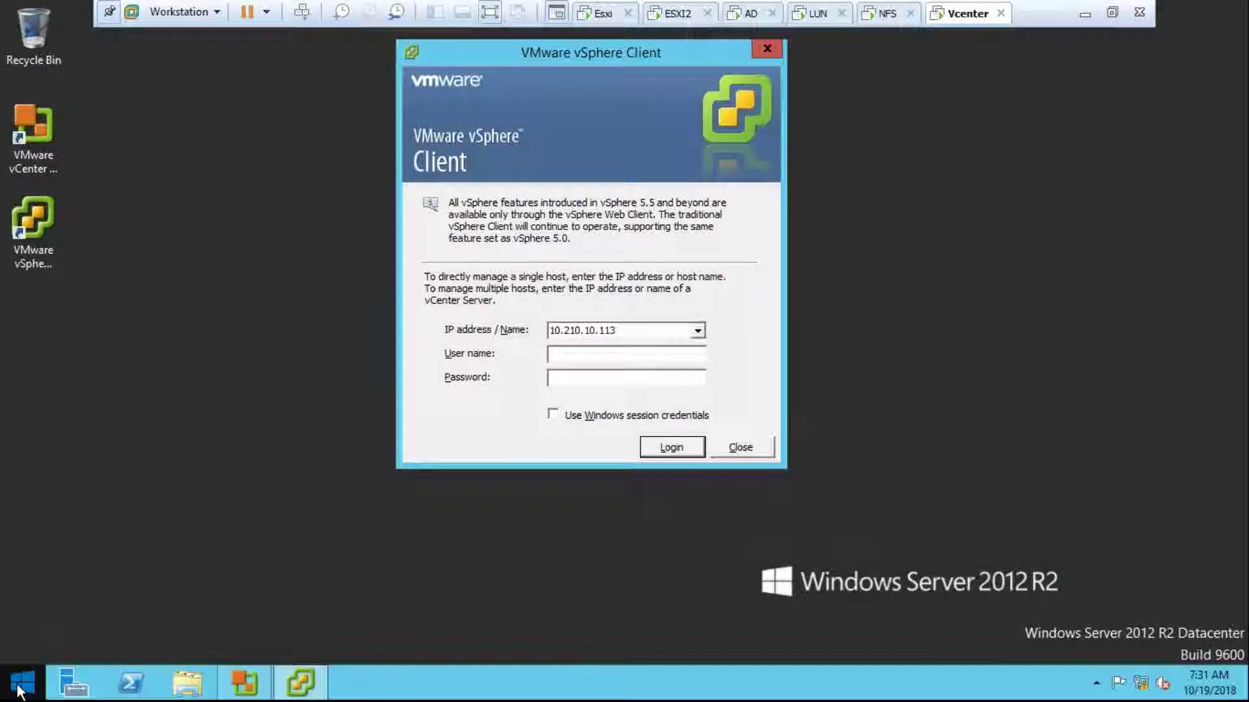
left_click(18, 692)
left_click(123, 653)
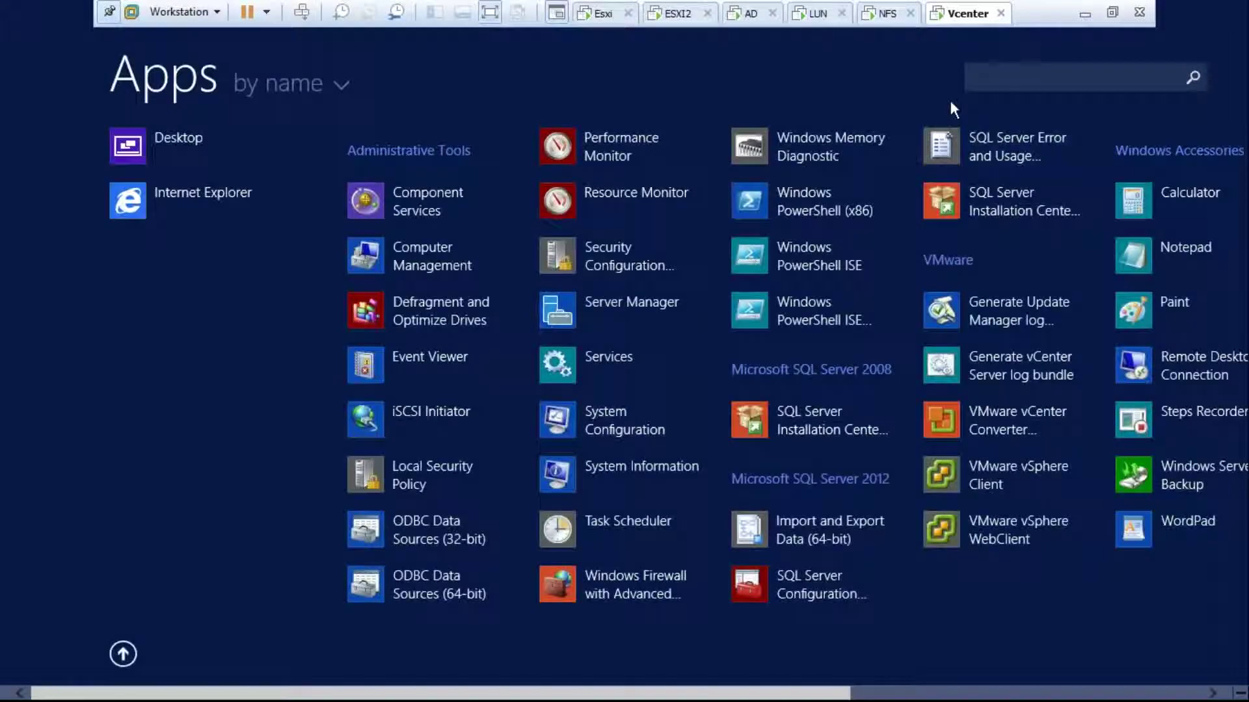
left_click(981, 81)
type("webcl")
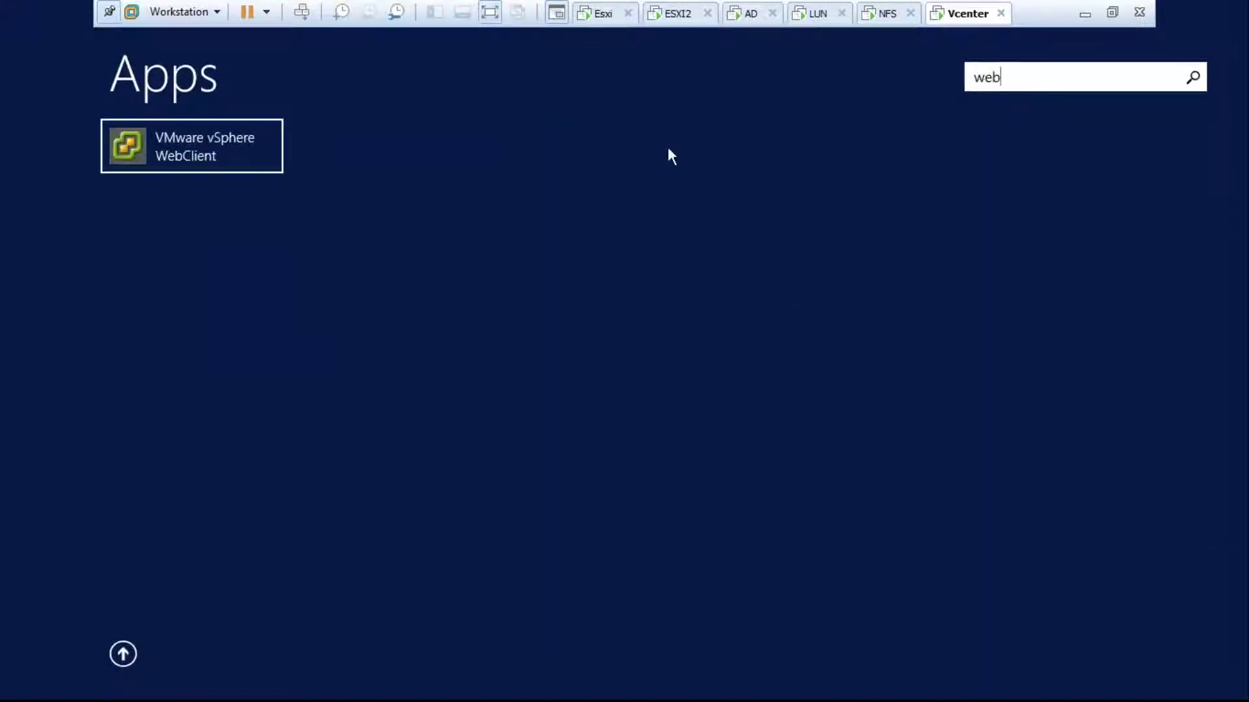
left_click(238, 159)
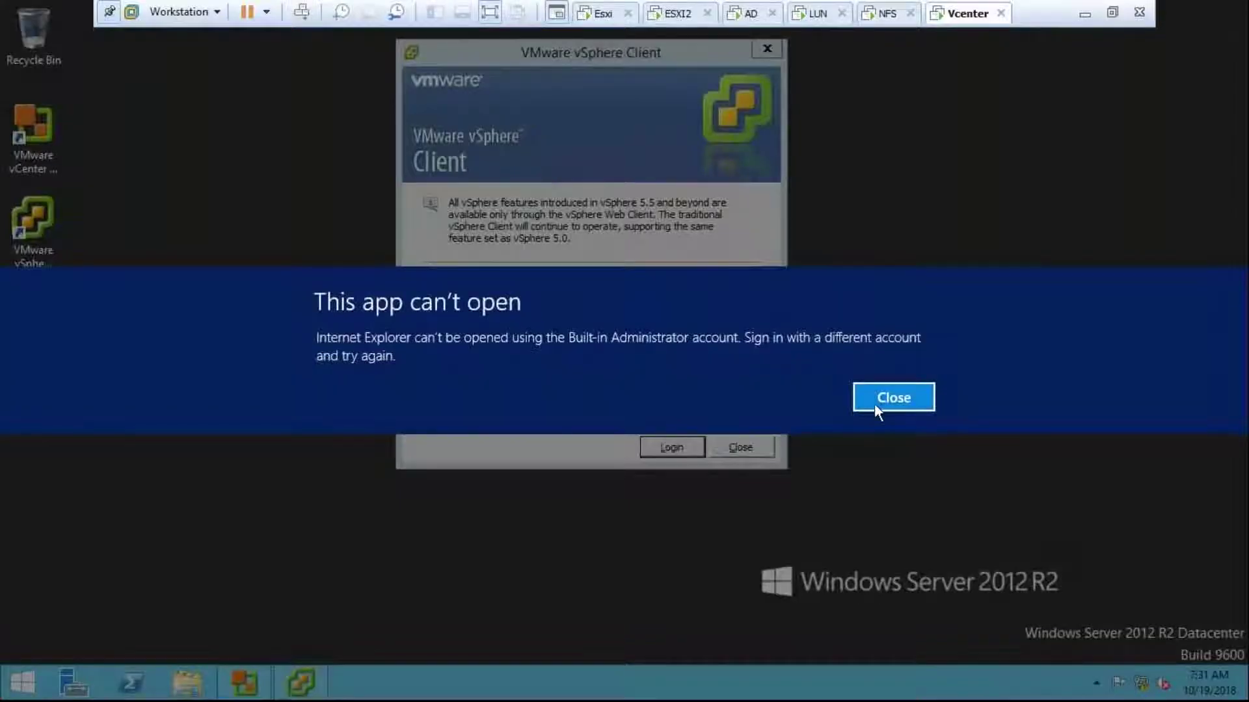
Step: Dismiss the app can't open error, exit full screen and minimize VMware Workstation
left_click(892, 398)
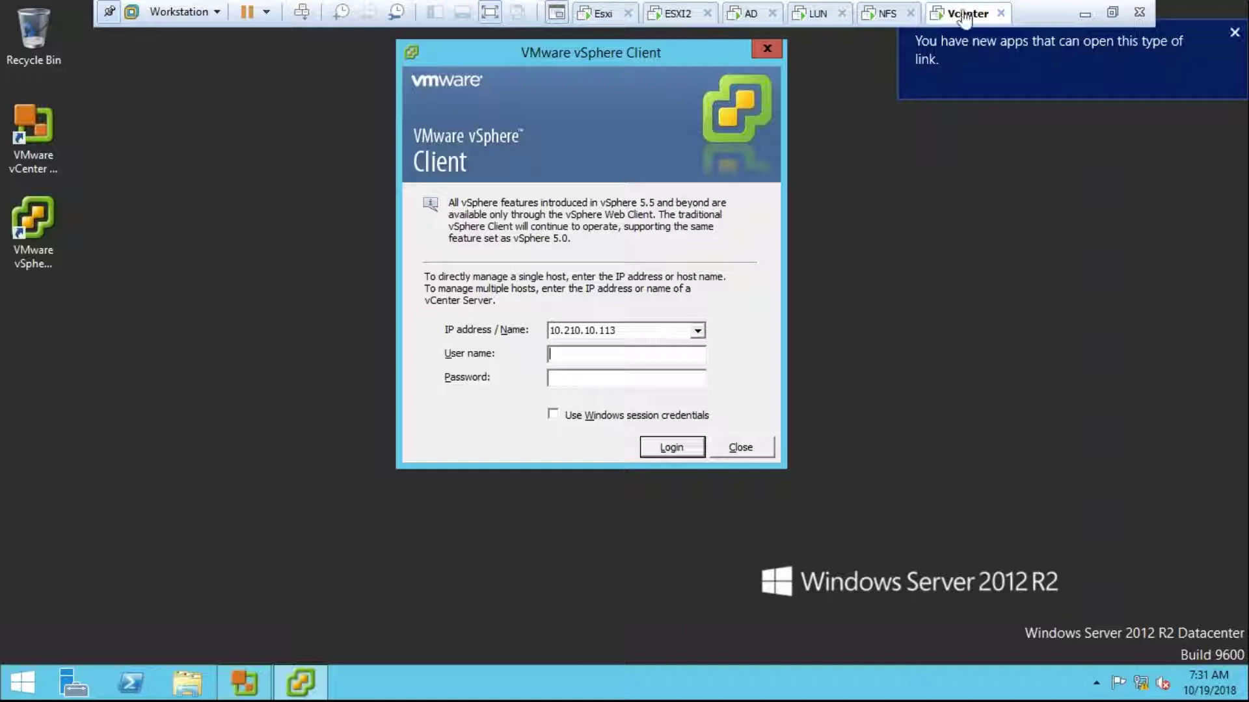
key("ctrl+alt+Return")
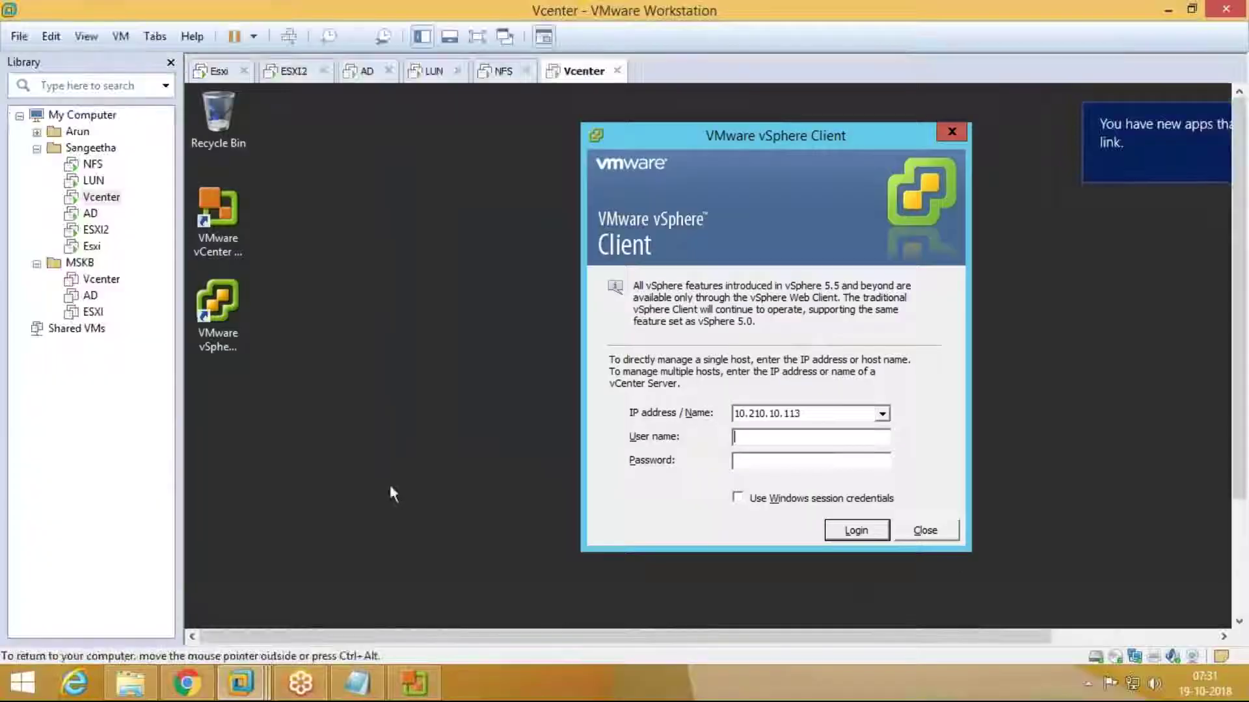
left_click(1168, 9)
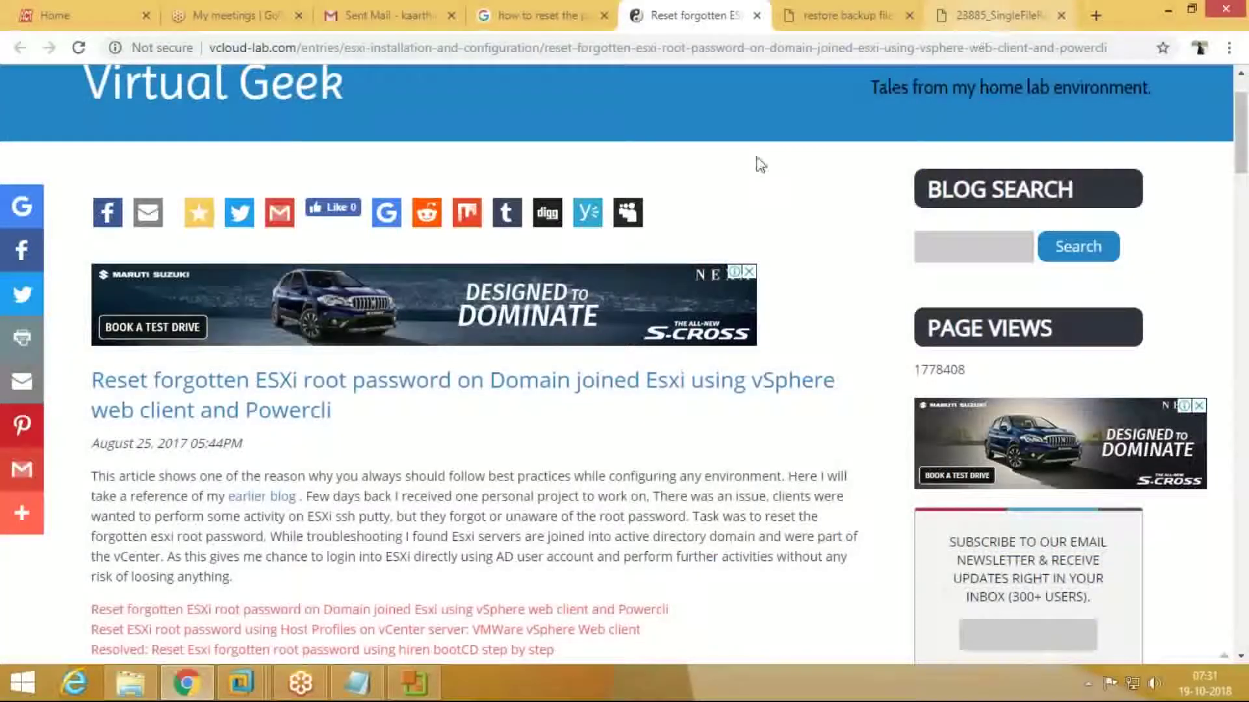
Step: On the host, copy ChromeStandaloneSetup from ISO (F:)\Software into the WindowsISO folder
left_click(412, 683)
left_click(412, 683)
left_click(130, 683)
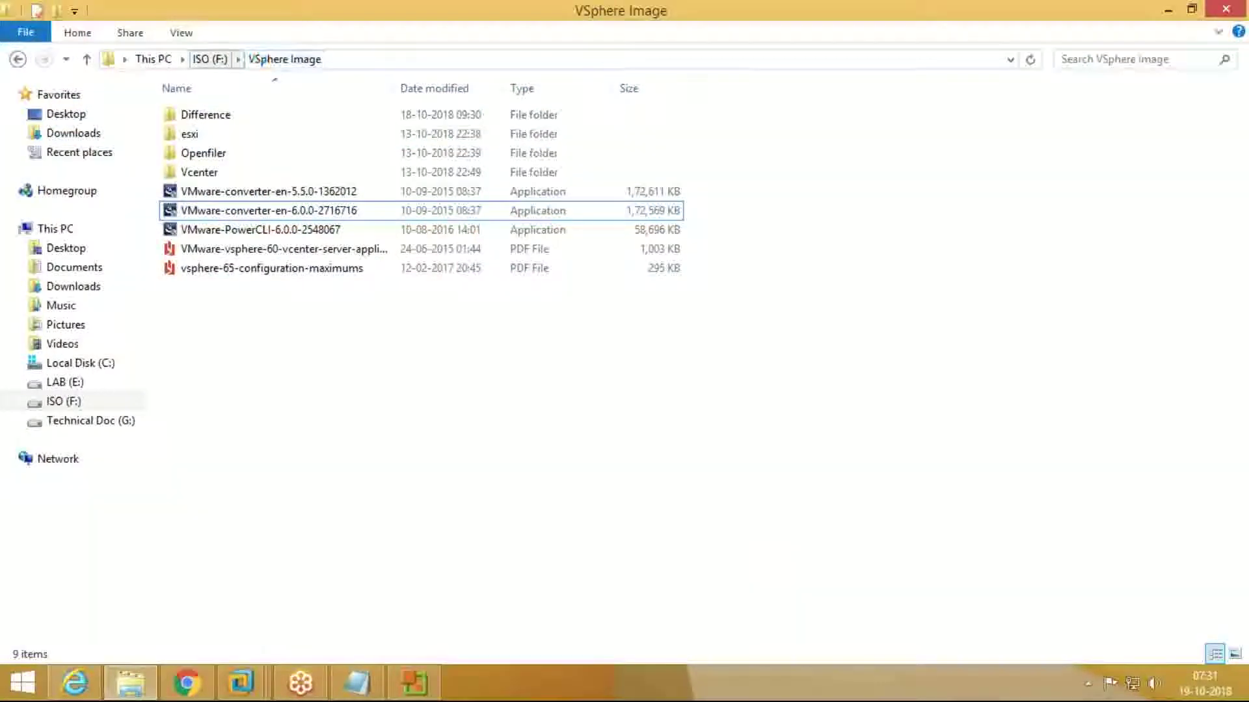
left_click(213, 59)
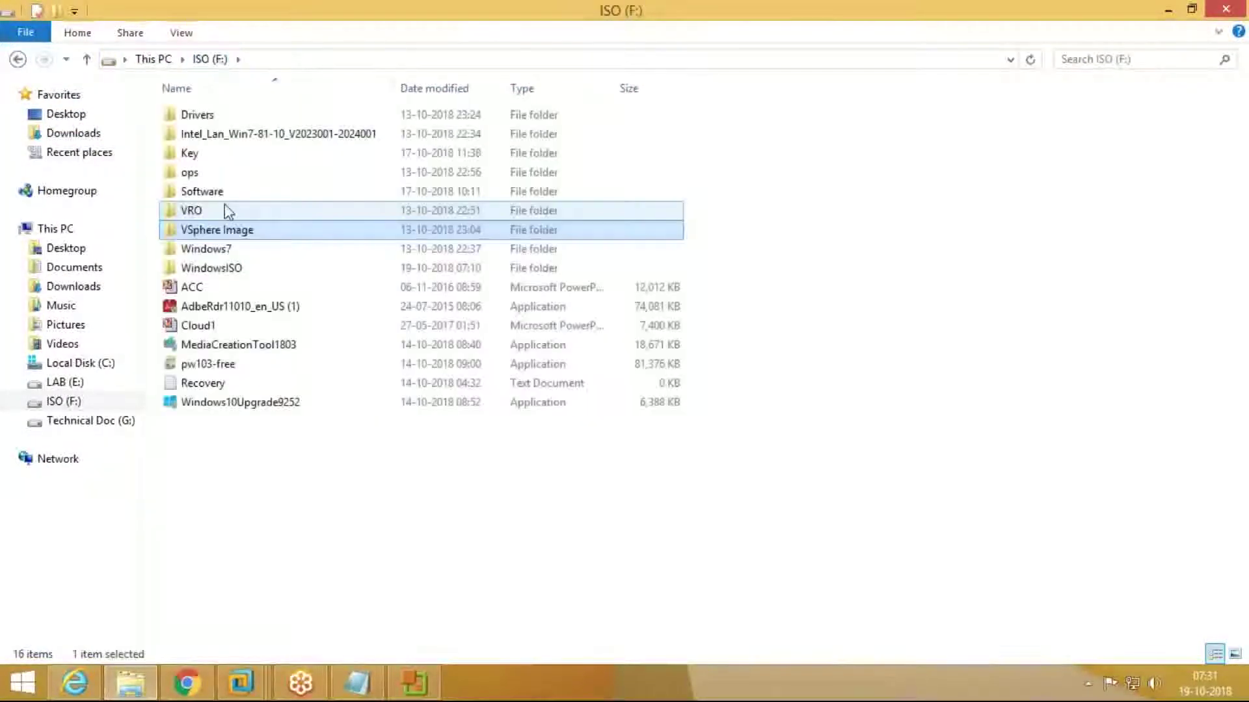
double_click(224, 191)
left_click(235, 230)
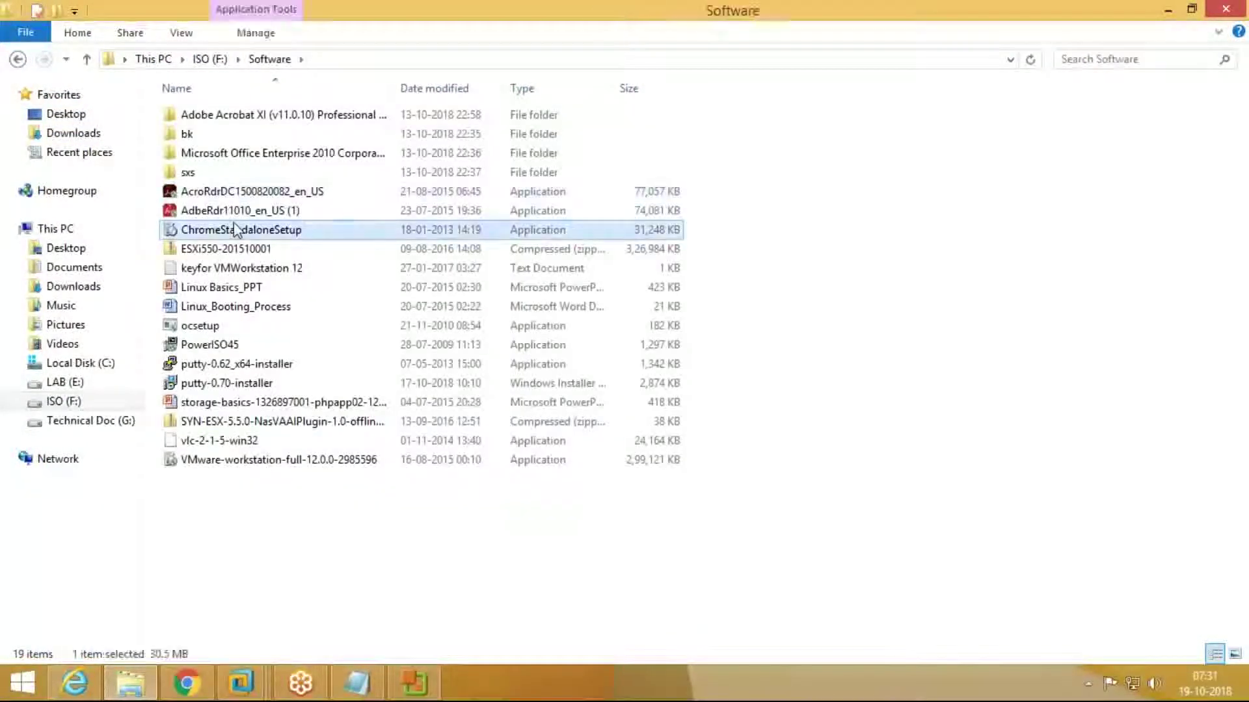
right_click(231, 224)
left_click(306, 386)
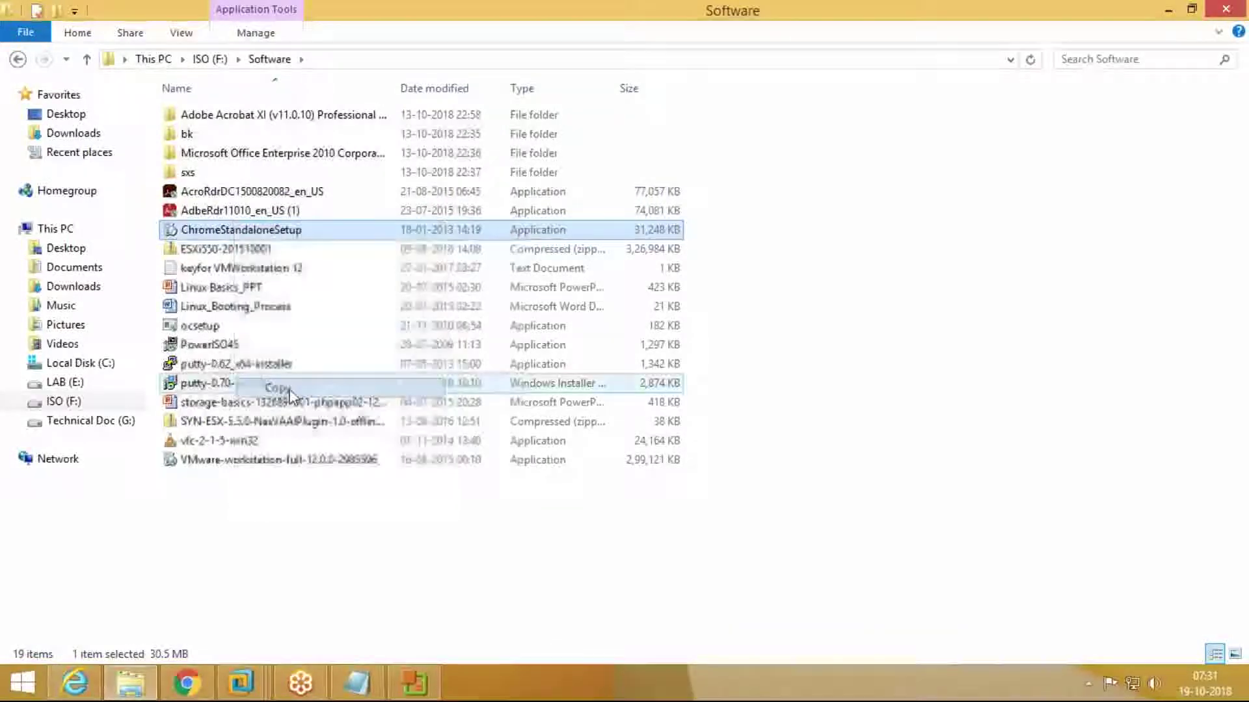
left_click(209, 58)
double_click(250, 274)
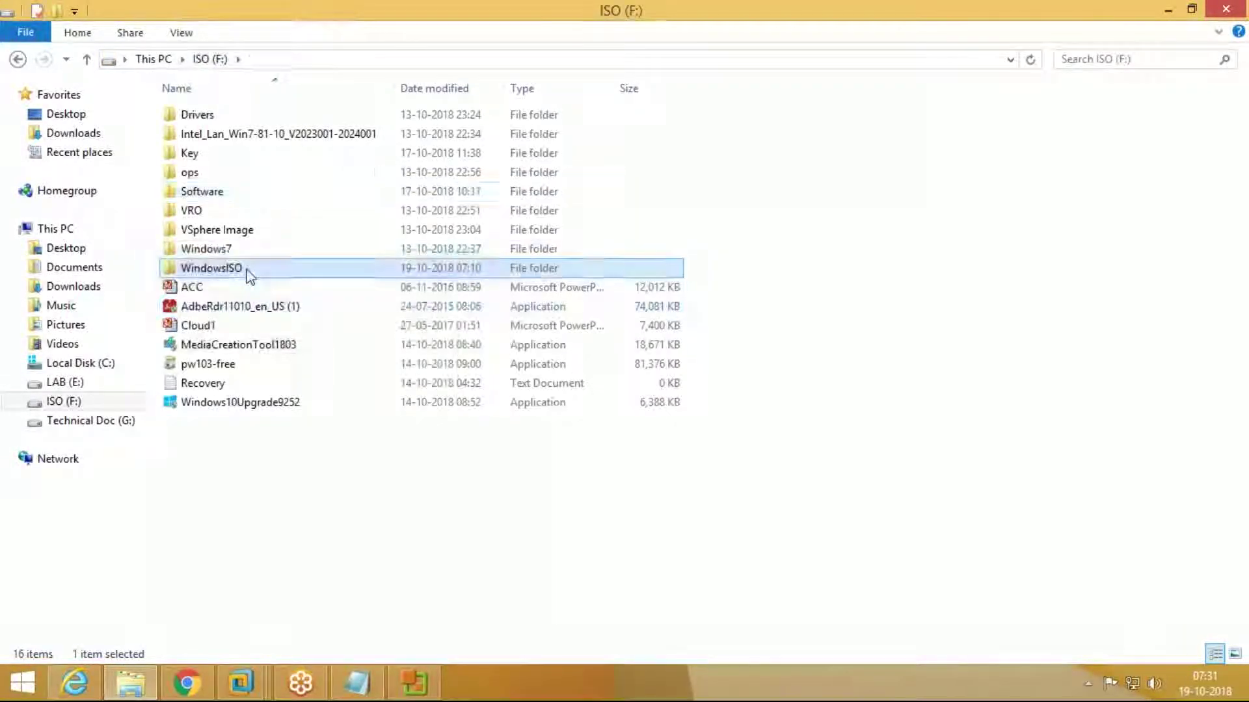
key("ctrl+v")
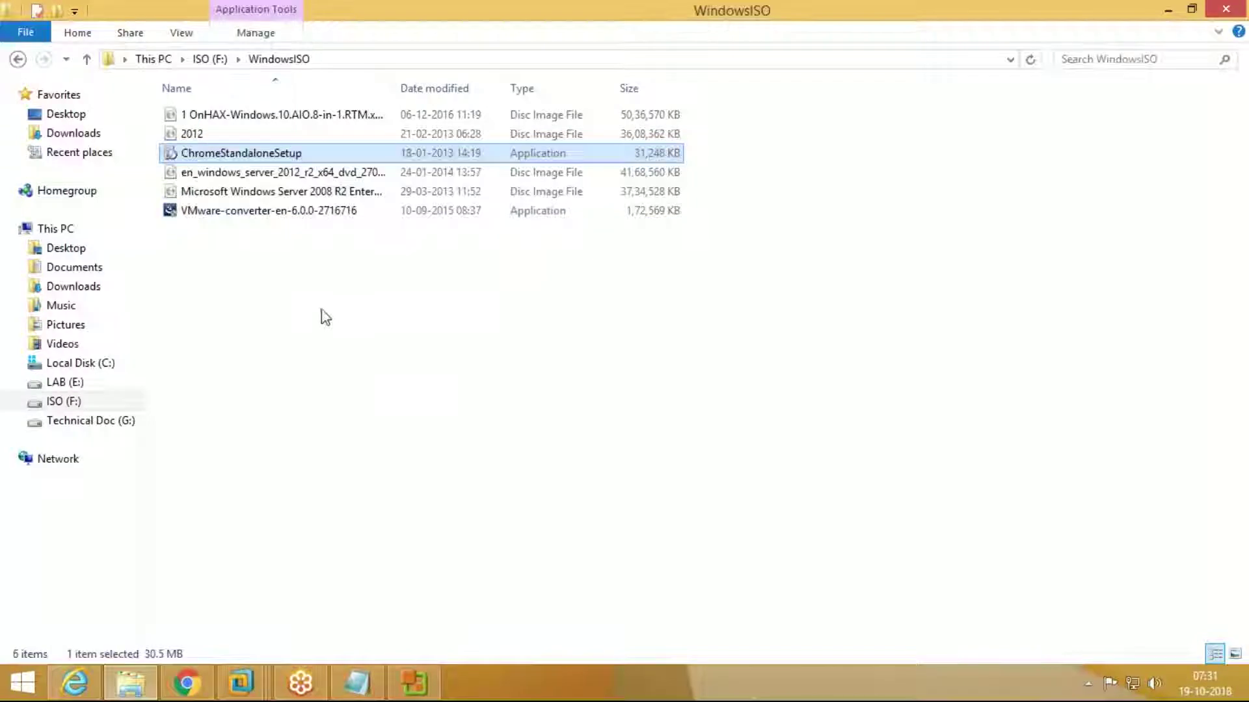
Step: Back in the full-screen Vcenter VM, browse Network > vmware-host > Shared Folders > F > Software
left_click(250, 675)
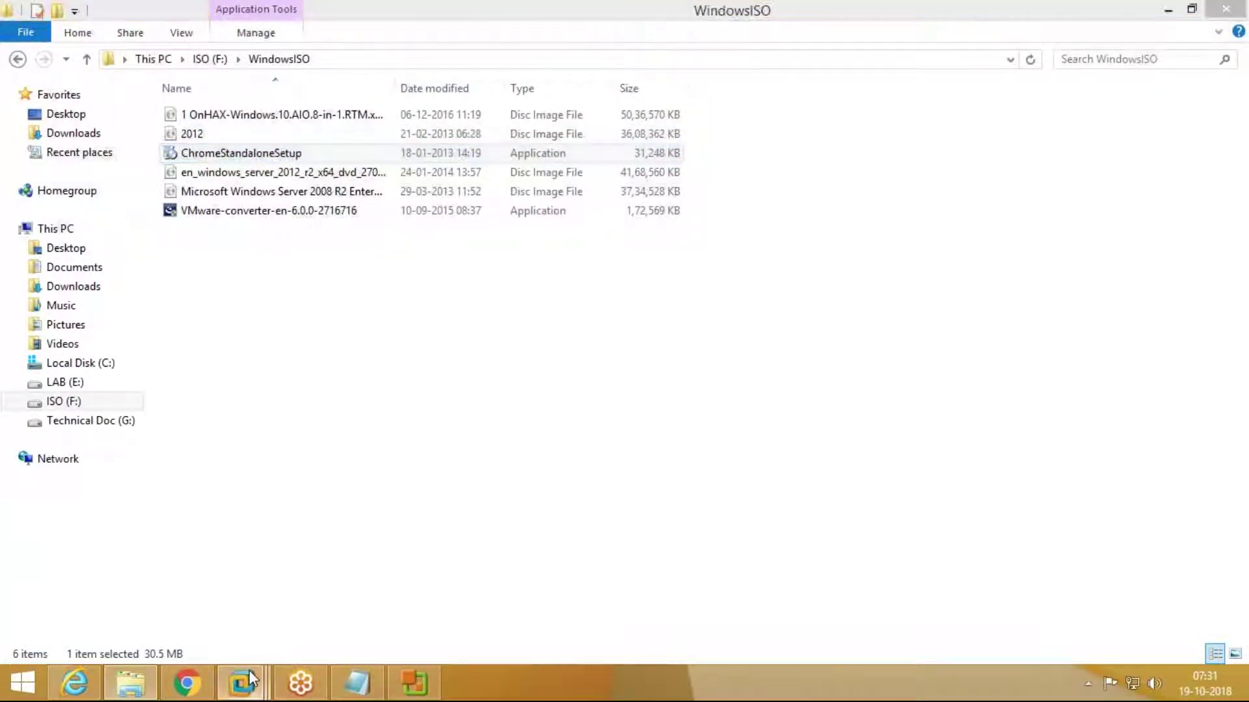
left_click(1115, 571)
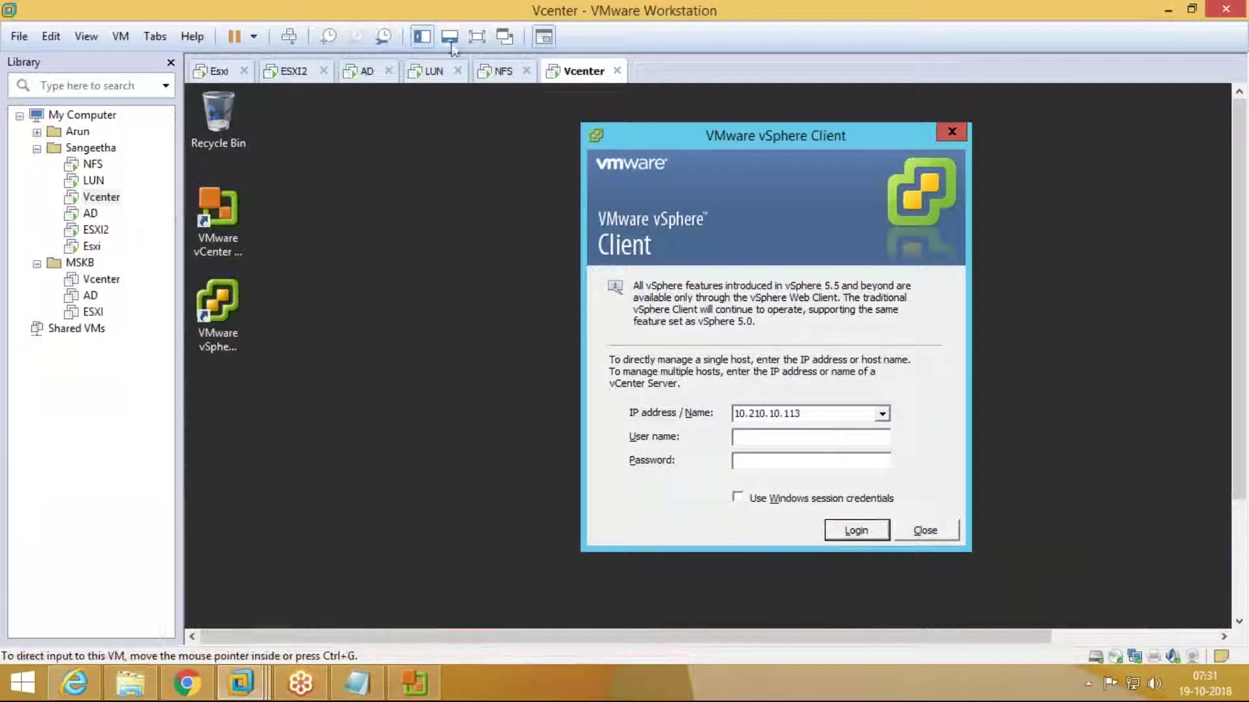
left_click(478, 43)
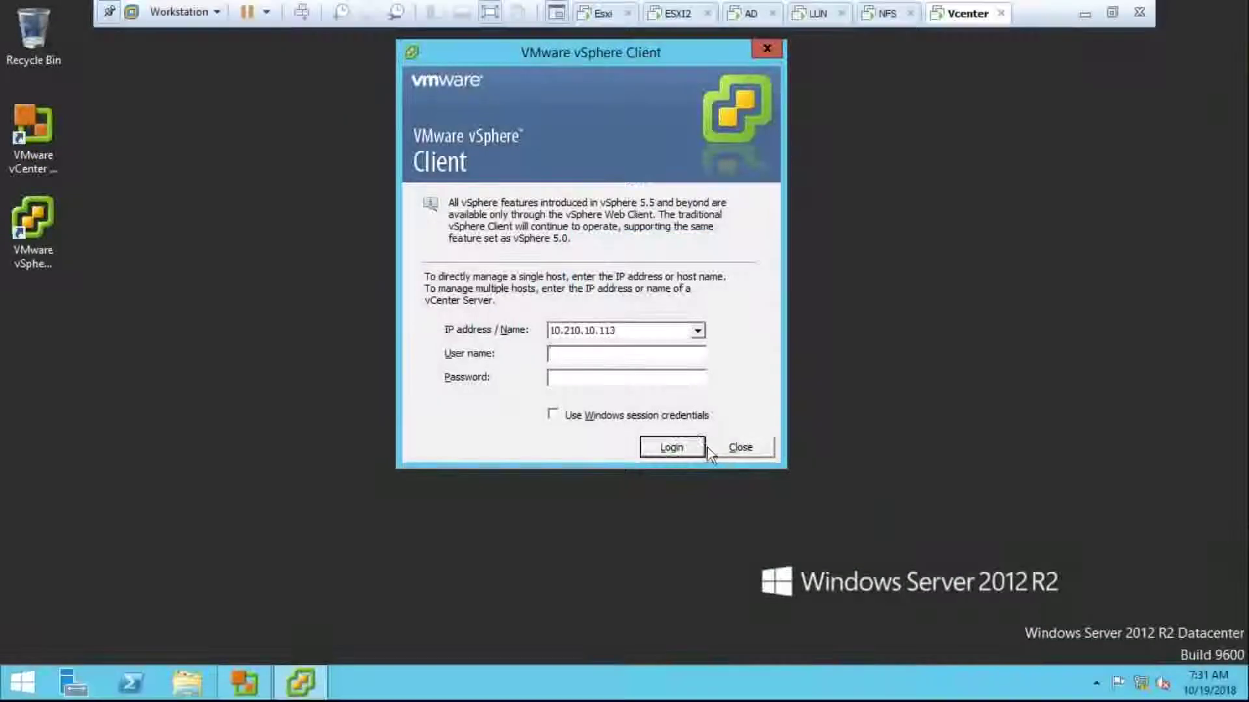
left_click(733, 451)
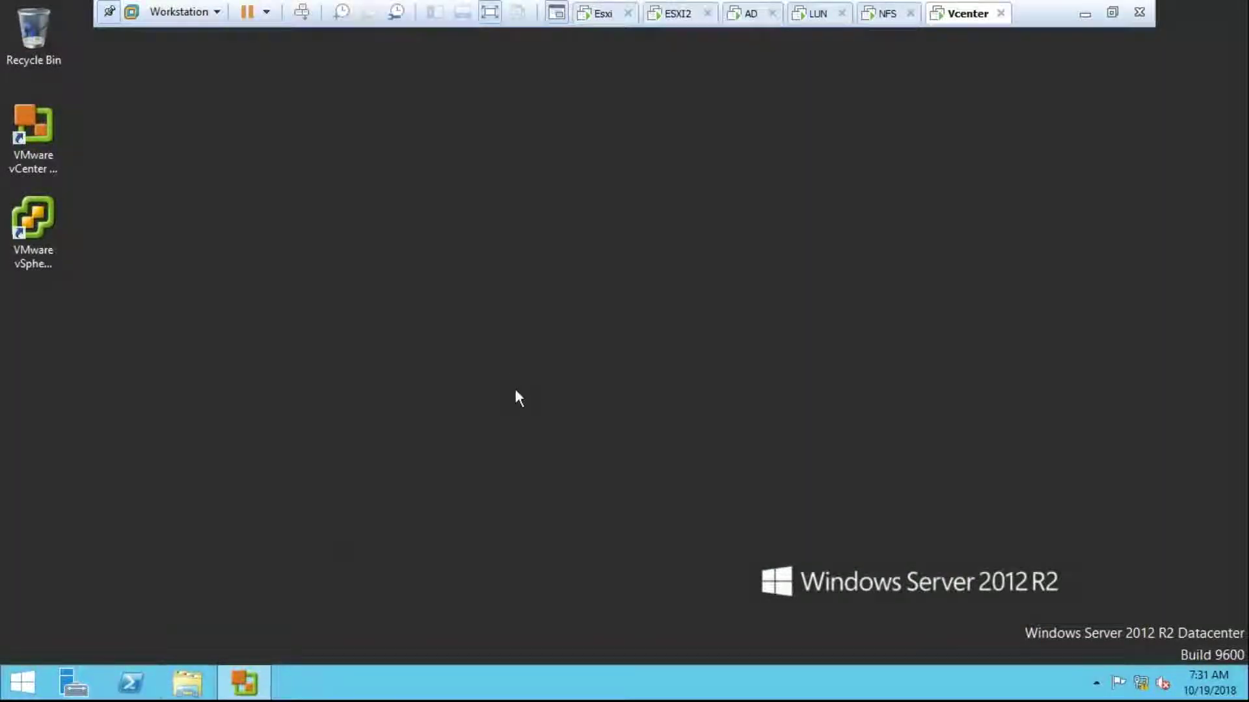
key("super+e")
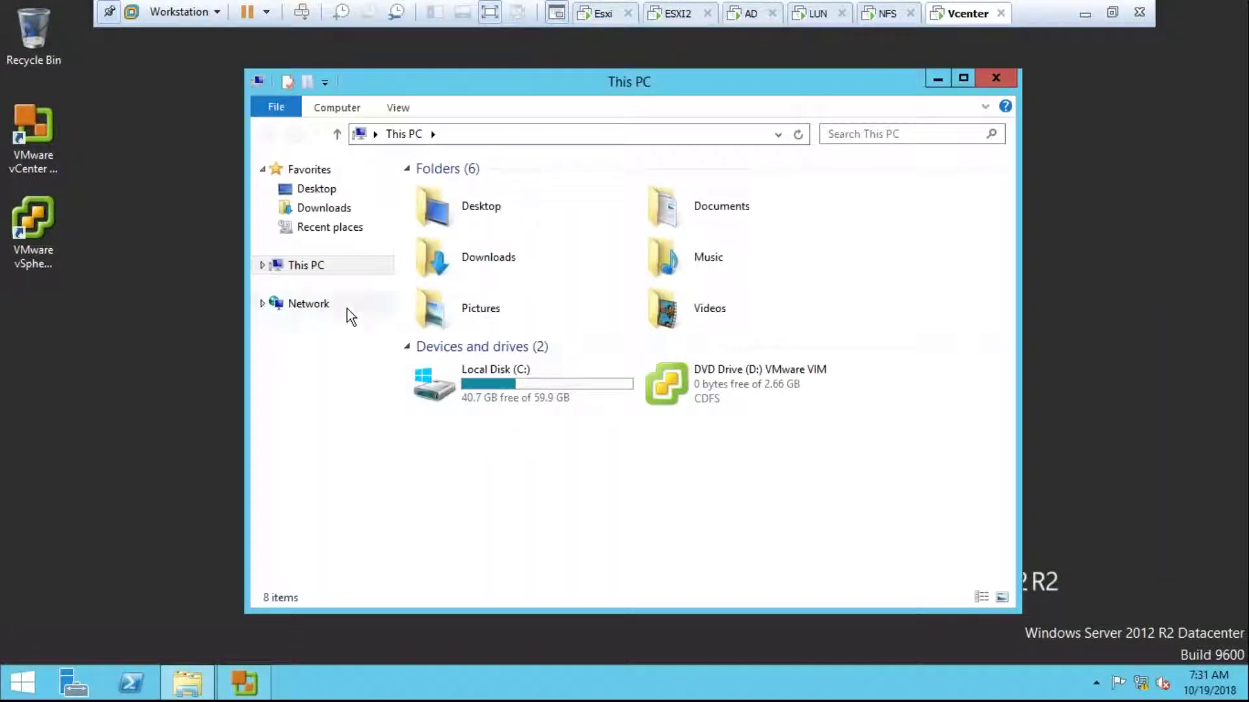
left_click(346, 308)
double_click(486, 196)
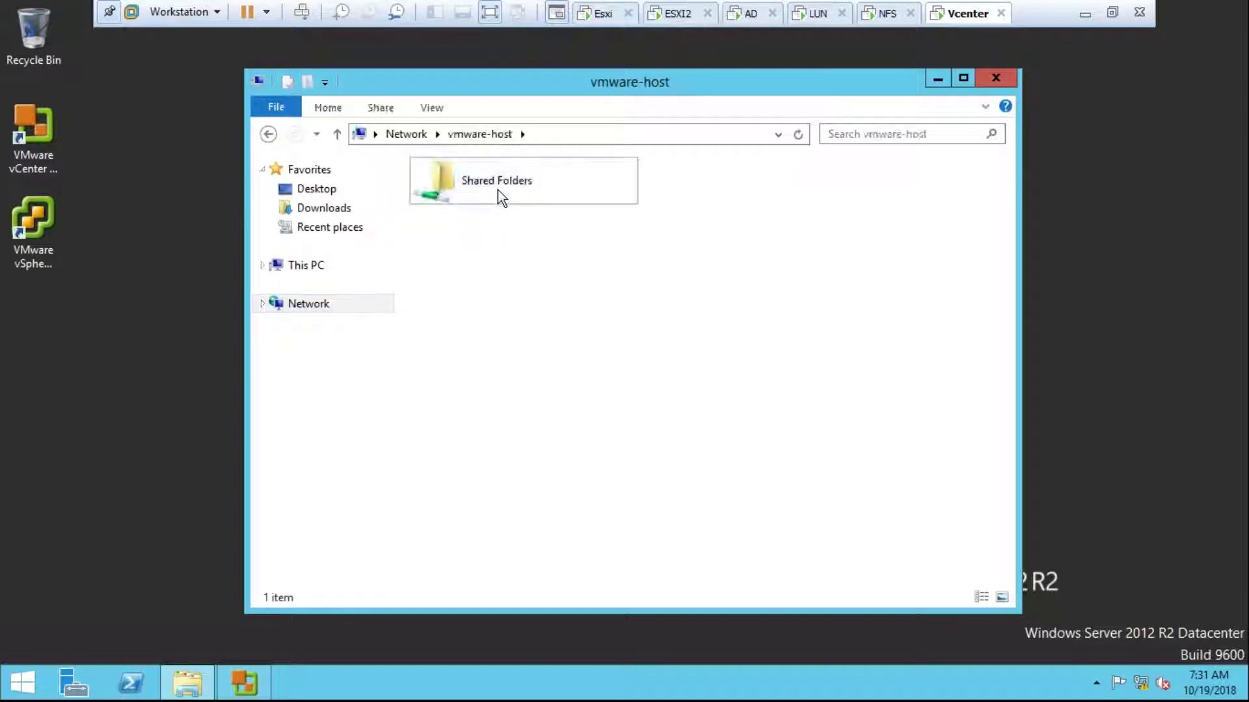
double_click(498, 190)
double_click(494, 187)
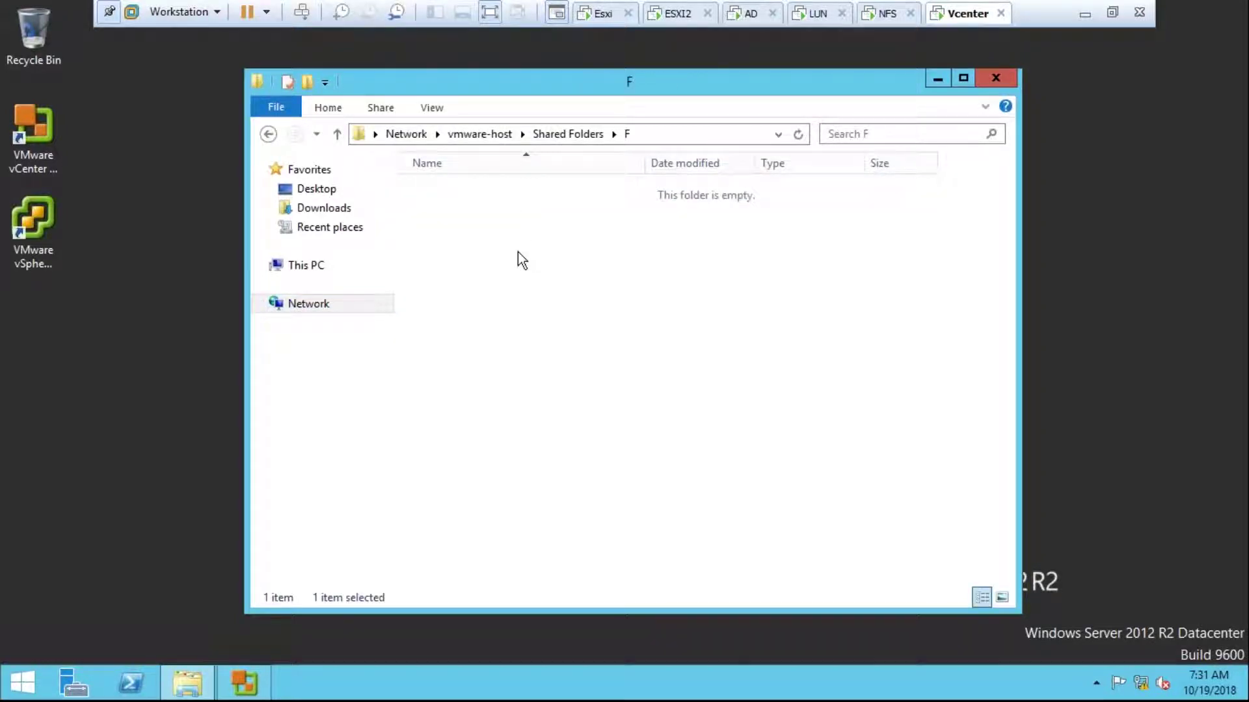
double_click(462, 270)
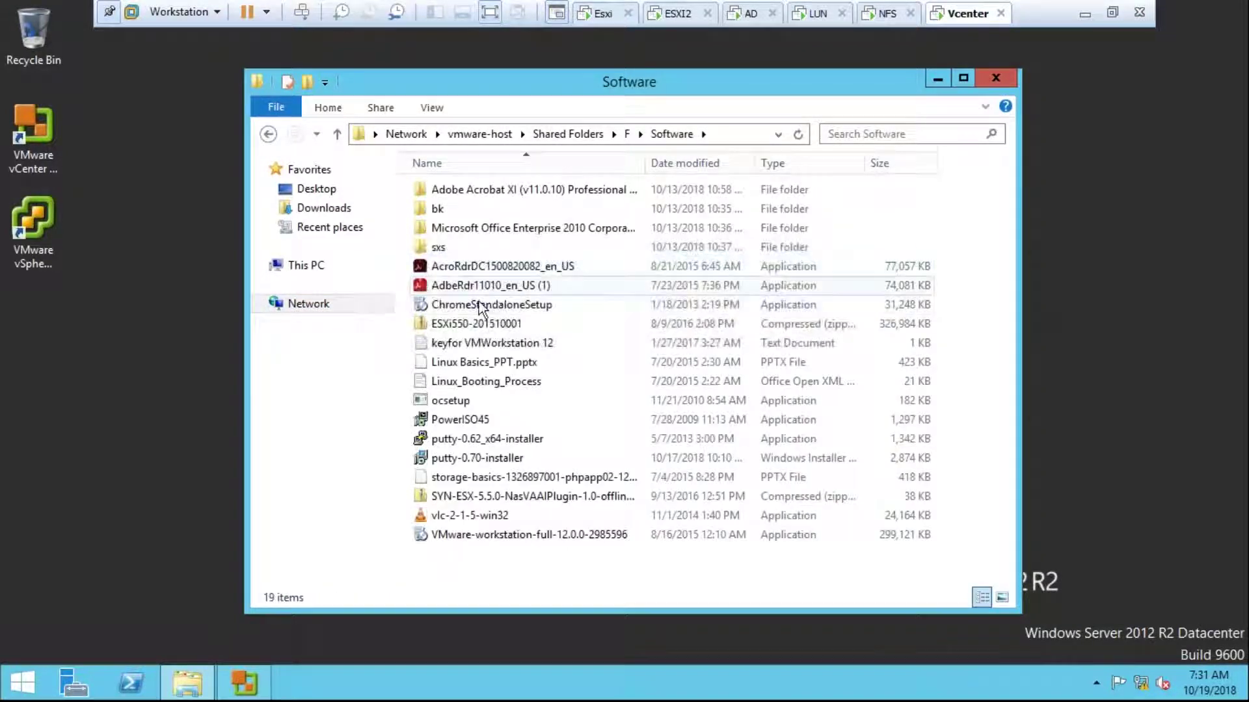
Step: Copy ChromeStandaloneSetup from the share and paste it onto the VM desktop
right_click(476, 307)
left_click(545, 467)
left_click(32, 234)
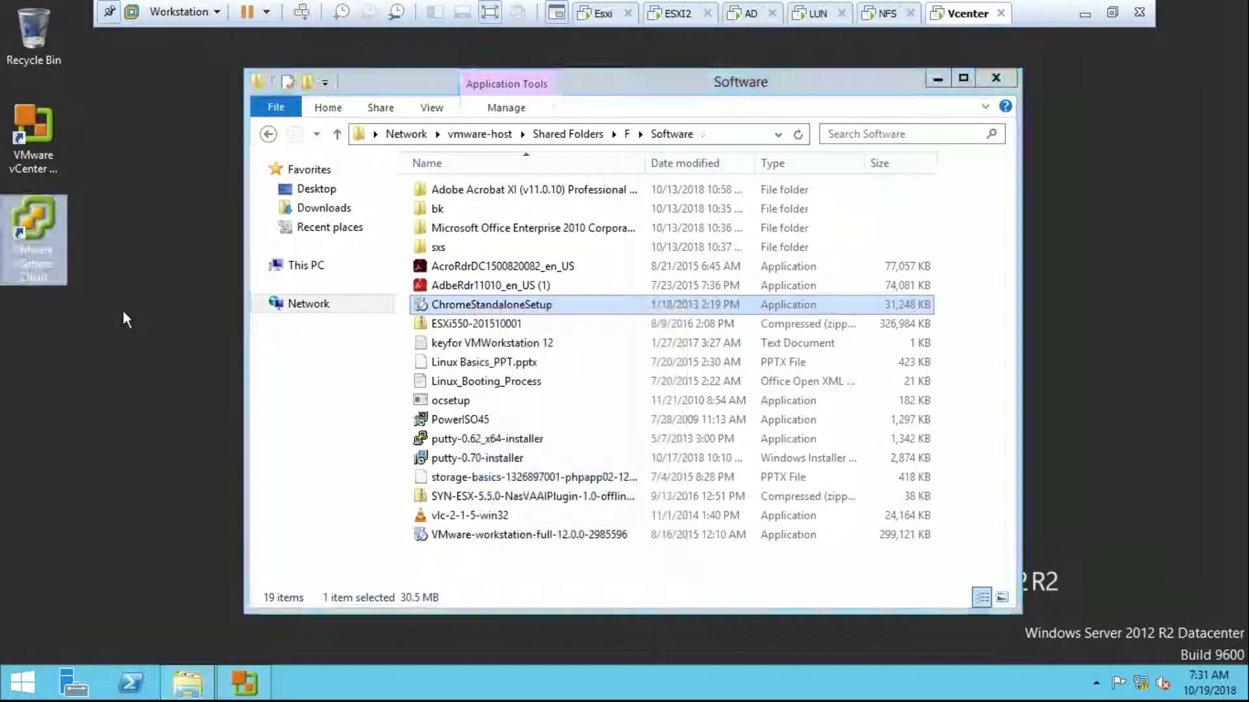
right_click(123, 310)
left_click(159, 384)
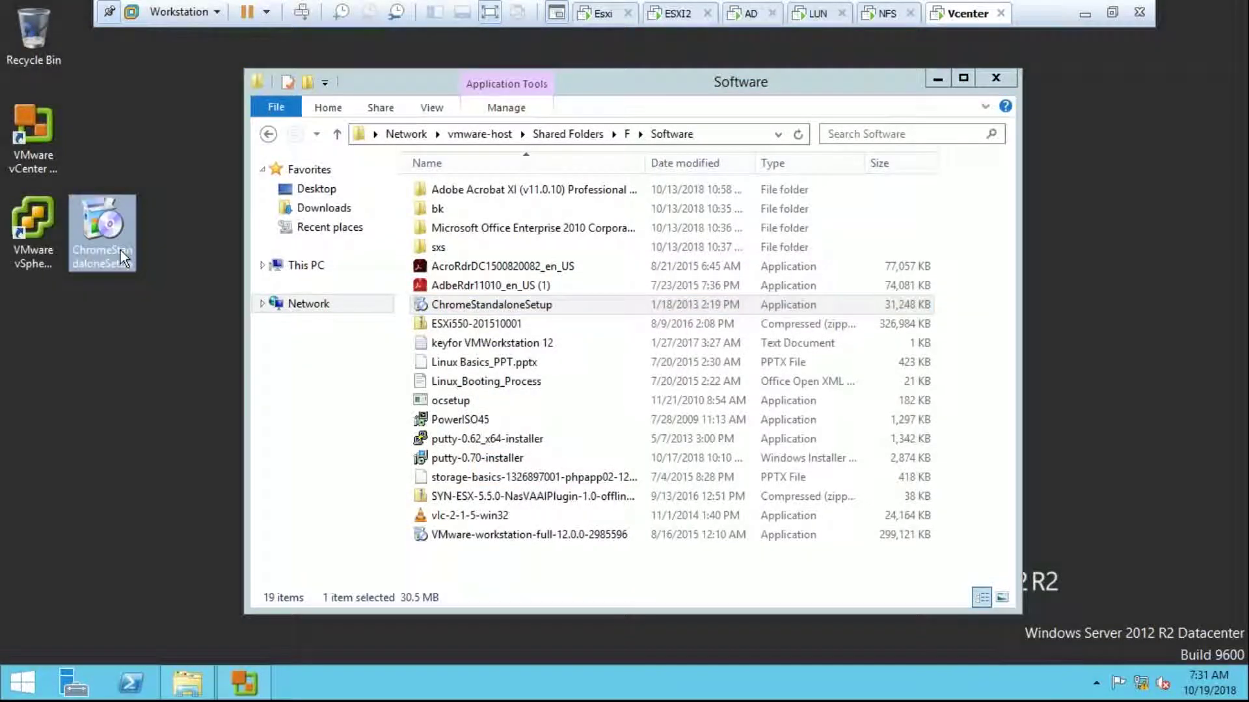
left_click(996, 77)
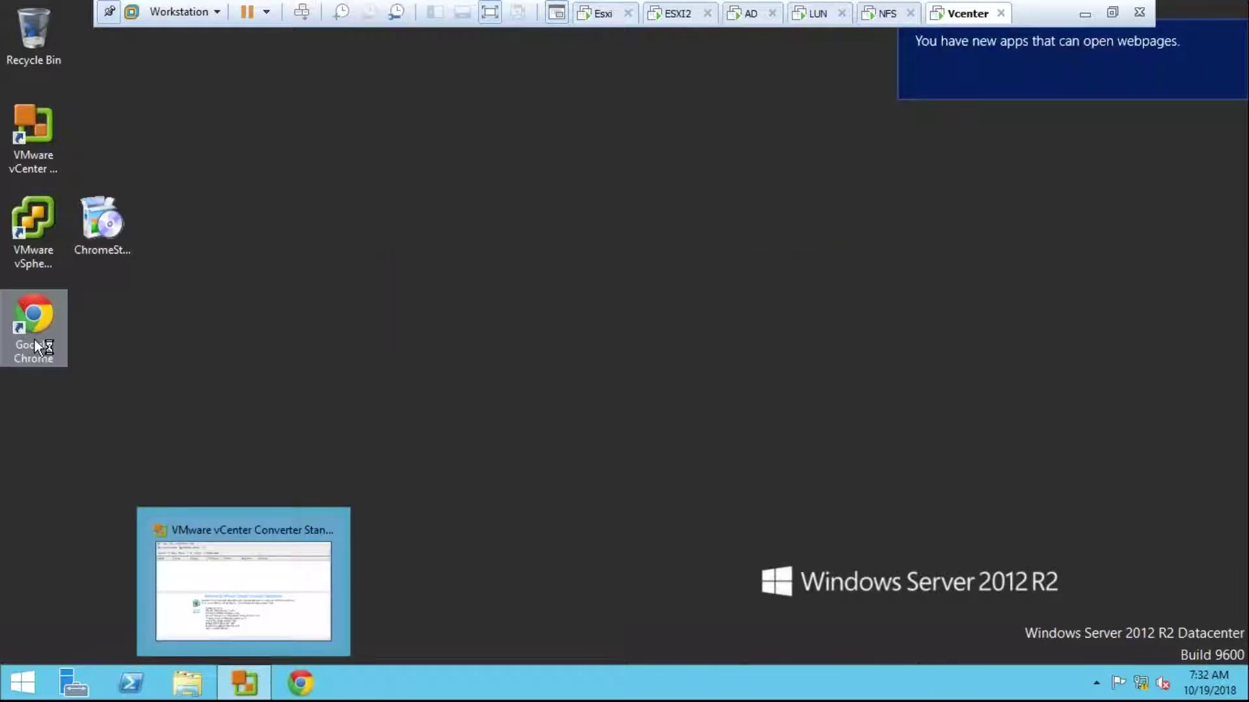
double_click(33, 339)
left_click(630, 358)
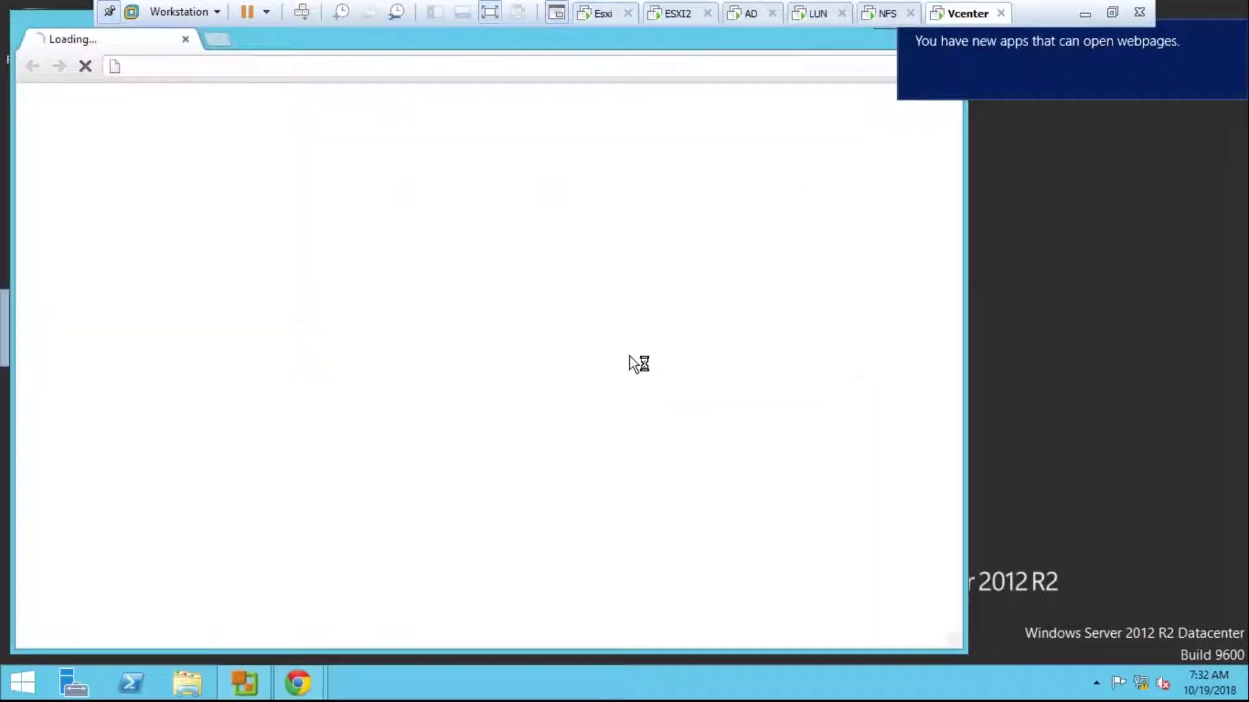
left_click(617, 66)
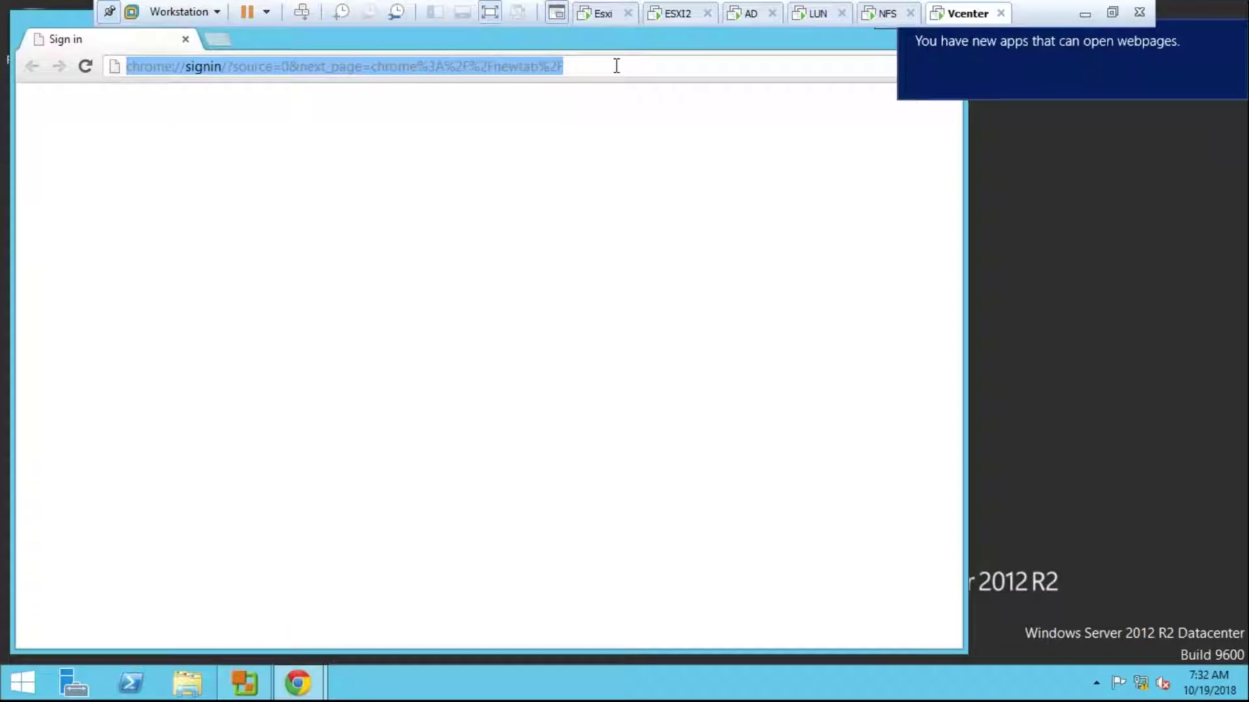
type("https:/")
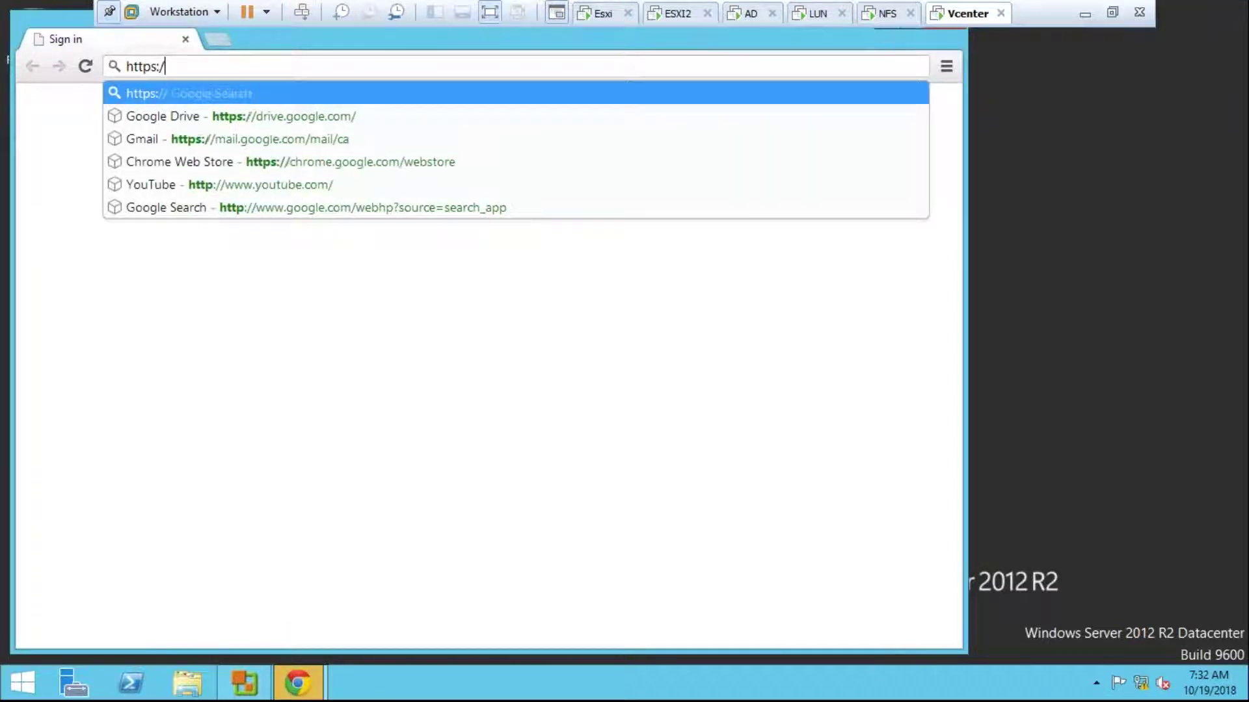
type("/10.210.10.113/vsphere-cleint")
key("Return")
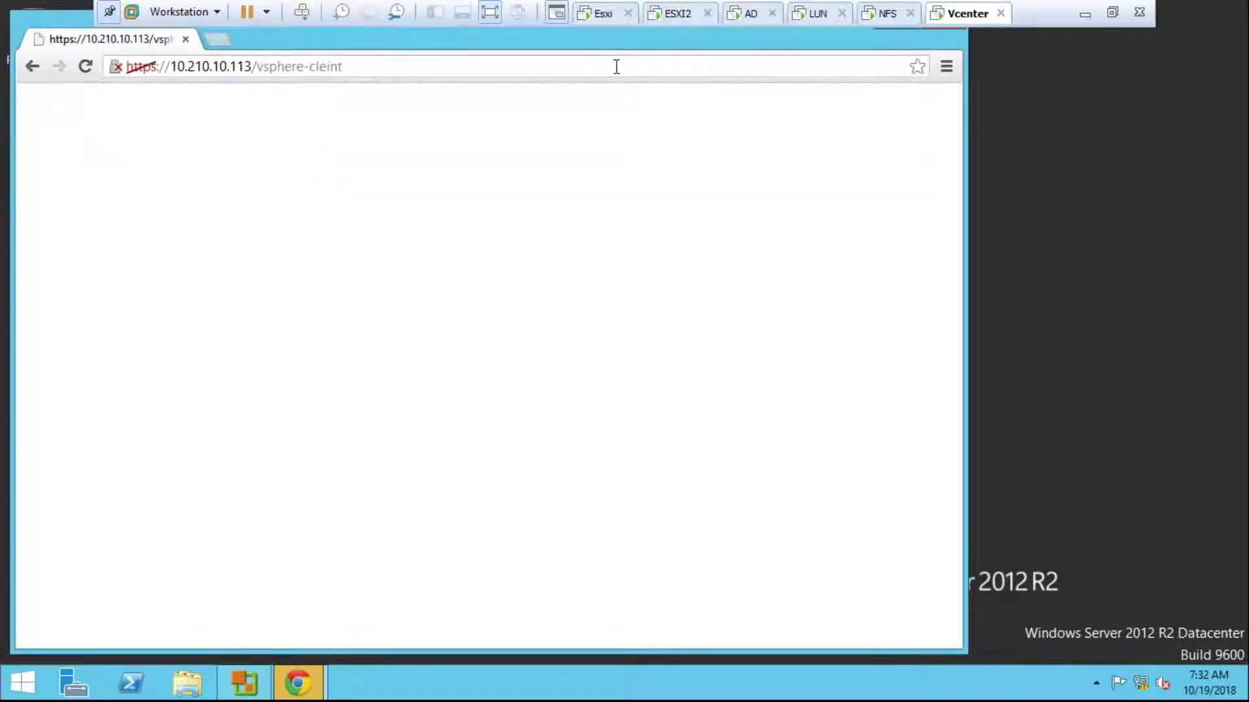
left_click(266, 312)
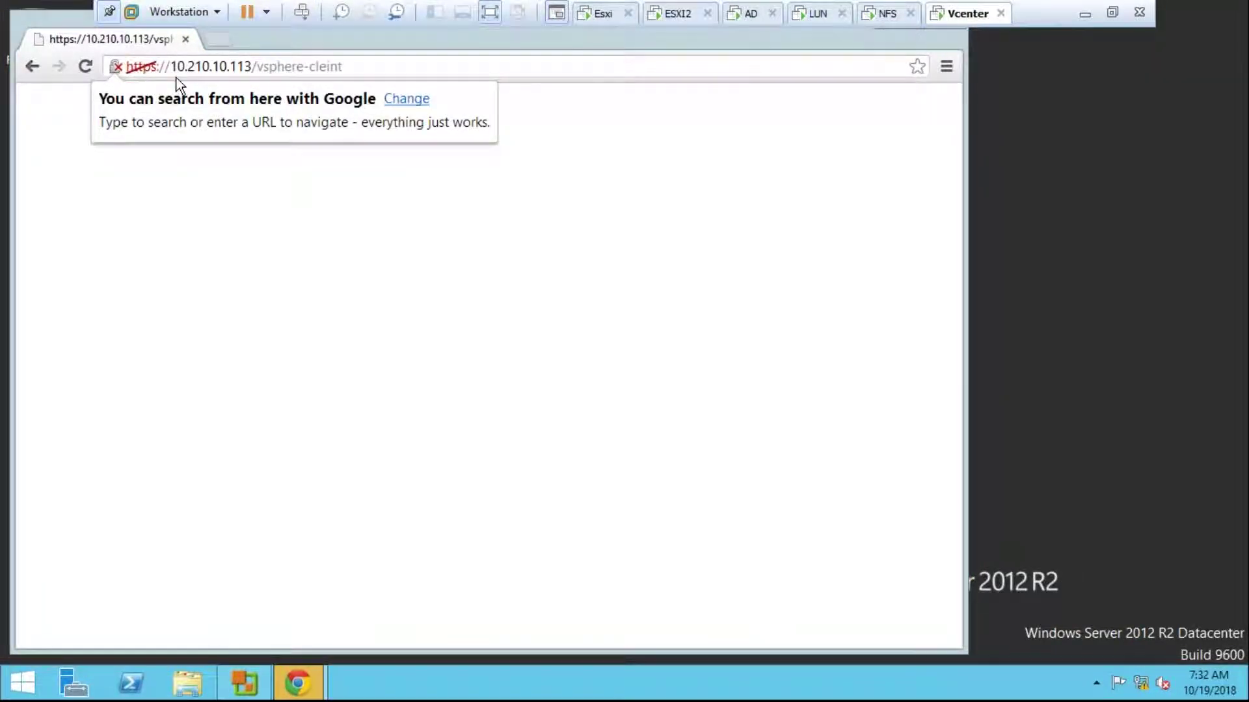
Step: Close the Welcome to Chrome window and return to the tools.google.com tab
left_click_drag(173, 68, 354, 67)
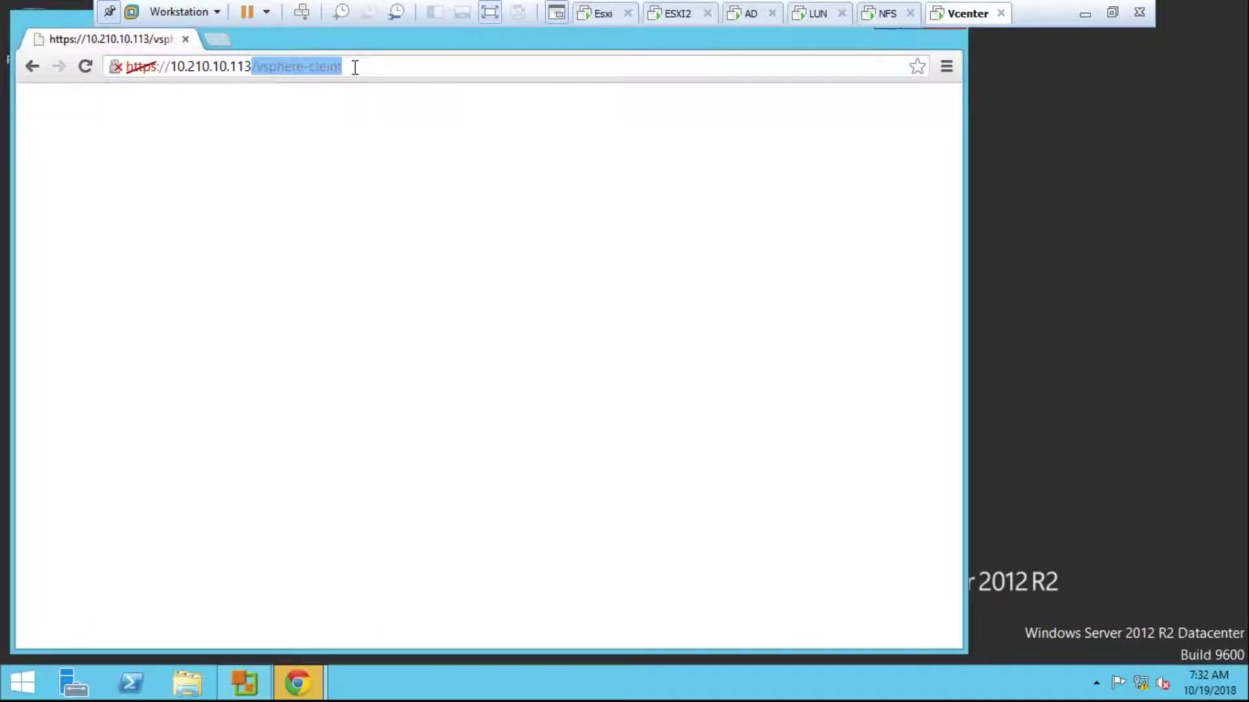
left_click(356, 67)
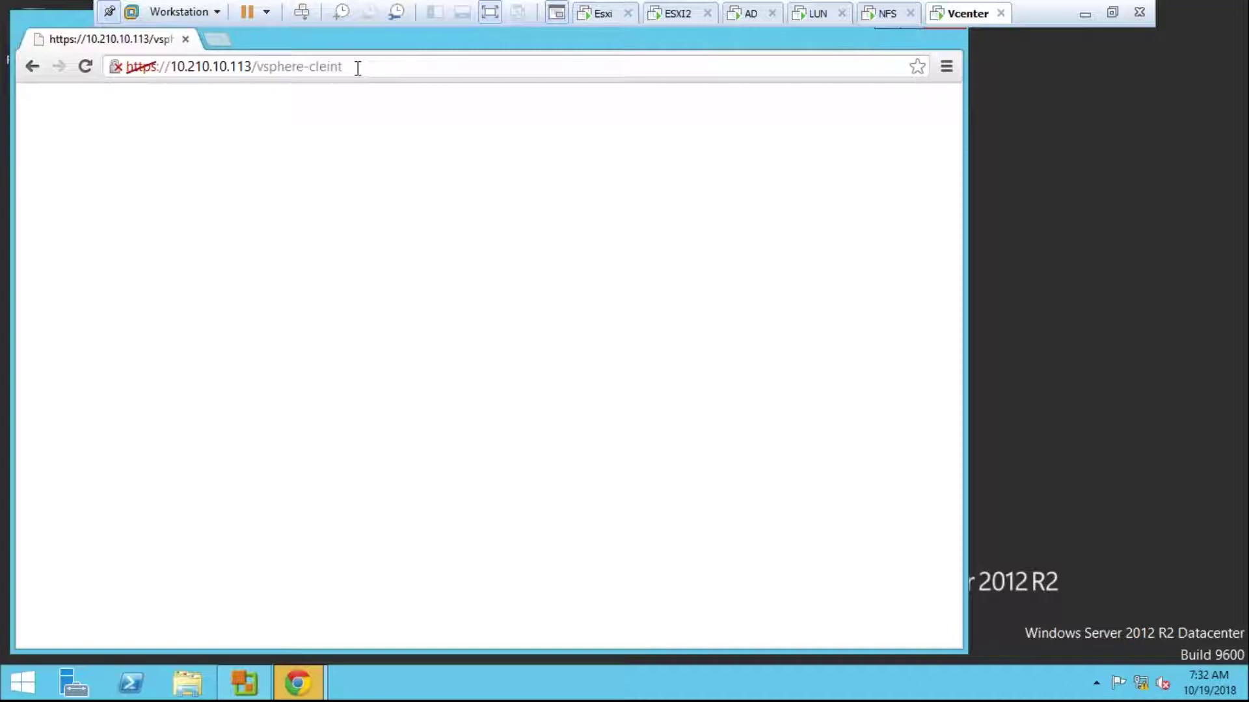
left_click(150, 68)
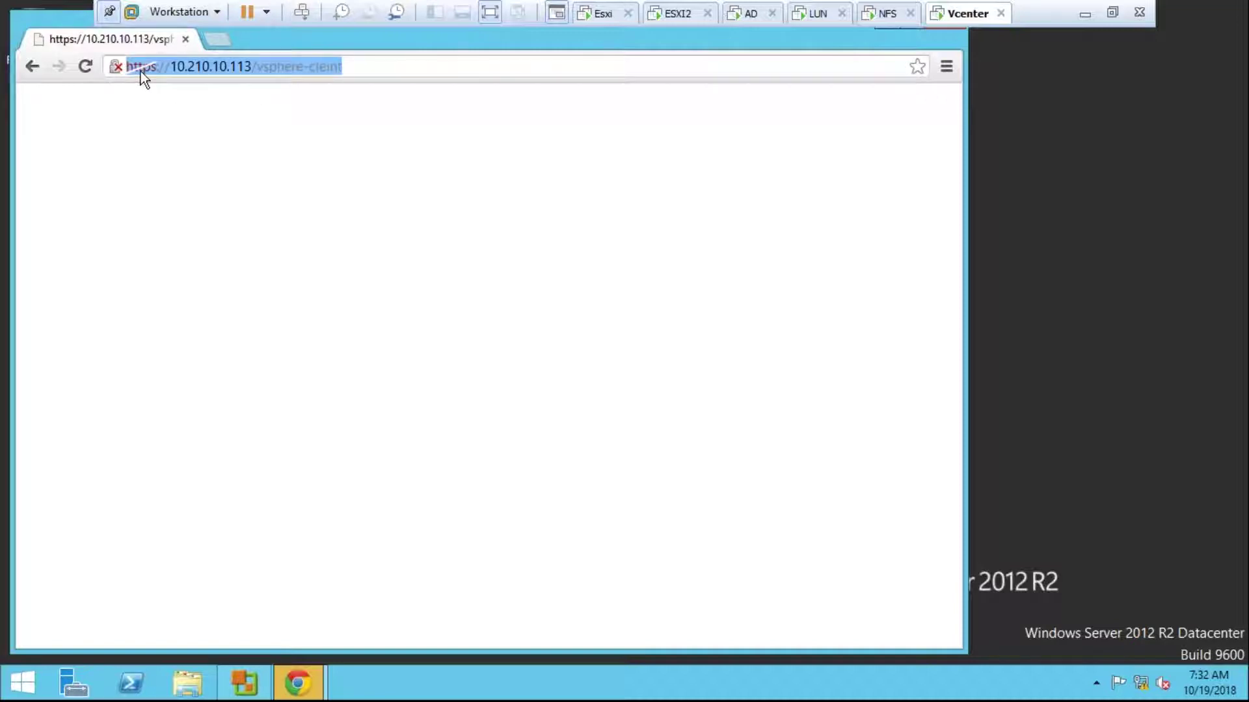
left_click(141, 72)
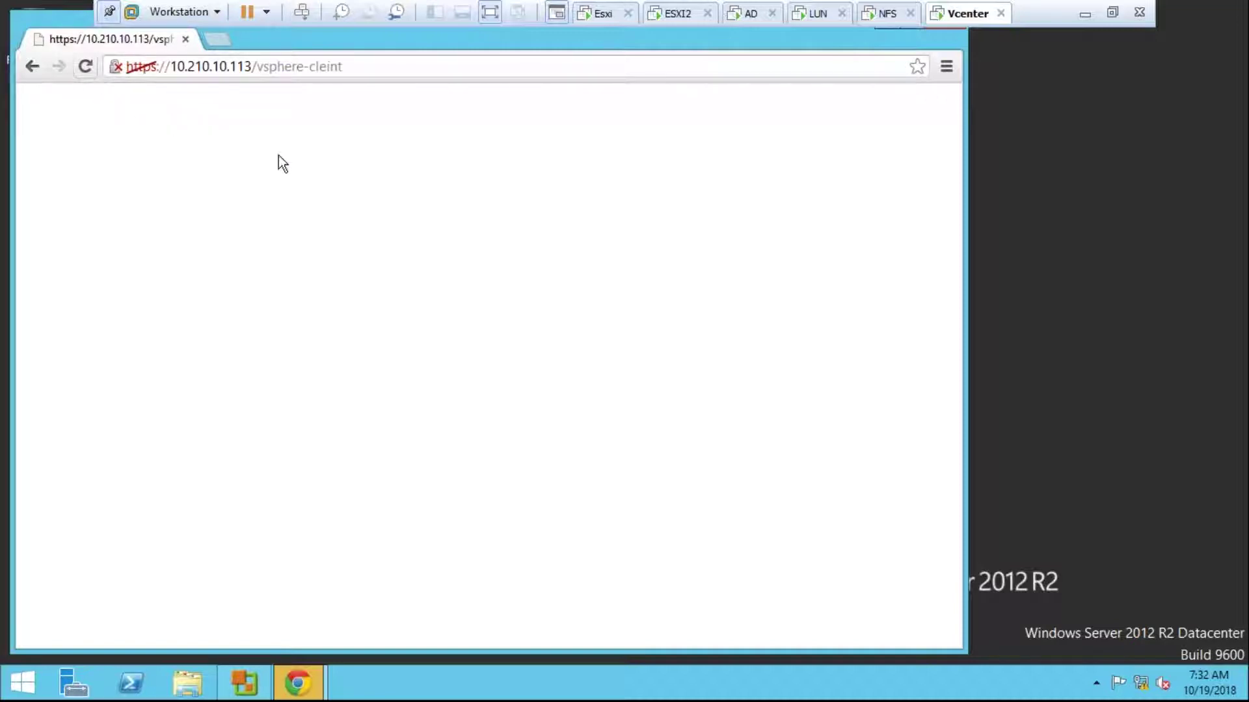
mouse_move(298, 683)
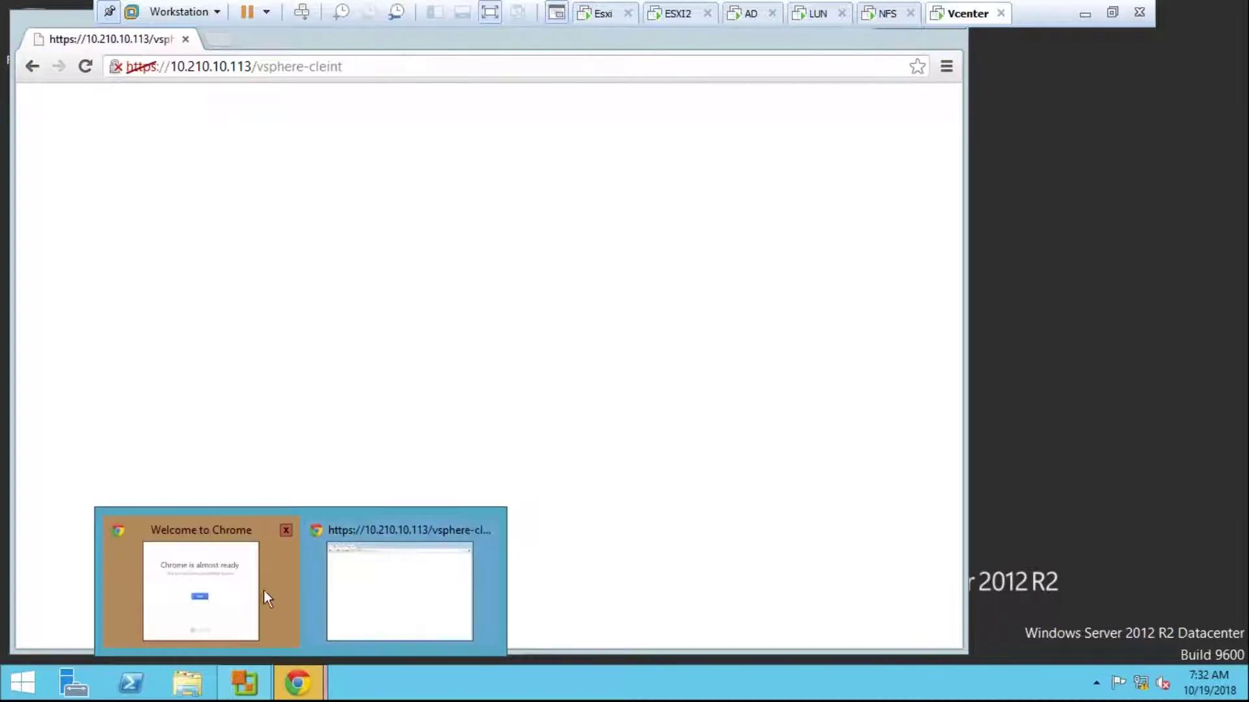
left_click(264, 591)
left_click(852, 116)
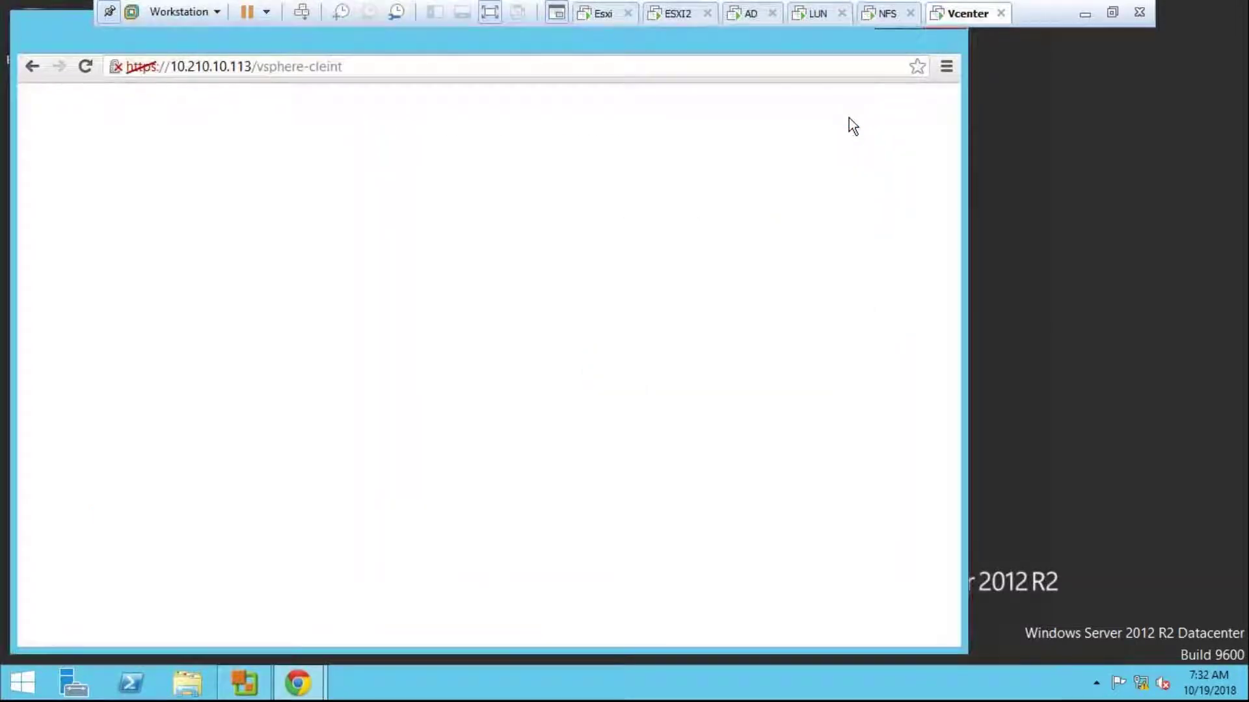
left_click(263, 43)
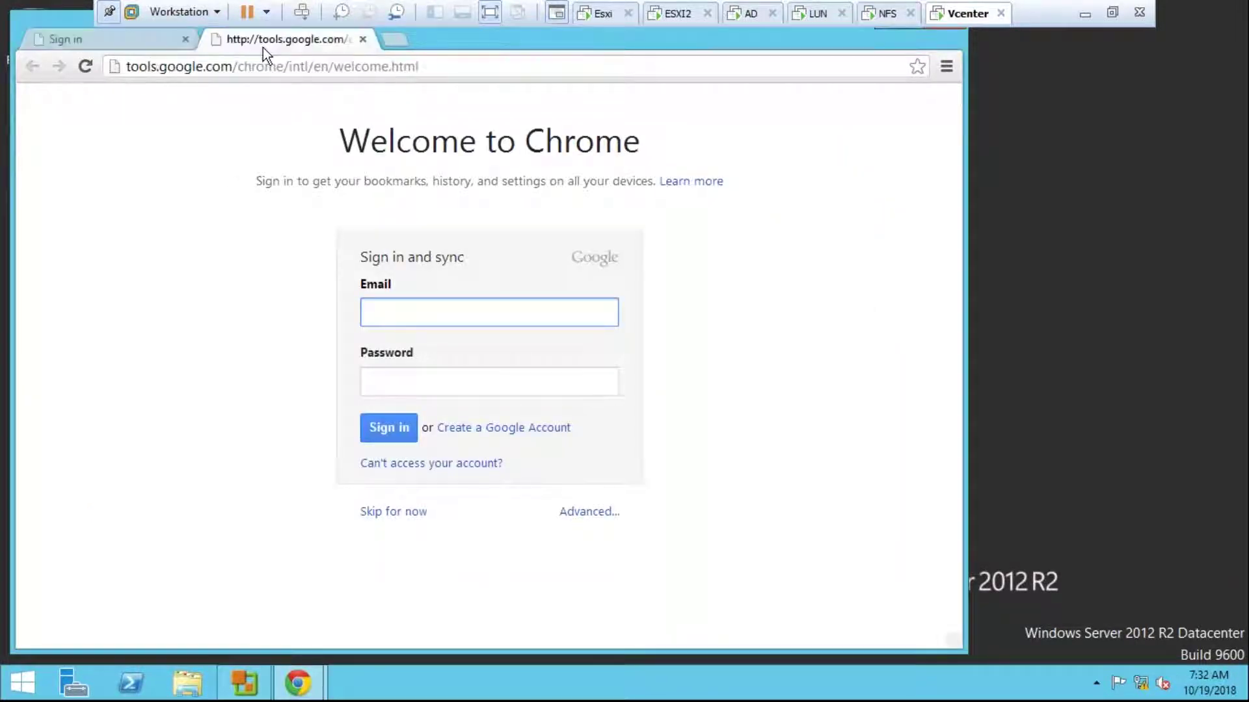
left_click(430, 67)
type("https")
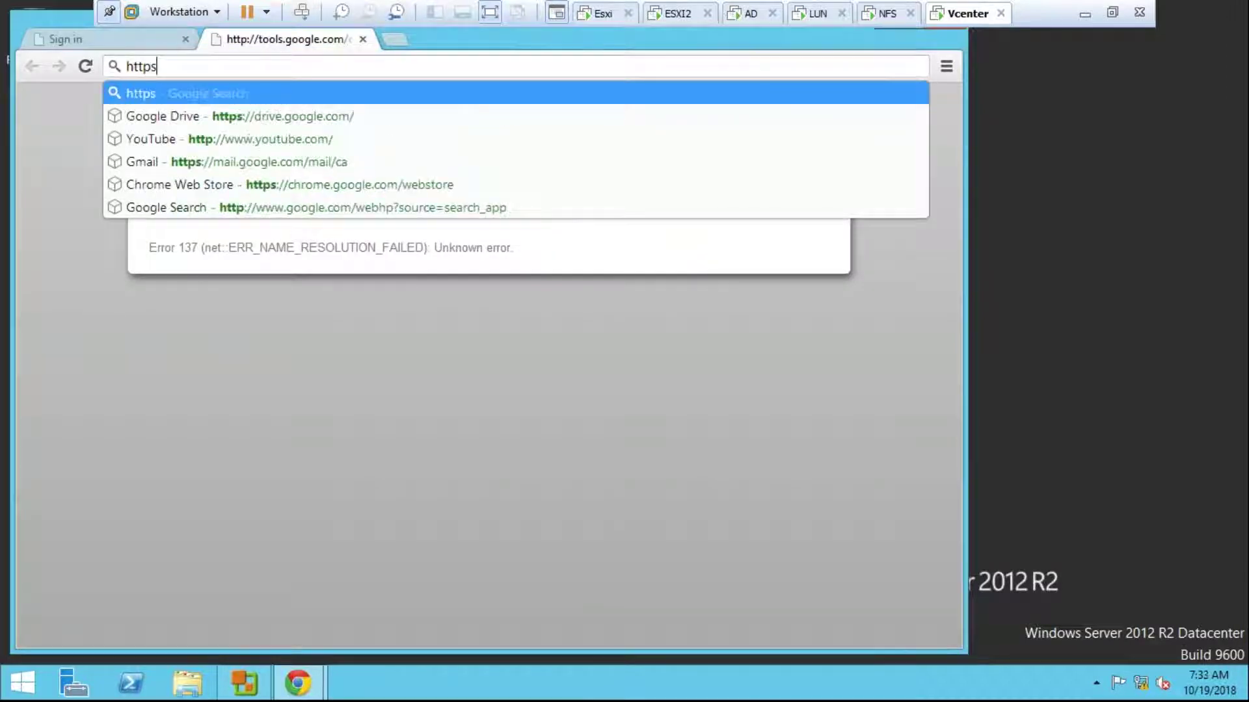
type(":/")
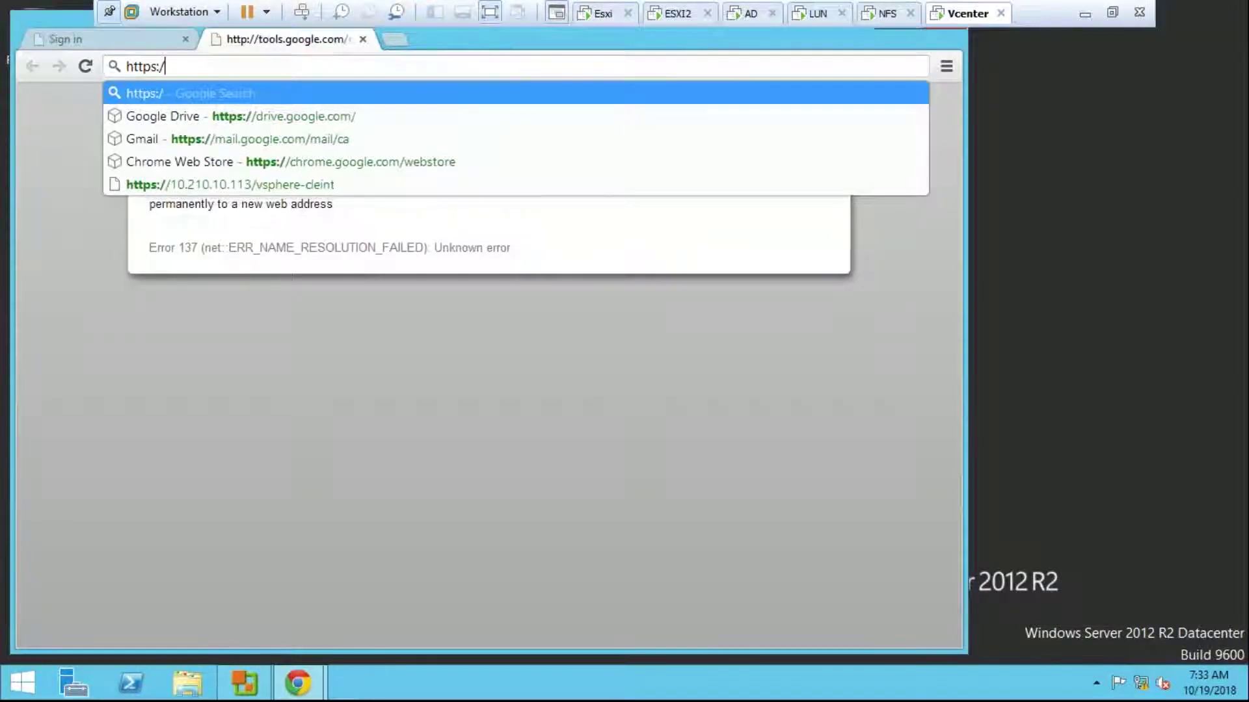
type("/10.210.1")
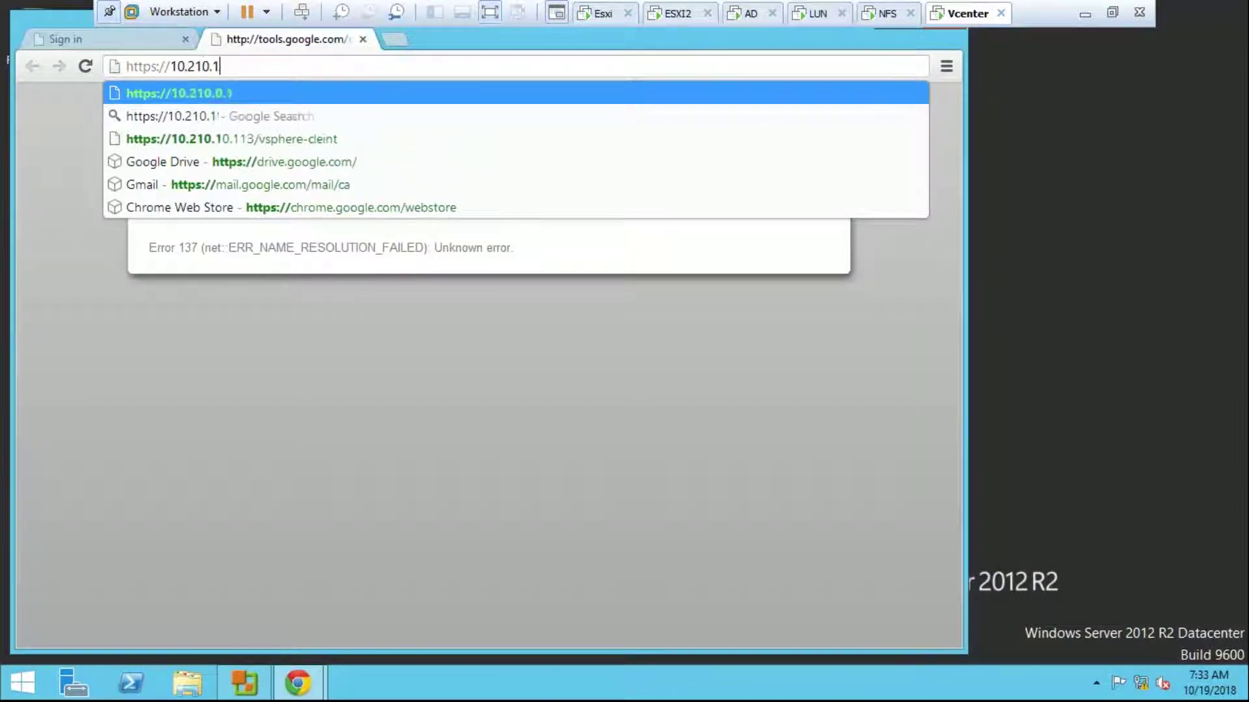
type("0.113/v")
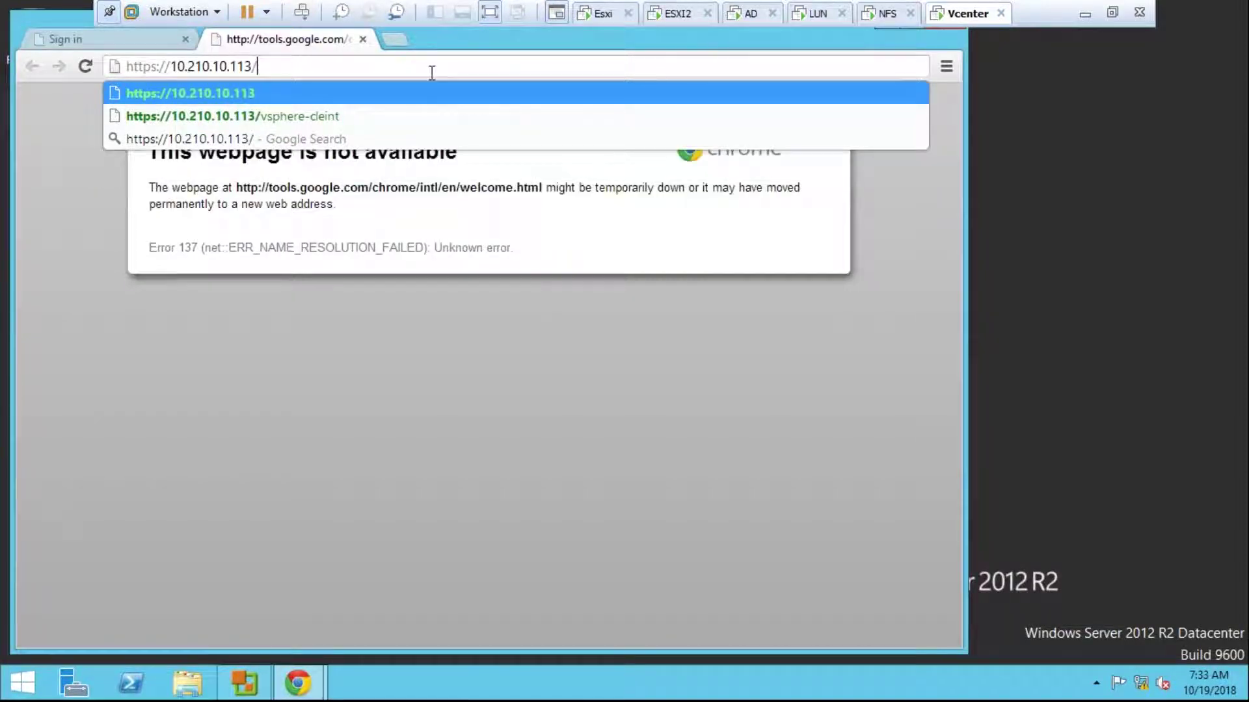
key("Down")
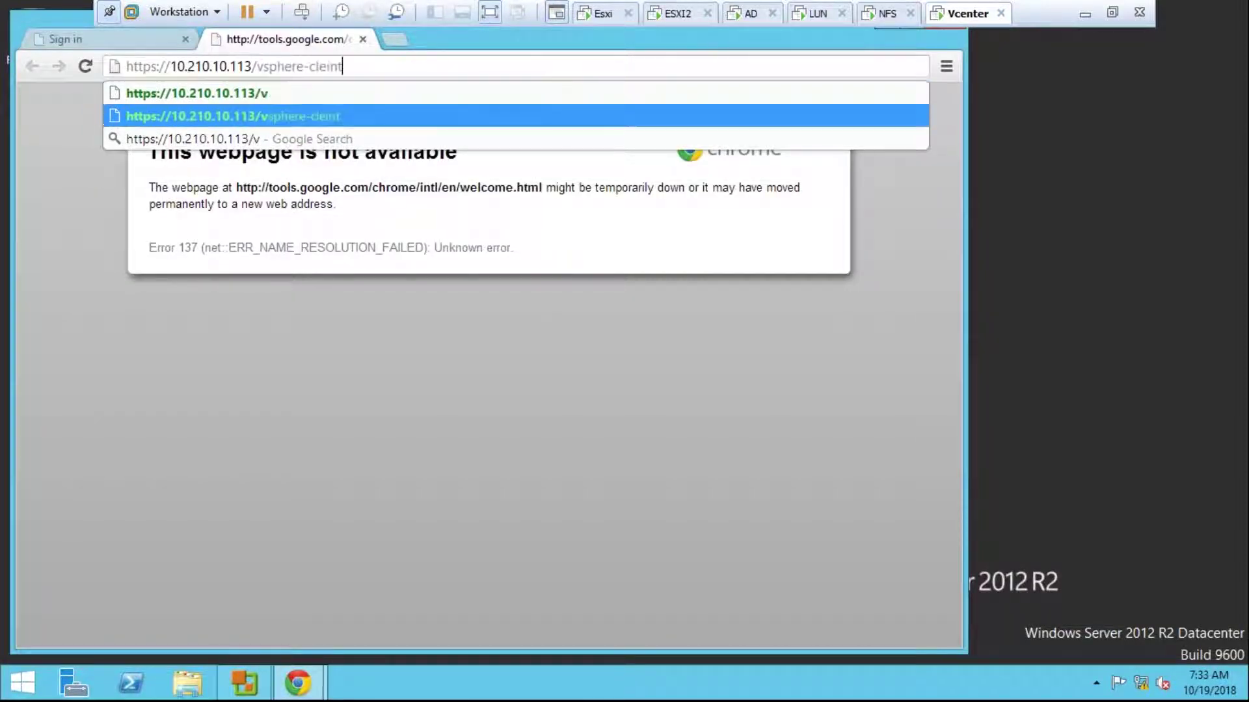
key("Return")
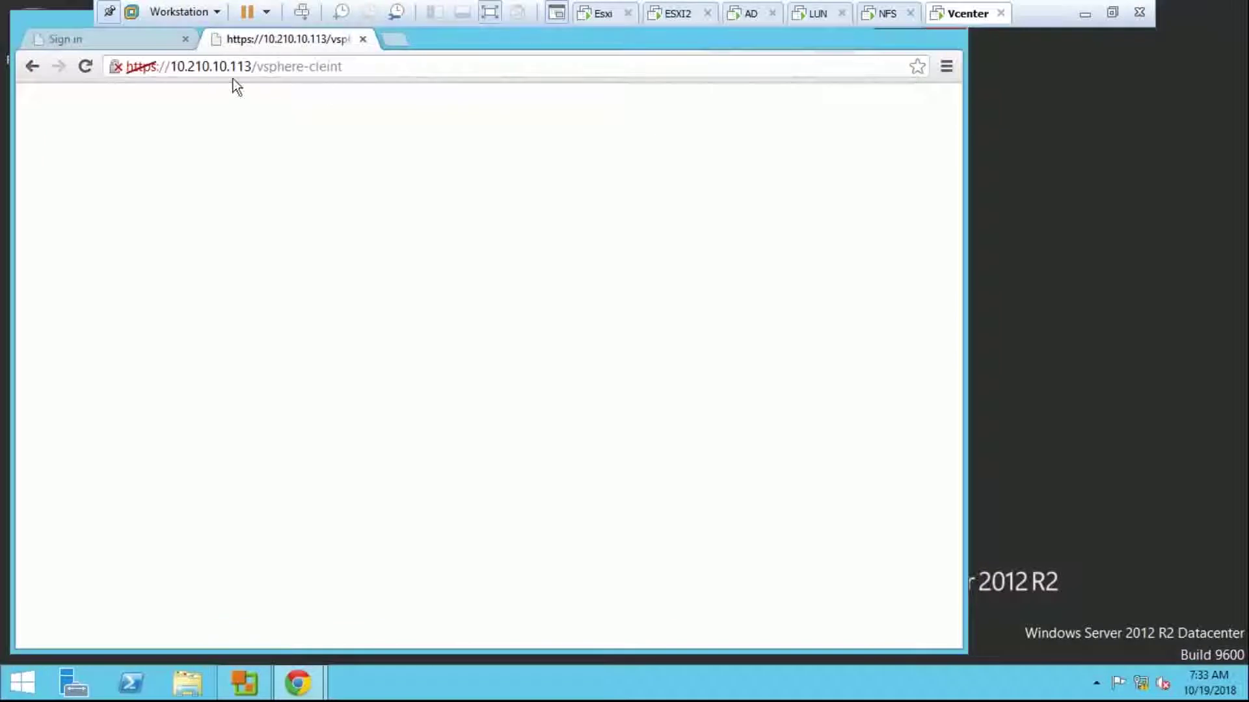
Step: Close the leftover Sign in tab
left_click(133, 69)
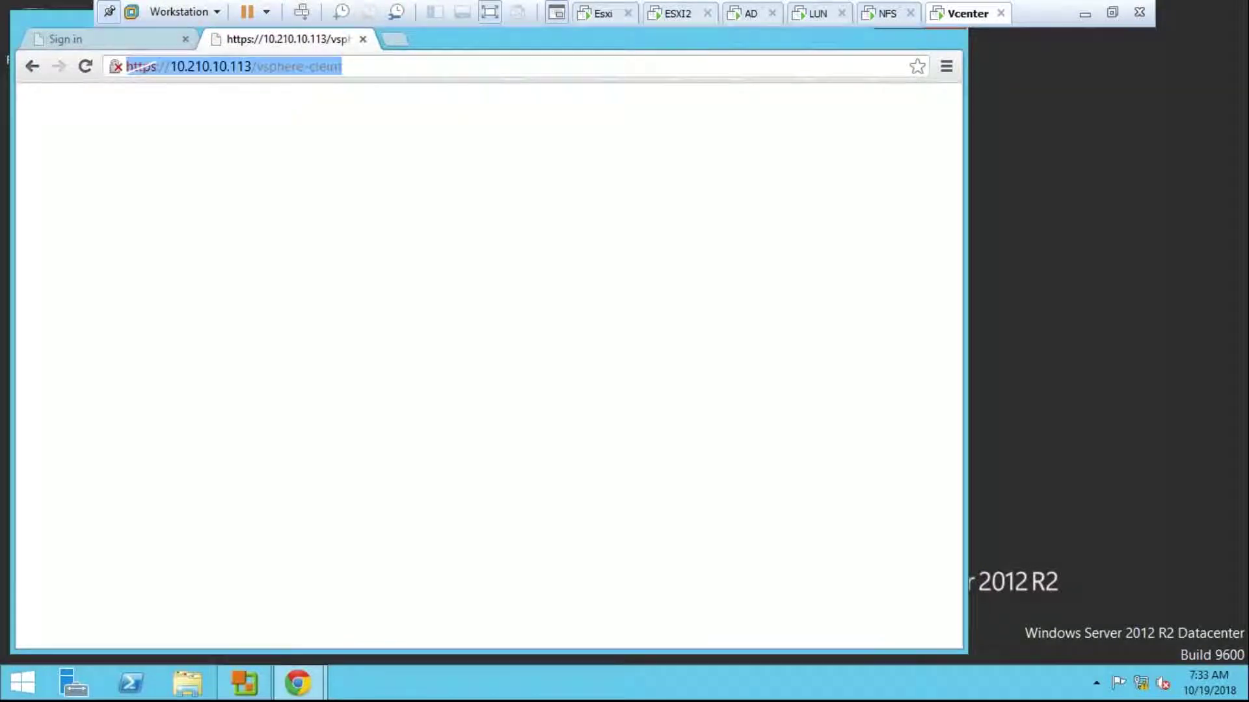
left_click(141, 72)
right_click(141, 72)
left_click(125, 99)
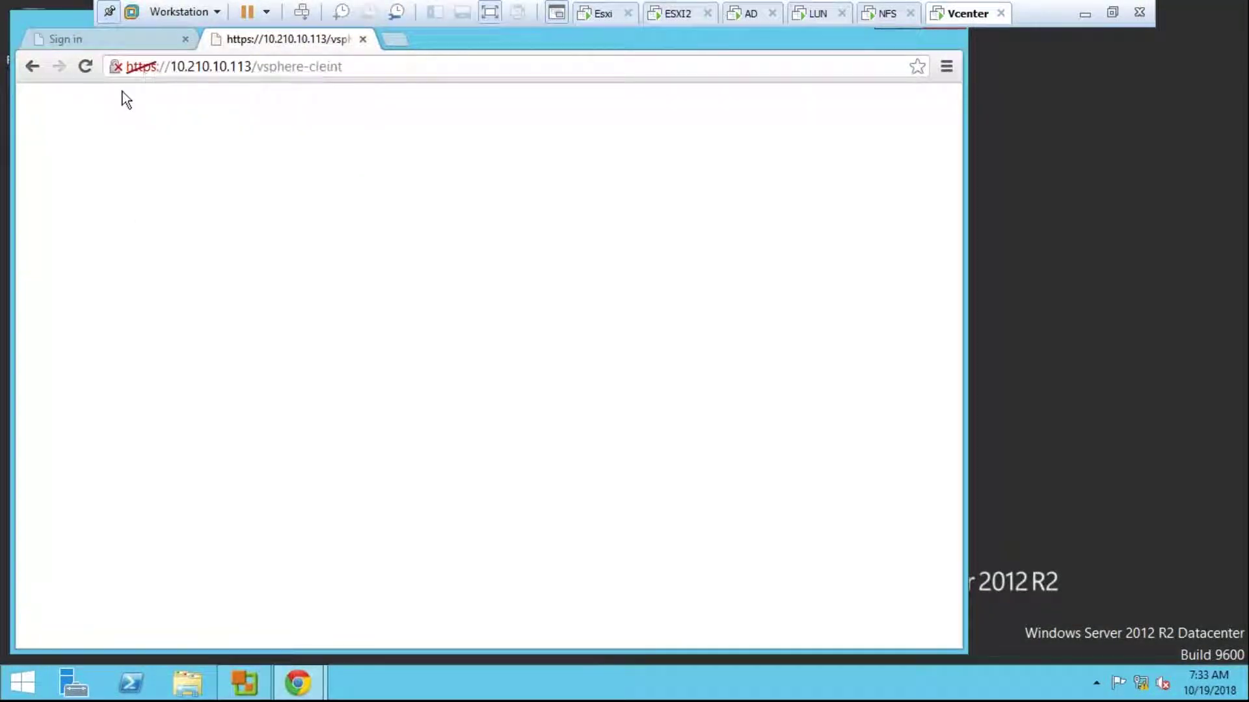
left_click(138, 63)
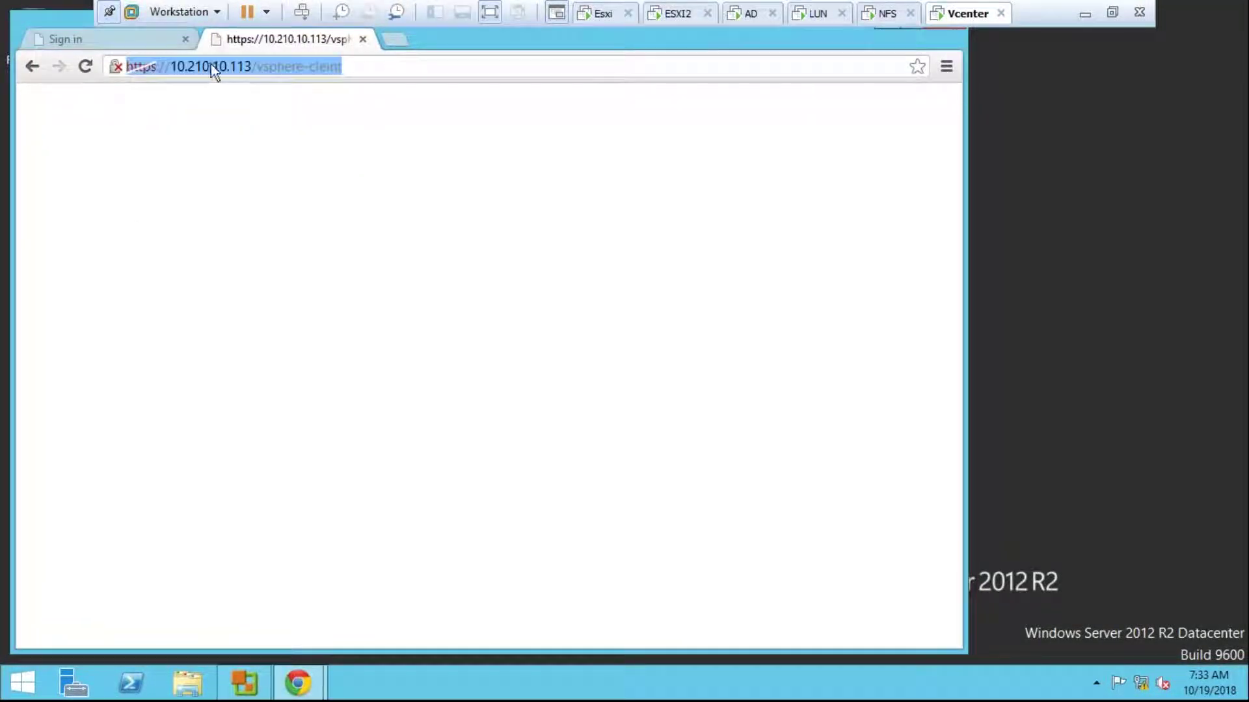
left_click(135, 45)
left_click(185, 40)
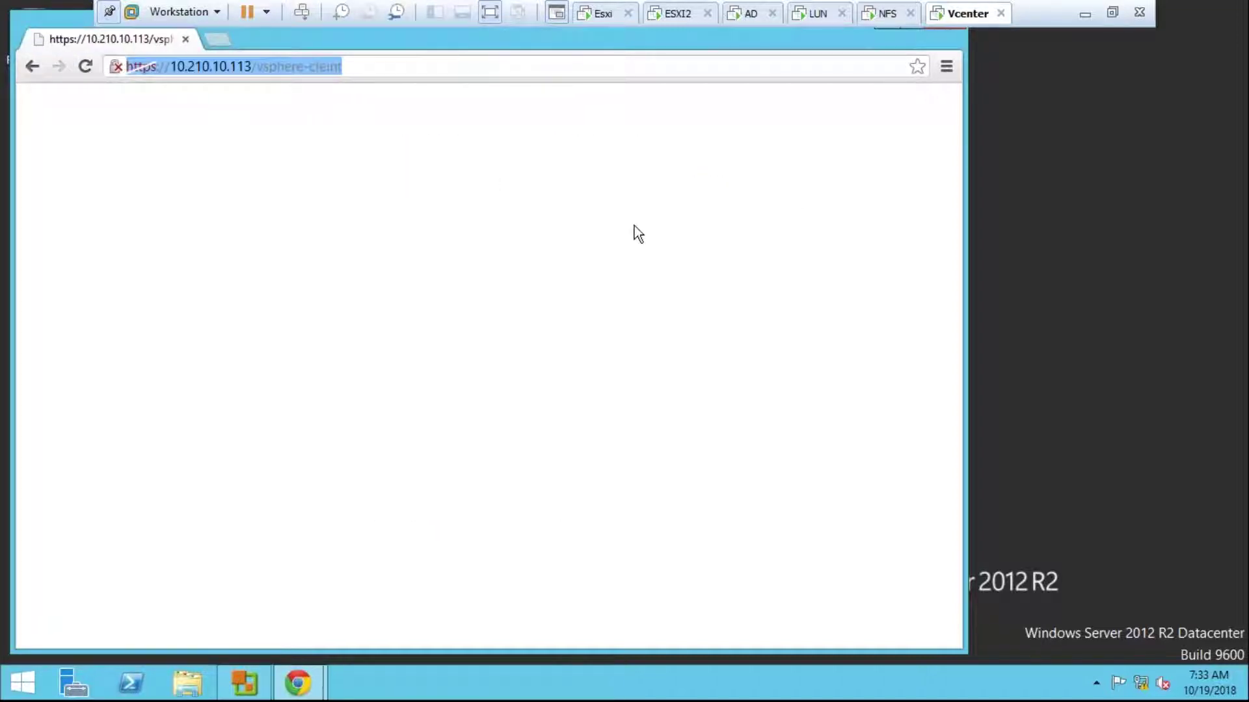
Step: Minimize vCenter Converter Standalone and restore Chrome's window to a smaller size
right_click(26, 21)
left_click(171, 73)
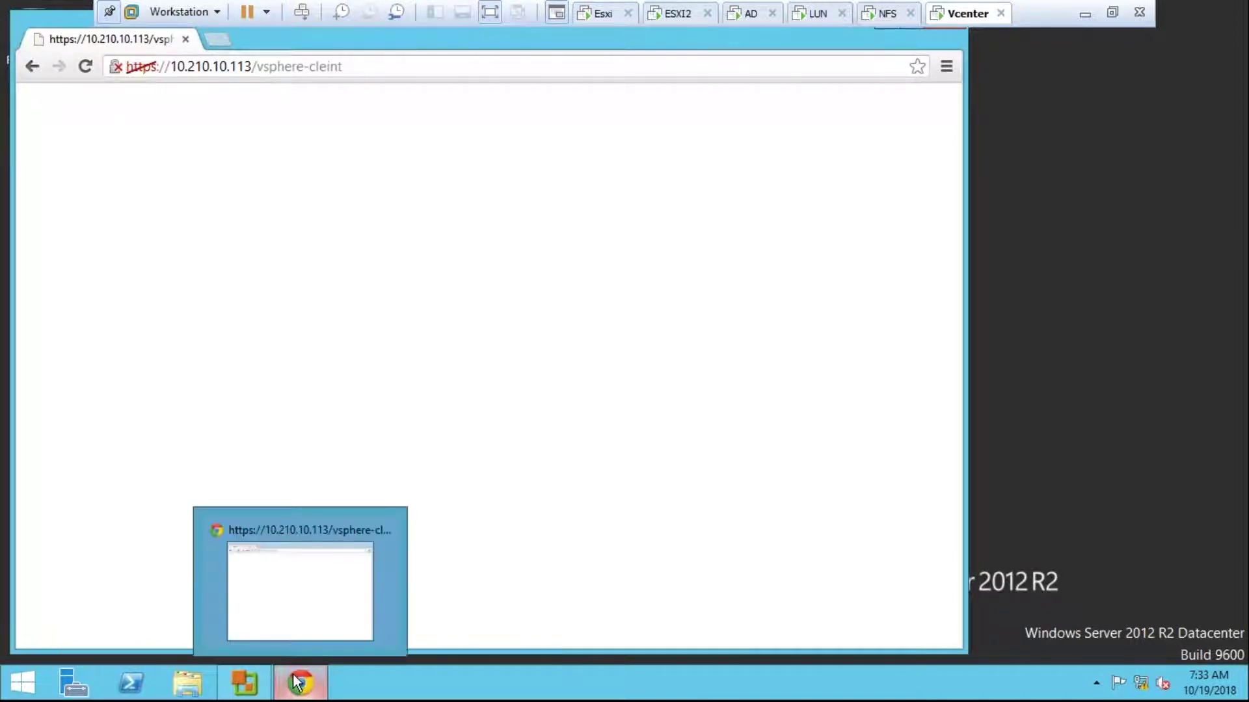
left_click(252, 672)
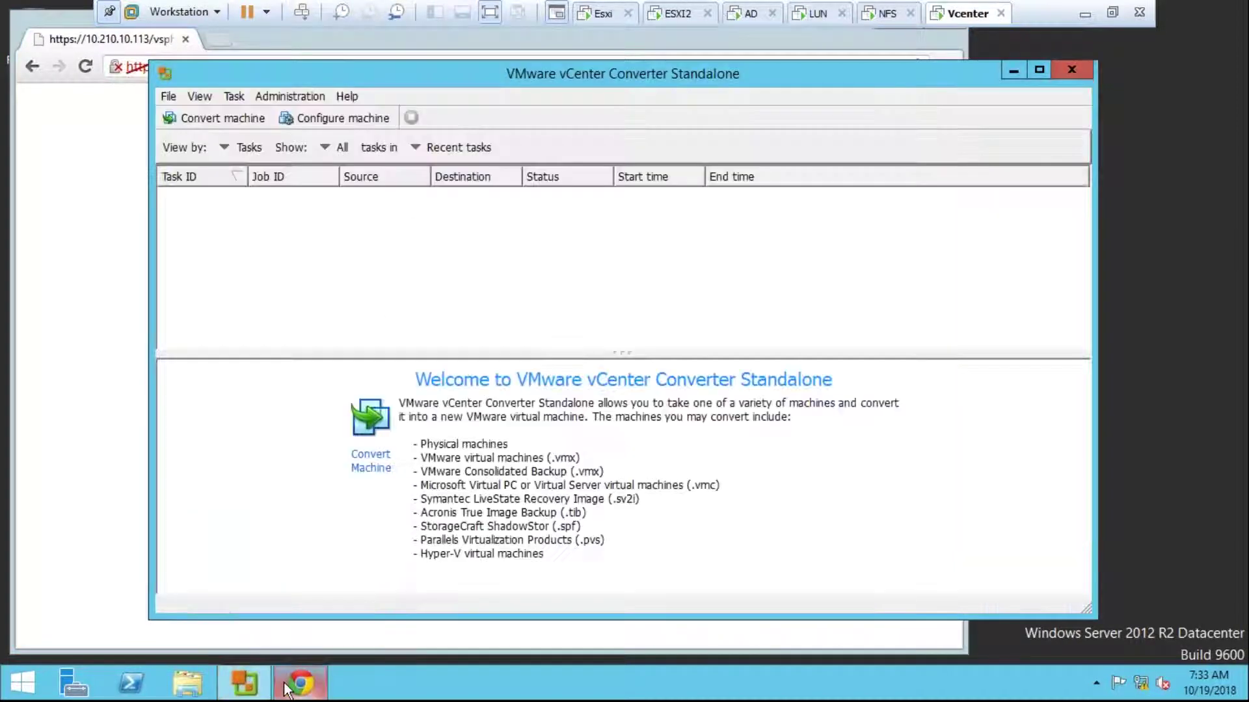
left_click(1012, 70)
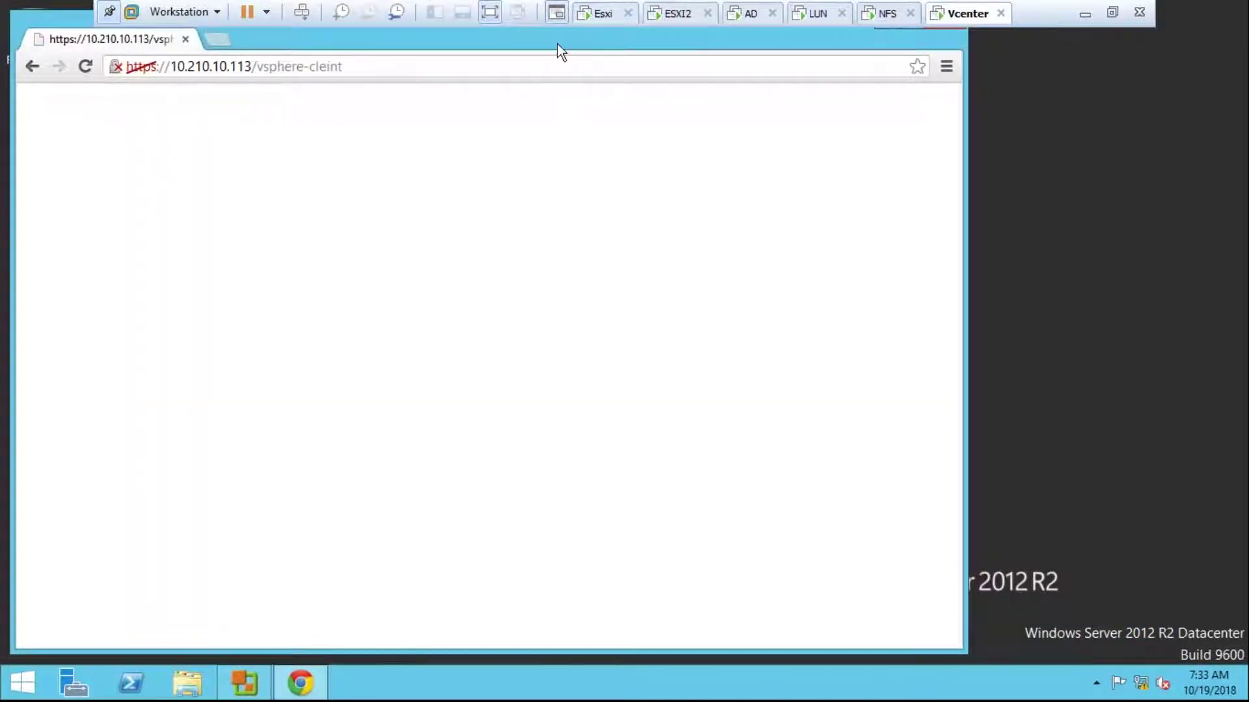
left_click_drag(419, 47, 565, 180)
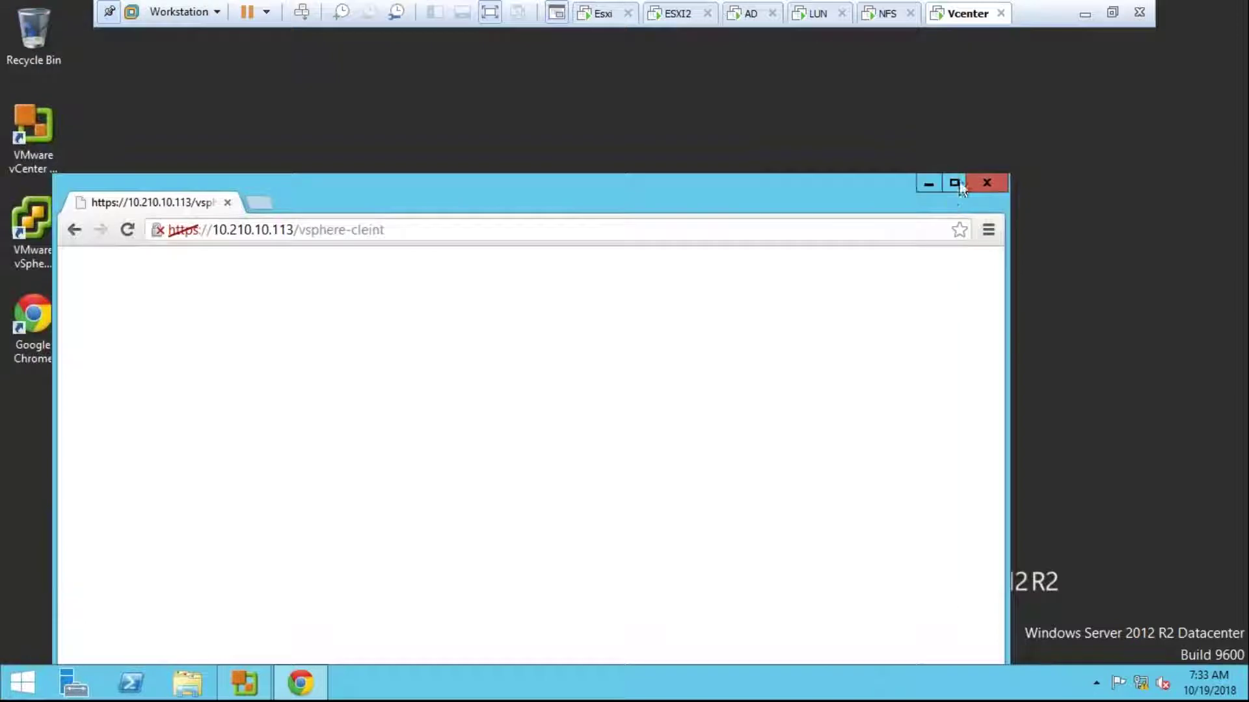
Step: Maximize Chrome and load the address with port 9443 added after 10.210.10.113
left_click(953, 183)
double_click(231, 39)
type("113:")
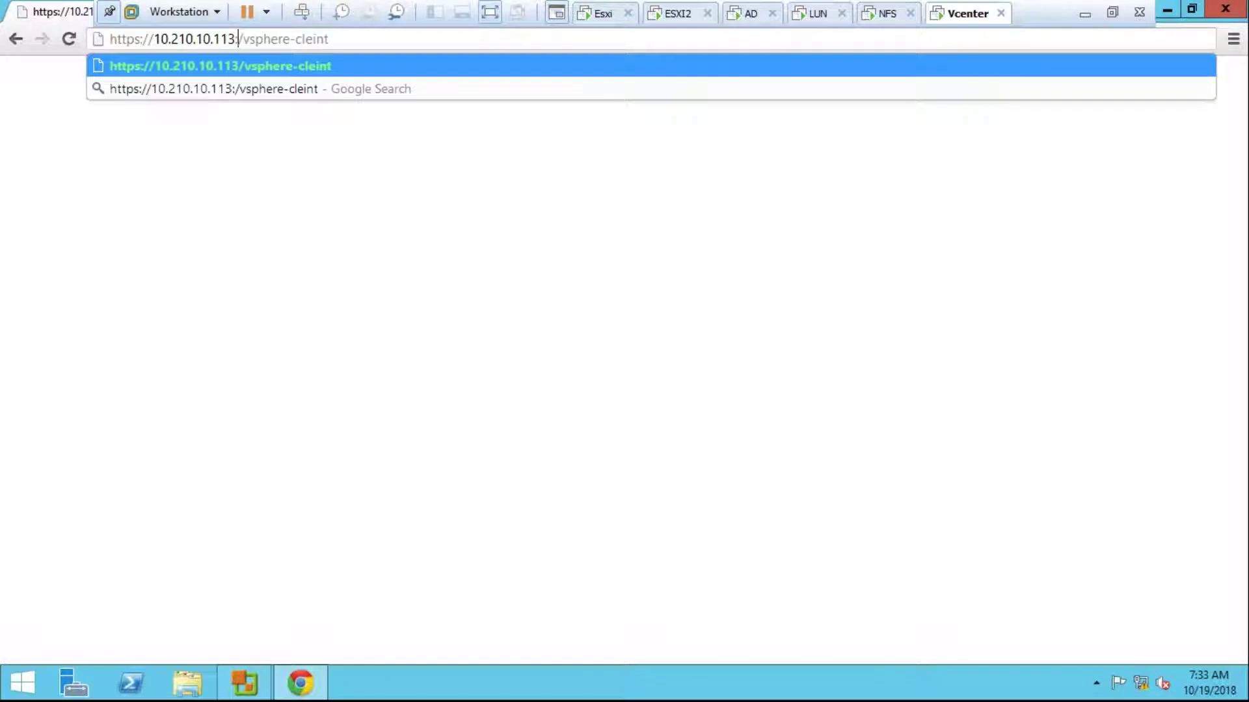
type("9443")
key("Return")
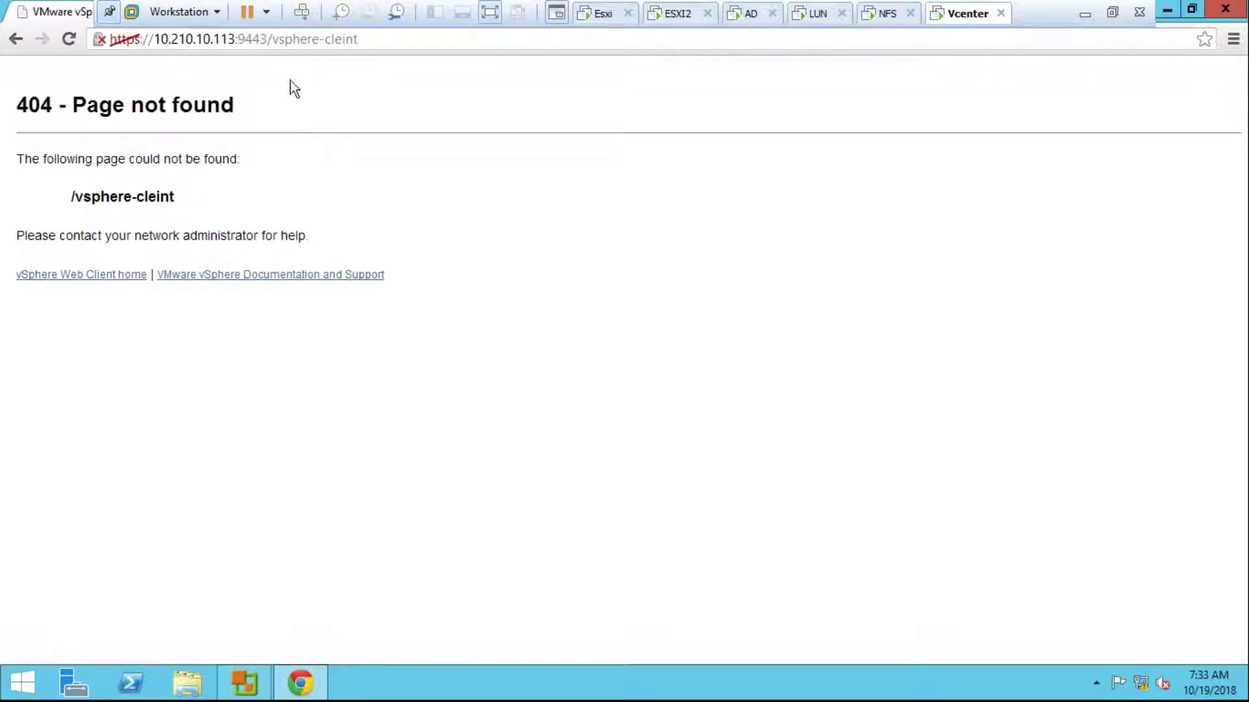
left_click(280, 41)
left_click_drag(272, 40, 384, 48)
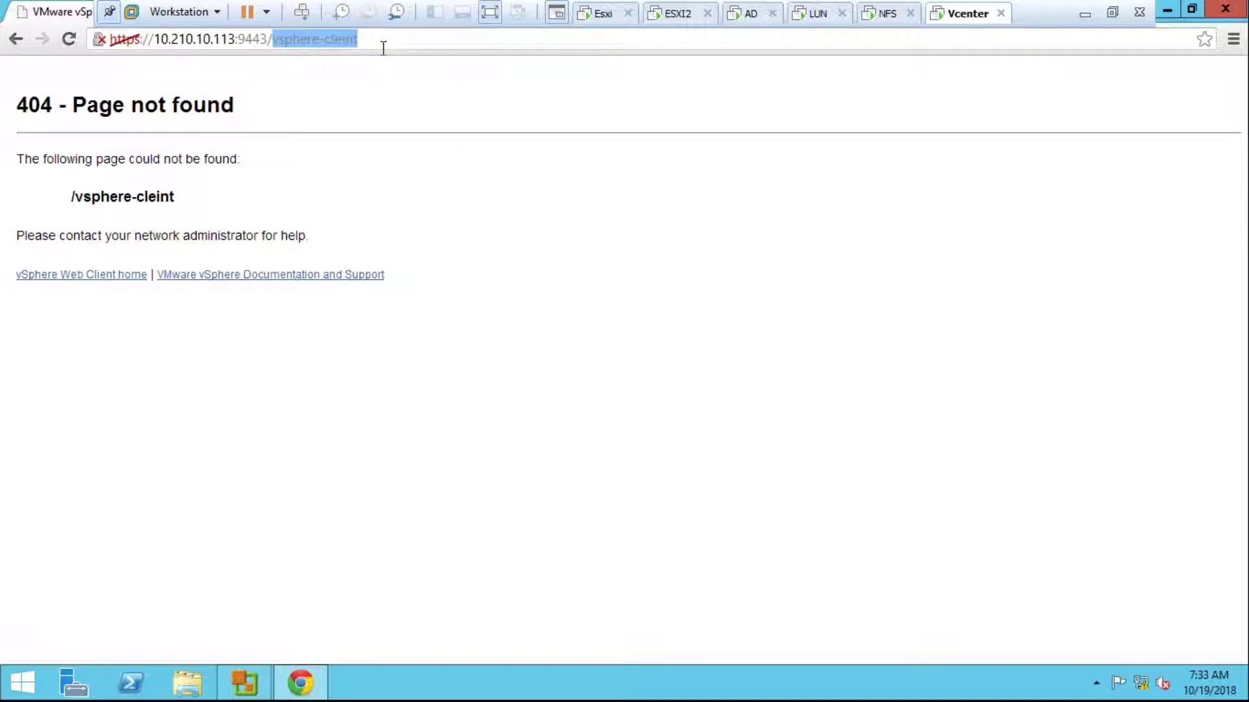
key("BackSpace")
key("Return")
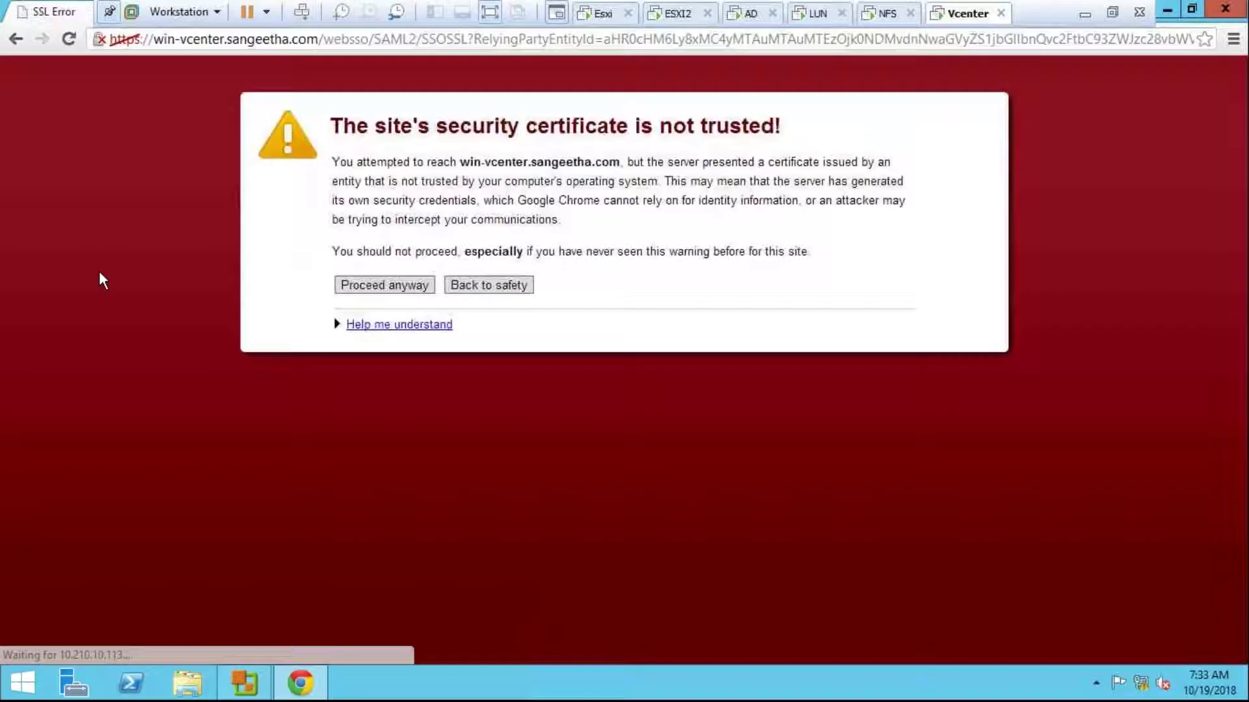
Step: Proceed past the certificate warning and submit the login with the vSphere administrator user name
left_click(382, 290)
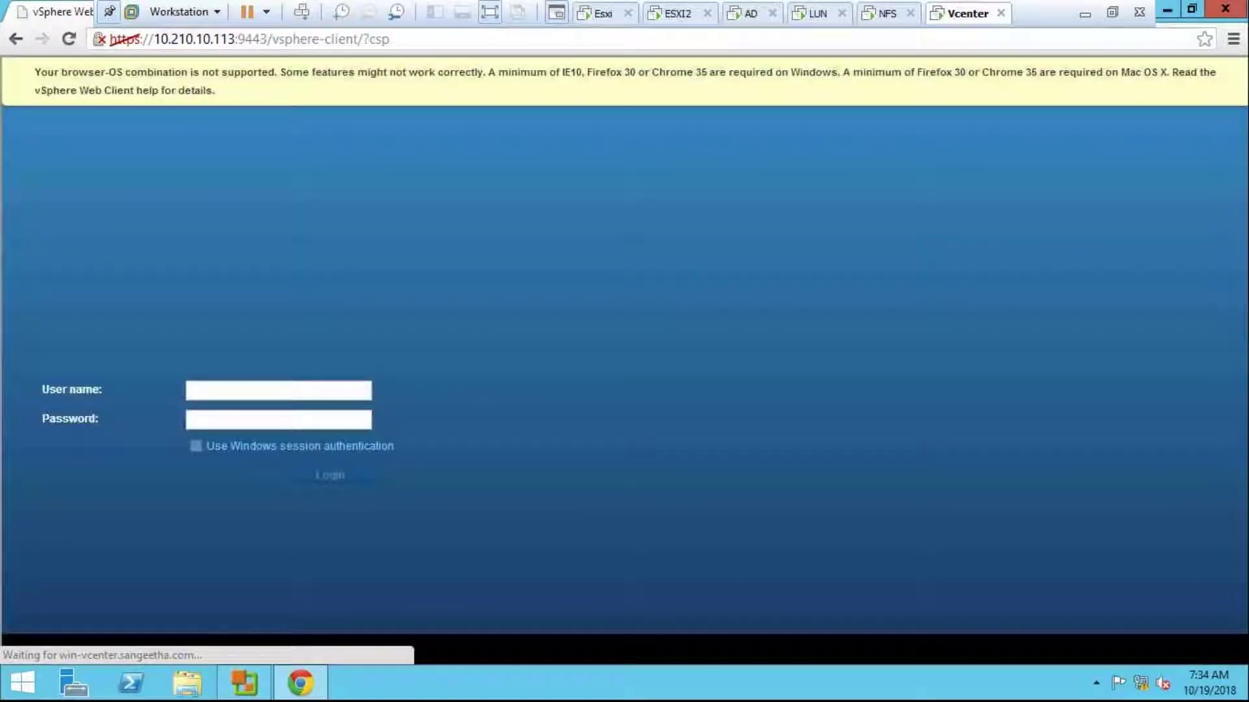
left_click(303, 386)
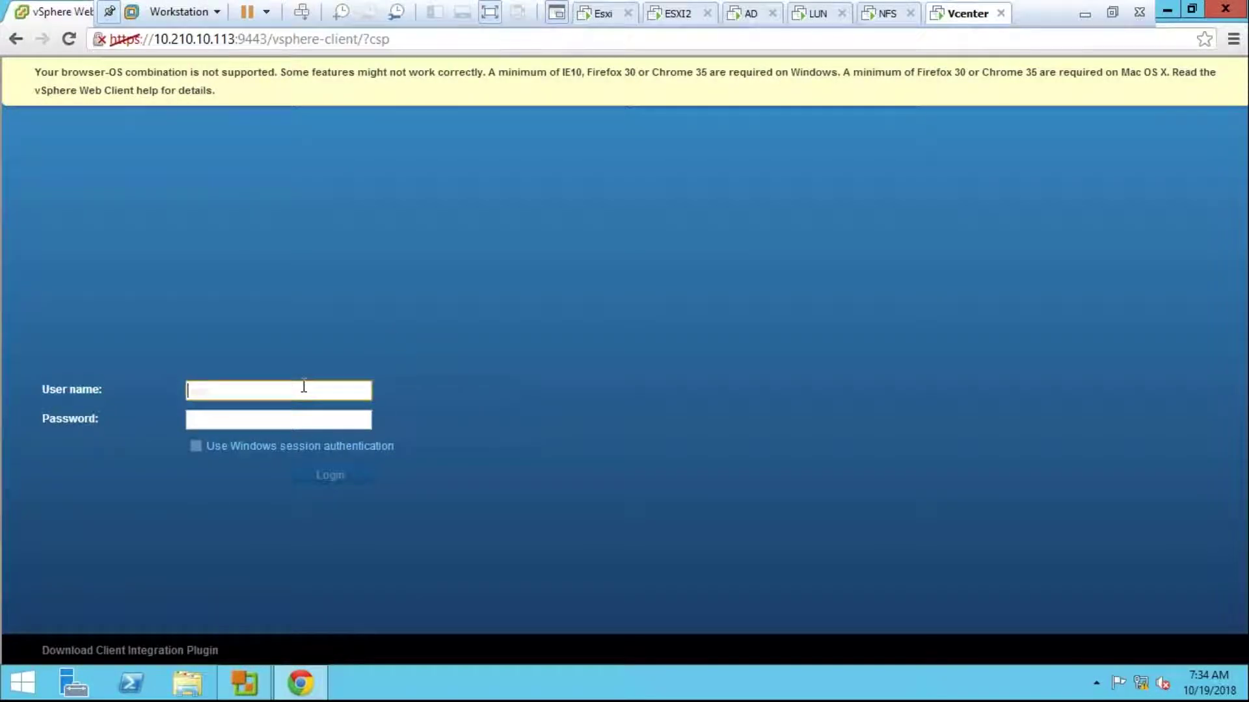
type("admin")
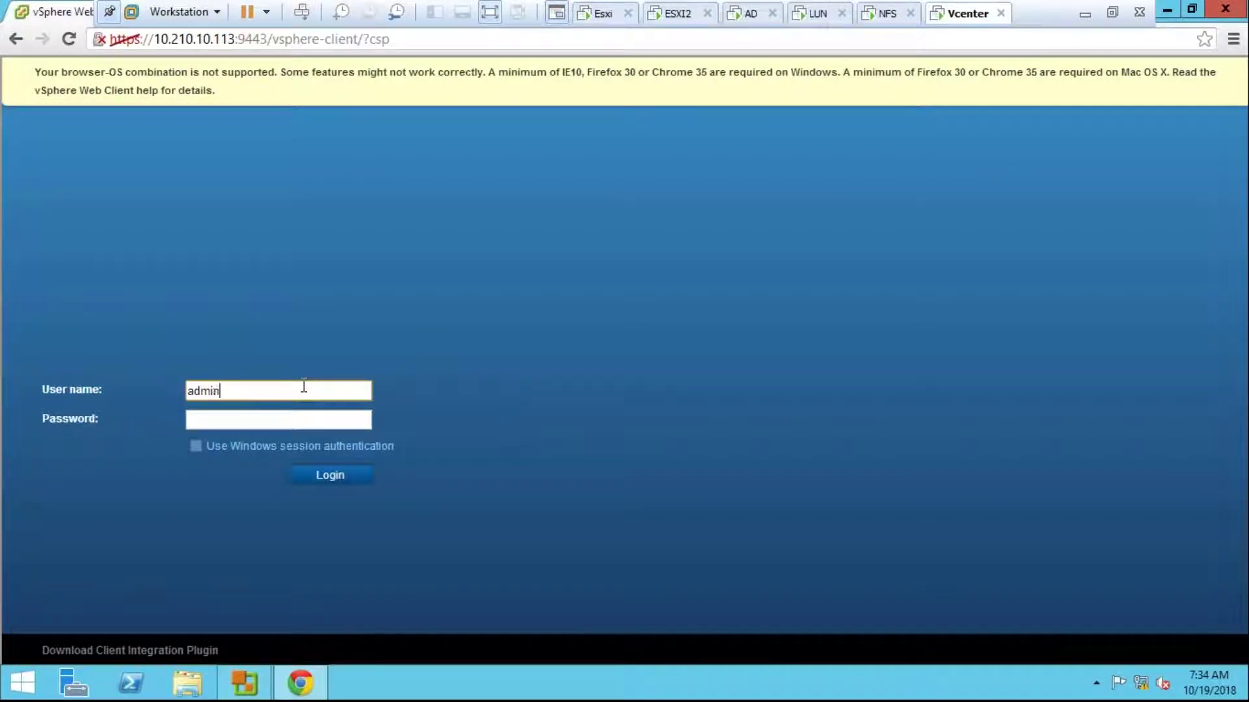
type("istrator@vsphere.local")
key("Tab")
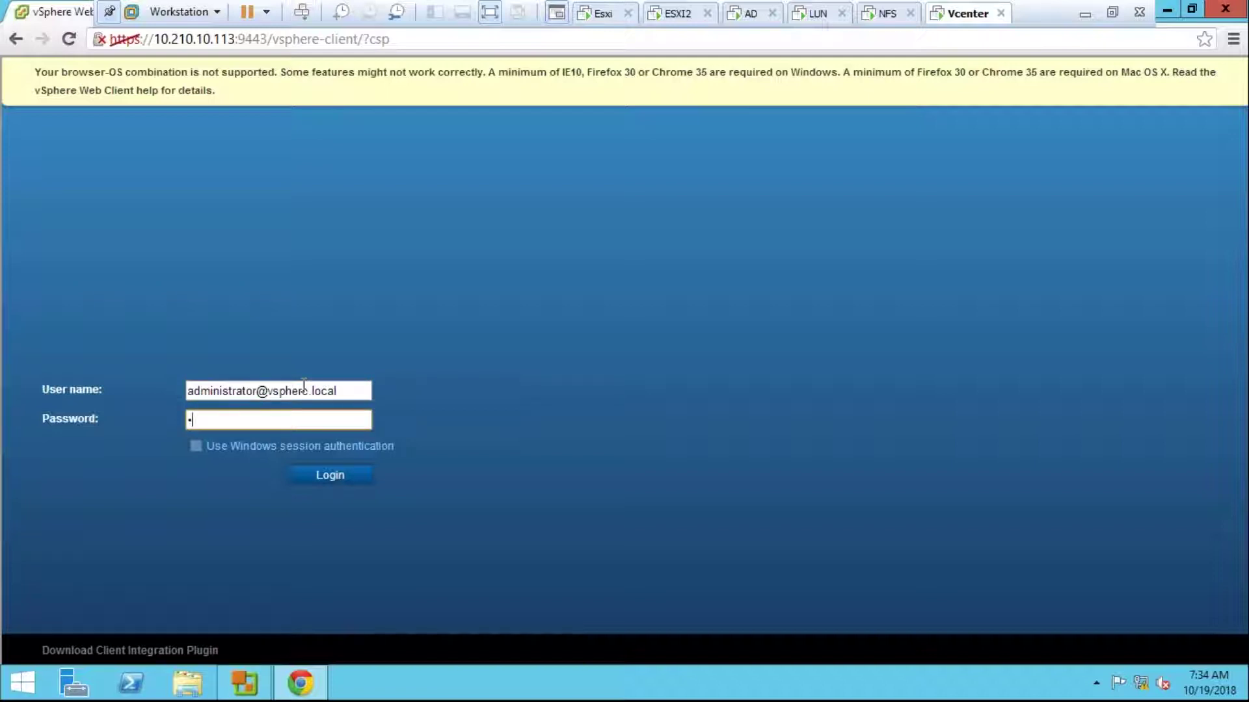
key("Return")
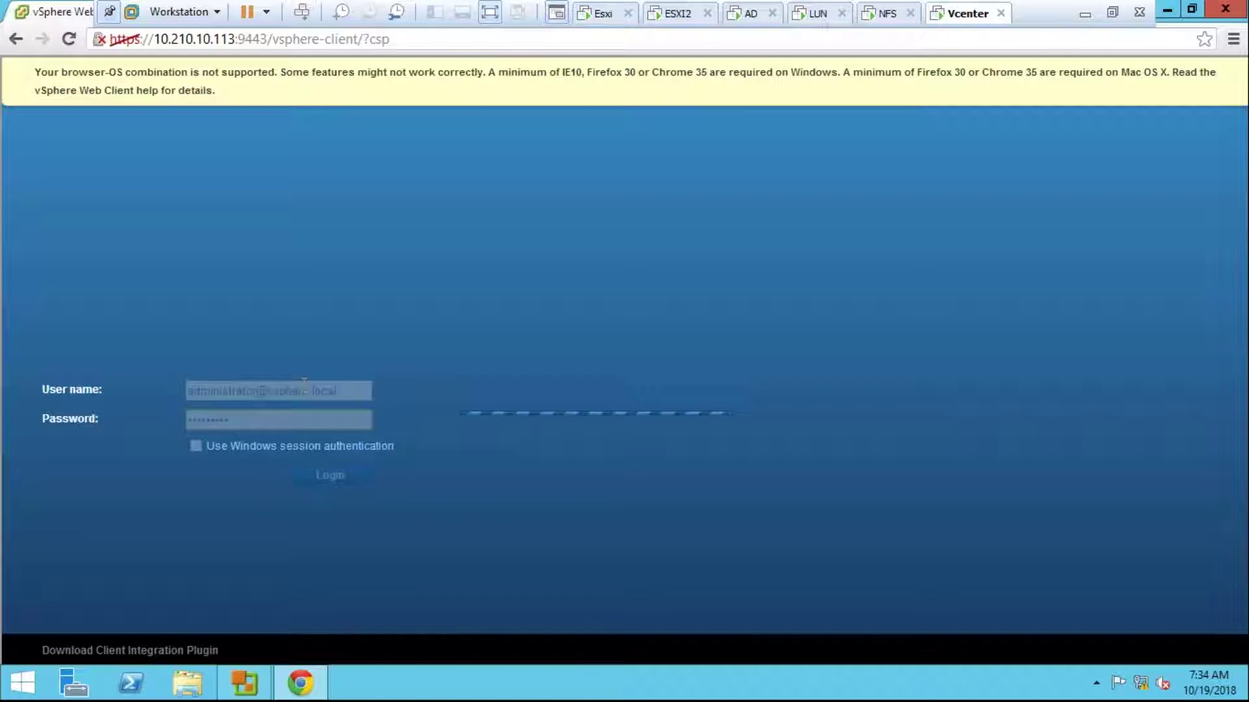
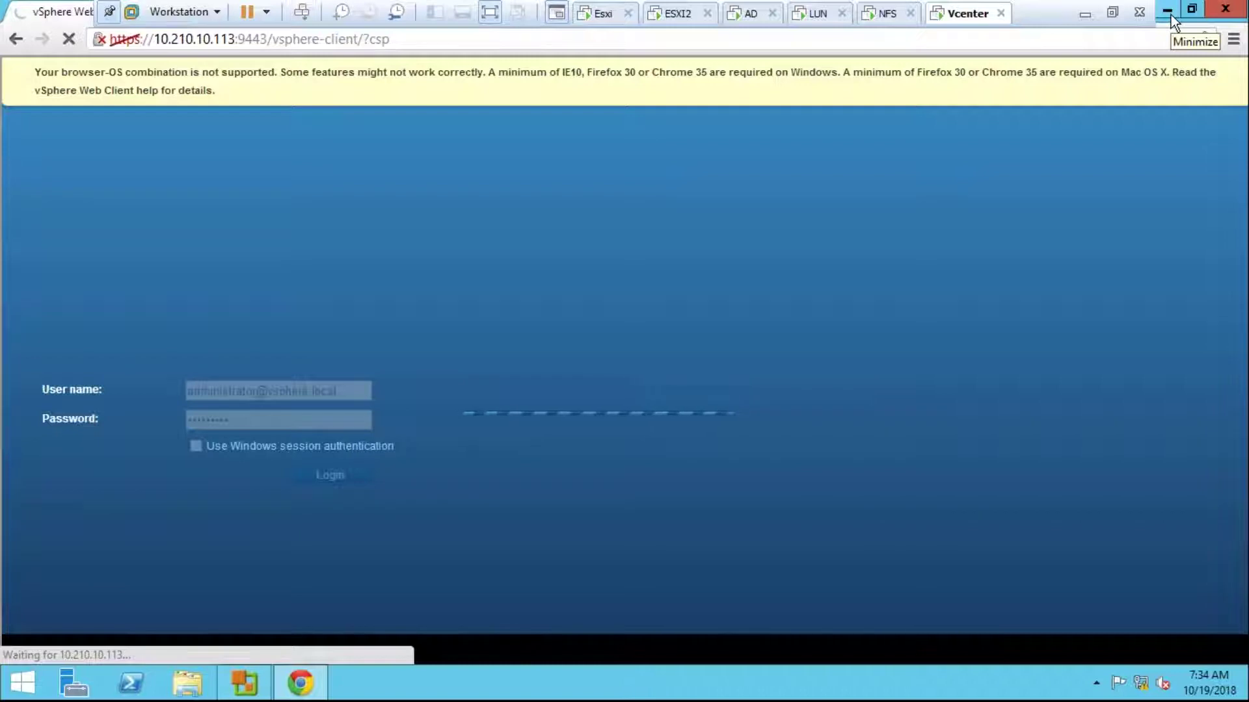
Step: Check the Ethernet0 connection details in Network and Sharing Center, close them, and minimize Chrome
right_click(1140, 675)
left_click(729, 339)
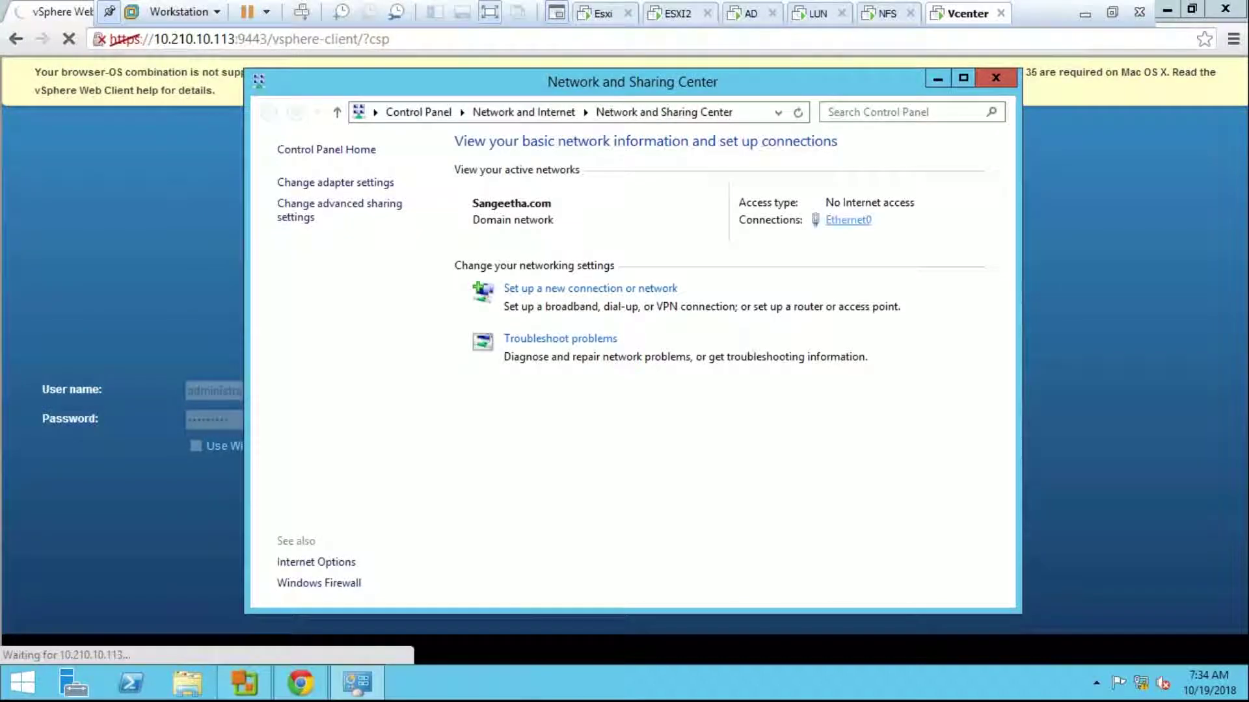
left_click(848, 220)
left_click(519, 328)
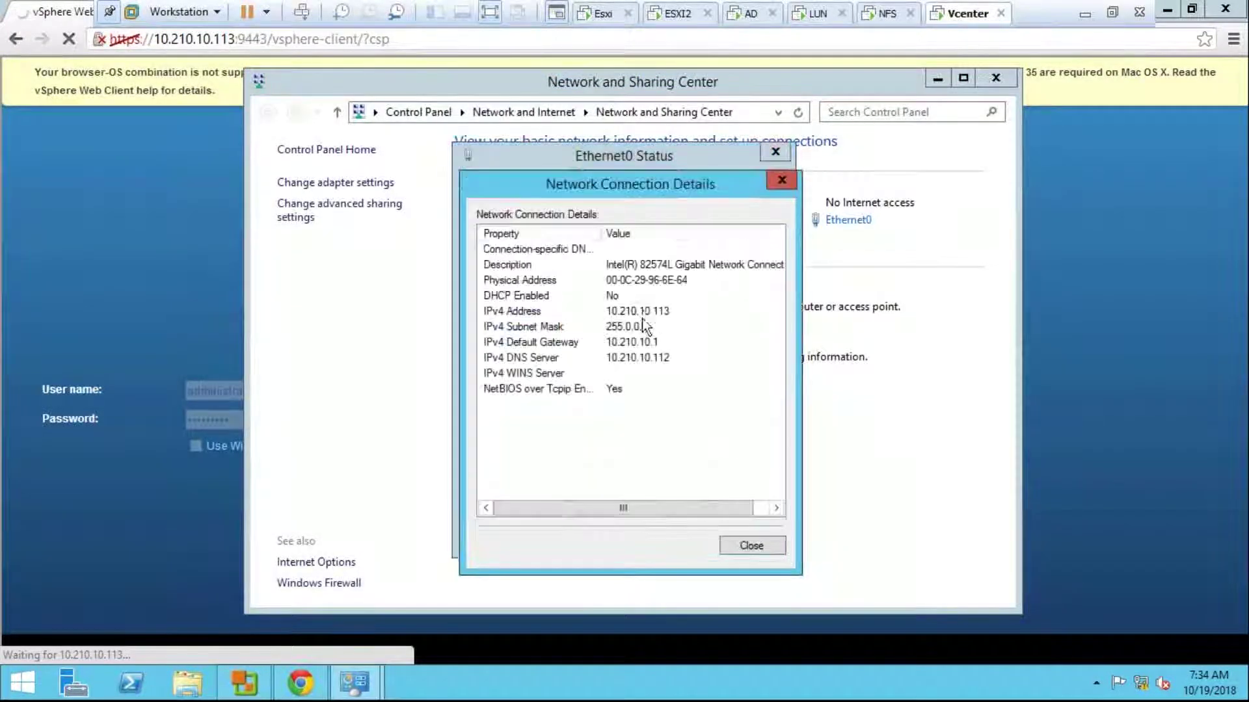
left_click(781, 180)
left_click(776, 152)
key("alt+F4")
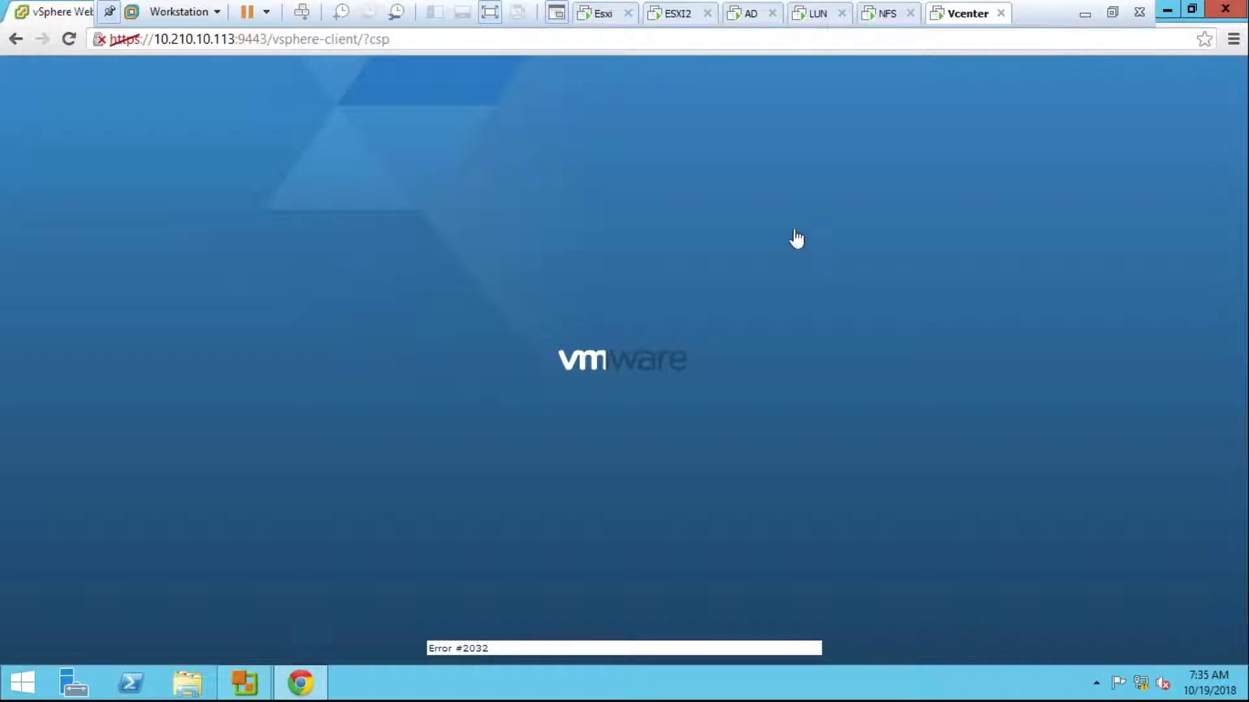
left_click(1165, 10)
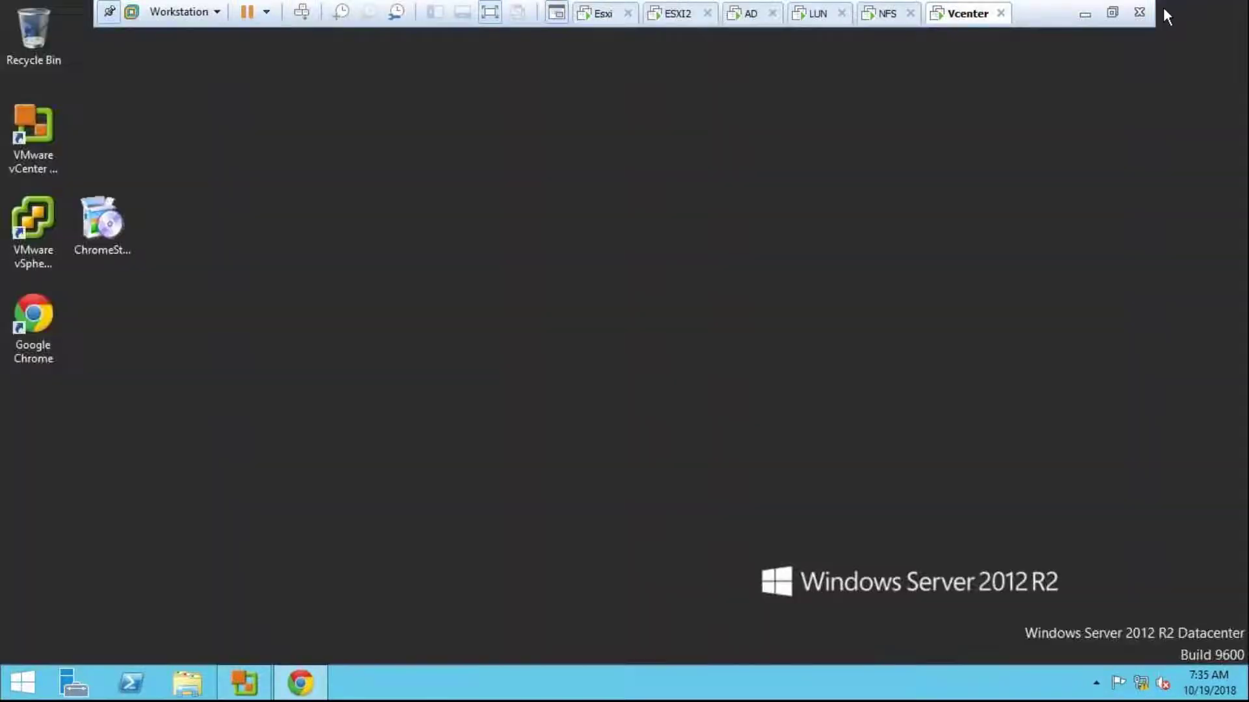
Step: Minimize the VMware view, restore Chrome, and switch to the password-reset image search
left_click(1082, 14)
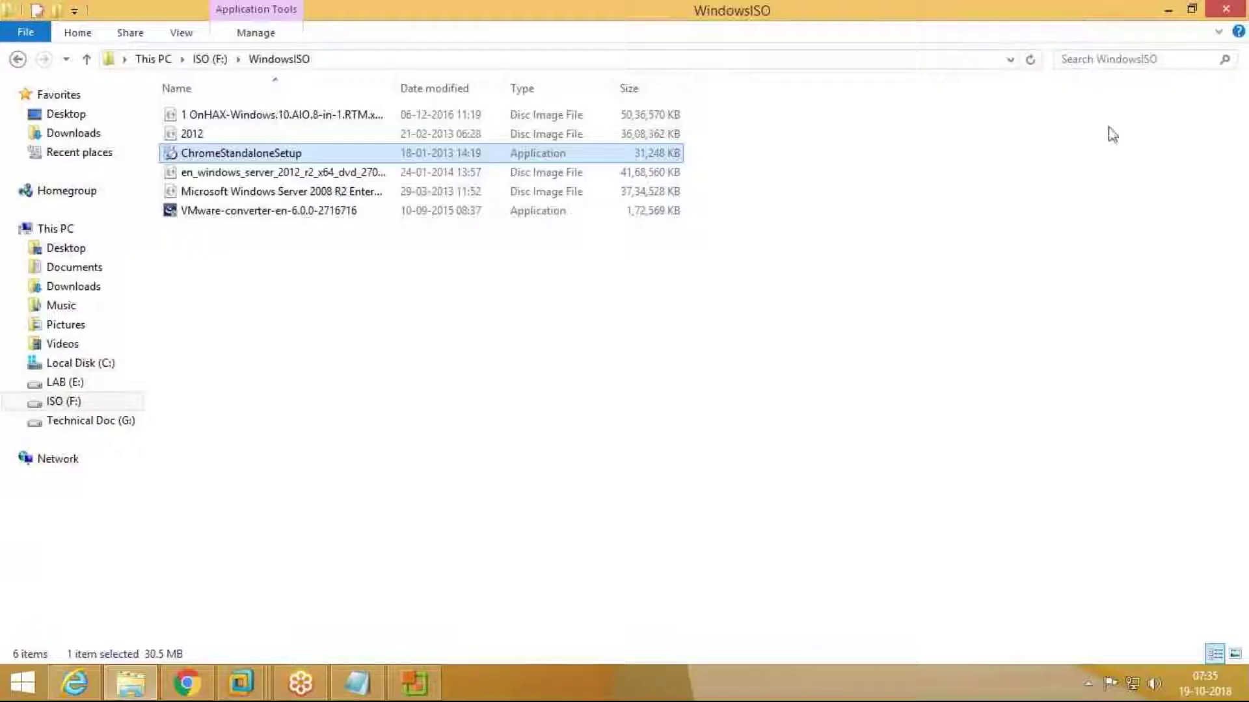
left_click(188, 684)
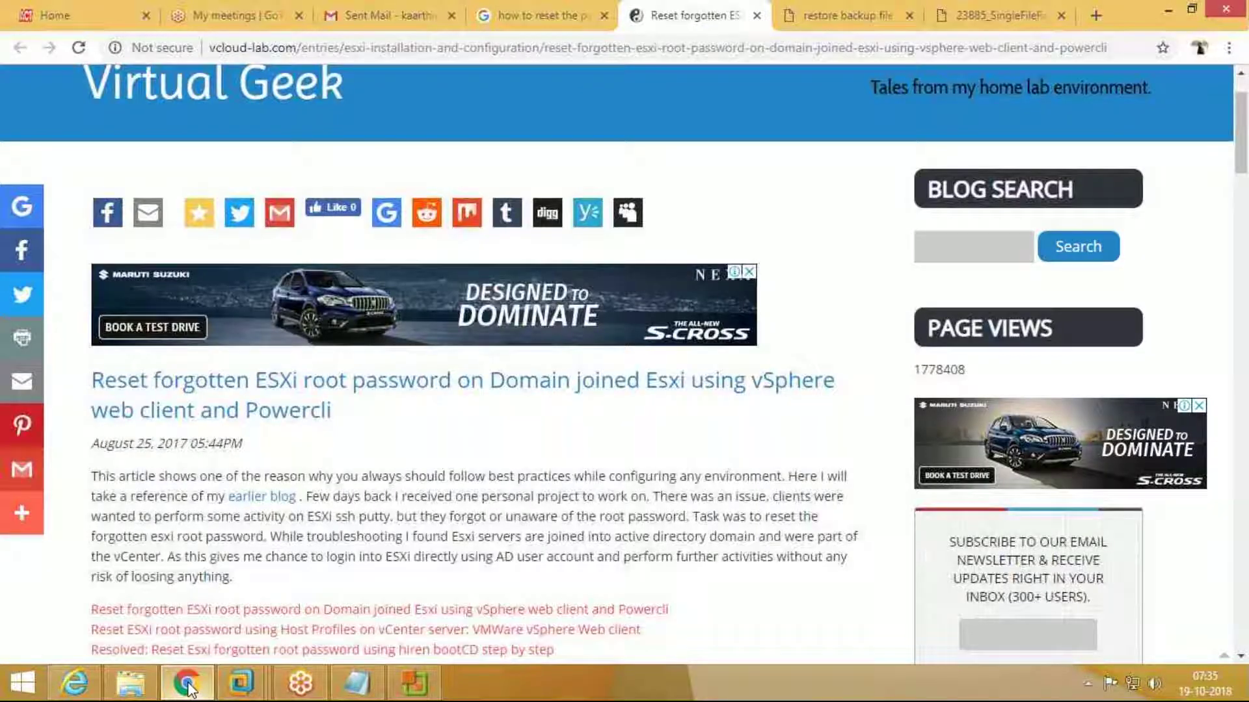
scroll(360, 77, "up", 2)
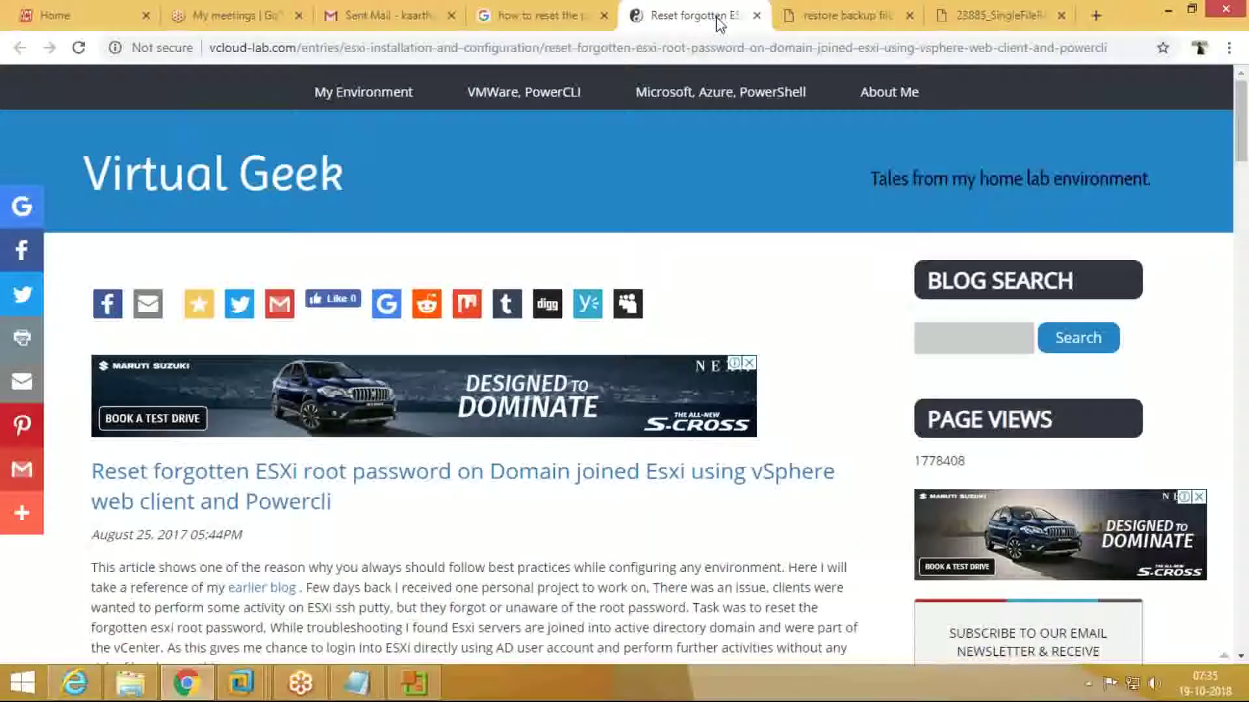
left_click(555, 20)
scroll(381, 636, "up", 3)
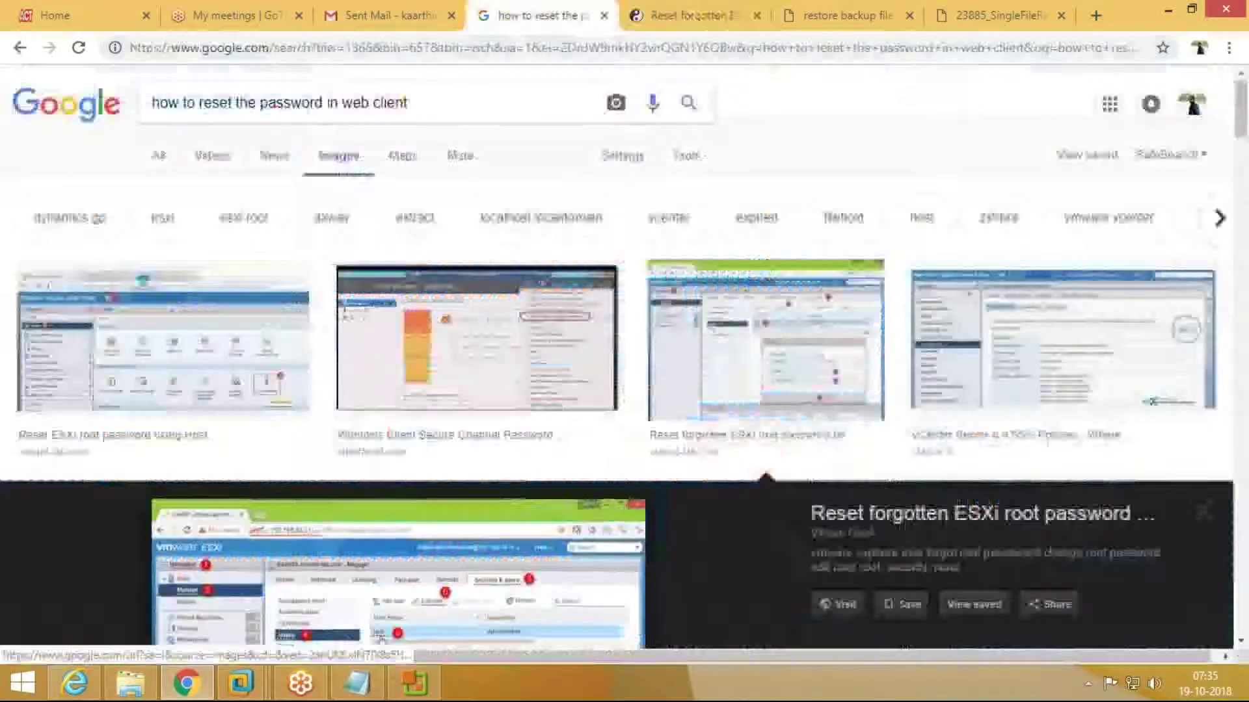
Step: Change the query from 'web client' to 'root' and preview the first image result
left_click_drag(409, 103, 343, 103)
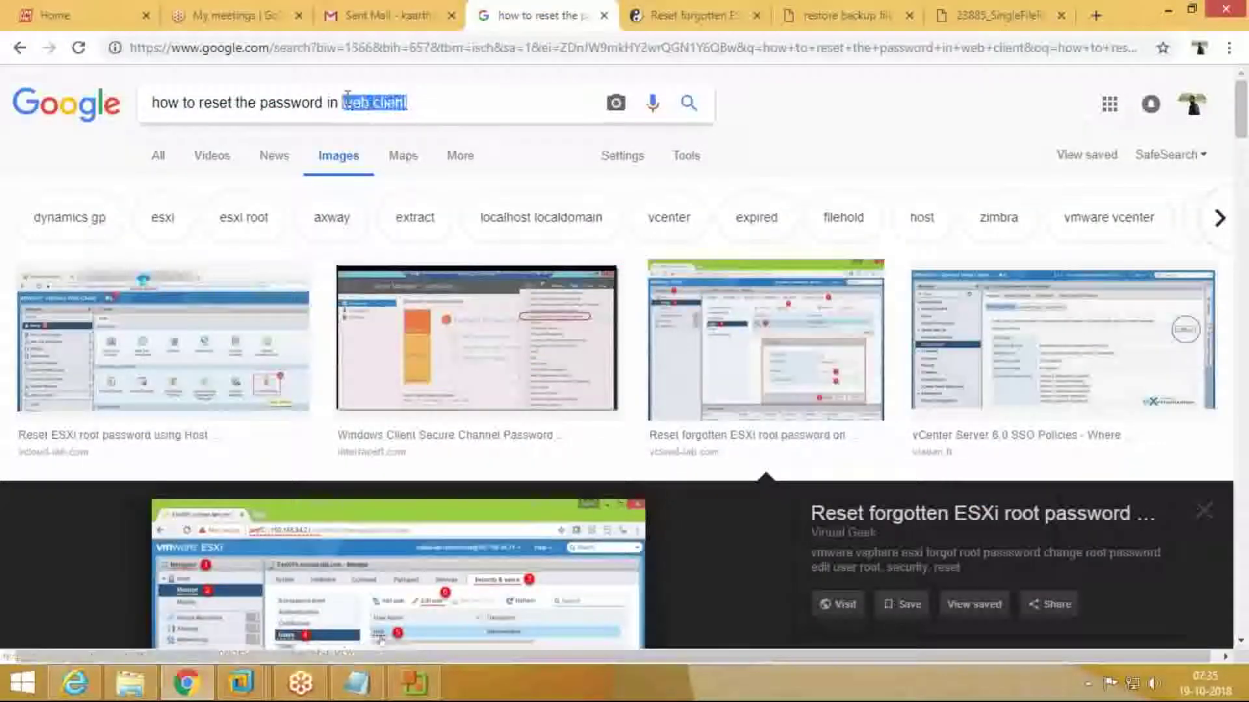
type("eoot")
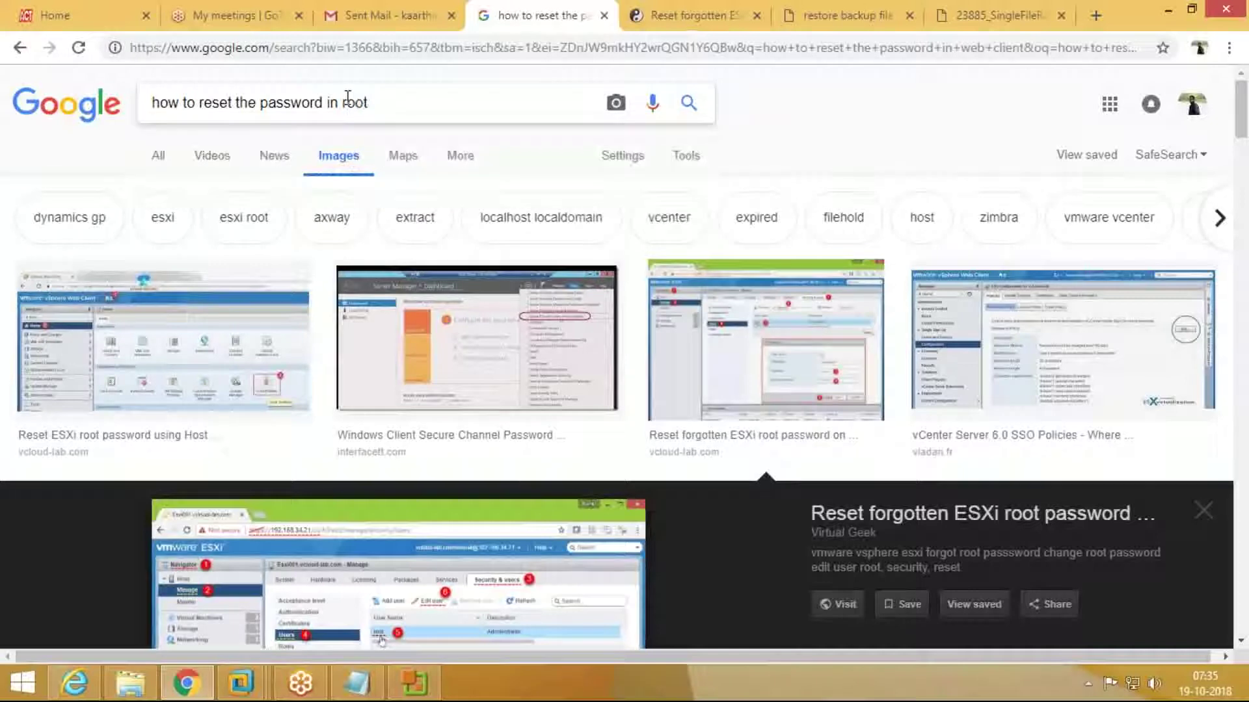
key("Return")
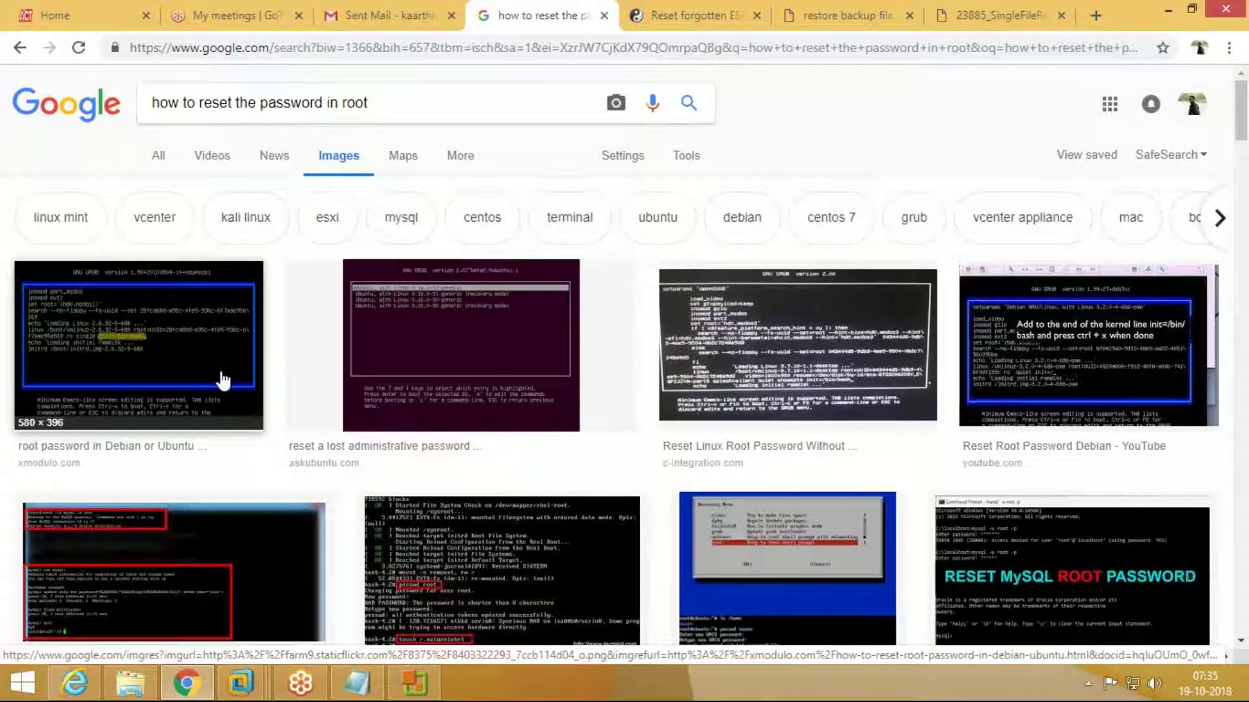
left_click(223, 381)
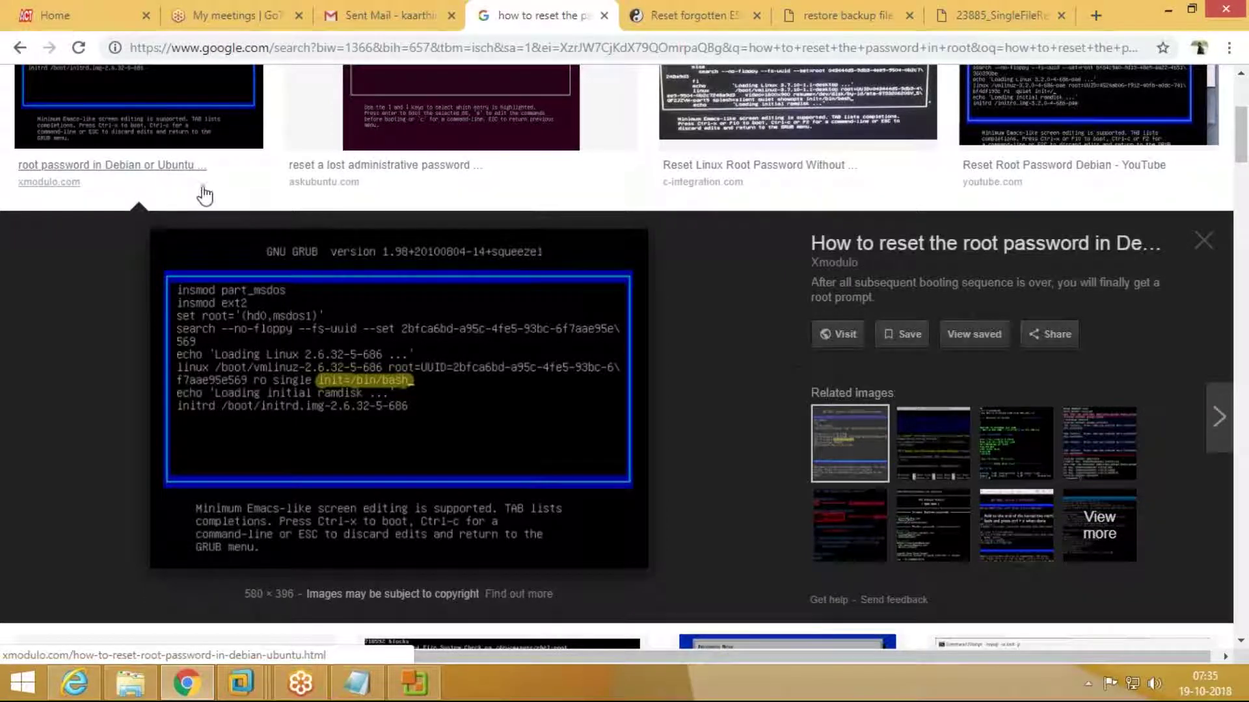
scroll(341, 182, "up", 4)
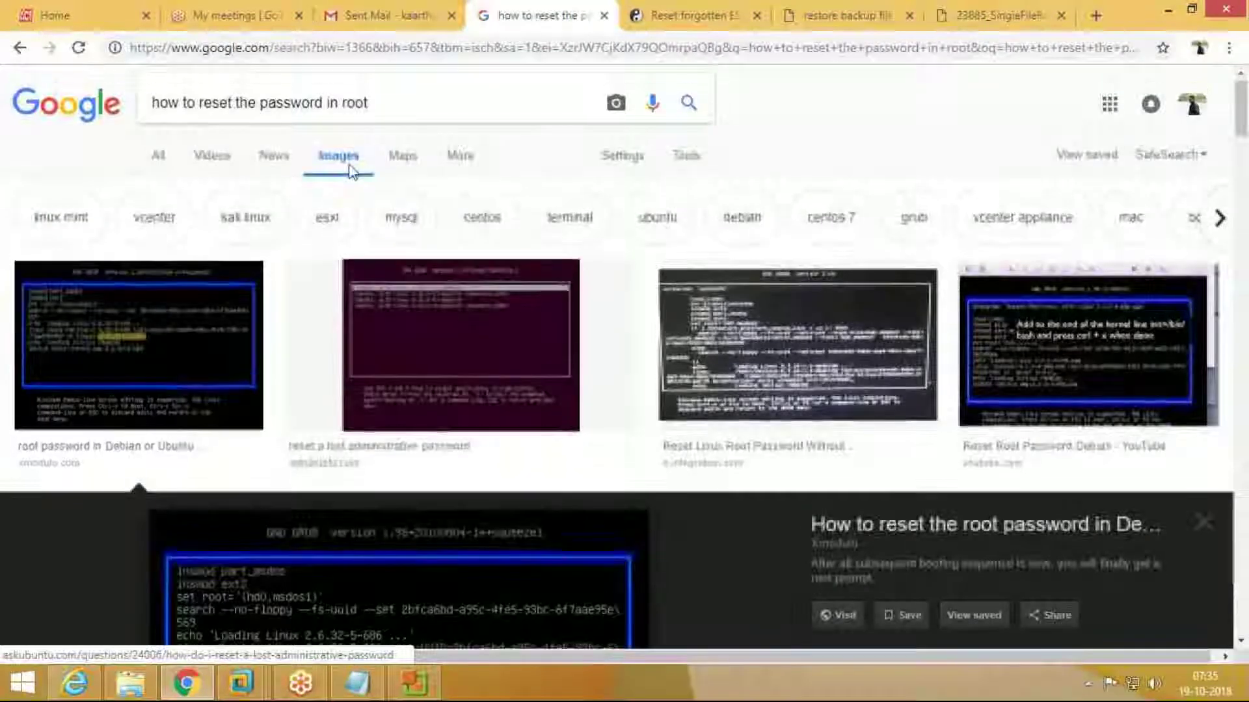
Step: From the all-results view, open the Opensource and LinuxConfig results in new tabs
left_click(158, 154)
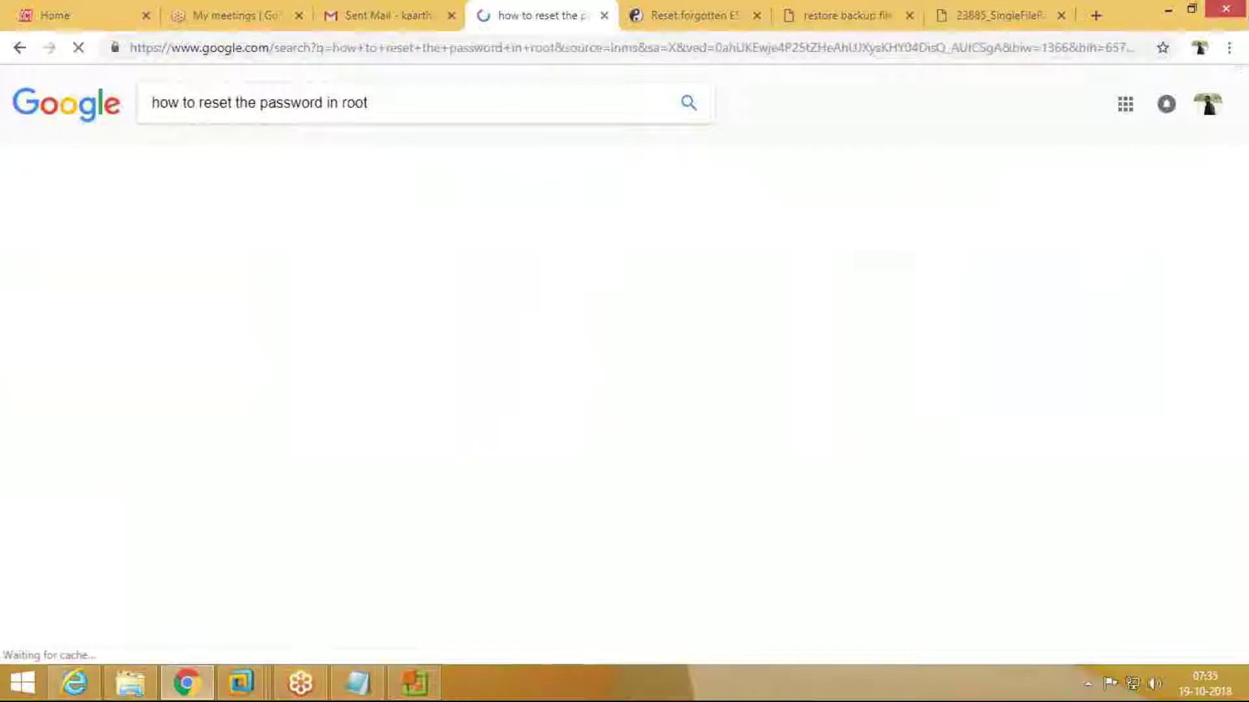
scroll(742, 390, "down", 5)
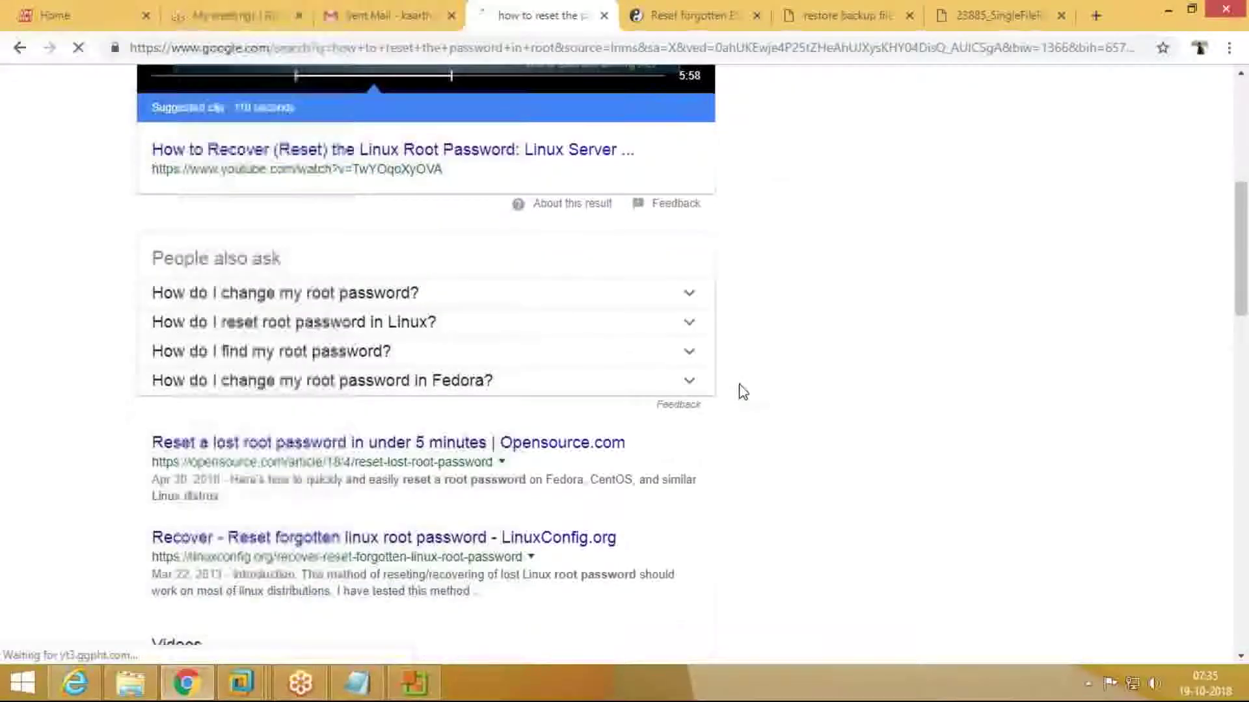
scroll(742, 391, "down", 4)
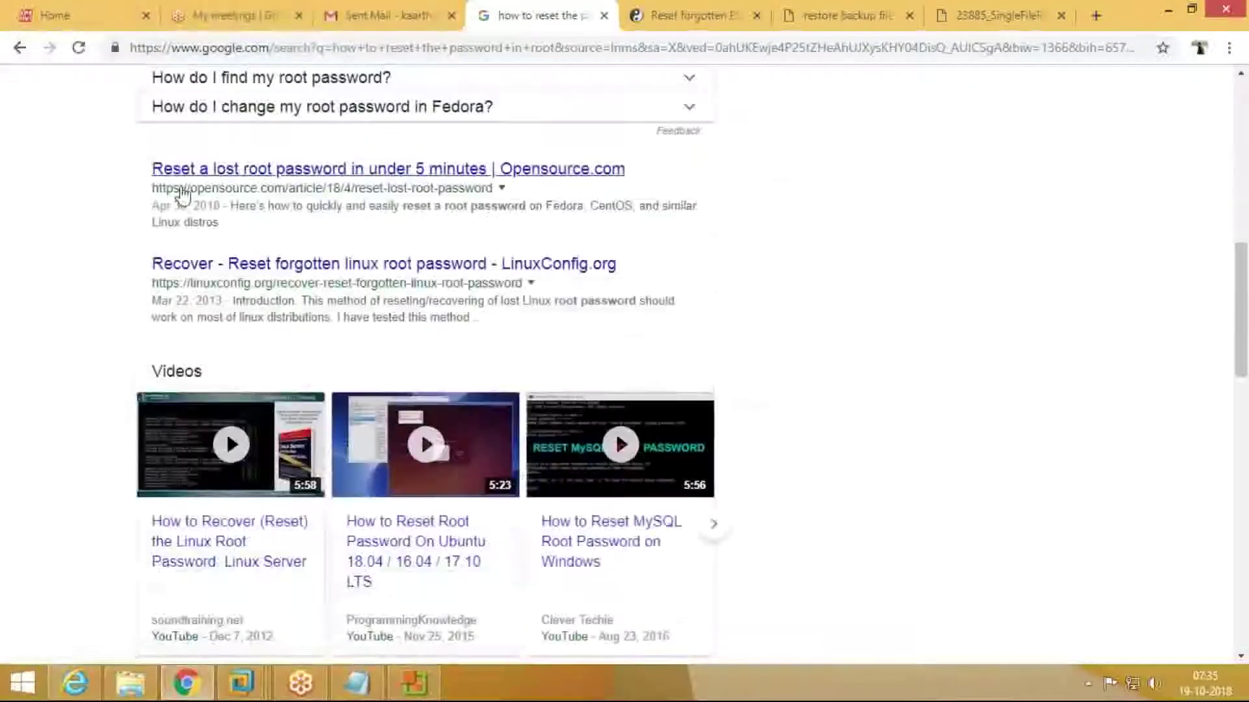
right_click(442, 170)
left_click(465, 186)
right_click(499, 267)
left_click(513, 278)
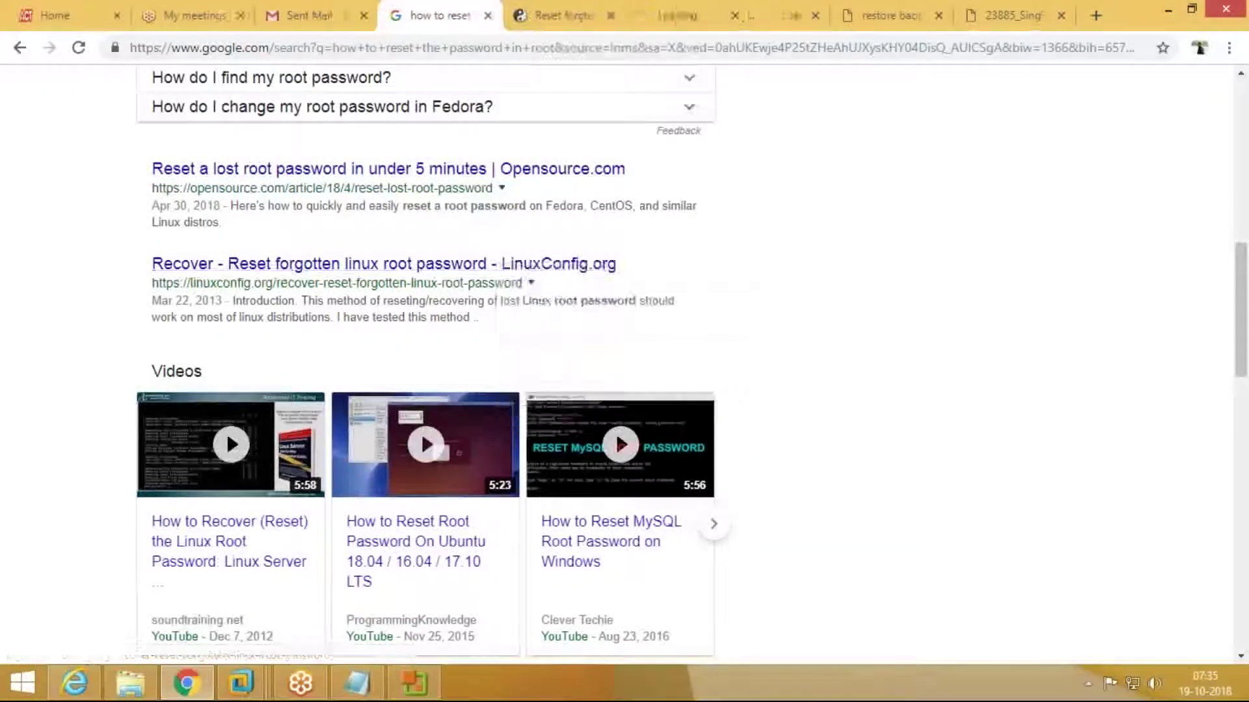
Step: Read through the Opensource lost root password article
left_click(651, 20)
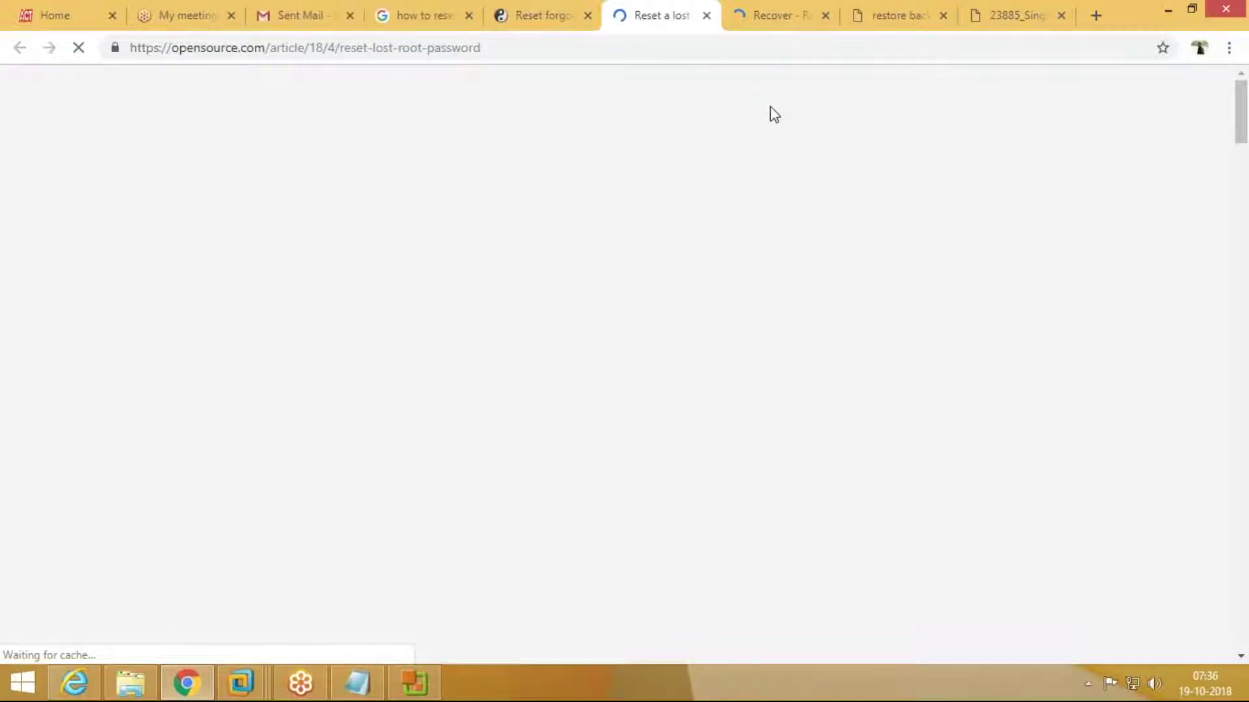
scroll(770, 107, "down", 8)
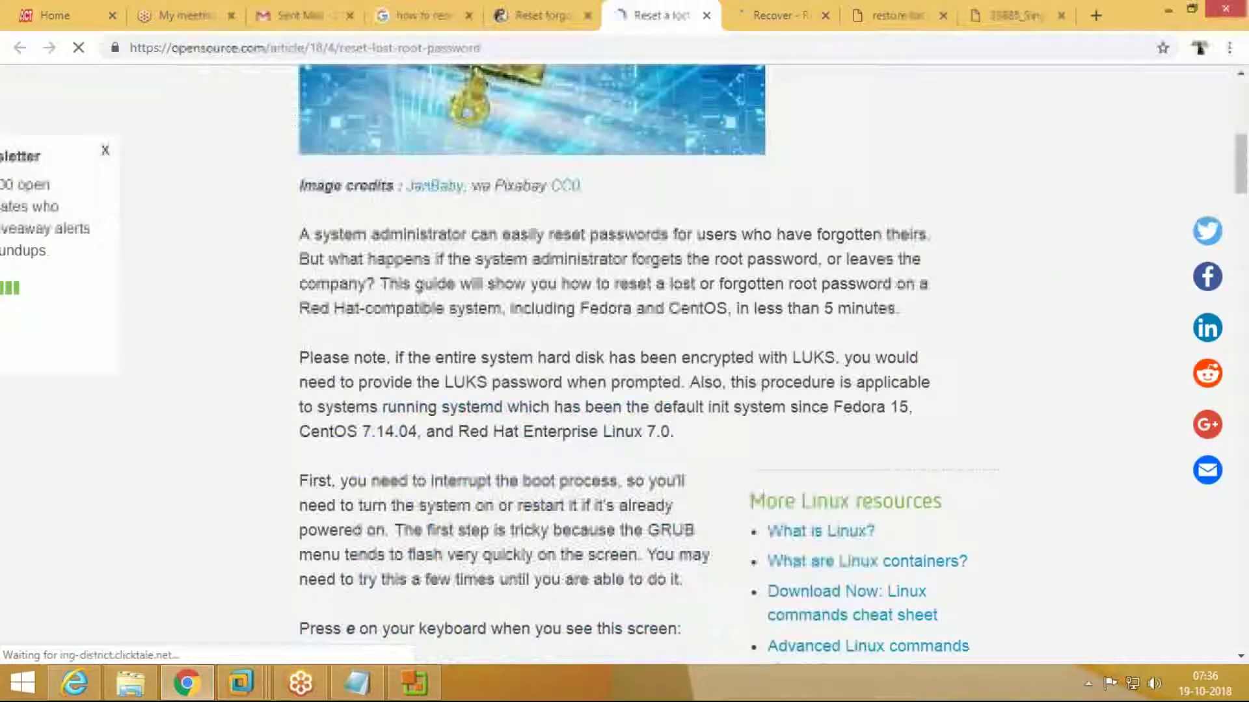
scroll(819, 351, "down", 5)
scroll(416, 374, "down", 3)
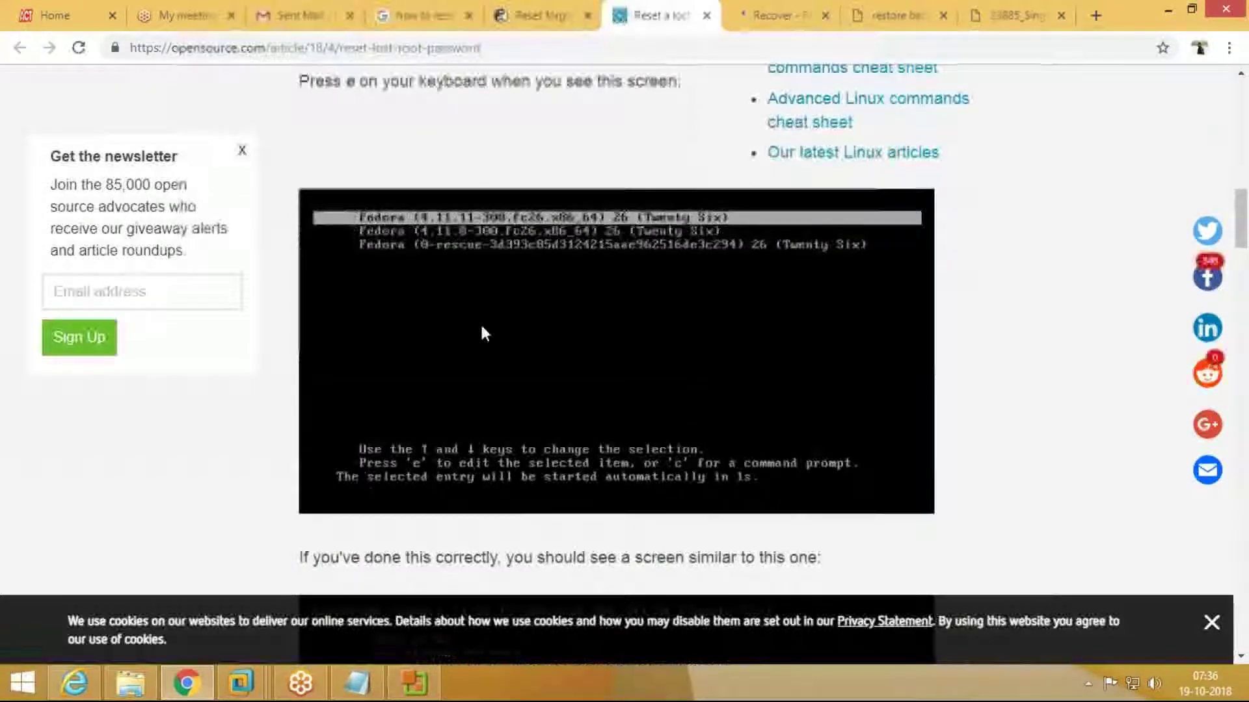
scroll(482, 326, "up", 1)
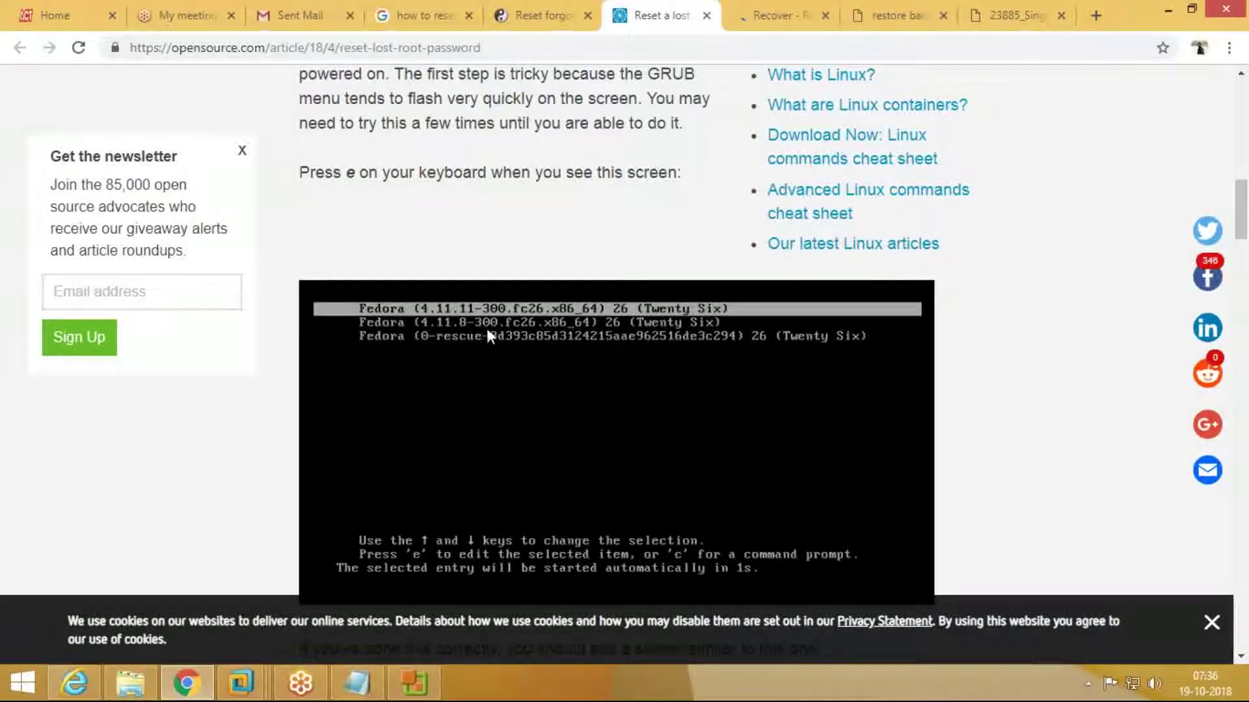
scroll(488, 333, "down", 8)
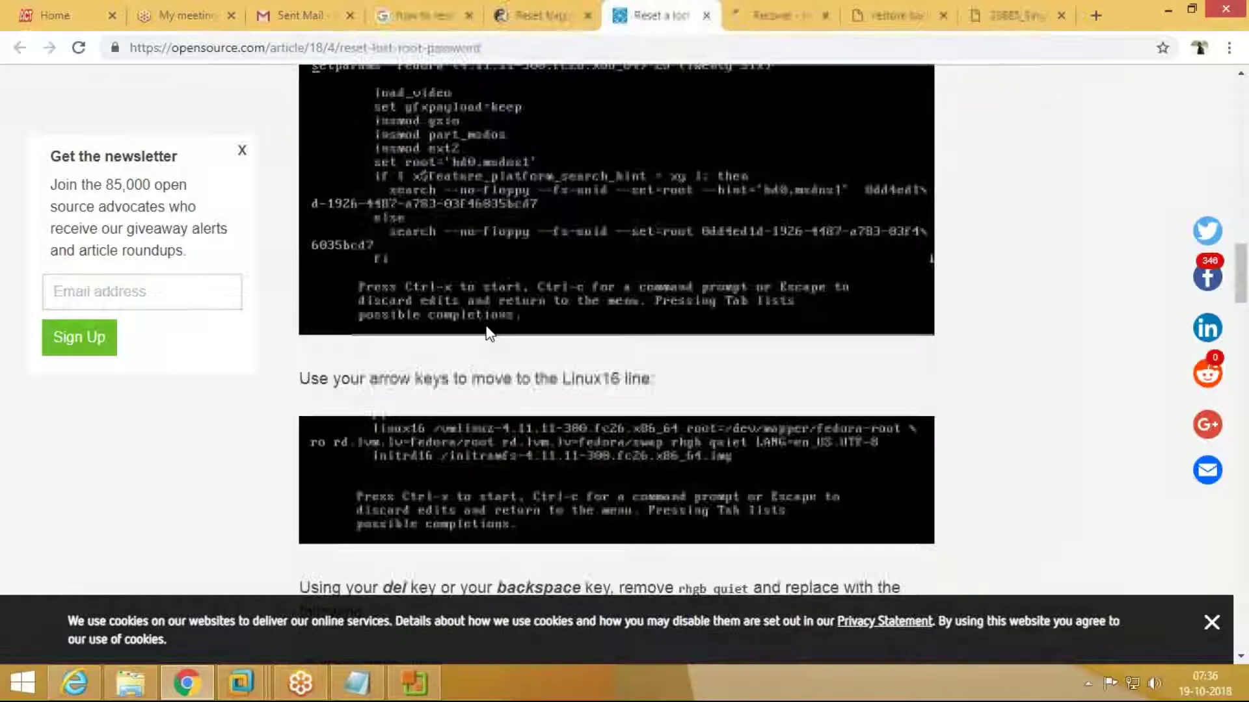
scroll(487, 328, "down", 5)
scroll(489, 329, "down", 6)
scroll(489, 328, "down", 8)
Step: Read the LinuxConfig guide past the remount and passwd steps to the Reboot section
left_click(771, 15)
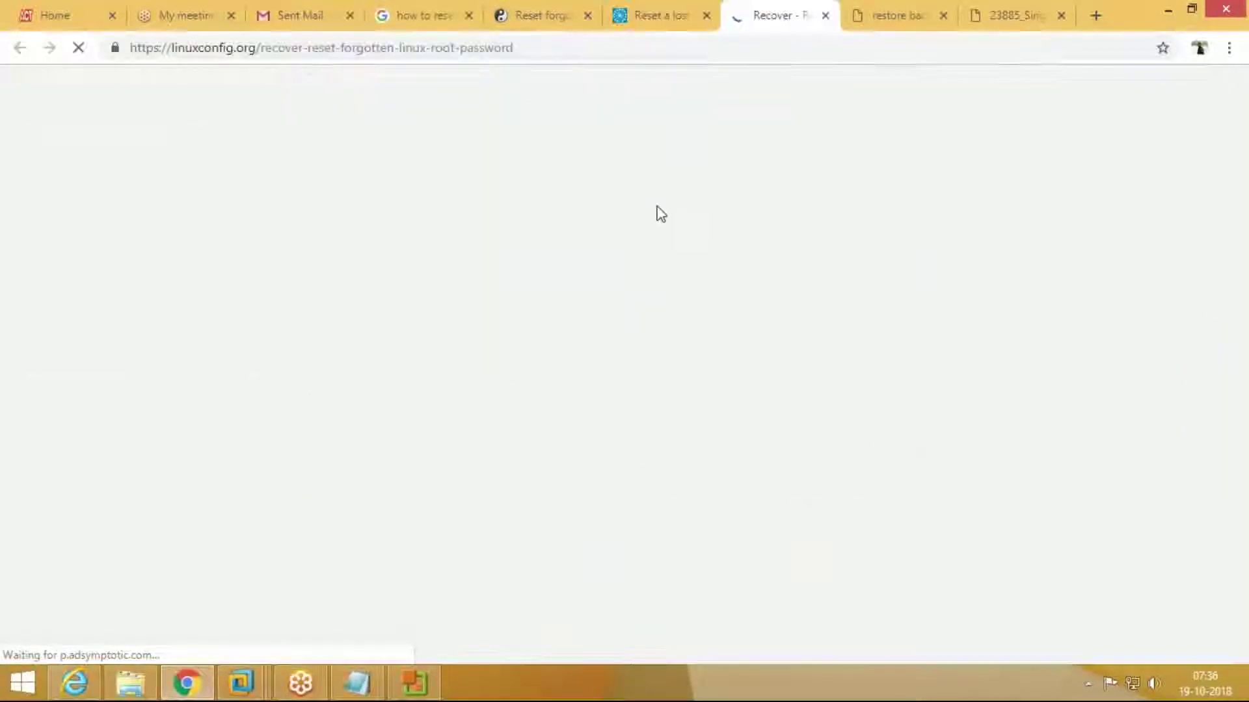
scroll(588, 334, "down", 10)
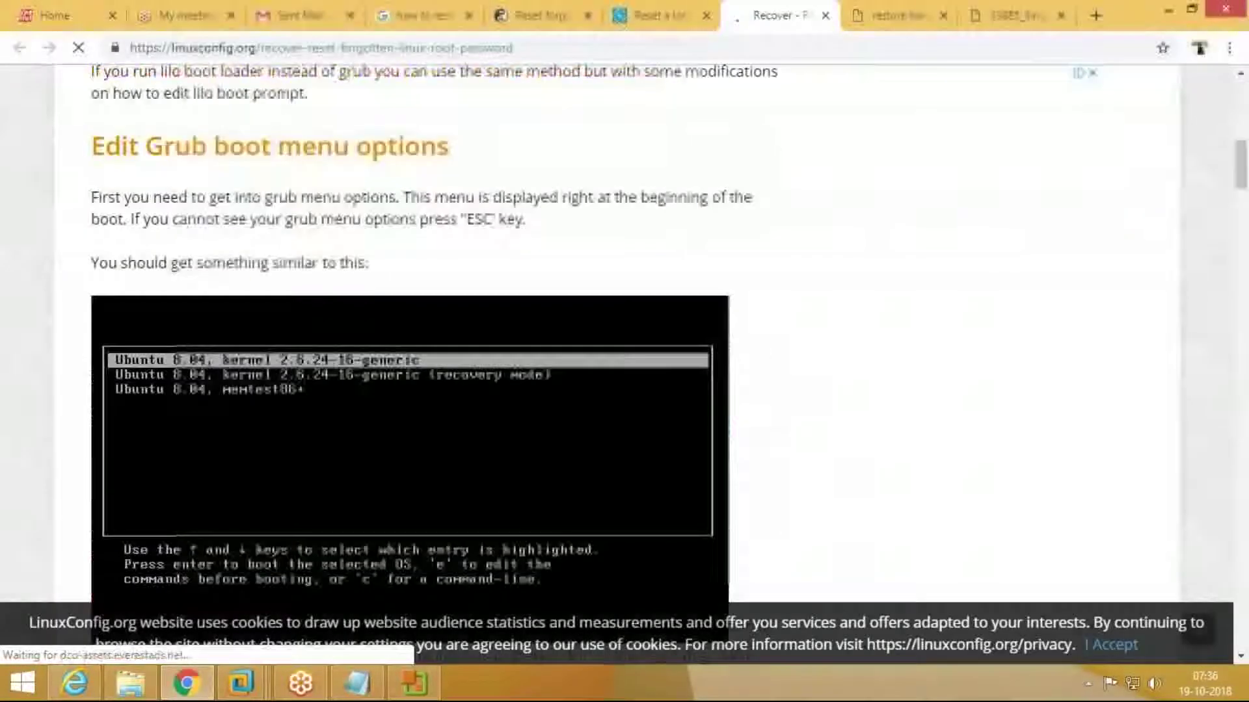
scroll(586, 338, "down", 1)
scroll(586, 338, "up", 3)
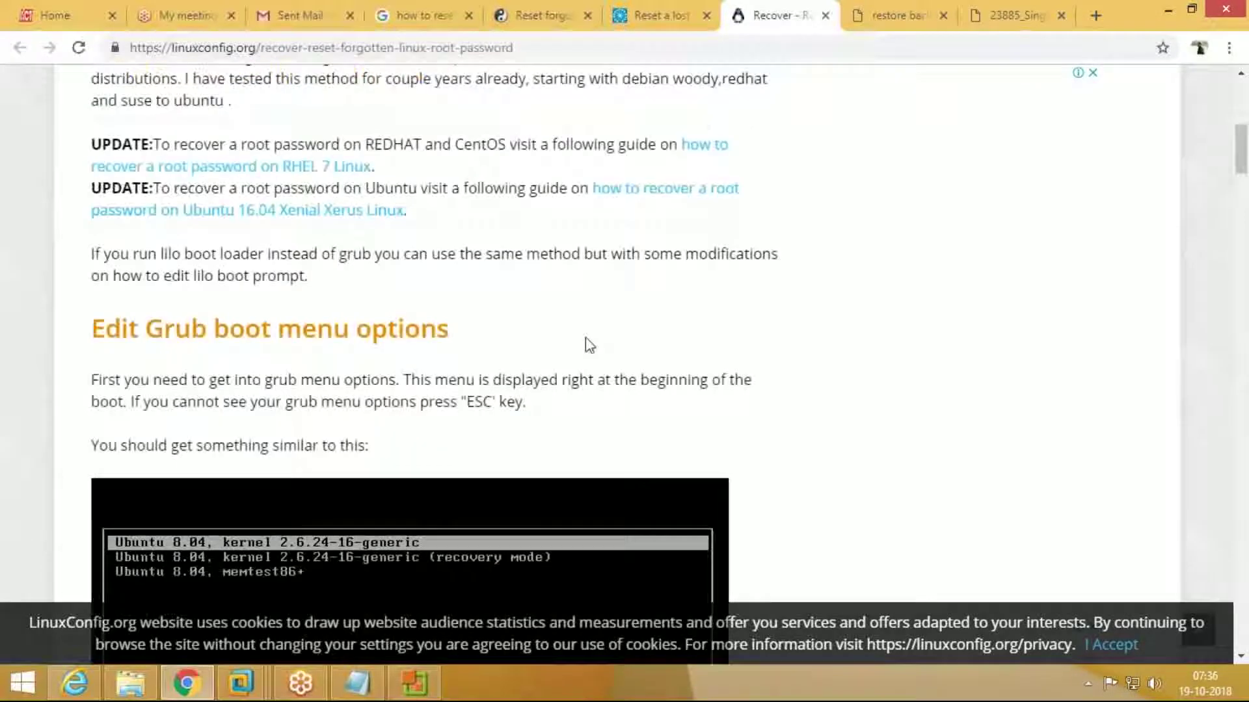
left_click_drag(162, 329, 441, 327)
left_click(280, 408)
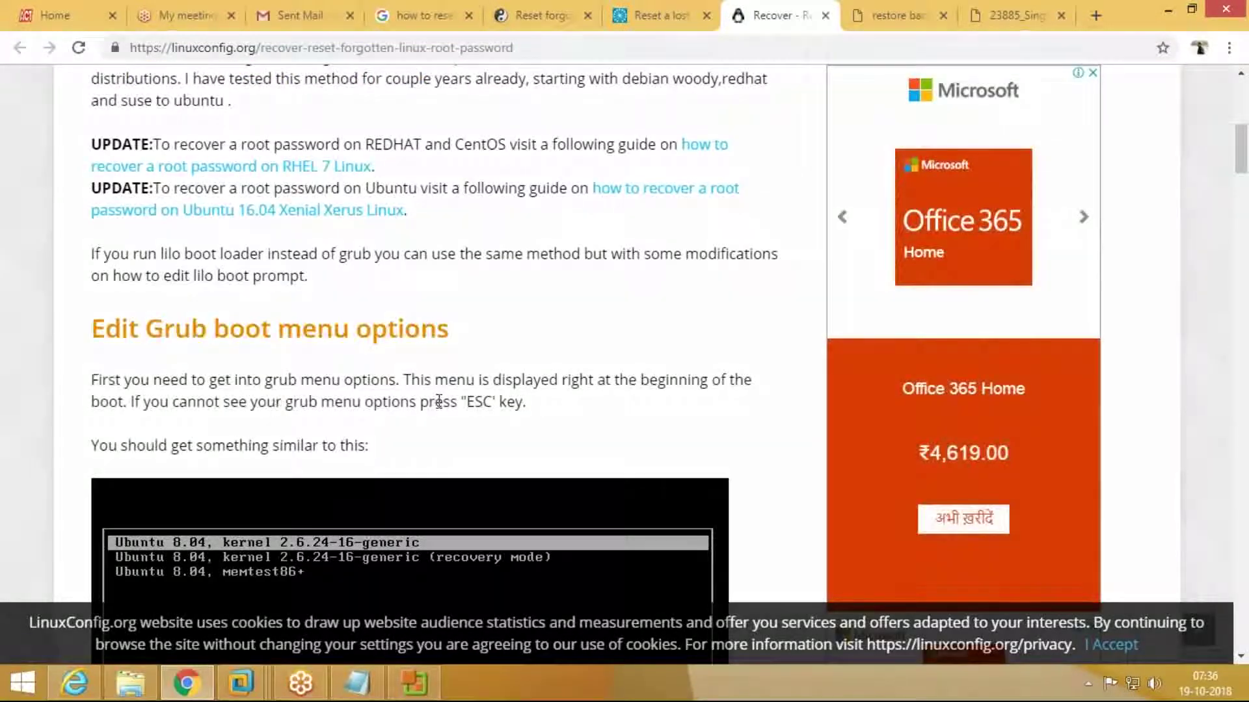
scroll(441, 402, "down", 10)
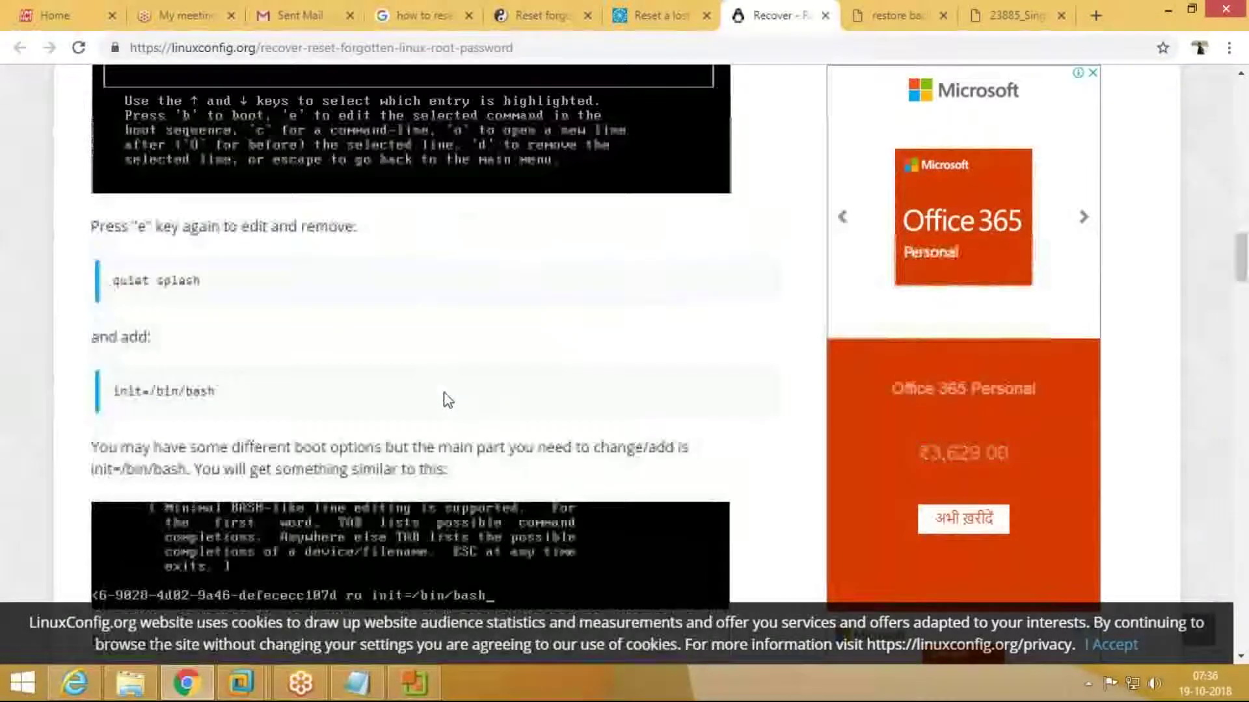
scroll(448, 399, "down", 6)
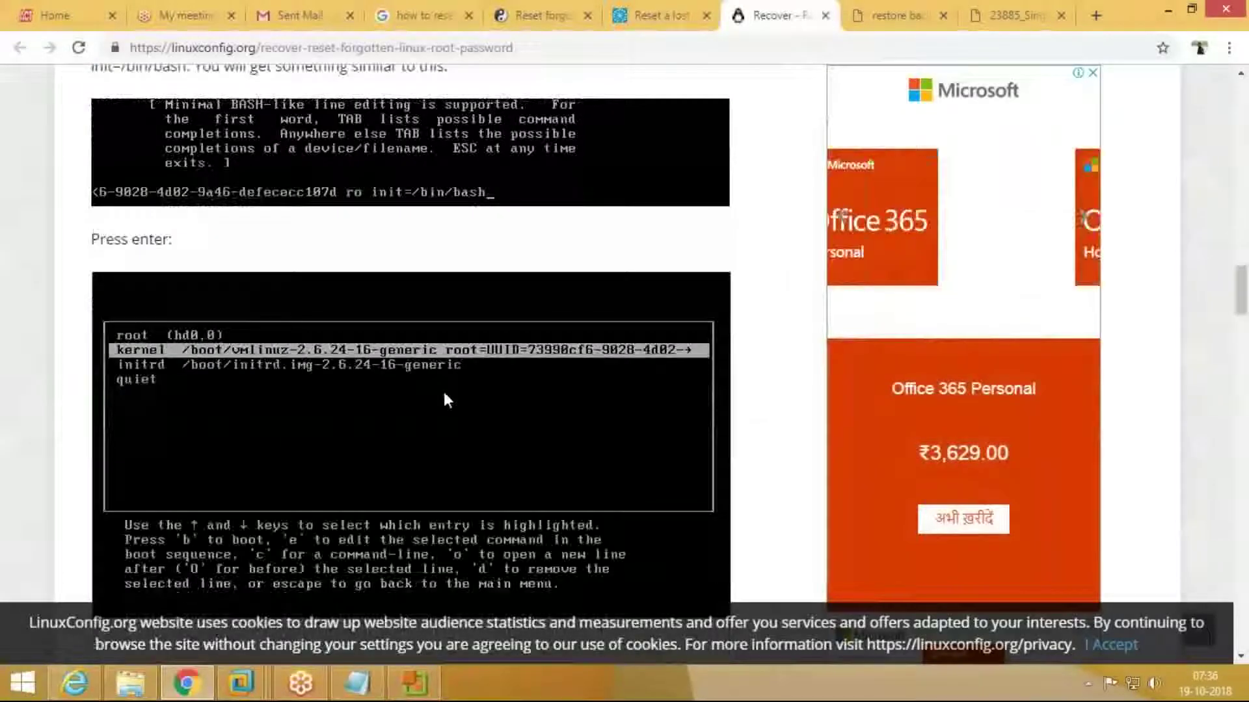
scroll(444, 391, "down", 5)
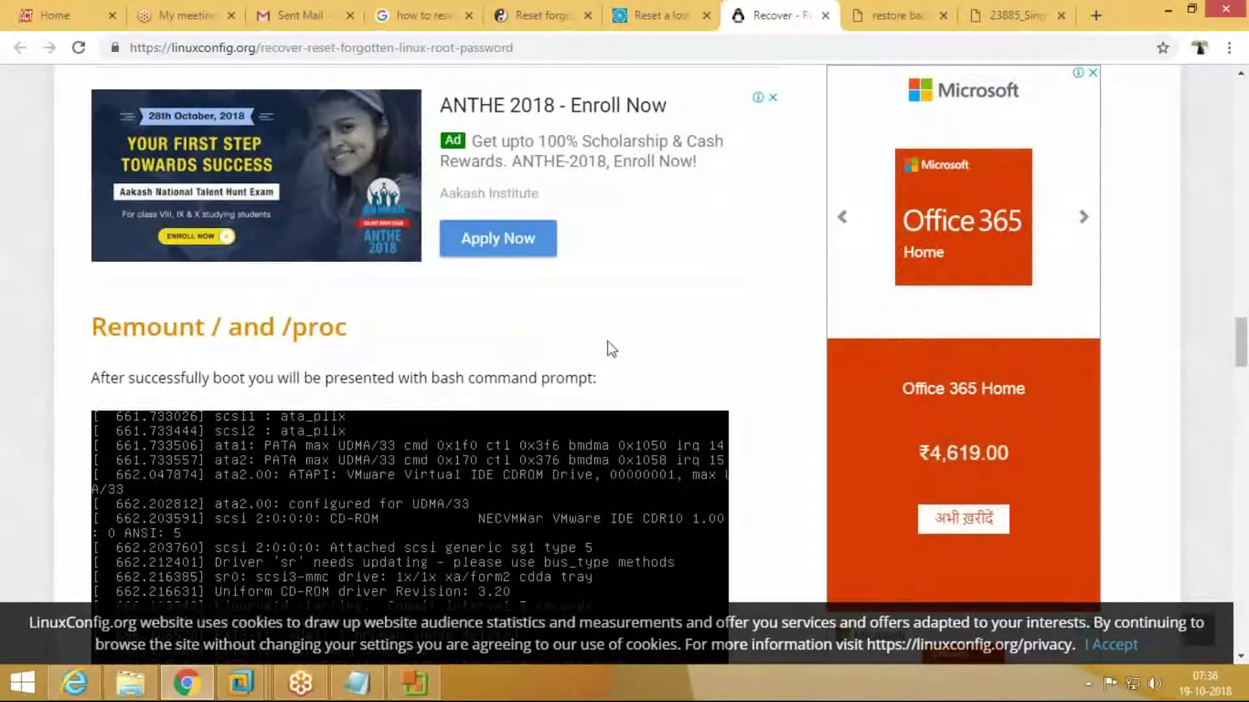
scroll(611, 346, "down", 1)
scroll(611, 346, "down", 8)
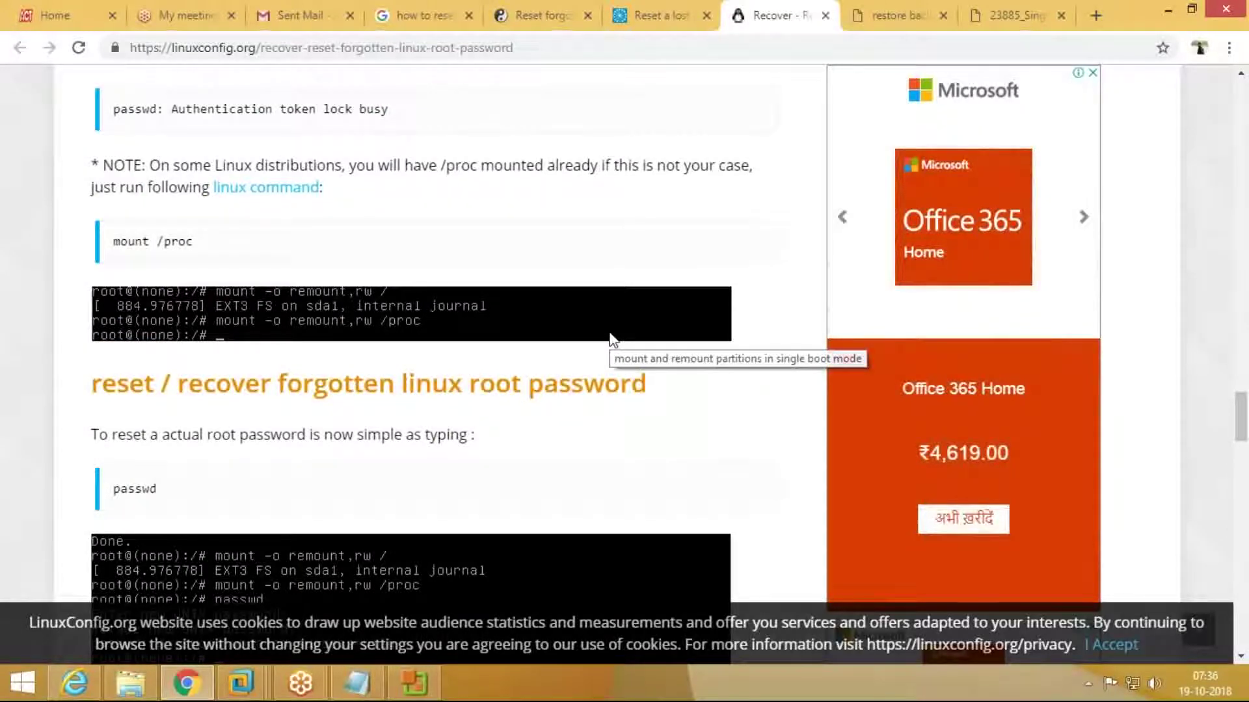
scroll(611, 338, "down", 10)
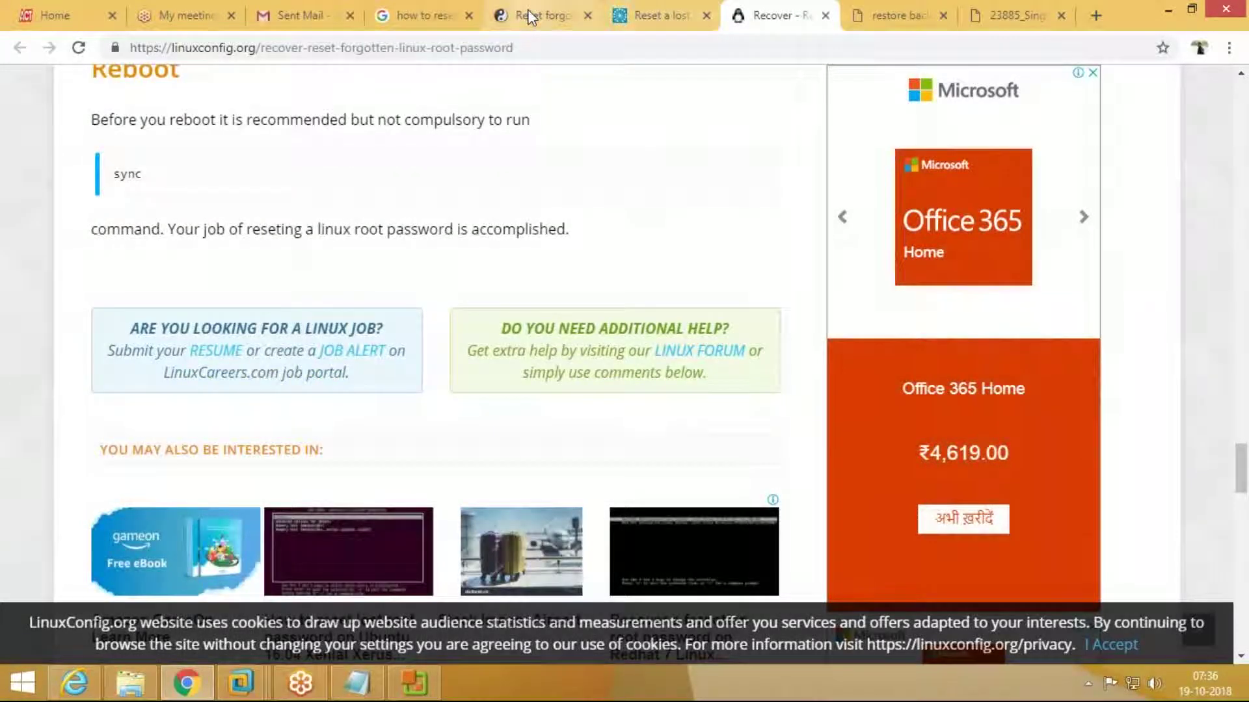
Step: Scroll through the vcloud-lab ESXi root password article
left_click(528, 9)
scroll(631, 384, "down", 2)
scroll(632, 385, "down", 1)
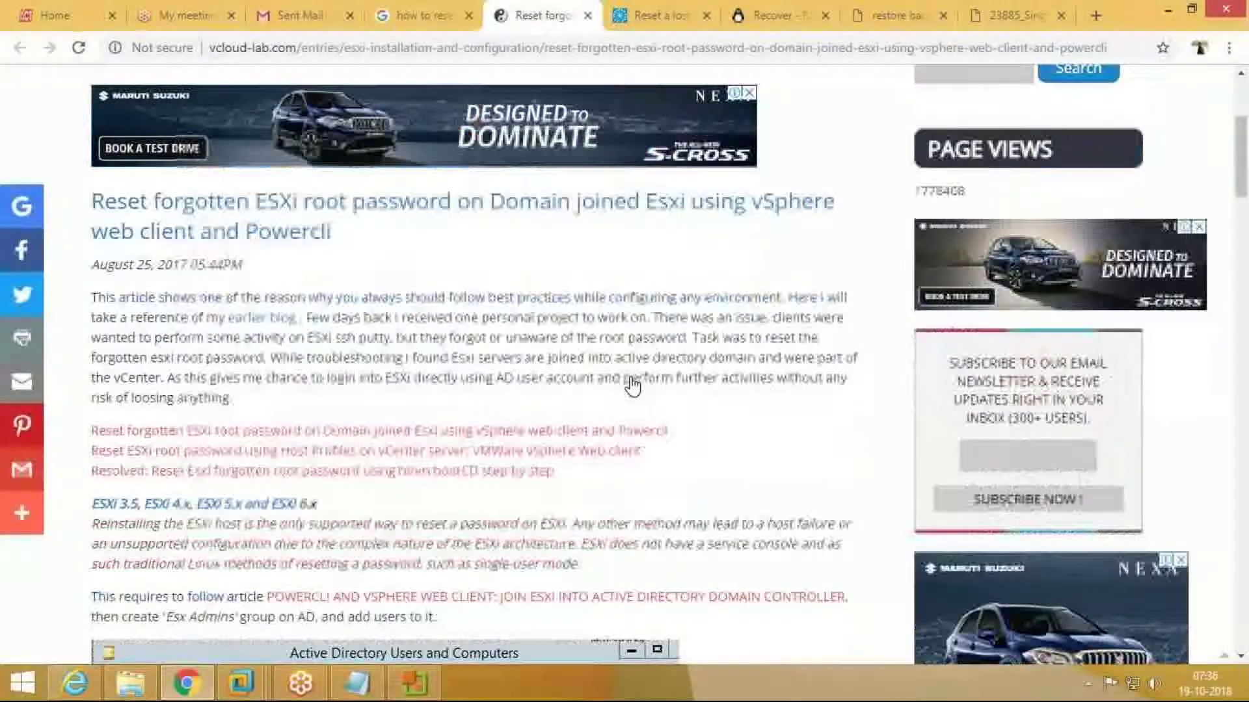
scroll(633, 384, "down", 10)
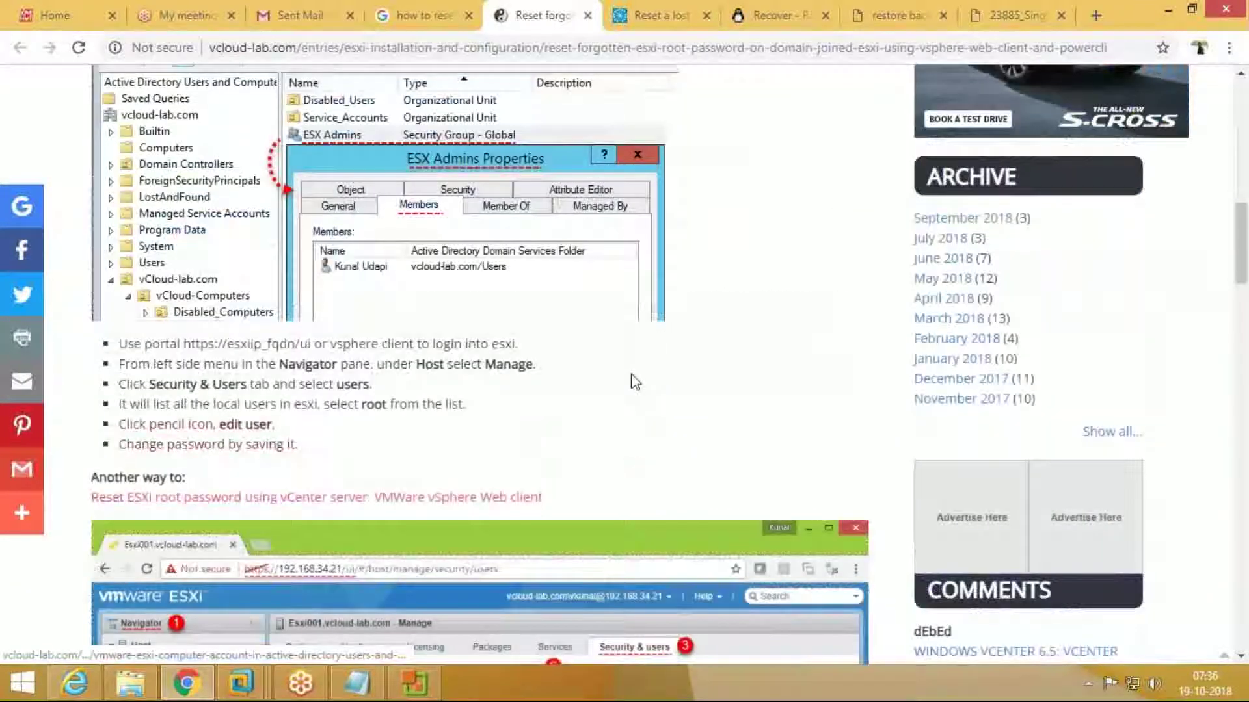
scroll(635, 382, "down", 5)
scroll(635, 377, "down", 5)
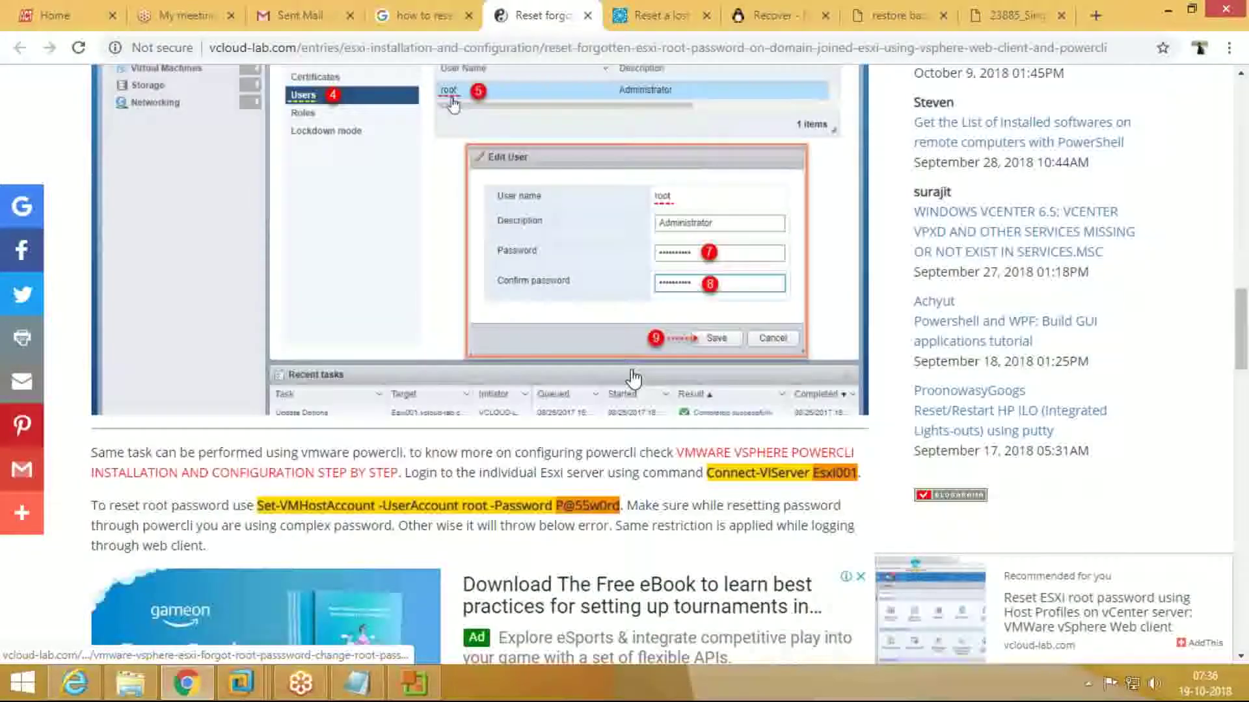
scroll(634, 377, "down", 7)
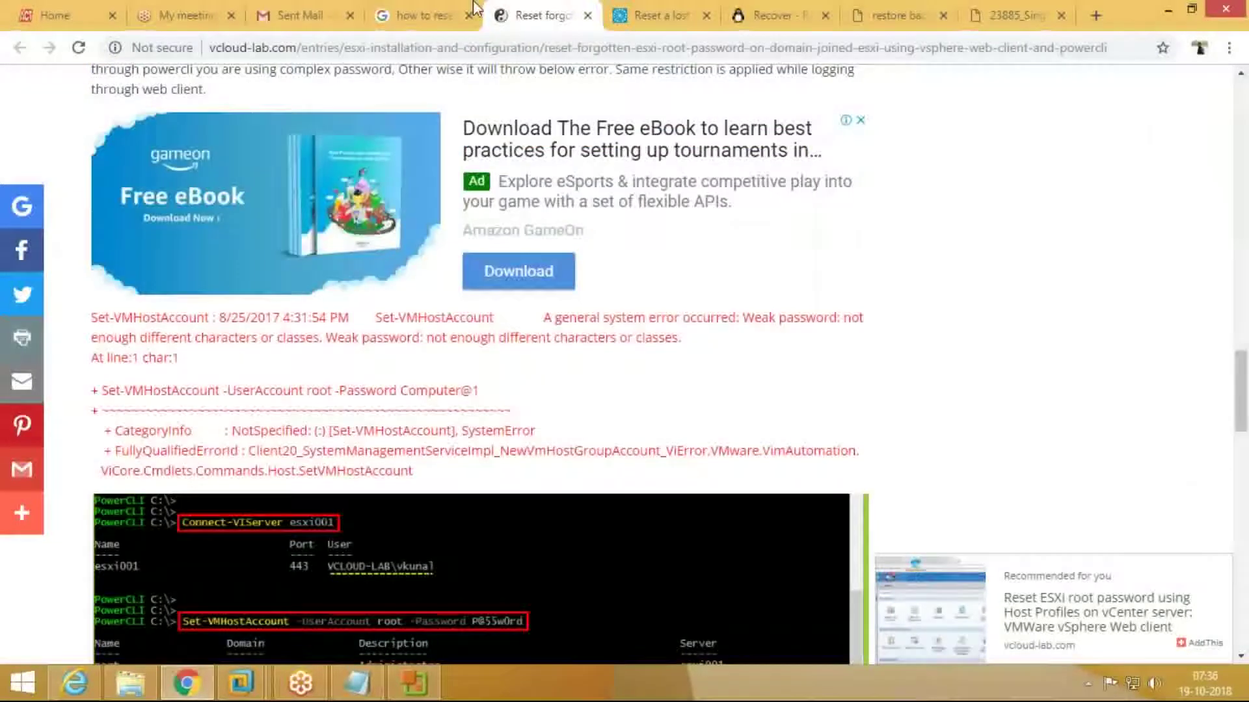
Step: Scan the Google results, then flip through the vcloud-lab, opensource.com and linuxconfig tabs
left_click(475, 8)
scroll(789, 348, "down", 7)
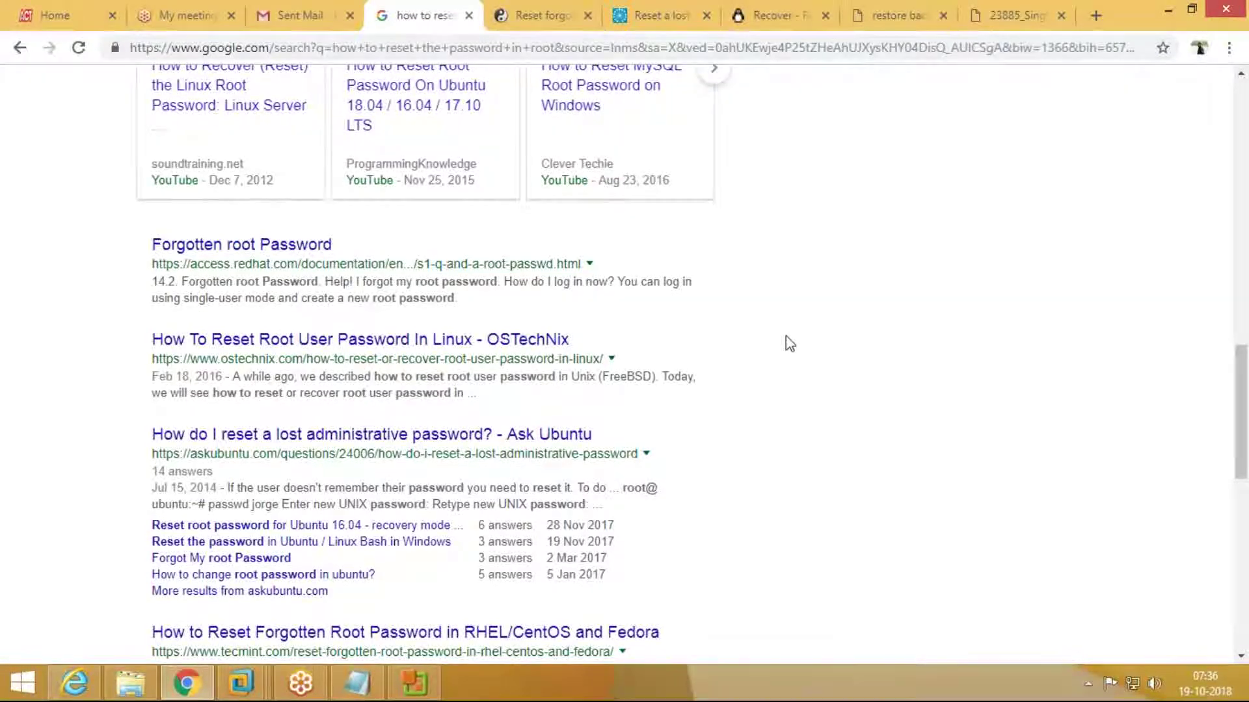
scroll(789, 344, "down", 3)
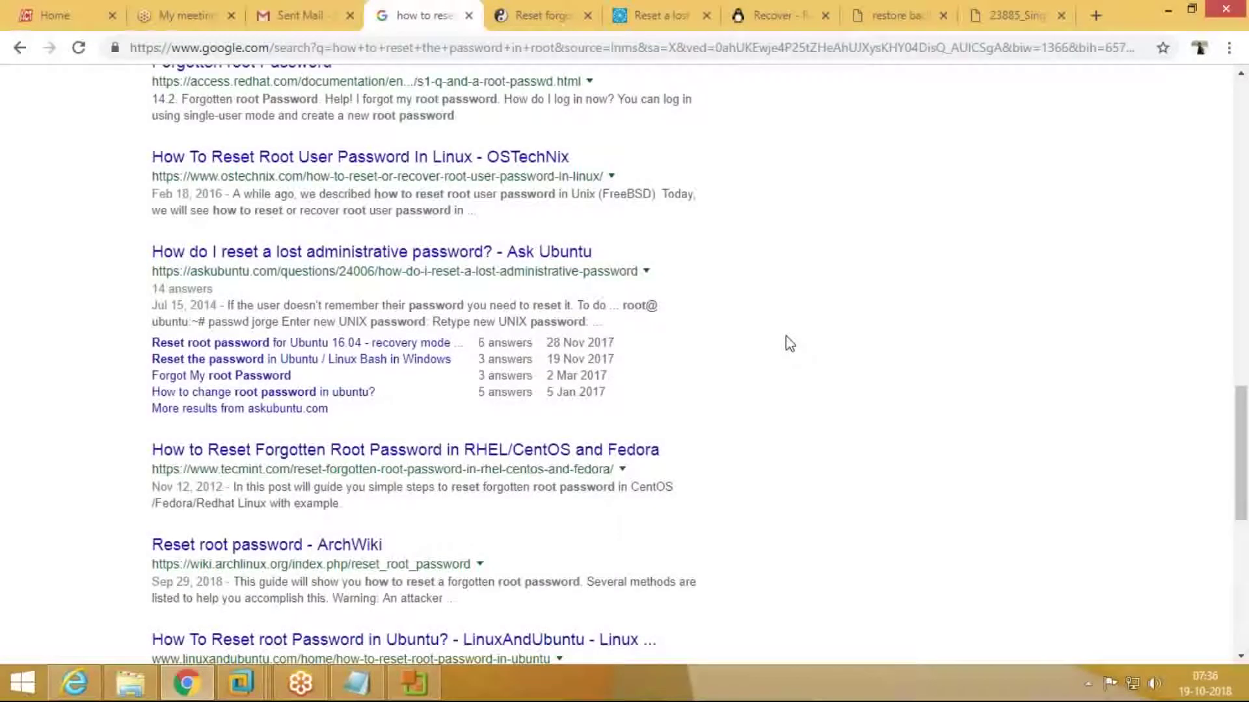
left_click(541, 18)
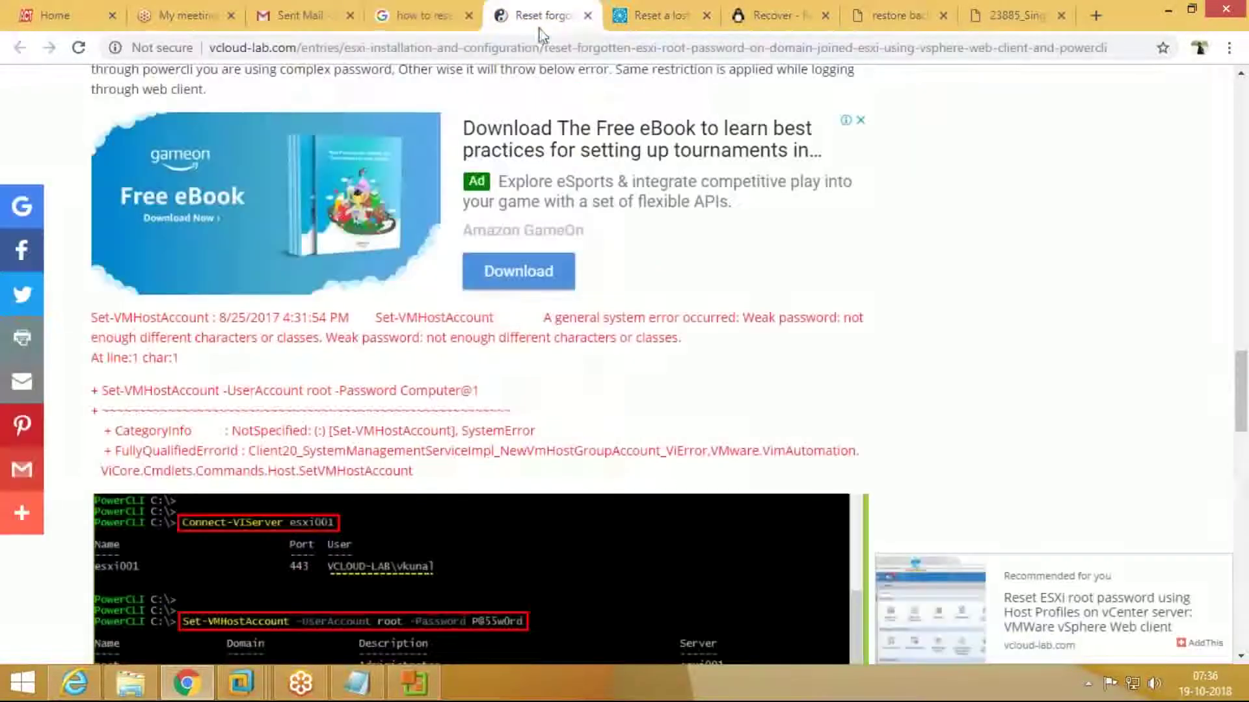
left_click(660, 16)
left_click(779, 16)
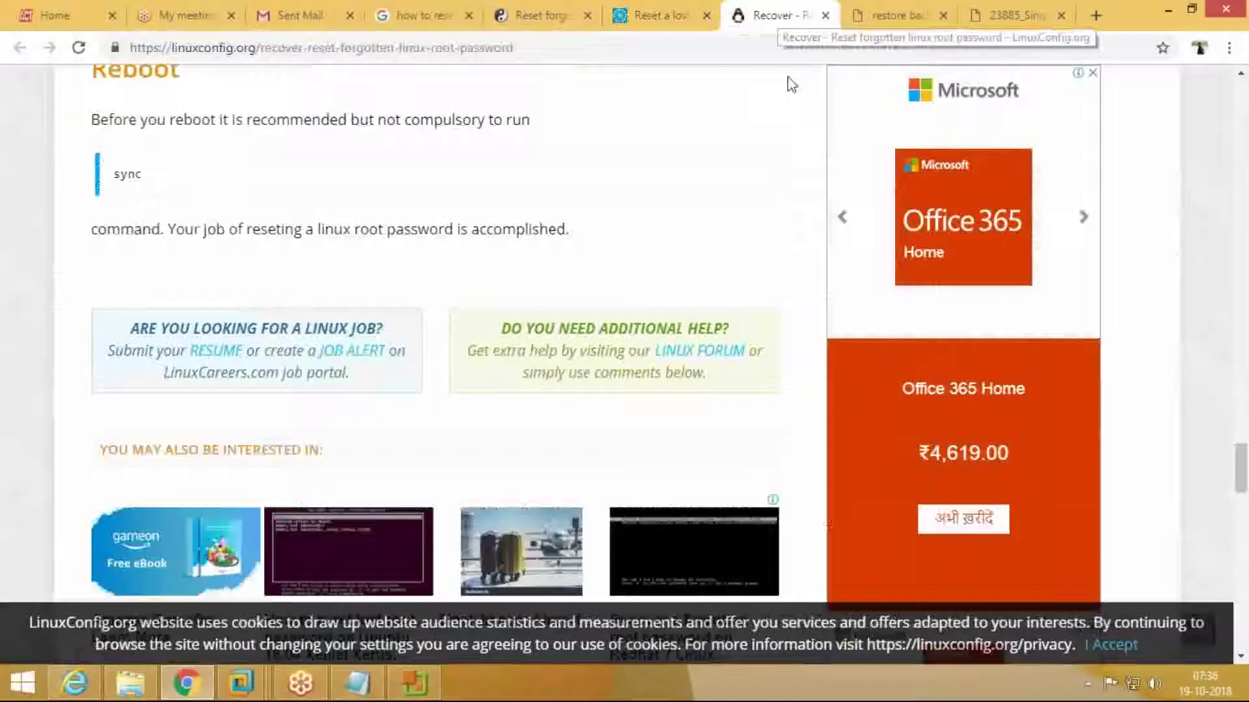
Step: Open the NetApp restore-backup discussion, dismiss its survey, and close that tab
left_click(882, 13)
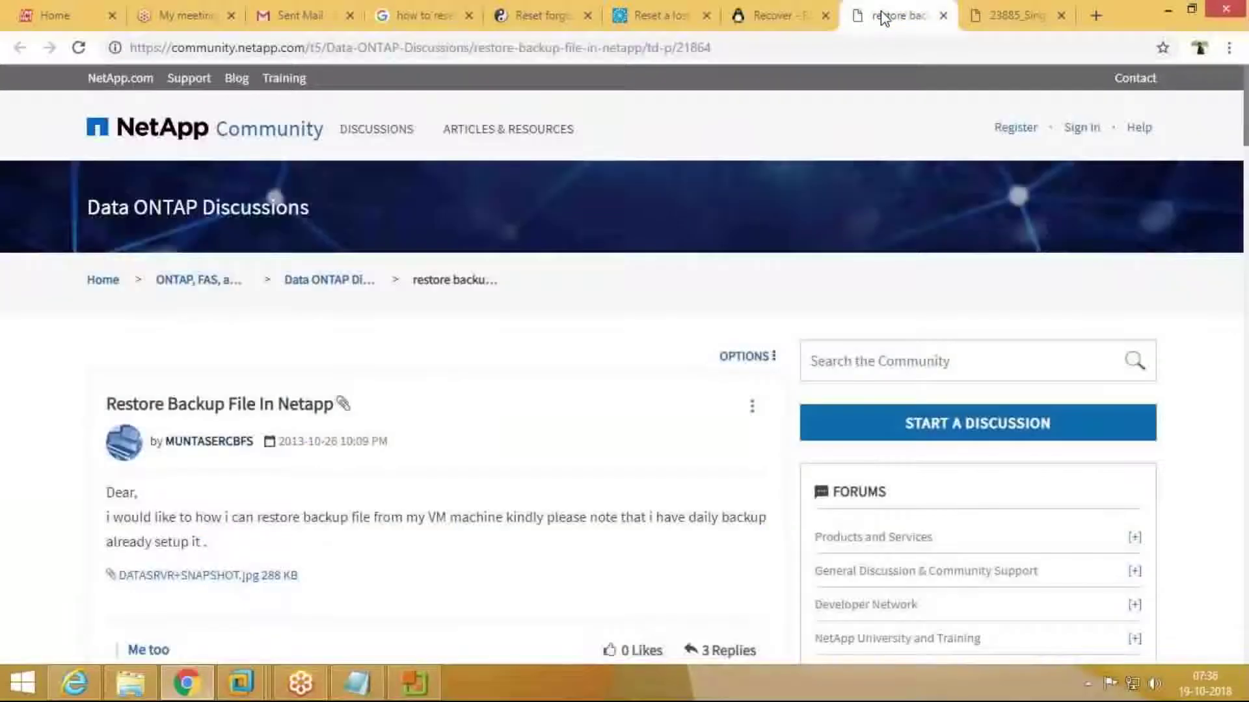
left_click(872, 214)
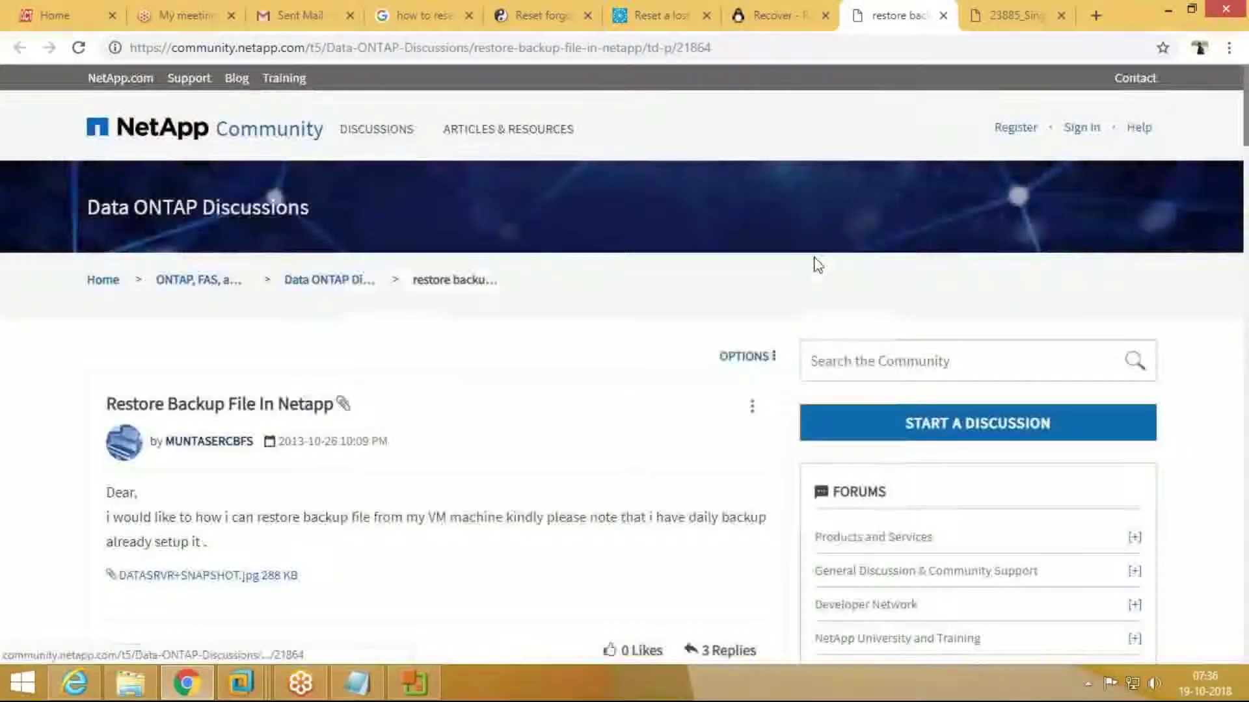
left_click(424, 16)
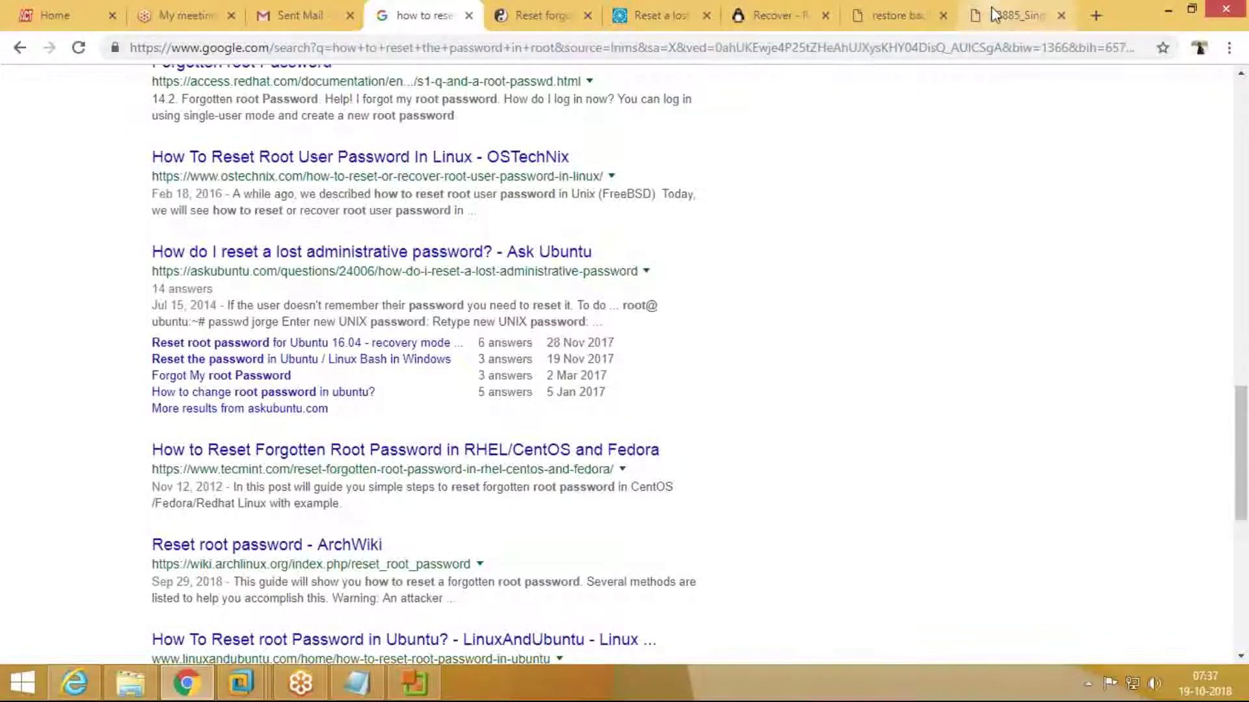
left_click(995, 15)
left_click(777, 15)
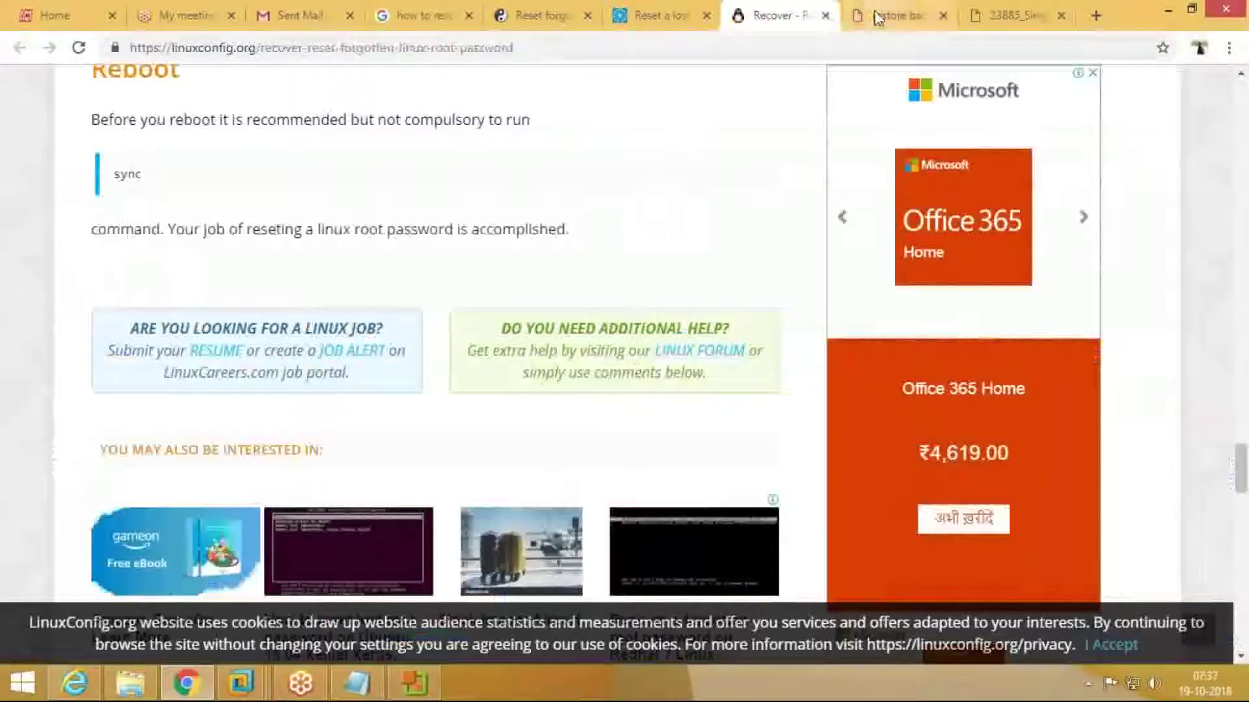
left_click(898, 14)
left_click(943, 16)
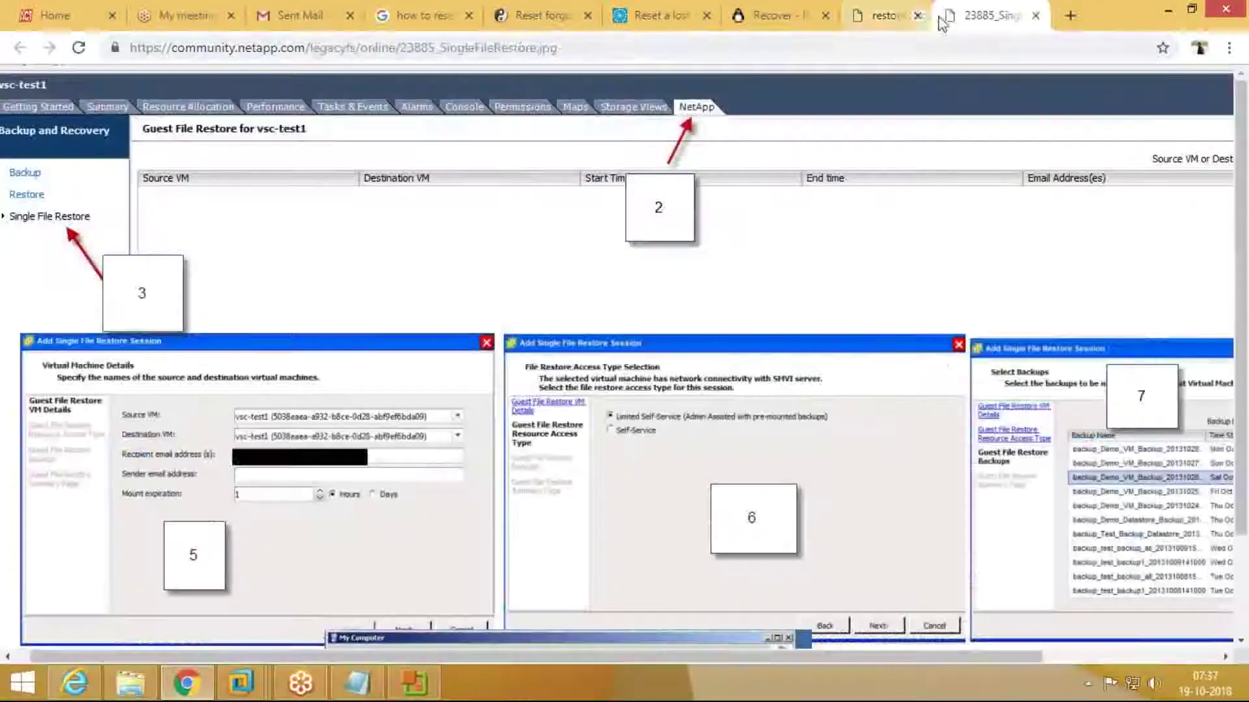
Step: Revisit the vcloud-lab article, then open the LinuxAndUbuntu root password result in a new tab
left_click(520, 18)
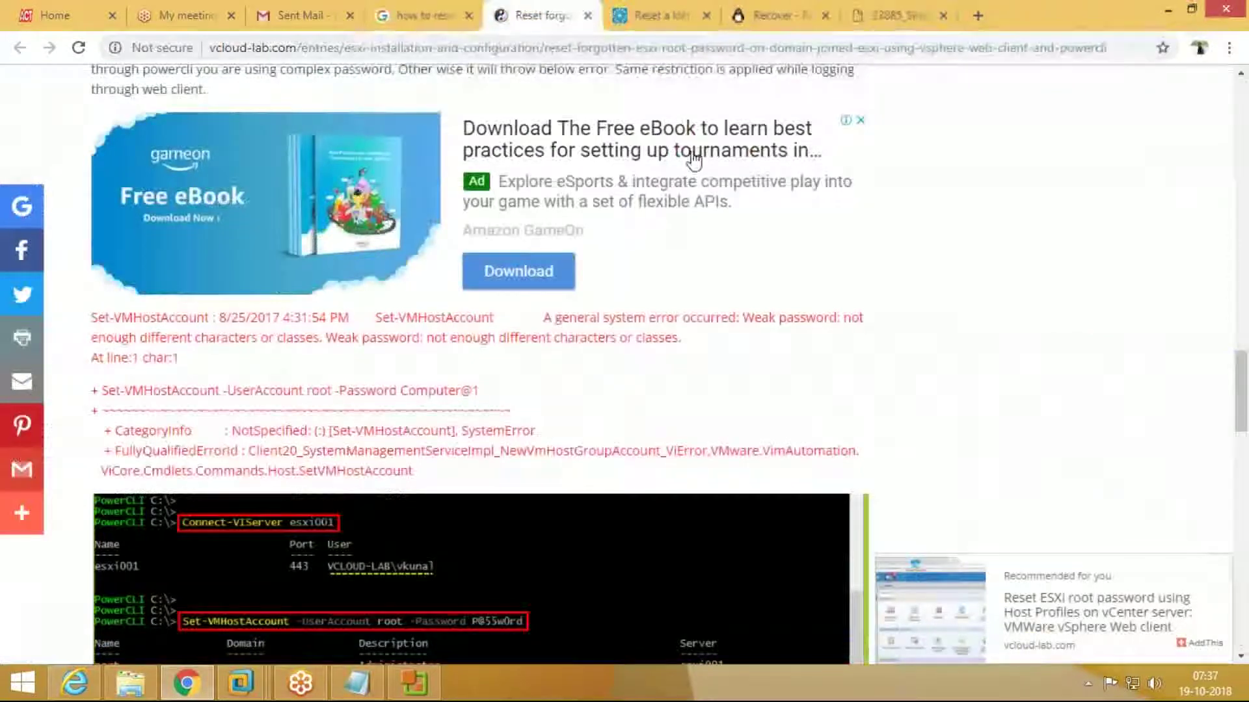
scroll(454, 286, "down", 10)
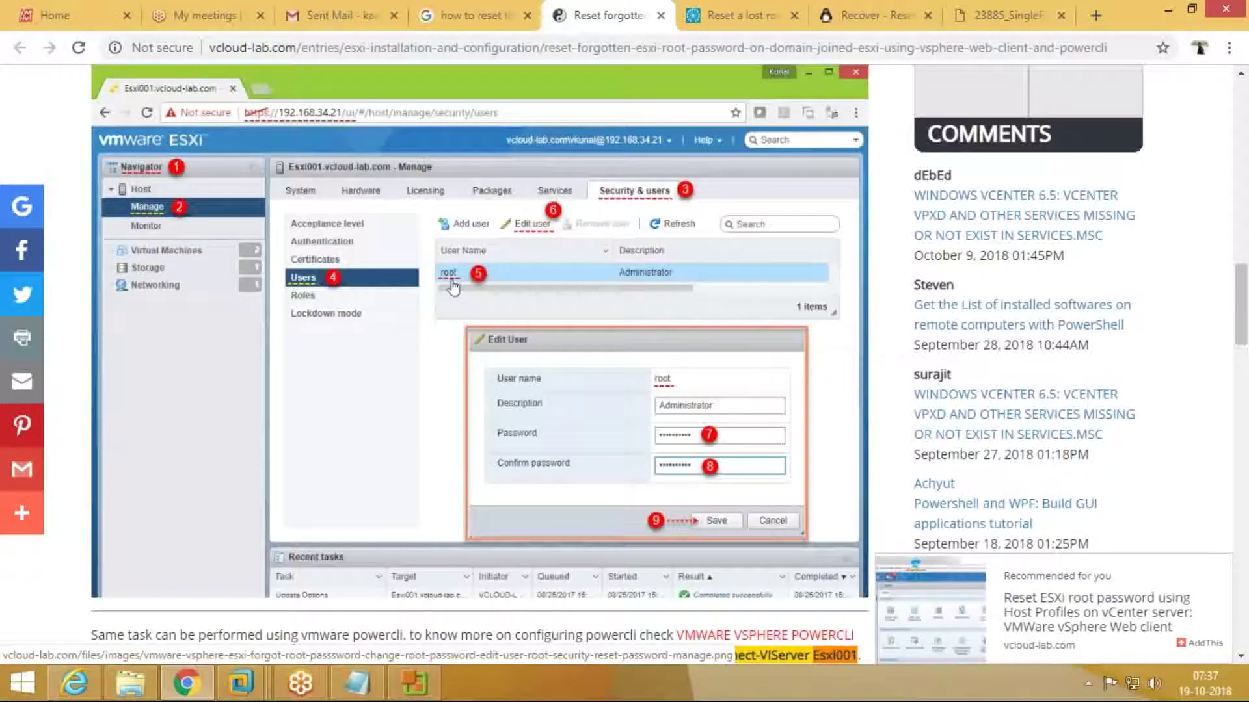
left_click(462, 15)
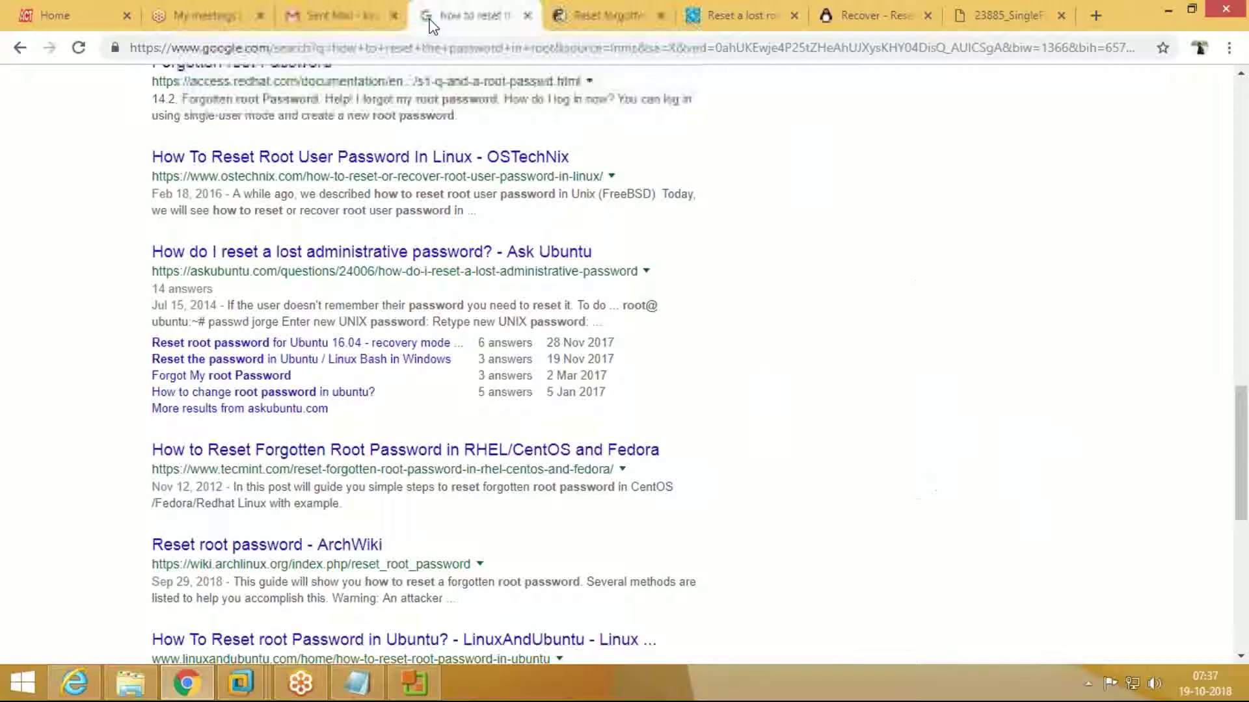
scroll(667, 355, "down", 3)
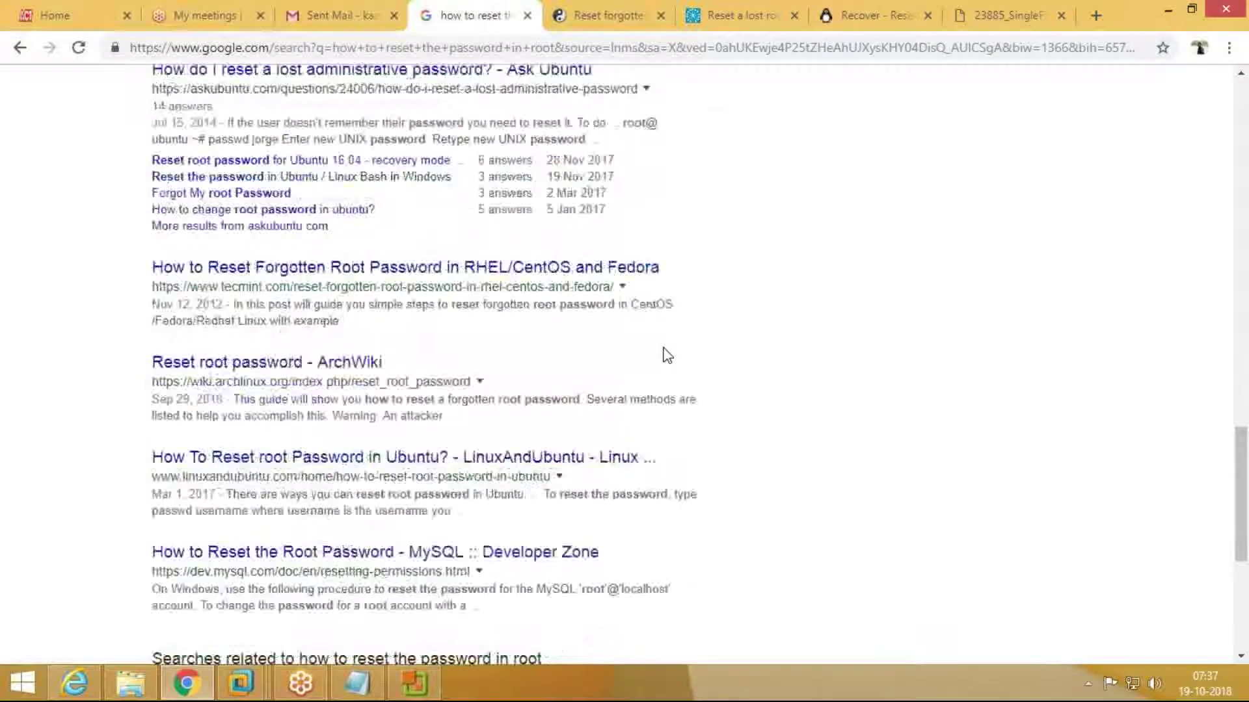
scroll(667, 354, "down", 2)
middle_click(419, 371)
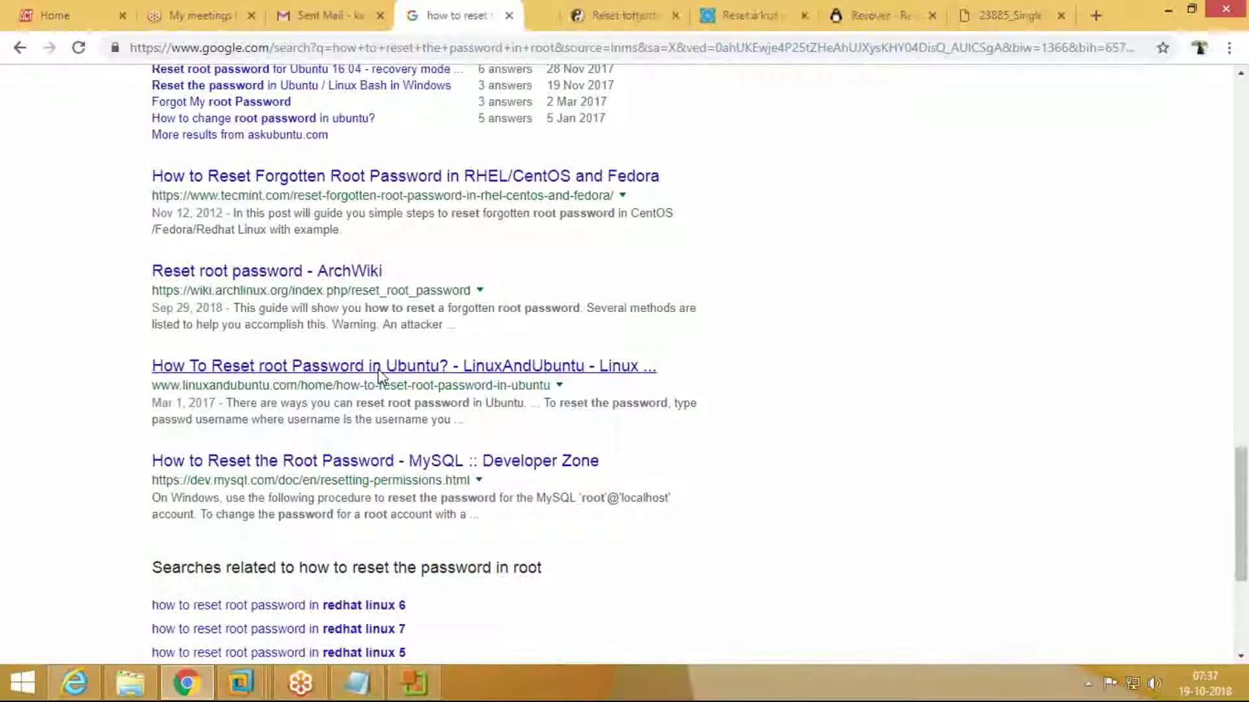
Step: Skim and close the LinuxAndUbuntu article, then search 'how to reset root password in ubuntu'
left_click(524, 16)
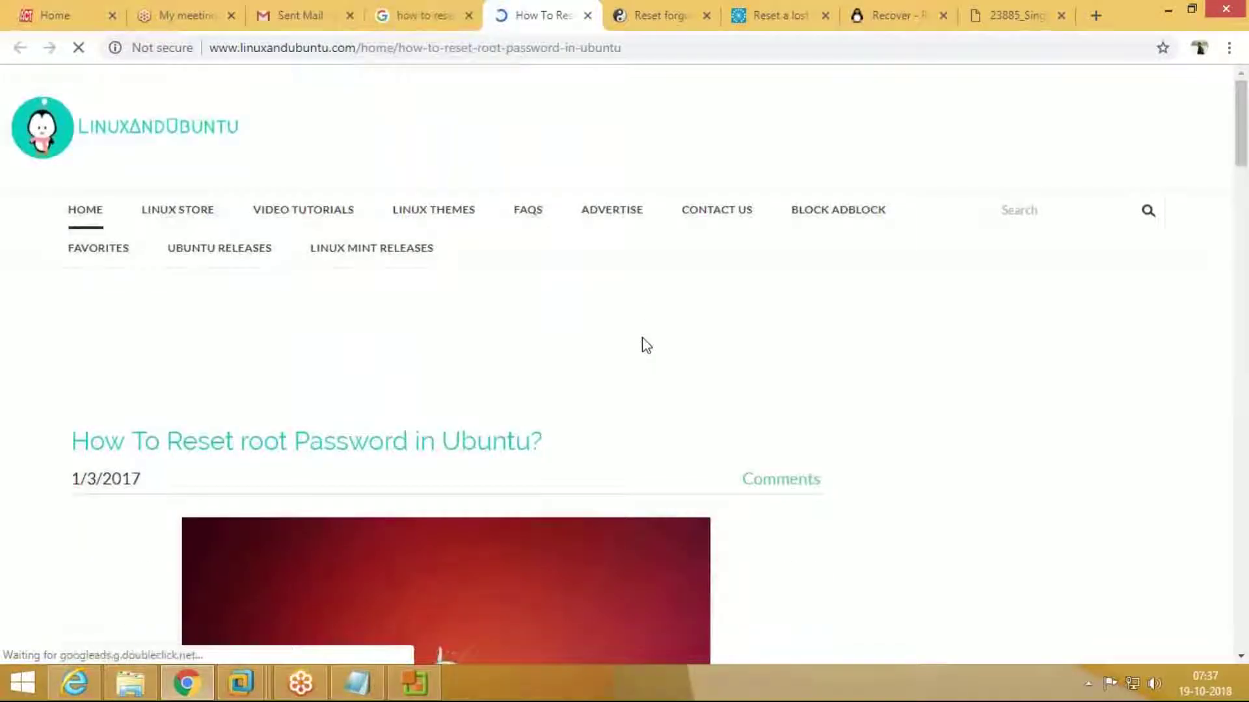
scroll(644, 341, "down", 10)
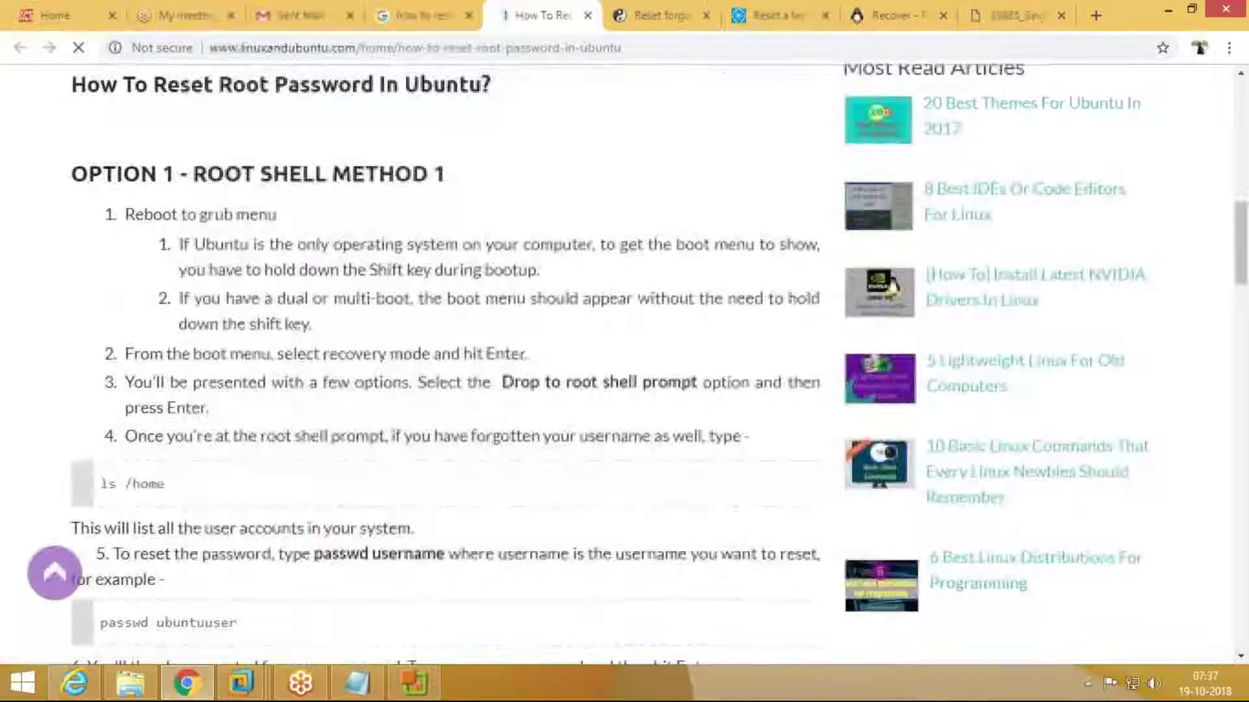
scroll(643, 338, "down", 4)
scroll(644, 337, "up", 3)
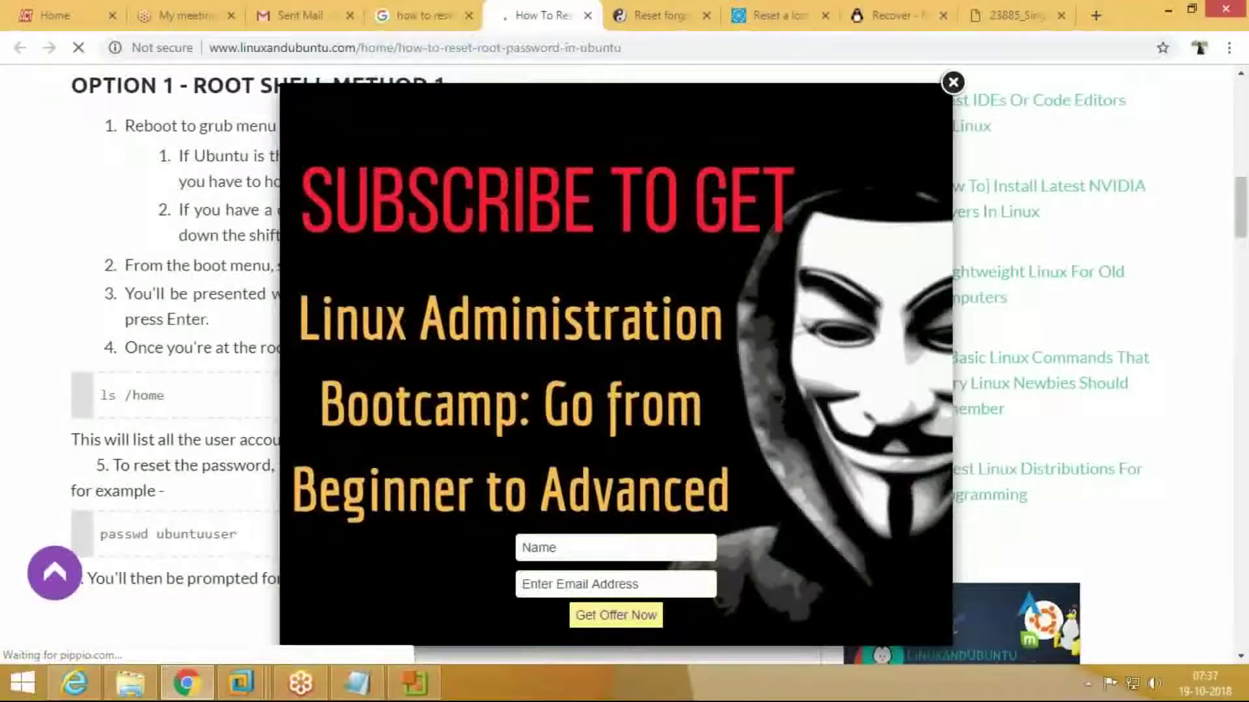
left_click(953, 82)
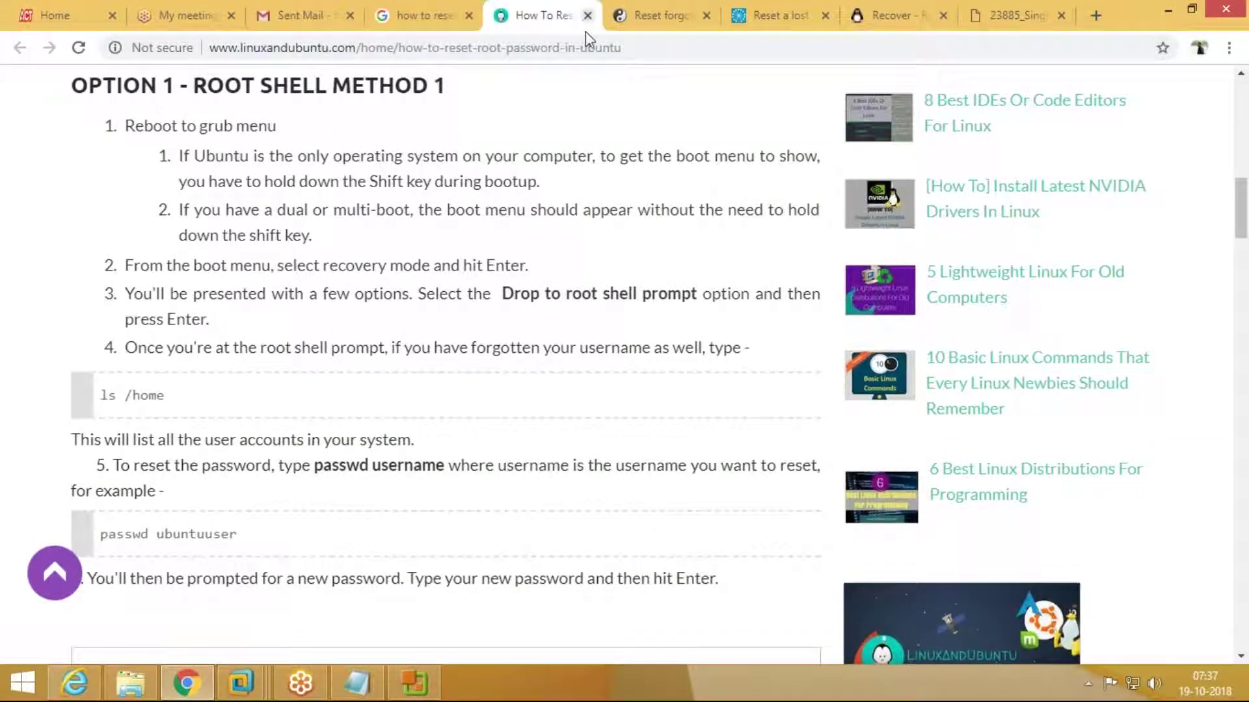
left_click(587, 15)
scroll(688, 332, "down", 2)
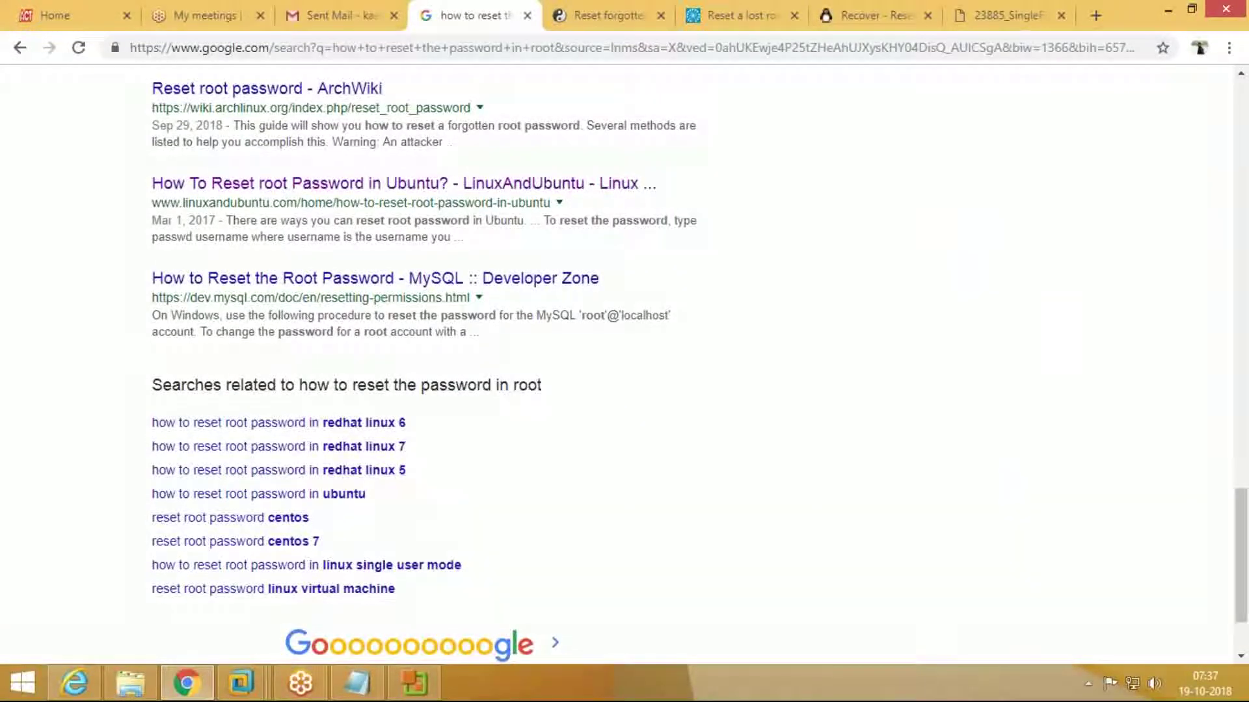
left_click(294, 495)
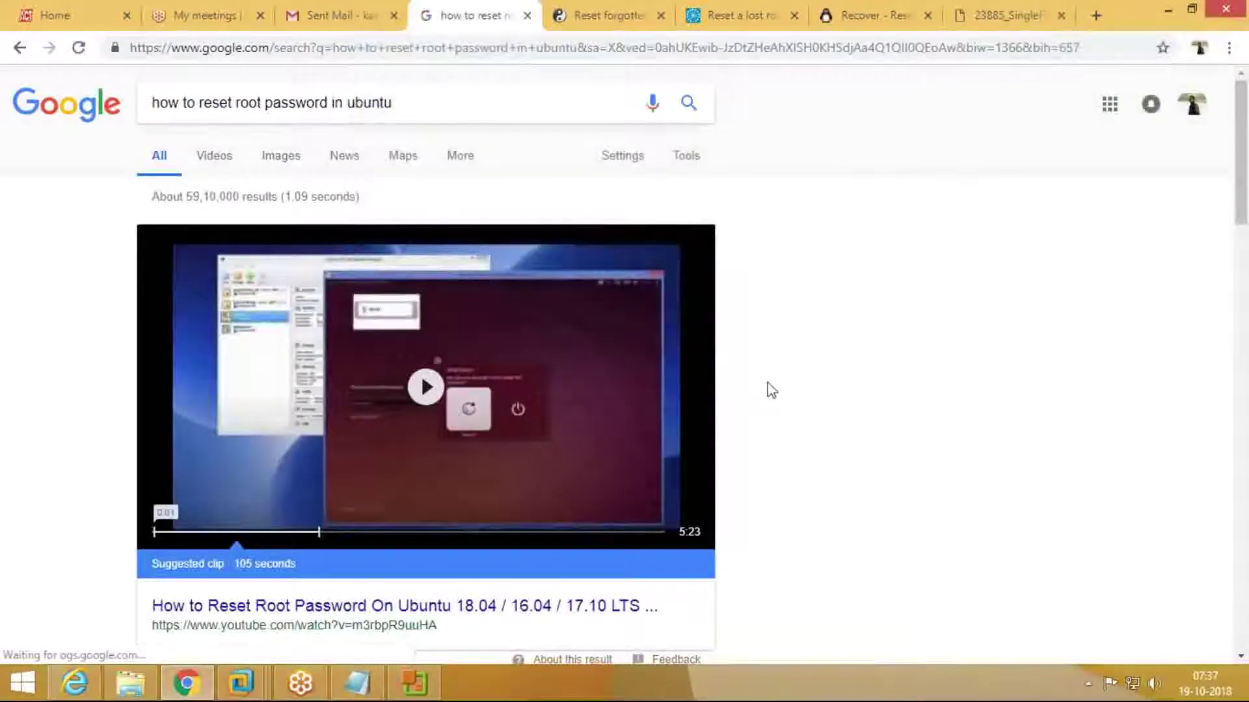
Step: Select the 'how to reset root password in ubuntu' query, then switch to Gmail's Sent Mail
scroll(772, 390, "down", 2)
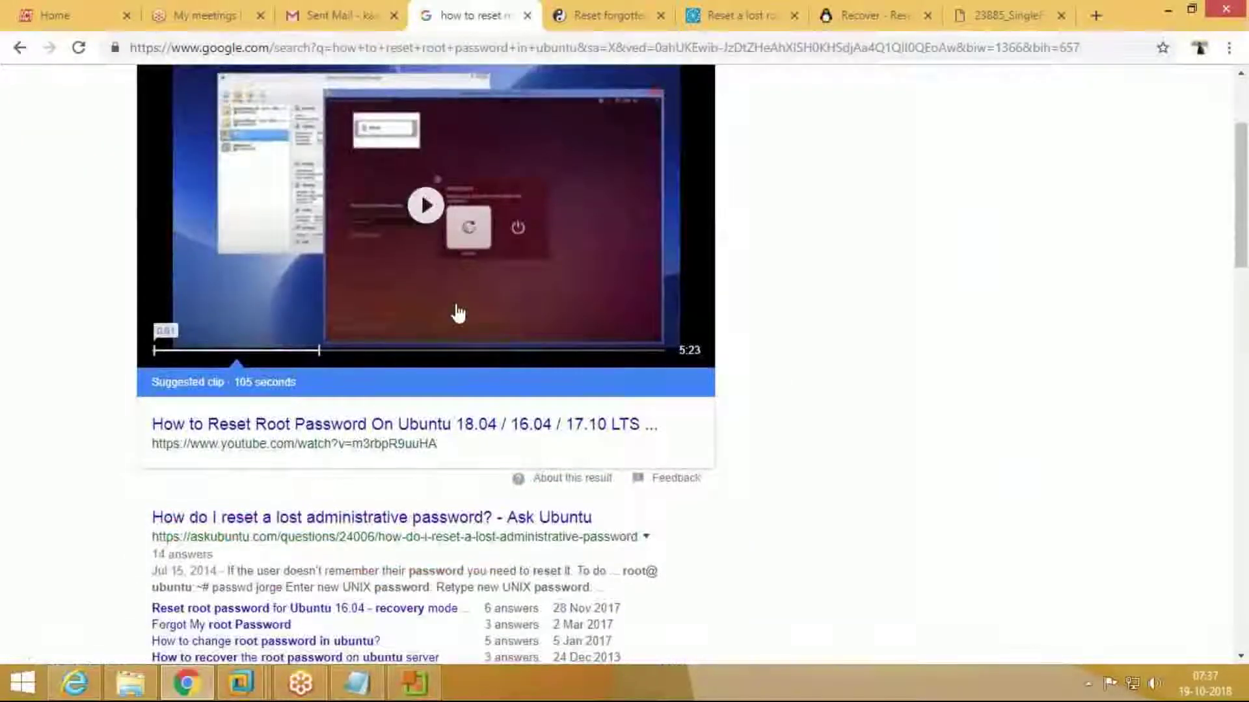
scroll(212, 528, "up", 1)
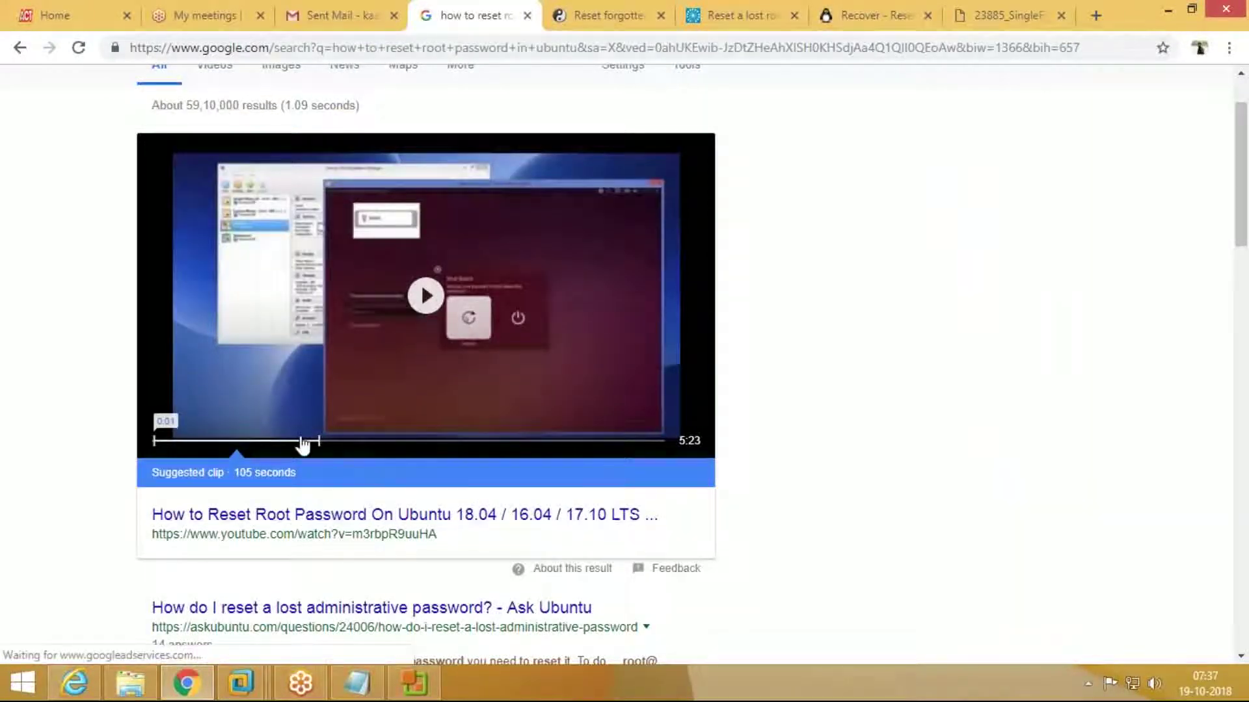
scroll(283, 203, "up", 1)
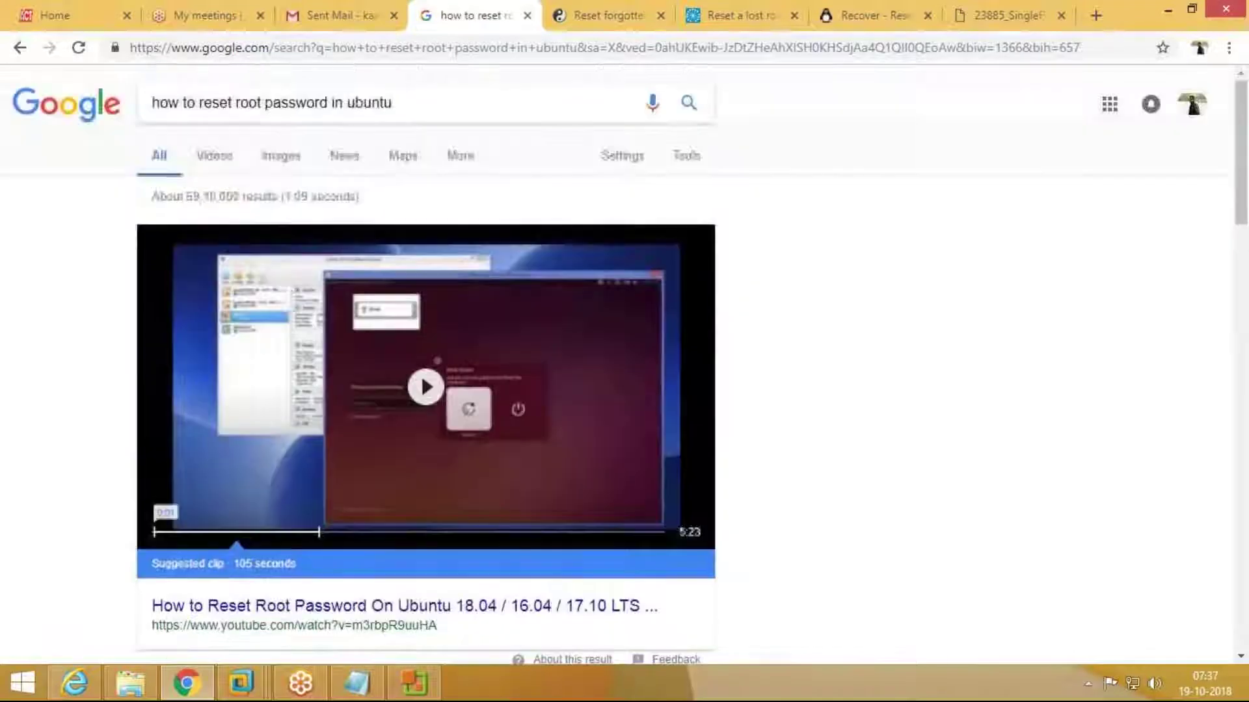
left_click(414, 98)
key("ctrl+c")
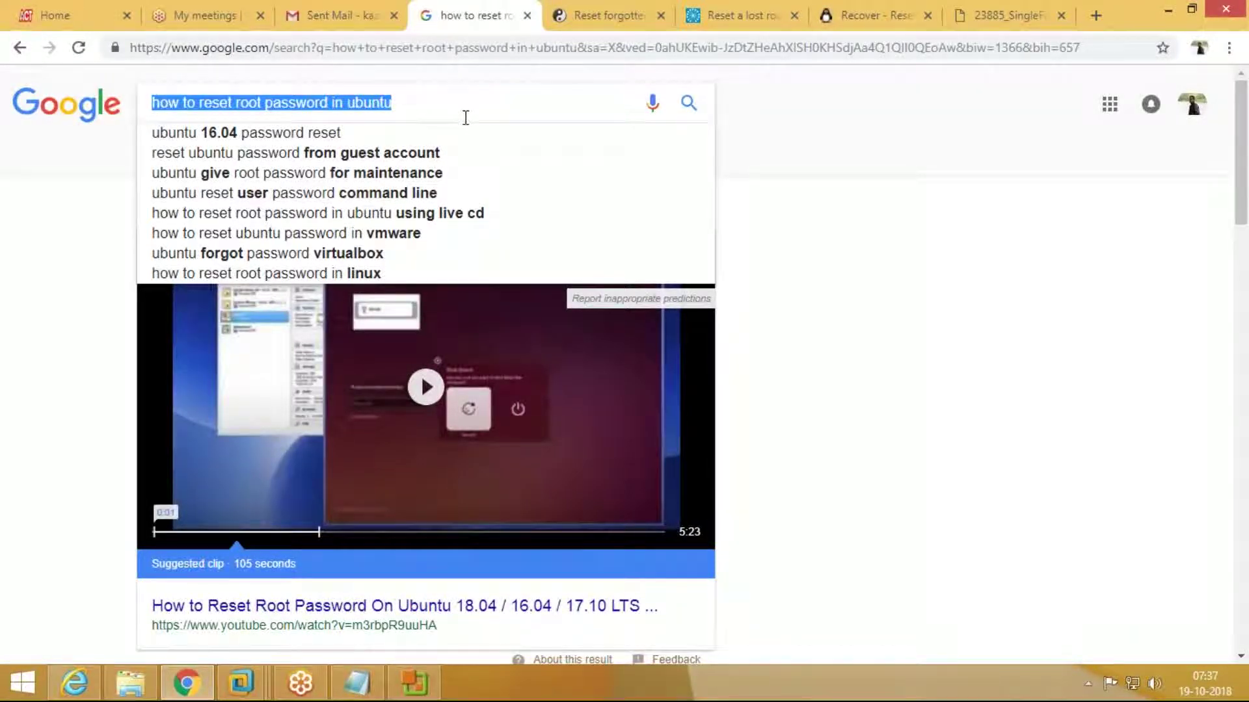
left_click(333, 17)
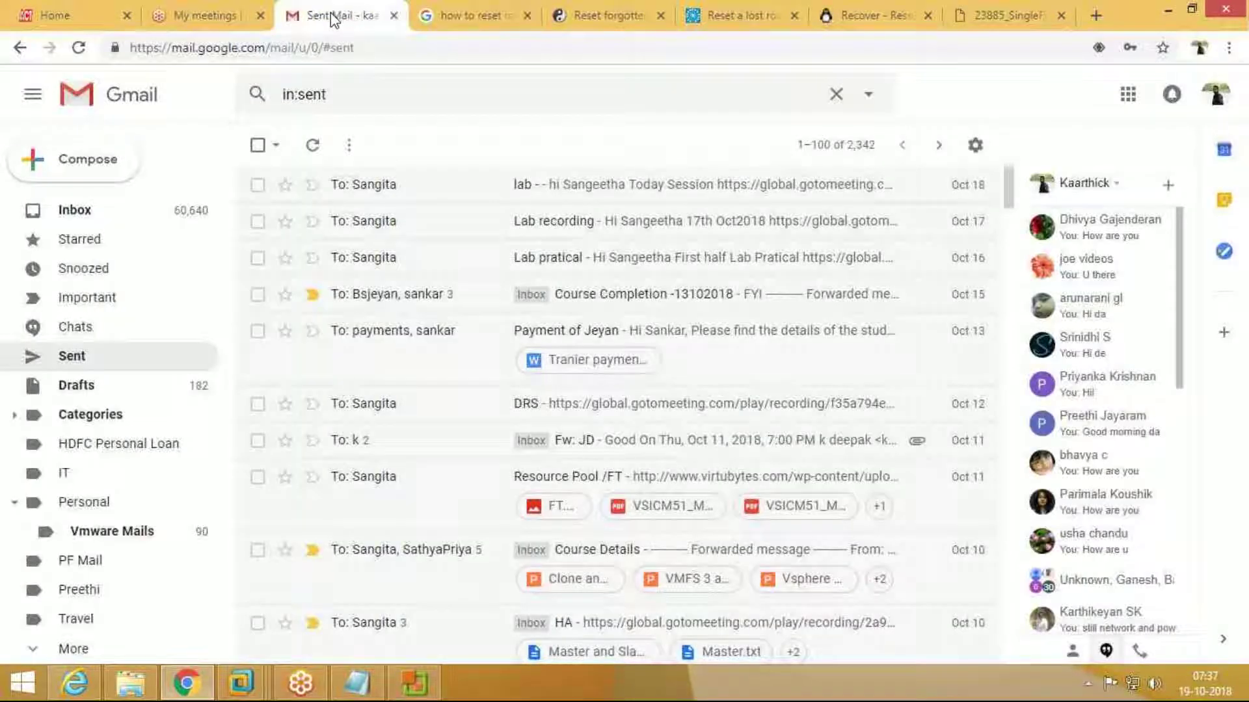
Step: Compose a new message and paste the Ubuntu root-reset query into its body
key("c")
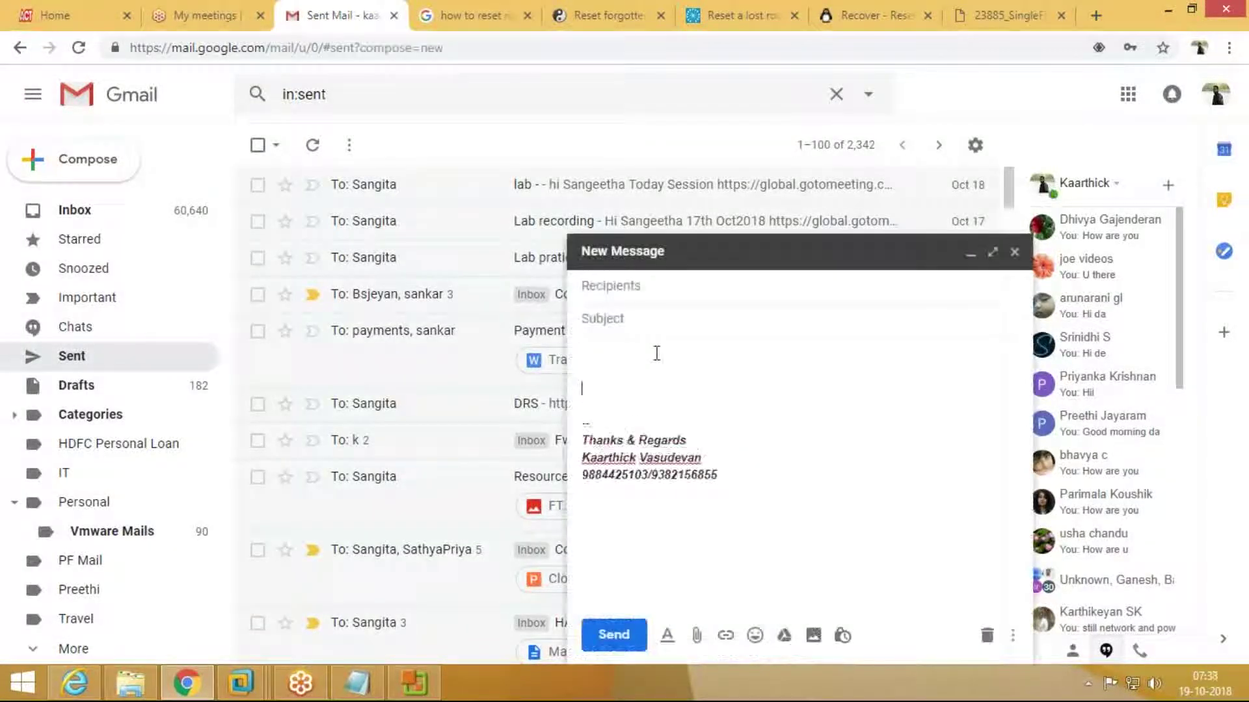
key("ctrl+v")
key("Return")
key("Return")
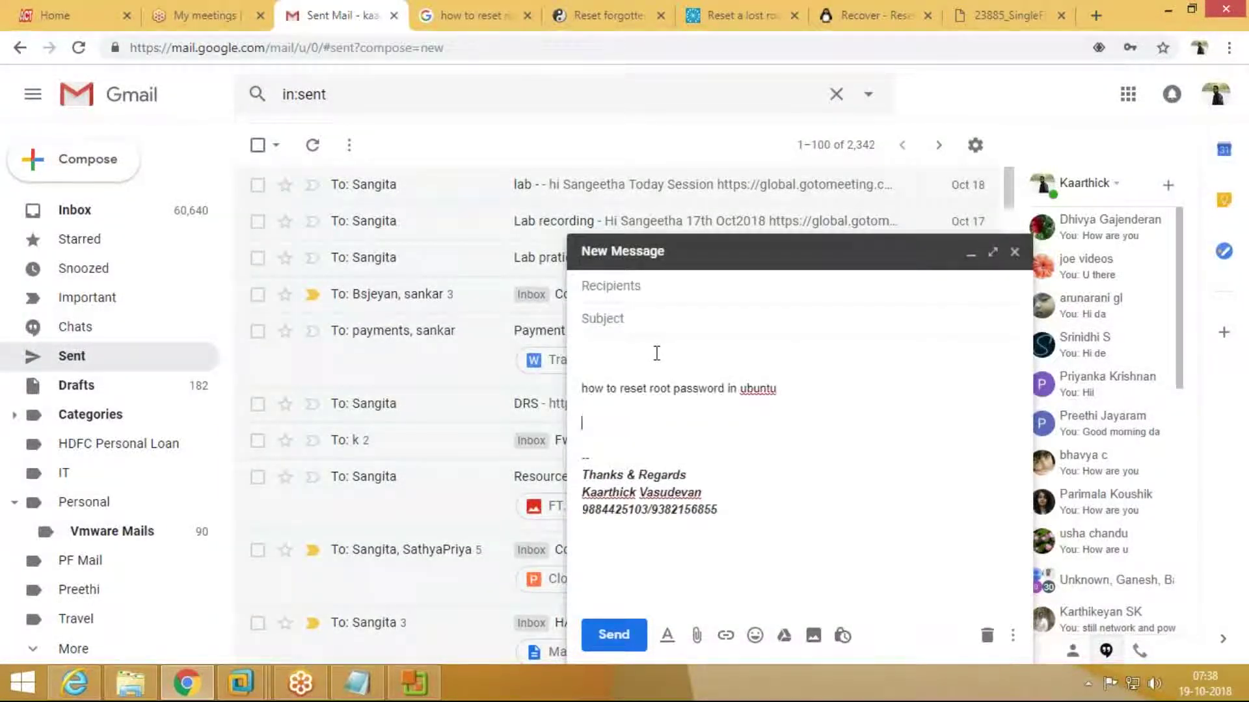
left_click(659, 290)
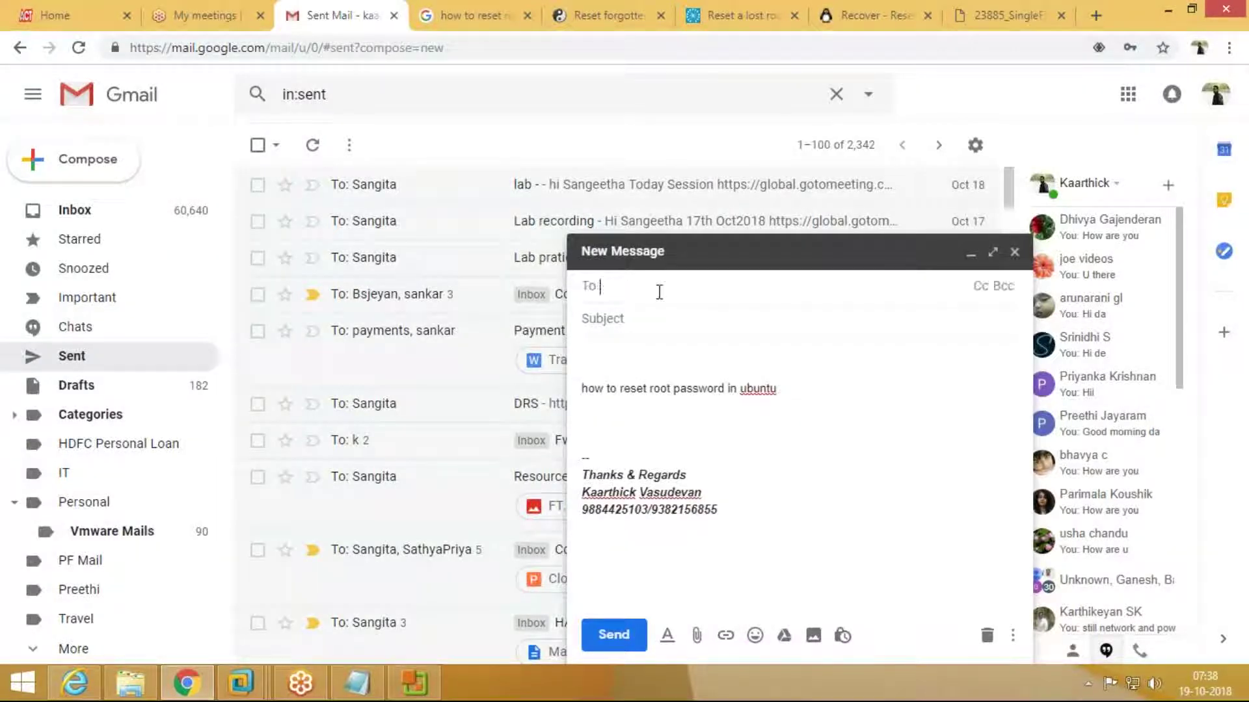
Step: Copy the vcloud-lab article address and paste it into the draft body
left_click(591, 27)
left_click(557, 52)
key("ctrl+c")
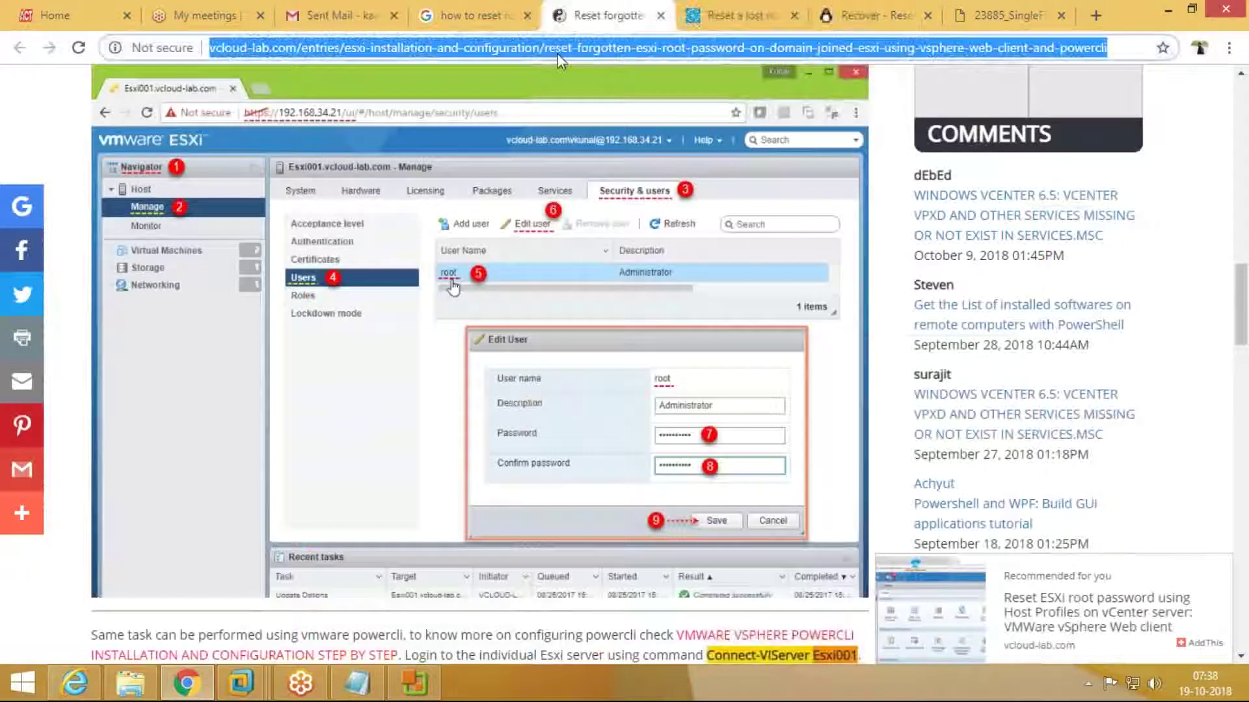
left_click(339, 15)
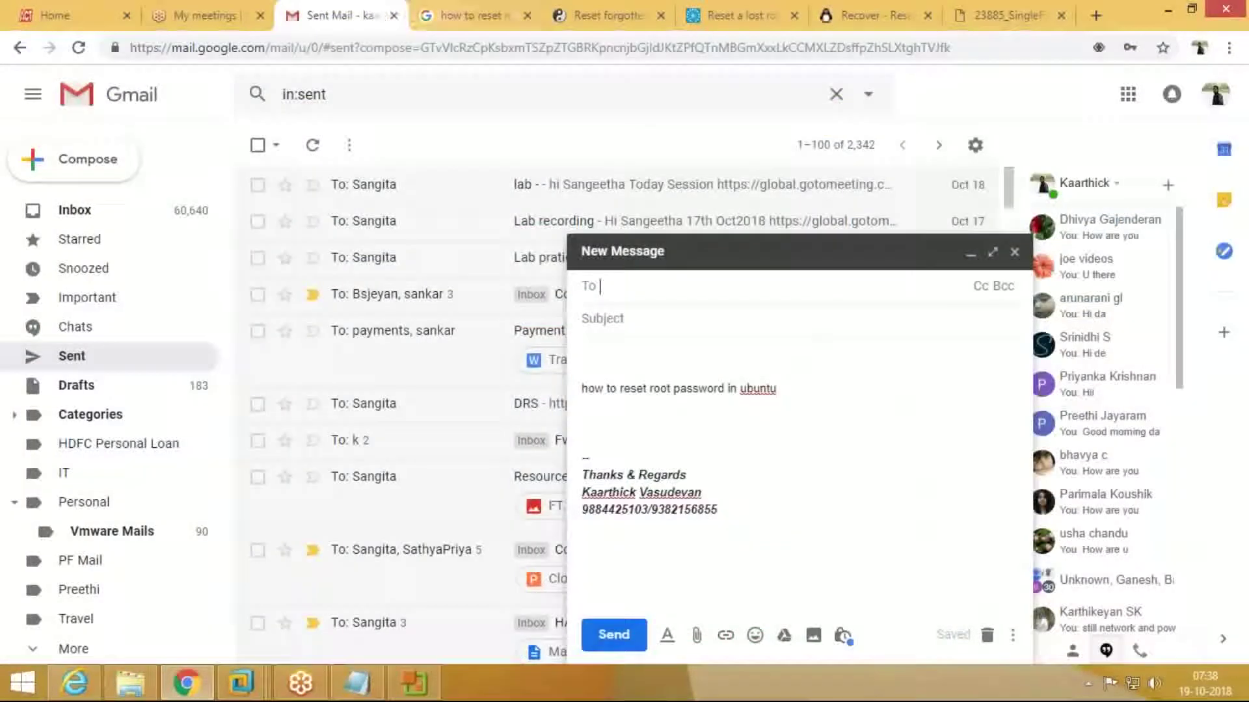
left_click(789, 389)
key("Return")
key("Return")
key("ctrl+v")
key("Return")
key("Return")
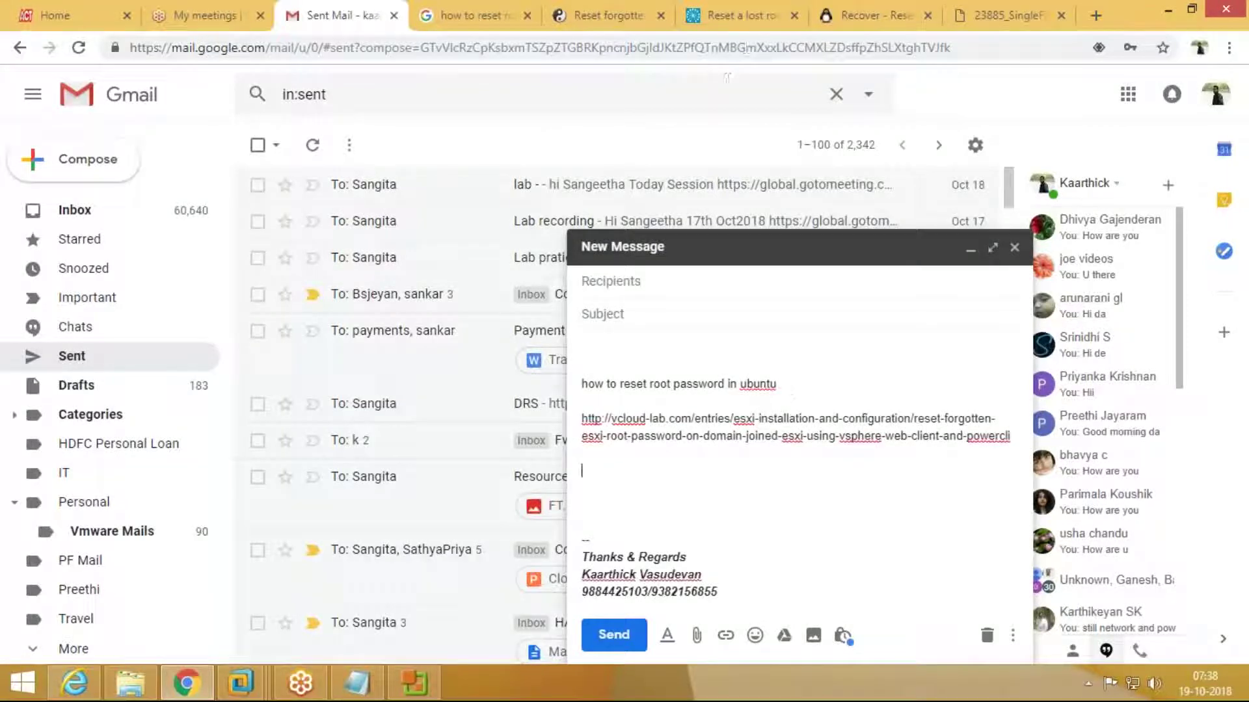
Step: Copy the opensource.com article address and paste it below the vcloud-lab link
left_click(748, 17)
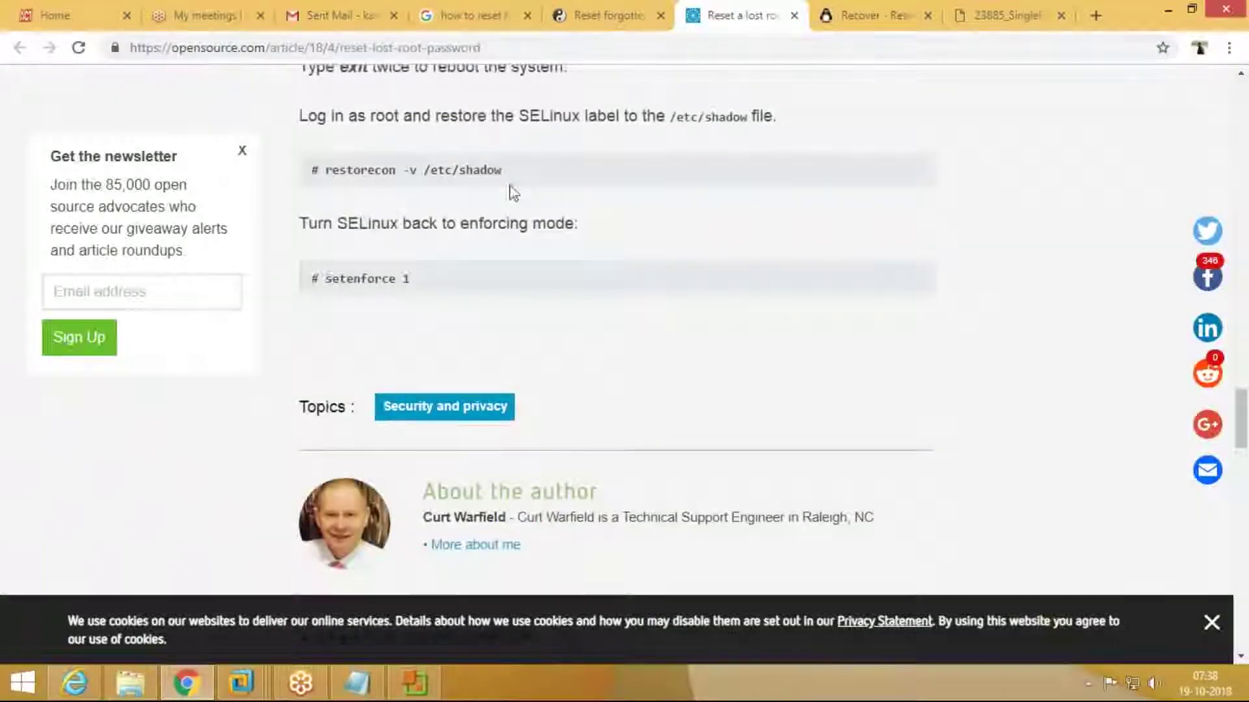
scroll(510, 189, "up", 3)
left_click(504, 47)
key("ctrl+c")
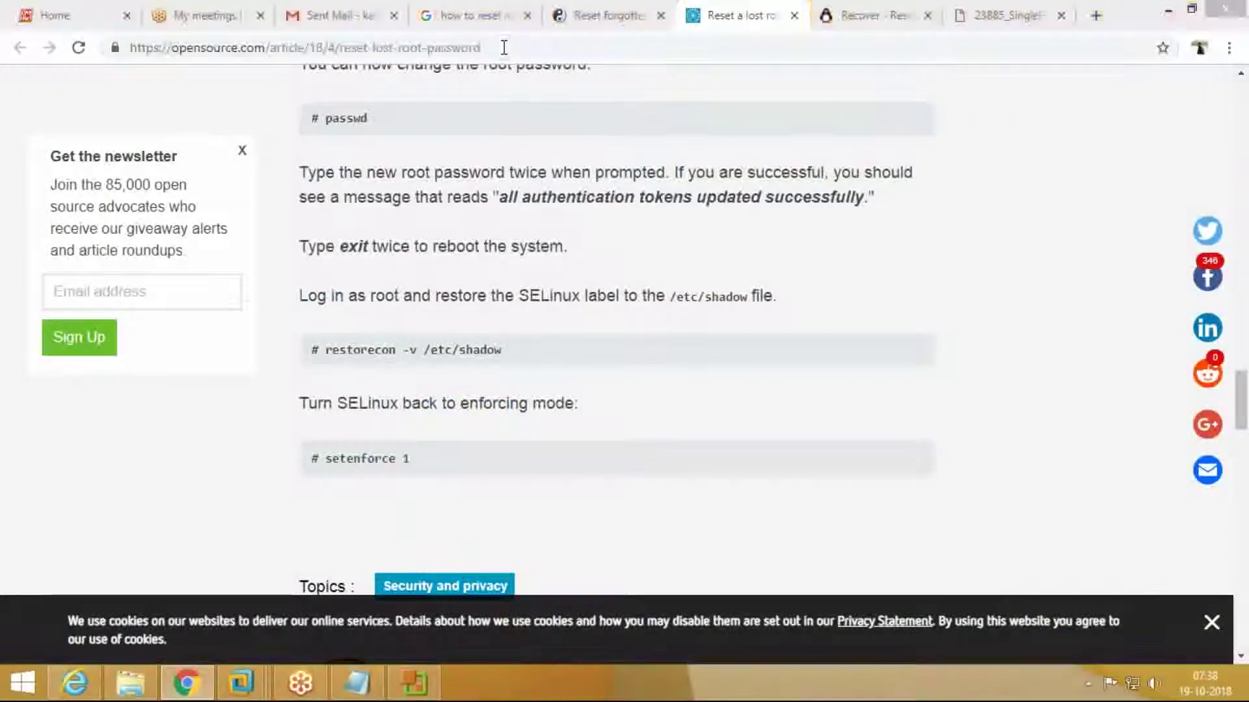
key("alt+Tab")
key("alt+Tab")
left_click(335, 14)
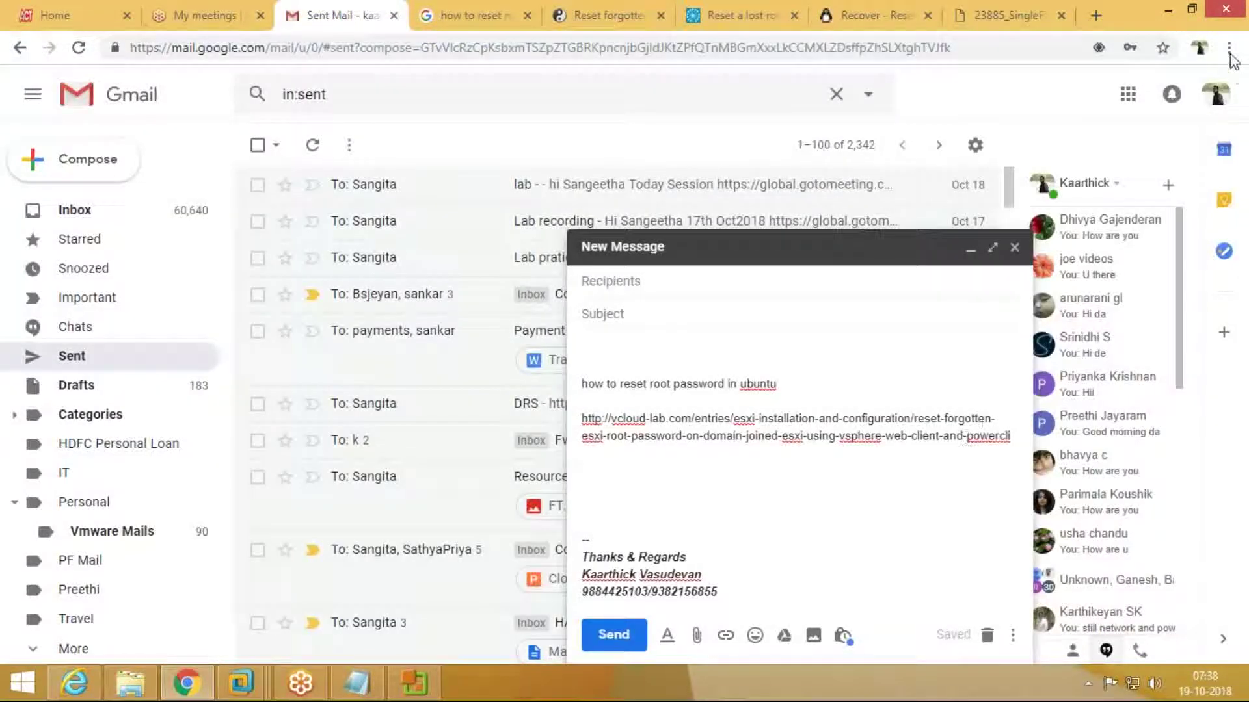
left_click(1013, 435)
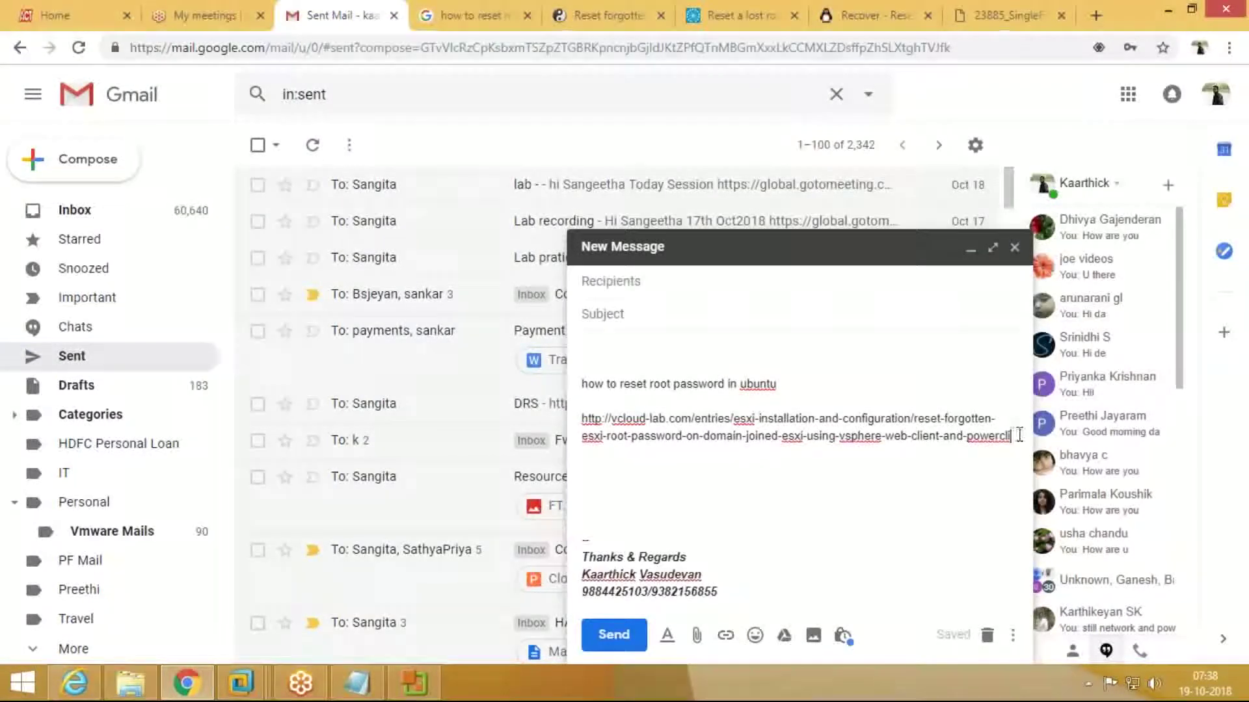
key("Return")
key("Return")
key("ctrl+v")
key("Return")
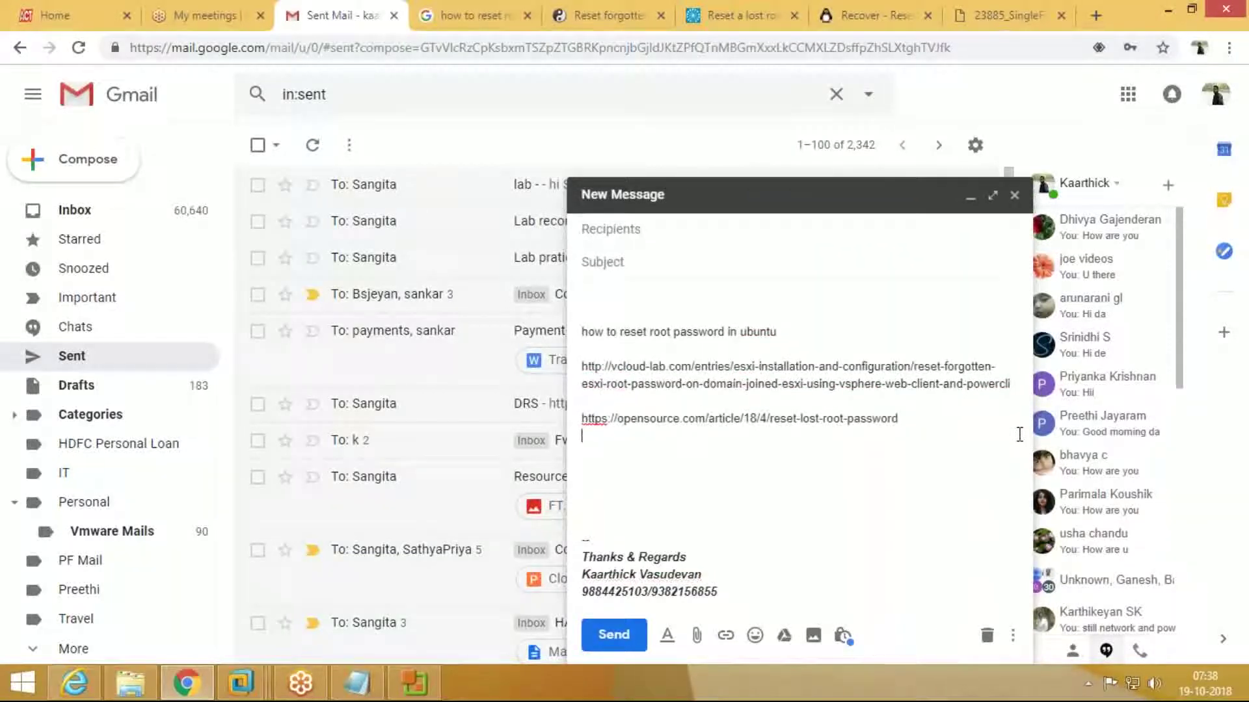
left_click(614, 229)
Step: Address the draft to the suggested contact with subject 'Reset the password of ESXI HOST'
type("sang")
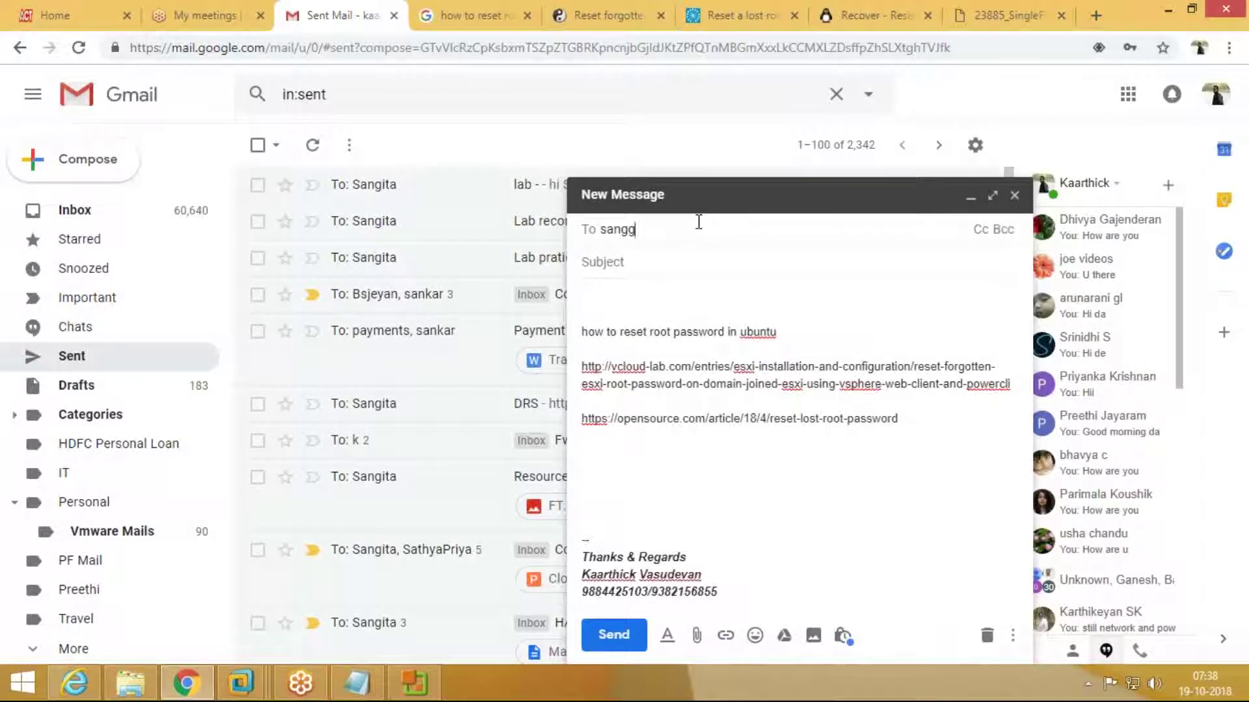
left_click(651, 275)
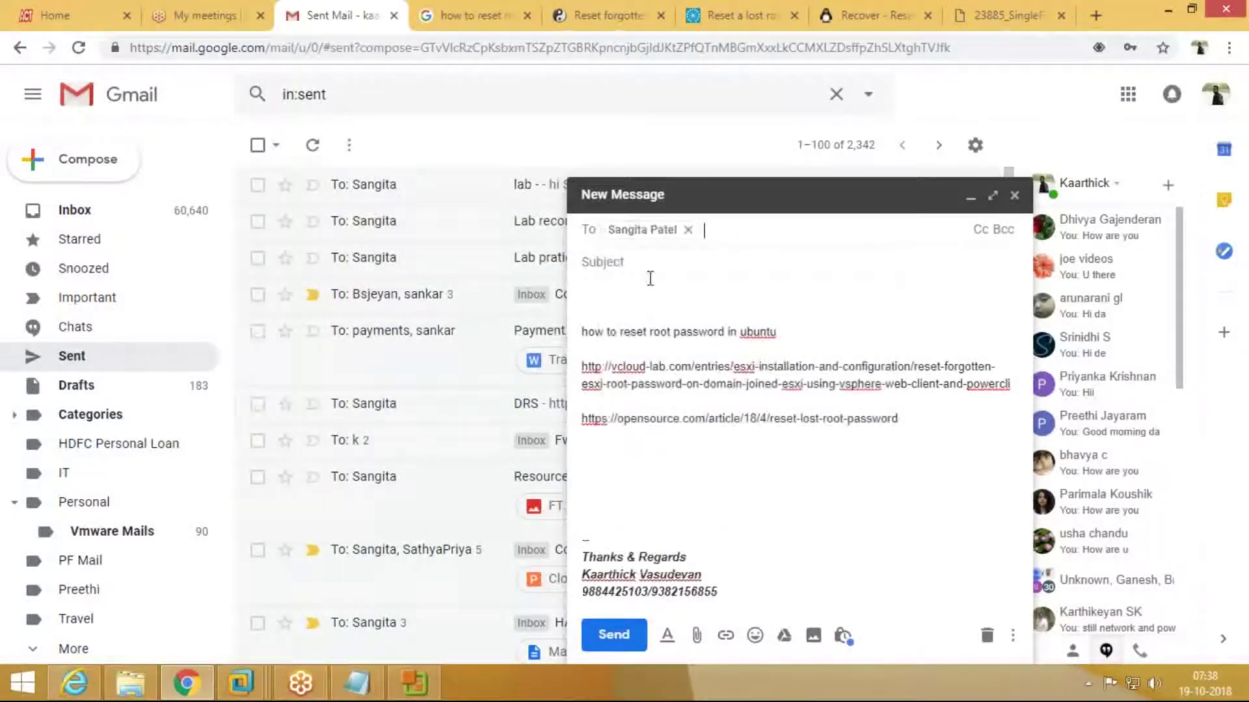
left_click(716, 262)
type("Reset the password of ESXI HOST")
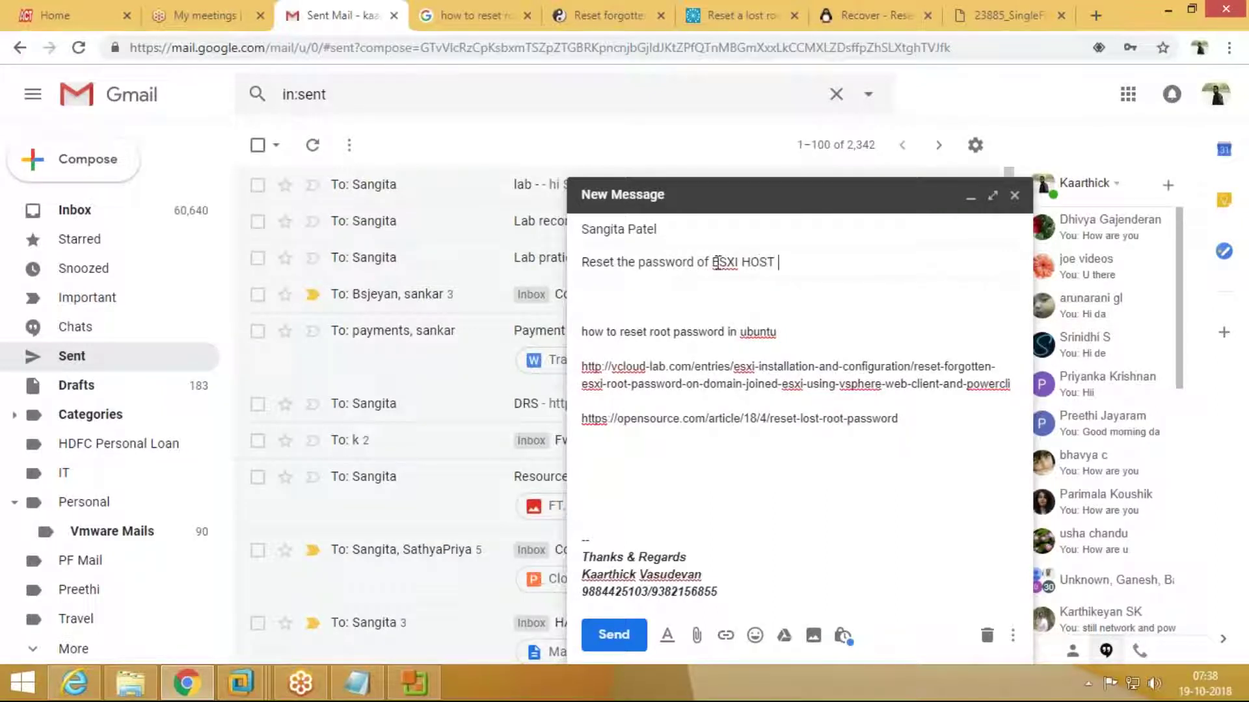
left_click(892, 14)
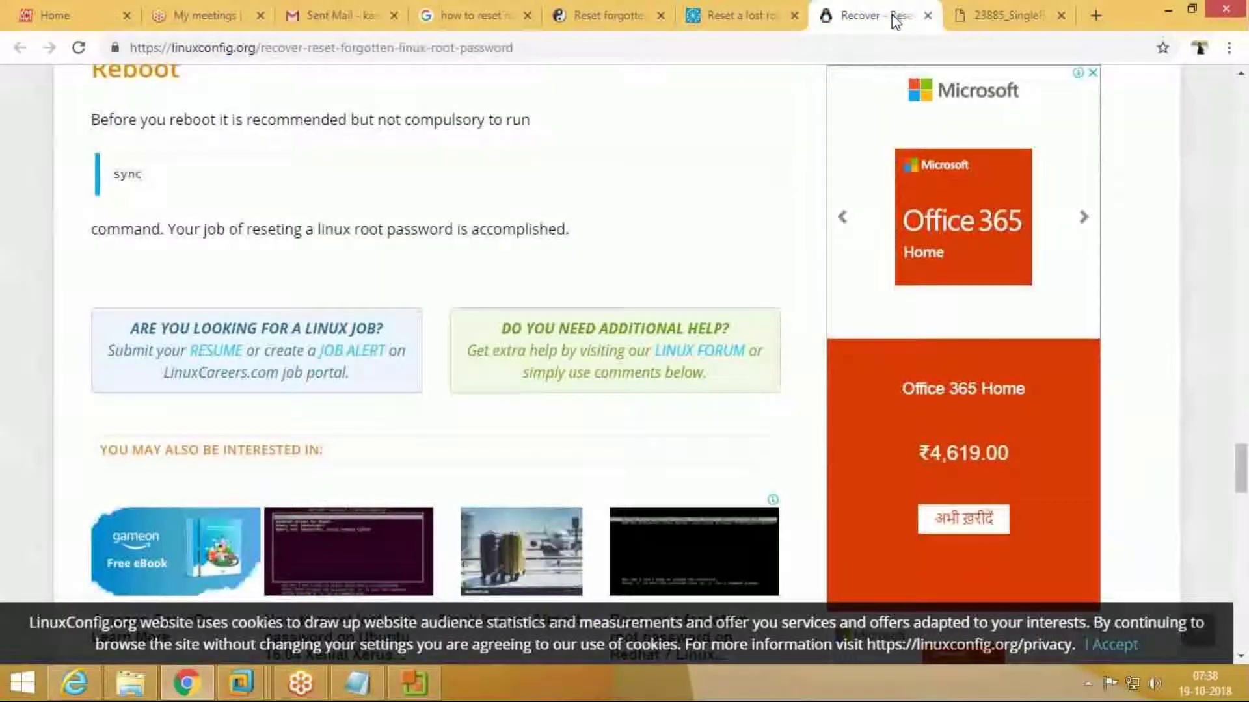
Step: Close the opensource.com lost root password article tab
left_click(751, 19)
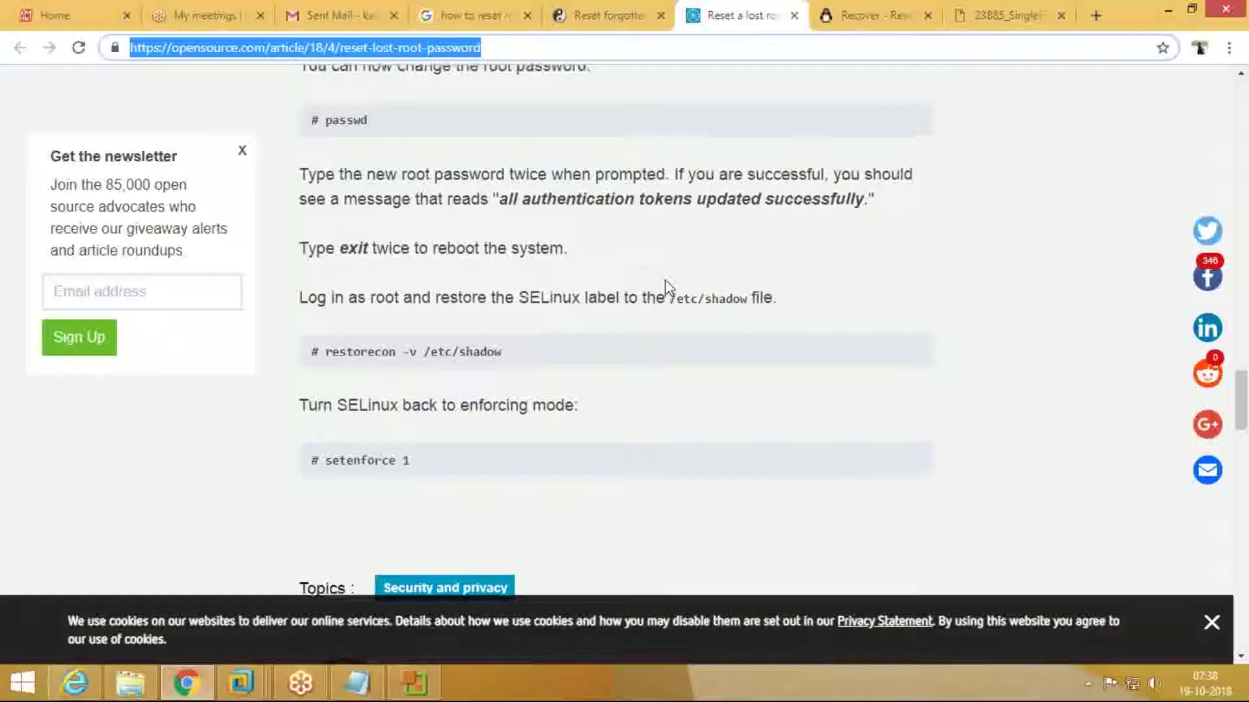
scroll(665, 286, "up", 4)
scroll(668, 287, "up", 5)
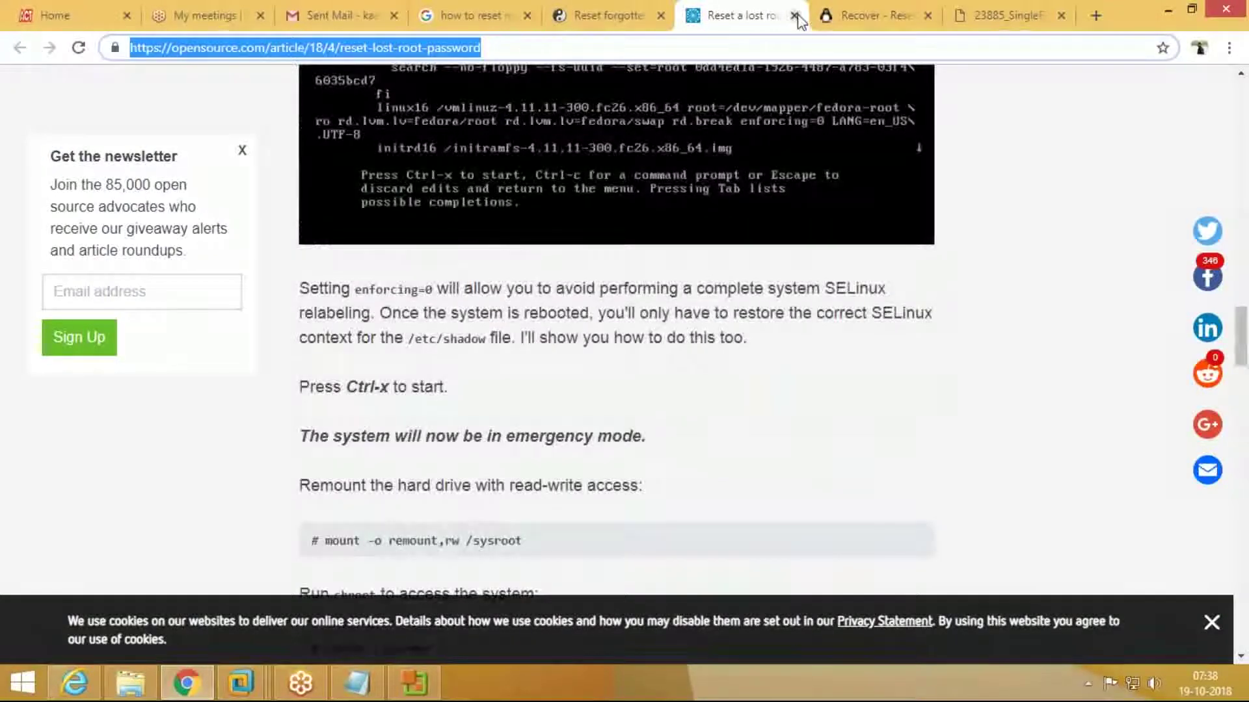
key("ctrl+Tab")
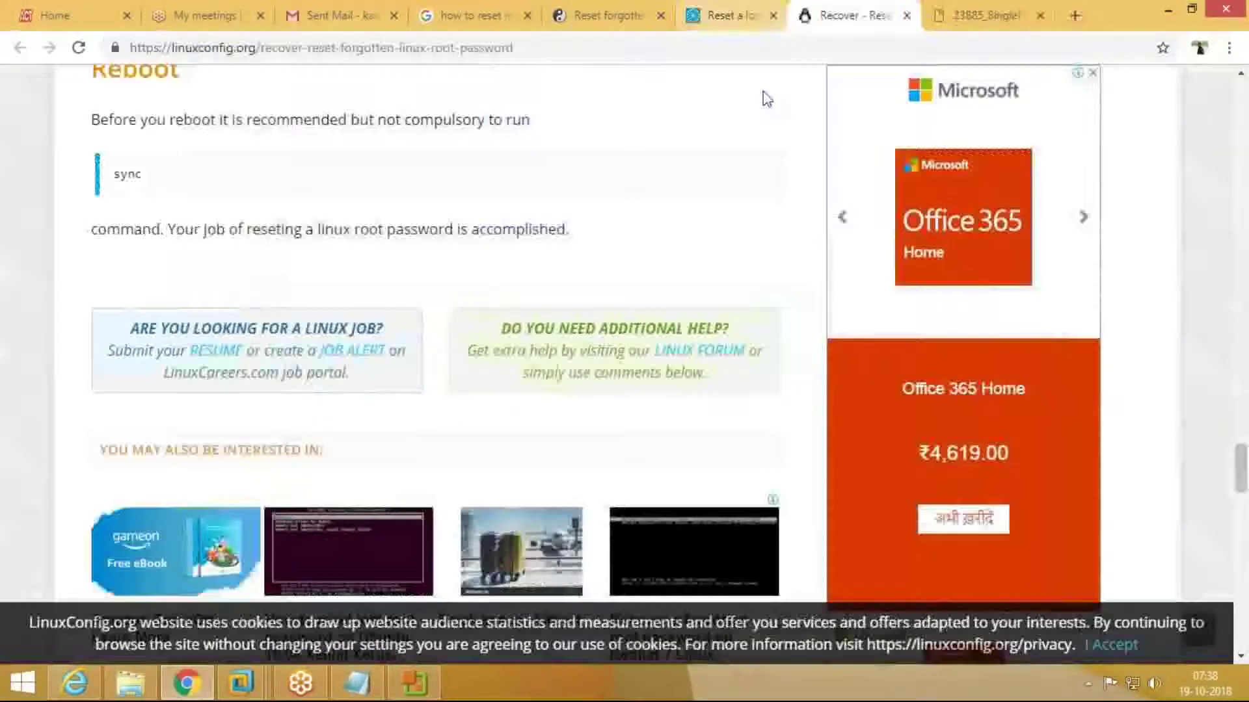
left_click(773, 15)
Step: Return to the ubuntu search results and select the YouTube video's web address
left_click(692, 16)
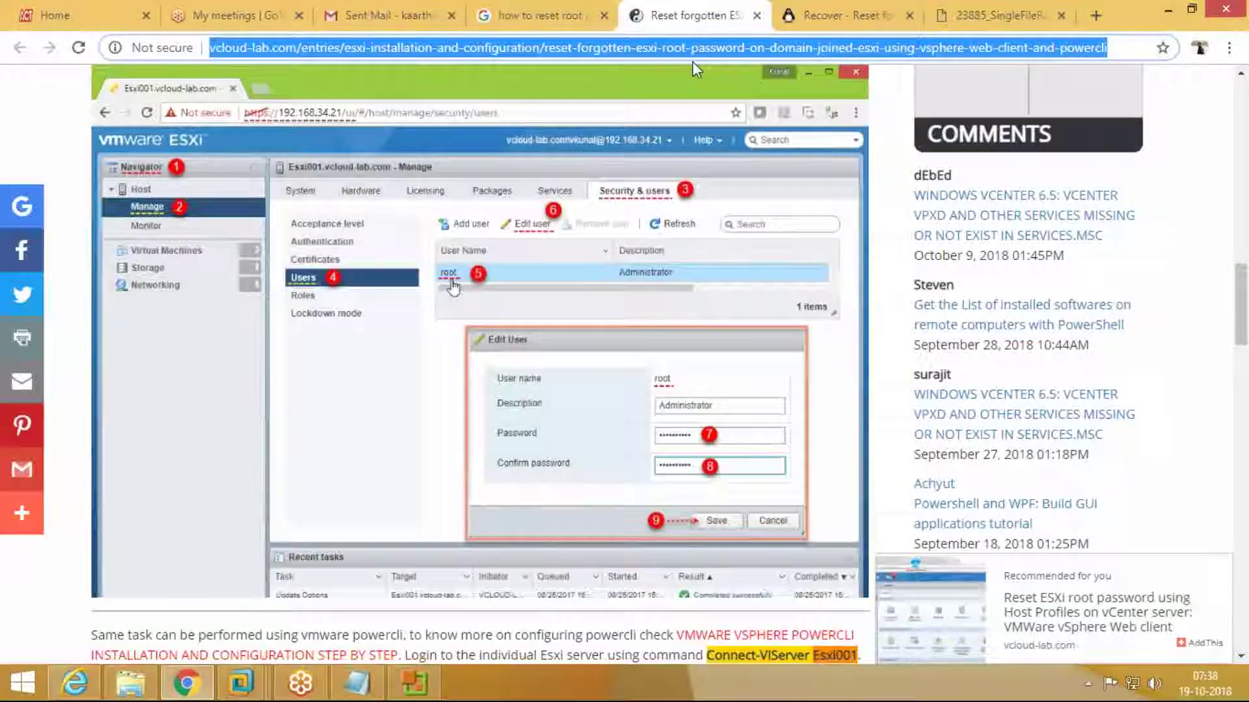
key("ctrl+shift+Tab")
left_click(813, 234)
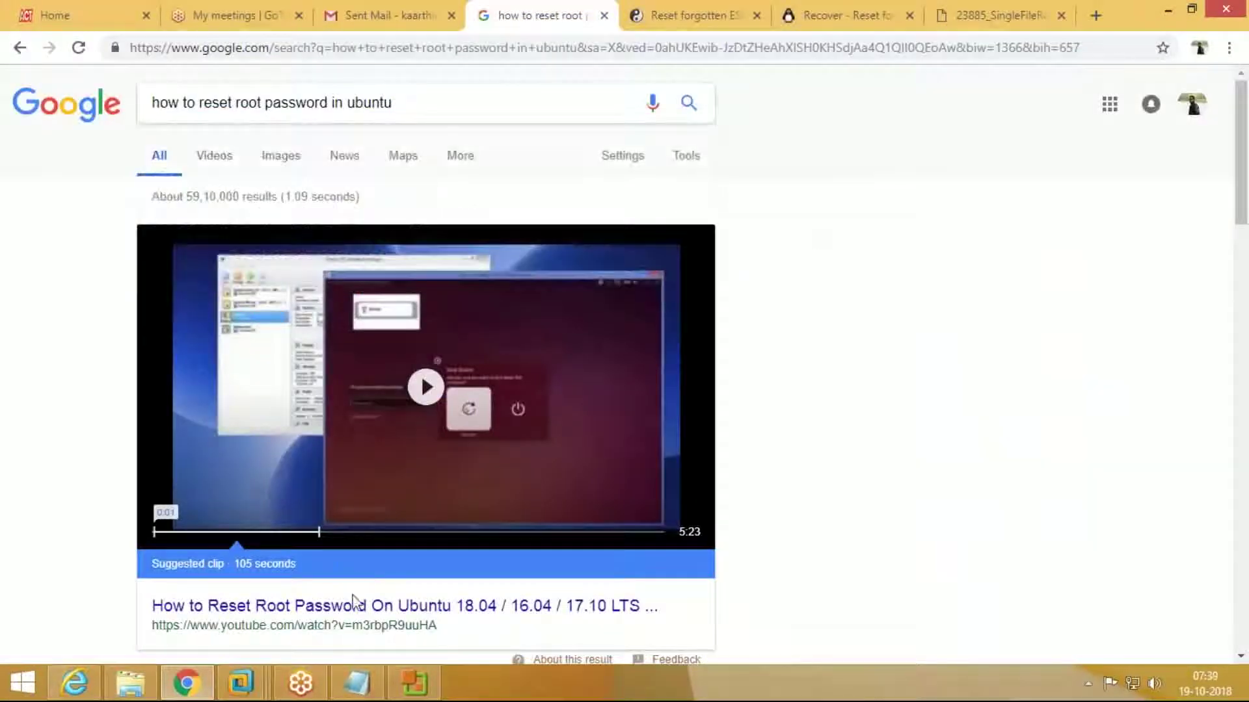
left_click_drag(480, 629, 156, 643)
key("ctrl+c")
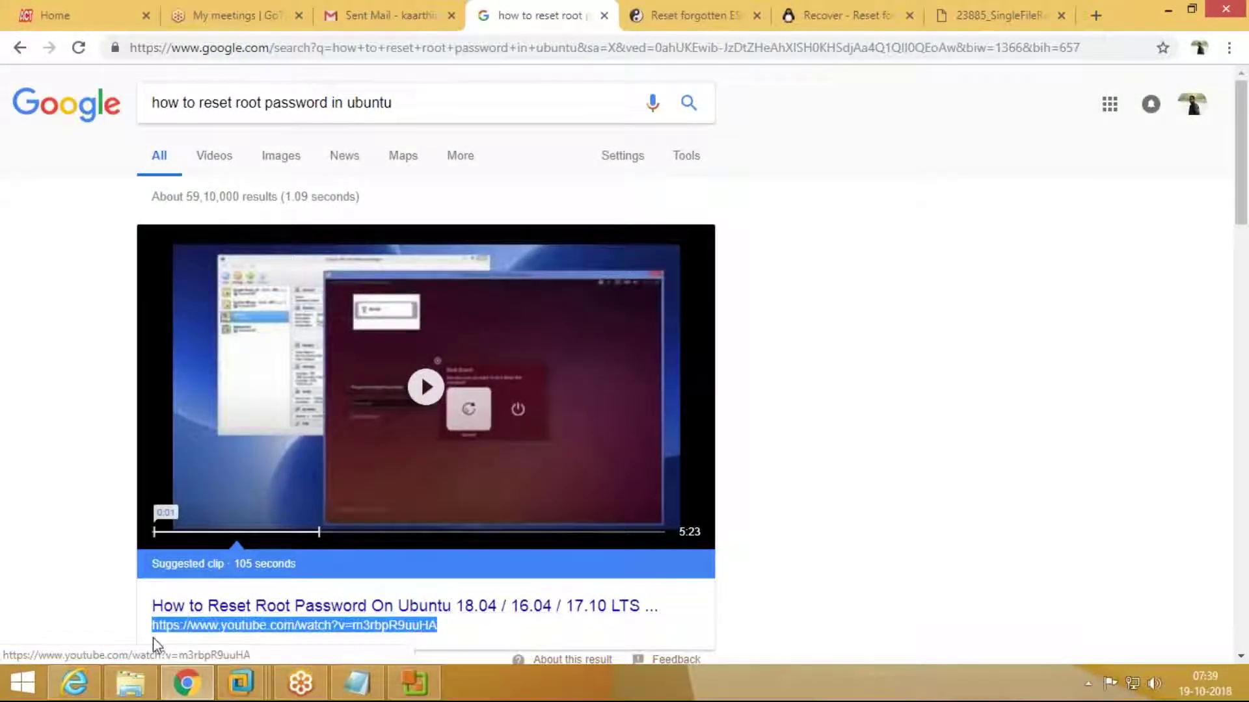
key("alt+Tab")
key("alt+Tab")
key("alt+Tab")
Step: Paste the YouTube video link into the ESXi password-reset draft
left_click(1086, 14)
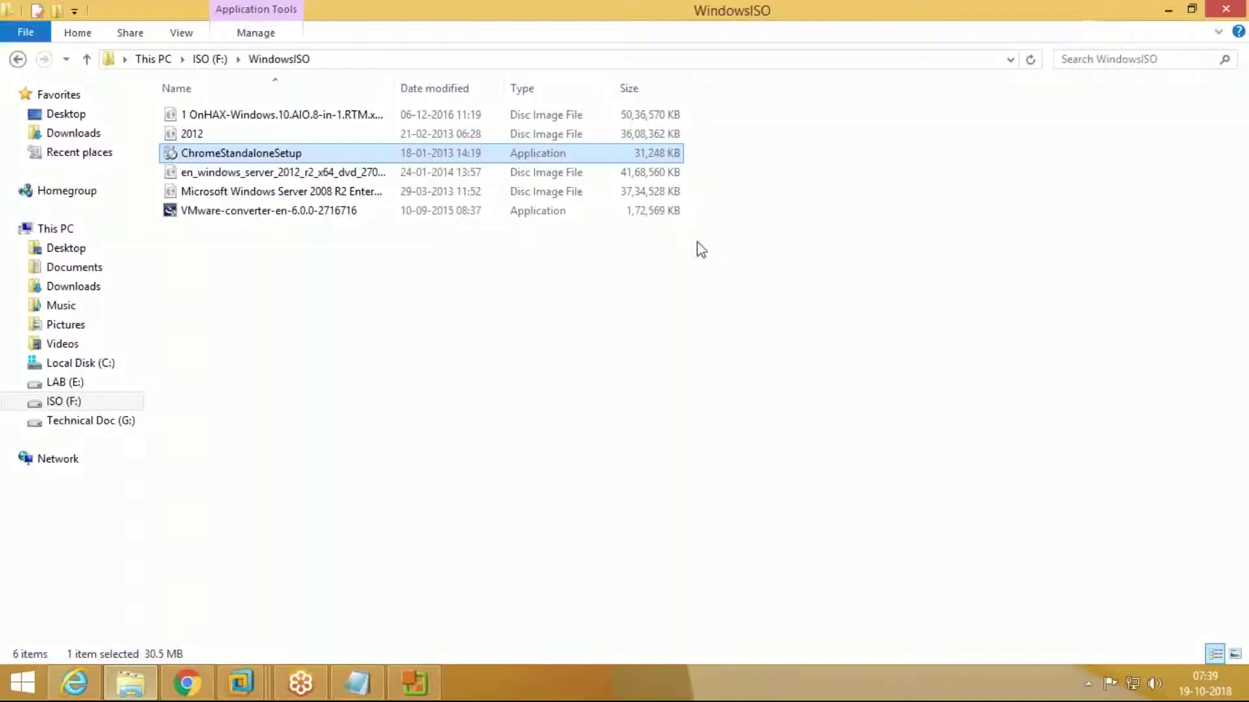
left_click(215, 690)
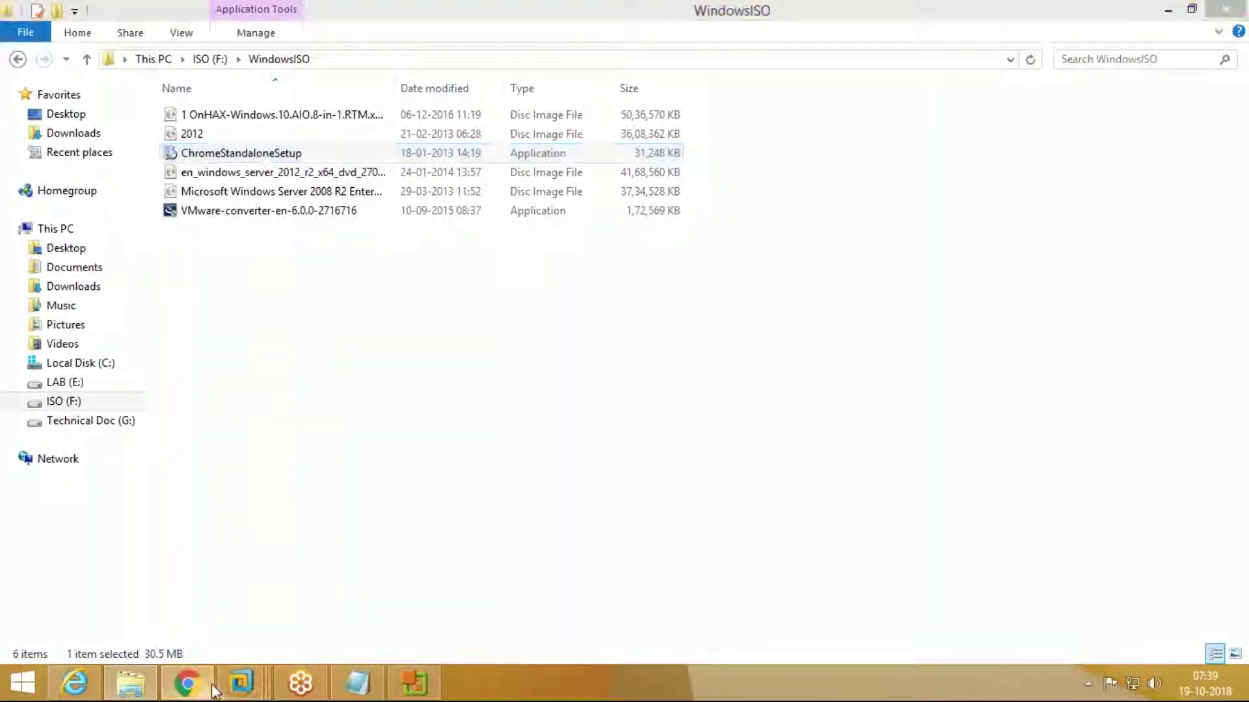
left_click(390, 15)
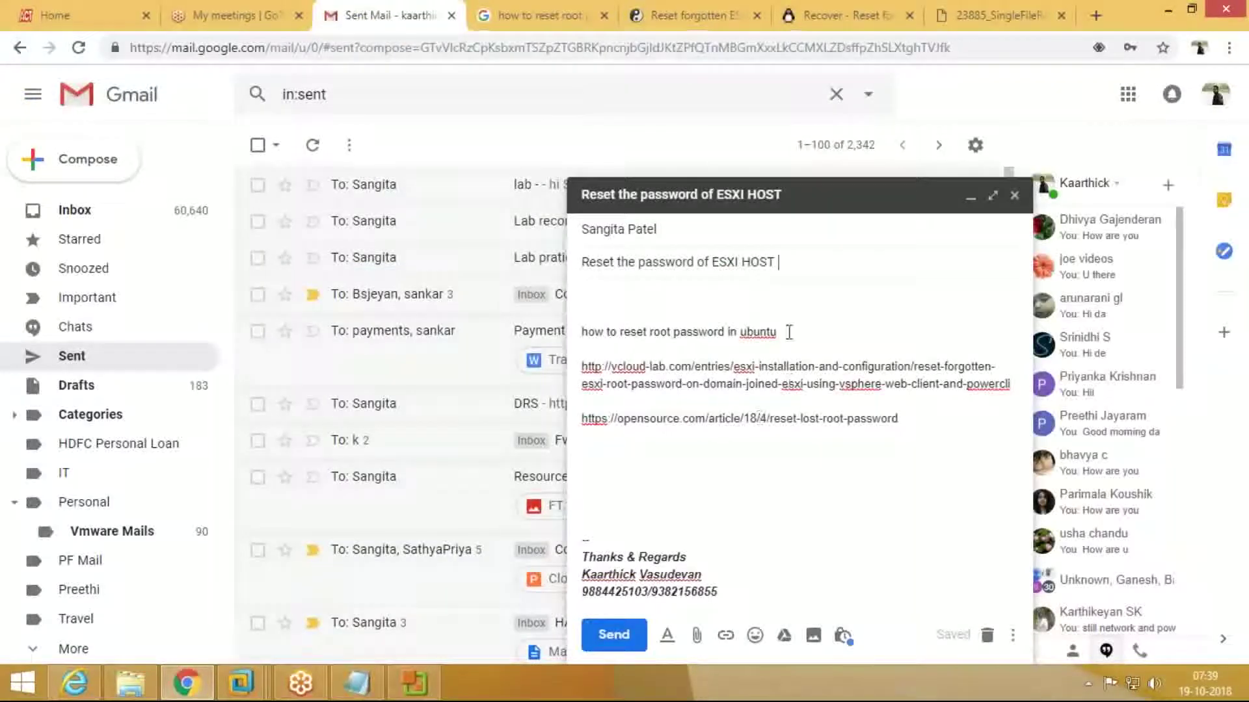
key("ctrl+v")
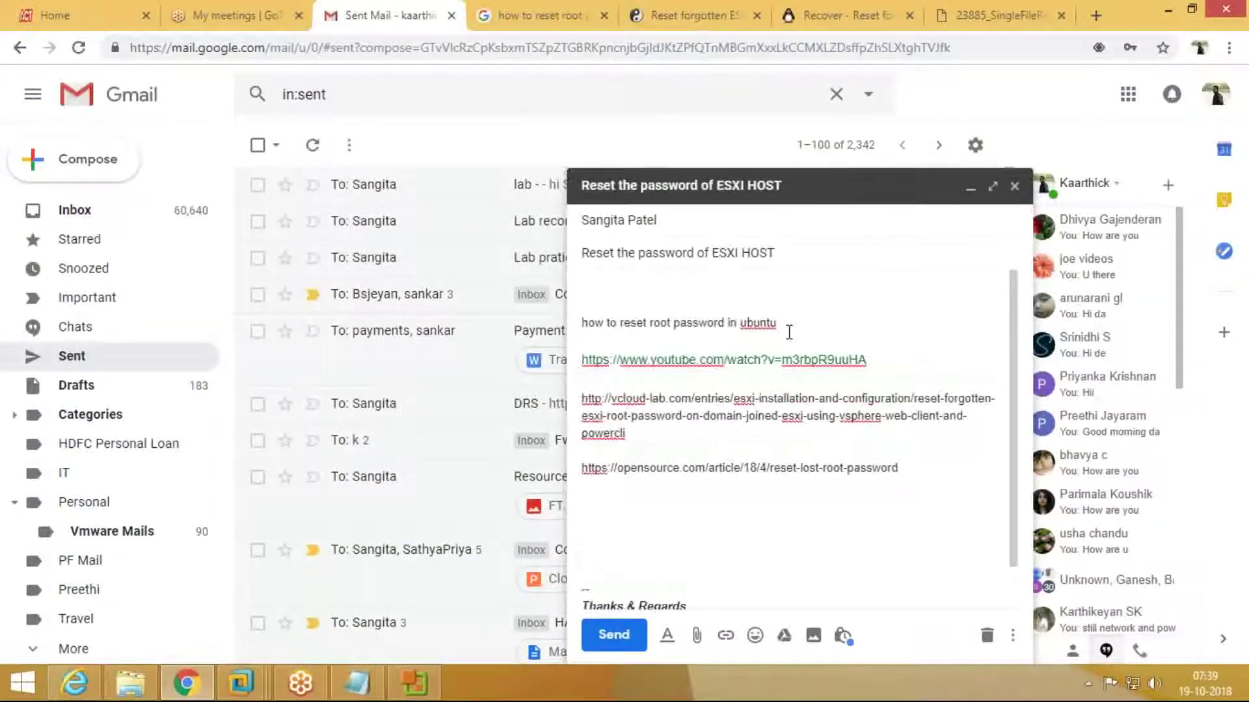
key("Return")
key("Return")
Step: Add an 'IAB -3' line below the links, then minimize the draft over the Inbox
left_click(724, 558)
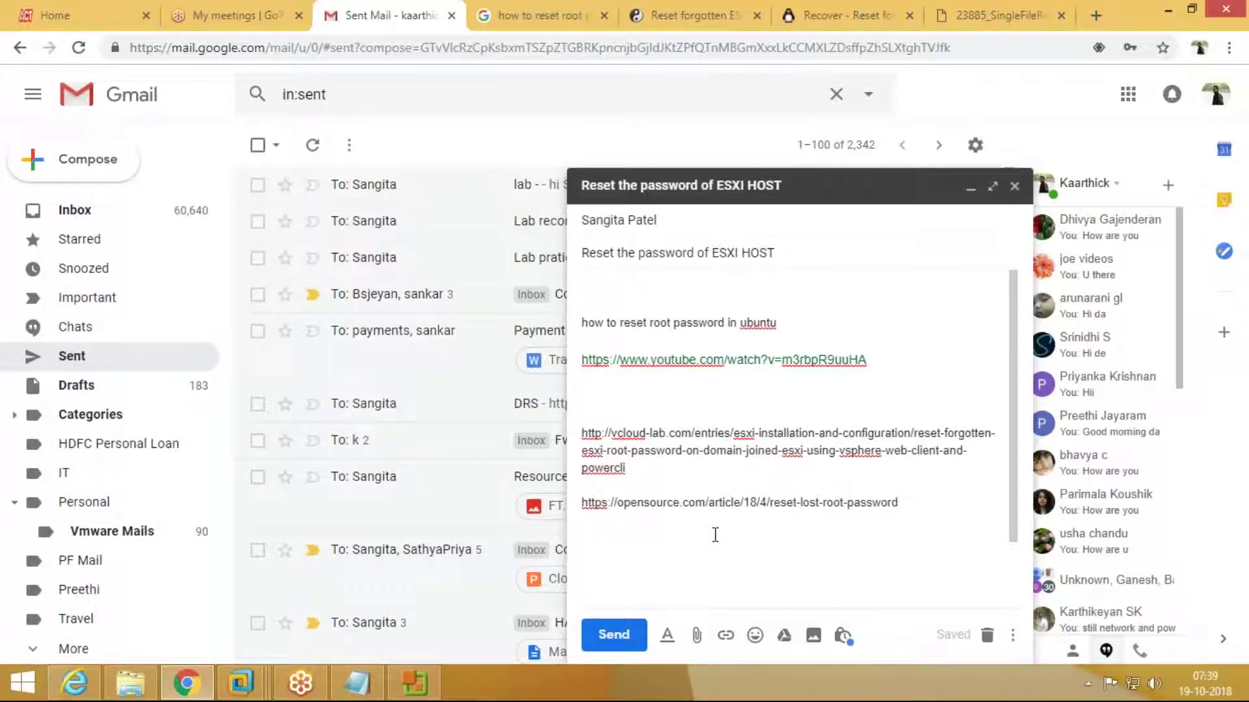
type("IAB -3")
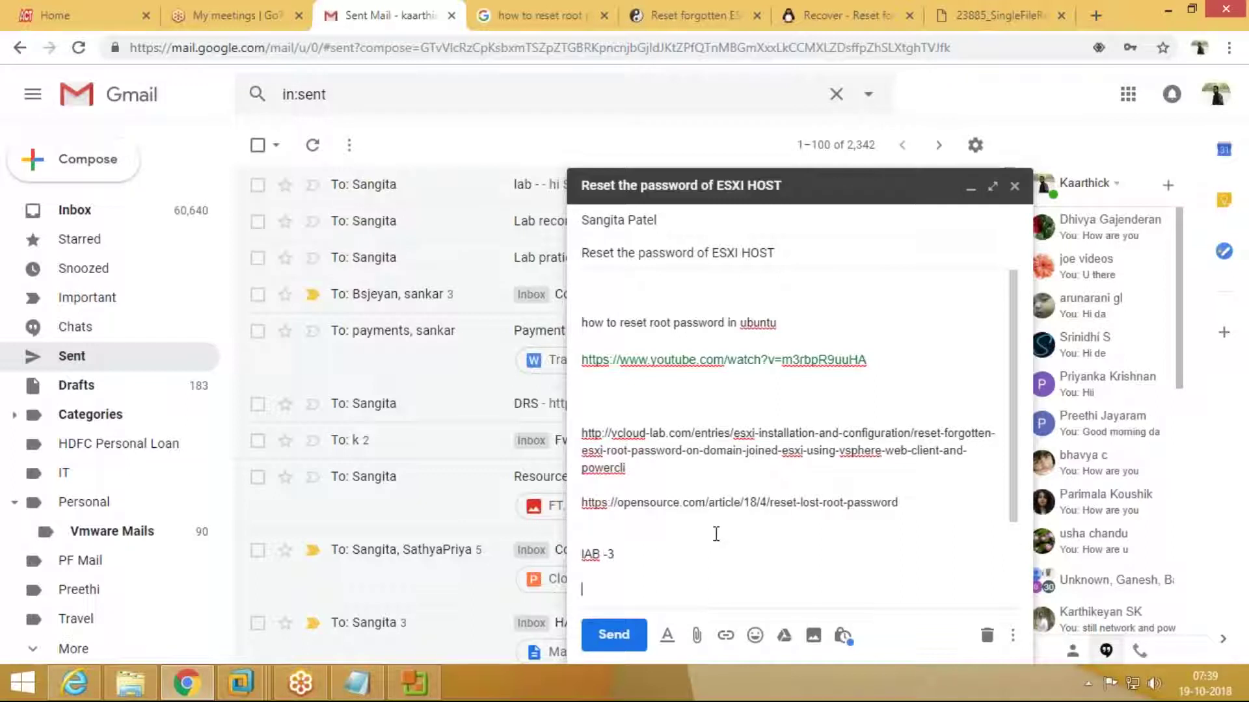
left_click(65, 217)
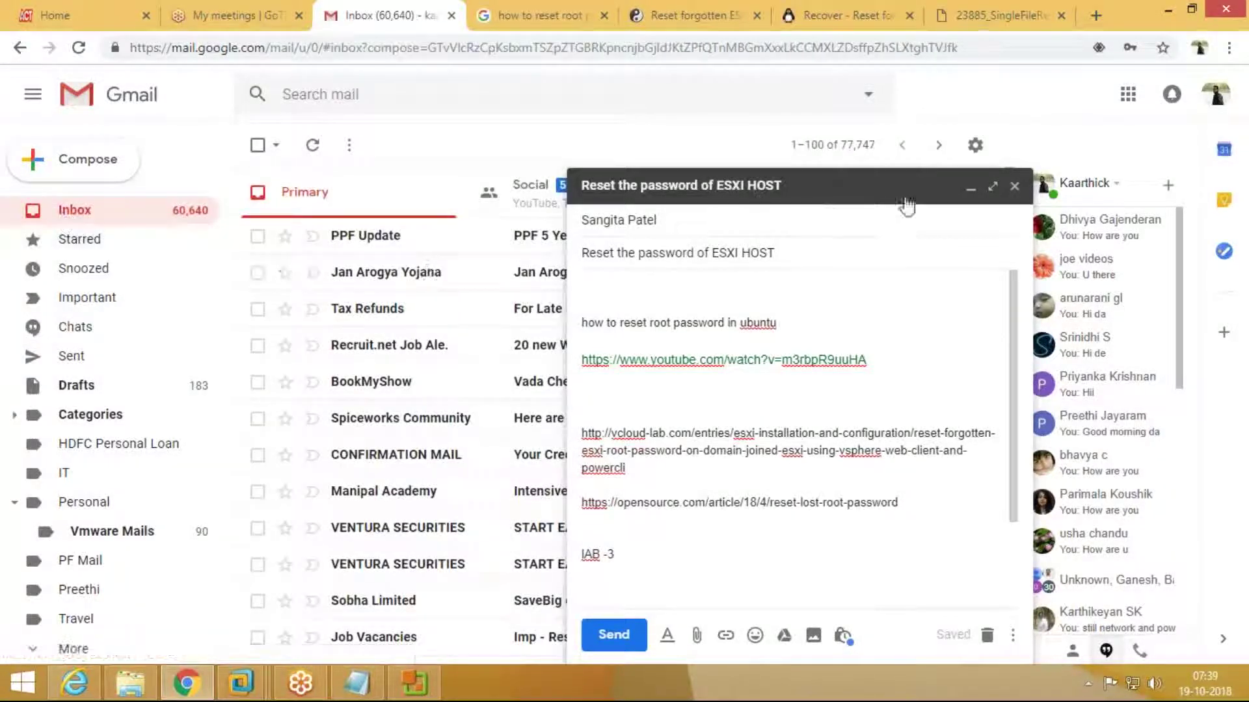
left_click(971, 188)
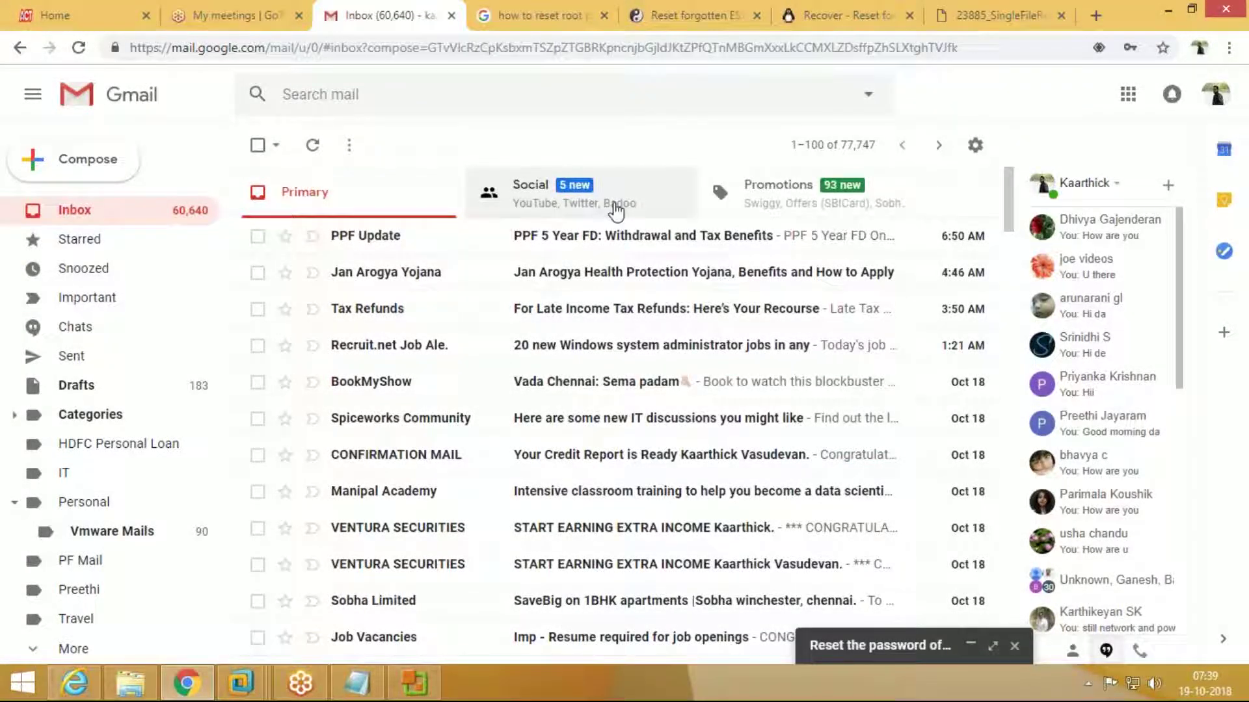
Step: Look through Gmail's Social mail, then open the Vcenter VM full-screen from the VMware taskbar previews
left_click(615, 209)
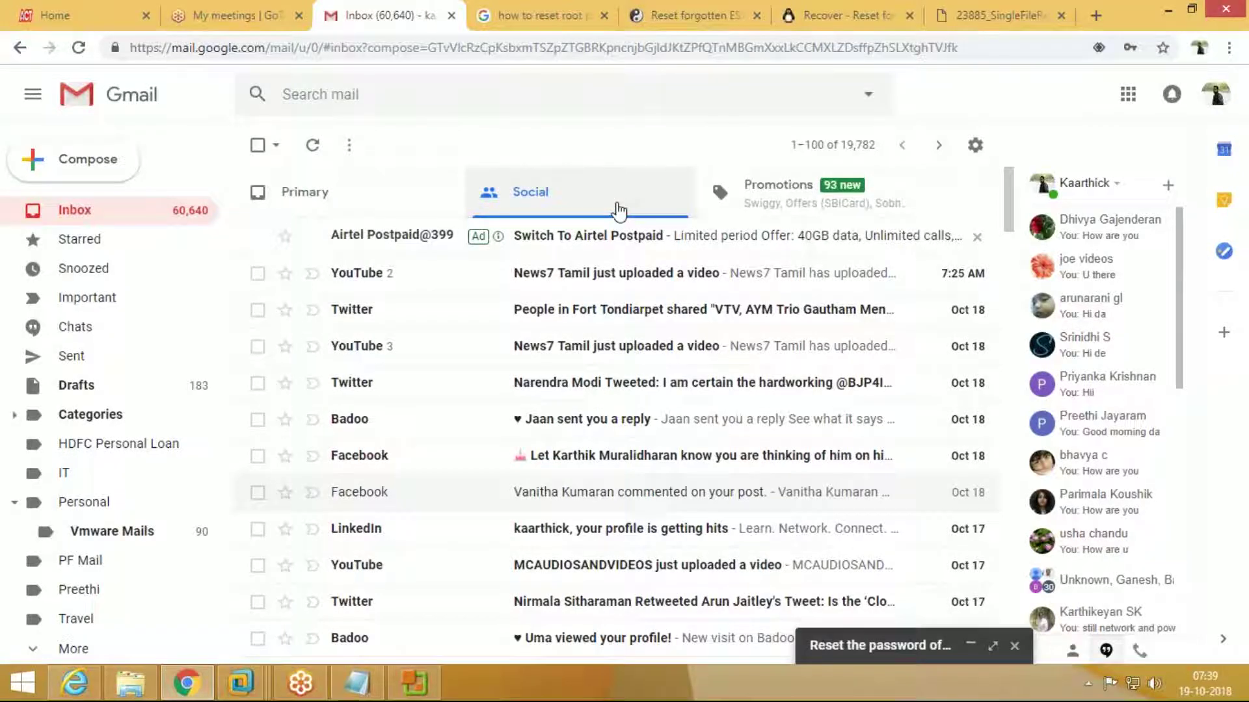
left_click(239, 693)
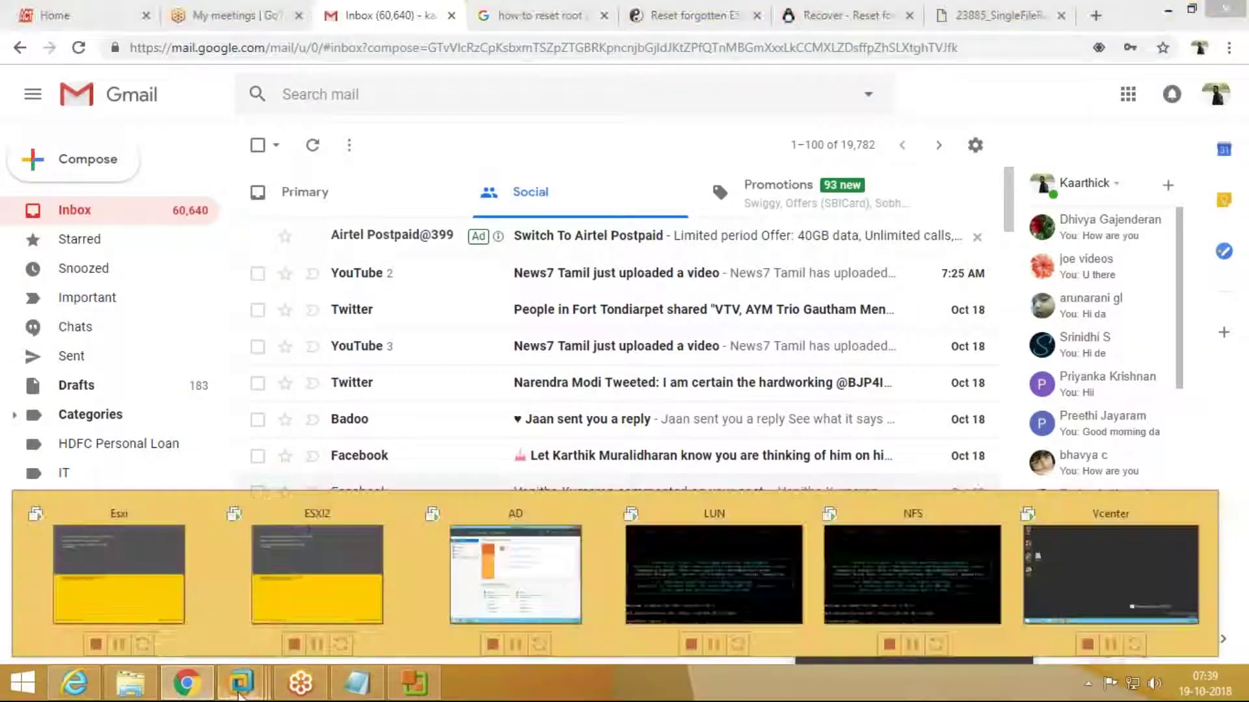
left_click(236, 694)
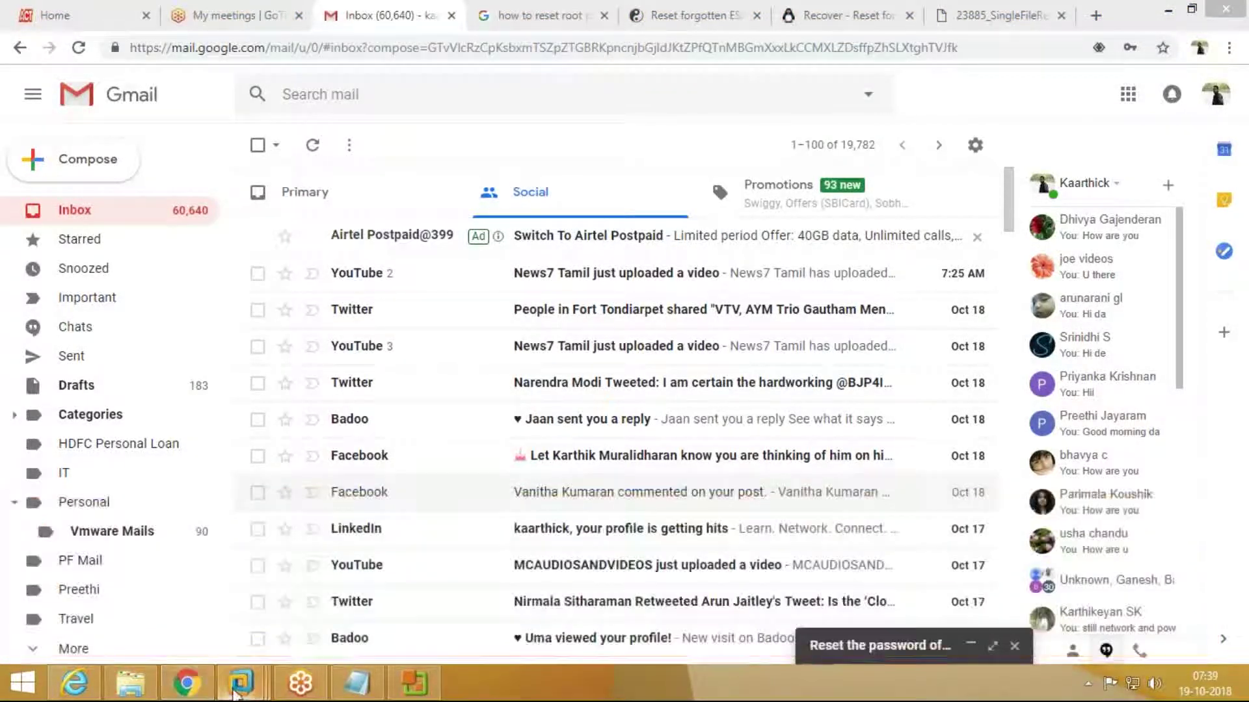
left_click(235, 694)
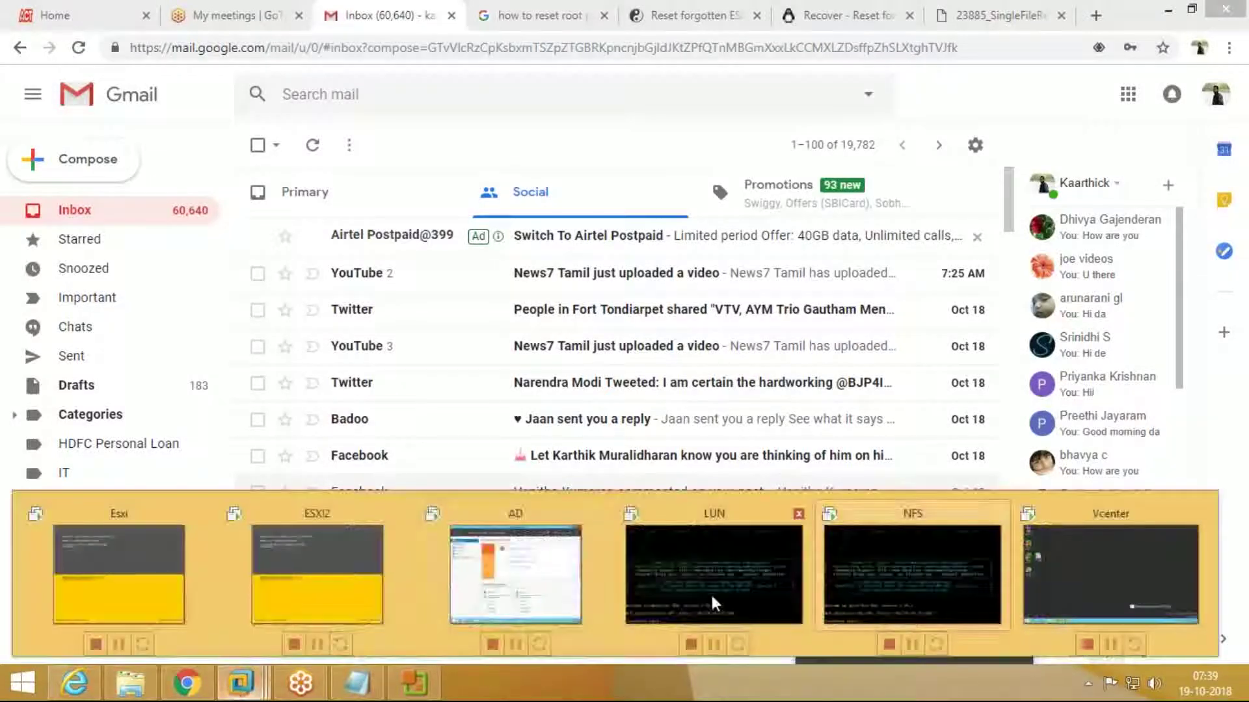
mouse_move(376, 583)
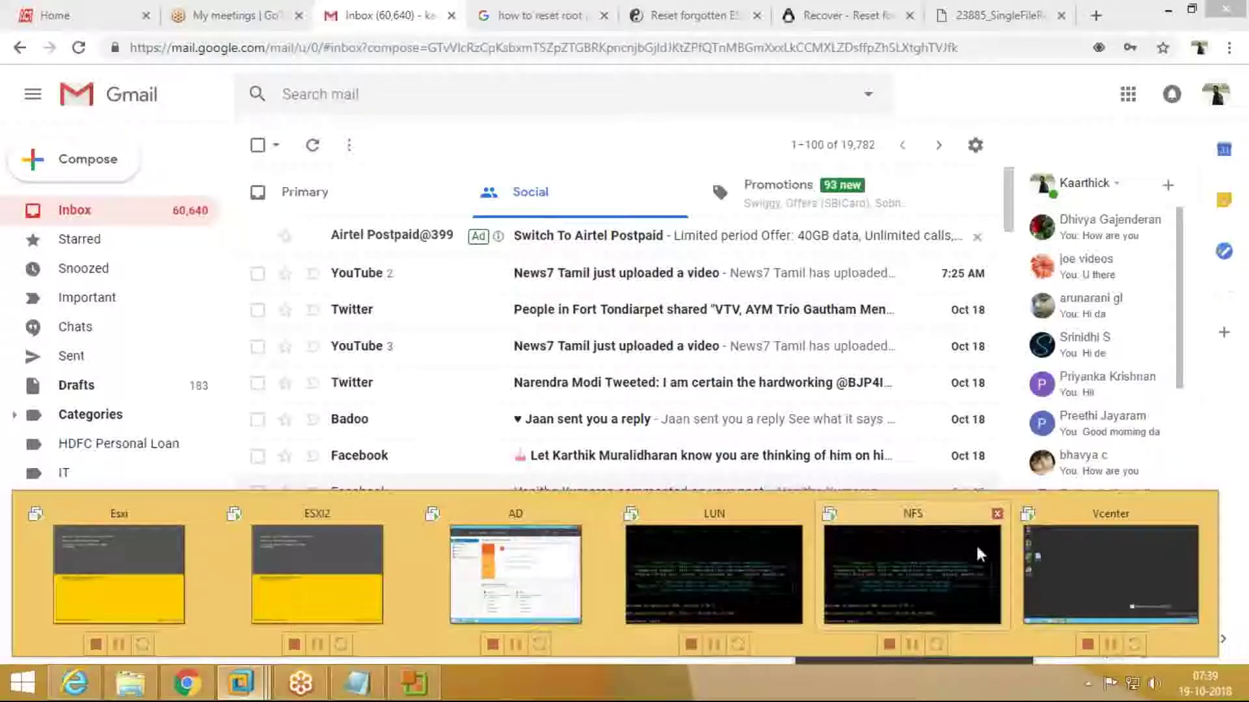
left_click(1110, 572)
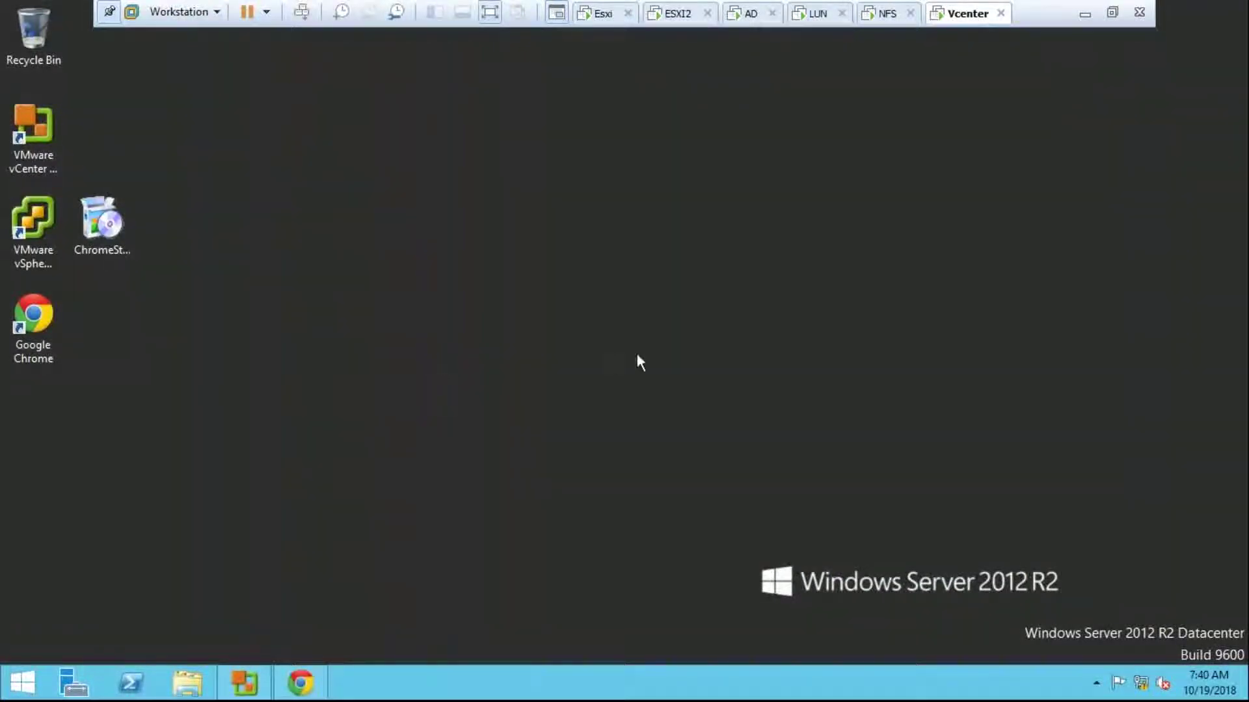
Step: Exit full-screen, refresh the Vcenter VM desktop, and close vCenter Converter Standalone
left_click(1112, 11)
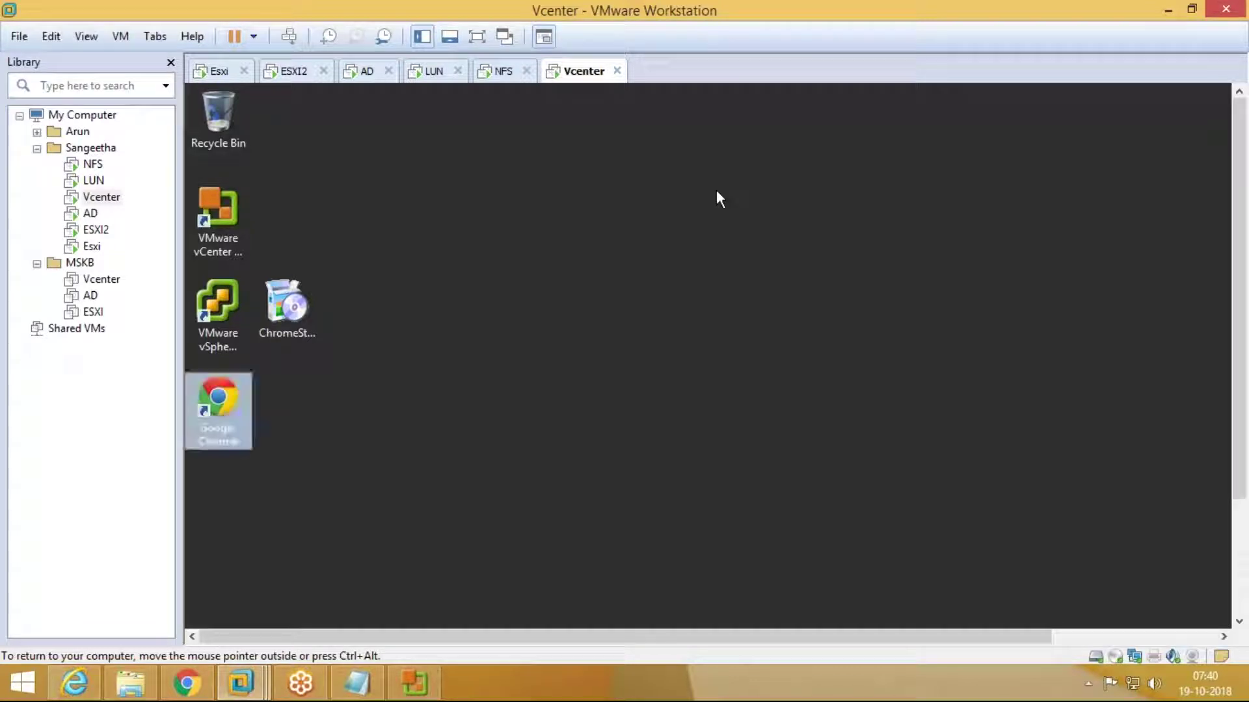
right_click(716, 191)
left_click(732, 245)
right_click(732, 244)
left_click(741, 299)
left_click(415, 683)
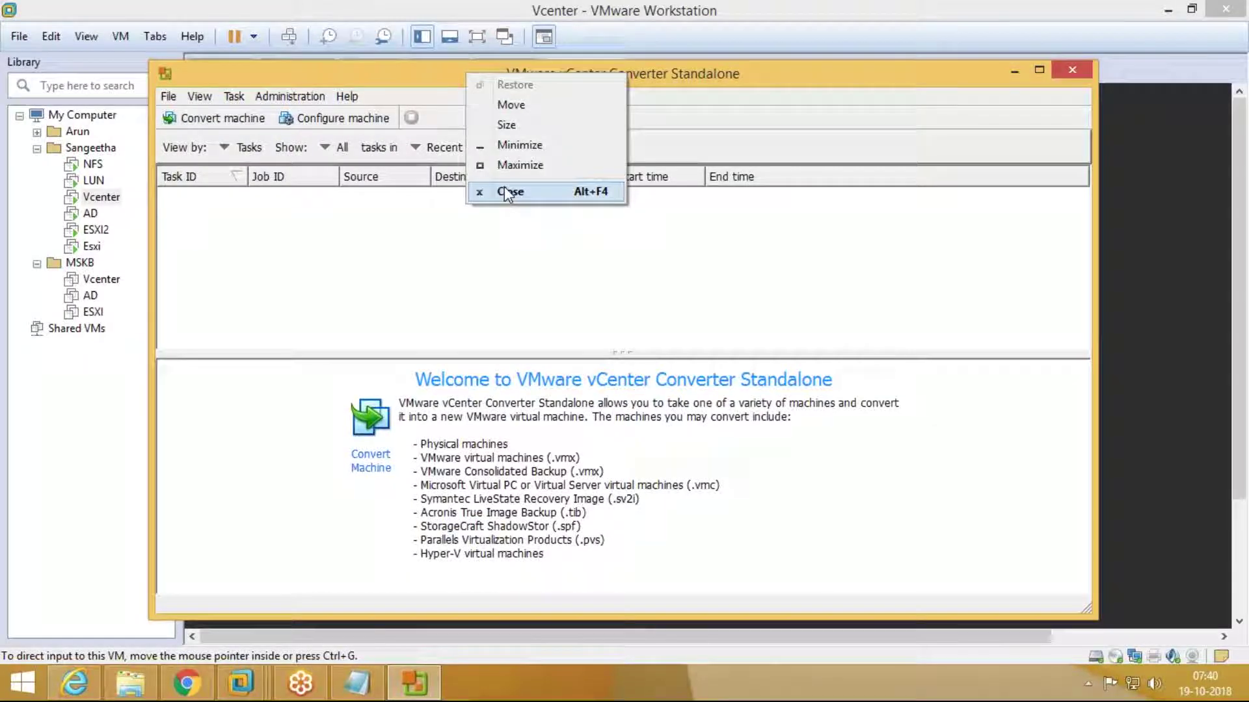
left_click(510, 190)
Step: Refresh the Vcenter VM desktop several more times, then minimize VMware Workstation
right_click(537, 151)
left_click(562, 203)
right_click(561, 202)
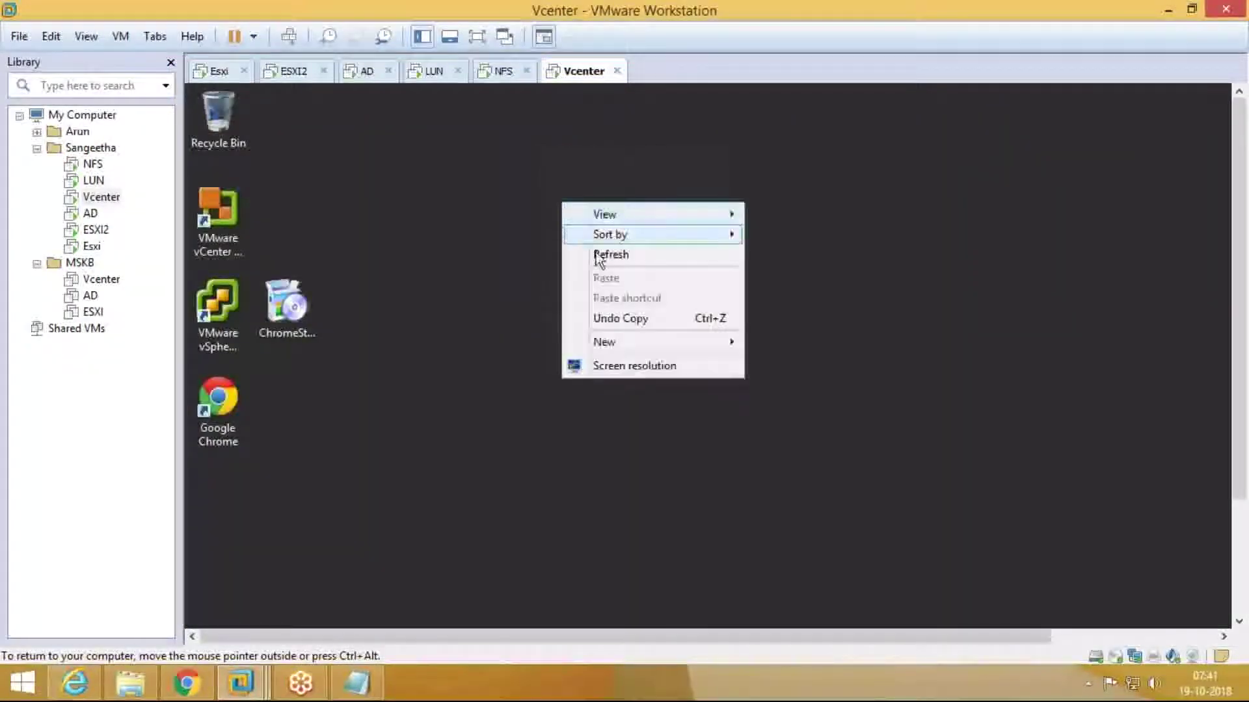
left_click(600, 260)
right_click(459, 161)
left_click(500, 215)
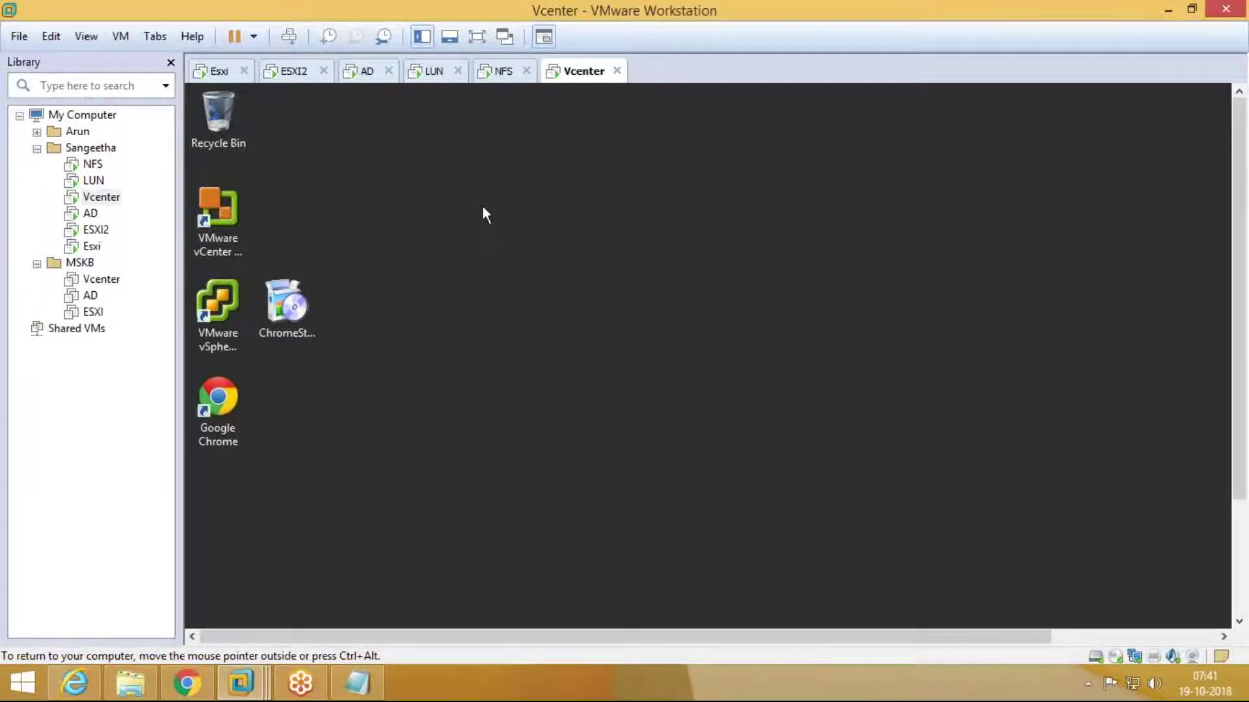
right_click(481, 205)
left_click(516, 256)
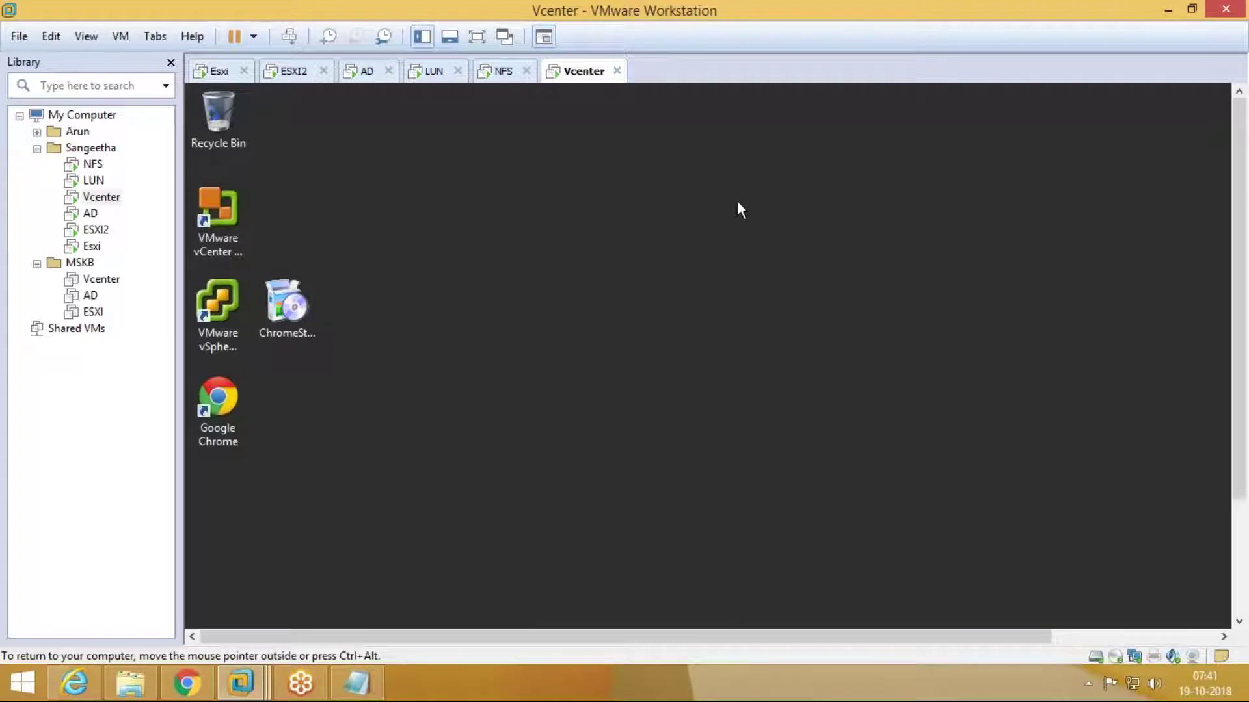
left_click(1169, 9)
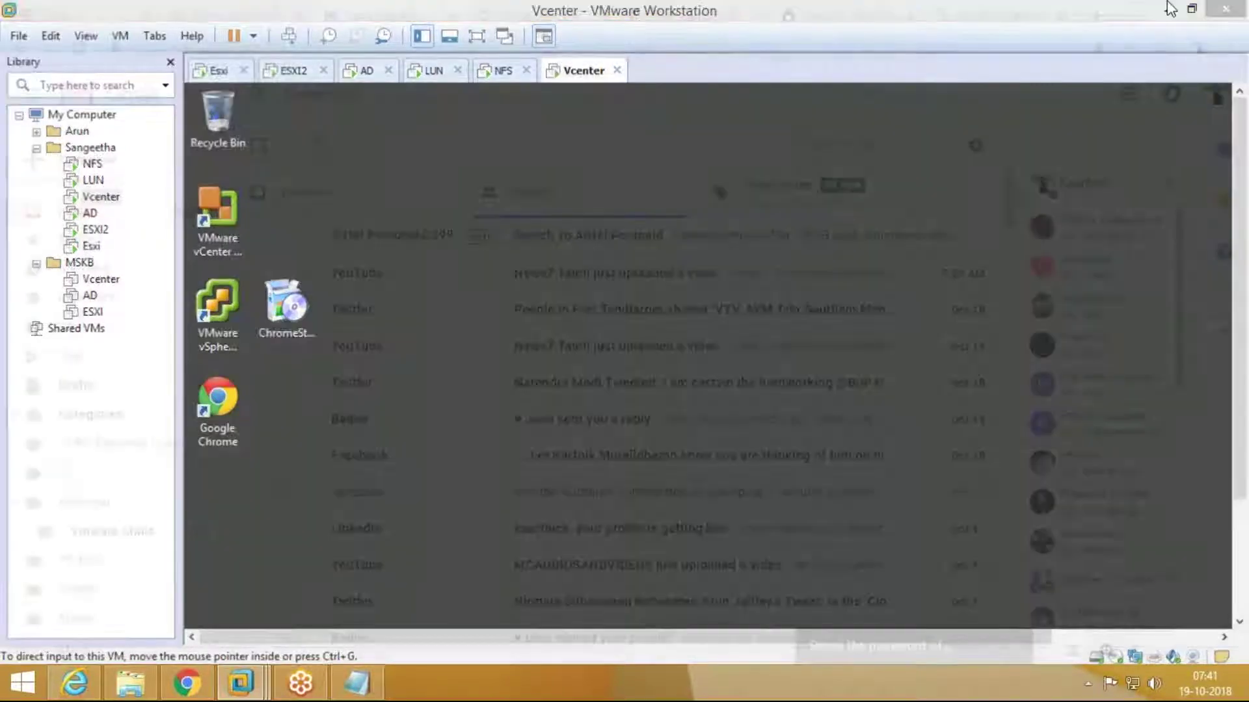
Step: Minimize Chrome, the WindowsISO folder and the last browser window, then refresh the host desktop repeatedly
left_click(1170, 9)
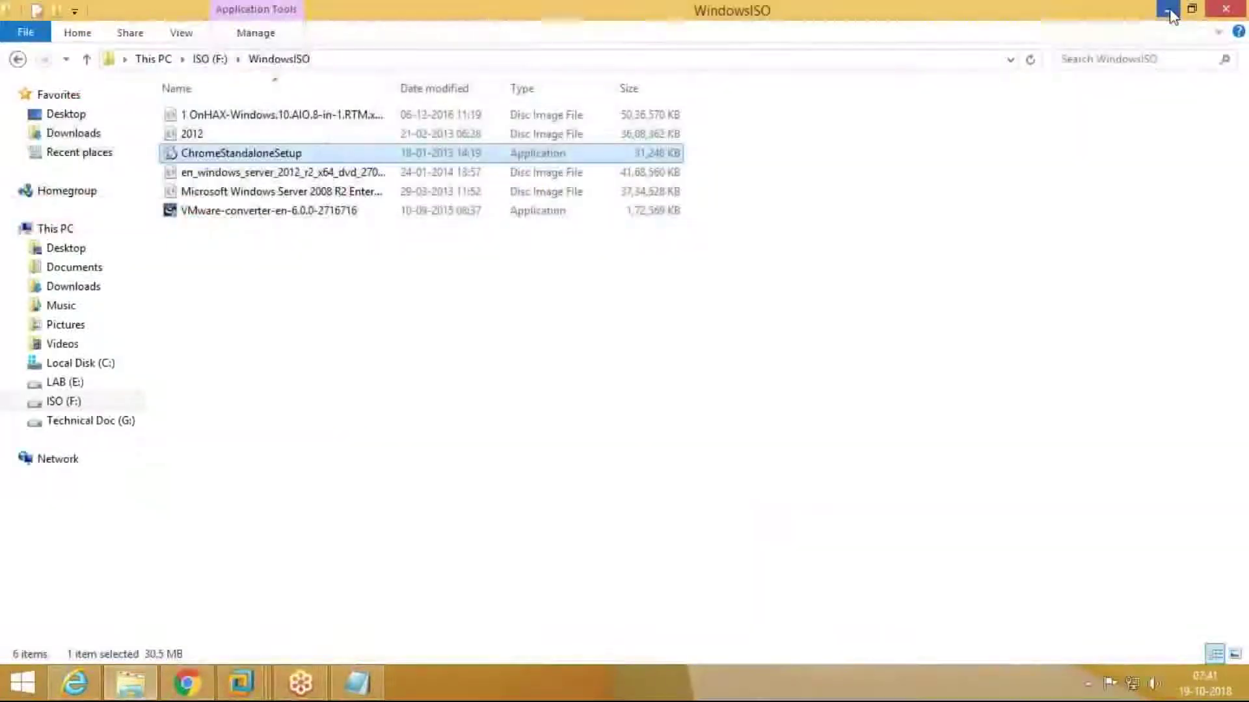
left_click(1168, 11)
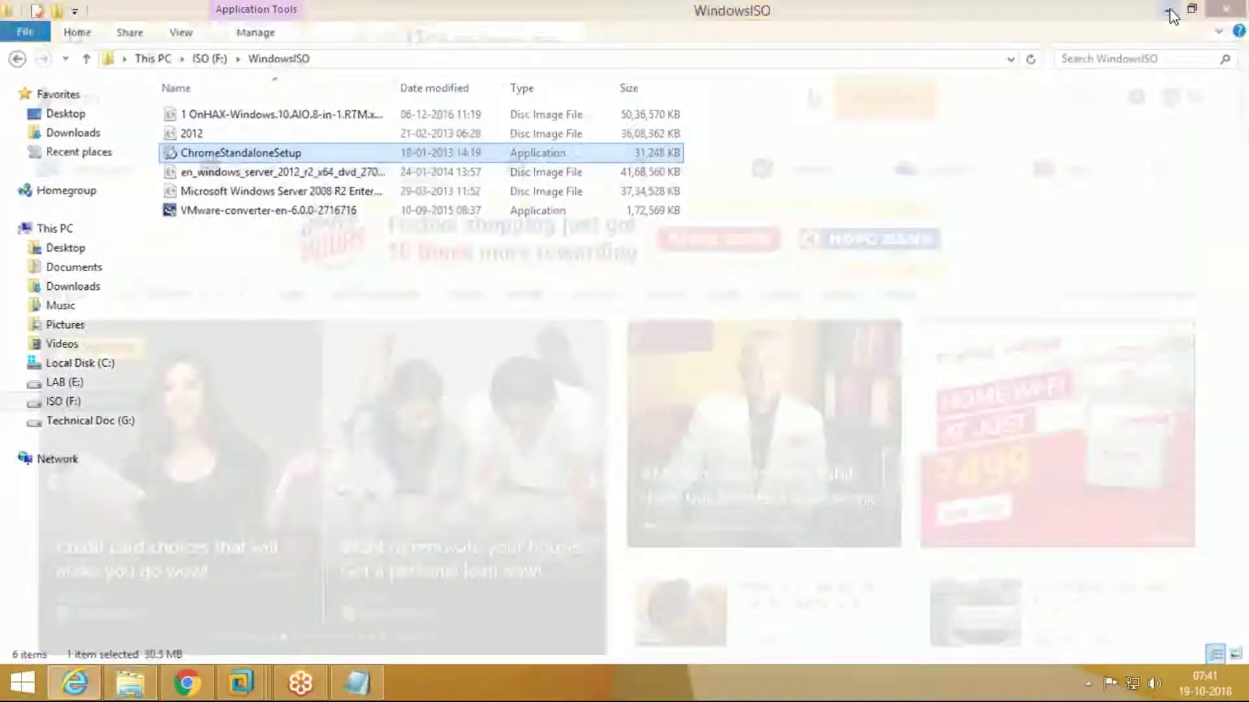
left_click(1168, 11)
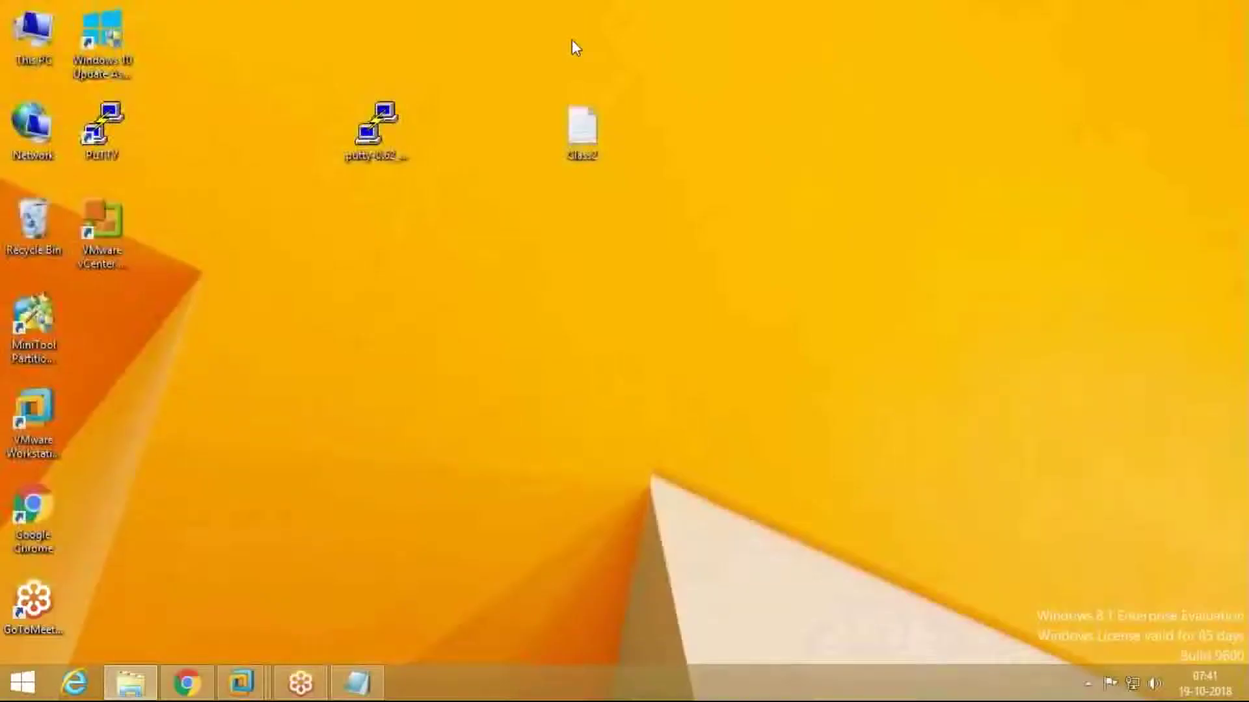
right_click(389, 26)
left_click(426, 78)
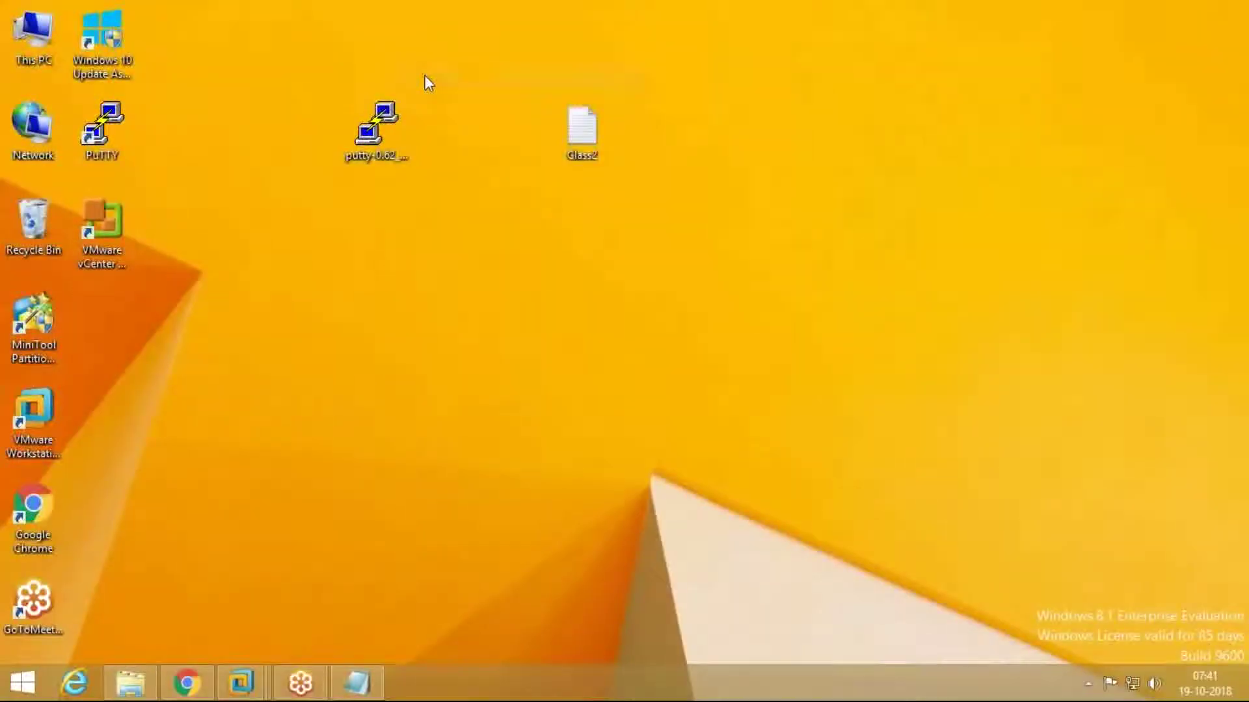
right_click(419, 39)
left_click(486, 92)
right_click(486, 92)
left_click(502, 144)
right_click(364, 406)
left_click(379, 453)
Step: Return to VMware Workstation on the Vcenter VM and open the File menu
mouse_move(258, 694)
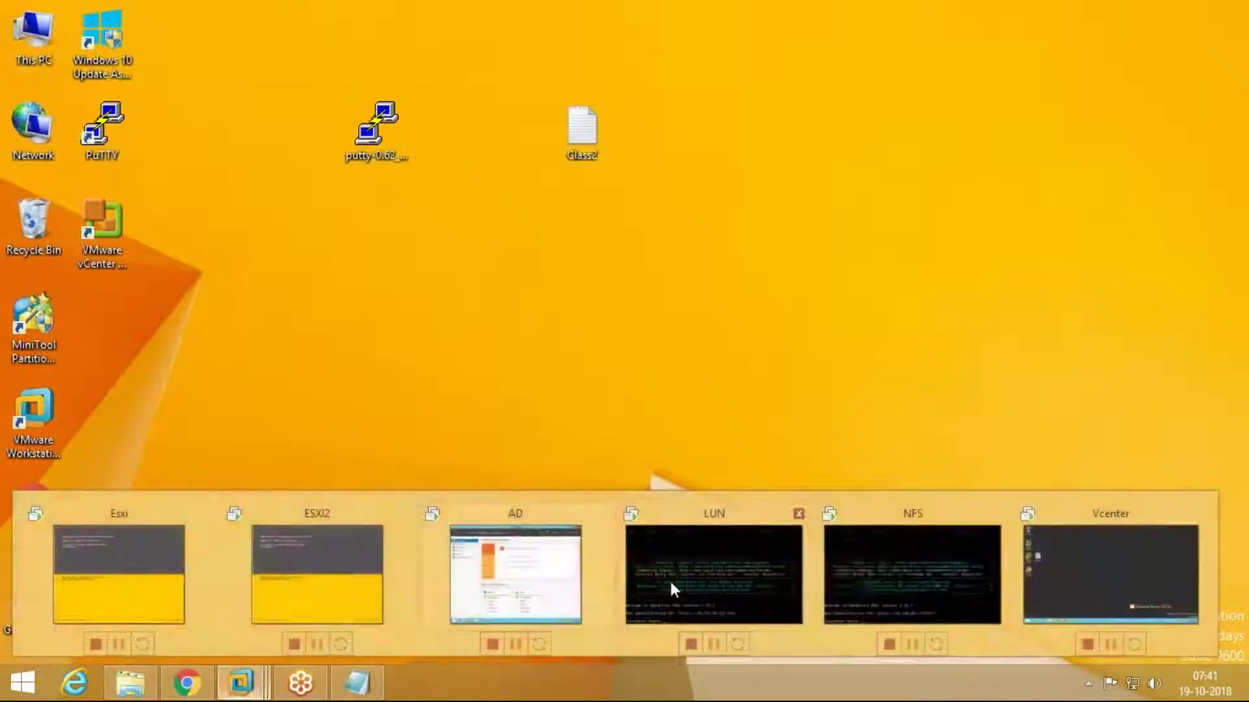
left_click(1111, 577)
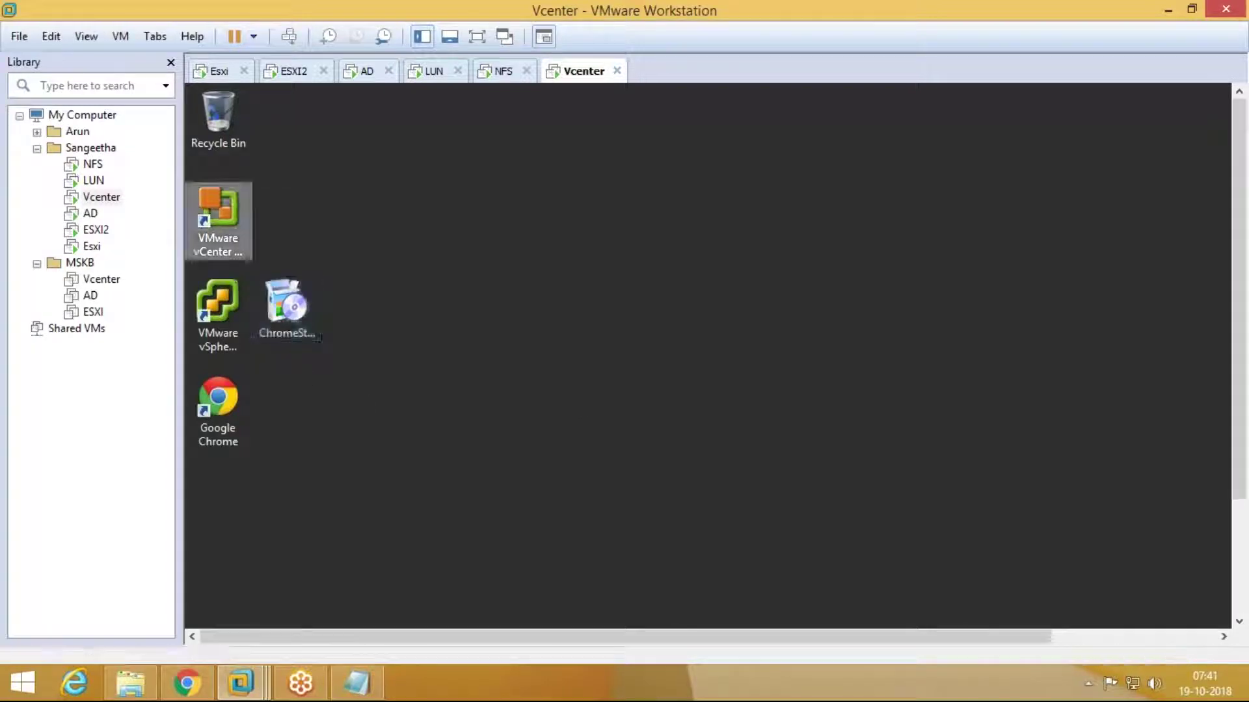
left_click(20, 36)
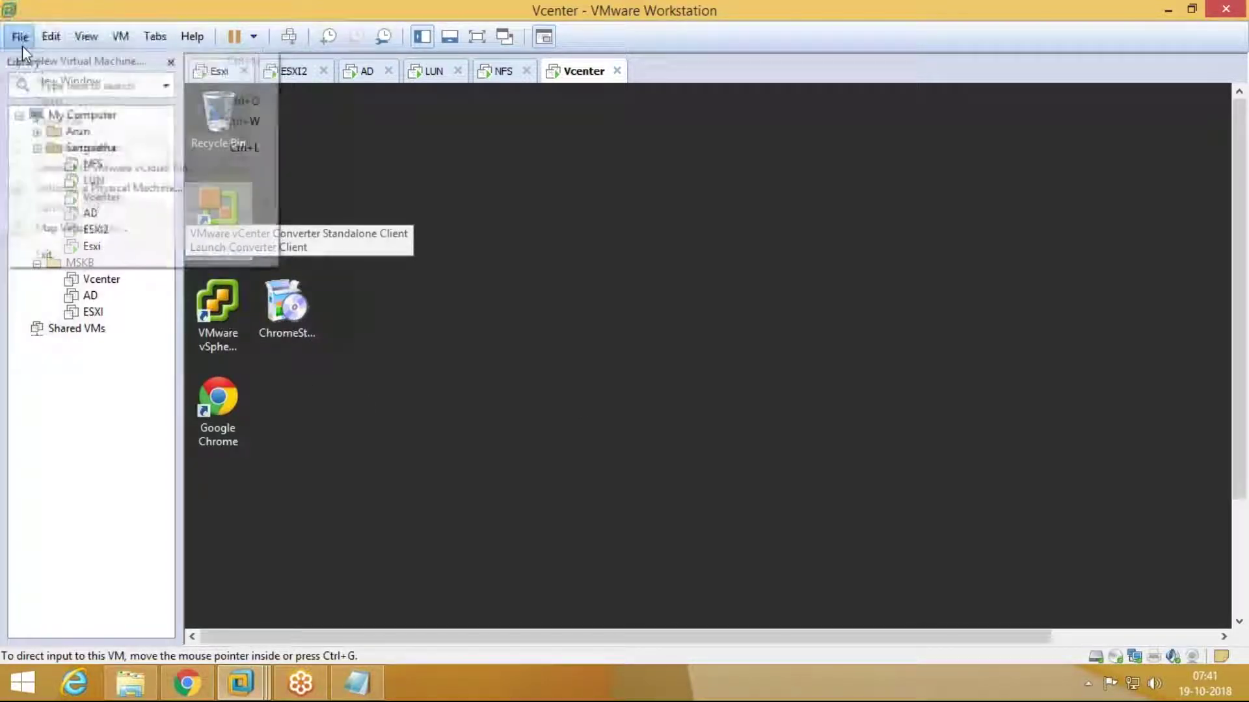
Step: Start a new VM with Workstation 12.0 compatibility using the ESXi 5.5.0 installer image from the esxi folder
left_click(434, 201)
left_click(702, 497)
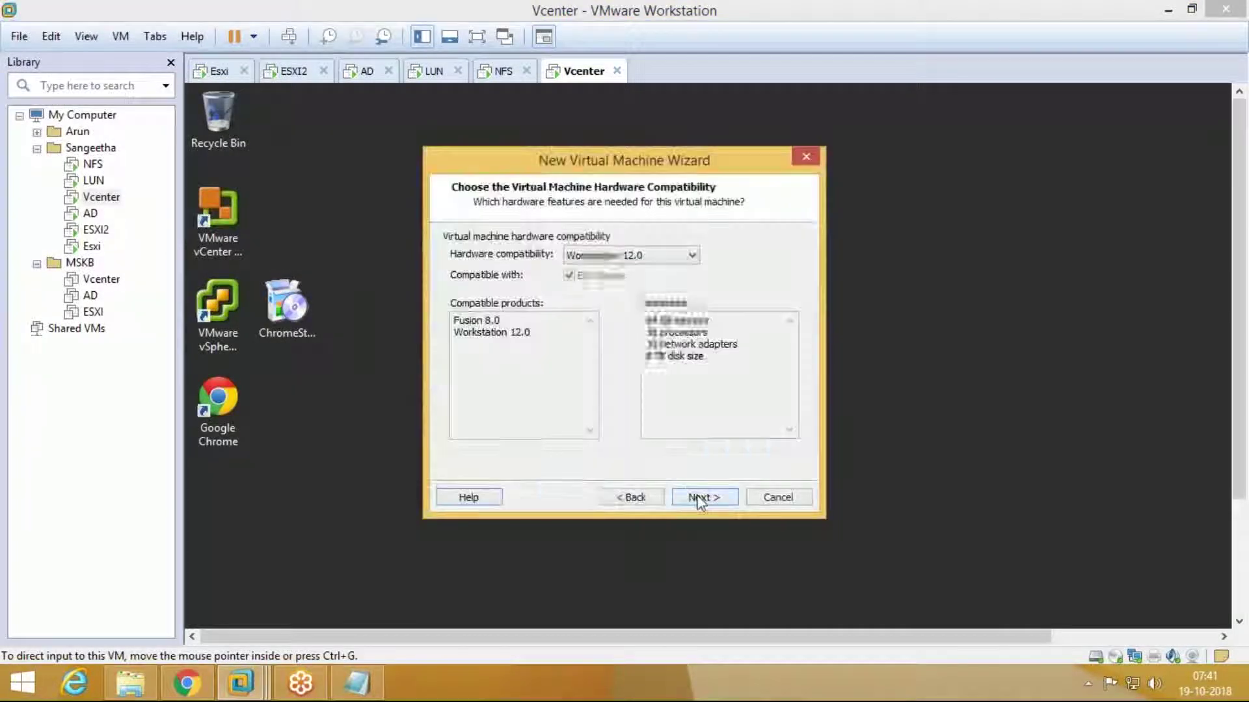
left_click(703, 497)
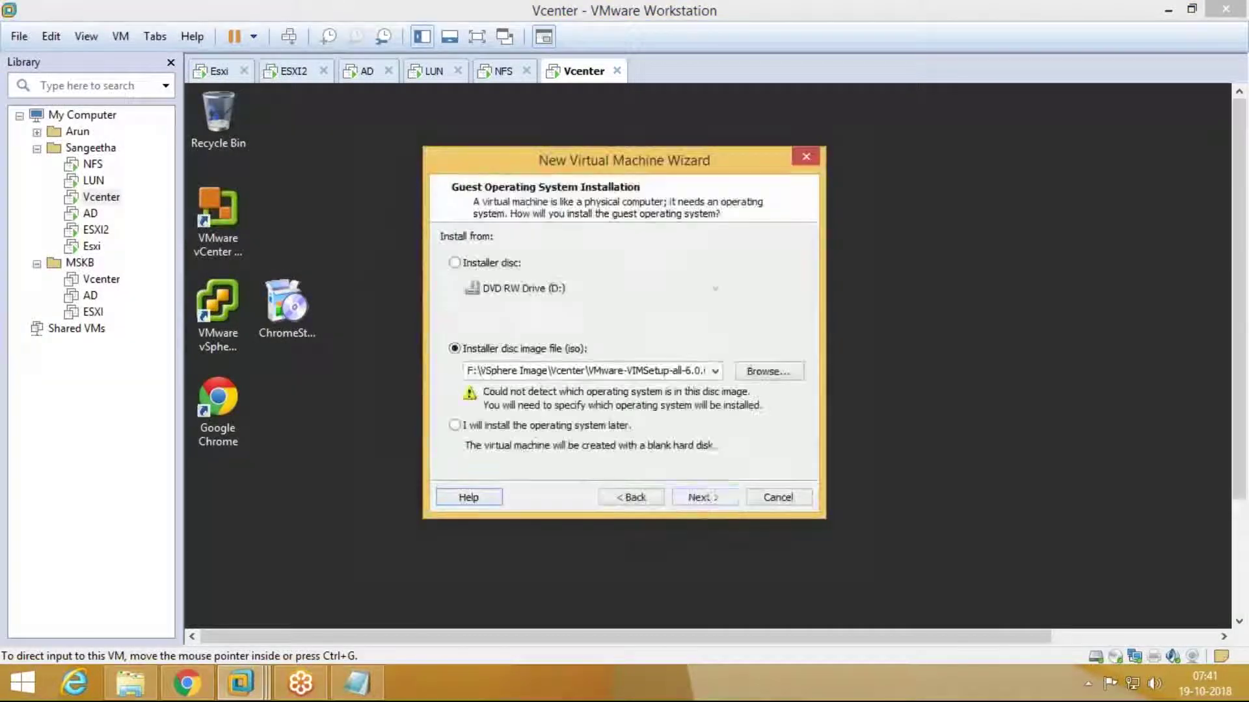
left_click(768, 372)
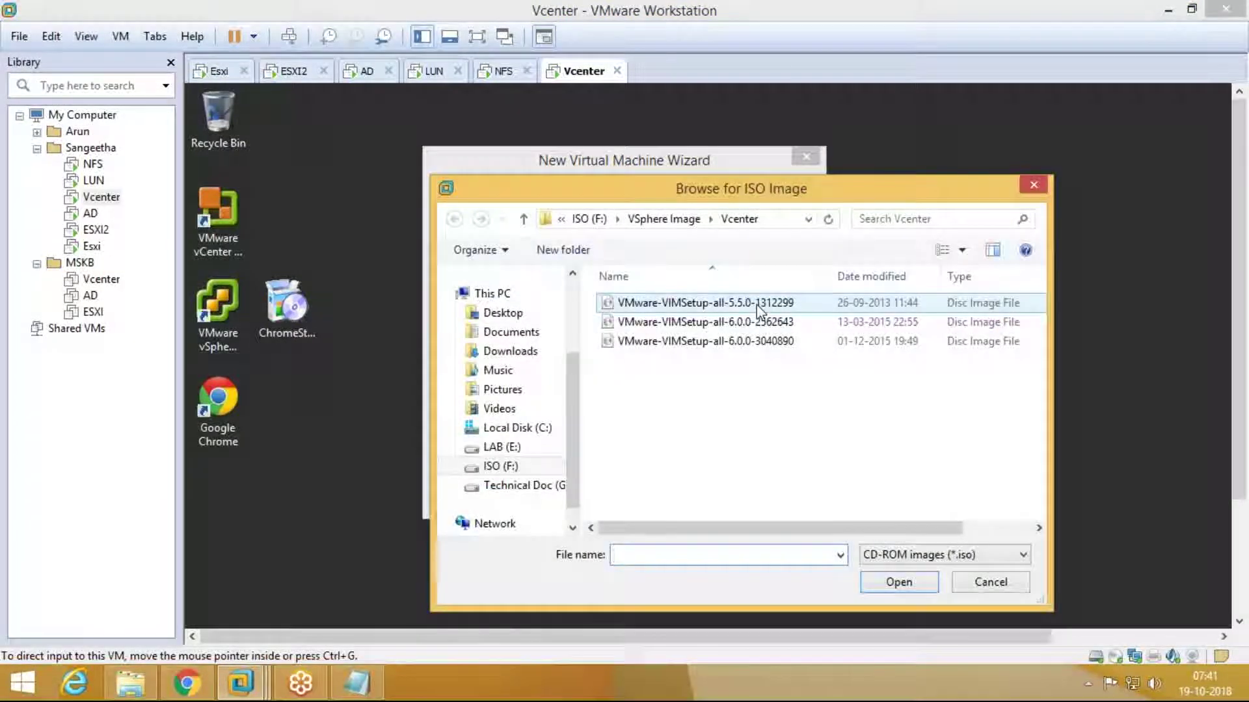
left_click(661, 221)
double_click(674, 322)
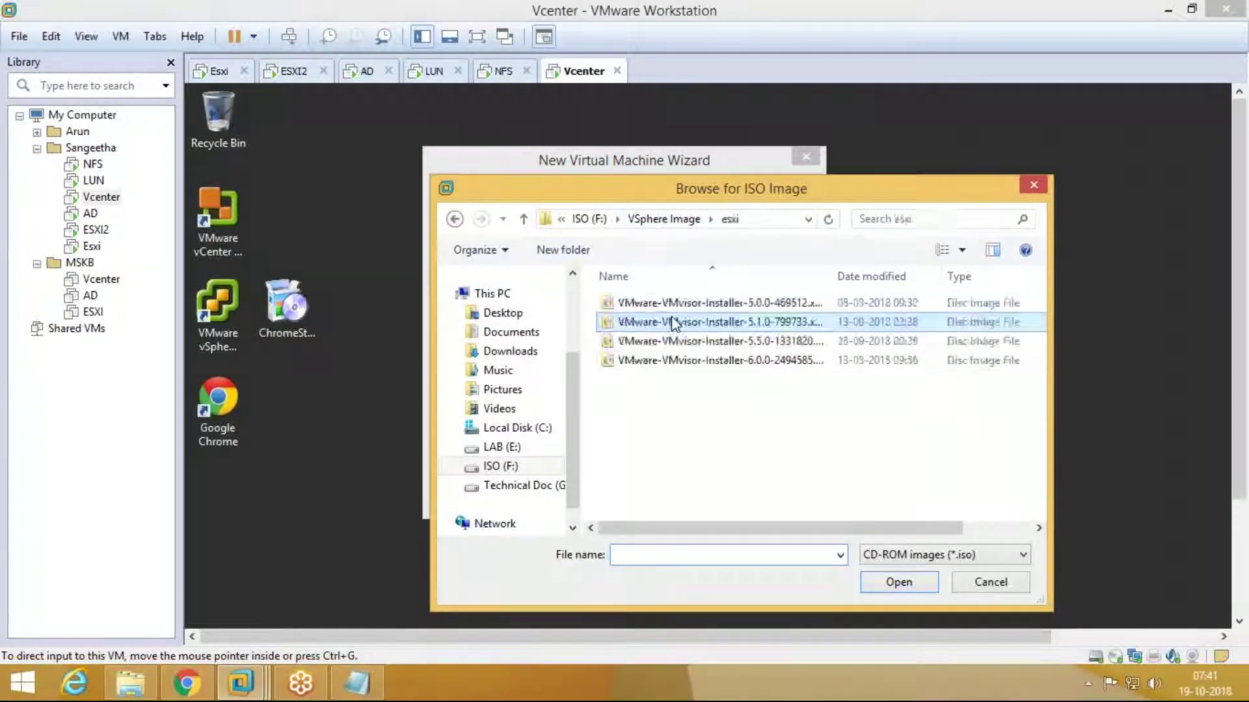
double_click(755, 347)
left_click(711, 498)
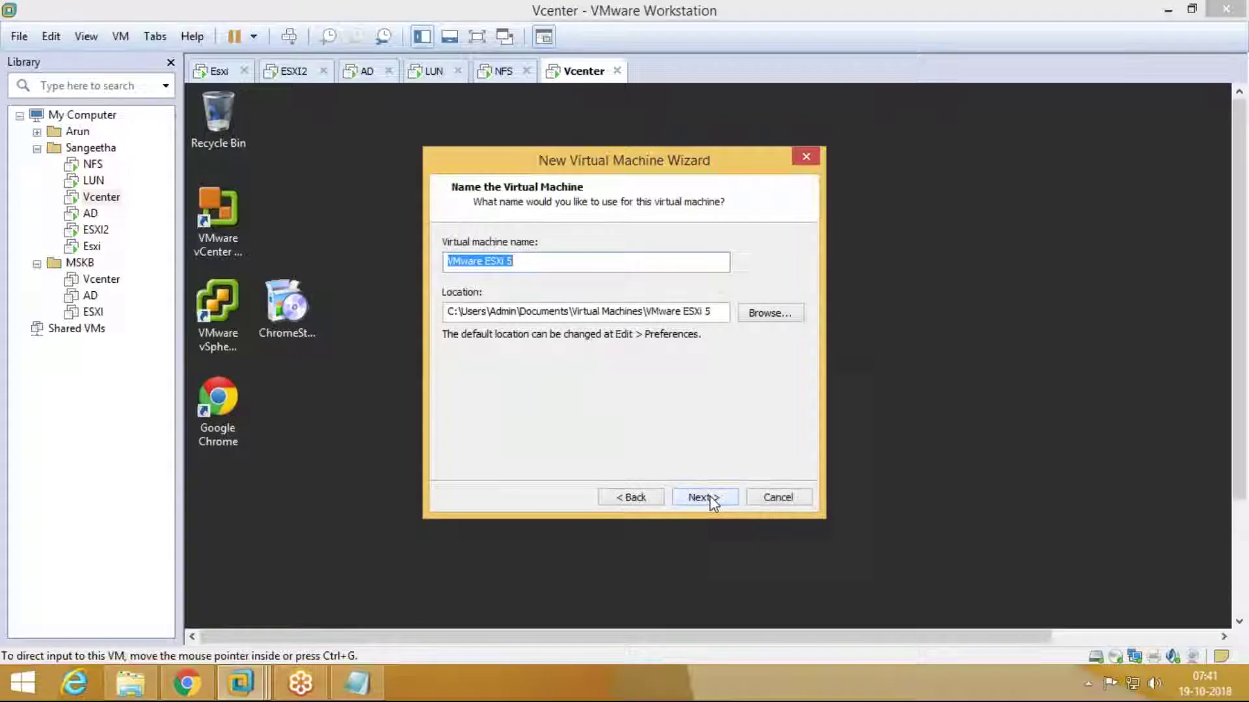
Step: Set the VM location to a new folder ESXI5.5 under E:\Sangeetha
left_click(709, 497)
left_click(648, 498)
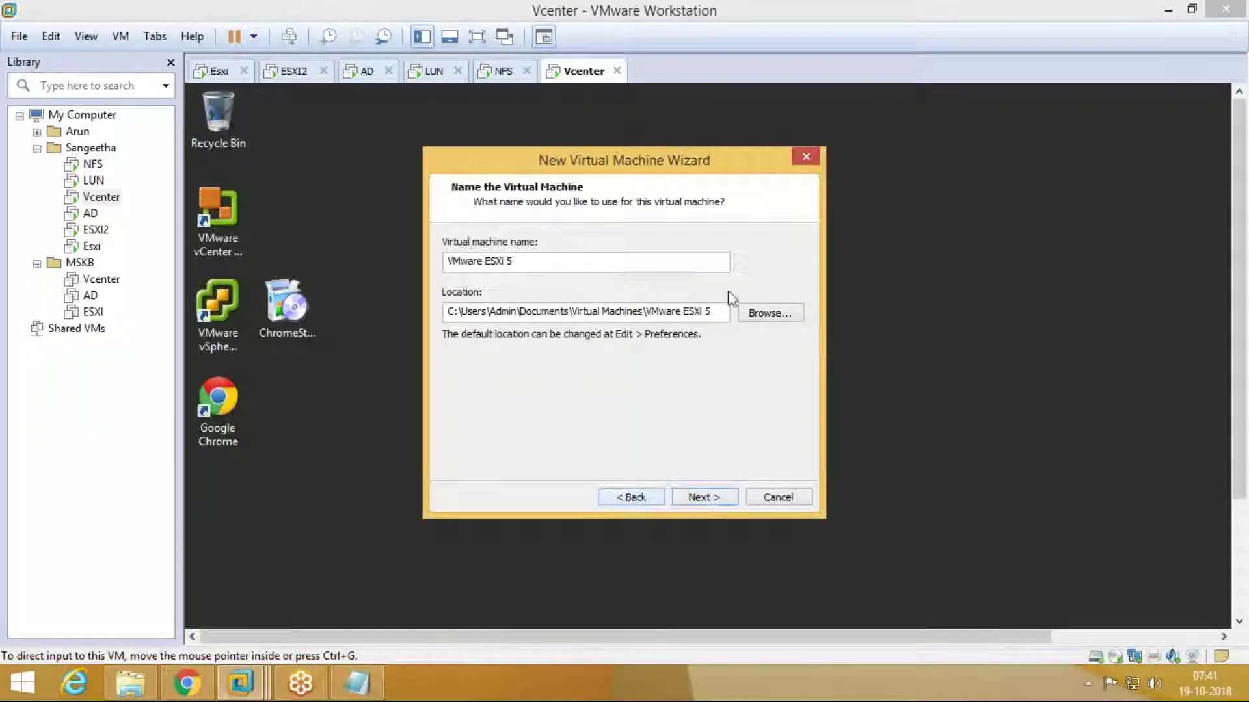
left_click(750, 316)
left_click_drag(747, 333, 748, 403)
double_click(559, 350)
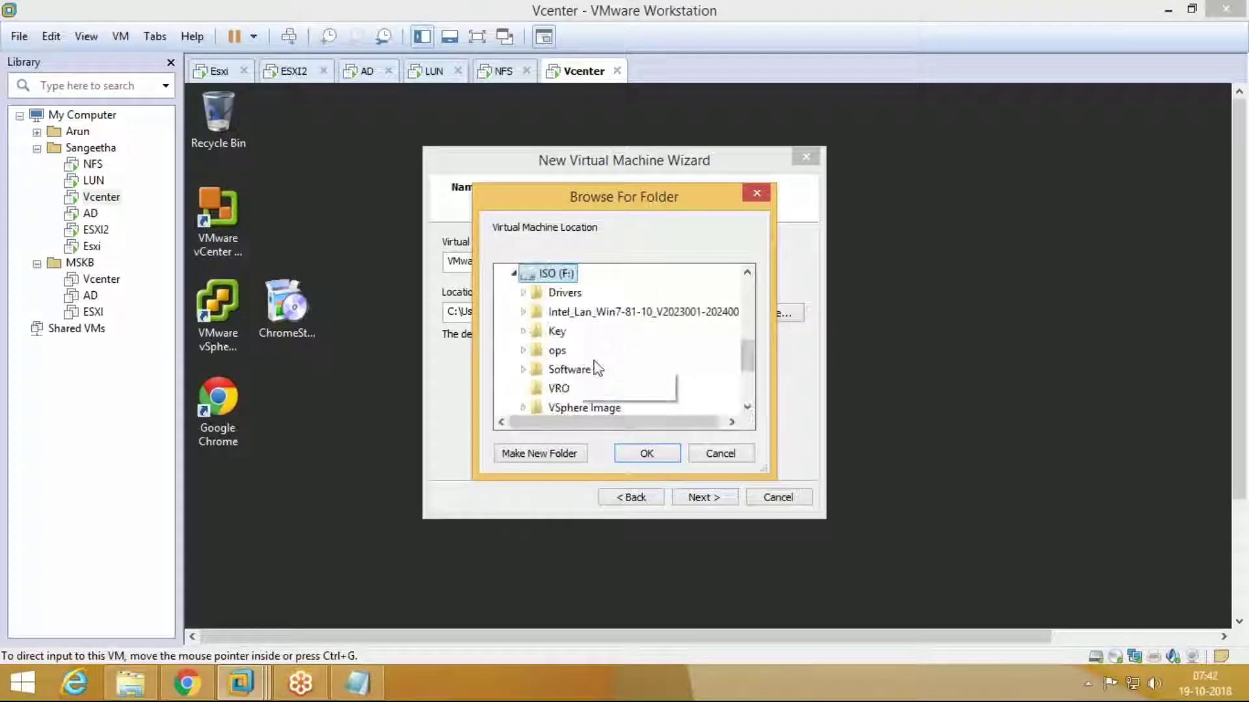
scroll(694, 390, "down", 2)
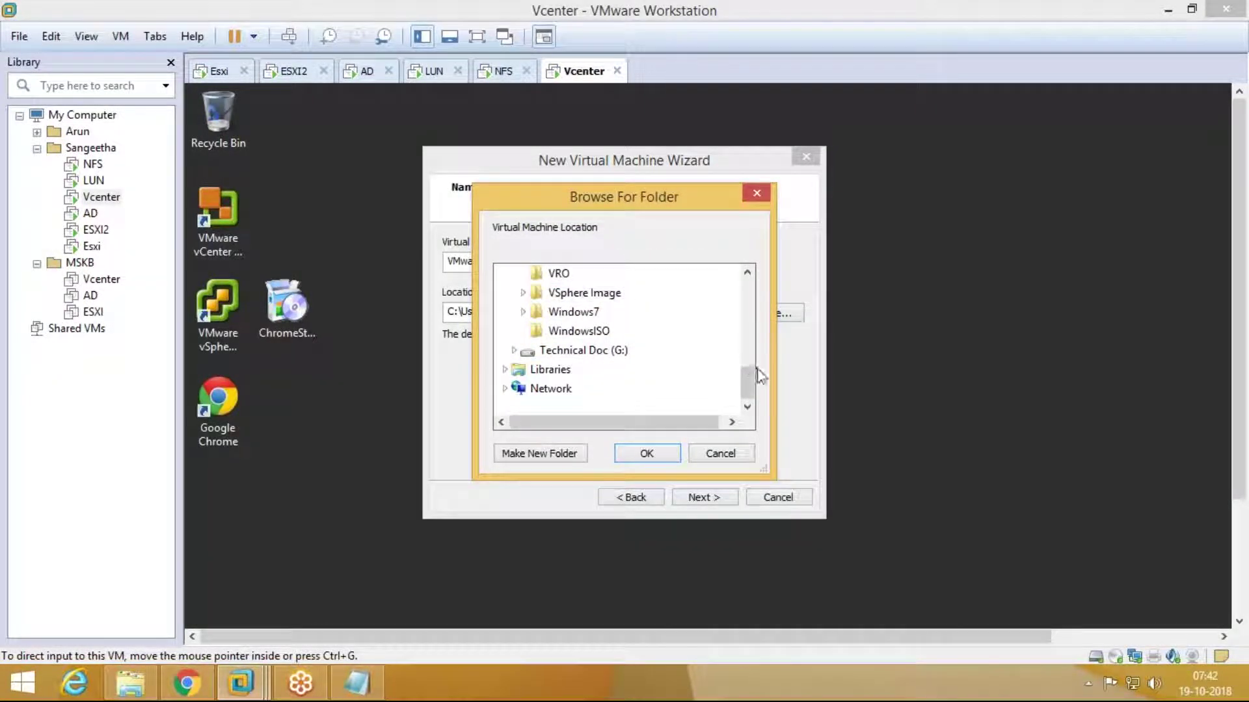
scroll(752, 382, "up", 2)
scroll(736, 368, "up", 1)
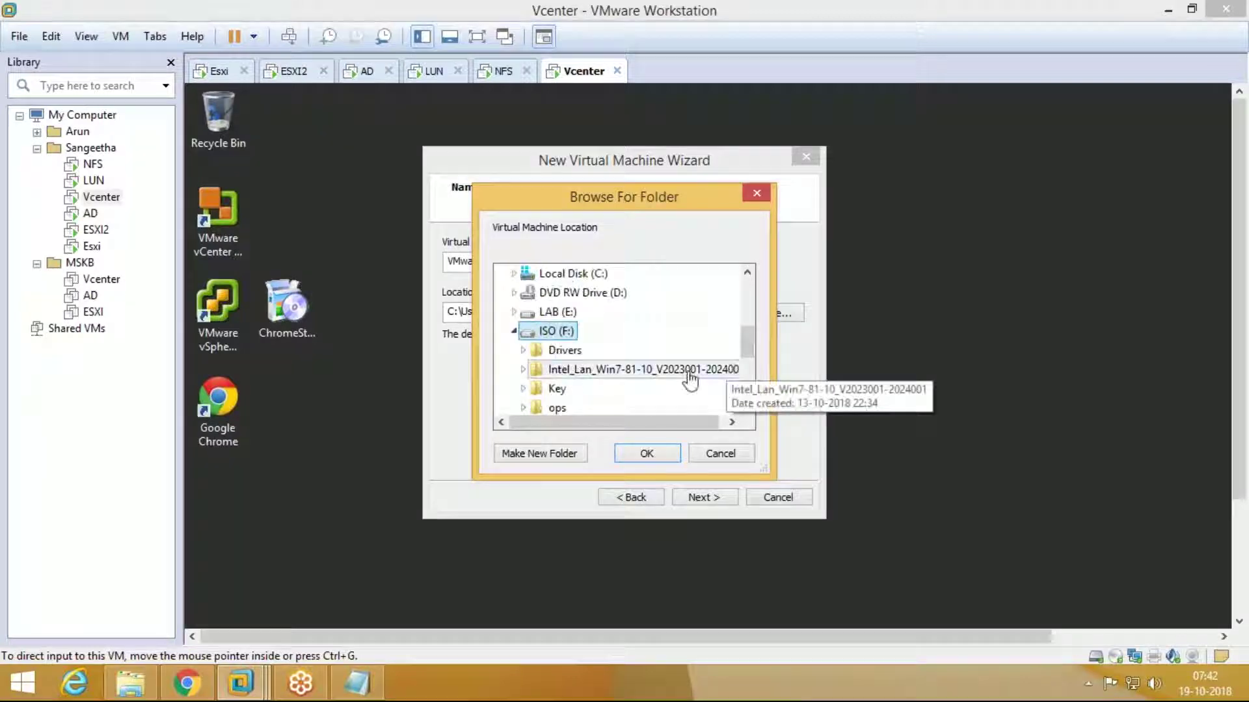
left_click(515, 331)
left_click(514, 331)
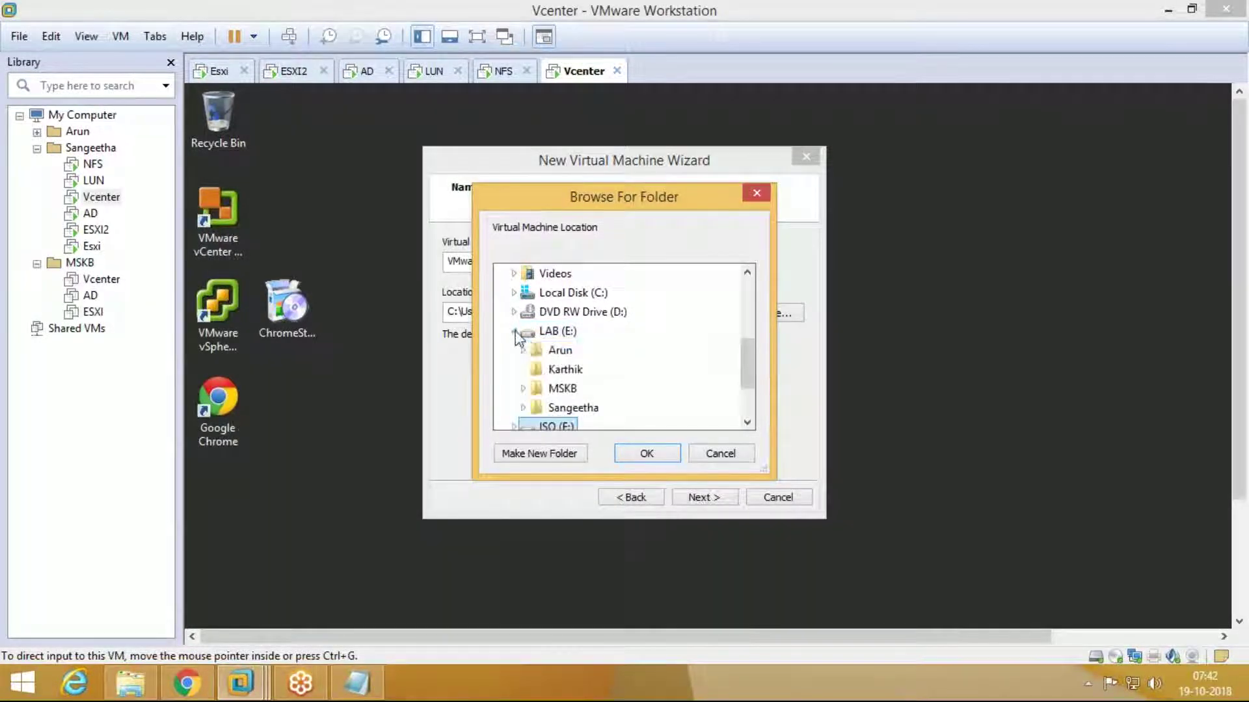
left_click(575, 406)
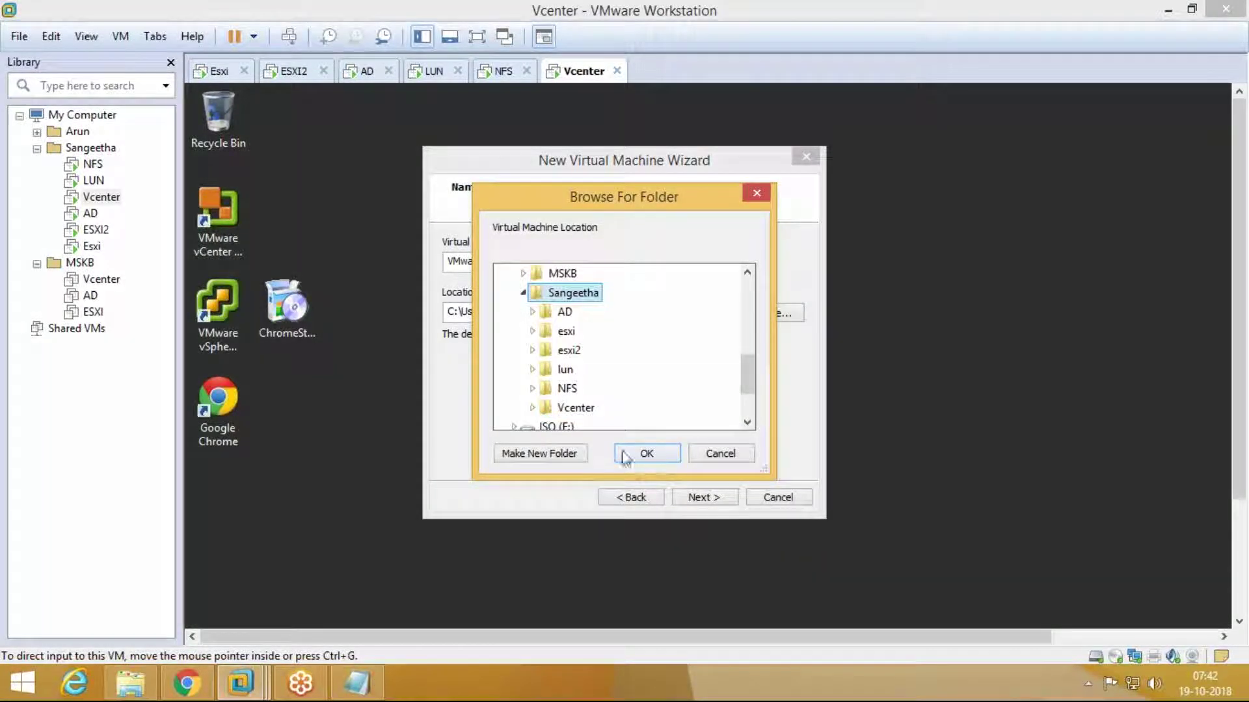
left_click(563, 457)
type("E")
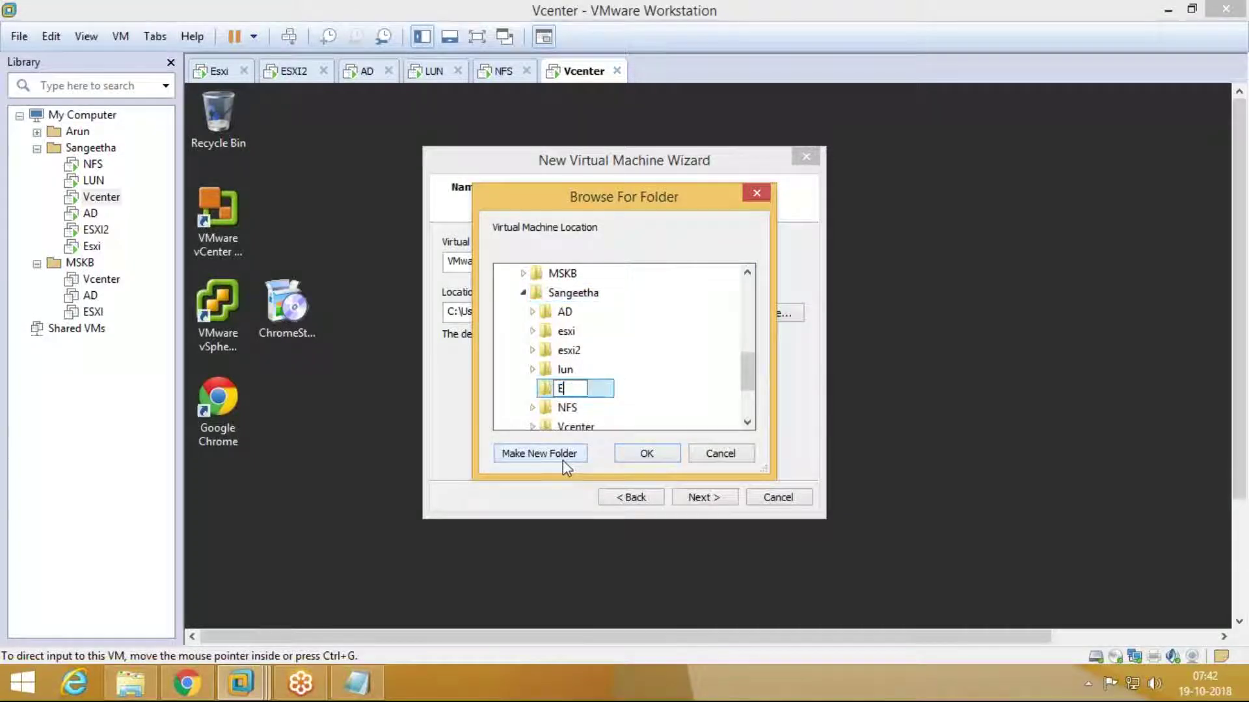
type("SXI5.5")
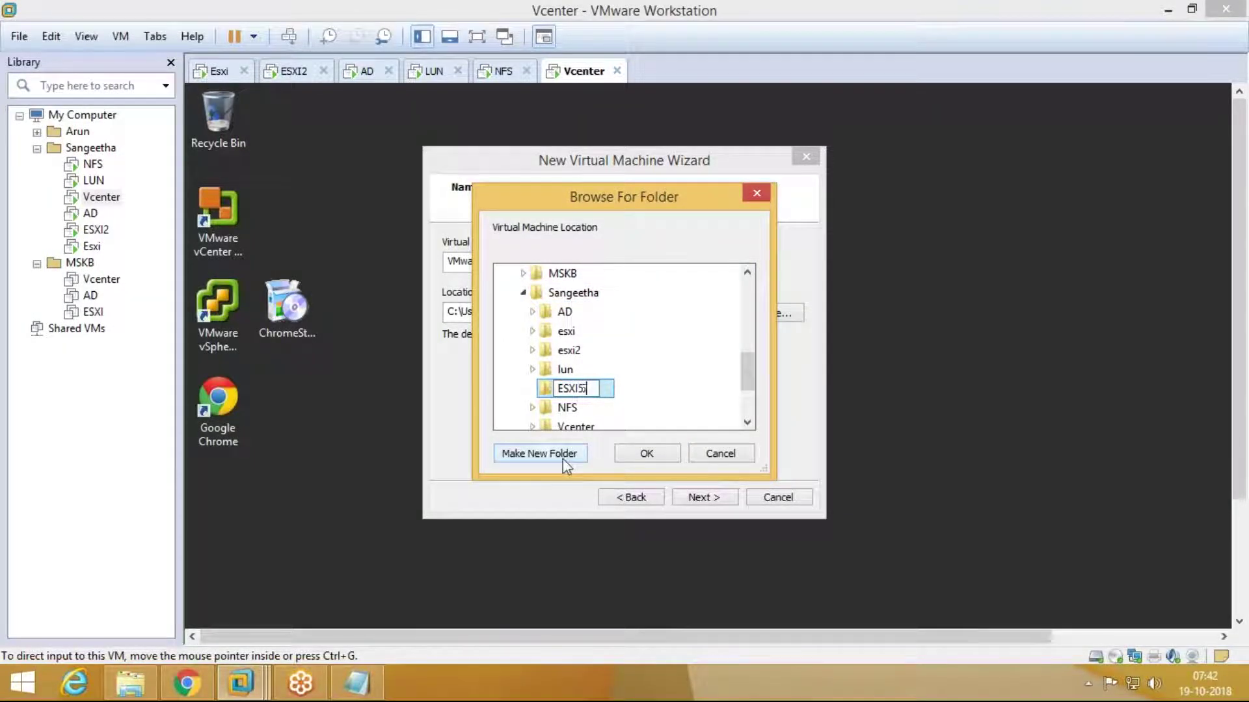
left_click(642, 454)
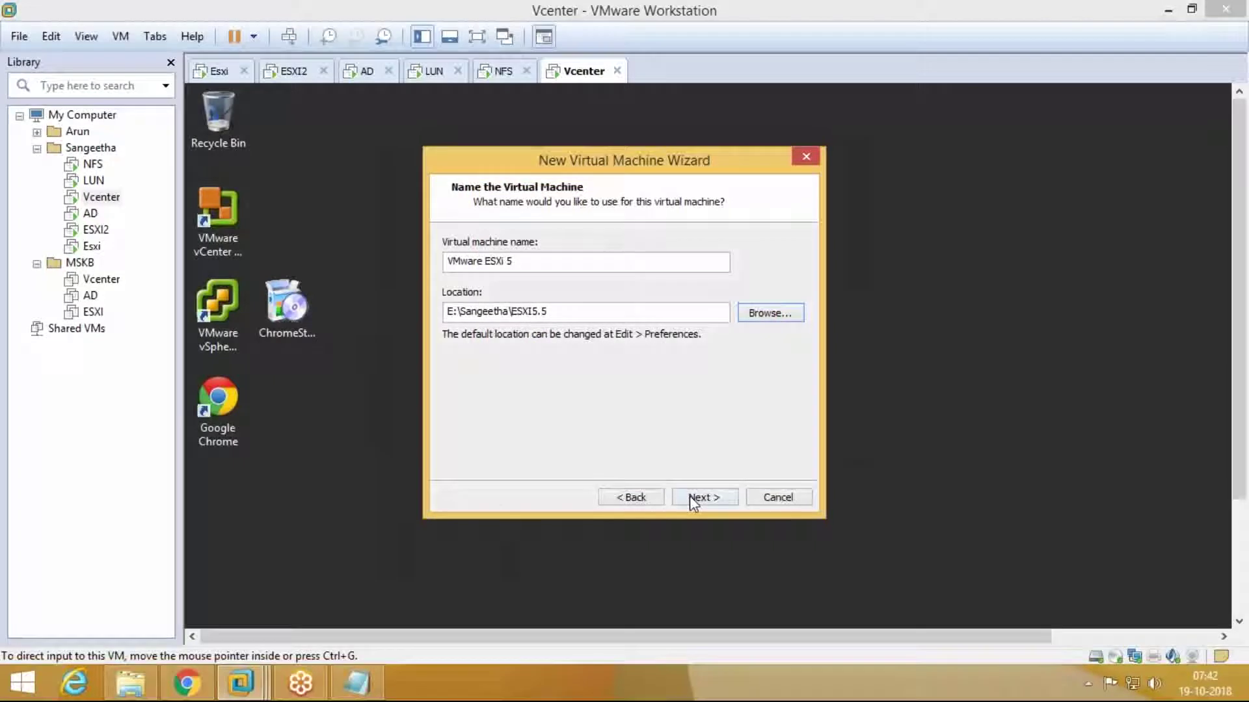
Step: Keep default processors, memory, controller and disk type, choosing bridged networking and a new virtual disk
left_click(691, 496)
left_click(690, 496)
left_click(693, 497)
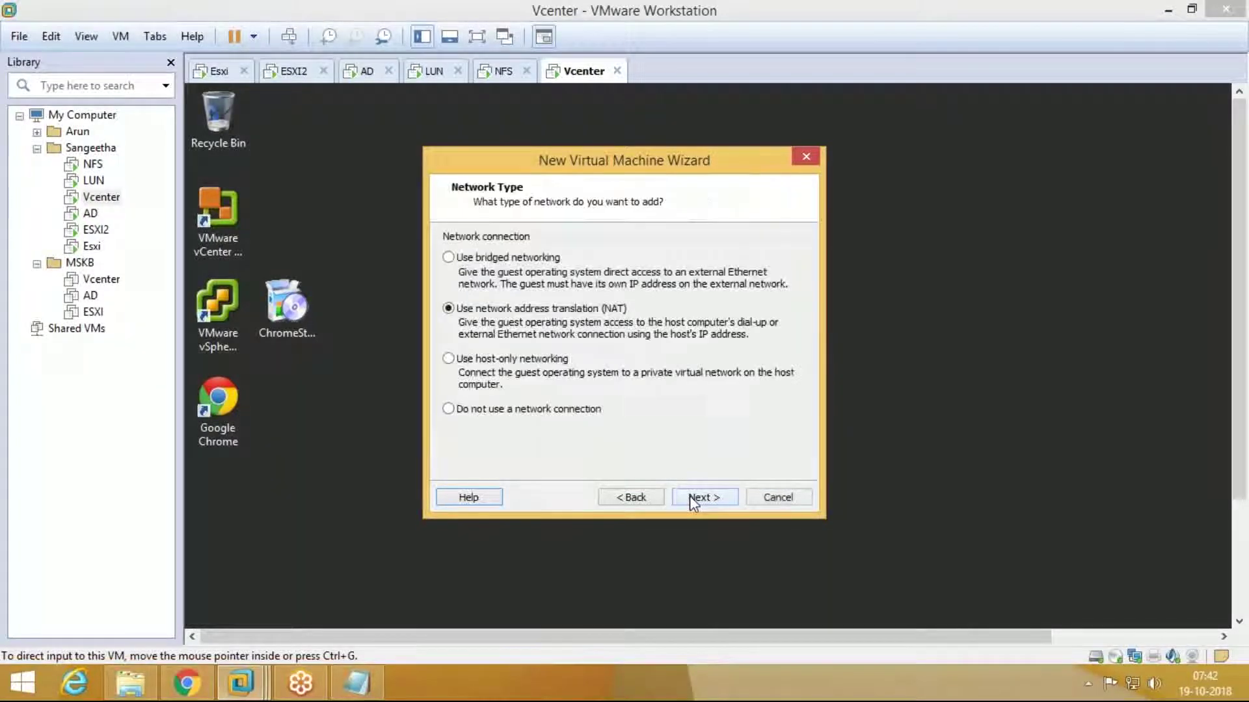
left_click(550, 259)
left_click(708, 497)
left_click(708, 497)
left_click(708, 497)
left_click(709, 495)
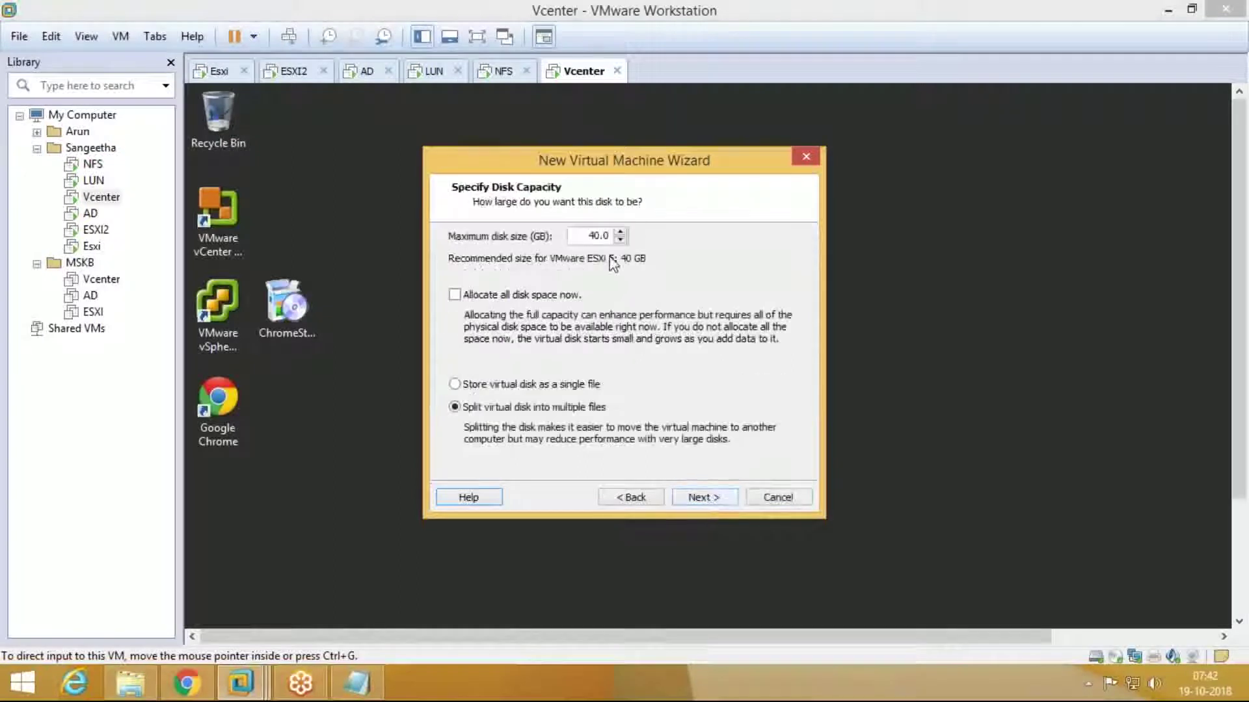
Step: Make the virtual disk 30 GB stored as a single file and finish the wizard
key("BackSpace")
type("3")
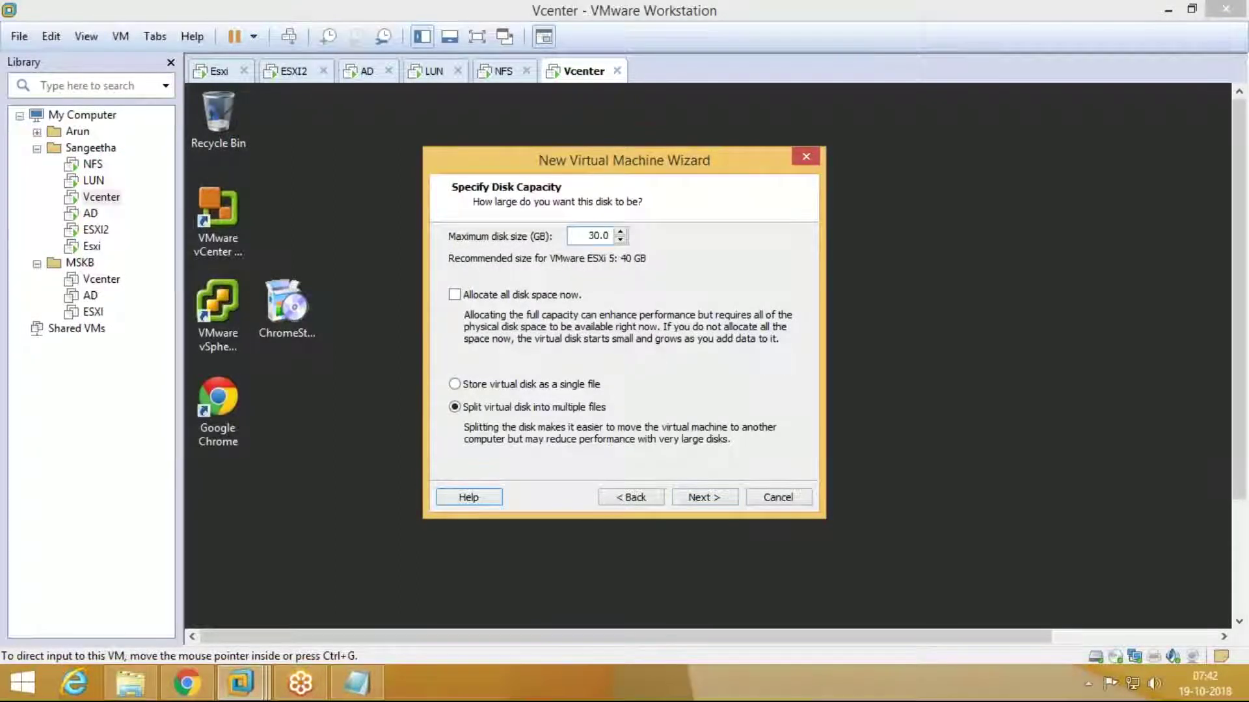
left_click(568, 385)
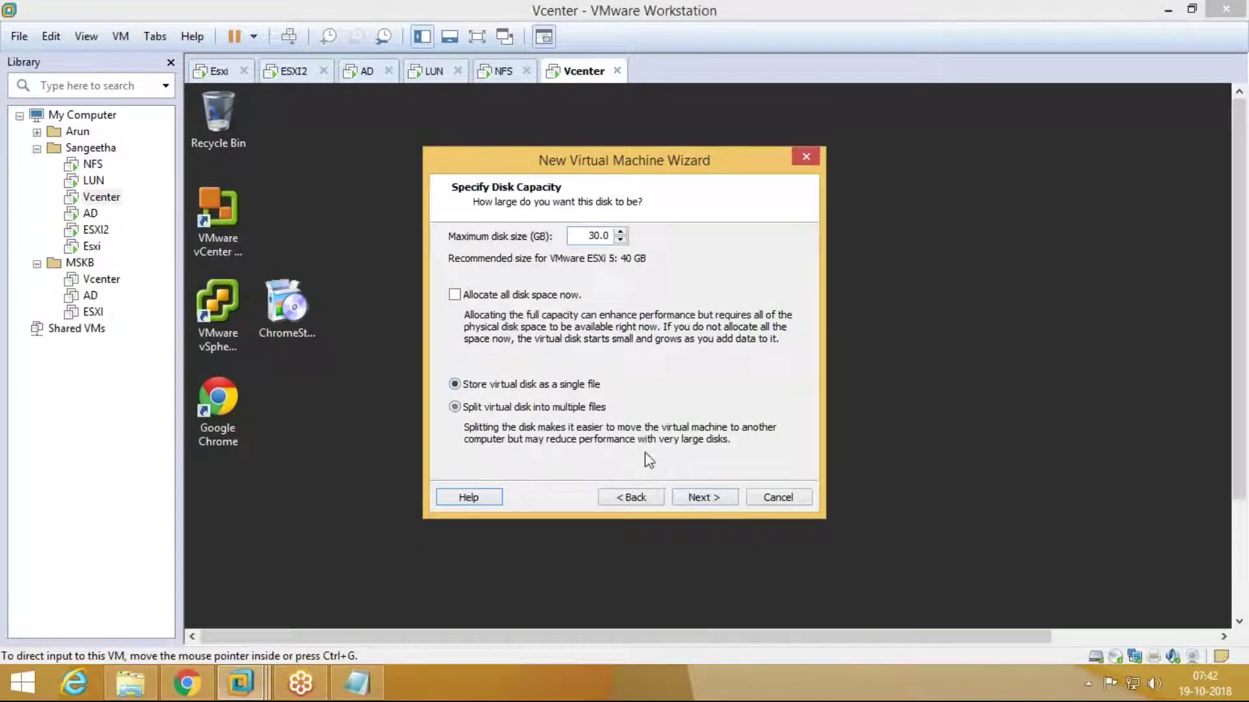
left_click(704, 497)
left_click(704, 497)
left_click(678, 495)
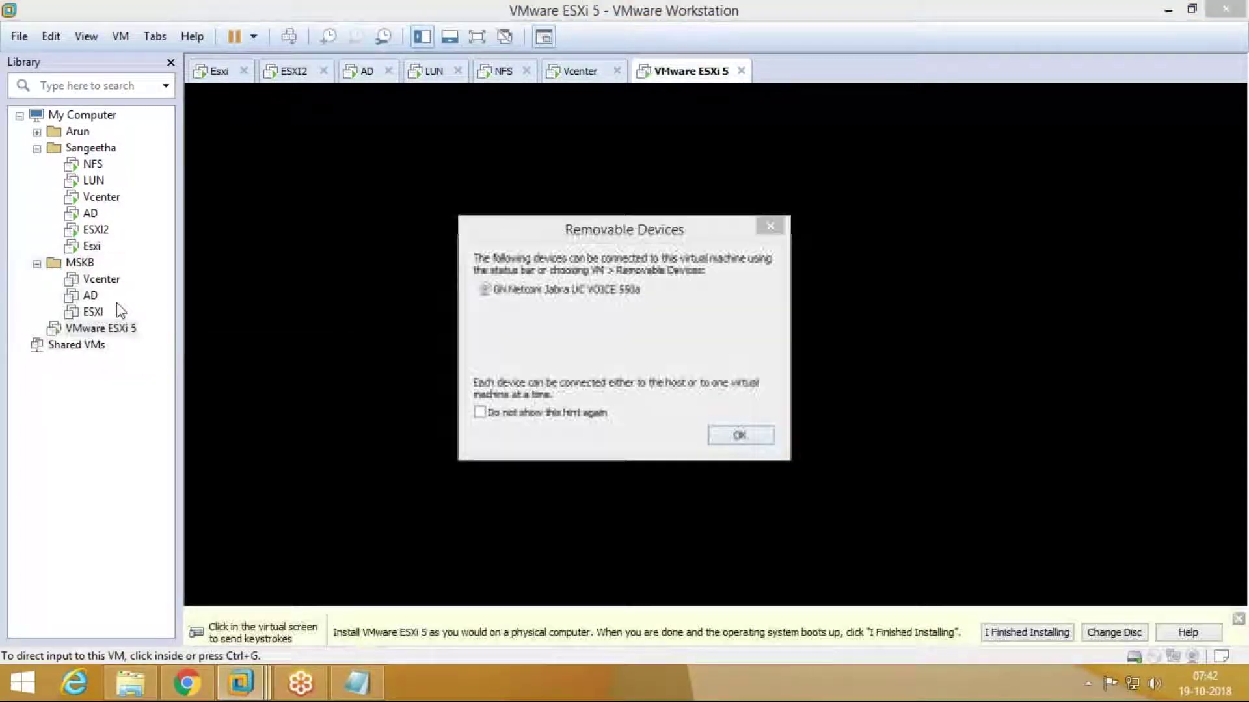
Step: Dismiss the removable devices notice, move VMware ESXi 5 into Sangeetha, and boot the ESXi installer immediately
left_click(732, 435)
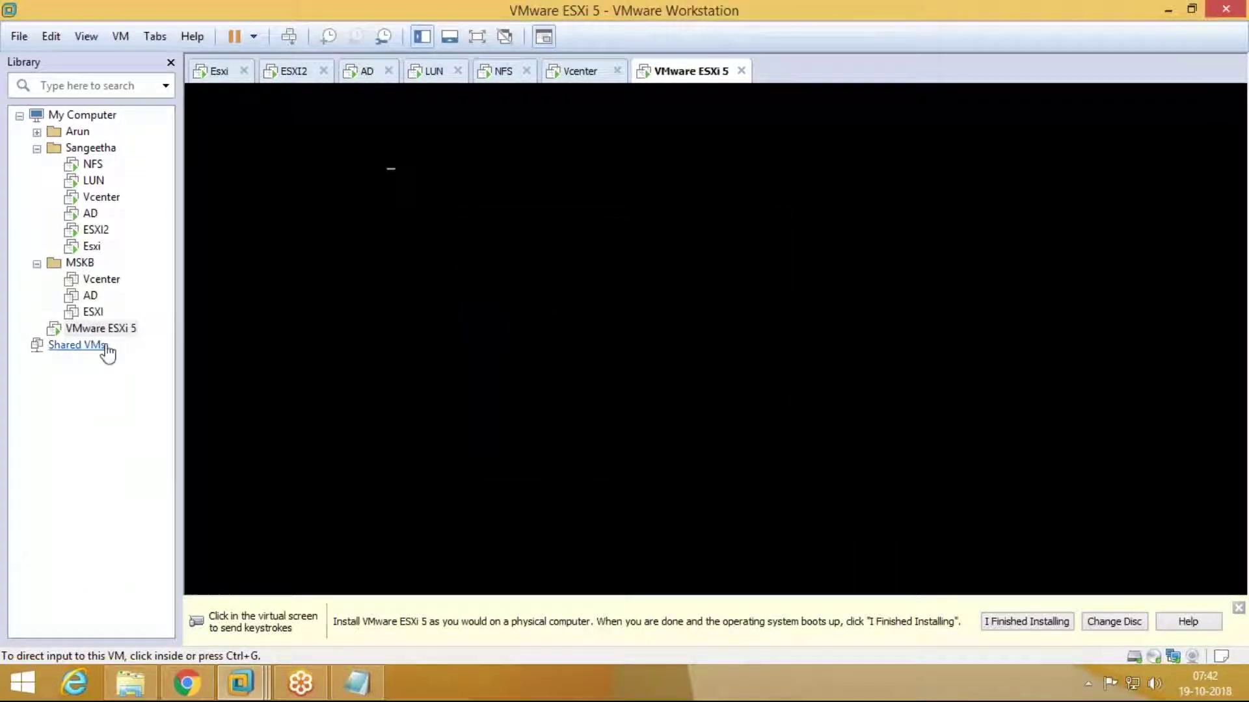
left_click_drag(101, 329, 86, 163)
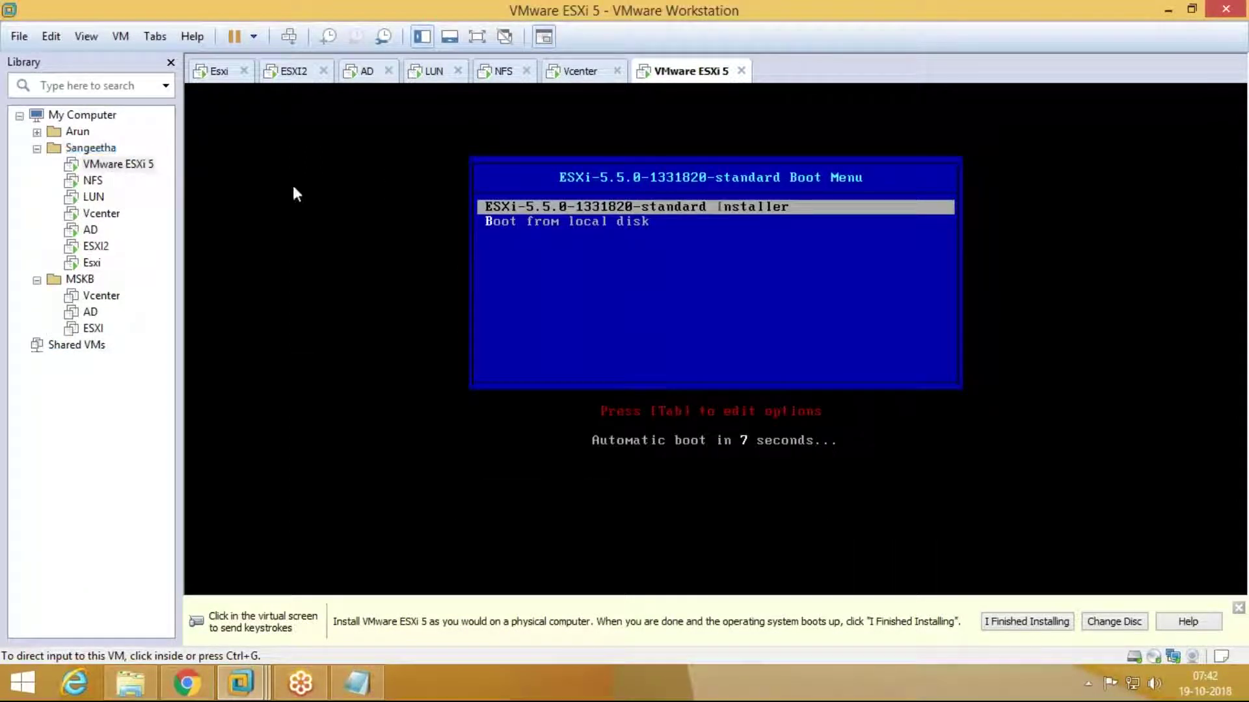
left_click(573, 228)
key("Return")
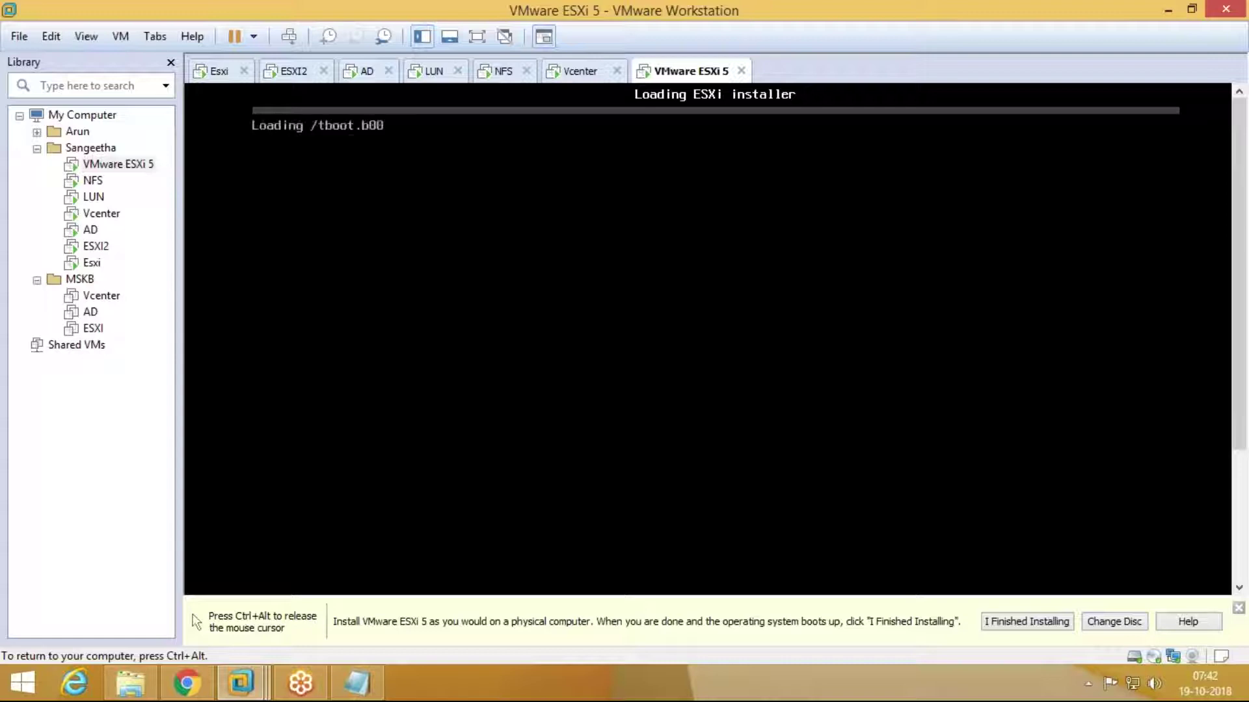
Step: Release input to the host with Ctrl+Alt while the ESXi installer loads
key("ctrl+alt")
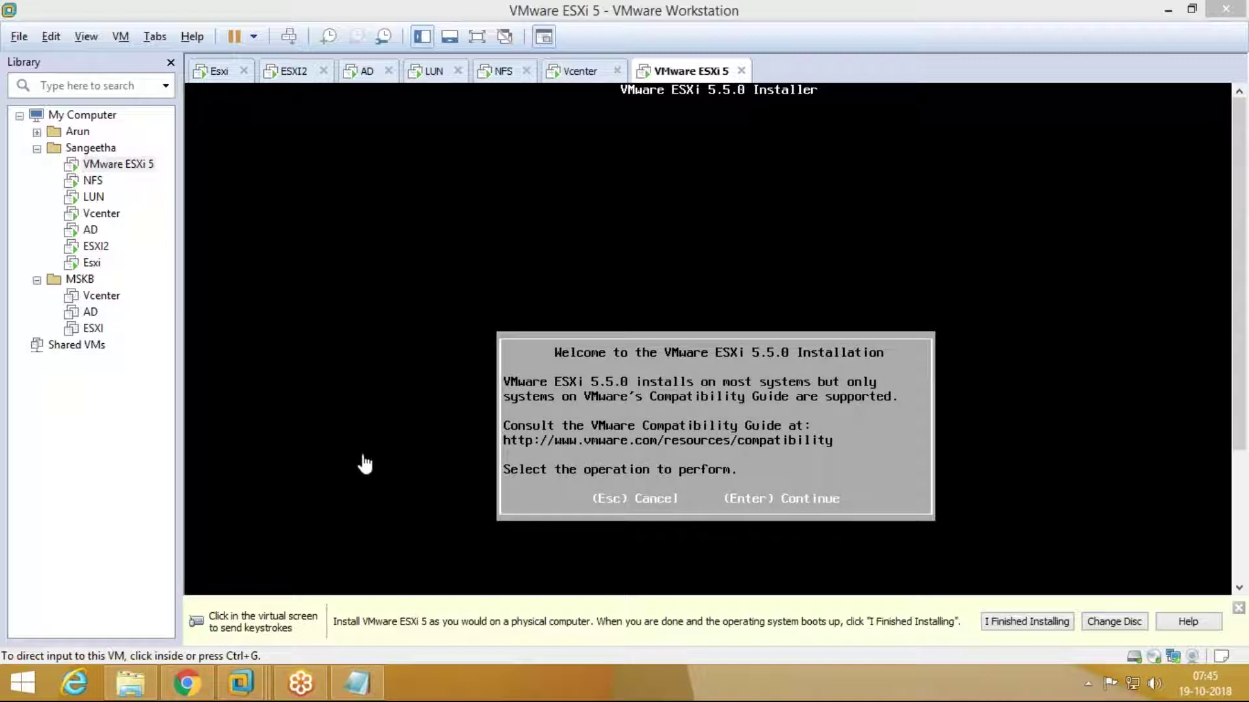
Step: Pass the welcome screen, accept the EULA with F11, pick the 30 GB disk and US Default keyboard
left_click(572, 432)
key("Return")
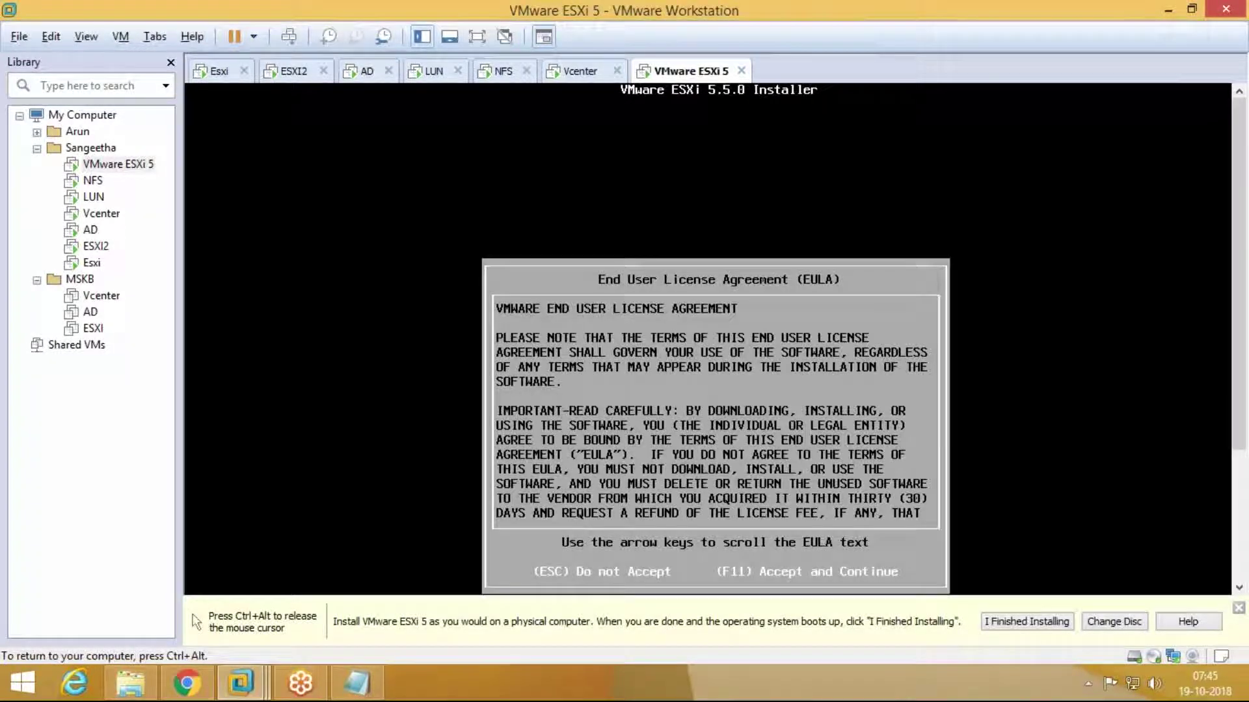
key("F11")
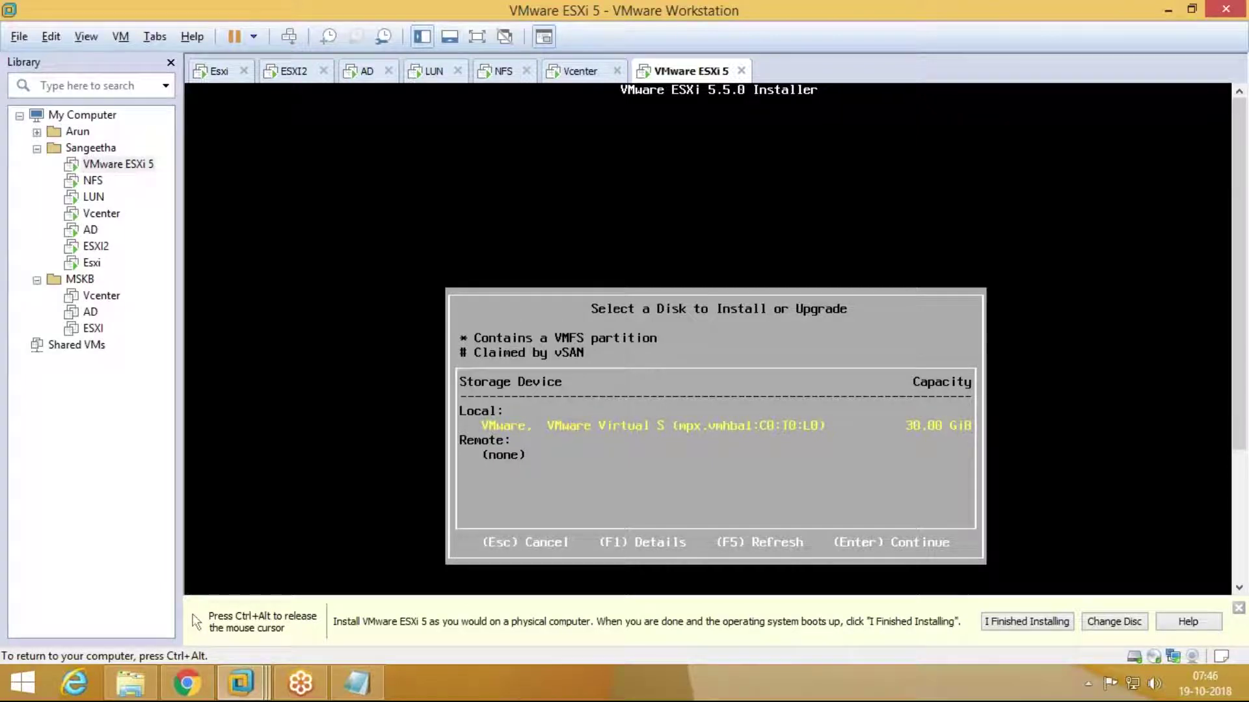
key("Return")
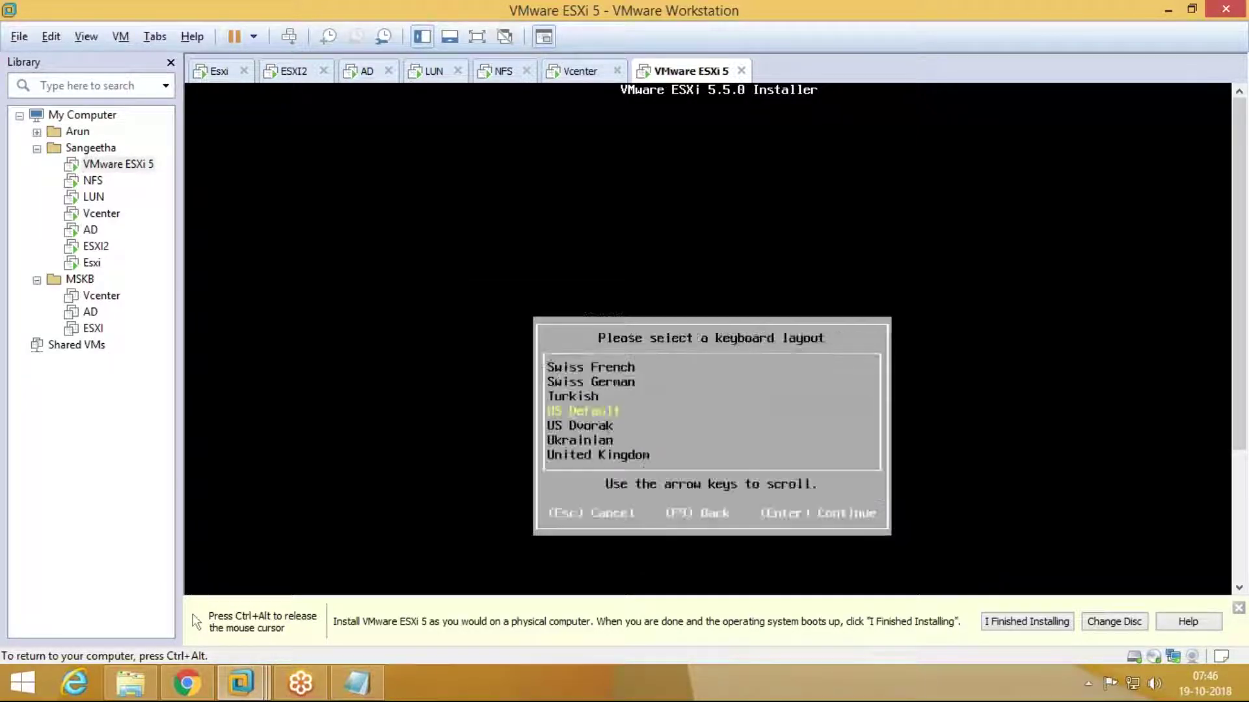
key("Return")
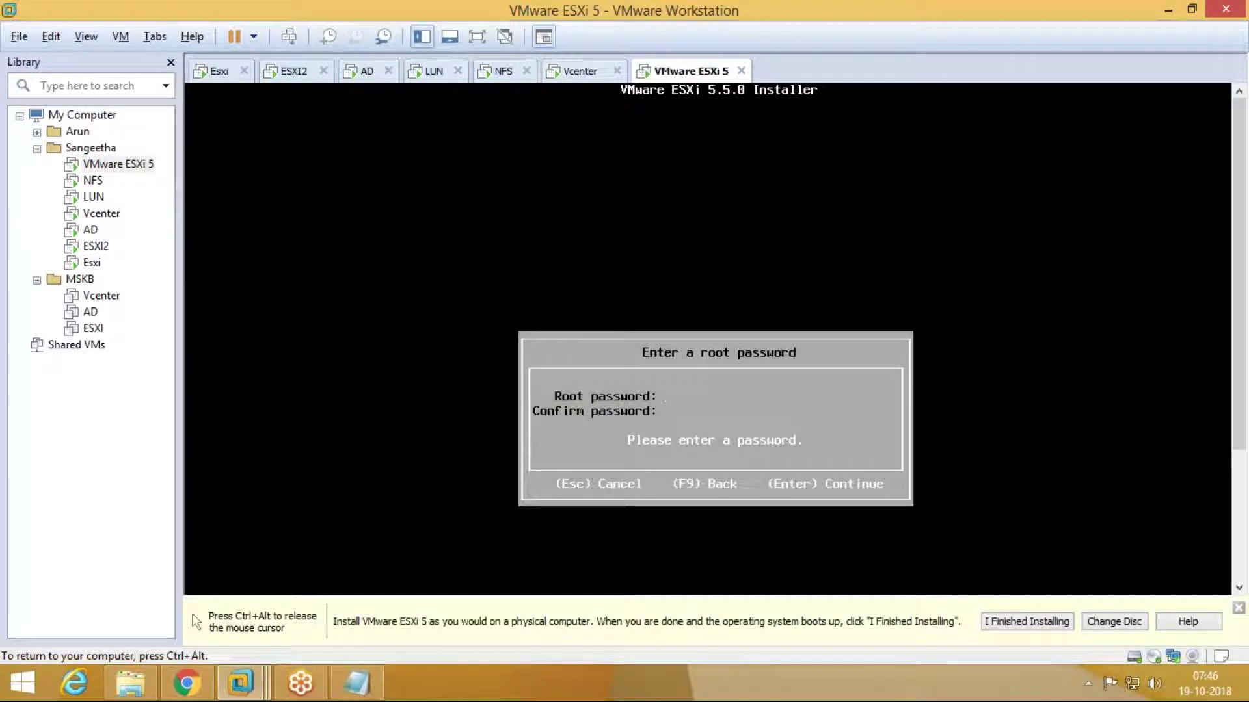
Step: Enter the root password and its confirmation, correcting a typo, and submit them
type("*********")
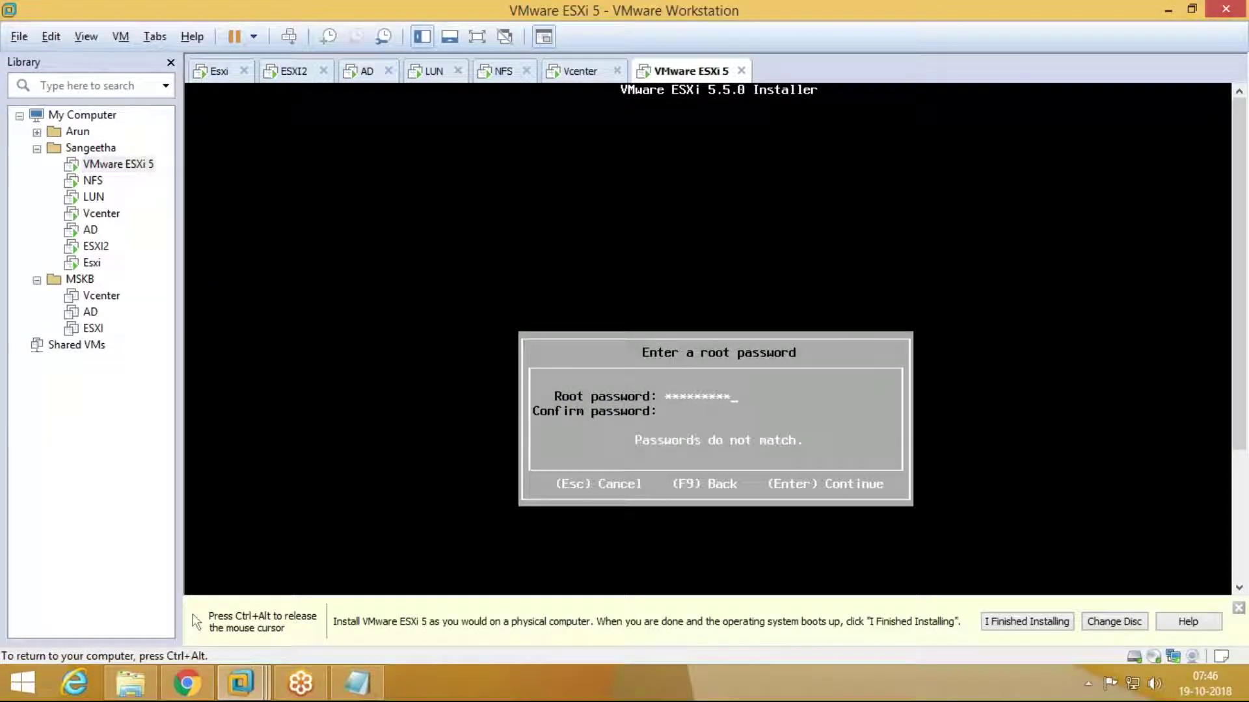
type("*********")
key("BackSpace")
key("BackSpace")
key("BackSpace")
key("BackSpace")
key("BackSpace")
key("BackSpace")
key("BackSpace")
key("BackSpace")
key("BackSpace")
type("*******")
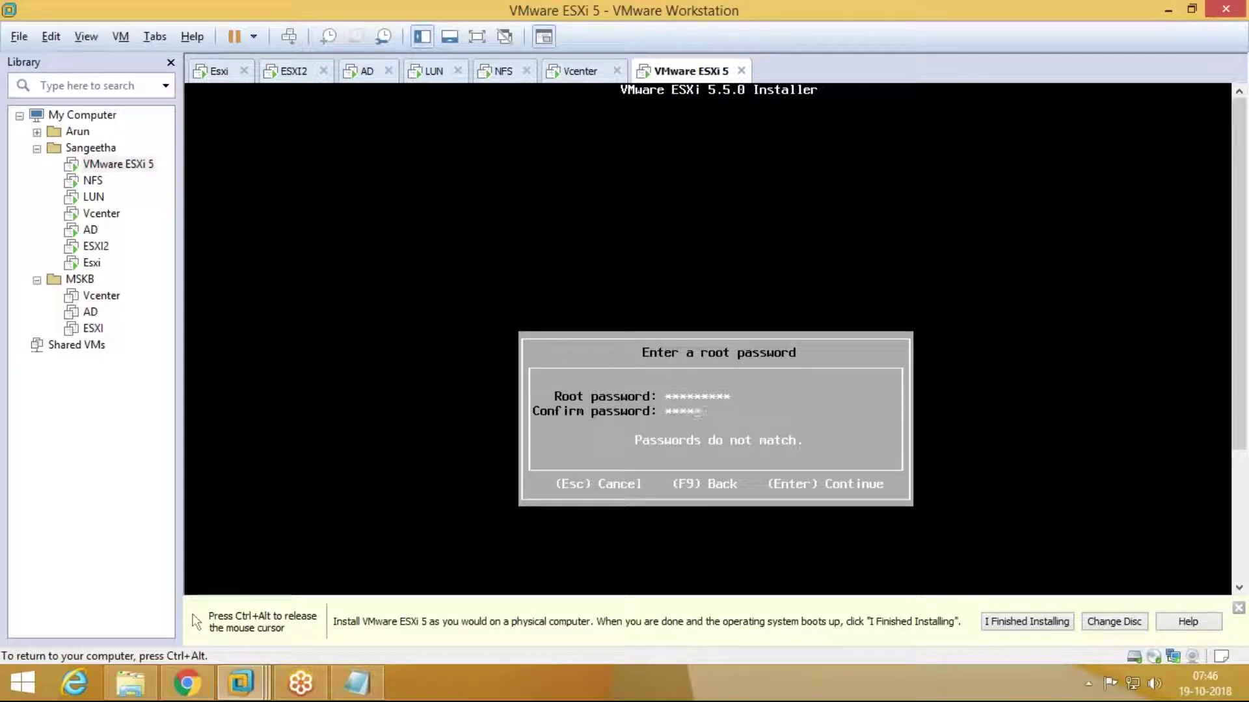
type("**")
key("Return")
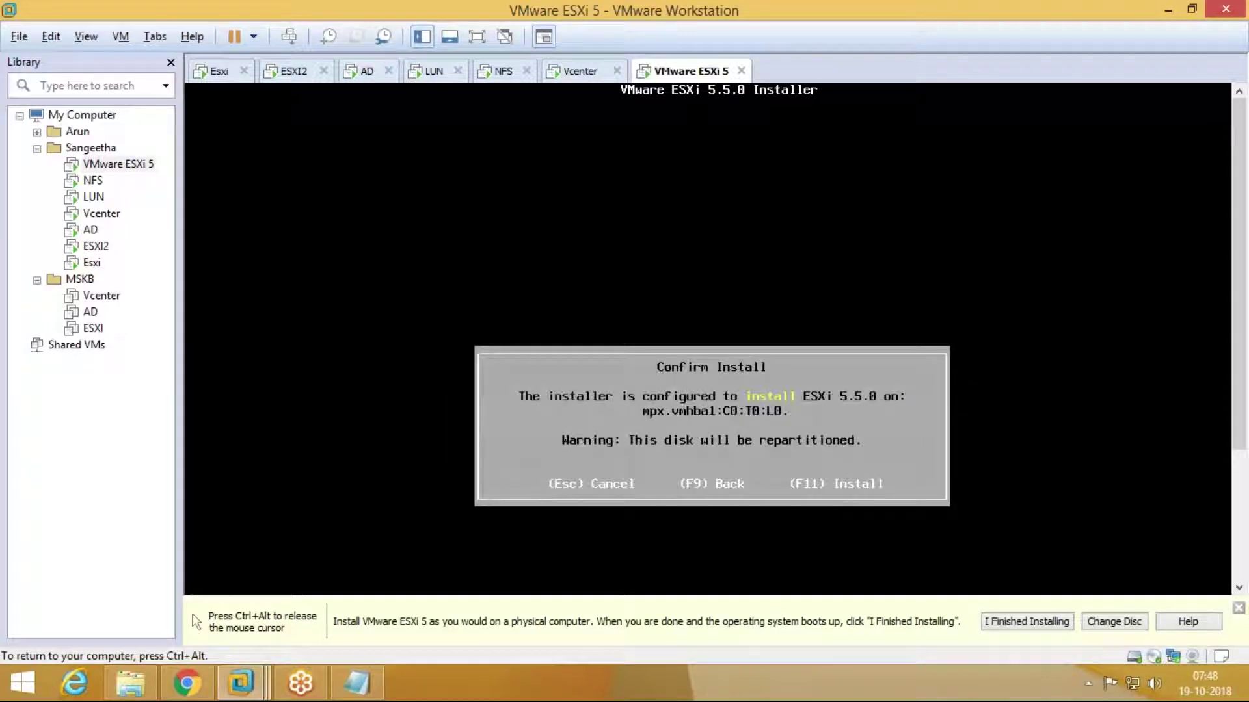
Step: Confirm the install with F11 so ESXi 5.5.0 starts copying files
key("F11")
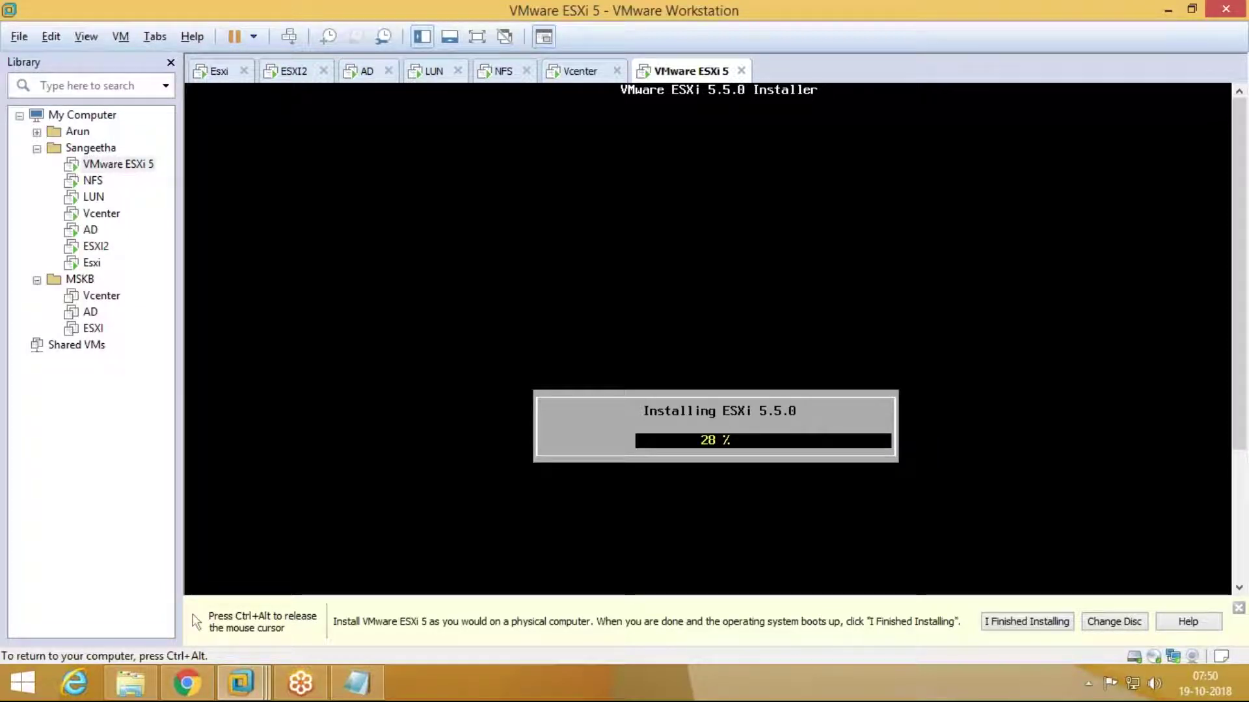
key("ctrl+alt")
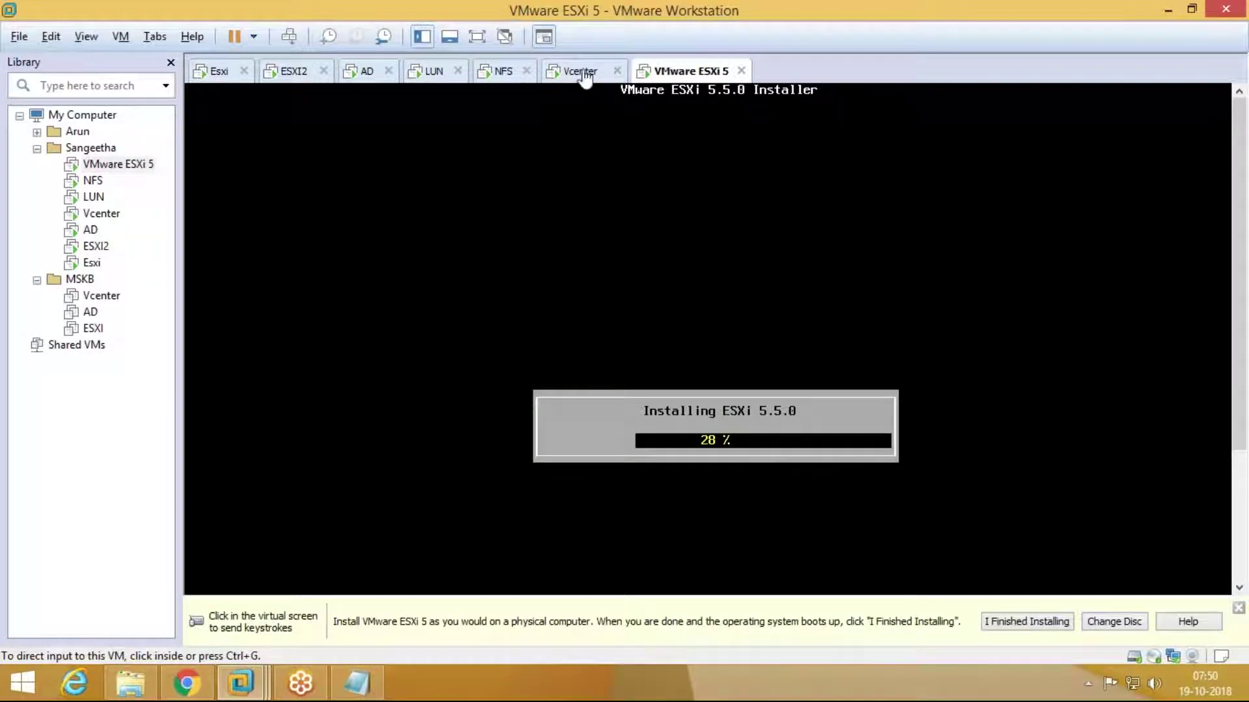
left_click(586, 75)
left_click(667, 72)
Step: Close the VMware documentation page and minimize both the browser and VMware Workstation
left_click(186, 683)
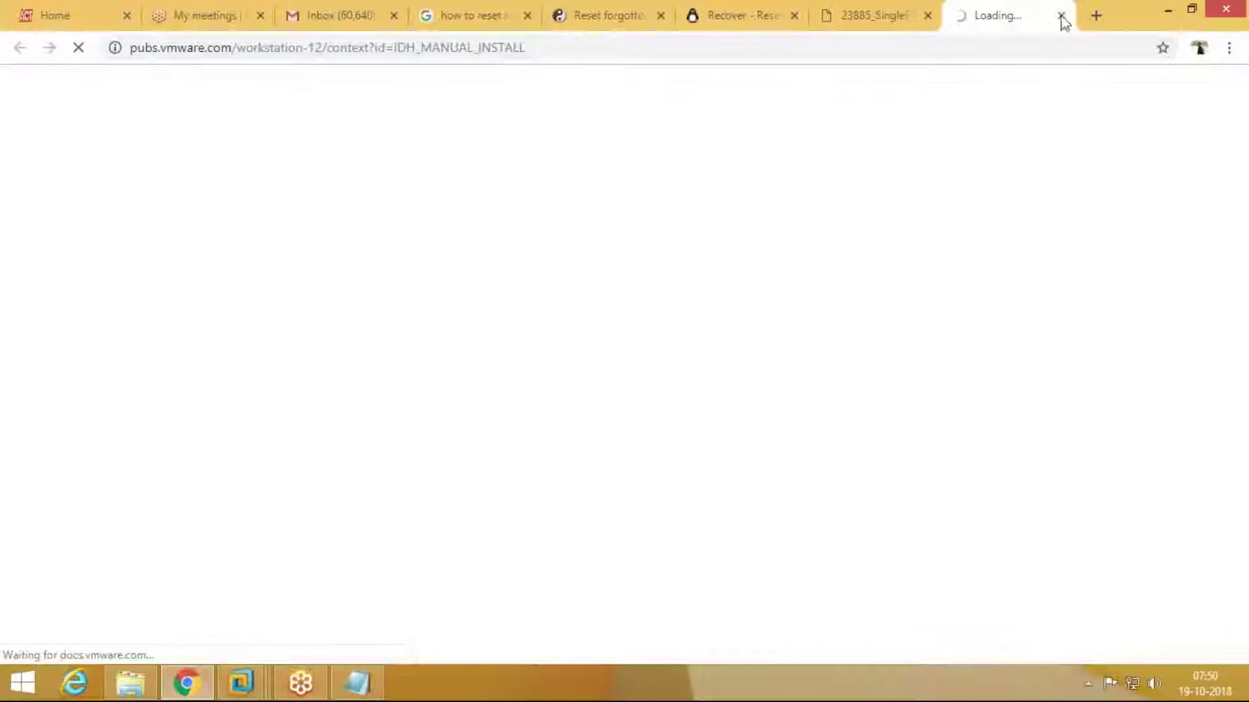
left_click(1062, 15)
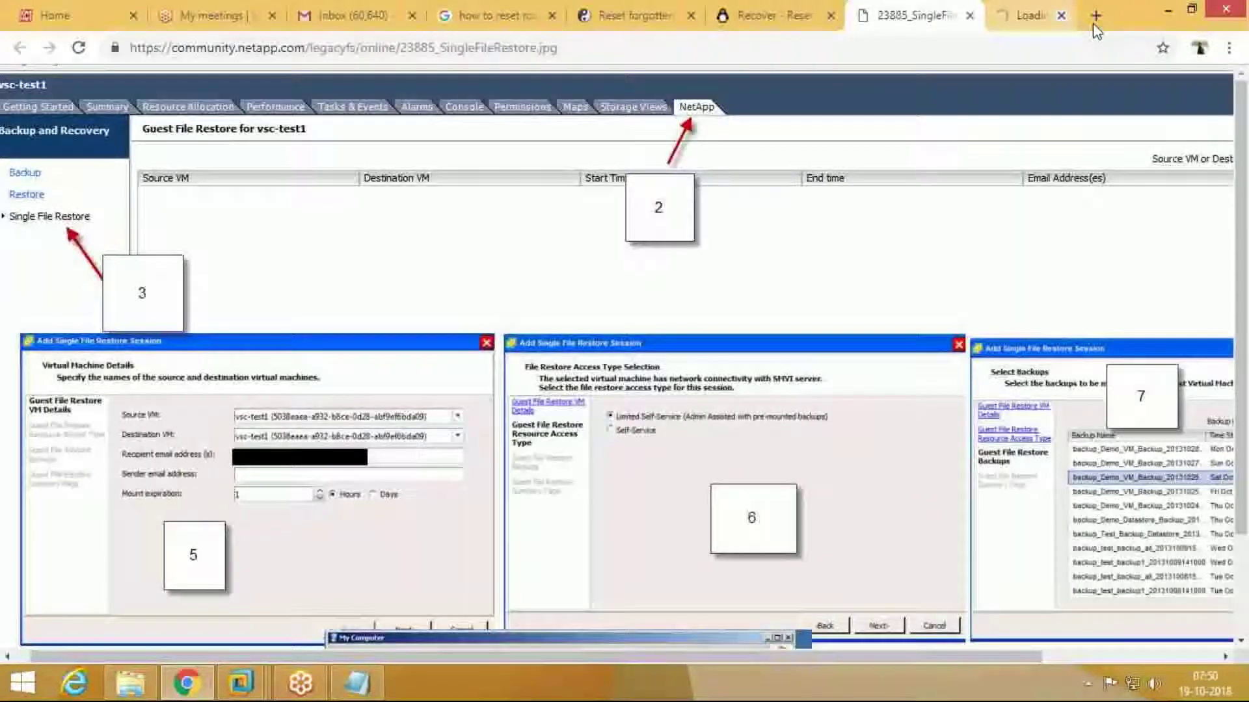
left_click(1168, 13)
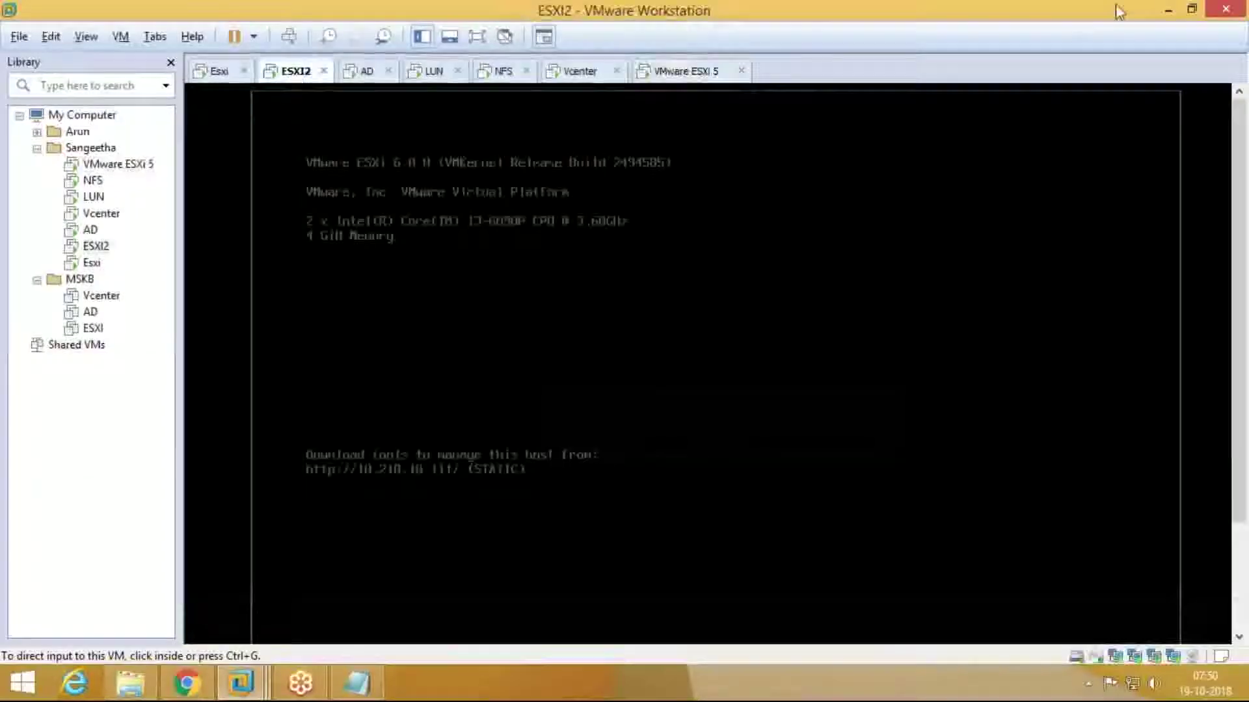
left_click(1164, 13)
Step: Check the host's CPU usage in Task Manager's Performance view, then close Task Manager
right_click(882, 687)
left_click(937, 628)
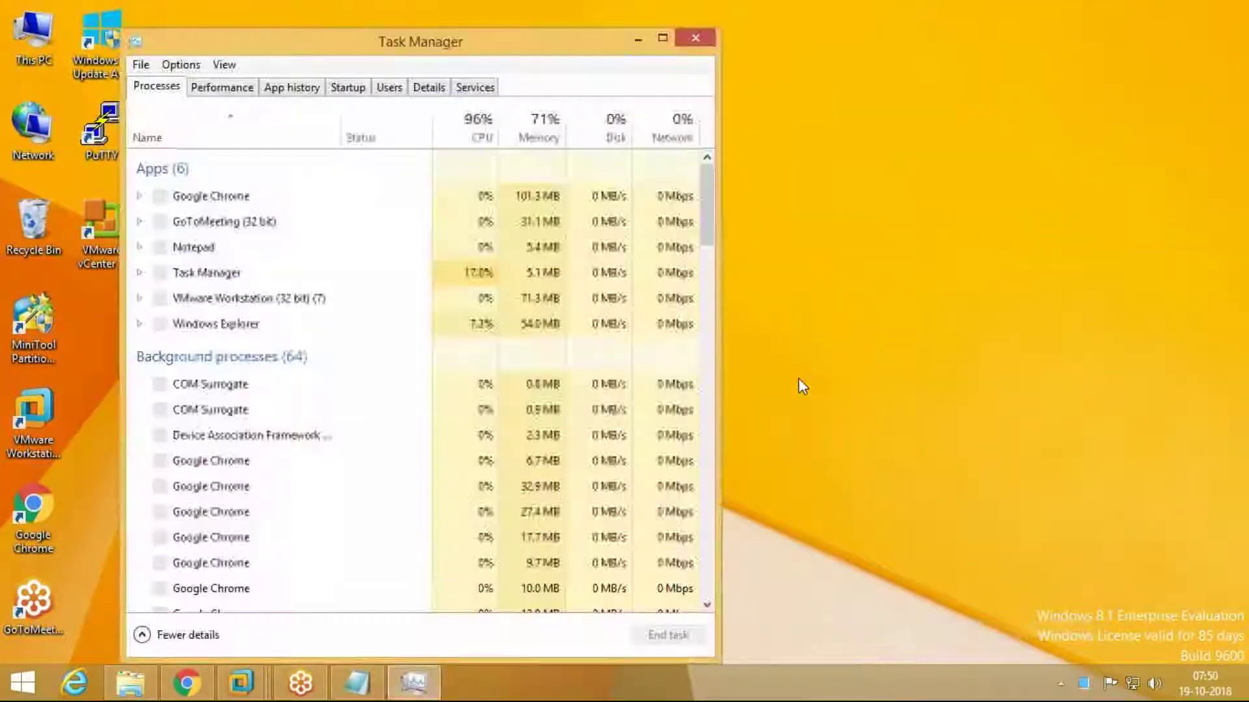
left_click(242, 89)
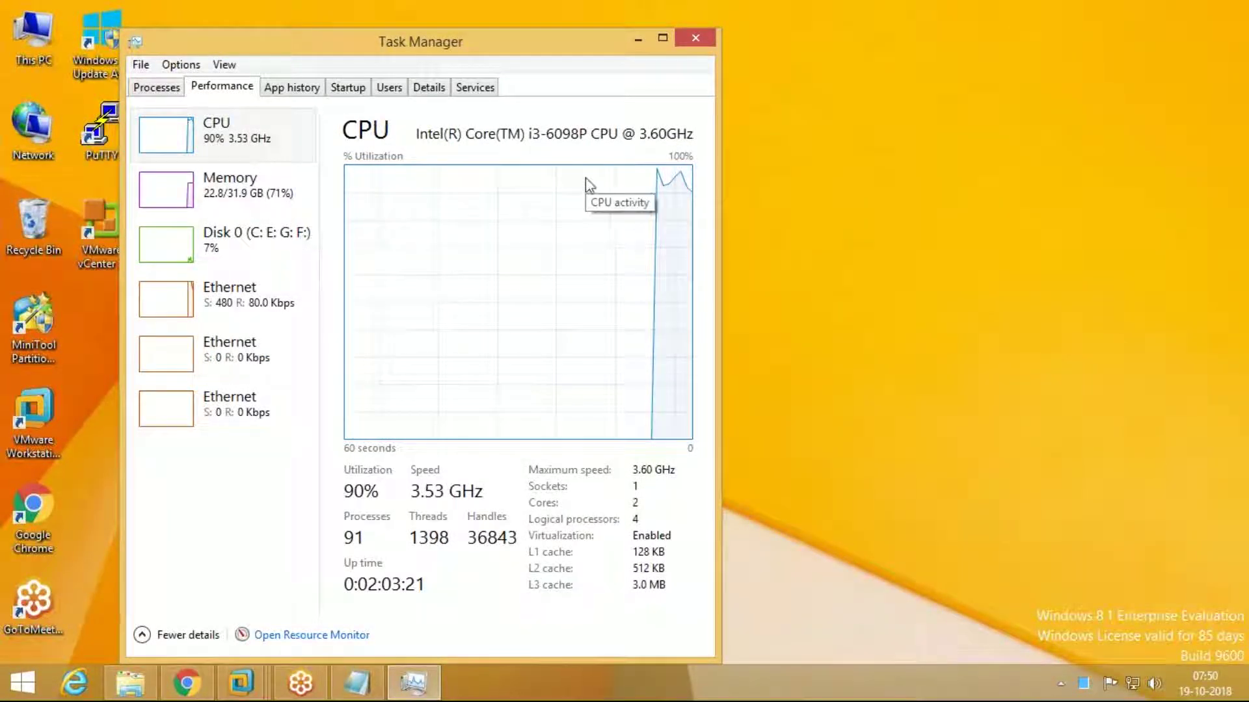
right_click(424, 44)
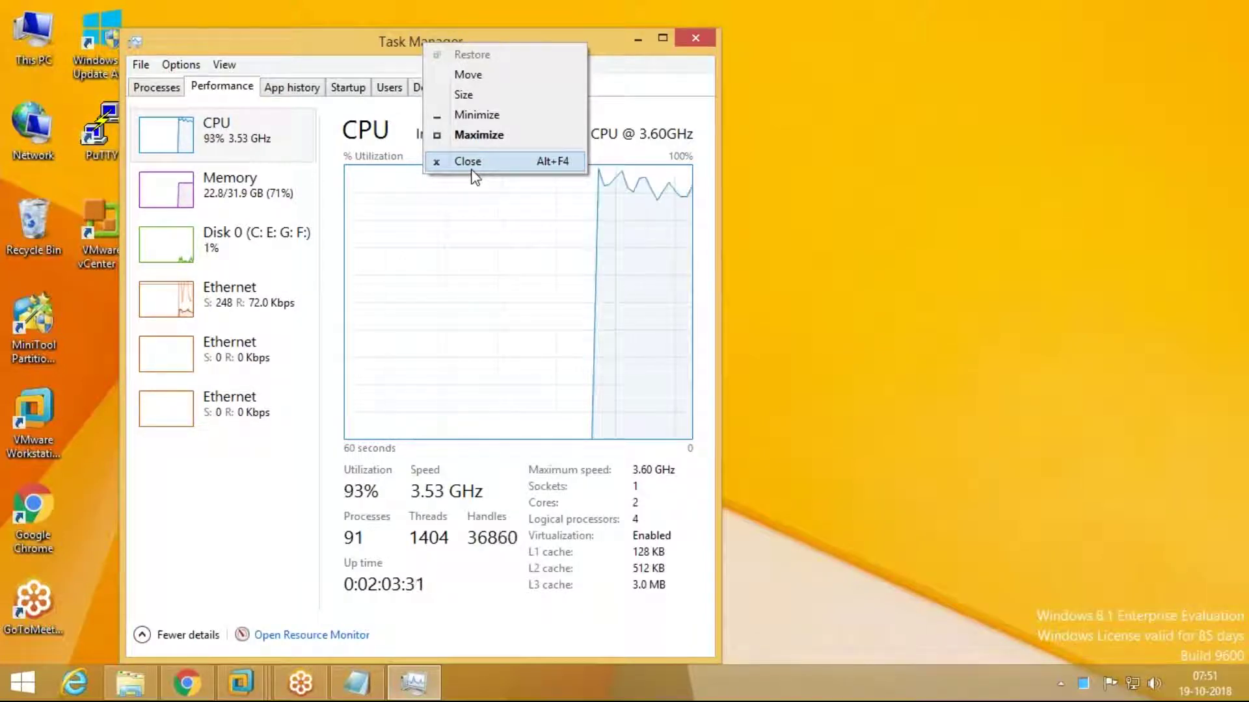
left_click(472, 164)
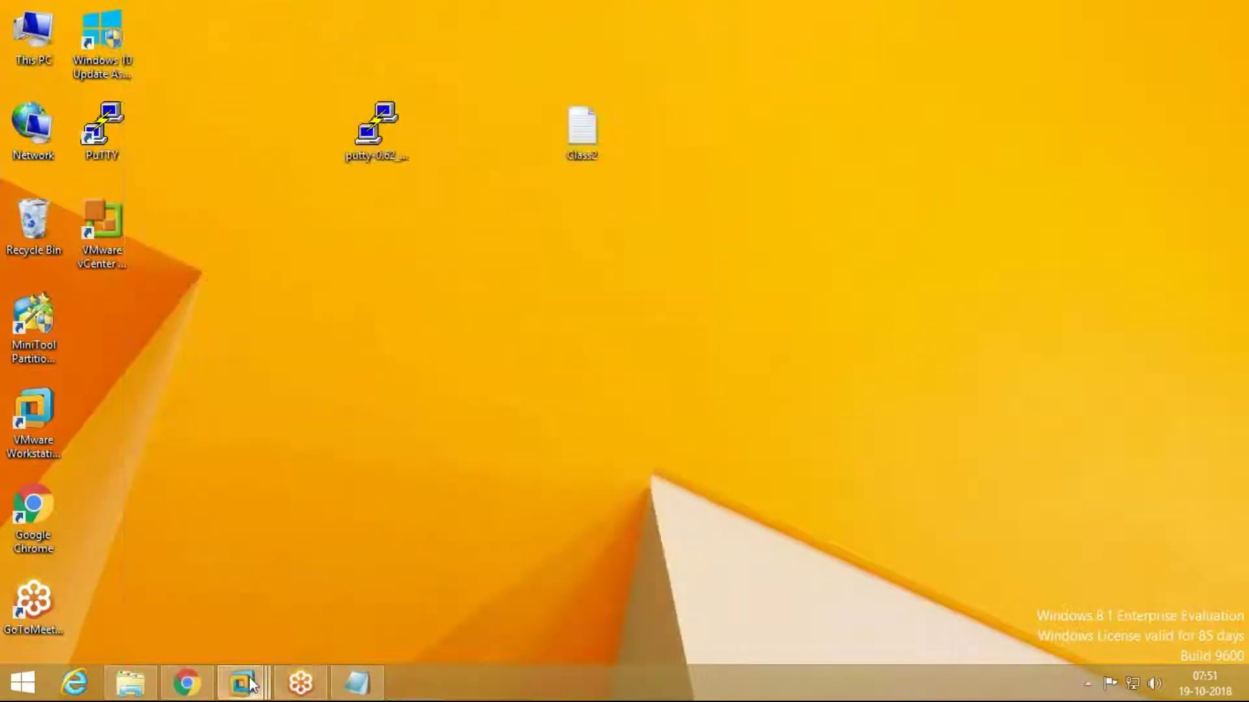
Step: Bring back Workstation and show the Vcenter VM's Windows Server 2012 R2 desktop full screen
mouse_move(241, 683)
left_click(1136, 581)
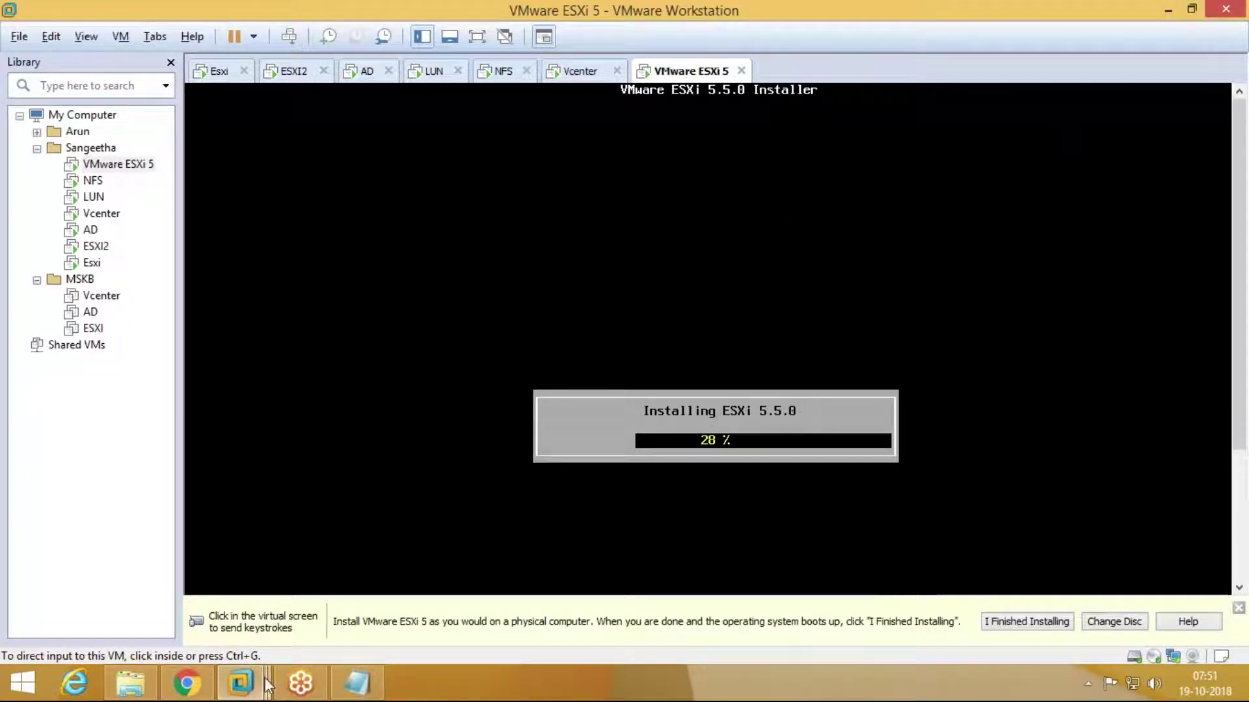
mouse_move(241, 683)
left_click(891, 550)
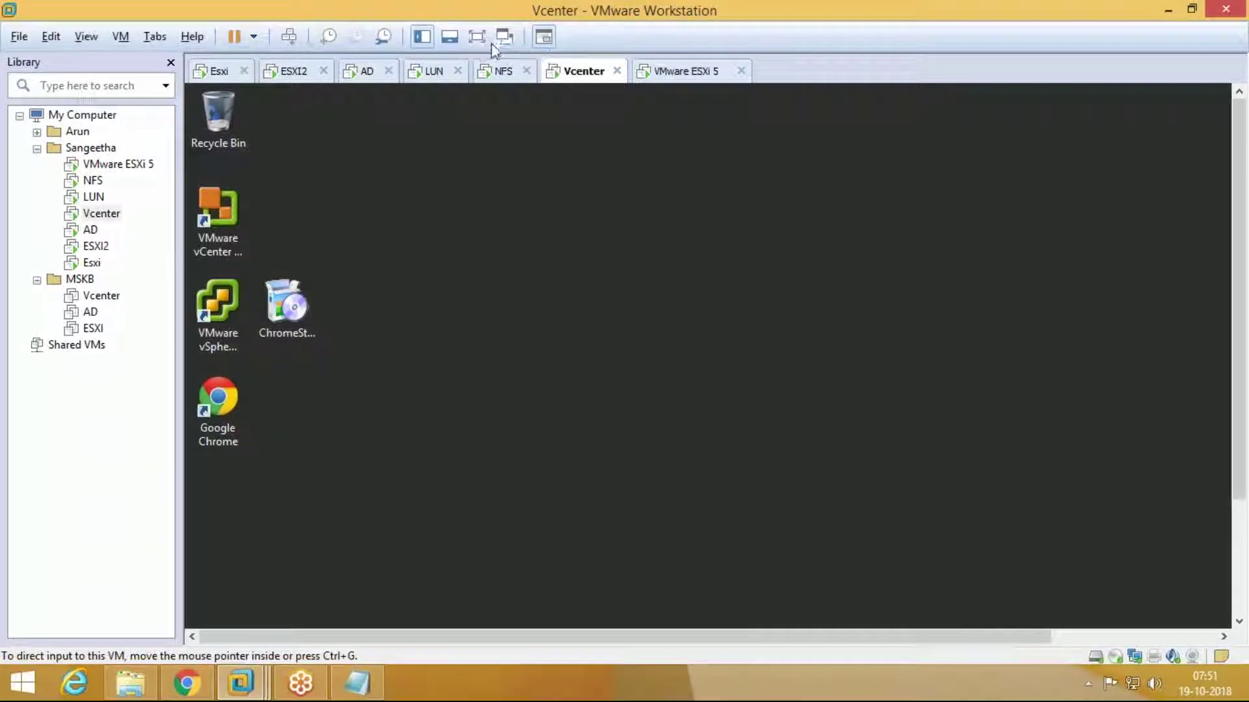
left_click(478, 37)
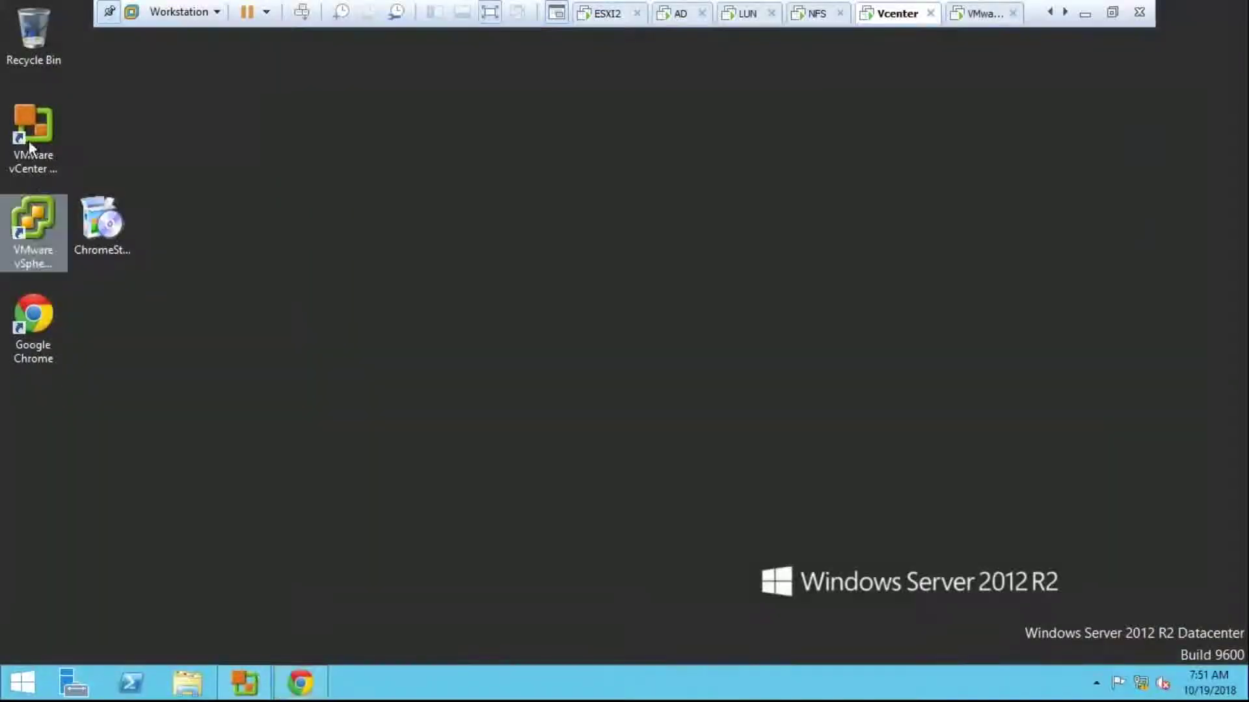
Step: Log in to vCenter 10.210.10.113 in vSphere Client as administrator, then minimize the full-screen VM
double_click(39, 227)
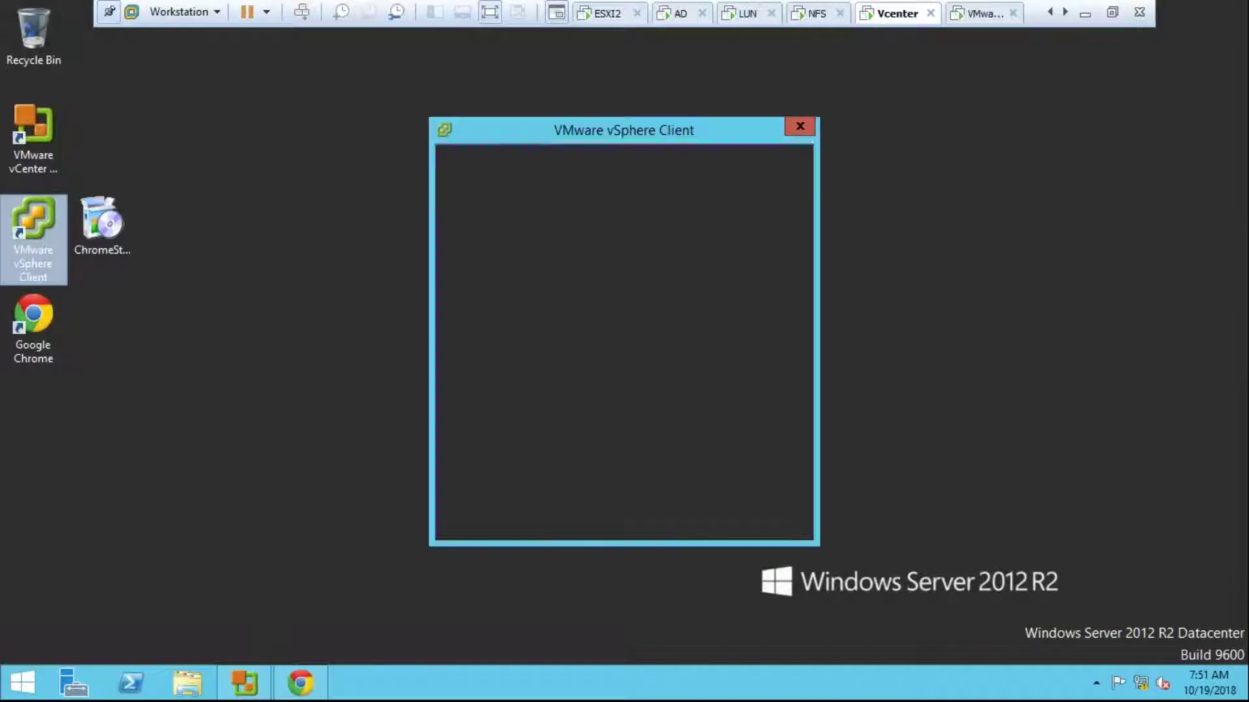
type("1")
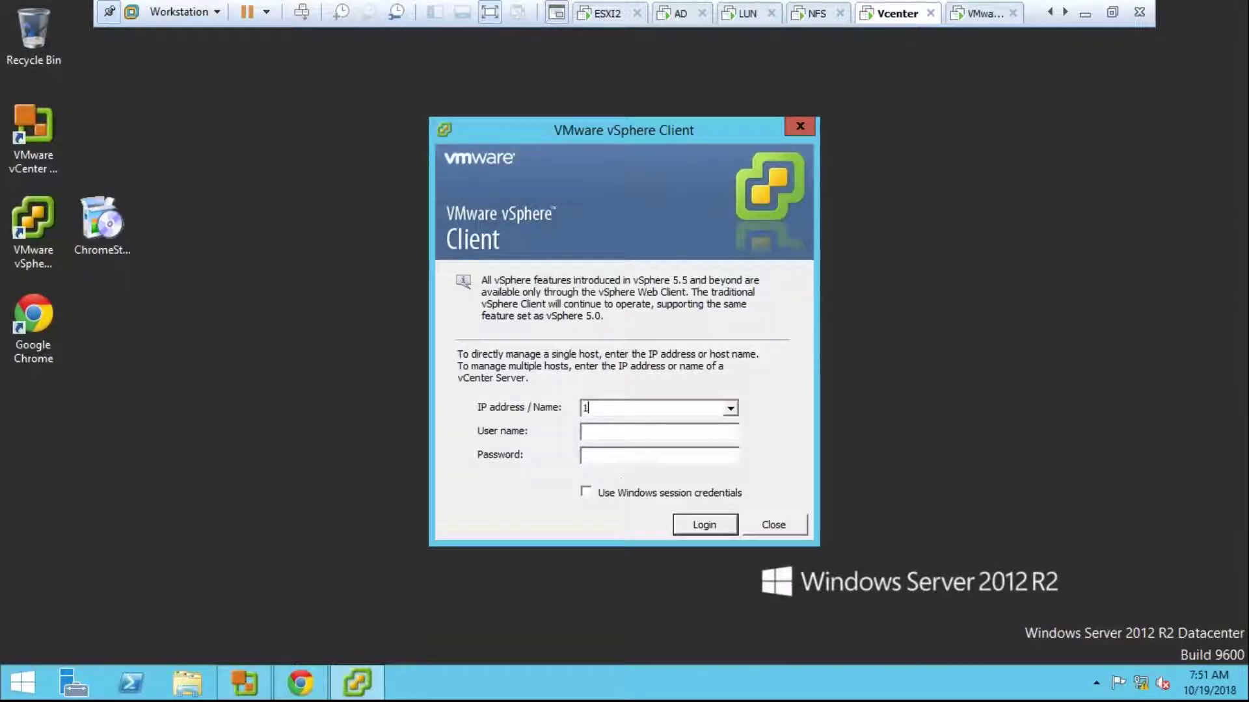
type("0.210.10.")
type("113")
type("administra")
type("tor@")
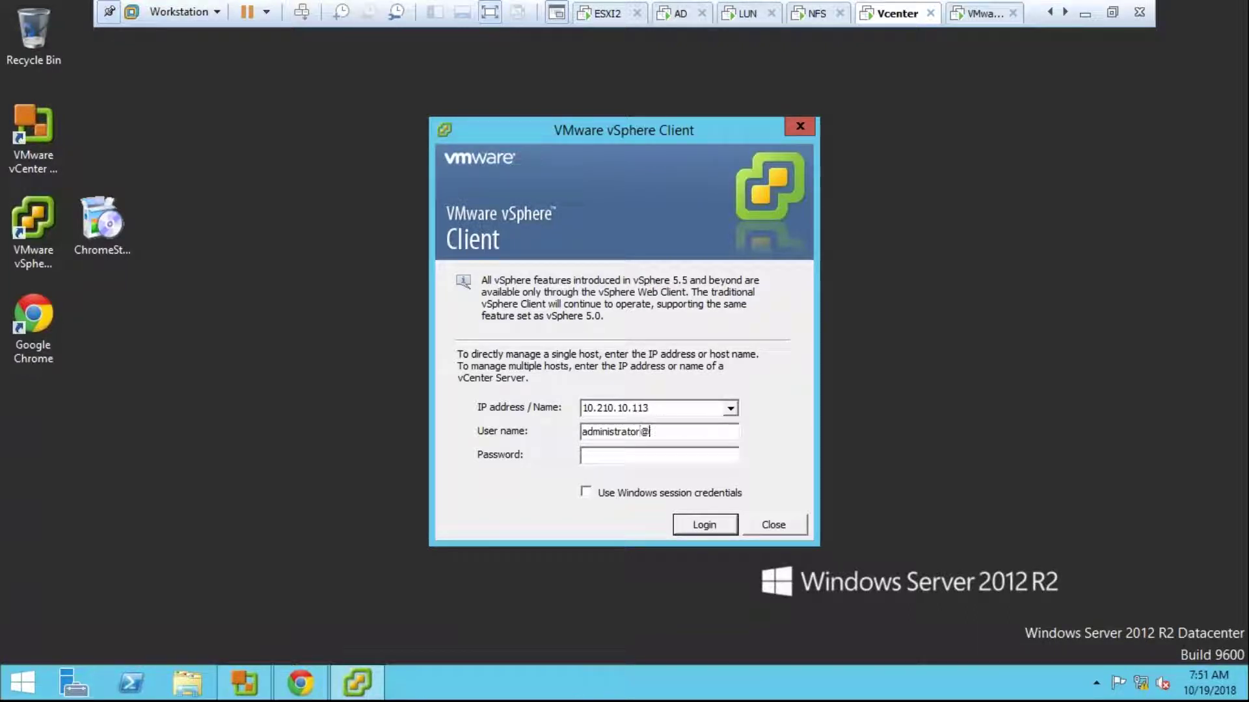
type("vsphere.local")
key("Tab")
key("Caps_Lock")
type("*********")
key("Return")
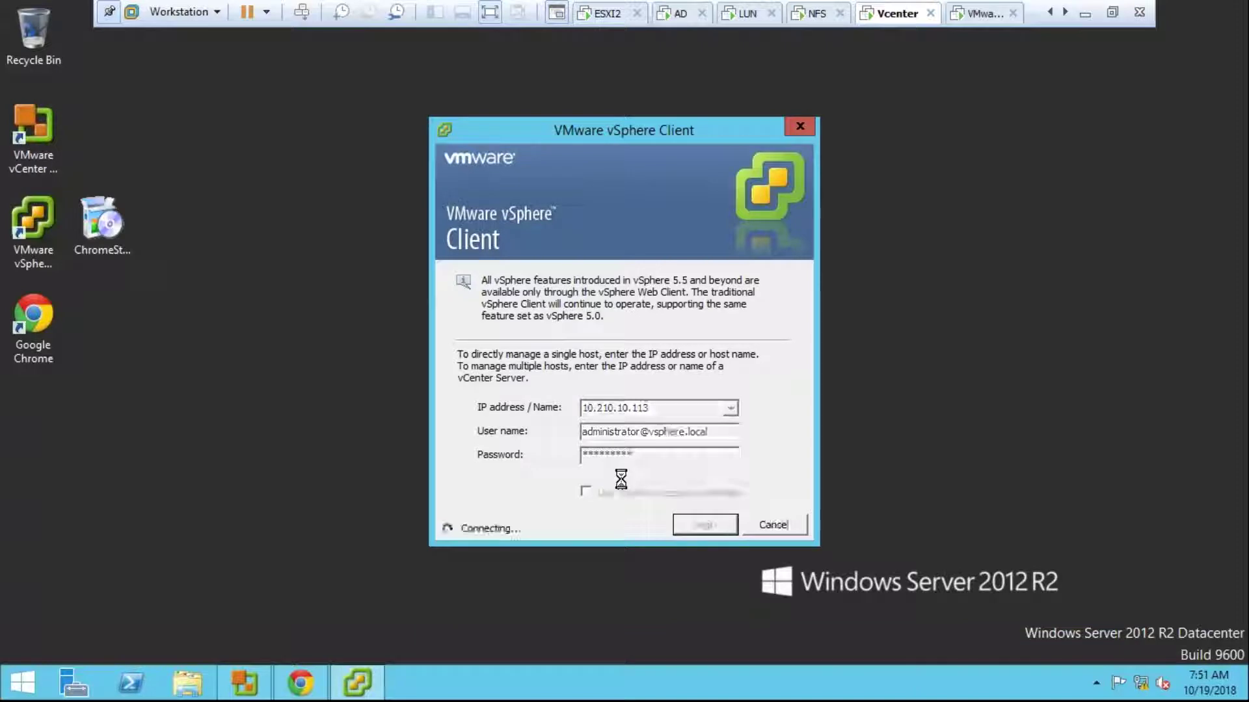
left_click(1088, 14)
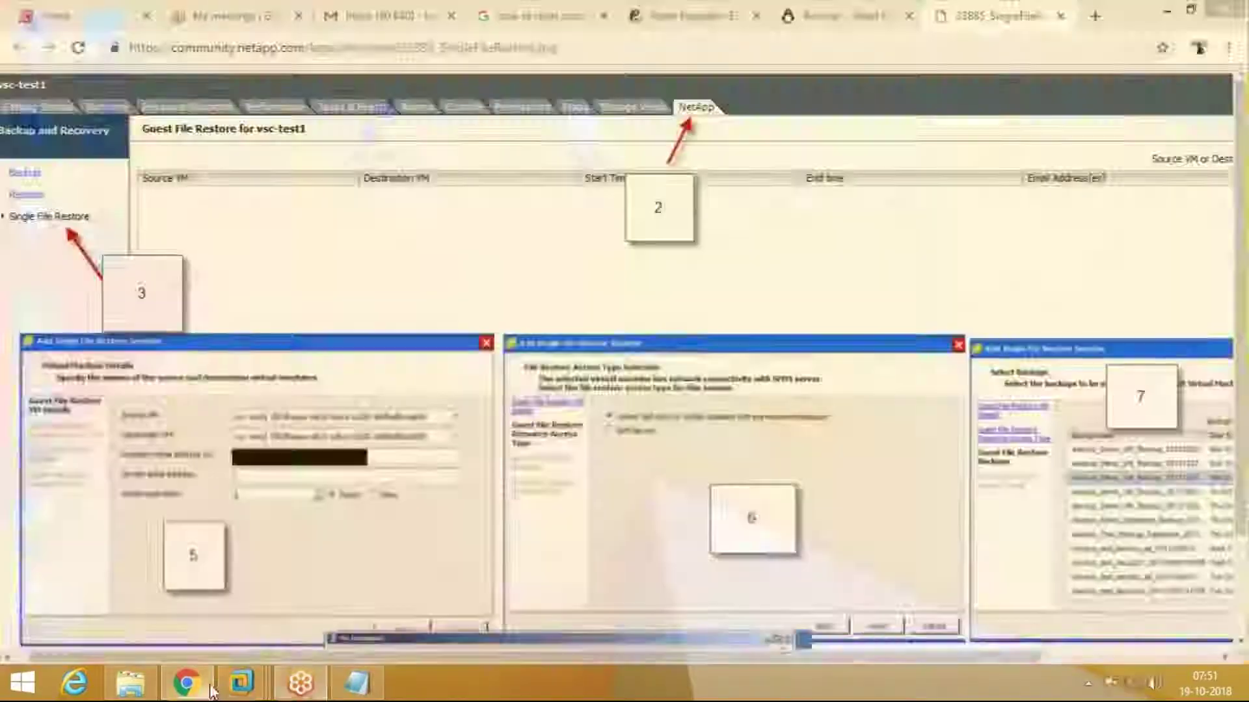
Step: Exit full screen, glance at the Esxi VM's console, and return to the Vcenter VM
left_click(220, 682)
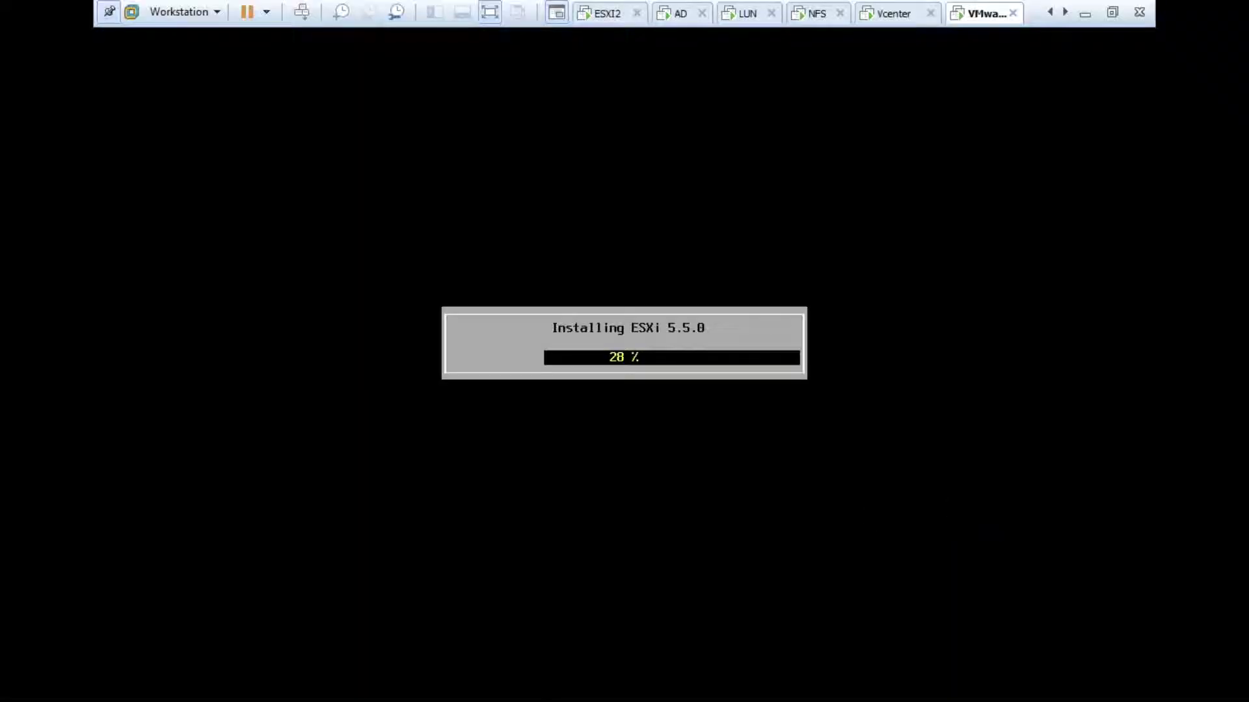
left_click(461, 367)
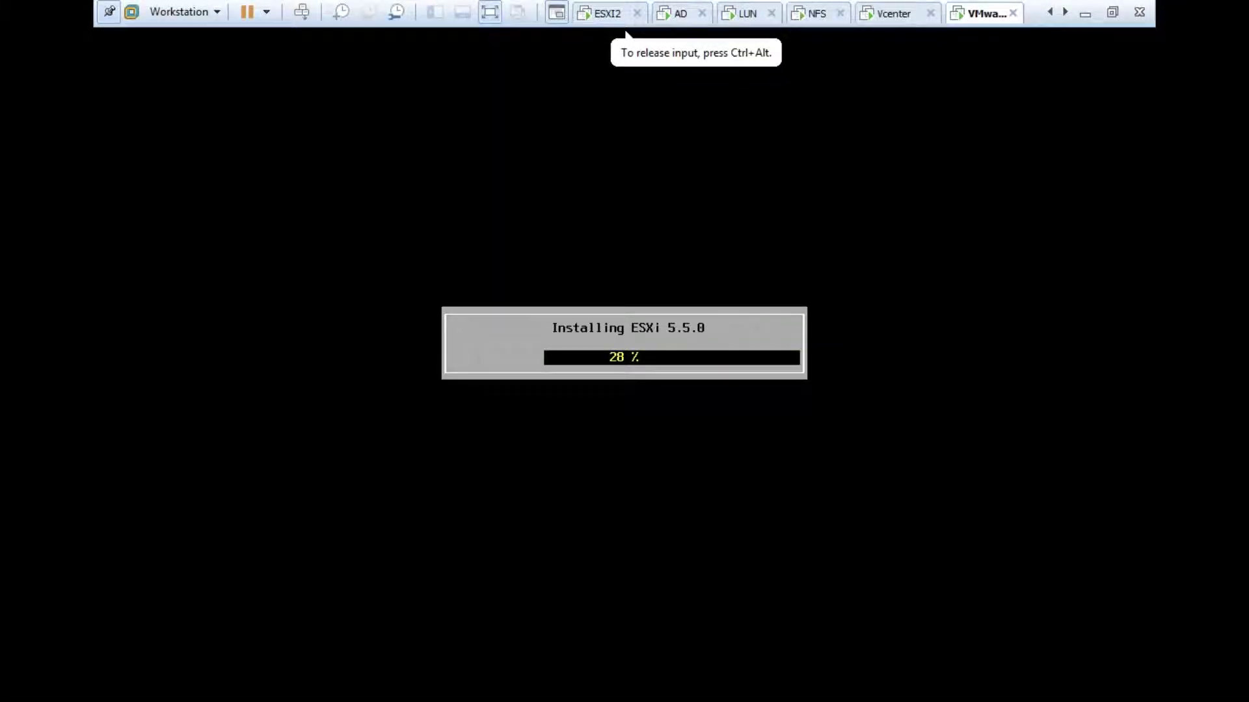
key("ctrl+alt")
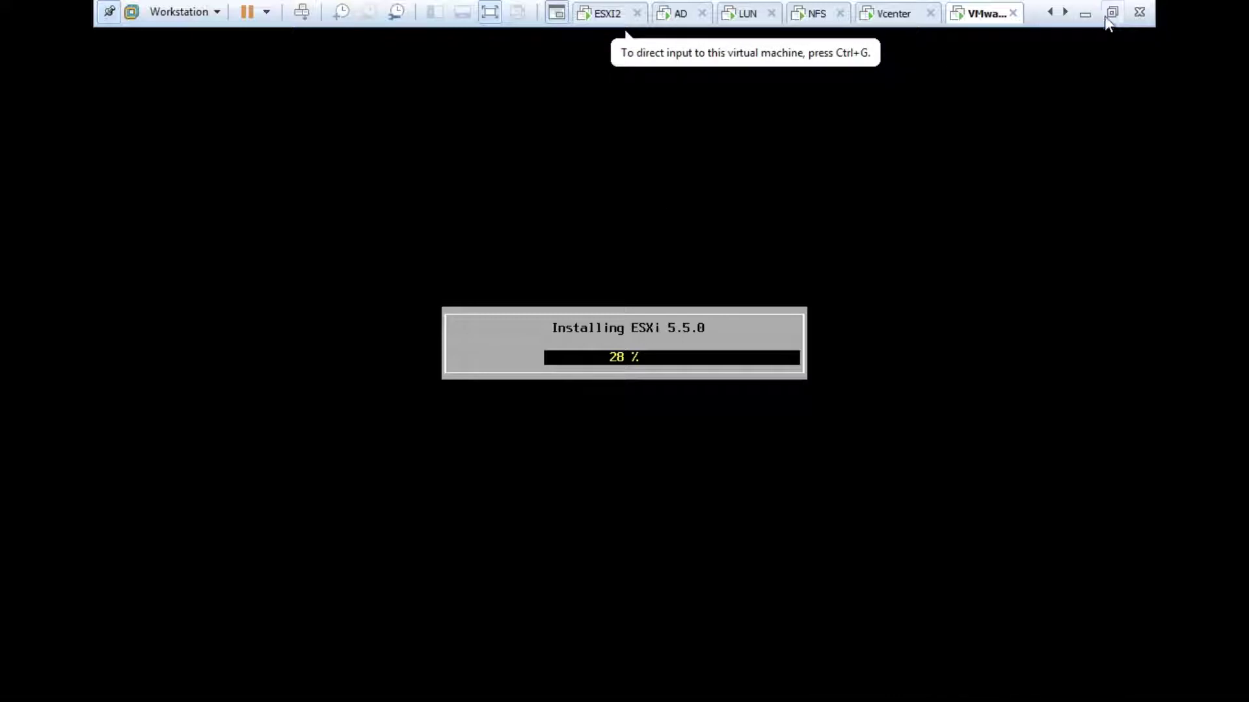
left_click(1111, 16)
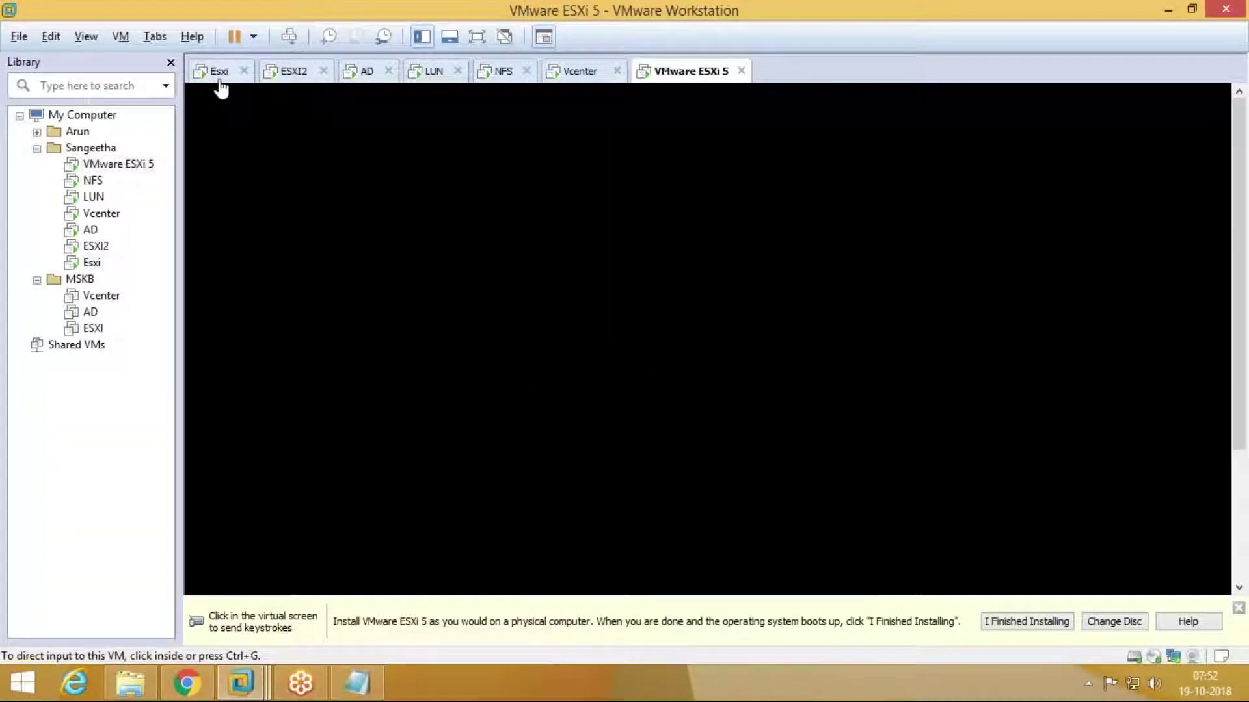
left_click(222, 73)
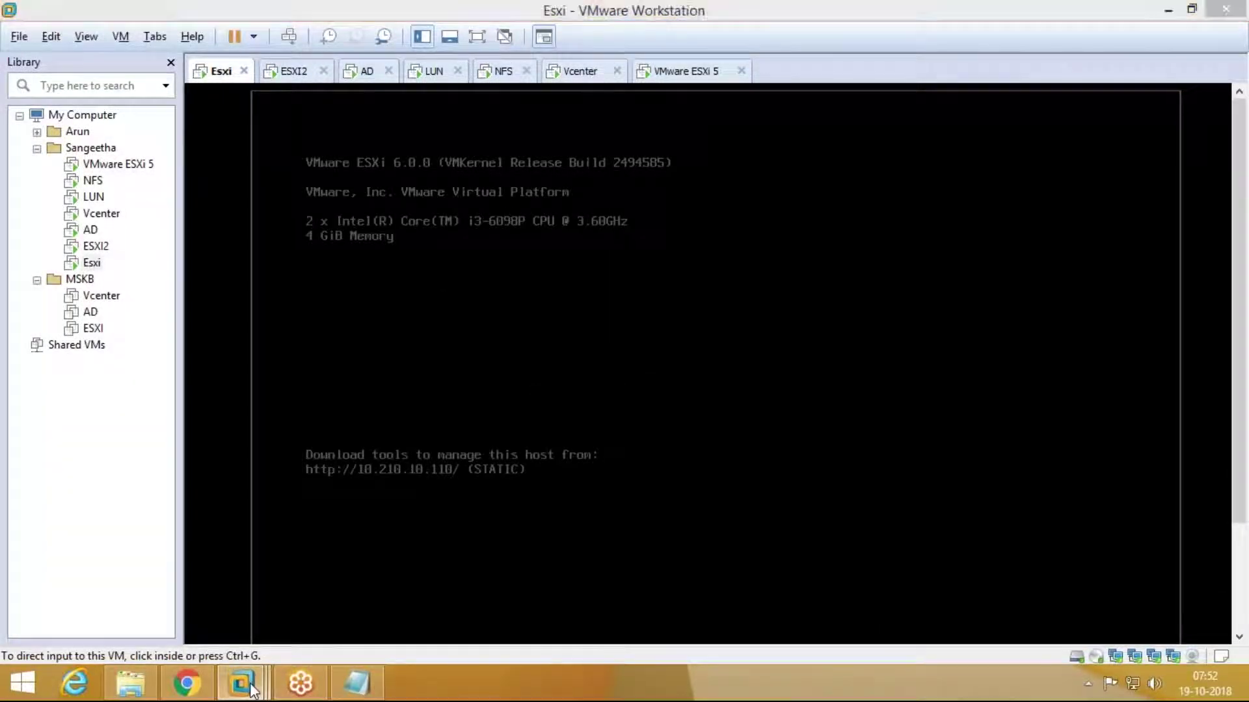
mouse_move(252, 690)
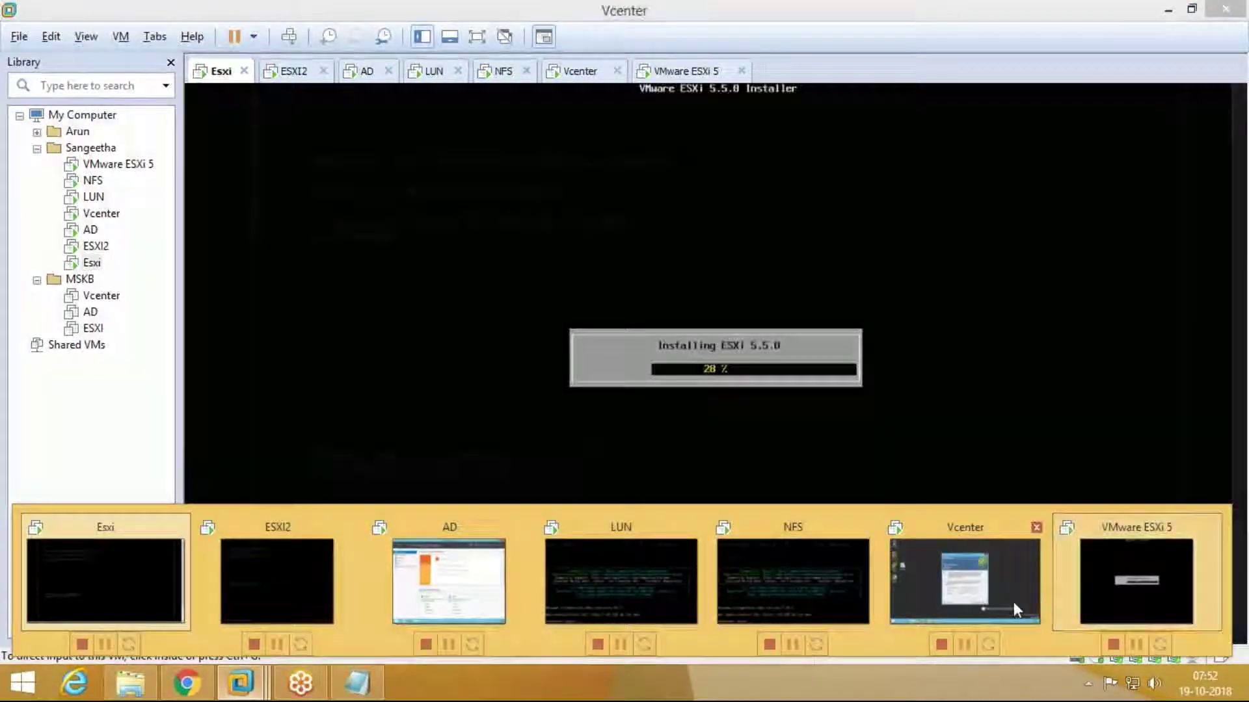
left_click(1014, 602)
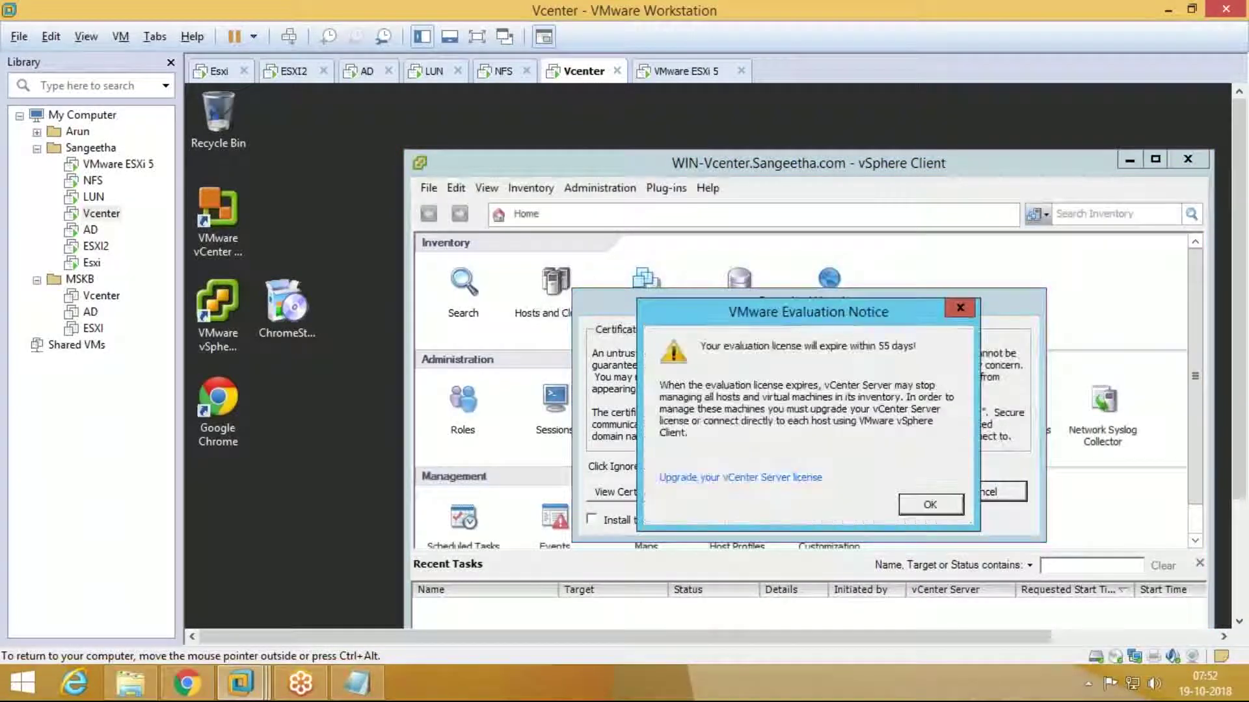
Step: Dismiss the Evaluation Notice and certificate Security Warning, and maximize the vSphere Client window
left_click(932, 504)
left_click(896, 490)
left_click(1155, 160)
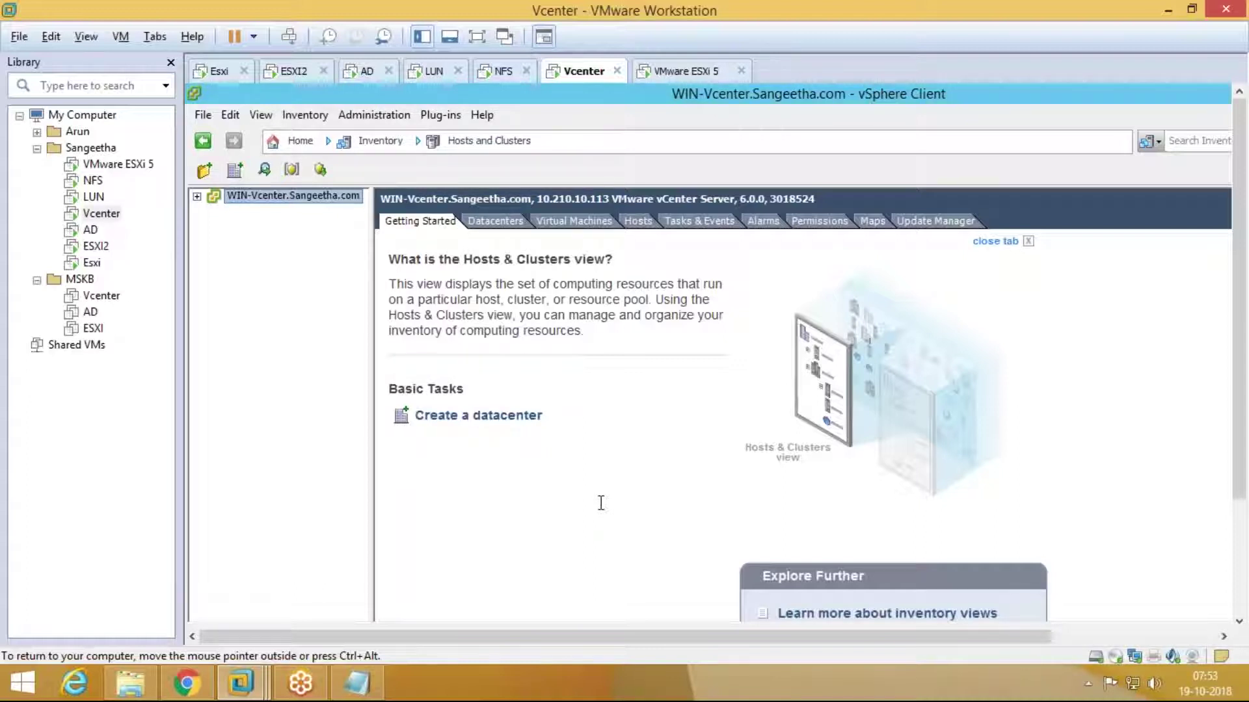
Step: Expand the vCenter server, datacenter US and cluster Sangeetha, then select host 10.210.10.110
left_click(197, 196)
left_click(214, 211)
left_click(231, 227)
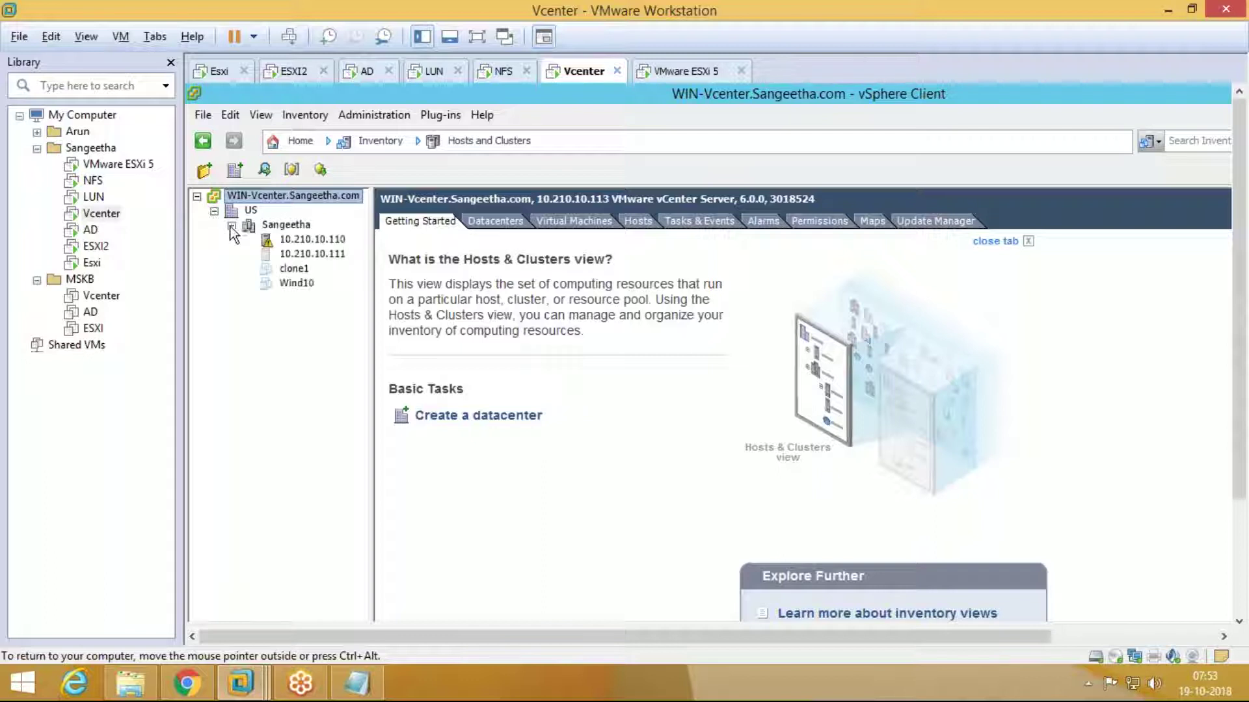
left_click(316, 240)
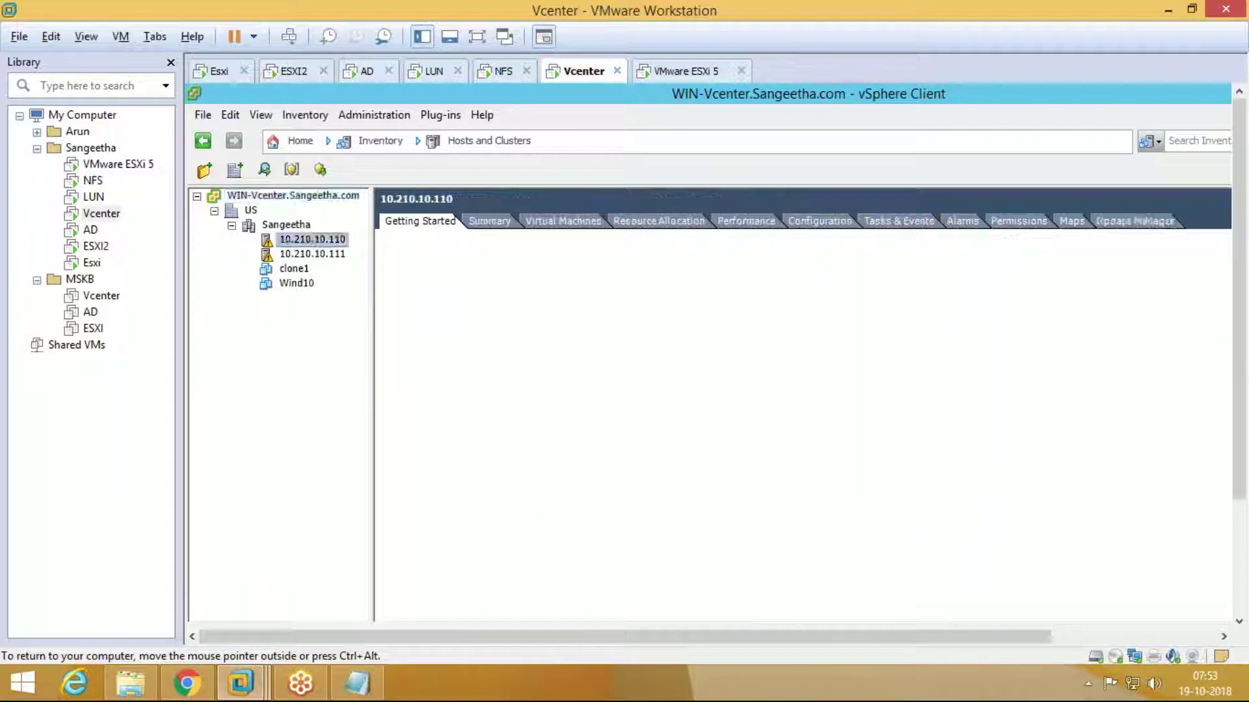
Step: List the virtual machines on hosts 10.210.10.110 and 10.210.10.111
left_click(551, 219)
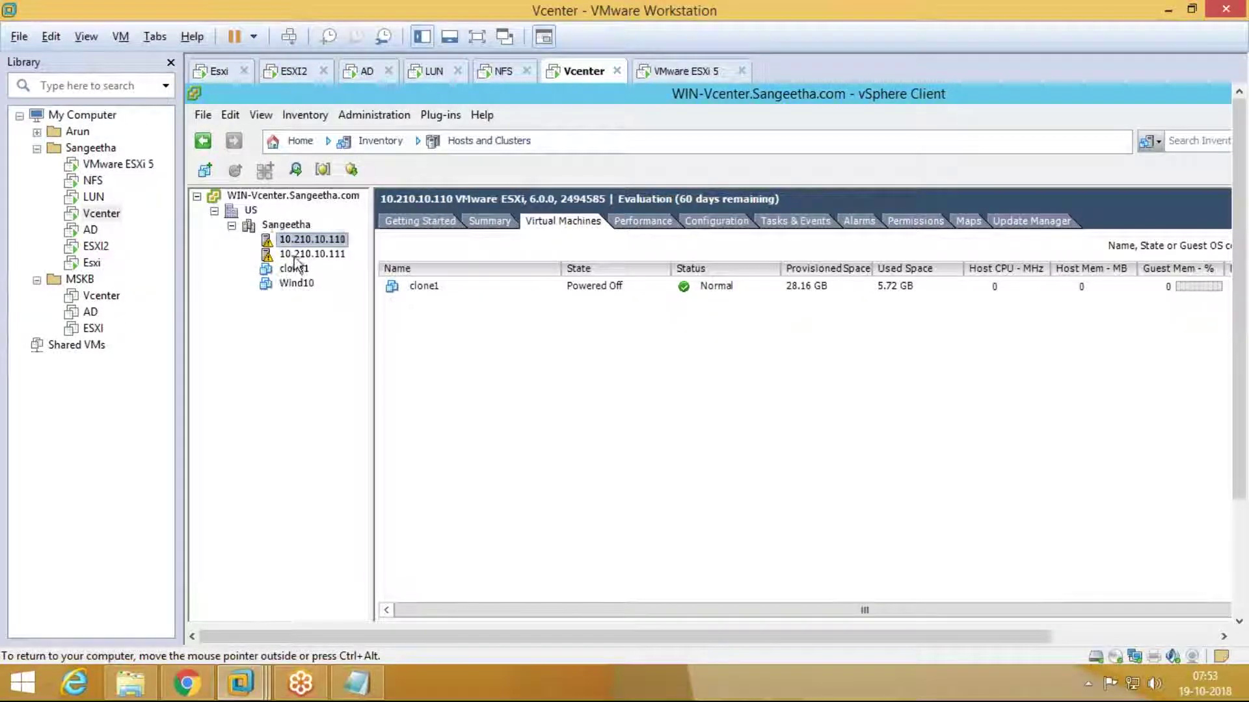
left_click(313, 254)
left_click(592, 221)
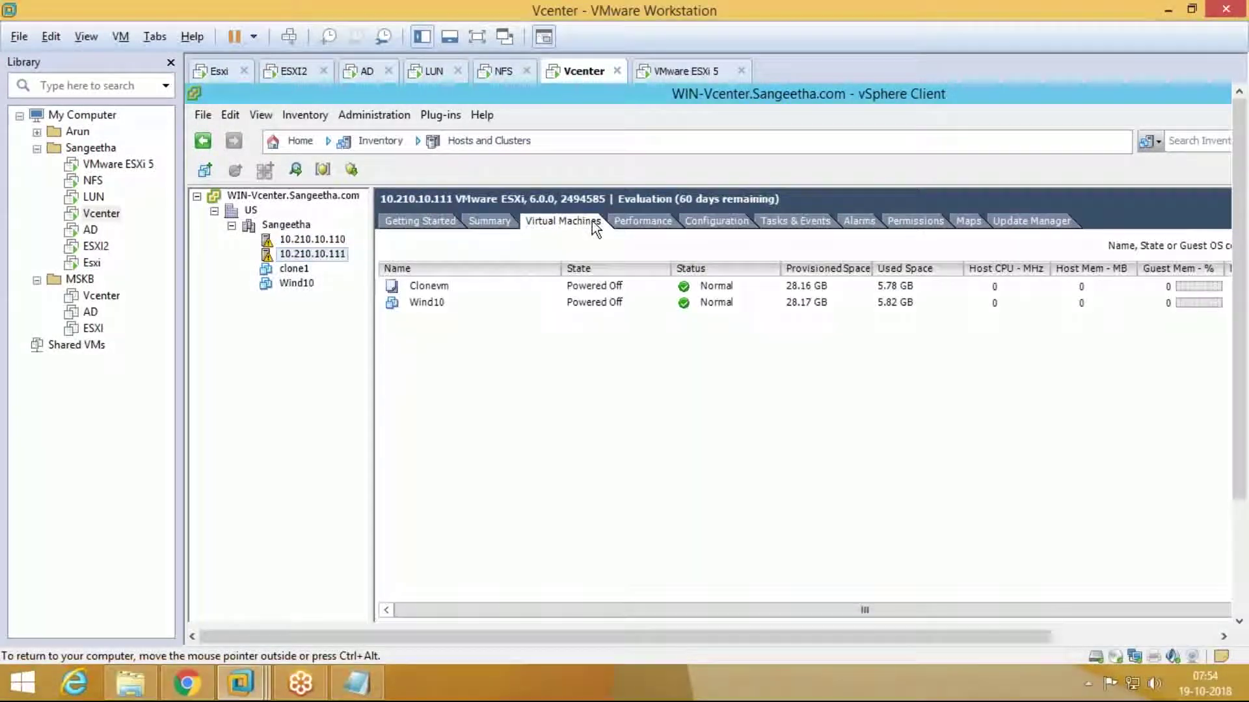
Step: Check the ESXi 5 installer, release input, and bring up the Esxi VM's console
left_click(263, 685)
left_click(1067, 562)
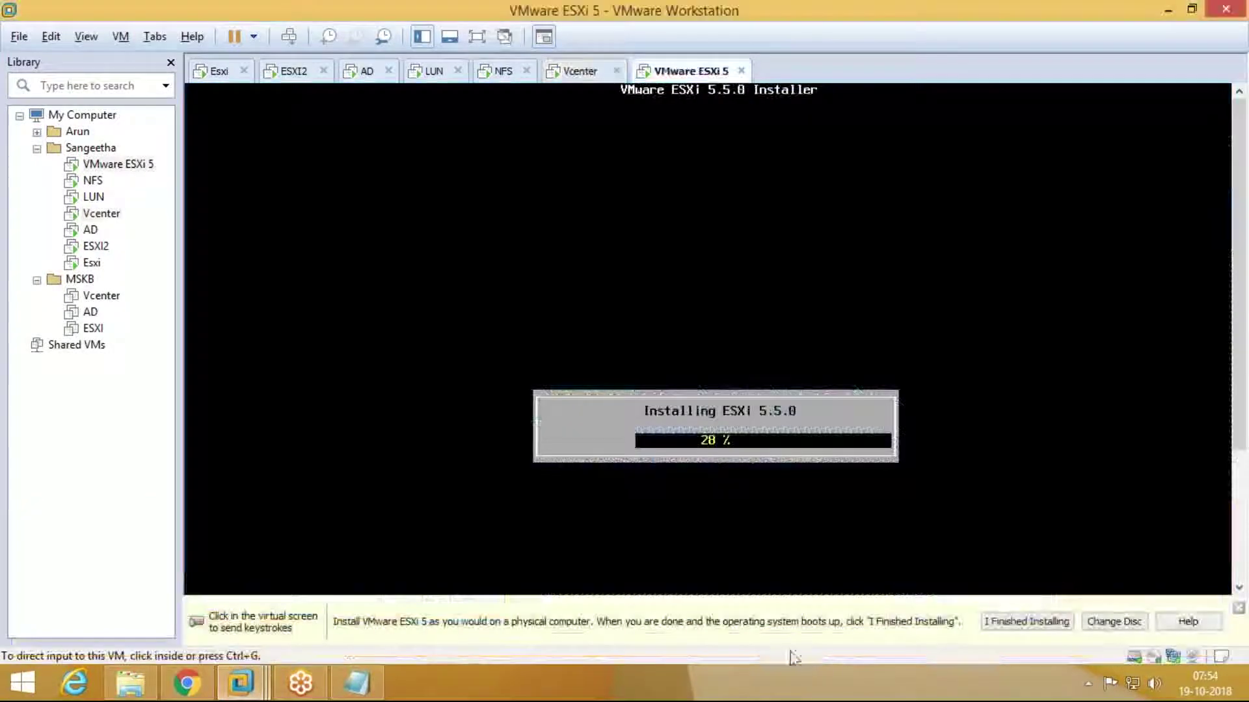
left_click(689, 438)
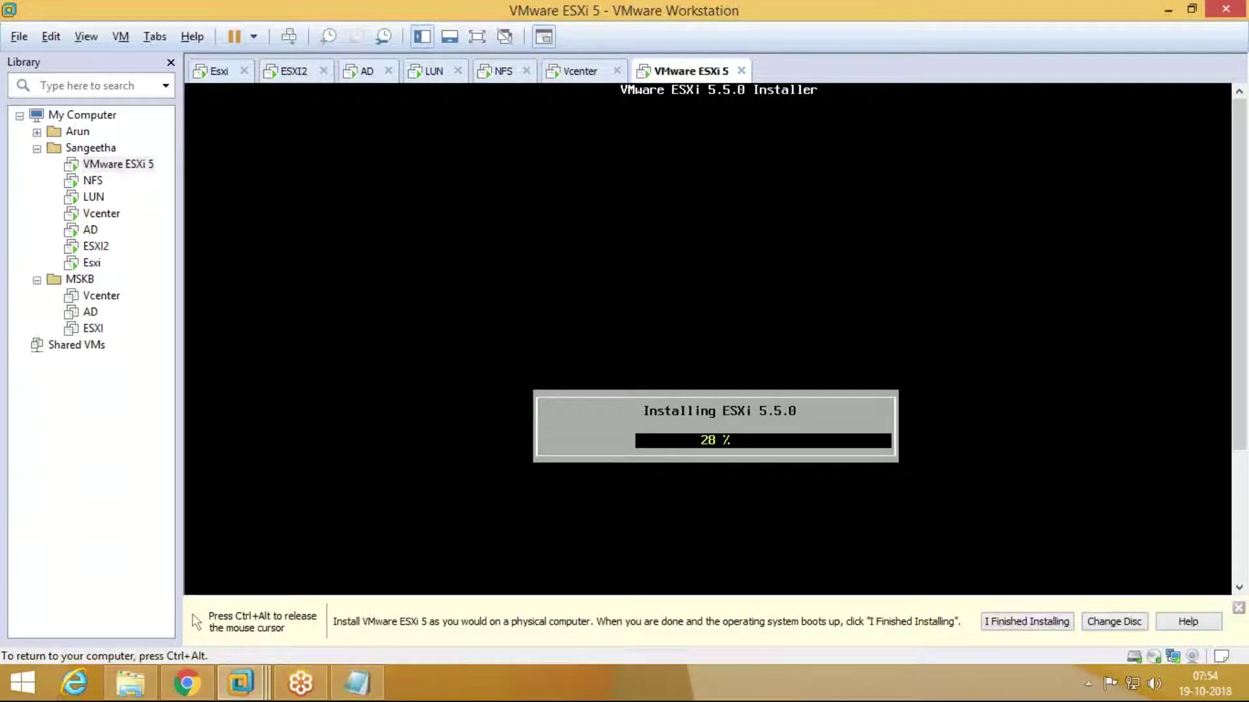
key("ctrl+alt")
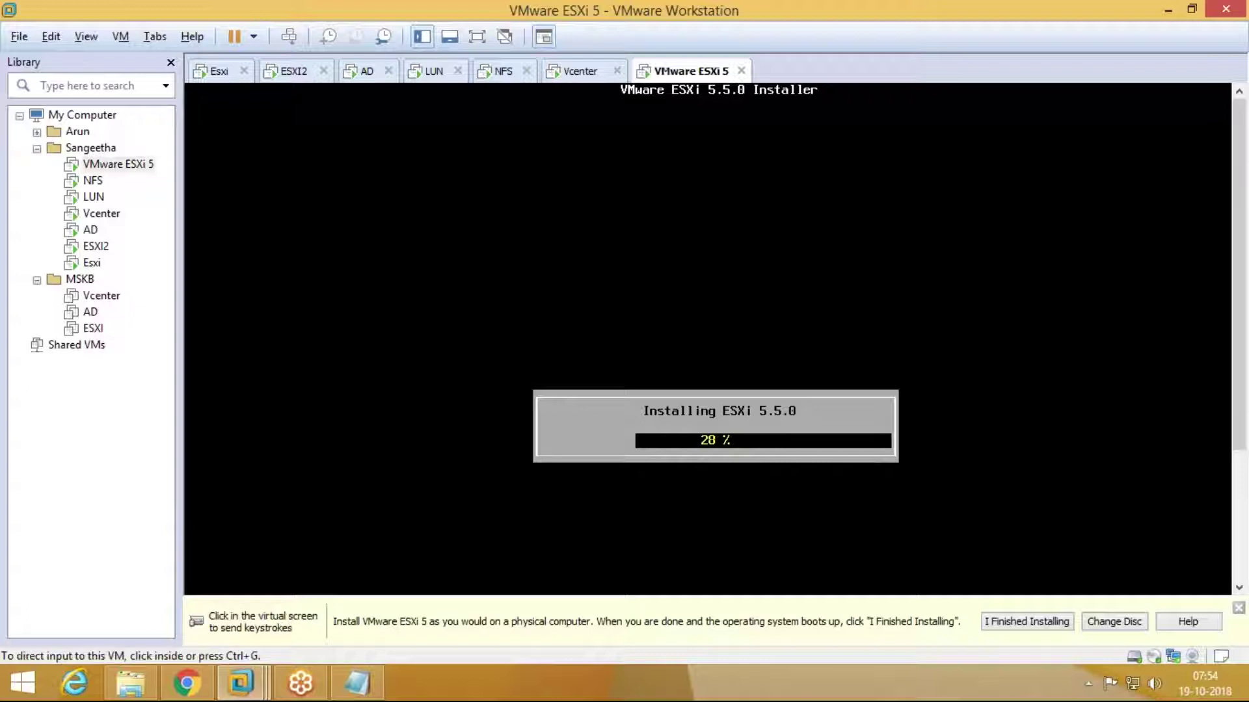
left_click(570, 75)
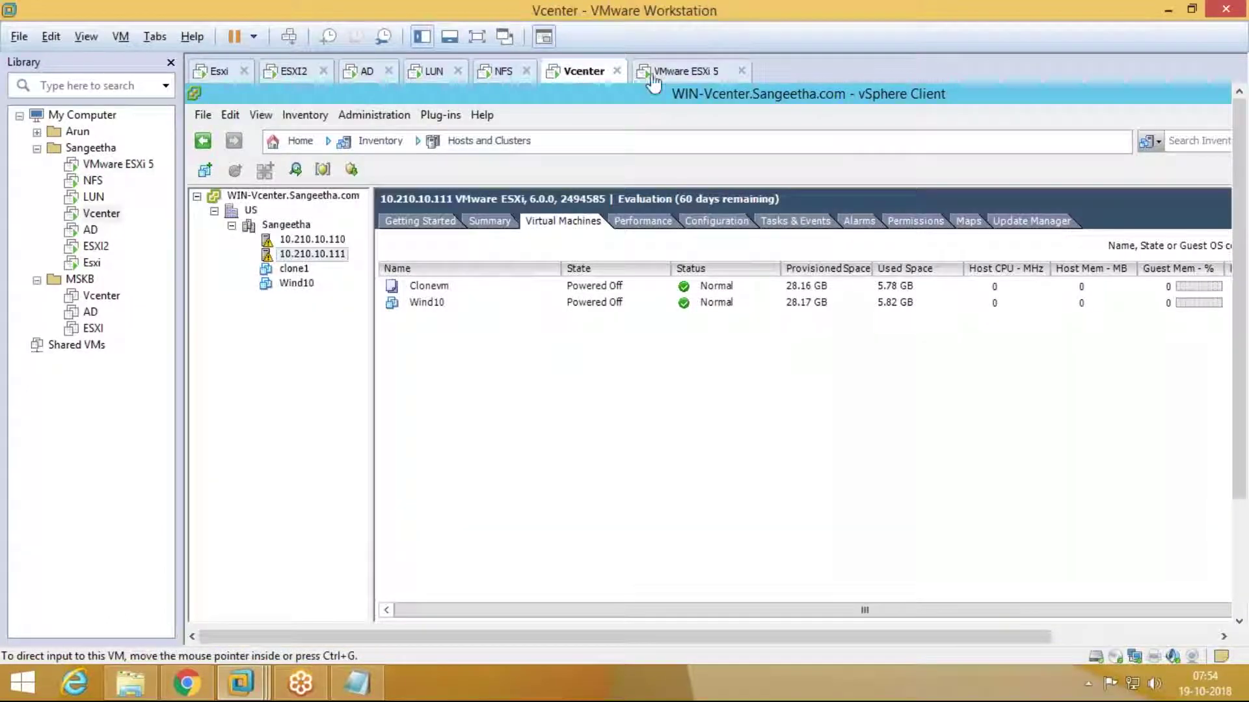
left_click(660, 73)
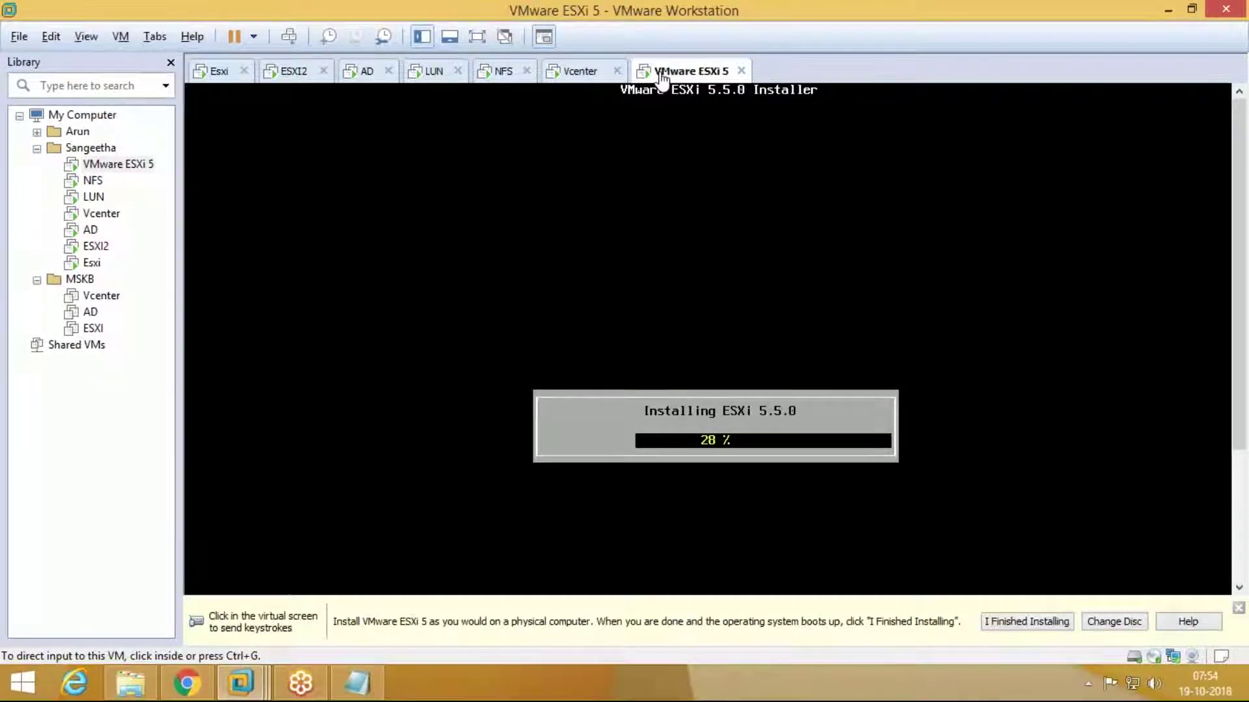
left_click(581, 73)
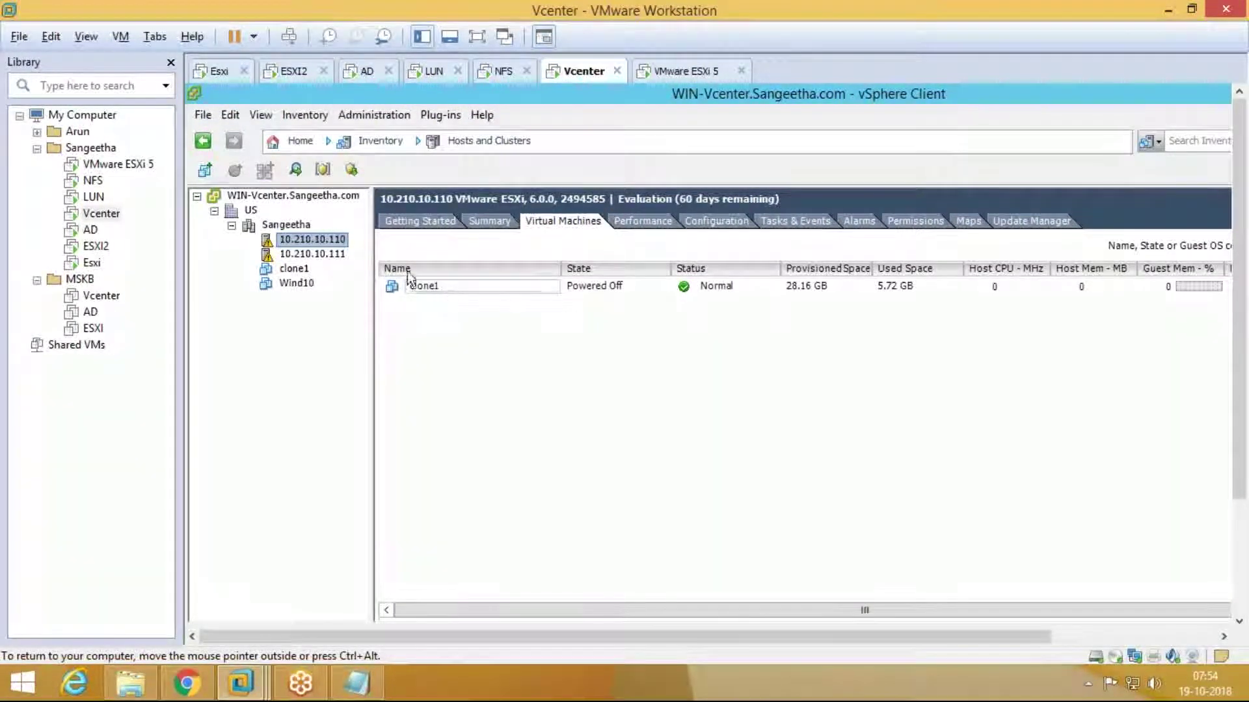
left_click(212, 77)
Step: Power off the Esxi virtual machine and confirm
right_click(227, 79)
mouse_move(280, 110)
left_click(559, 216)
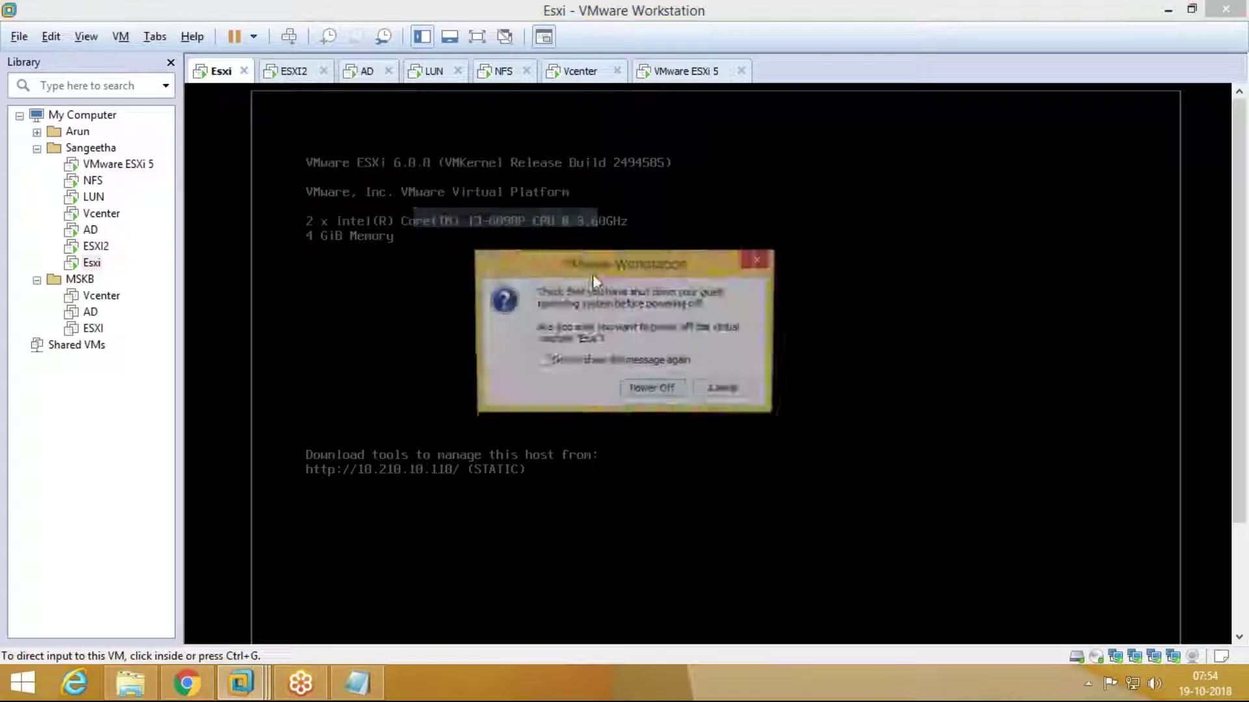
left_click(669, 393)
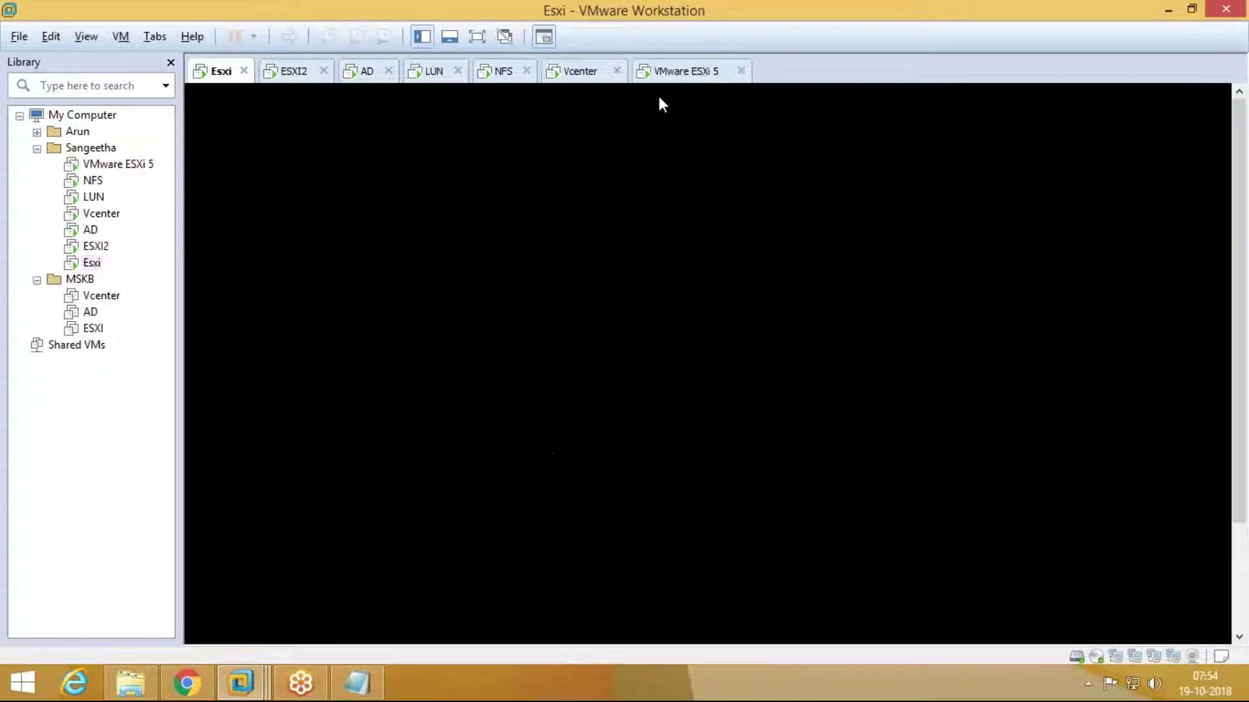
Step: Switch between the Vcenter and VMware ESXi 5 tabs to check the installer's progress
left_click(666, 78)
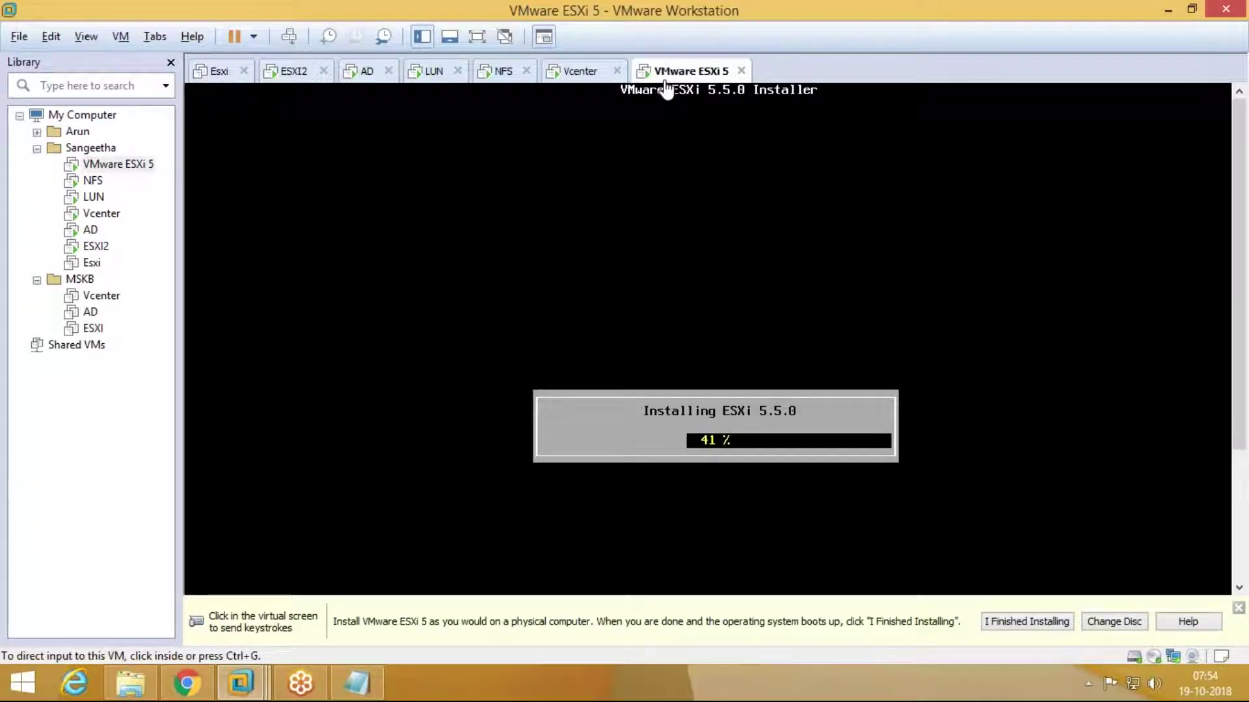
left_click(581, 81)
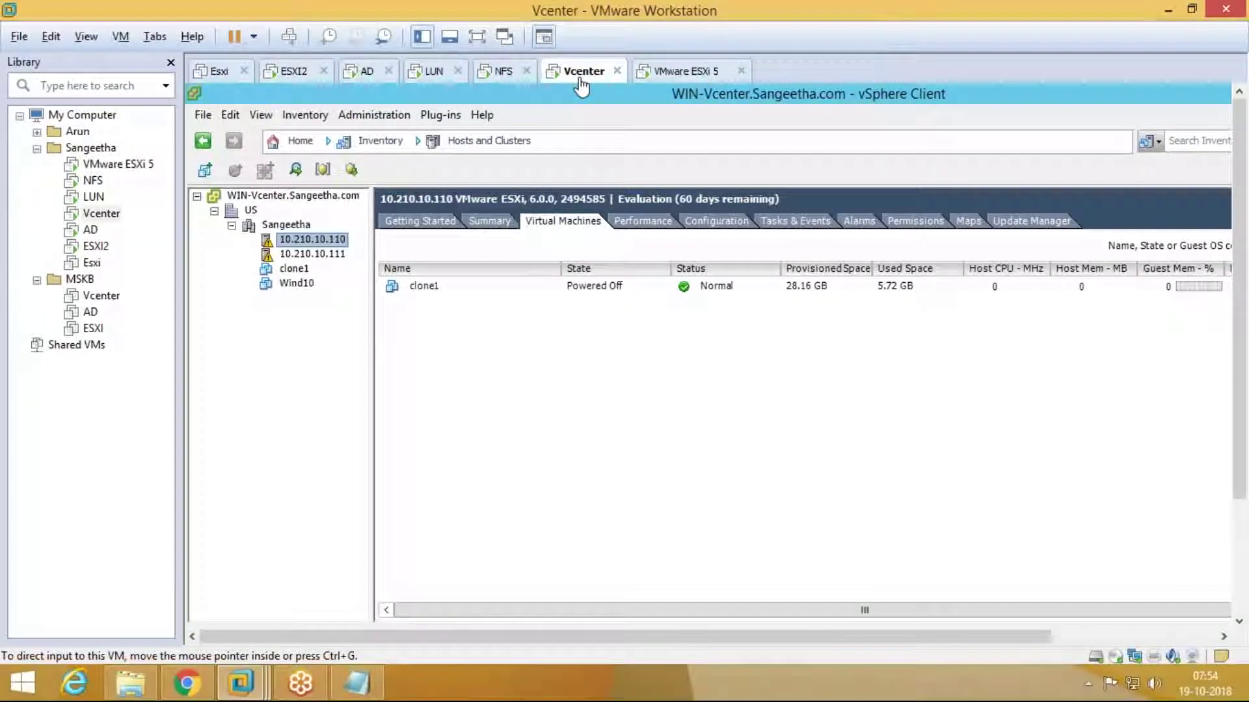
left_click(672, 76)
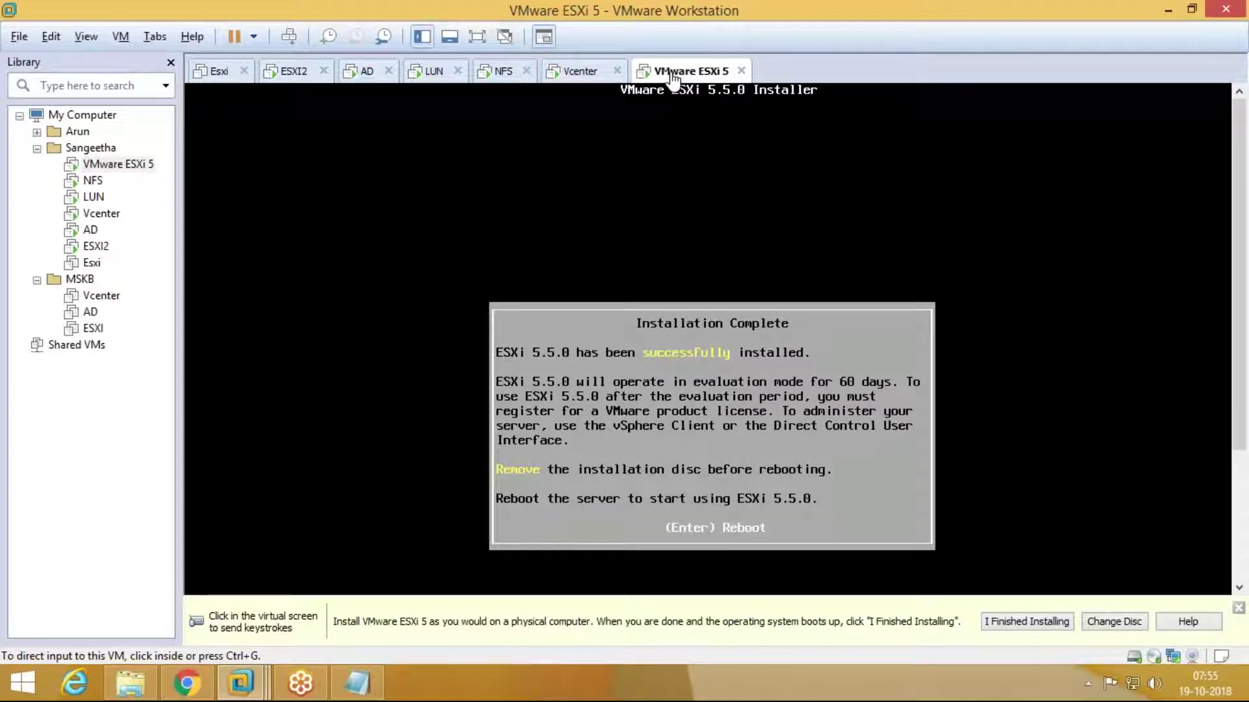
Step: Reboot the newly installed ESXi 5.5 server from the completion screen
left_click(748, 585)
key("Return")
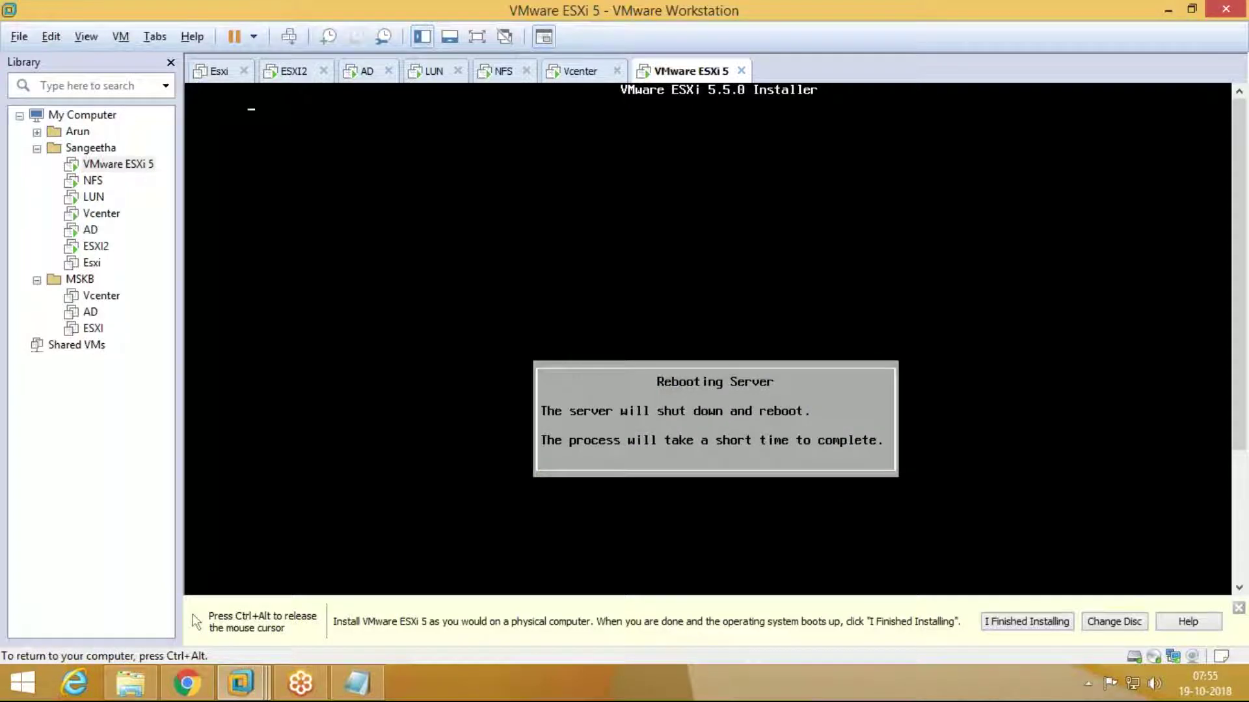
key("ctrl+alt")
Step: Check host 10.210.10.111's VMs in Vcenter, go full screen, and return to the rebooting ESXi 5 machine
left_click(573, 73)
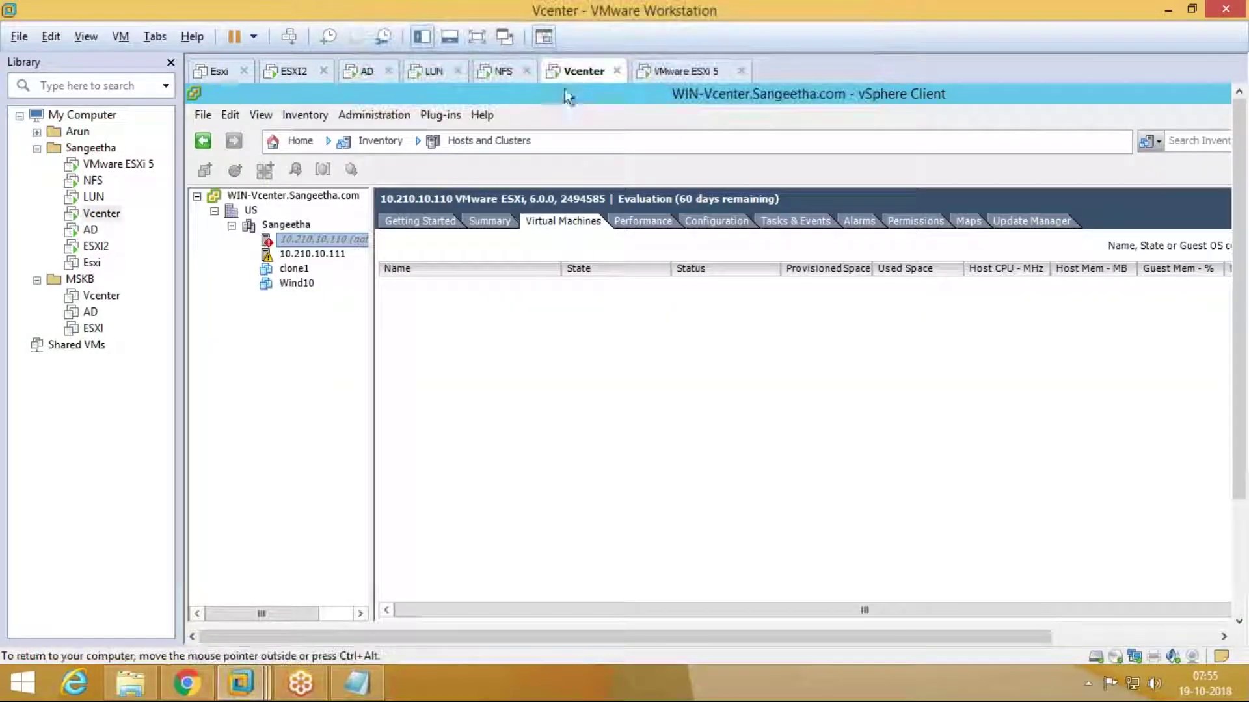
left_click(313, 254)
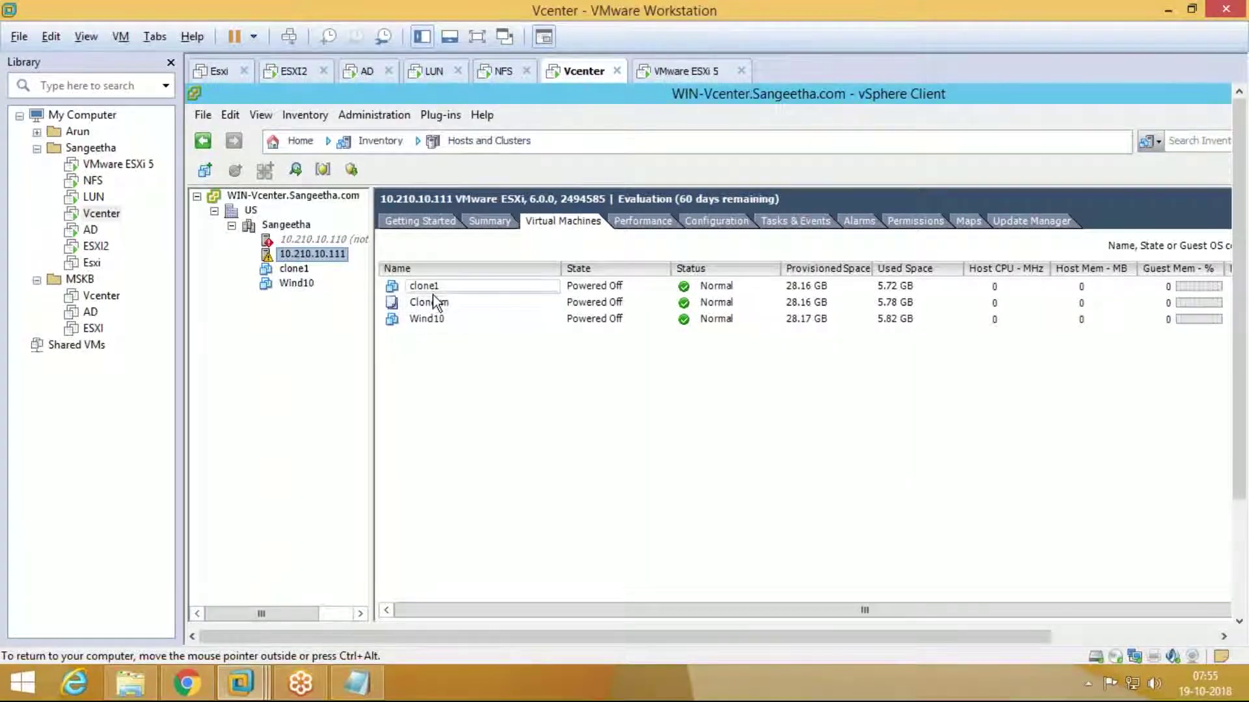
left_click(469, 41)
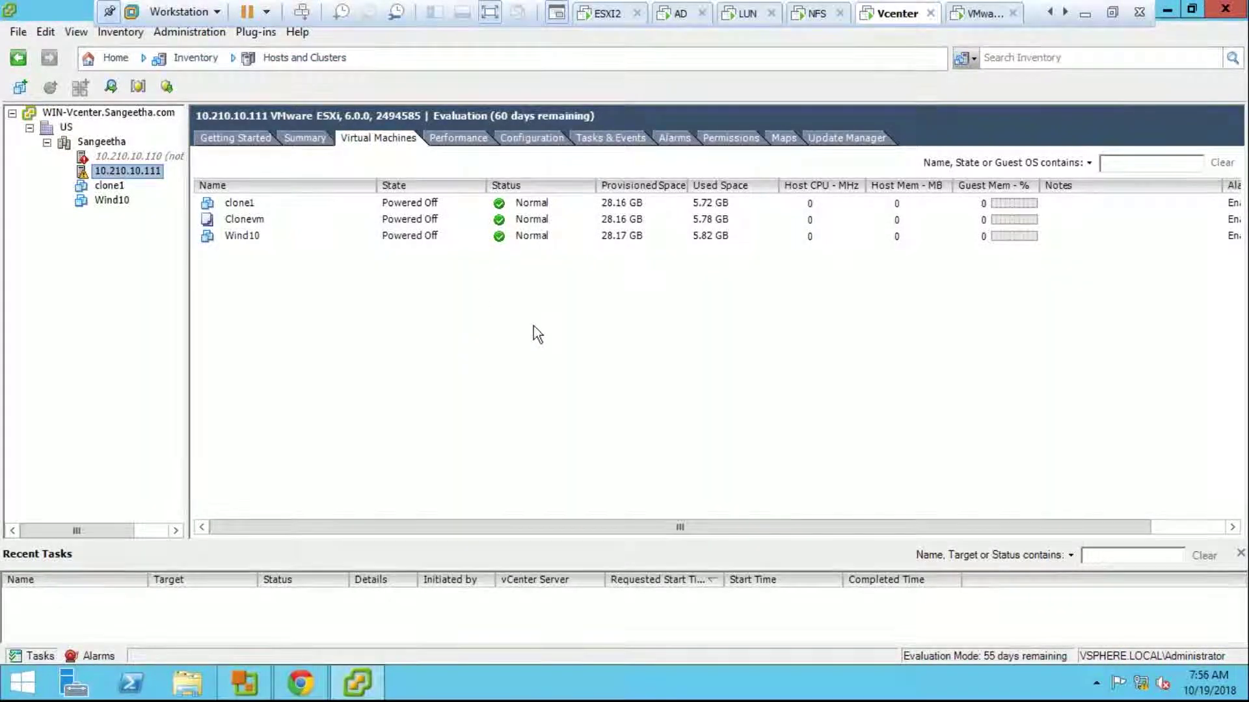
left_click(980, 14)
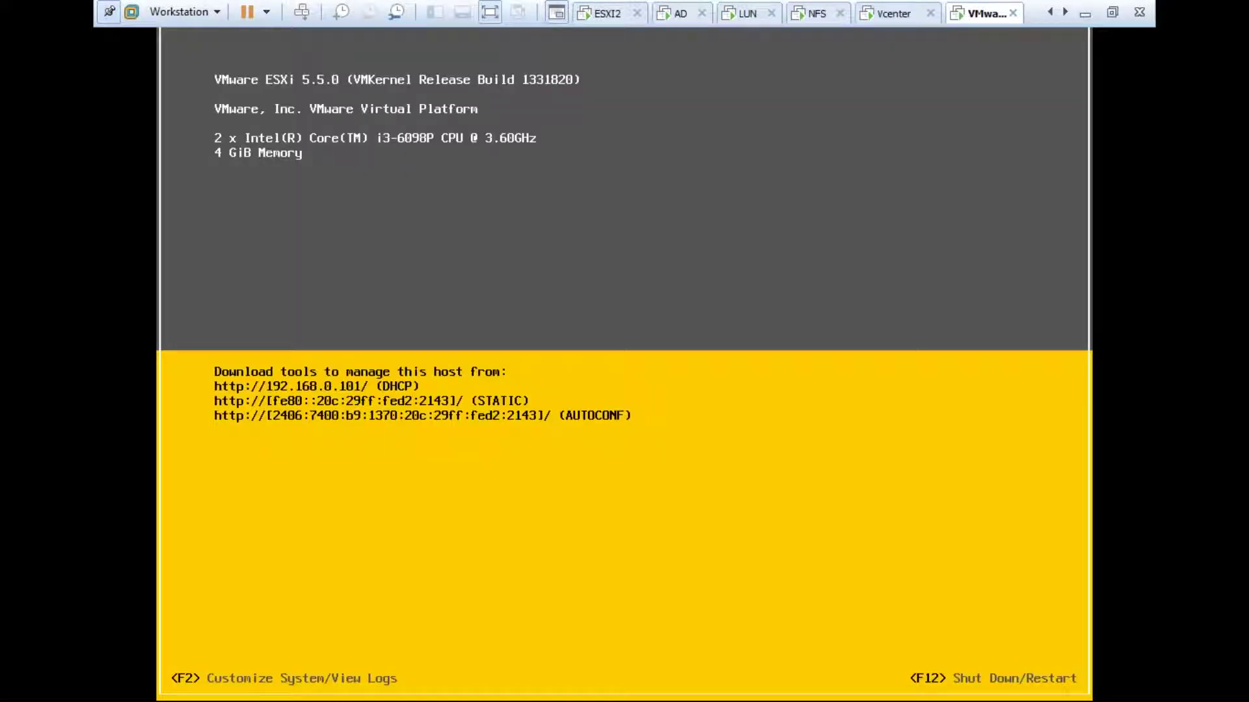
Step: Grab input for the ESXi console and attempt a root login via F2, which is rejected
right_click(975, 13)
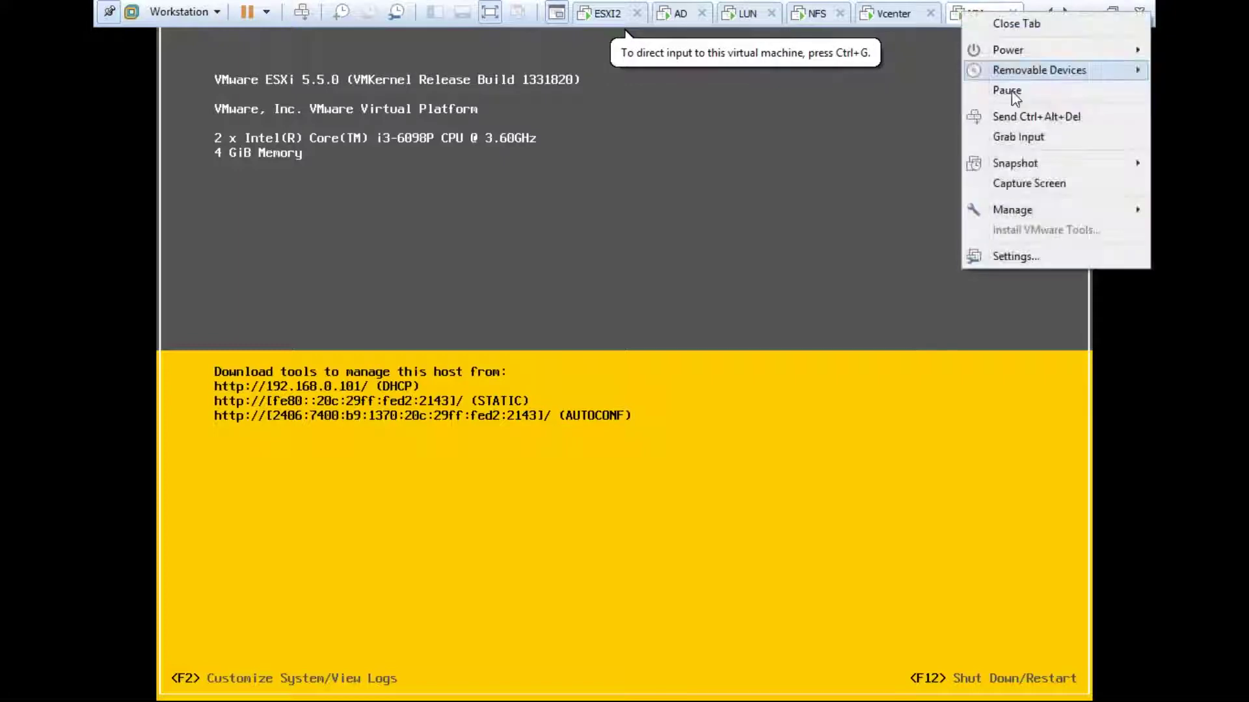
left_click(1035, 124)
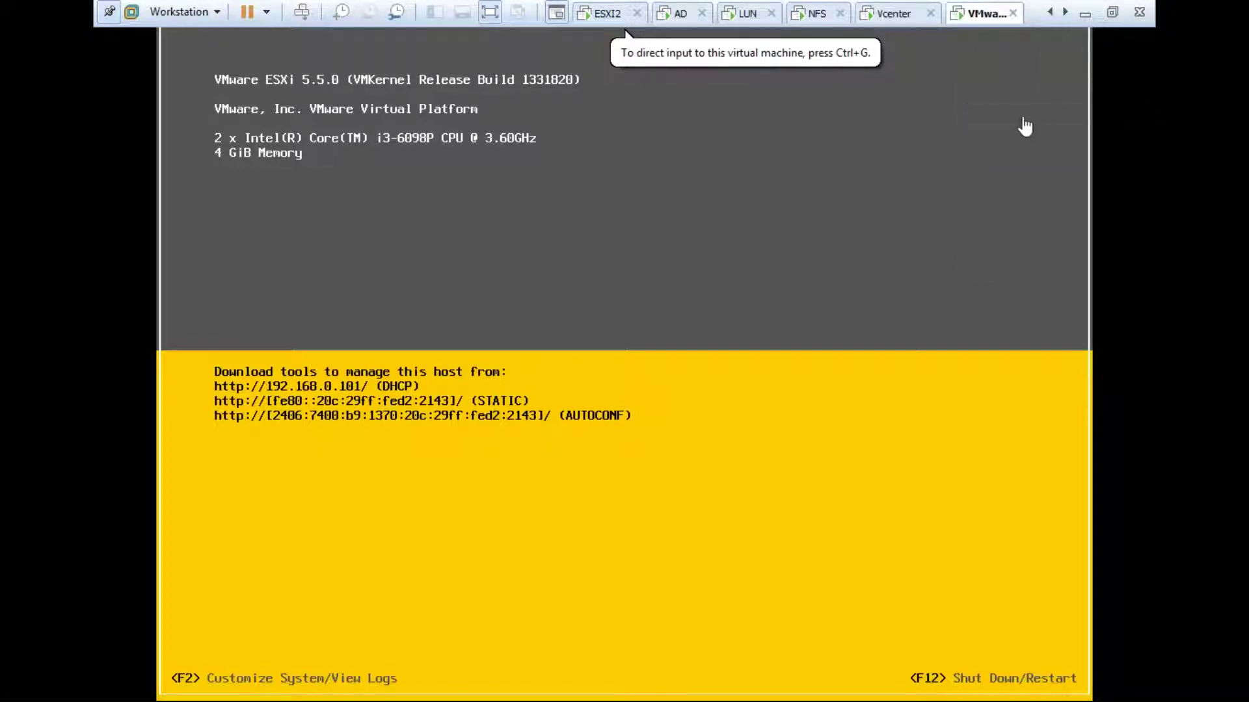
right_click(977, 19)
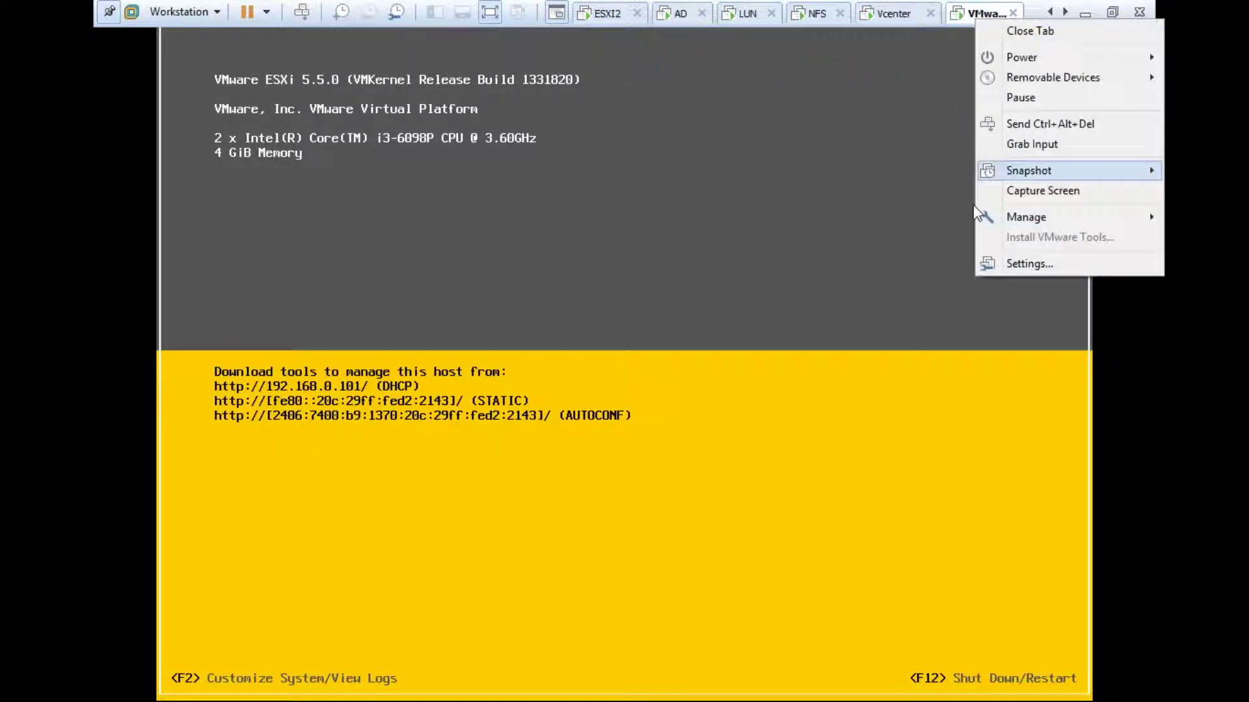
left_click(934, 206)
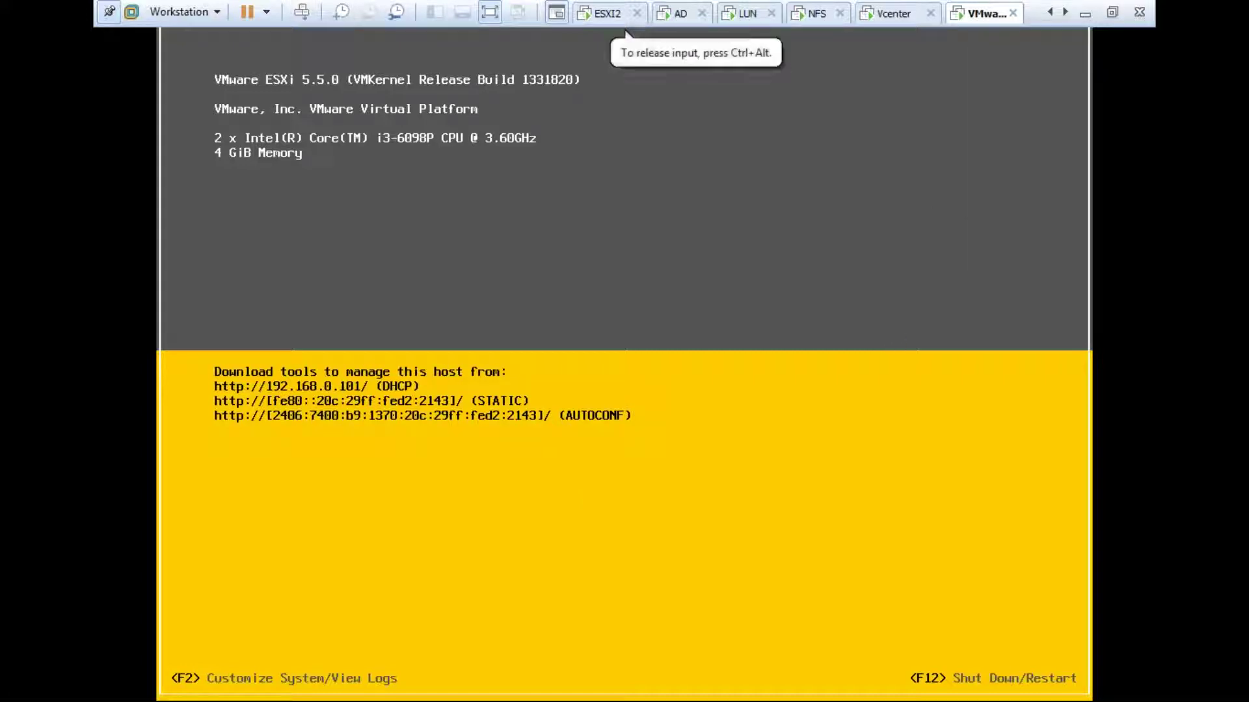
key("F2")
key("Tab")
type("*********")
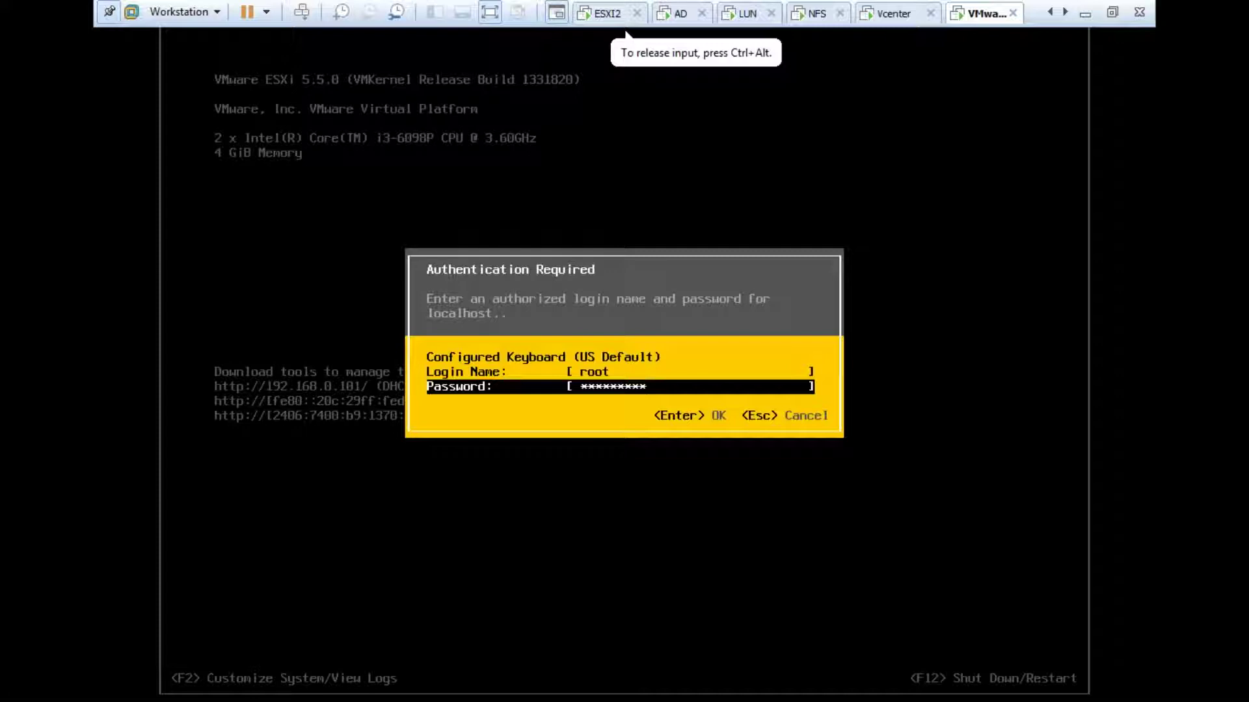
key("Return")
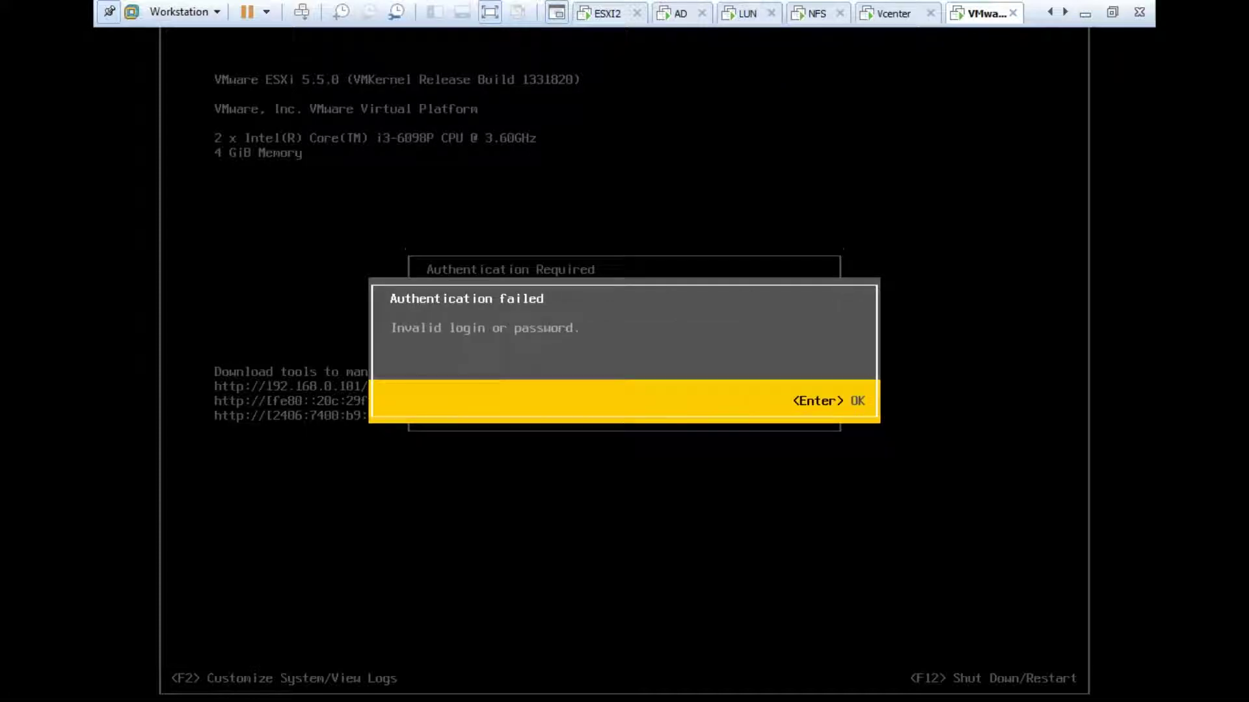
key("Return")
type("*********")
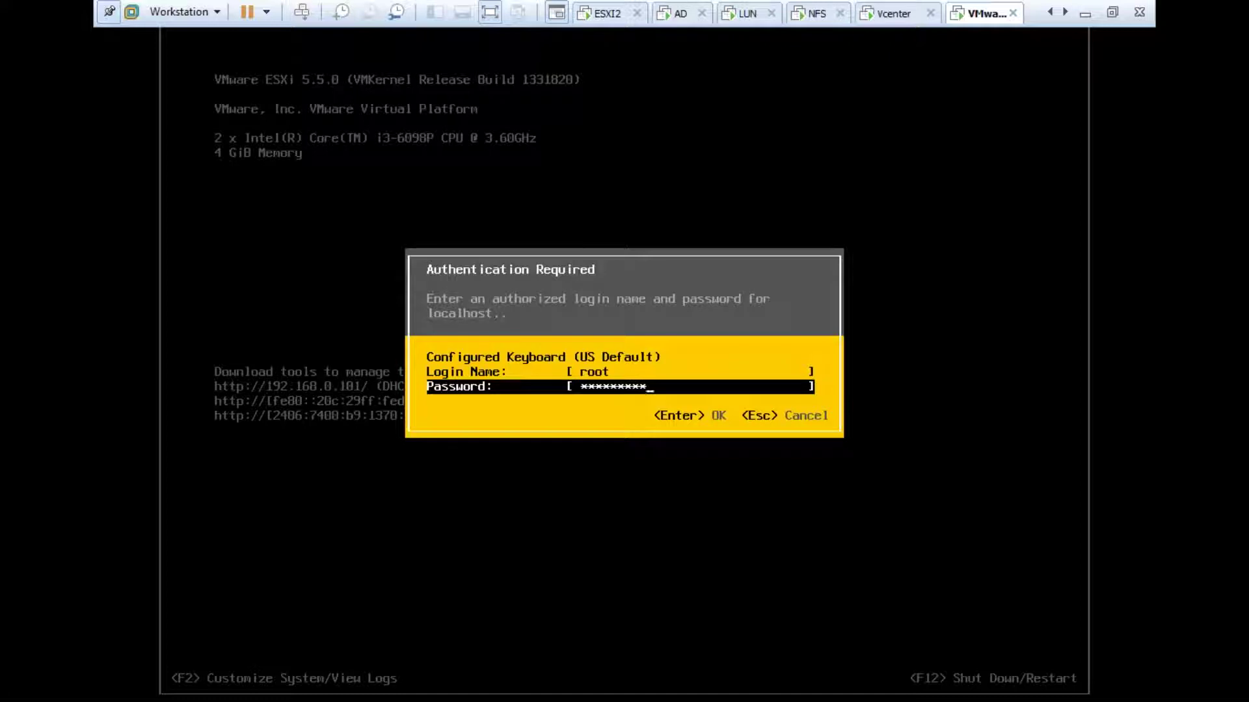
Step: Retry the root password several times, each rejected as invalid, then release input
key("Return")
key("Return")
type("*********")
key("Return")
key("Return")
type("*********")
key("Return")
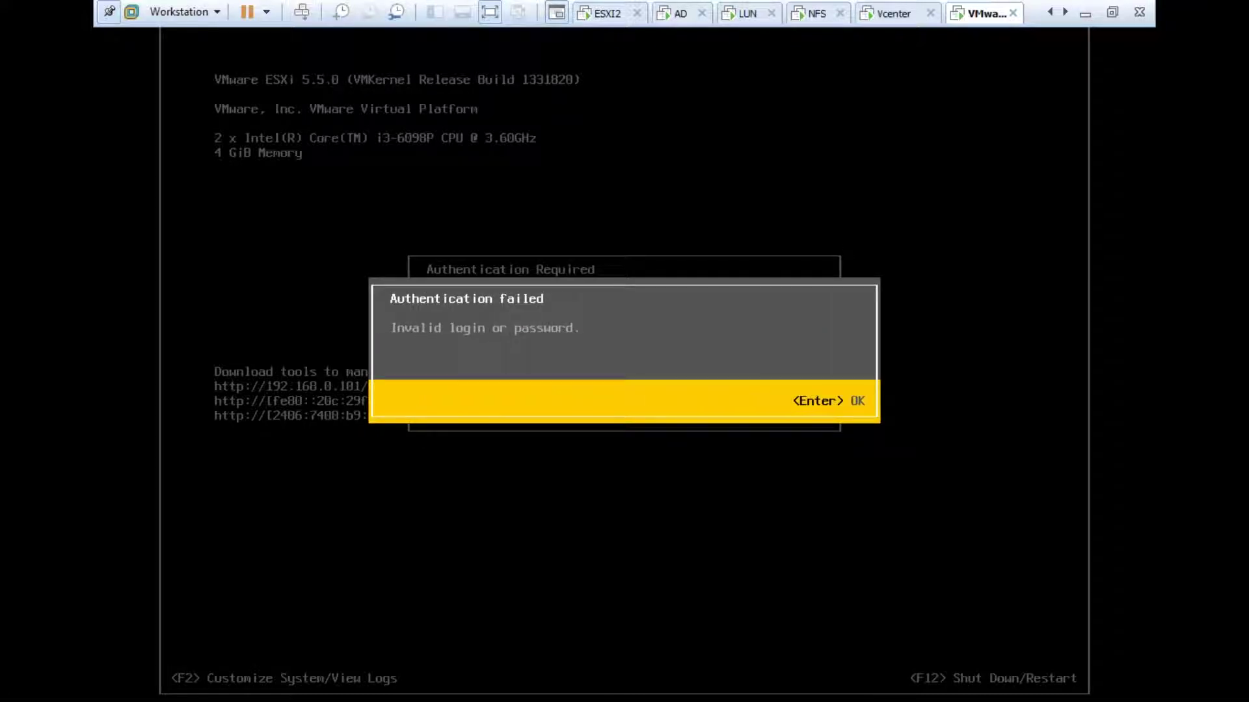
key("Return")
type("*********")
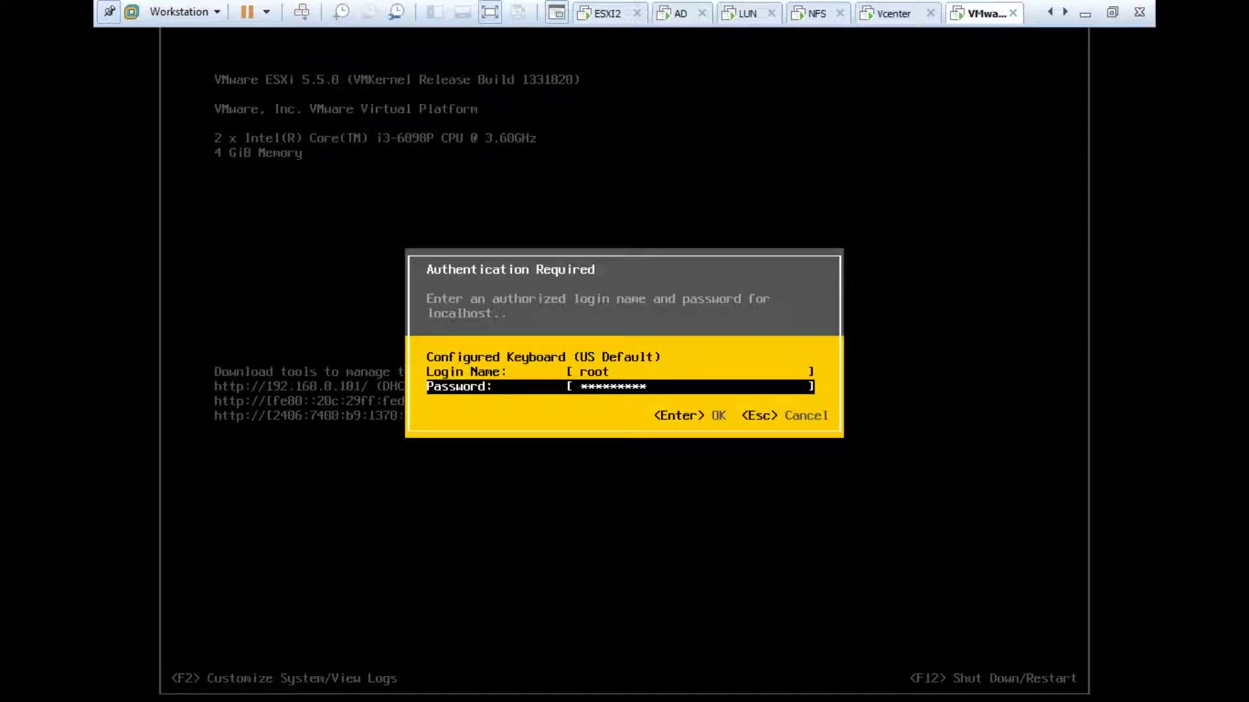
key("Return")
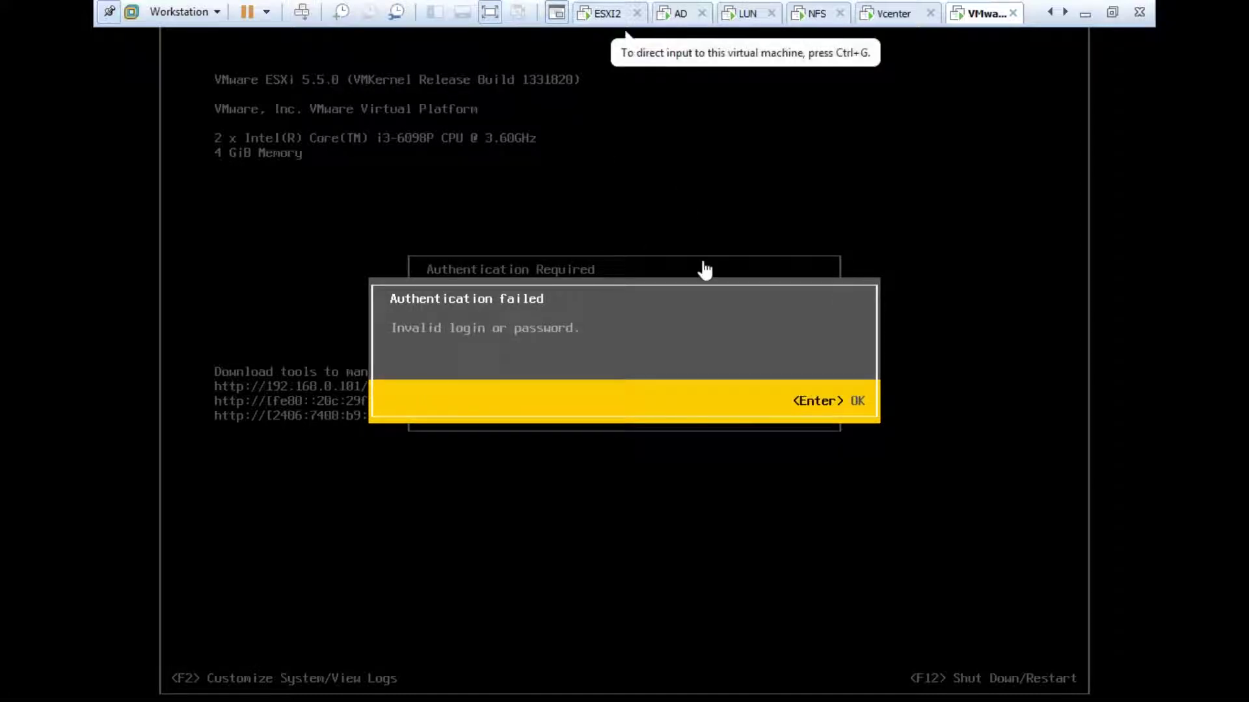
left_click(767, 337)
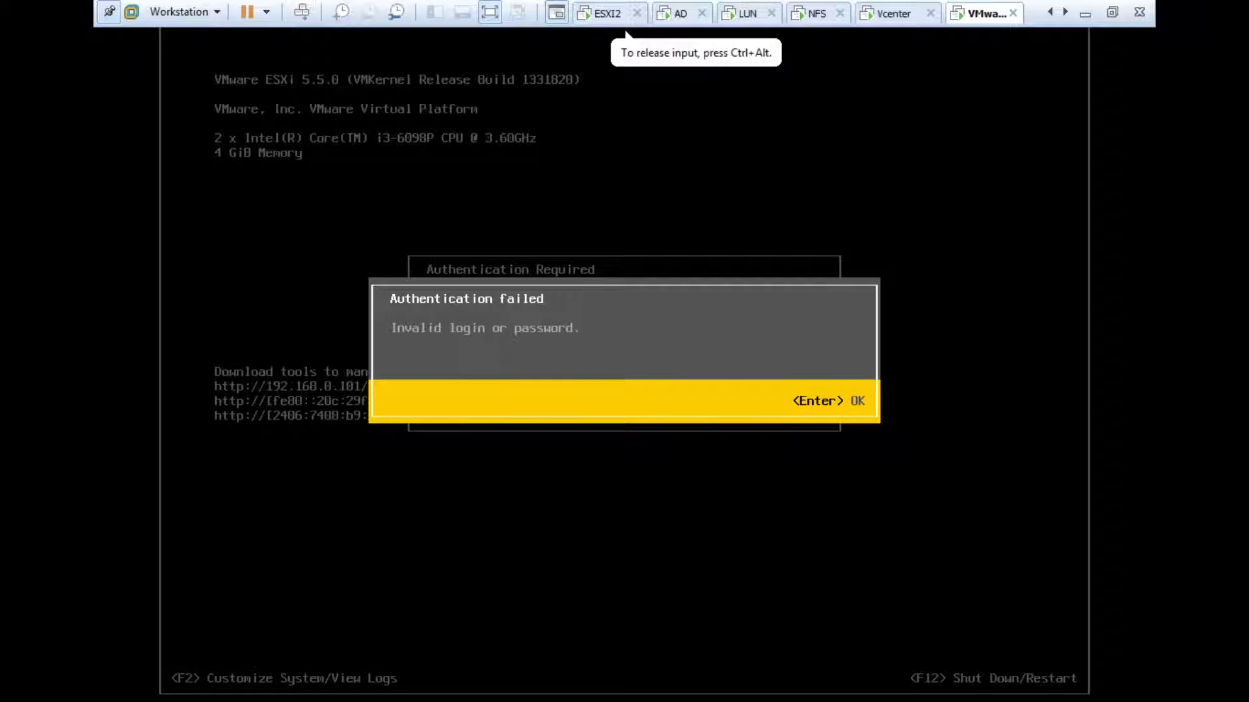
key("Return")
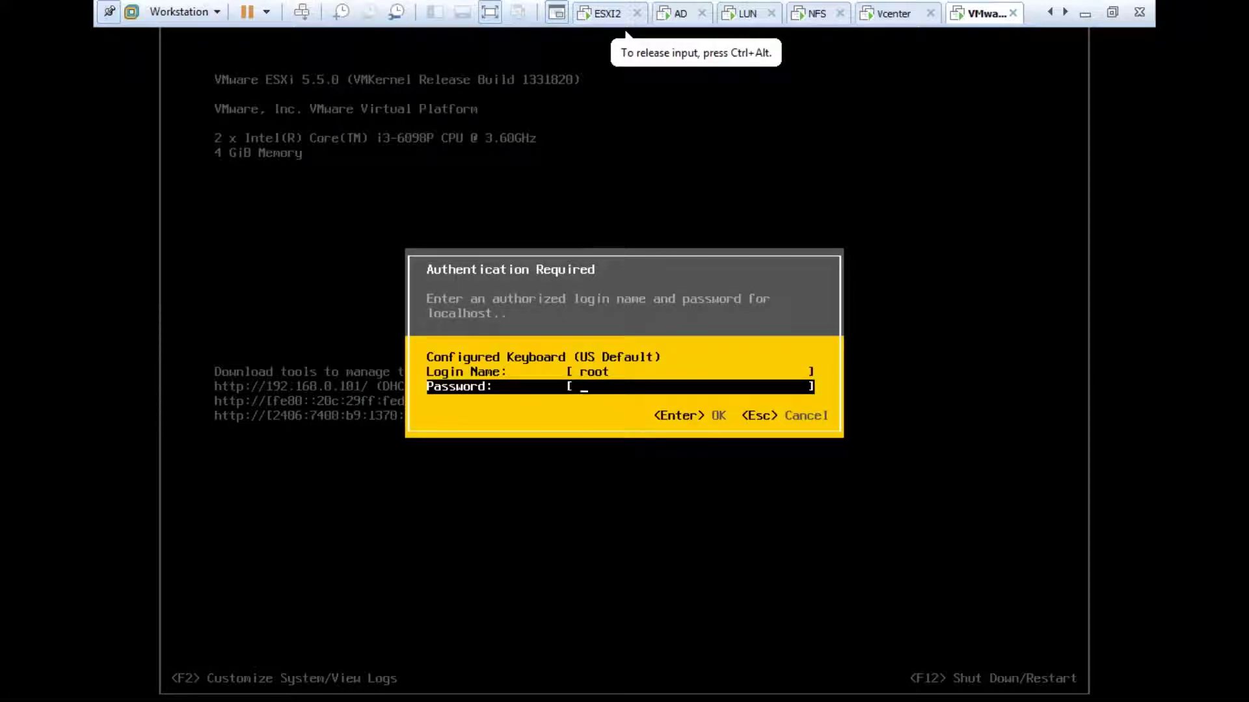
key("Return")
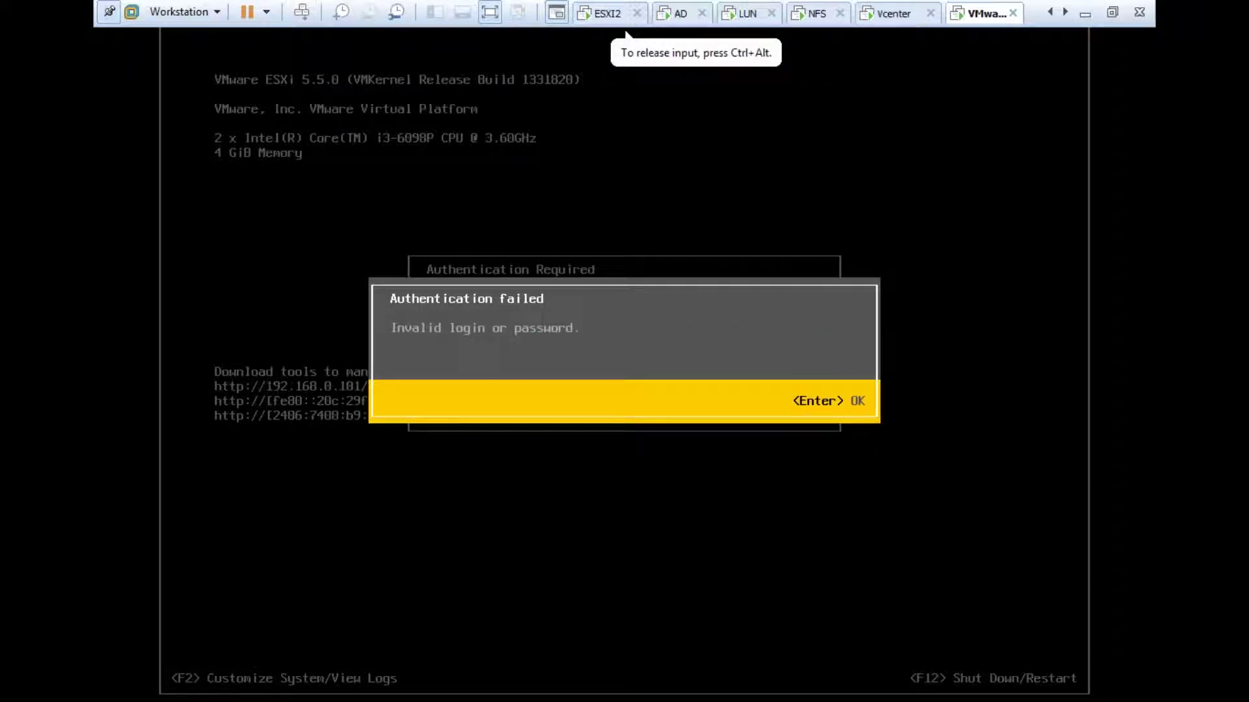
key("ctrl+alt")
Step: Reset the ESXi 5.5 VM, dismiss the Removable Devices notice, and minimize Workstation
right_click(956, 20)
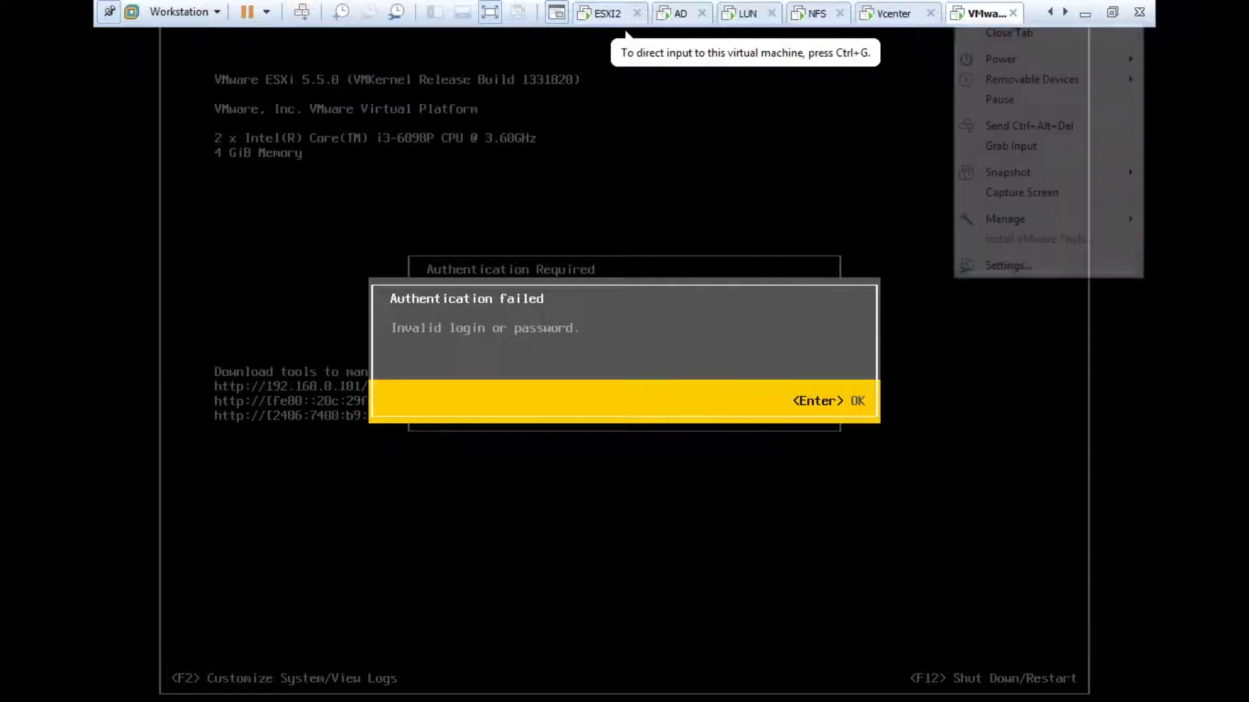
left_click(845, 207)
left_click(654, 393)
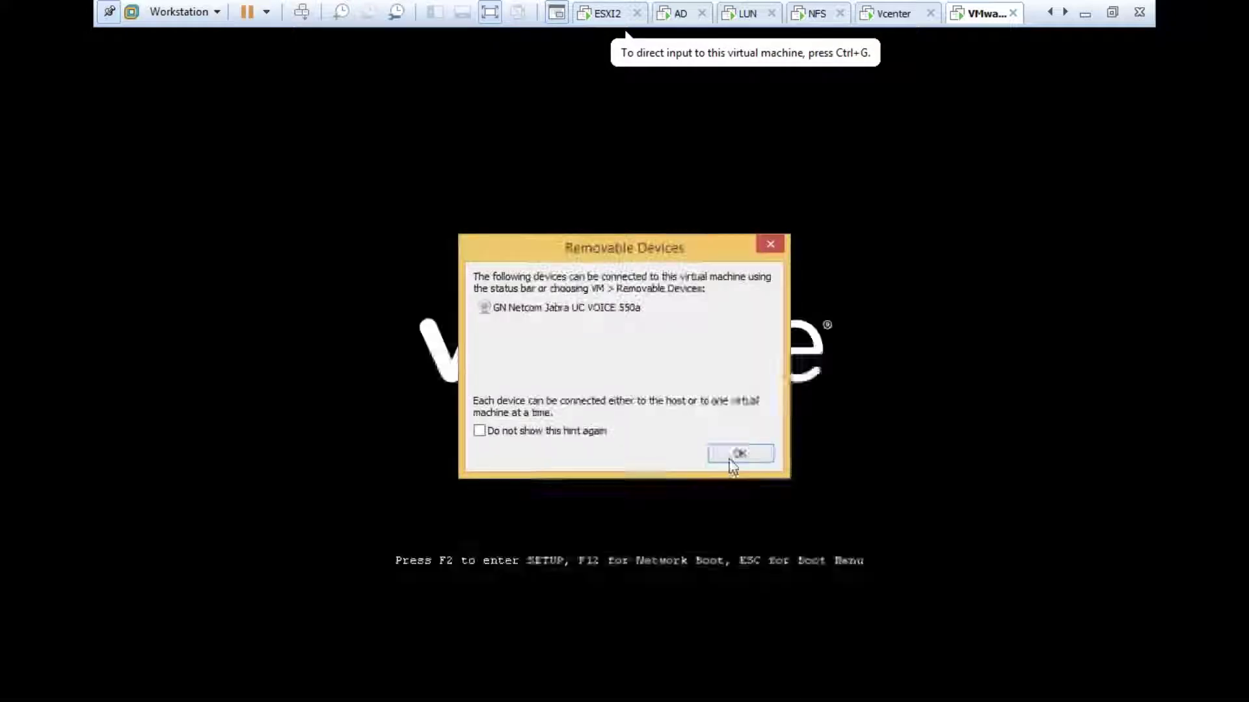
left_click(737, 451)
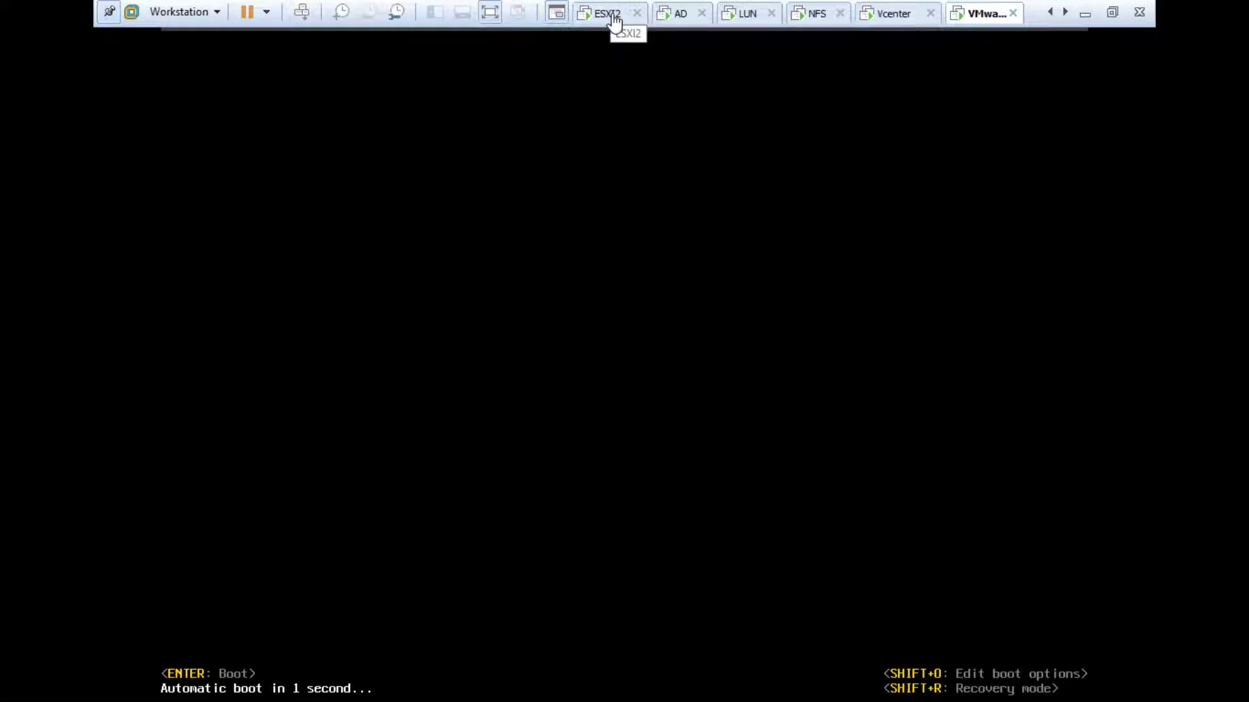
left_click(1085, 12)
double_click(32, 36)
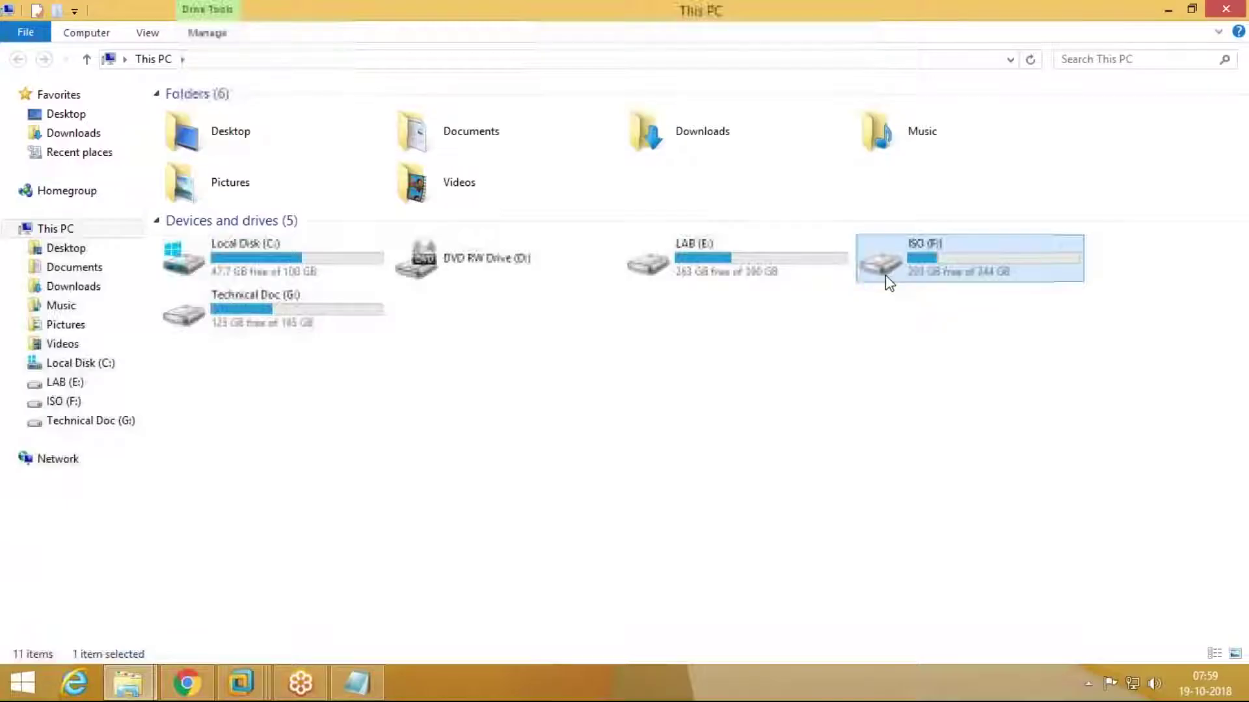
double_click(887, 276)
left_click(207, 195)
double_click(208, 195)
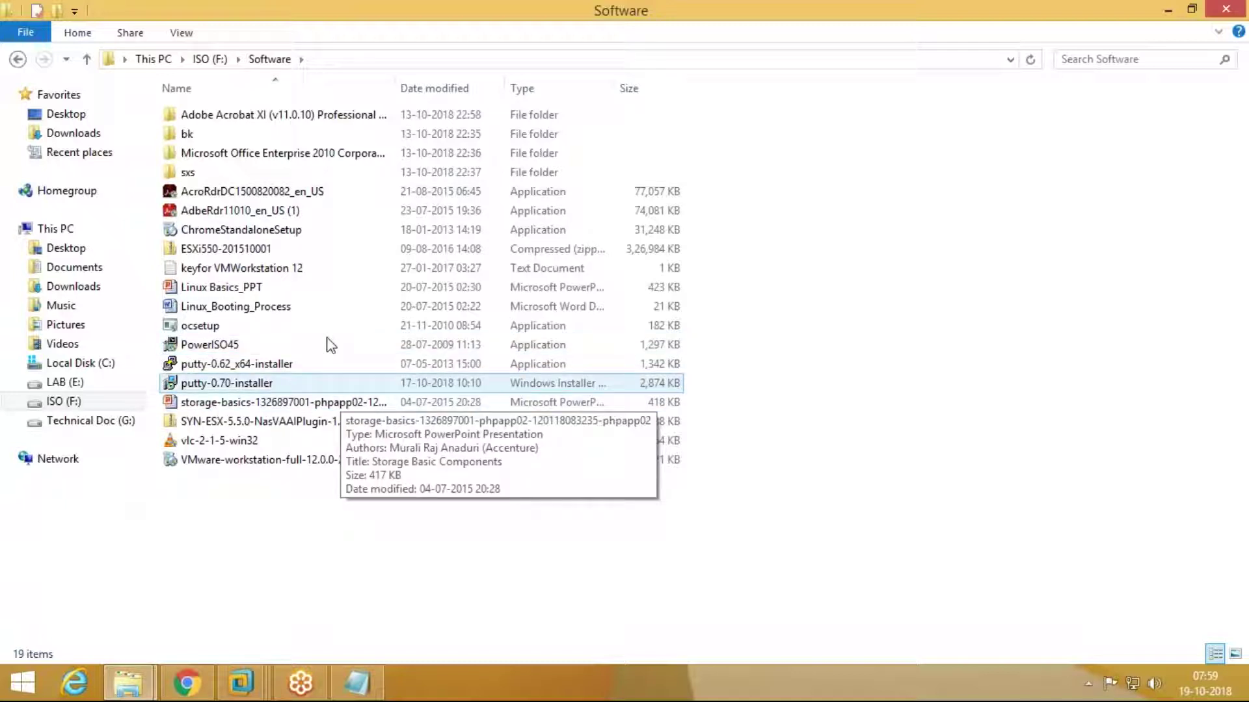
right_click(278, 249)
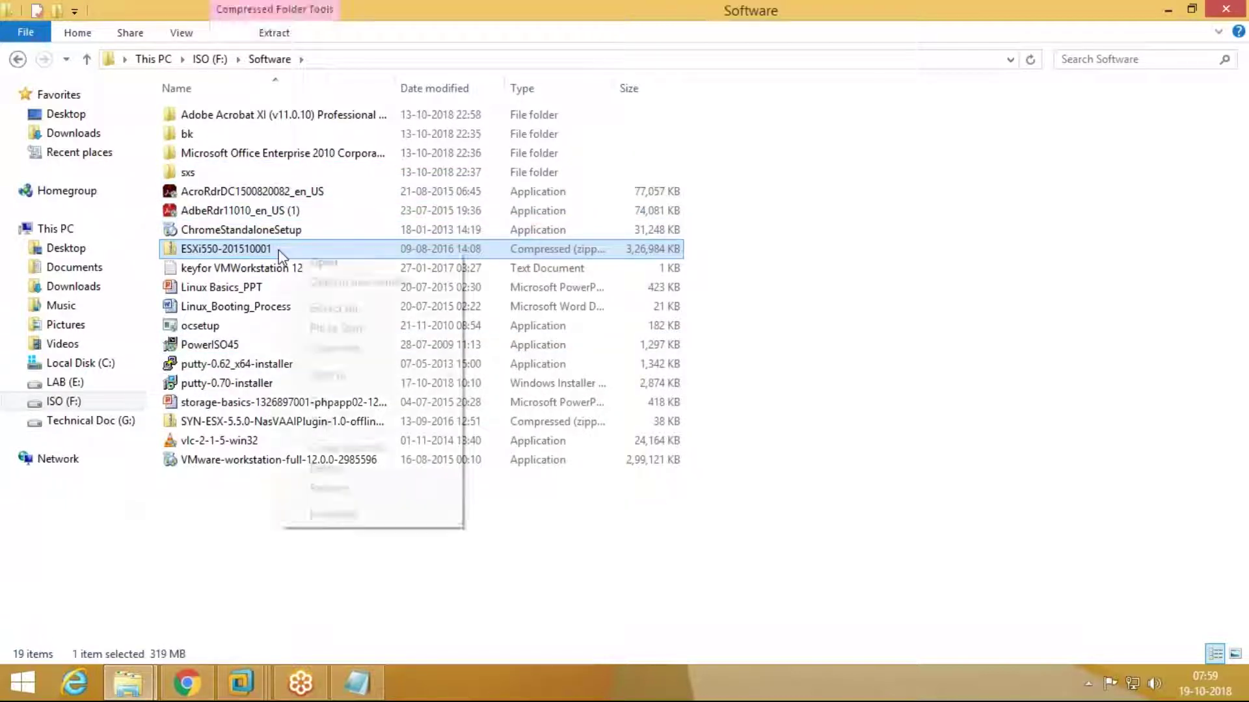
left_click(323, 423)
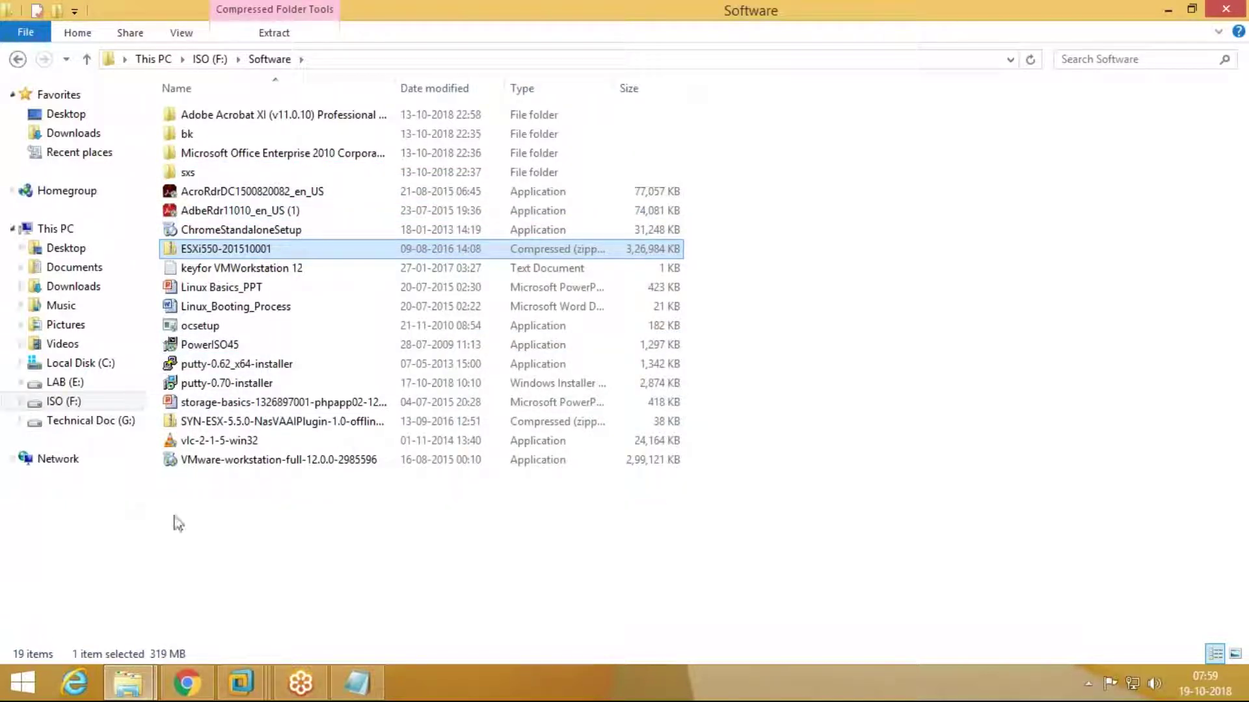
Step: Browse to the WindowsISO folder on ISO (F:), then close File Explorer
left_click(155, 60)
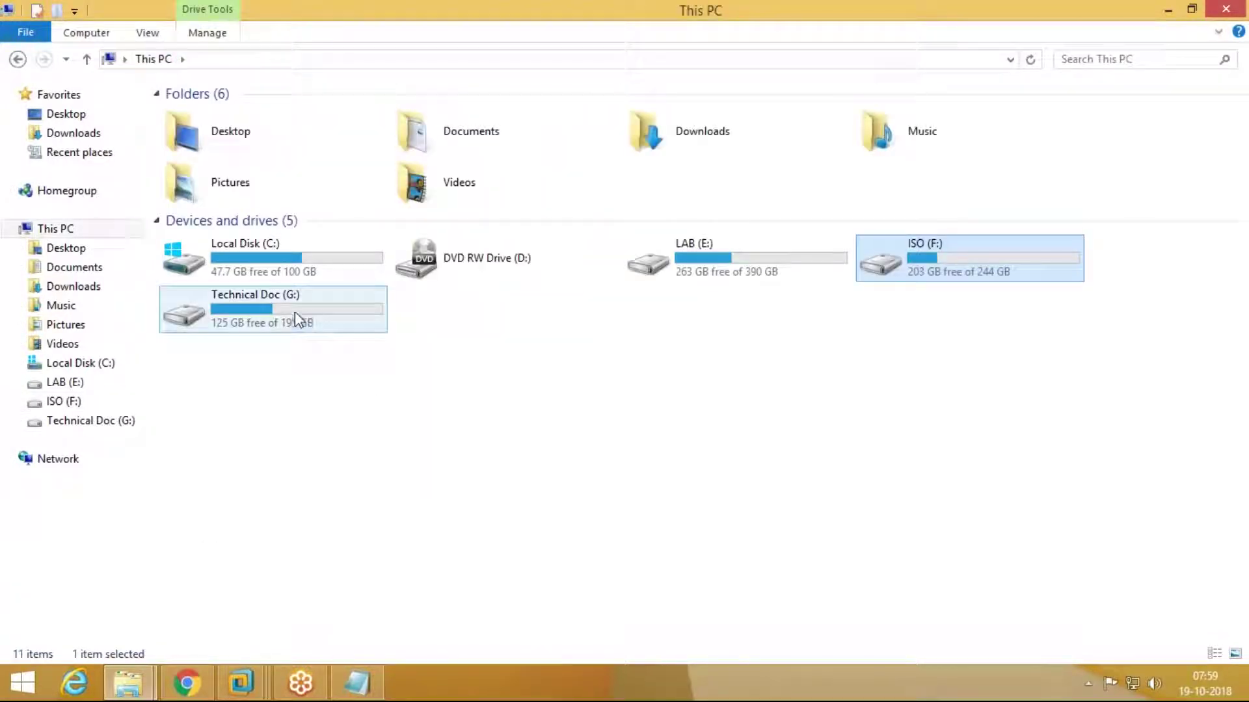
double_click(295, 311)
key("BackSpace")
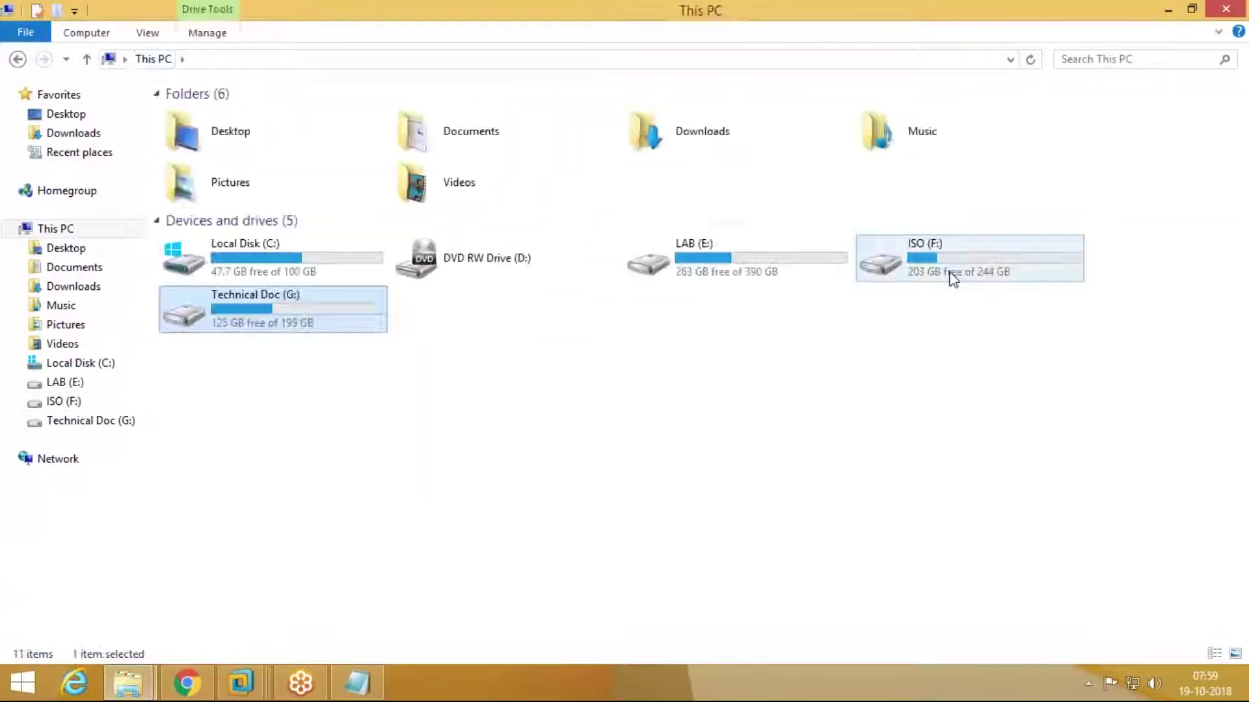
double_click(944, 272)
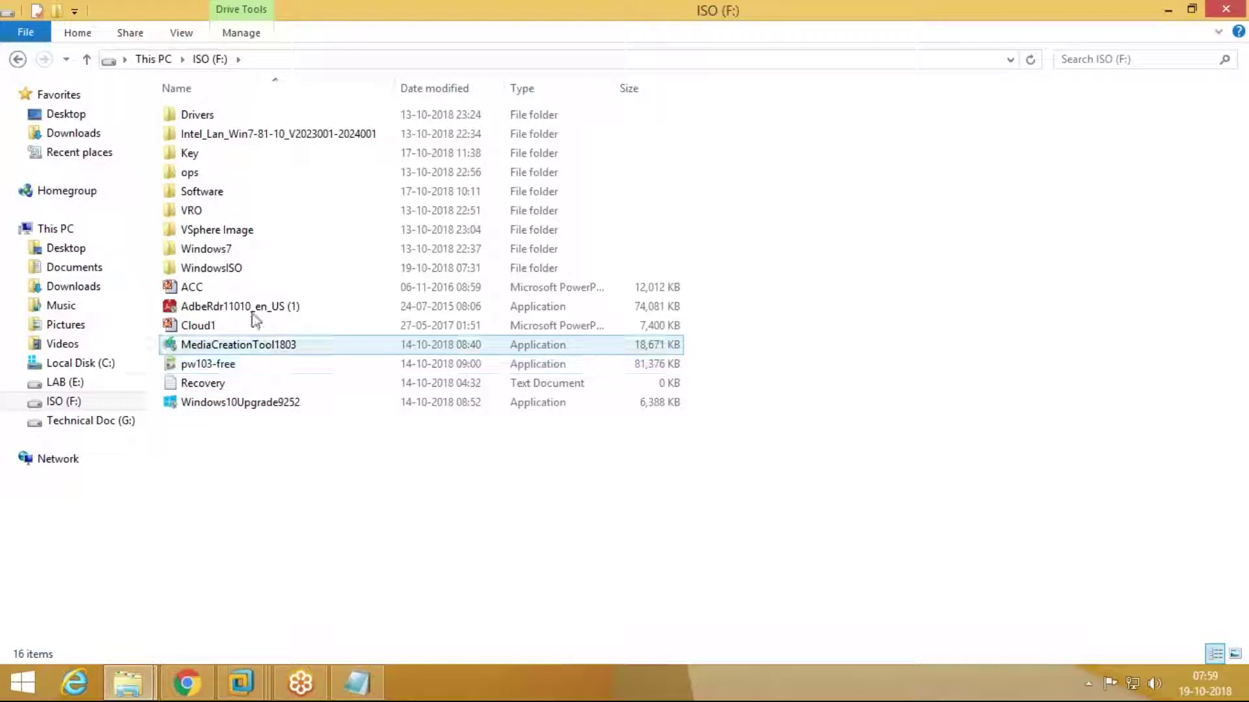
double_click(234, 268)
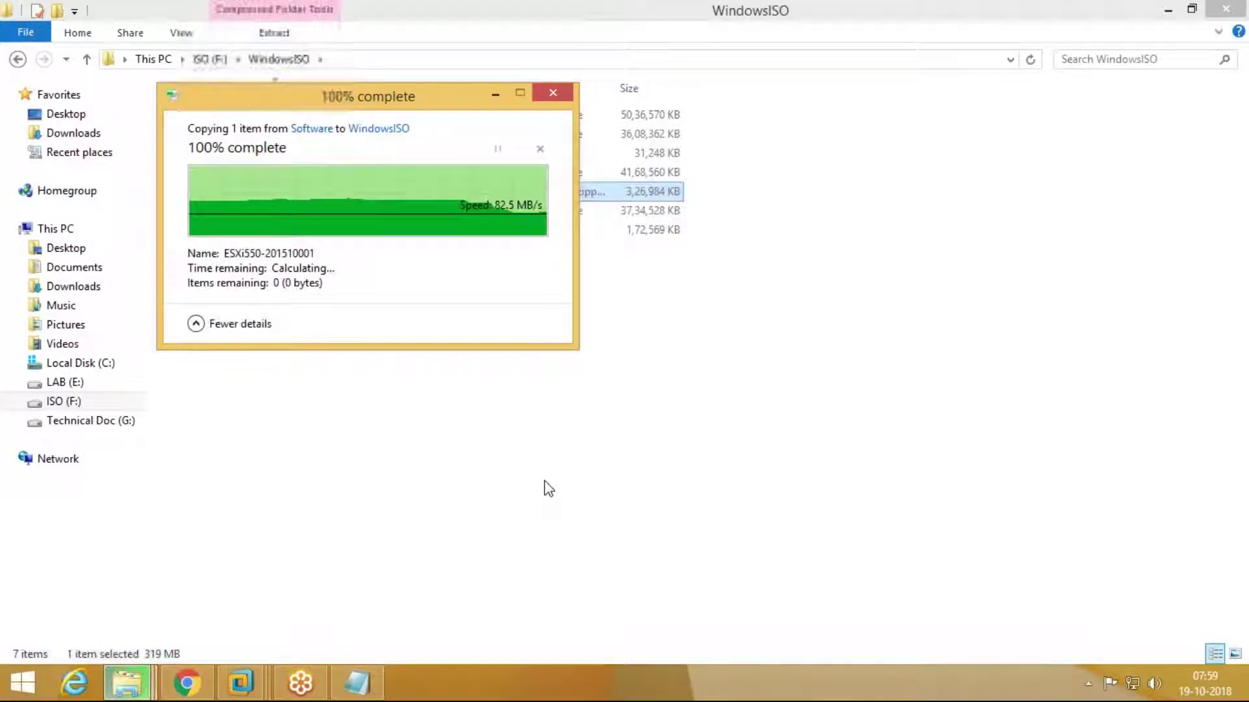
left_click(1232, 12)
Step: Bring the VMware ESXi 5 window back to show its ESXi 5.5.0 console
mouse_move(240, 682)
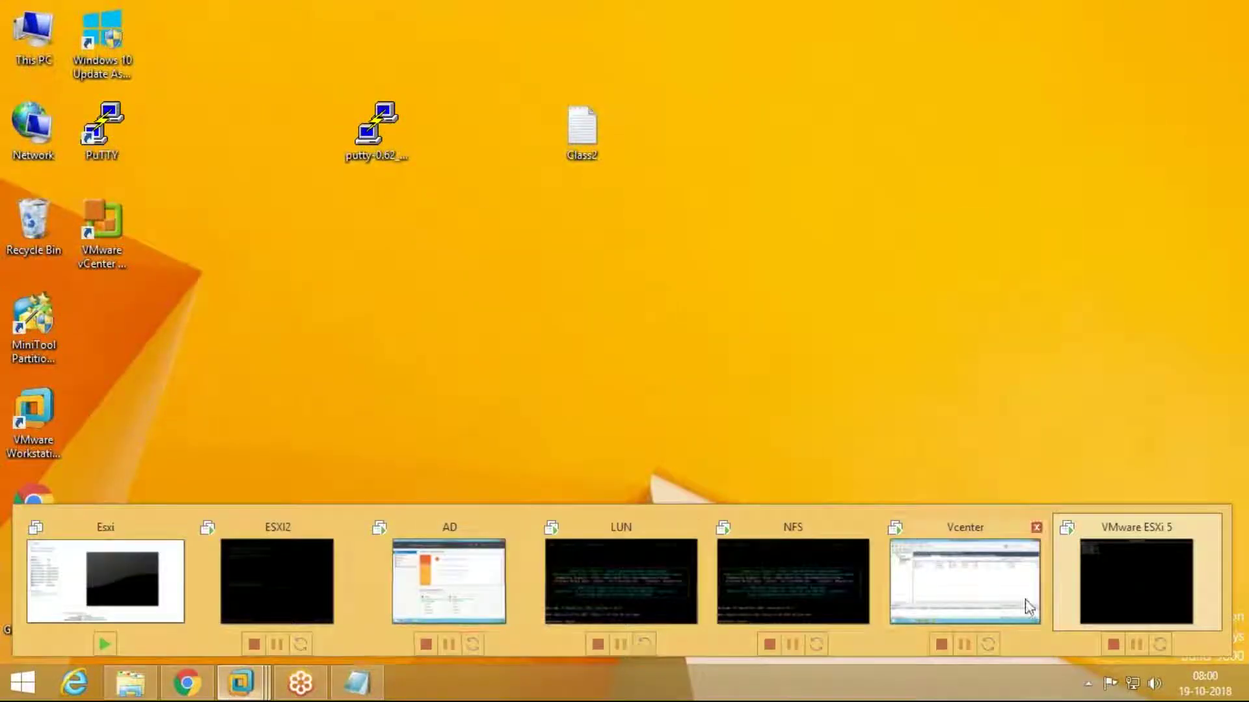
left_click(1138, 579)
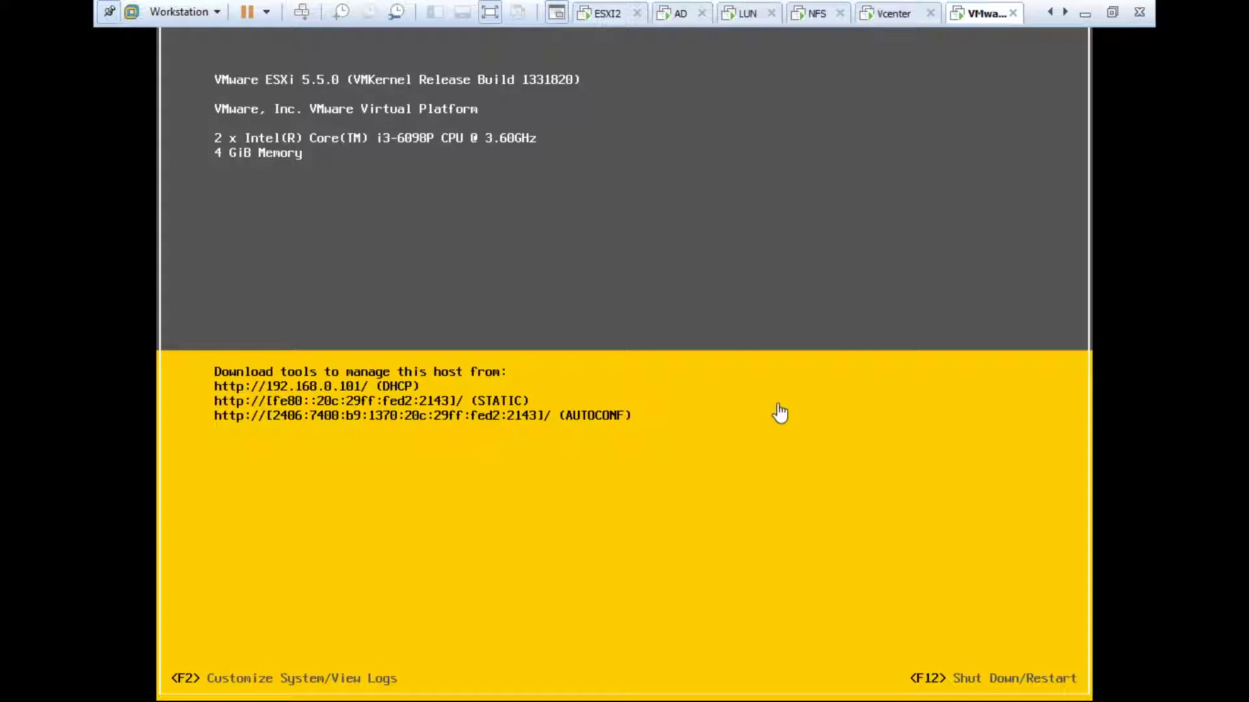
left_click(780, 413)
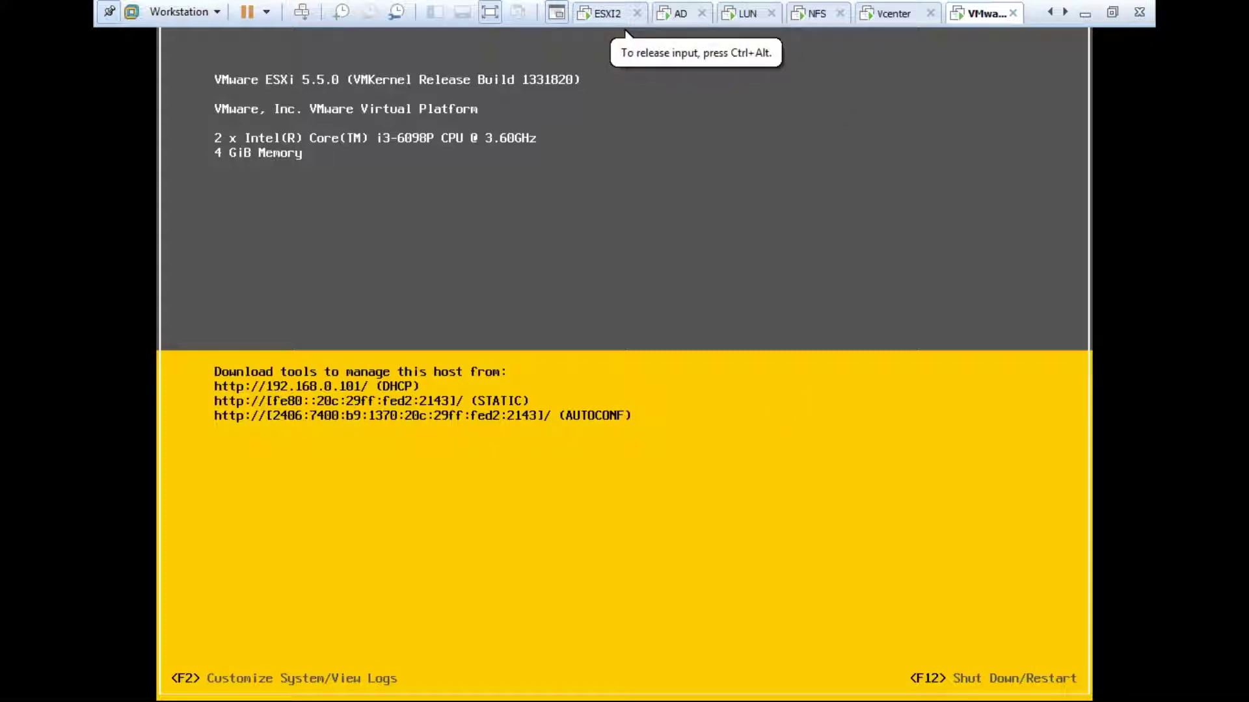
key("F2")
key("Tab")
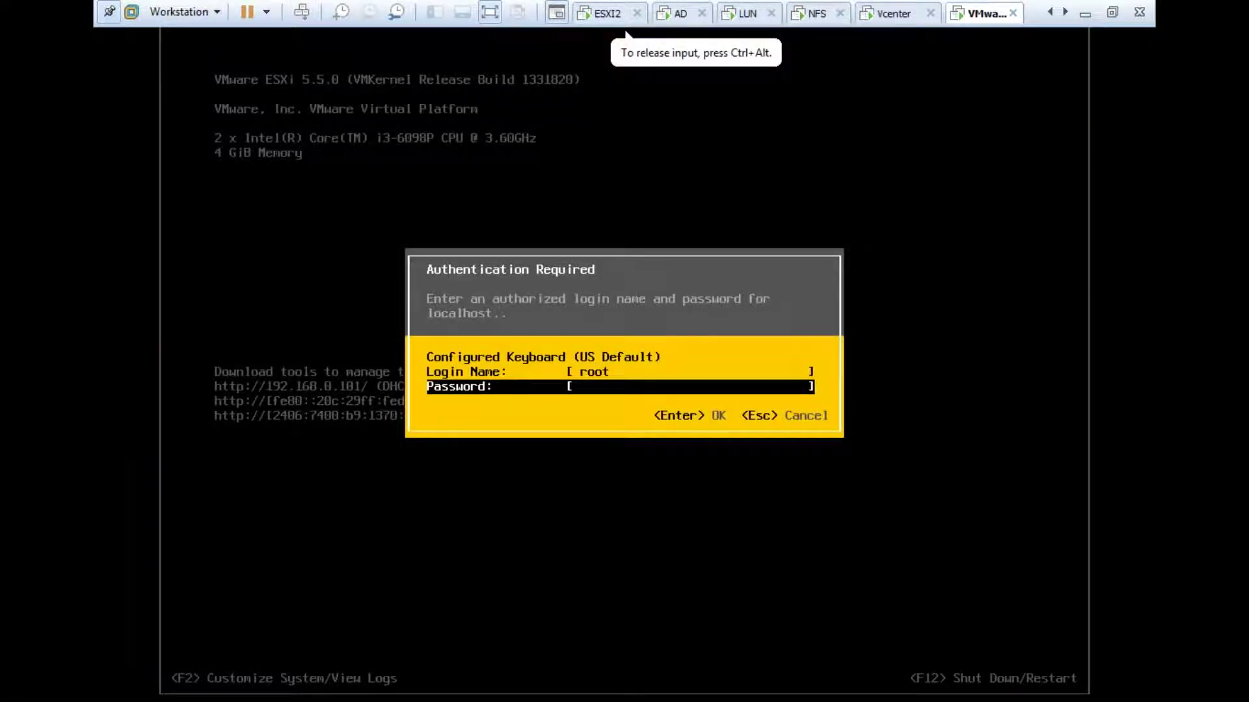
type("*********")
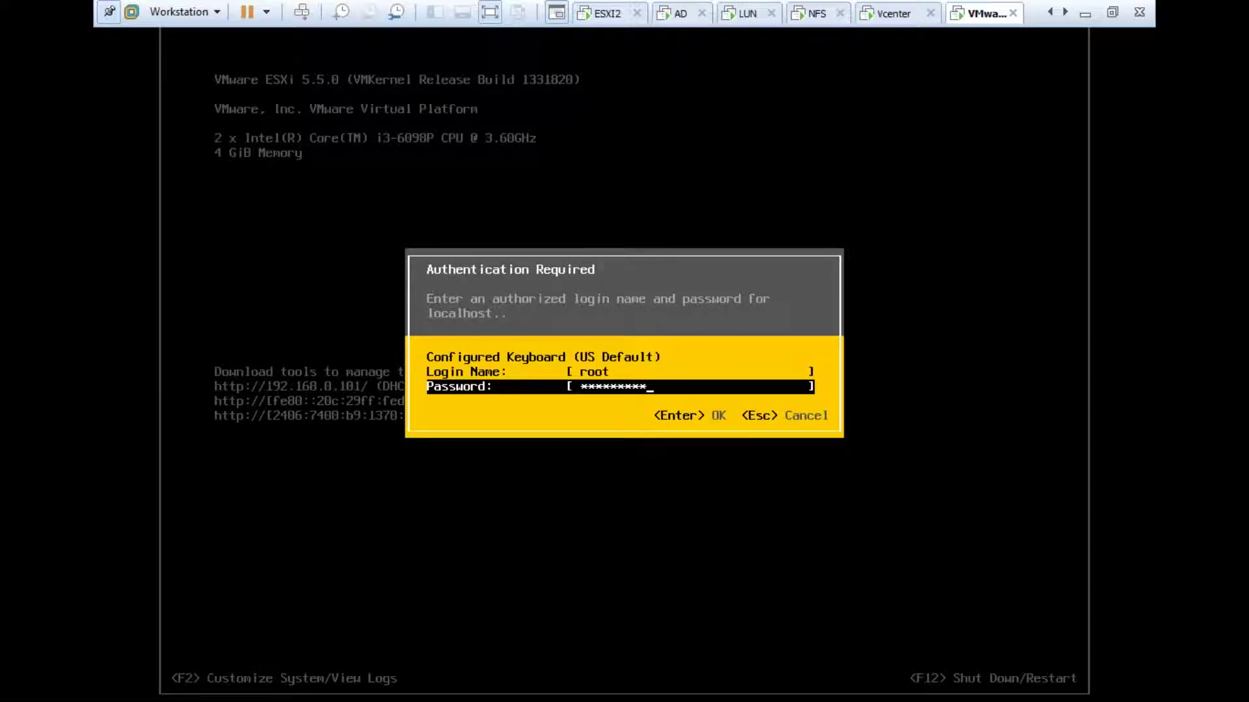
key("Return")
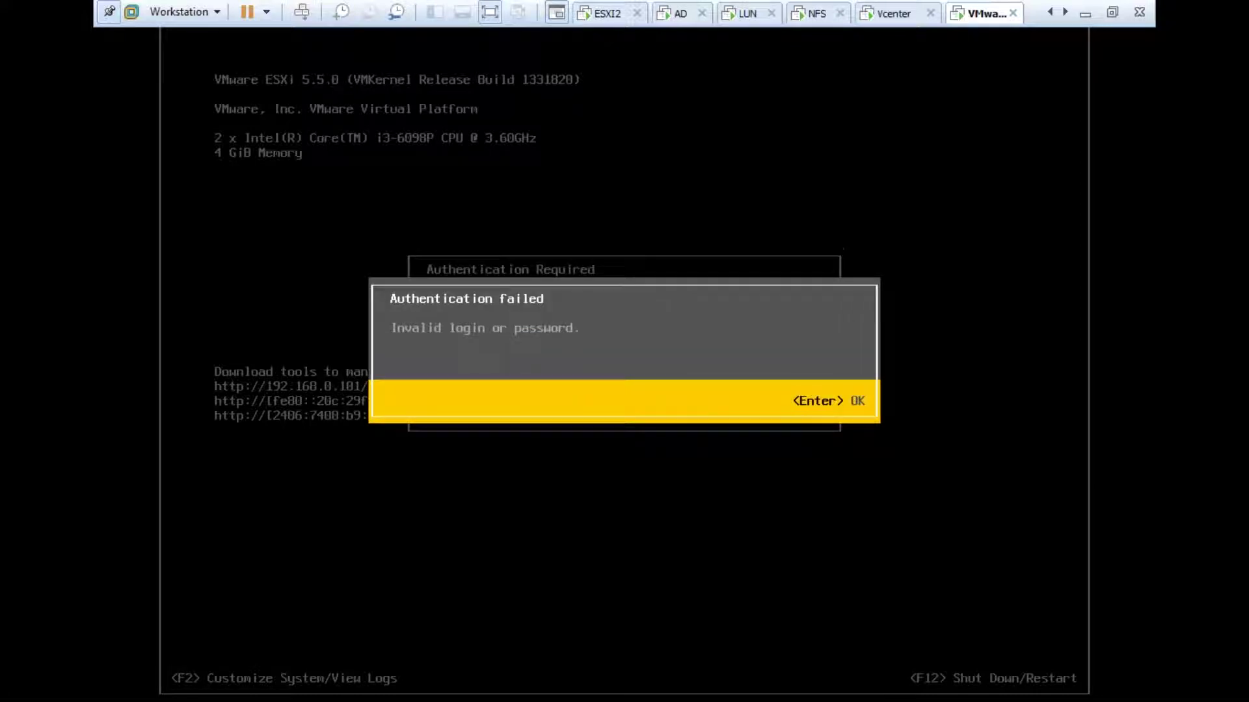
key("Return")
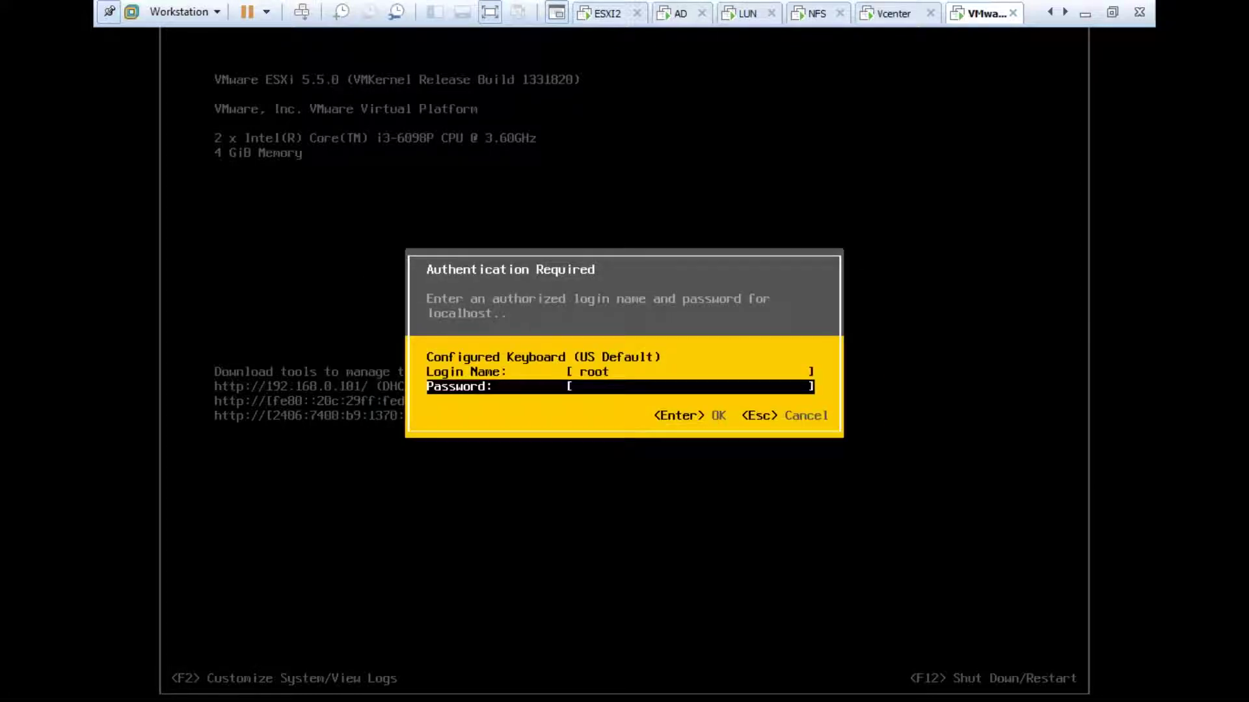
type("*********")
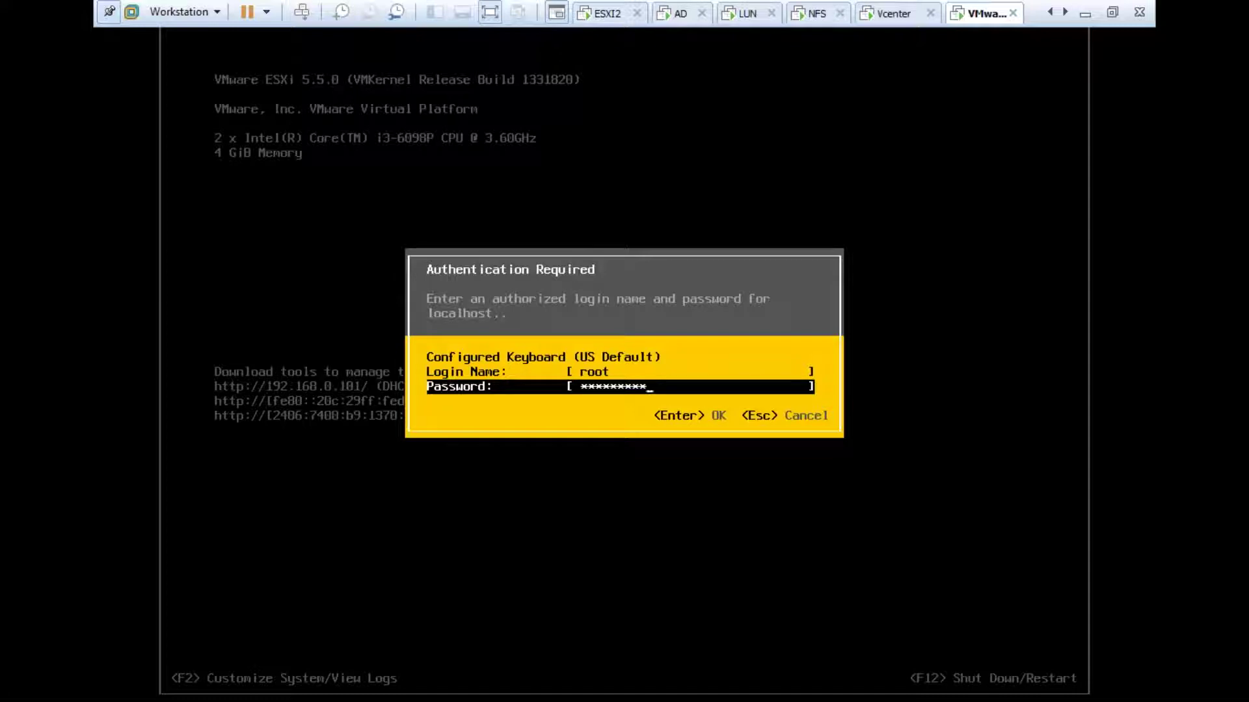
key("Return")
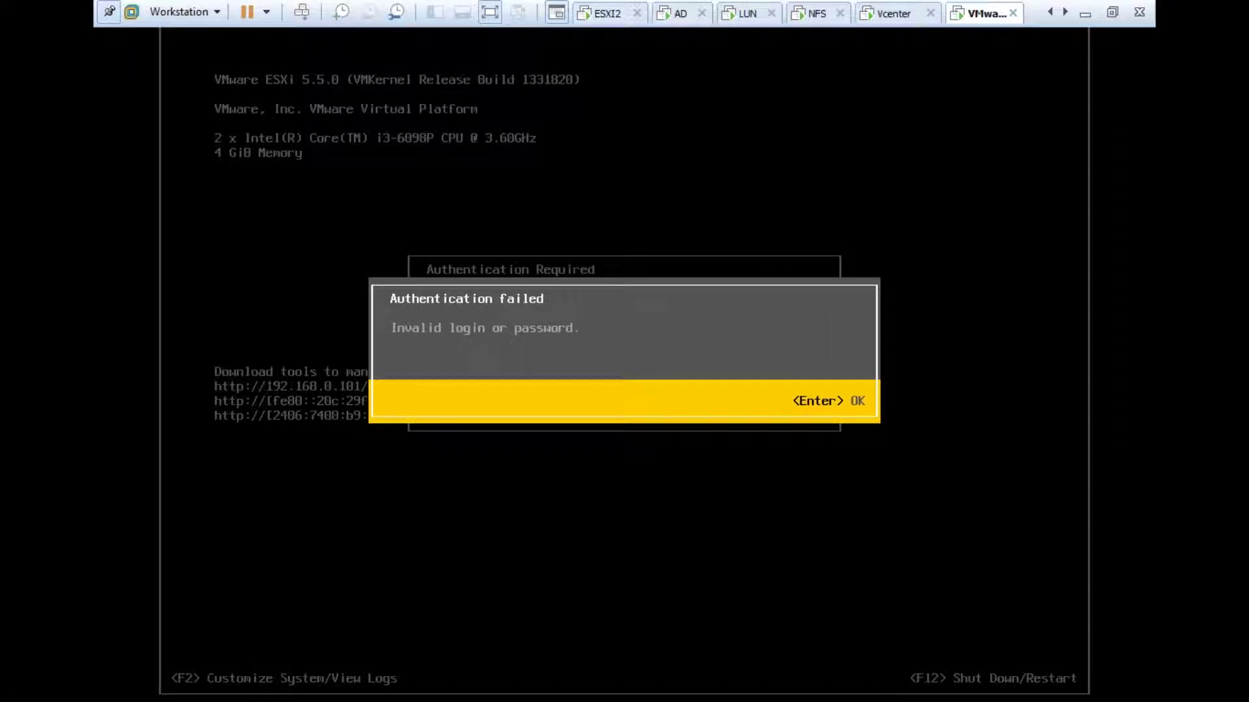
key("Return")
key("ctrl+alt")
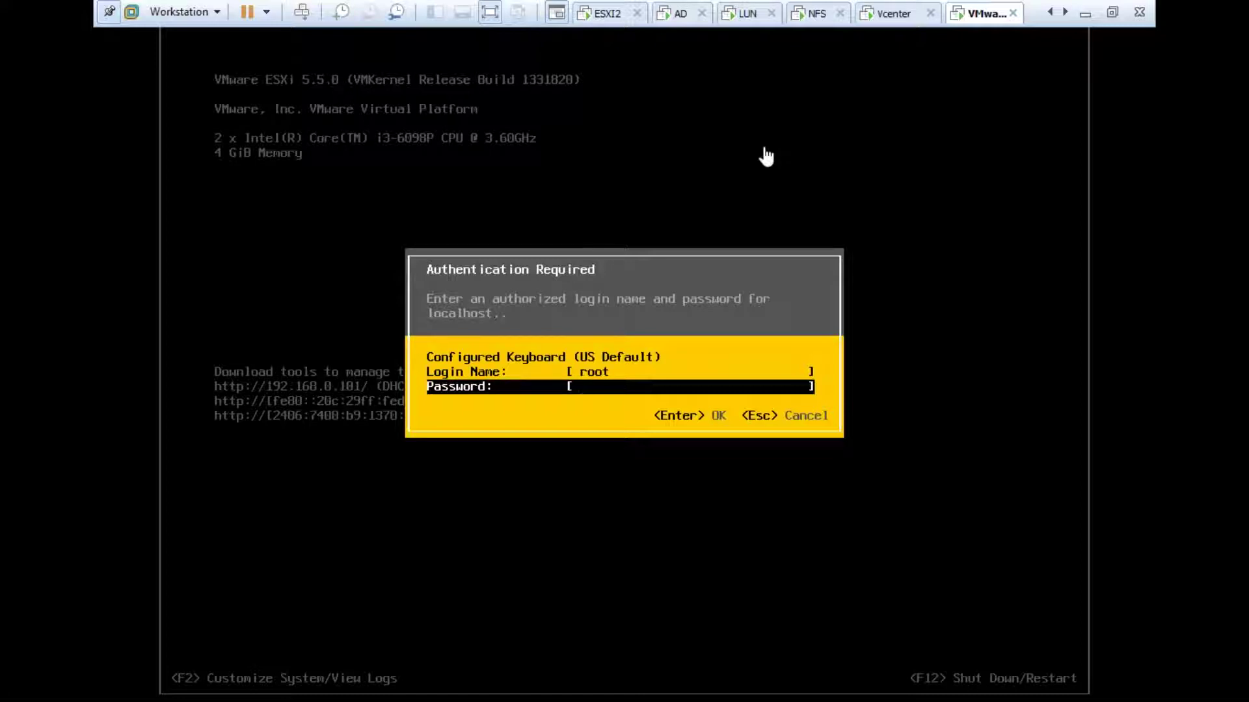
left_click(749, 257)
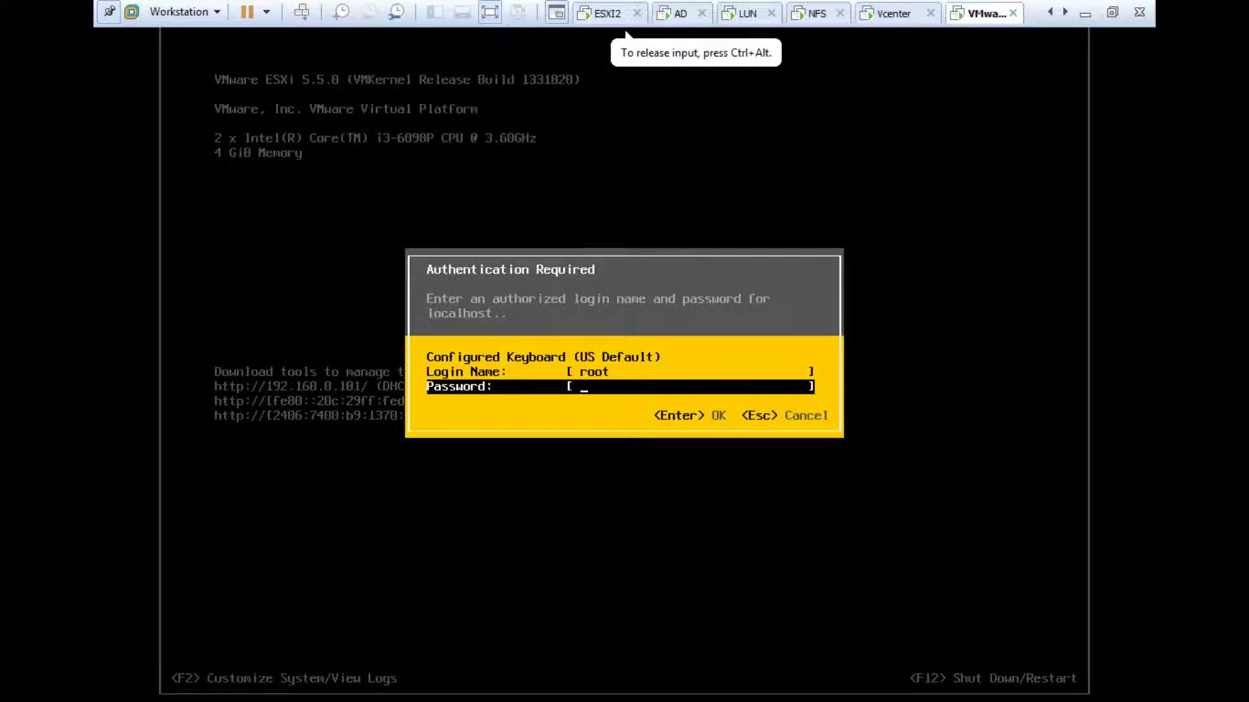
type("*****")
key("BackSpace")
key("BackSpace")
key("BackSpace")
key("BackSpace")
key("BackSpace")
type("*****")
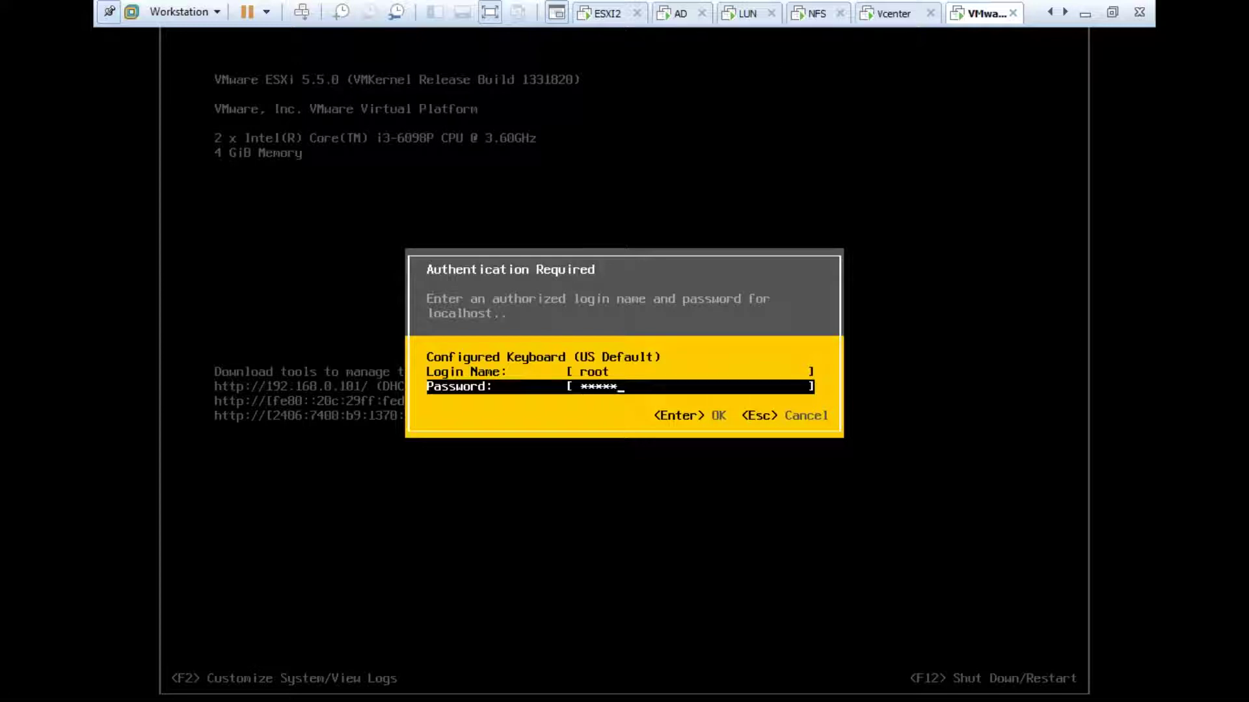
type("*****")
key("Return")
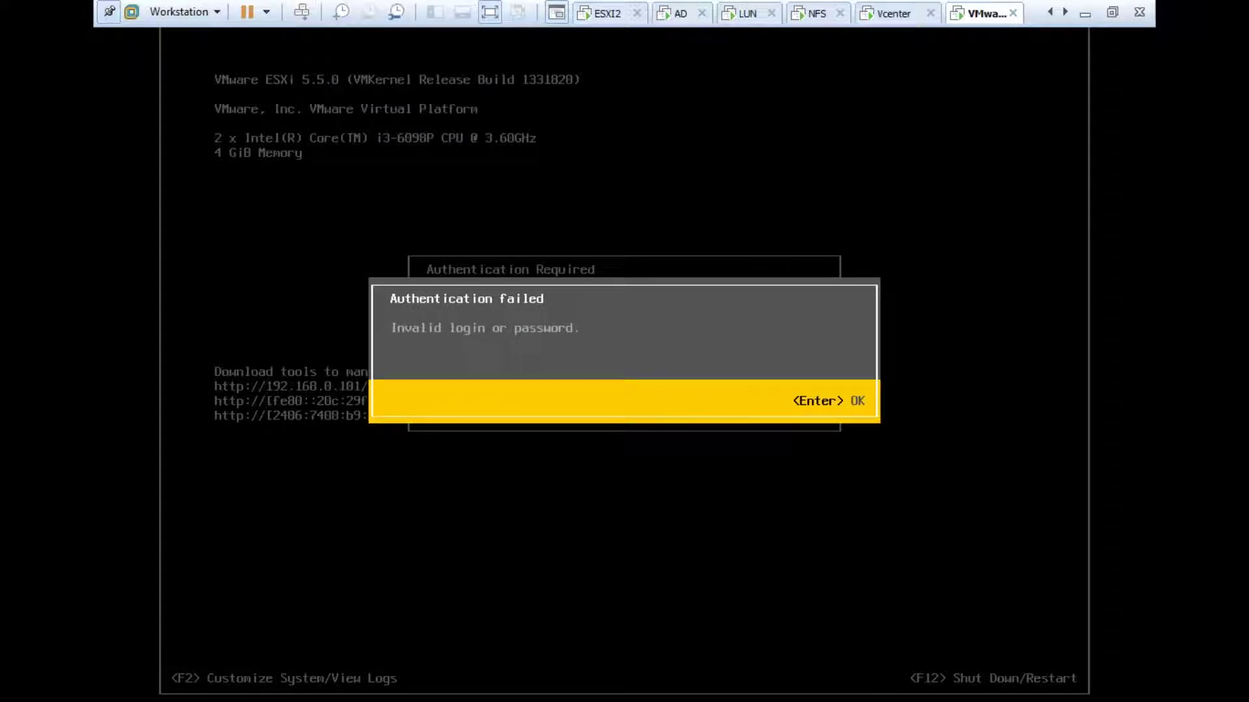
key("Return")
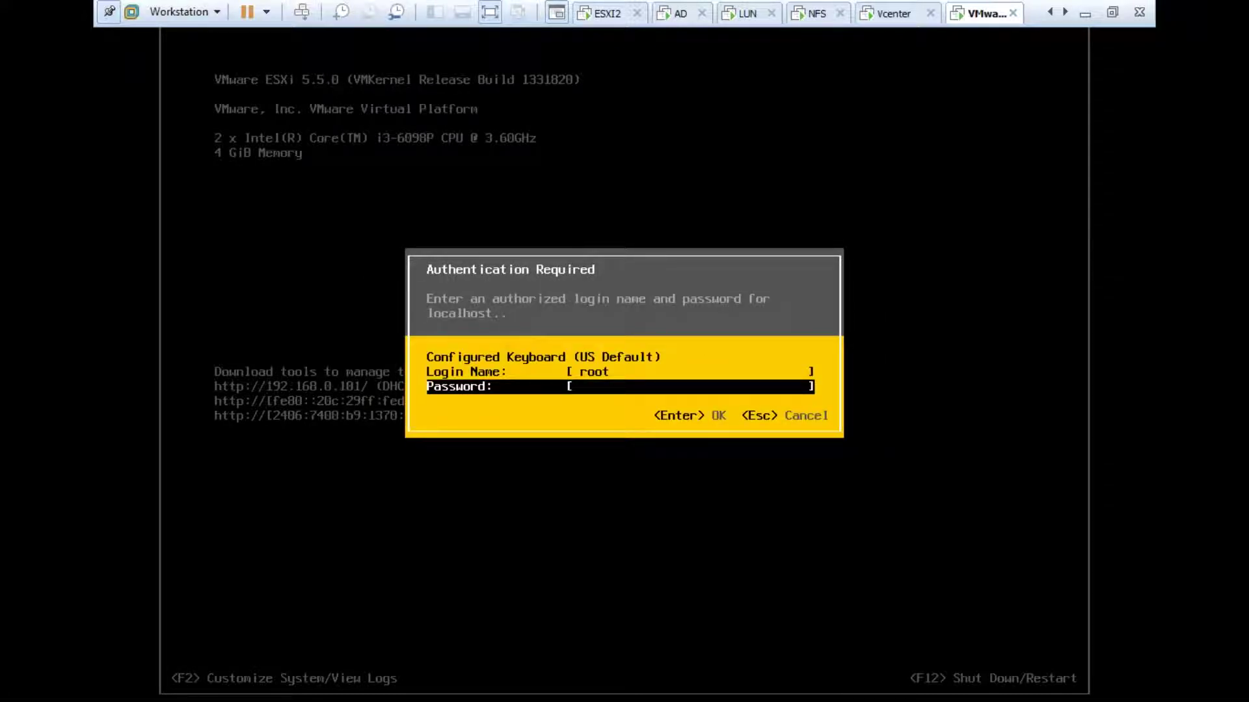
key("Escape")
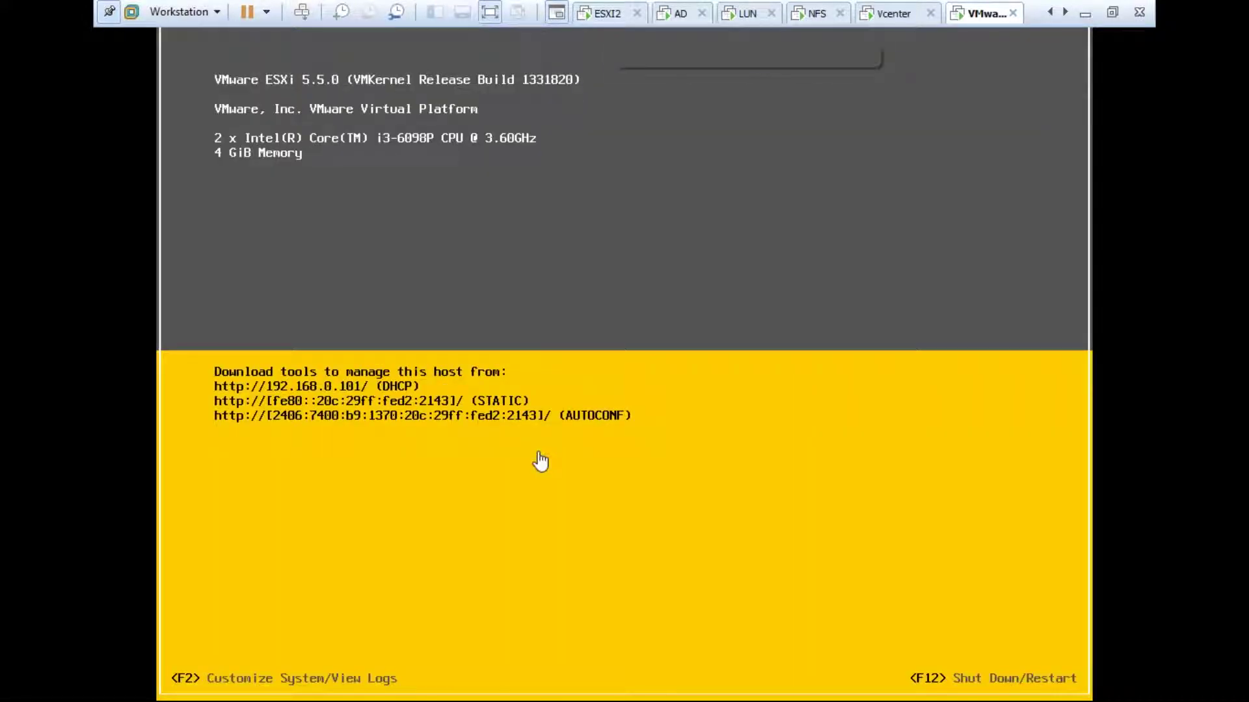
Step: Power off the running VMware ESXi 5 virtual machine
right_click(982, 13)
mouse_move(999, 57)
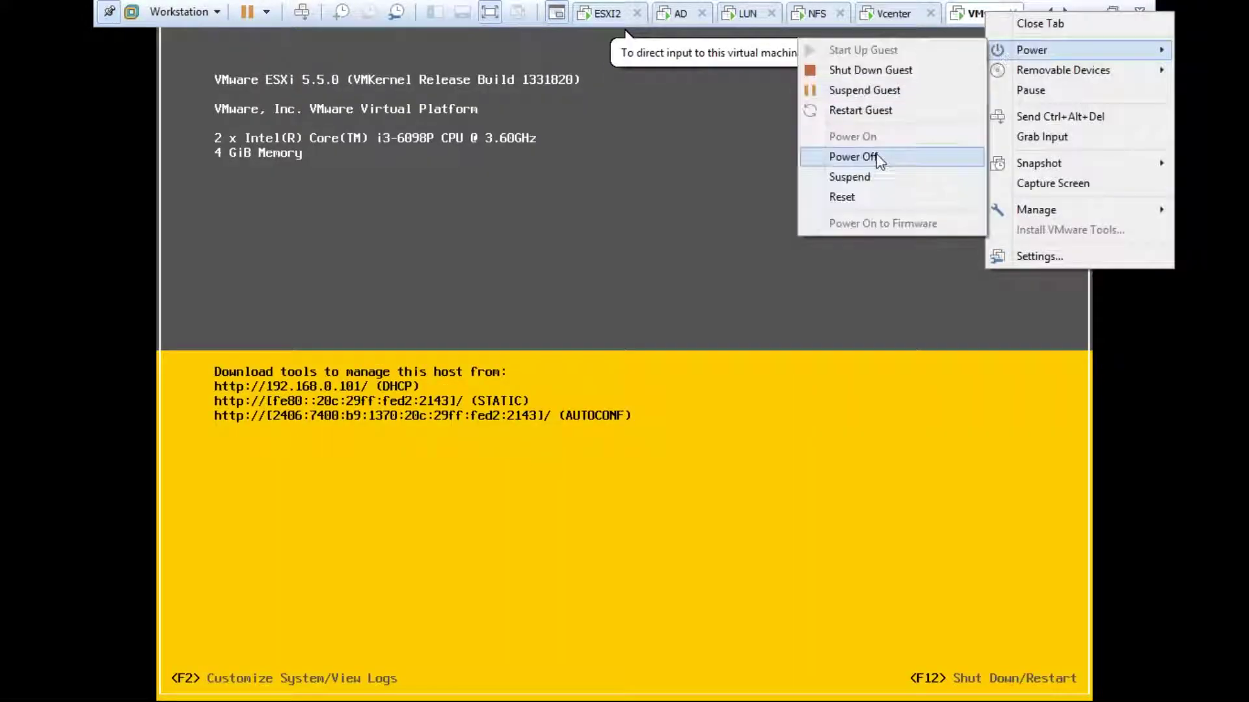
left_click(853, 156)
left_click(672, 414)
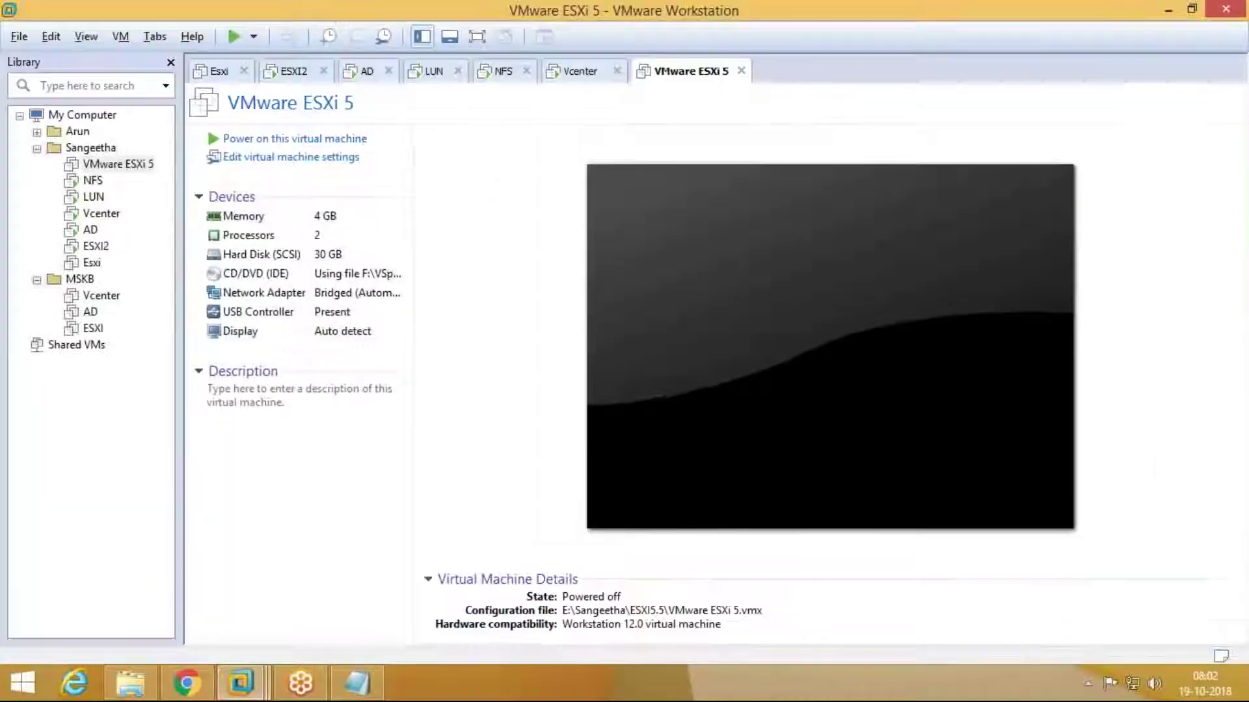
Step: Start the New Virtual Machine Wizard and advance to the VM naming page
left_click(19, 37)
left_click(65, 59)
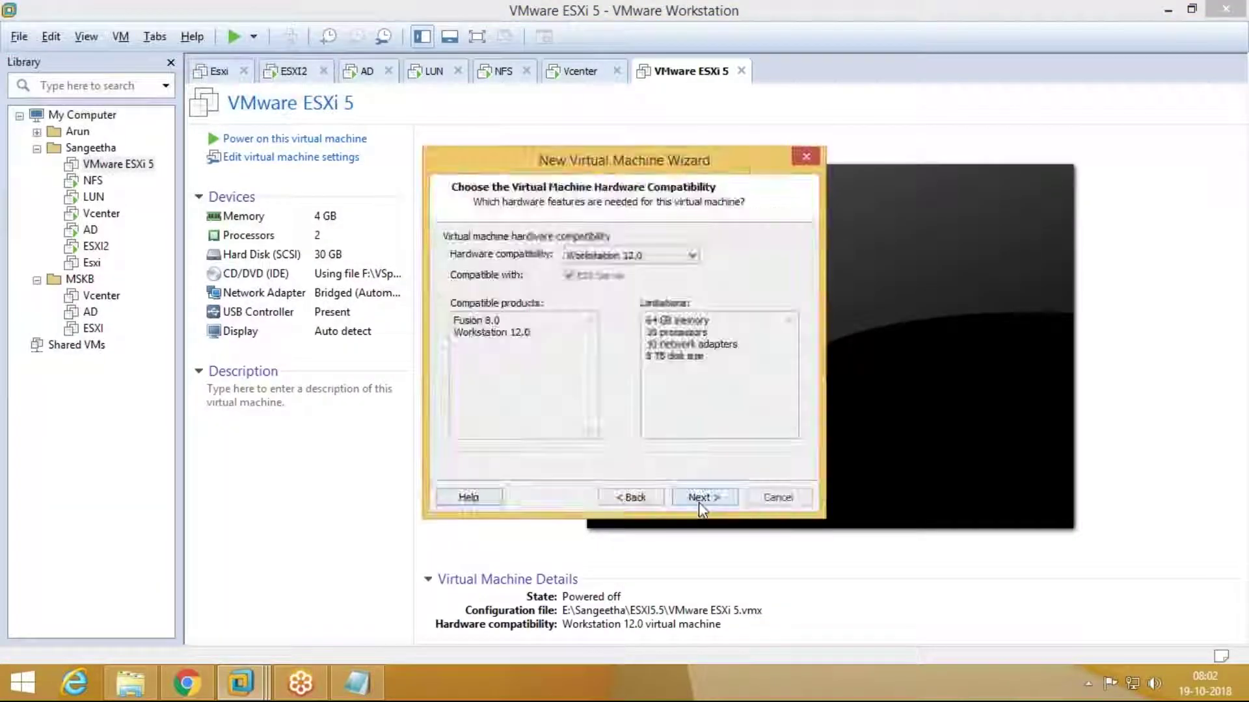
left_click(699, 502)
left_click(698, 502)
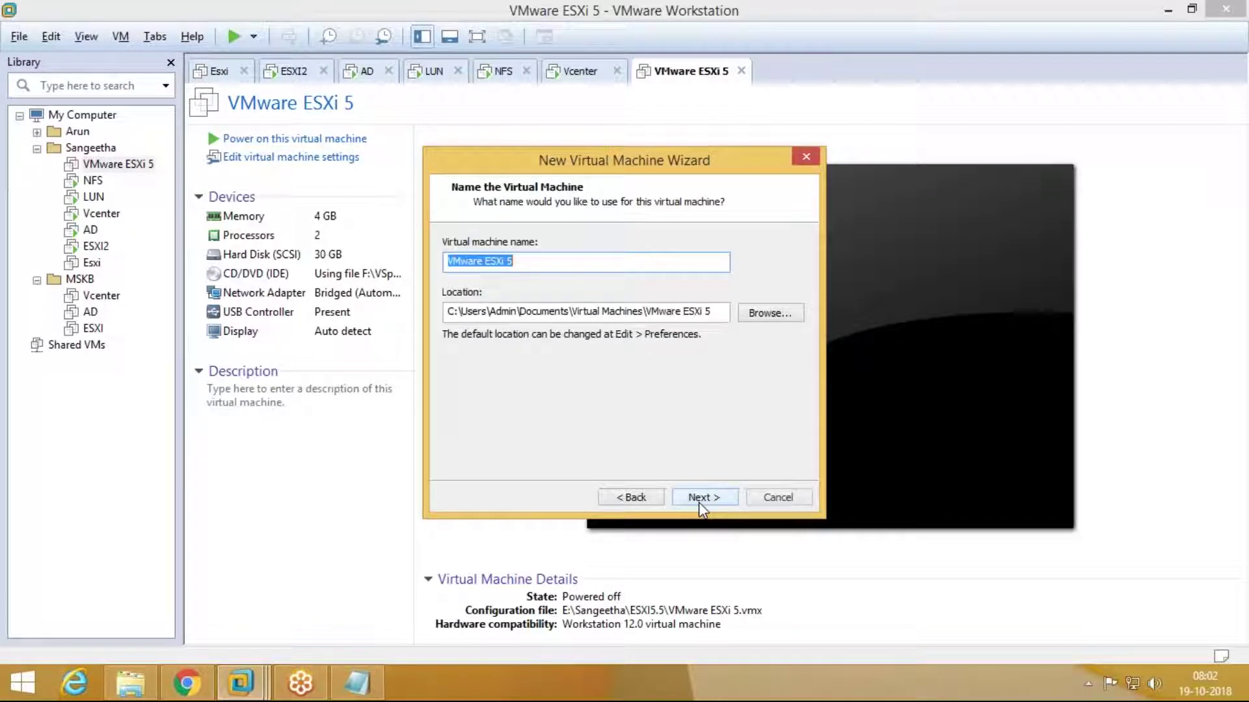
left_click(698, 502)
left_click(636, 496)
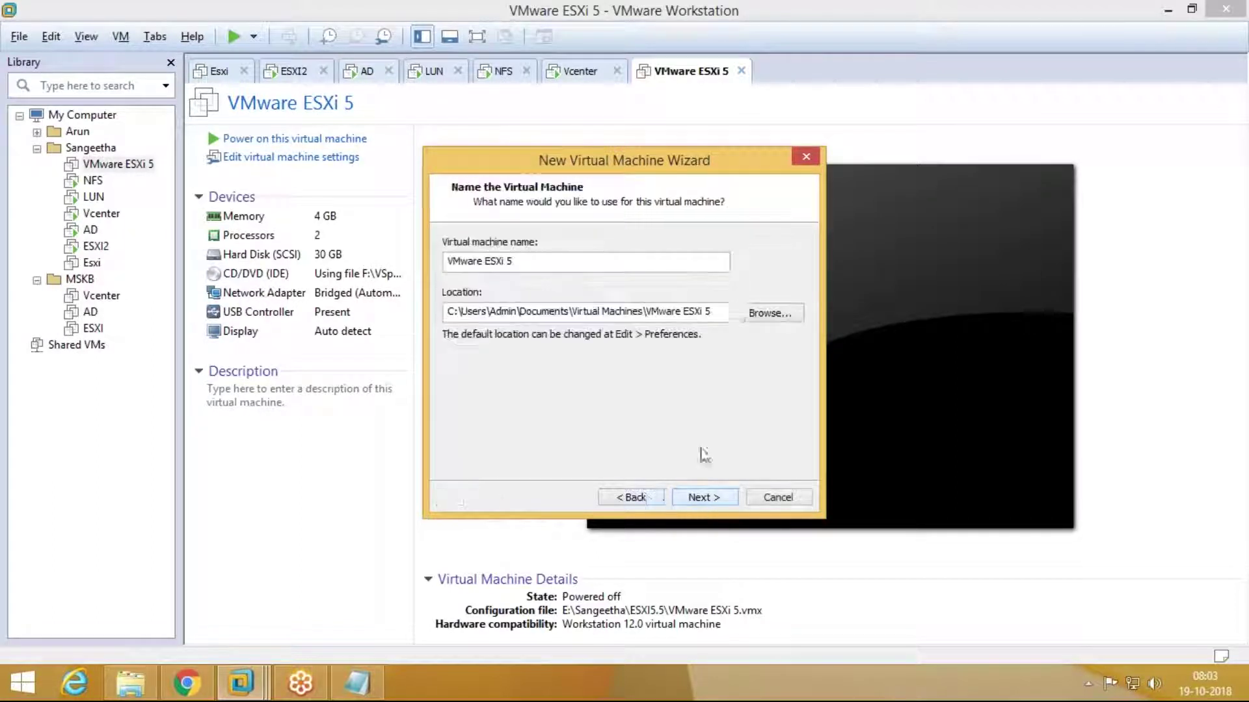
Step: Set the VM location to a new 'esxi' folder under ESXI5.5 on LAB (E:)
left_click(748, 317)
left_click_drag(747, 329, 747, 400)
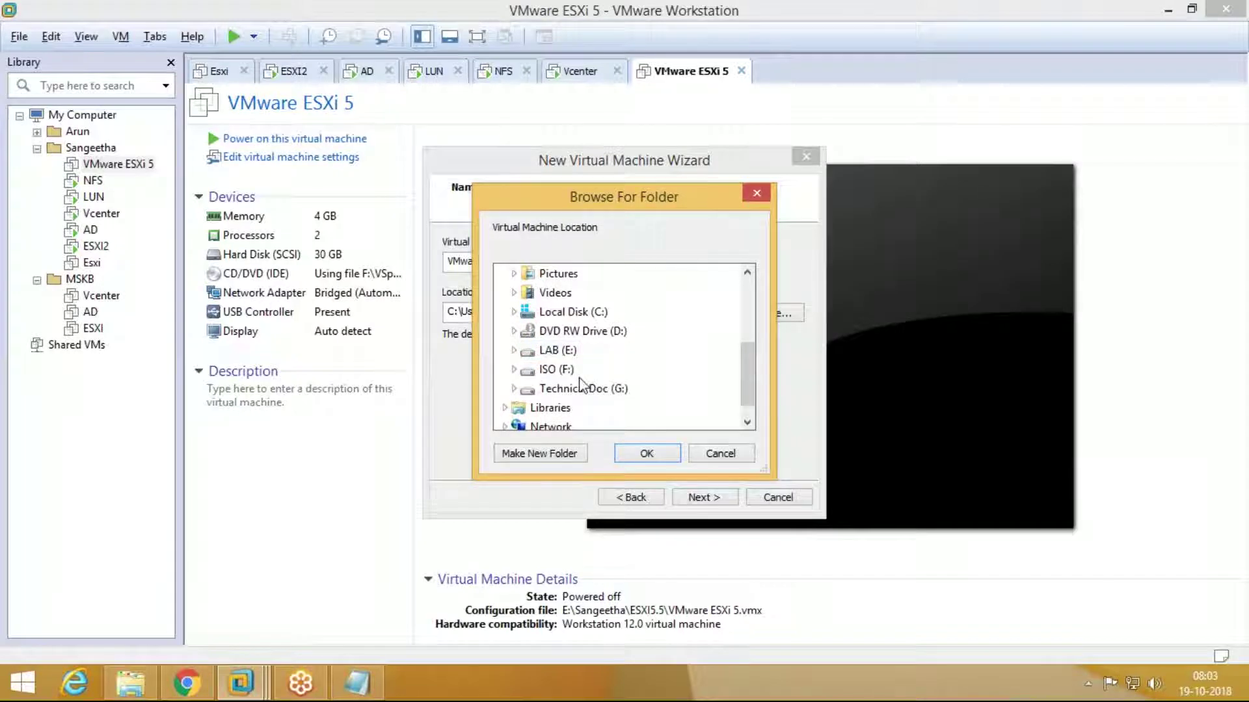
double_click(556, 368)
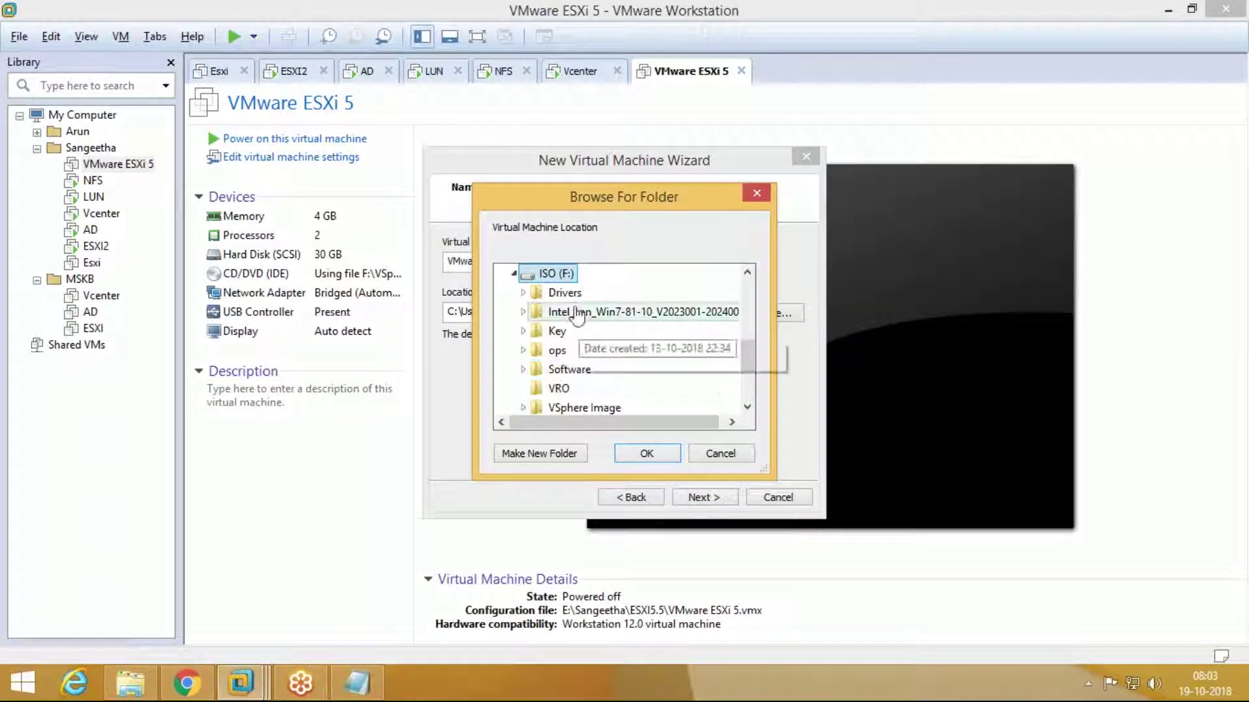
left_click(514, 274)
left_click(558, 331)
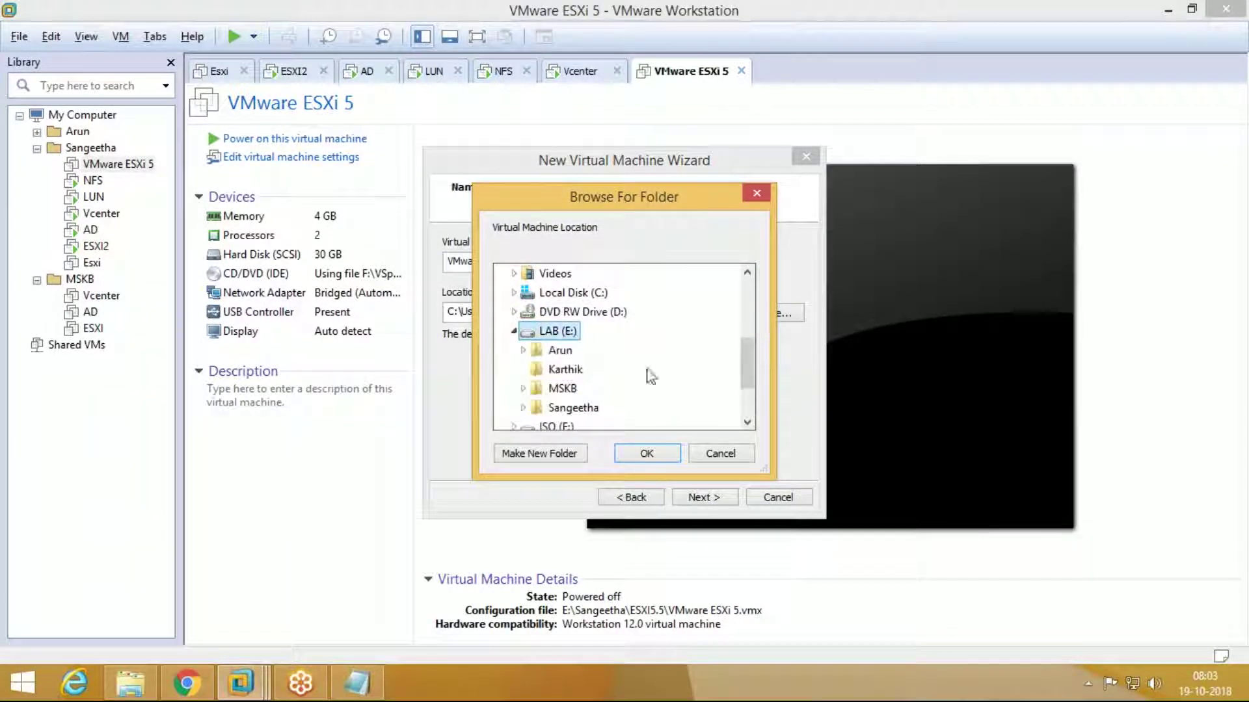
double_click(585, 407)
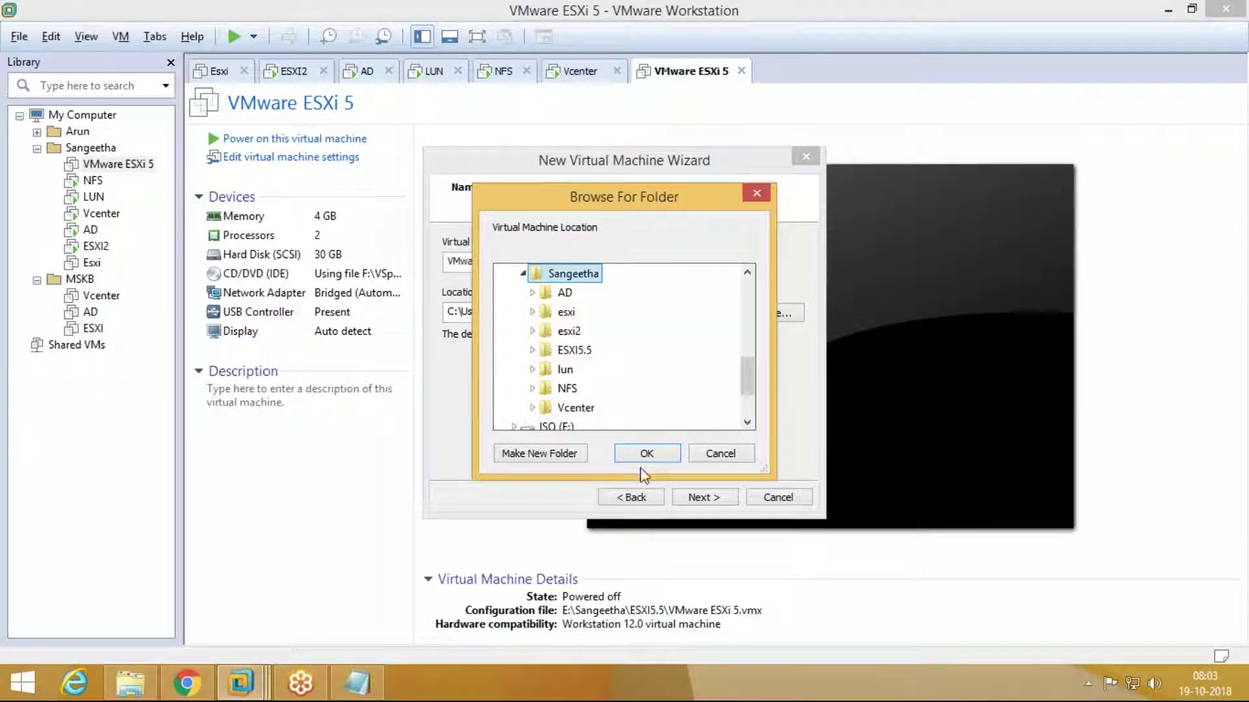
double_click(586, 351)
left_click(577, 455)
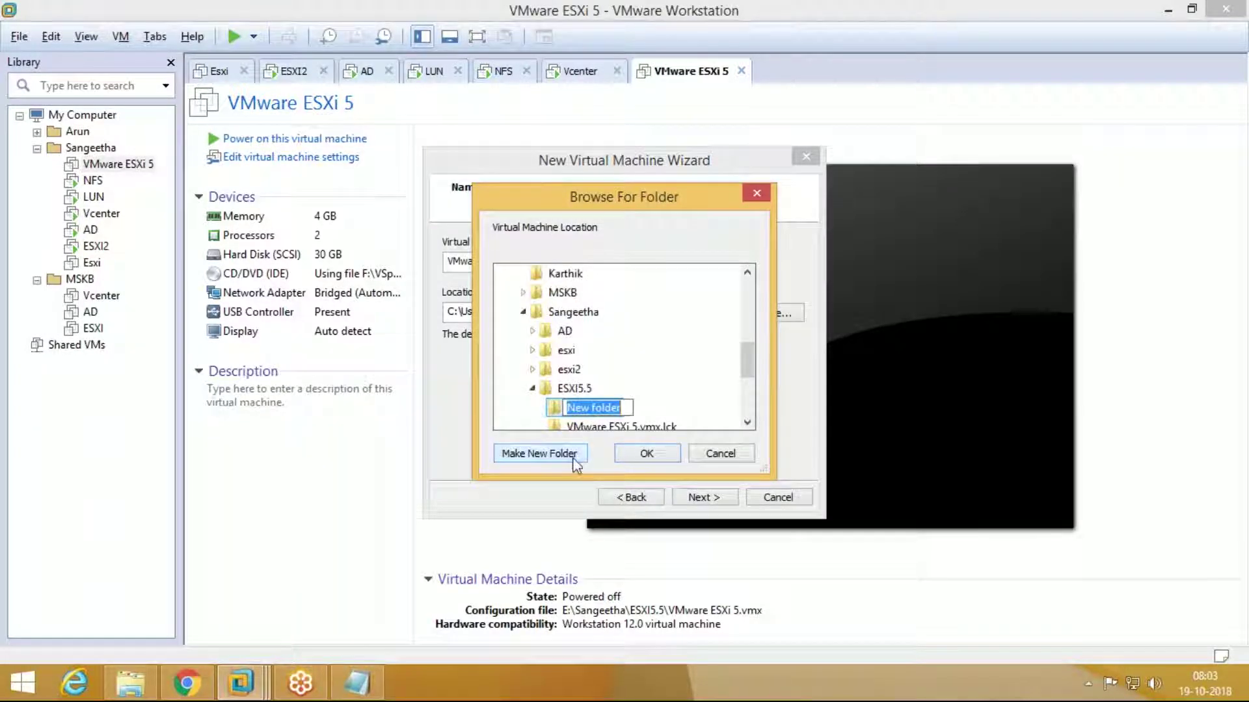
type("esxi")
key("Return")
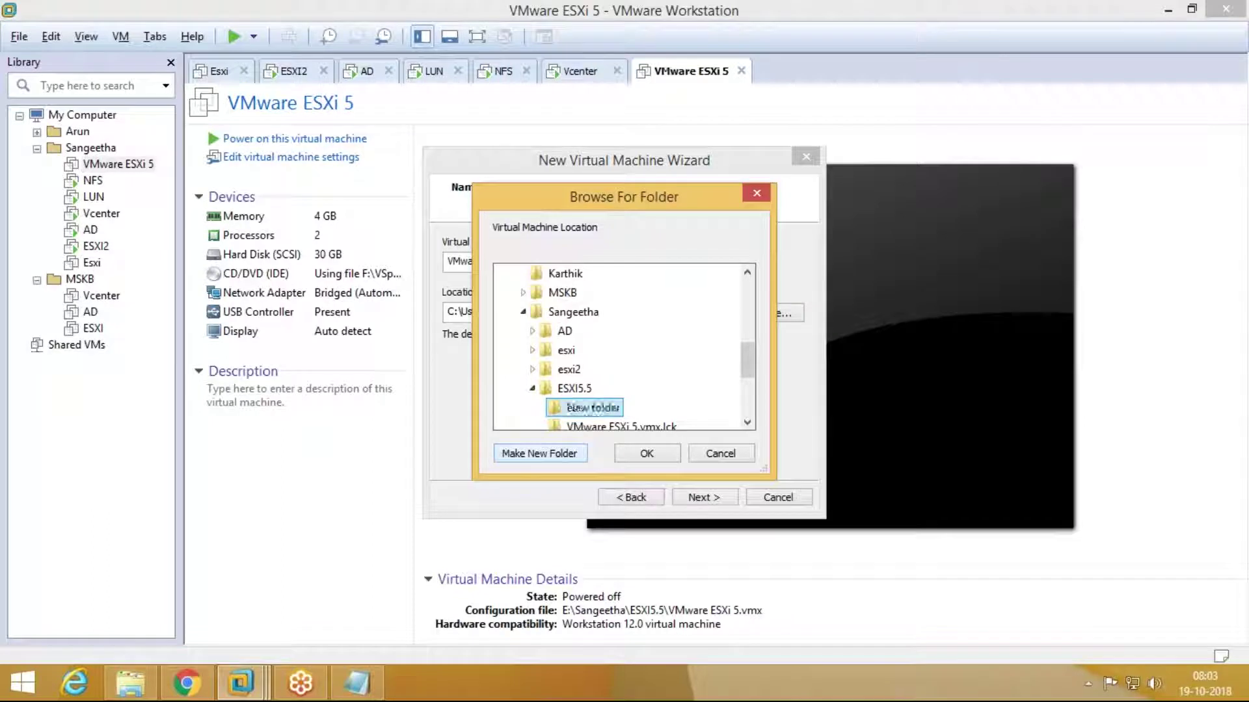
left_click(644, 454)
Step: Keep default processor and memory settings, choose bridged networking, and create a new SCSI disk
left_click(699, 497)
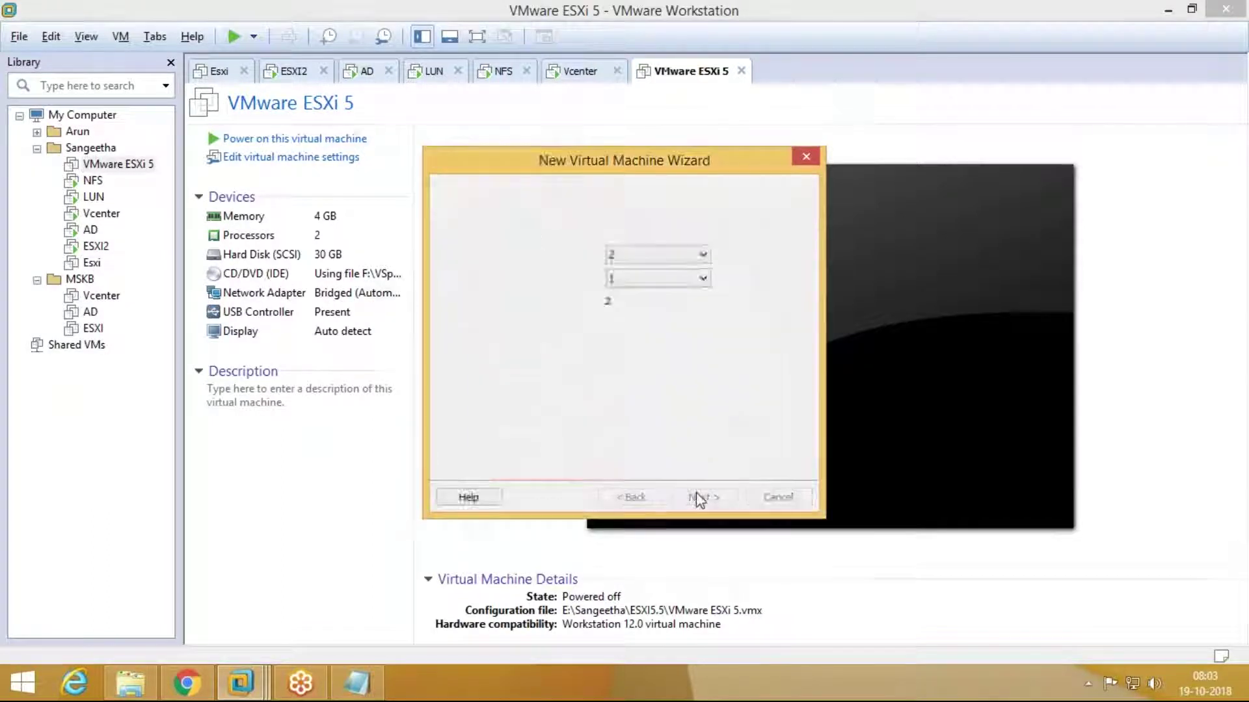
left_click(698, 497)
left_click(699, 498)
left_click(553, 258)
left_click(685, 501)
left_click(685, 500)
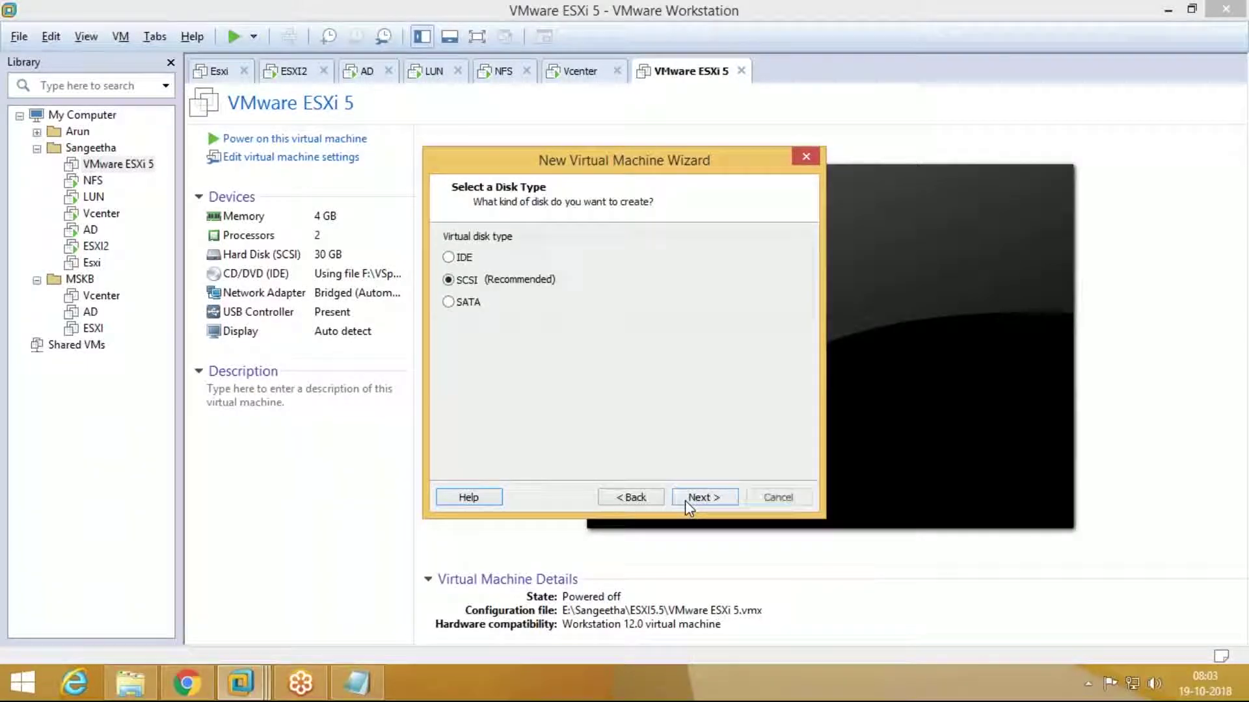
left_click(685, 500)
left_click(685, 501)
Step: Give the disk 30 GB stored as a single file, then finish and power on the VM
left_click(597, 238)
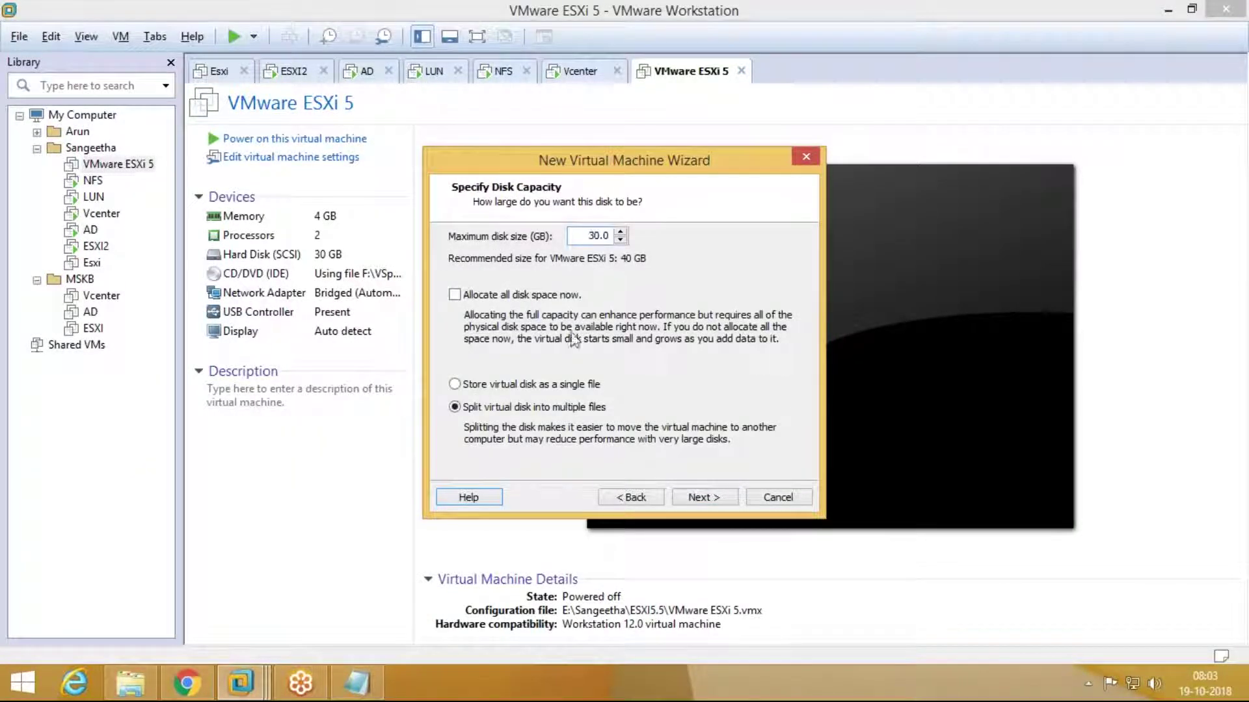
left_click(589, 384)
left_click(714, 499)
left_click(714, 499)
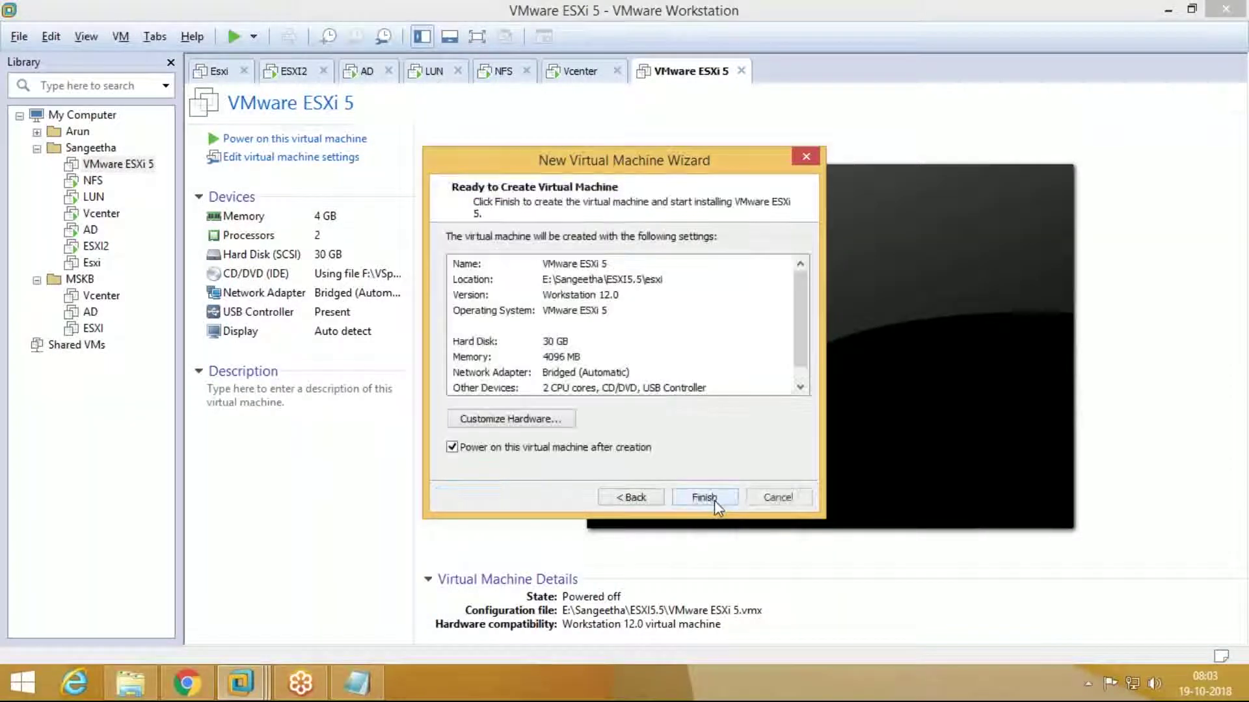
left_click(714, 499)
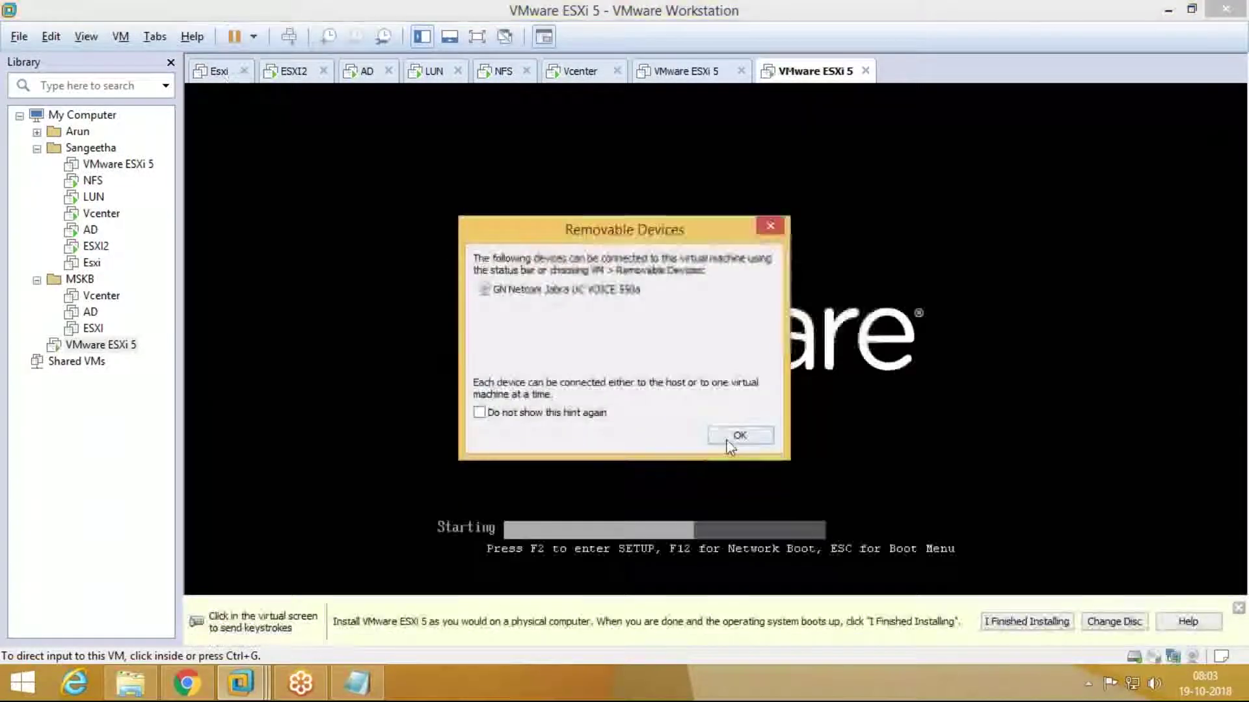
Step: Close the old ESXi tabs and boot the ESXi installer from the boot menu
left_click(738, 436)
left_click(244, 70)
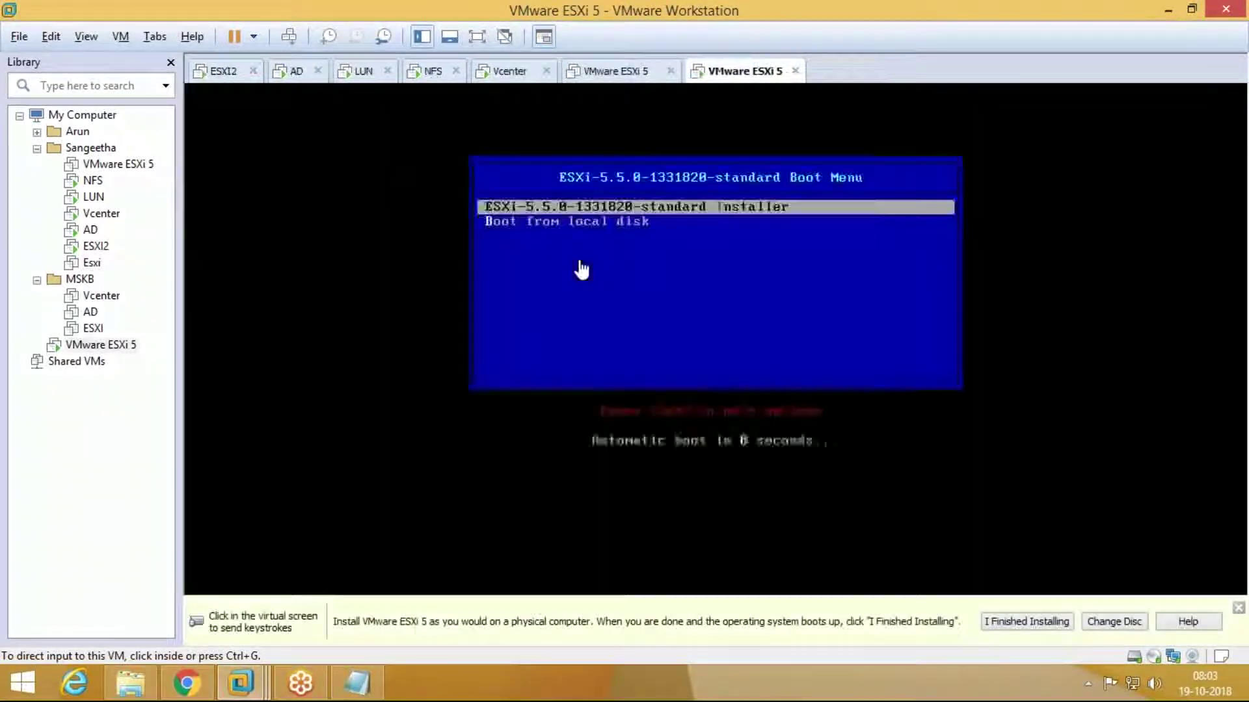
left_click(582, 270)
key("Return")
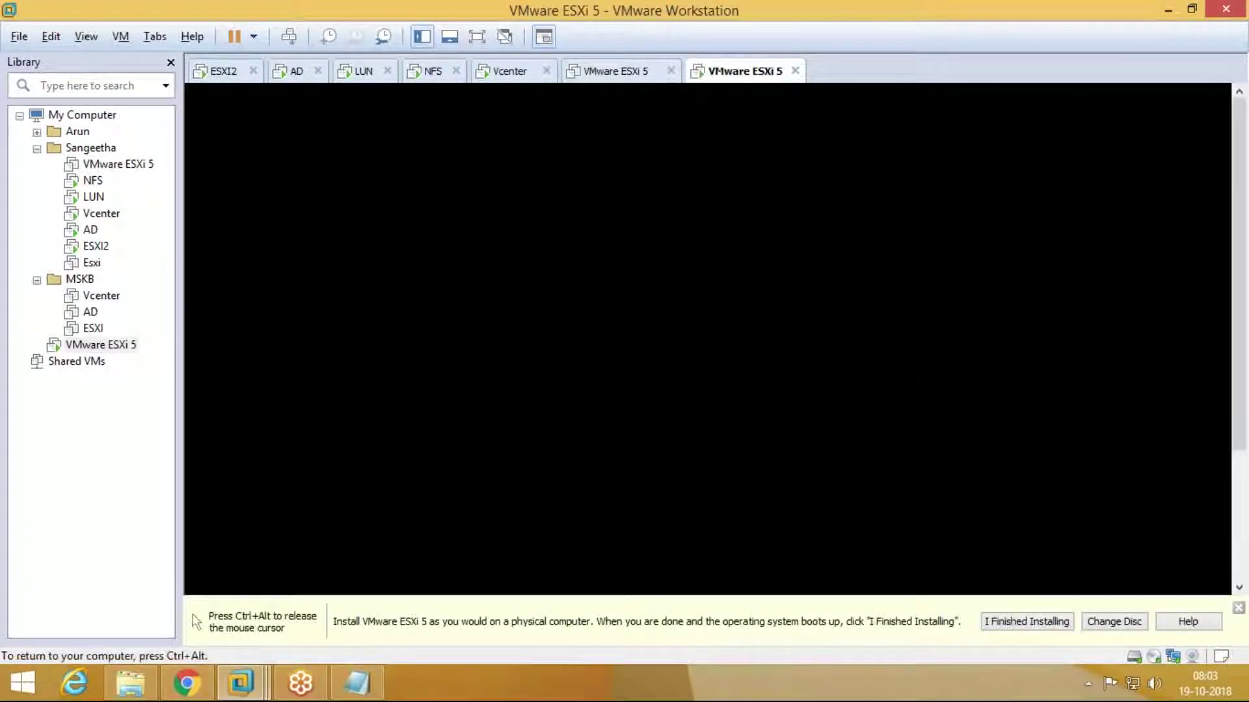
key("ctrl+alt")
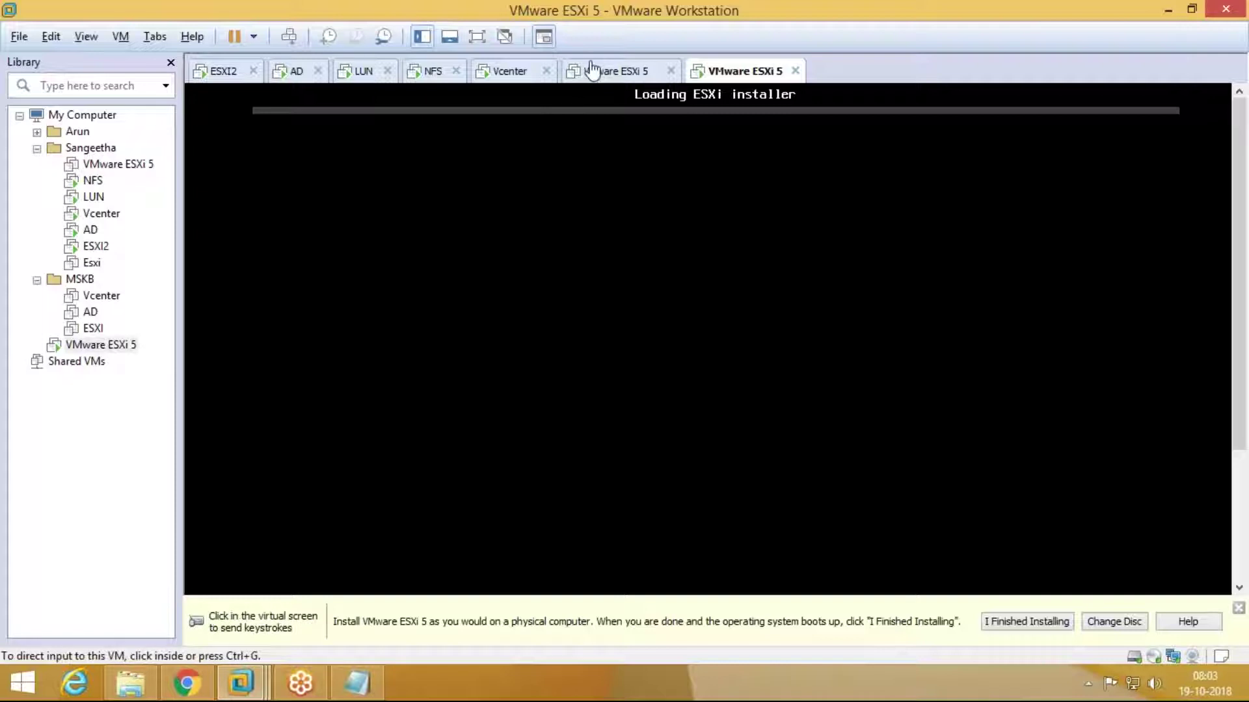
left_click(582, 71)
left_click(671, 71)
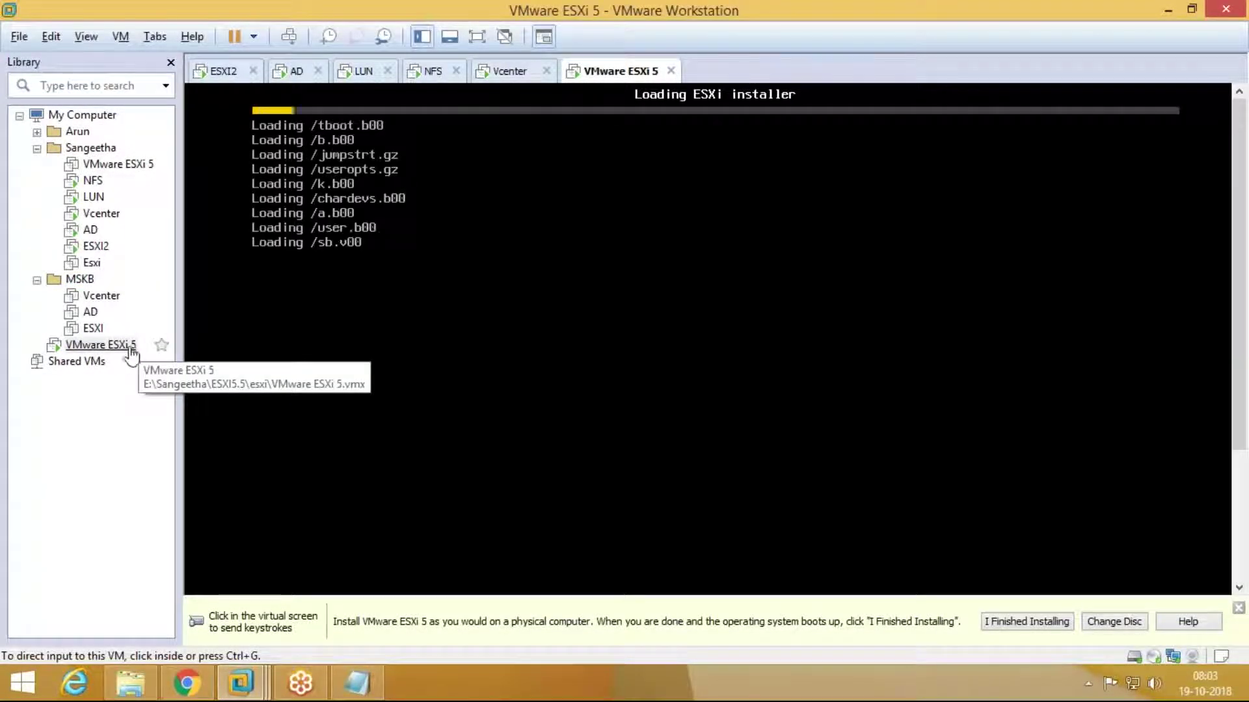
Step: Remove the old VMware ESXi 5 from the library, file the new one, and go full screen
right_click(122, 166)
left_click(254, 250)
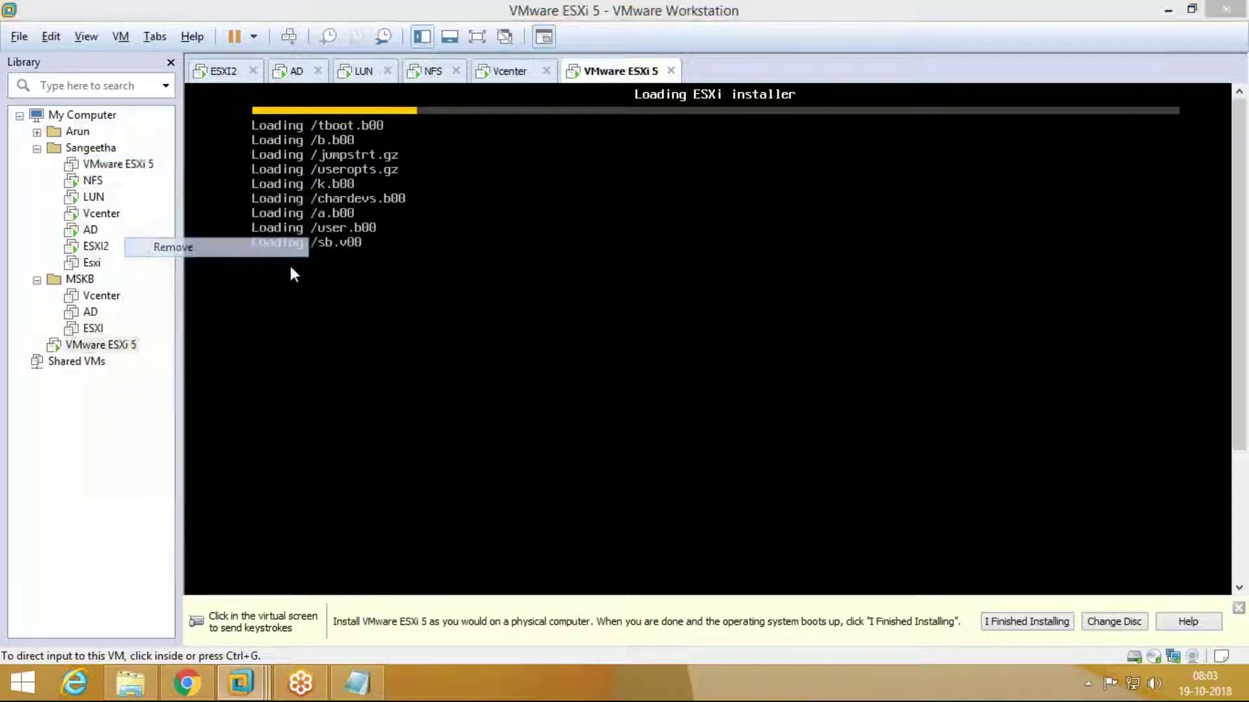
key("Return")
left_click_drag(71, 341, 94, 165)
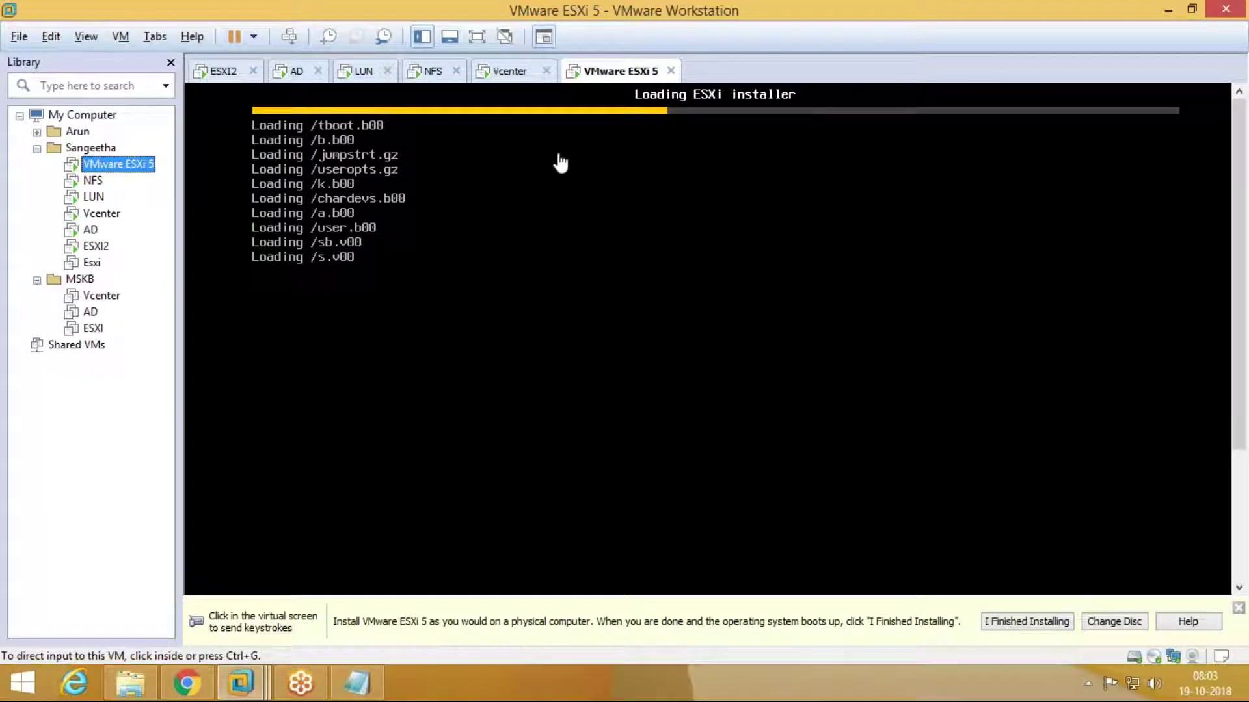
left_click(474, 39)
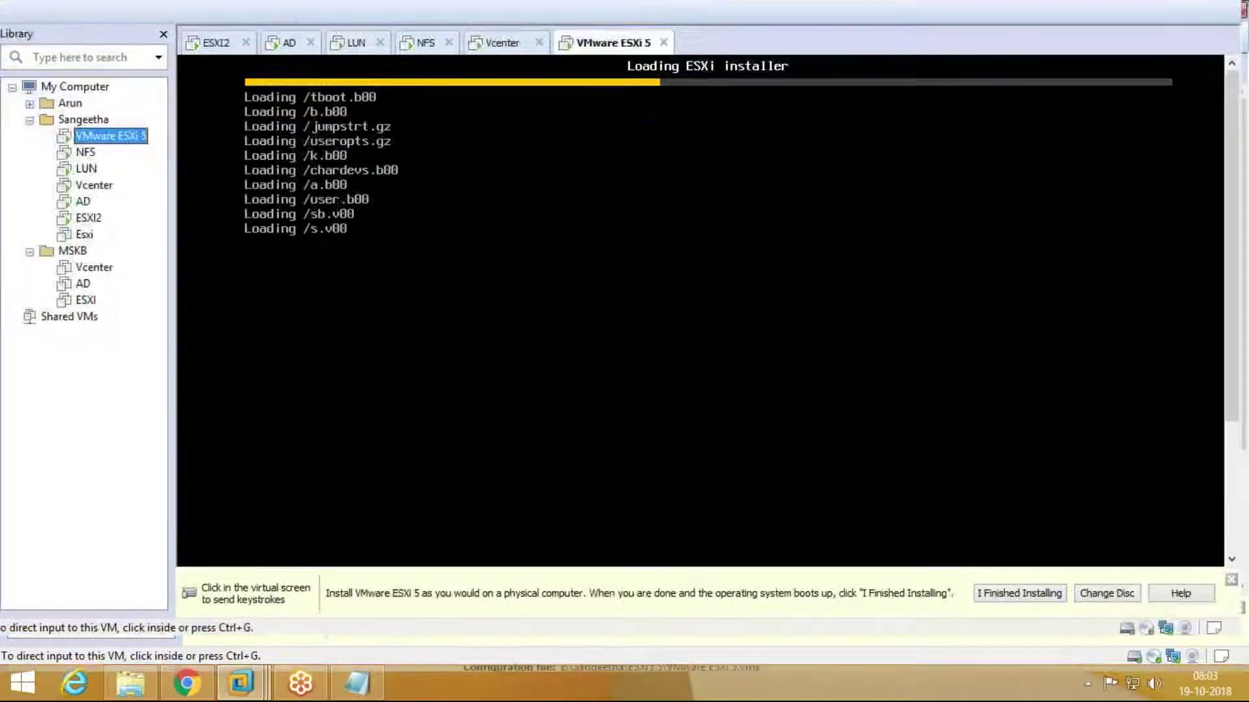
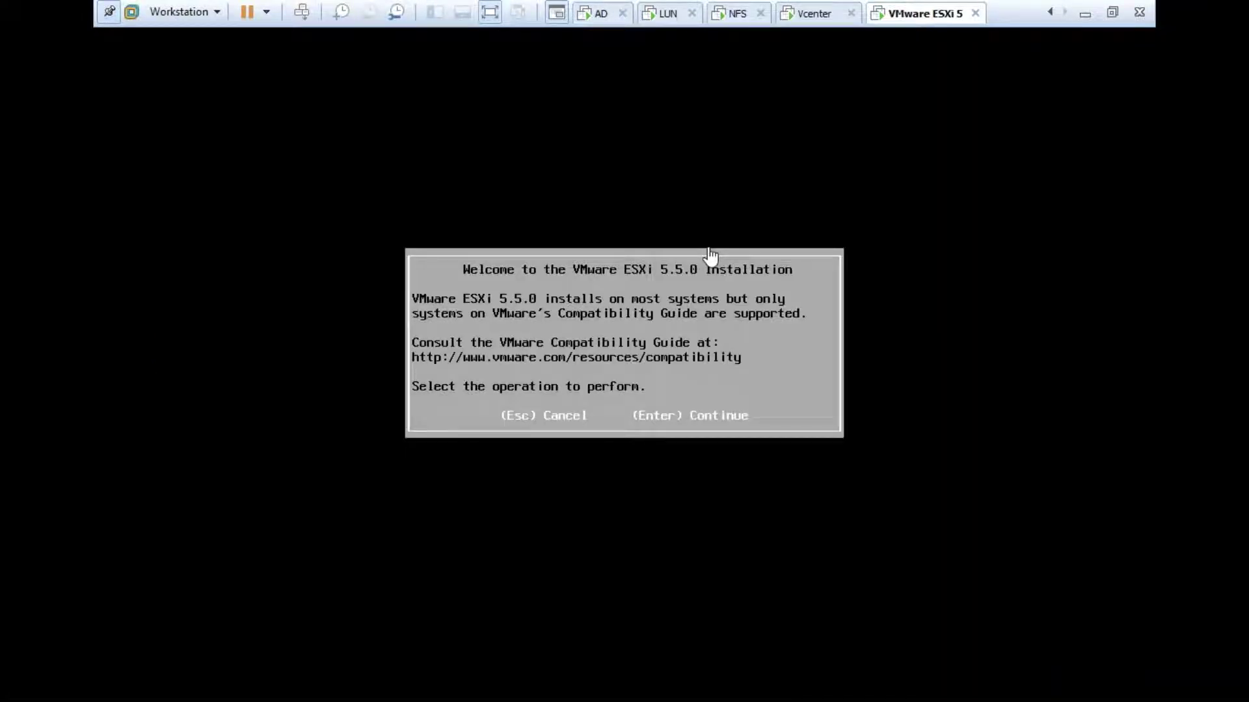
Step: Accept the ESXi 5.5.0 licence and pick the 30 GB local disk as the install target
left_click(710, 257)
key("Return")
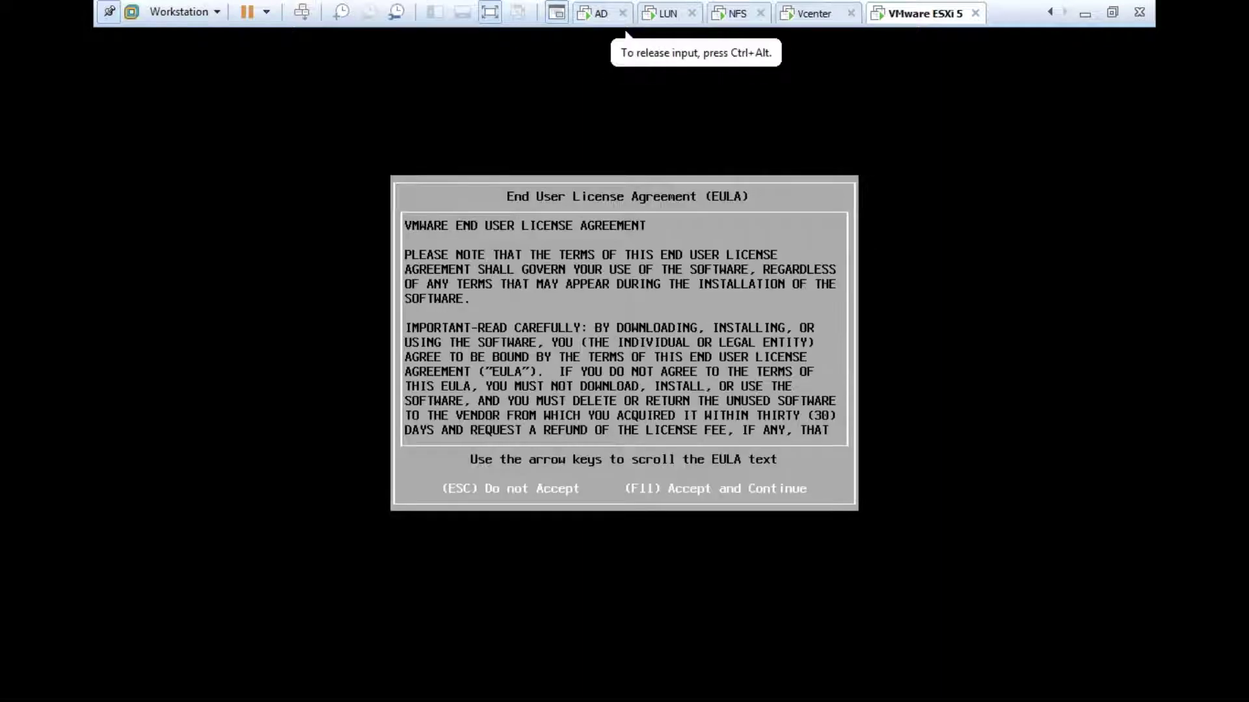
key("F11")
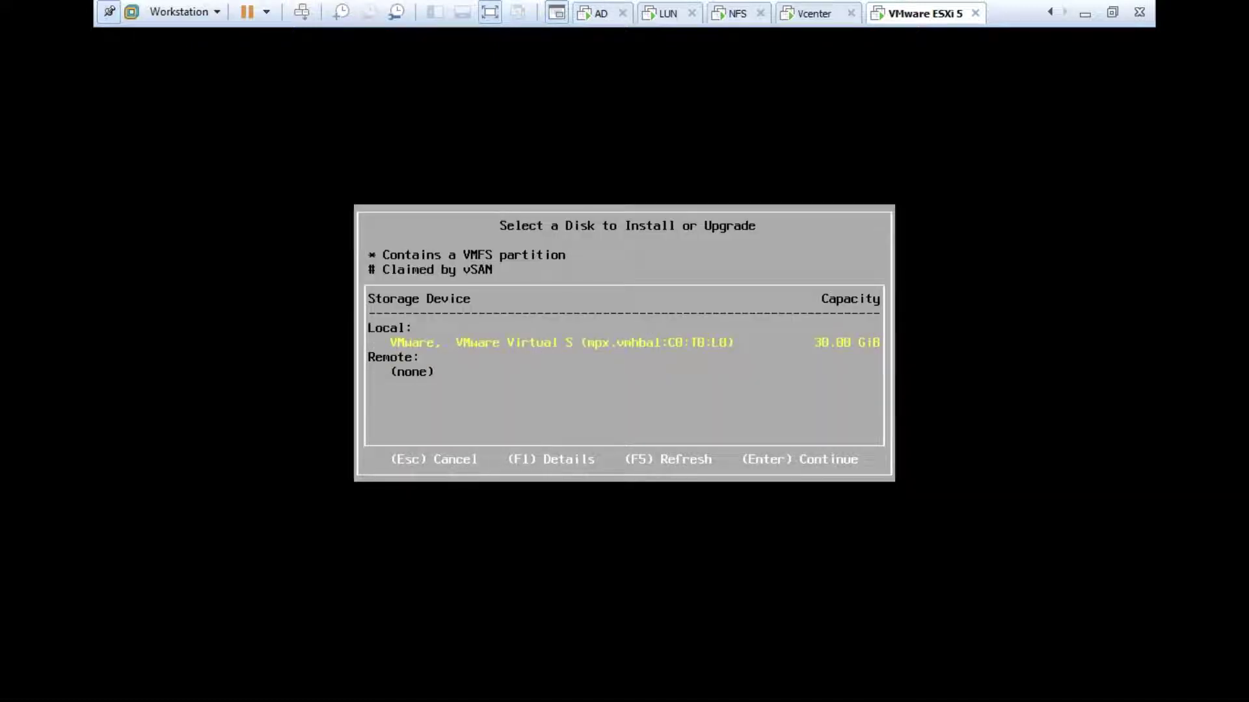
key("Return")
key("Return")
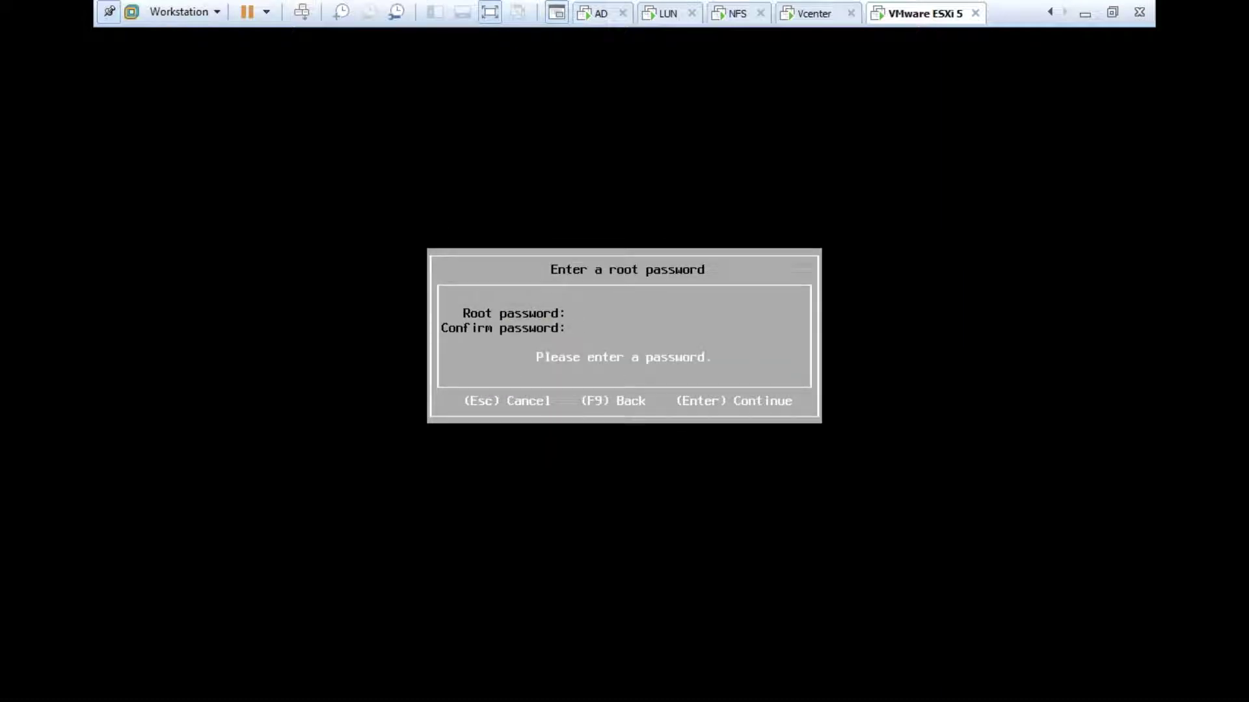
Step: Enter the root password in both fields and continue
type("VMware123")
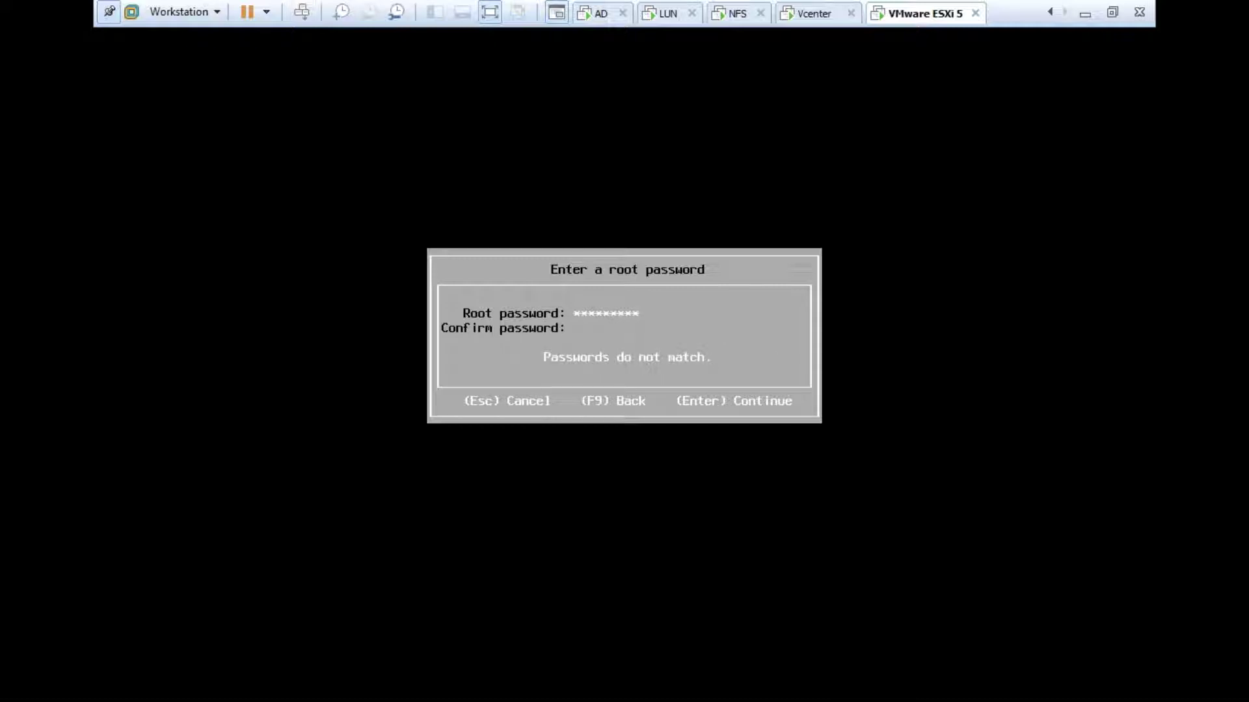
type("VMware123")
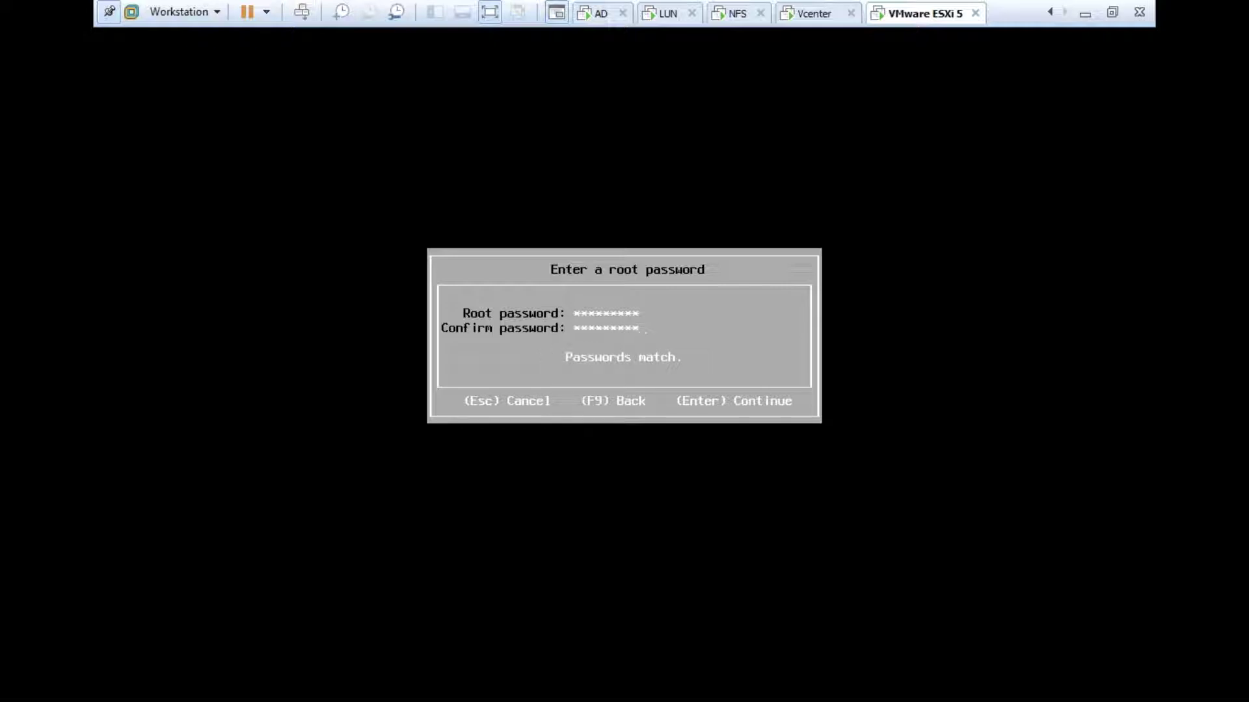
key("Return")
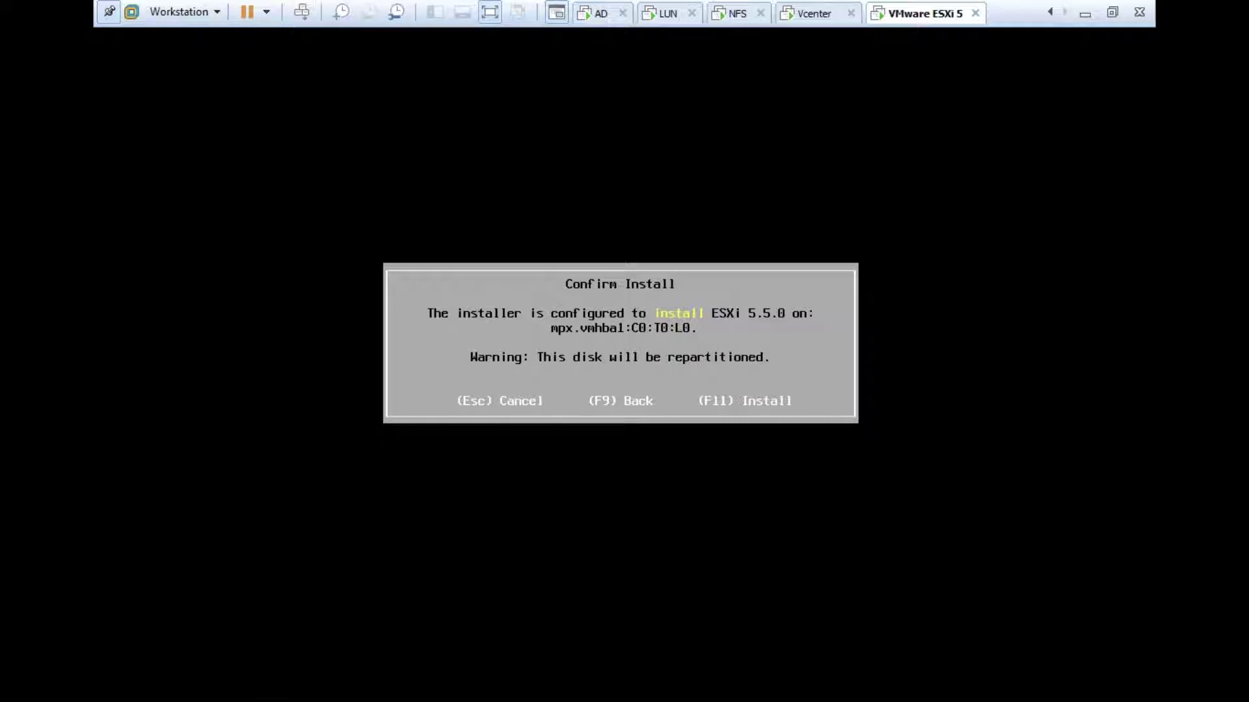
Step: Start installing ESXi 5.5.0, then look over the AD, LUN and Vcenter machines
key("F11")
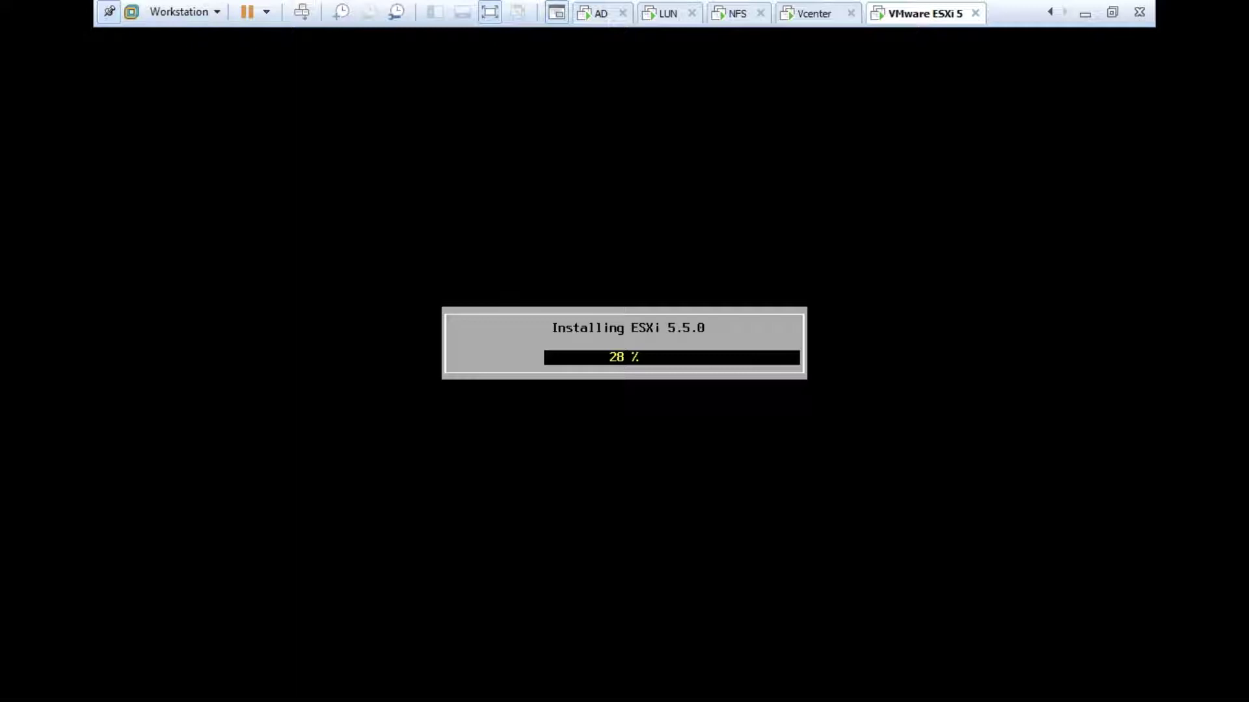
key("ctrl+alt")
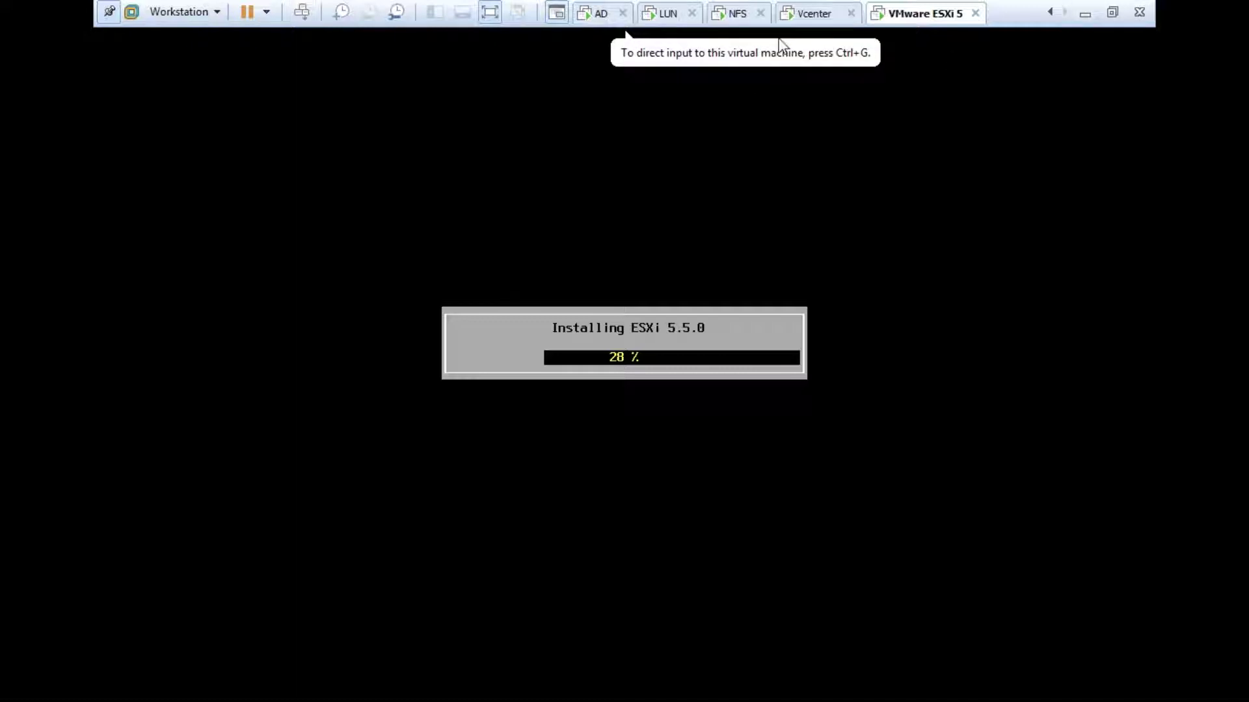
left_click(608, 15)
left_click(670, 14)
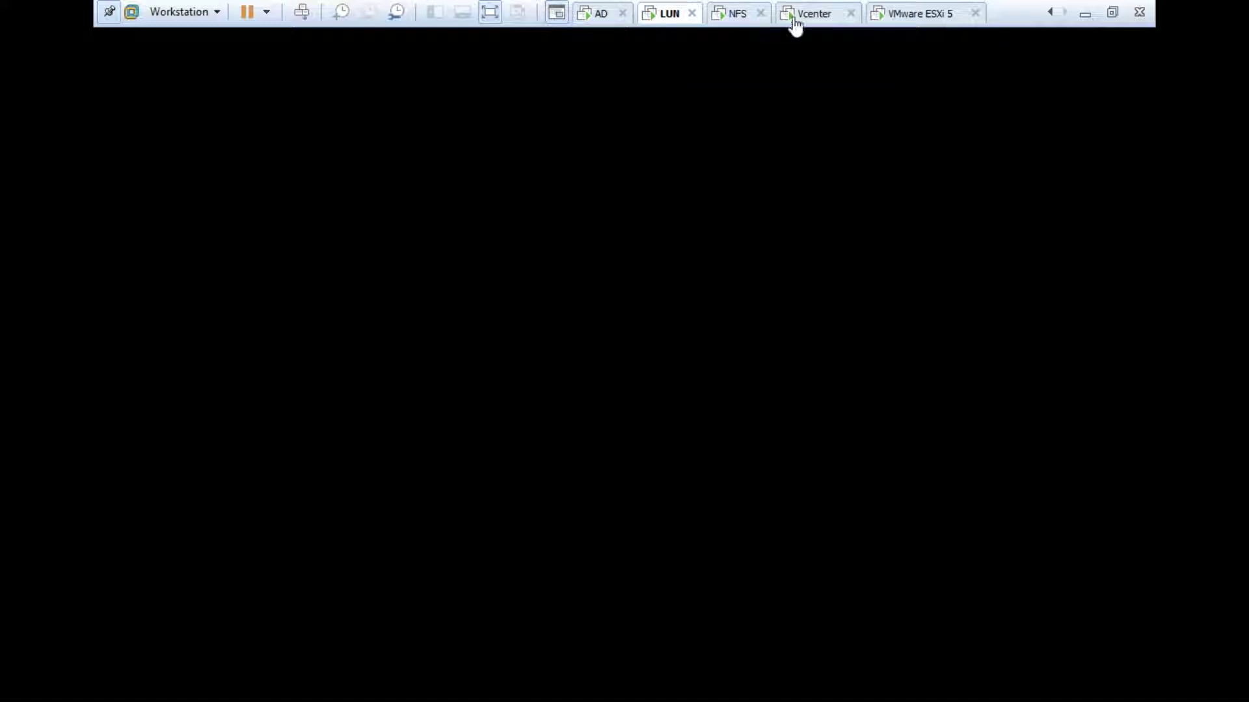
left_click(814, 14)
left_click(892, 14)
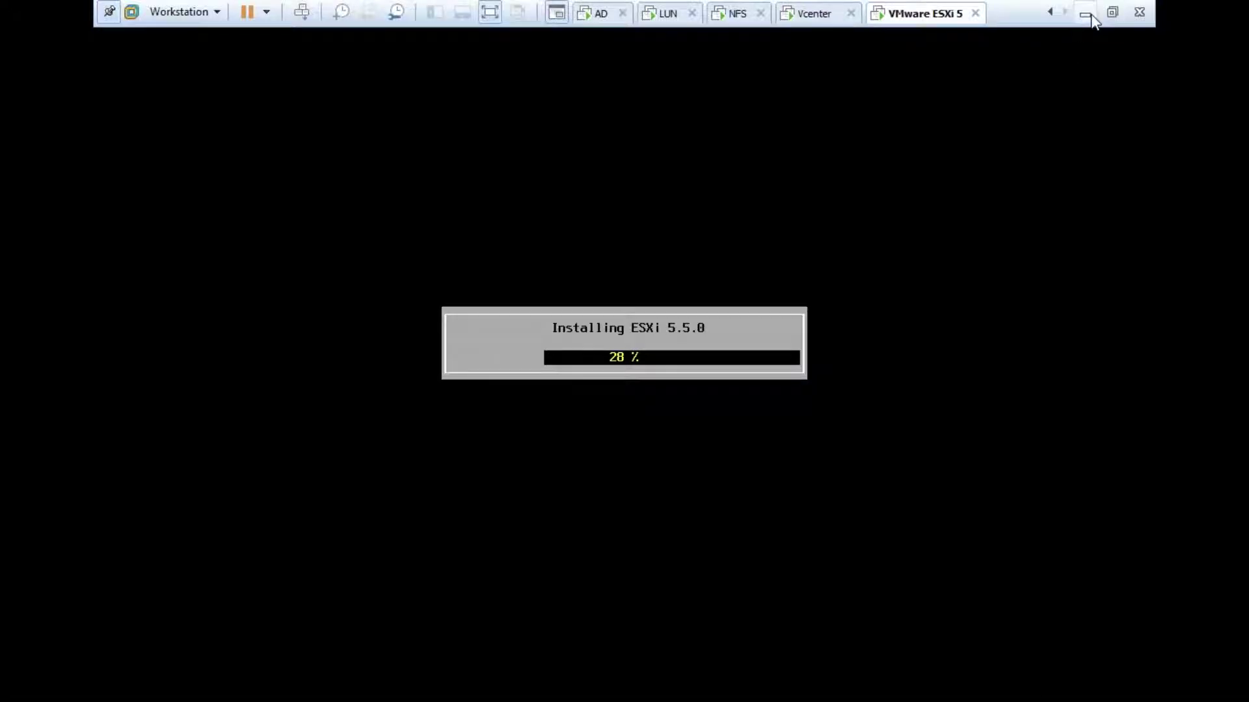
Step: Minimize Workstation and dismiss the desktop context menu
left_click(1086, 15)
right_click(747, 84)
key("Escape")
Step: Restore Workstation from the VMware ESXi 5 taskbar thumbnail
mouse_move(241, 681)
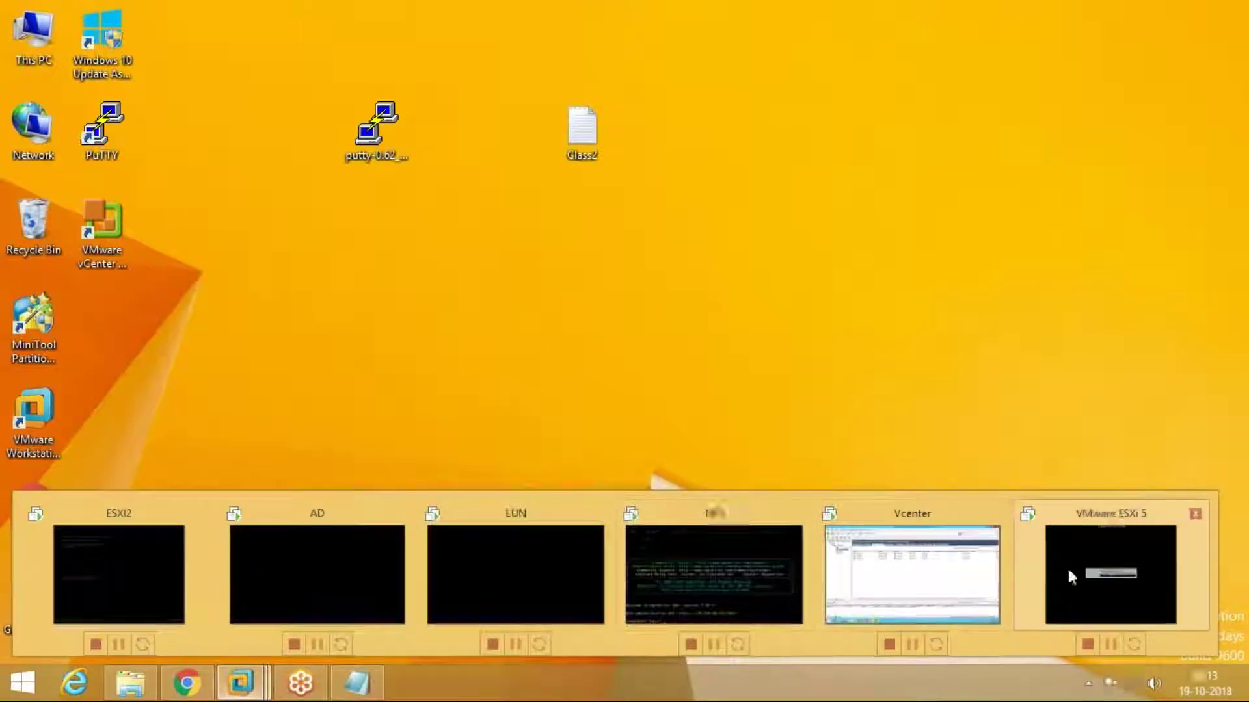
left_click(1071, 572)
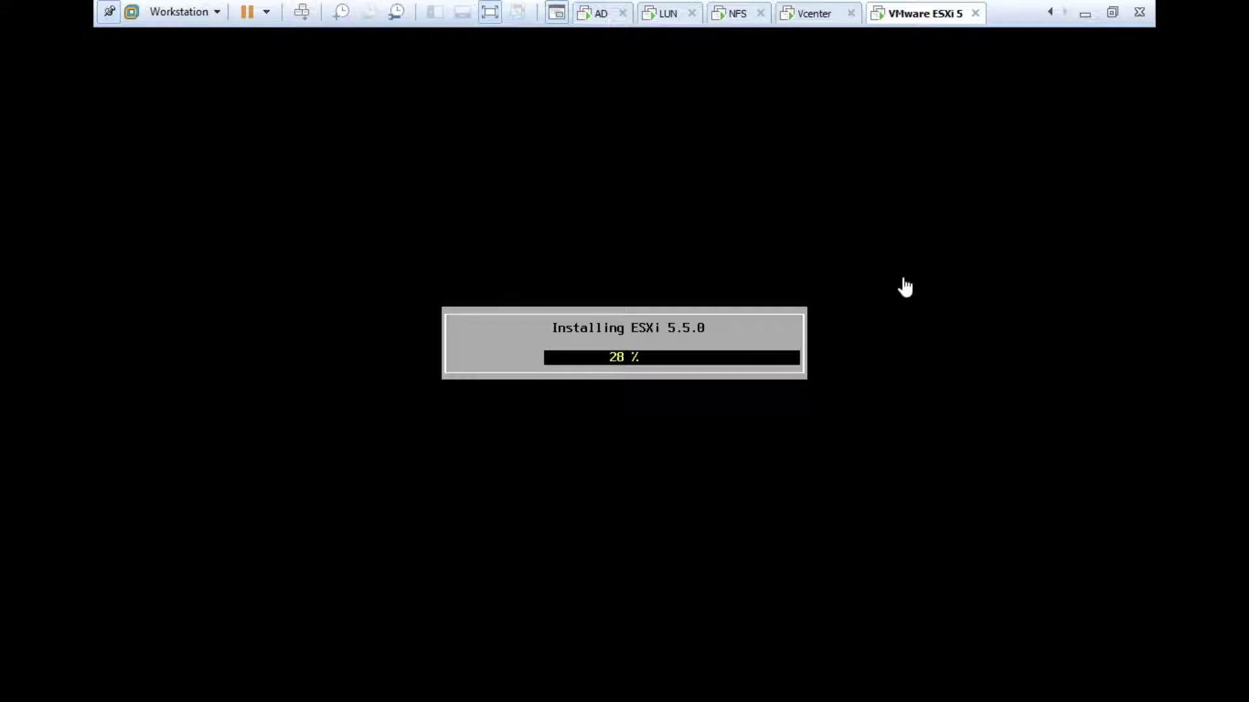
Step: Leave full-screen mode and check the Vcenter machine before returning to ESXi 5
left_click(806, 209)
key("ctrl+alt")
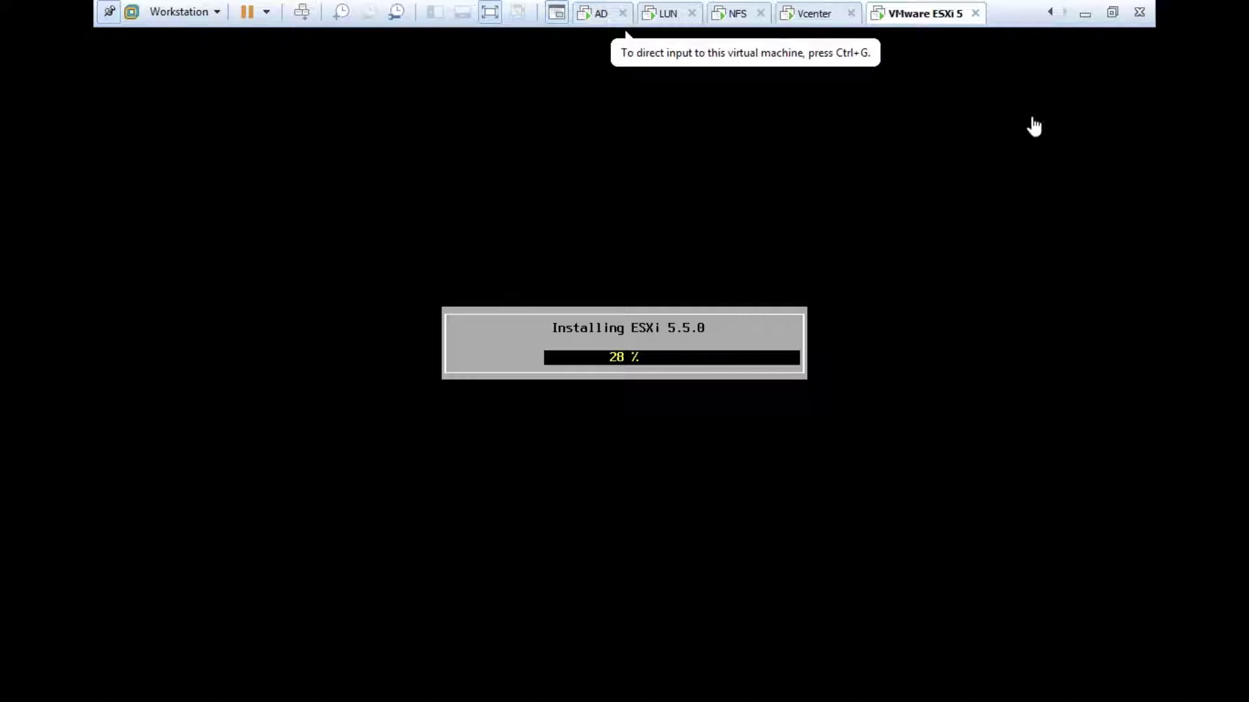
left_click(1111, 12)
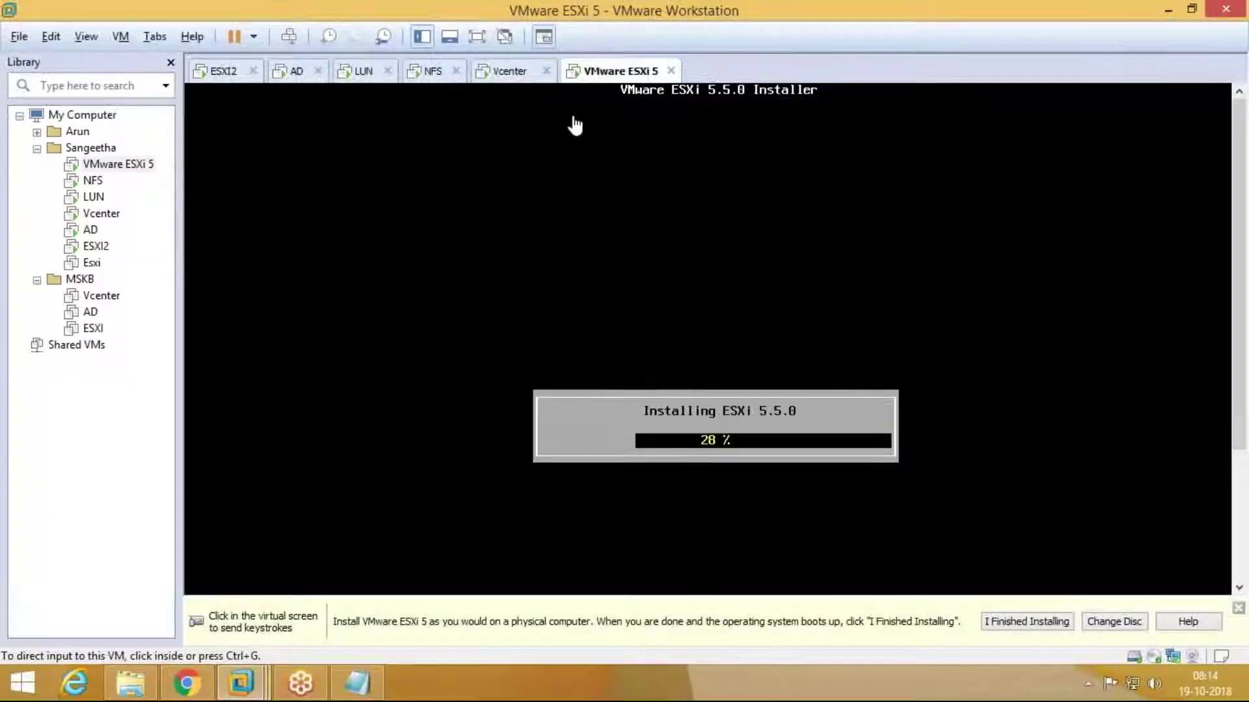
left_click(506, 76)
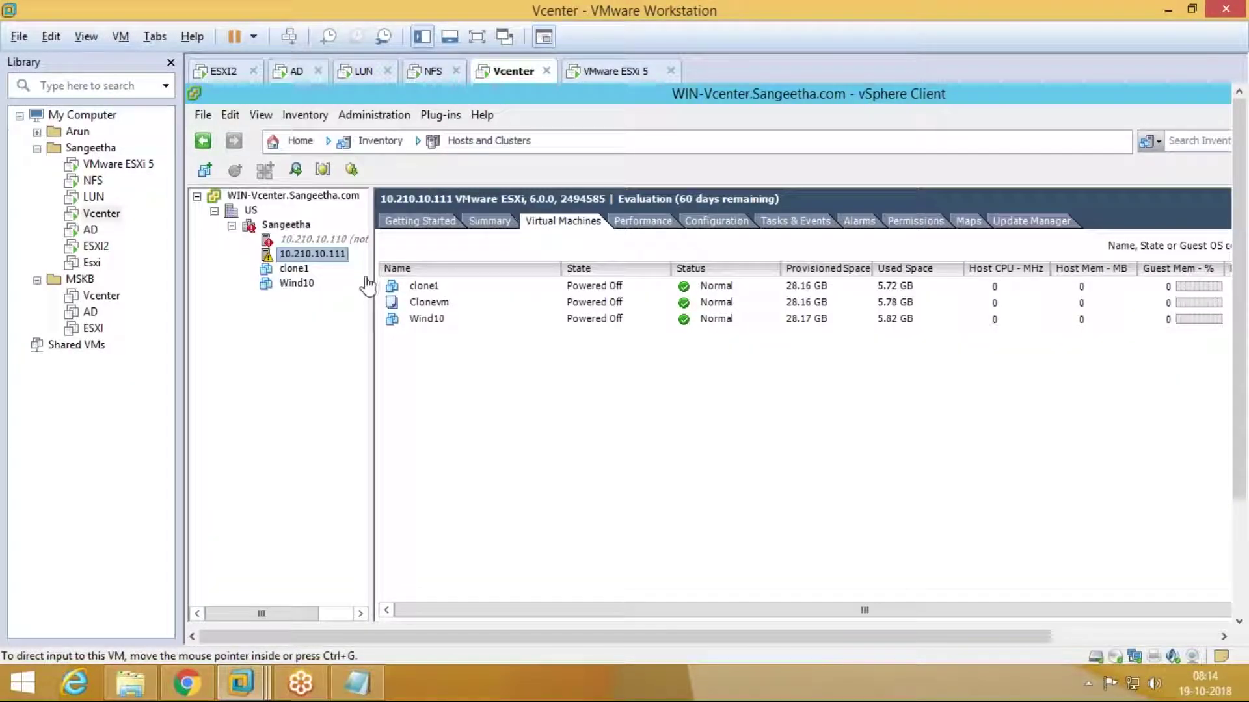
left_click(660, 76)
left_click(605, 91)
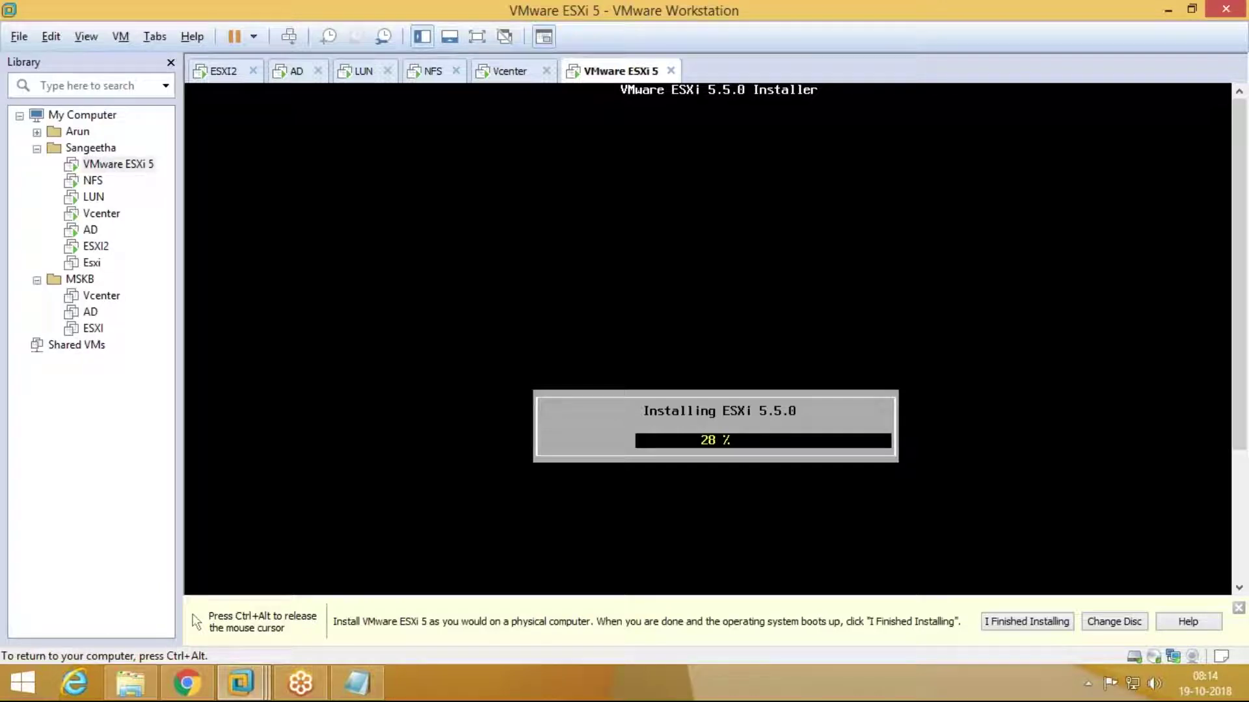
key("ctrl+alt")
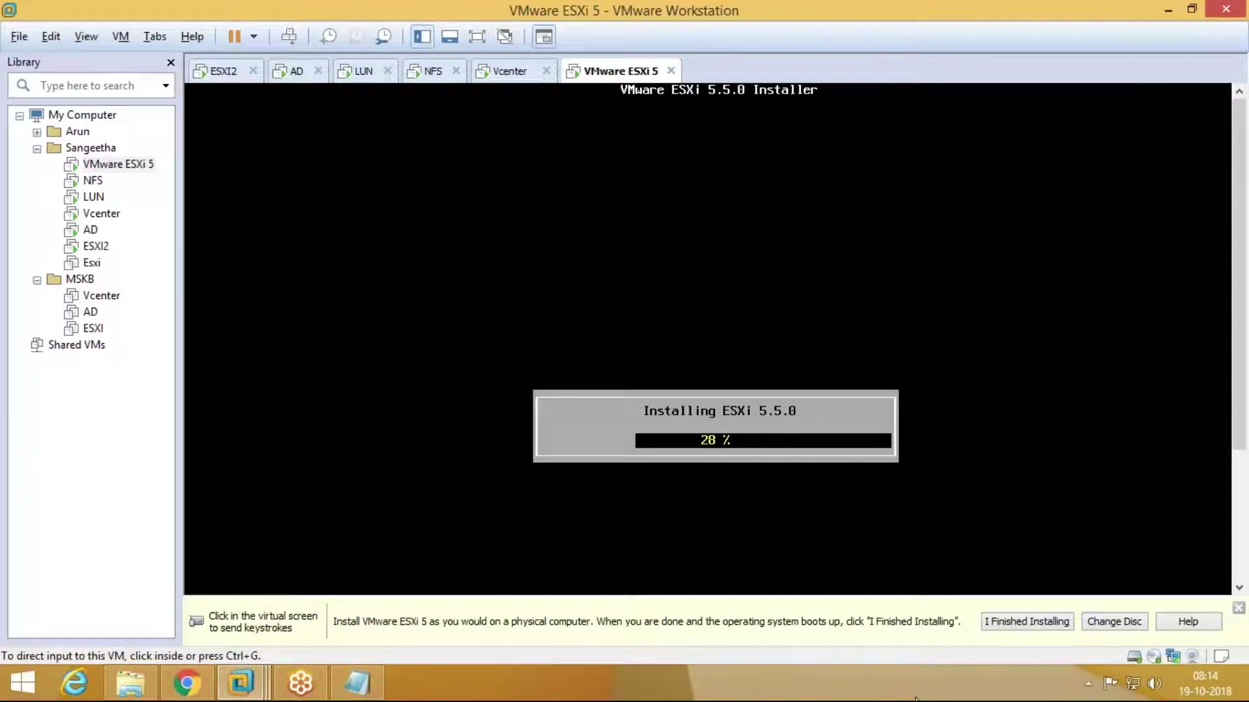
Step: Close the installation hint bar and open Task Manager from the taskbar
left_click(1238, 608)
right_click(904, 675)
left_click(956, 615)
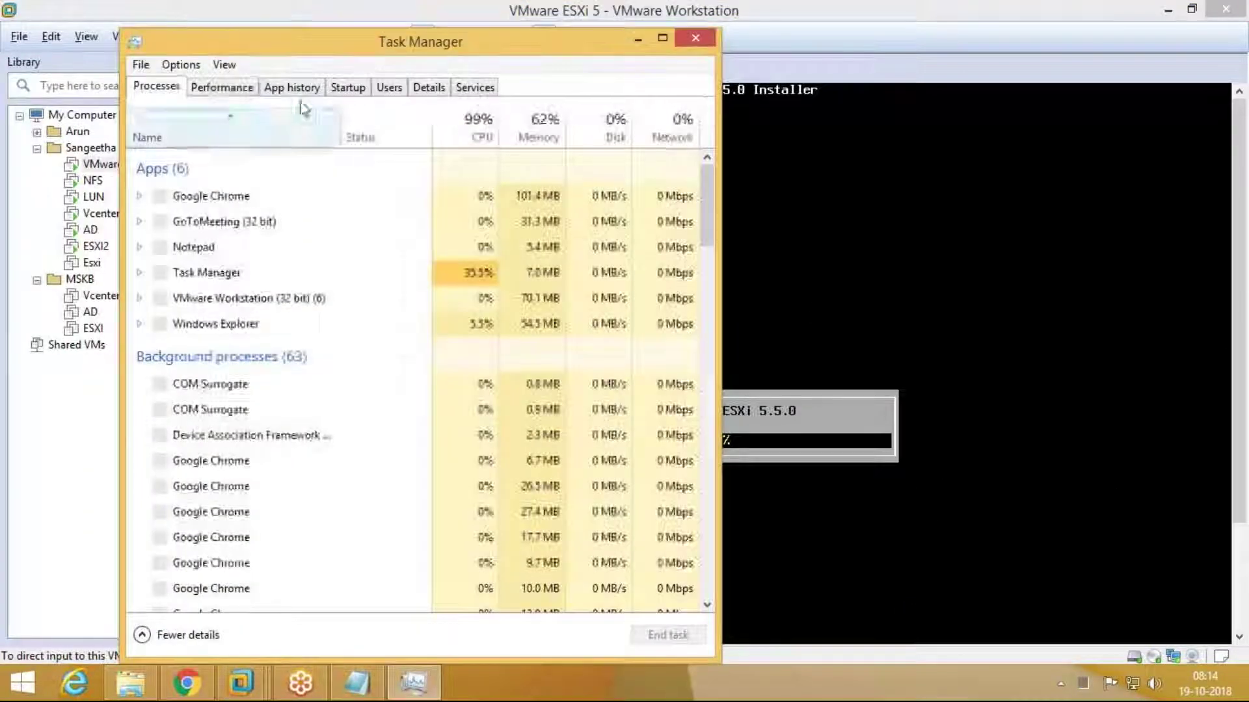
Step: View the CPU performance graphs, then close Task Manager
left_click(242, 87)
right_click(304, 49)
left_click(358, 156)
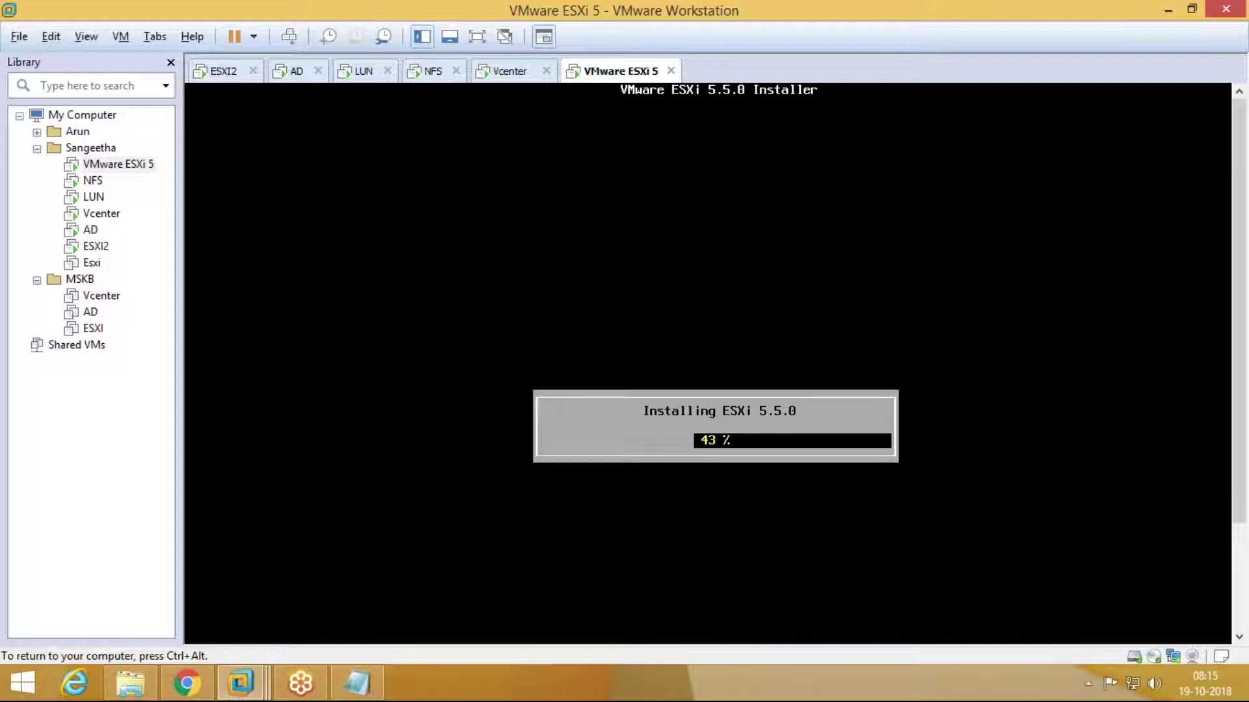
Step: Check the vSphere Client on Vcenter, then watch ESXi 5 install to 100%
key("ctrl+alt")
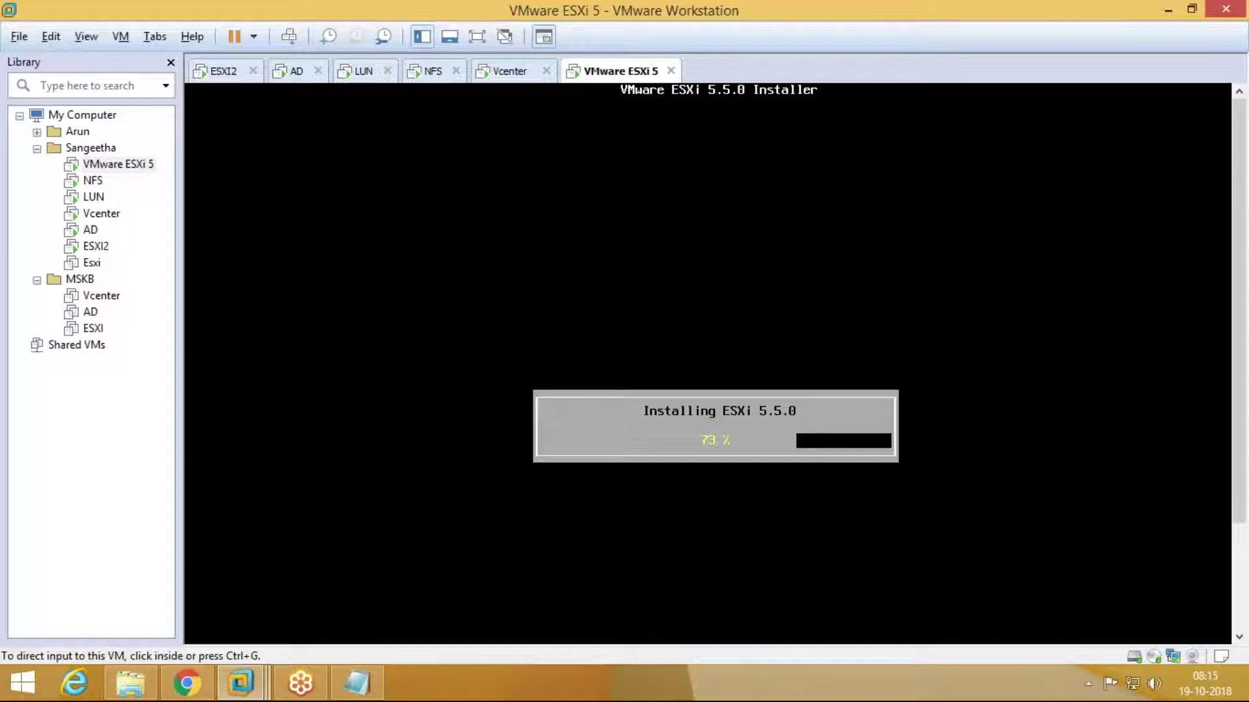
left_click(518, 72)
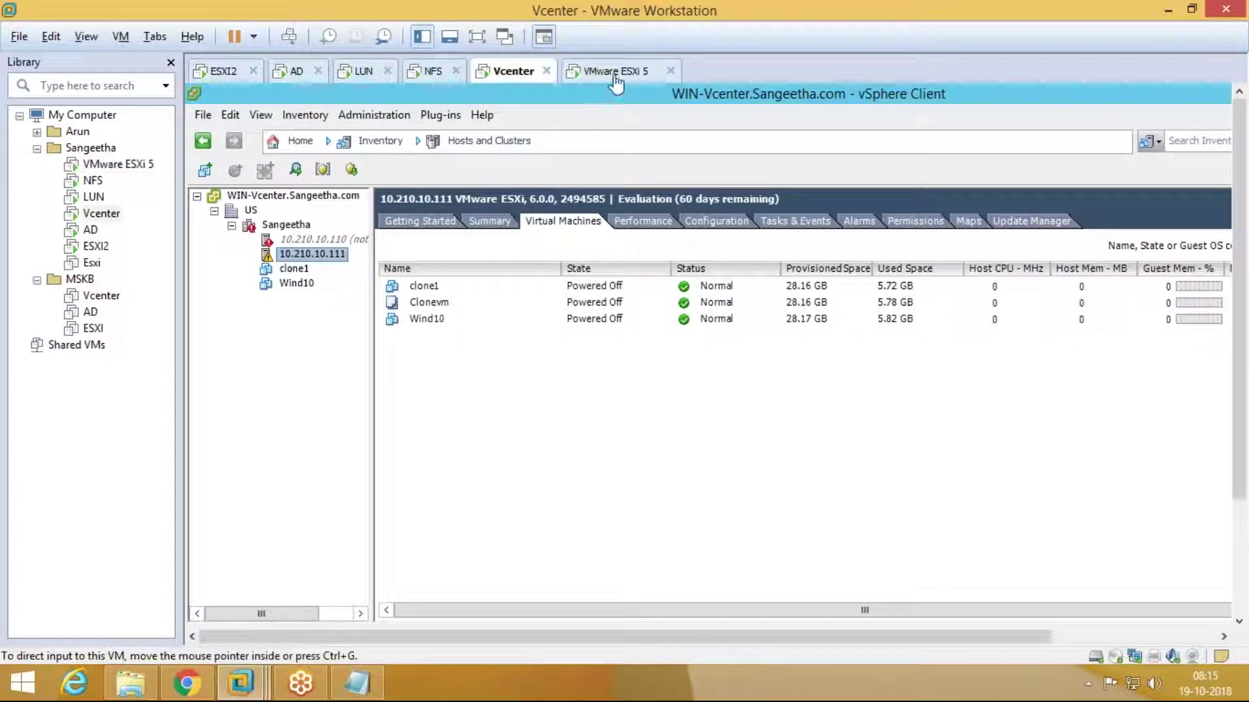
left_click(612, 71)
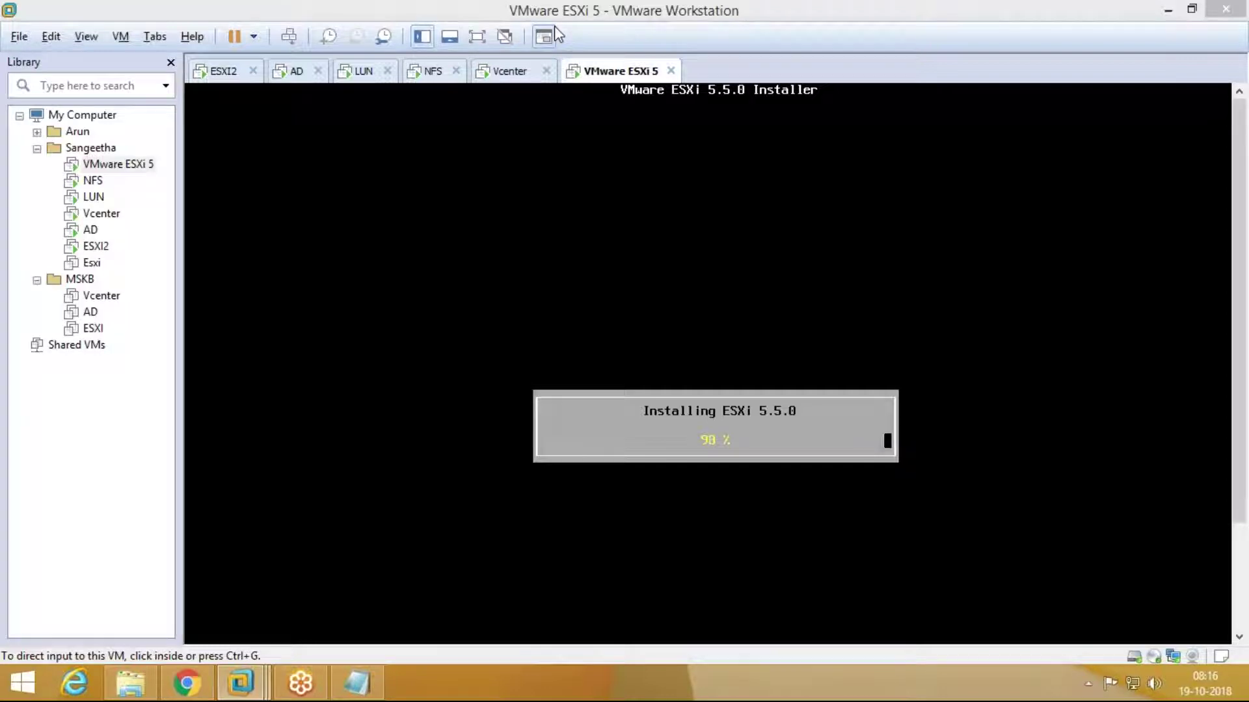
left_click(635, 199)
key("ctrl+alt")
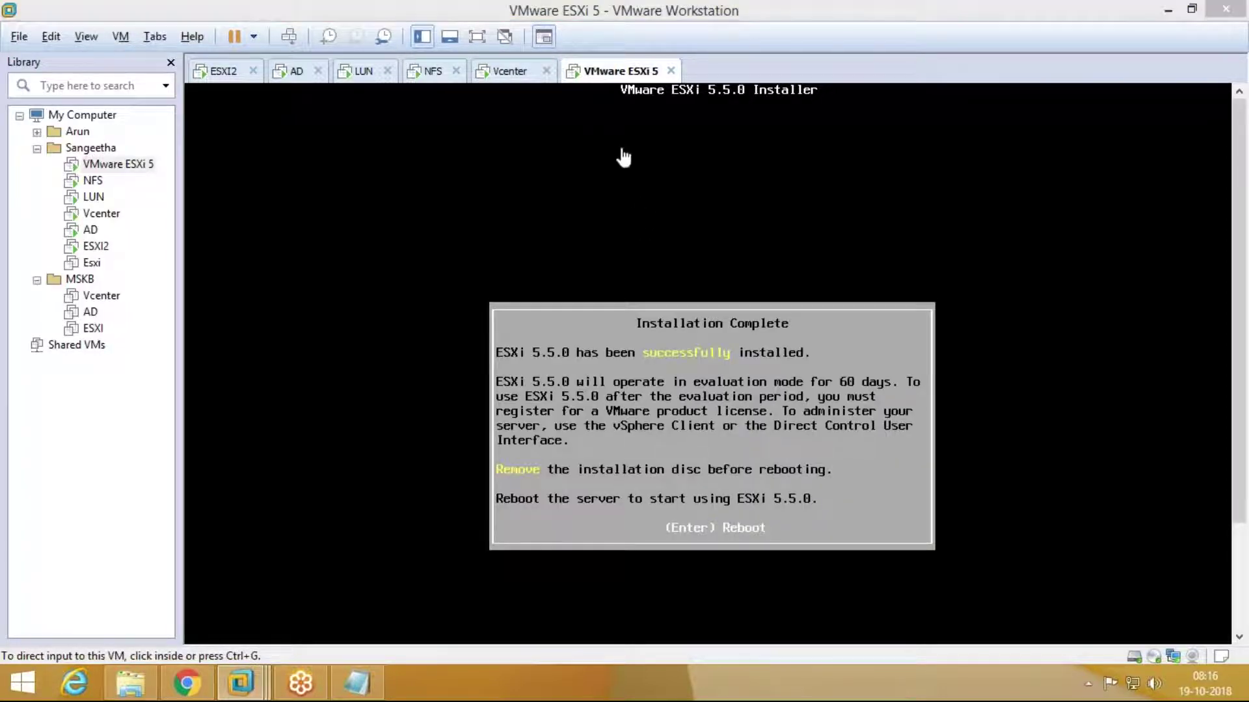
Step: Reboot the new ESXi host and wait until it shows 192.168.0.102 (DHCP)
left_click(669, 273)
key("Return")
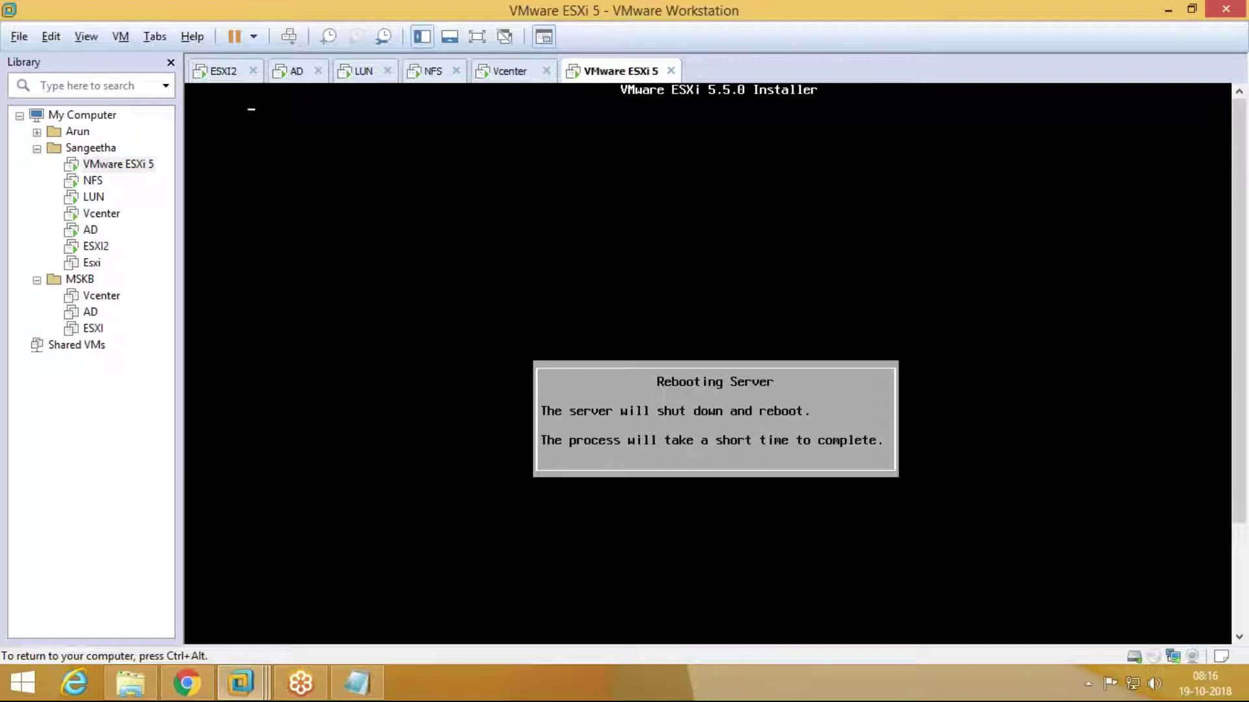
key("ctrl+alt")
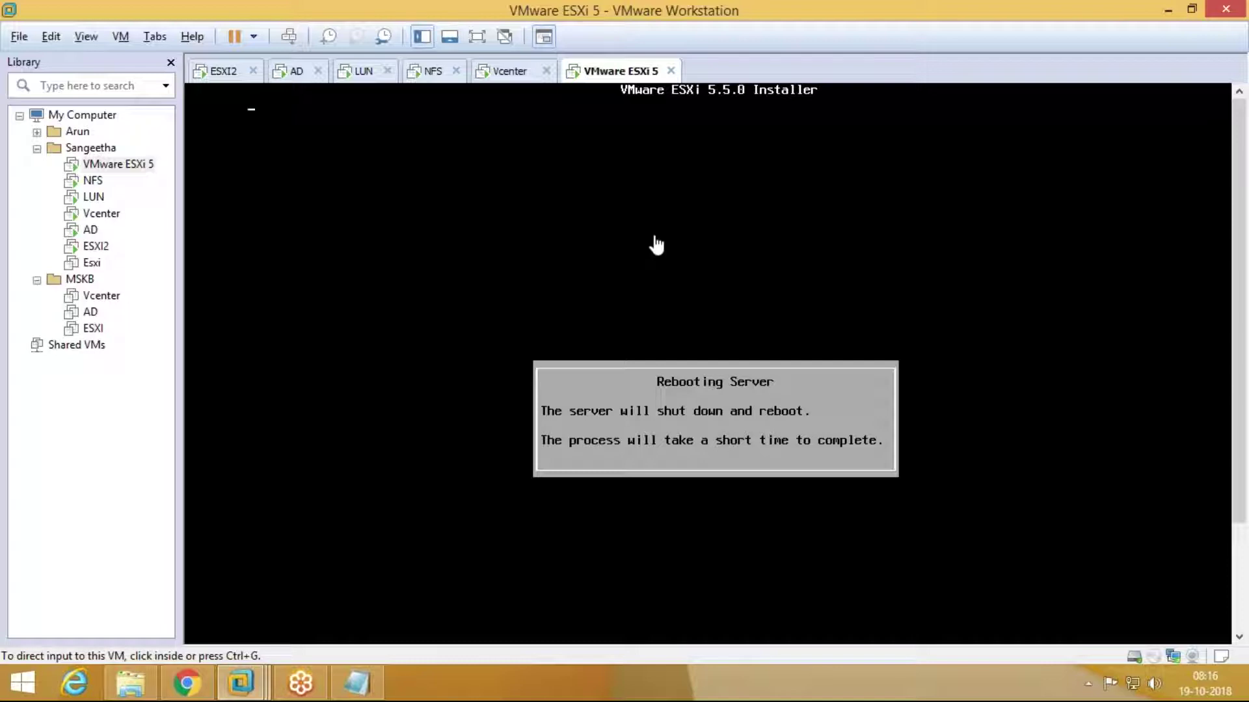
left_click(655, 240)
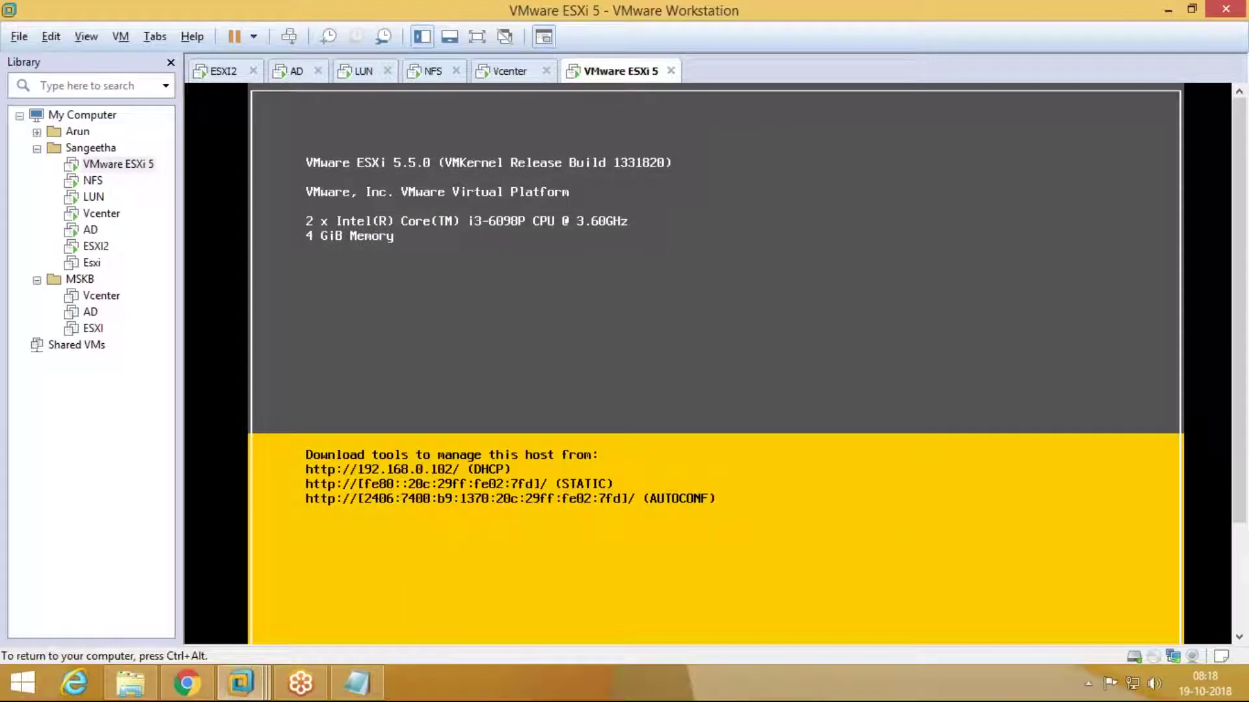
Step: Log in to the ESXi console with F2 as root using the root password
key("ctrl+alt")
left_click(443, 175)
key("F2")
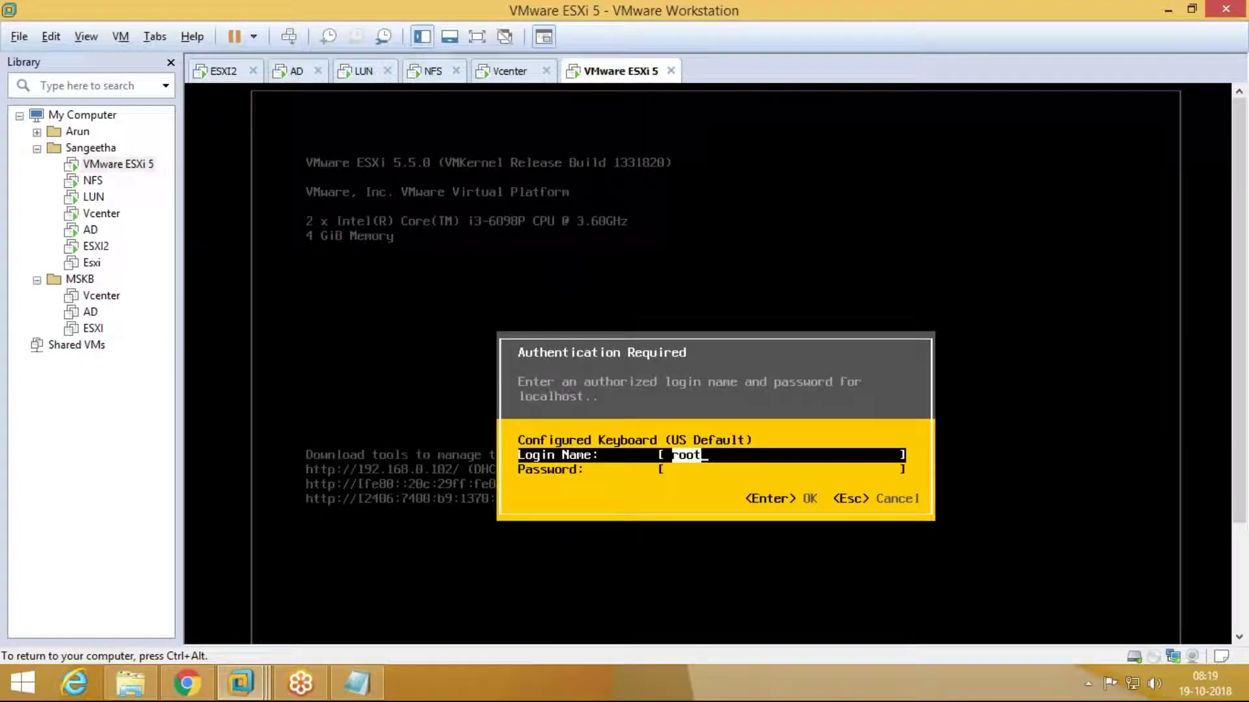
key("Tab")
type("*********")
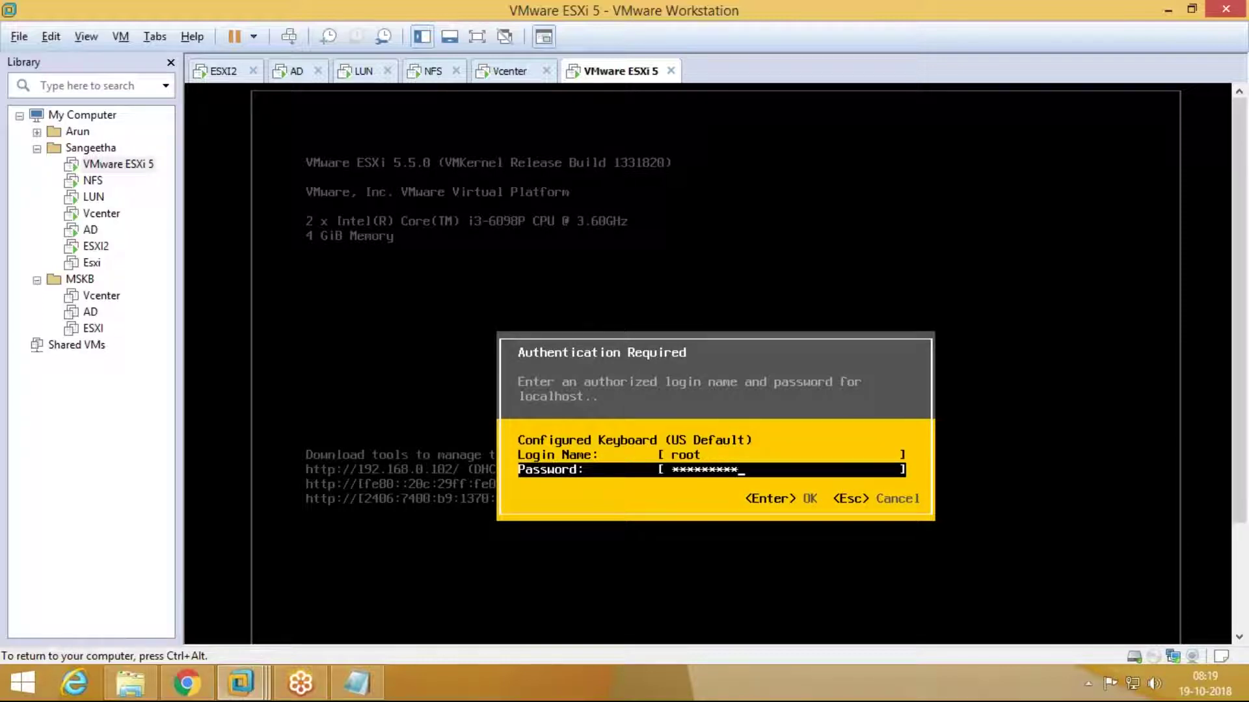
key("Return")
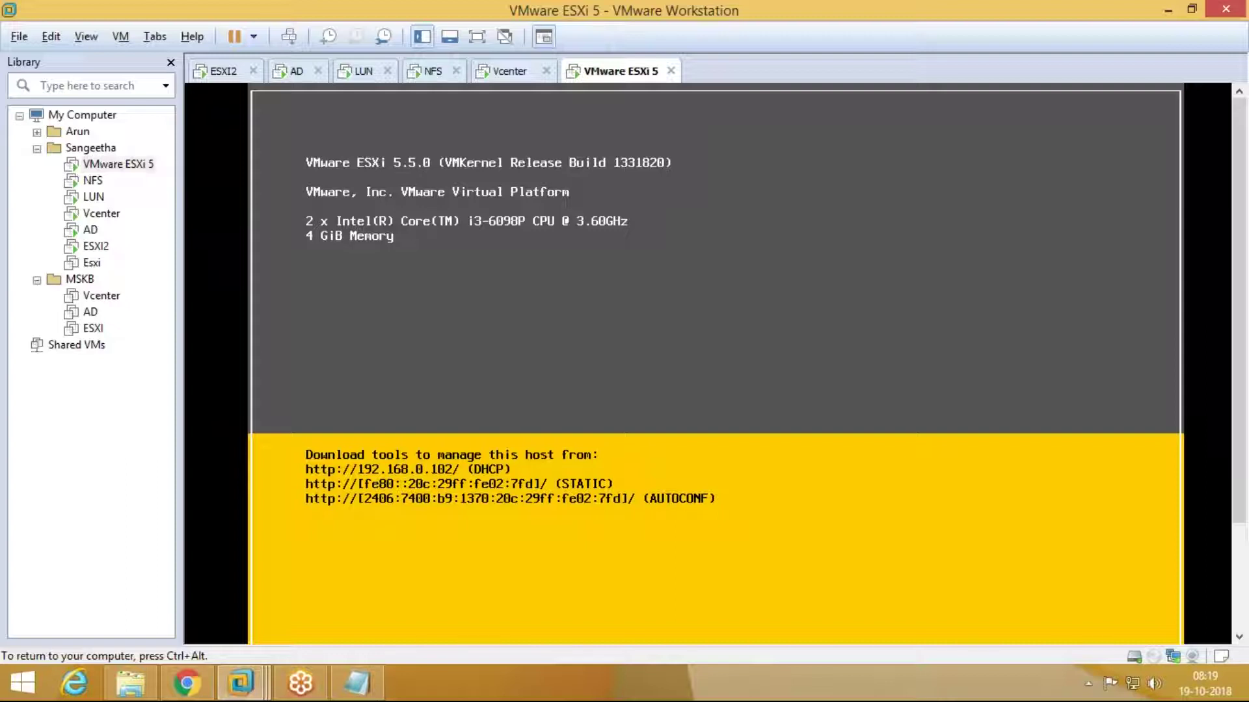
Step: Set static IP 10.210.10.120, mask 255.0.0.0, gateway 10.210.10.1 on the management network
key("Down")
key("Down")
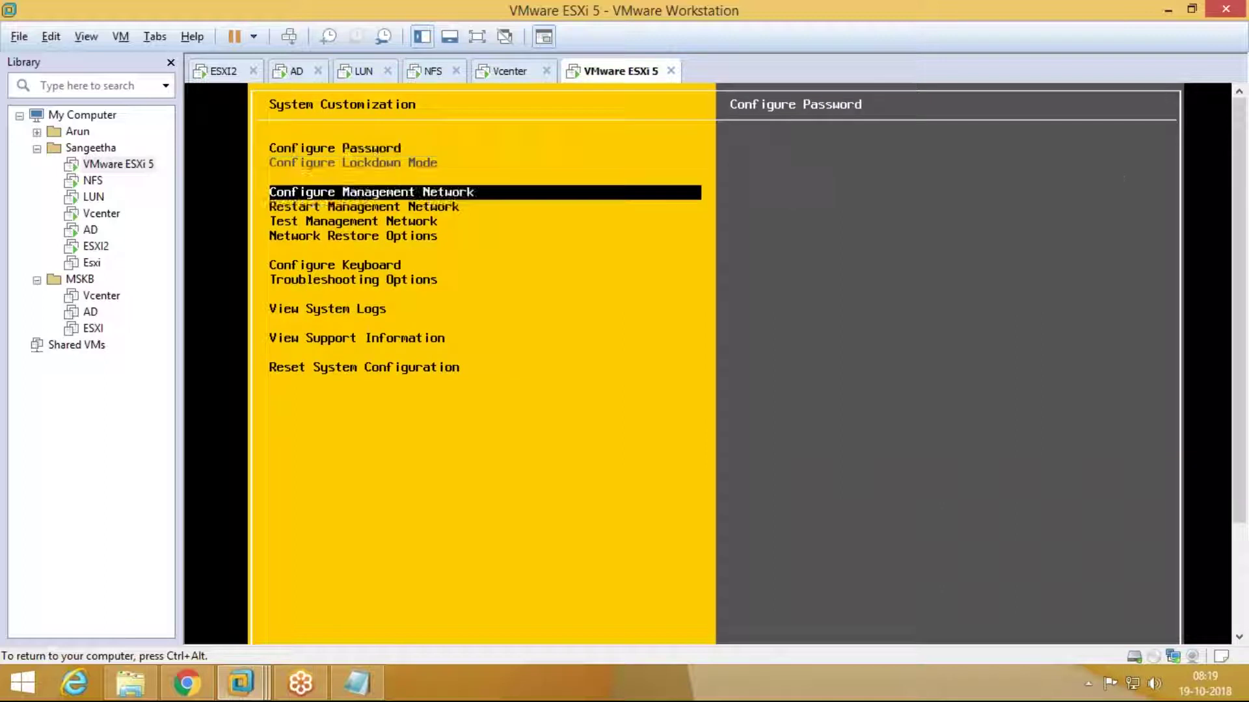
key("Up")
key("Return")
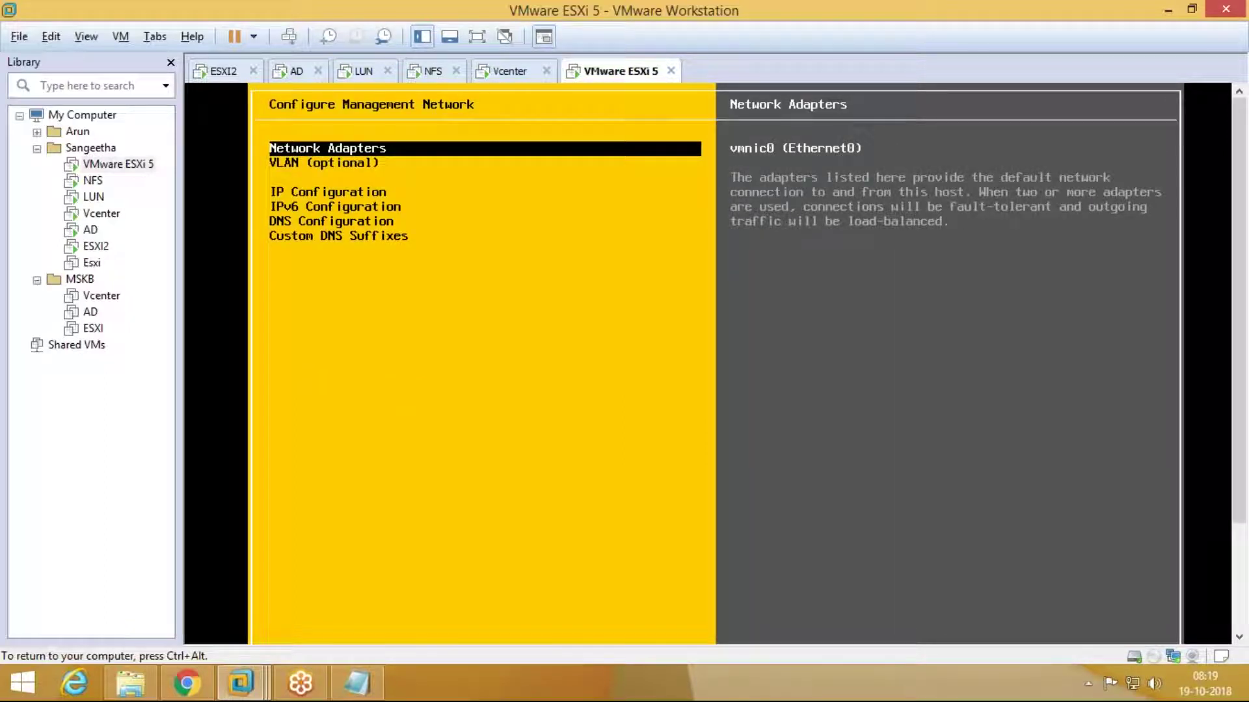
key("Escape")
key("Return")
key("Down")
key("Down")
key("Down")
key("Down")
key("Up")
key("Up")
key("Return")
key("Down")
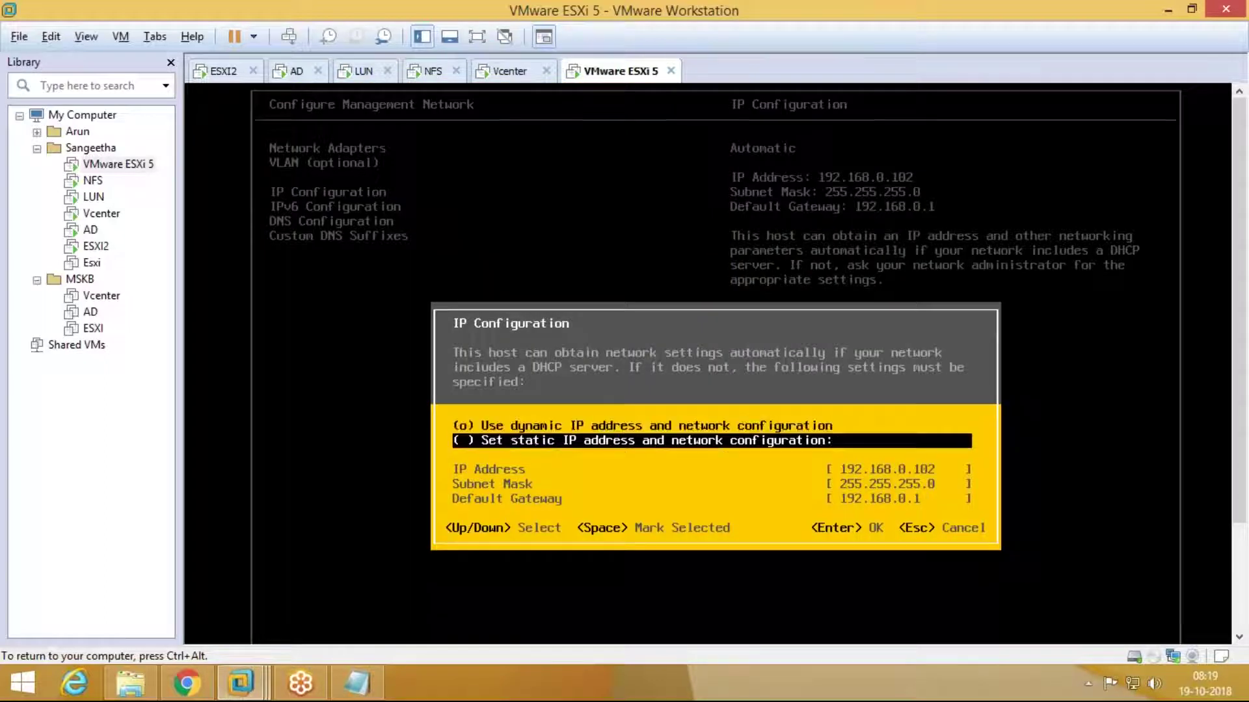
key("space")
key("Down")
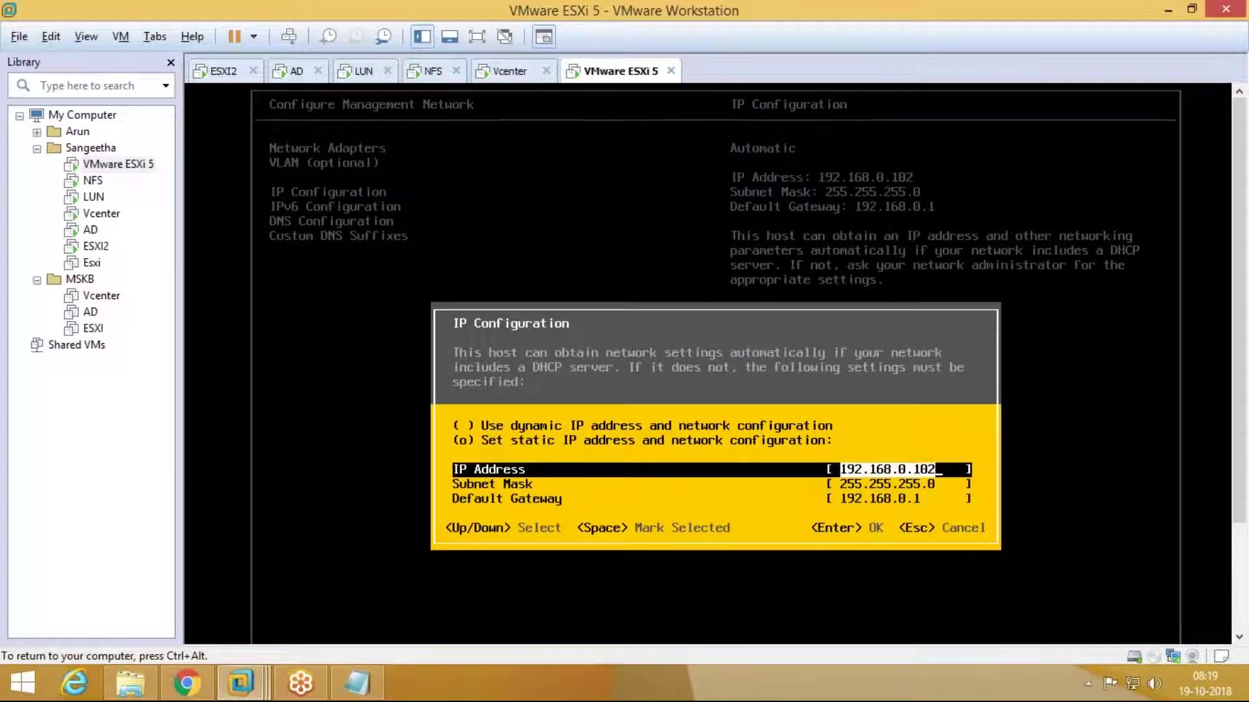
type("10.21")
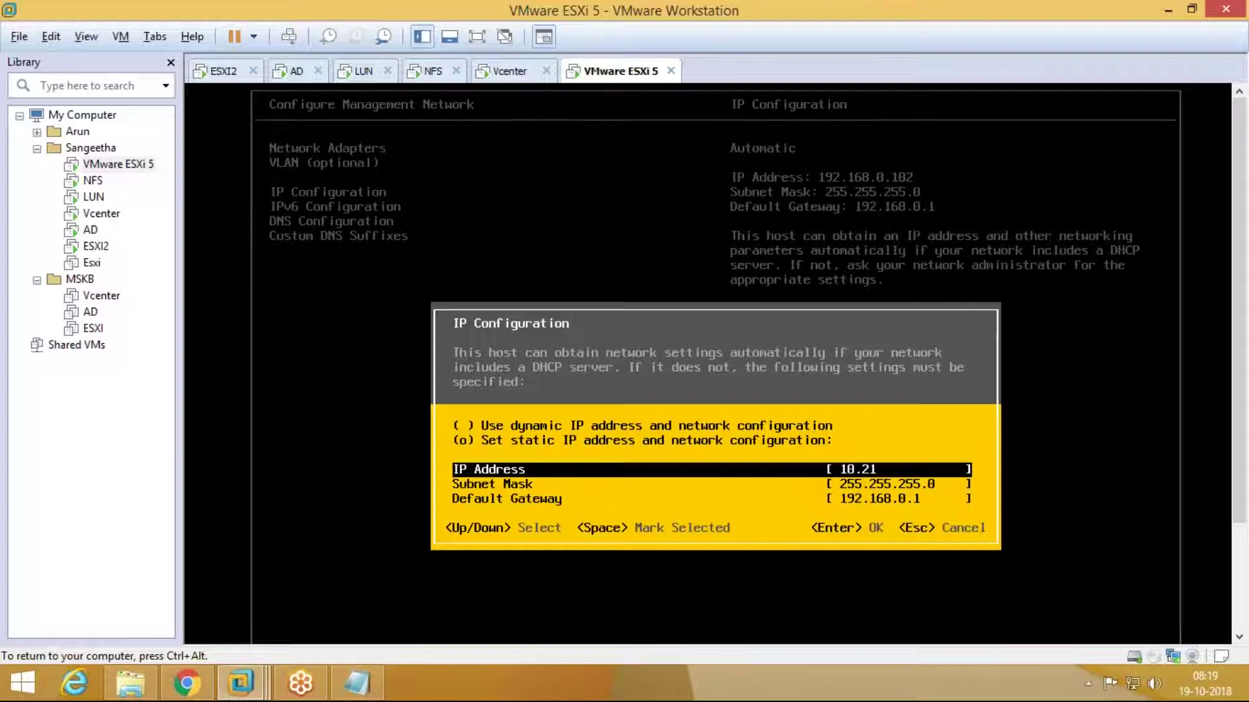
type("0.10.120")
key("Down")
type("255.0.0.0")
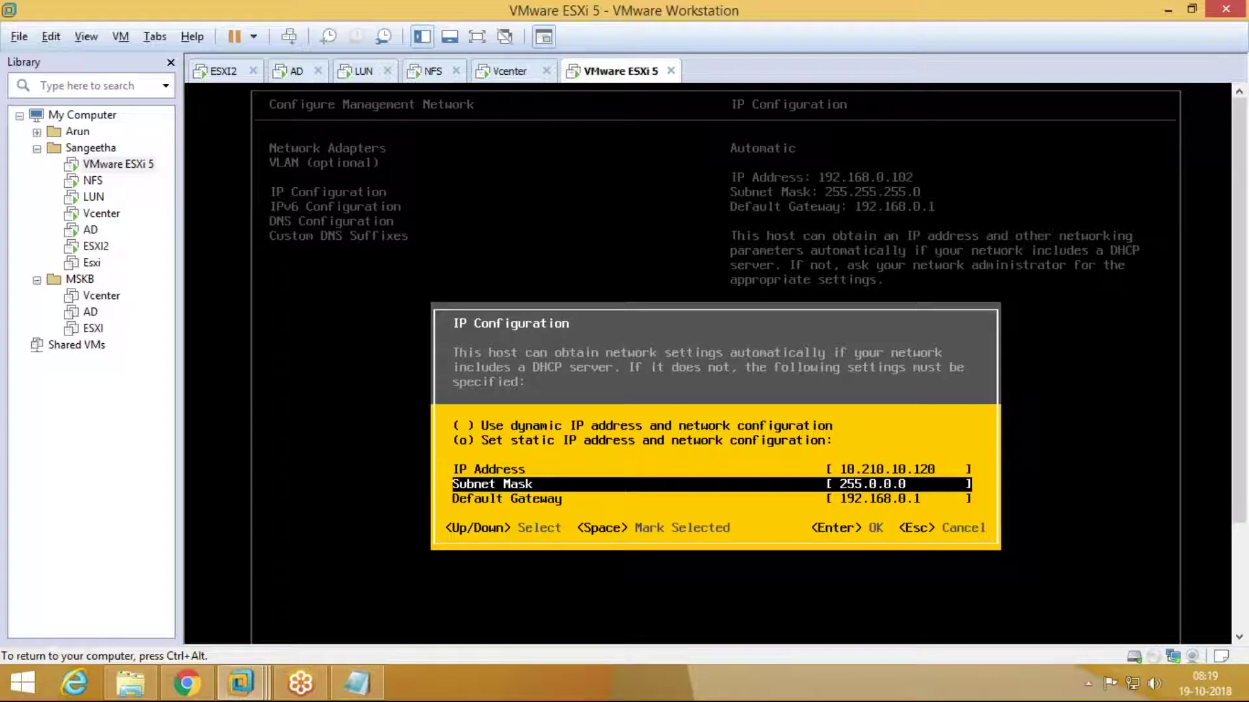
key("Down")
type("10.210.")
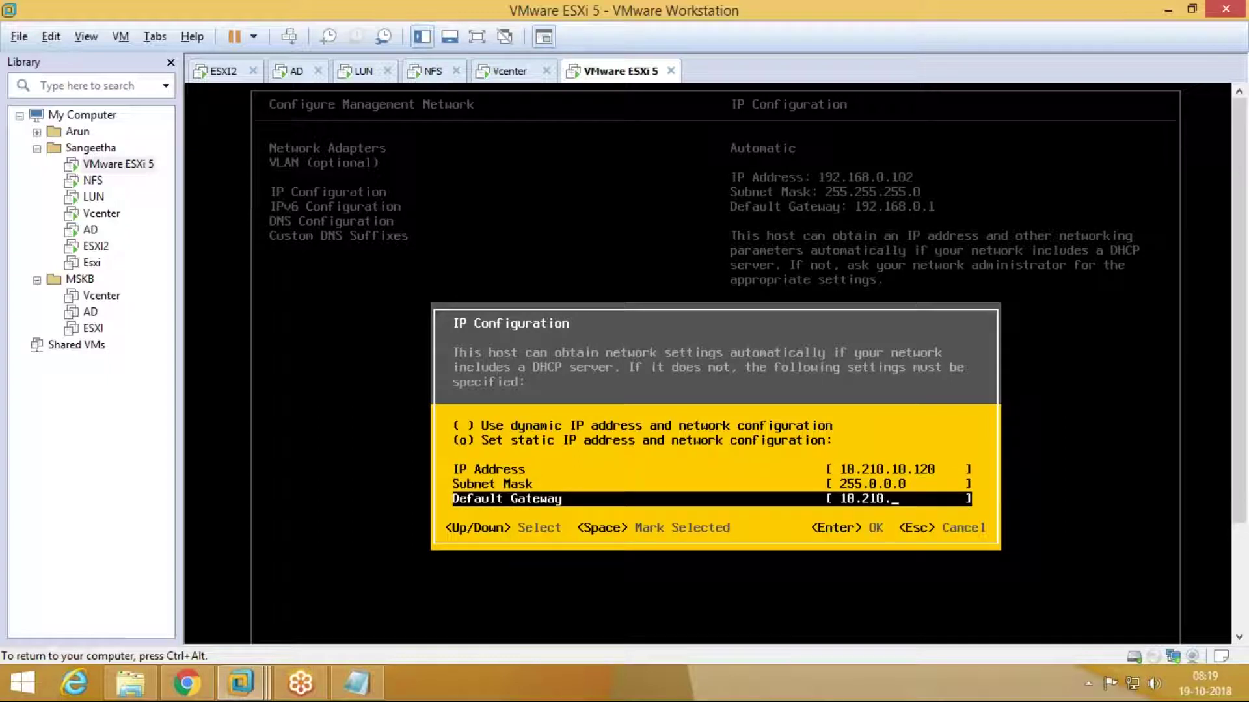
type("10.1")
key("Return")
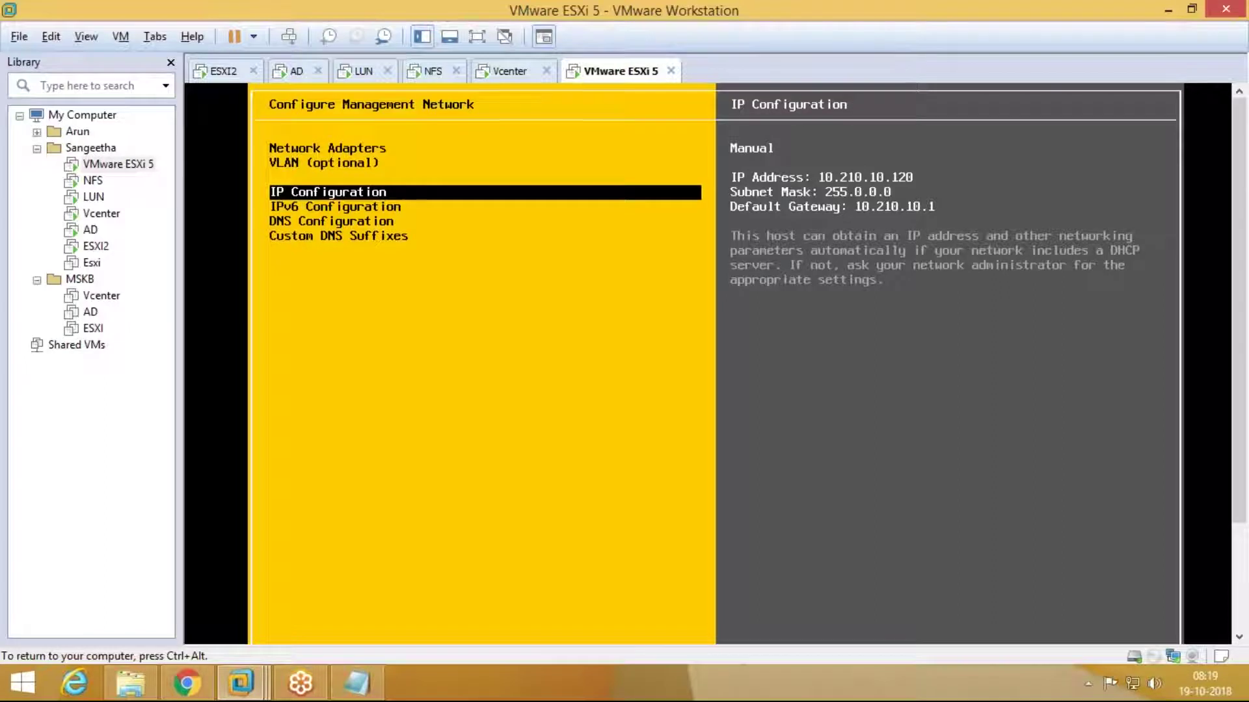
Step: Disable IPv6, then apply the network changes and restart the host
key("Escape")
key("Escape")
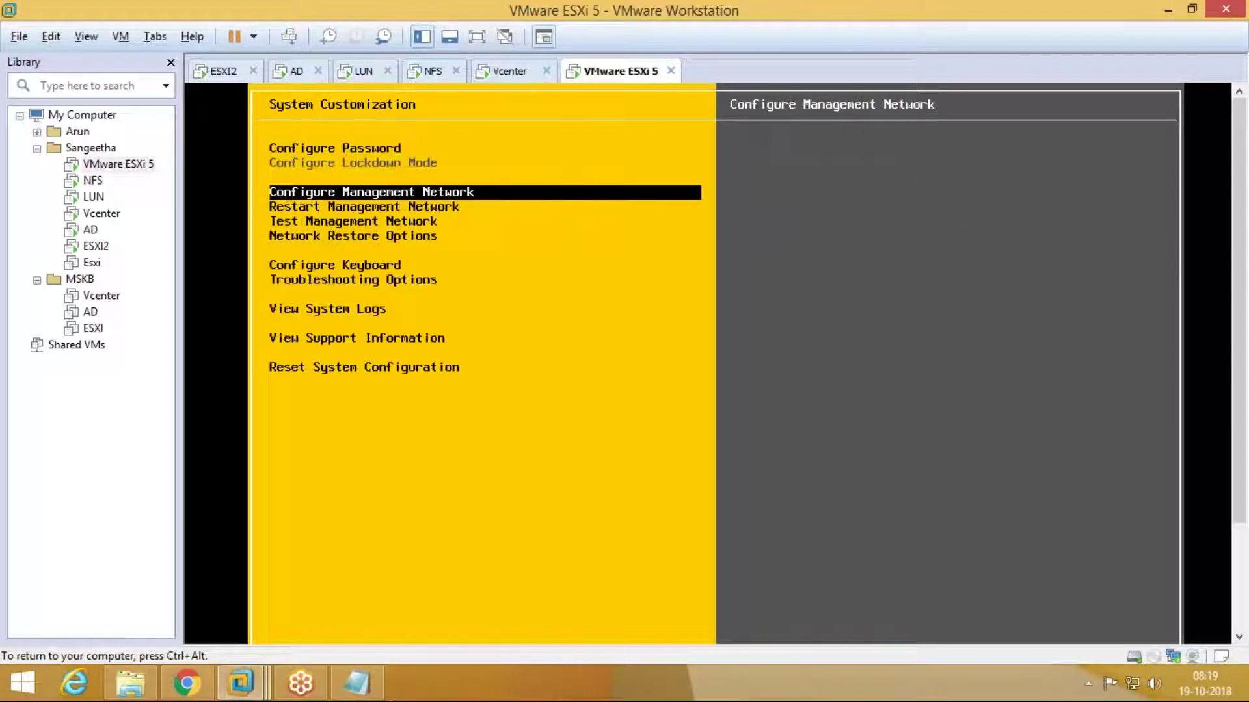
key("Return")
key("Down")
key("Down")
key("Down")
key("Return")
key("space")
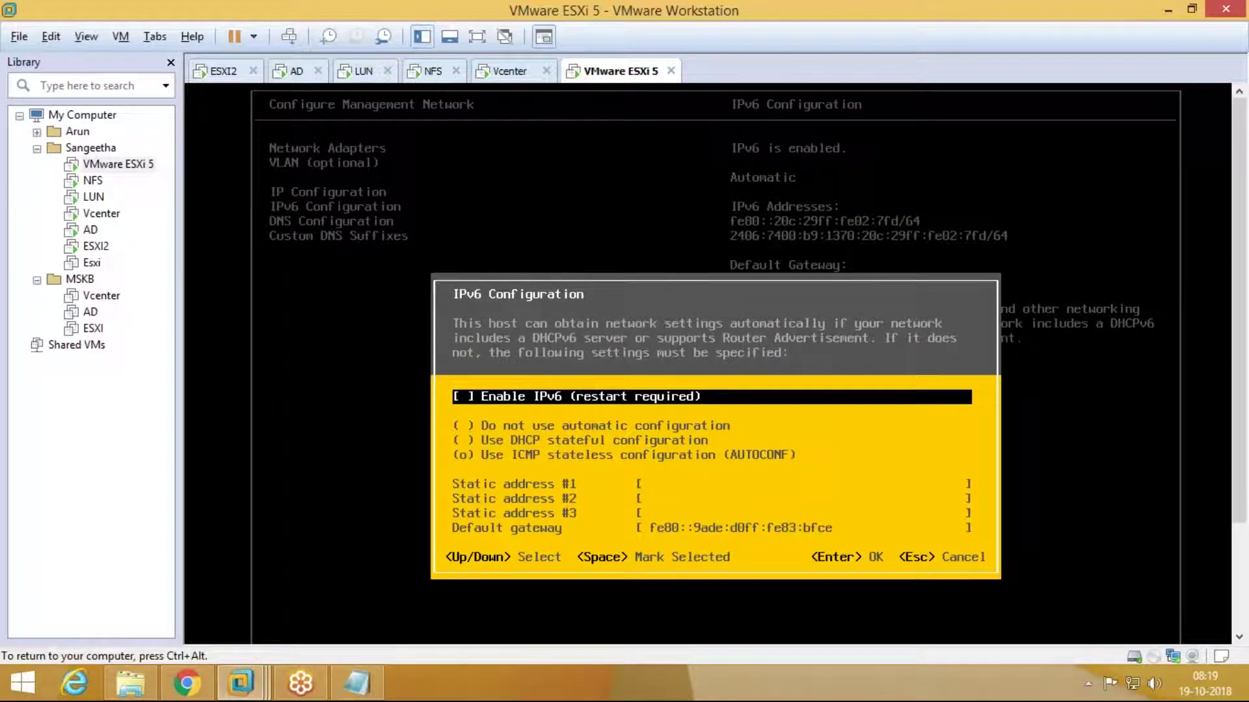
key("Return")
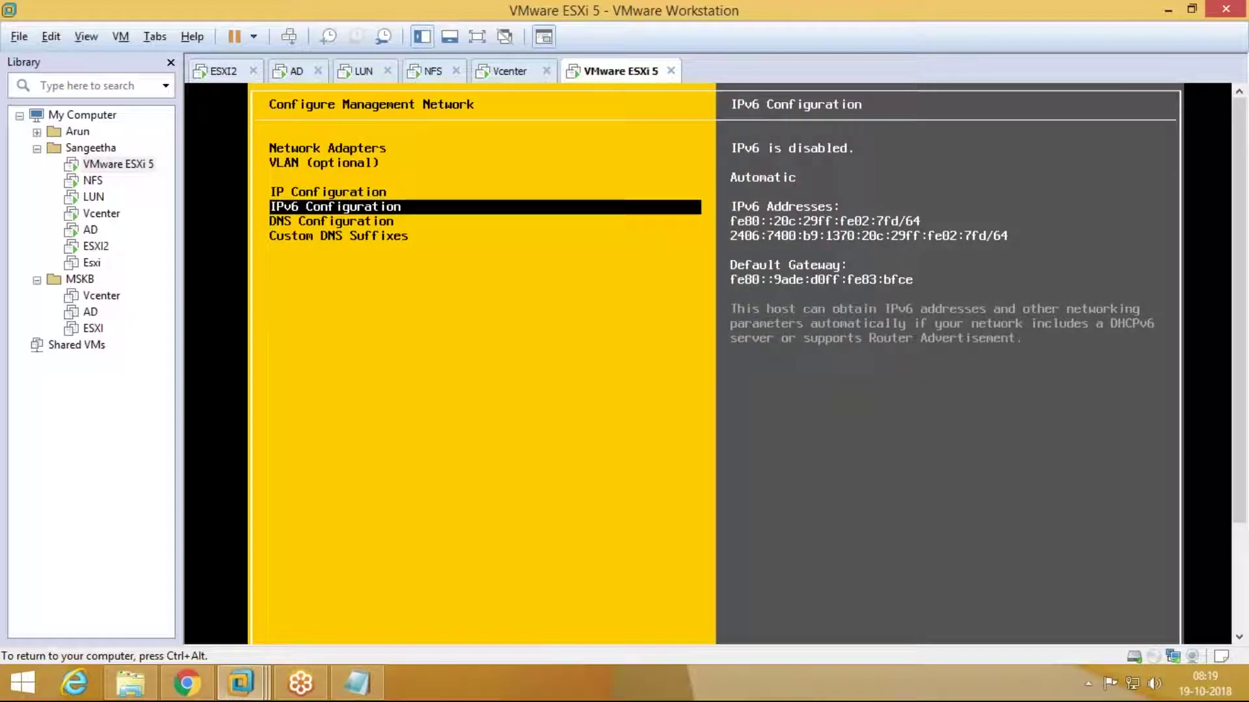
key("Escape")
key("y")
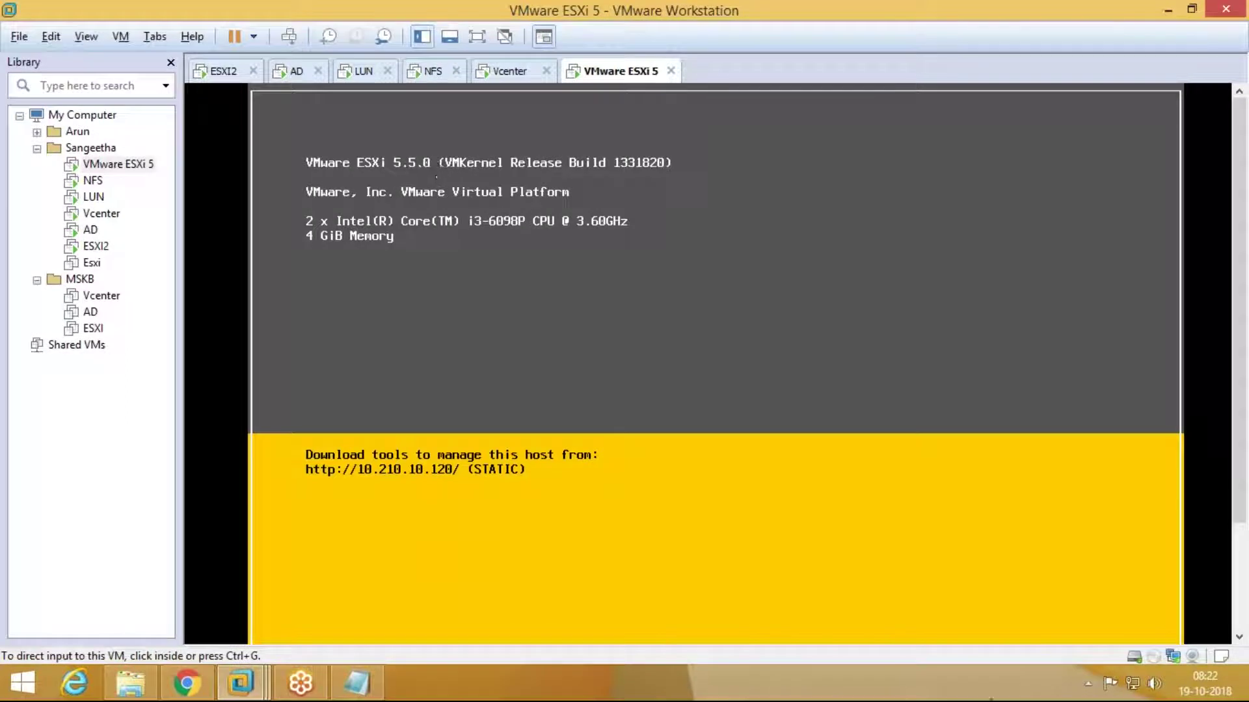
Step: Bring the vCenter virtual machine full screen and unlock it with the administrator password
left_click(532, 76)
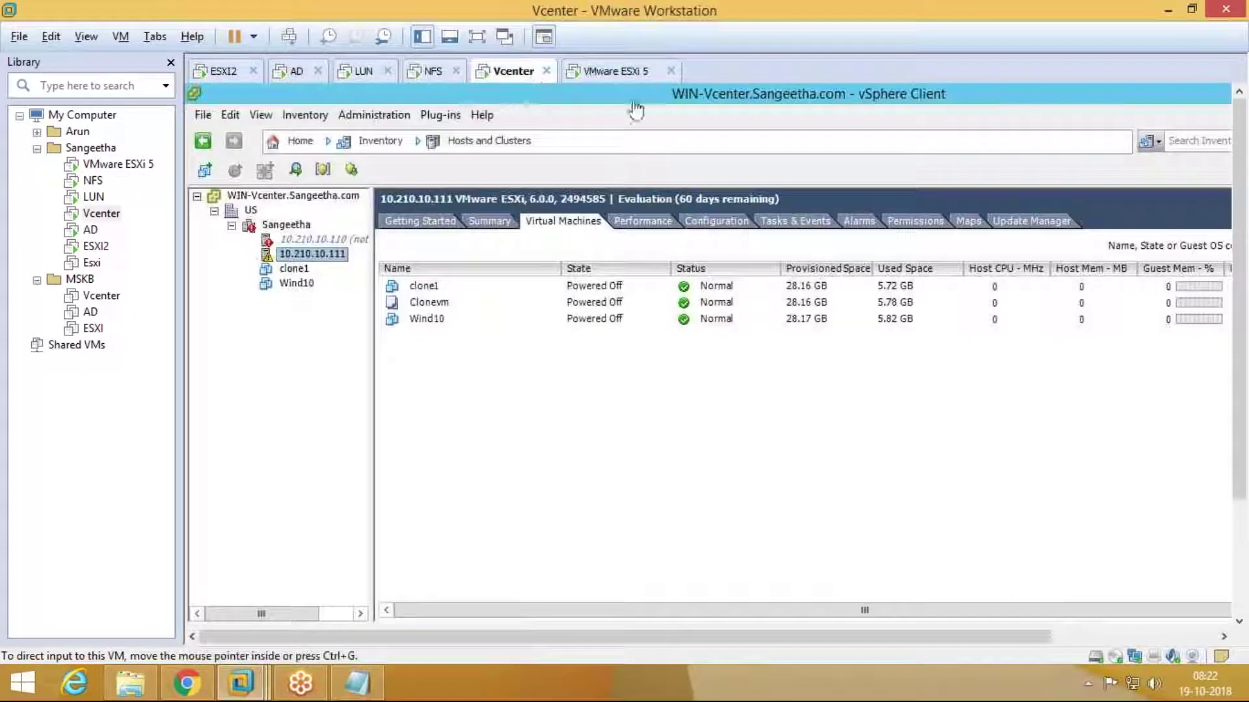
left_click(476, 36)
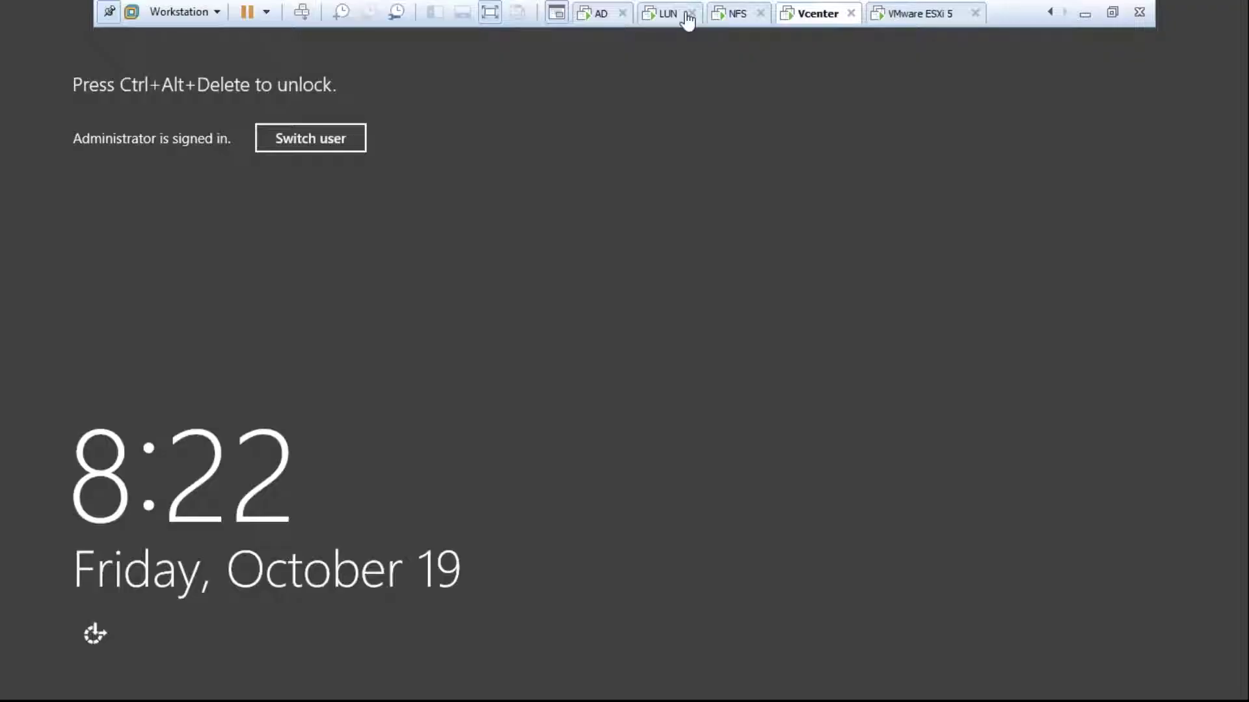
right_click(795, 13)
left_click(875, 121)
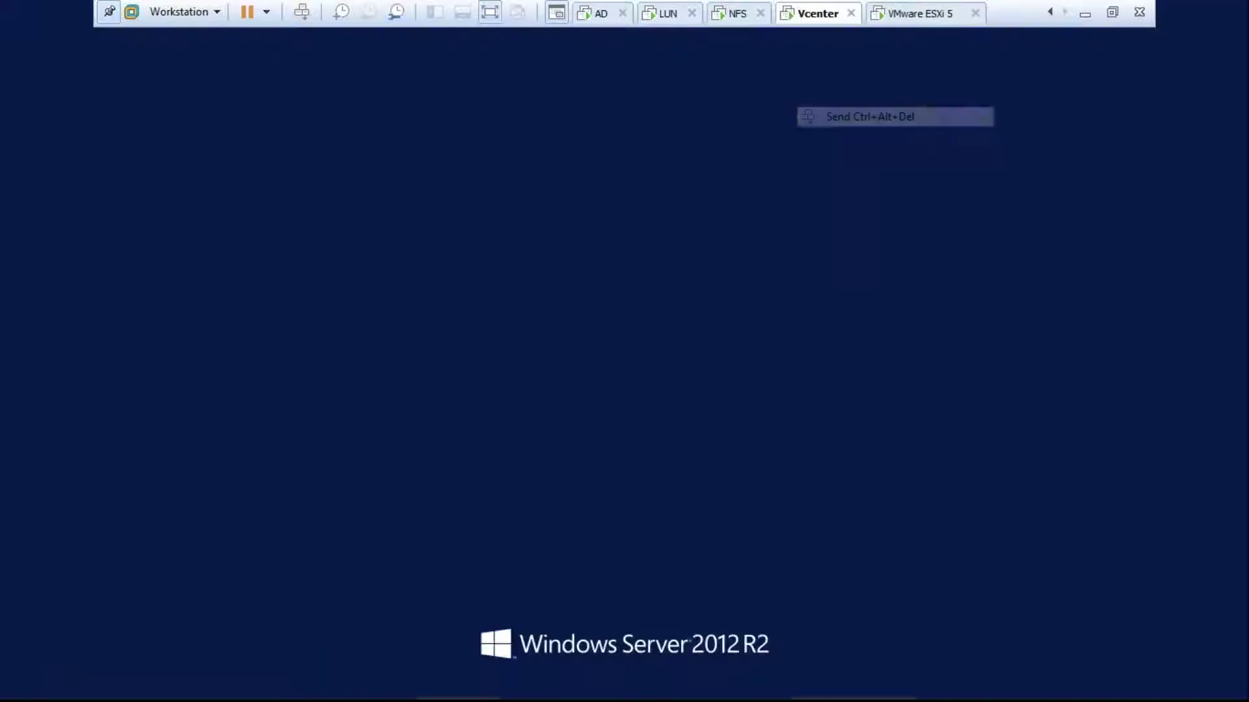
type("Password1")
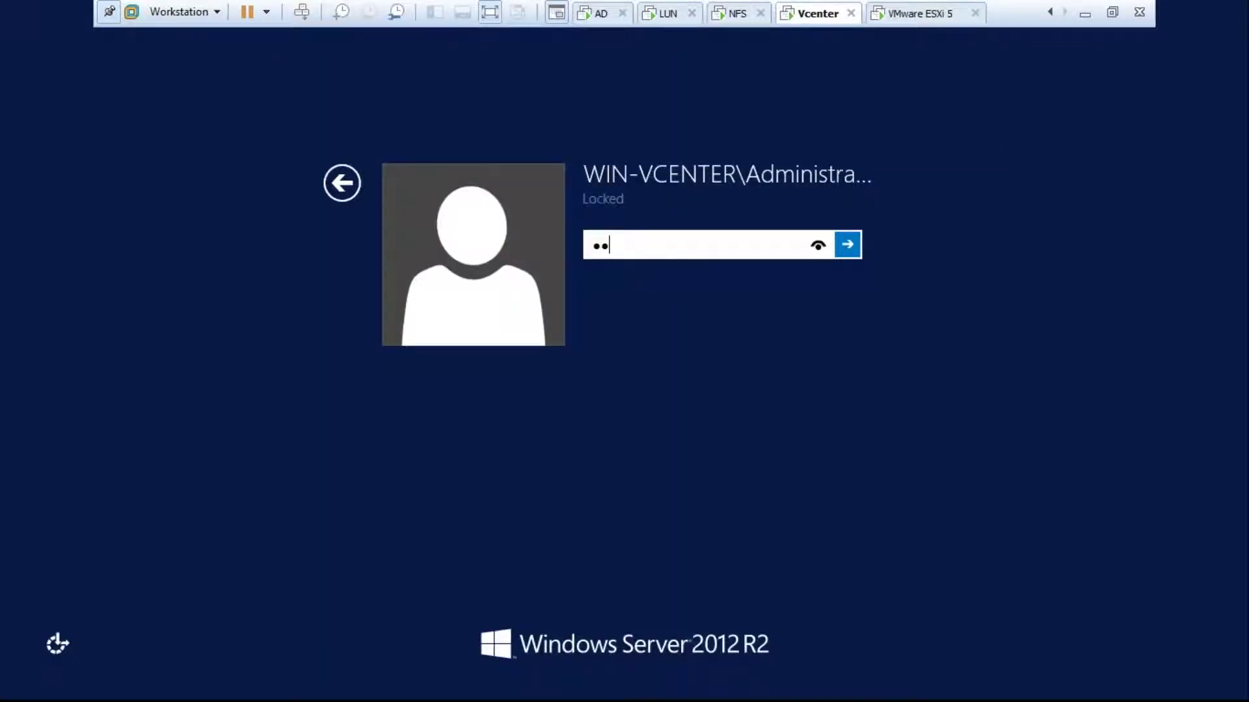
key("Return")
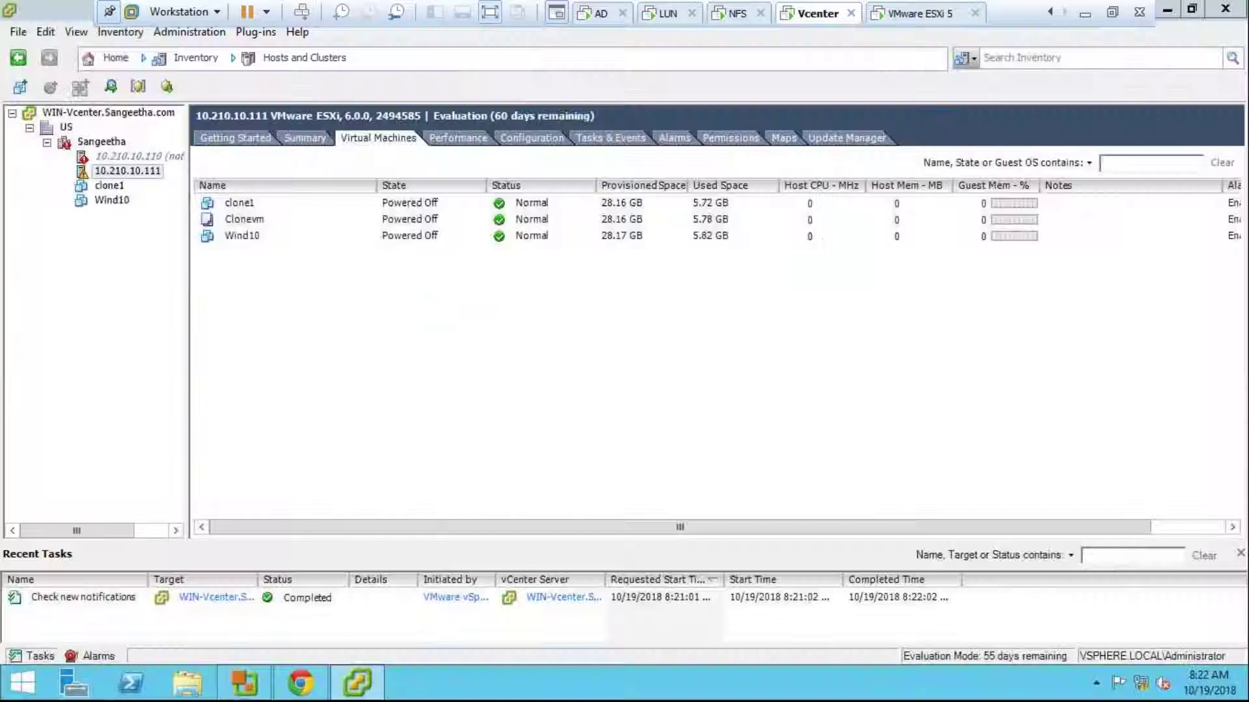
Step: Start adding host 10.210.10.120 to the Sangeetha cluster with the root credentials
right_click(124, 144)
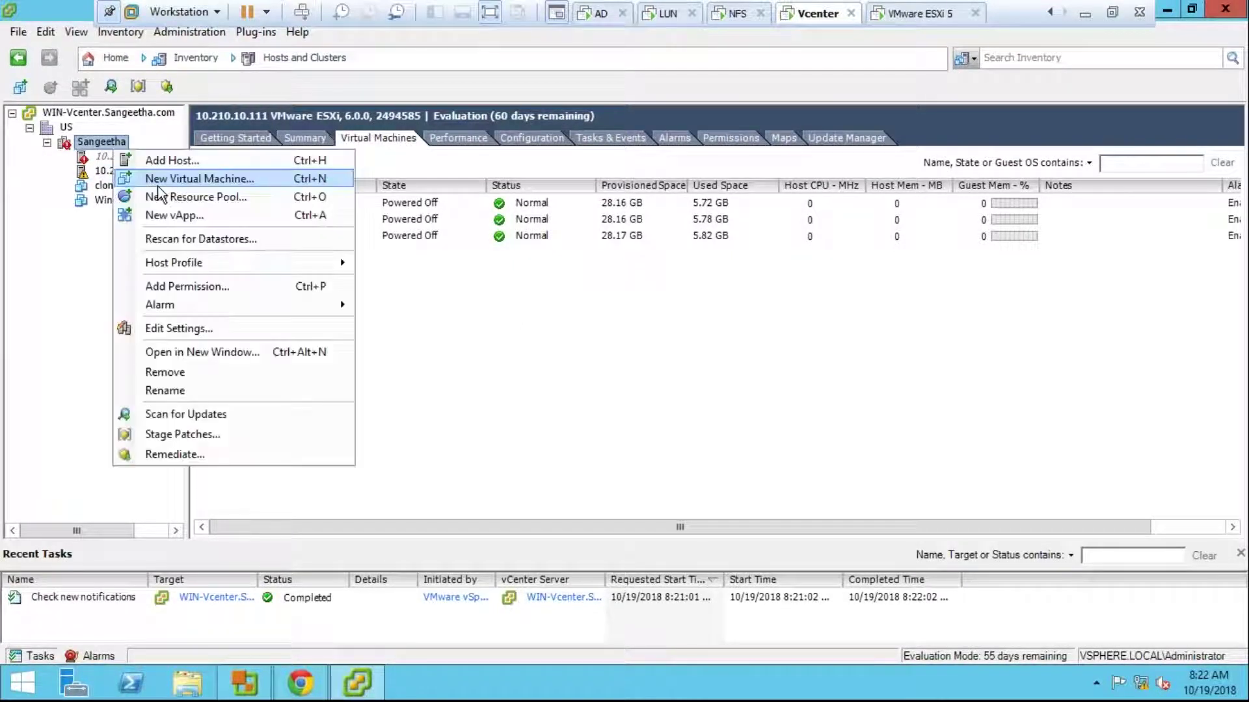
key("Escape")
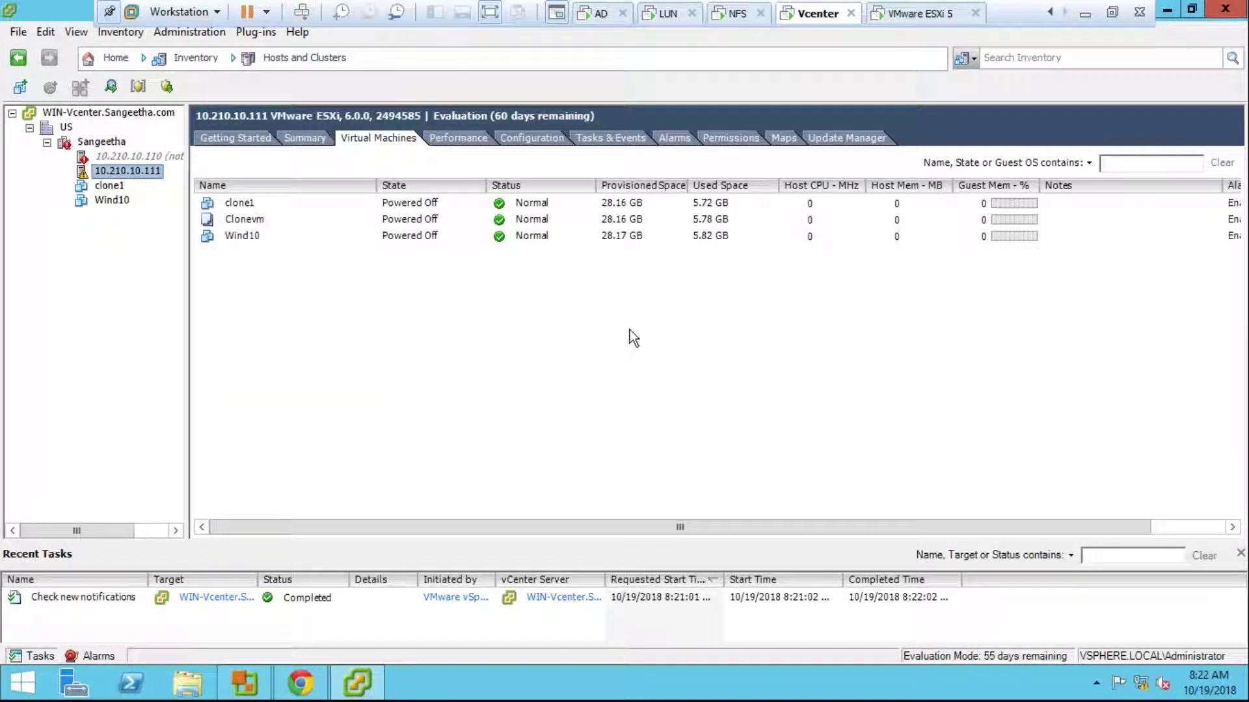
type("10.210.10.113")
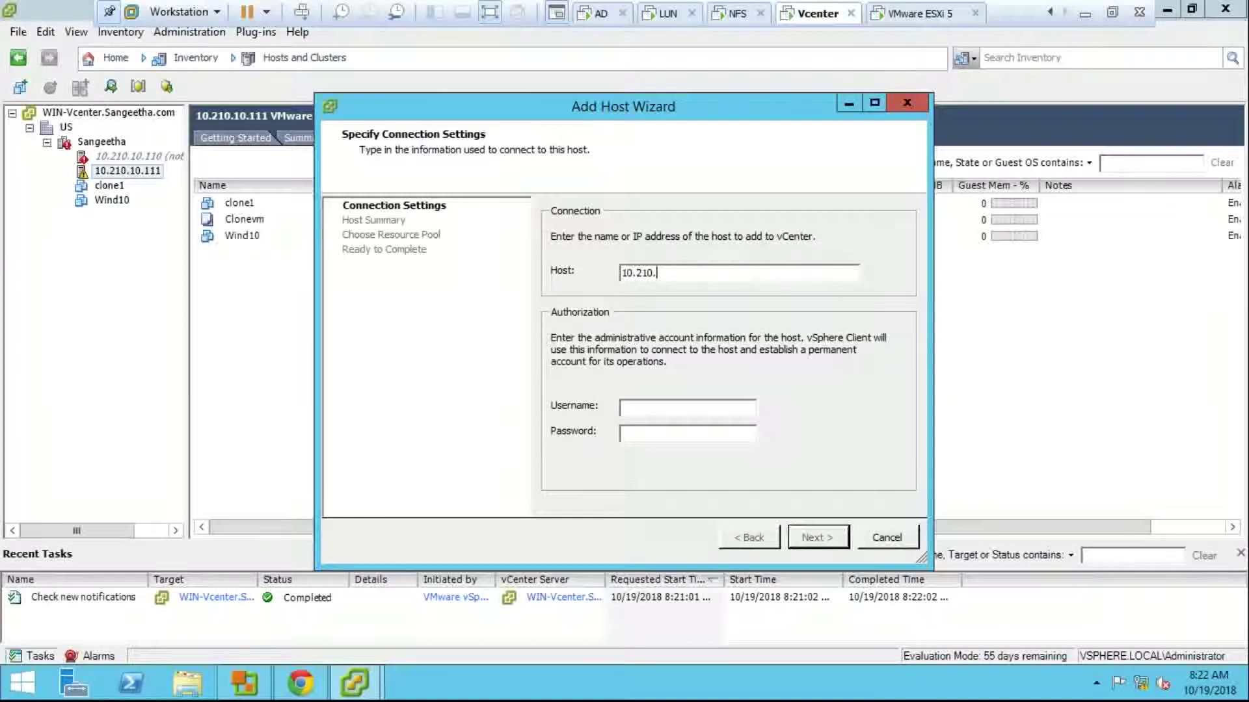
key("BackSpace")
key("BackSpace")
type("20")
key("Tab")
type("root")
key("Tab")
type("*********")
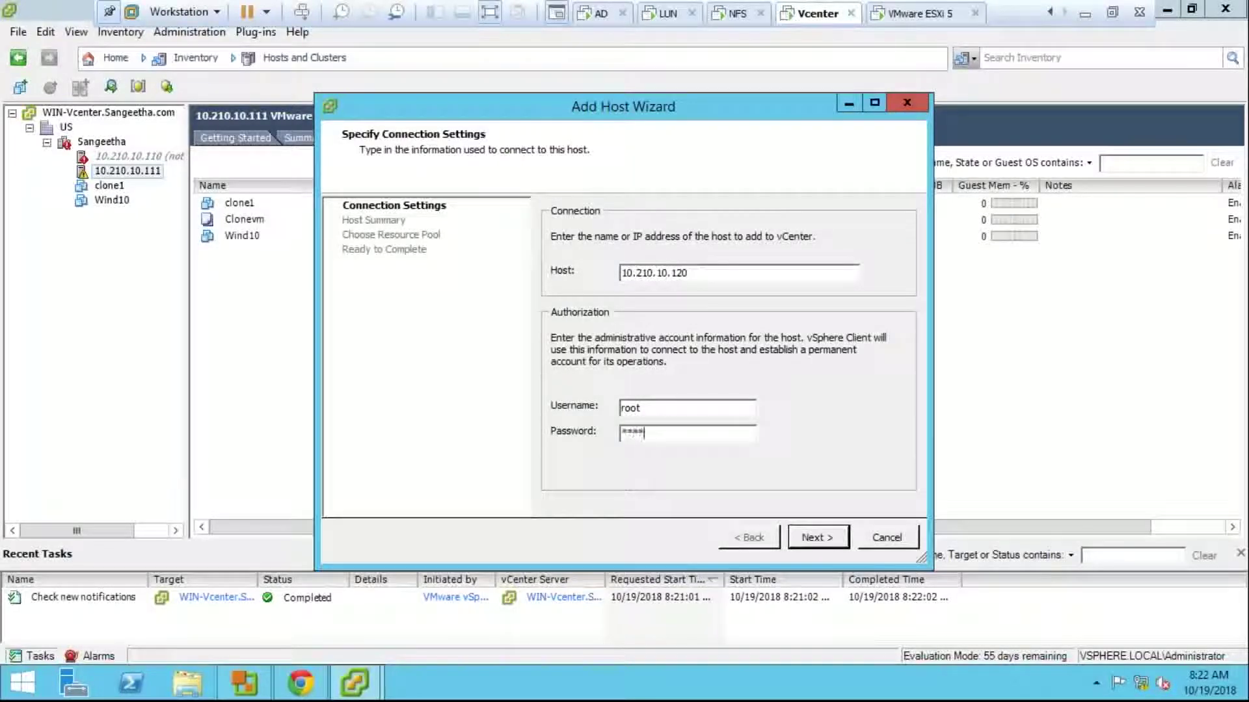
key("Return")
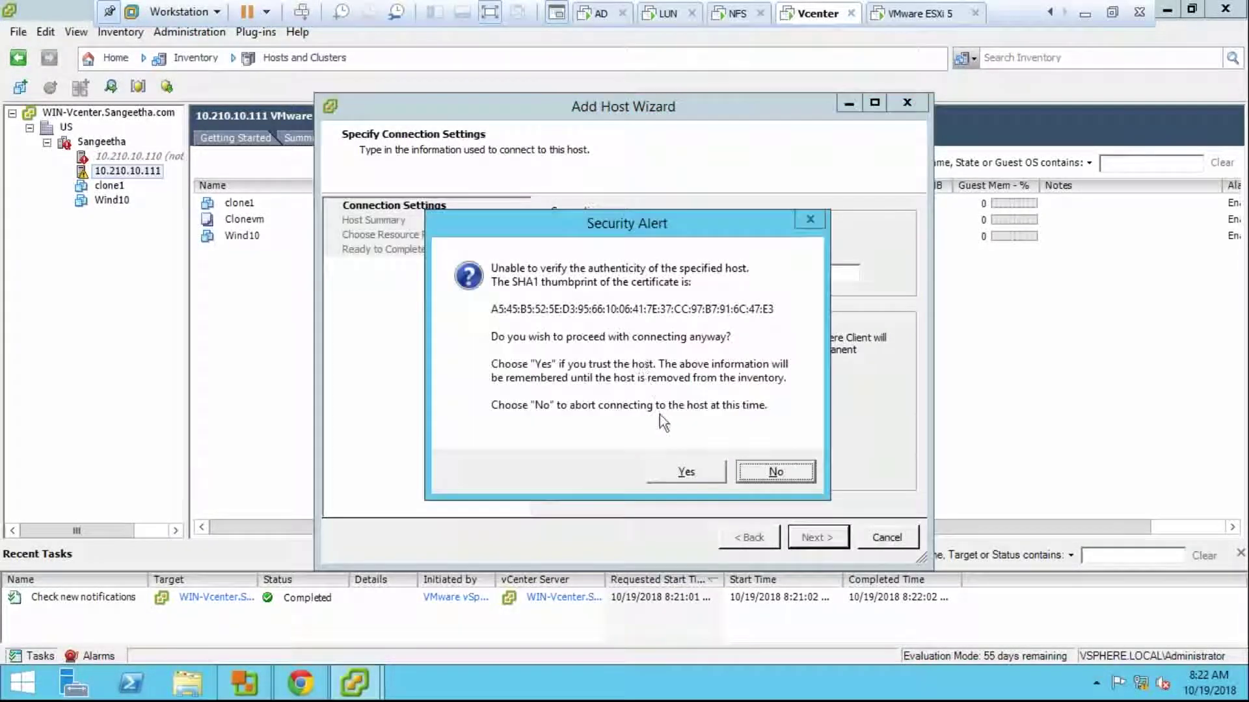
Step: Trust the host certificate and finish with default license, lockdown and resource pool options
left_click(684, 472)
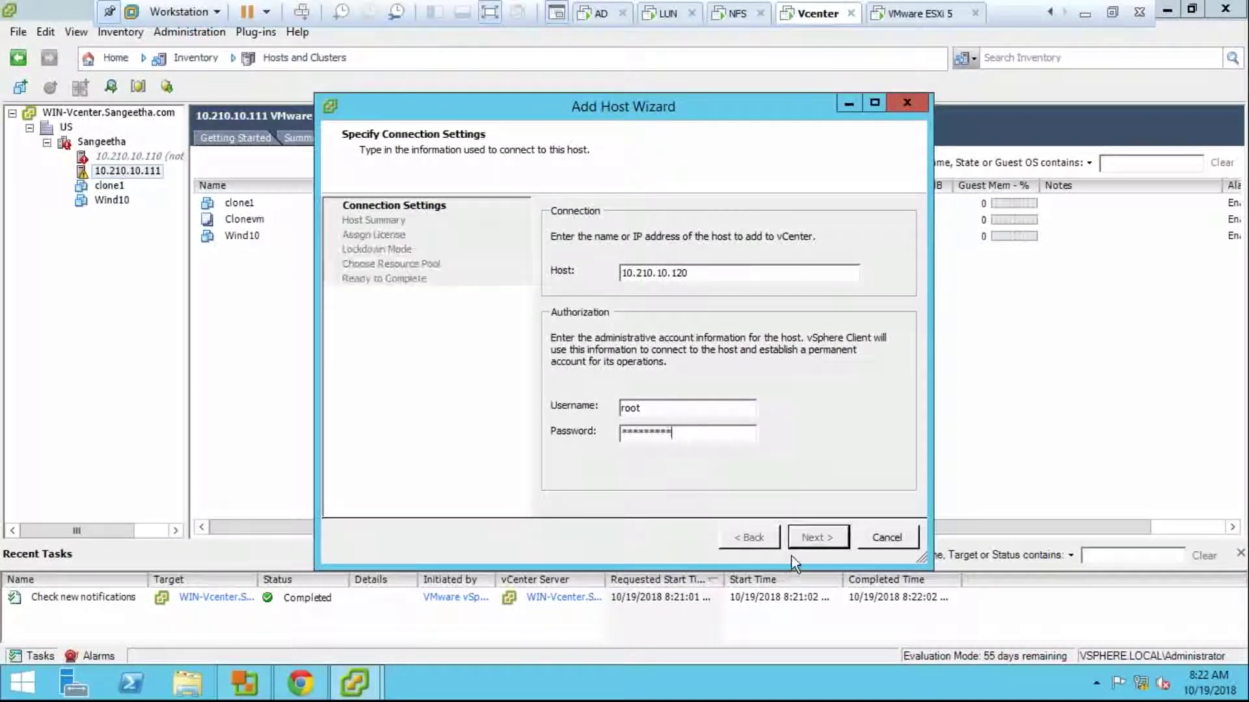
left_click(793, 547)
left_click(793, 545)
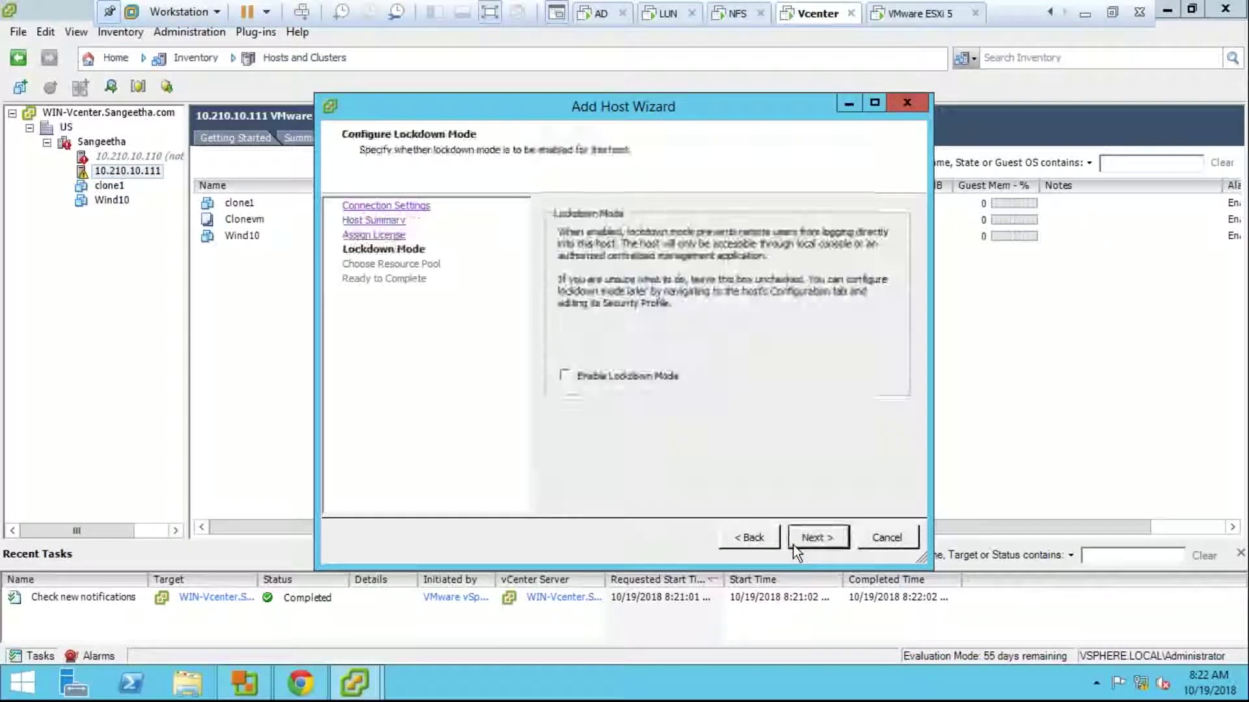
left_click(793, 545)
left_click(793, 545)
left_click(793, 545)
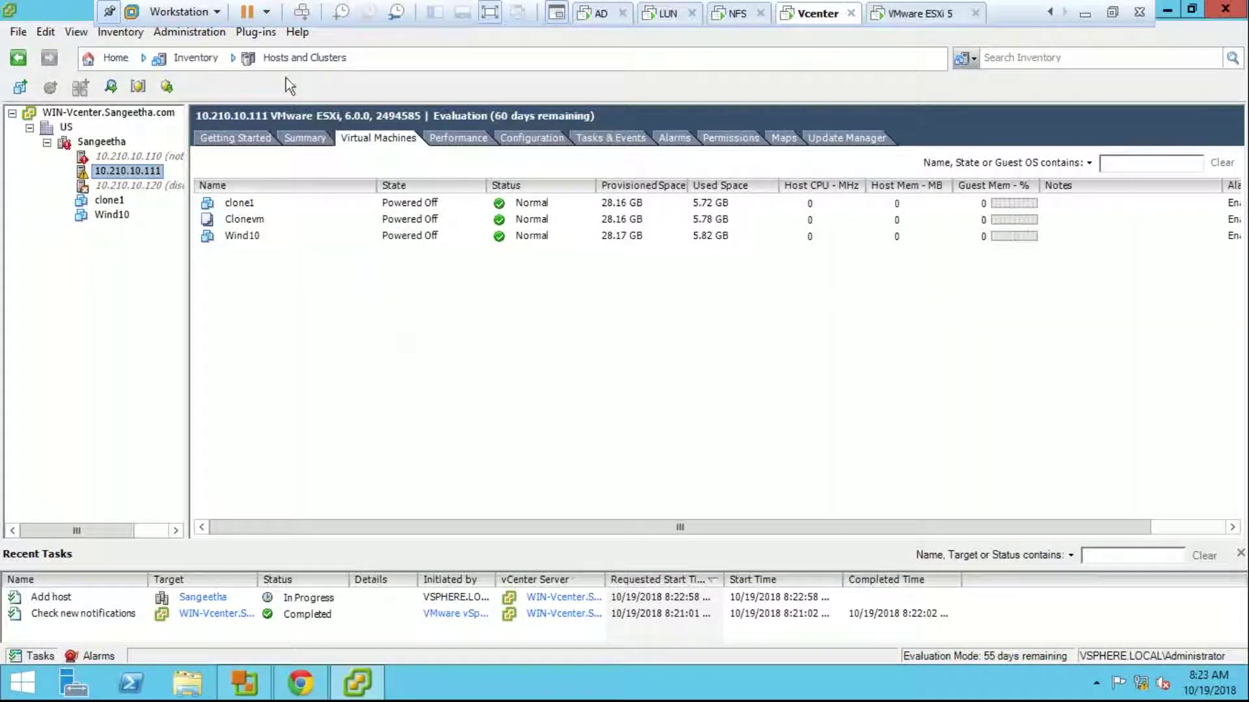
Step: Check the Sangeetha cluster's Update Manager tab, then open Update Manager administration from Home
left_click(114, 144)
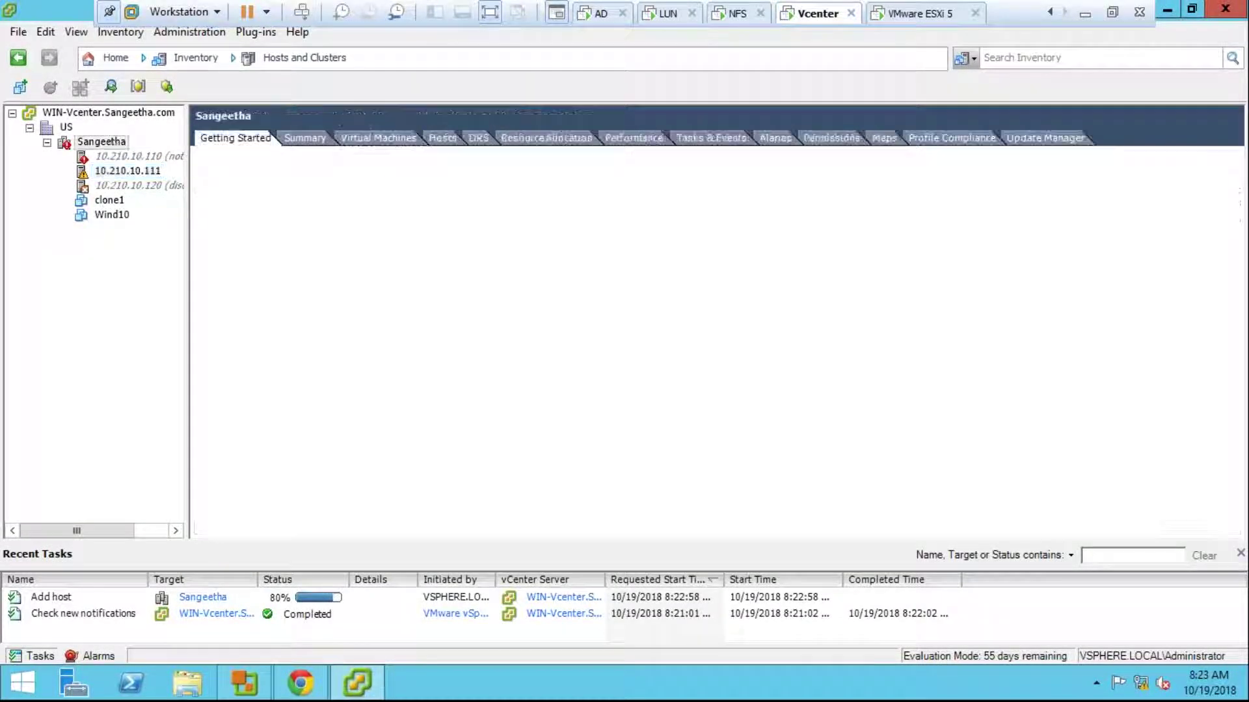
left_click(1044, 142)
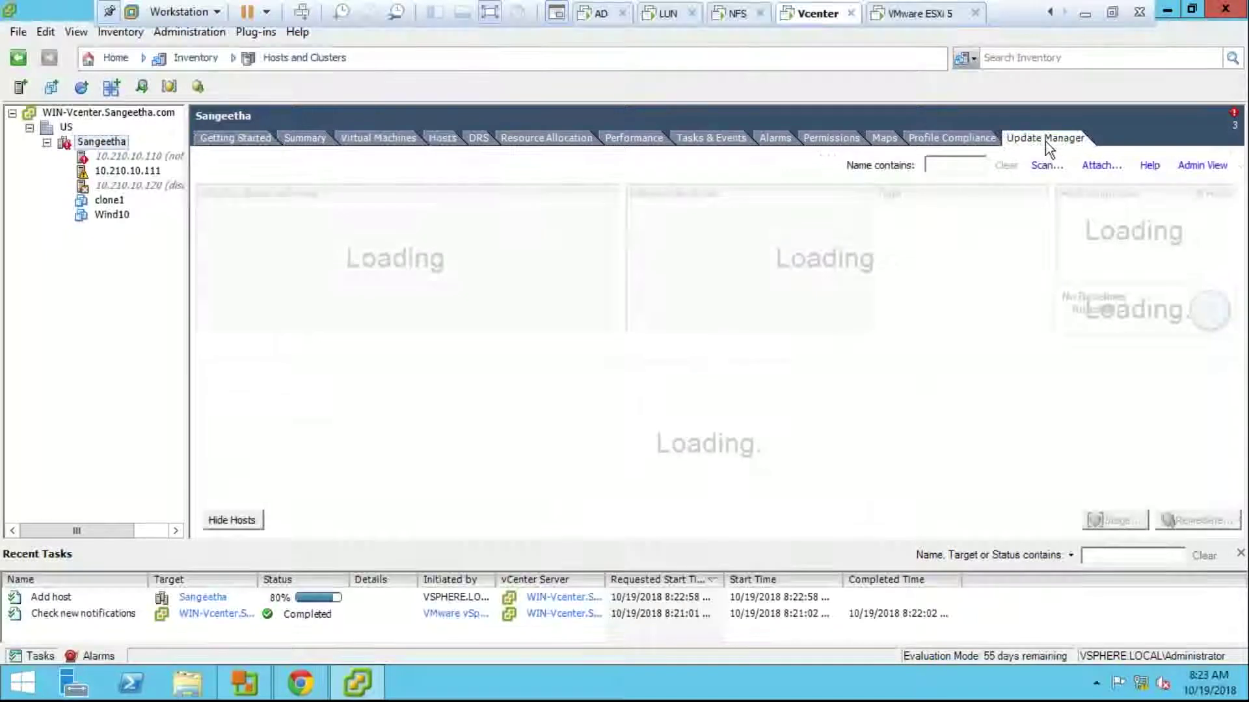
left_click(112, 60)
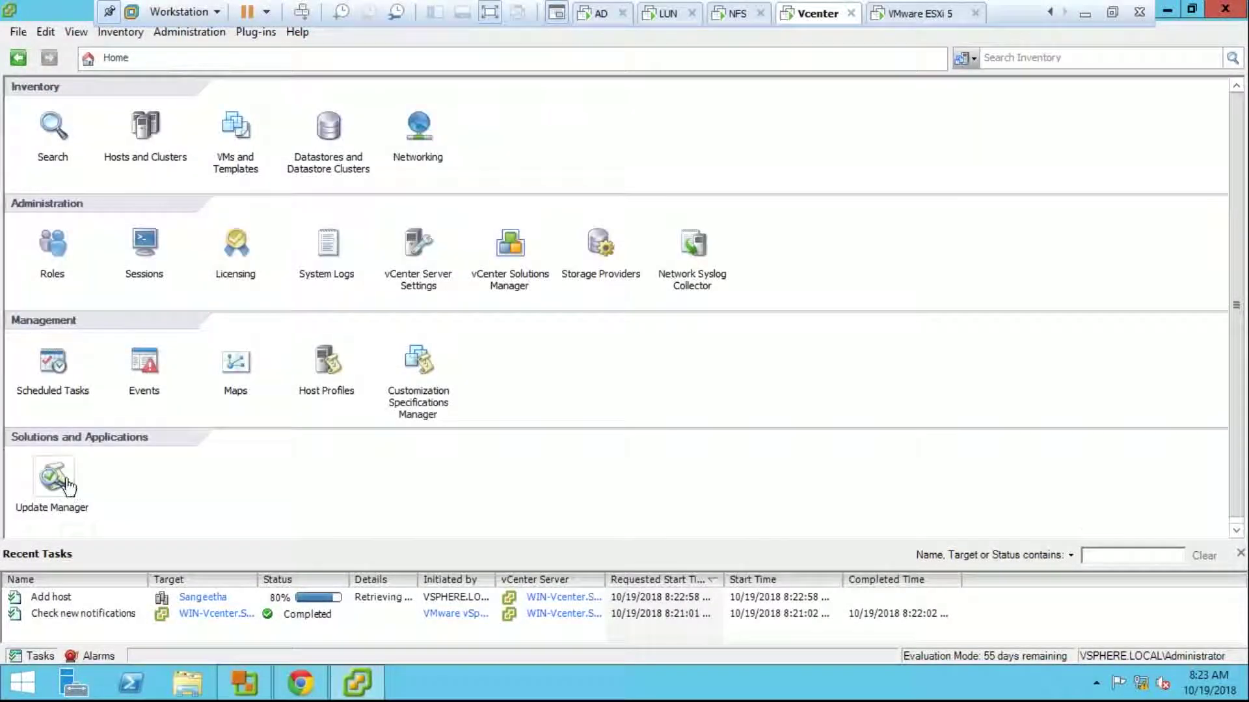
left_click(53, 480)
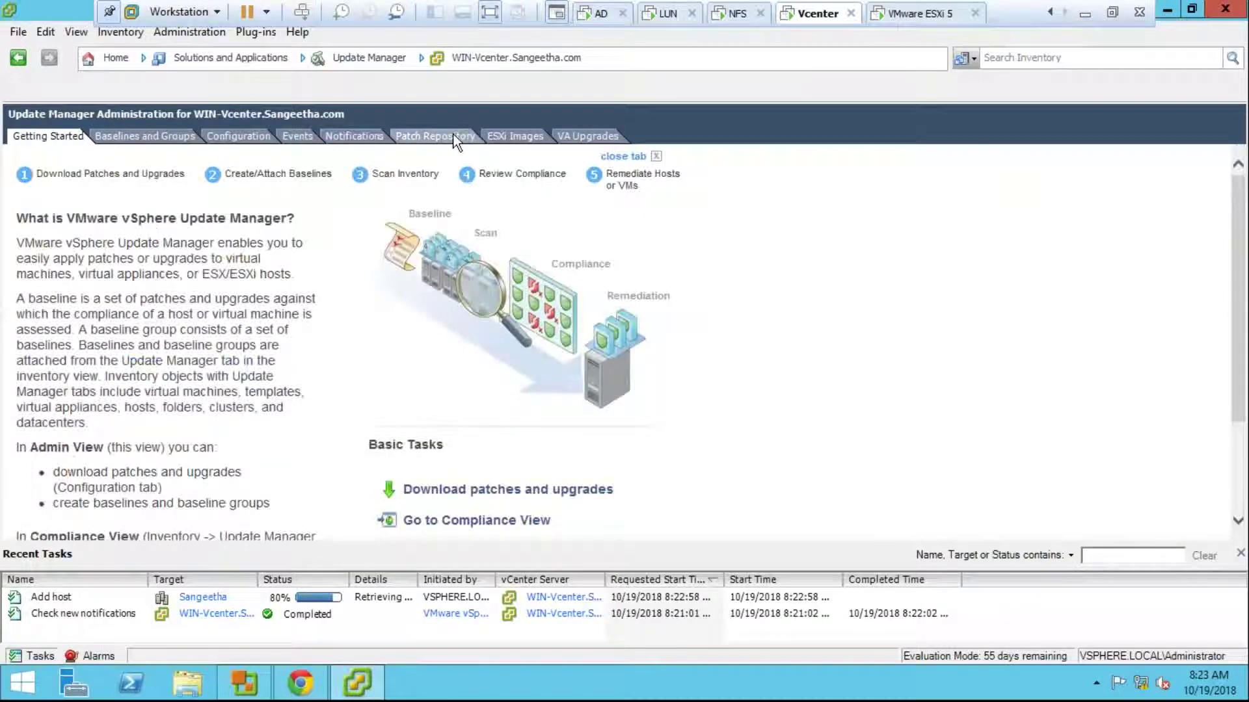
Step: Import ESXi550-201510001.zip from vmware-host\Shared Folders\F\Software into the patch repository
left_click(458, 138)
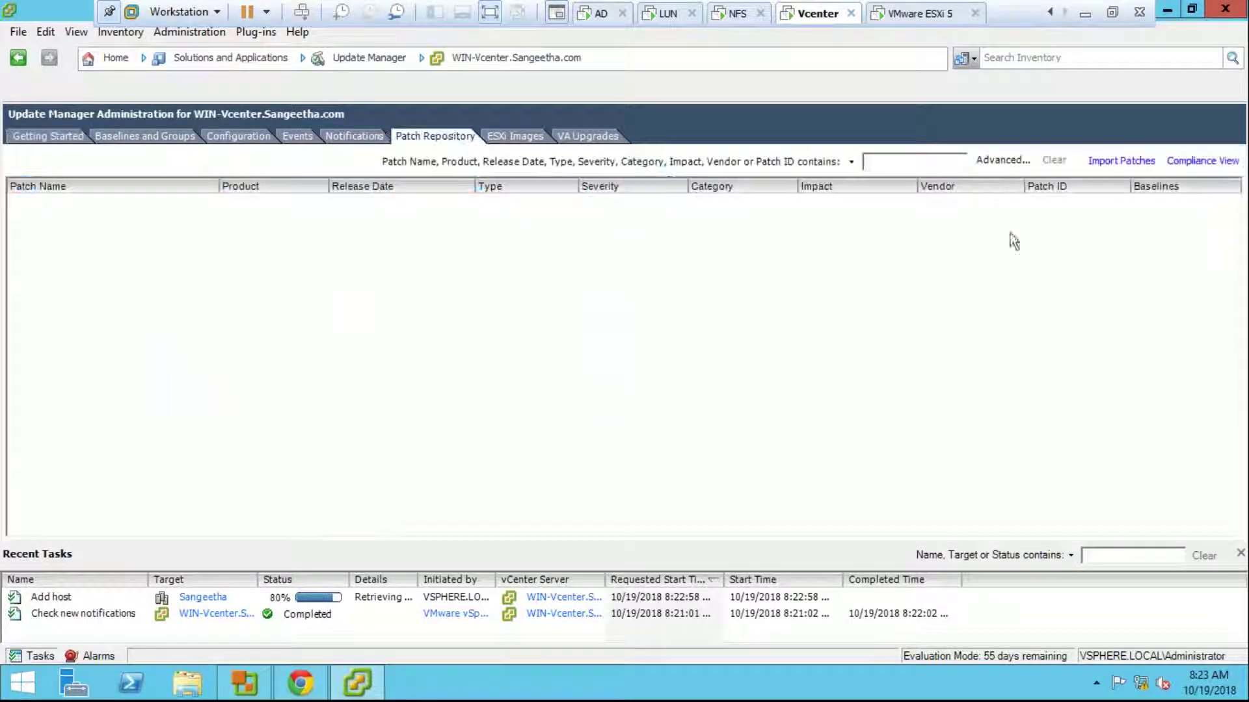
left_click(1105, 163)
left_click(720, 255)
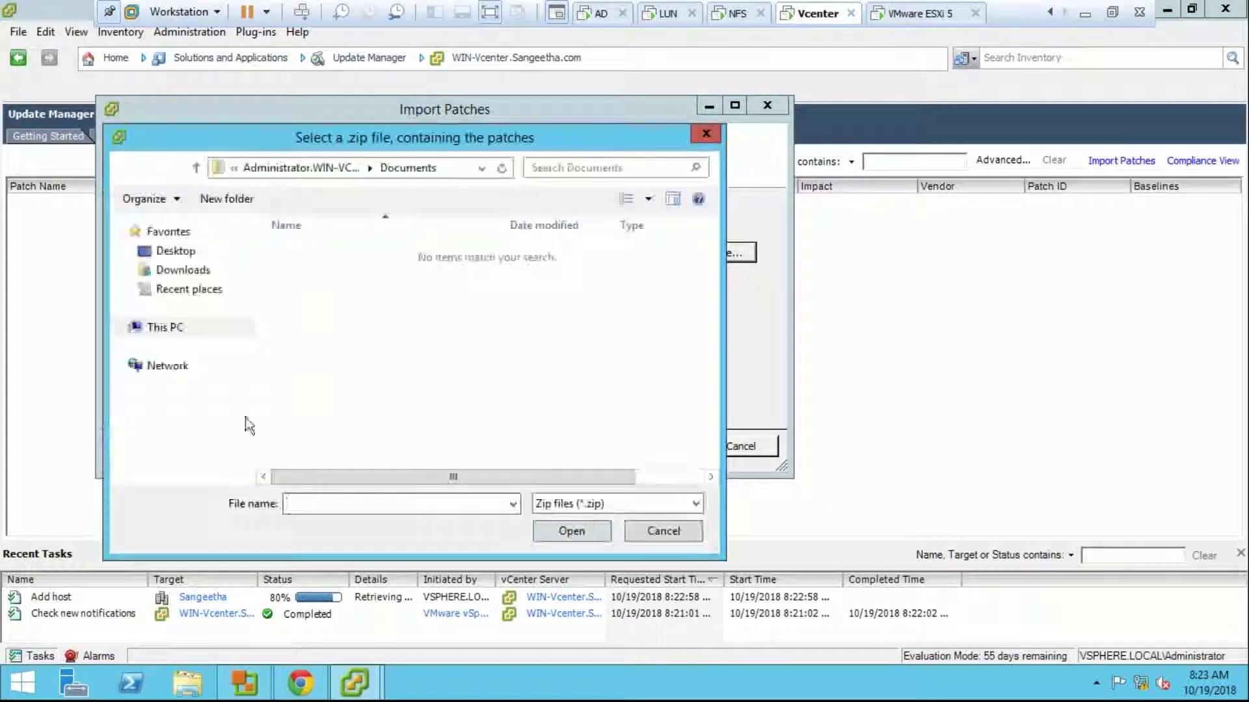
left_click(189, 367)
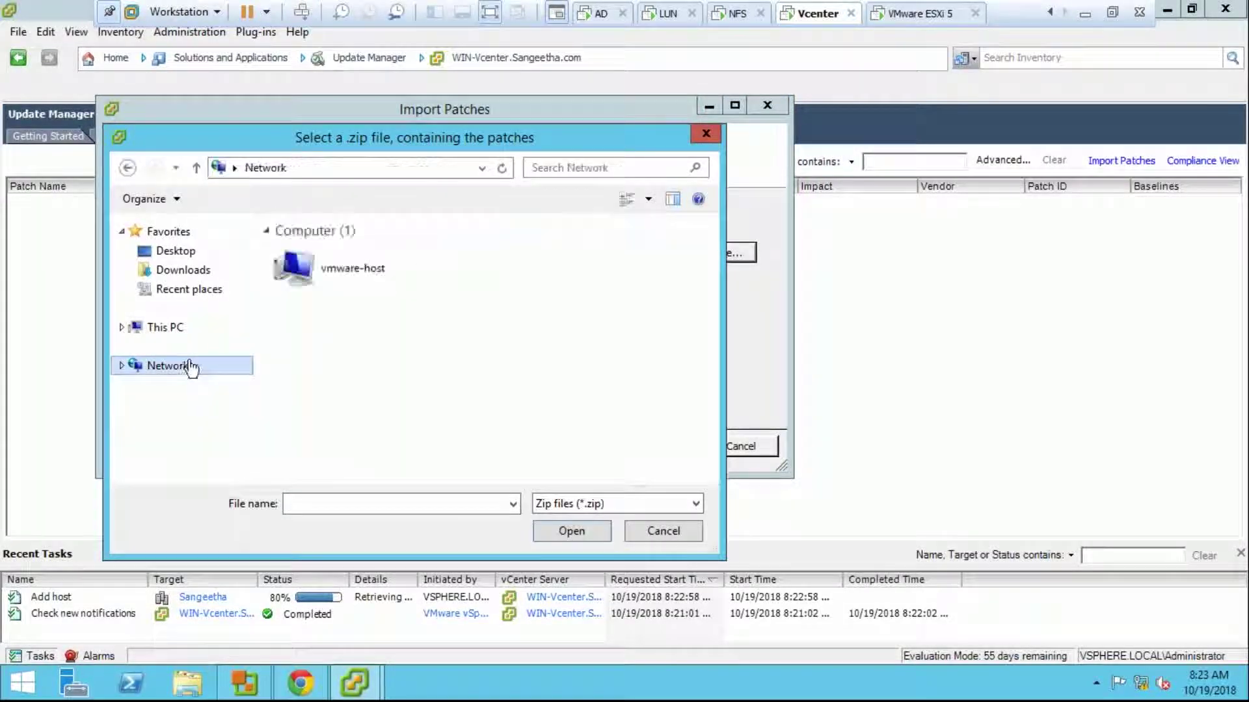
double_click(311, 286)
double_click(325, 251)
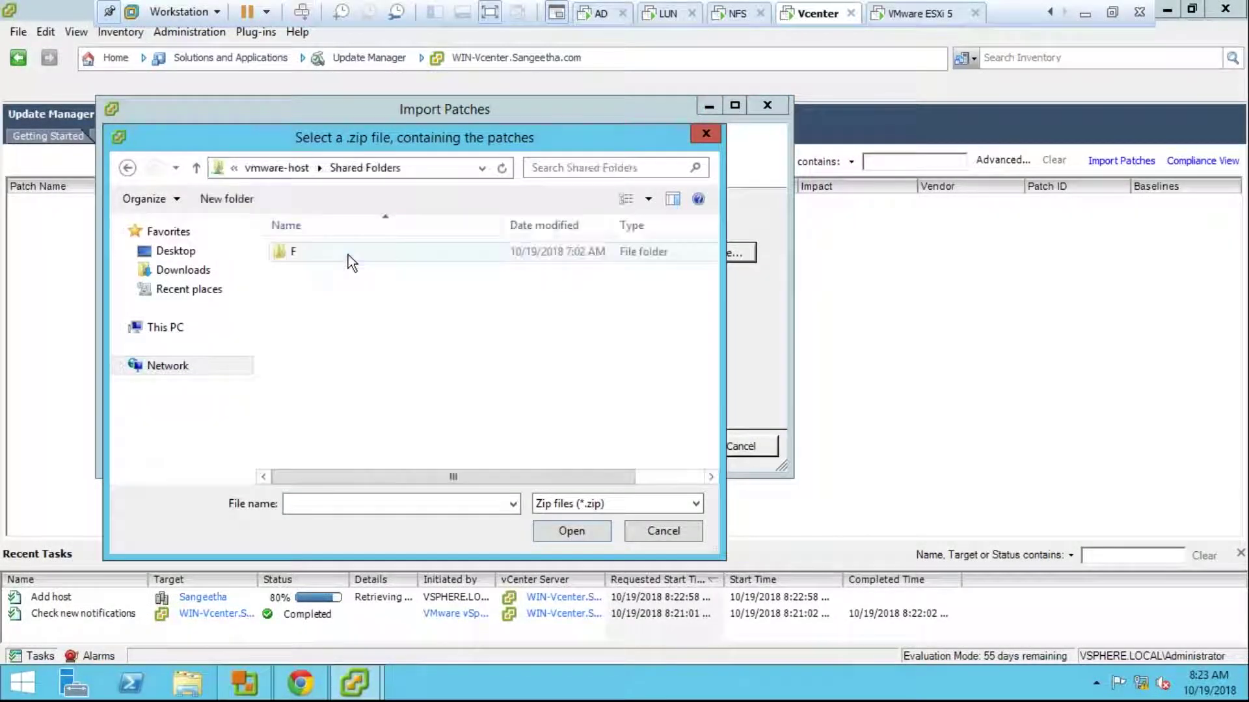
double_click(349, 255)
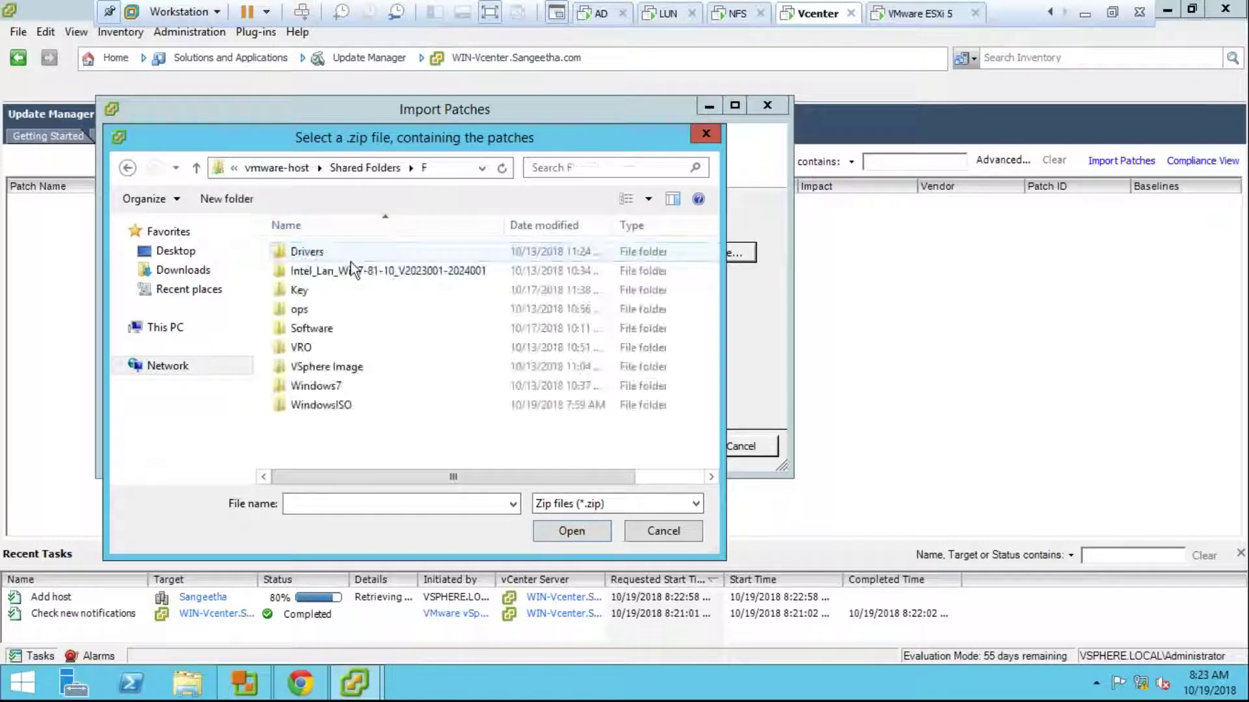
double_click(340, 330)
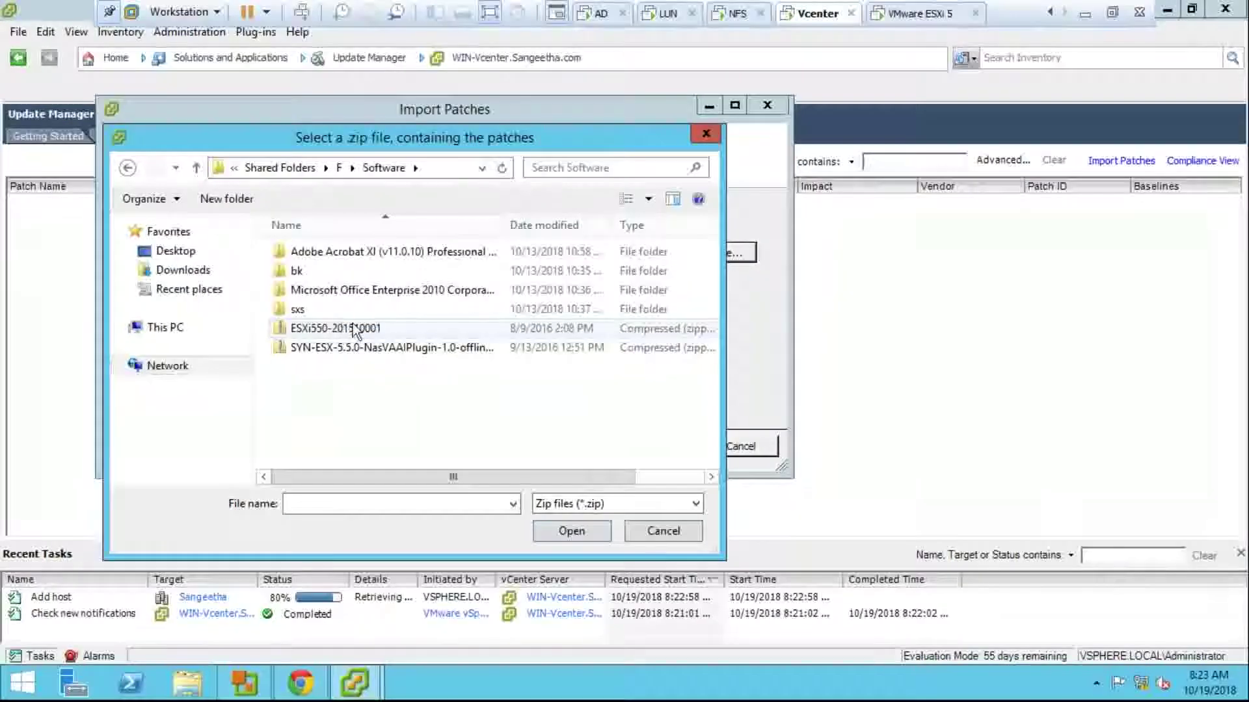
double_click(353, 328)
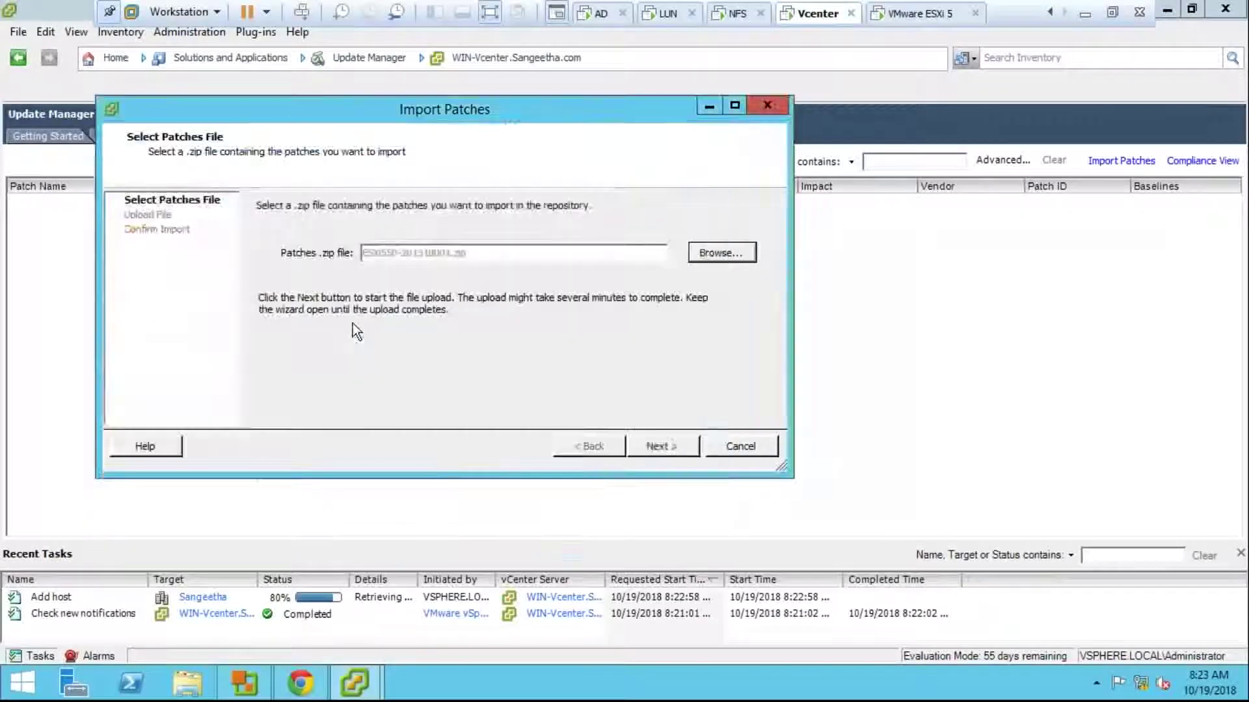
left_click(644, 443)
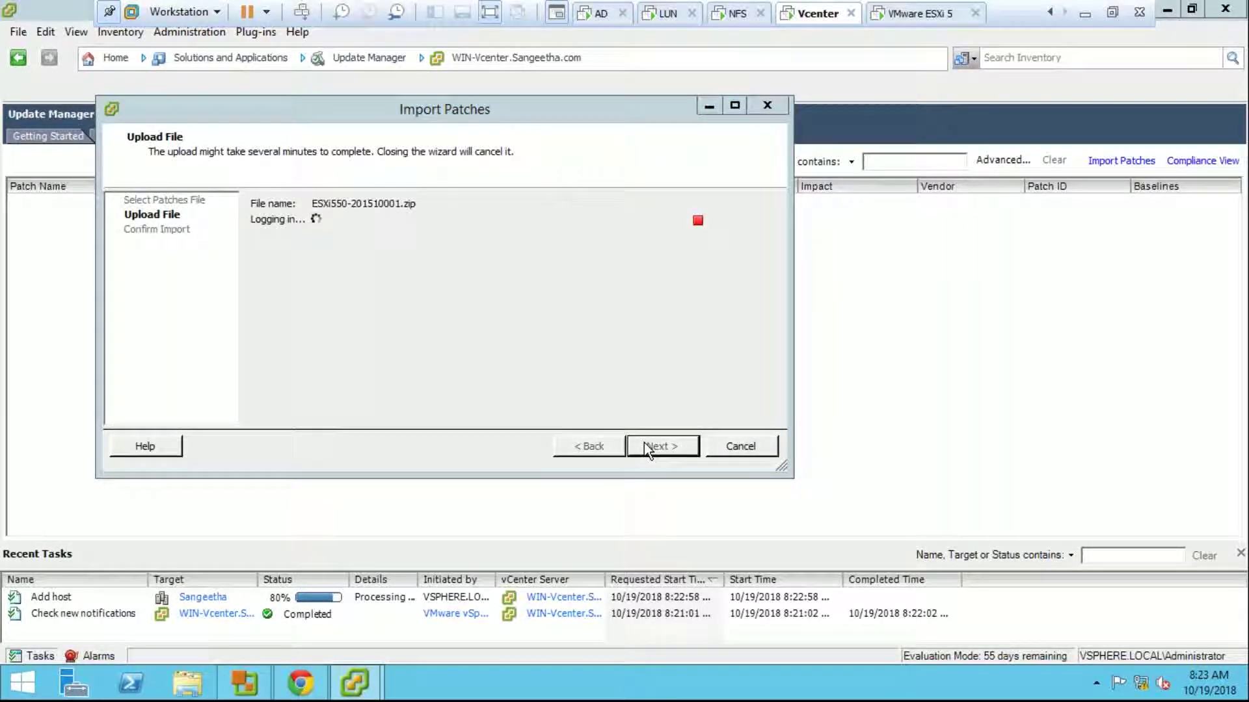
Step: Ignore the certificate warning, review the Updates esx-base patch, and finish the import
left_click(670, 411)
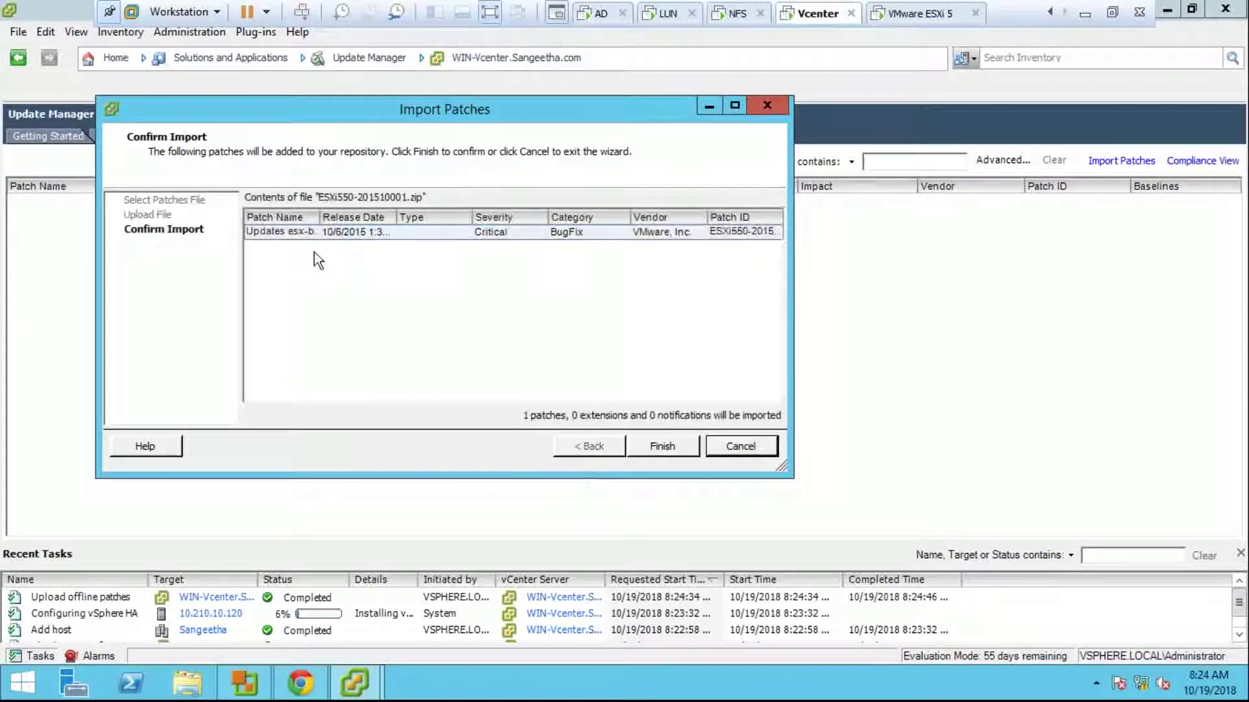
double_click(320, 218)
left_click(369, 235)
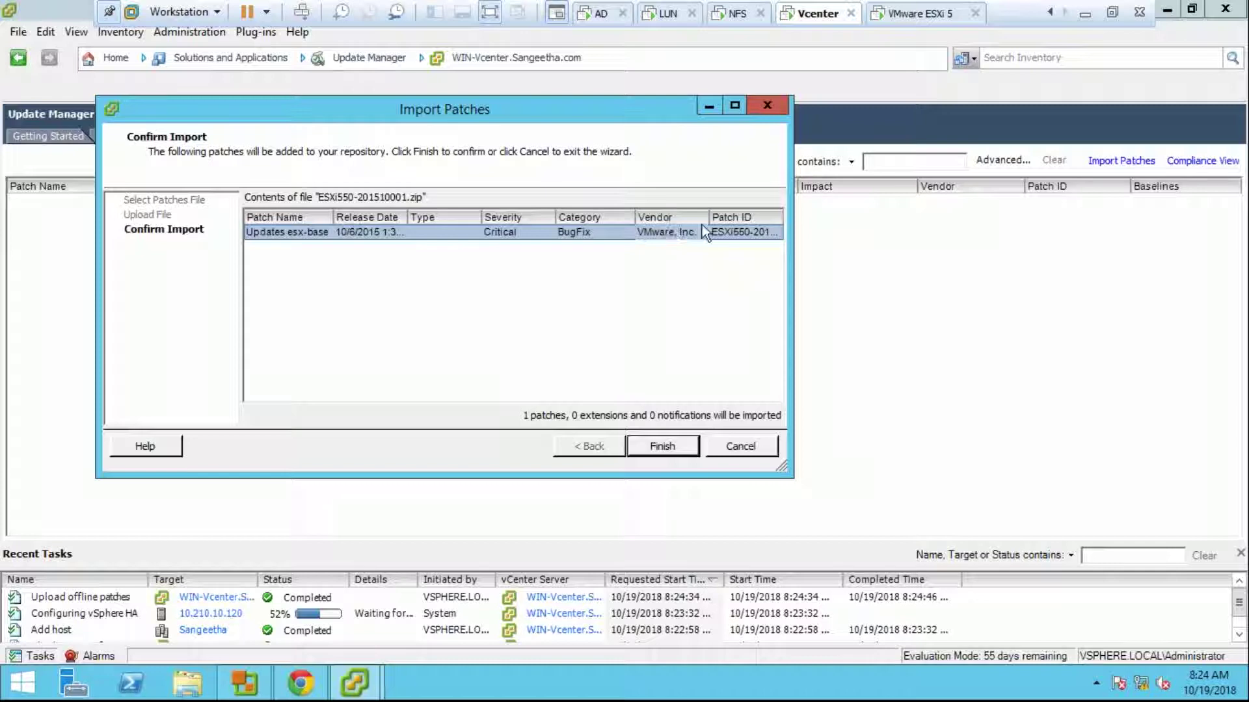
left_click(662, 448)
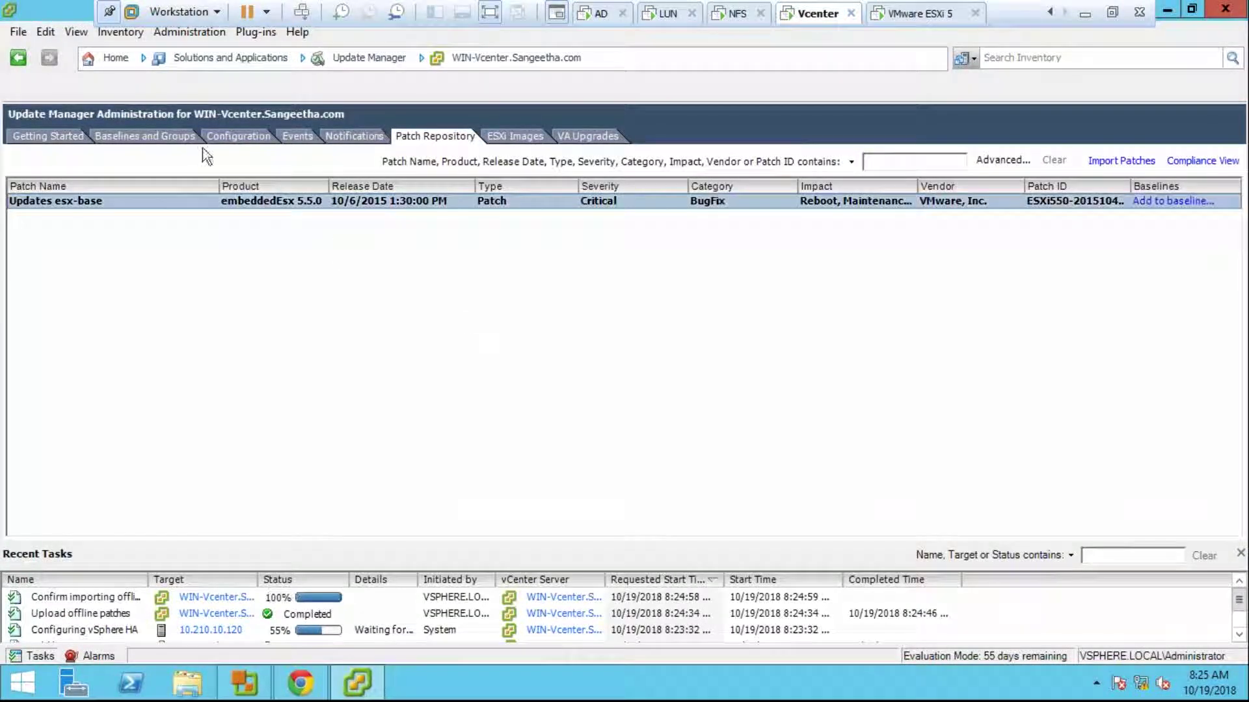
Step: Start a New Baseline from Baselines and Groups, keeping the default name and type
left_click(174, 137)
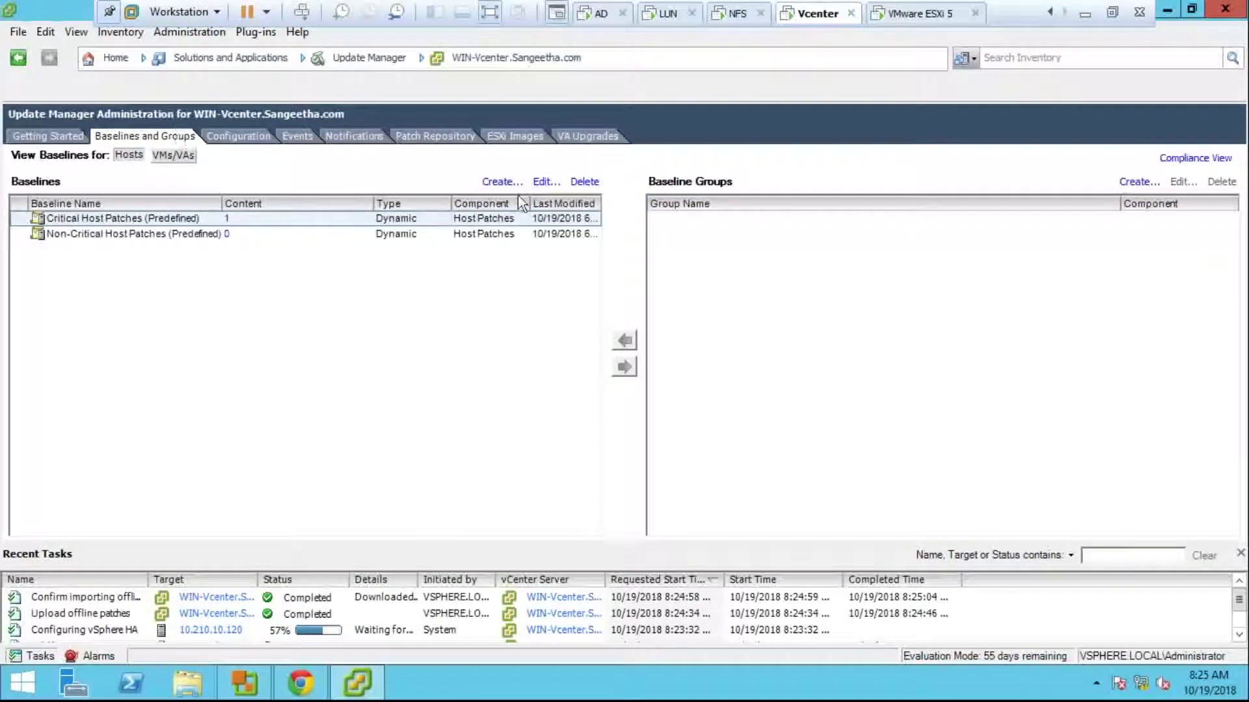
left_click(444, 144)
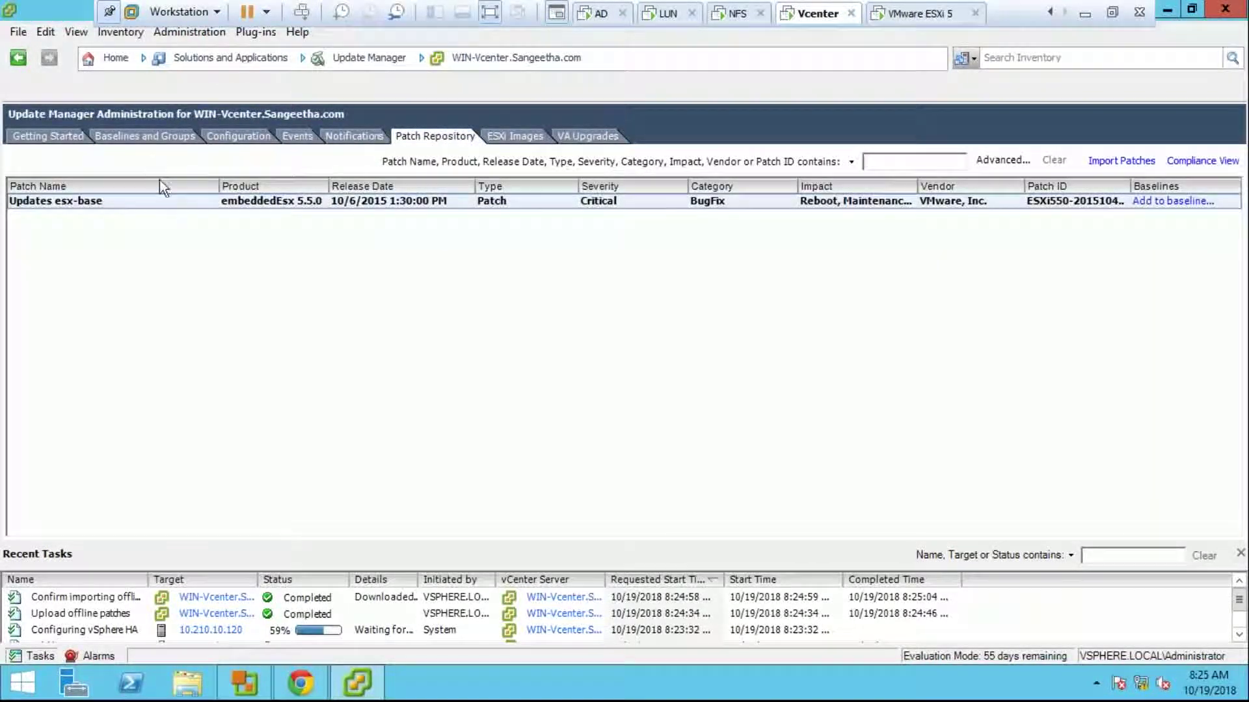
left_click(138, 135)
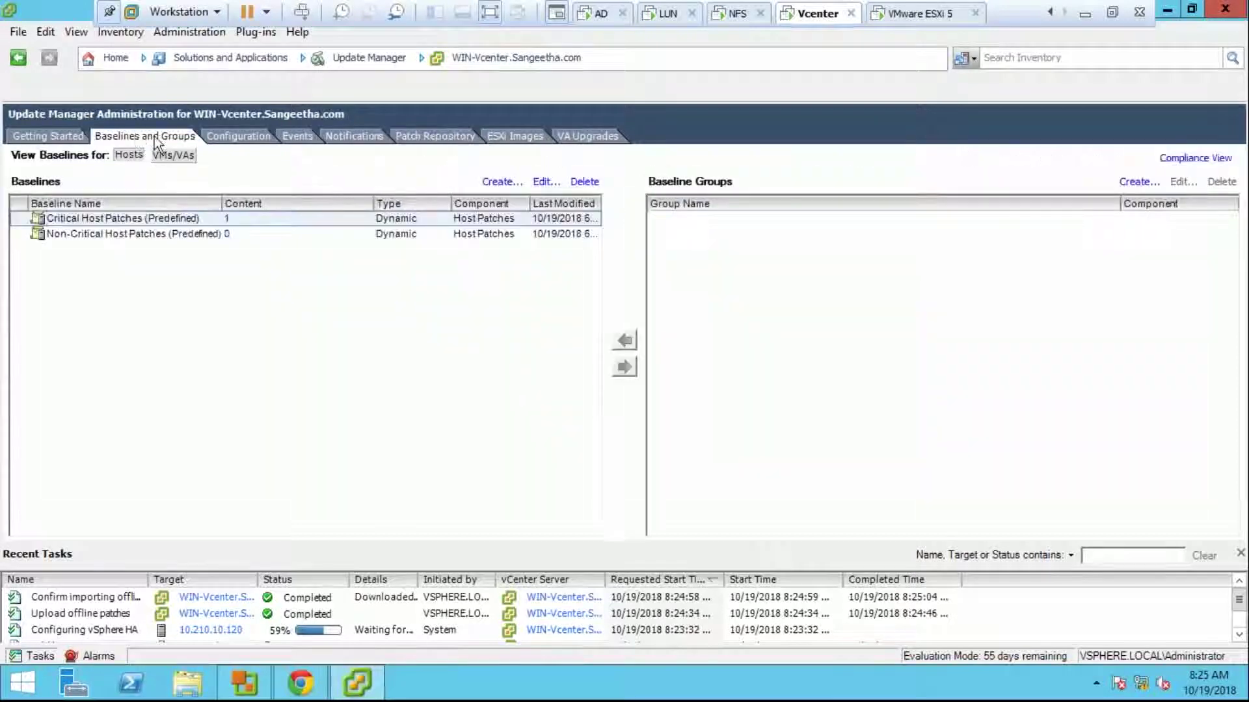
left_click(494, 184)
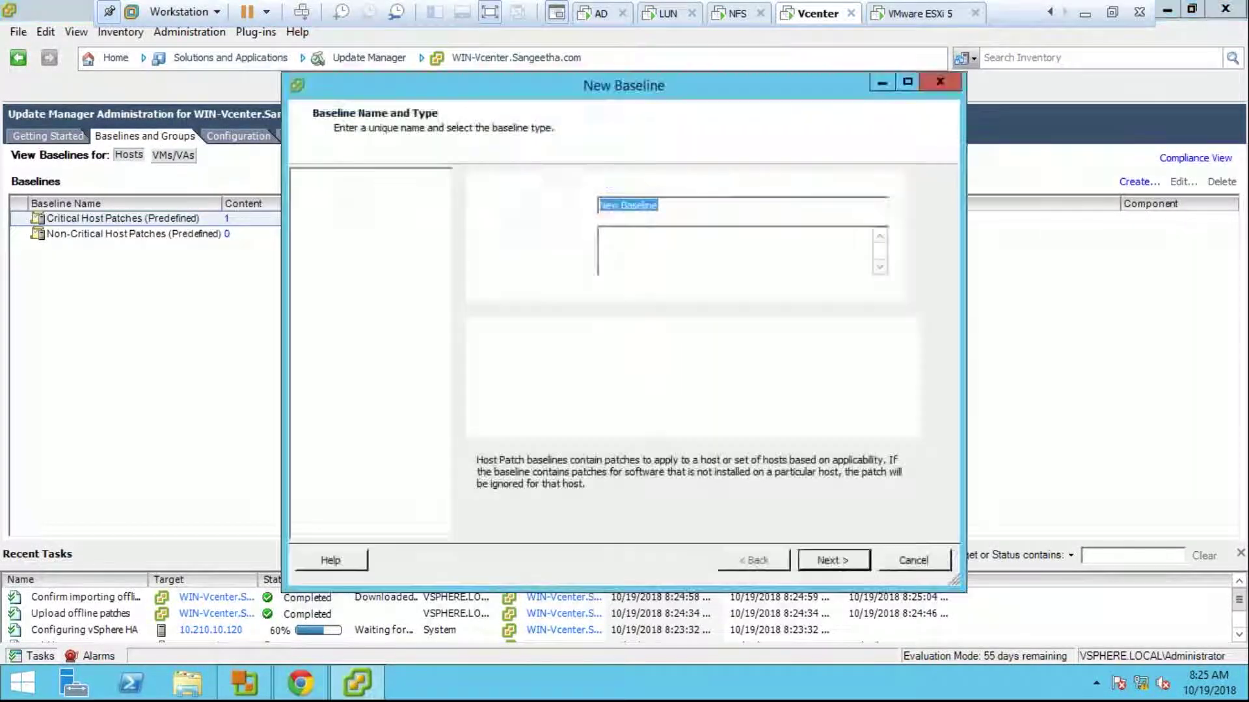
left_click(813, 561)
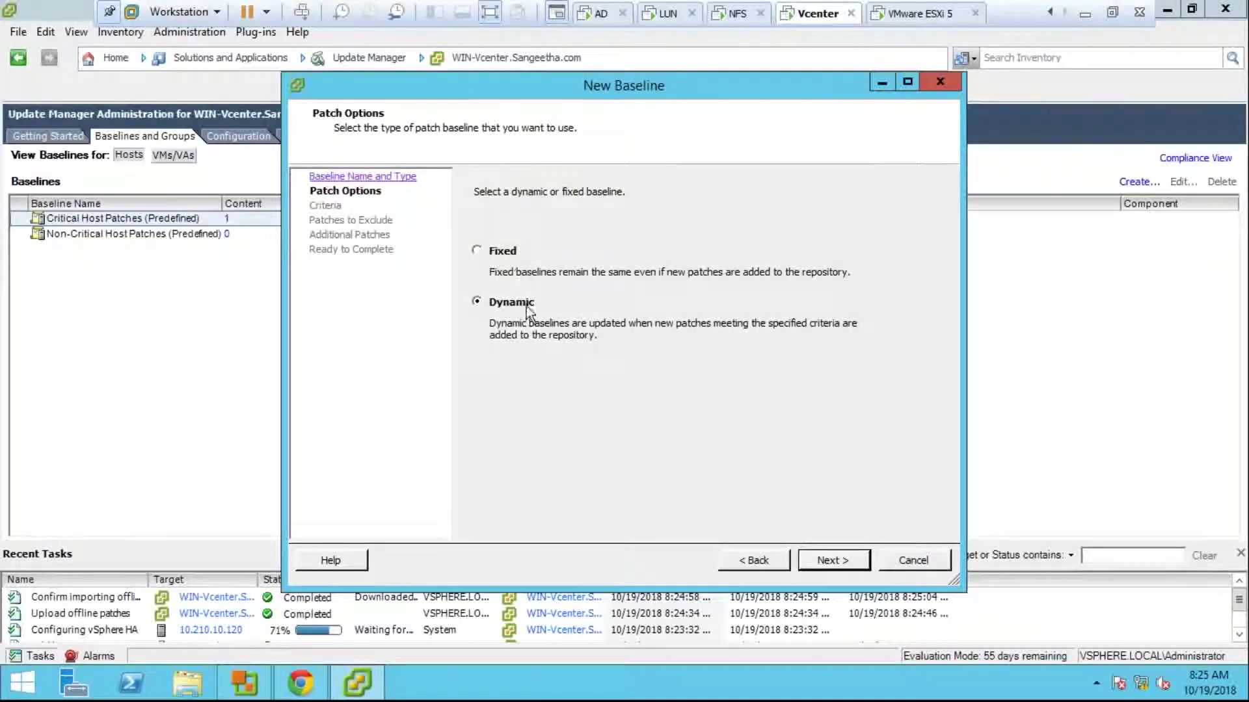
Step: Create New Baseline with patch vendor Any and the Updates esx-base patch excluded
left_click(804, 559)
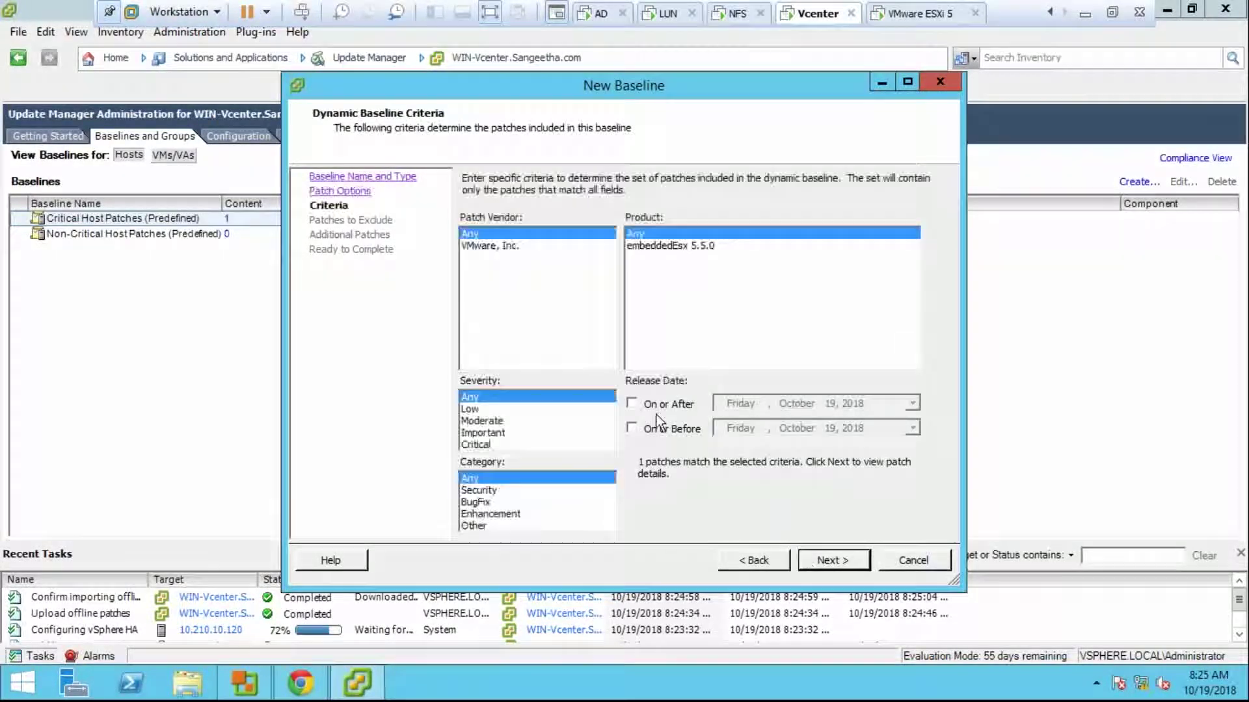
left_click(510, 247)
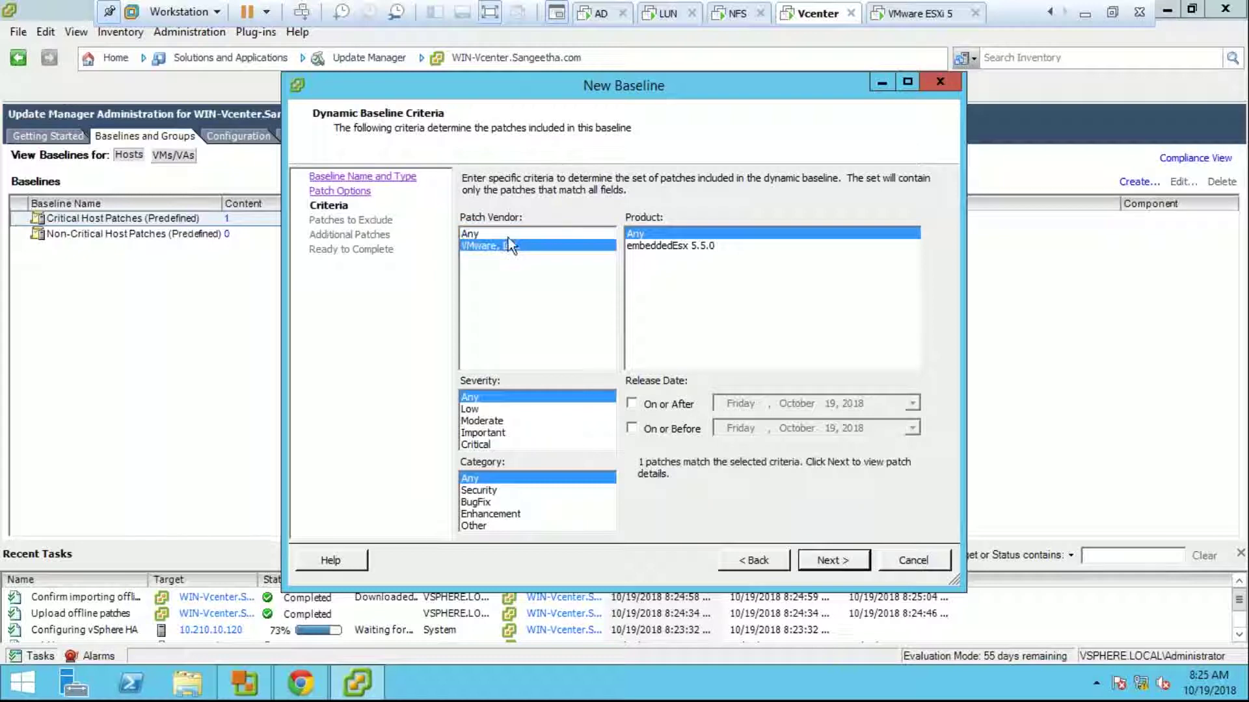
left_click(509, 235)
left_click(837, 560)
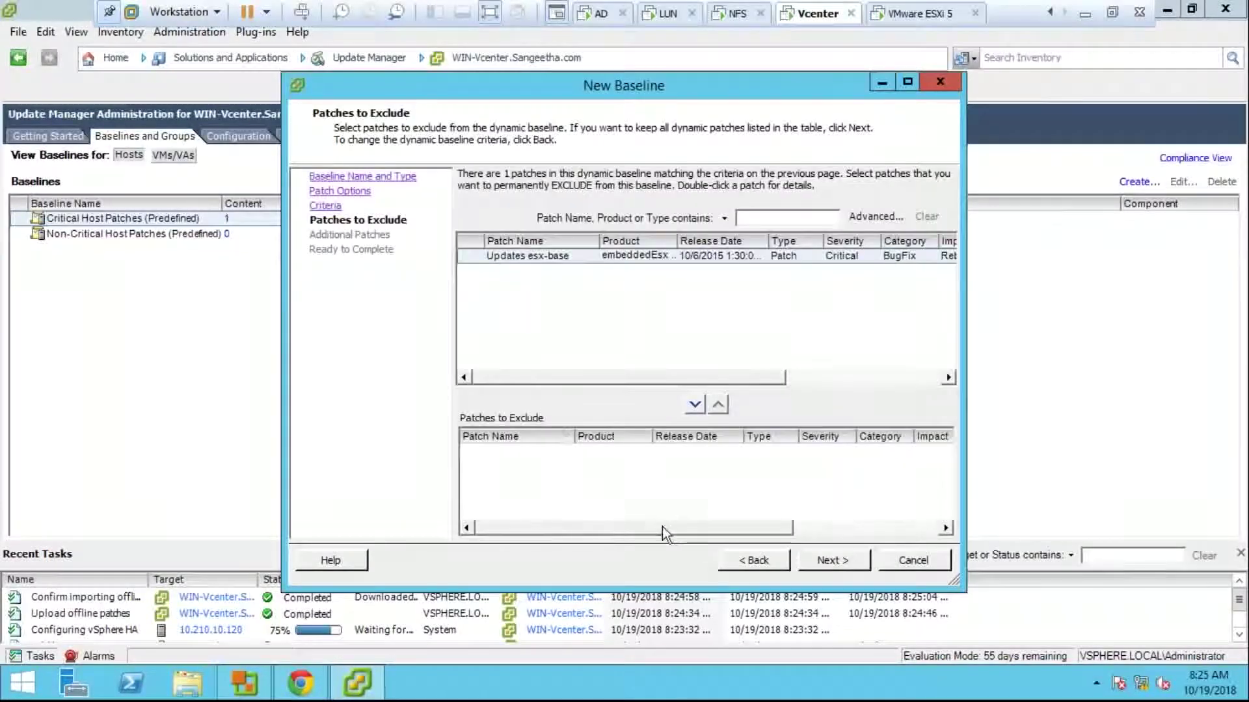
left_click(525, 259)
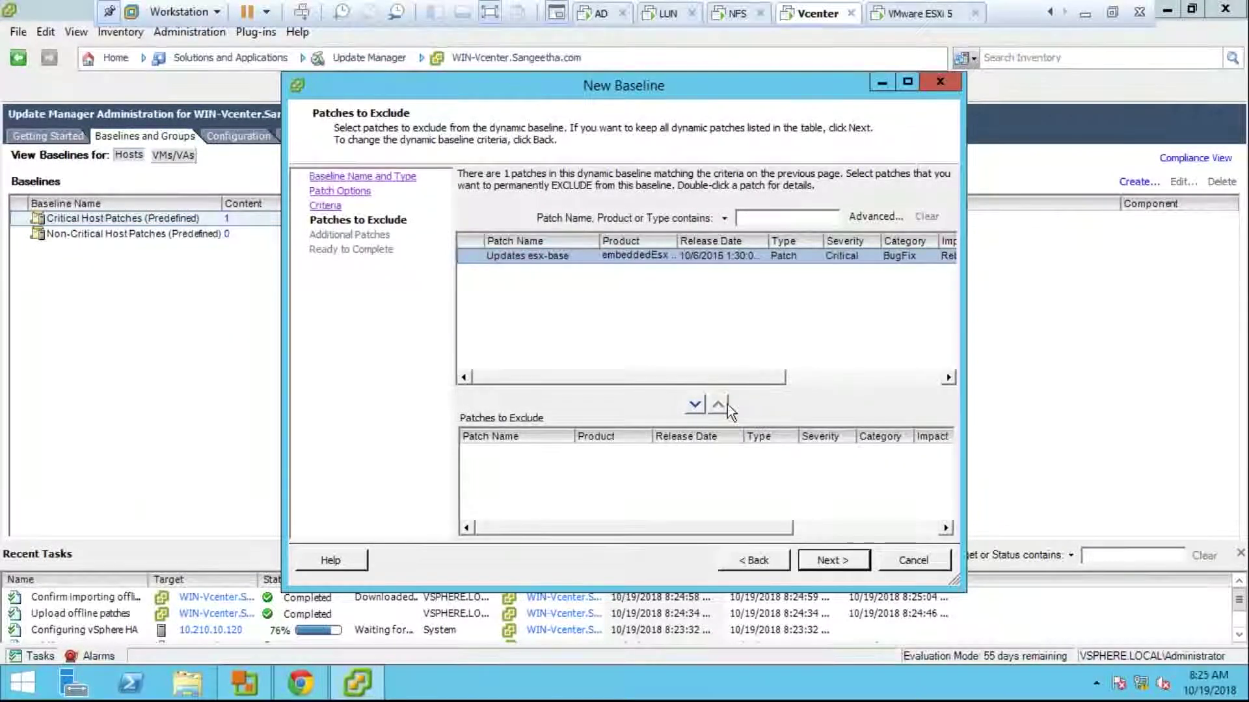
left_click(704, 403)
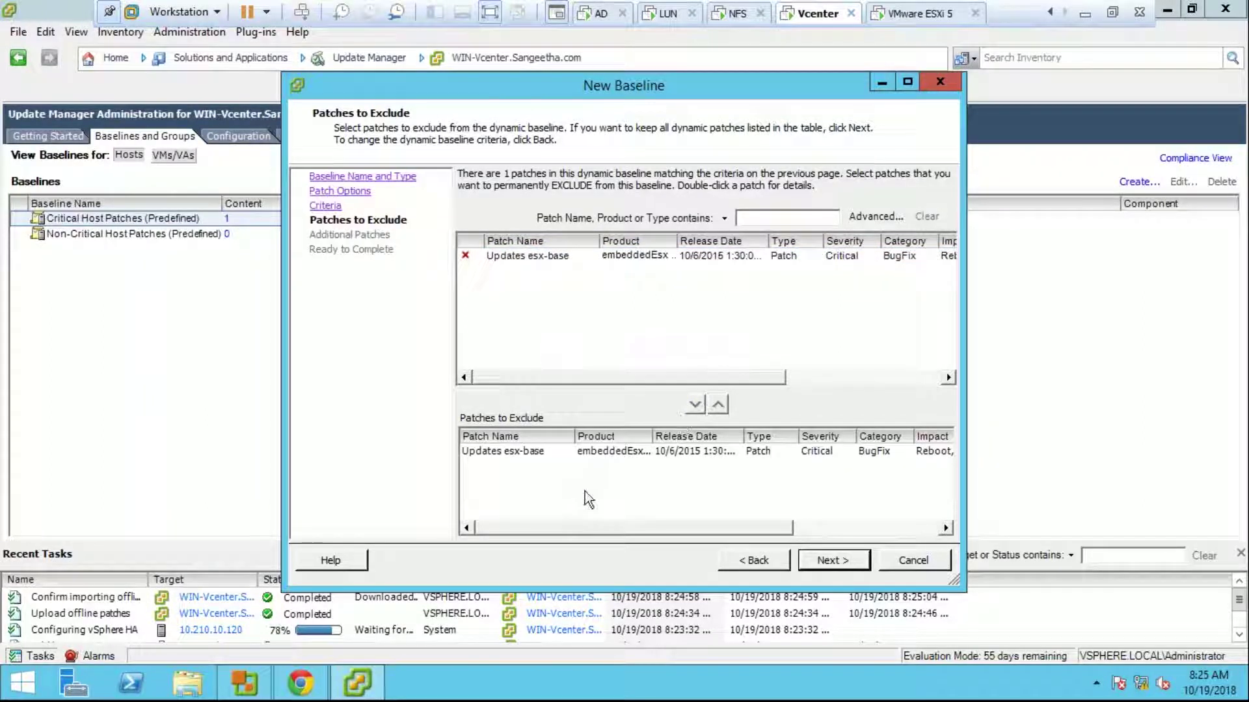
left_click(814, 563)
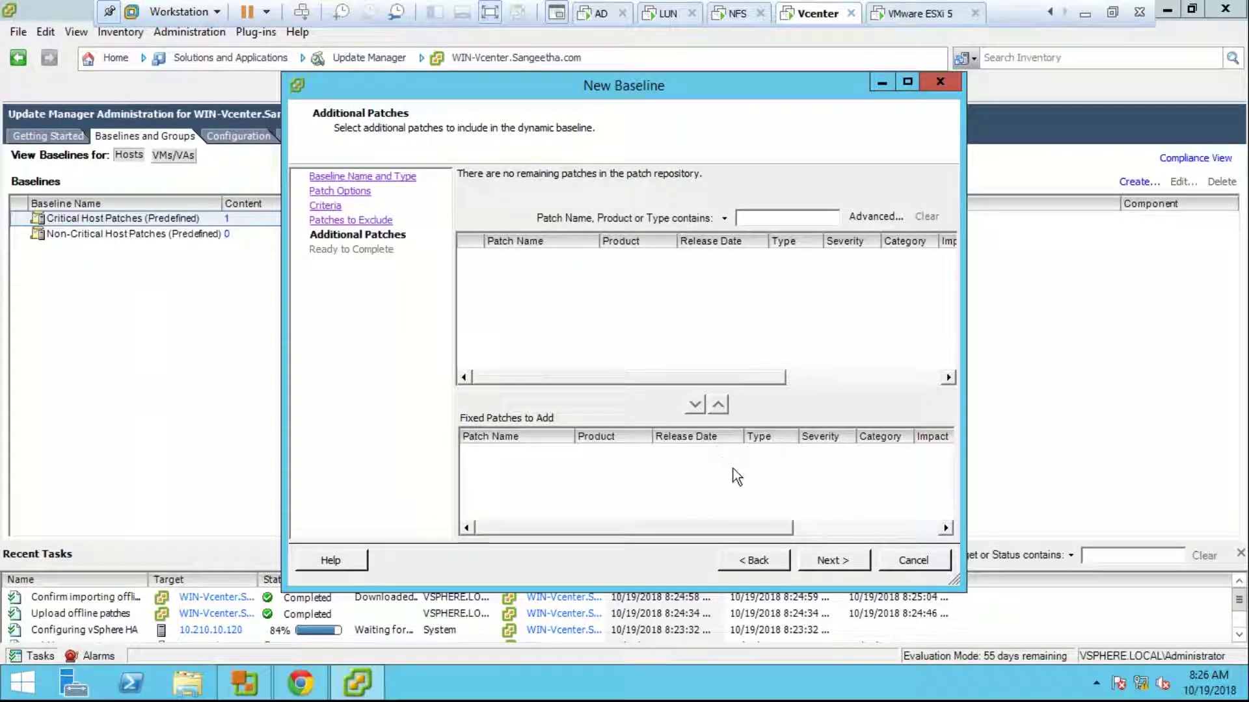
left_click(820, 559)
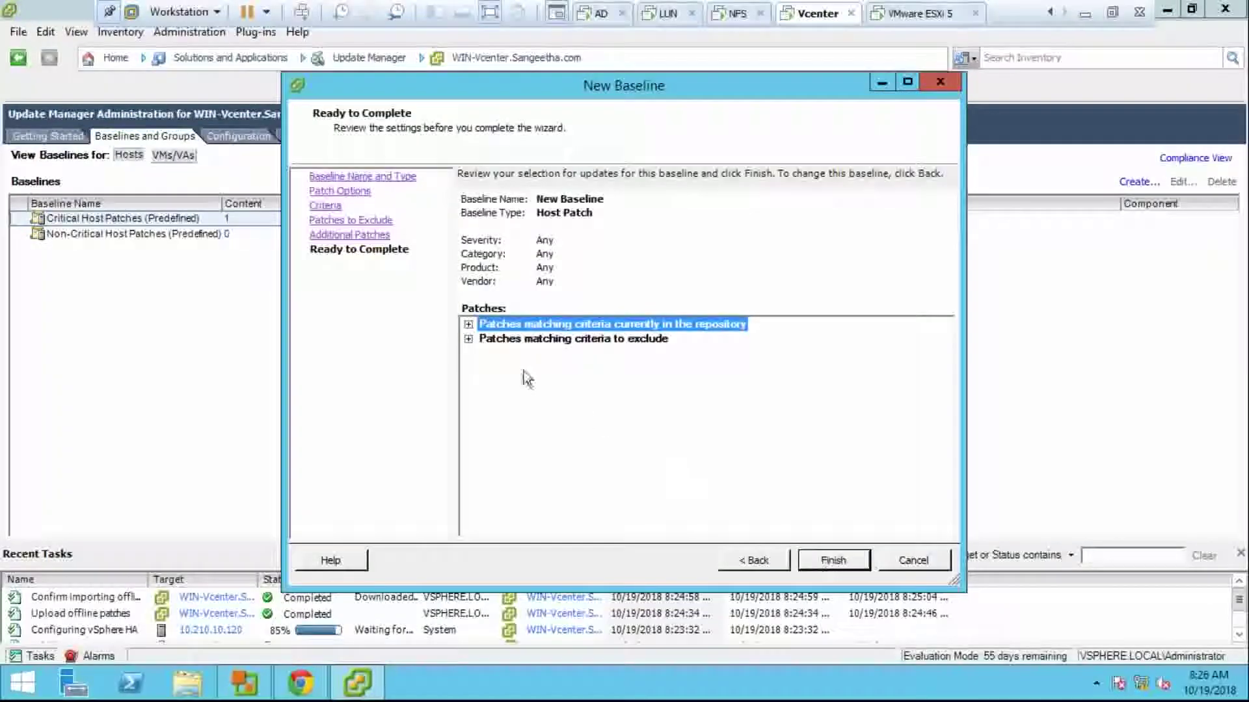
left_click(468, 324)
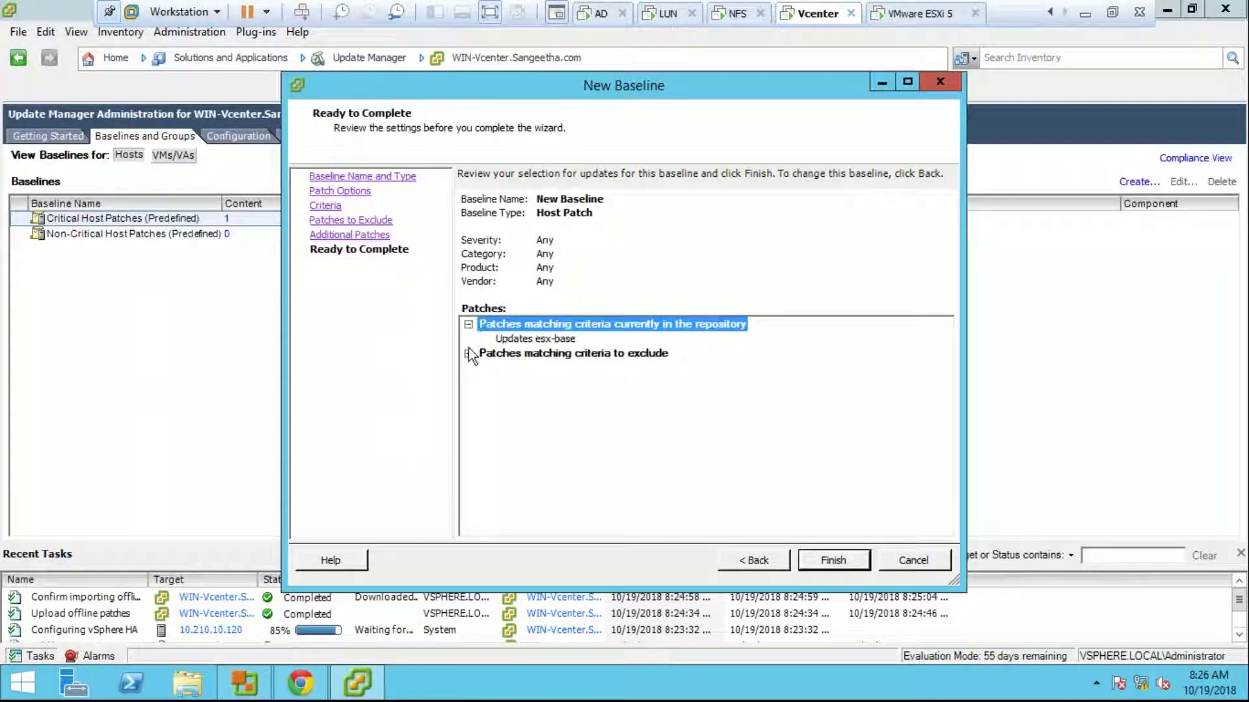
left_click(468, 353)
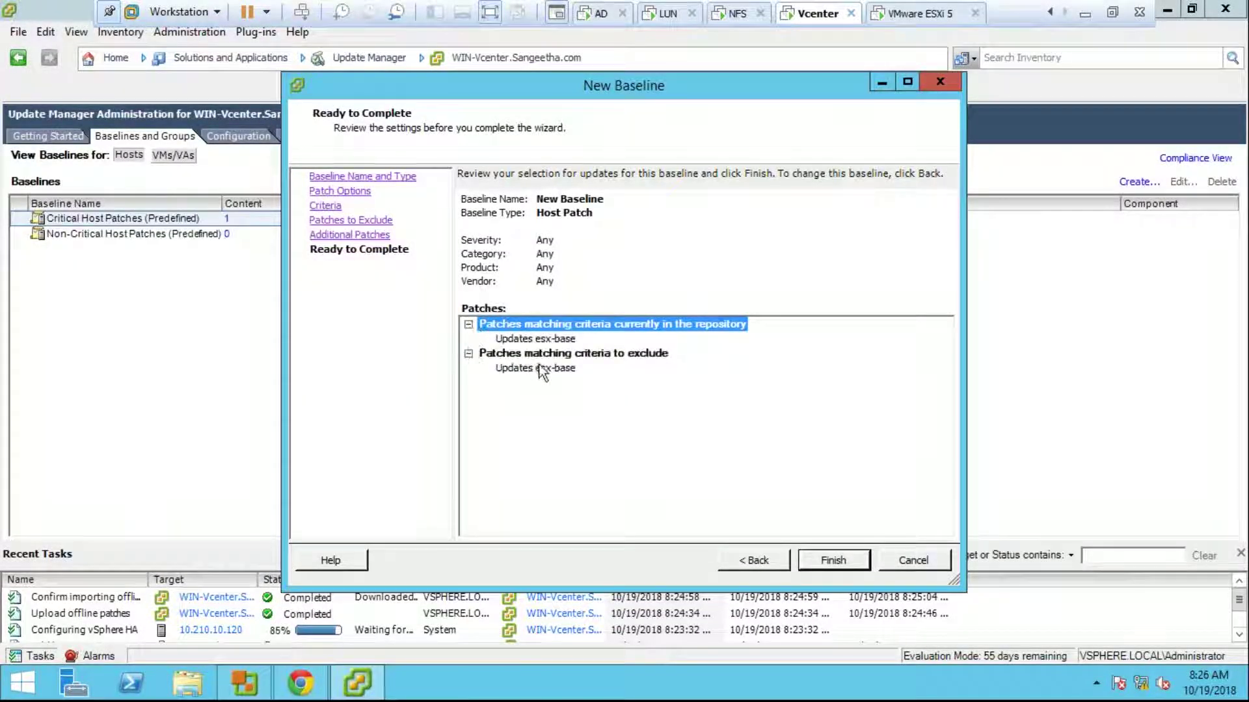
left_click(838, 558)
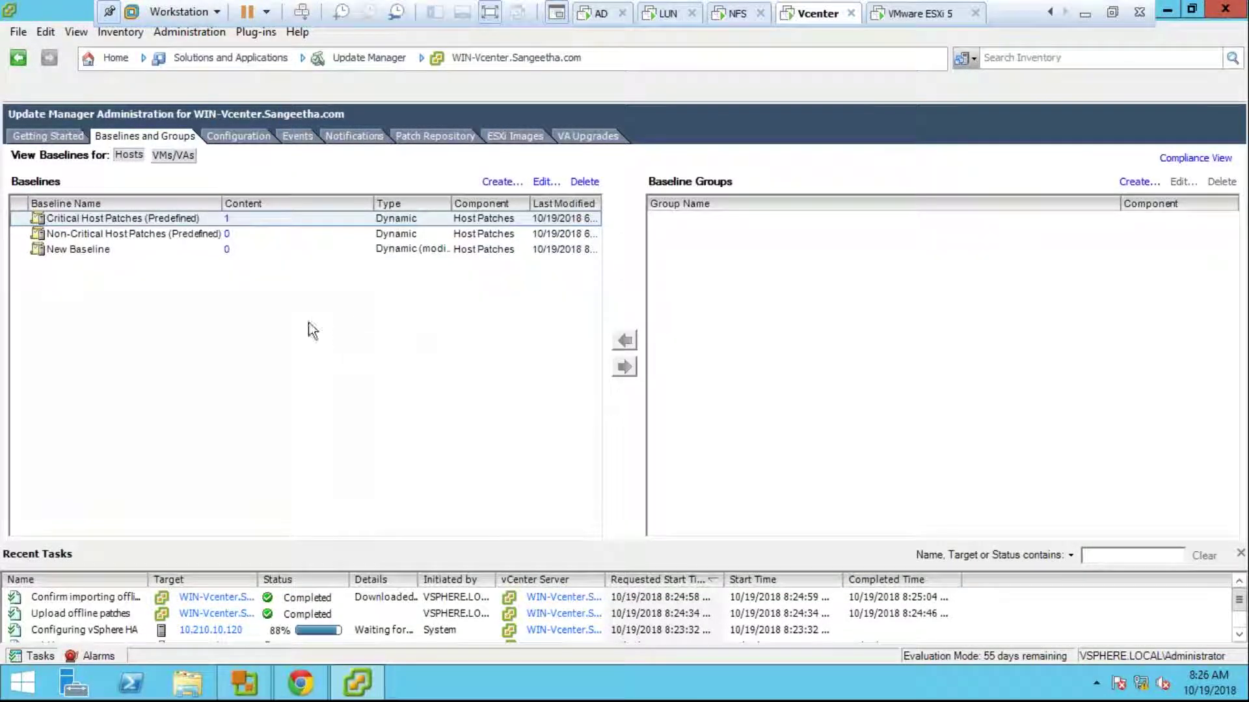
Step: Review New Baseline in Edit Baseline without changes, then go to Hosts and Clusters
left_click(178, 252)
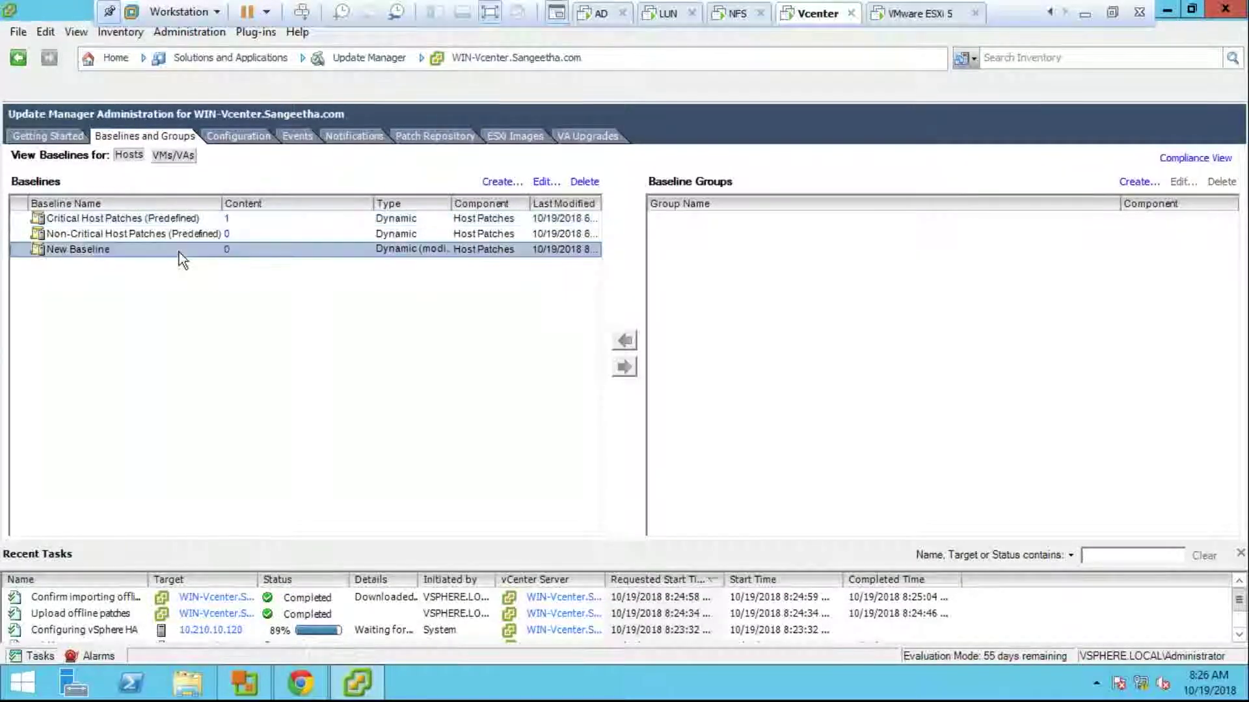
right_click(178, 251)
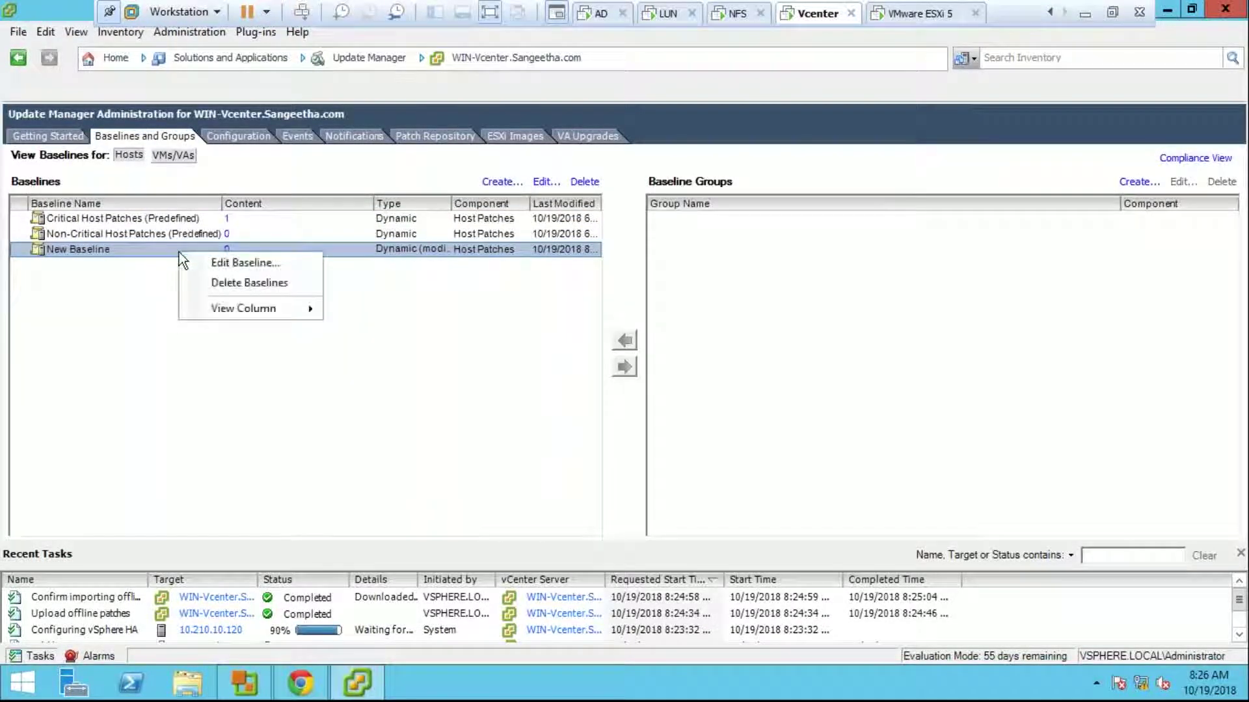
left_click(192, 261)
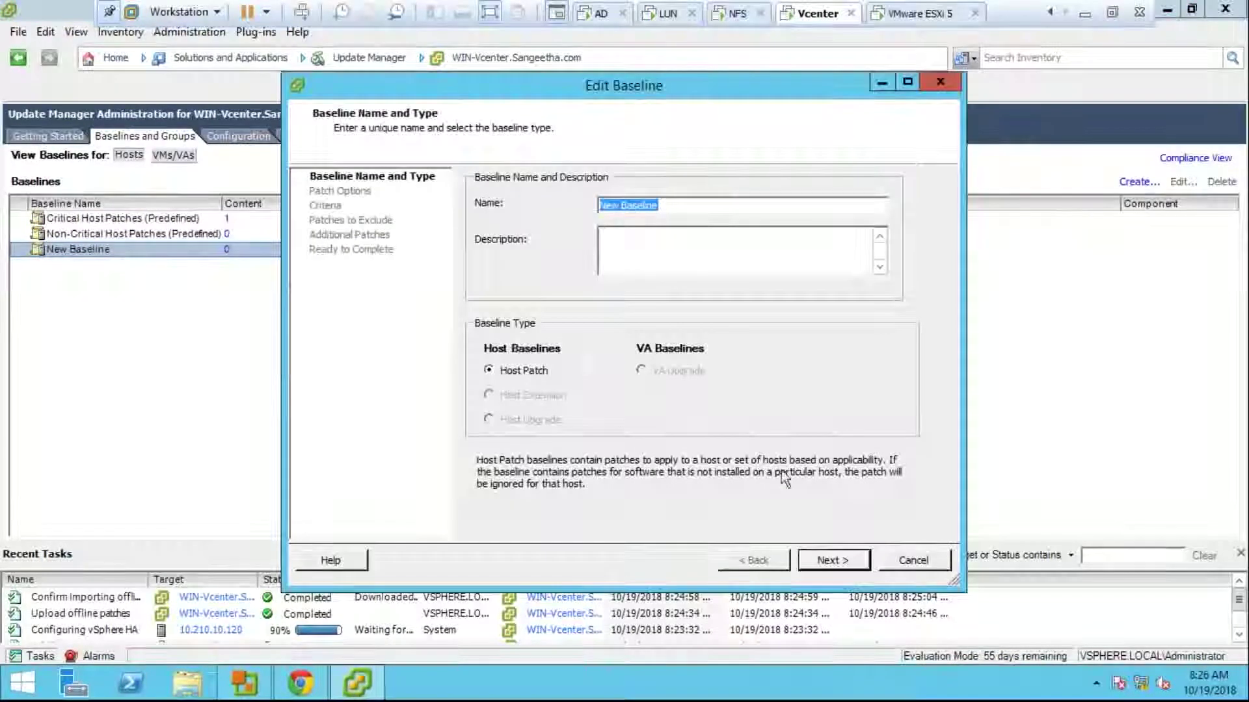
left_click(822, 563)
left_click(822, 564)
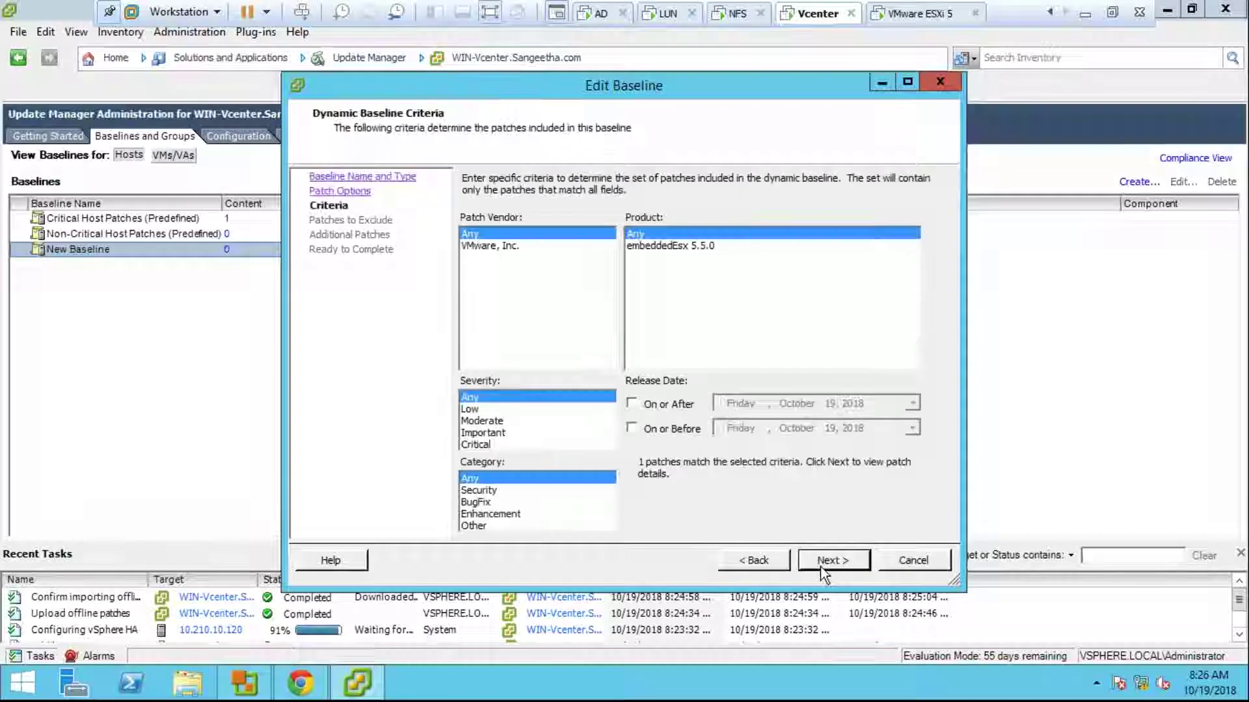
left_click(826, 562)
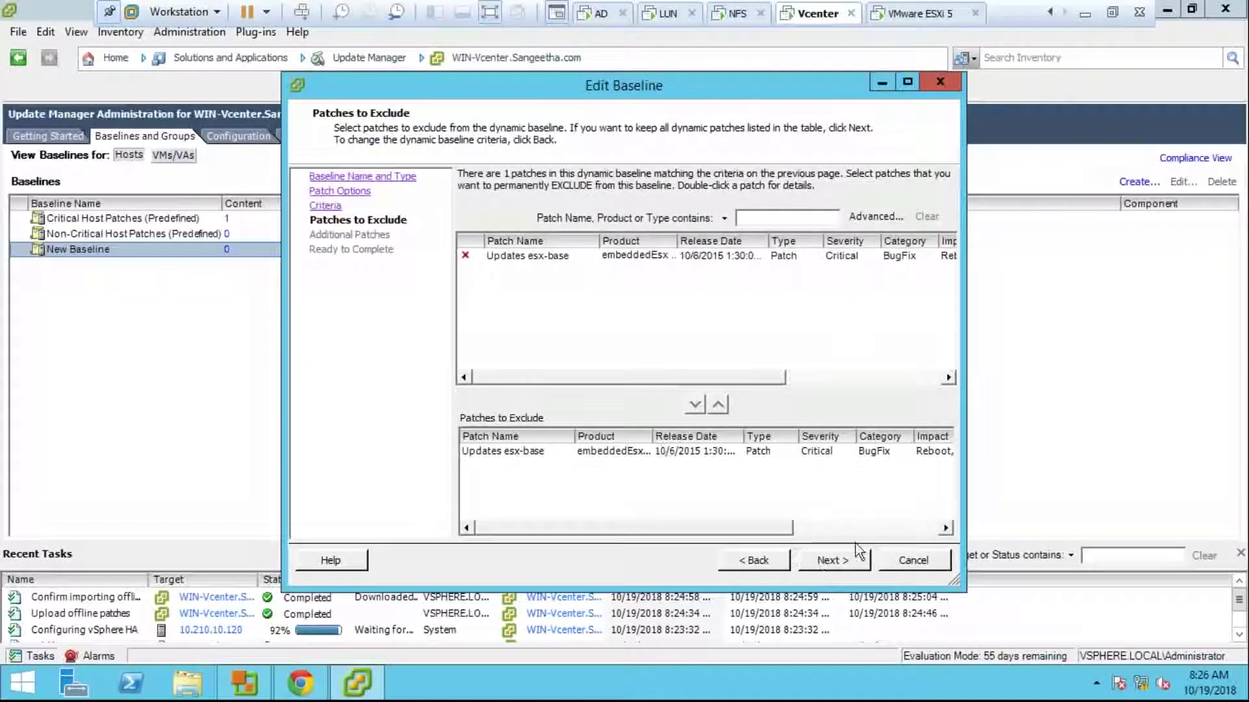
left_click(901, 560)
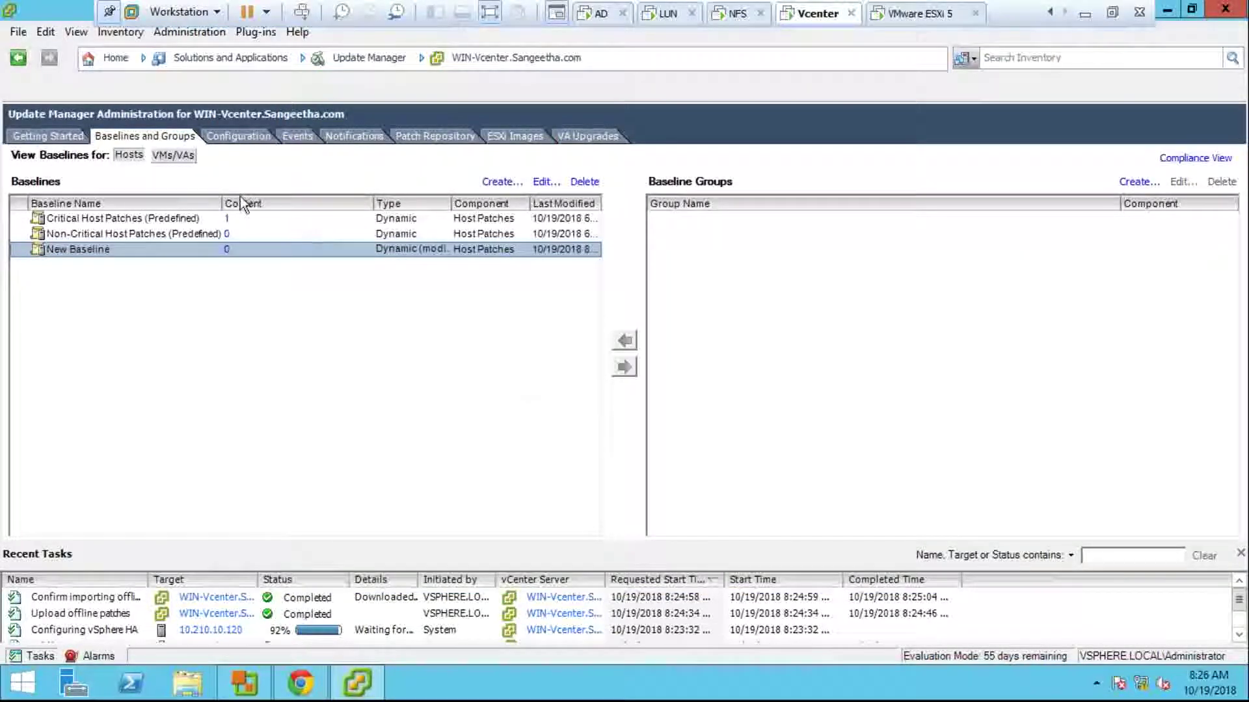
left_click(116, 58)
left_click(126, 130)
Step: Put host 10.210.10.120 into maintenance mode and show its Update Manager view
left_click(141, 185)
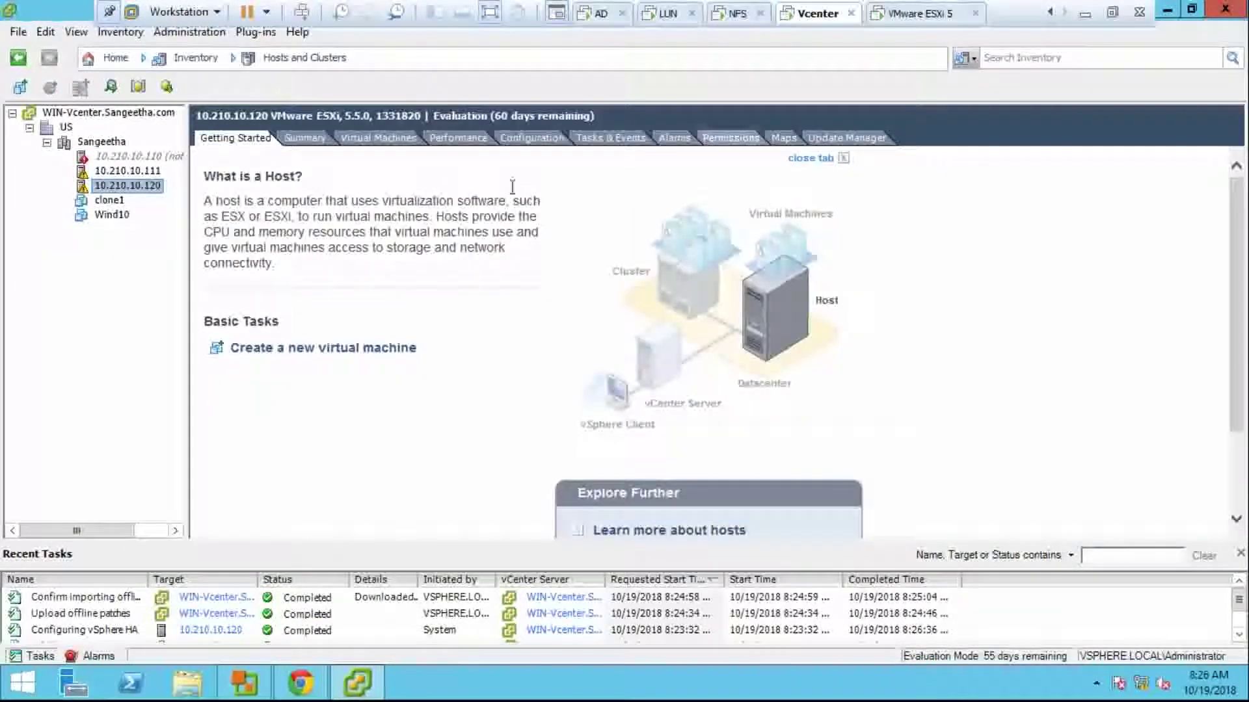
right_click(155, 189)
left_click(233, 287)
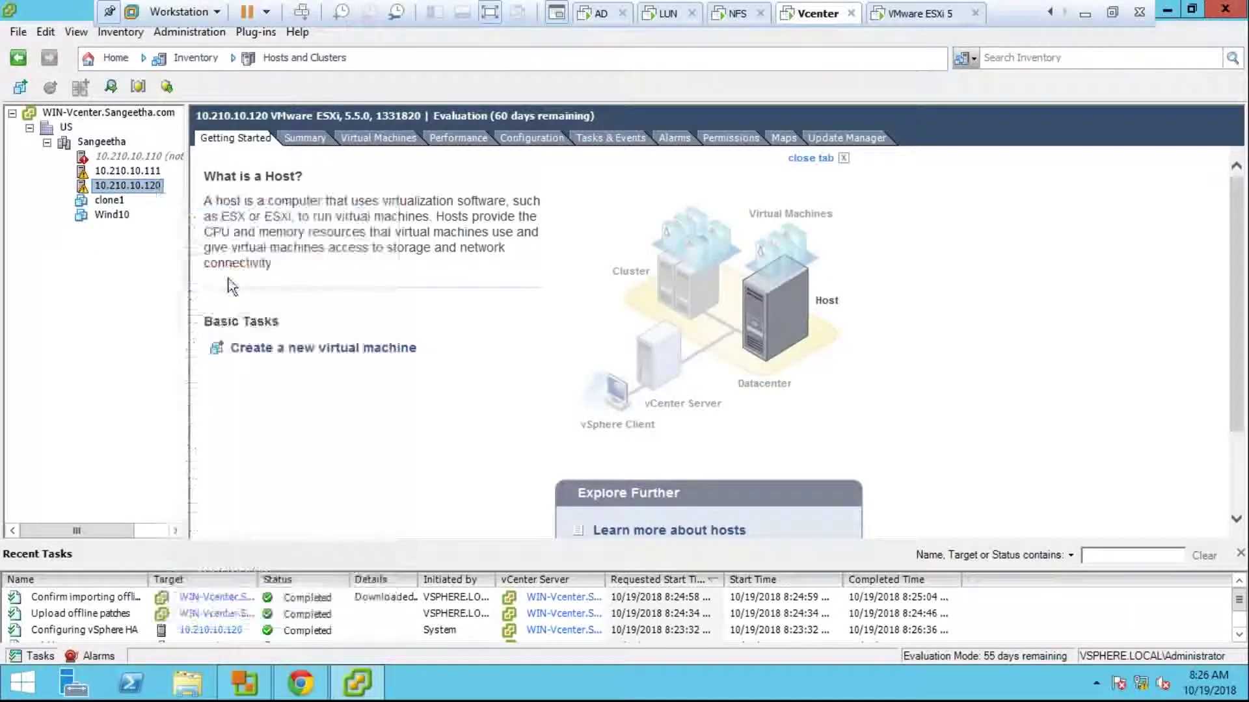
left_click(643, 390)
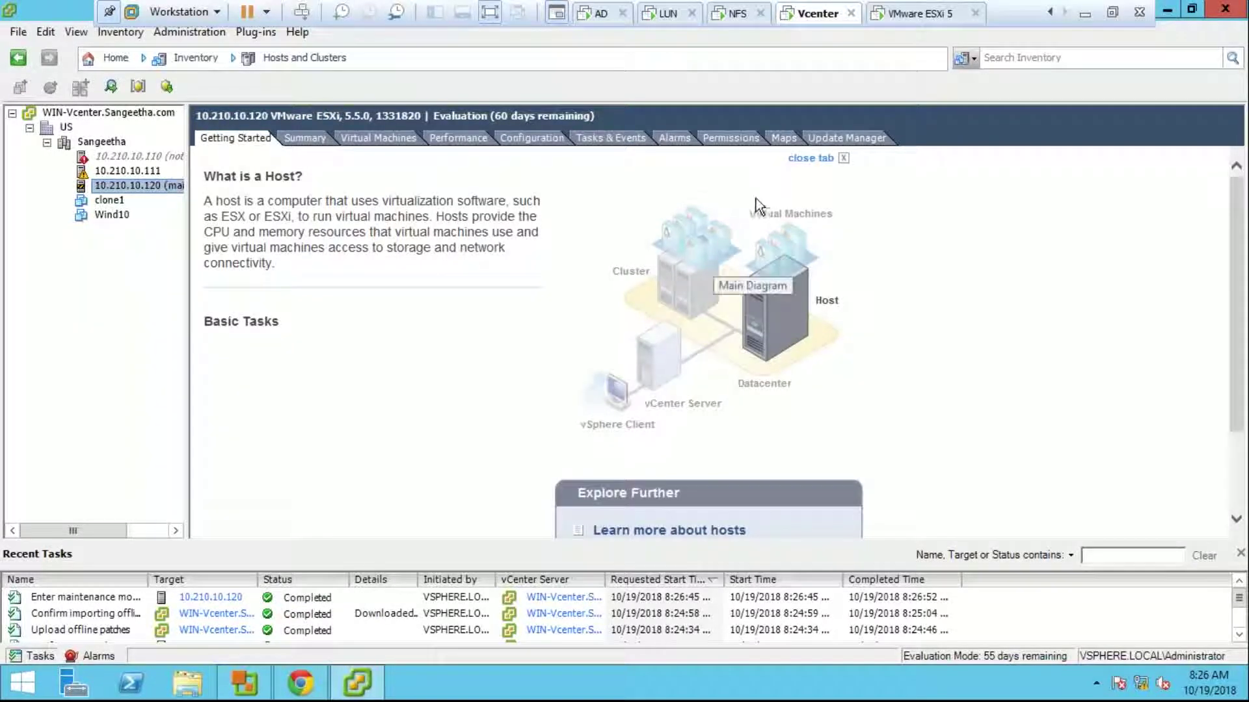
left_click(846, 138)
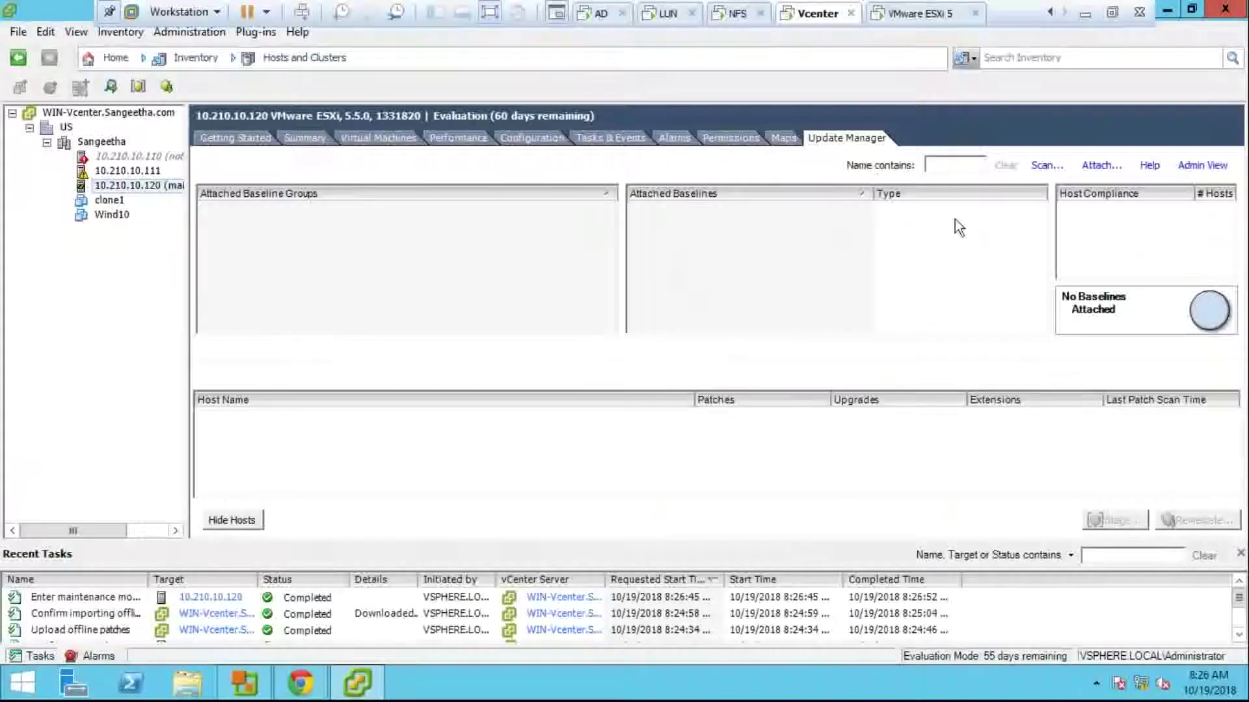
Step: Attach New Baseline to host 10.210.10.120 and view its compliance
left_click(1100, 168)
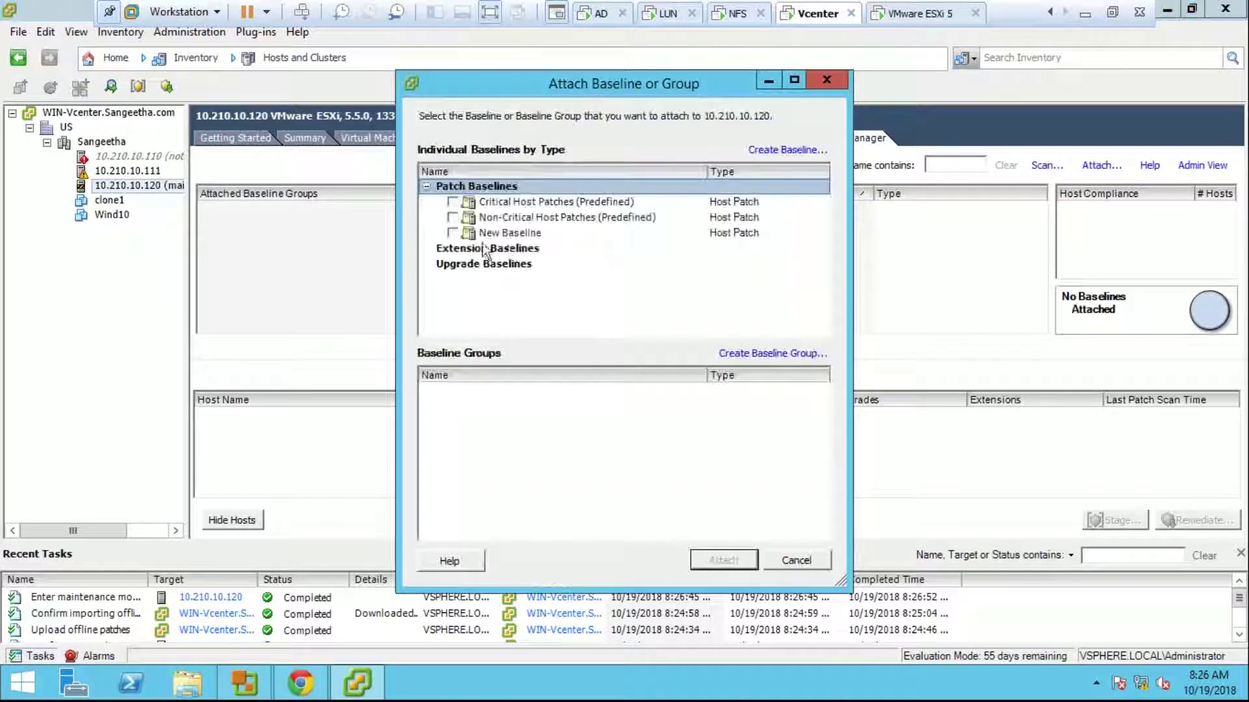
left_click(453, 233)
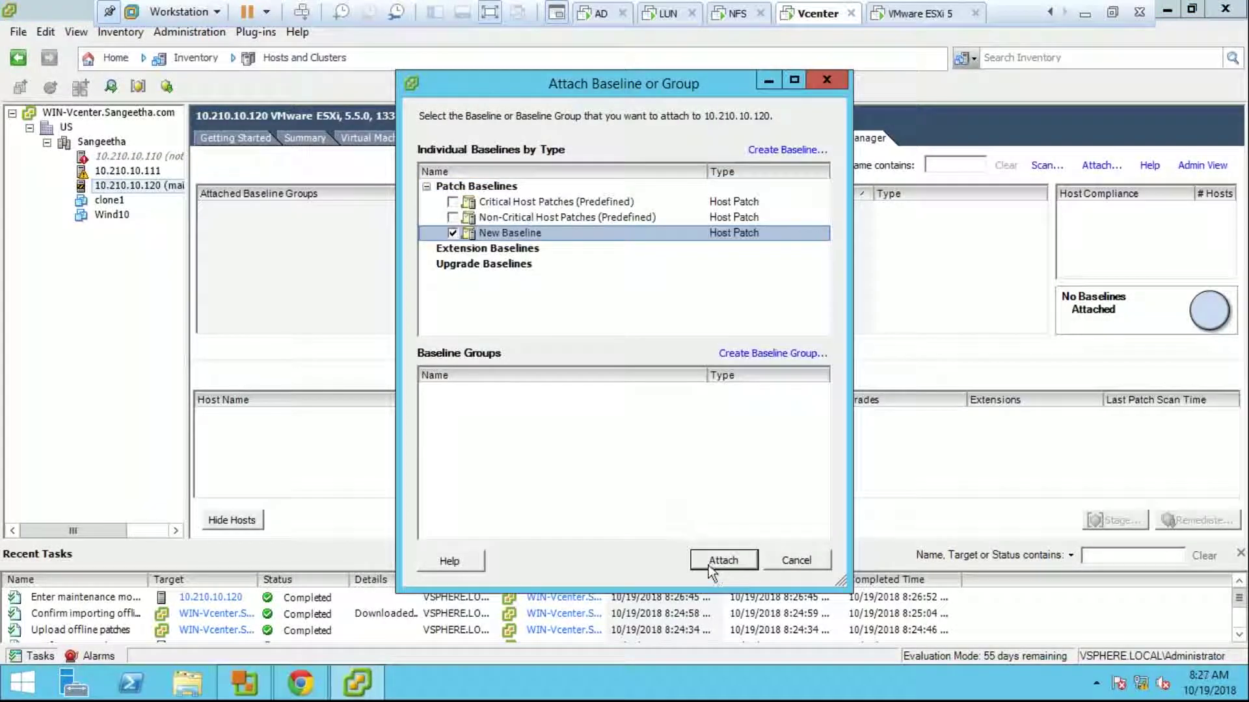
left_click(722, 560)
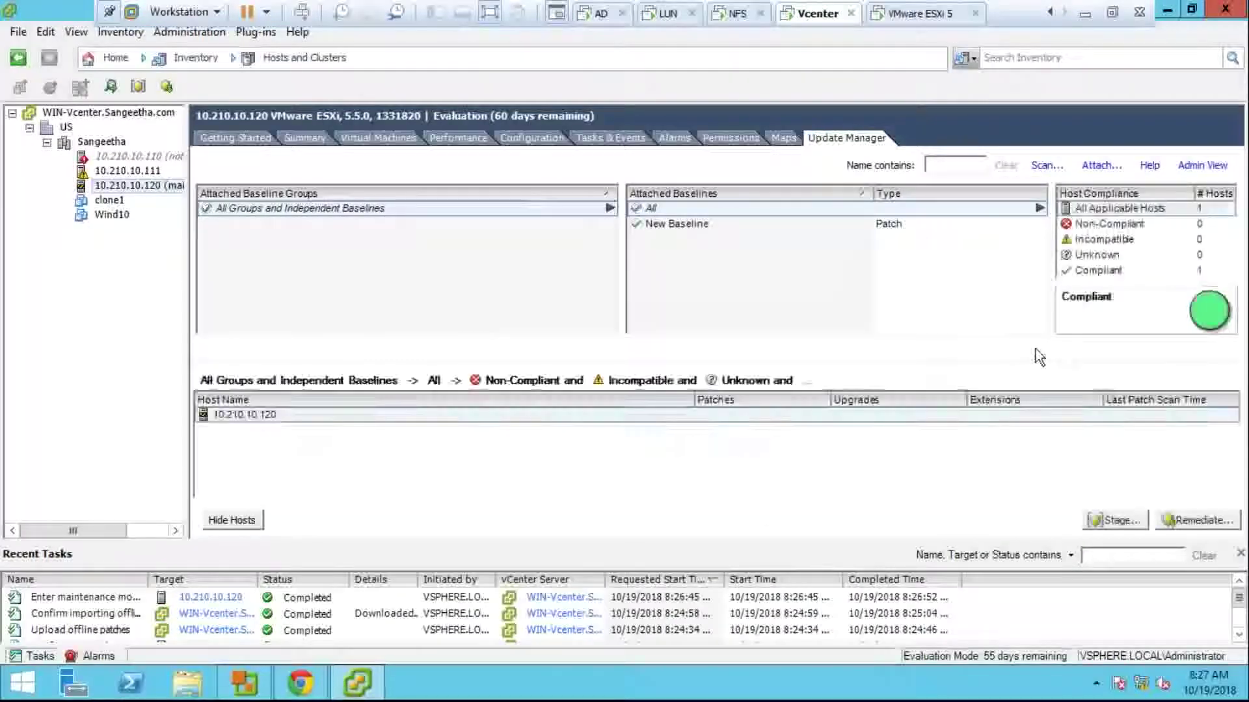
left_click(697, 225)
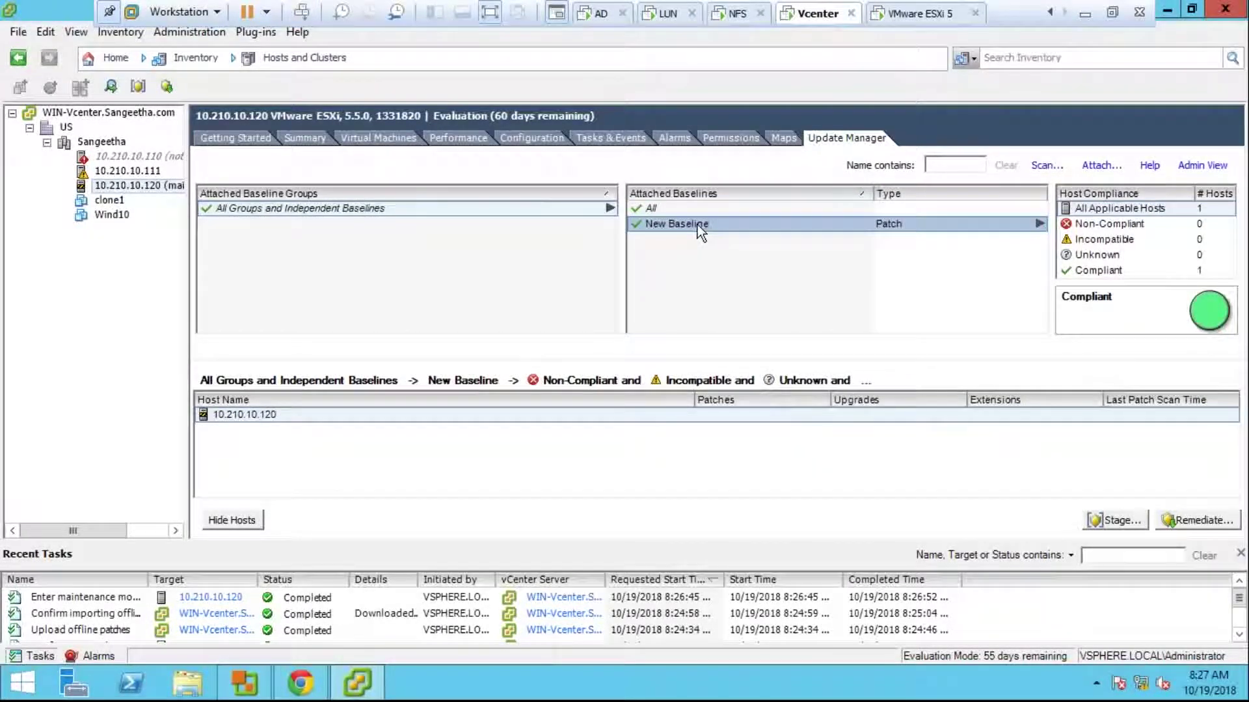
Step: Scan the host for patches and extensions, then show compliance for New Baseline only
left_click(1044, 166)
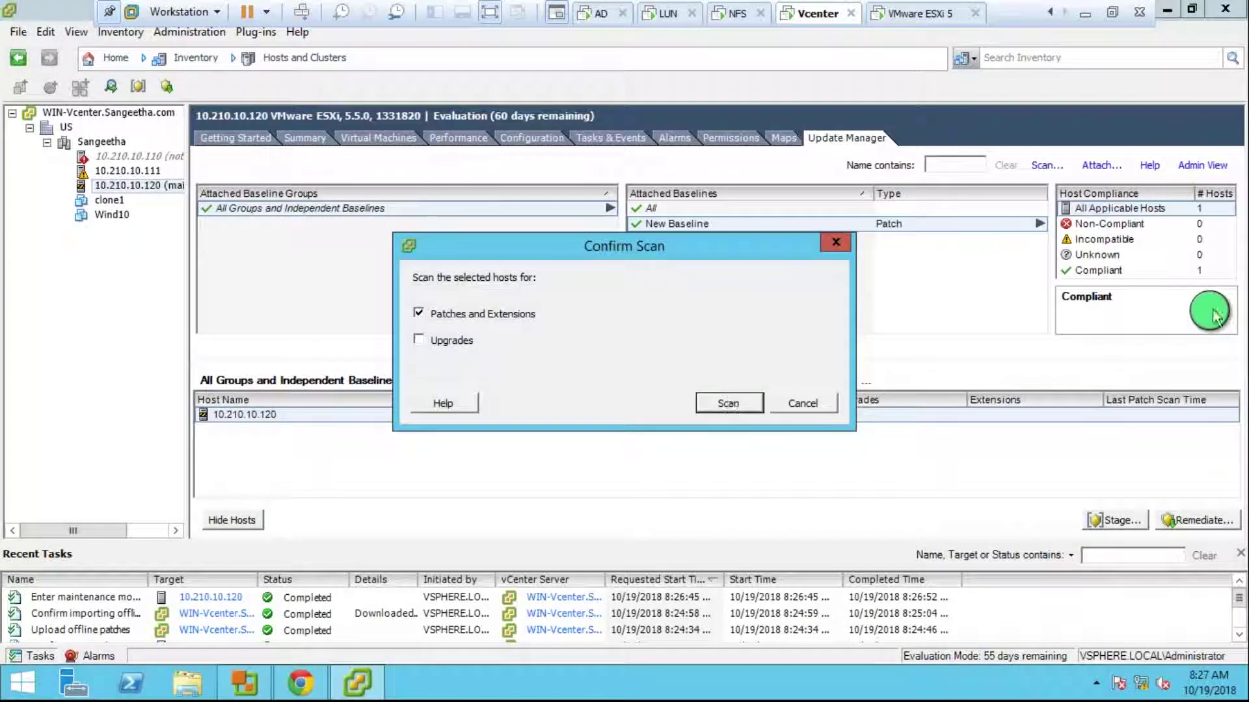
left_click(729, 404)
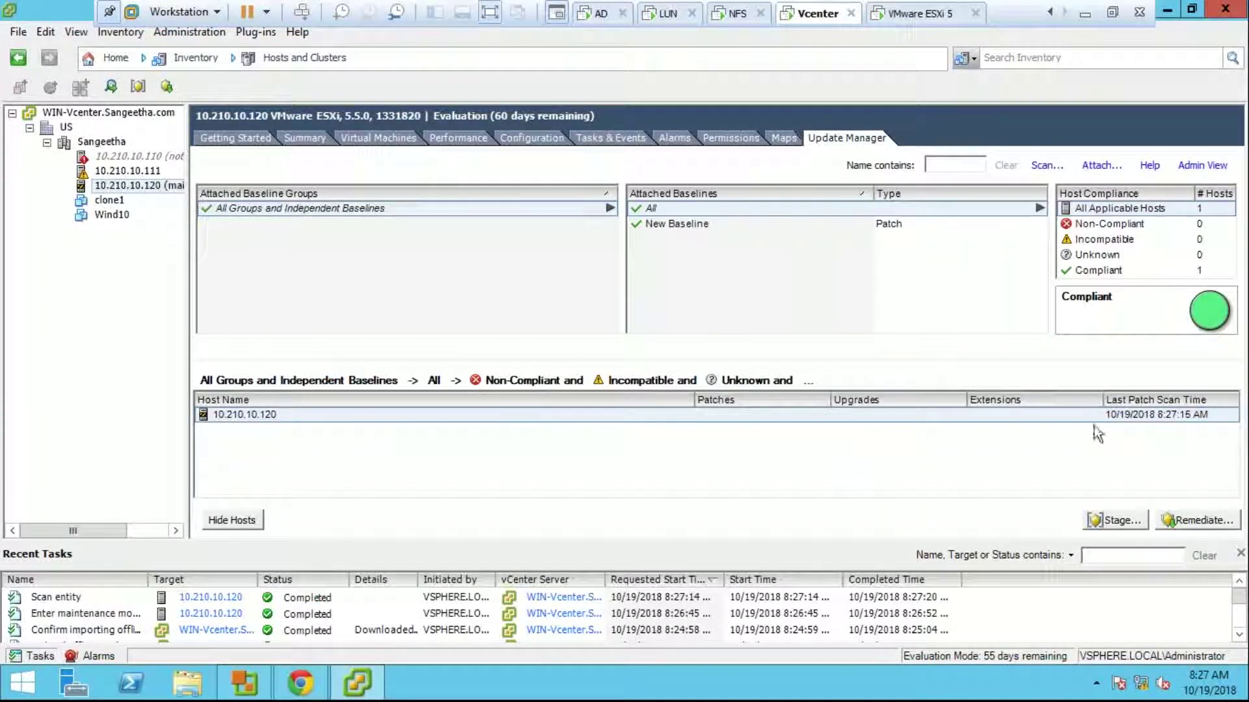
left_click(831, 223)
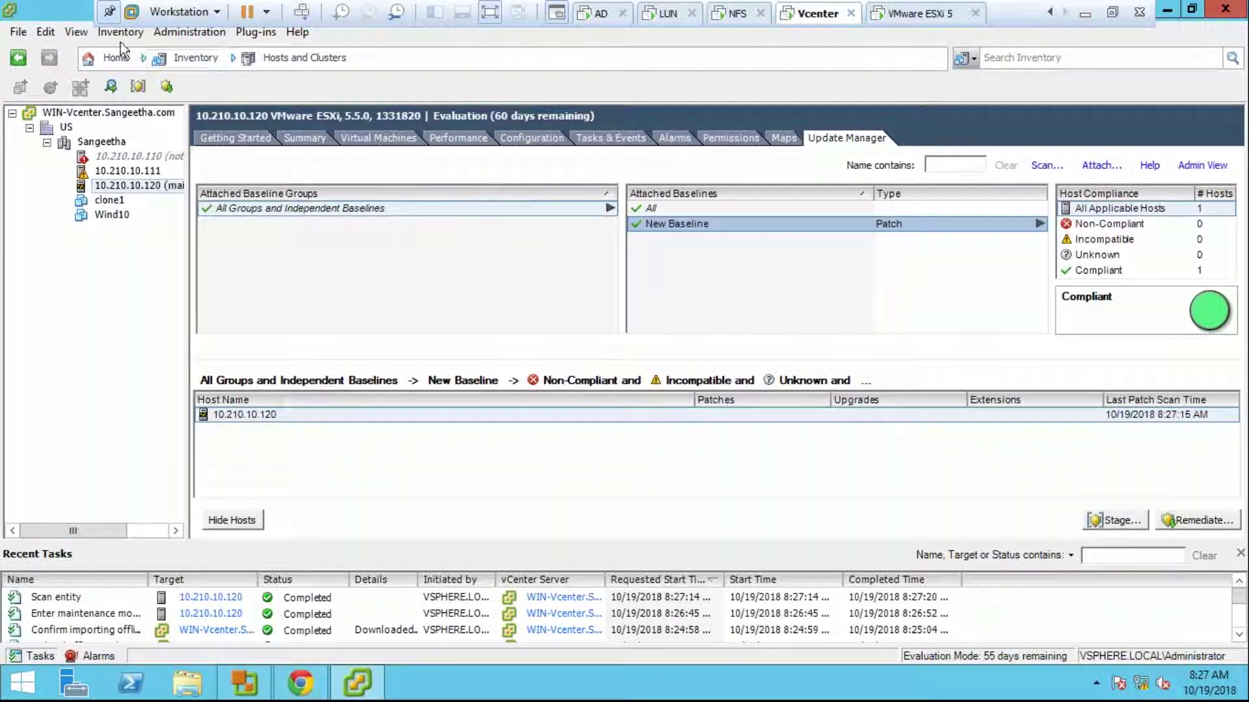
Step: In Update Manager administration, step through the Critical Host Patches baseline leaving it unchanged
left_click(115, 60)
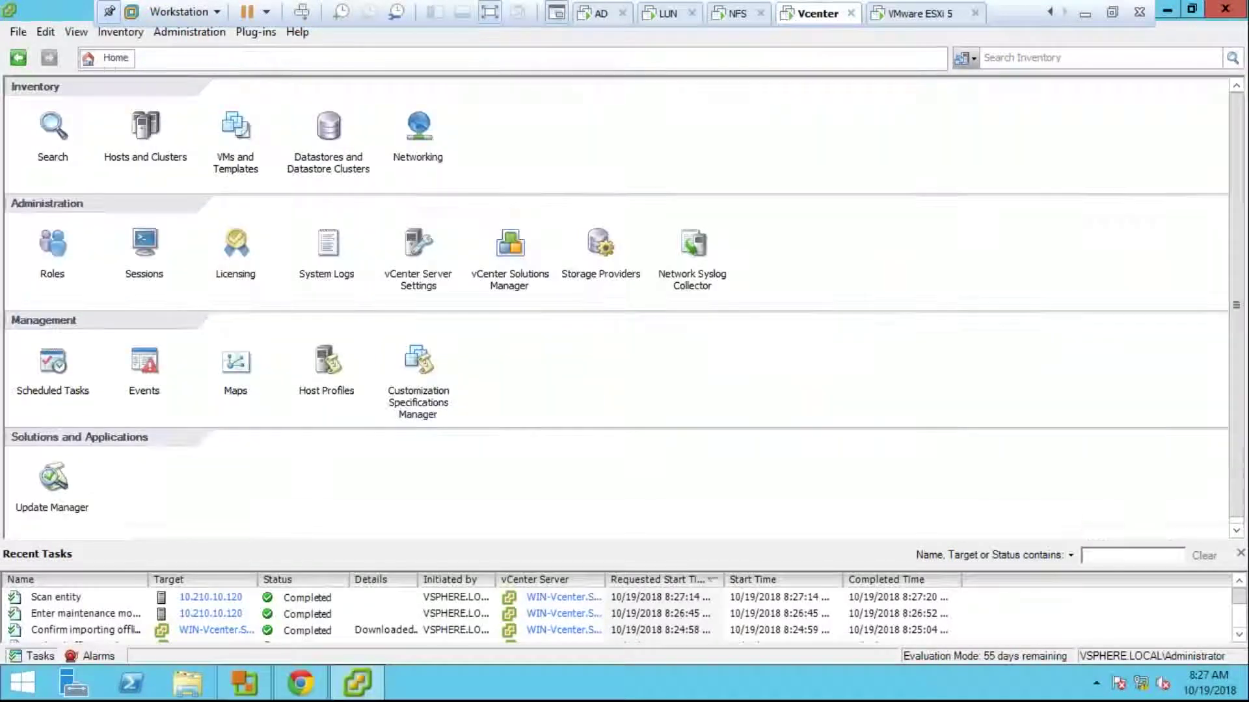
left_click(55, 478)
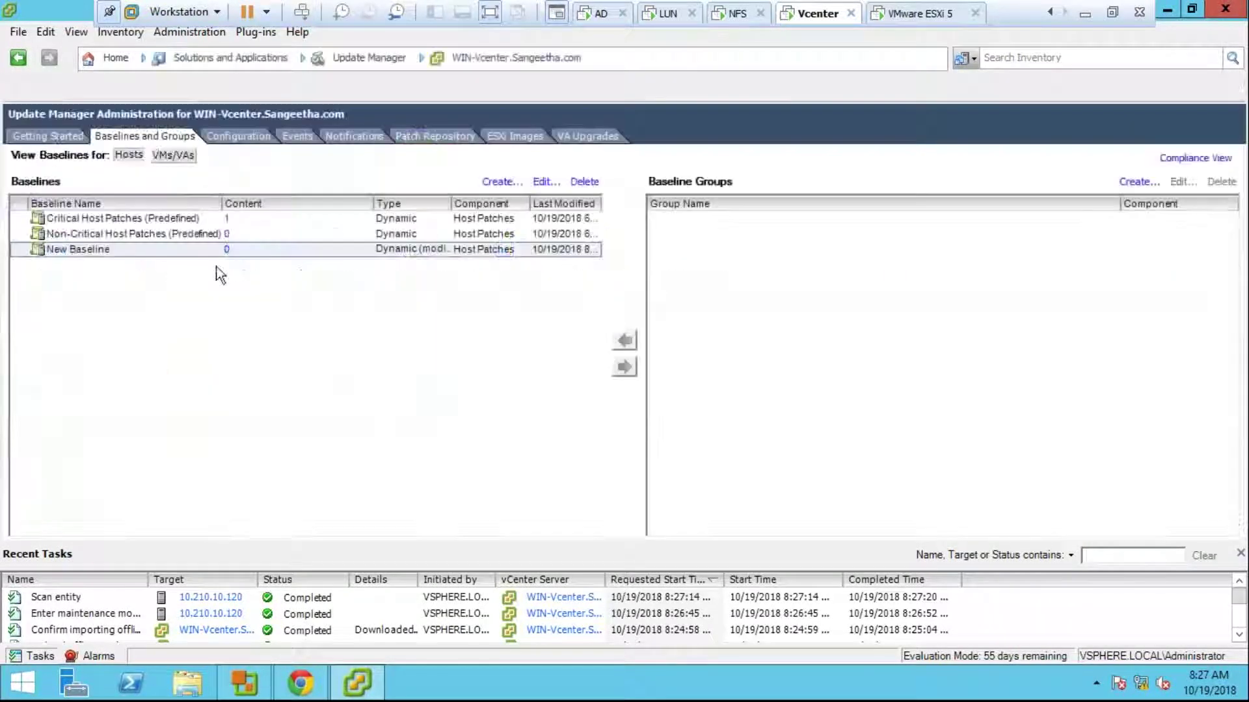
left_click(202, 220)
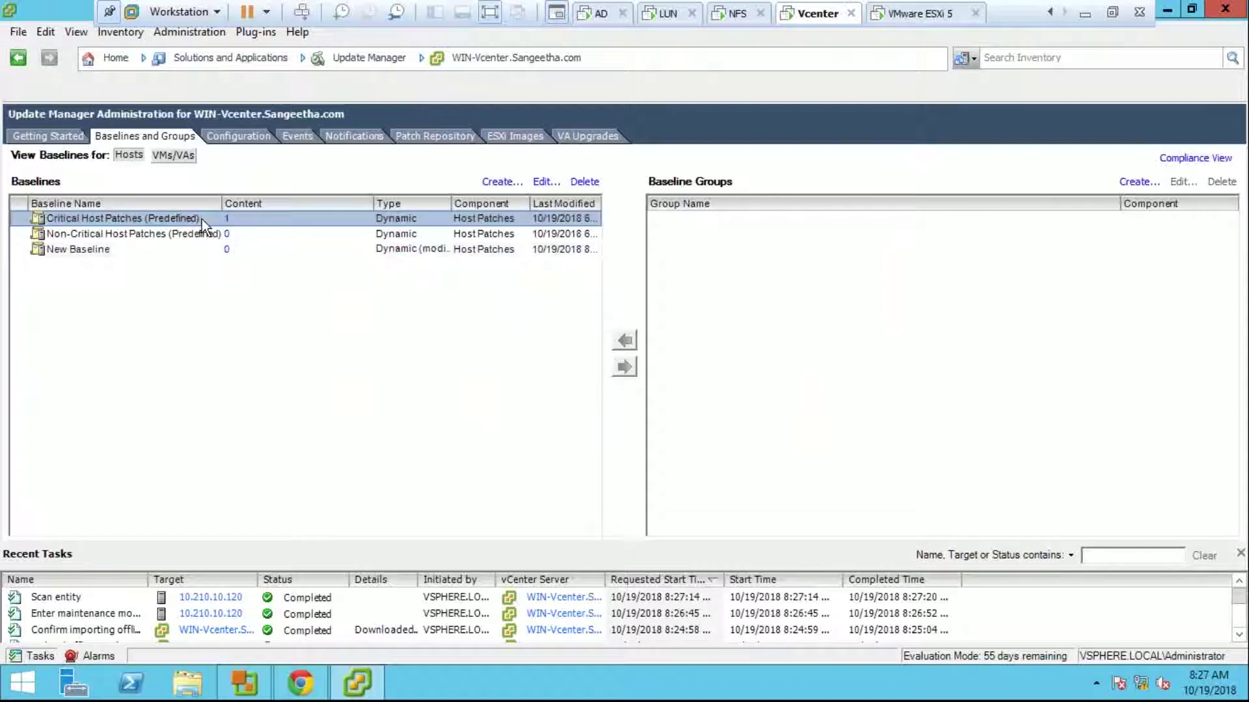
double_click(201, 220)
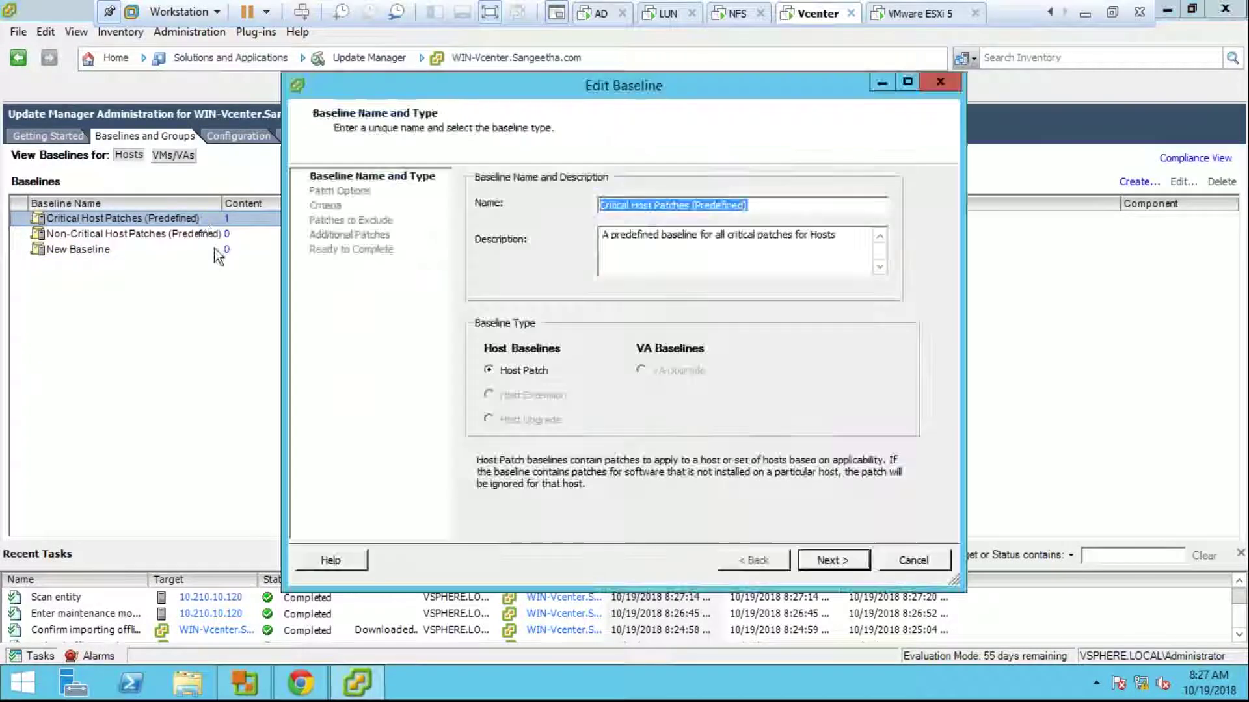
left_click(816, 558)
left_click(817, 559)
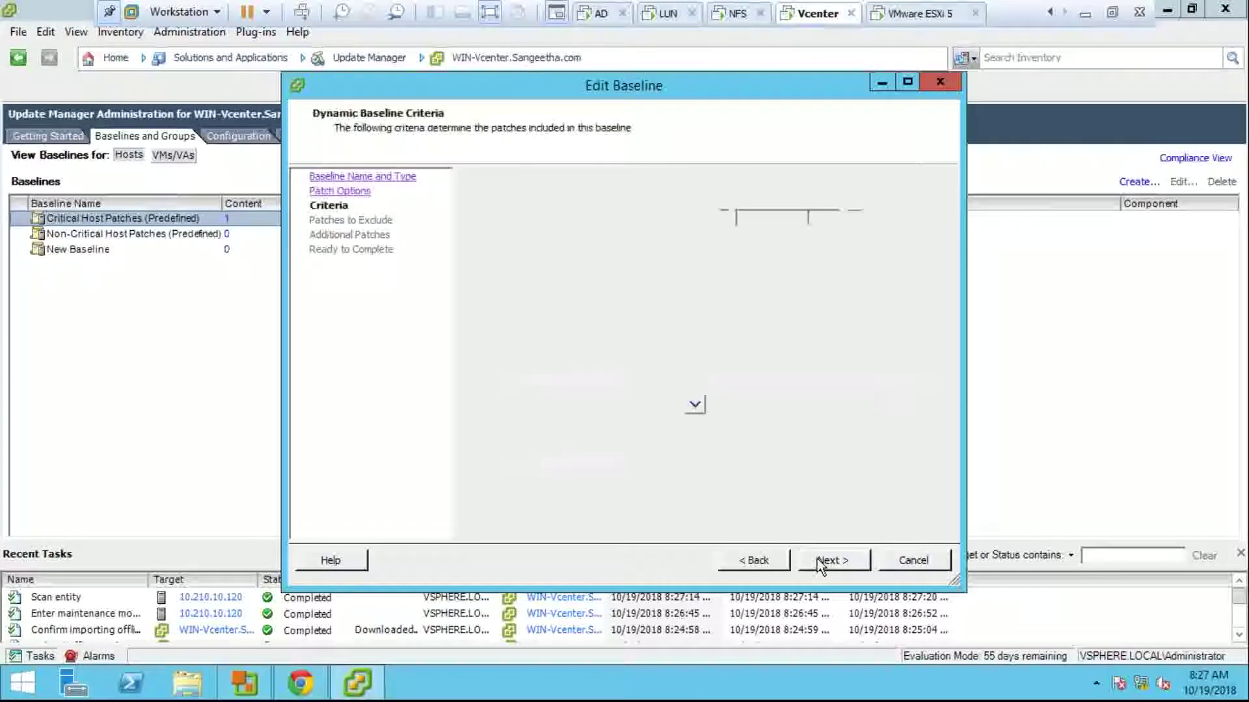
left_click(817, 559)
left_click(879, 566)
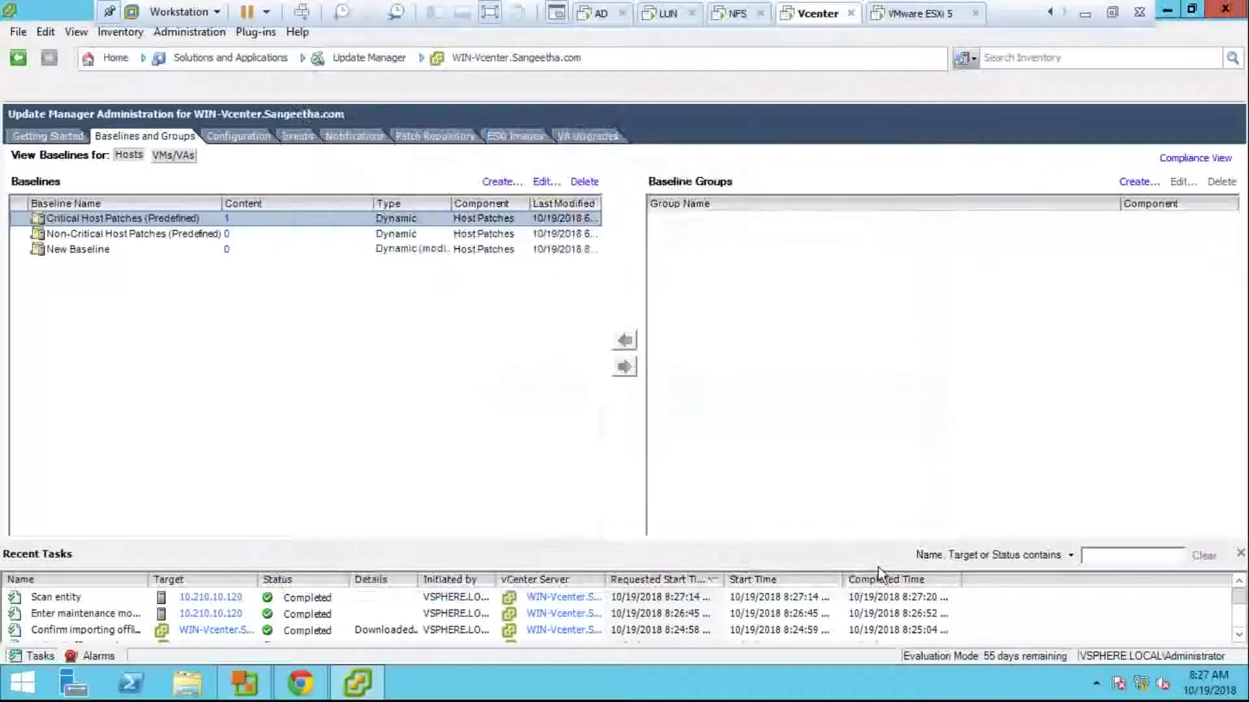
Step: Edit New Baseline to move the esx-base update out of Patches to Exclude
left_click(109, 245)
right_click(109, 244)
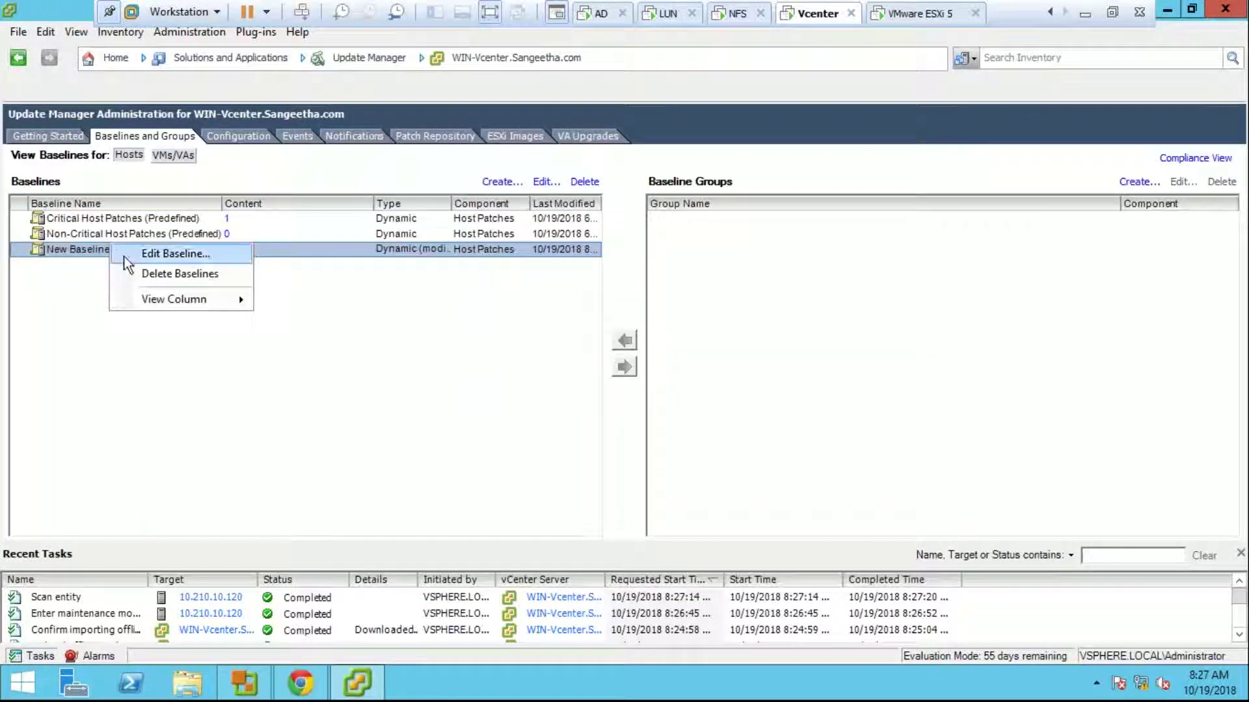
left_click(123, 255)
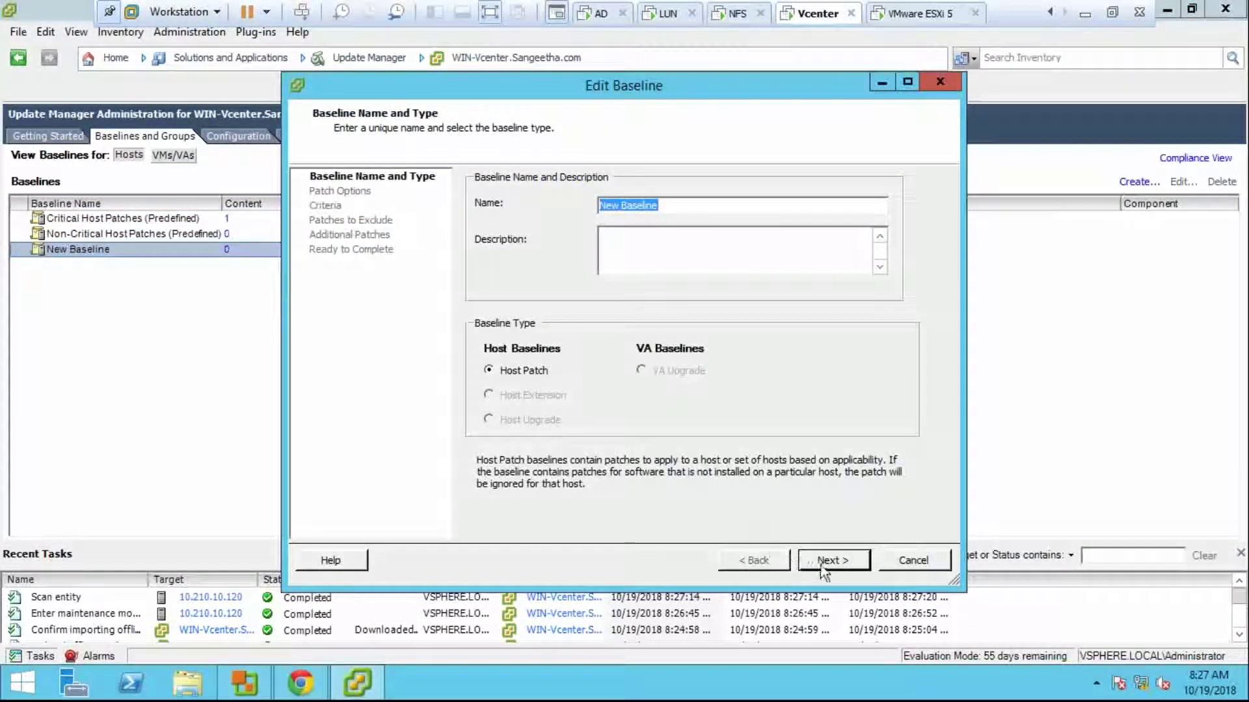
left_click(822, 567)
left_click(823, 567)
left_click(822, 568)
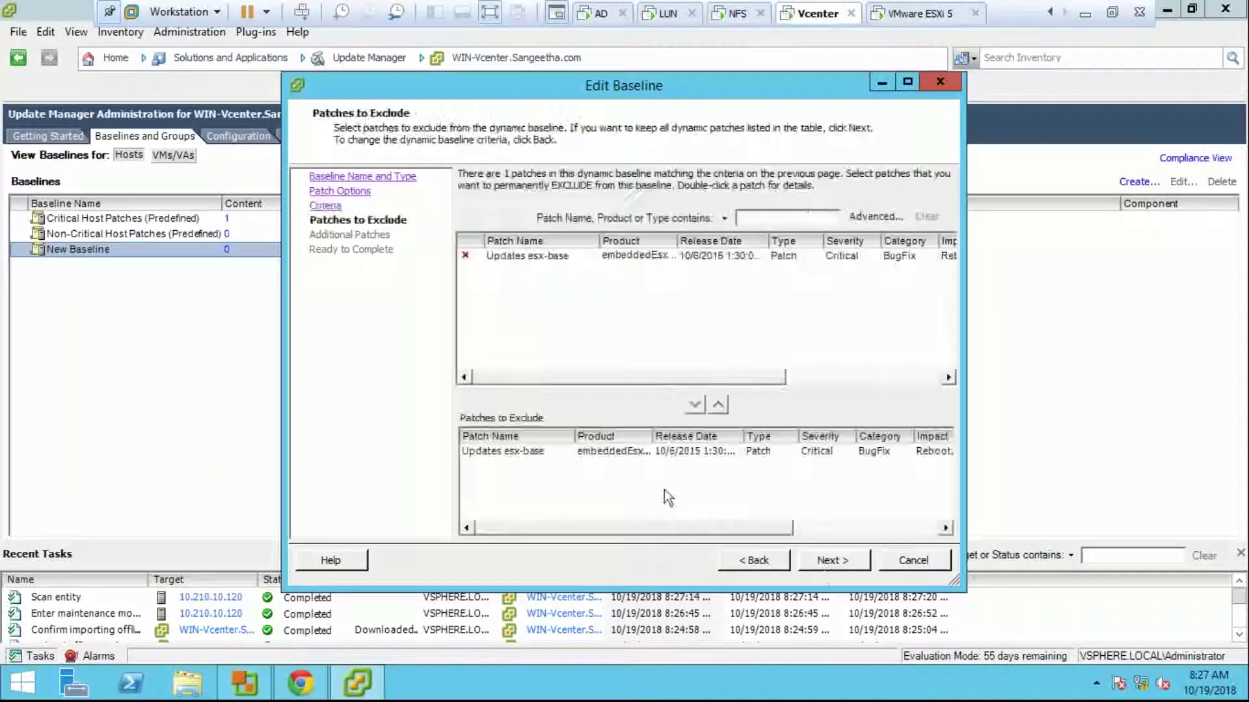
left_click(640, 453)
left_click(718, 404)
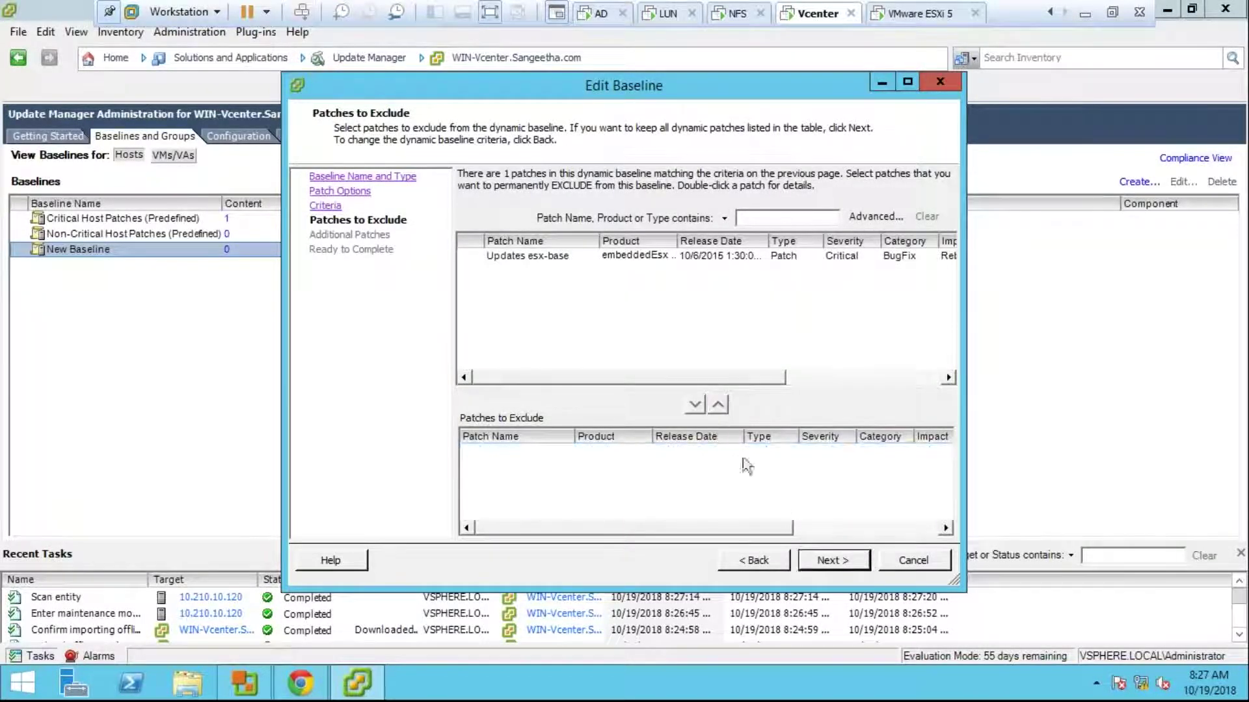
left_click(814, 565)
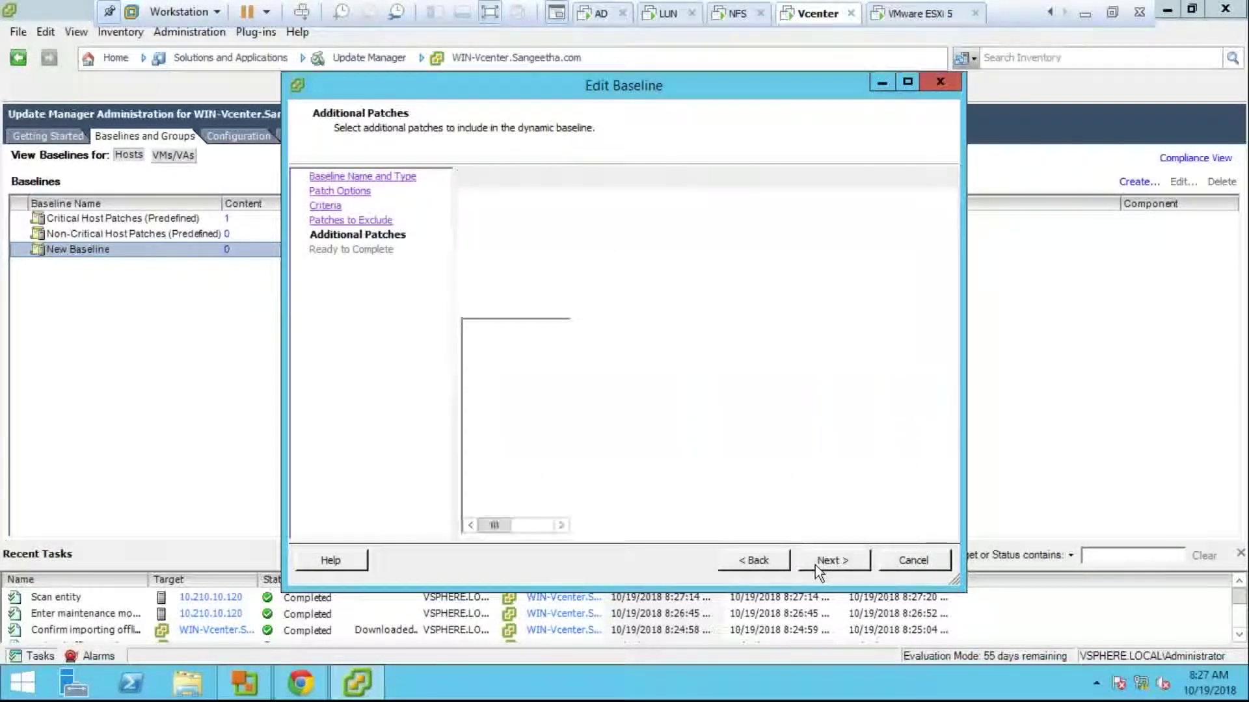
left_click(814, 565)
left_click(814, 565)
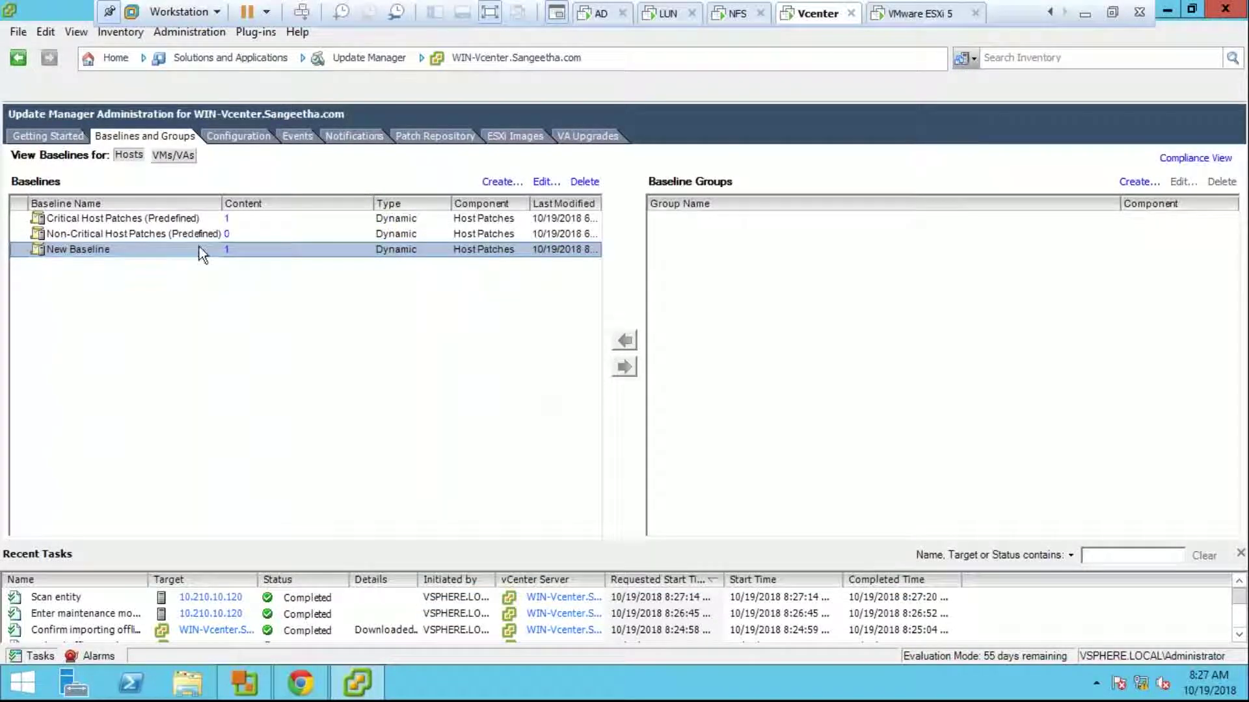
Step: Reopen New Baseline to verify its settings and close the editor
right_click(226, 254)
left_click(247, 268)
left_click(807, 565)
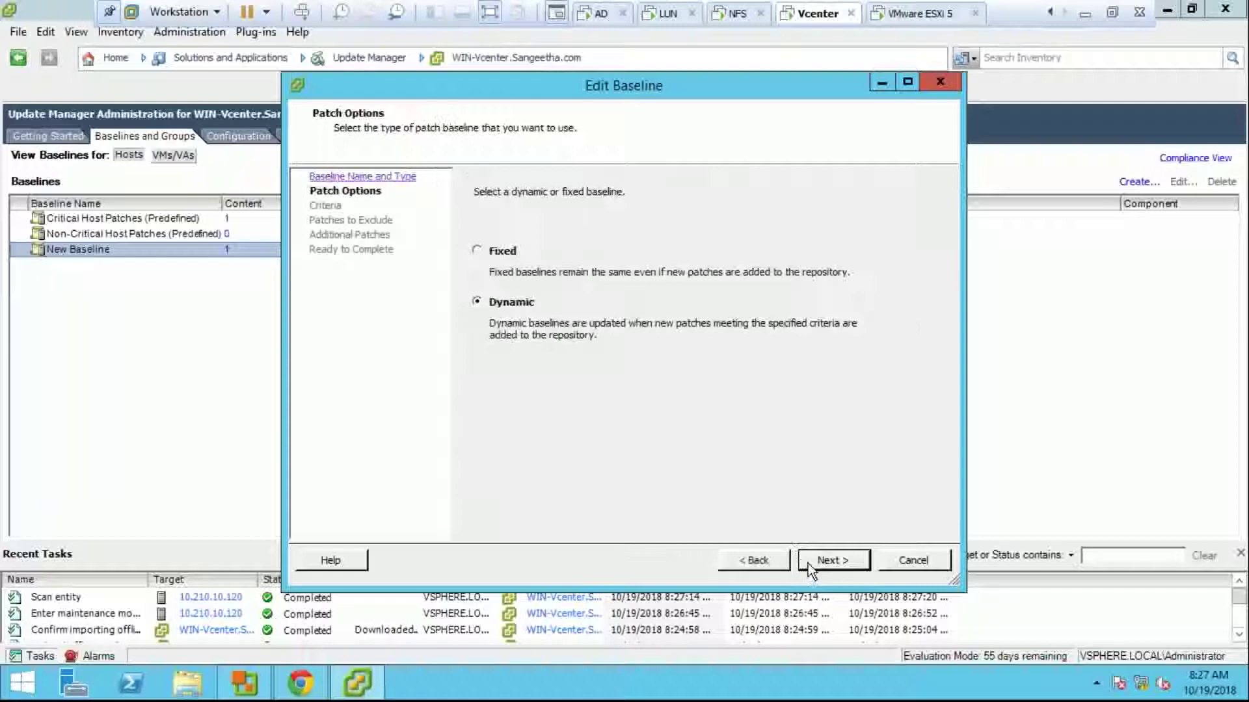
left_click(808, 563)
left_click(808, 563)
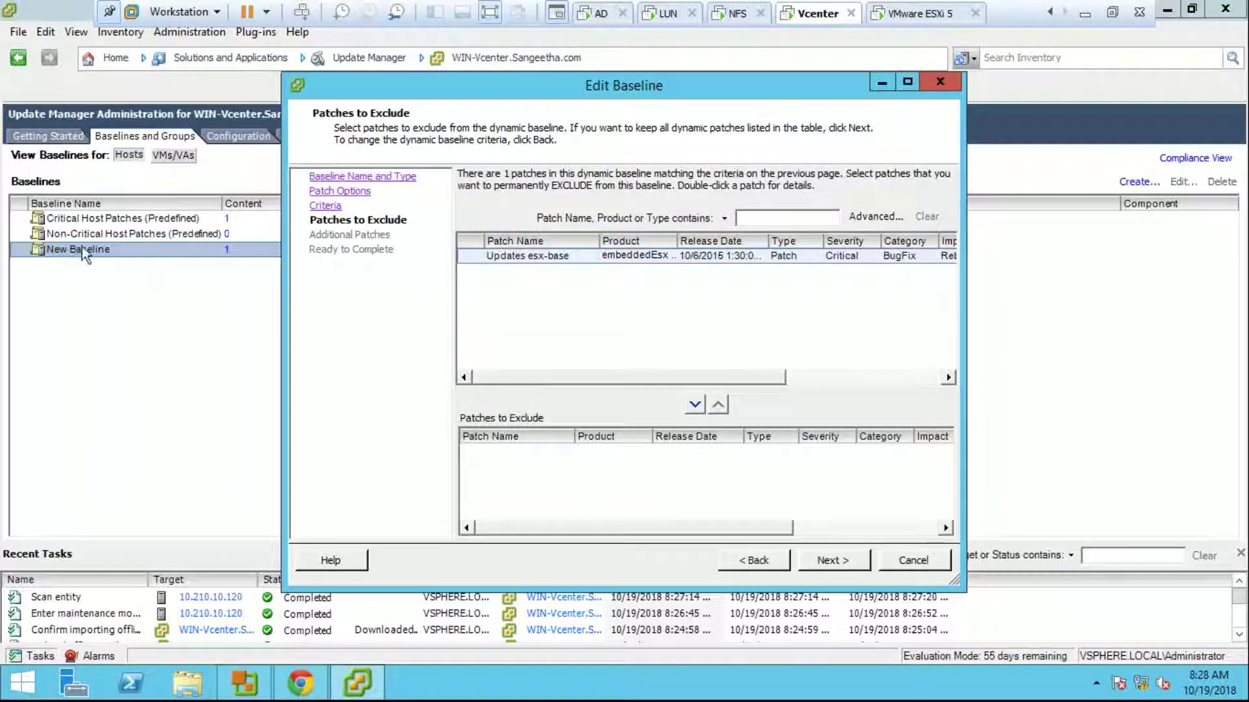
left_click(817, 560)
left_click(817, 560)
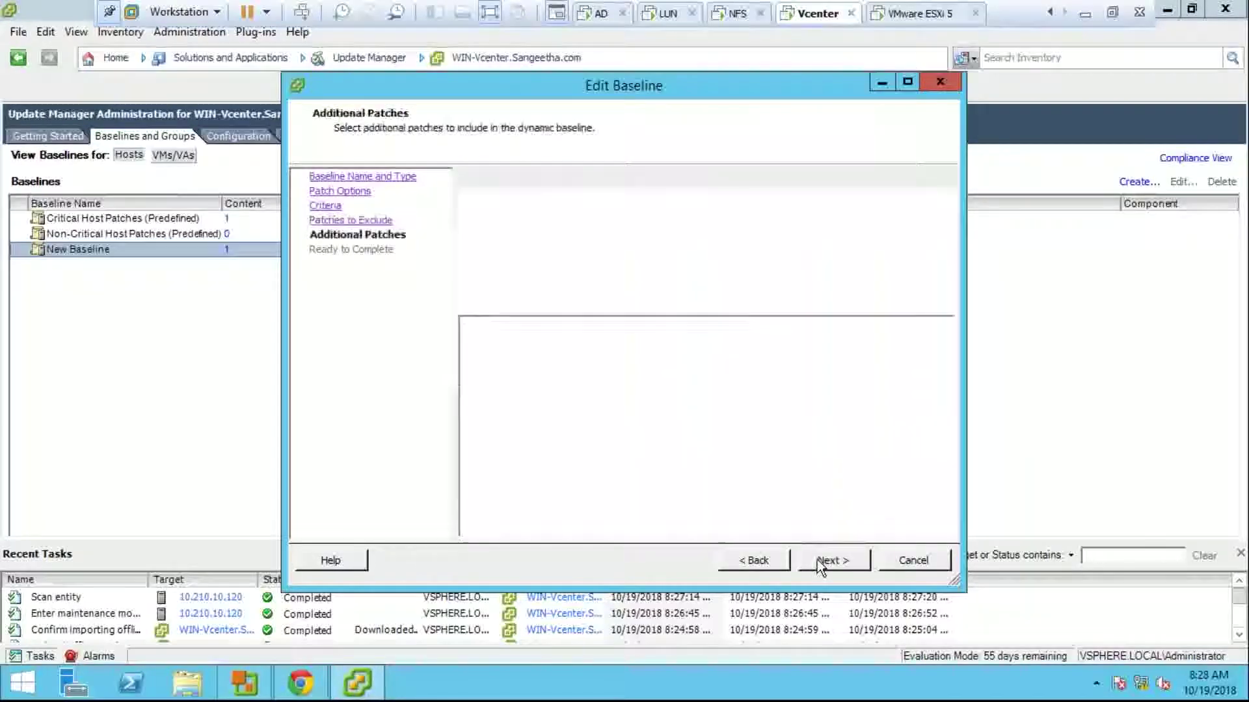
left_click(817, 559)
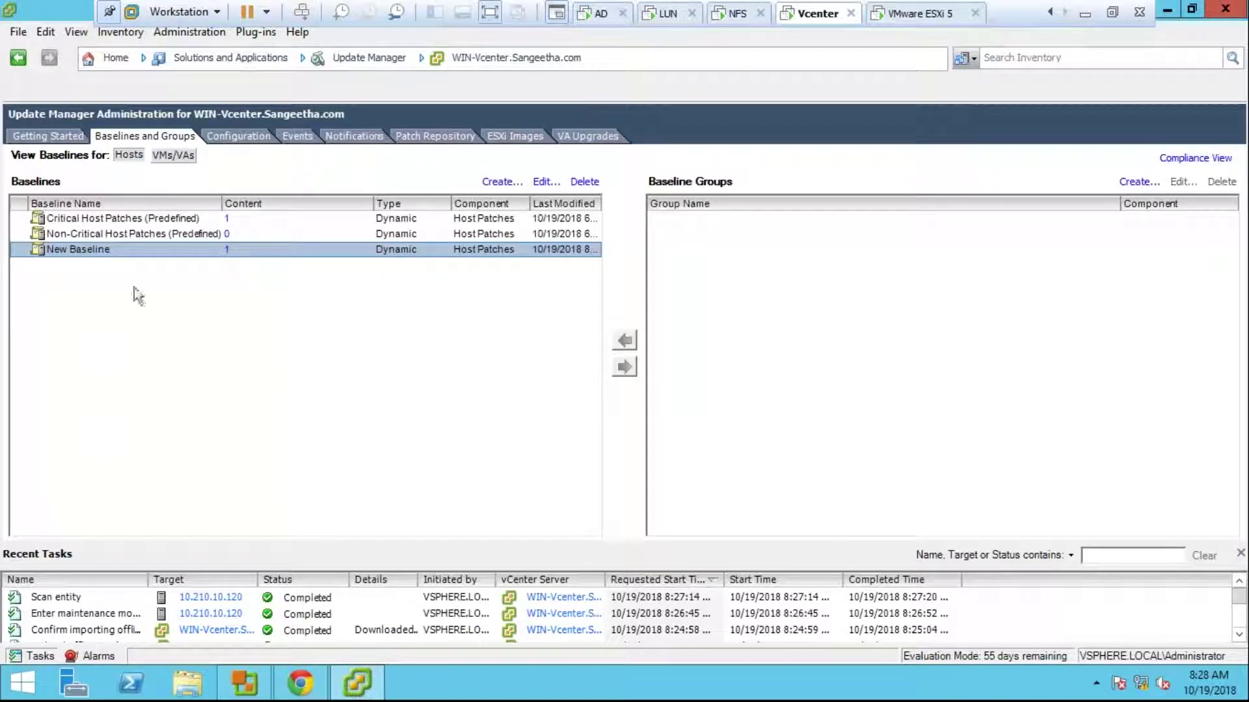
Step: Return to host 10.210.10.120 in Hosts and Clusters and start remediating it against New Baseline
left_click(111, 58)
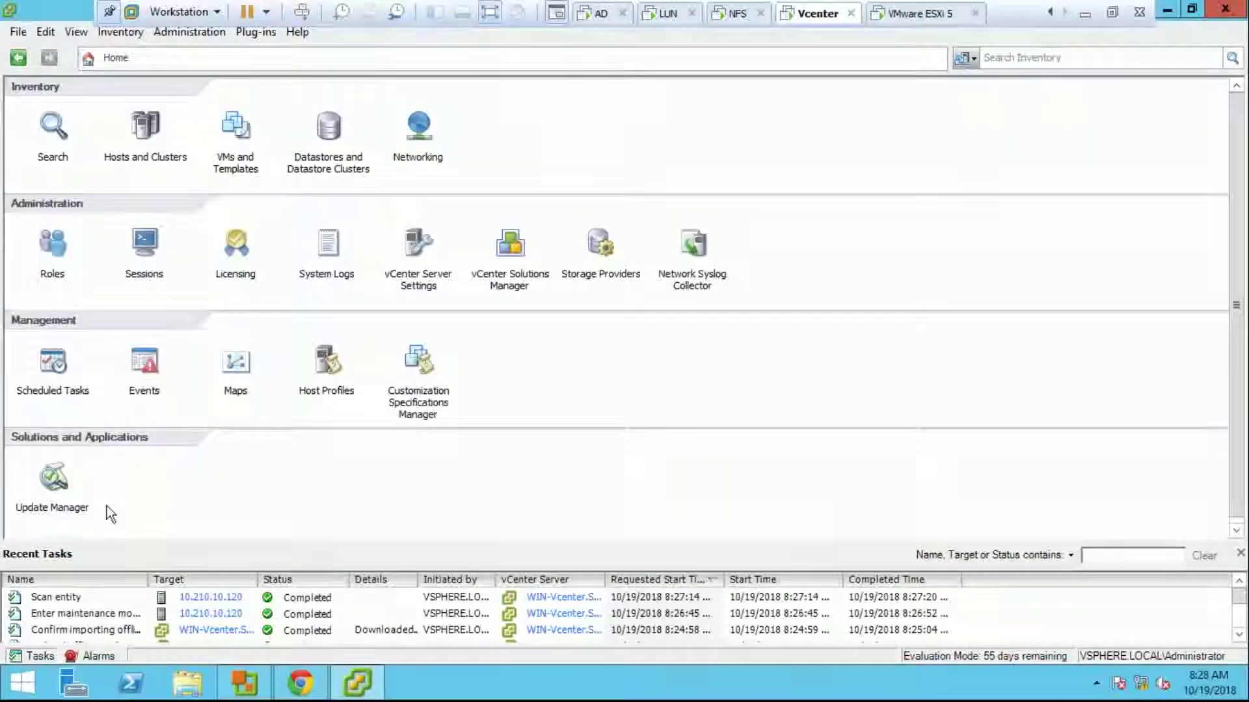
left_click(136, 129)
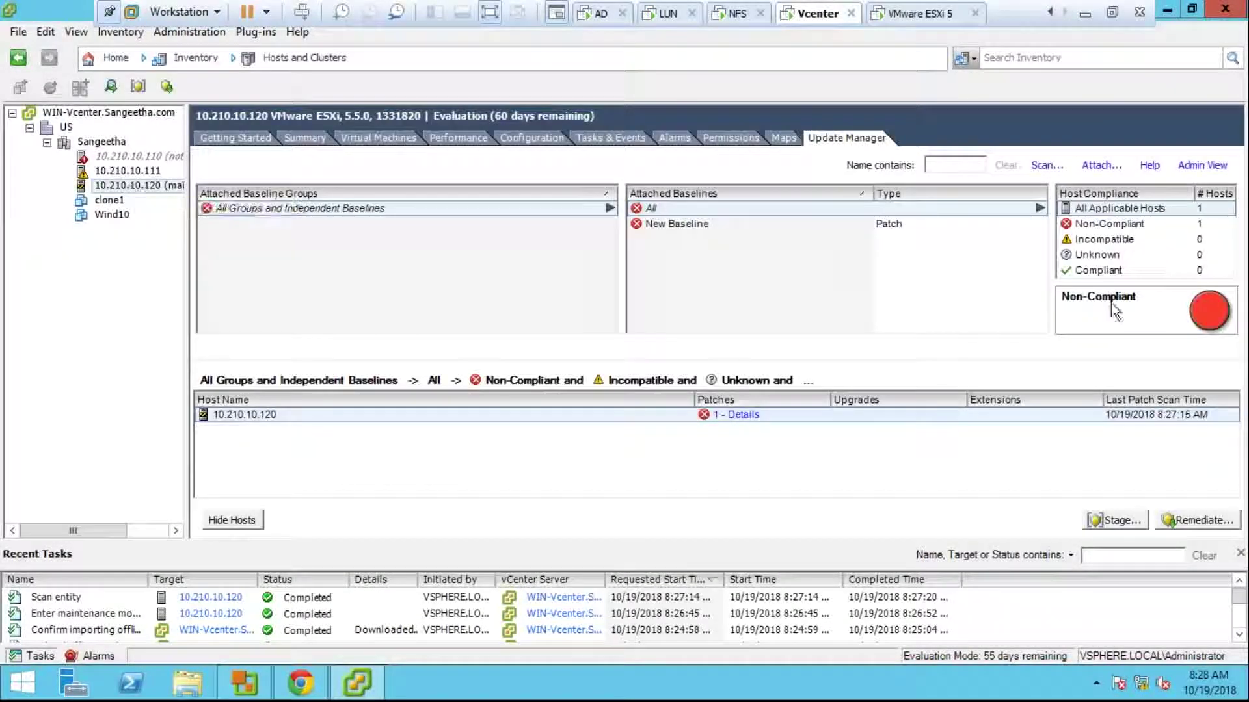
mouse_move(1200, 324)
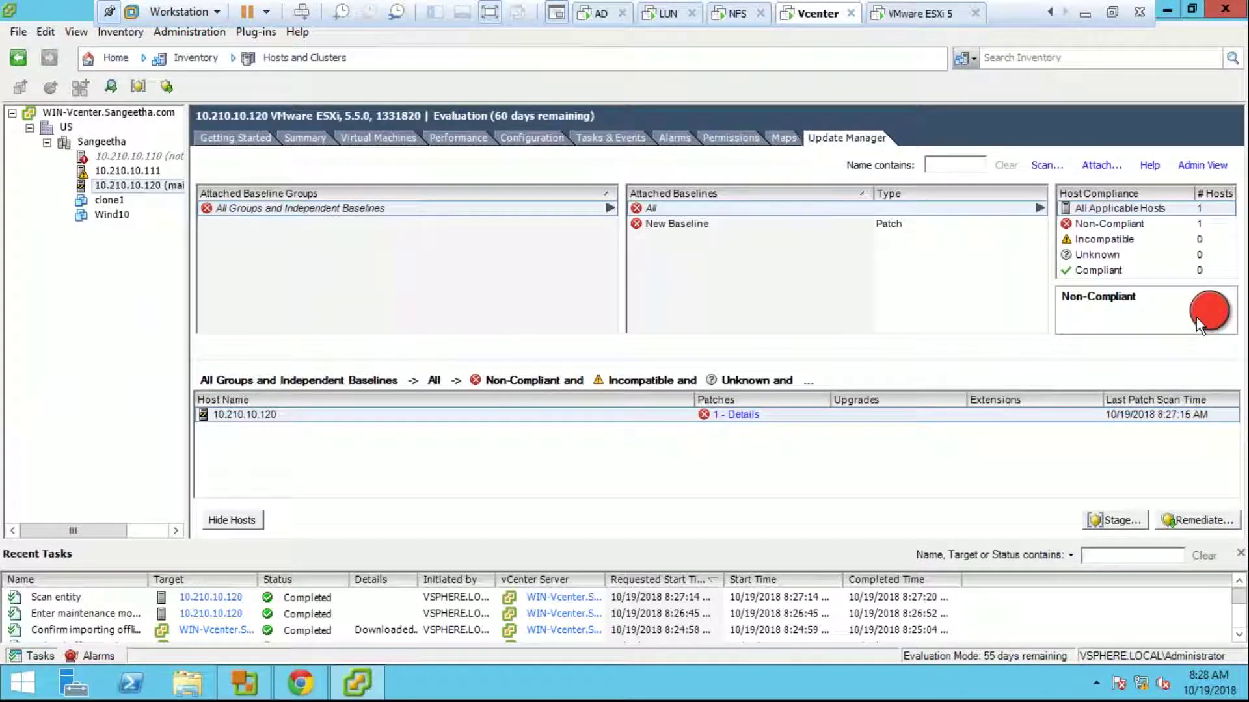
left_click(1170, 526)
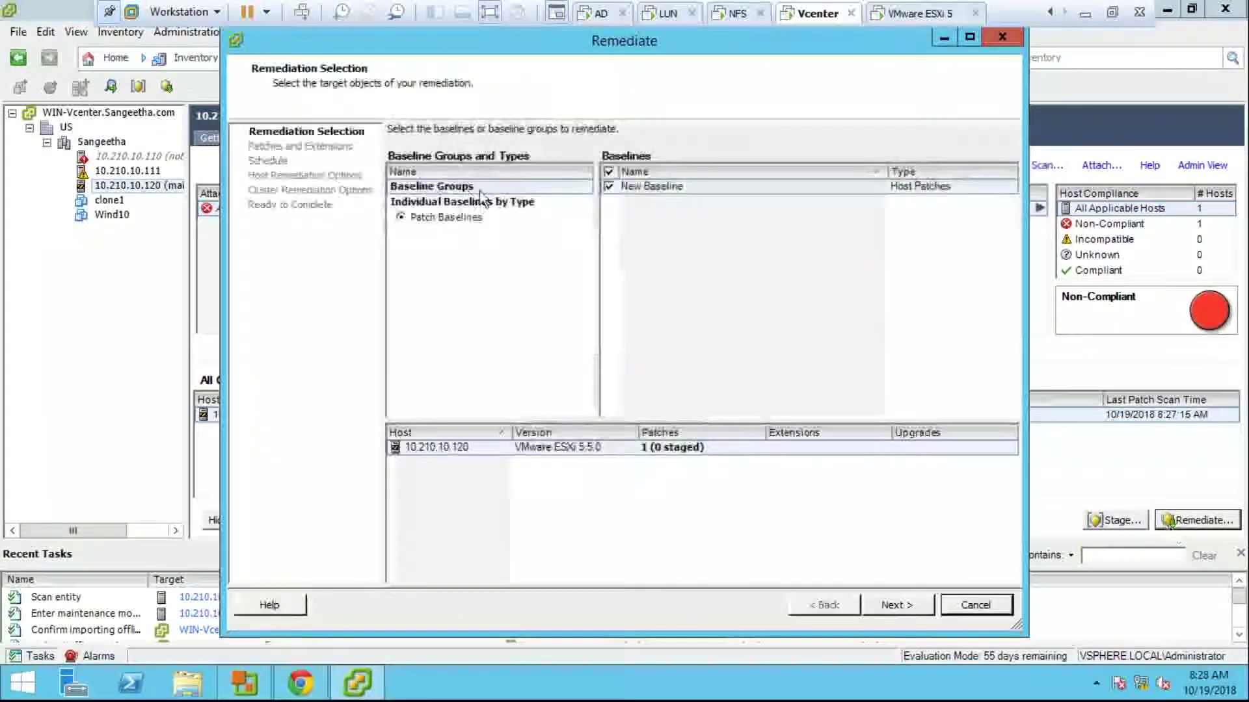
Step: Advance through the Remediate wizard and schedule the remediation to run immediately
left_click(918, 611)
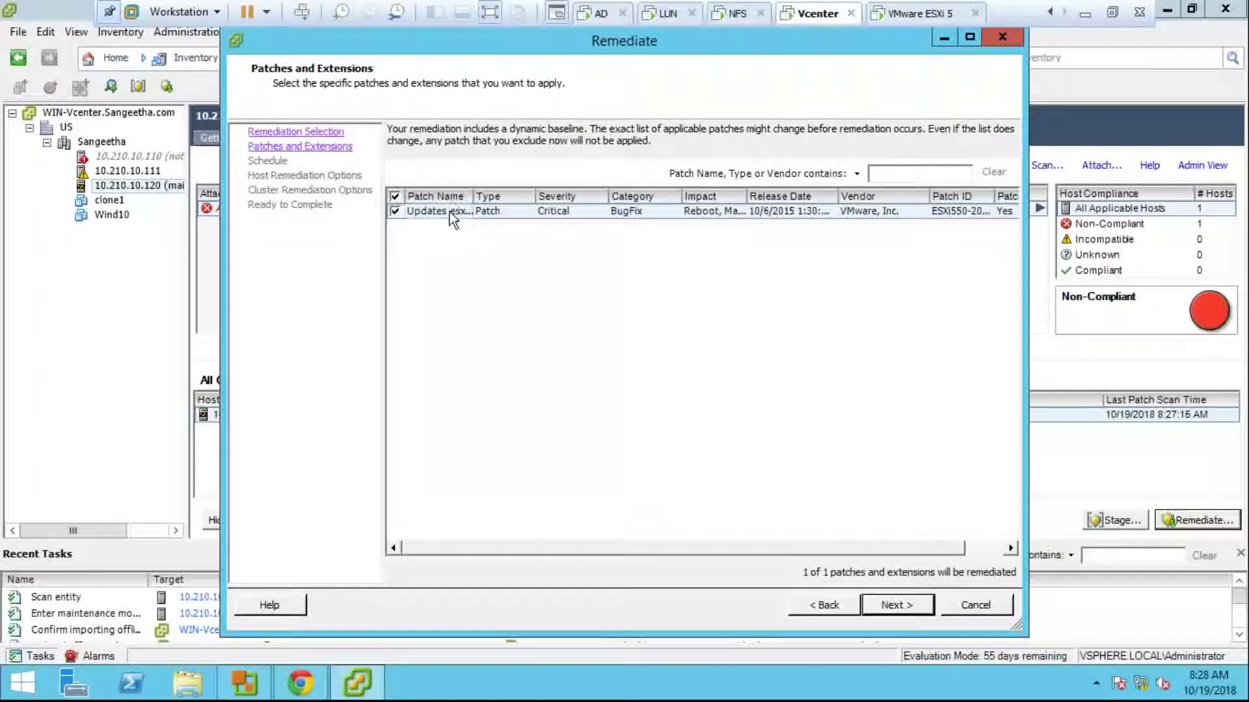
left_click(896, 608)
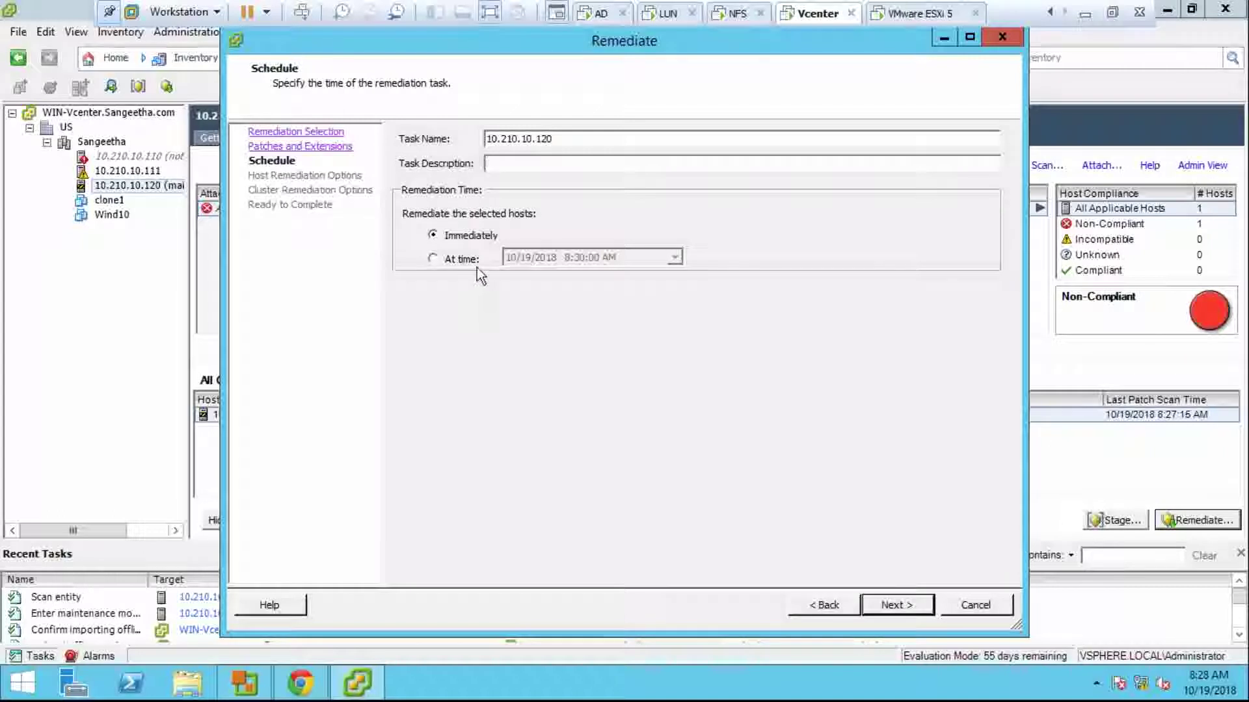
left_click(467, 261)
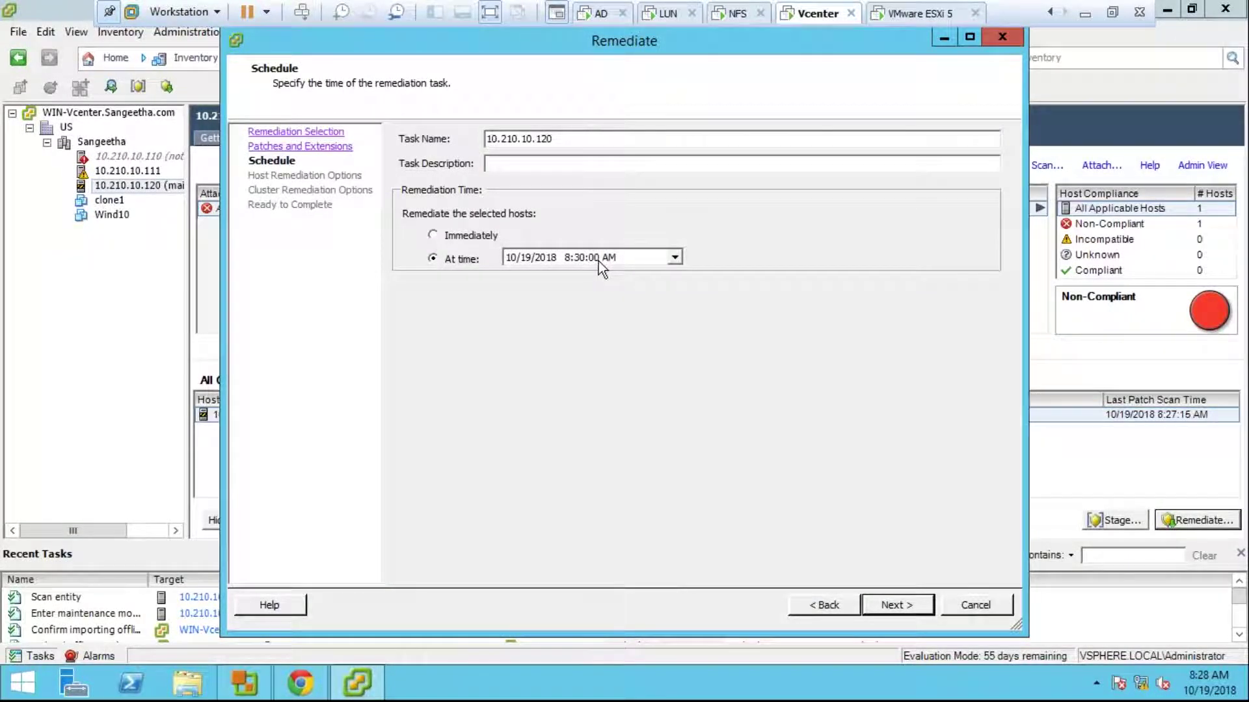
left_click(446, 229)
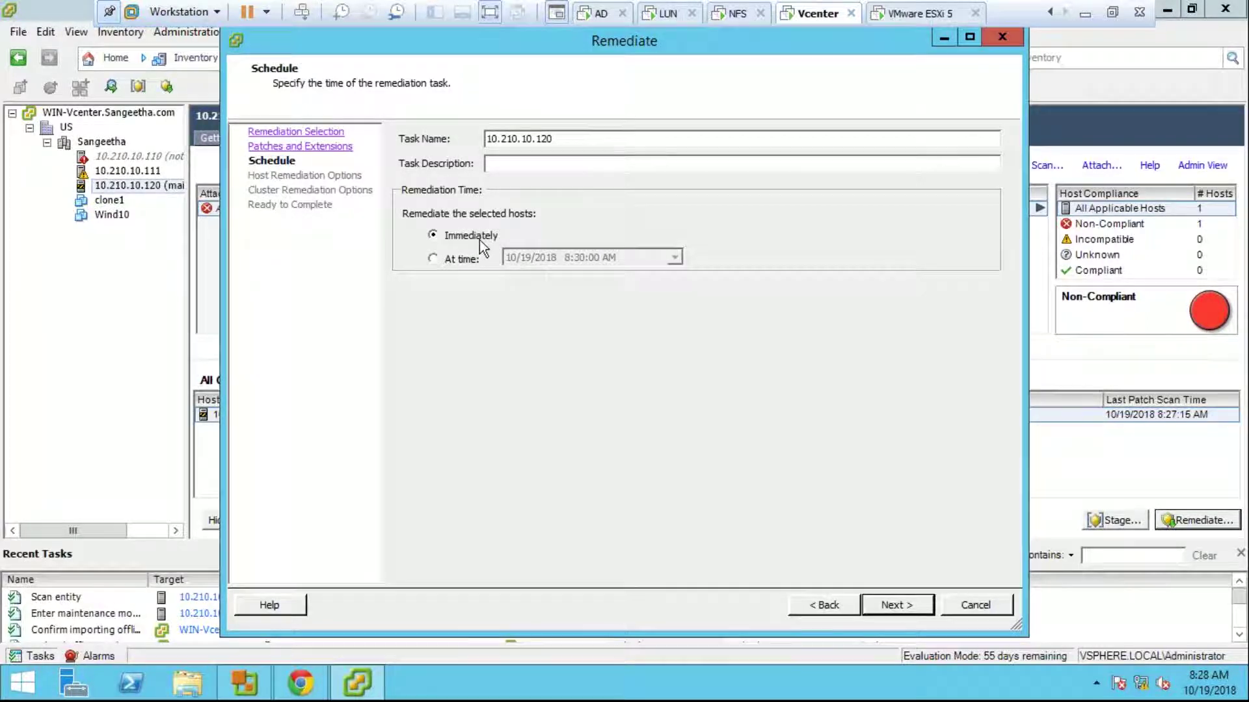
left_click(868, 609)
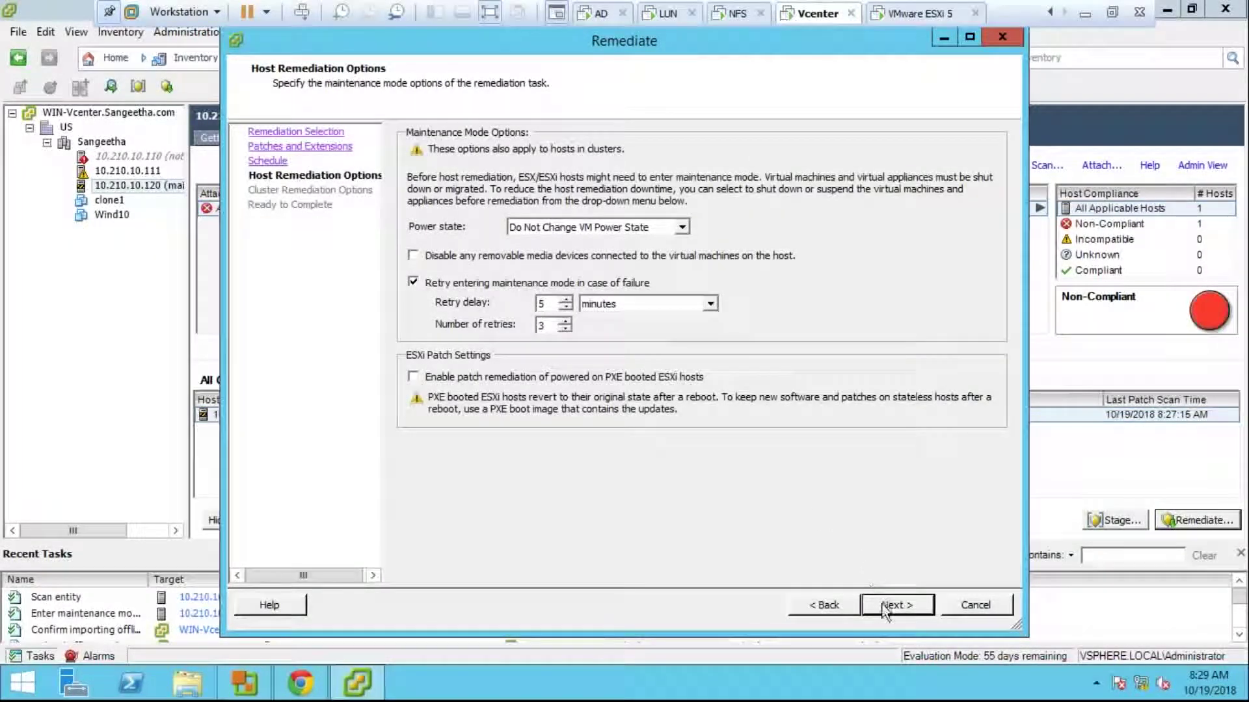
Step: Keep the default host and cluster options, check New Baseline in the summary, and finish
left_click(886, 607)
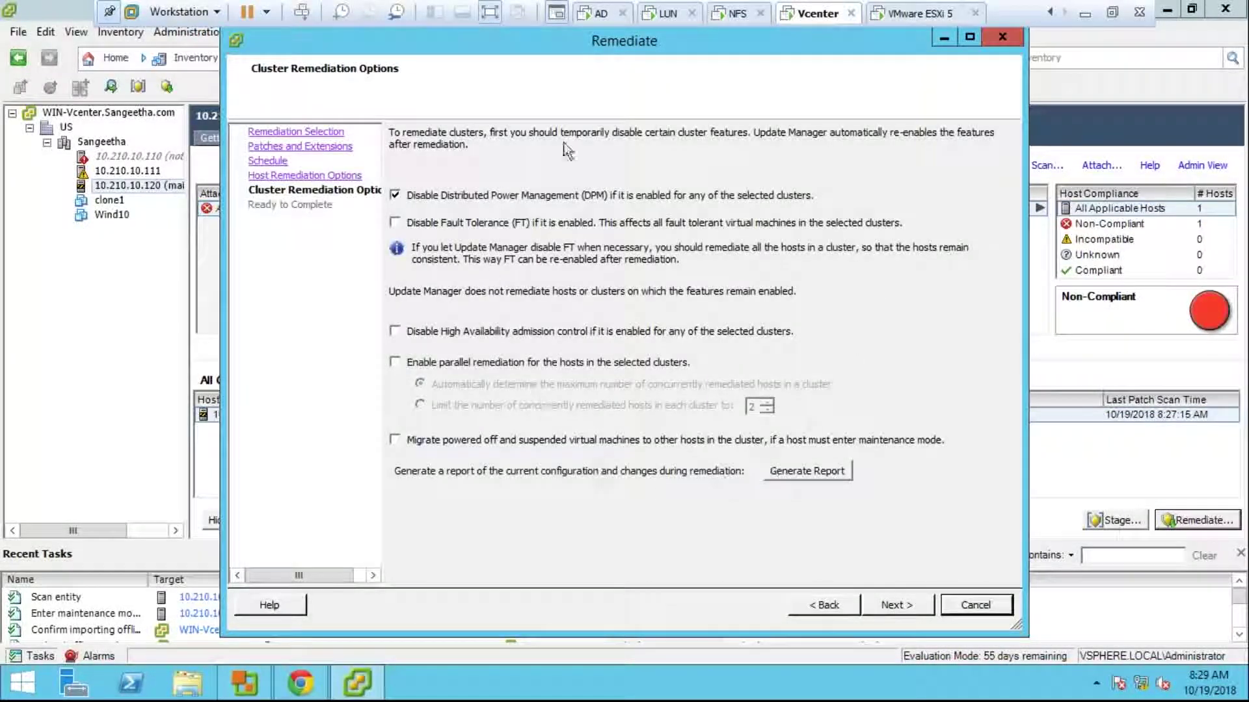
left_click(921, 609)
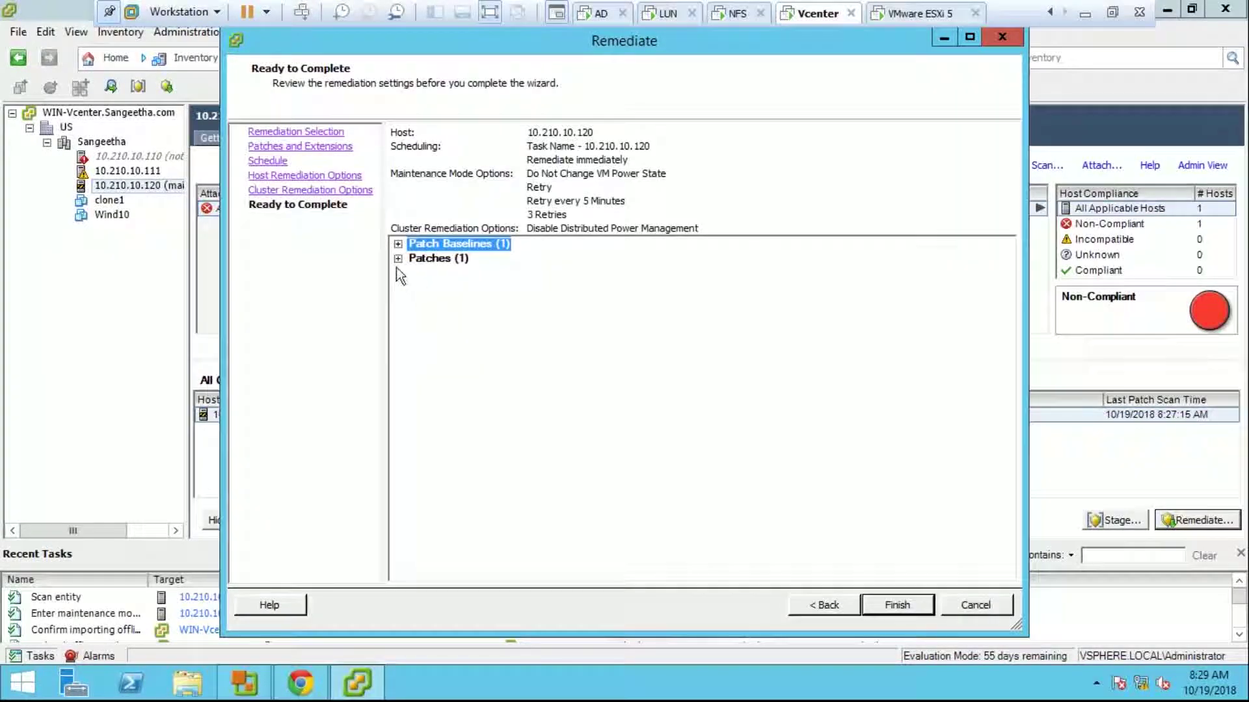
left_click(397, 258)
left_click(398, 244)
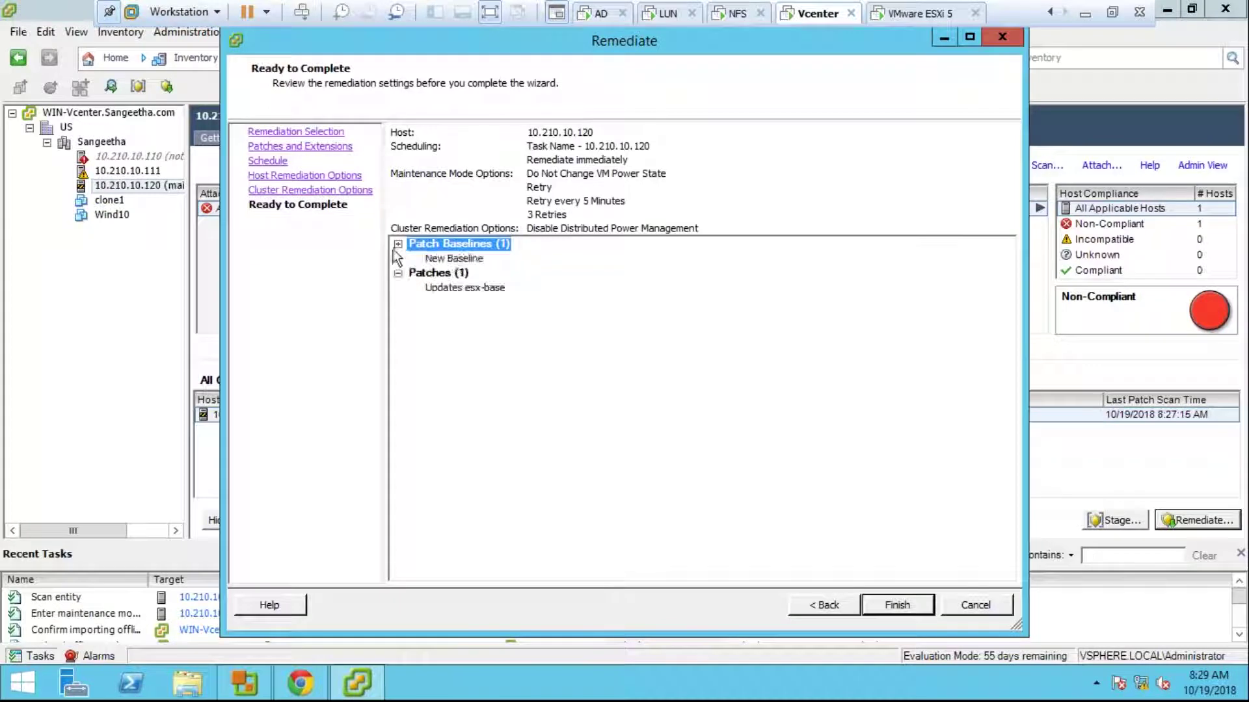
left_click(454, 258)
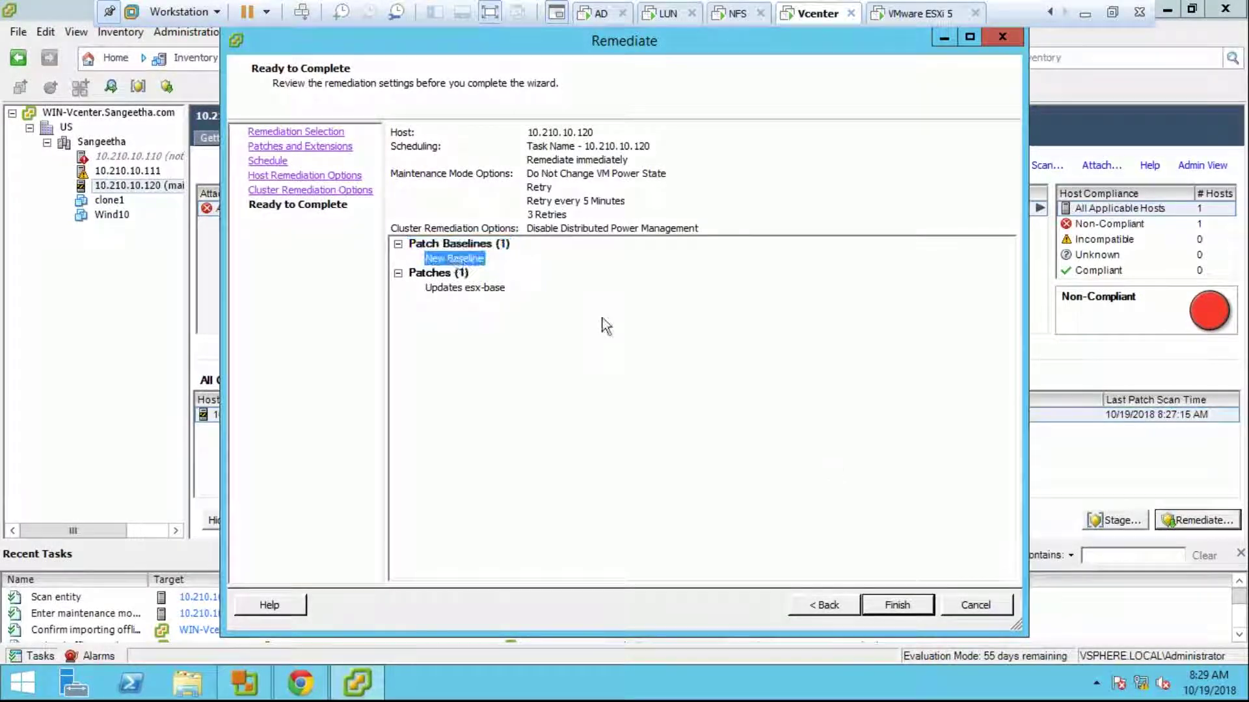
left_click(897, 605)
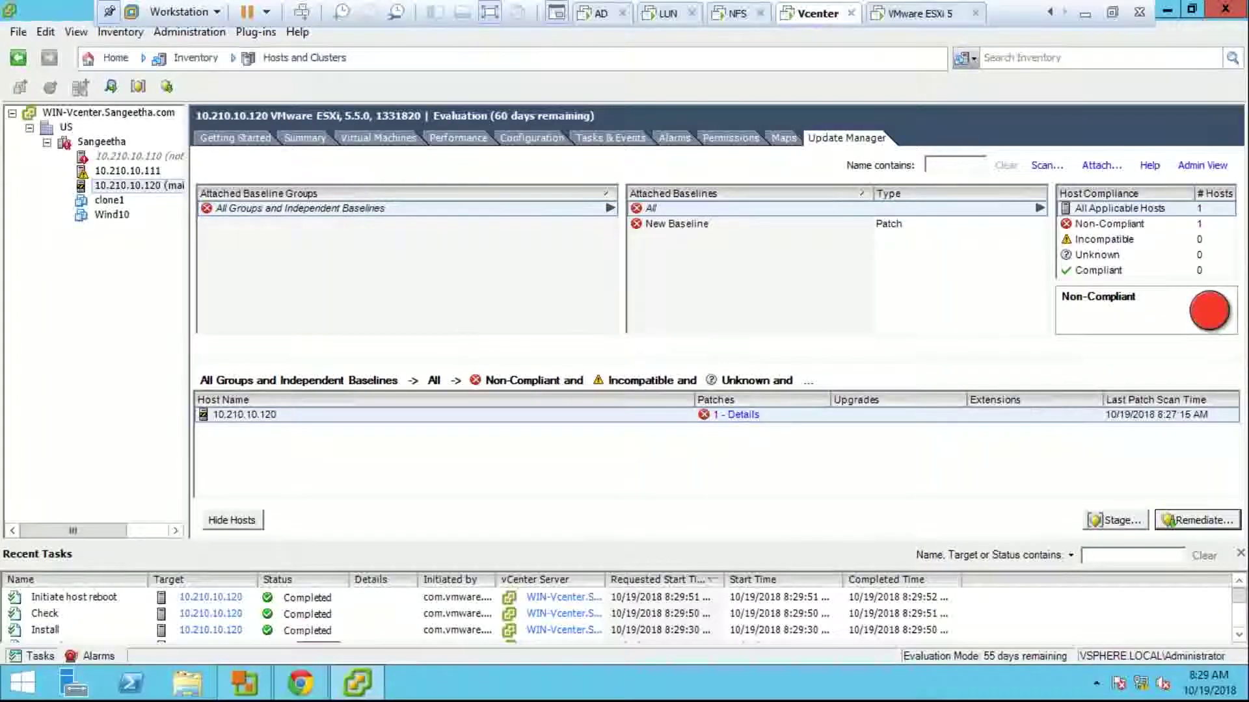
Step: Scroll Recent Tasks to show the Remediate entity task progressing to 25% as the host goes offline
left_click(1238, 633)
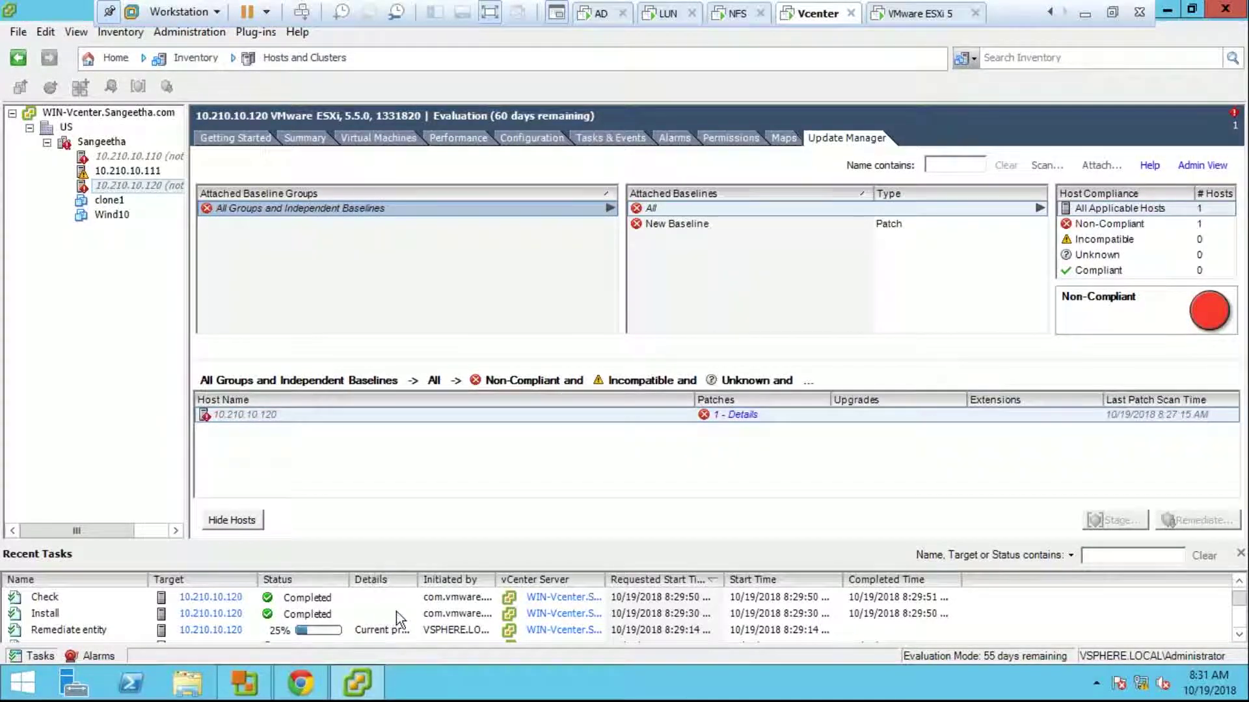
Step: Widen the Recent Tasks Details column to read the remediation progress, then view the VMware ESXi 5 console
left_click(418, 584)
double_click(419, 584)
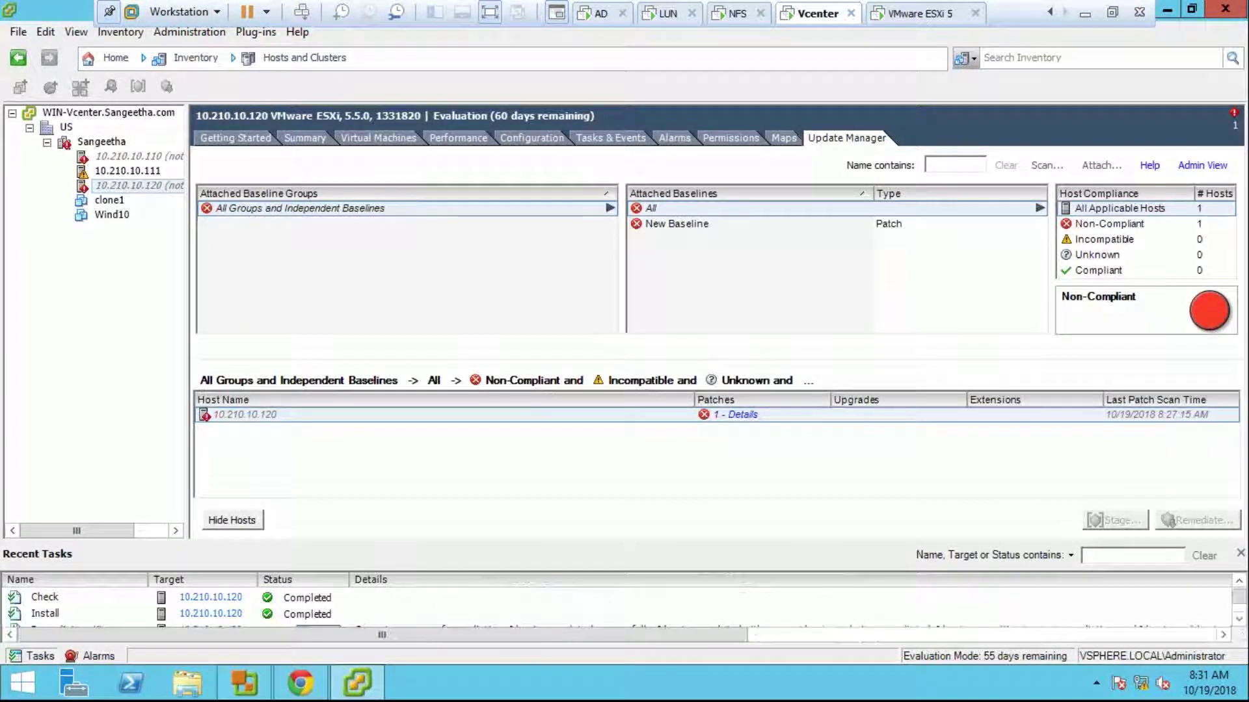
left_click_drag(1243, 603, 1244, 616)
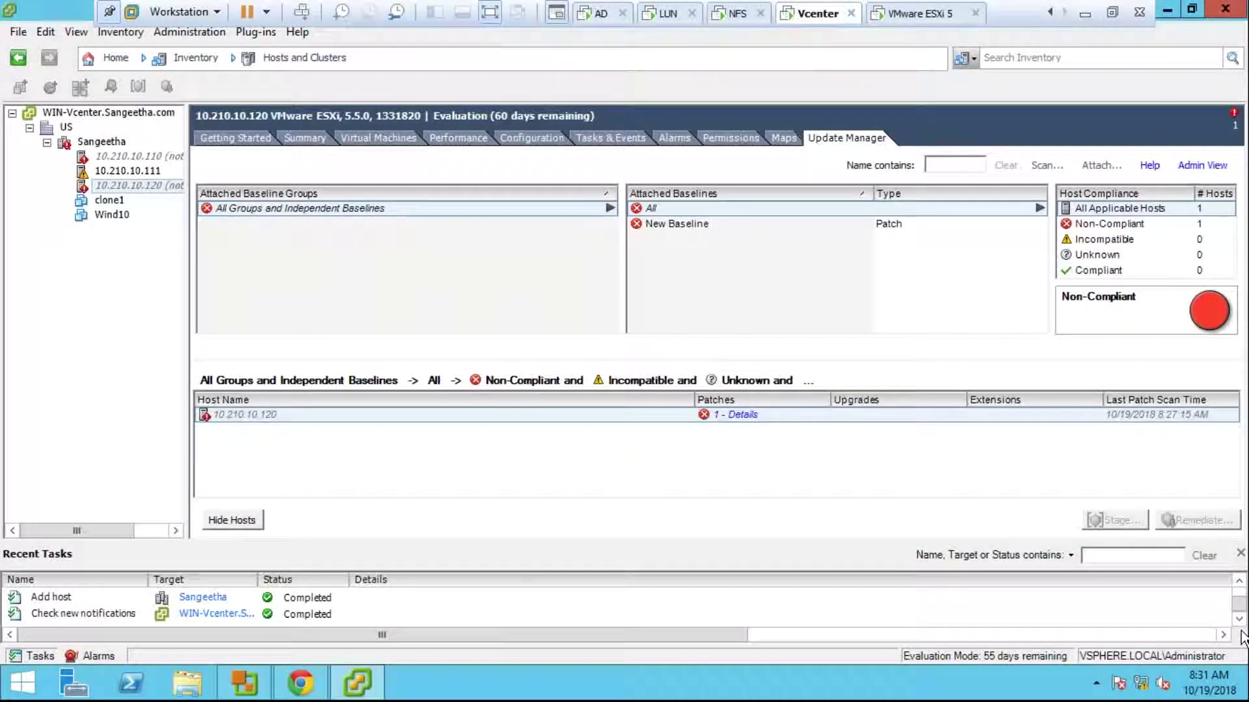
left_click_drag(1241, 615, 1242, 597)
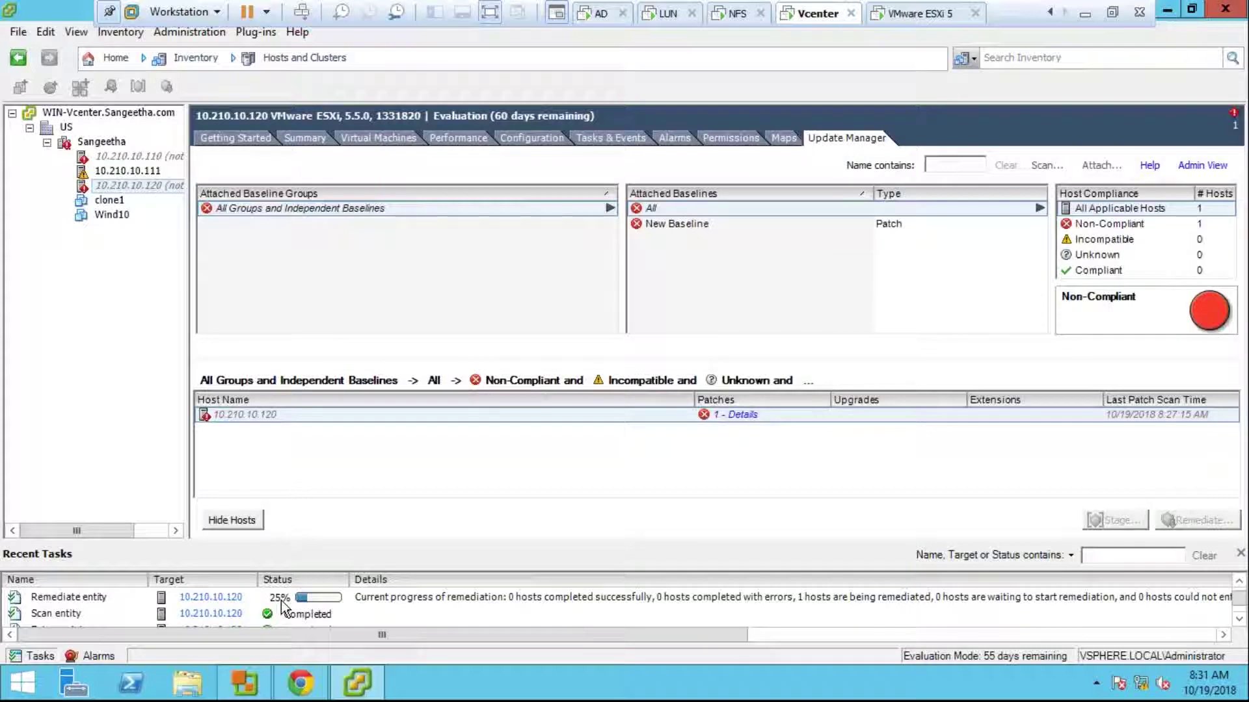
left_click(908, 13)
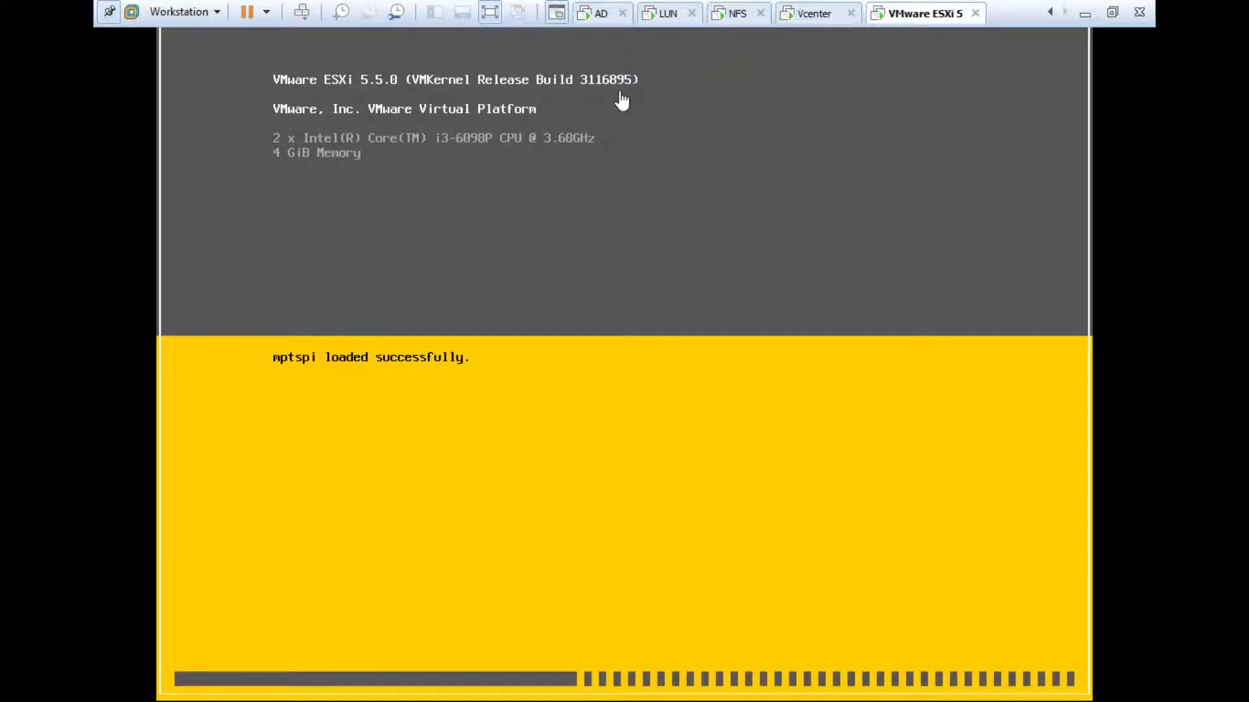
Step: Alternate between the Vcenter and VMware ESXi 5 machines to follow the reboot, ending on Vcenter
left_click(810, 13)
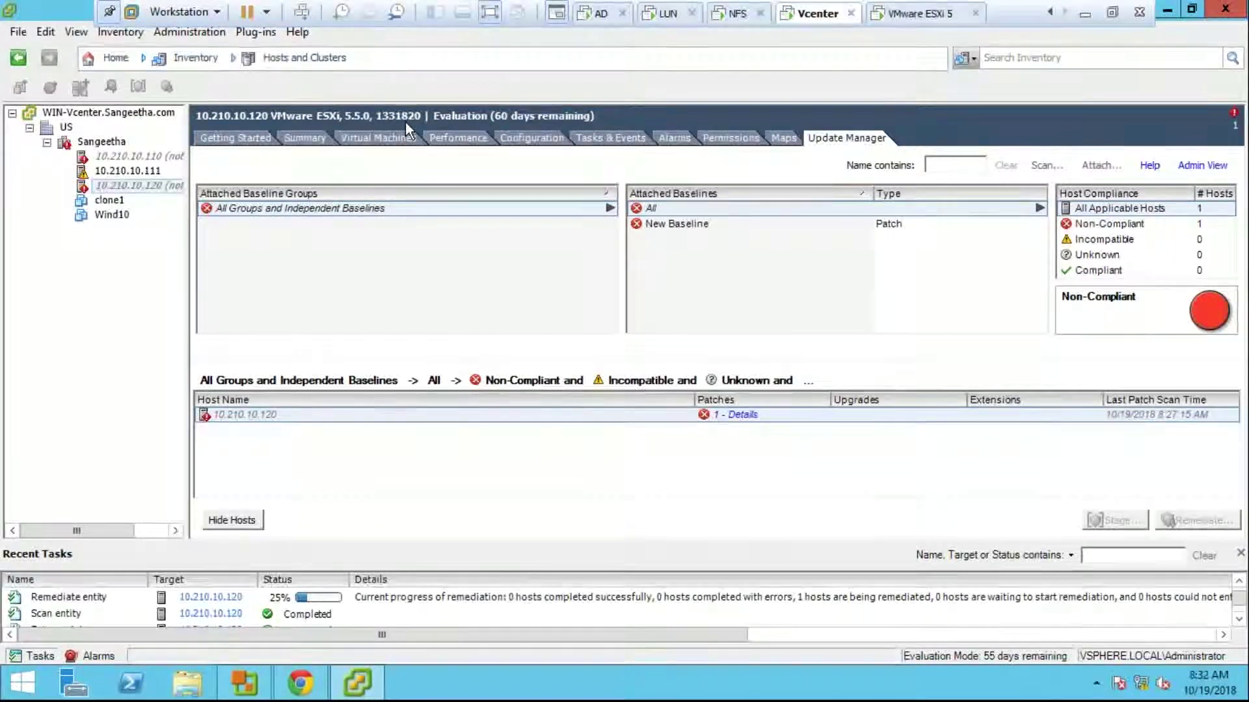
left_click(901, 14)
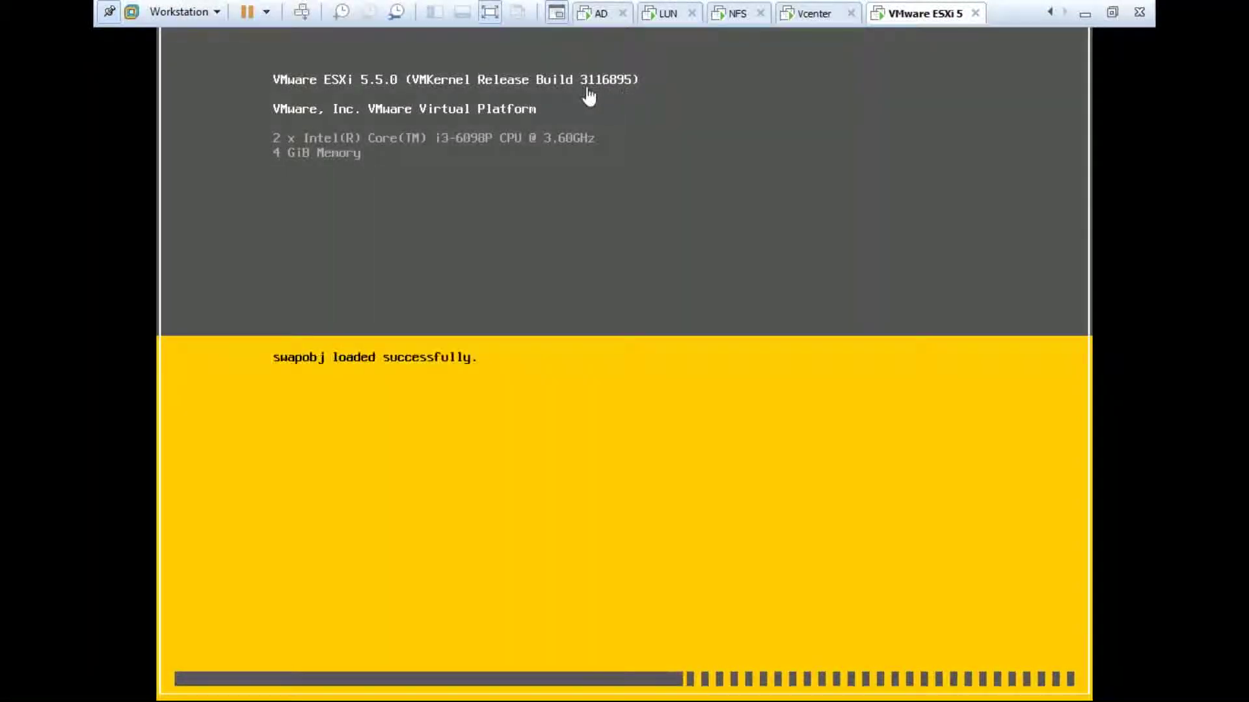
left_click(801, 13)
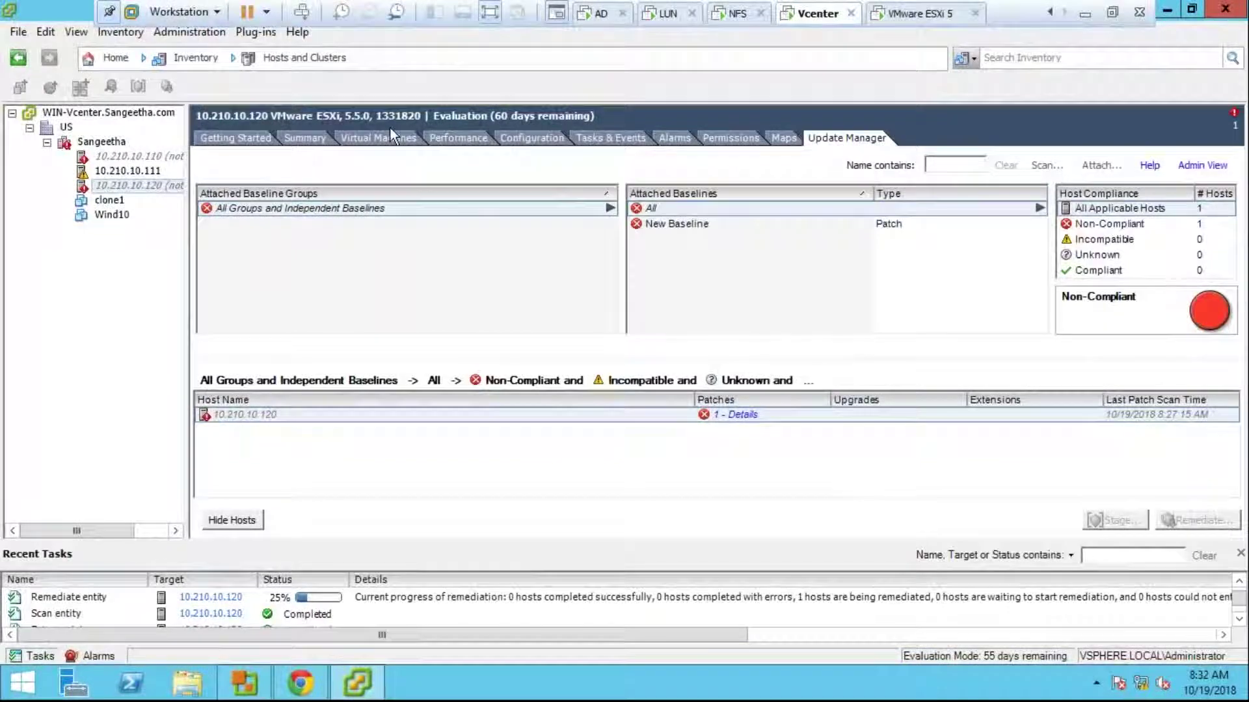
left_click(896, 19)
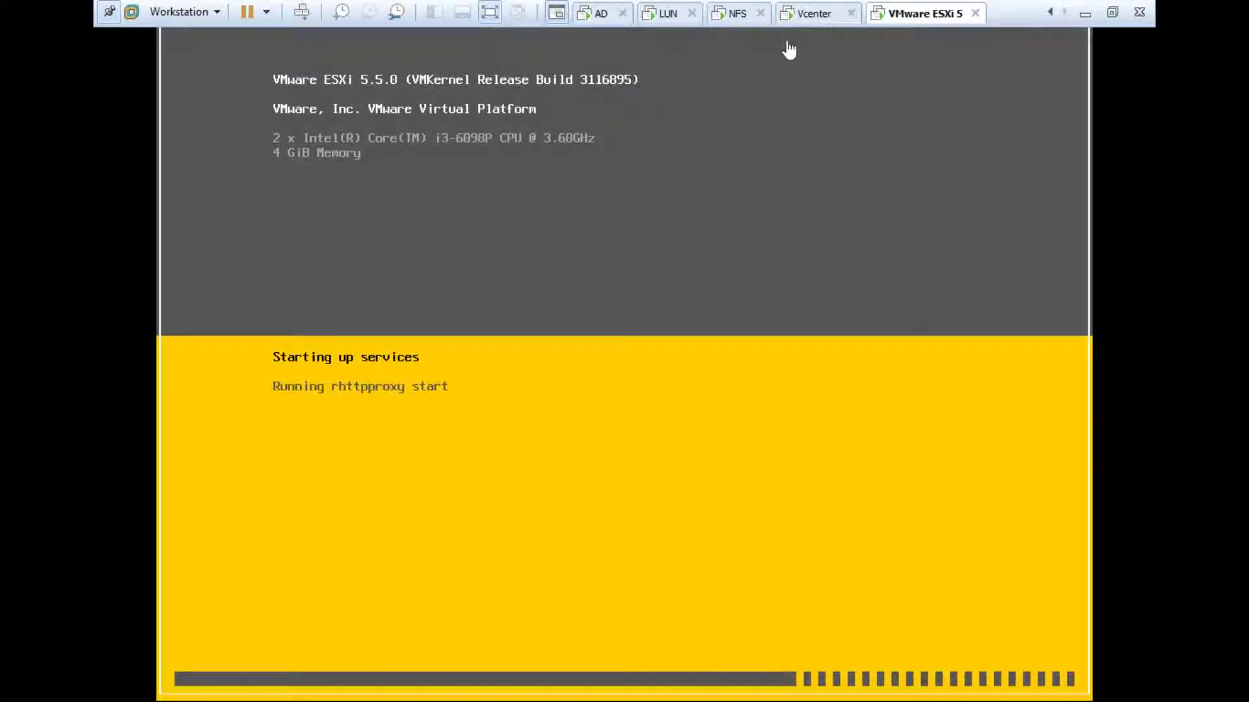
left_click(829, 24)
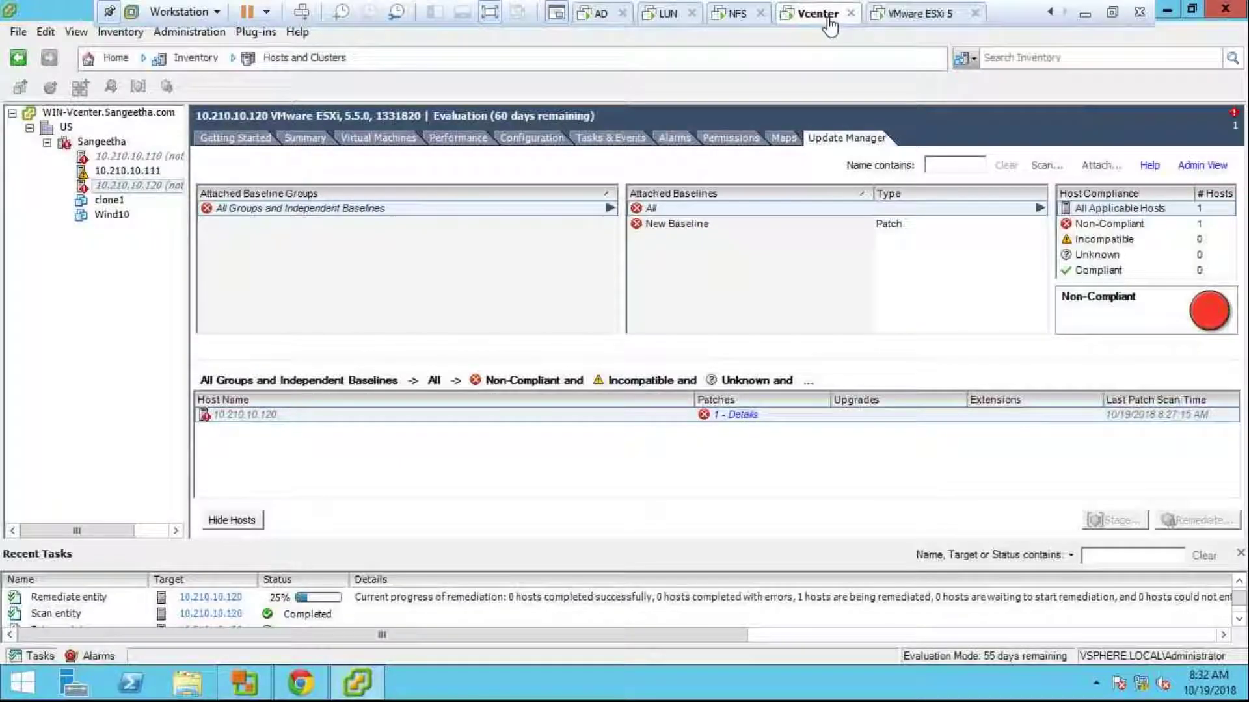
Step: Start a new ESXi image import from Update Manager's ESXi Images list and browse for the file
left_click(116, 58)
left_click(52, 481)
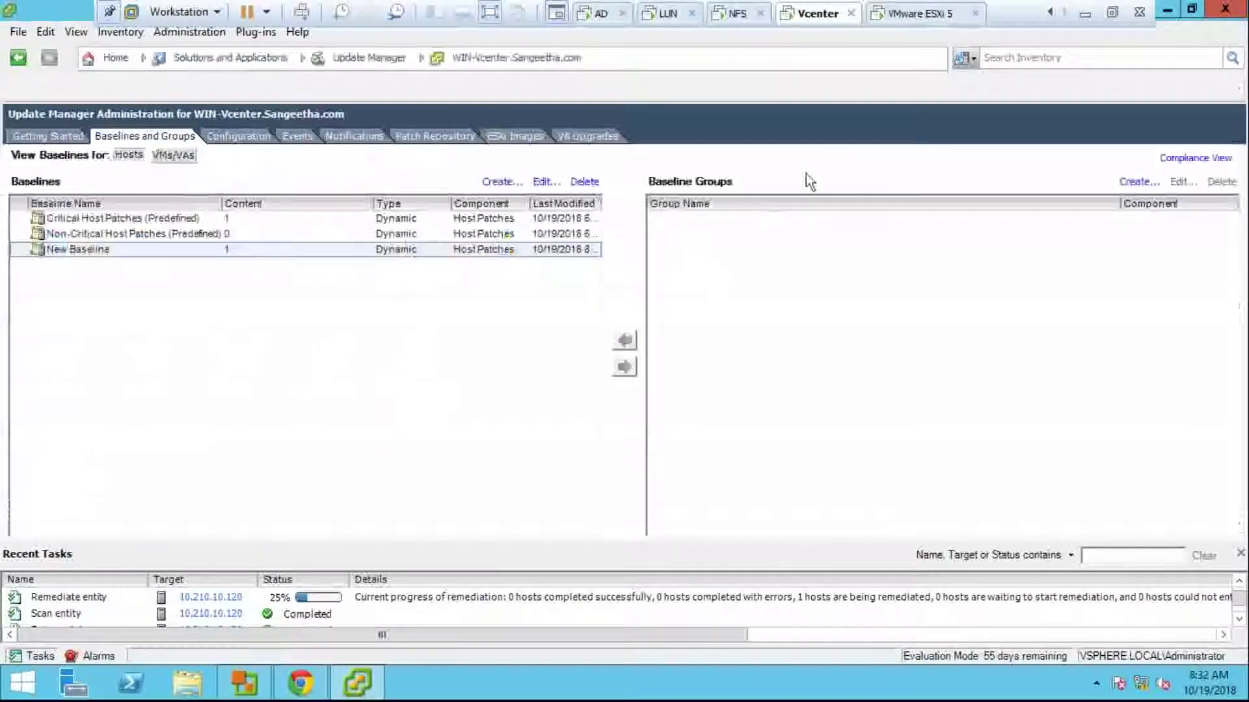
left_click(536, 135)
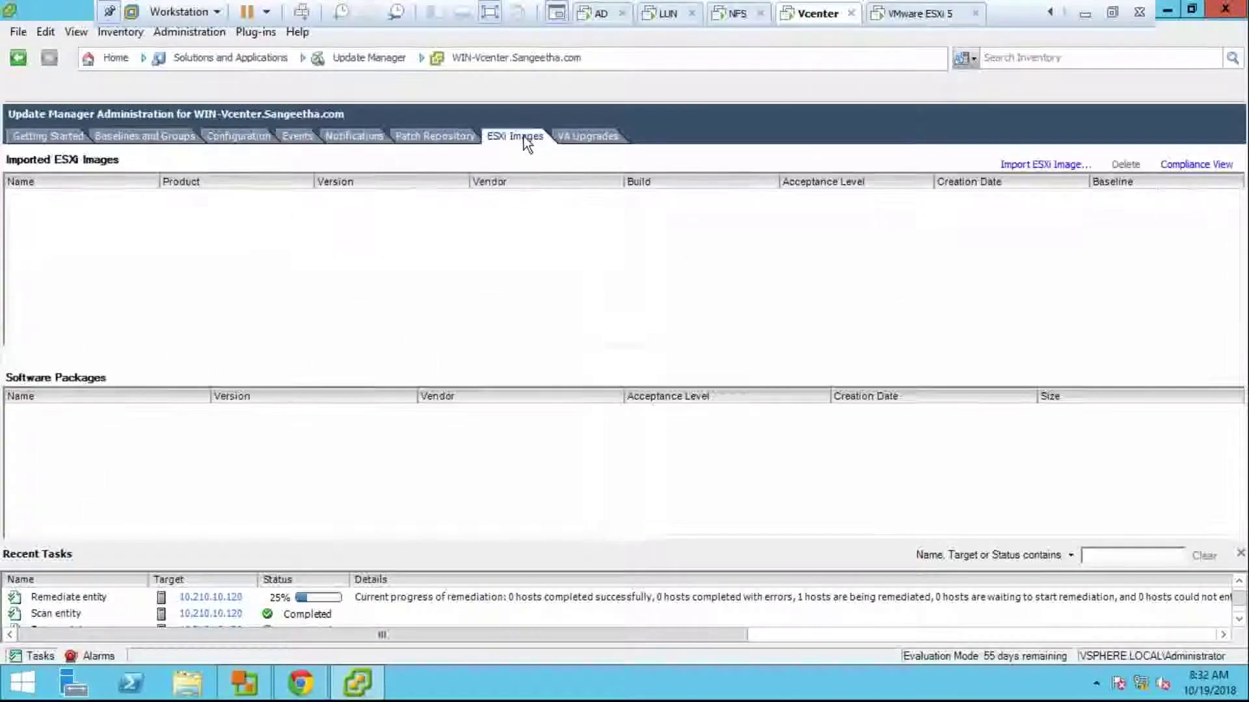
left_click(1066, 166)
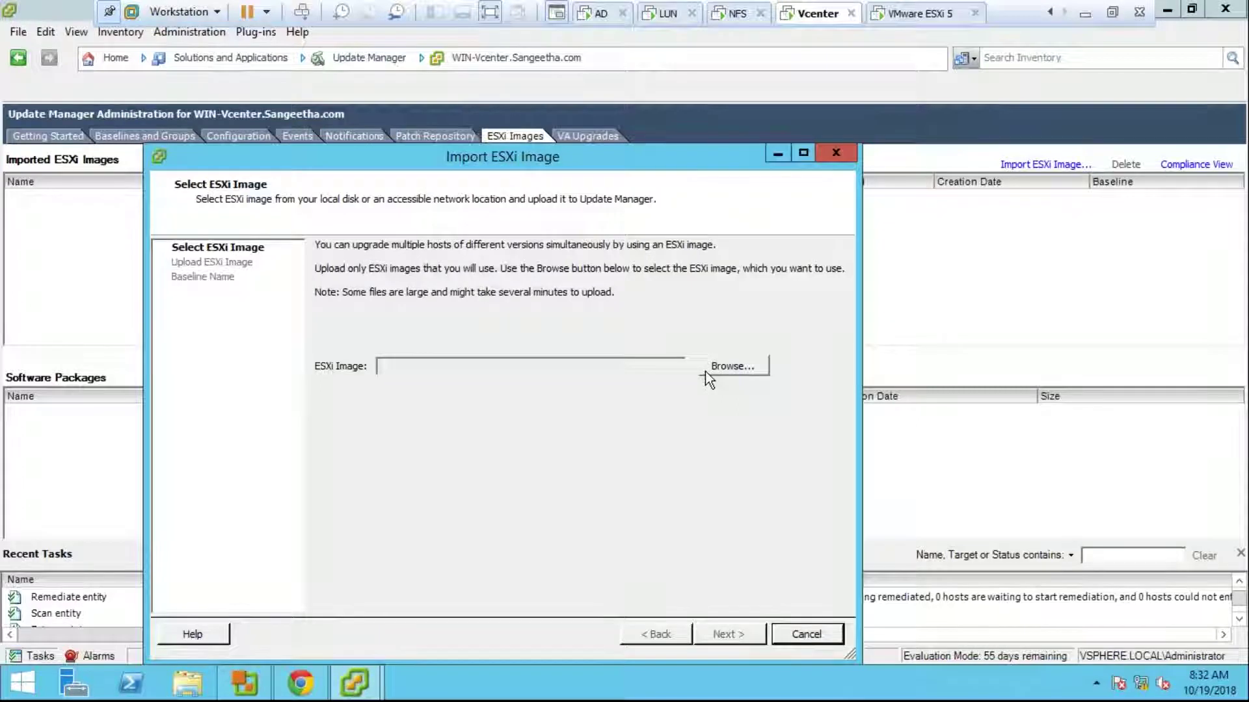
left_click(705, 372)
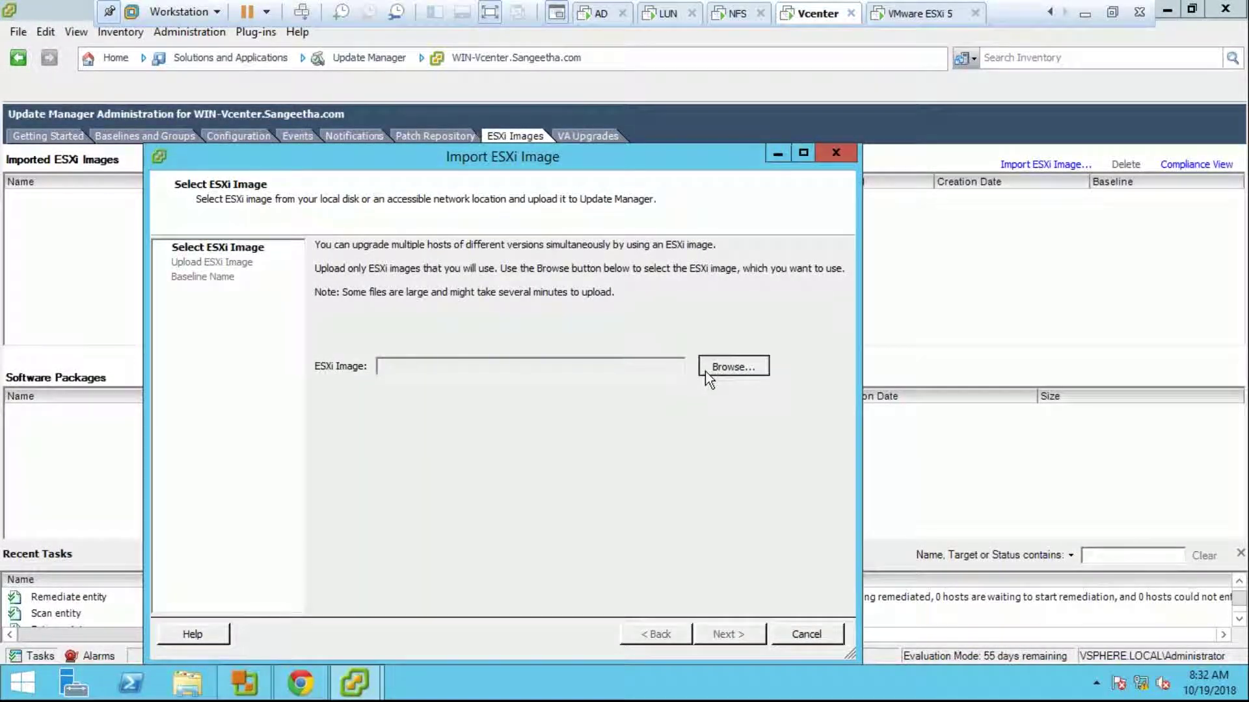
Step: Move the Open dialog from This PC to the list of Network computers
left_click(207, 416)
left_click(209, 380)
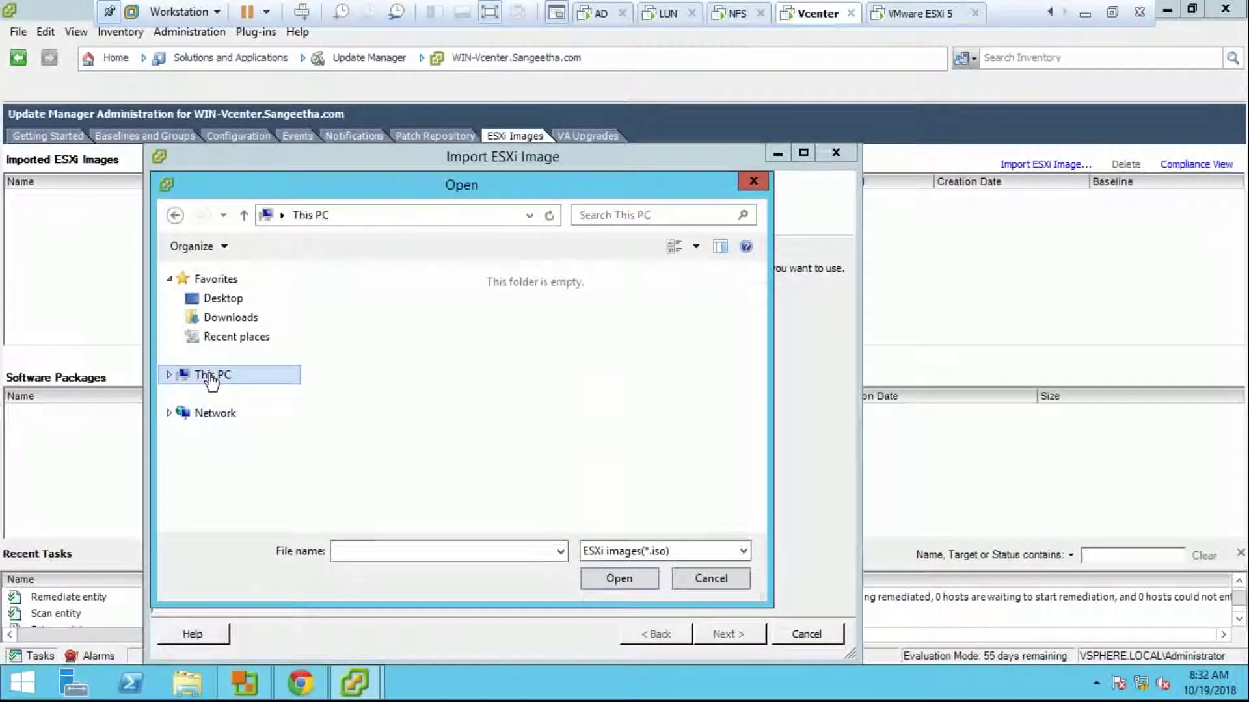
scroll(761, 482, "down", 3)
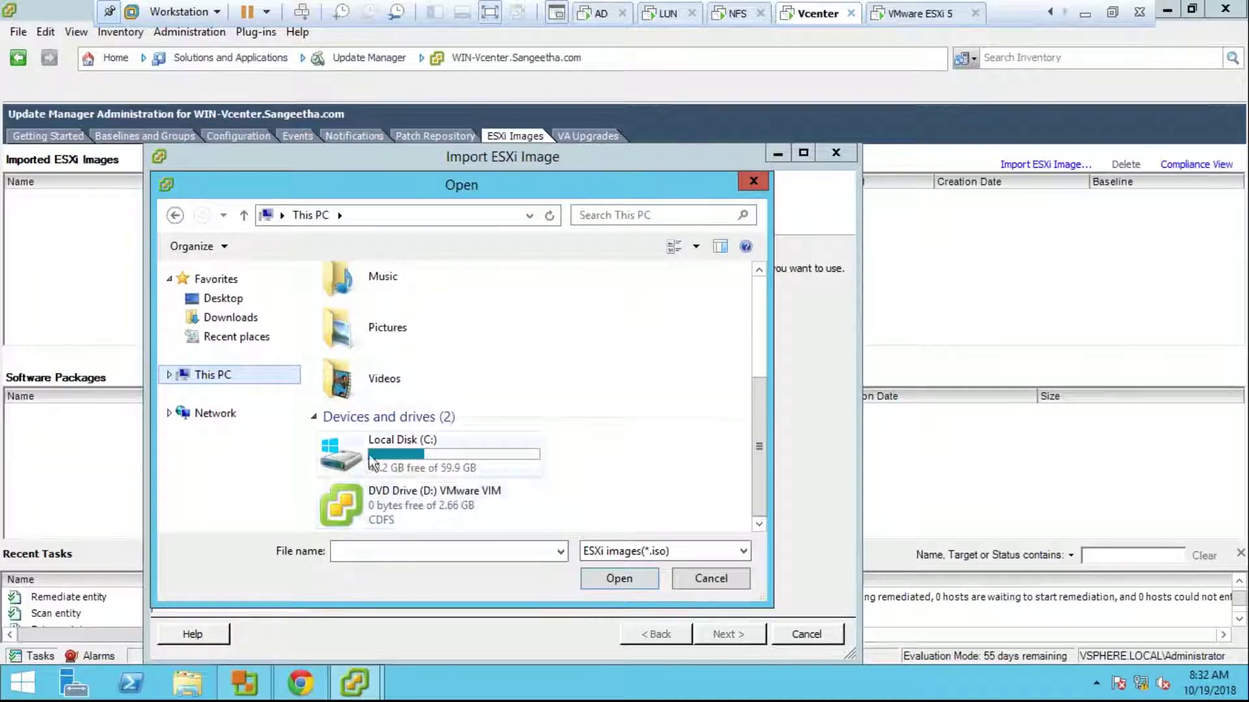
left_click(239, 378)
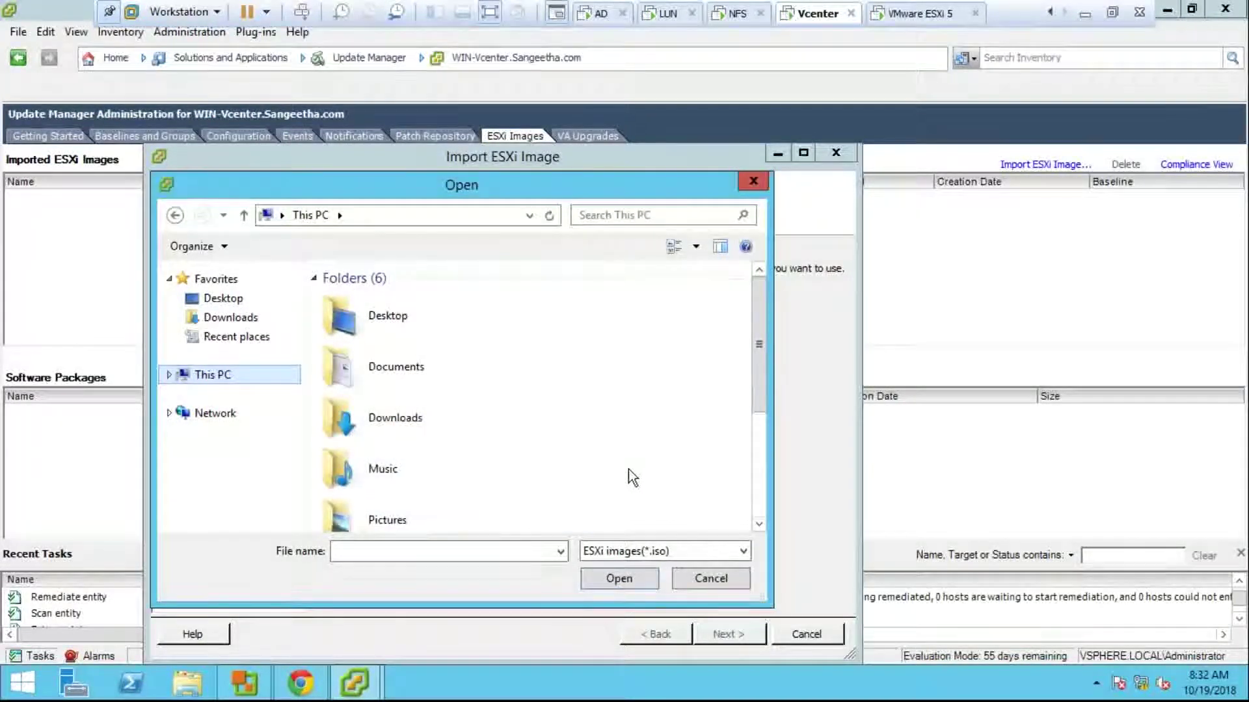
scroll(755, 465, "down", 3)
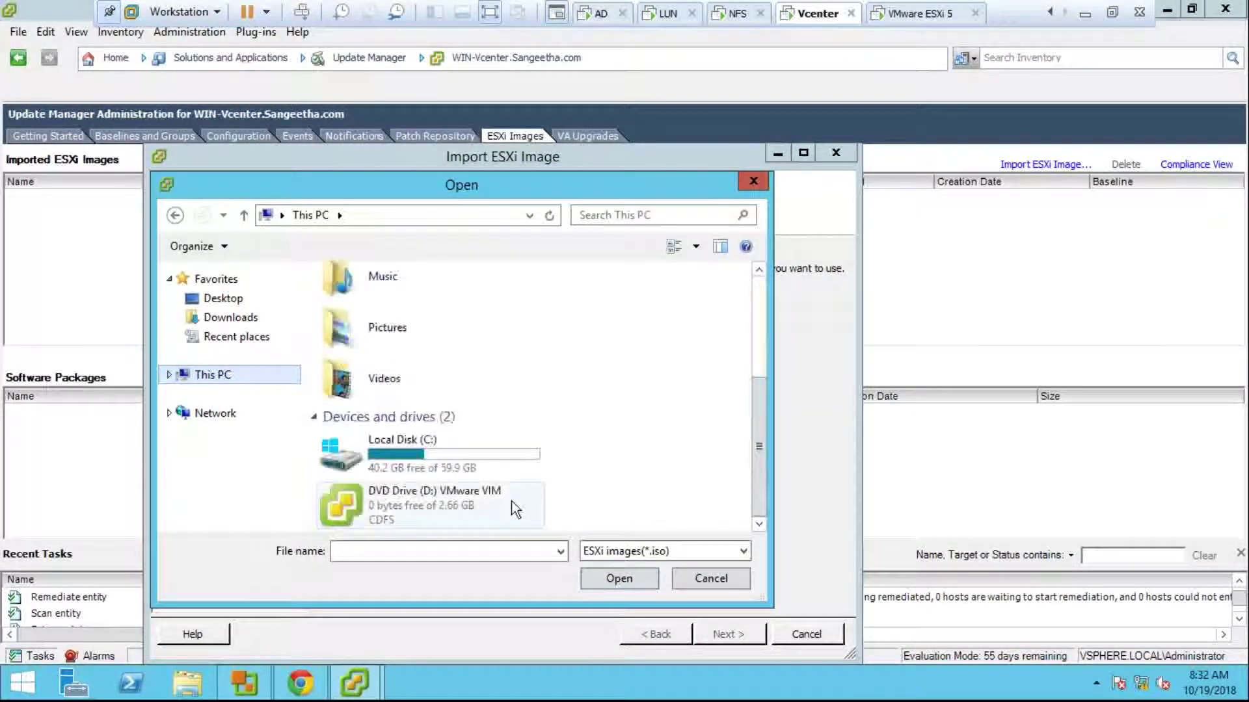
left_click(247, 420)
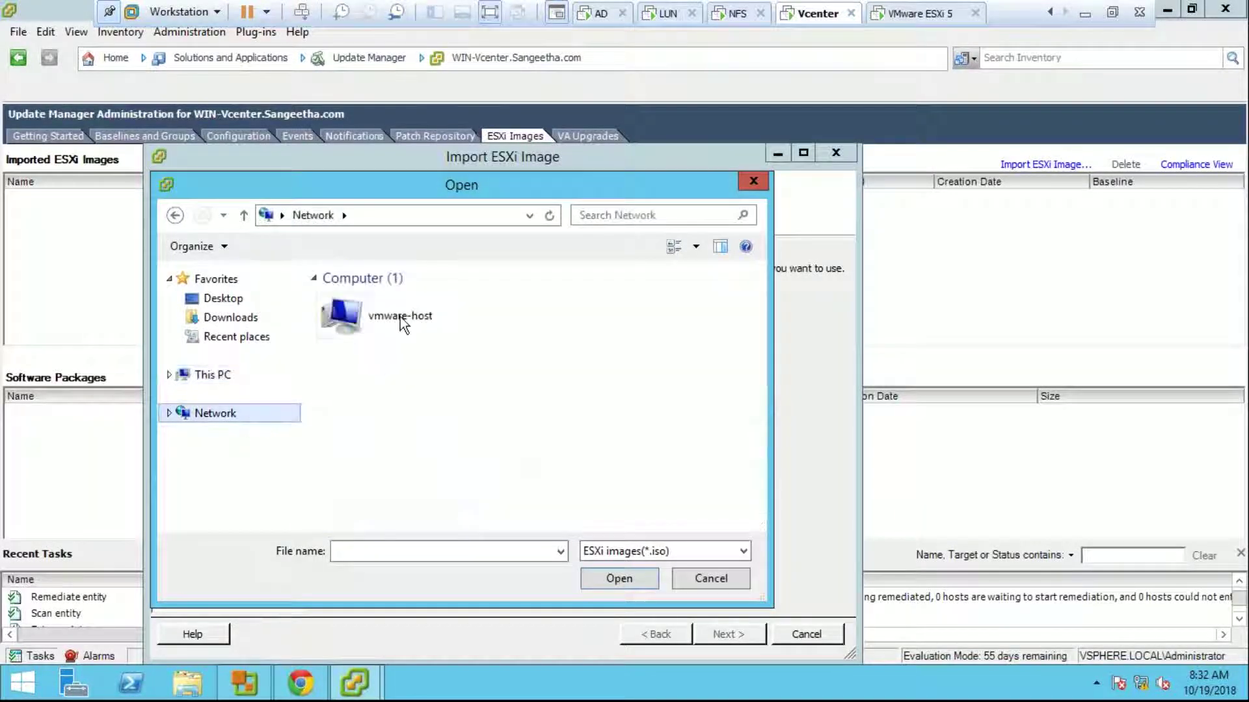
Step: Browse vmware-host > Shared Folders > F > VSphere Image > esxi and pick the ESXi installer ISO
double_click(400, 318)
double_click(393, 301)
double_click(380, 300)
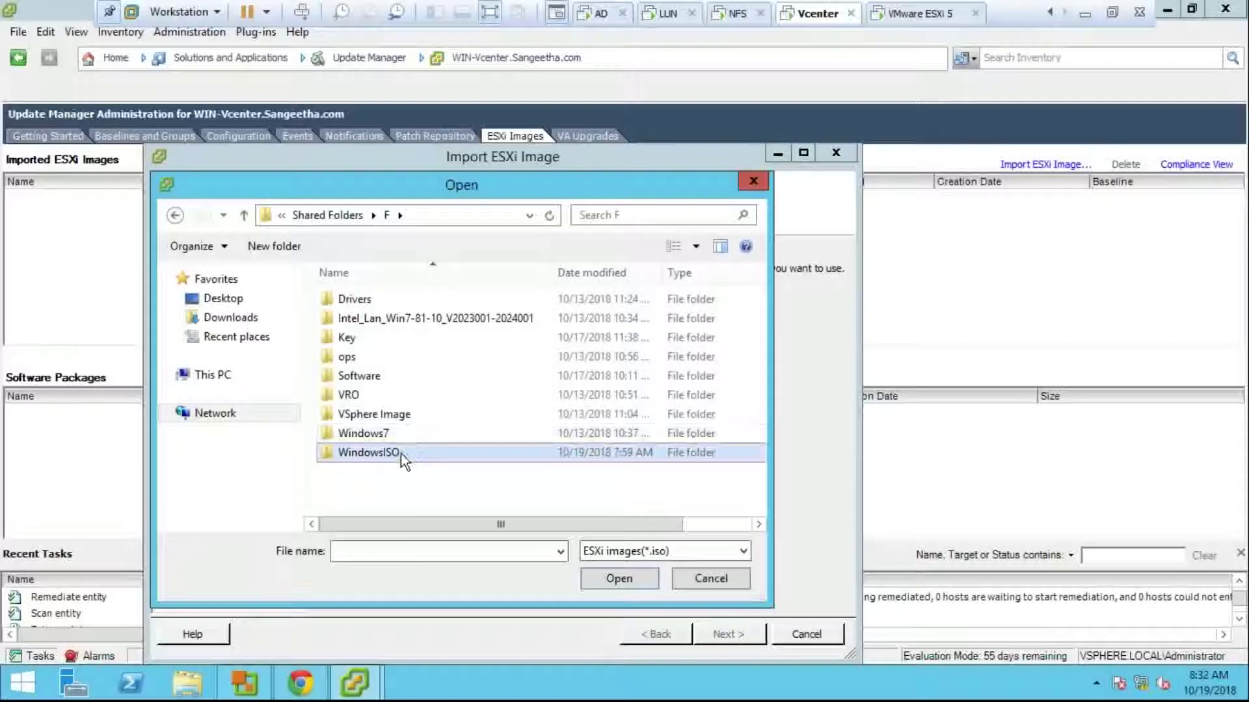
double_click(402, 453)
left_click(346, 218)
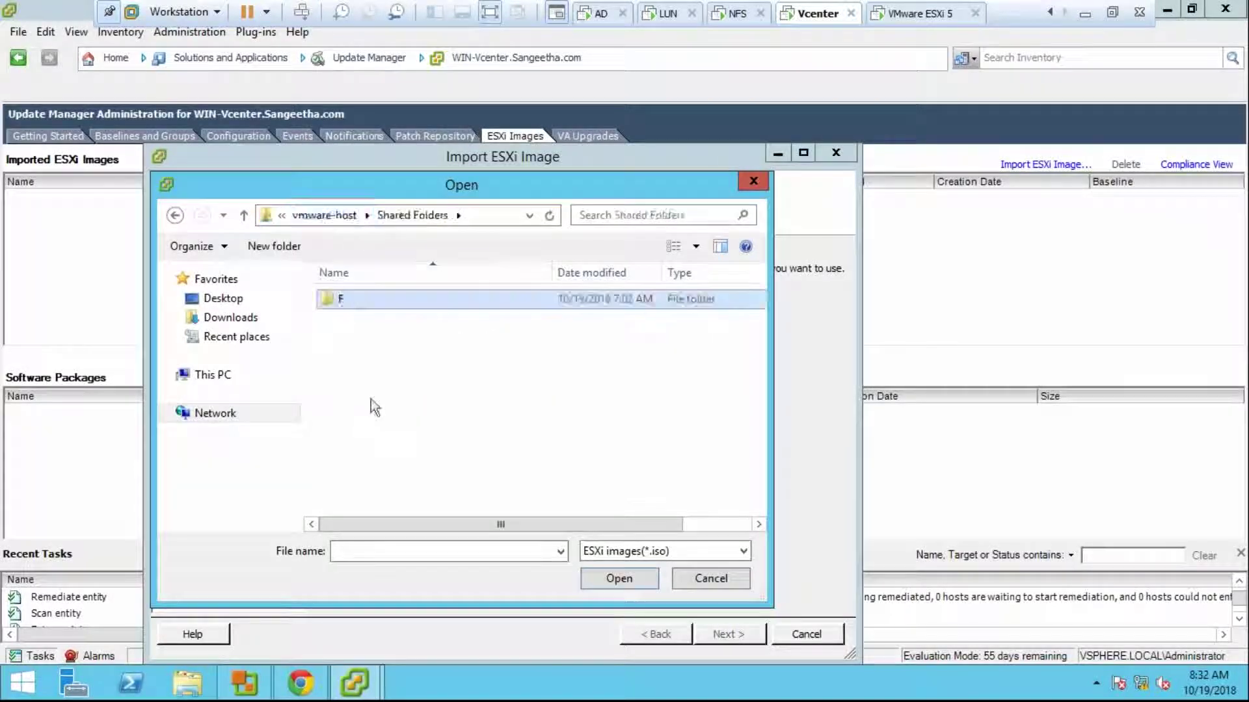
left_click(343, 215)
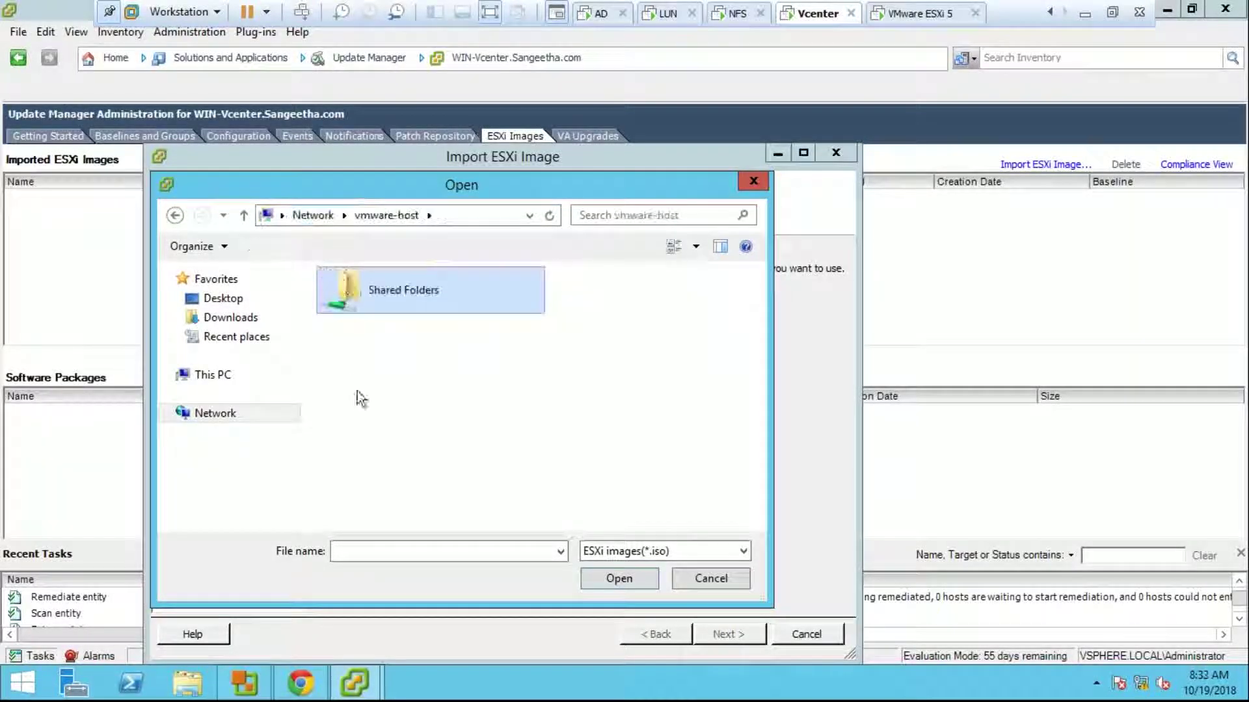
double_click(392, 297)
double_click(358, 306)
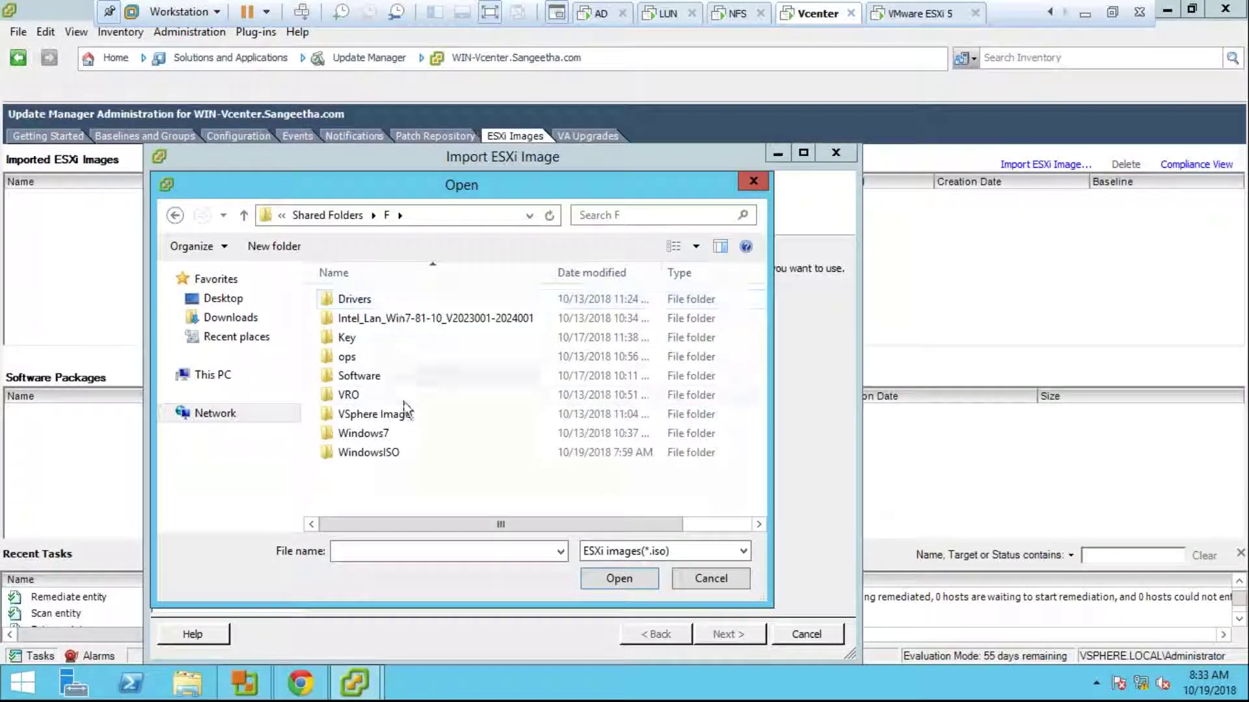
double_click(404, 416)
double_click(387, 322)
double_click(429, 359)
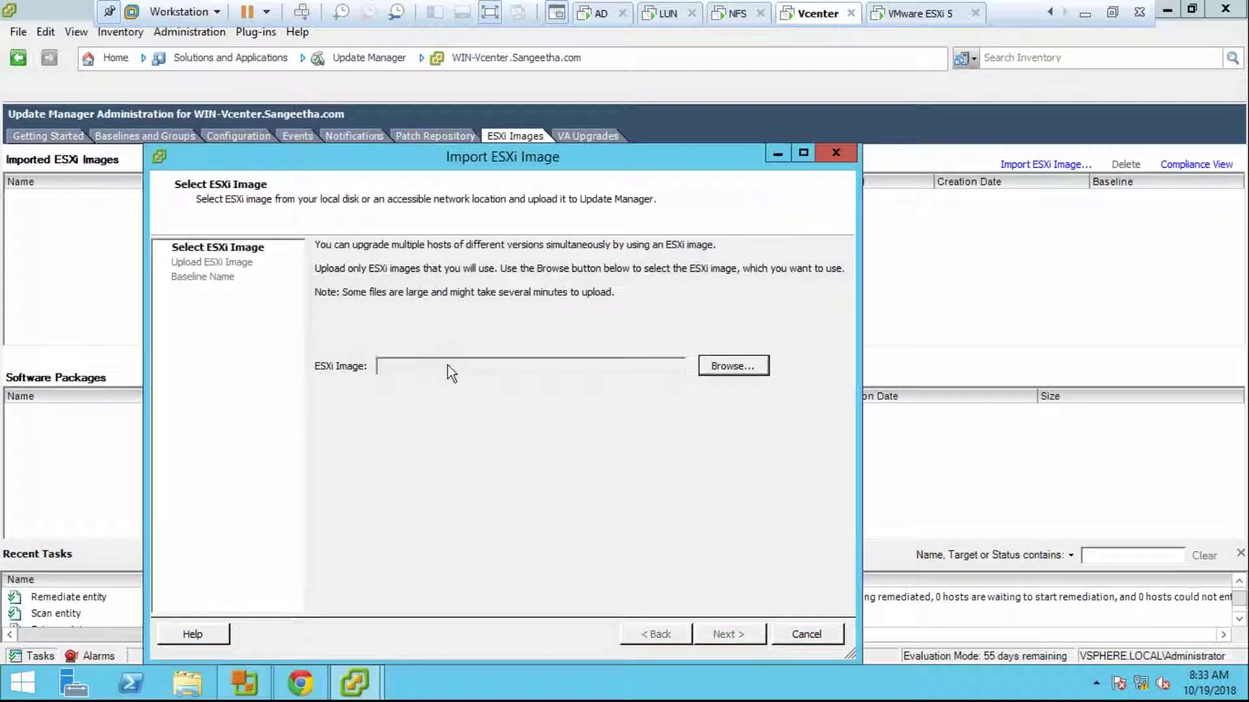
Step: Upload the chosen ISO, keep 'Create a baseline' named New Baseline-1, and finish the import
left_click(720, 631)
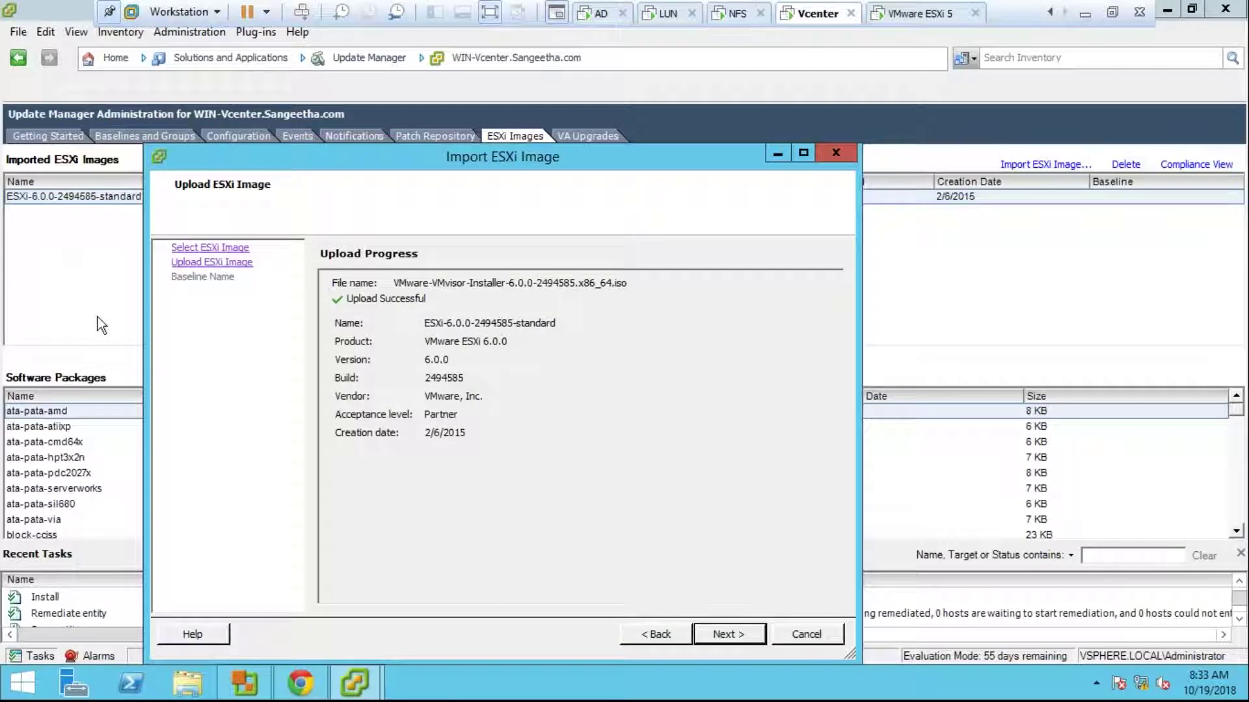
left_click(733, 642)
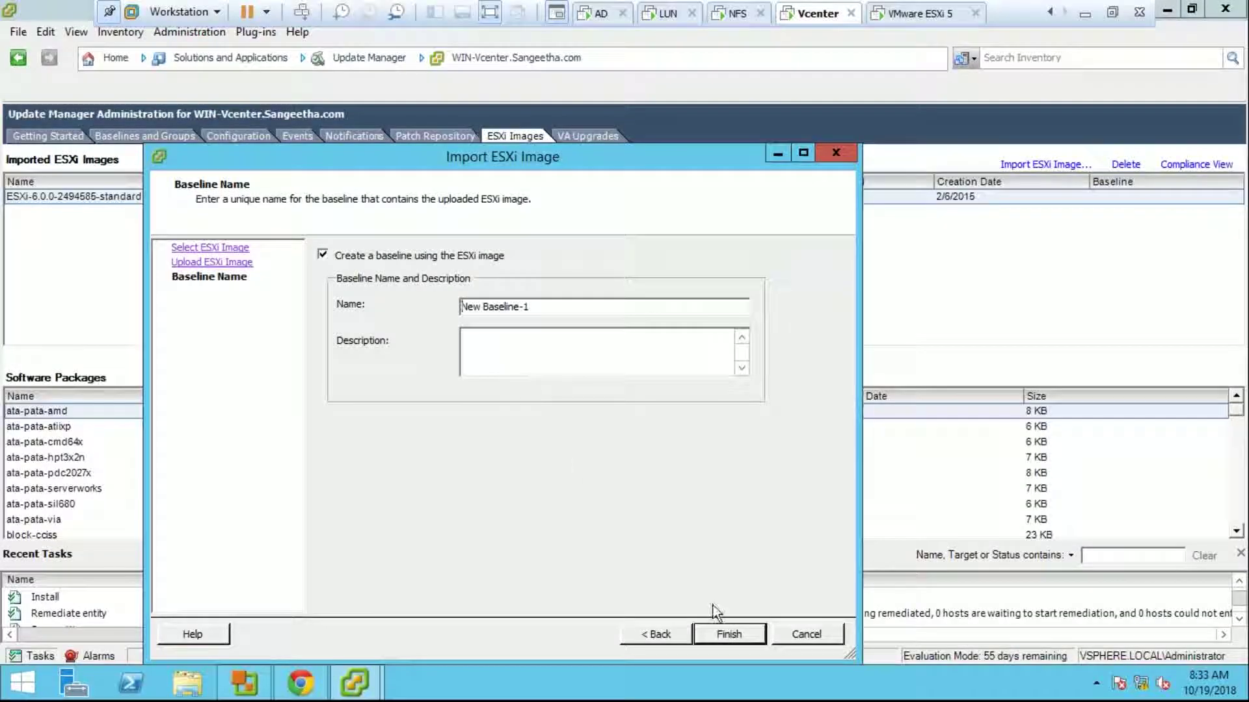
left_click(726, 635)
left_click(724, 634)
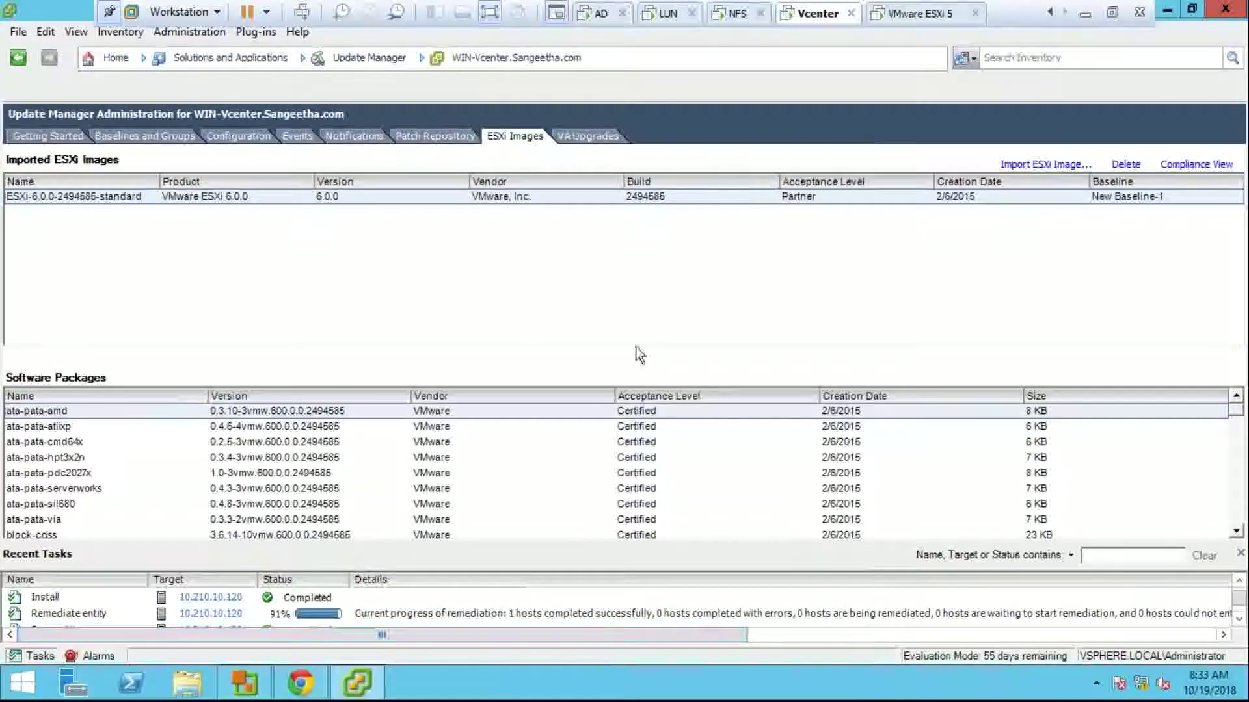
Step: Review New Baseline-1's upgrade details, then show host 10.210.10.120's Update Manager view
left_click(121, 136)
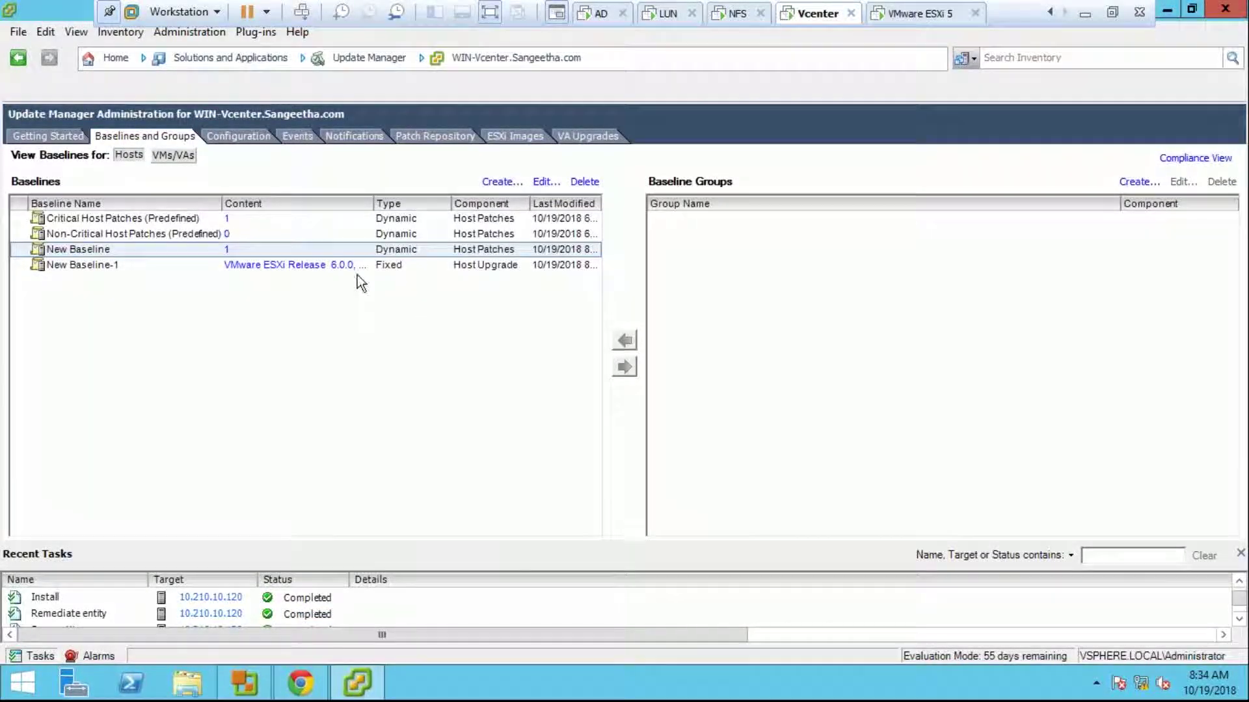
left_click(340, 270)
left_click(340, 270)
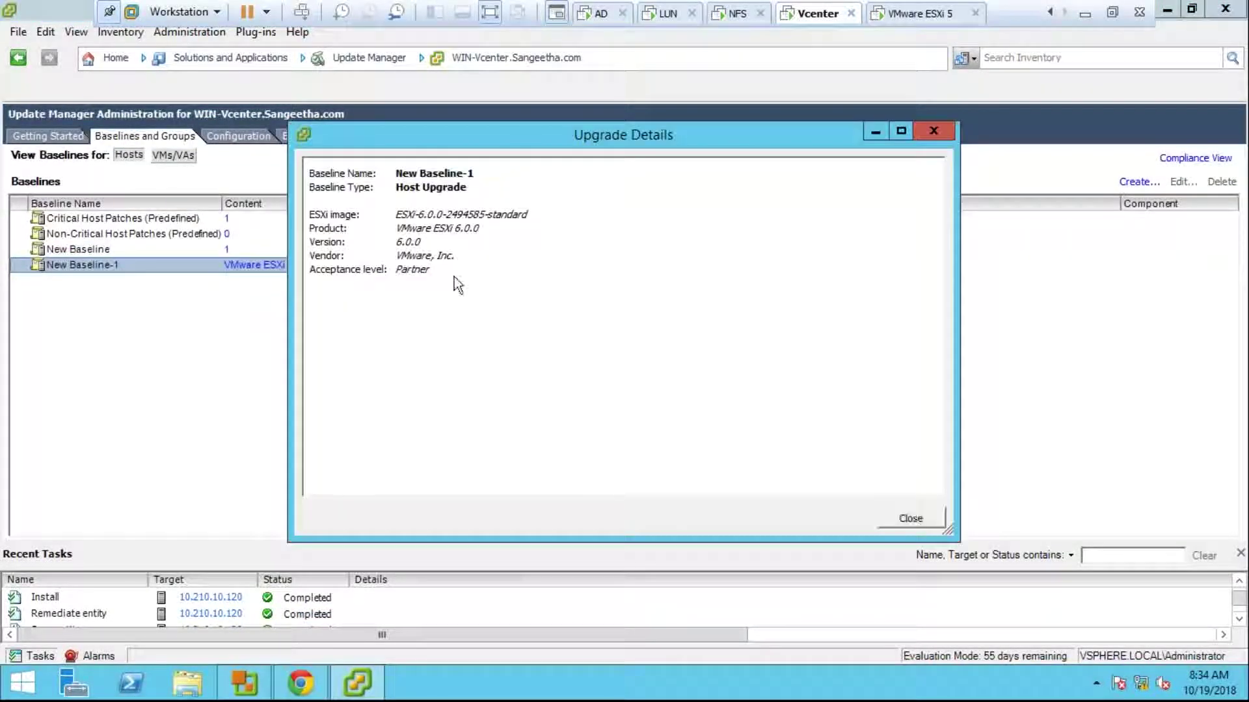
left_click(911, 518)
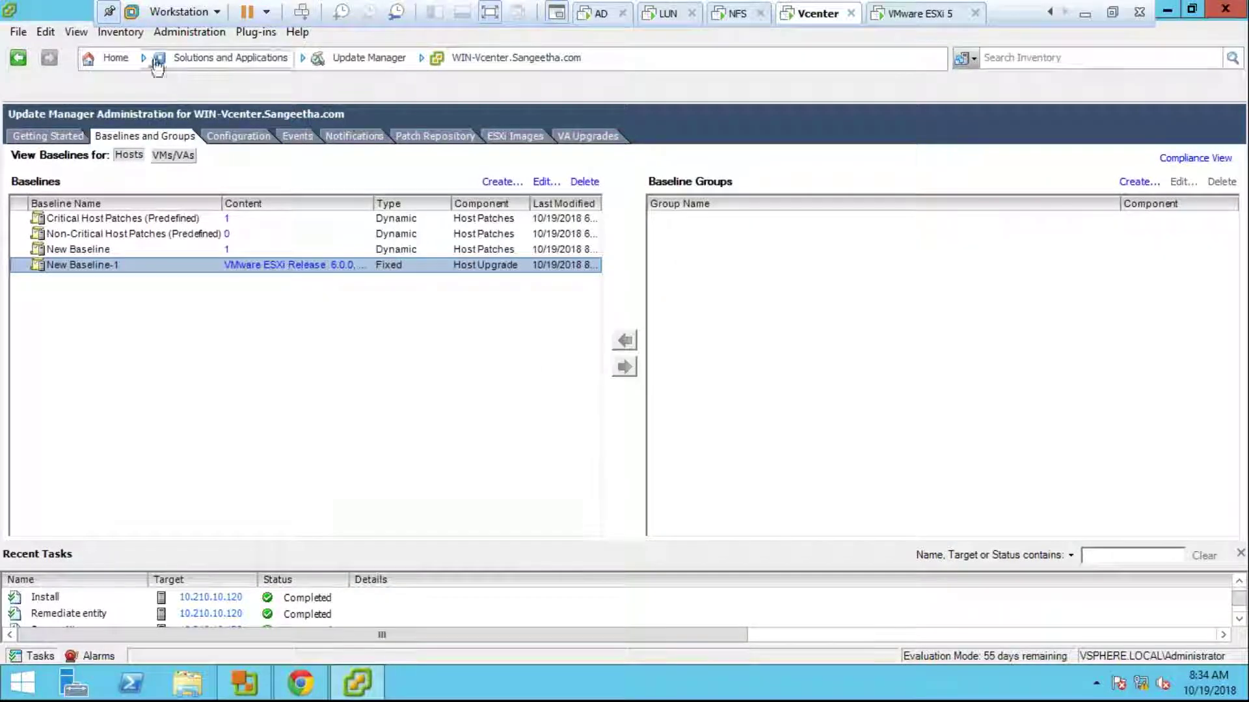
left_click(123, 59)
left_click(150, 146)
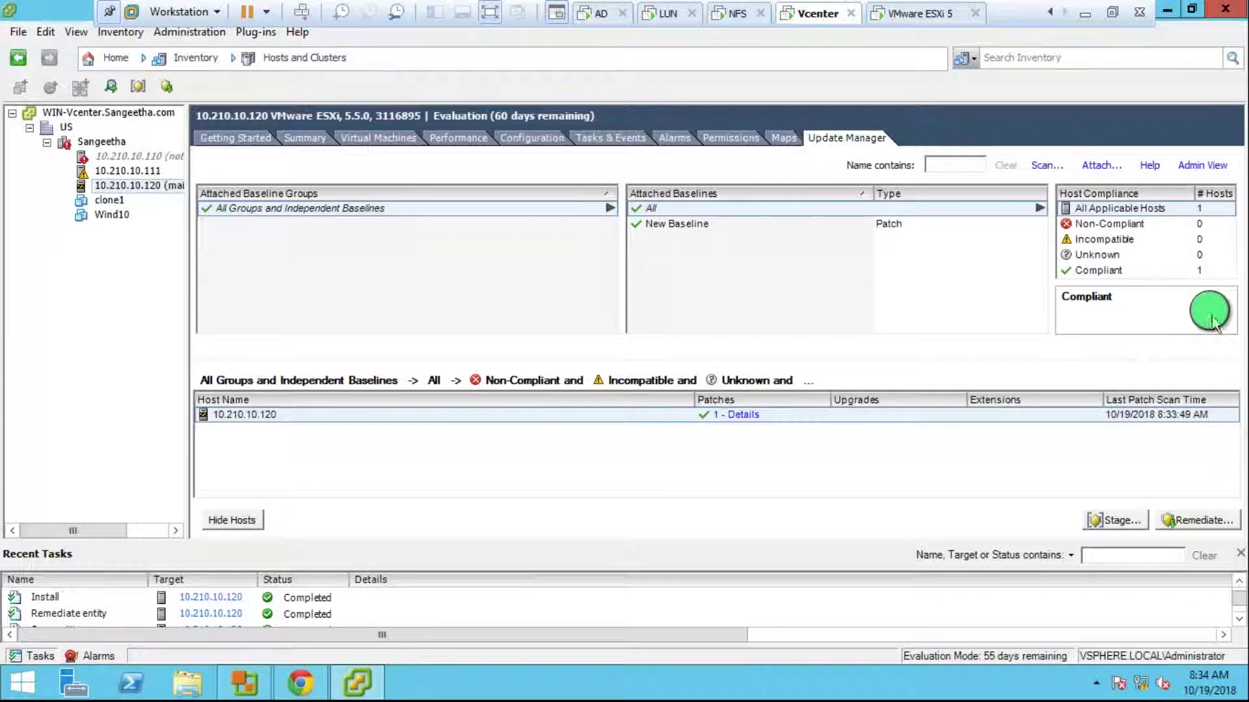
Step: Attach upgrade baseline New Baseline-1 to host 10.210.10.120, then reopen and cancel the Attach dialog
mouse_move(1190, 326)
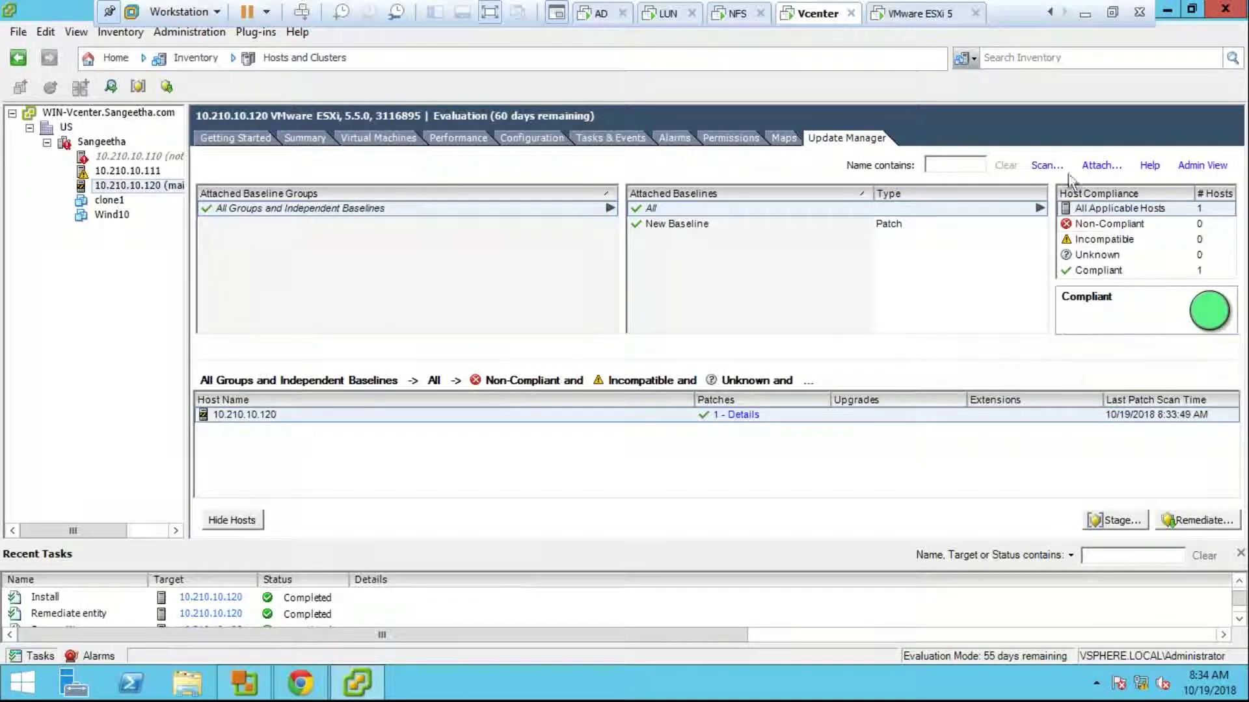
left_click(1101, 166)
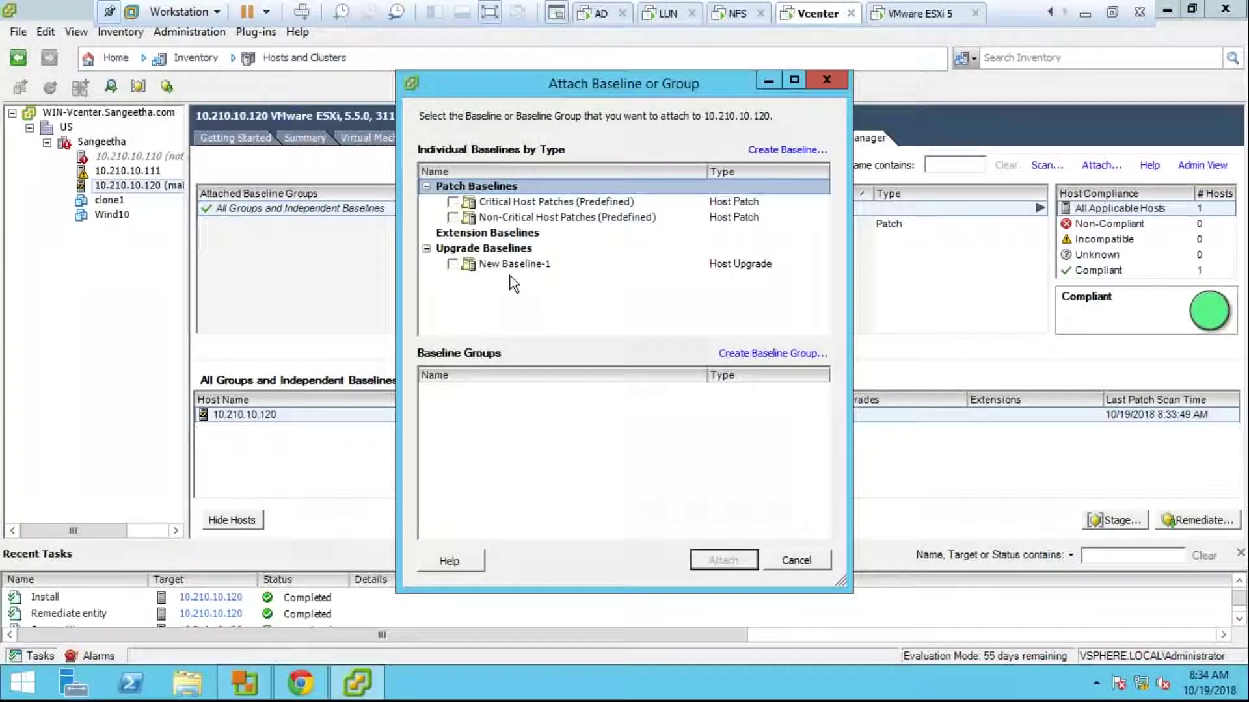
left_click(453, 264)
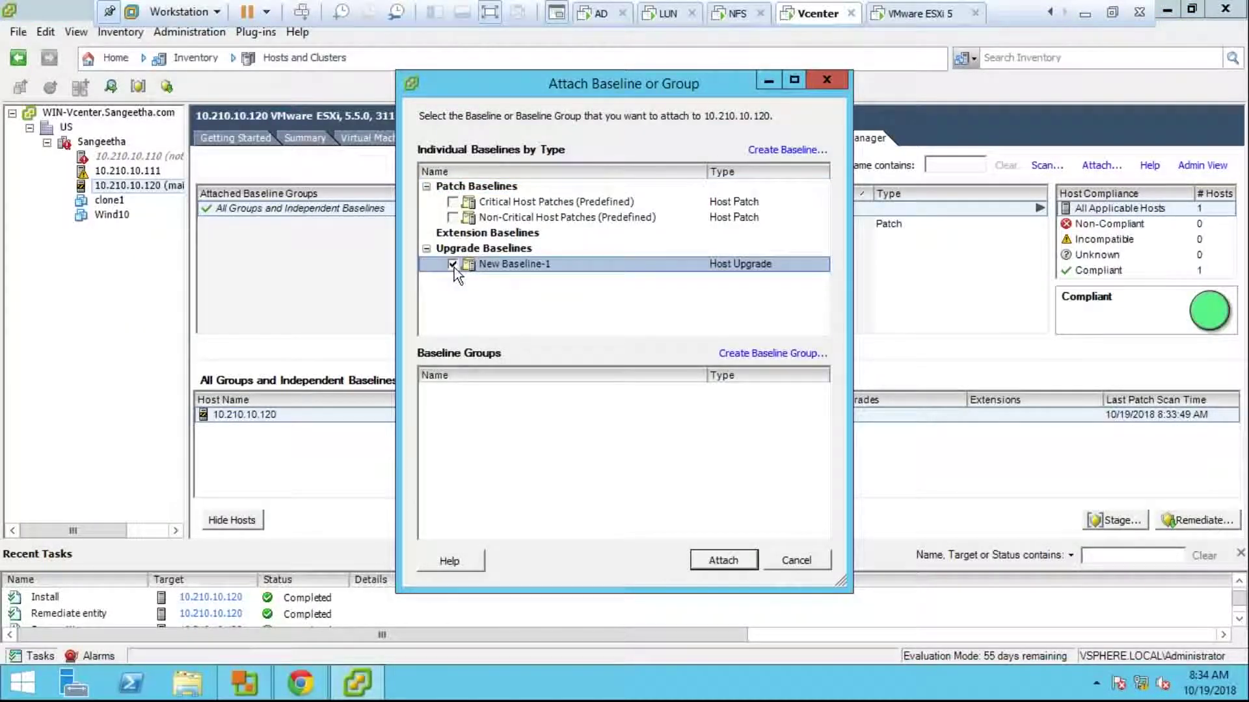
left_click(724, 560)
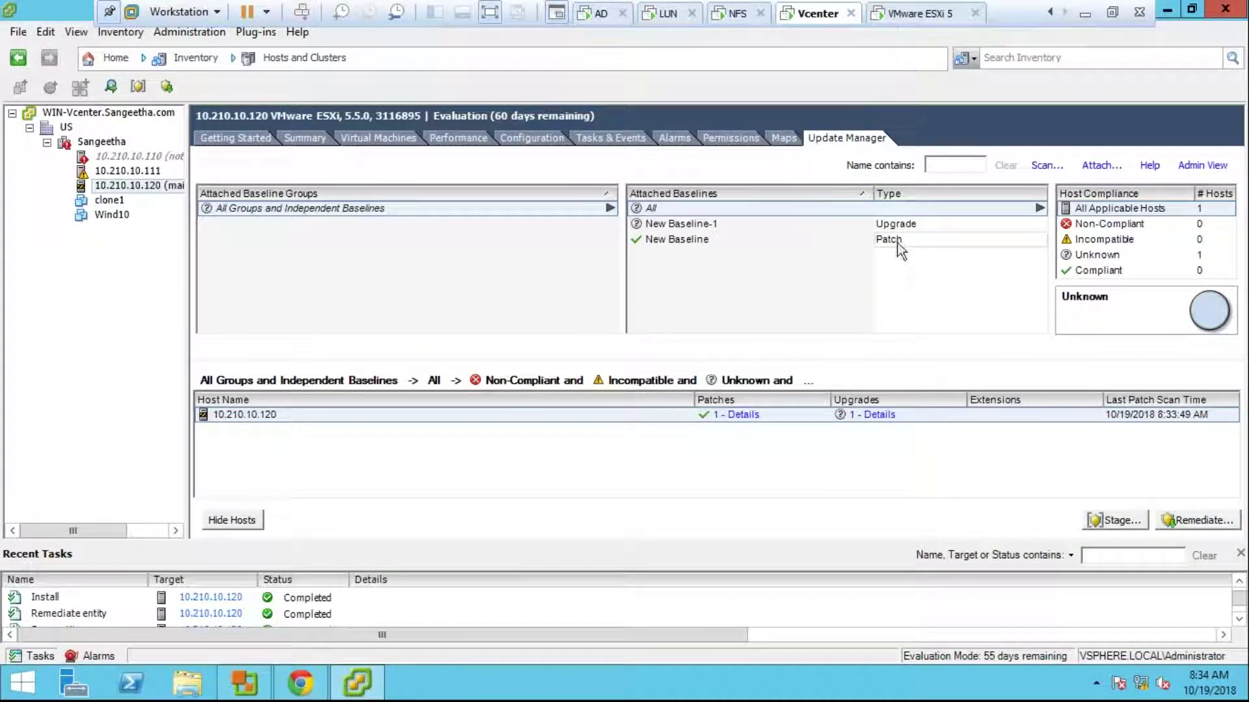
left_click(1102, 165)
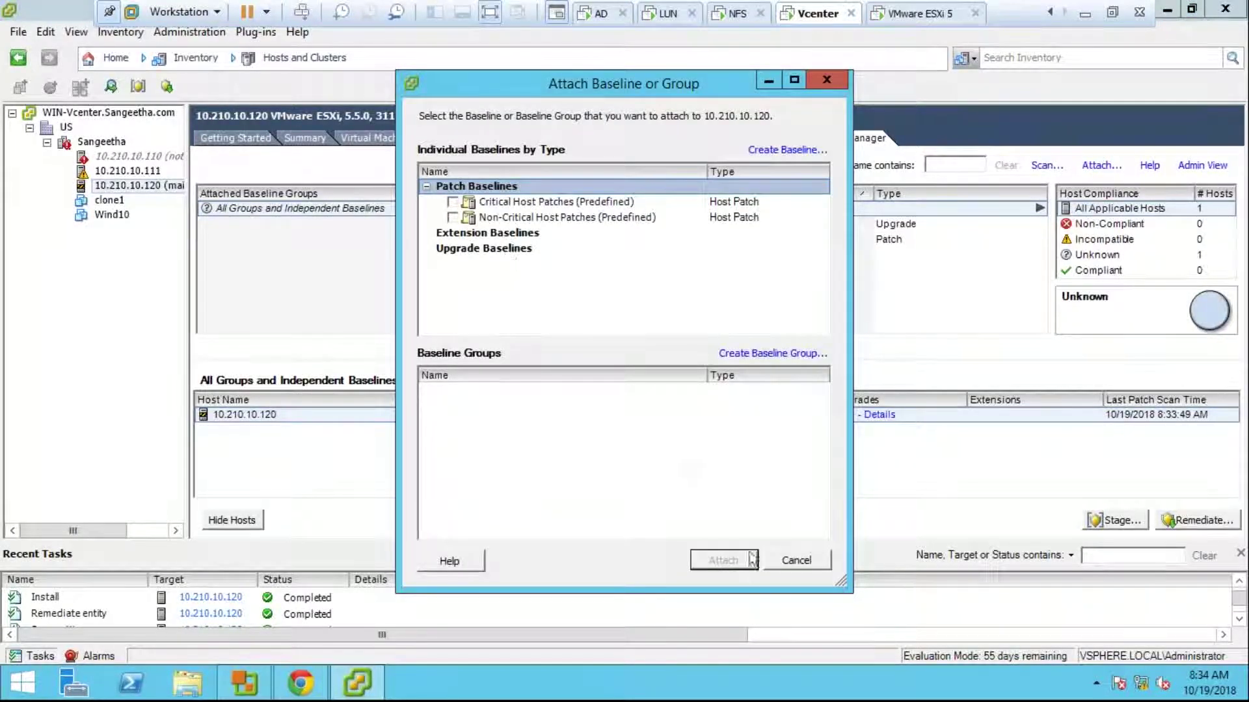
left_click(795, 561)
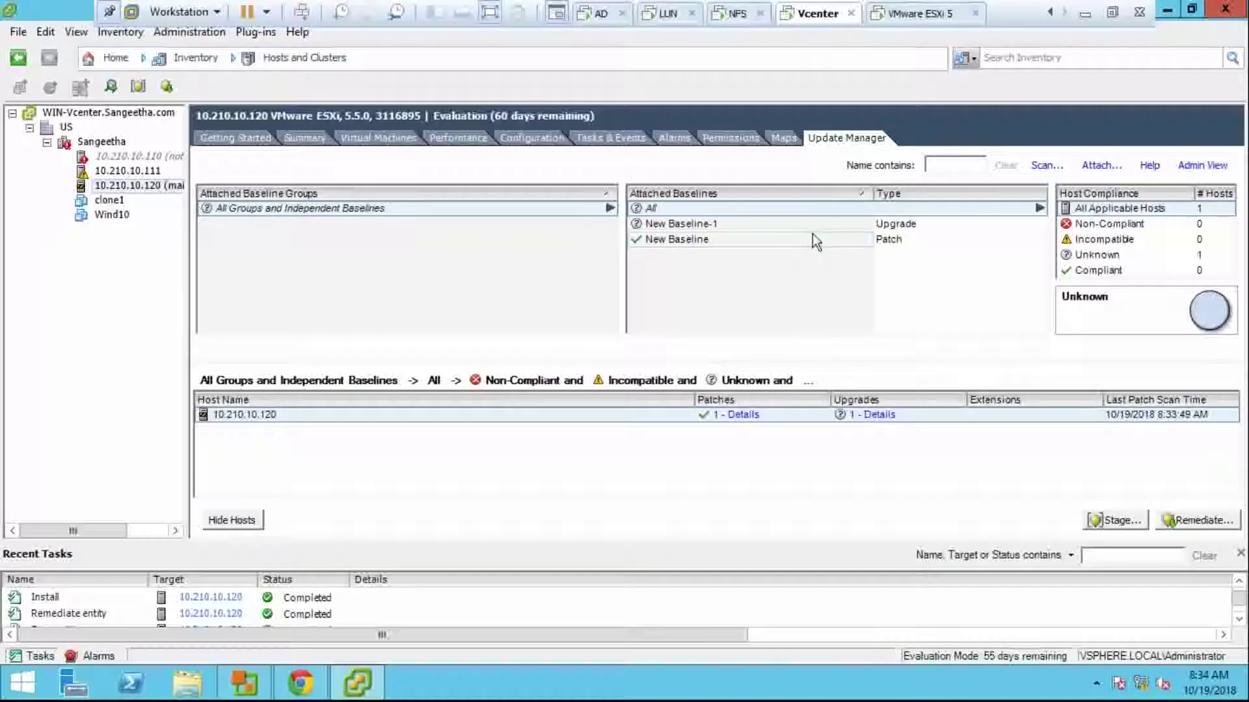
Step: Scan host 10.210.10.120 for Upgrades only, excluding Patches and Extensions, and watch the Scan entity task
left_click(1045, 165)
left_click(455, 340)
left_click(462, 315)
left_click(726, 403)
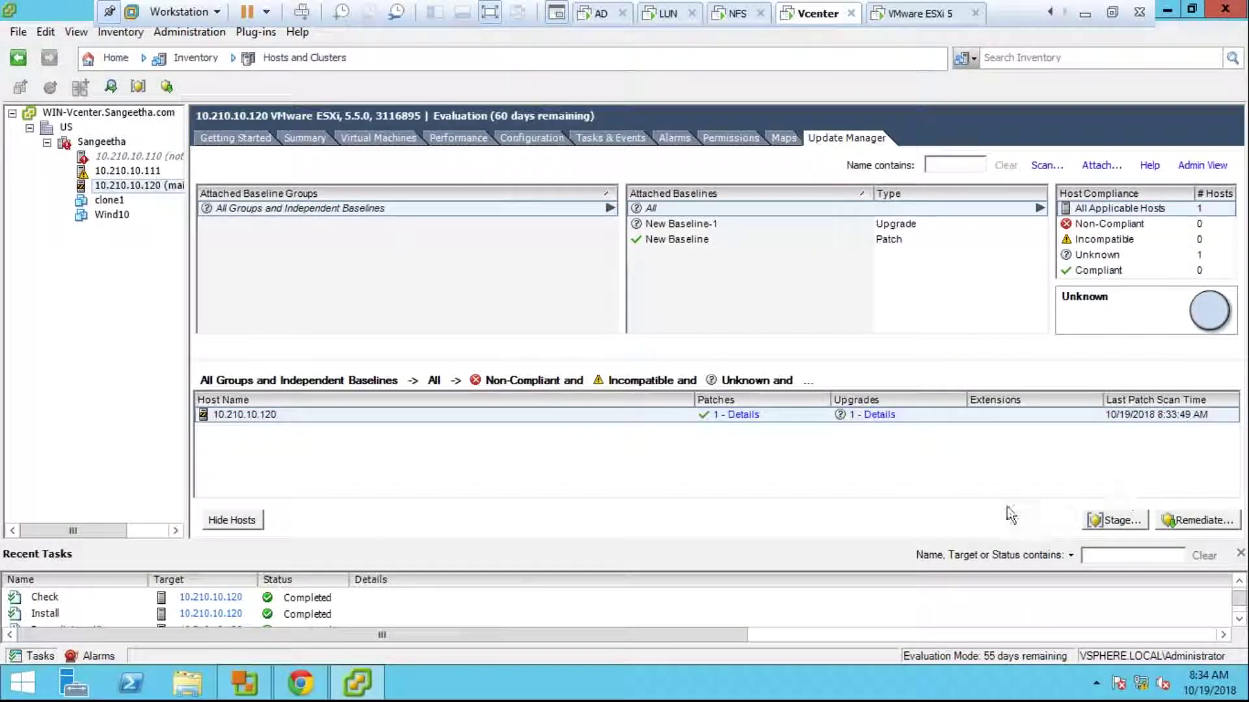
left_click(1239, 581)
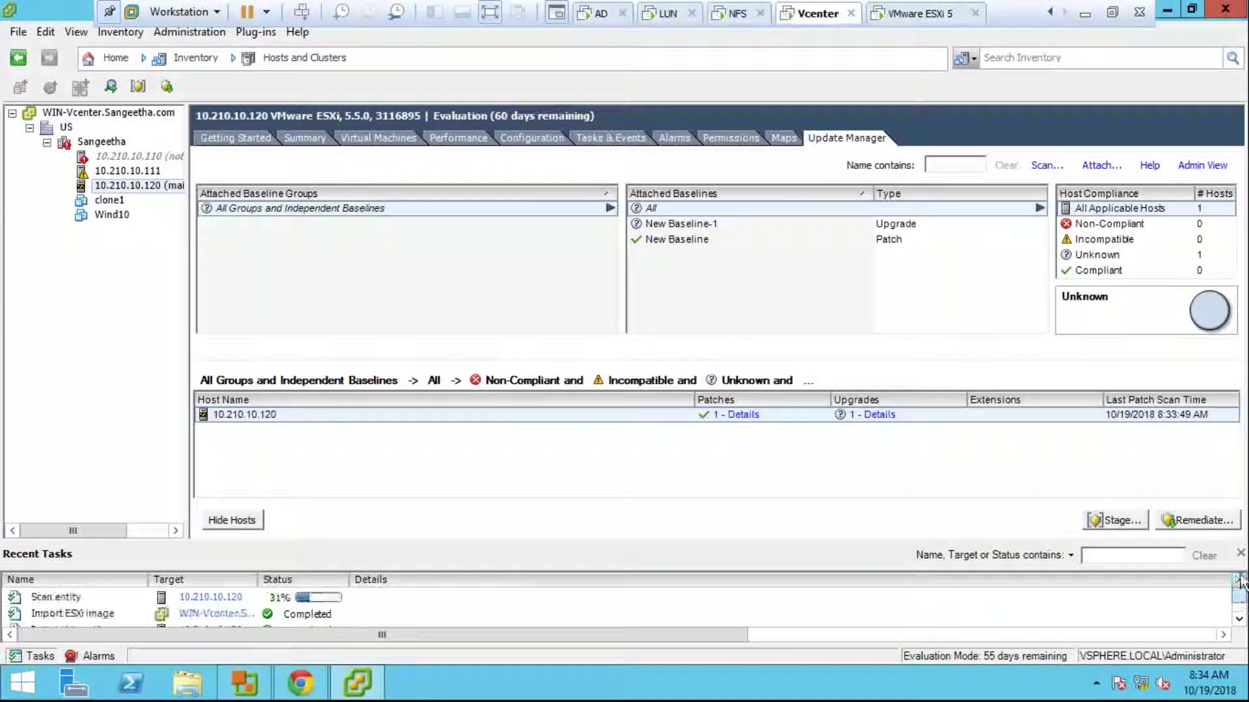
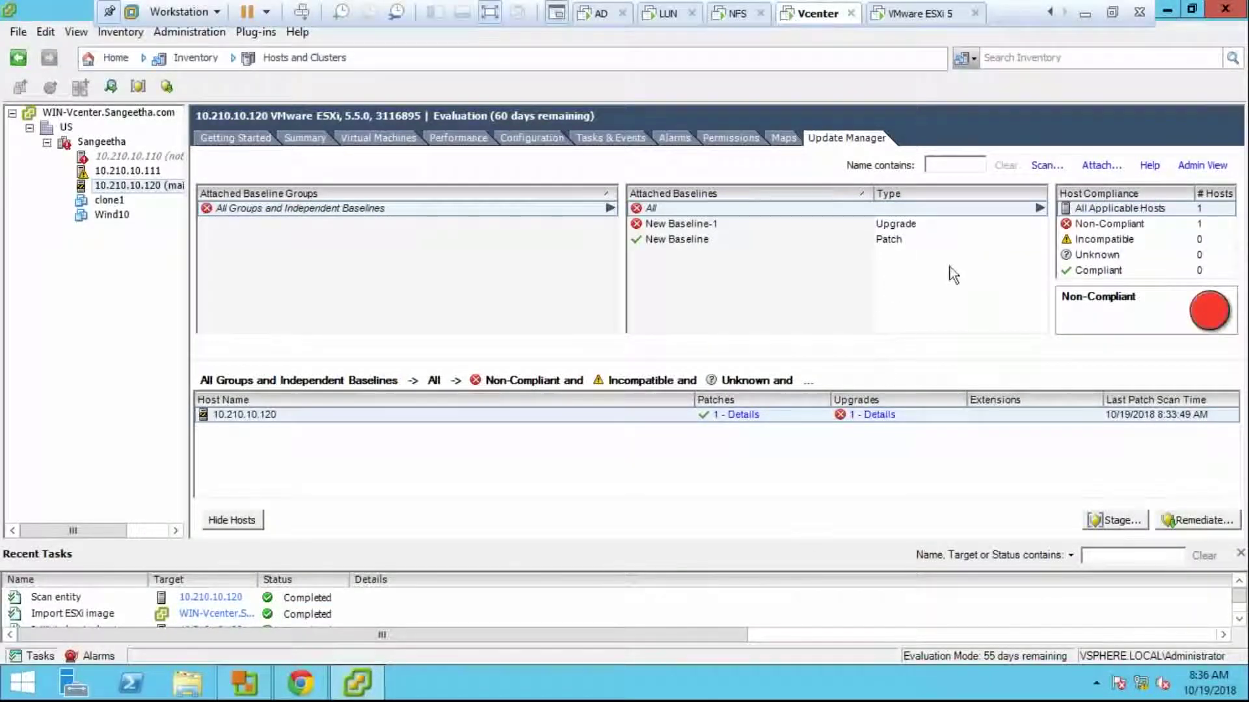
Step: Start remediating host 10.210.10.120 with the upgrade baseline New Baseline-1
mouse_move(1231, 333)
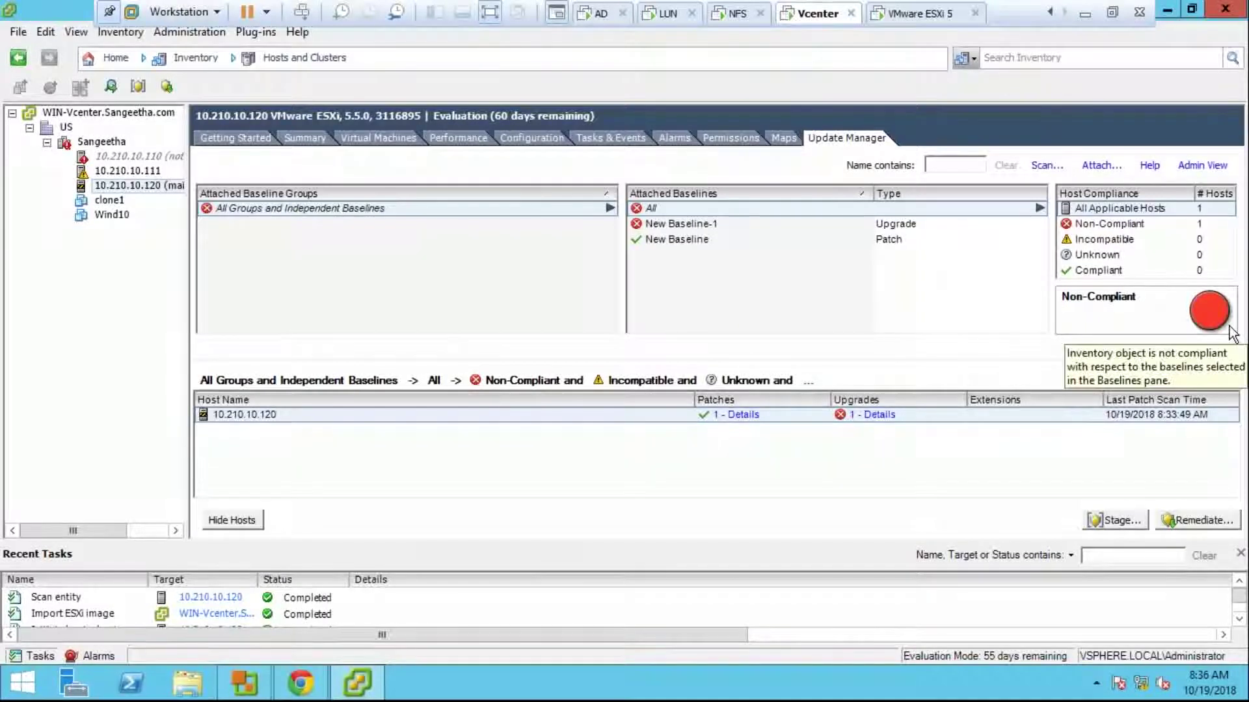
left_click(1188, 520)
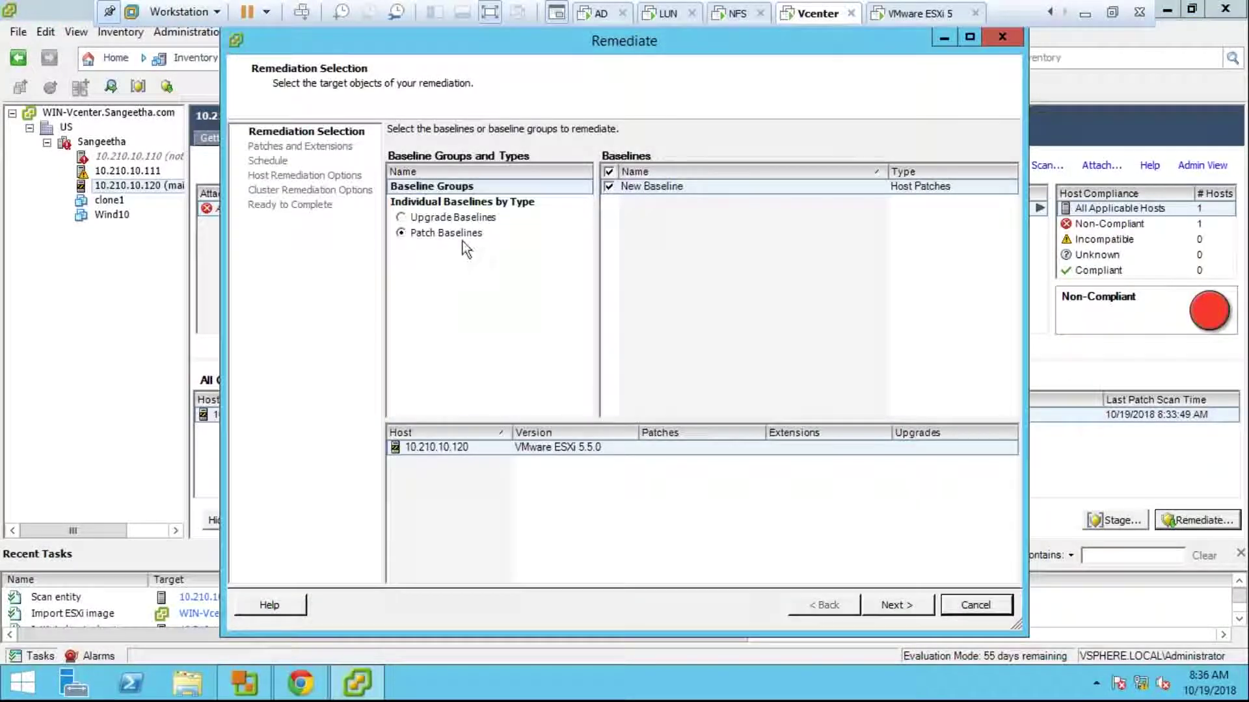
left_click(477, 219)
left_click(404, 220)
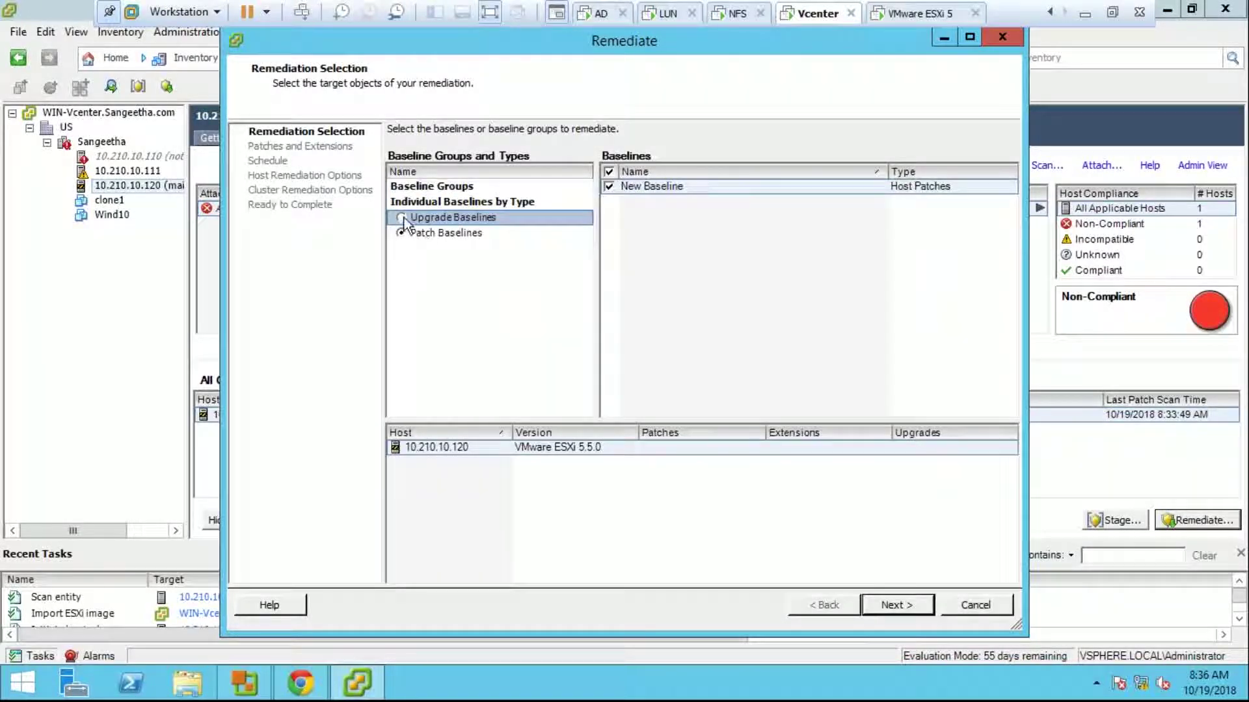
left_click(611, 188)
left_click(610, 186)
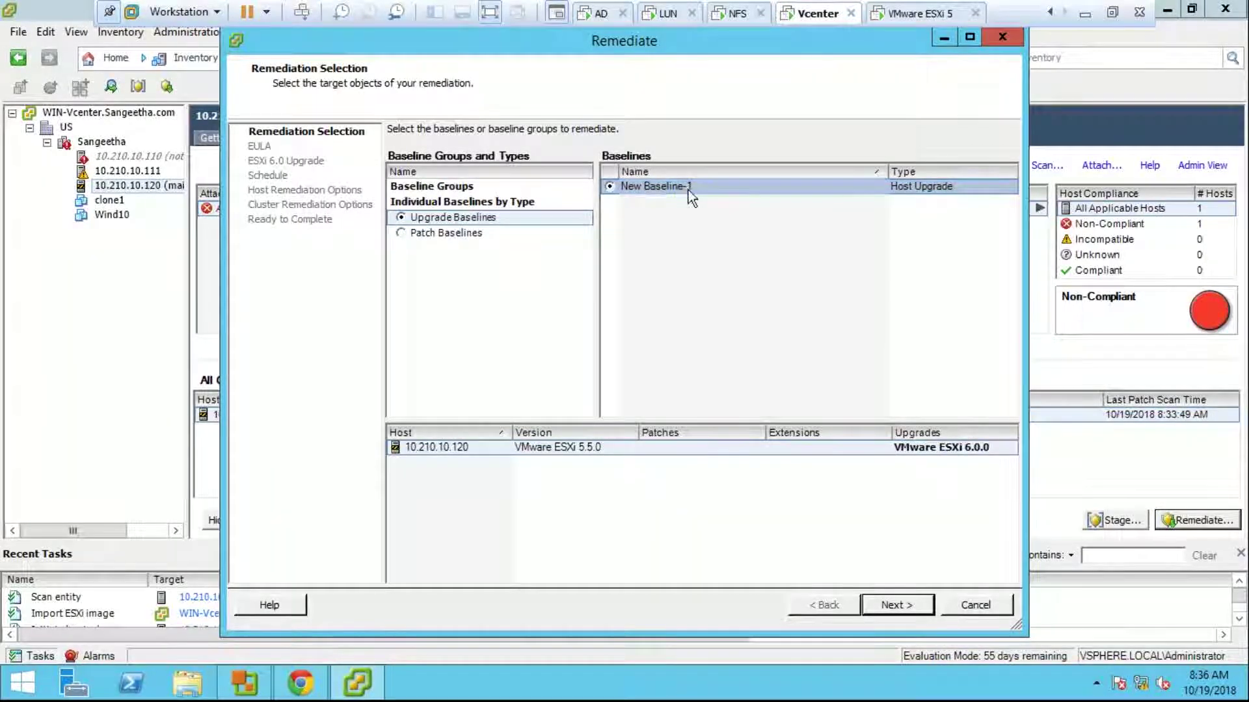
left_click(895, 605)
Step: Accept the EULA and finish with the default upgrade, schedule and remediation options to run it now
left_click(574, 575)
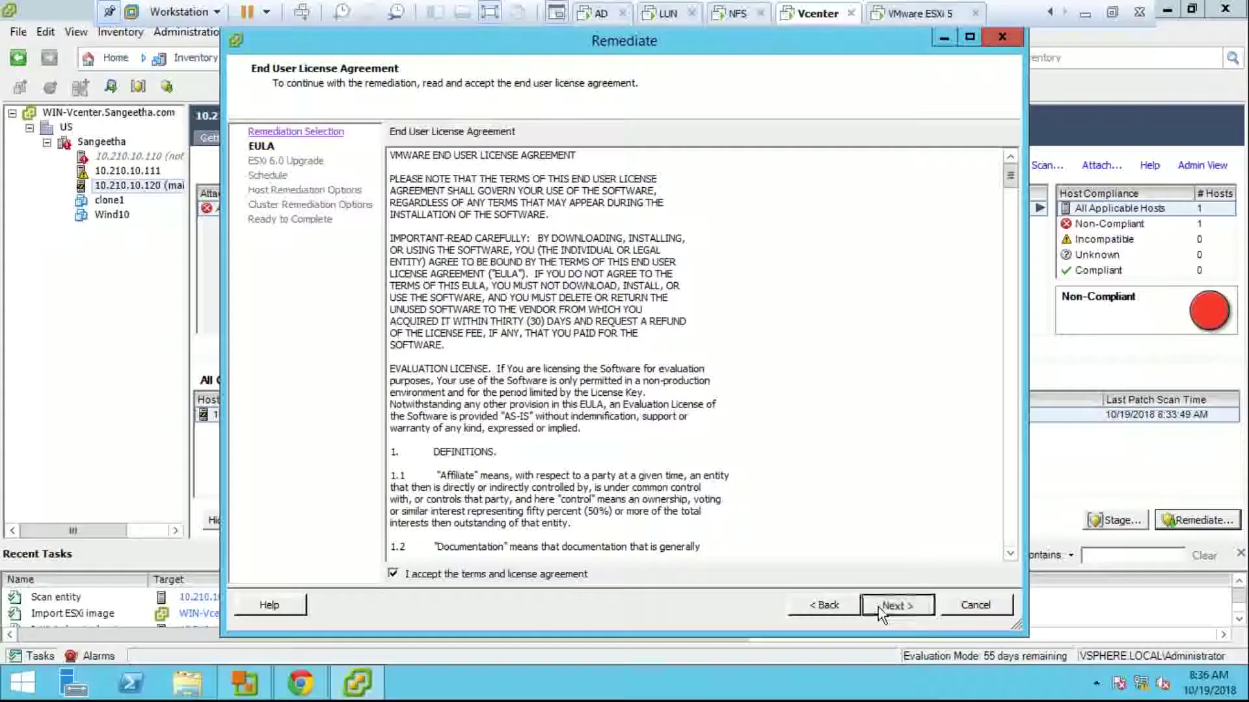
left_click(879, 606)
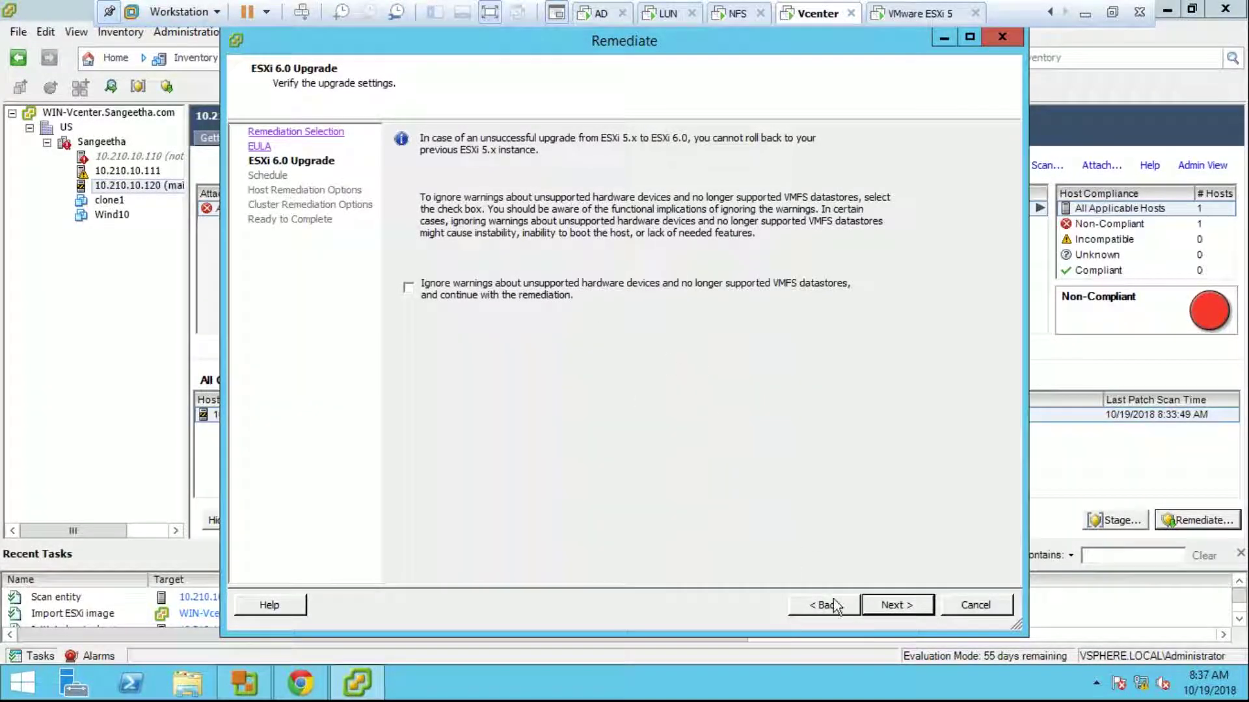
left_click(876, 597)
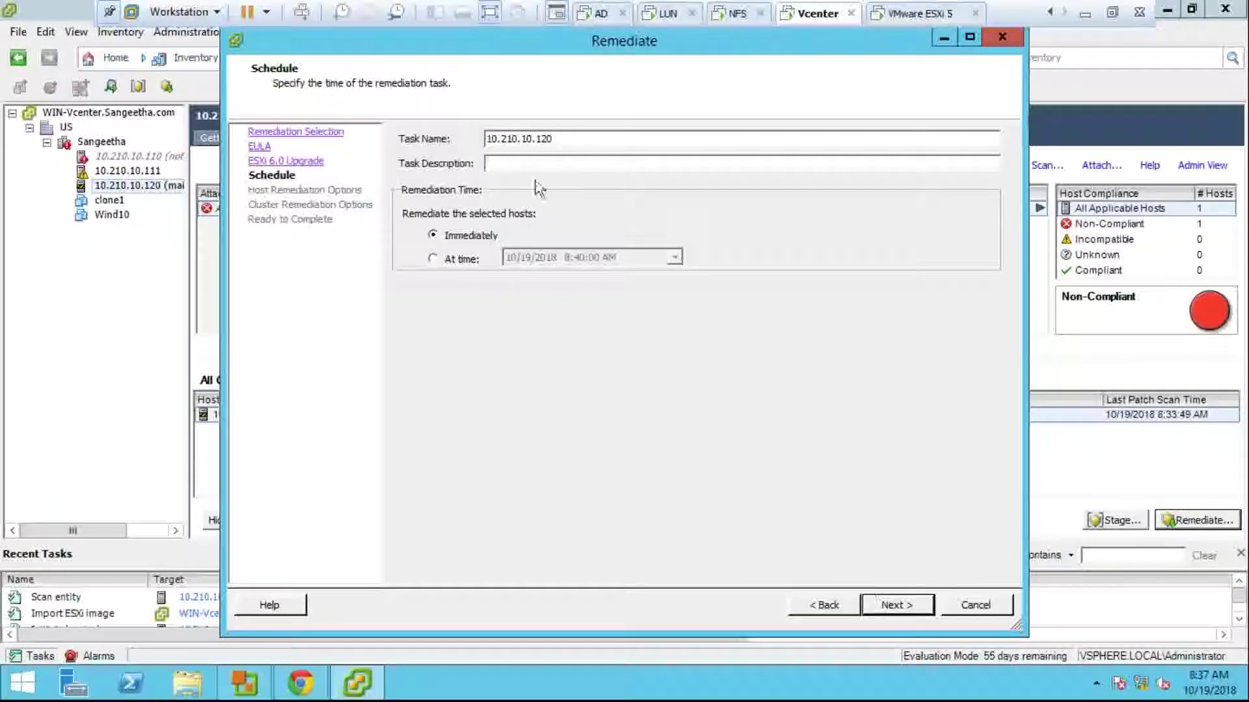
left_click(873, 599)
left_click(873, 600)
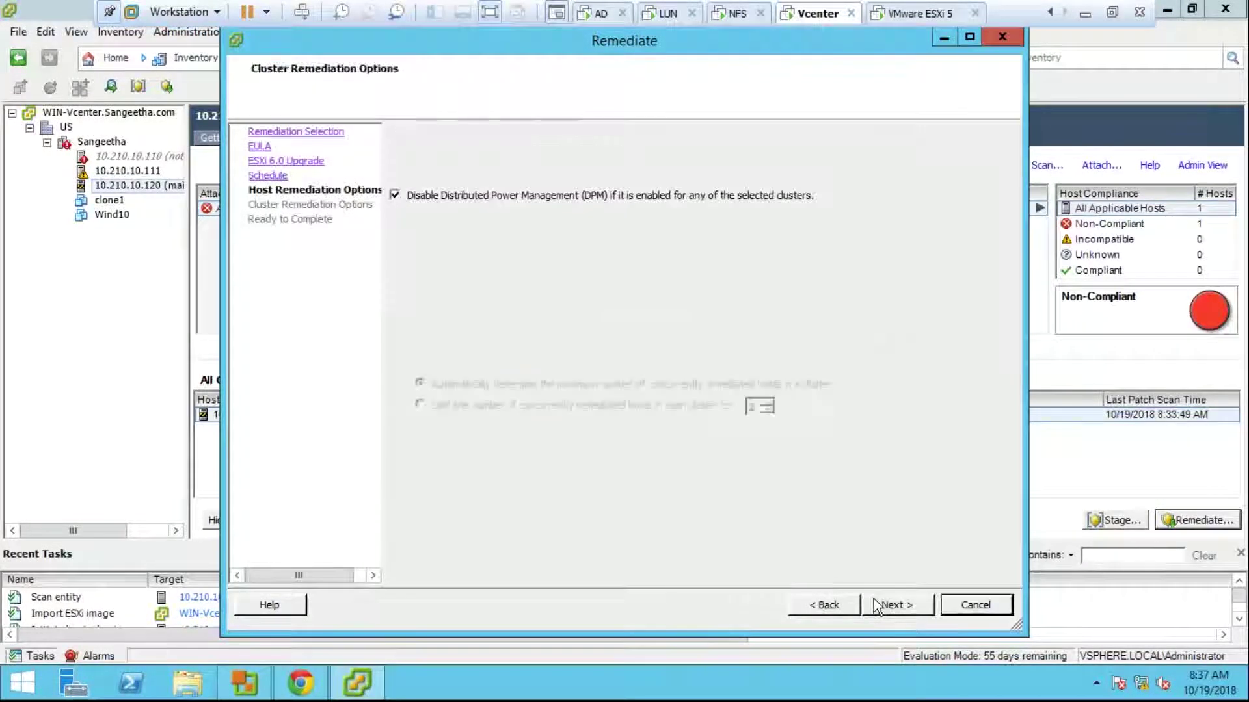
left_click(873, 599)
left_click(872, 599)
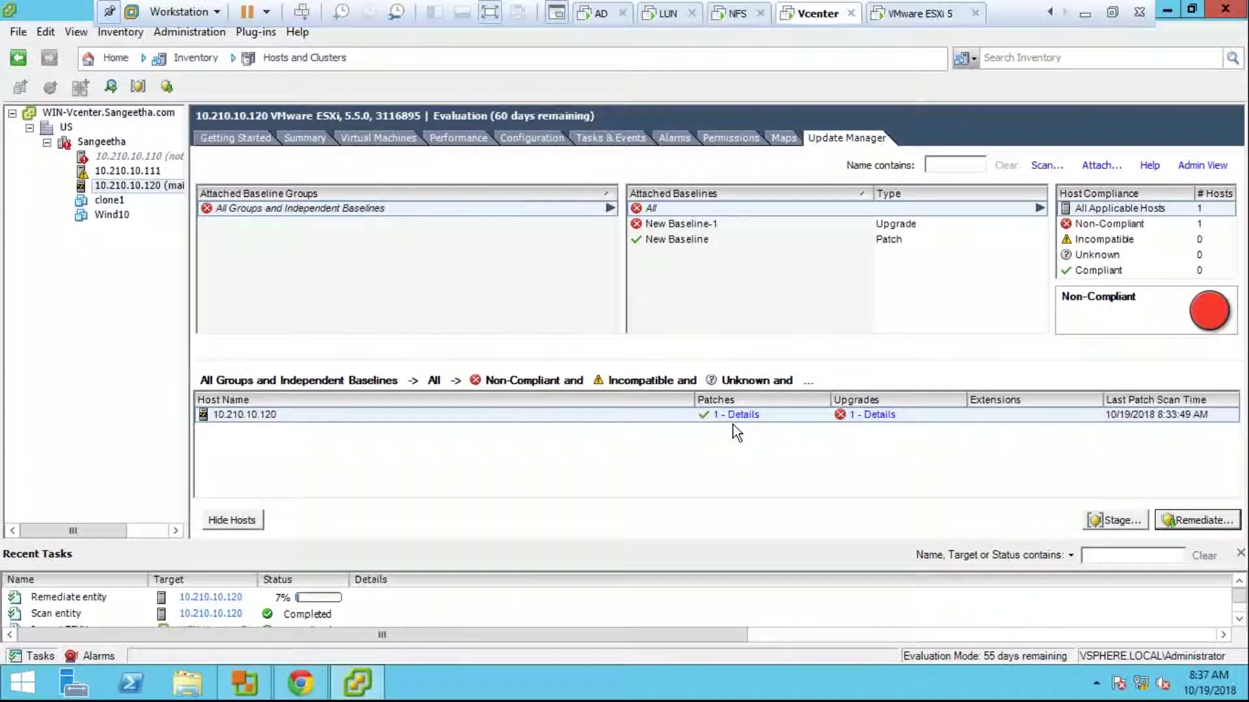
Step: Show the VMware ESXi 5 console, still on ESXi 5.5.0 during remediation
left_click(882, 13)
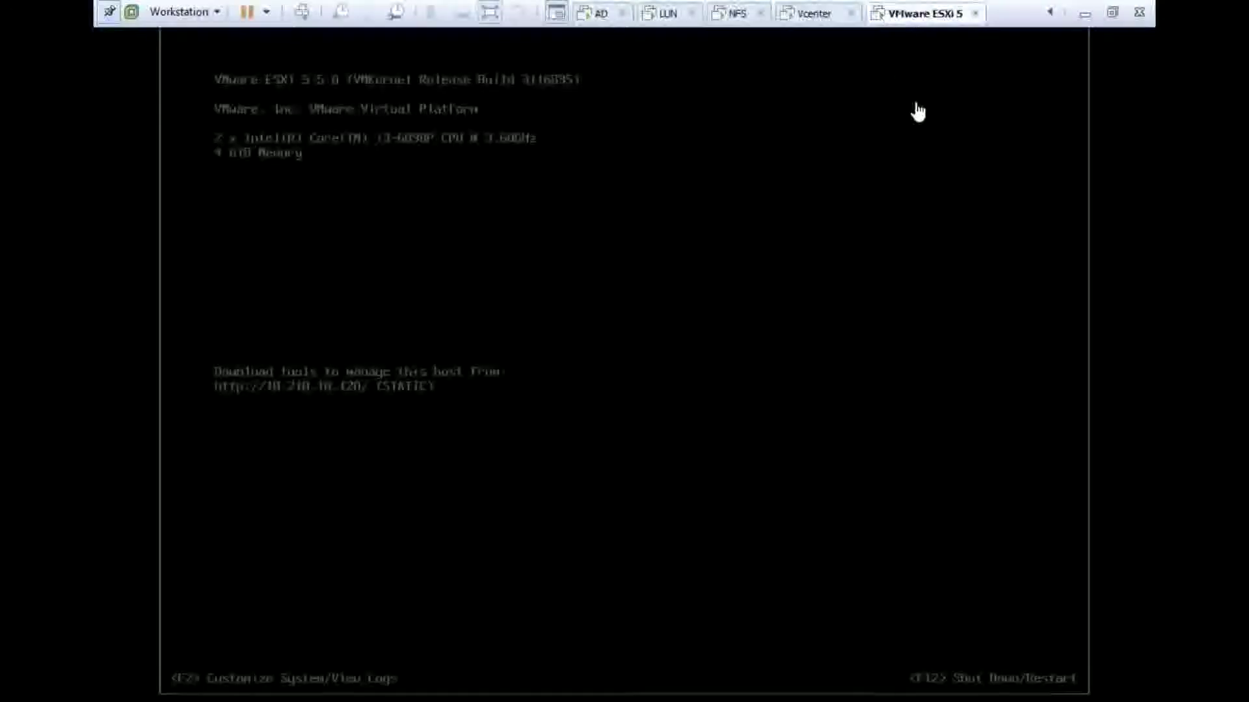
Step: Exit full-screen and return to the Vcenter VM, where host 10.210.10.120 still shows ESXi 5.5.0
left_click(1112, 12)
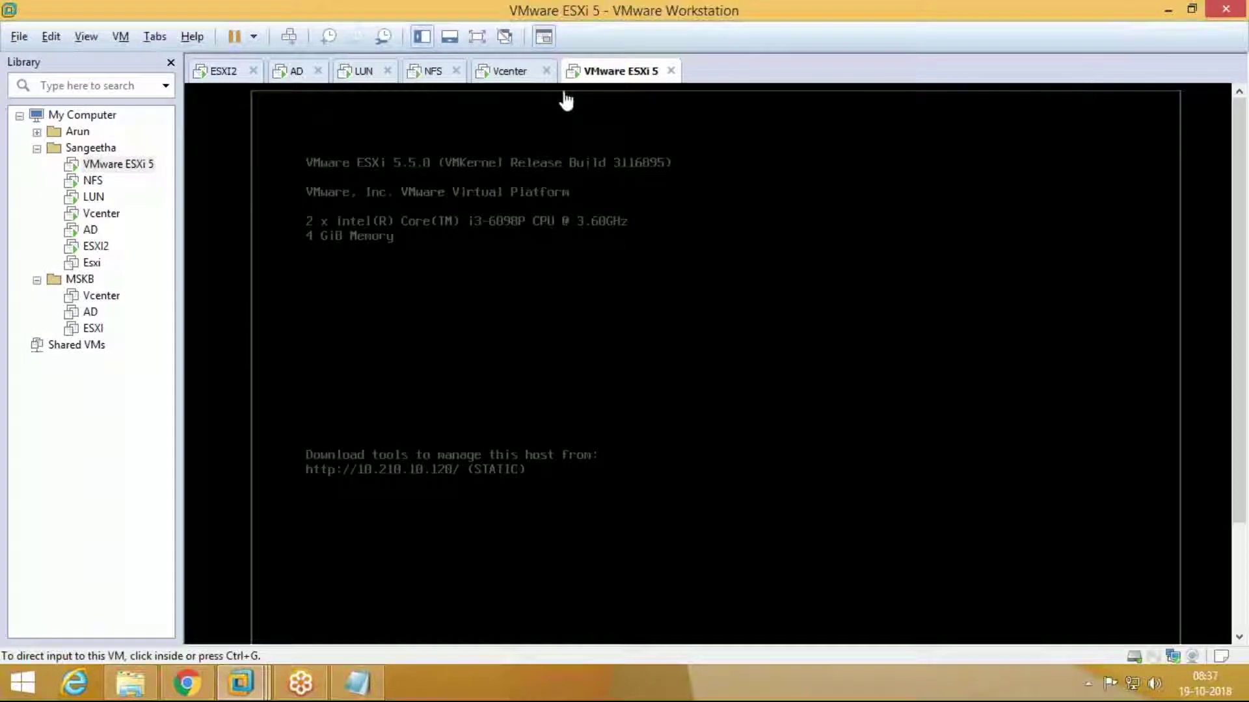
left_click(515, 78)
left_click(606, 73)
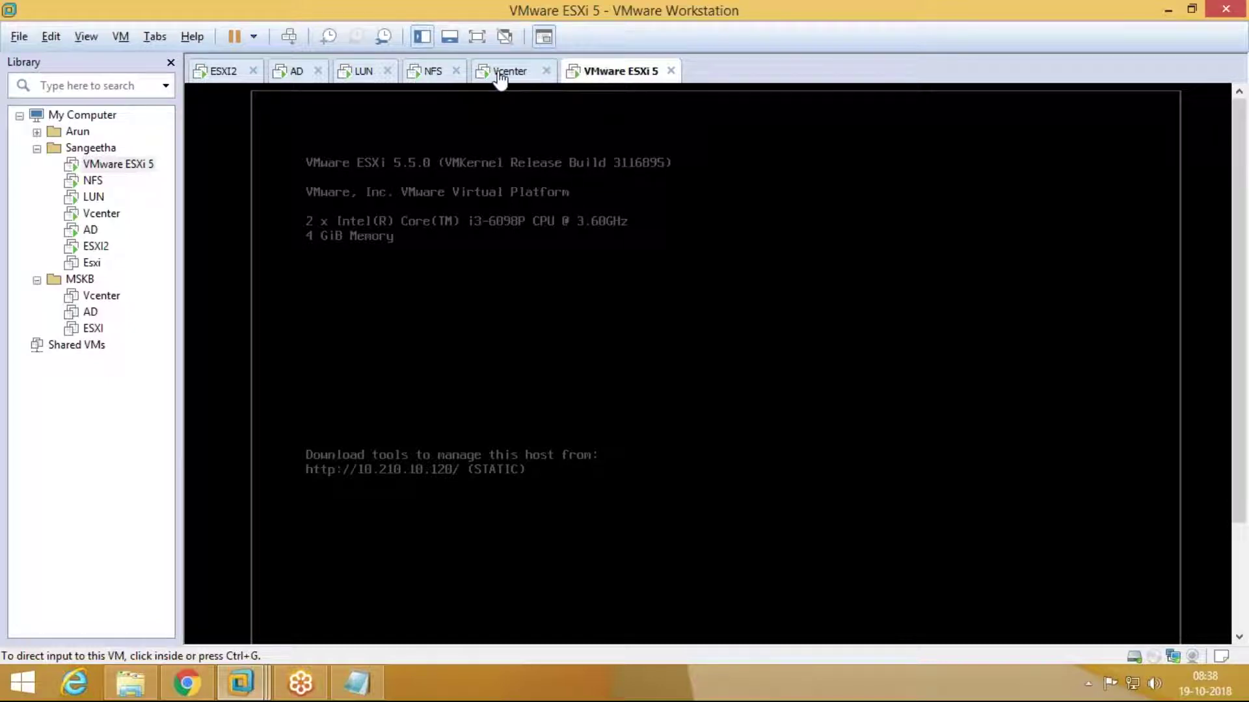
left_click(500, 75)
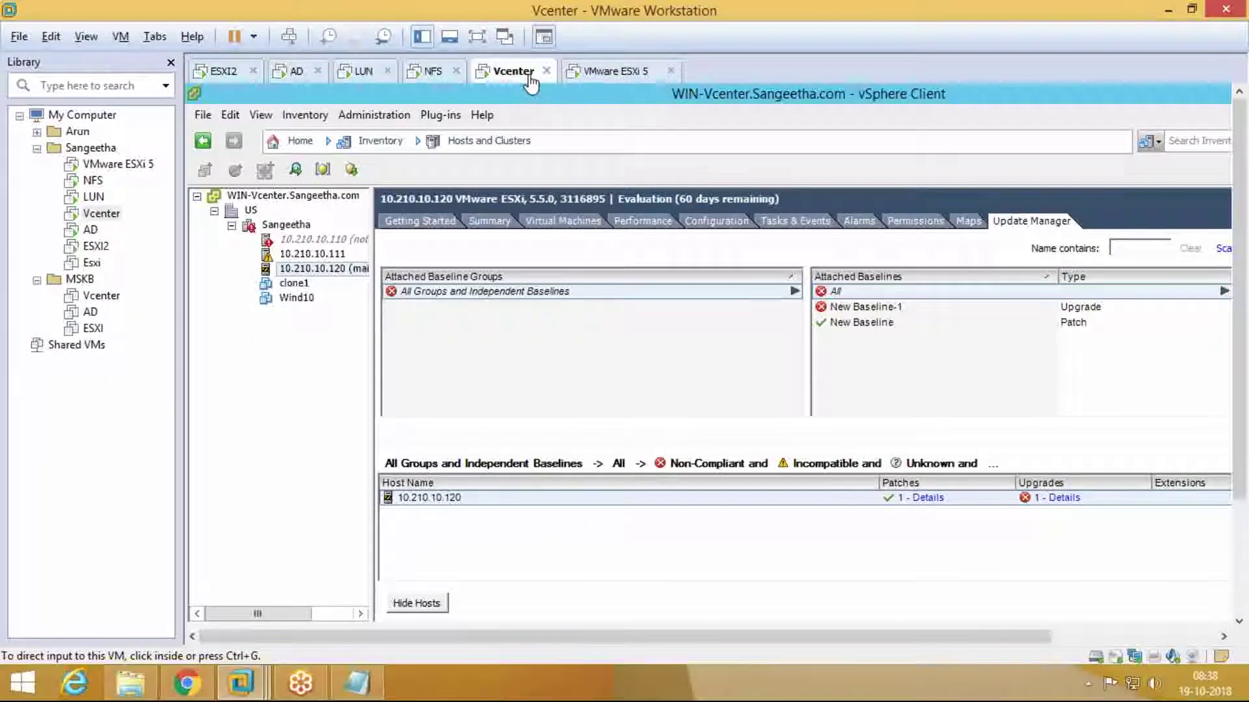
Step: Go full-screen and alternate between the ESXi 5 console and vCenter until remediation reaches 22%
left_click(587, 76)
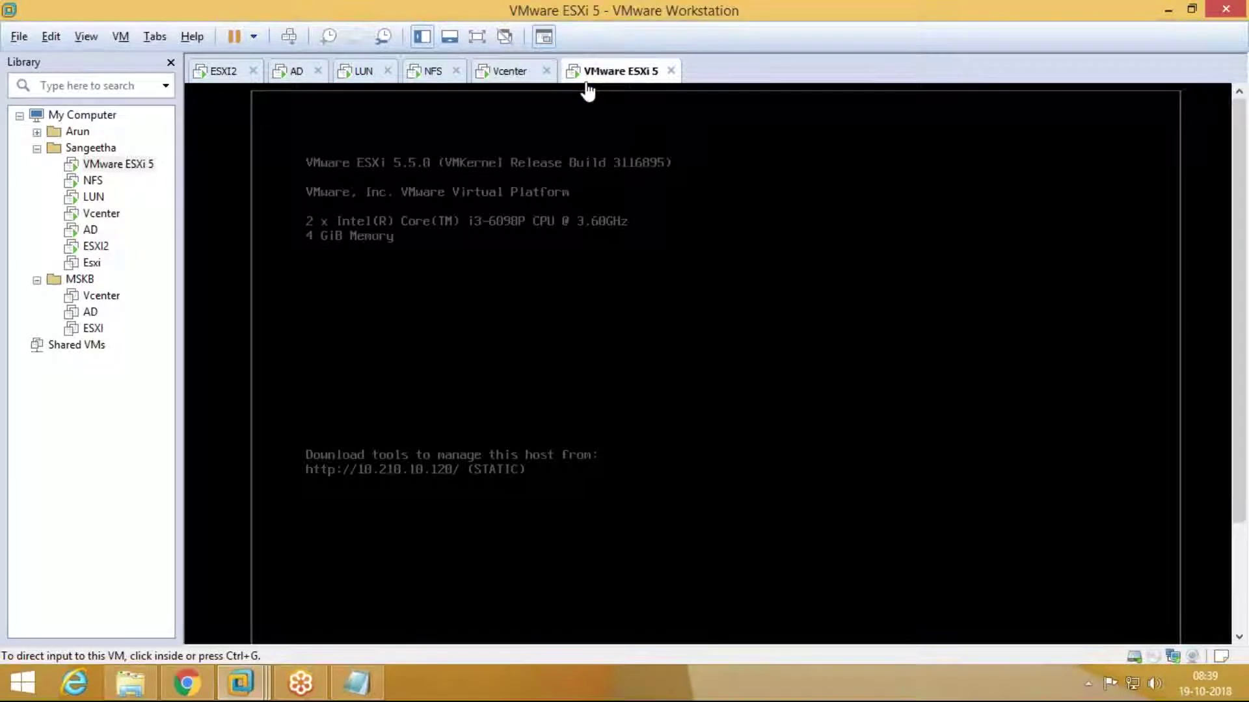
left_click(524, 81)
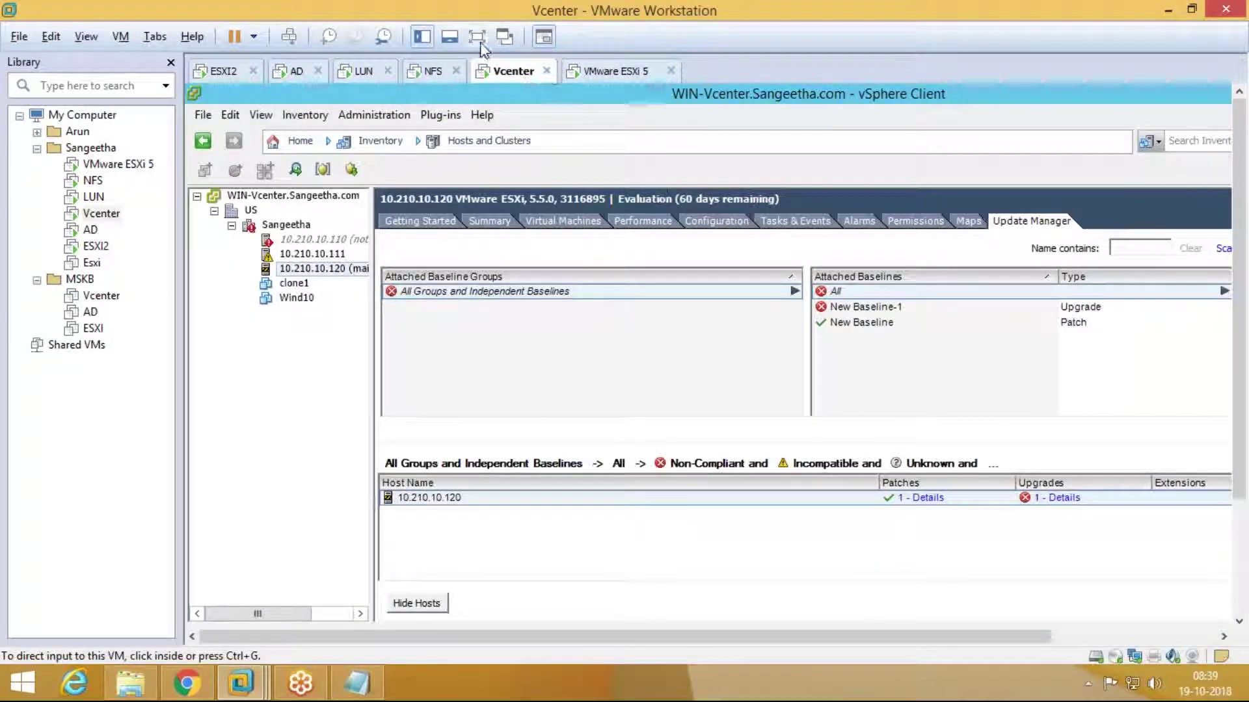
left_click(479, 37)
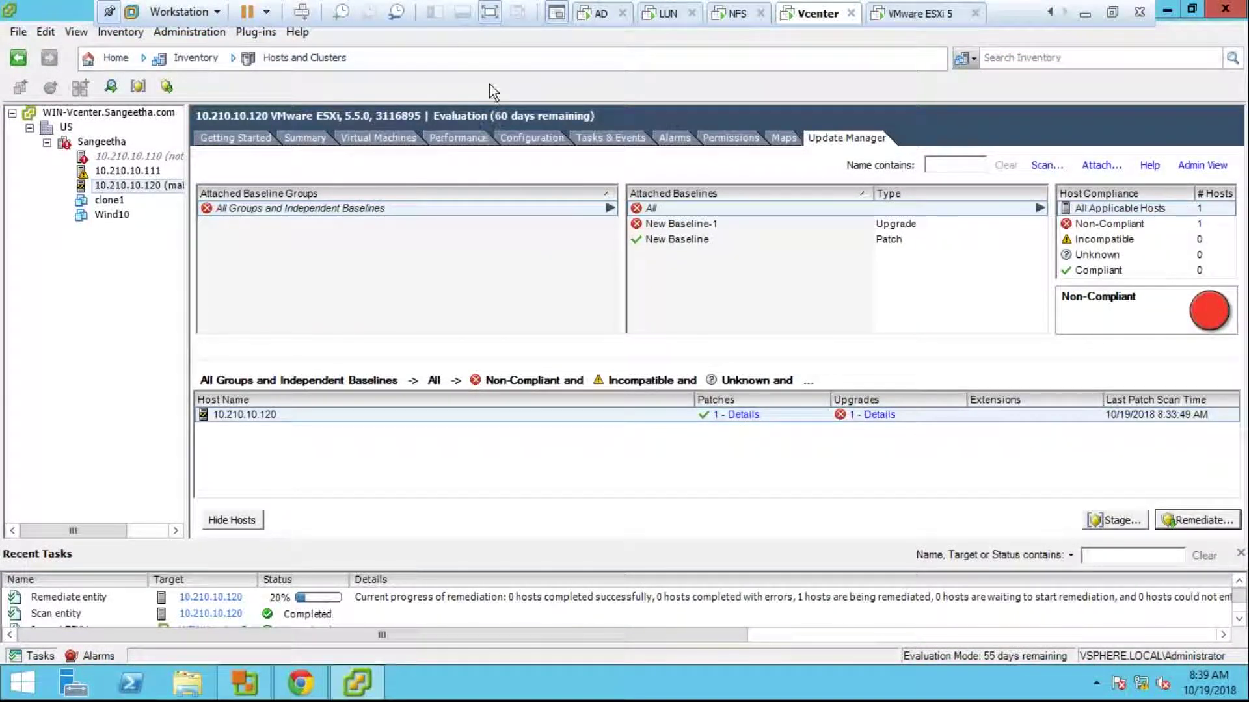
left_click(951, 18)
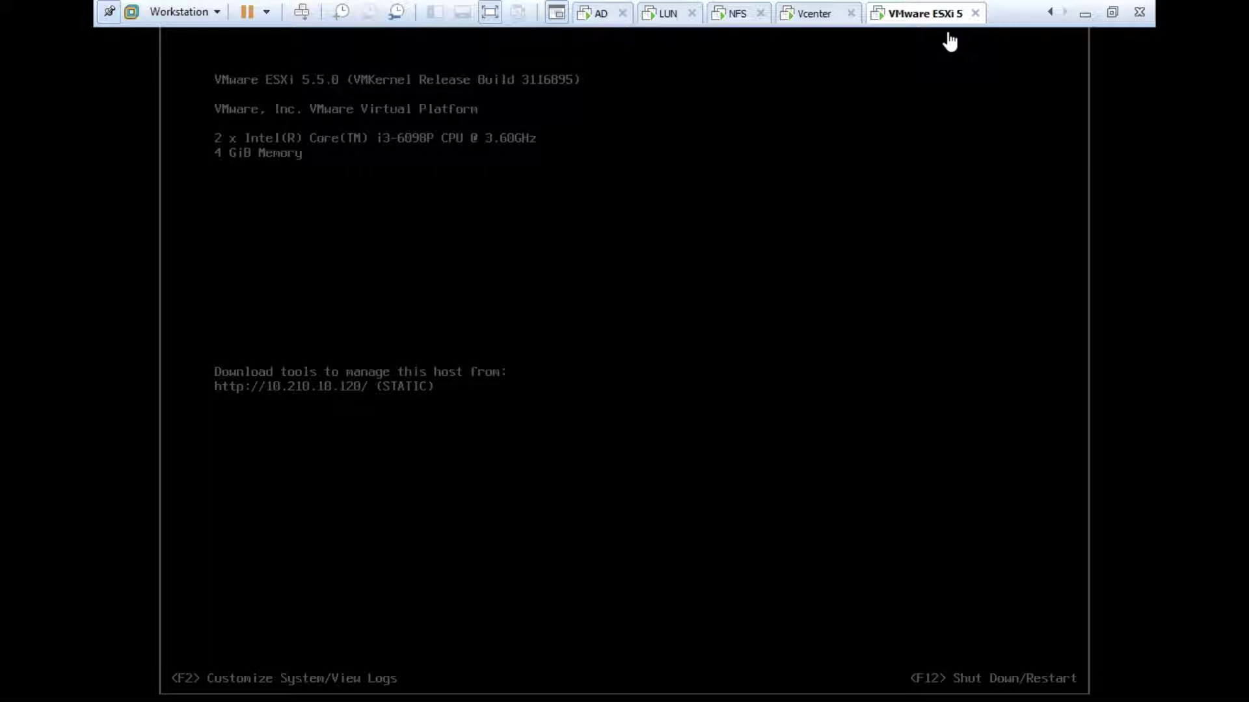
left_click(800, 25)
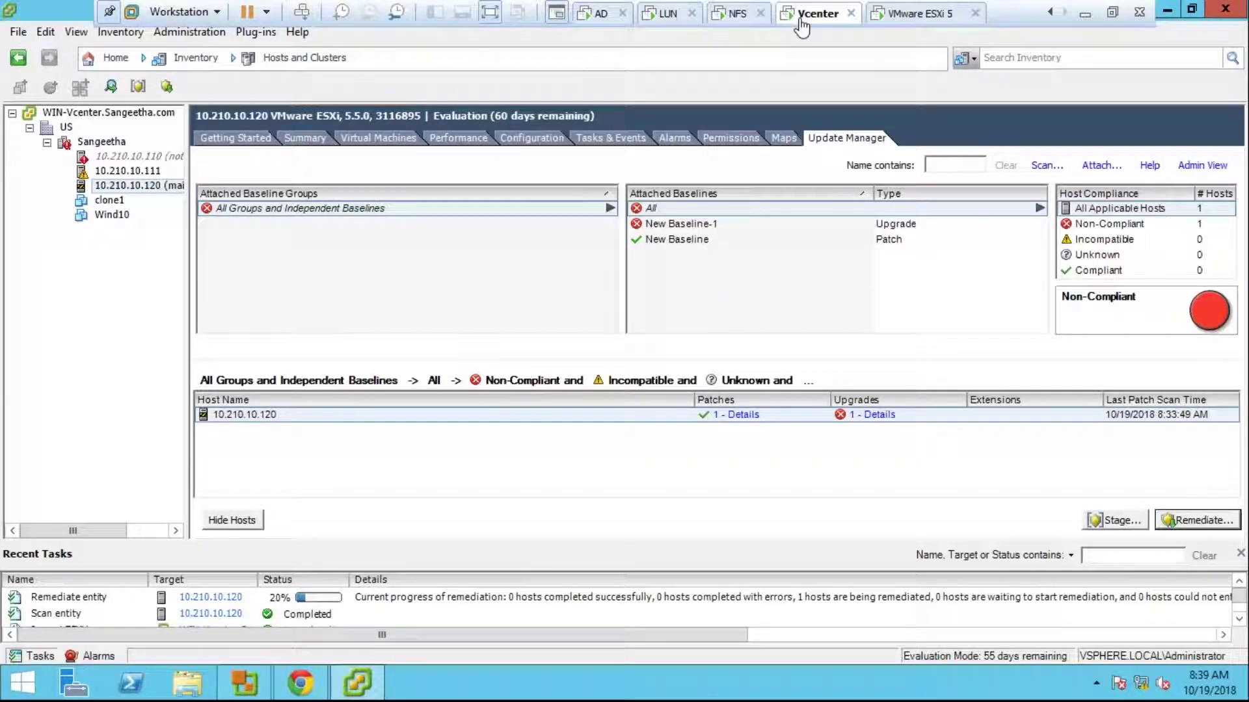
left_click(900, 19)
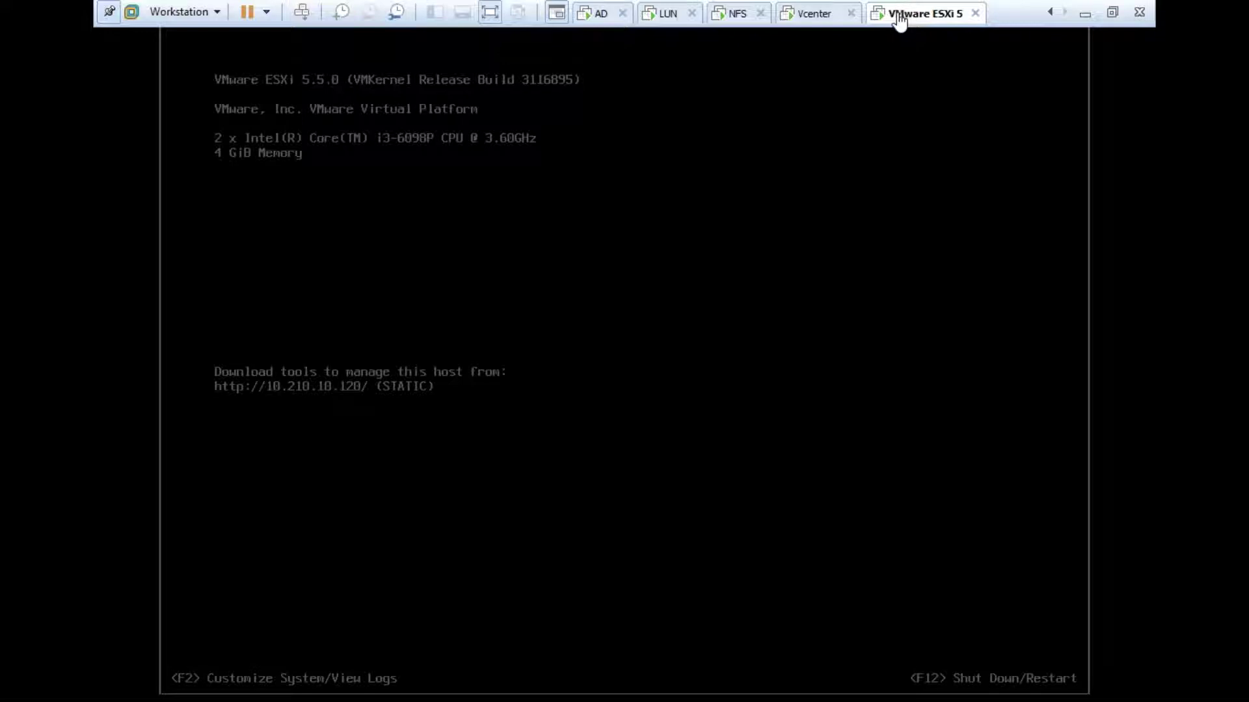
left_click(810, 20)
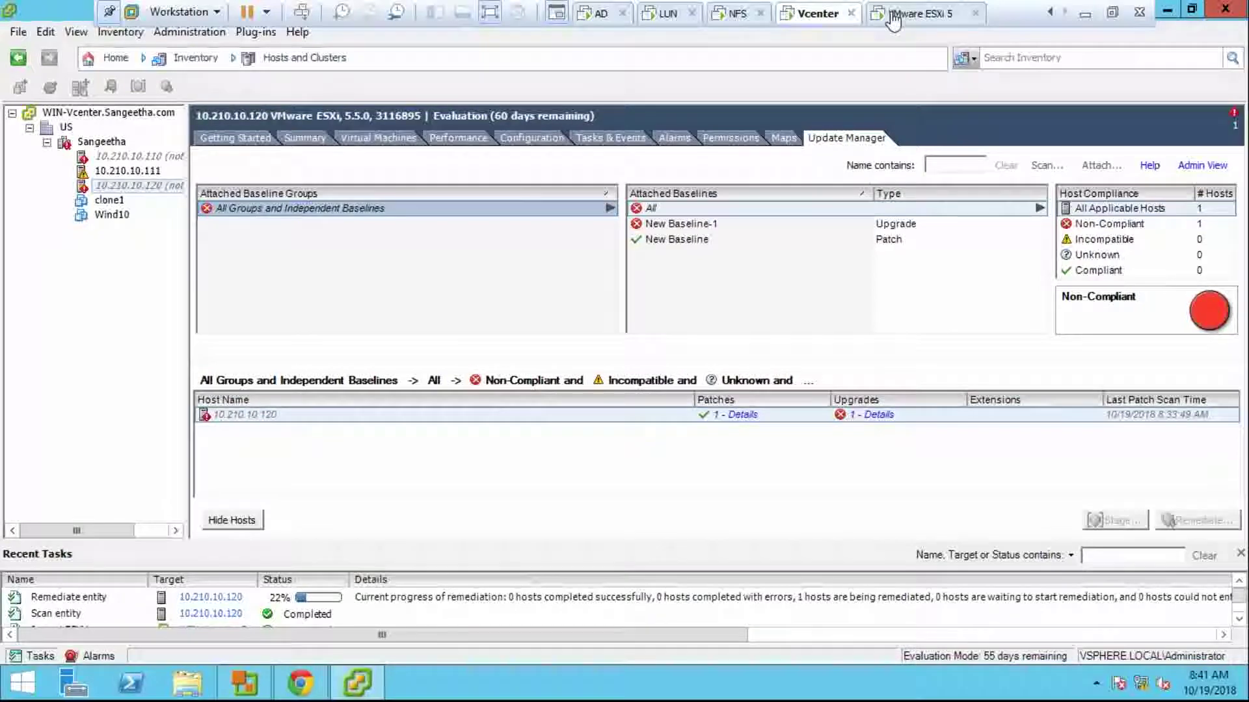
Step: Show the ESXi host console as it loads ESXi 6.0.0 build 2494585
left_click(910, 13)
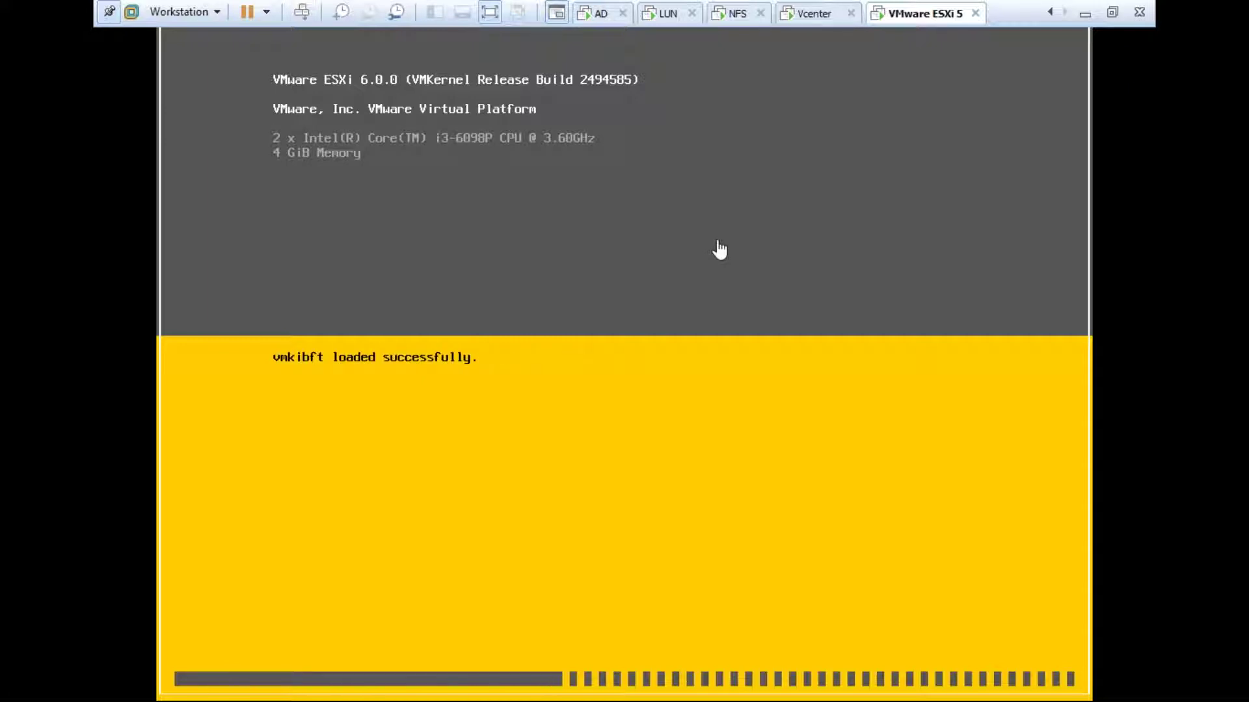
Step: Alternate between the booting ESXi console and vCenter, ending on Update Manager at 22%
left_click(796, 20)
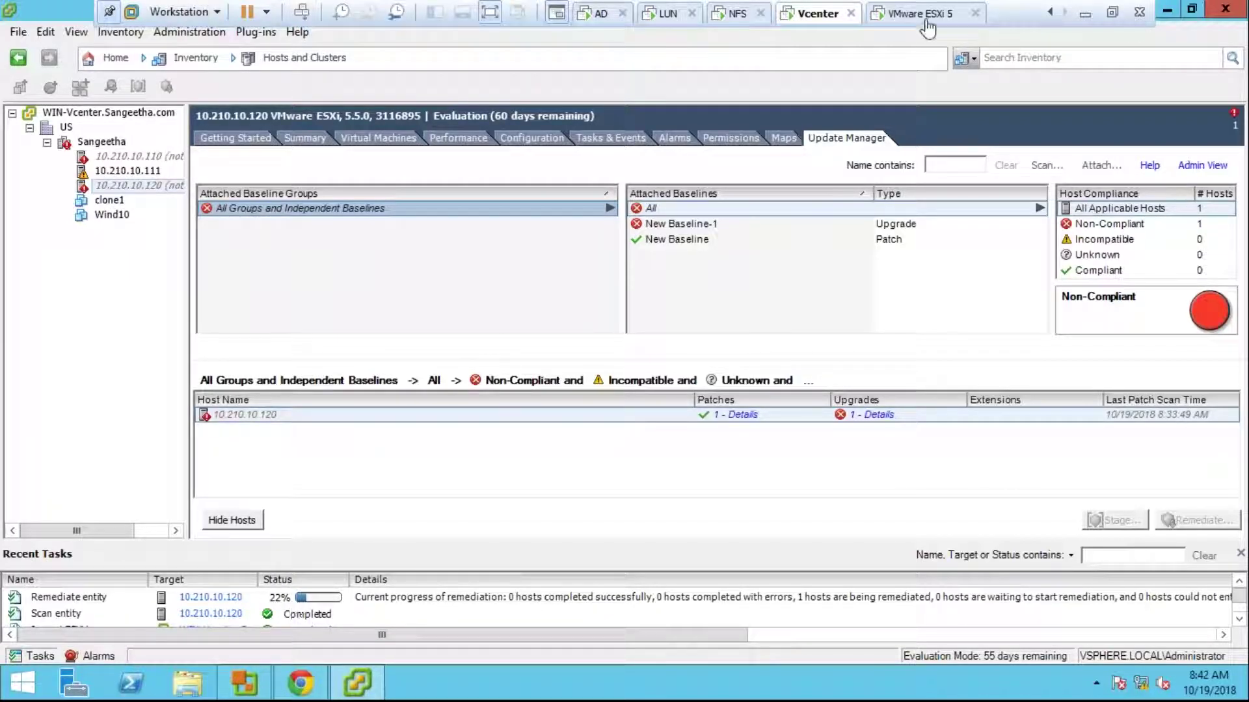
left_click(928, 19)
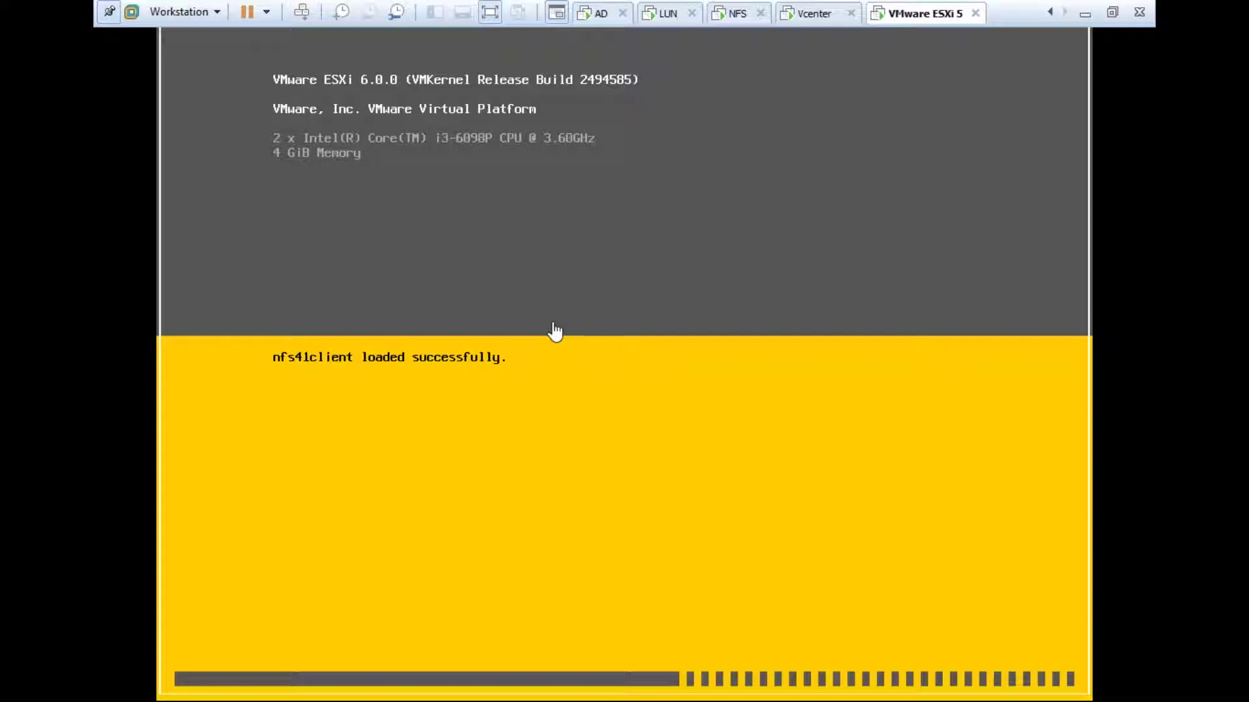
left_click(823, 15)
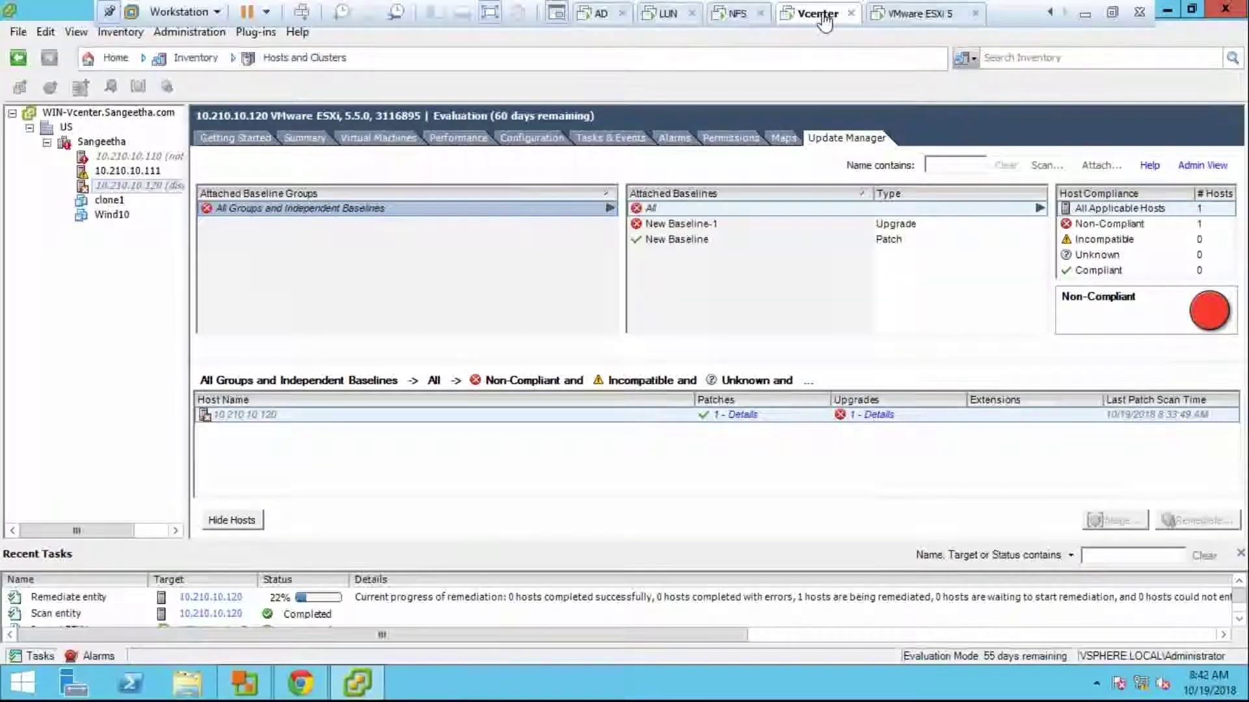
left_click(895, 24)
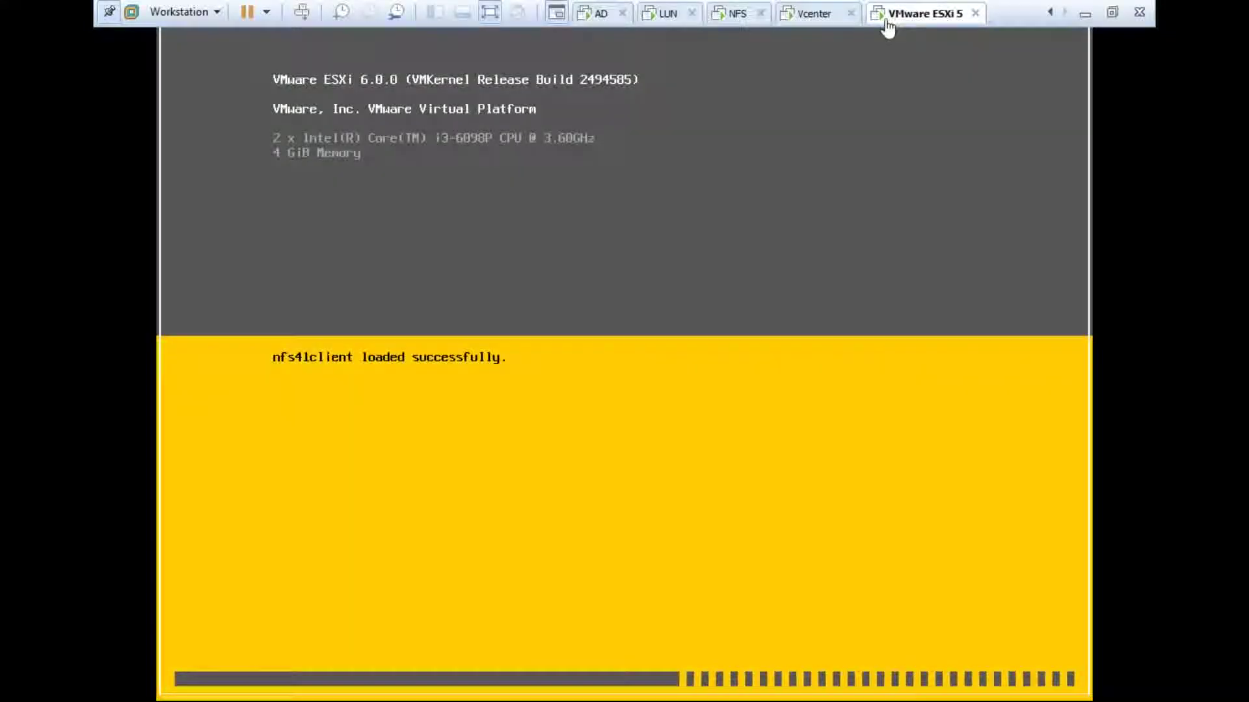
left_click(813, 13)
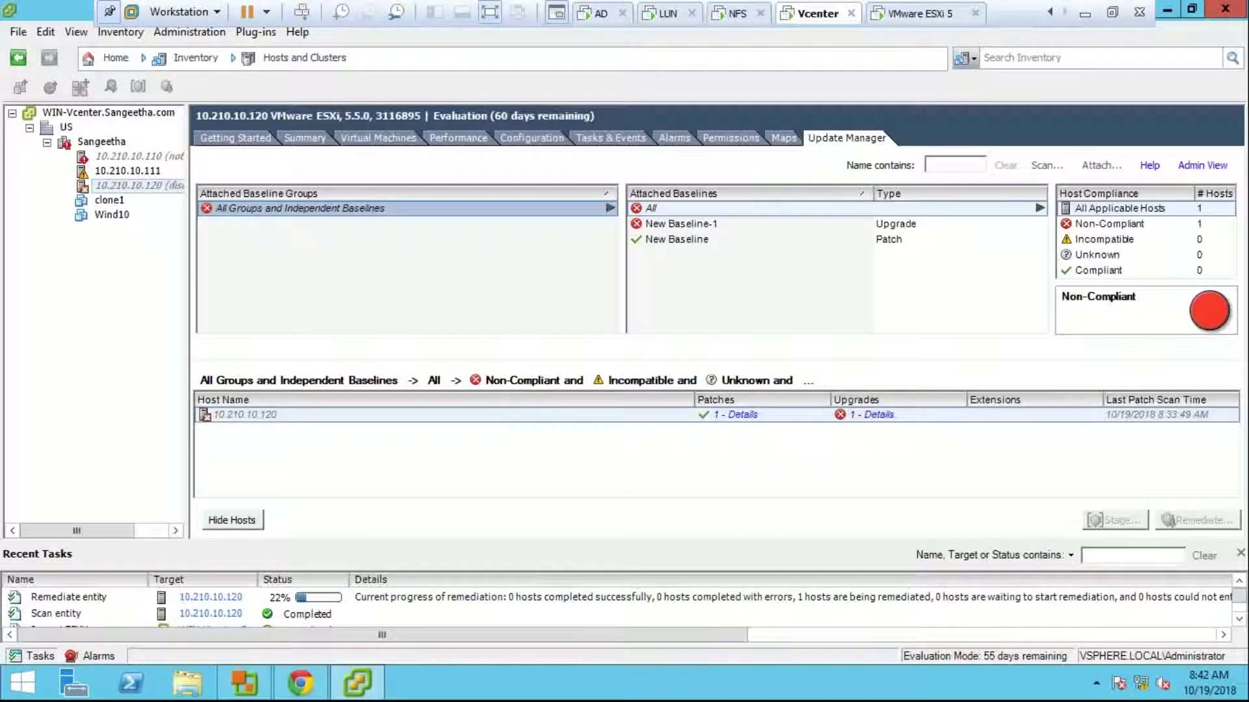
Step: Open the vSphere Web Client in the Vcenter VM, then exit full-screen and bring Chrome forward
left_click(886, 14)
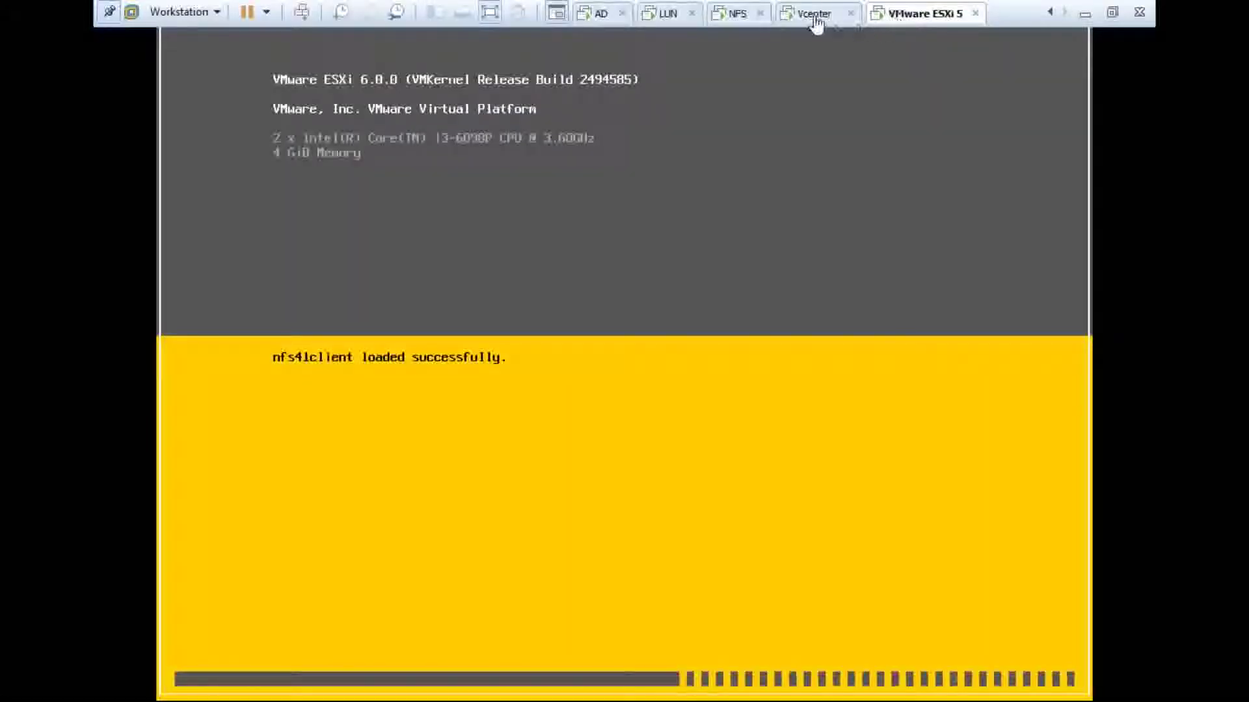
left_click(814, 19)
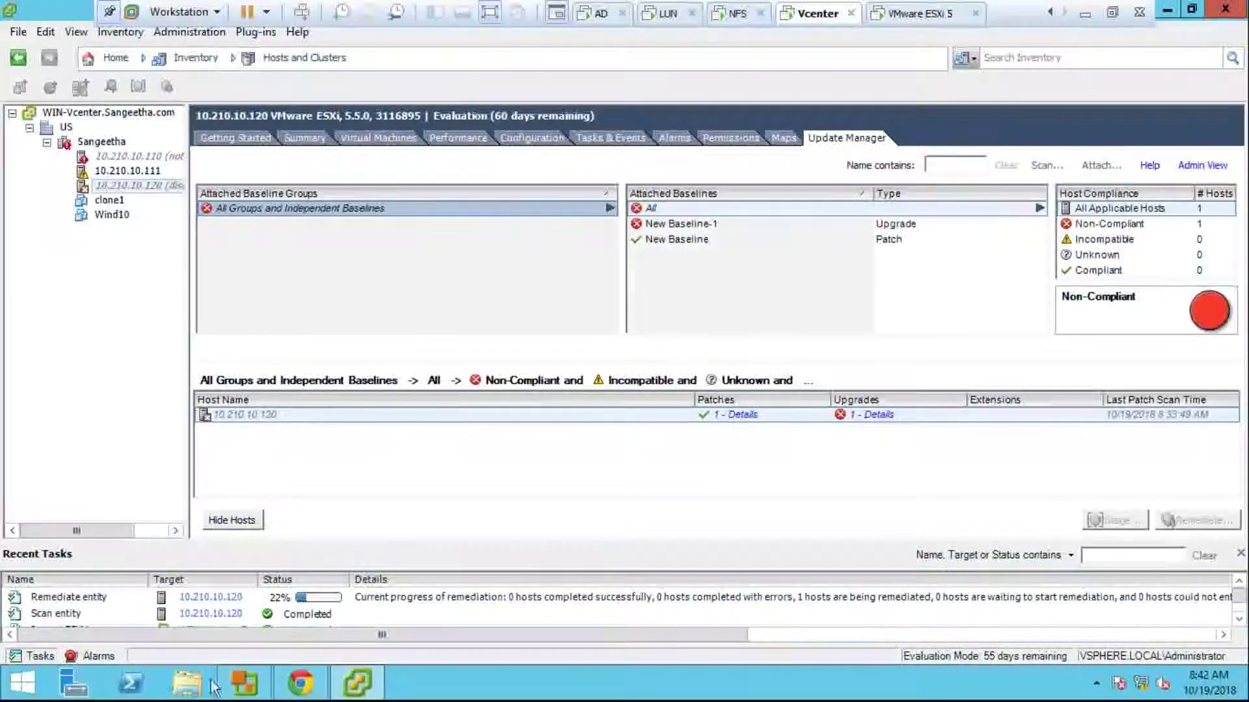
left_click(302, 691)
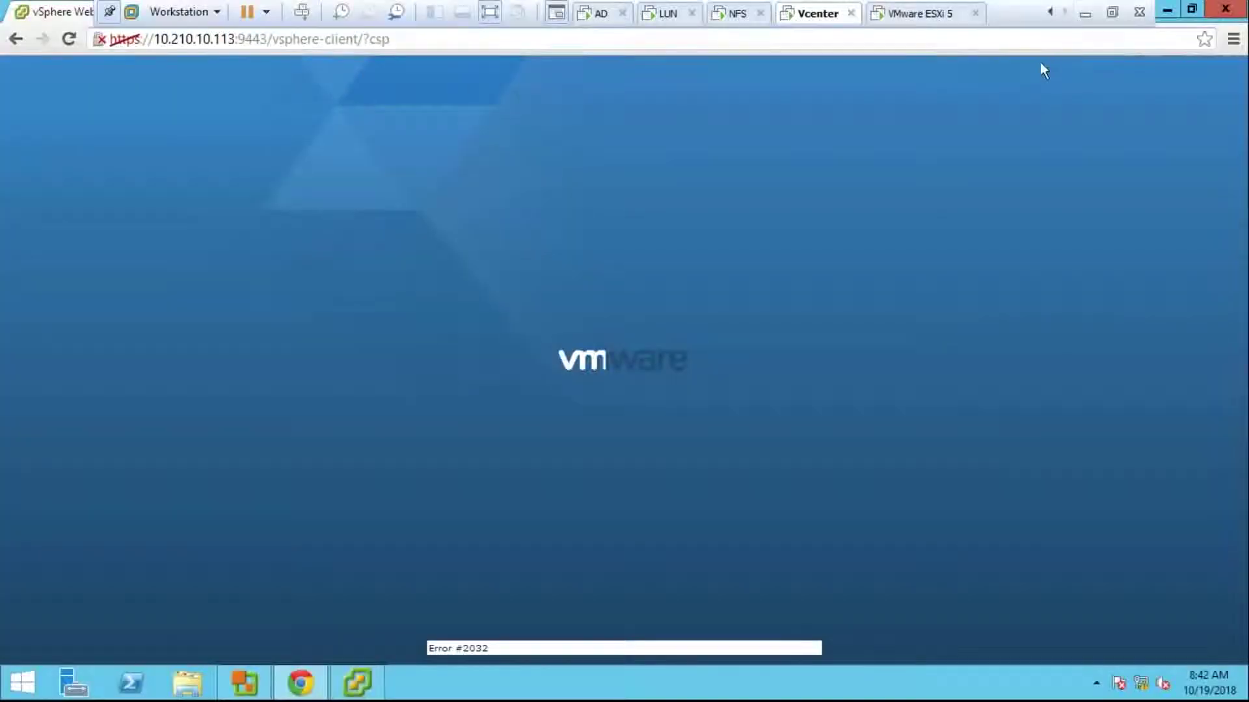
left_click(1112, 13)
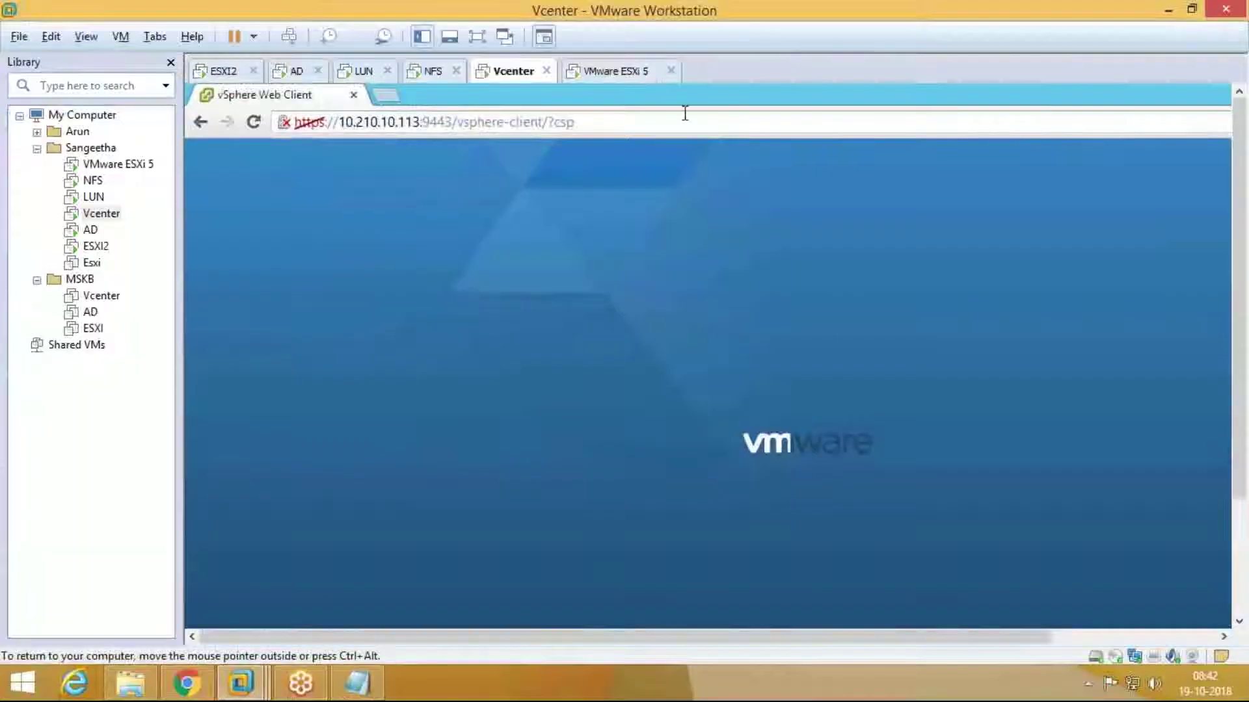
left_click(184, 682)
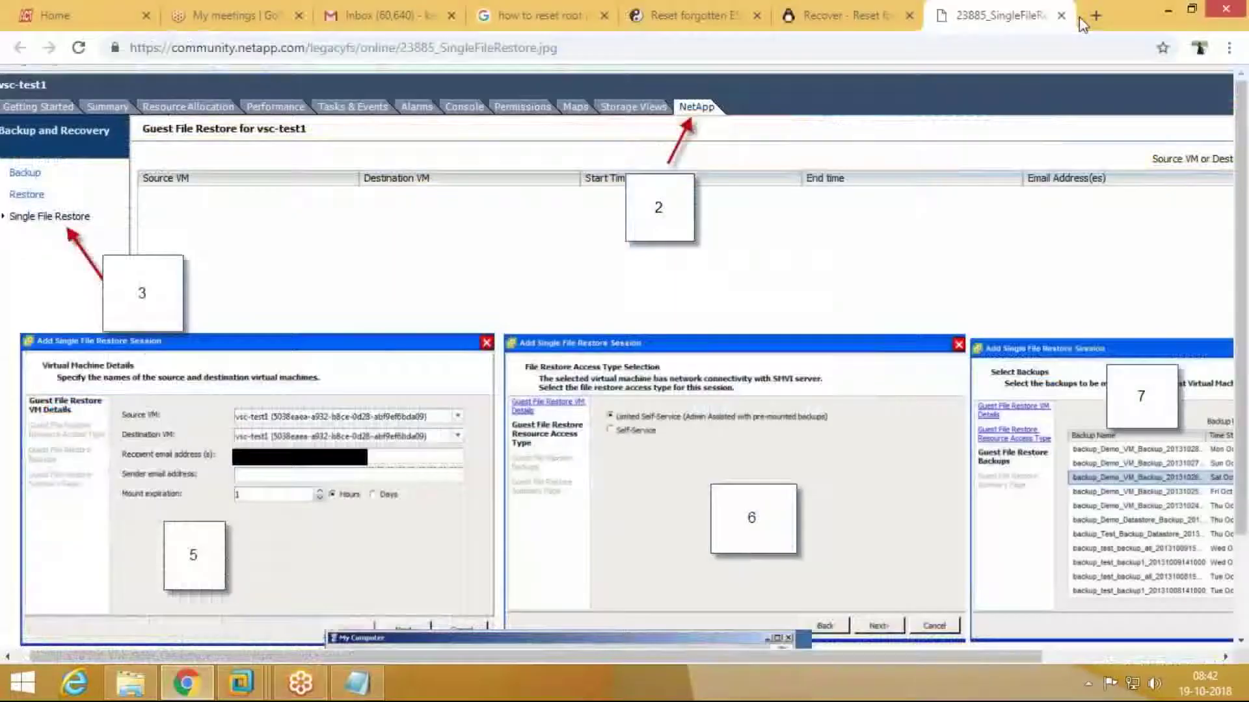
Step: Search Google for 'esxi 6.5 patch command line' in a new tab
key("ctrl+t")
type("f")
key("BackSpace")
key("BackSpace")
type("goo")
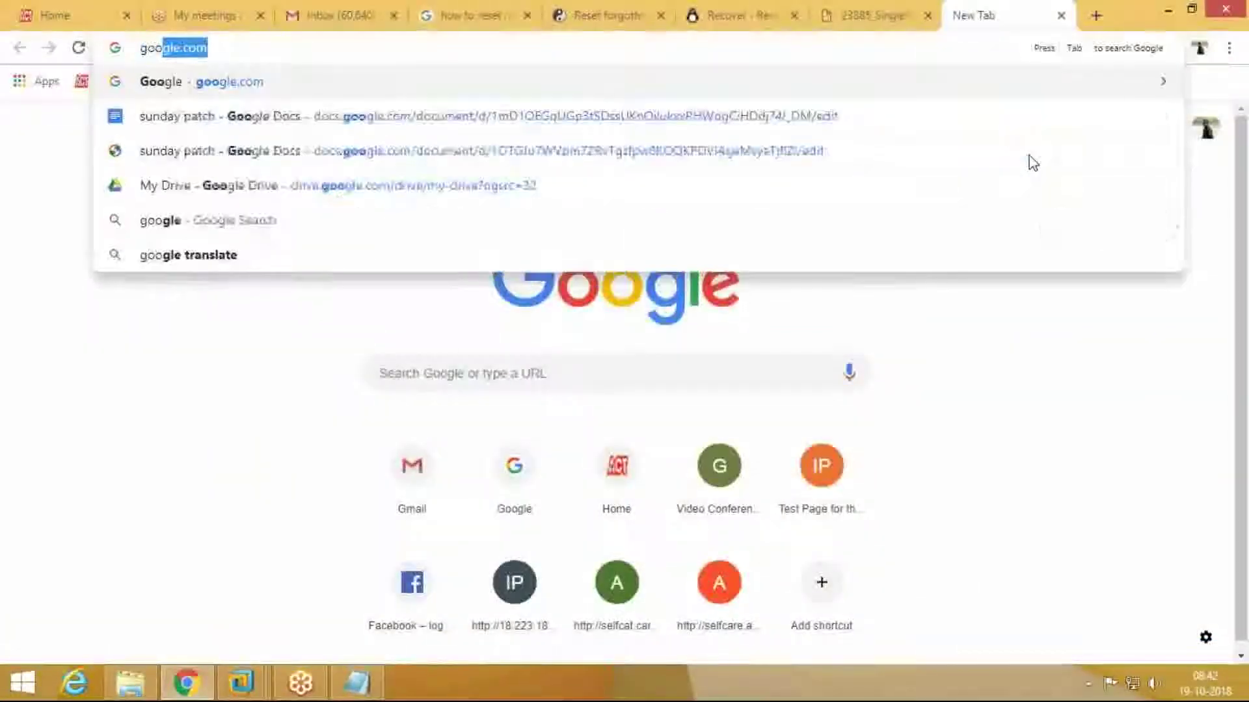
key("Return")
type("esxi ")
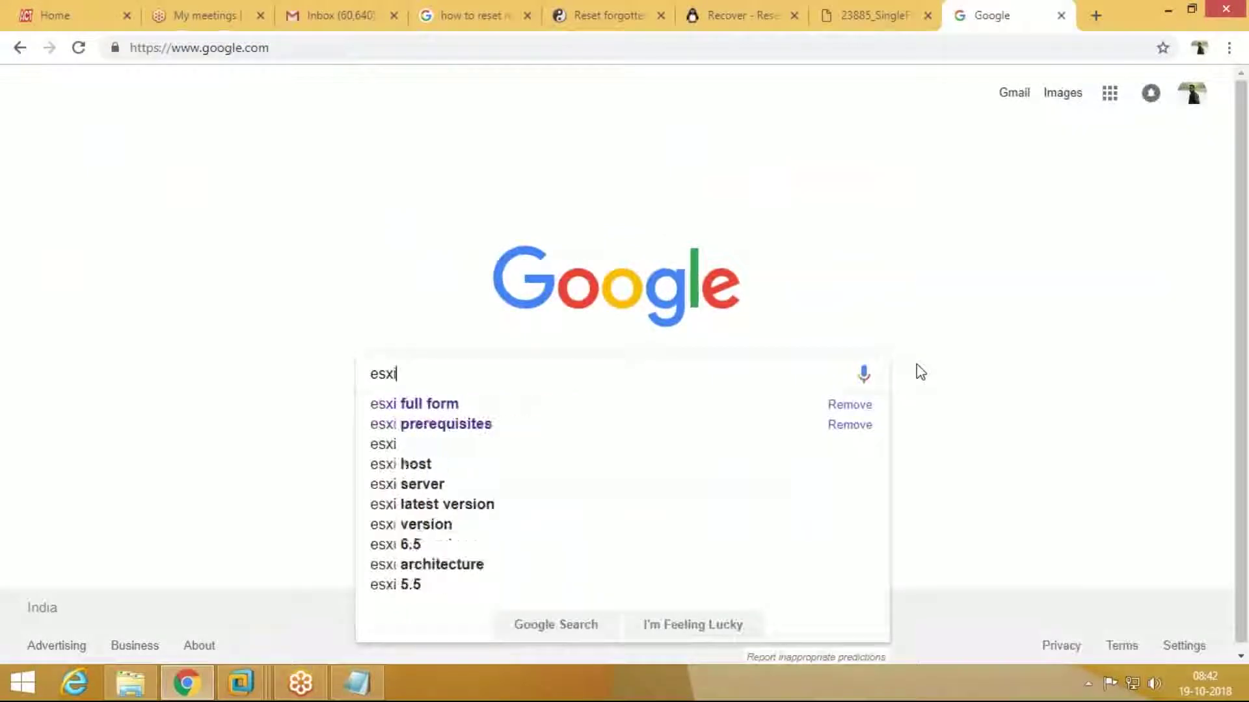
type("pat")
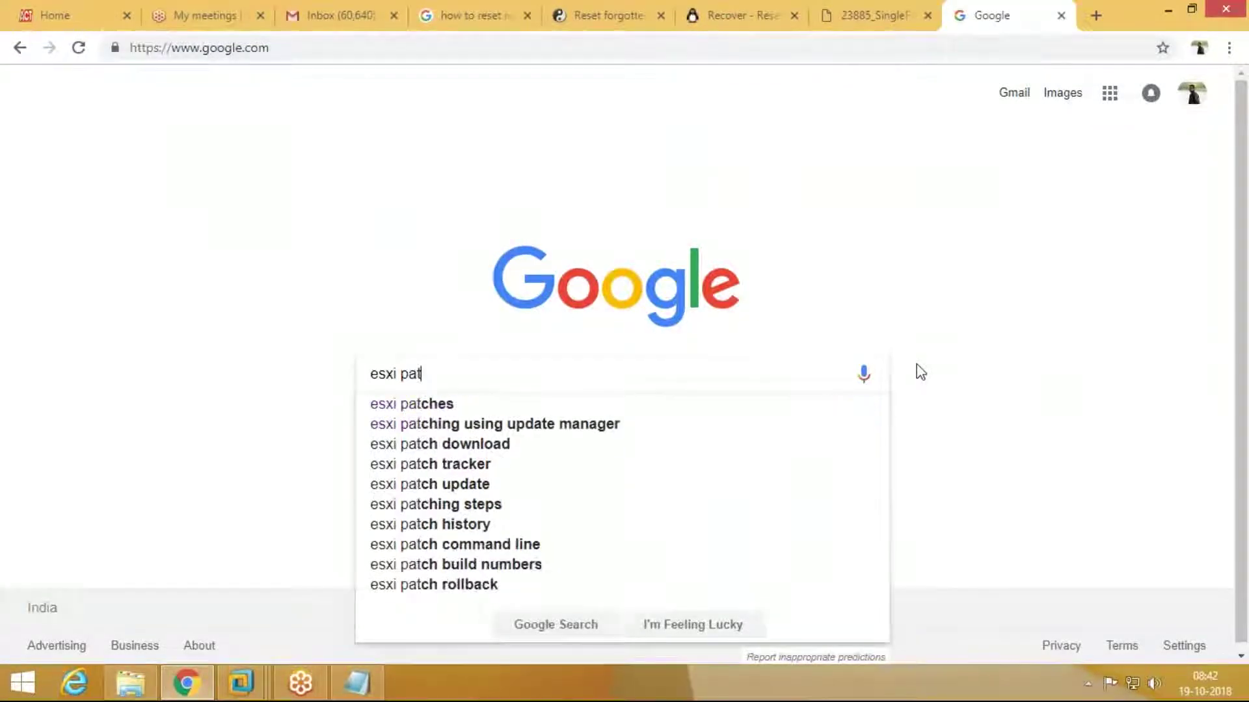
type("ch do")
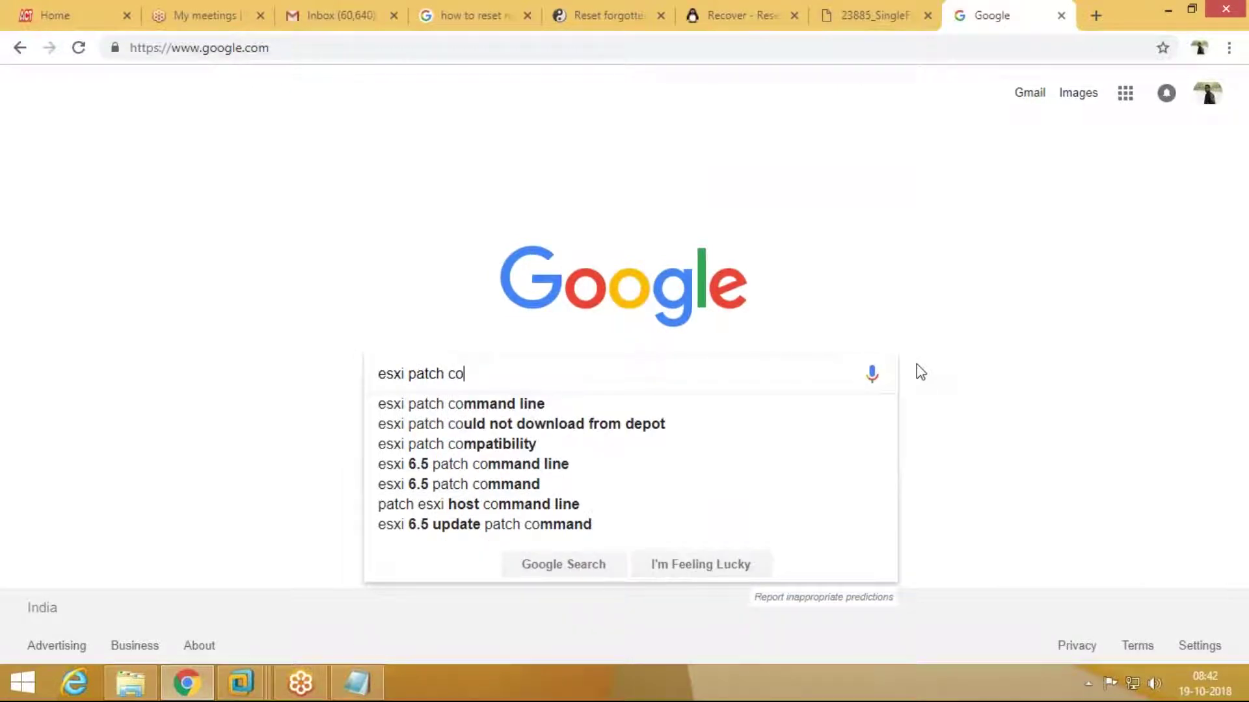
key("Down")
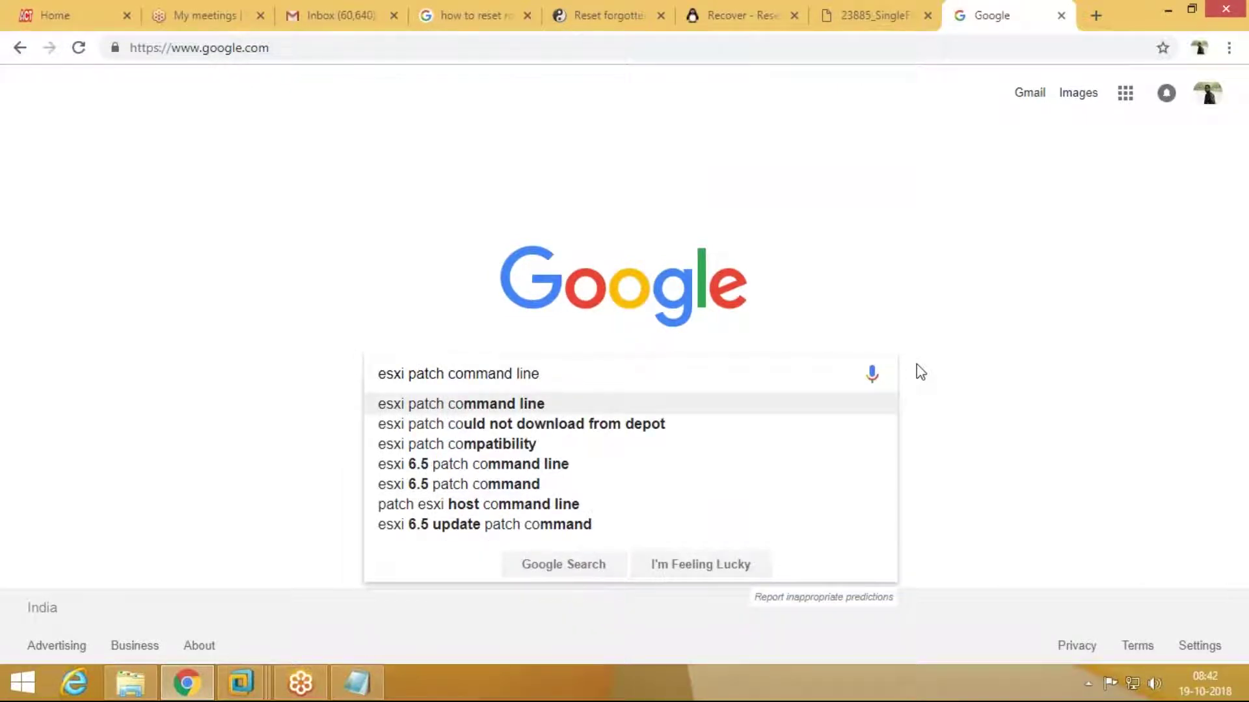
key("Down")
key("Down")
key("Down")
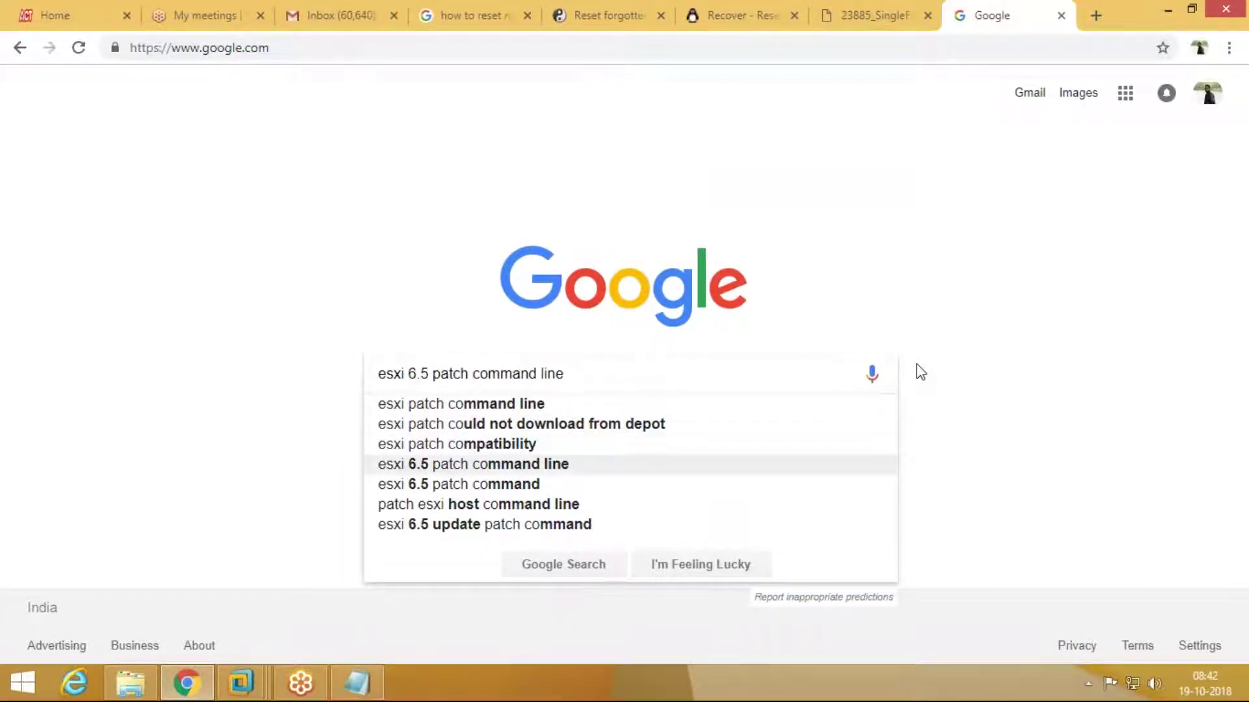
key("Return")
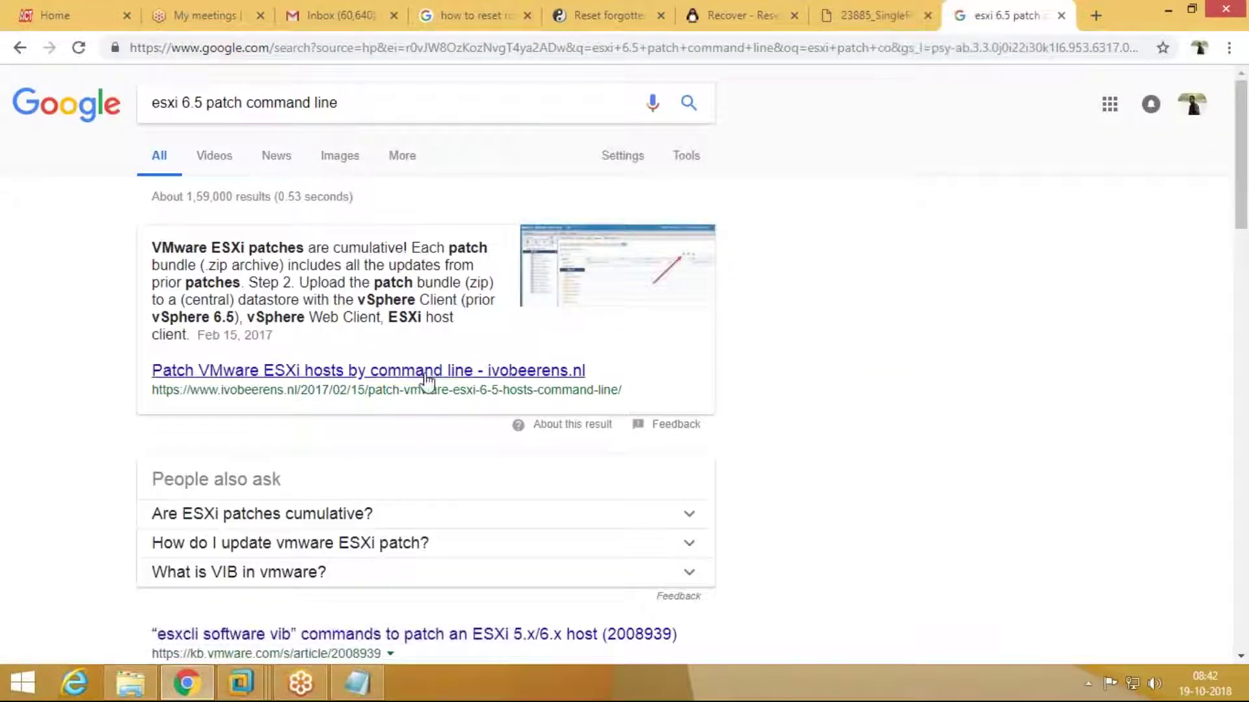
Step: Open KB article 2008939 on esxcli software vib patching in a new tab
scroll(427, 382, "down", 4)
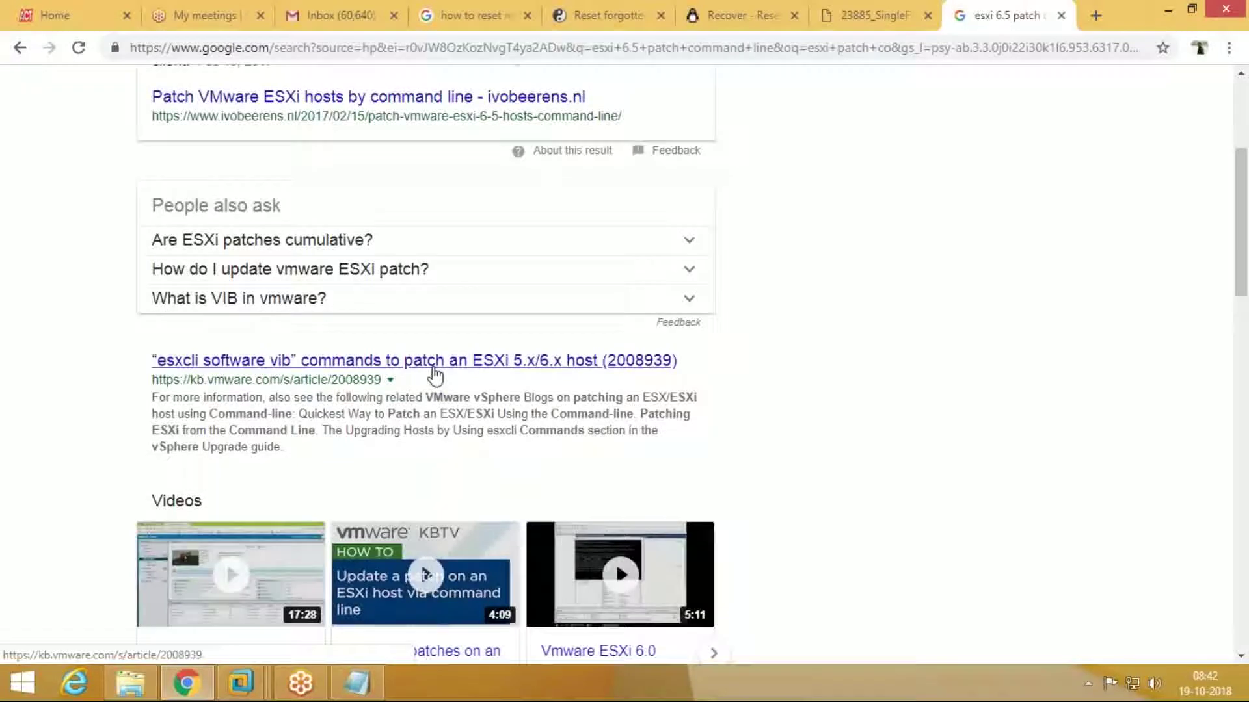
scroll(430, 376, "down", 1)
middle_click(418, 278)
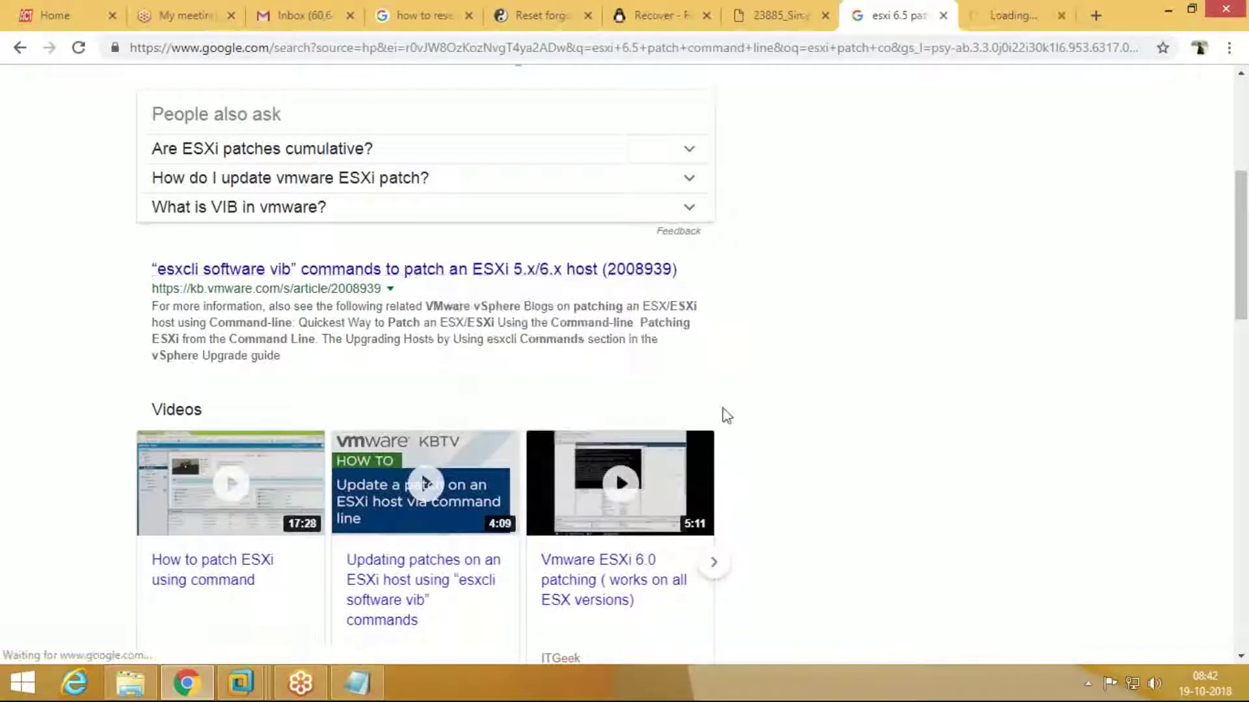
key("ctrl+Tab")
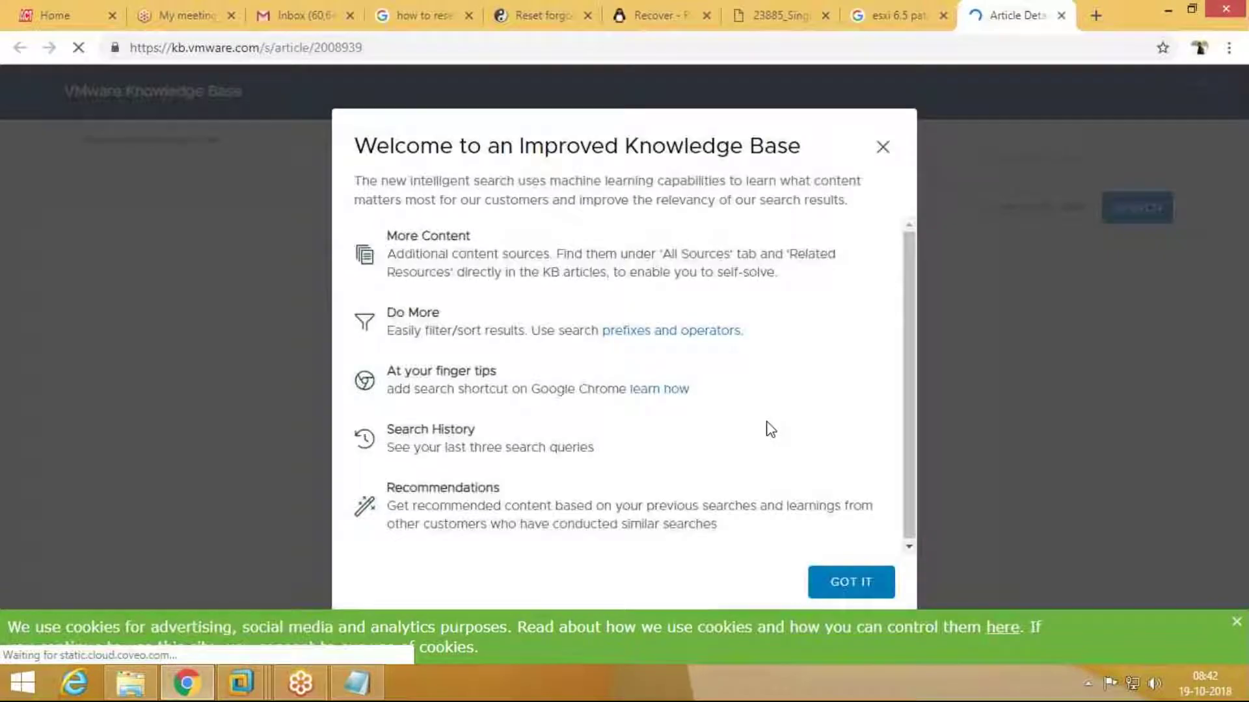
Step: Dismiss the KB welcome notice and scroll through article 2008939
left_click(875, 152)
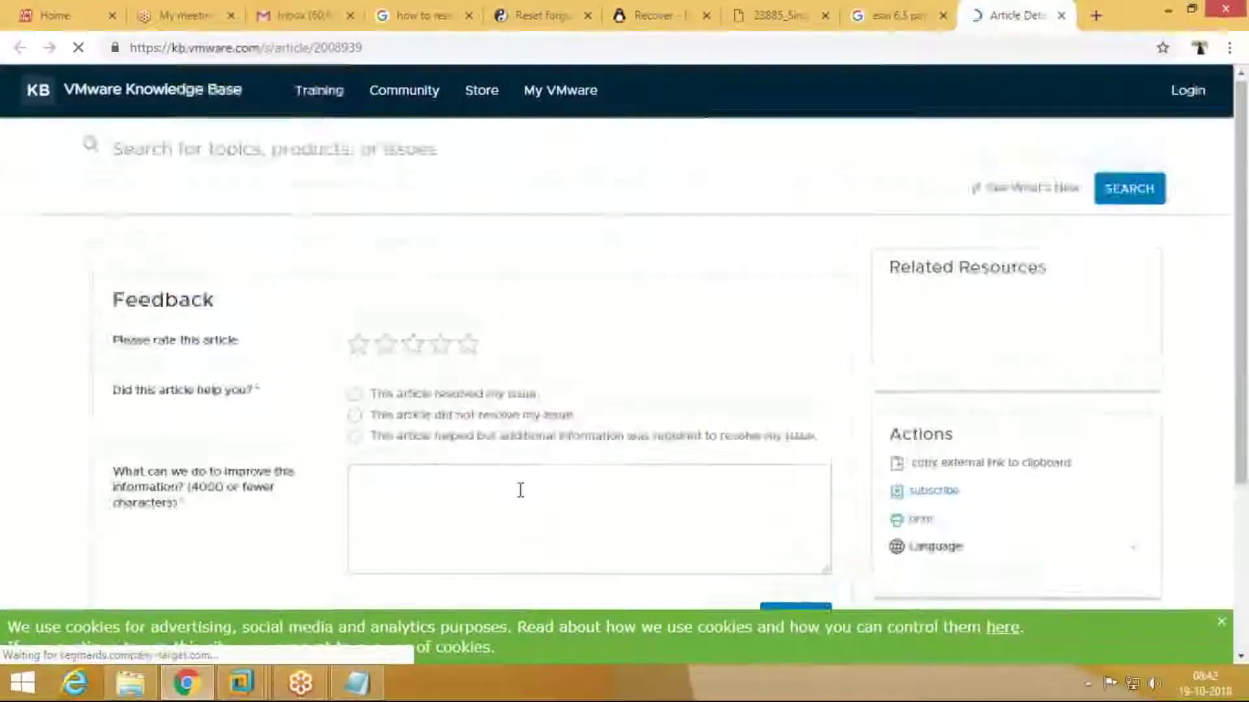
scroll(518, 490, "down", 10)
scroll(618, 339, "up", 12)
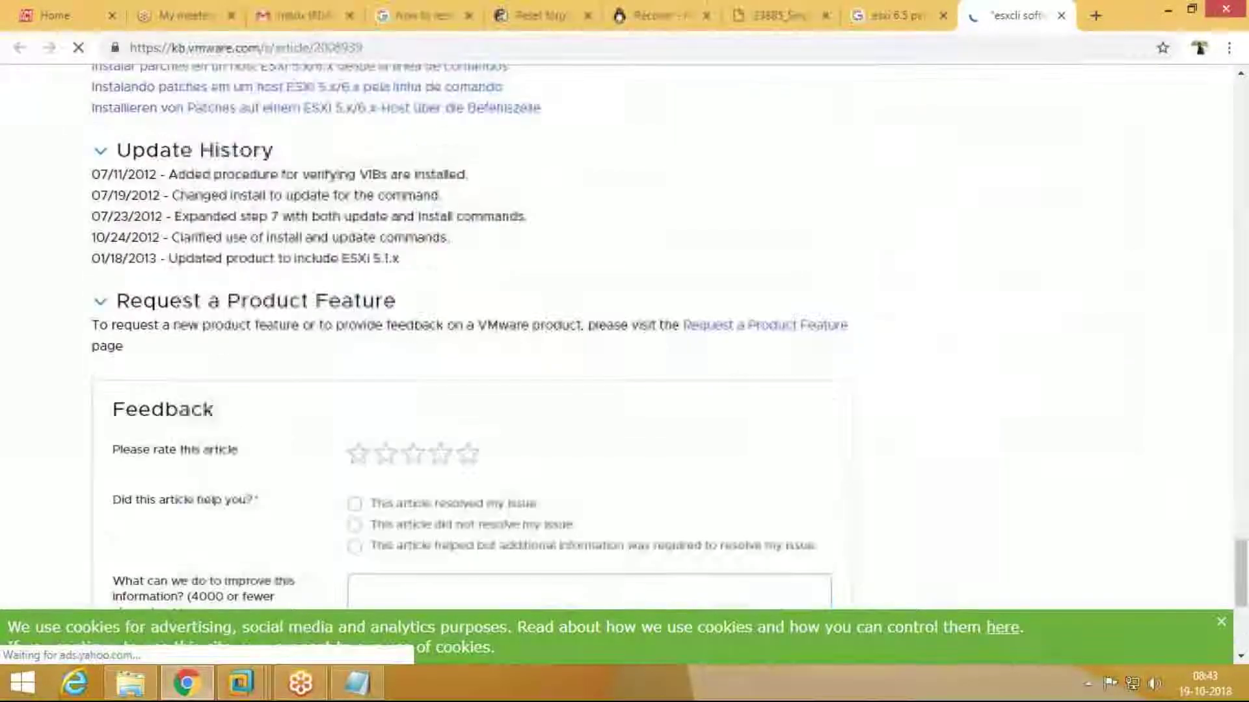
scroll(617, 338, "up", 5)
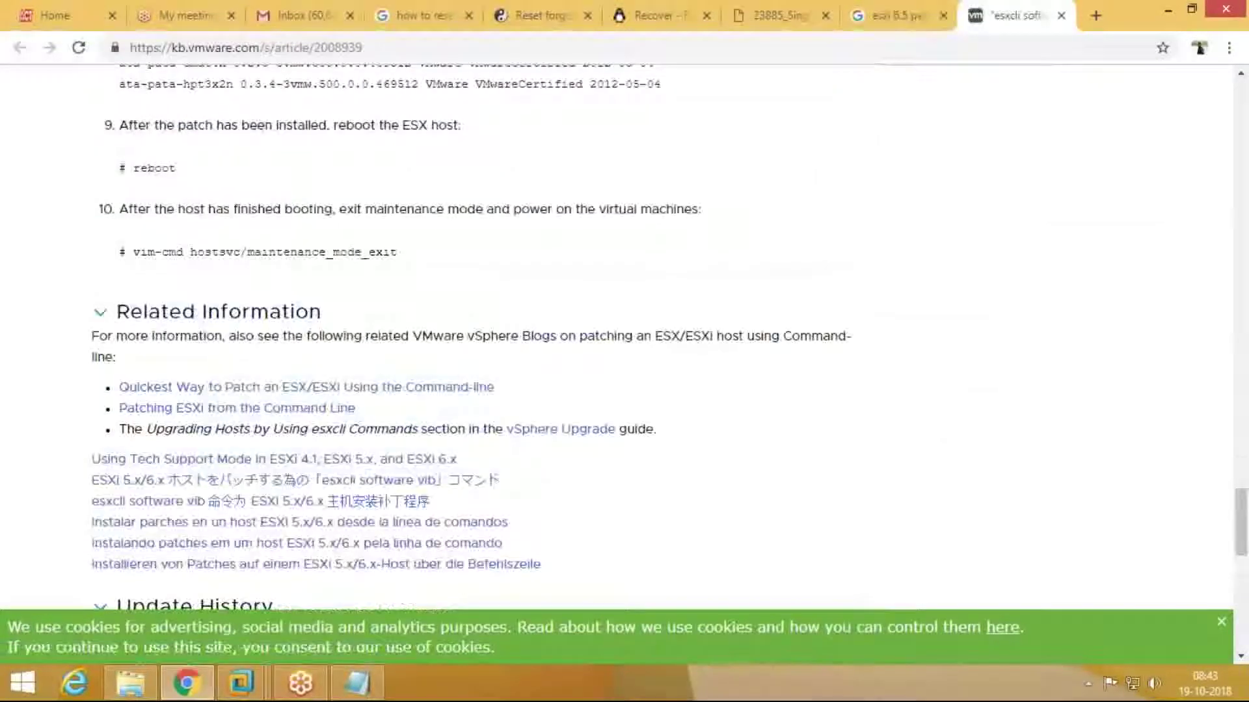
scroll(520, 492, "up", 10)
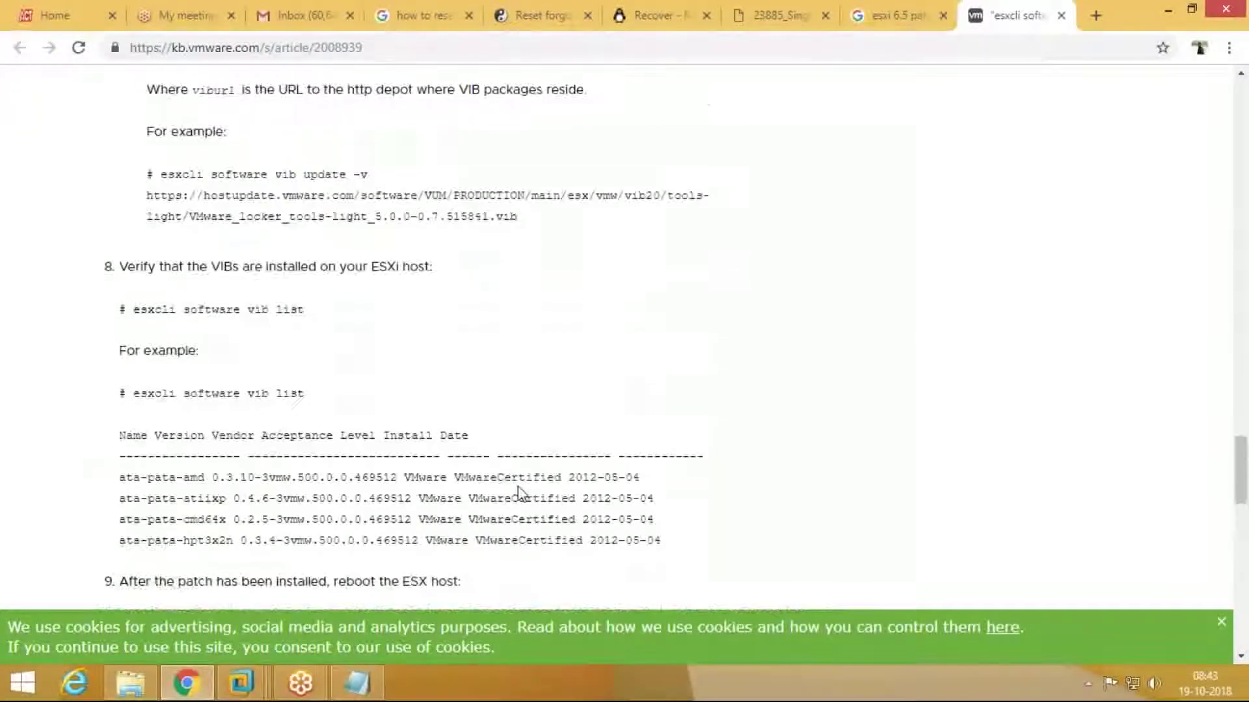
scroll(520, 492, "up", 10)
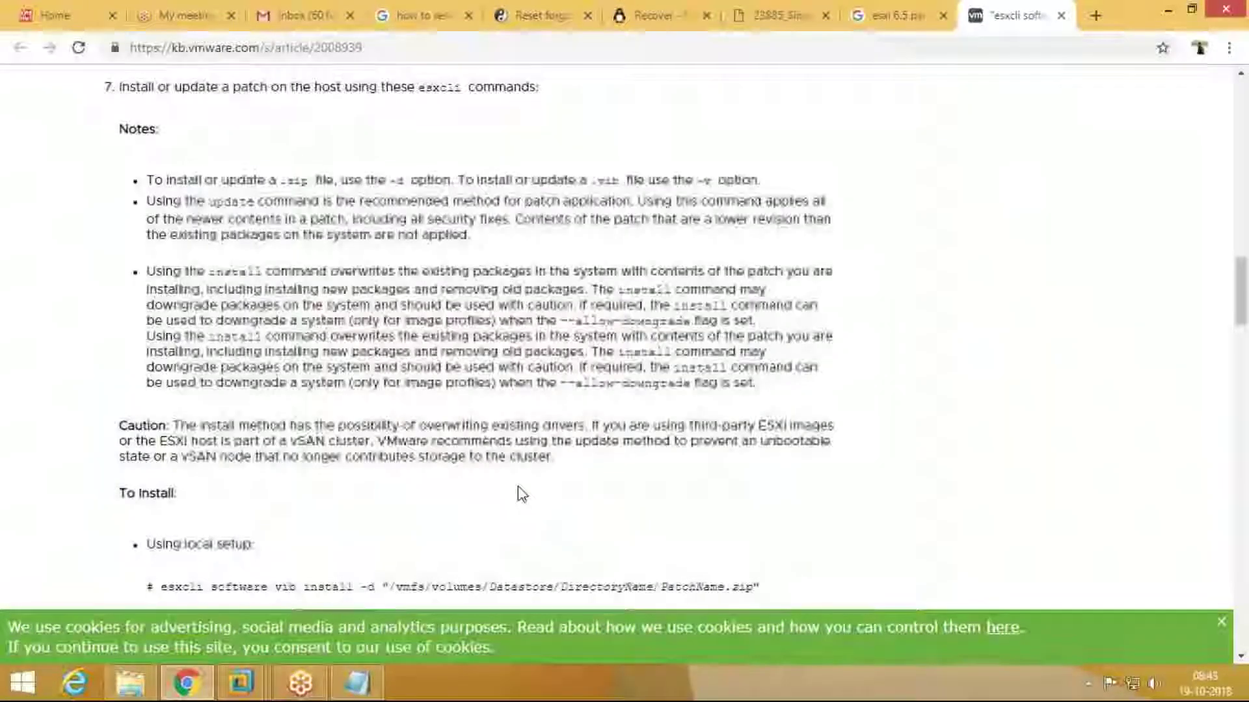
scroll(521, 493, "up", 7)
scroll(520, 490, "down", 8)
Step: Highlight the -d patch path in the local-setup esxcli install command
left_click_drag(760, 186, 297, 197)
left_click(186, 191)
left_click(418, 221)
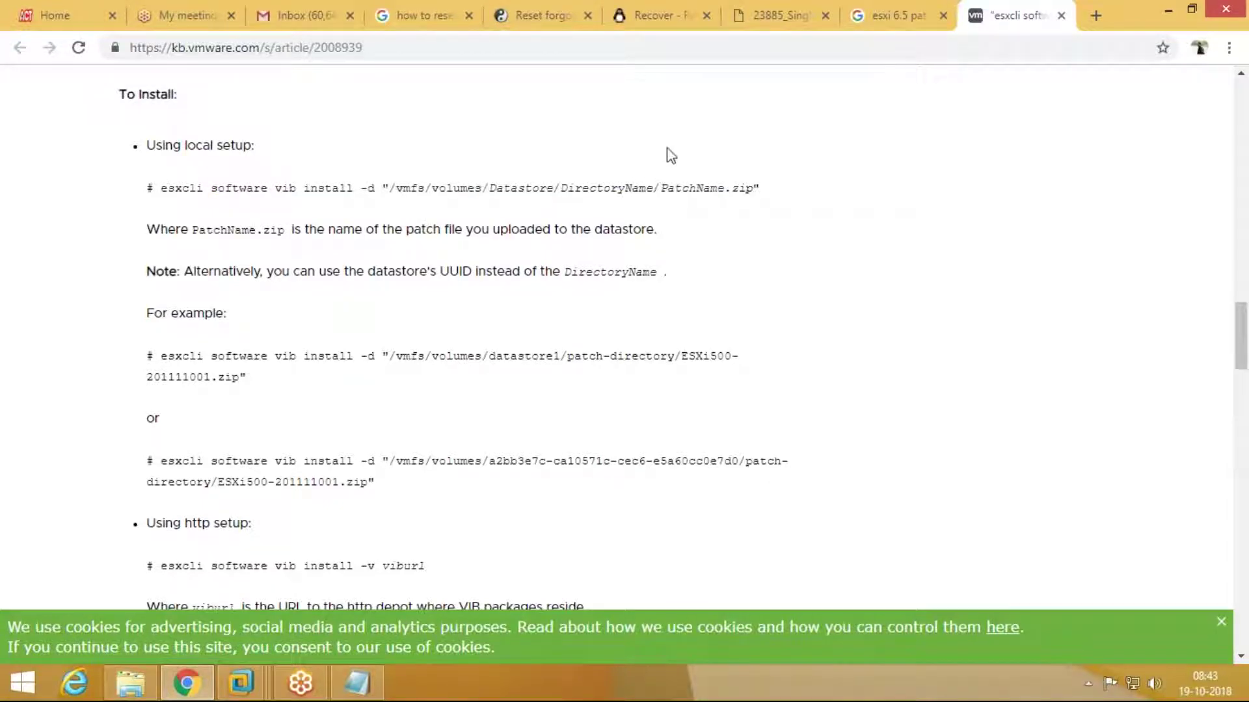
left_click_drag(760, 188, 351, 185)
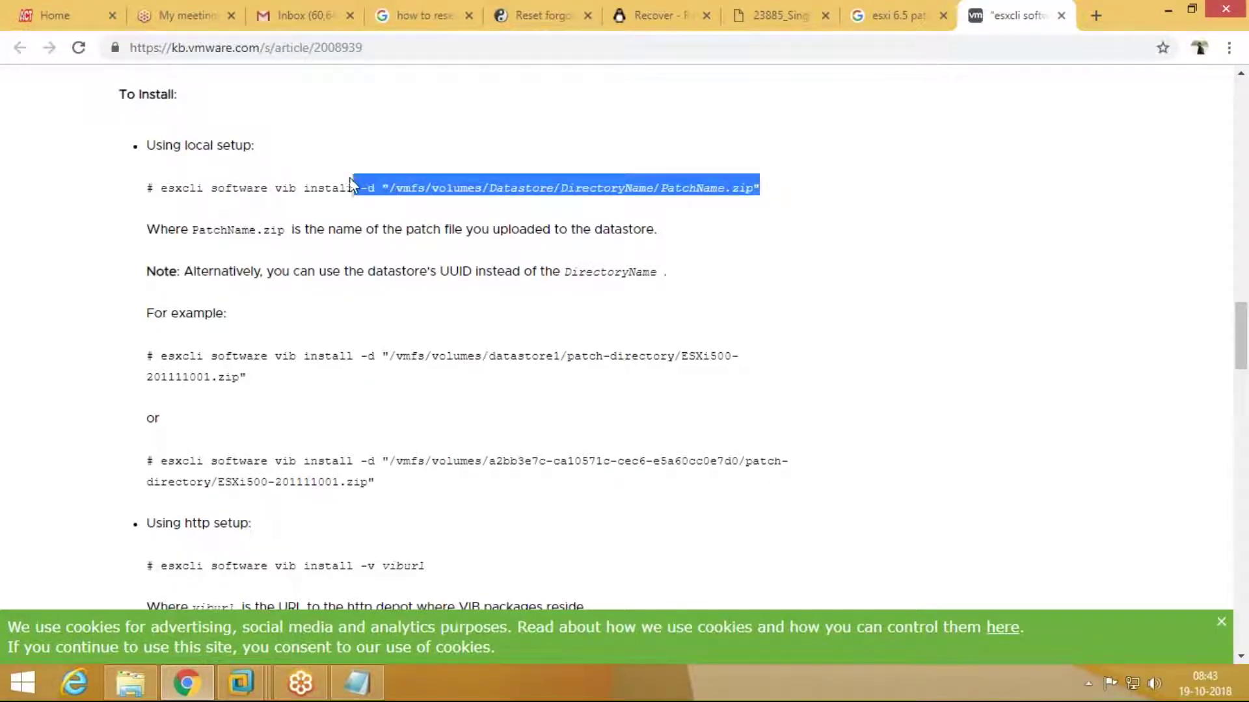
left_click(369, 352)
Step: Scroll the article and highlight the DirectoryName placeholder in the note
scroll(420, 416, "down", 2)
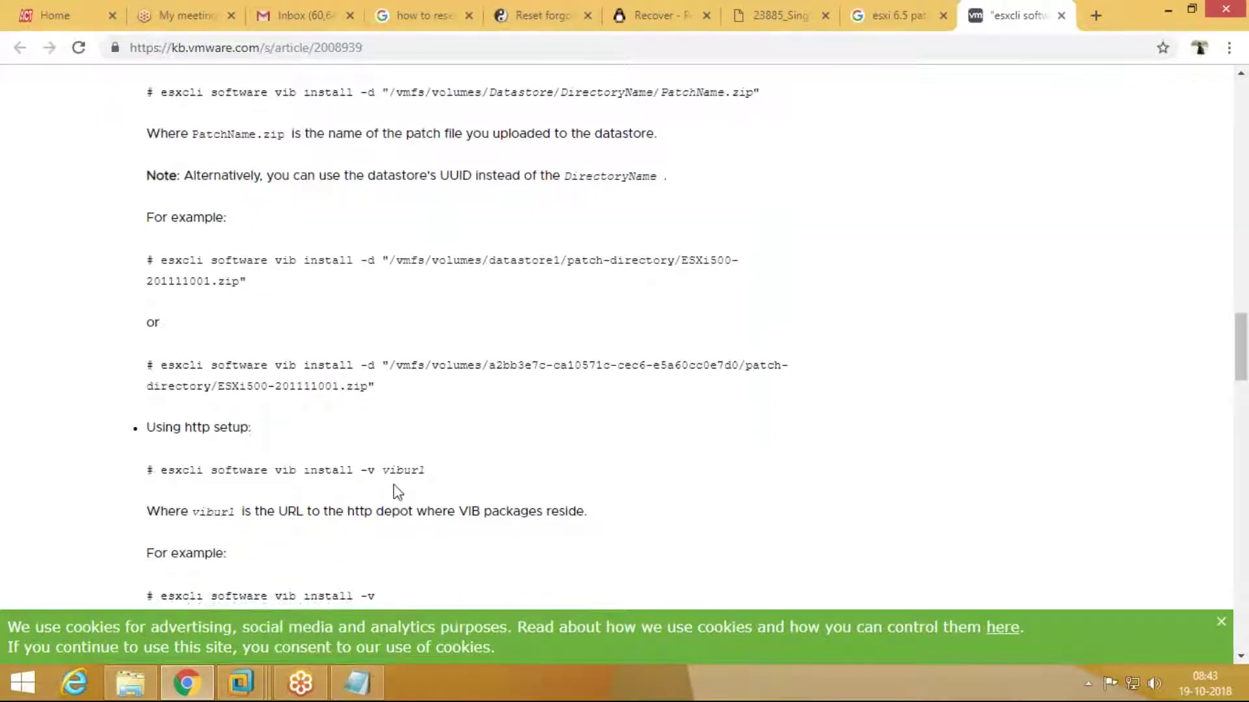
scroll(397, 492, "down", 3)
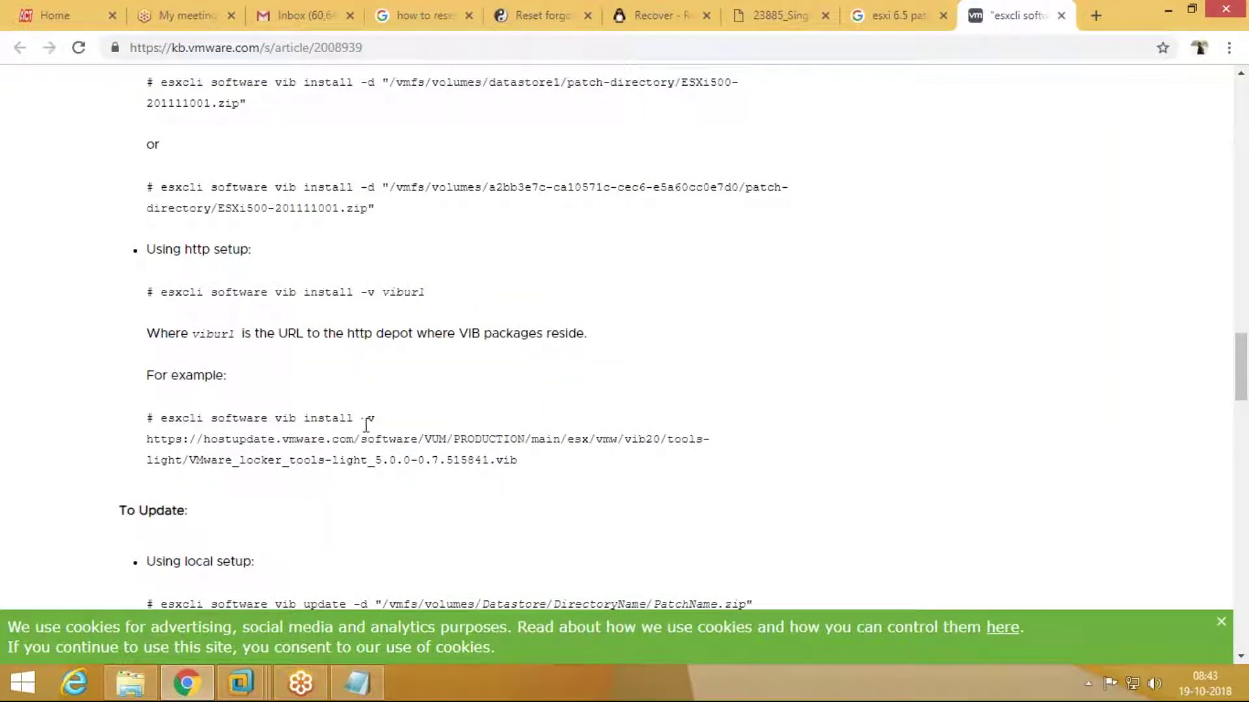
scroll(366, 425, "up", 5)
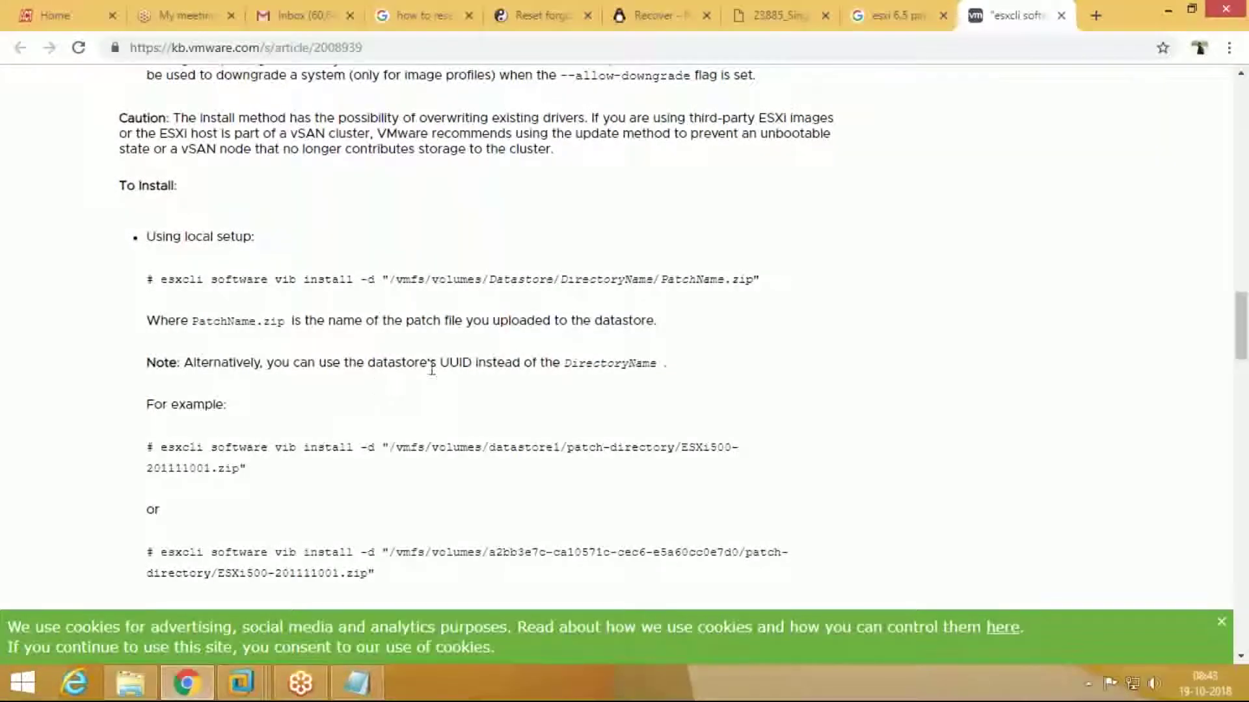
left_click_drag(628, 363, 649, 363)
left_click_drag(515, 366, 497, 364)
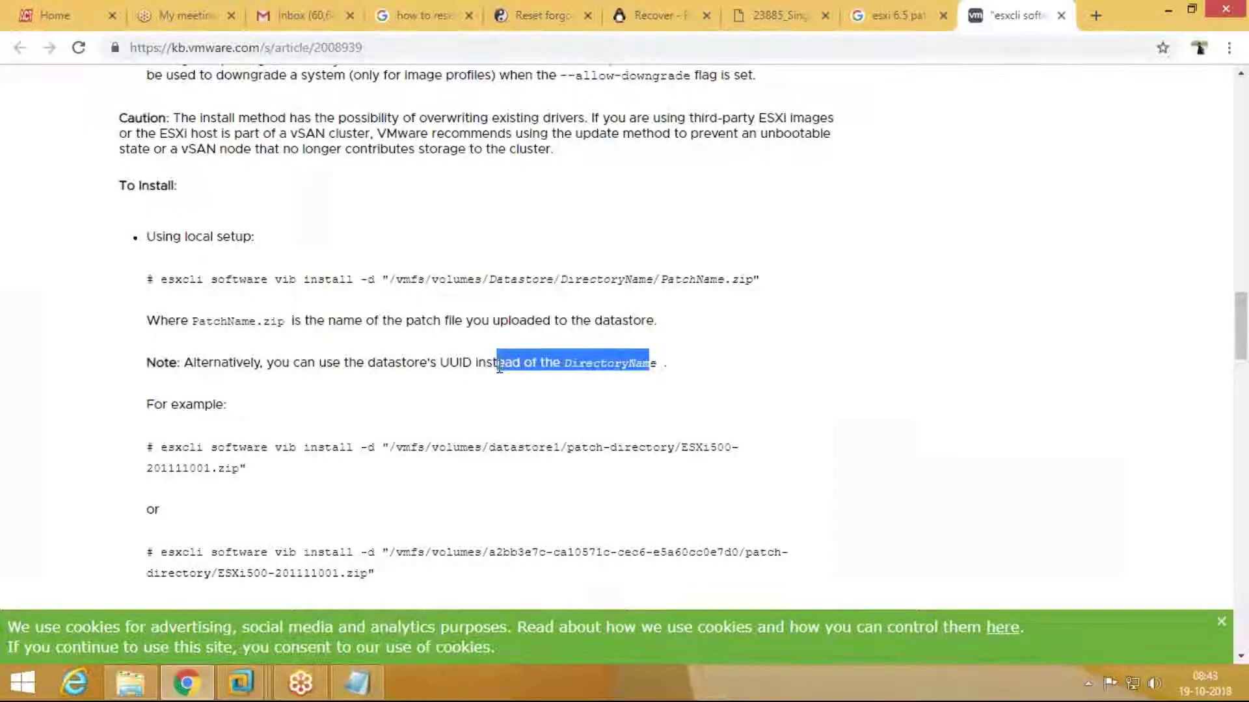
Step: Copy the local-setup esxcli install command into the 'Reset the password of ESXI HOST' draft
left_click(495, 394)
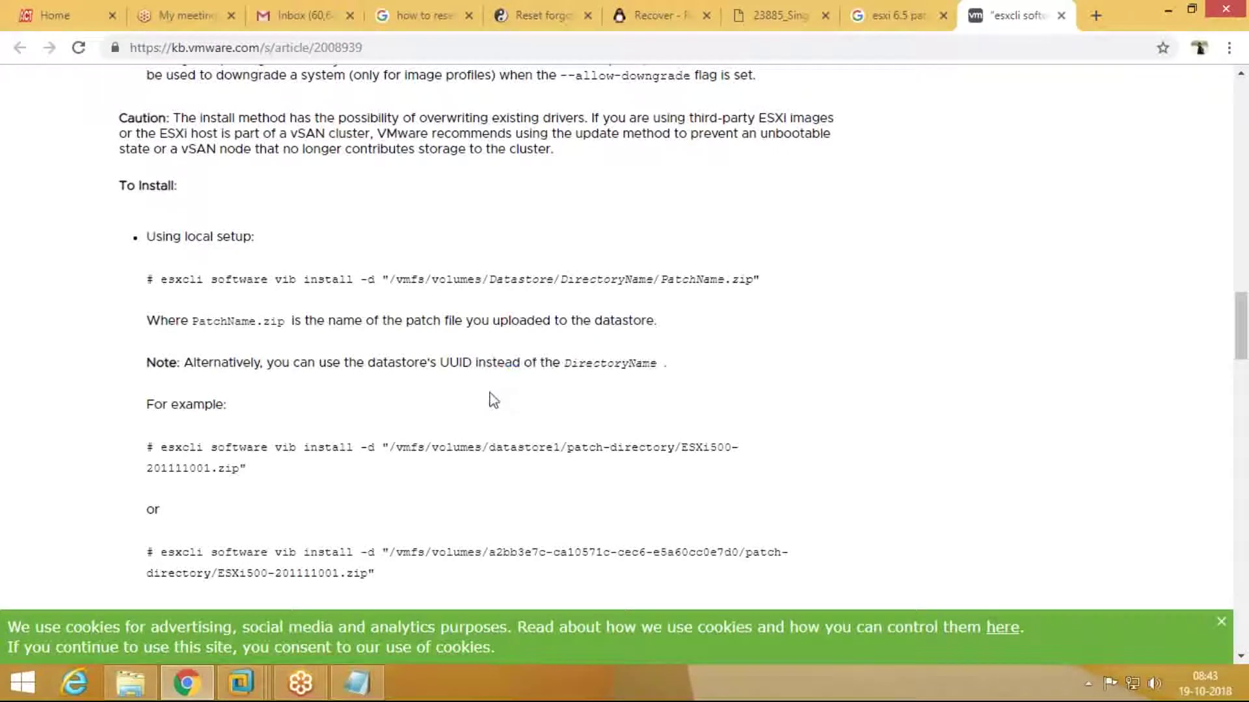
left_click_drag(156, 279, 769, 282)
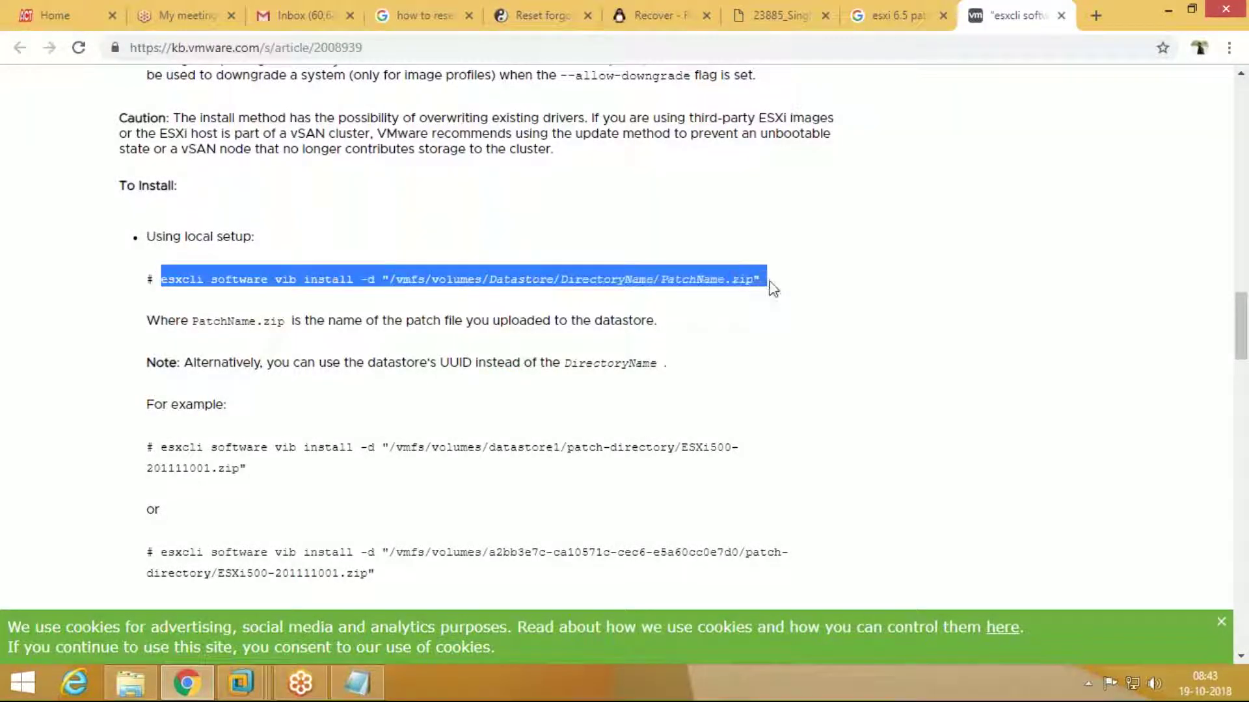
left_click(320, 20)
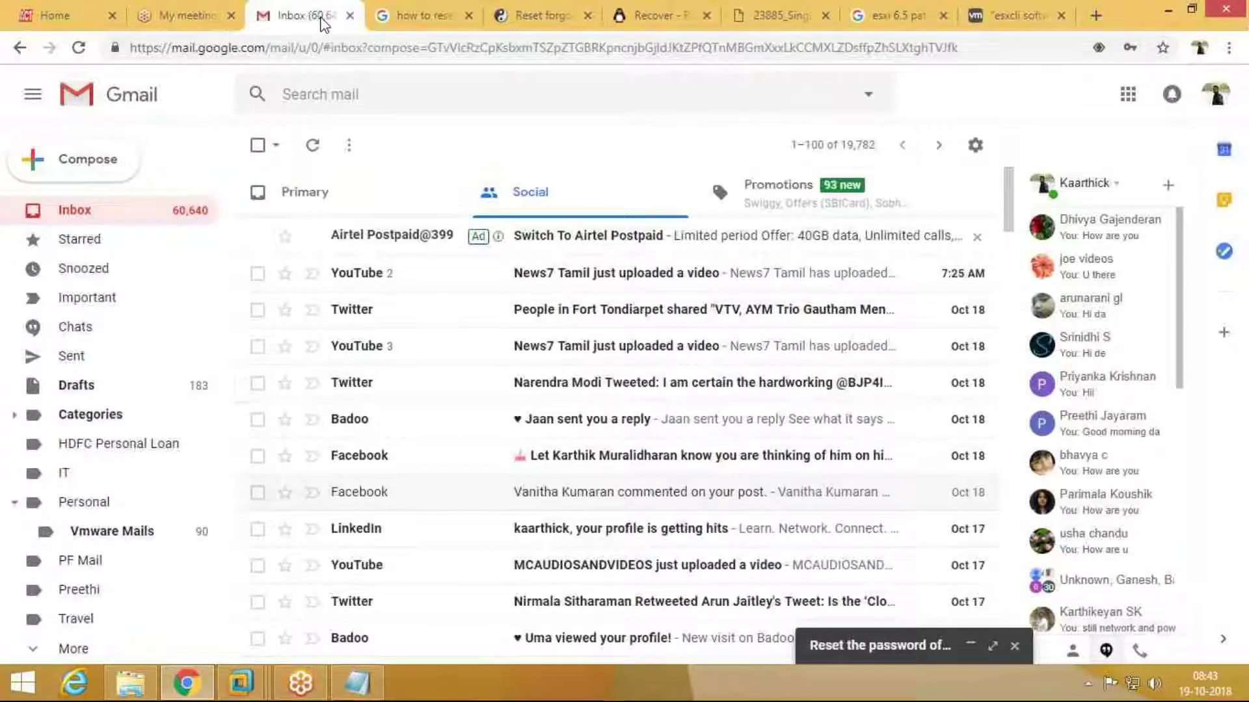
left_click(846, 646)
key("ctrl+v")
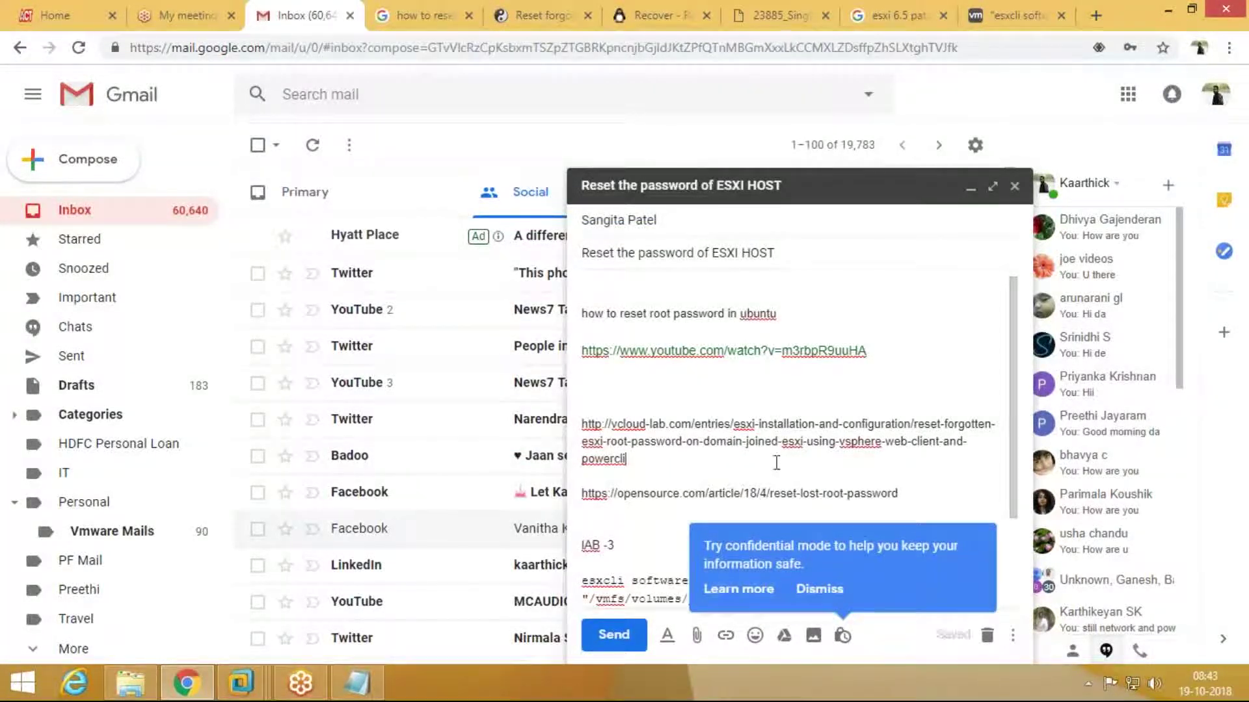
Step: Copy the KB 2008939 URL and paste it on a new line above the command
left_click(993, 21)
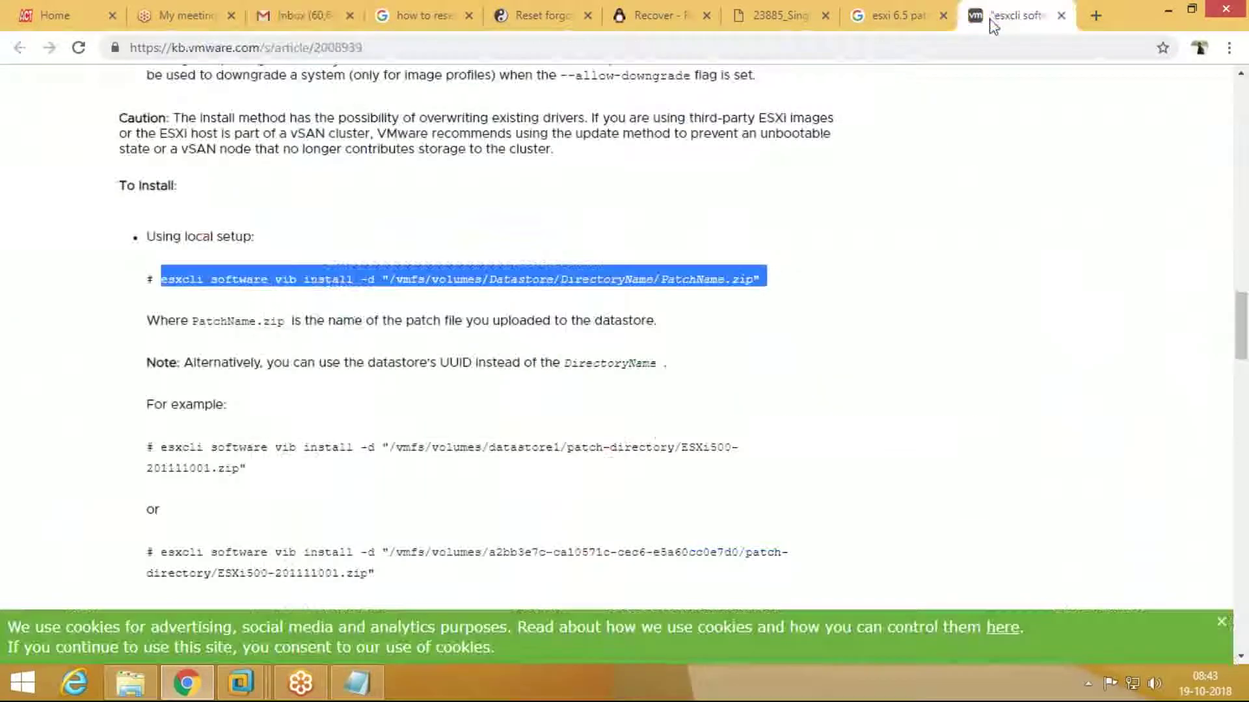
left_click(231, 51)
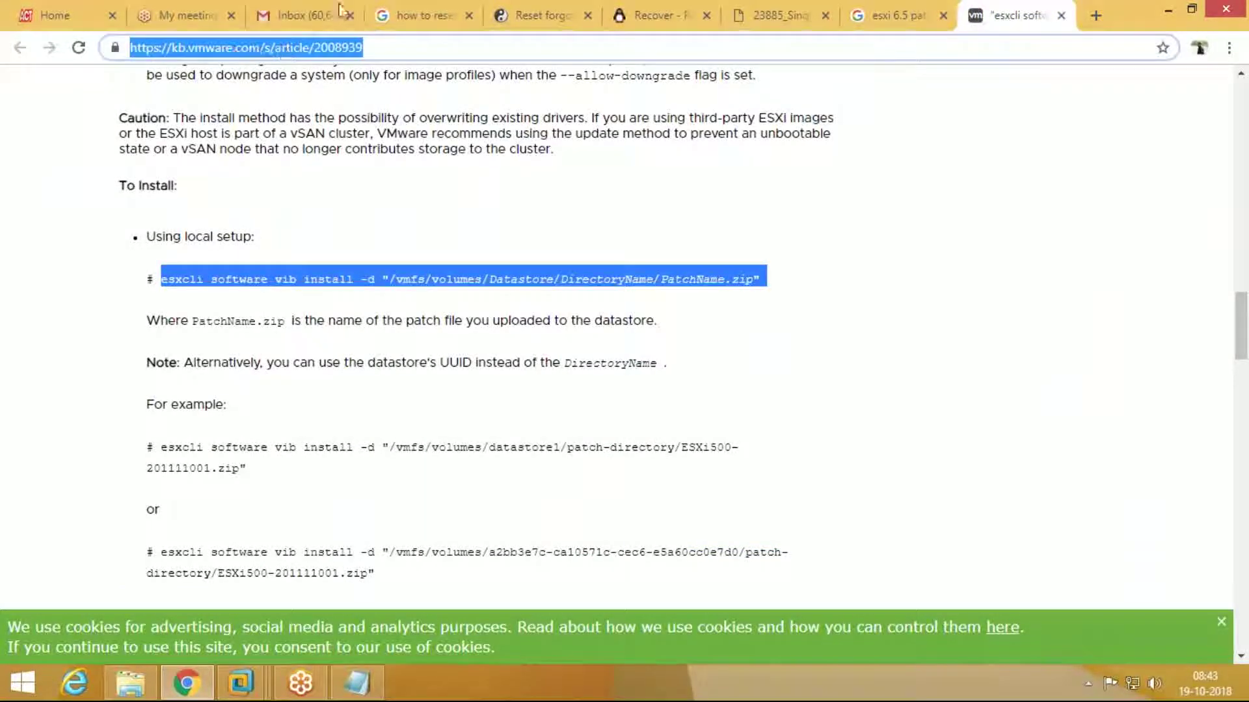
left_click(302, 15)
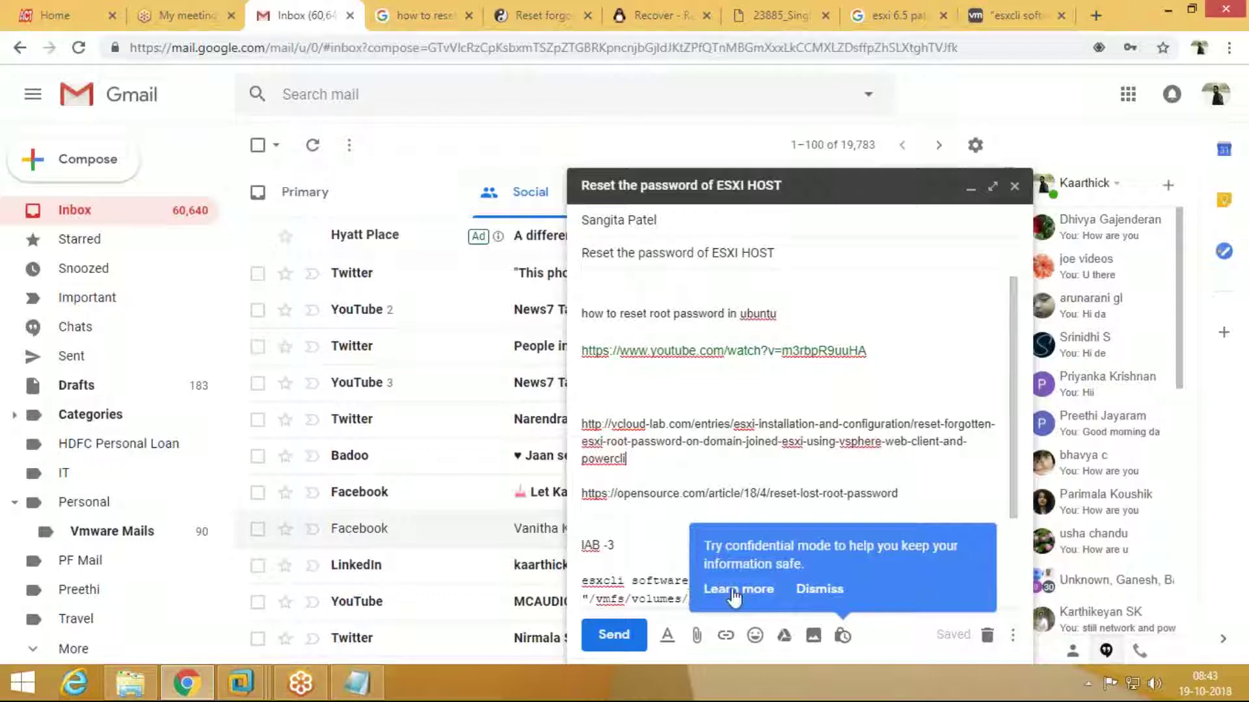
left_click(638, 564)
key("ctrl+v")
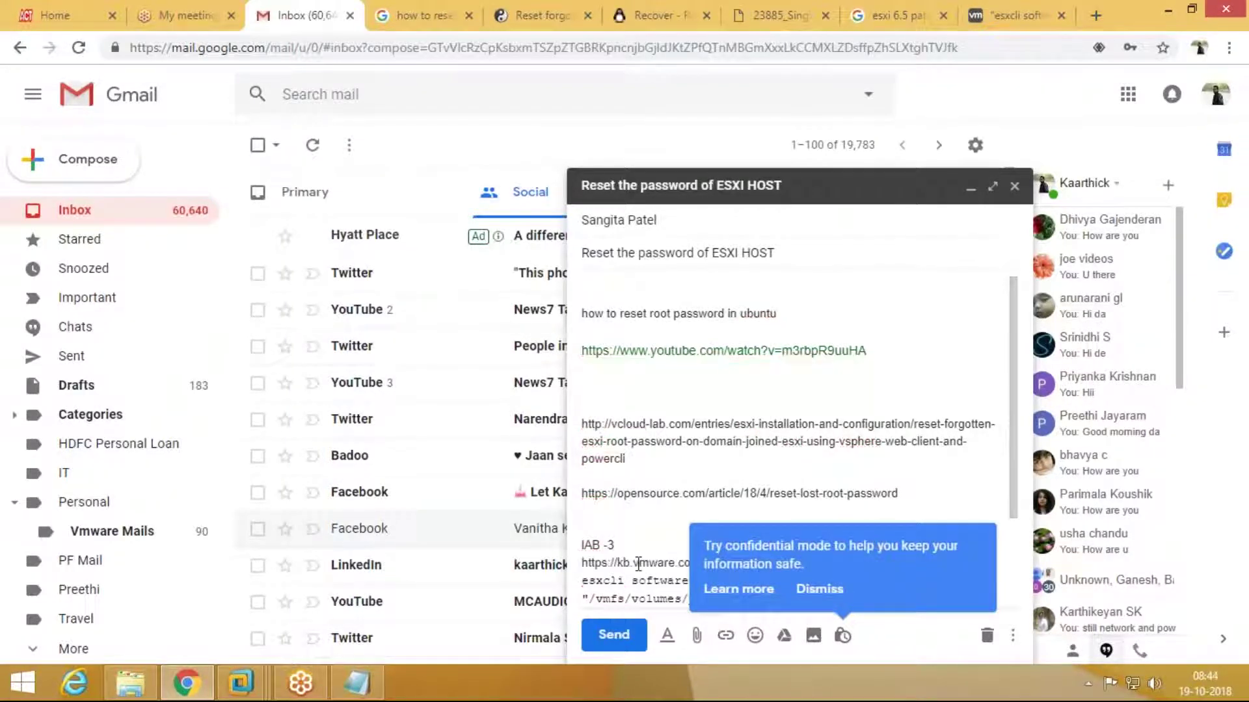
Step: Open and cancel Confidential mode, then minimize the draft
left_click(842, 636)
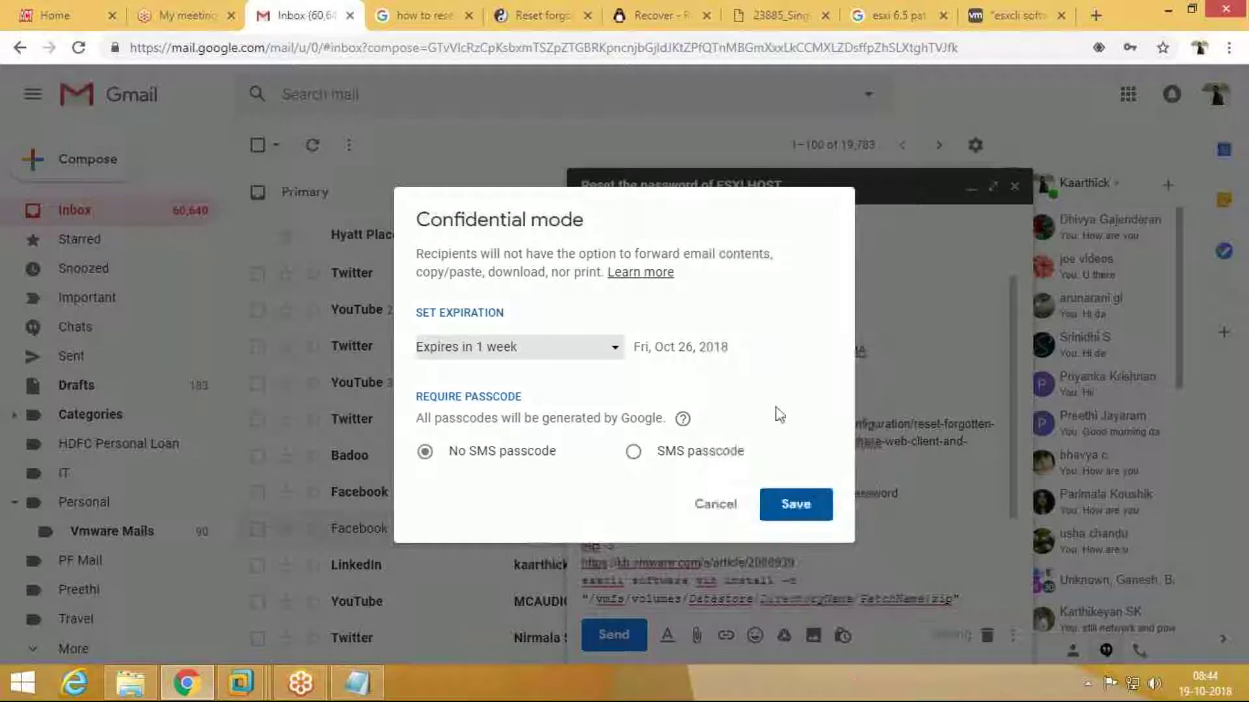
left_click(716, 504)
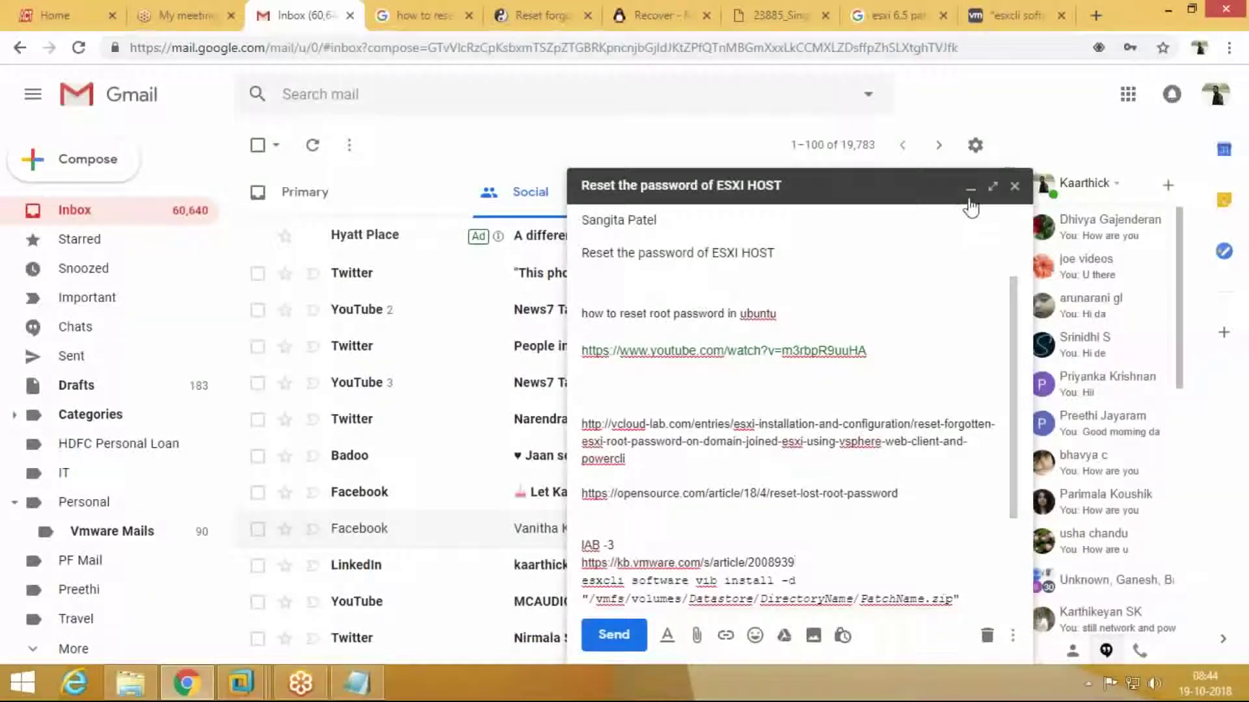
left_click(969, 195)
Step: Close the extra research tabs and minimize Chrome
left_click(899, 12)
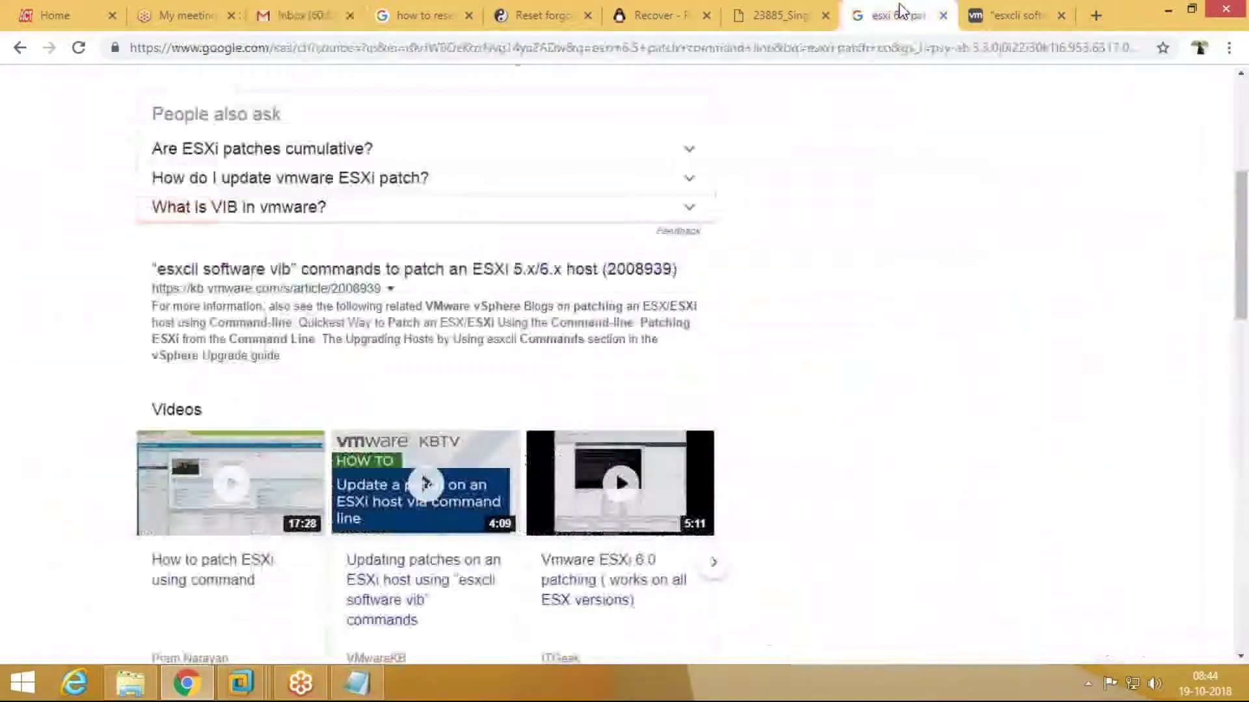
left_click(943, 15)
left_click(944, 15)
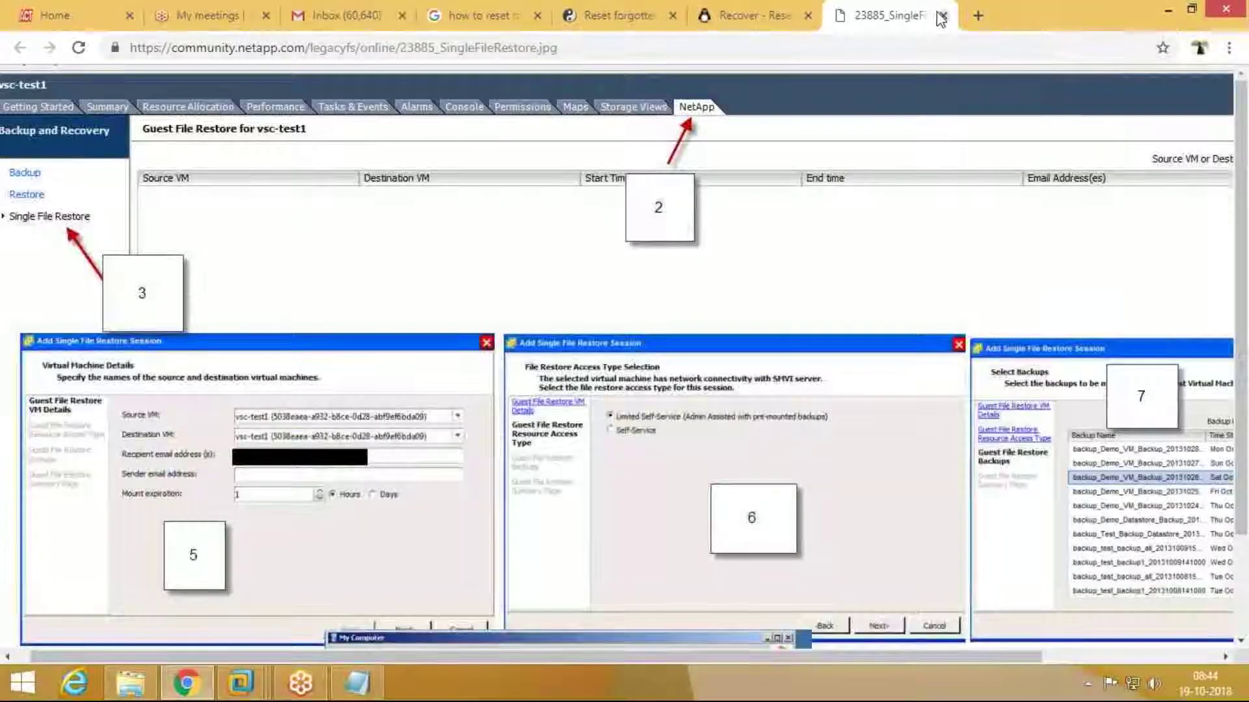
left_click(941, 15)
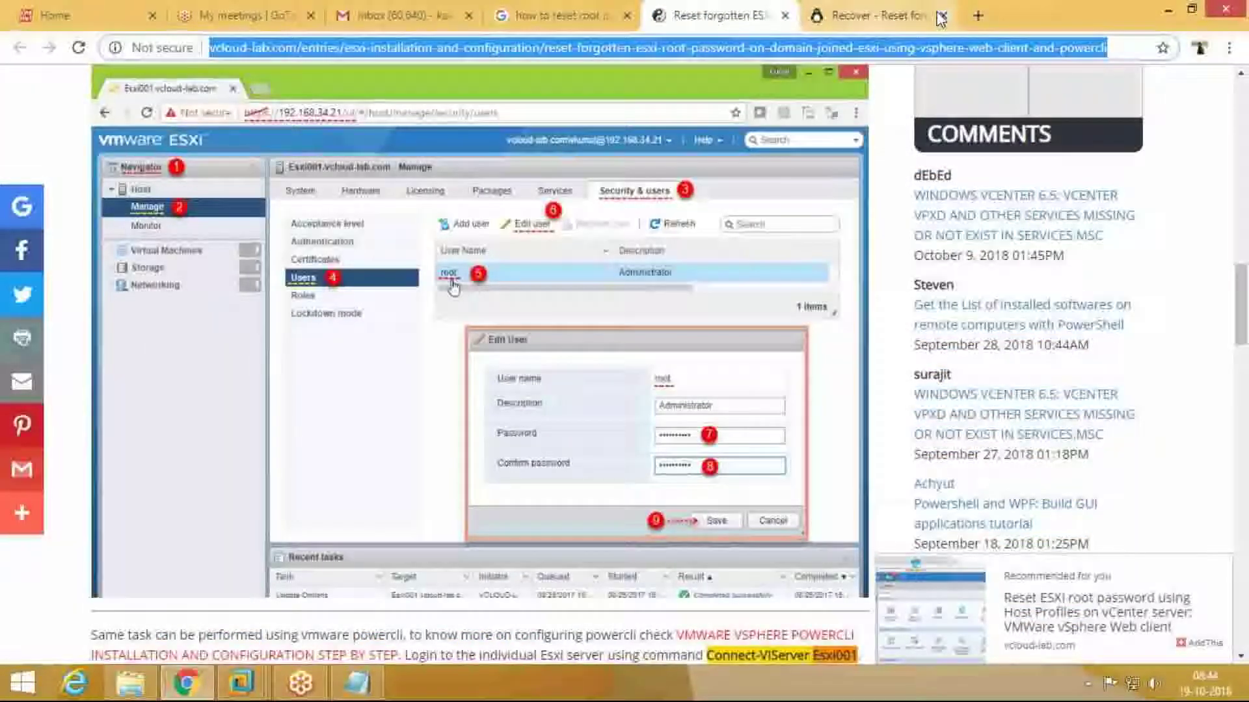
left_click(941, 15)
left_click(941, 15)
left_click(941, 15)
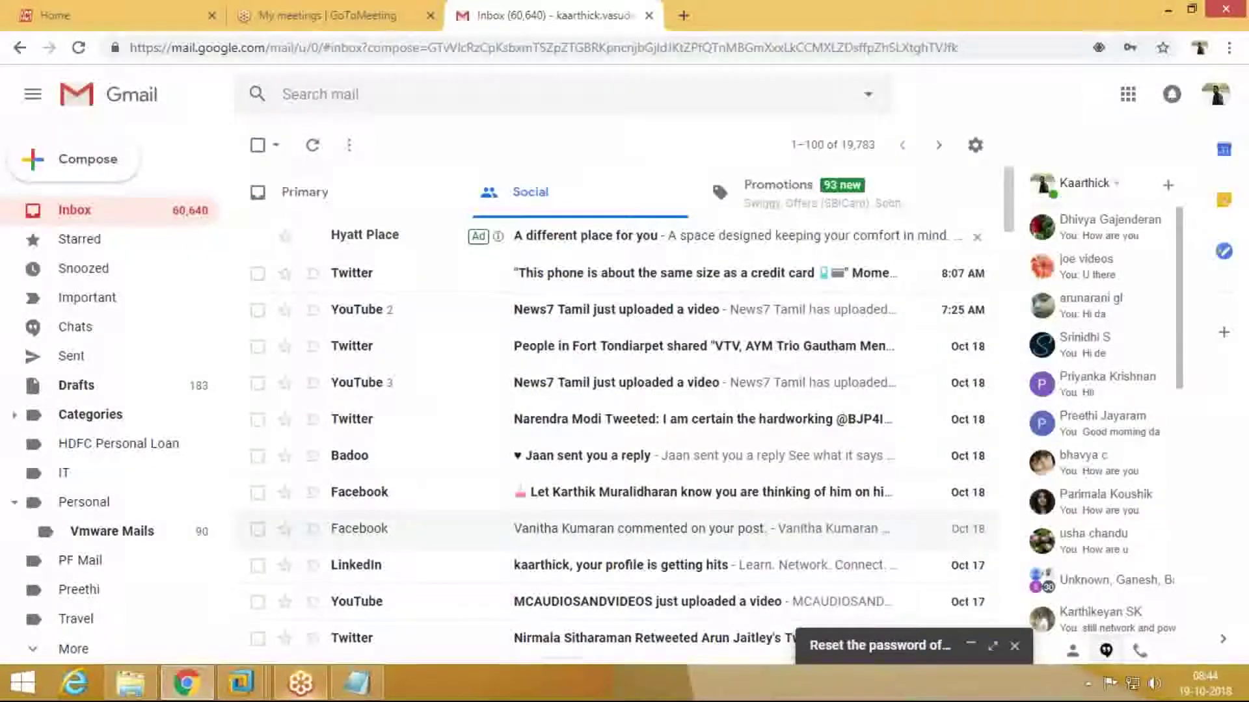
left_click(1175, 14)
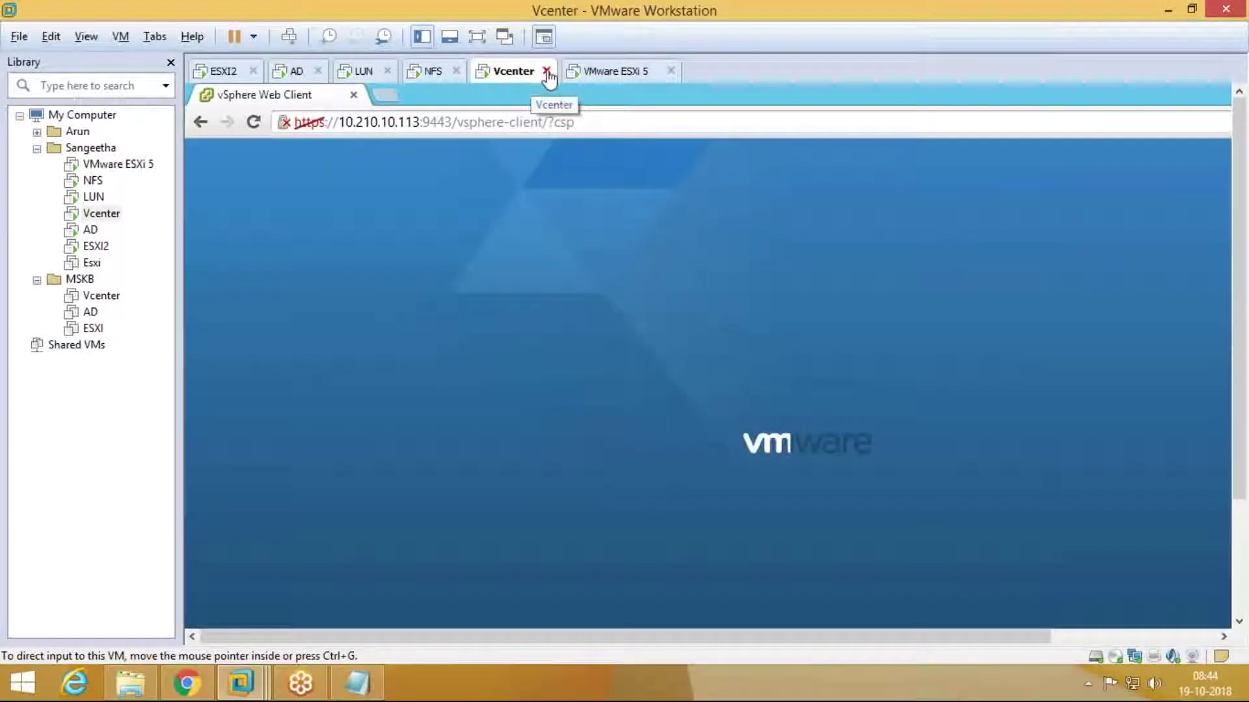
Step: Switch to the Vcenter VM, close the vSphere Web Client browser, and show it full screen
left_click(620, 72)
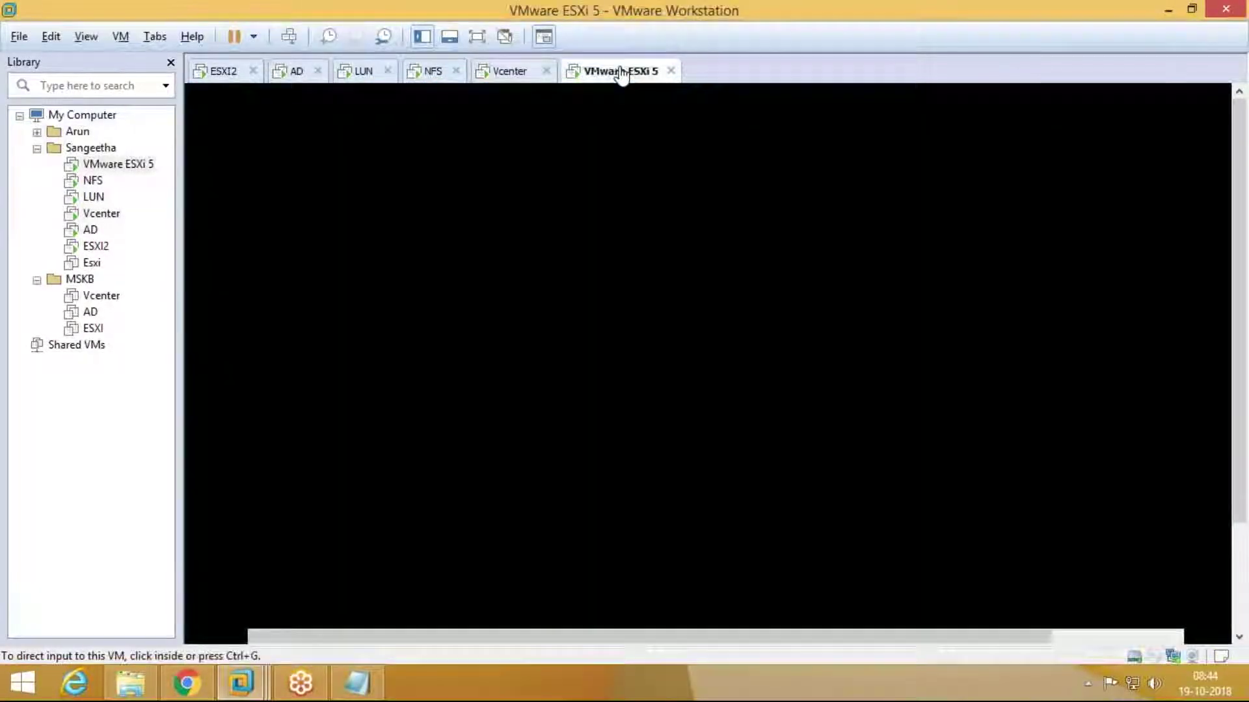
left_click(506, 78)
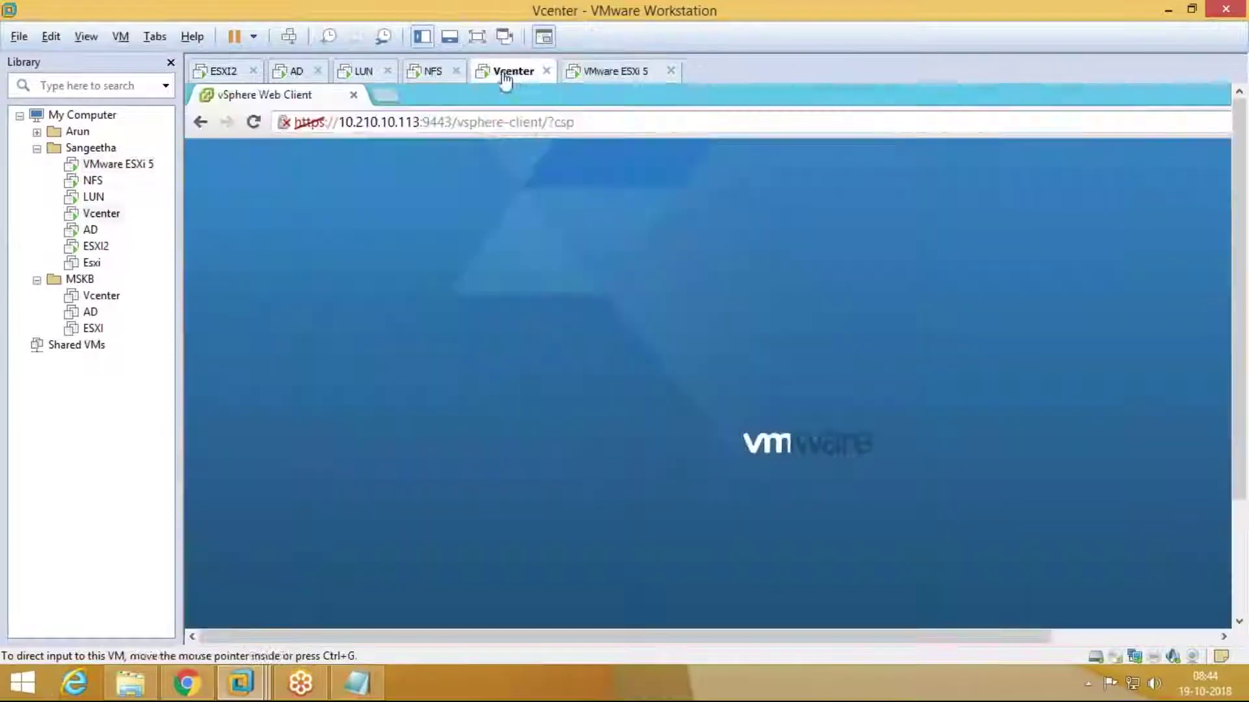
left_click(353, 95)
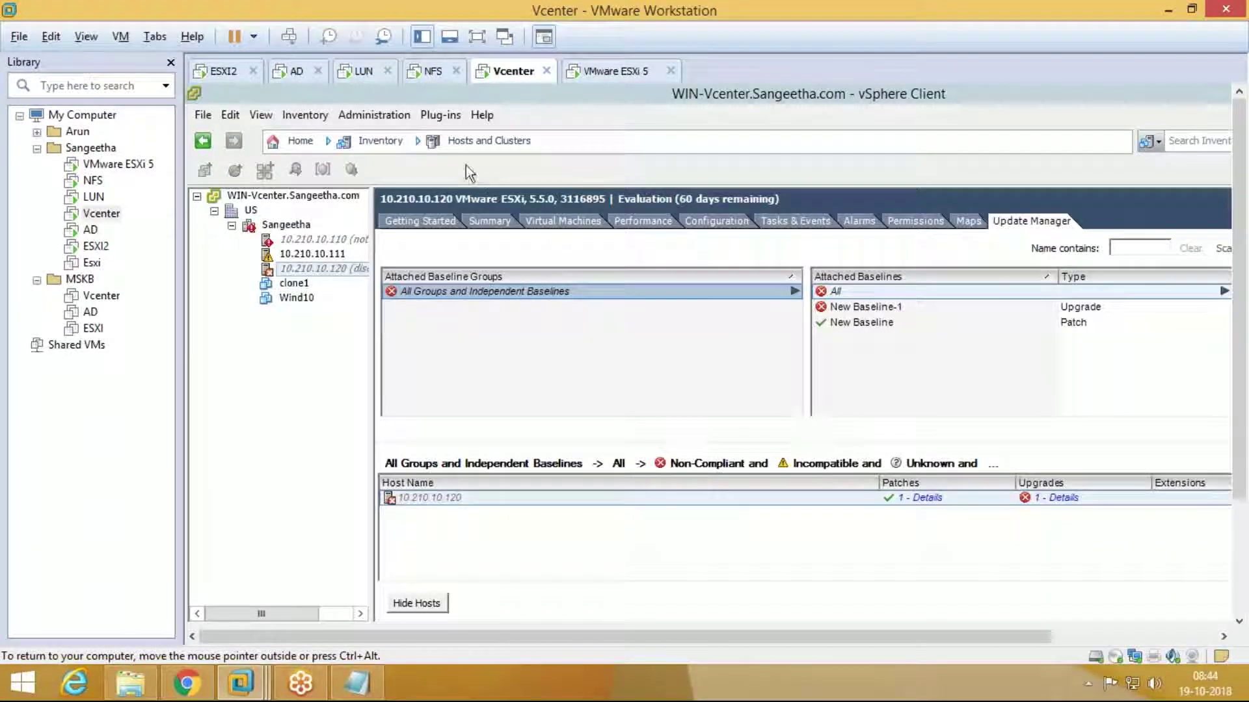
left_click(477, 38)
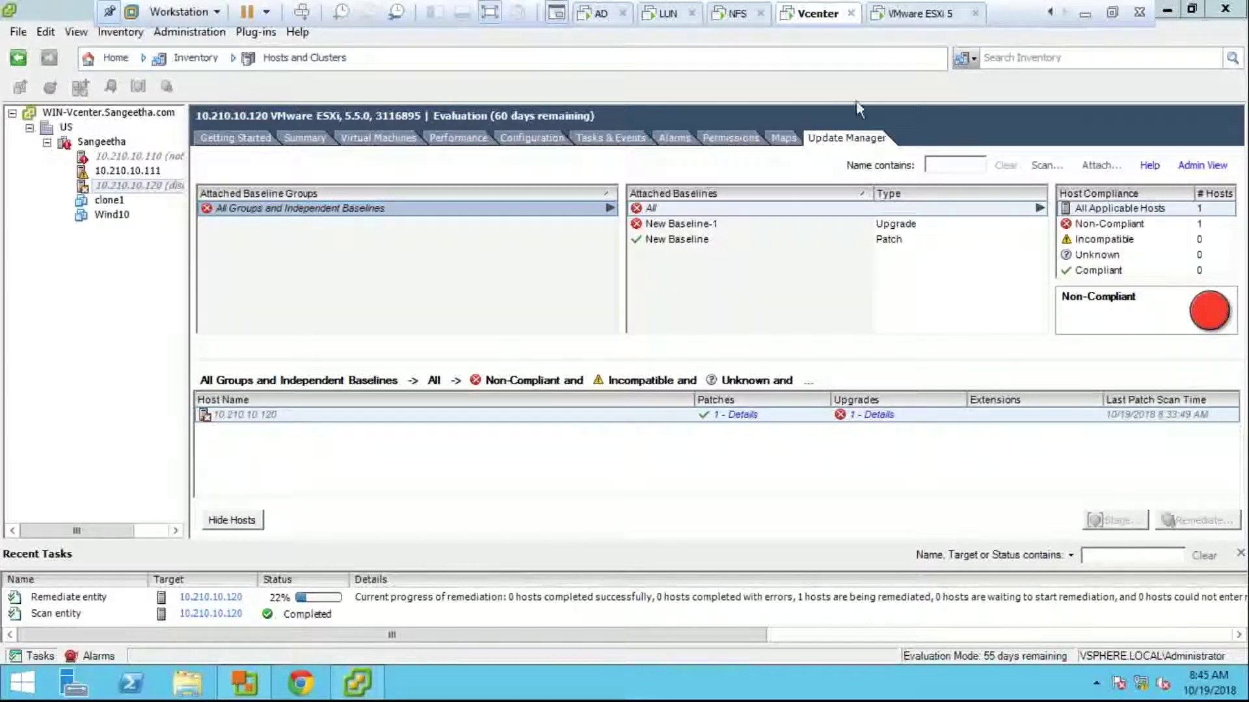
Step: Check the ESXi installer's progress, check the Vcenter remediation task at 22%, then return to the installer console
left_click(874, 12)
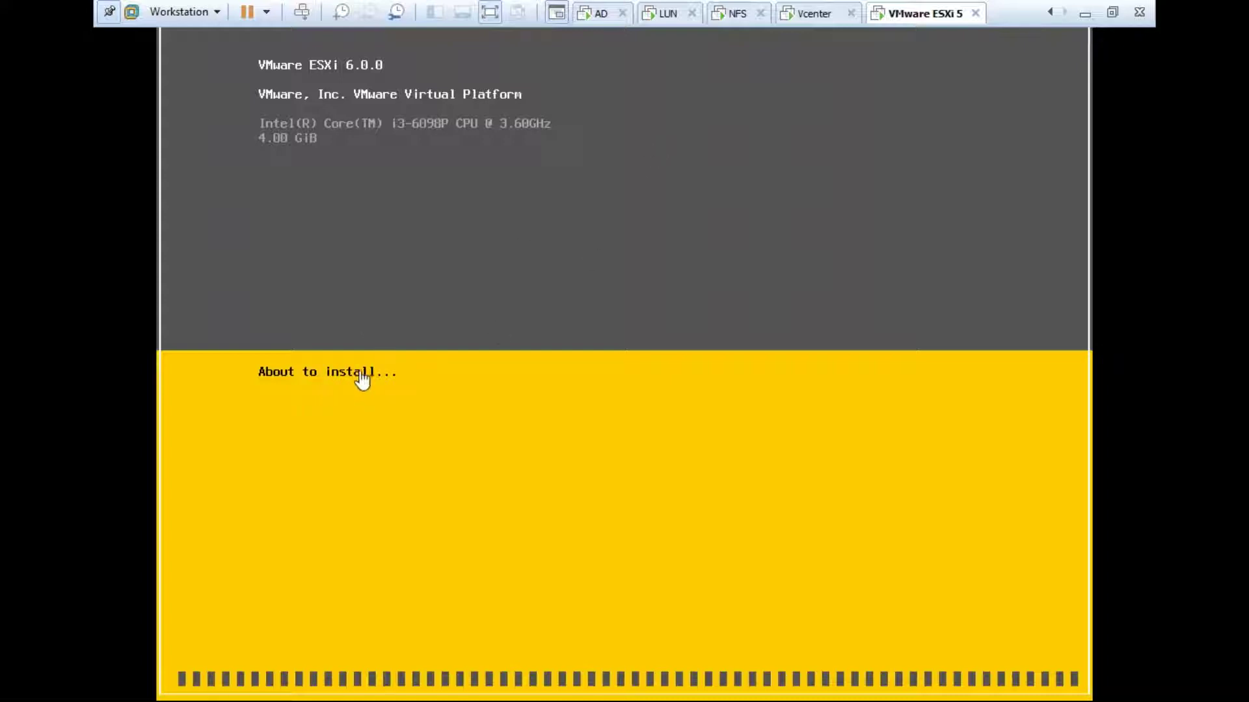
left_click(791, 26)
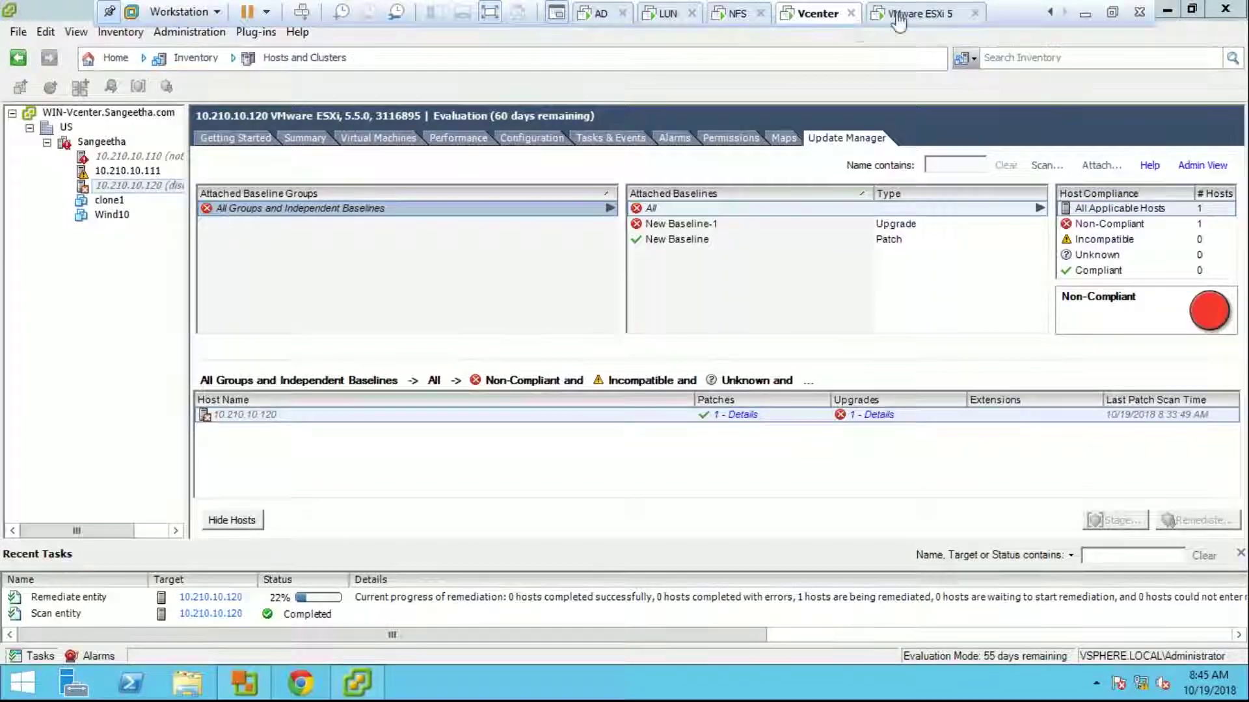
left_click(899, 16)
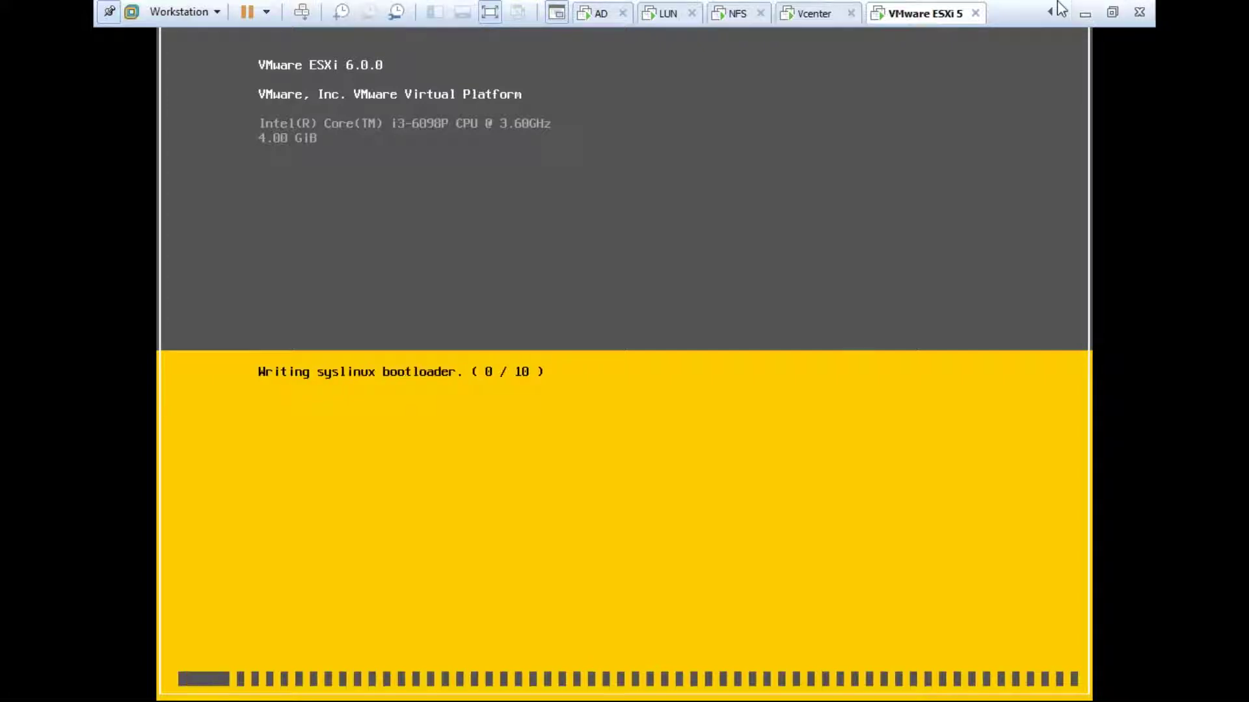
Step: Exit full-screen mode and let the ESXi 6.0.0 upgrade run until the reboot prompt
left_click(1110, 11)
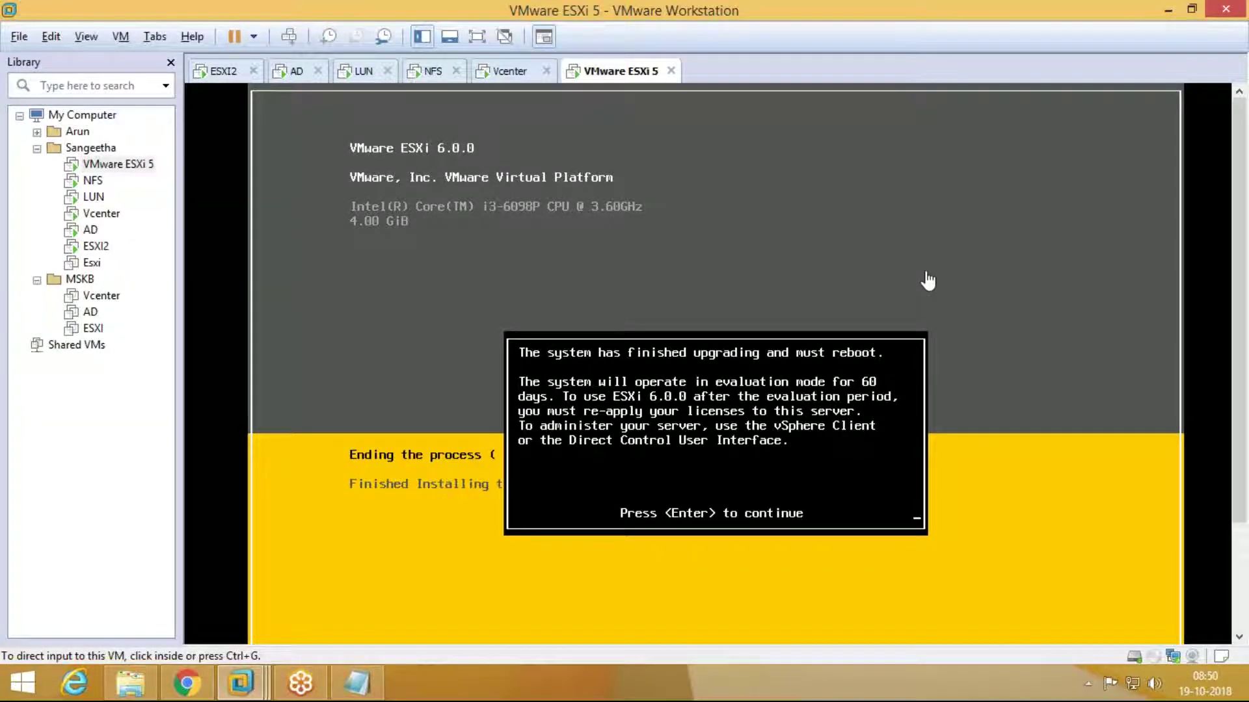
Step: Confirm the 'Press <Enter> to continue' prompt so the VM reboots into ESXi 6.0.0
key("Return")
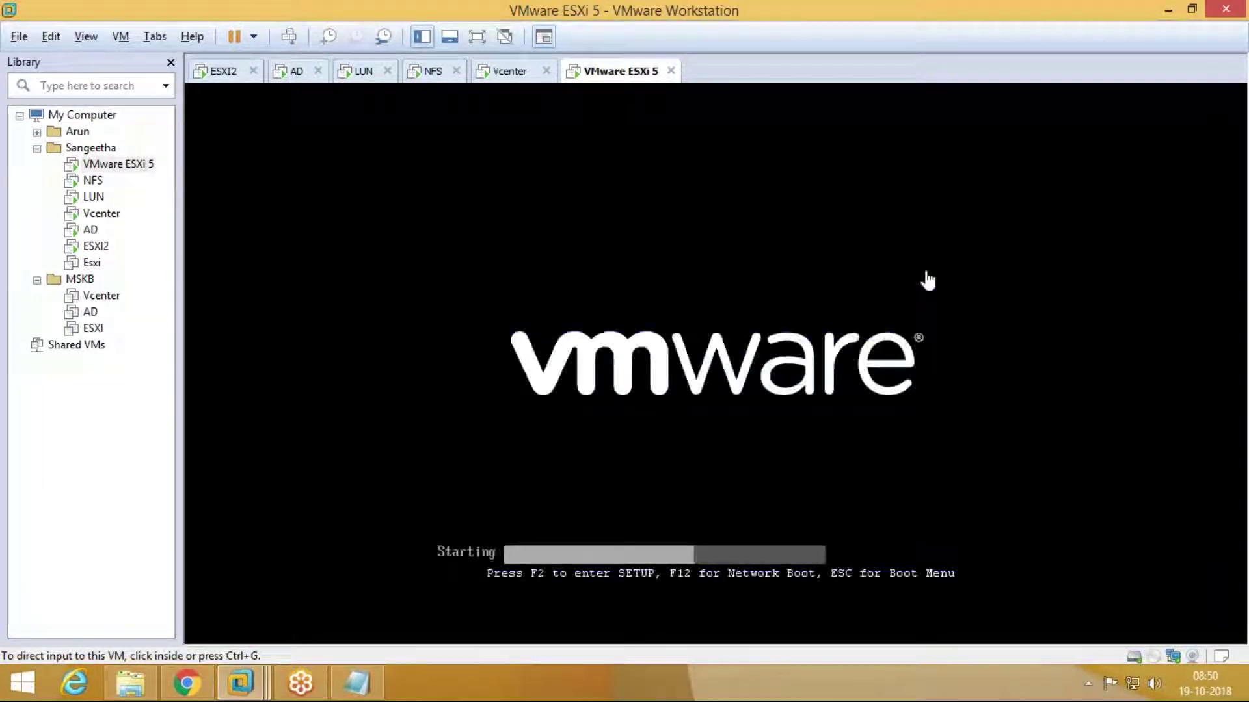